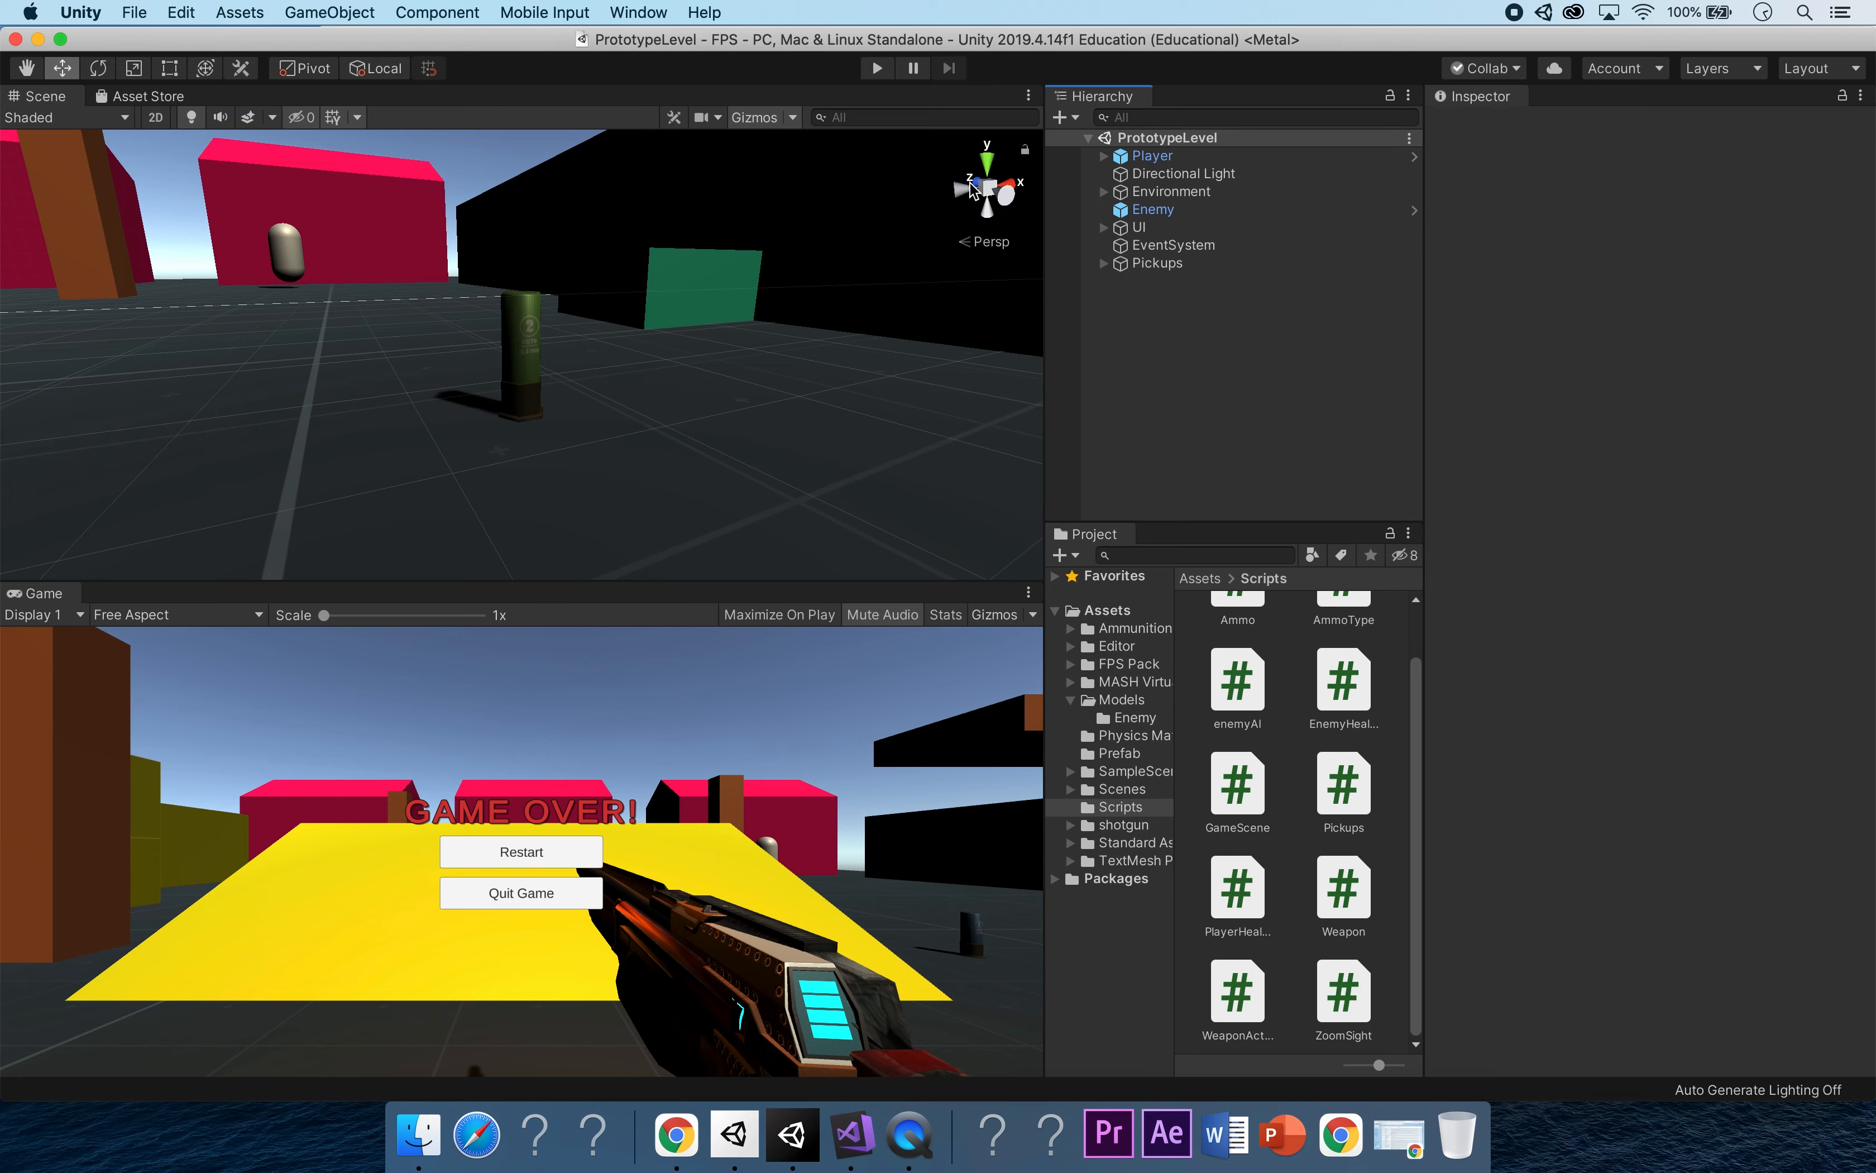
# Open the Enemy prefab for editing from its instance in the scene.
pyautogui.doubleClick(1163, 212)
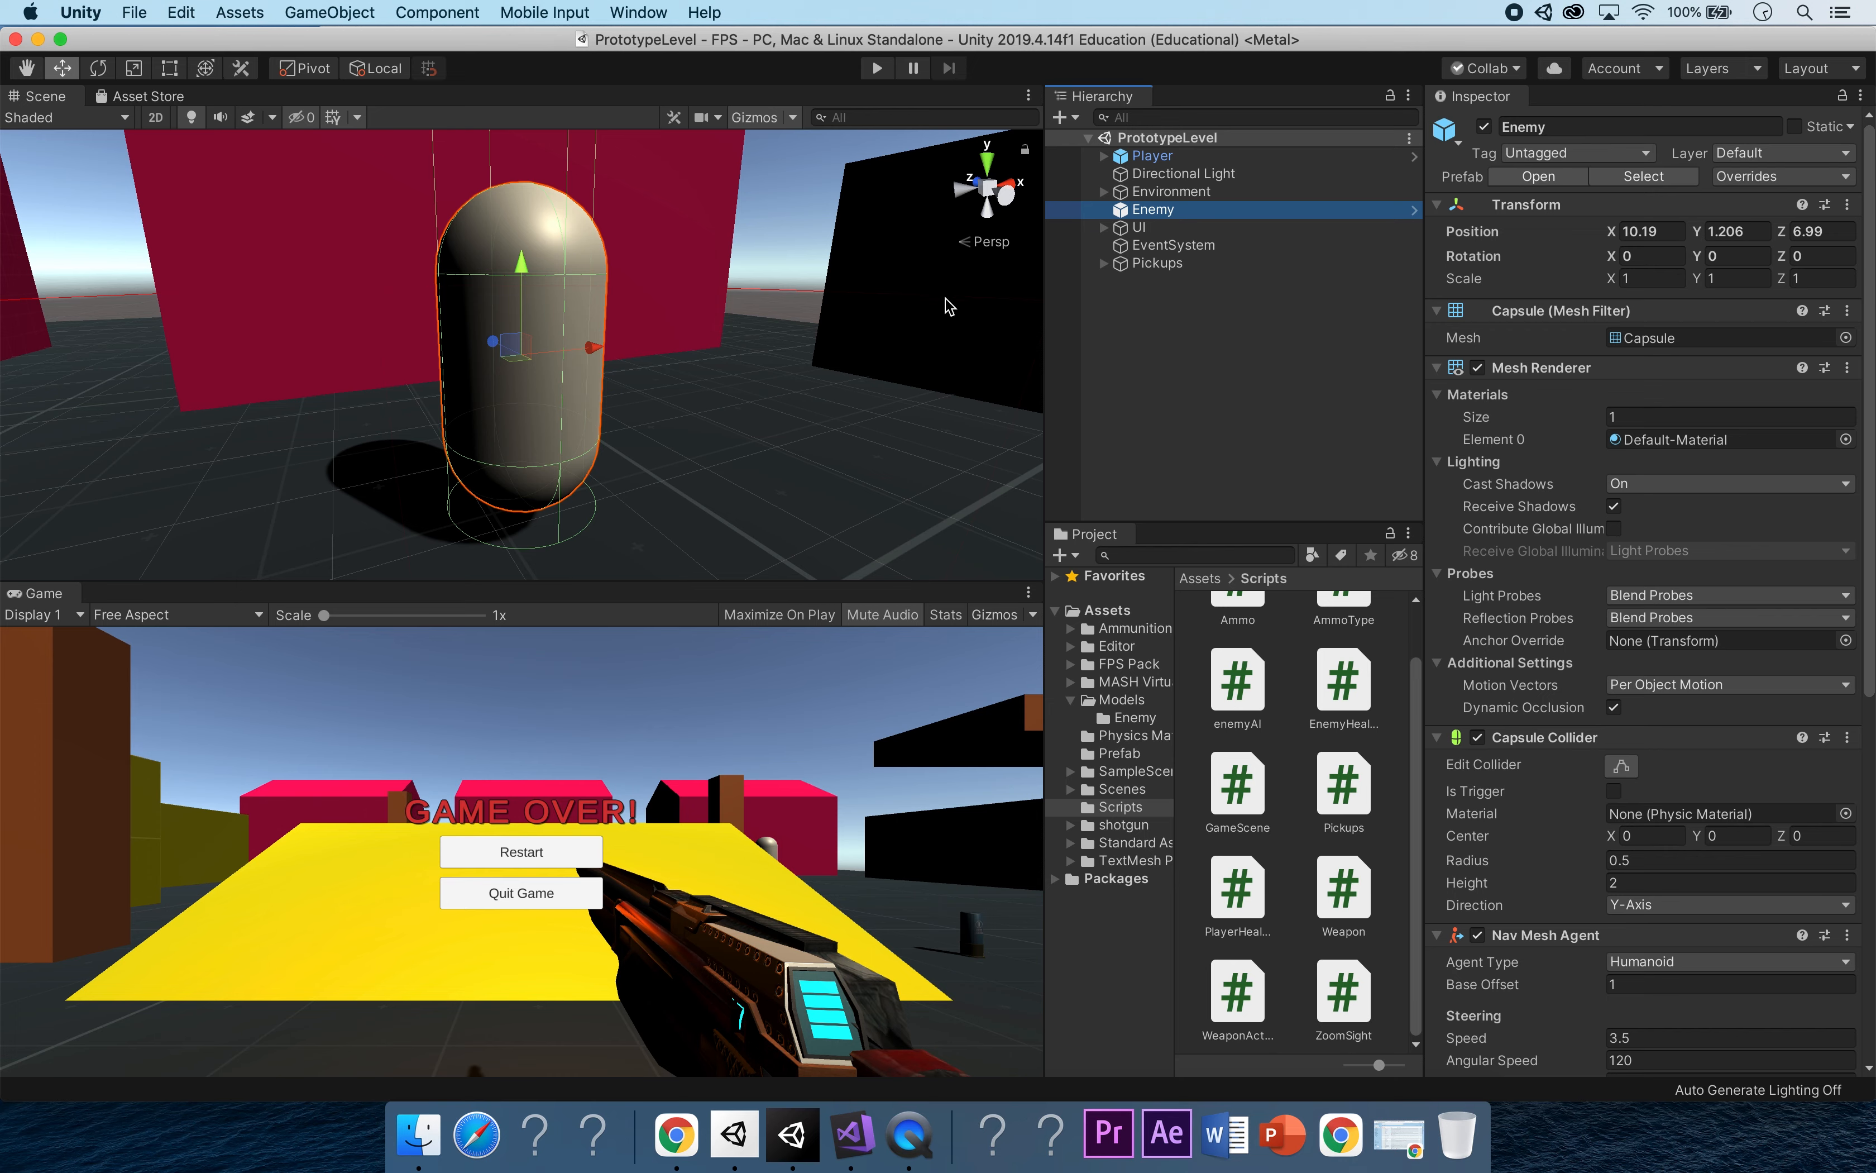
pyautogui.click(1128, 719)
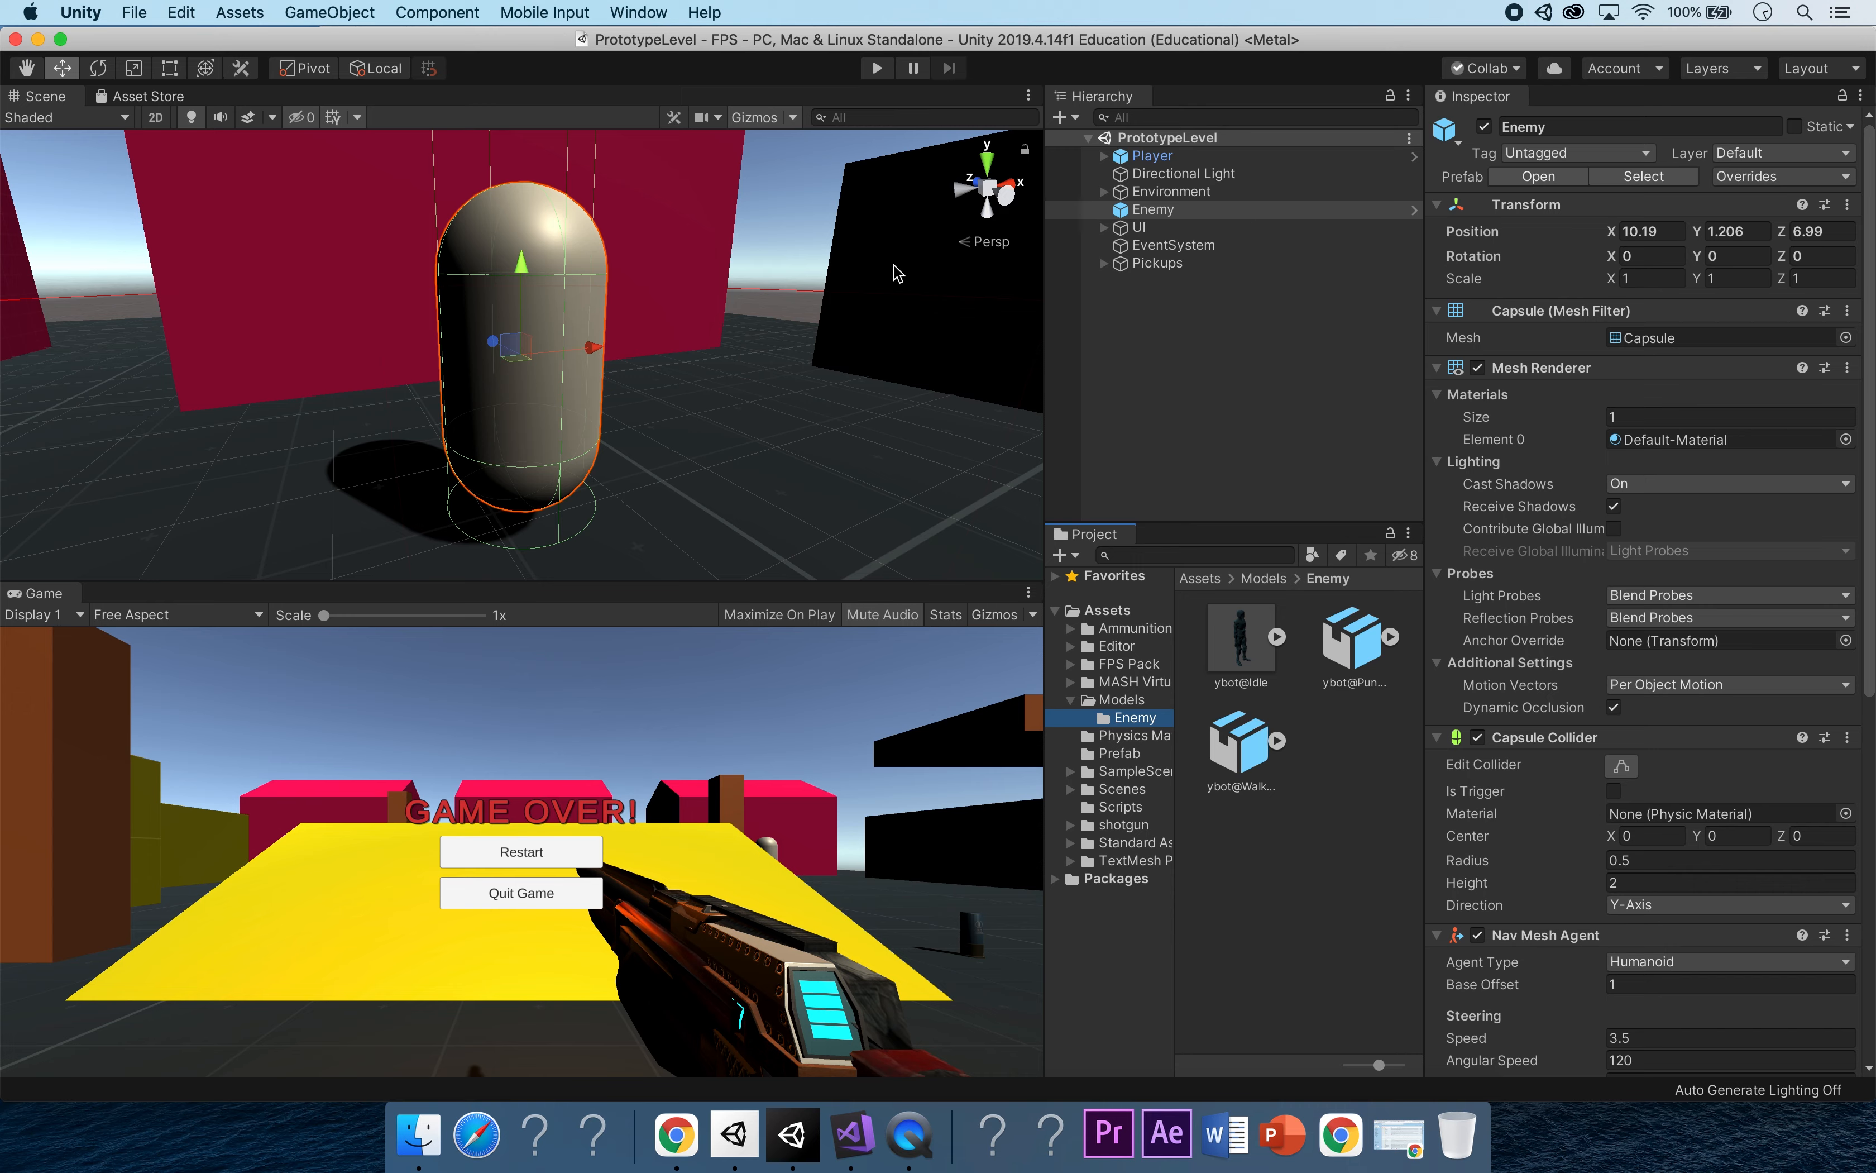
pyautogui.click(1119, 752)
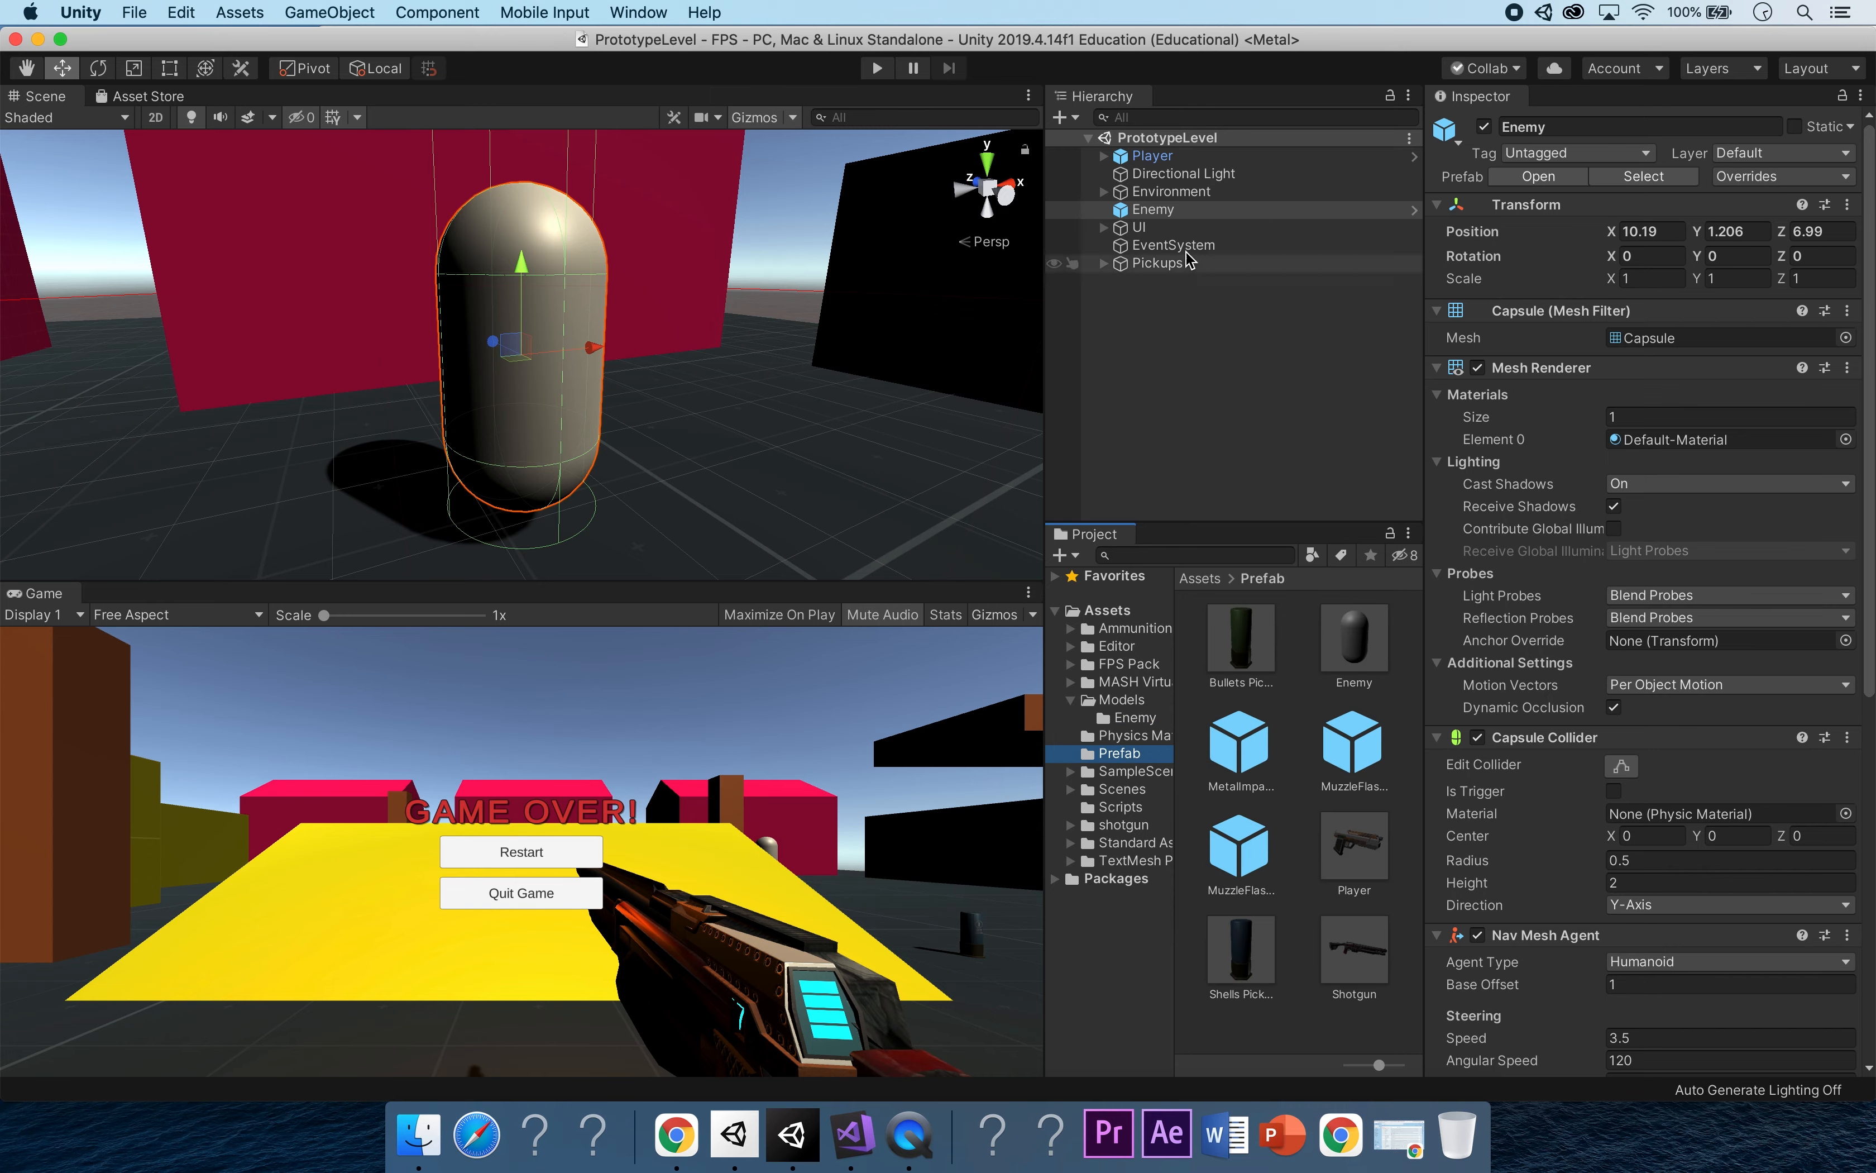
pyautogui.click(1152, 210)
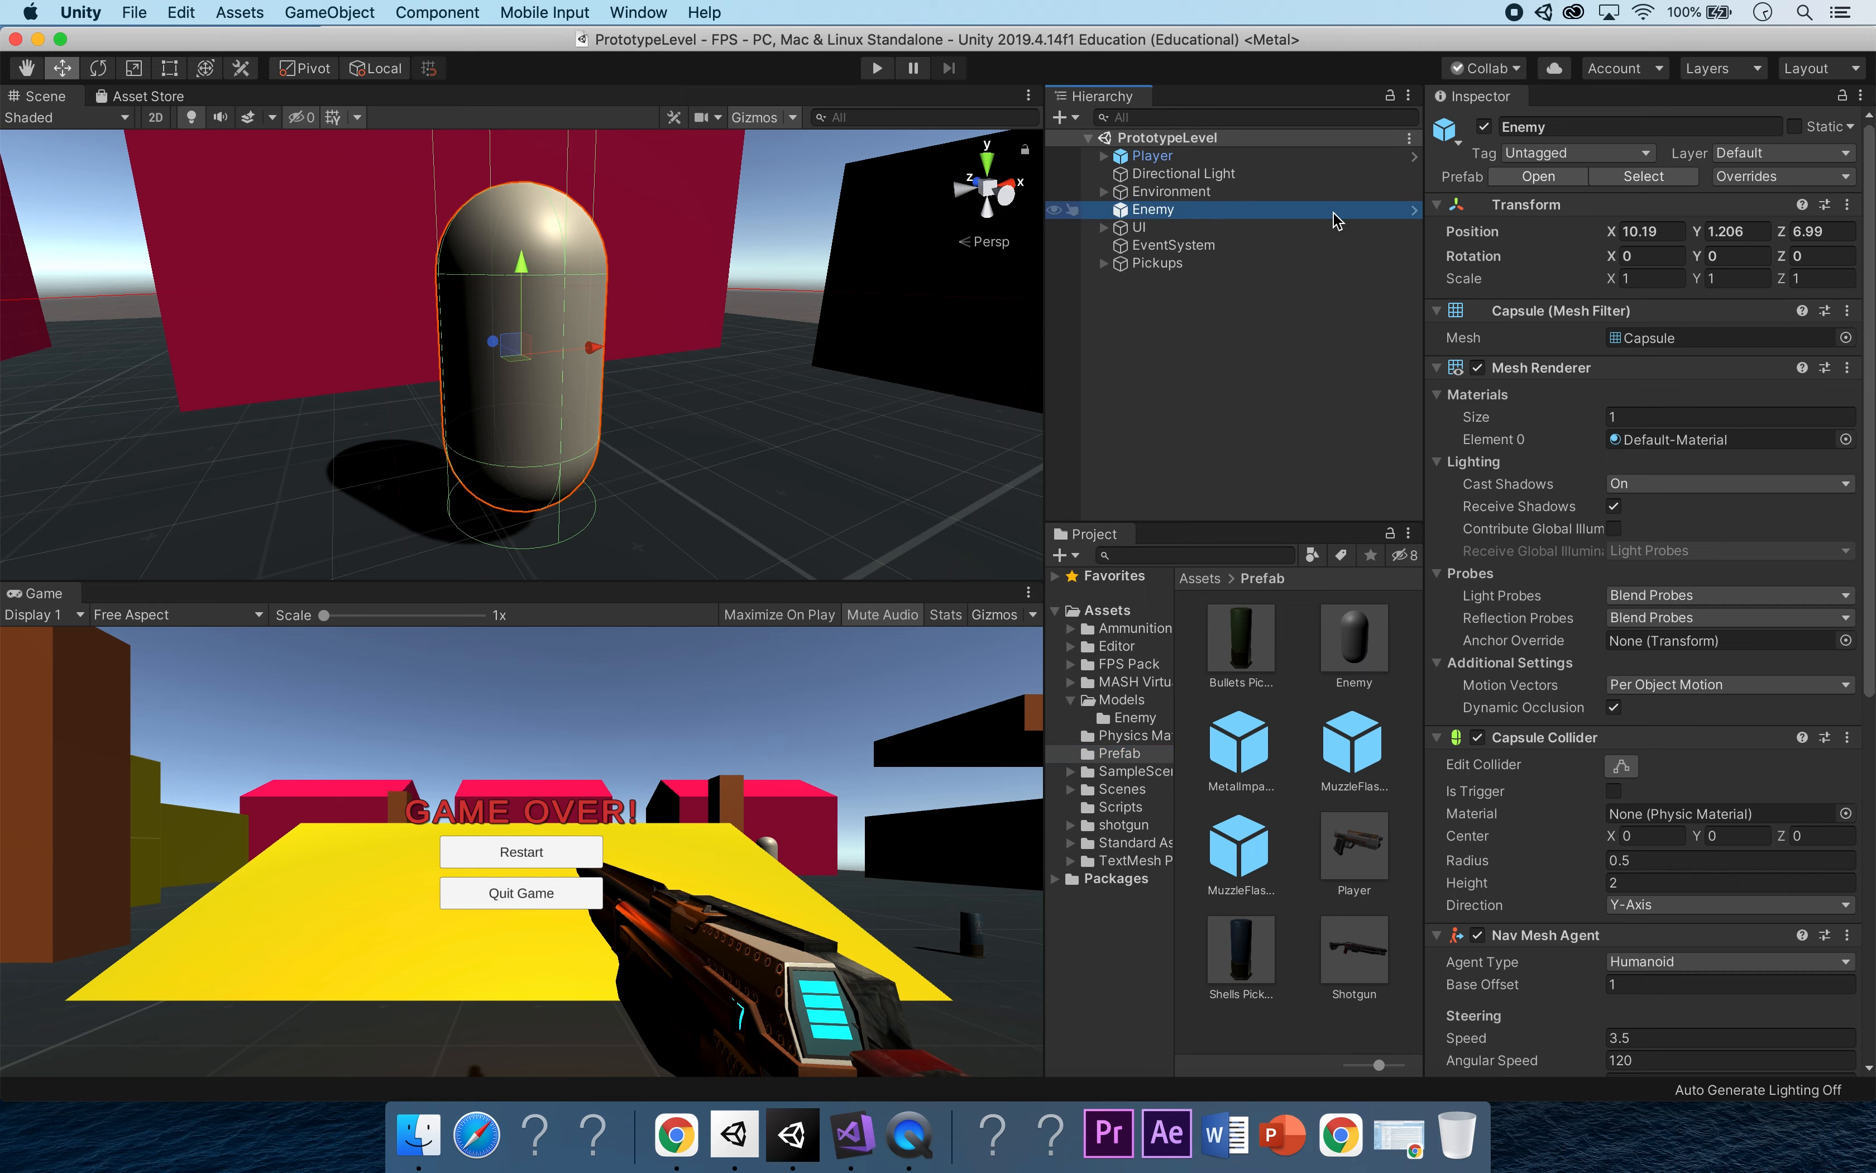
pyautogui.click(1416, 210)
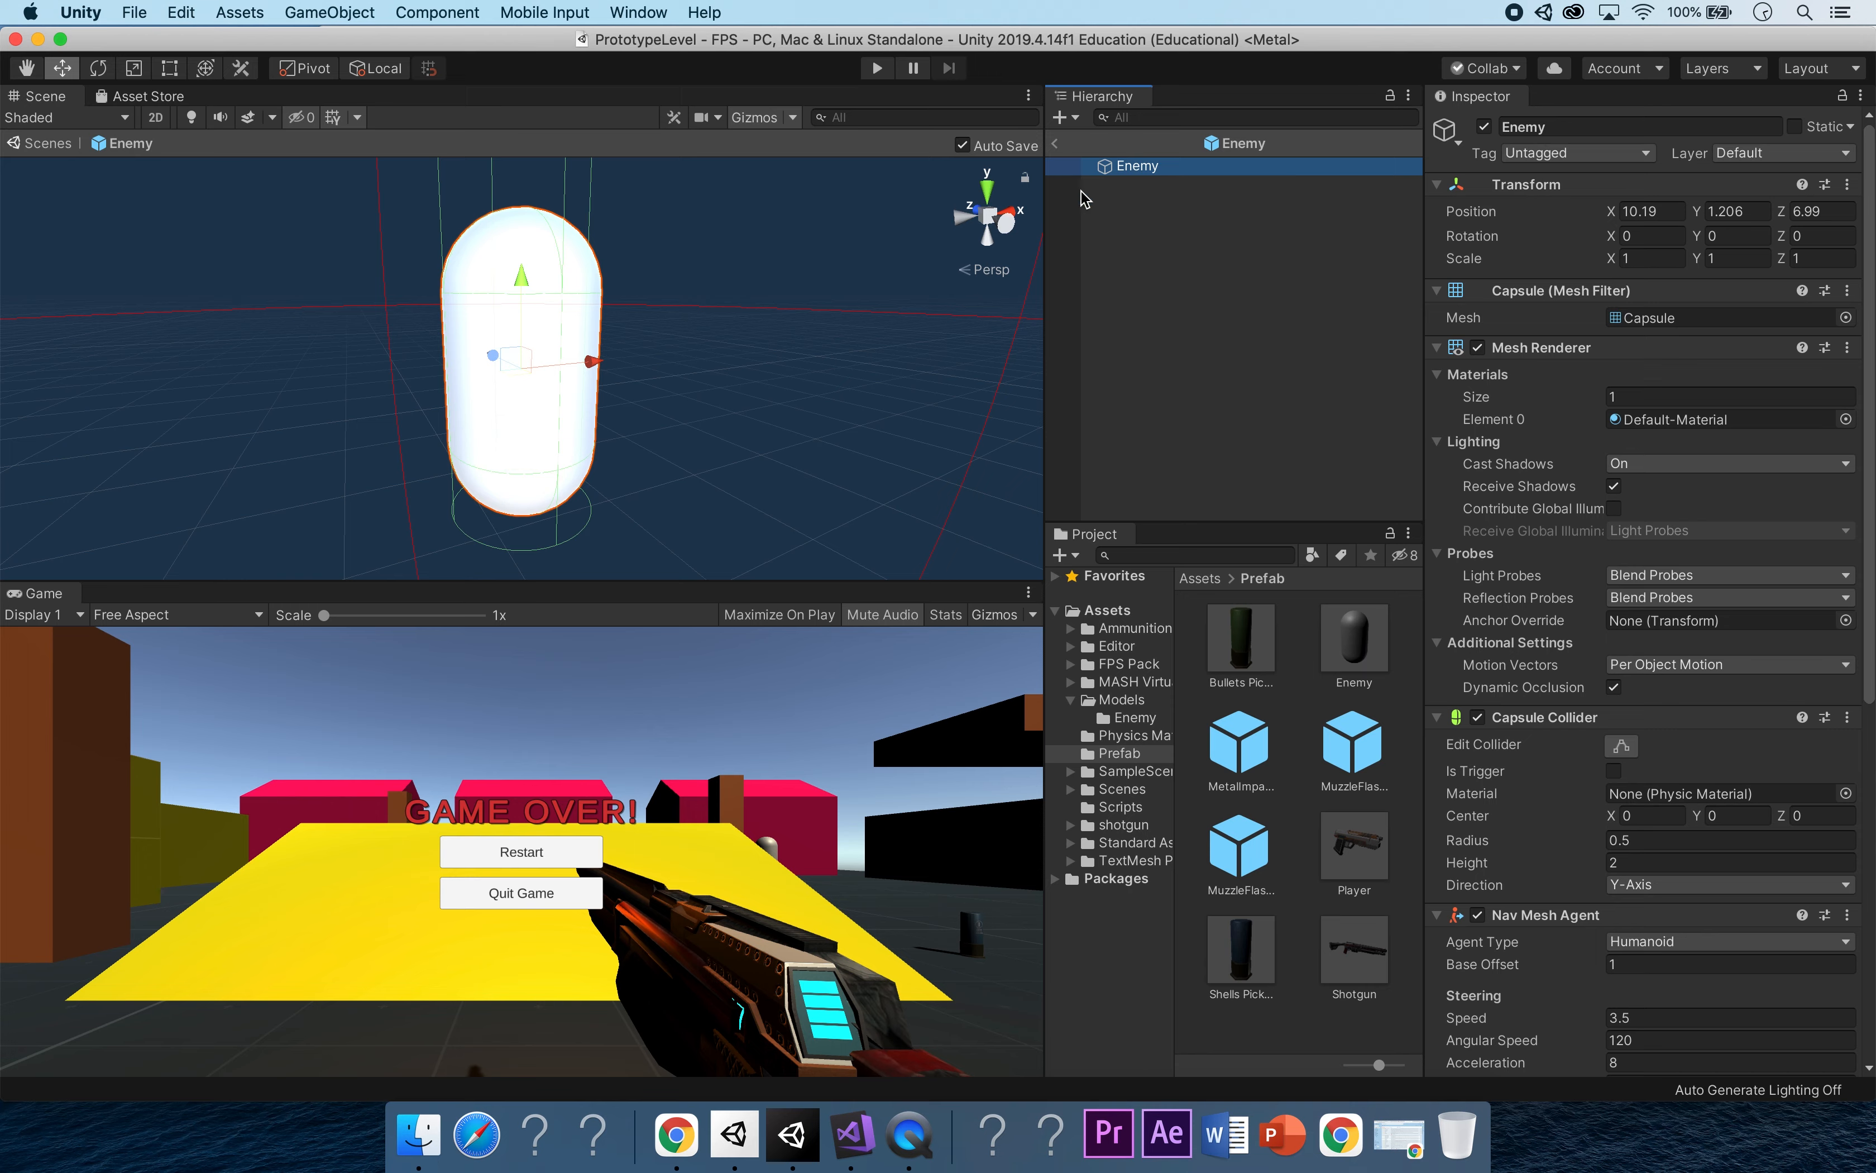
# Remove the Capsule (Mesh Filter) component from the Enemy prefab.
pyautogui.press('Return')
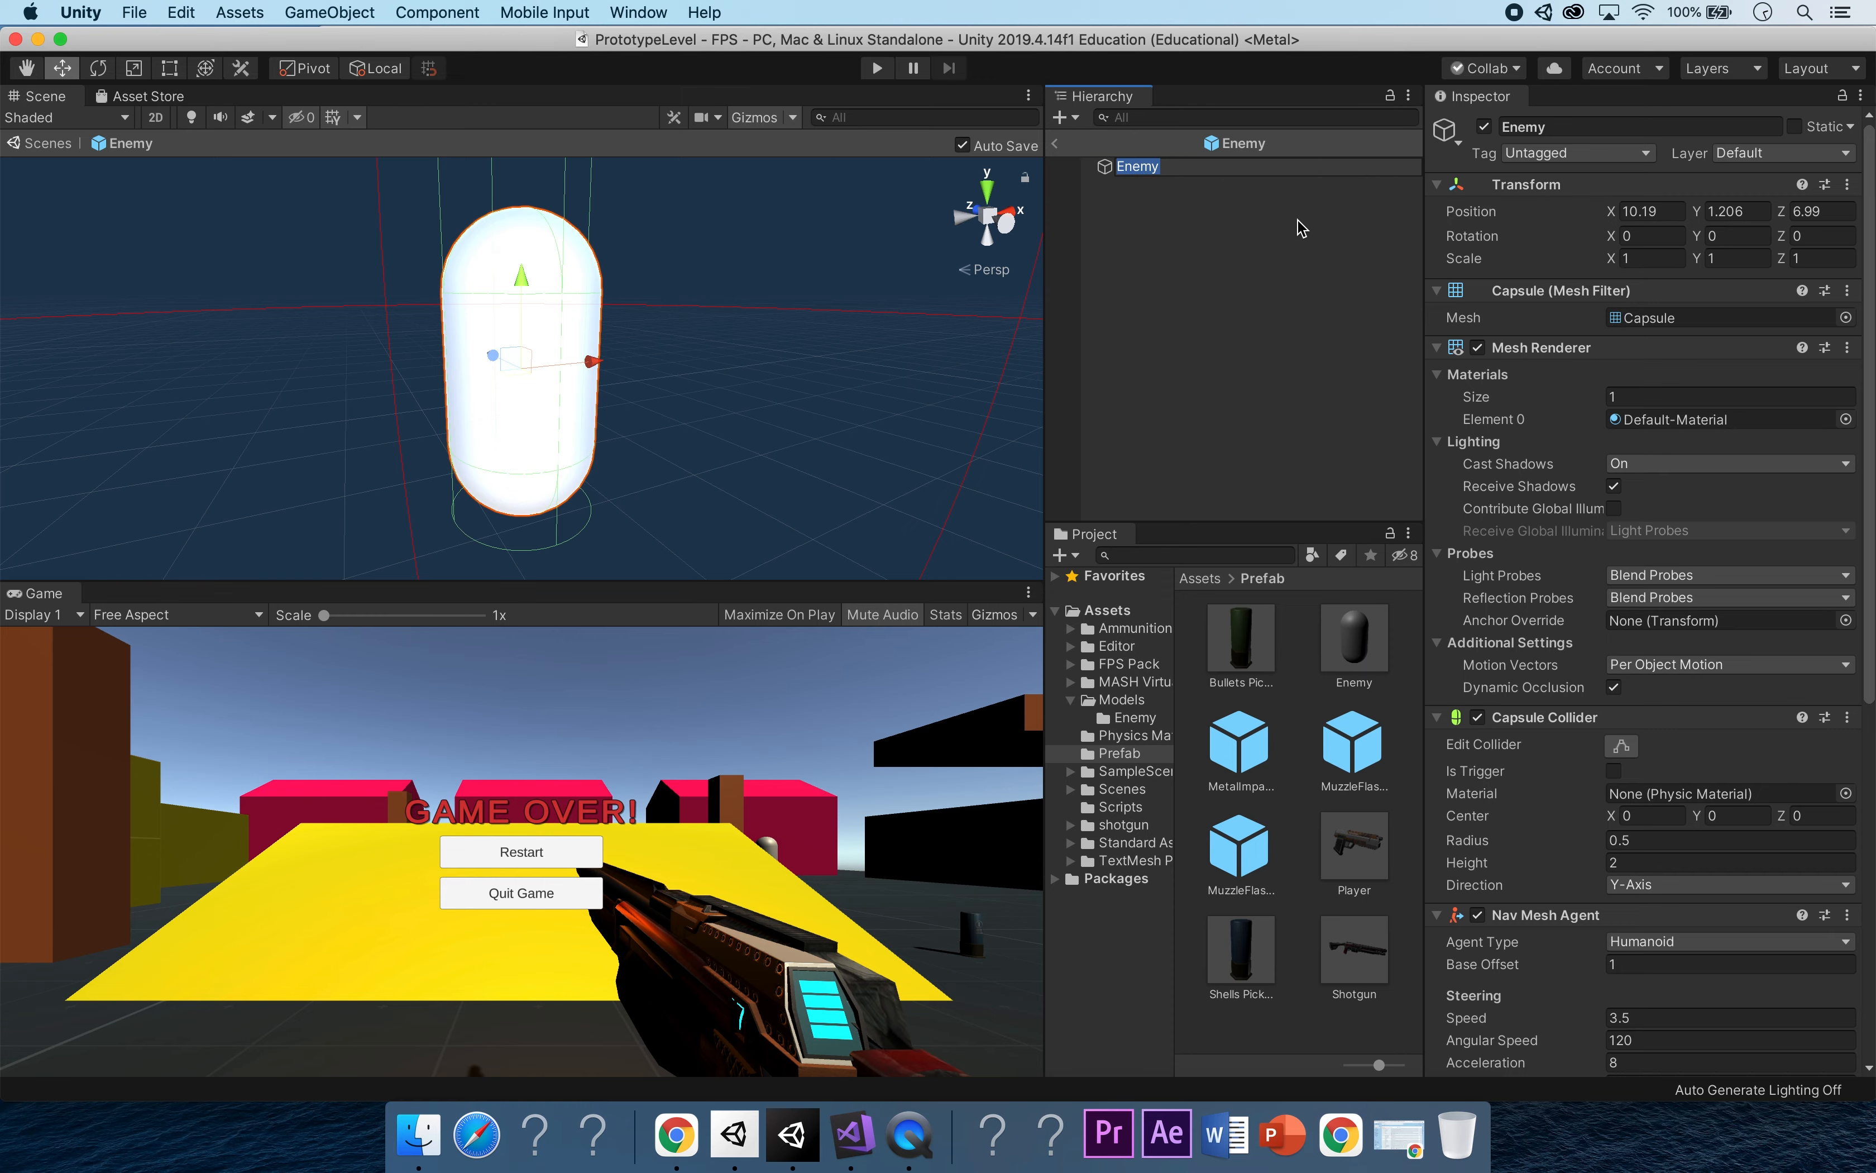
pyautogui.moveTo(1870, 413)
pyautogui.mouseDown()
pyautogui.moveTo(1870, 750)
pyautogui.moveTo(1860, 376)
pyautogui.mouseUp()
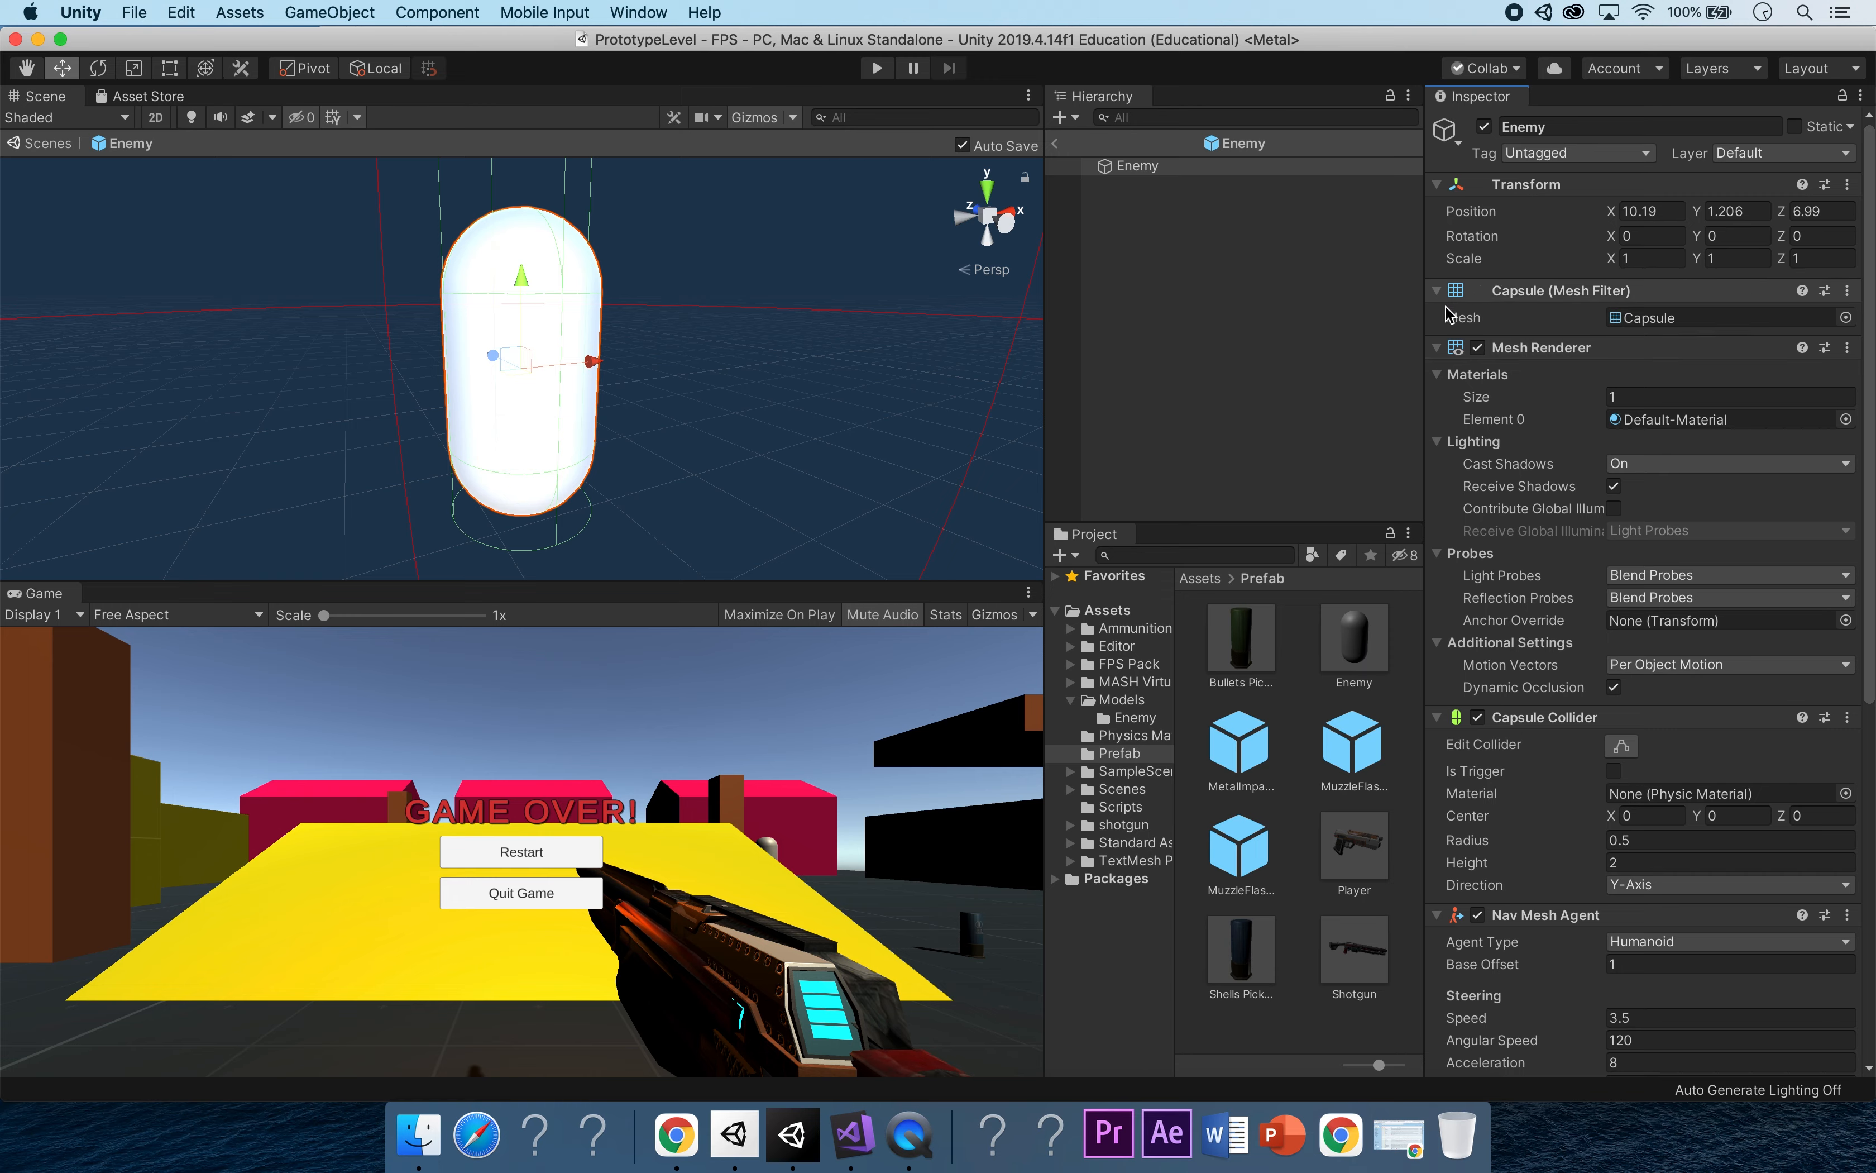
pyautogui.click(1824, 293)
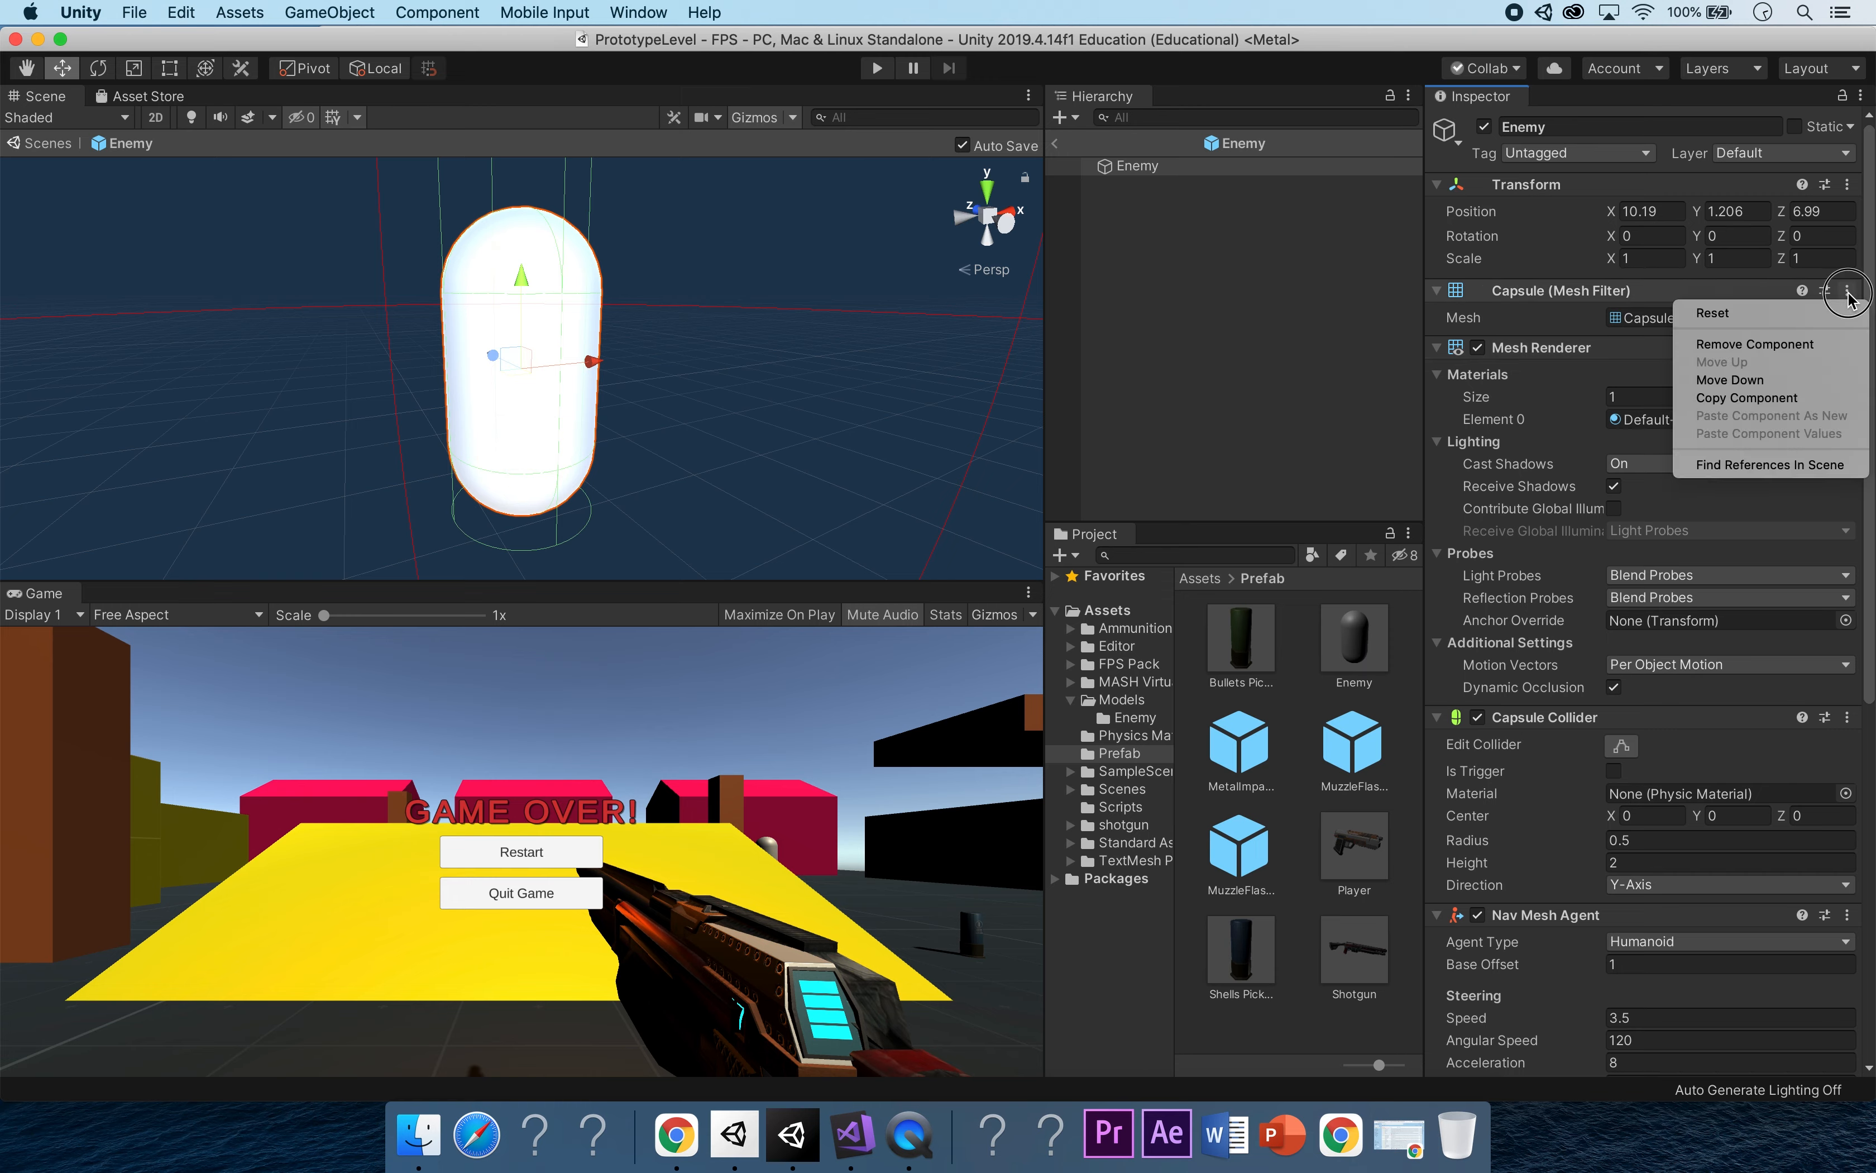
pyautogui.click(1613, 365)
pyautogui.click(1847, 292)
pyautogui.click(1768, 344)
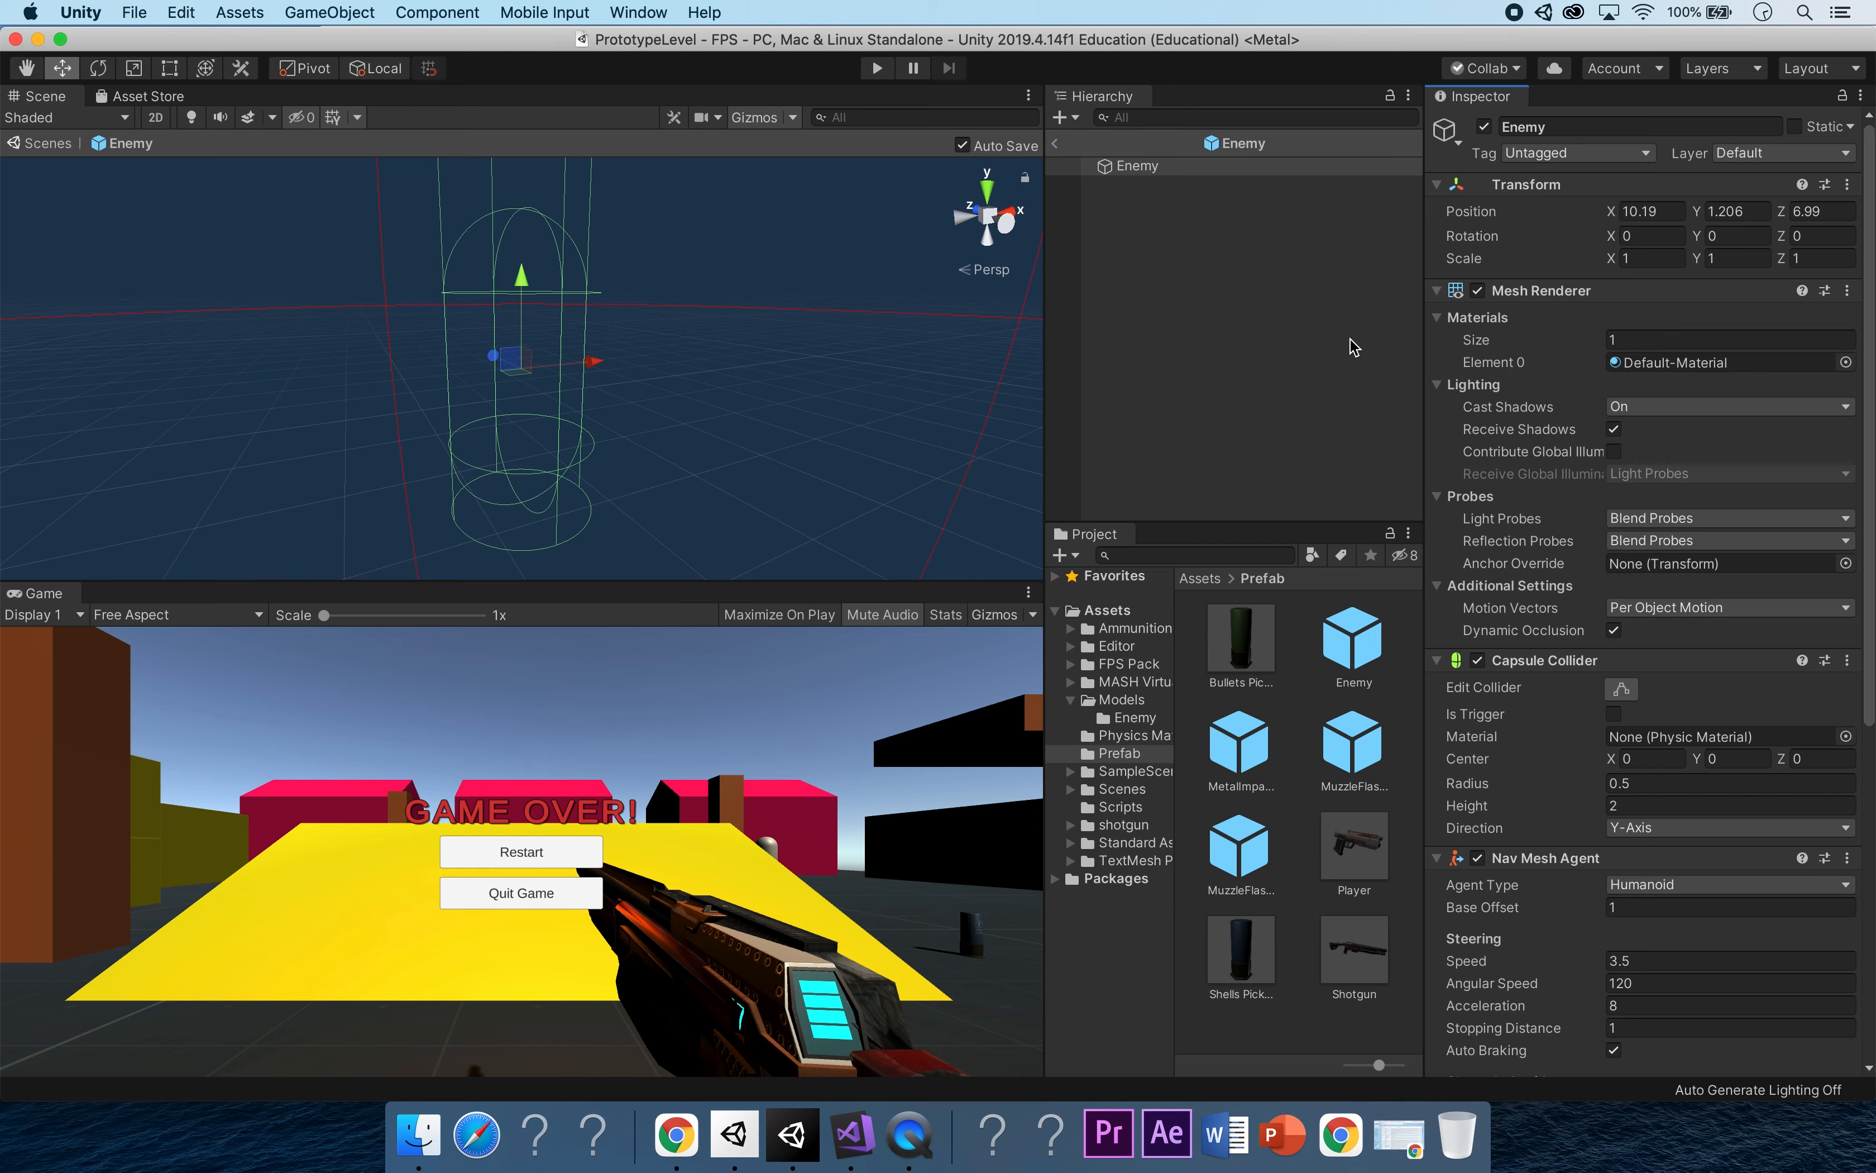
# Add the ybot@Idle model from the Models/Enemy folder to the prefab as a child of Enemy.
pyautogui.click(1133, 719)
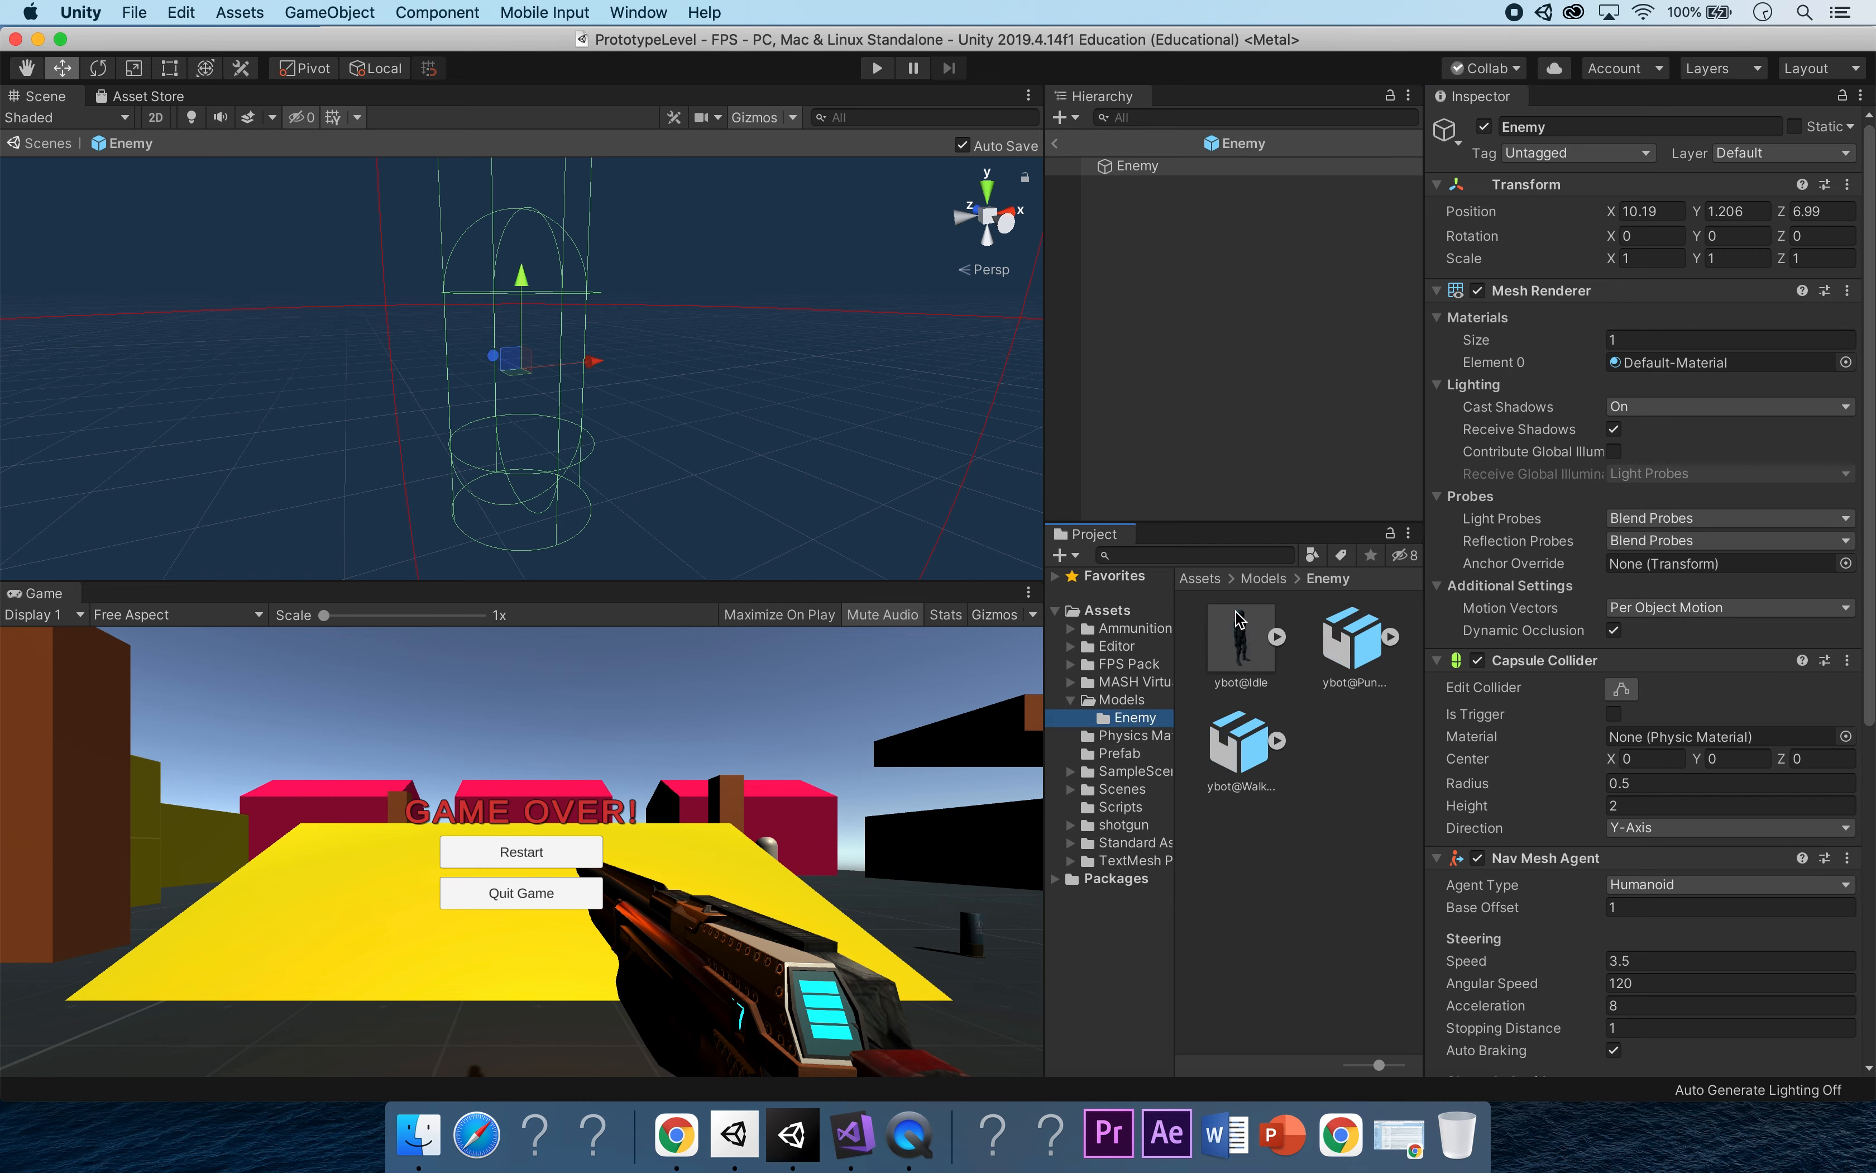
pyautogui.moveTo(1244, 638); pyautogui.dragTo(527, 504)
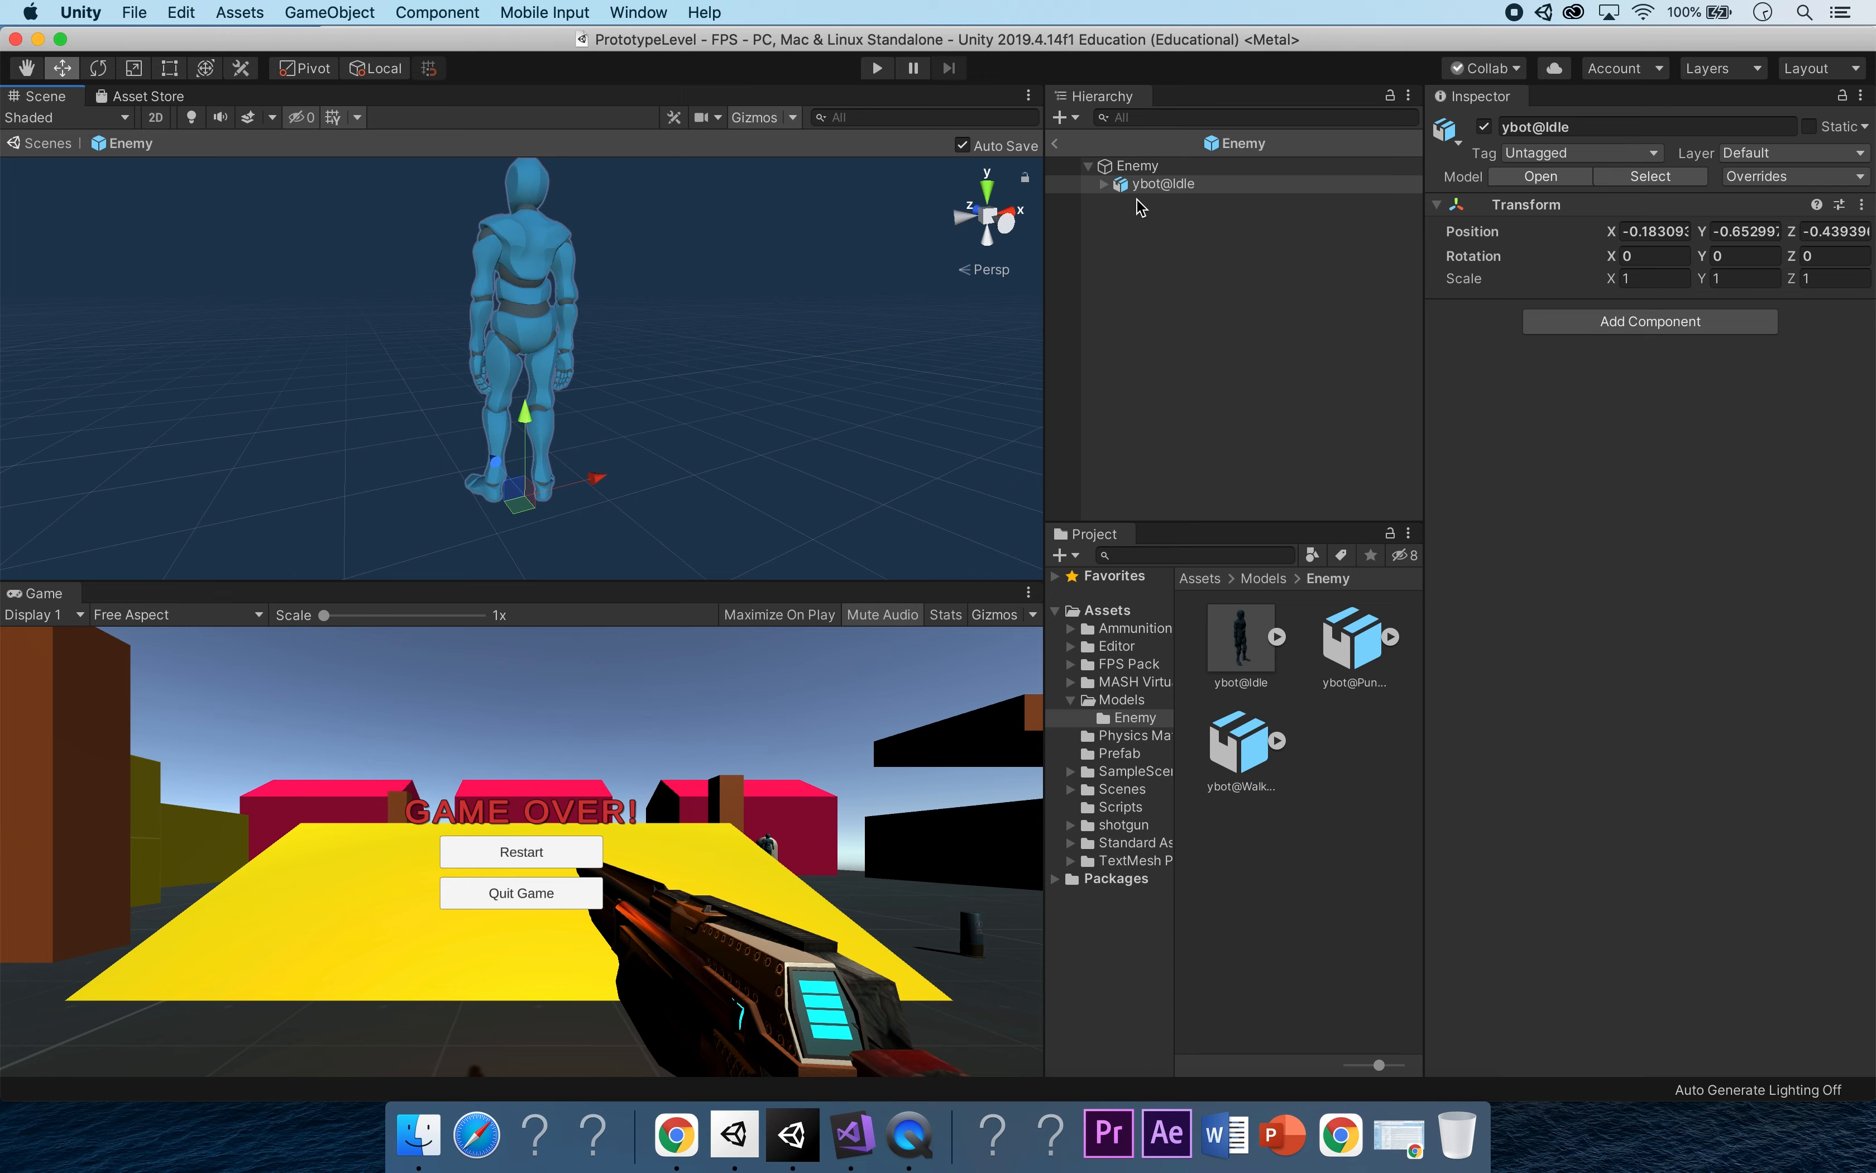
pyautogui.click(1104, 184)
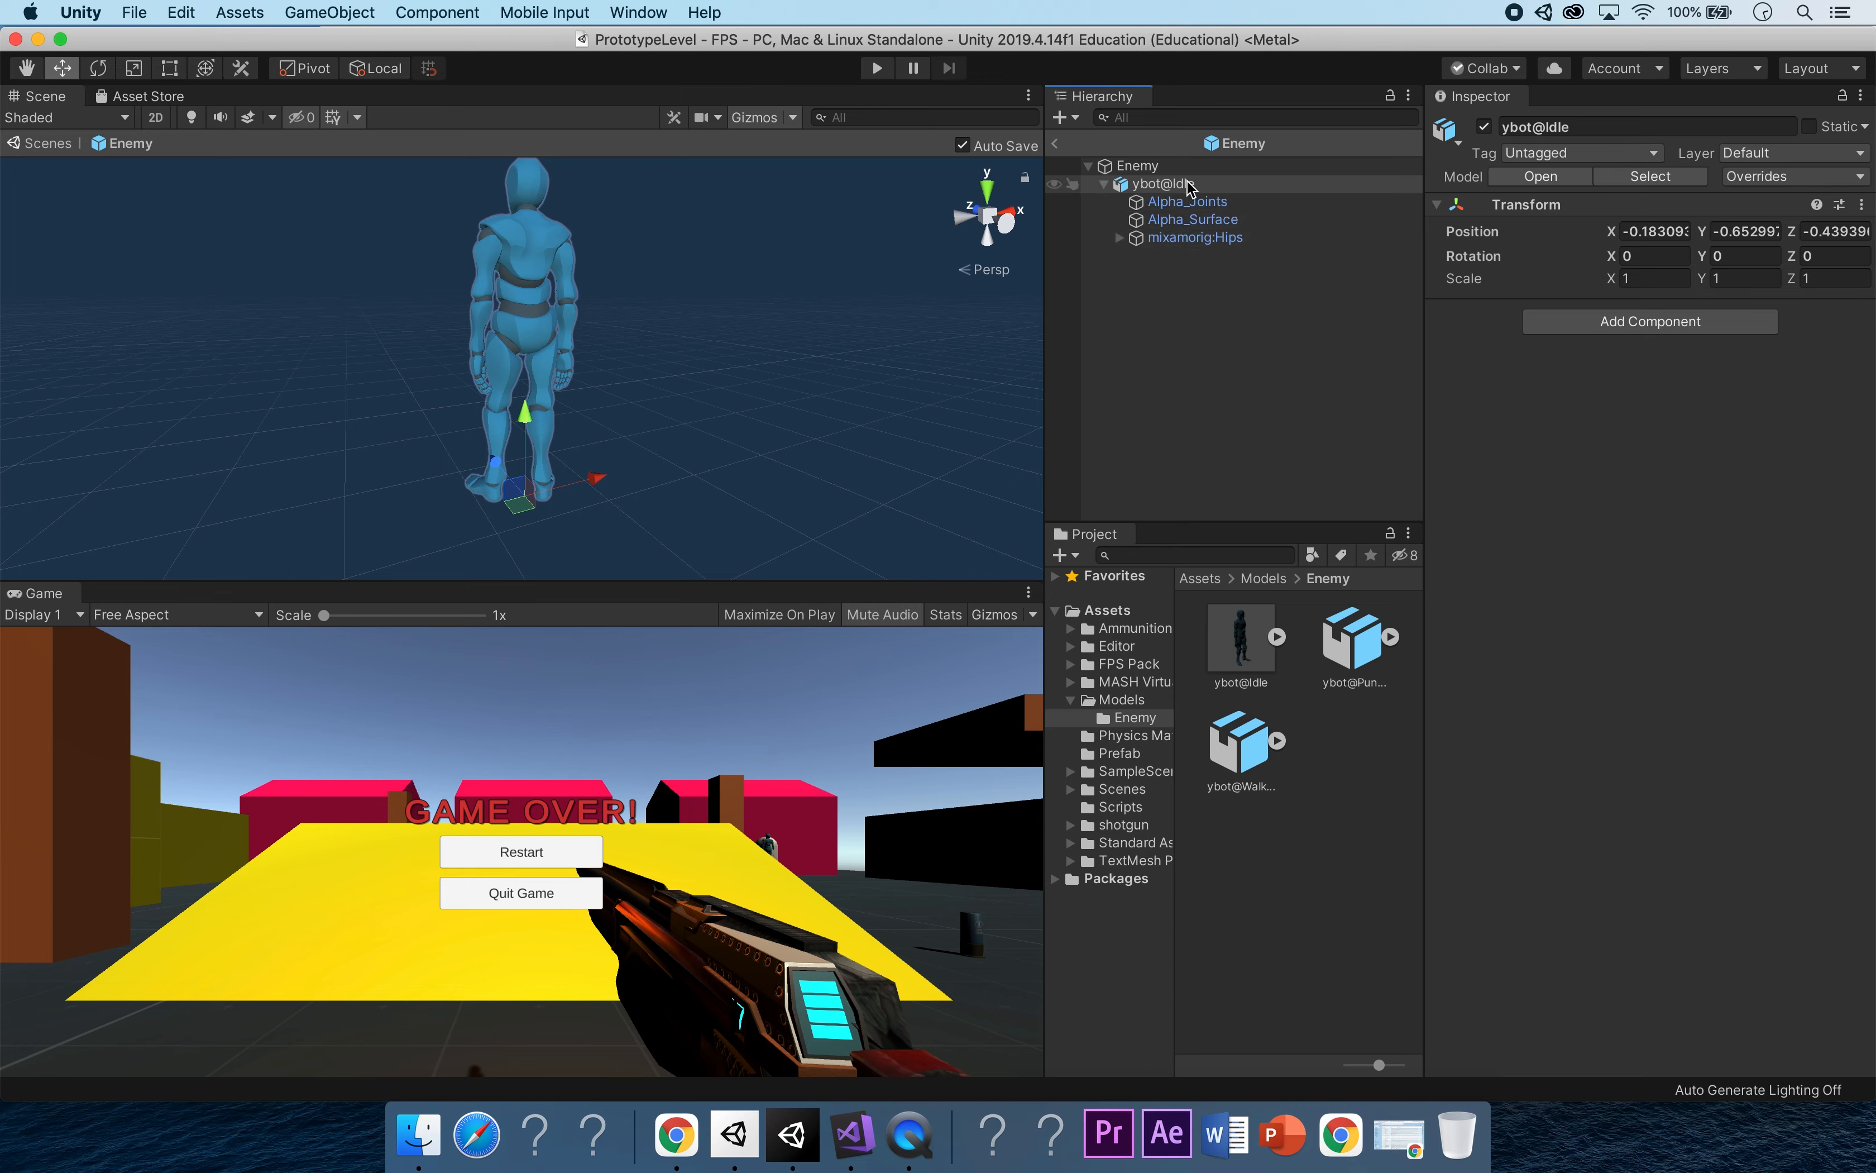
pyautogui.click(1104, 183)
# Remove the Mesh Renderer component from the root Enemy object.
pyautogui.click(1140, 165)
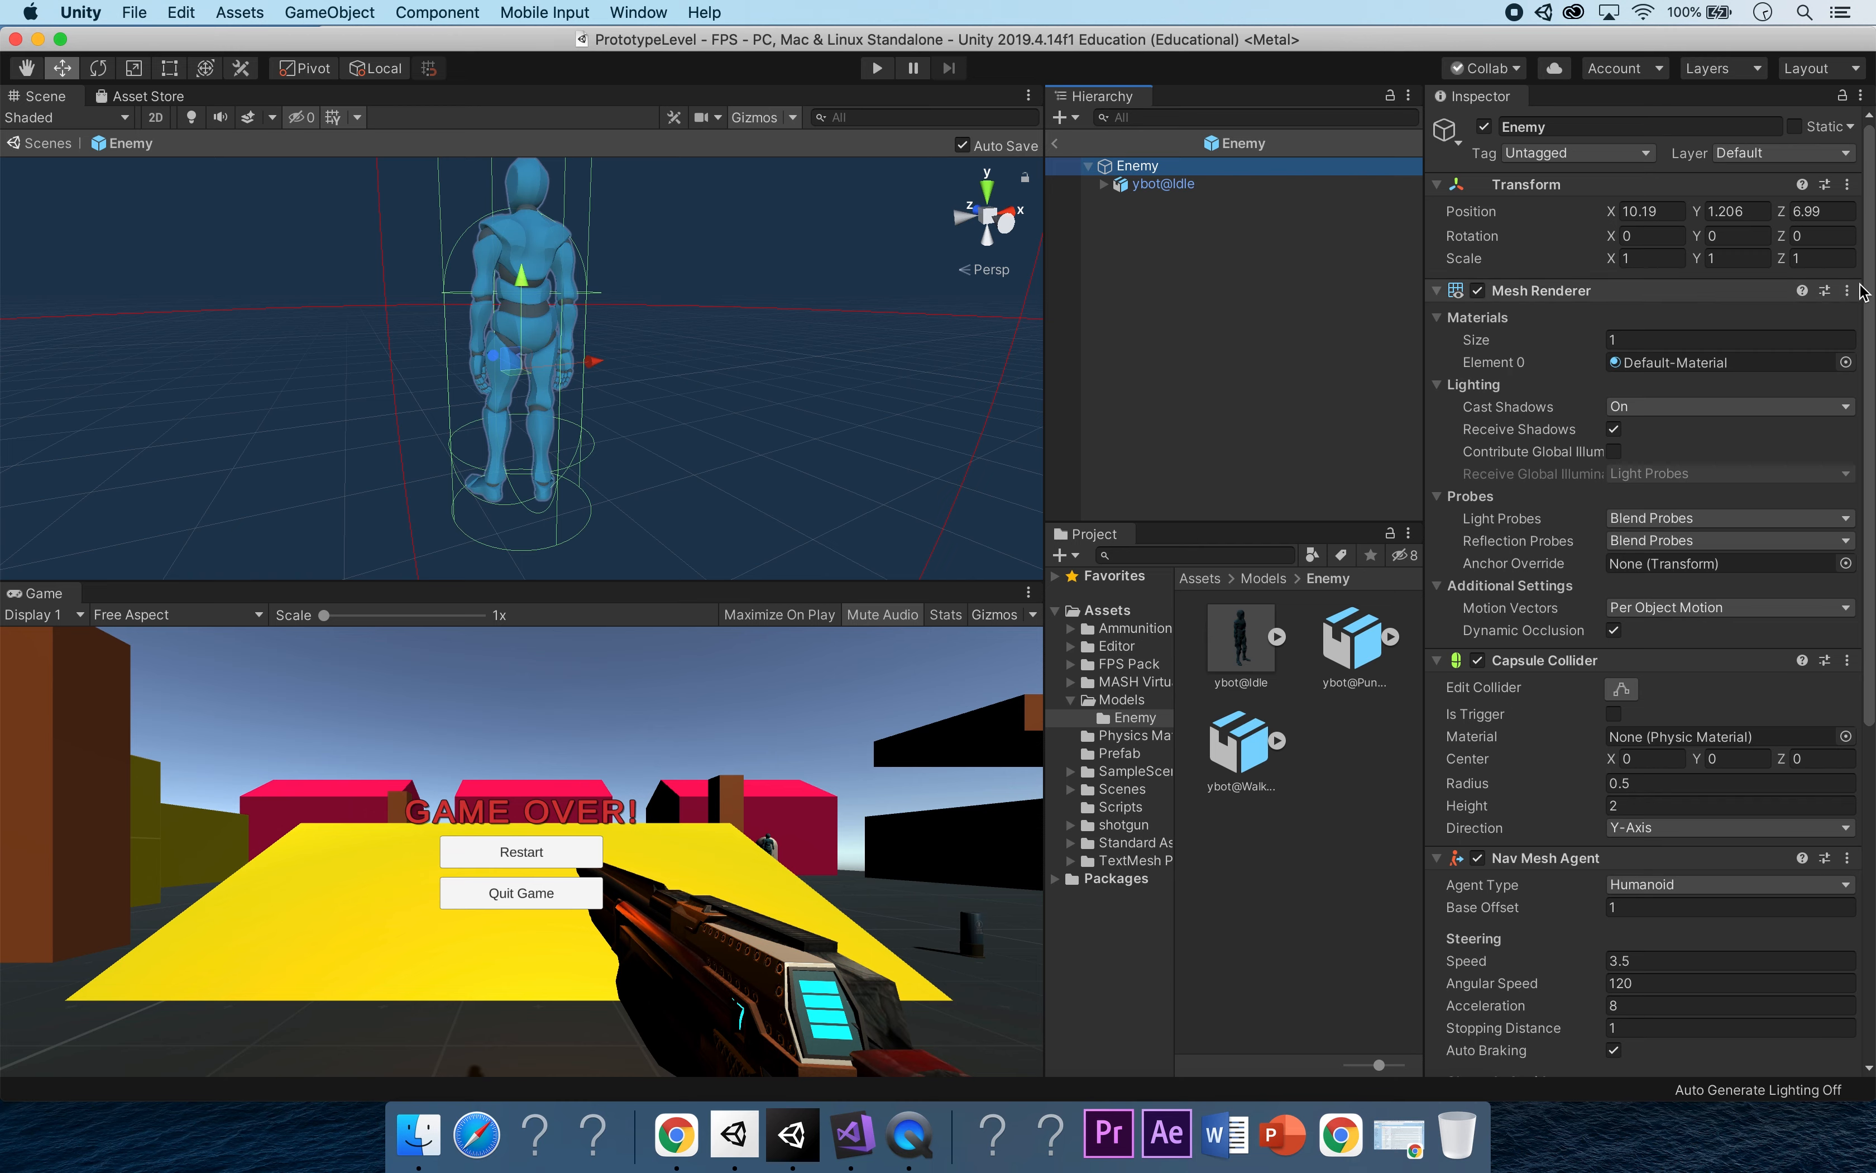
pyautogui.click(1850, 298)
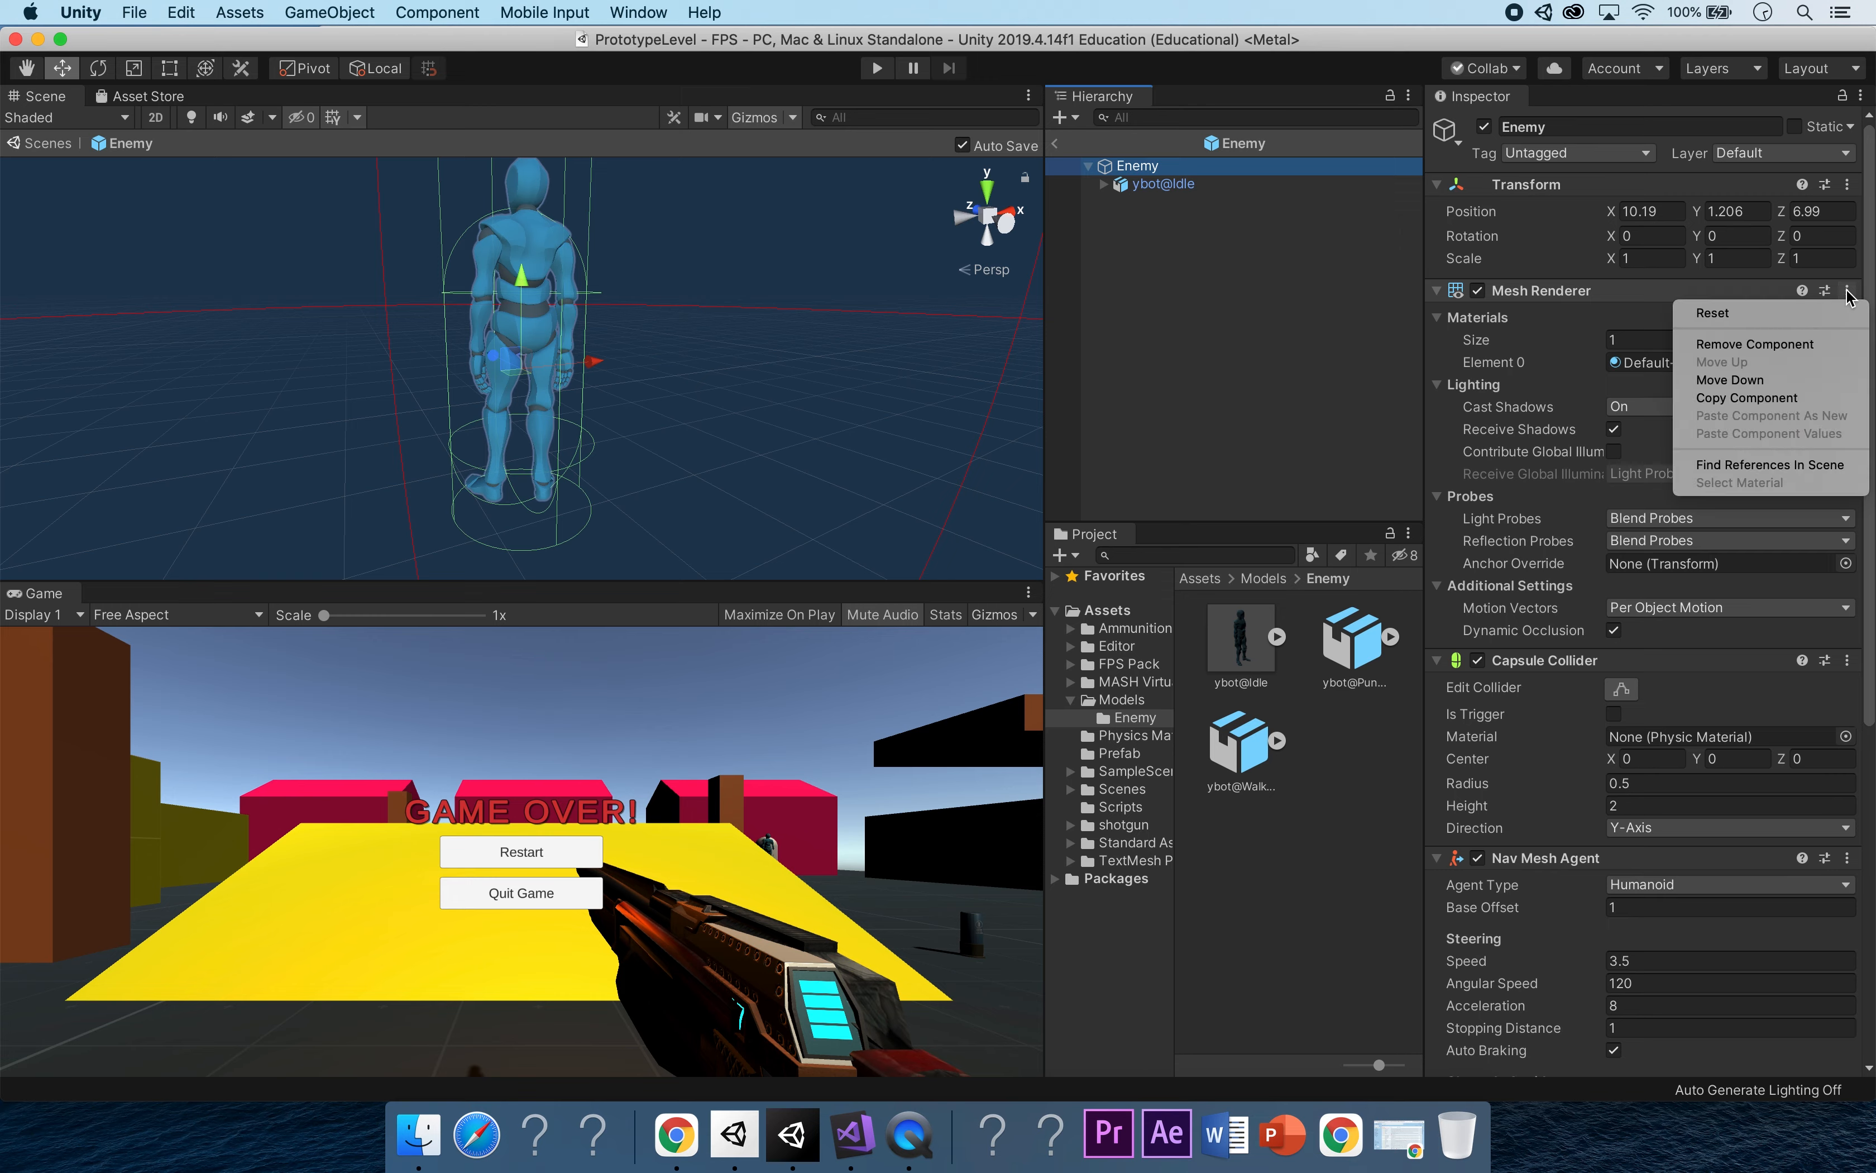
pyautogui.click(1794, 343)
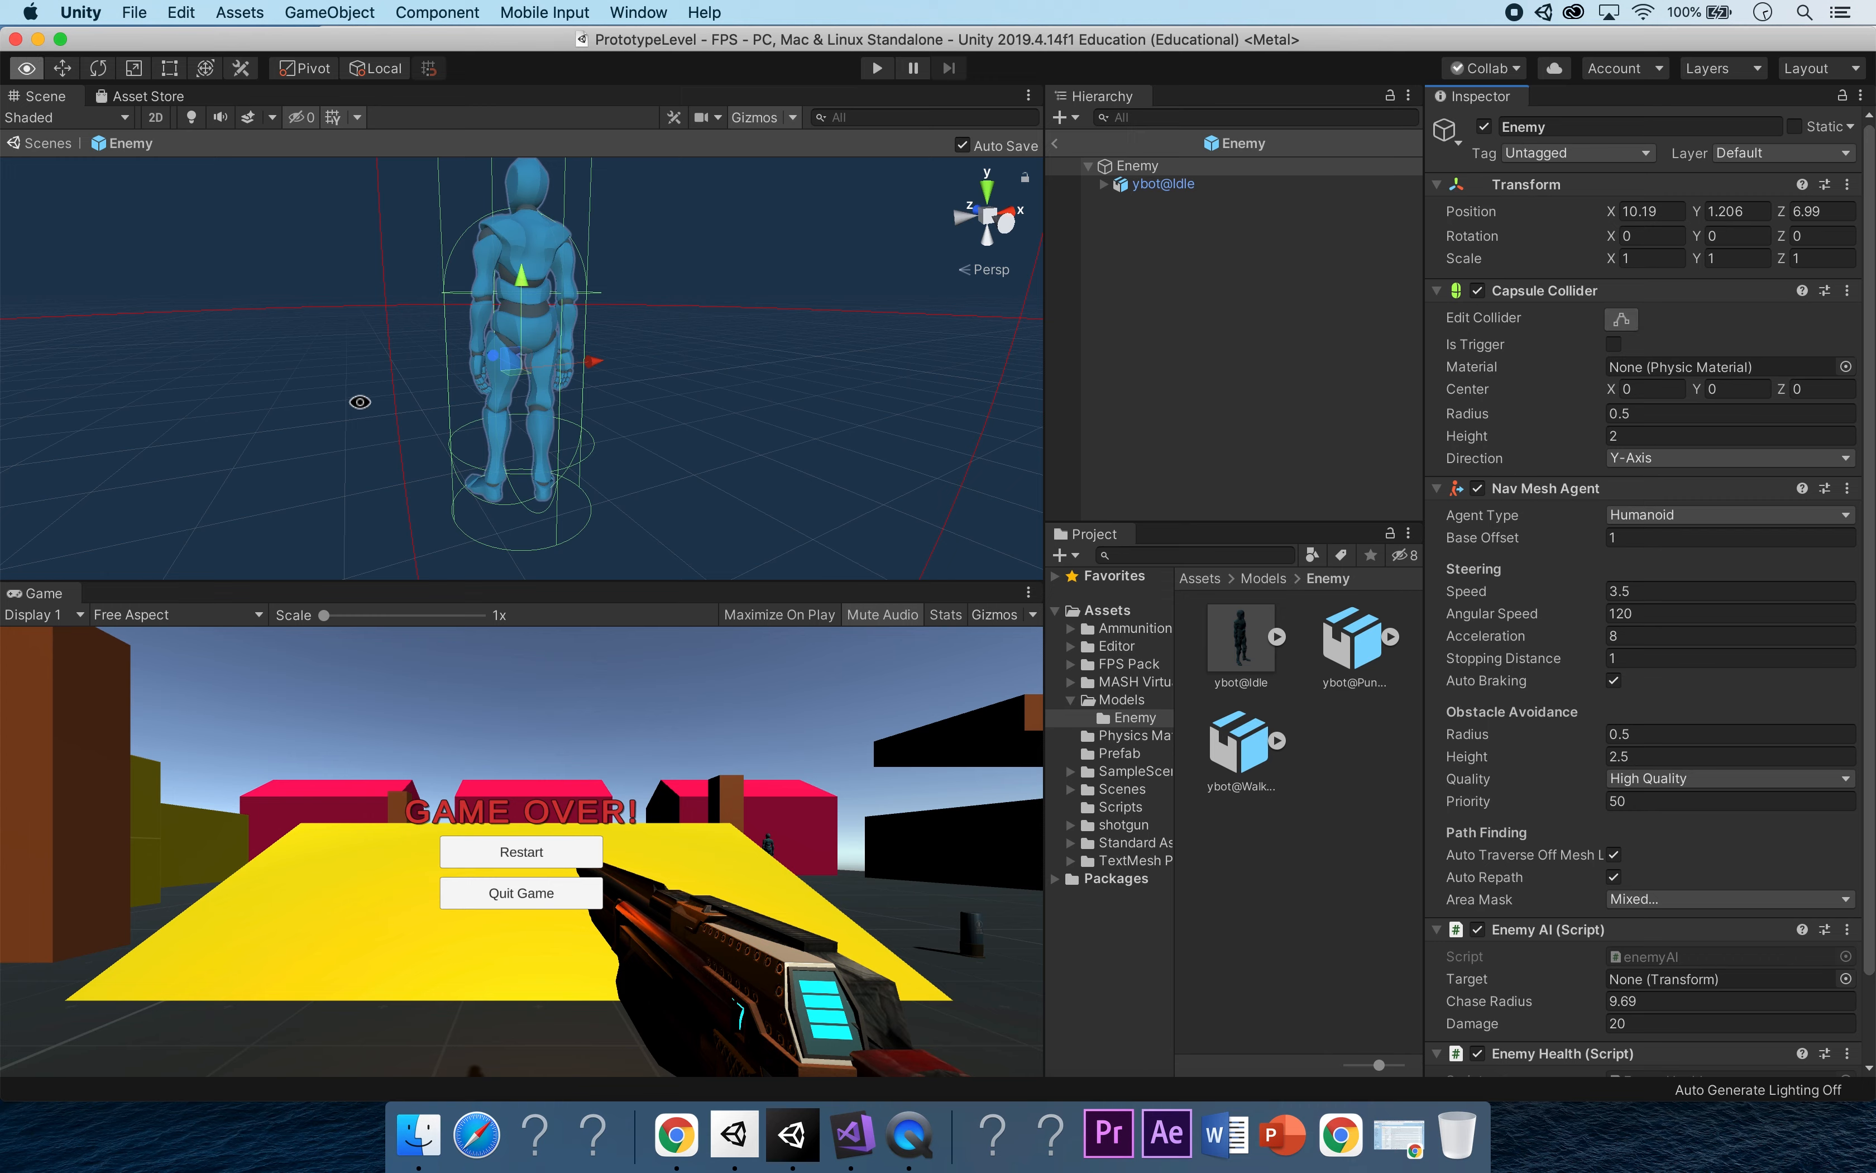
# Set the ybot@Idle child's position to 0 on the X, Y and Z axes.
pyautogui.keyDown('alt'); pyautogui.moveTo(673, 395); pyautogui.dragTo(744, 431); pyautogui.keyUp('alt')
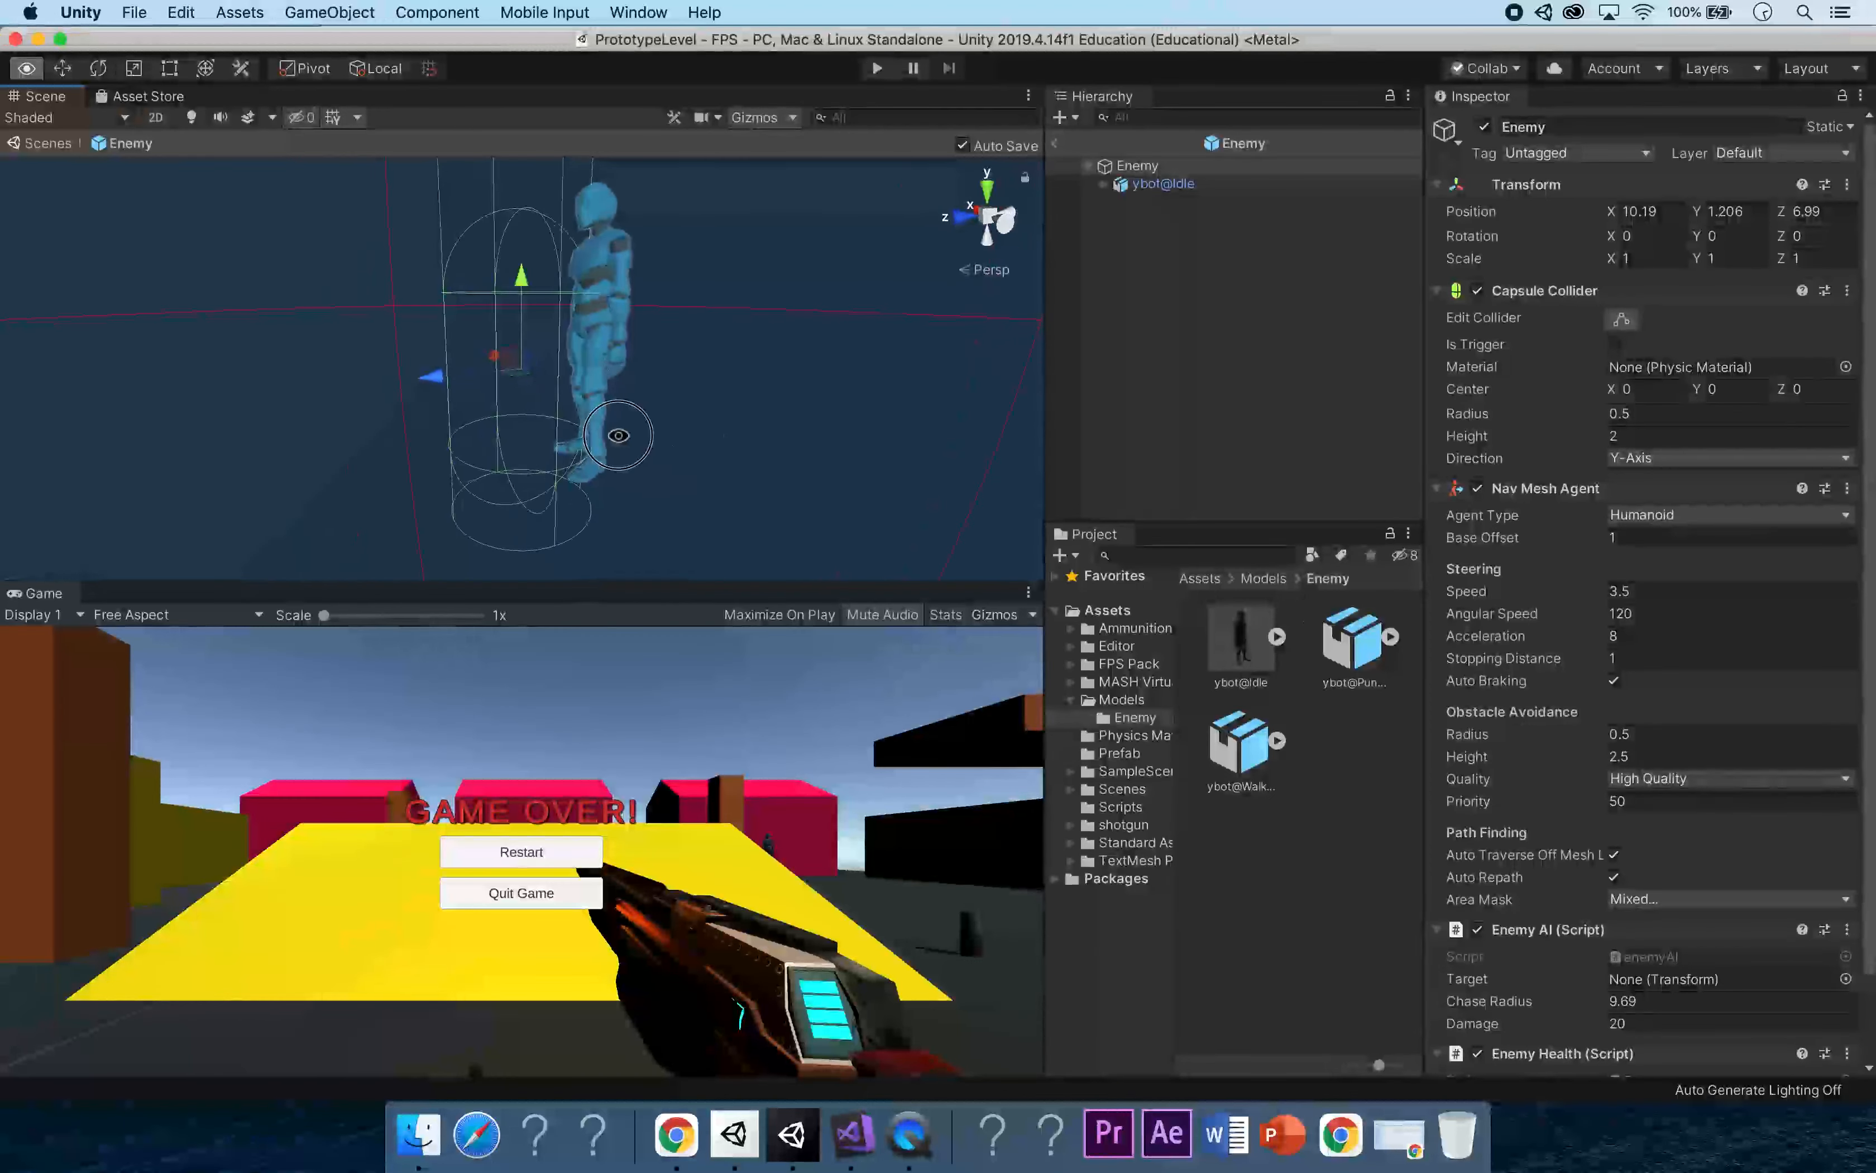
pyautogui.click(1163, 184)
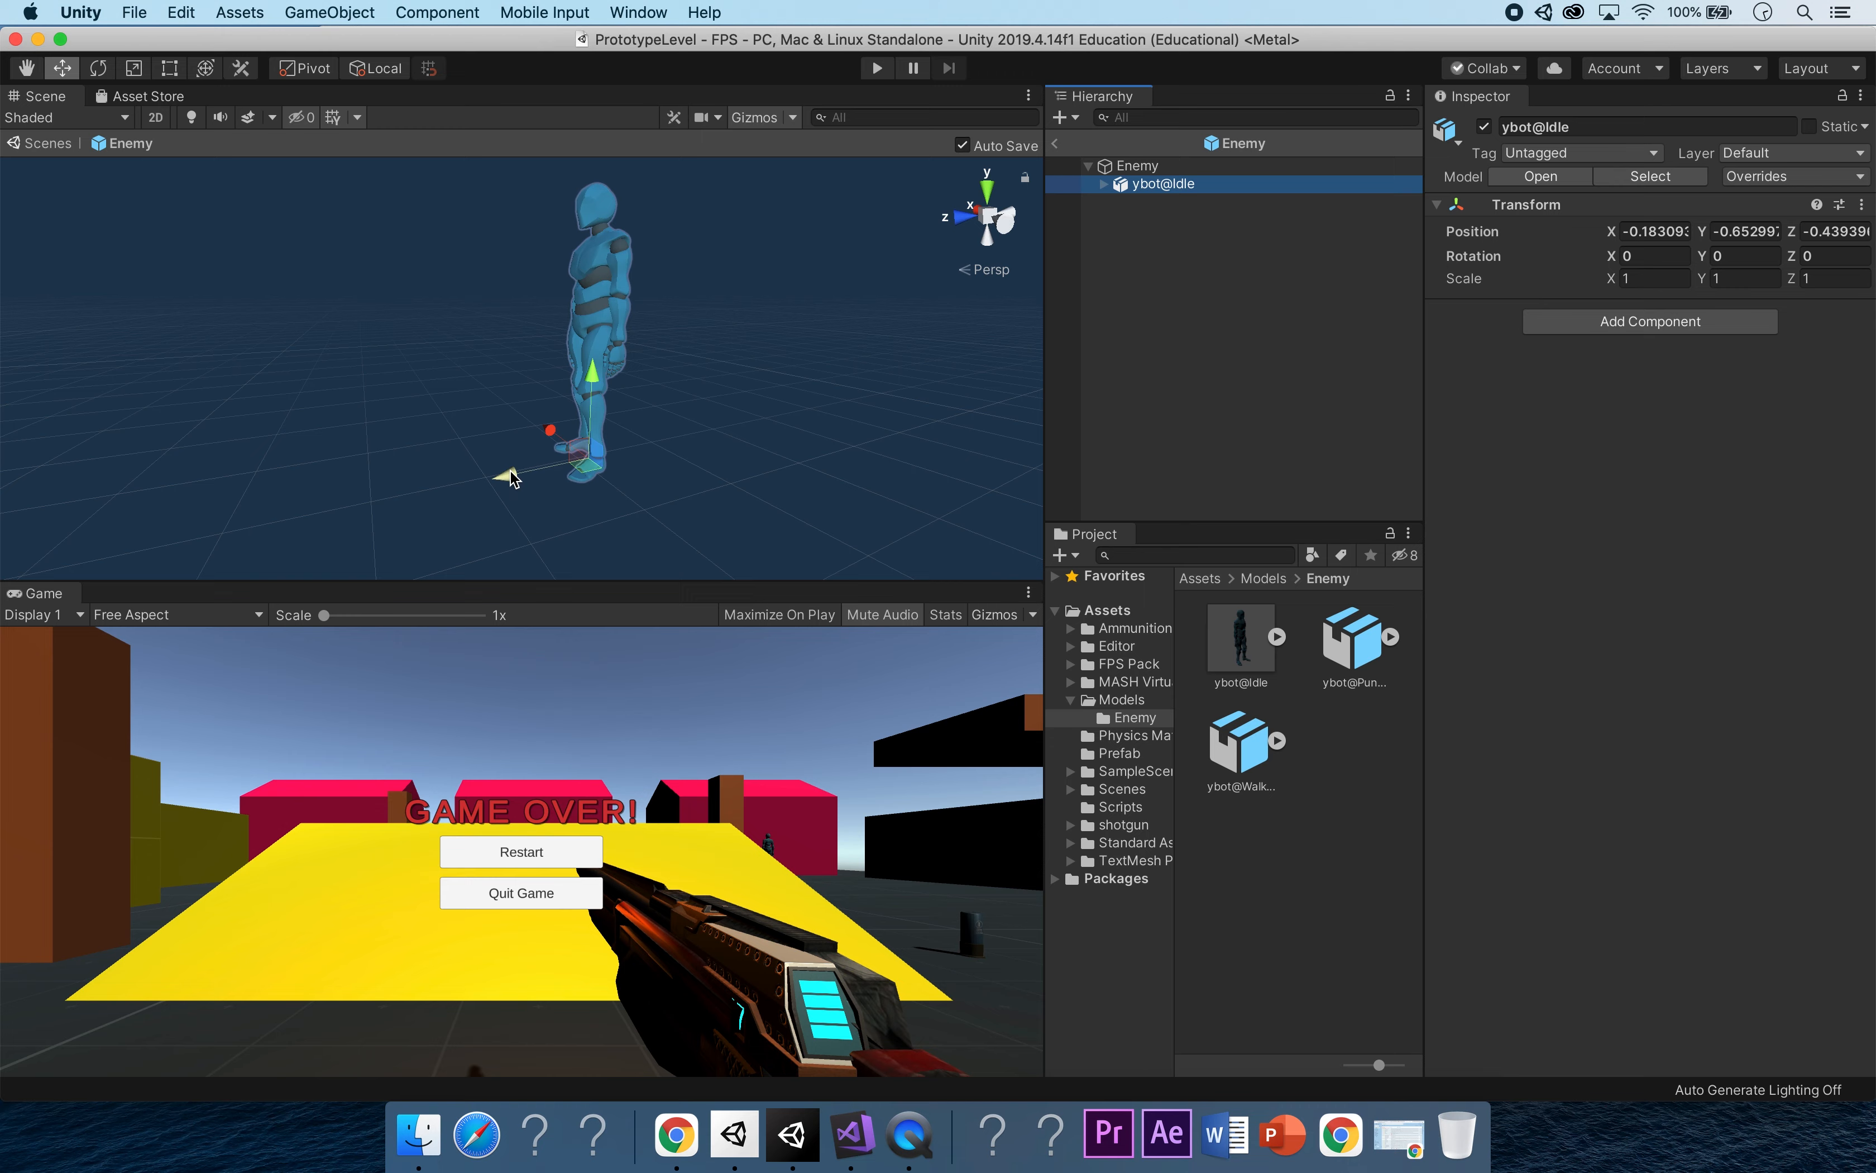
pyautogui.click(1641, 232)
pyautogui.write('0')
pyautogui.click(1744, 231)
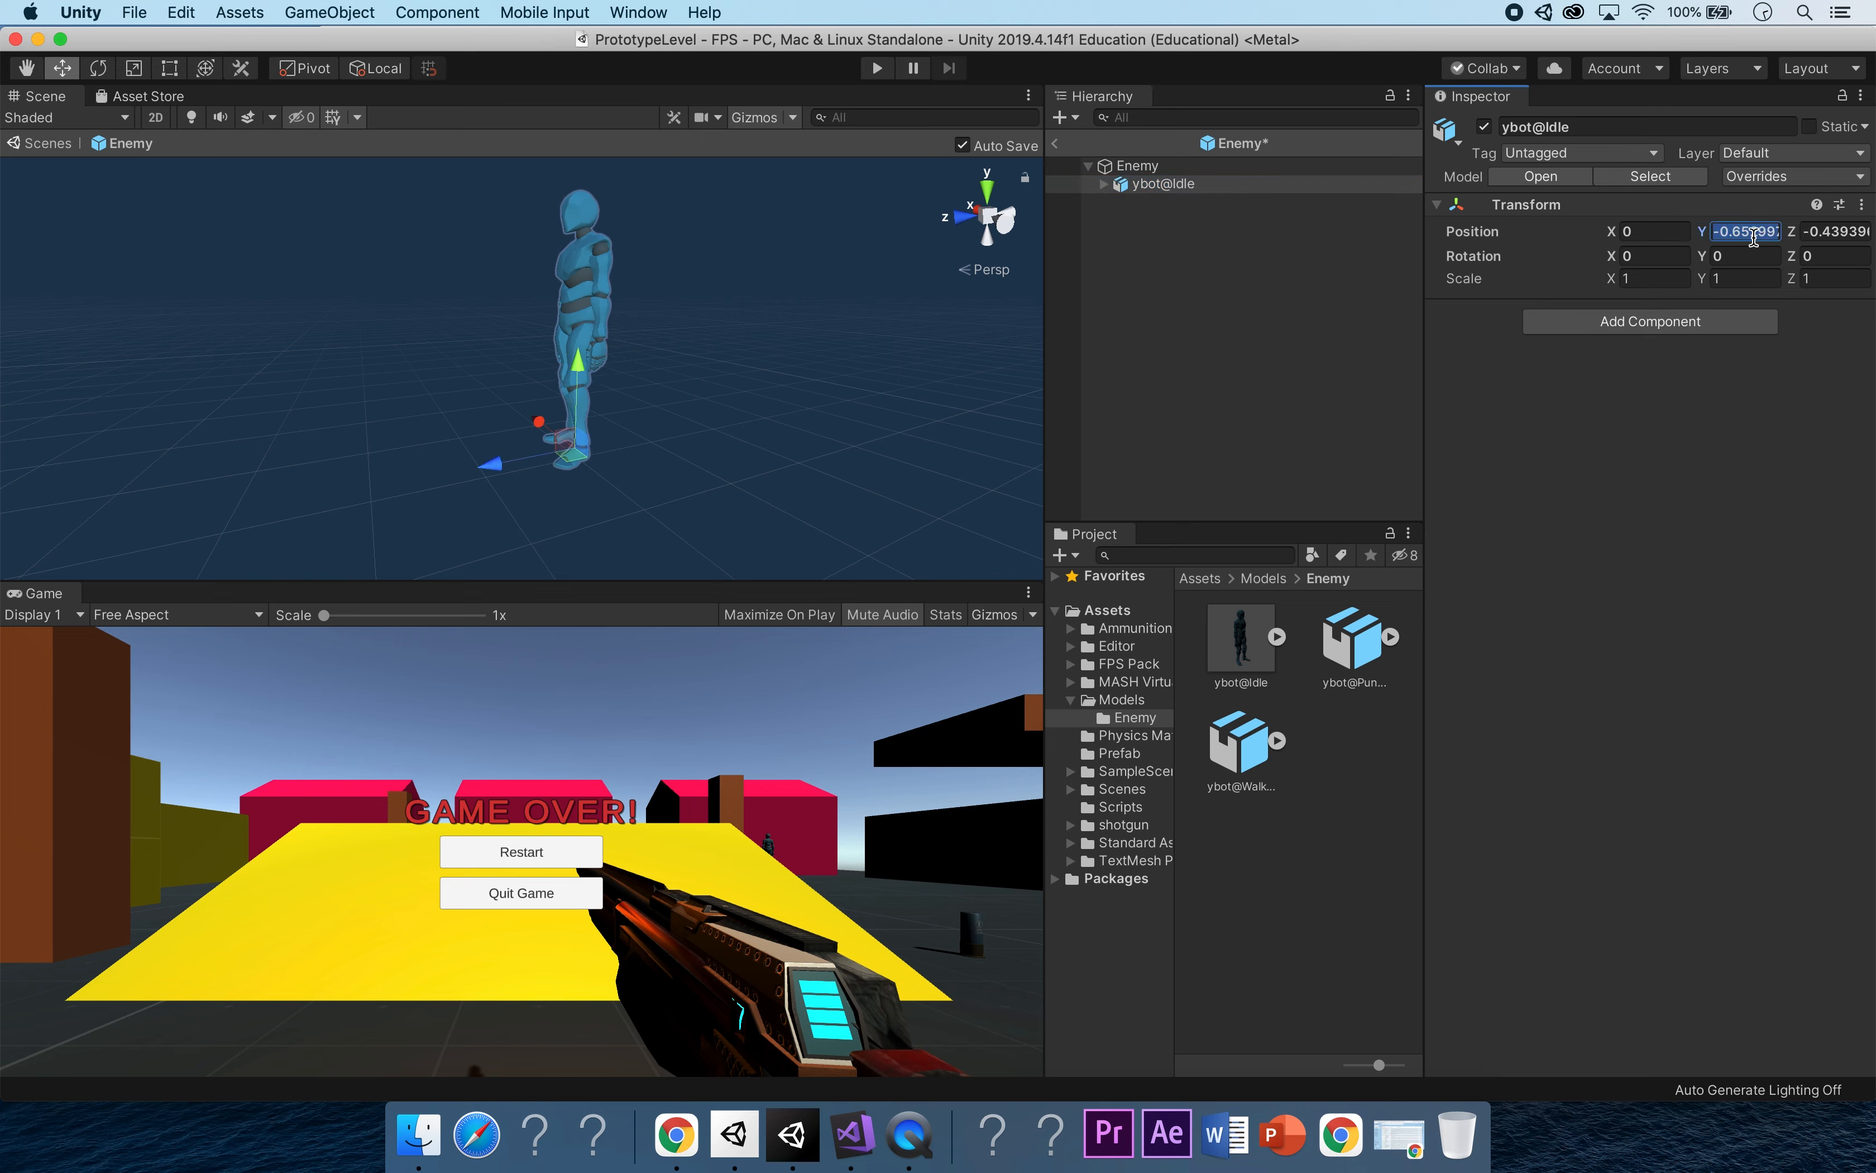
pyautogui.write('0')
pyautogui.click(1838, 230)
pyautogui.write('0')
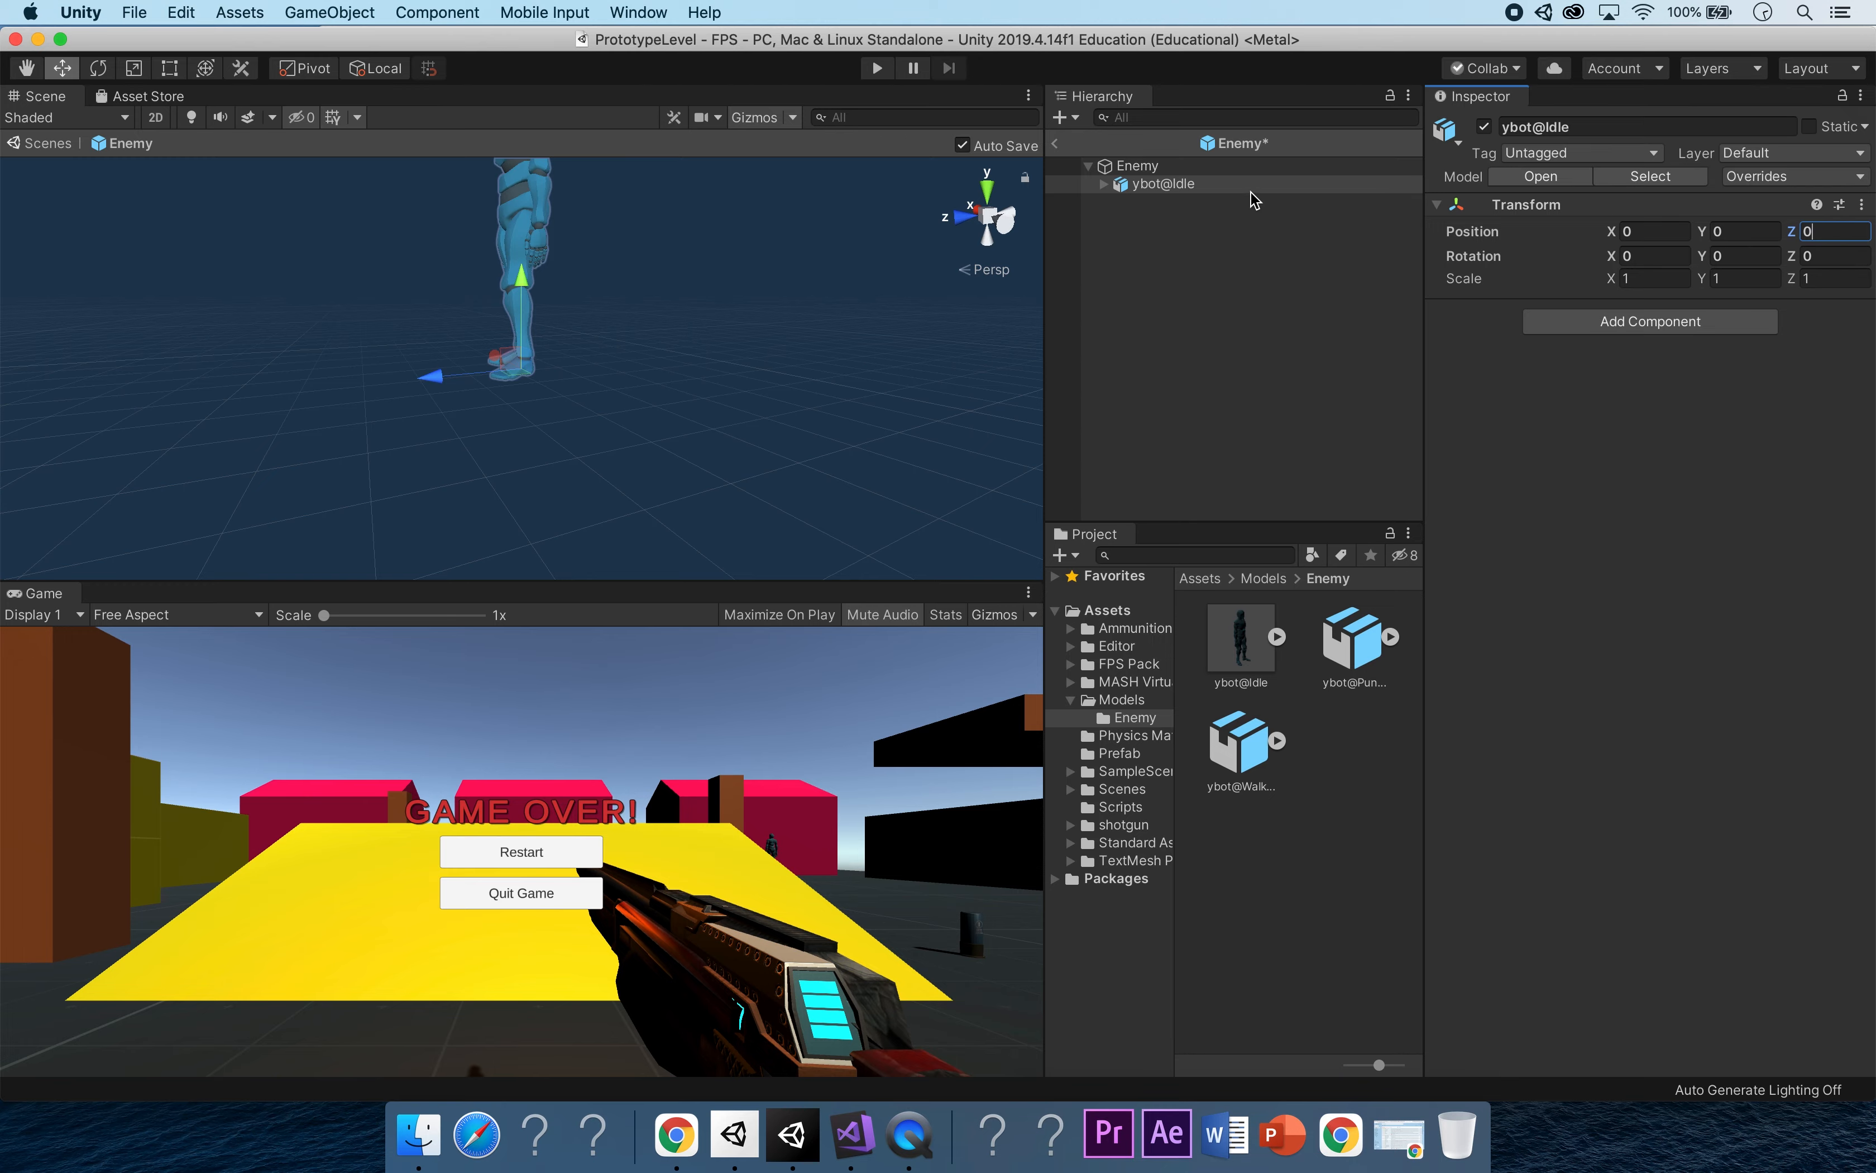
# Reshape the Enemy's capsule collider around the ybot model, with a radius of about 0.37 and a height of about 1.85.
pyautogui.click(1256, 166)
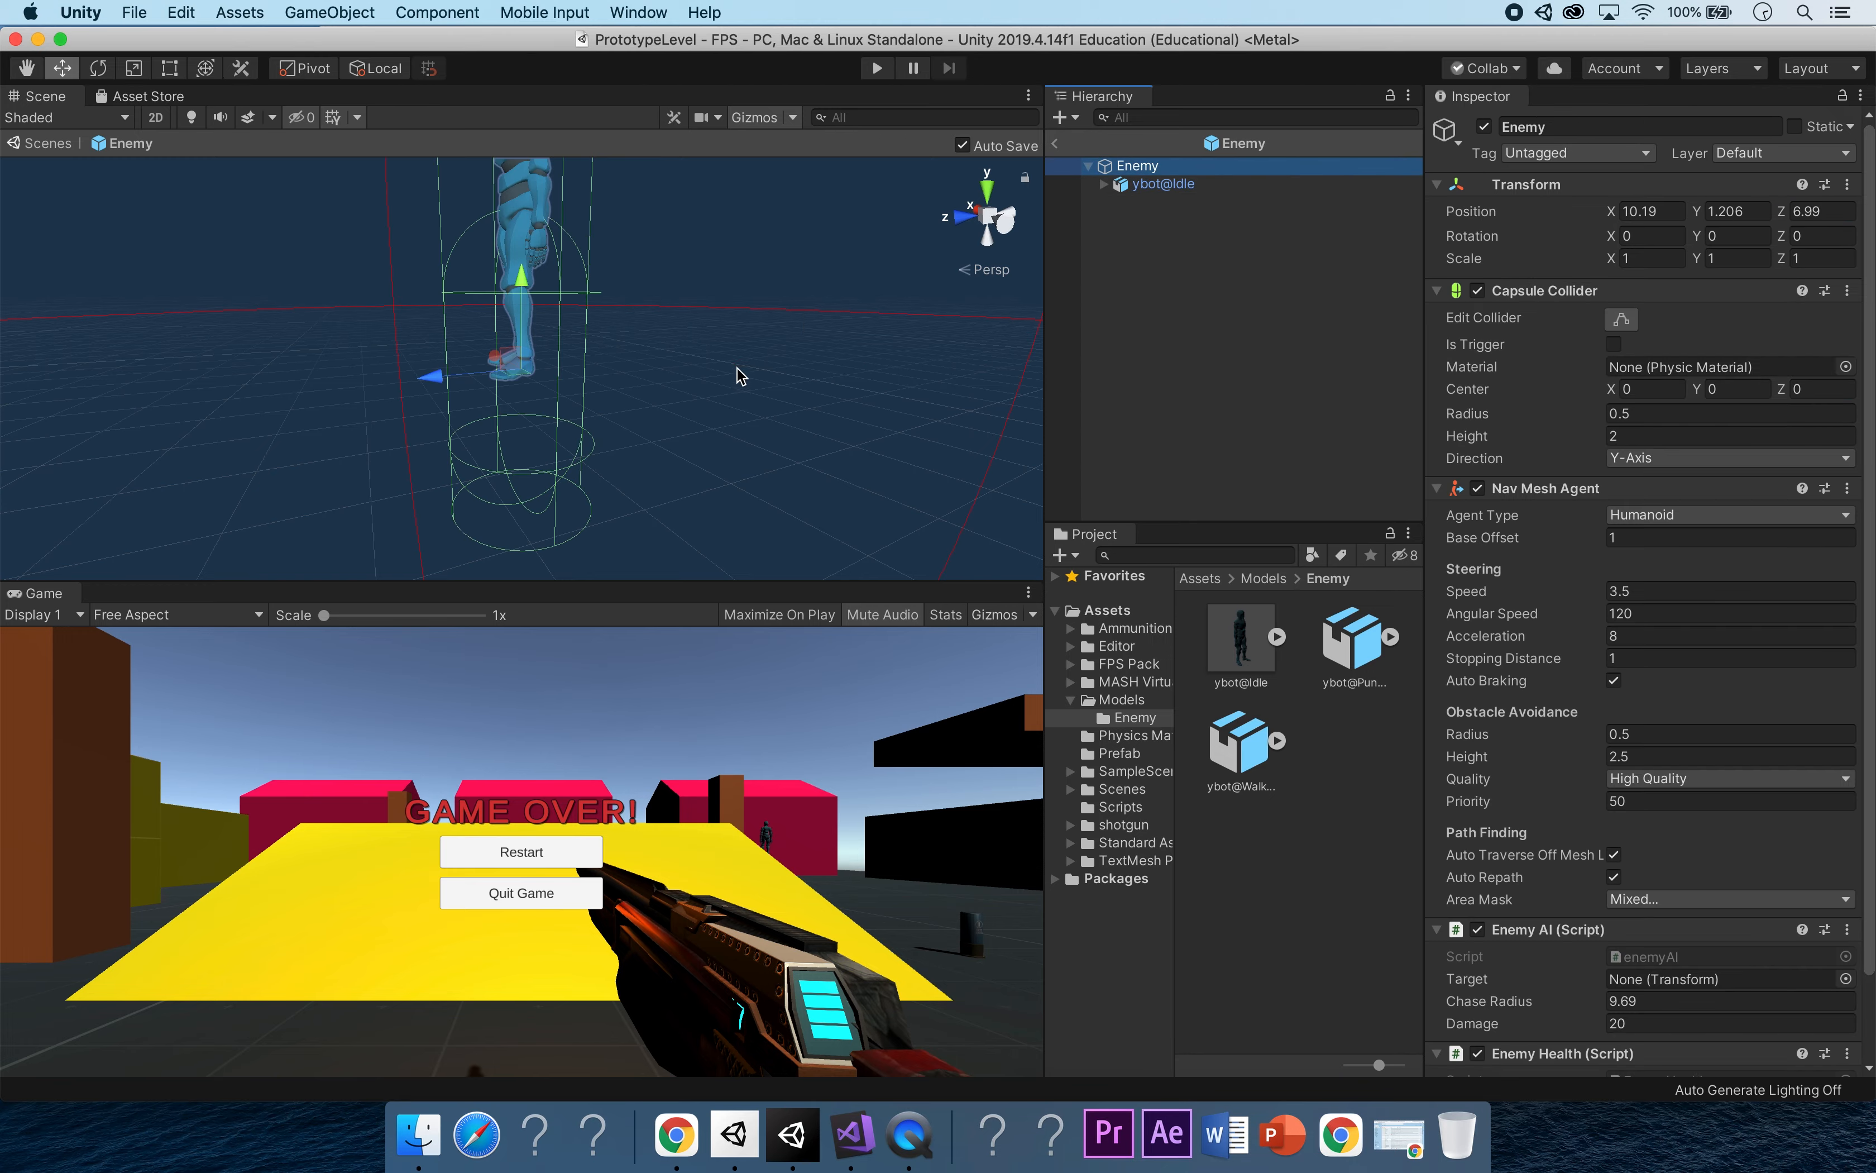
pyautogui.keyDown('alt'); pyautogui.moveTo(770, 389); pyautogui.dragTo(987, 414); pyautogui.keyUp('alt')
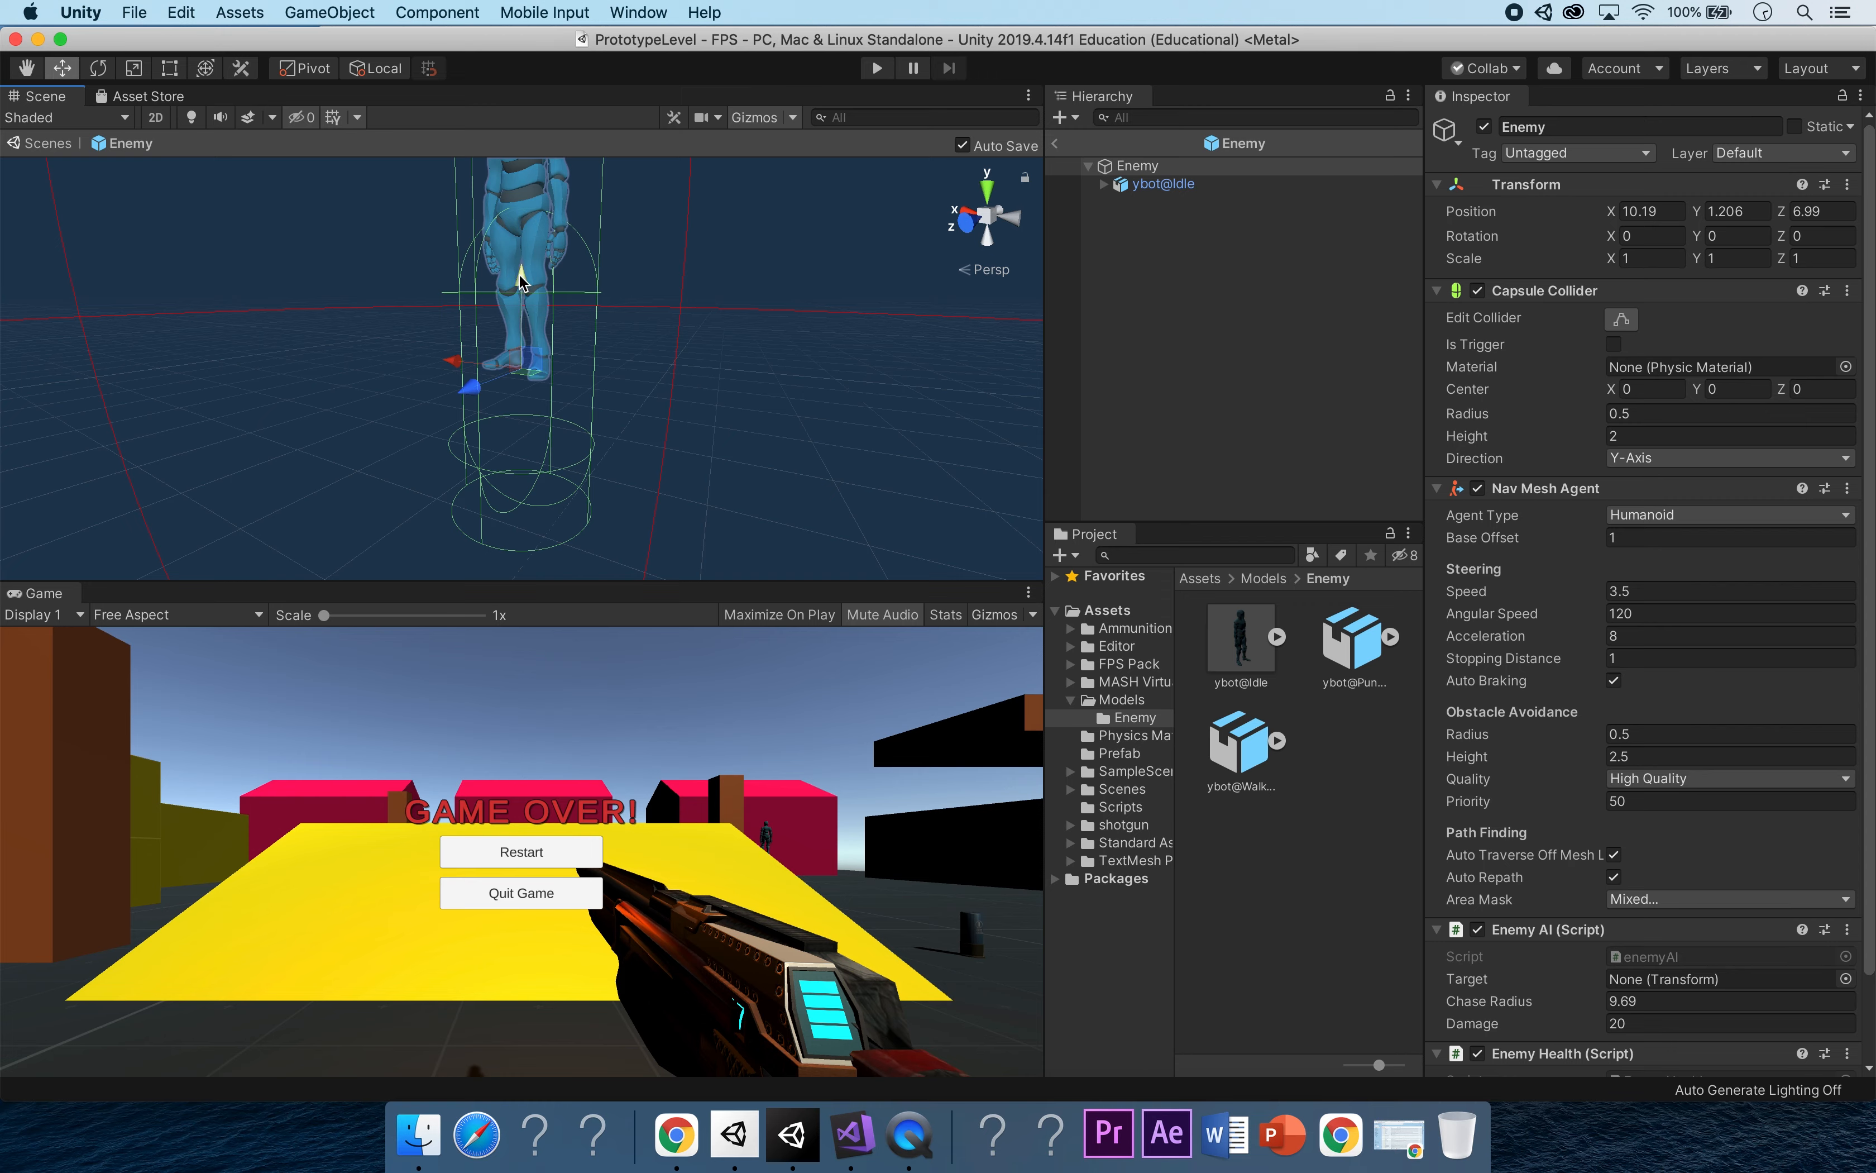
pyautogui.keyDown('alt'); pyautogui.moveTo(859, 360); pyautogui.dragTo(779, 306); pyautogui.keyUp('alt')
pyautogui.moveTo(522, 289)
pyautogui.mouseDown()
pyautogui.moveTo(524, 388)
pyautogui.moveTo(533, 301)
pyautogui.mouseUp()
# Lower the ybot@Idle child to a Y position of about -1.03.
pyautogui.click(1145, 185)
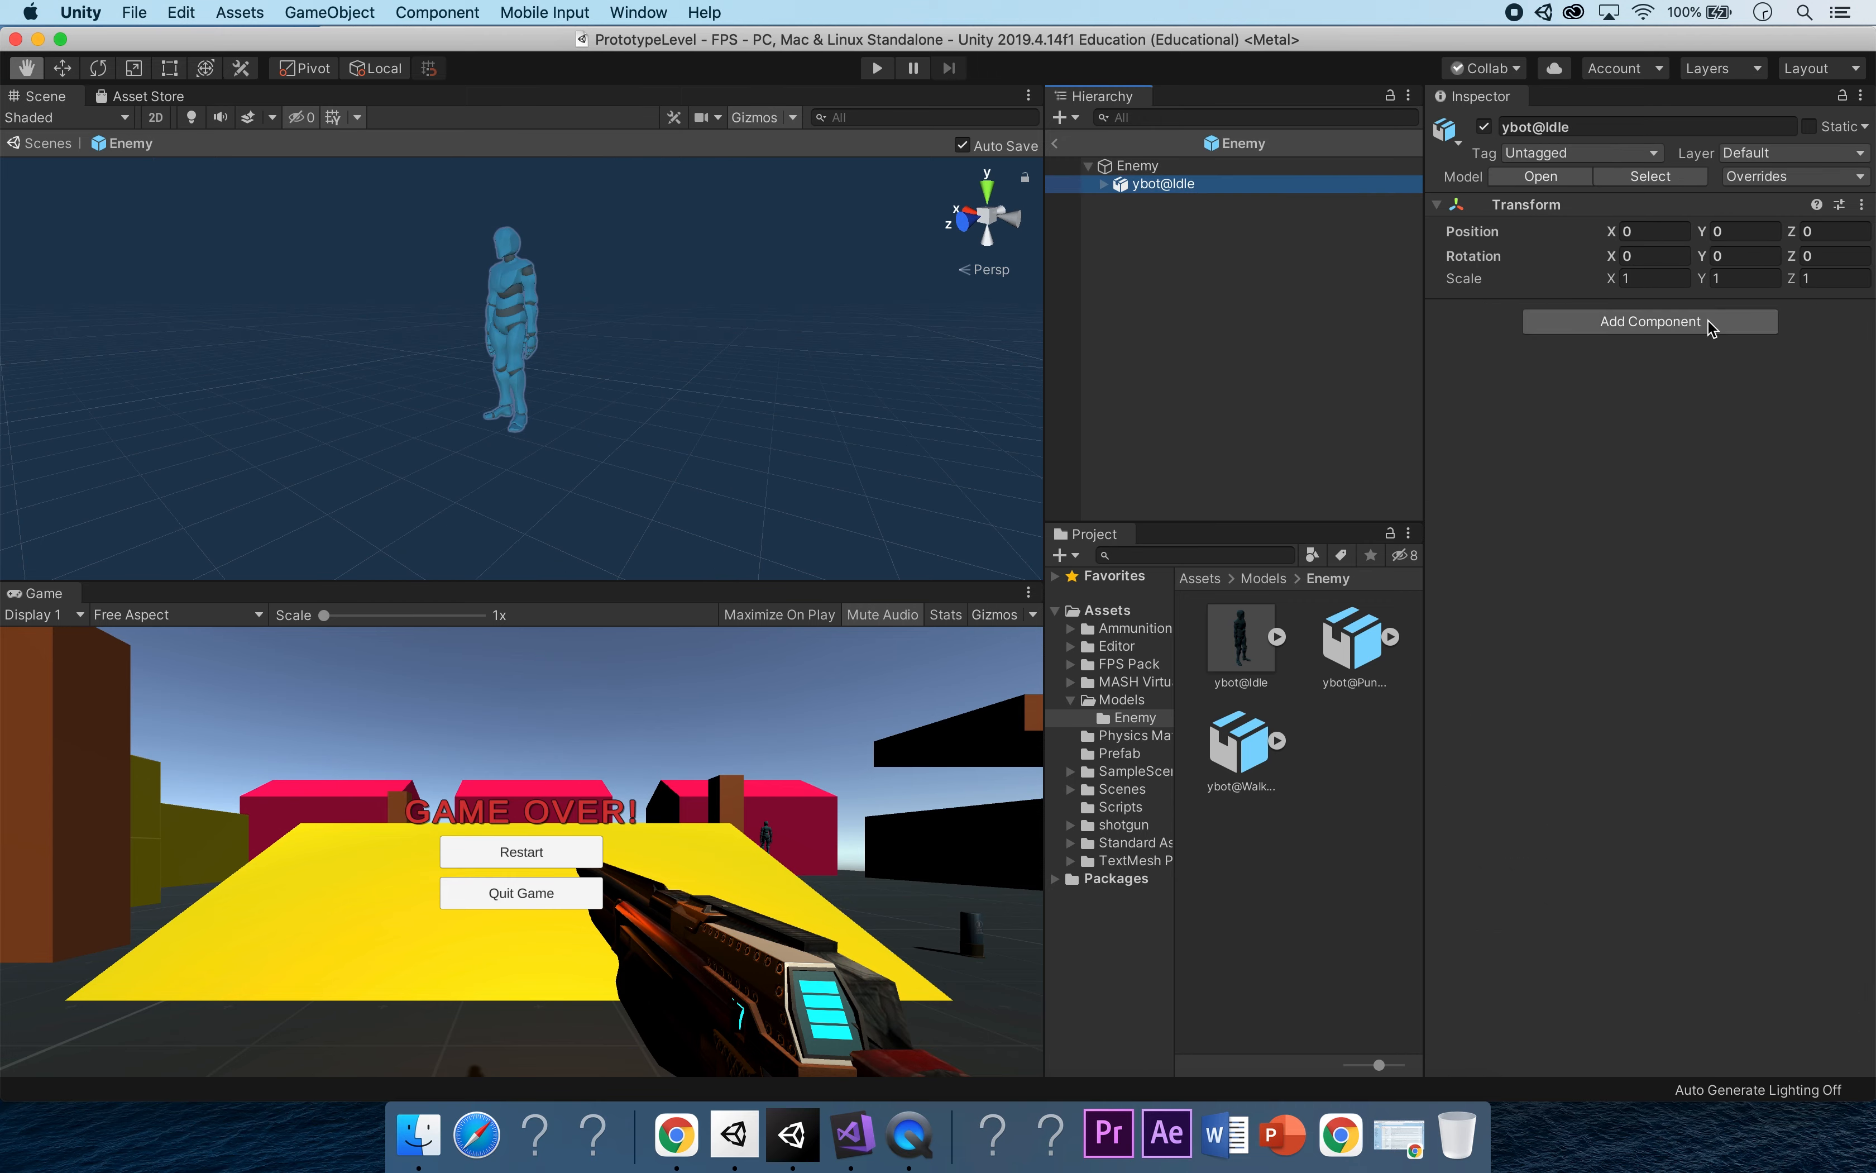
pyautogui.click(1699, 234)
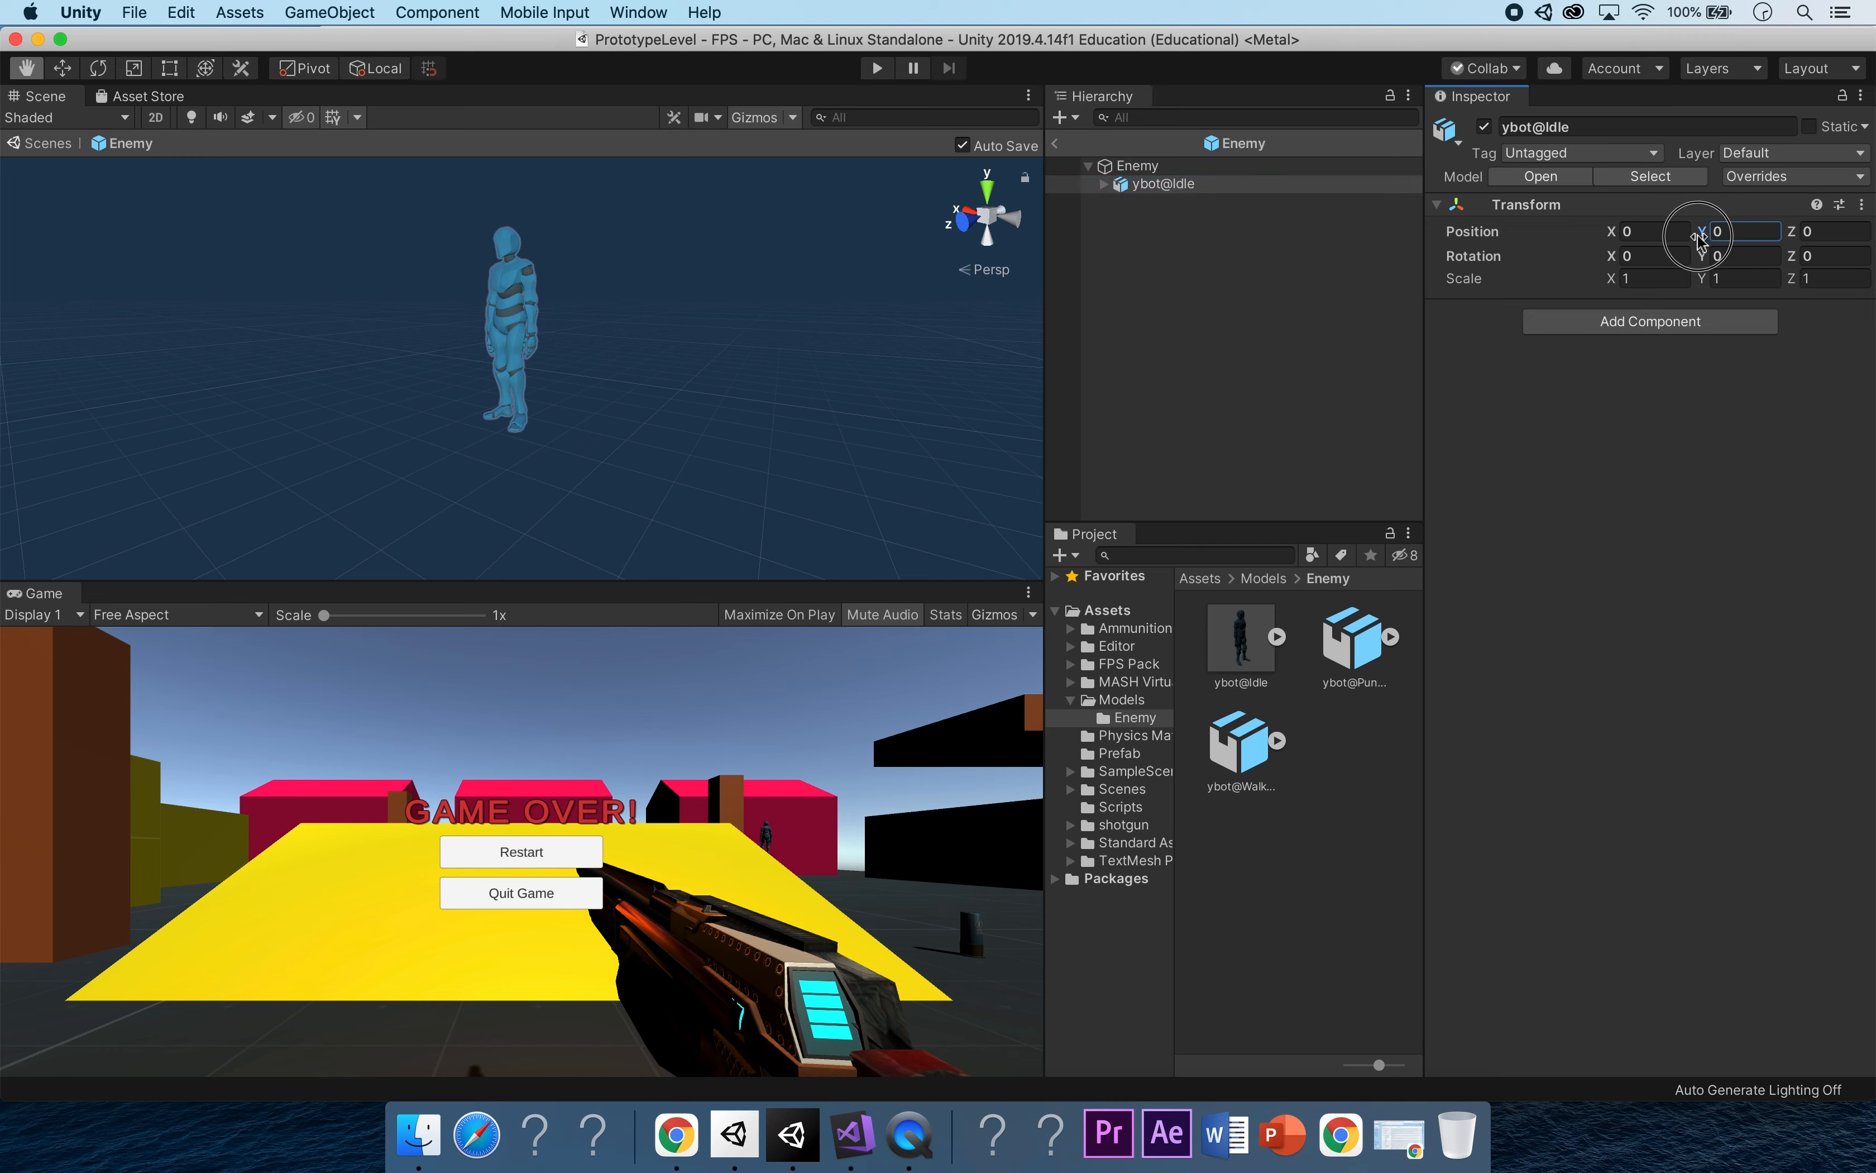
pyautogui.moveTo(1699, 236); pyautogui.dragTo(1661, 247)
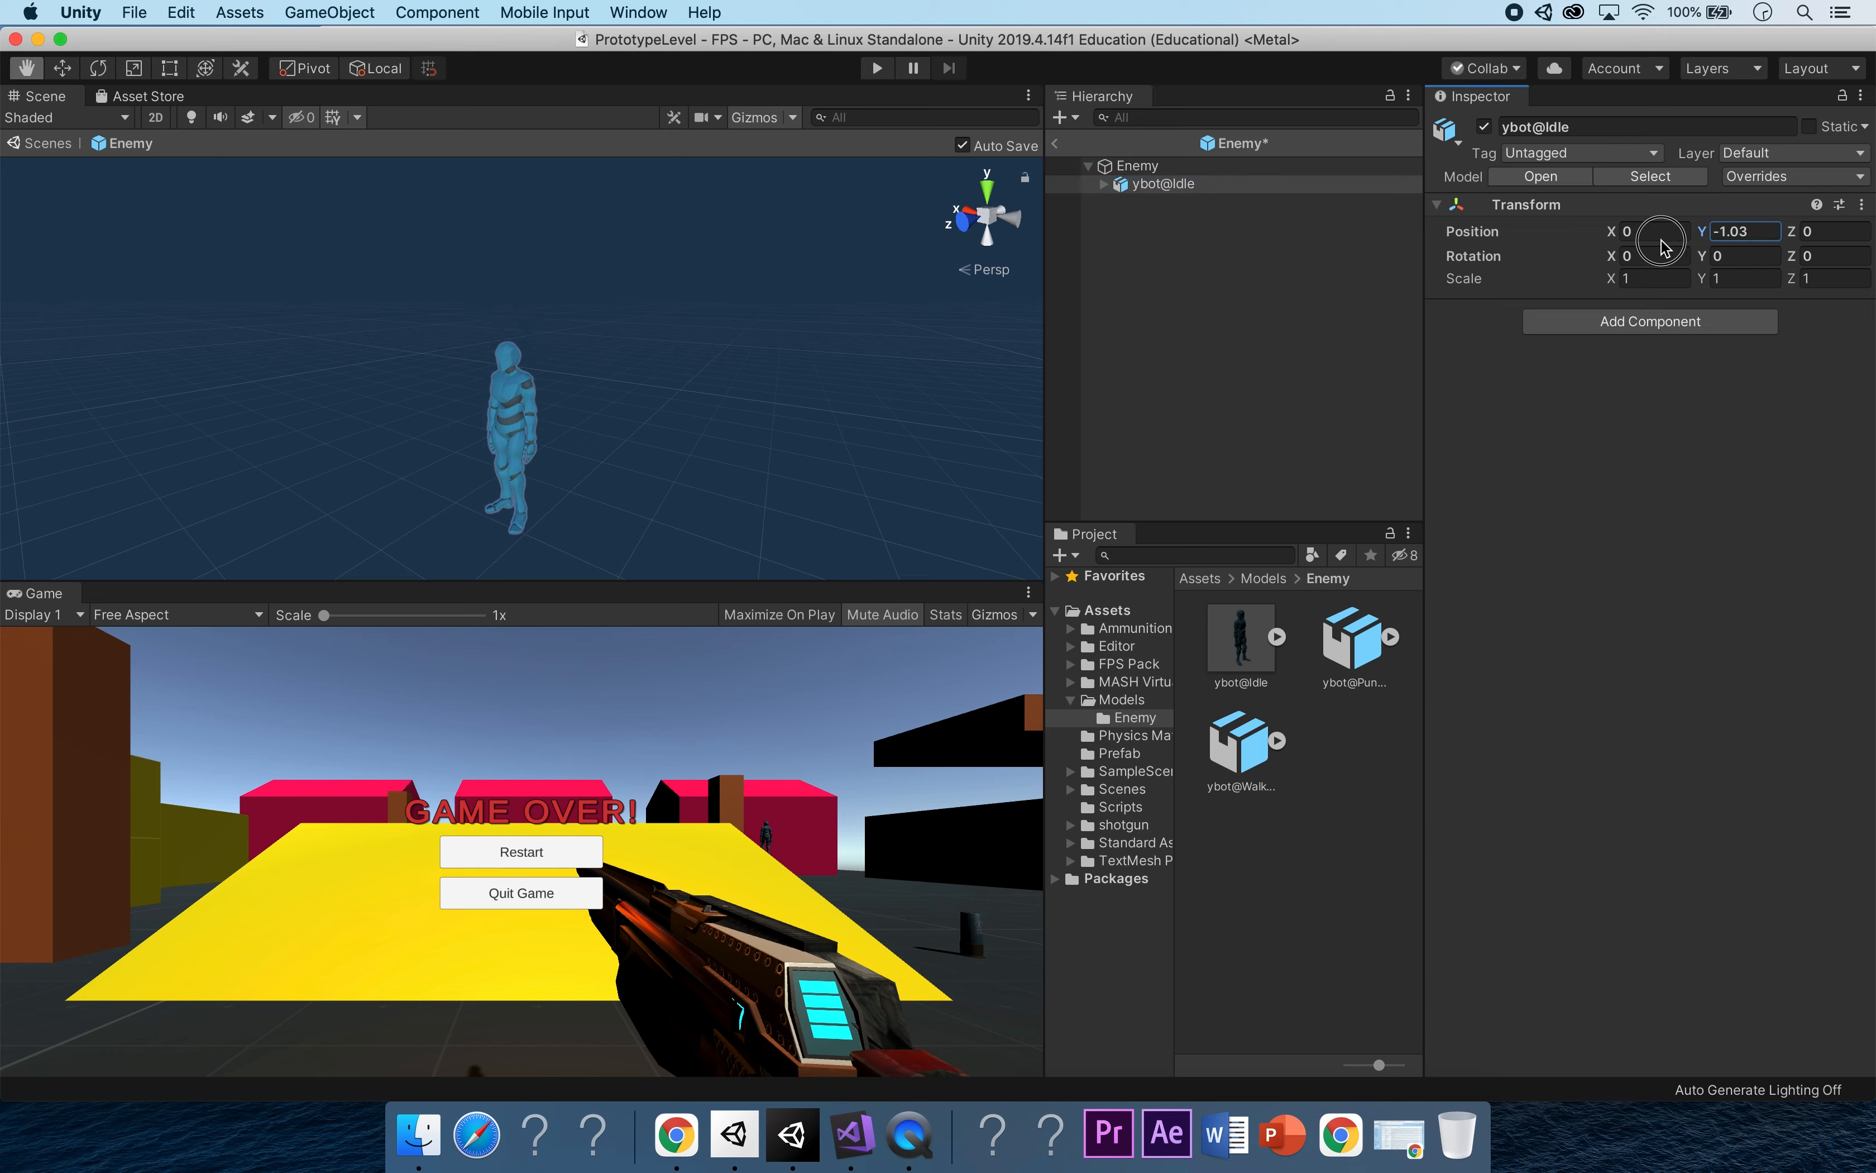
# Set the Y center of the Enemy's capsule collider to 0.
pyautogui.click(1196, 167)
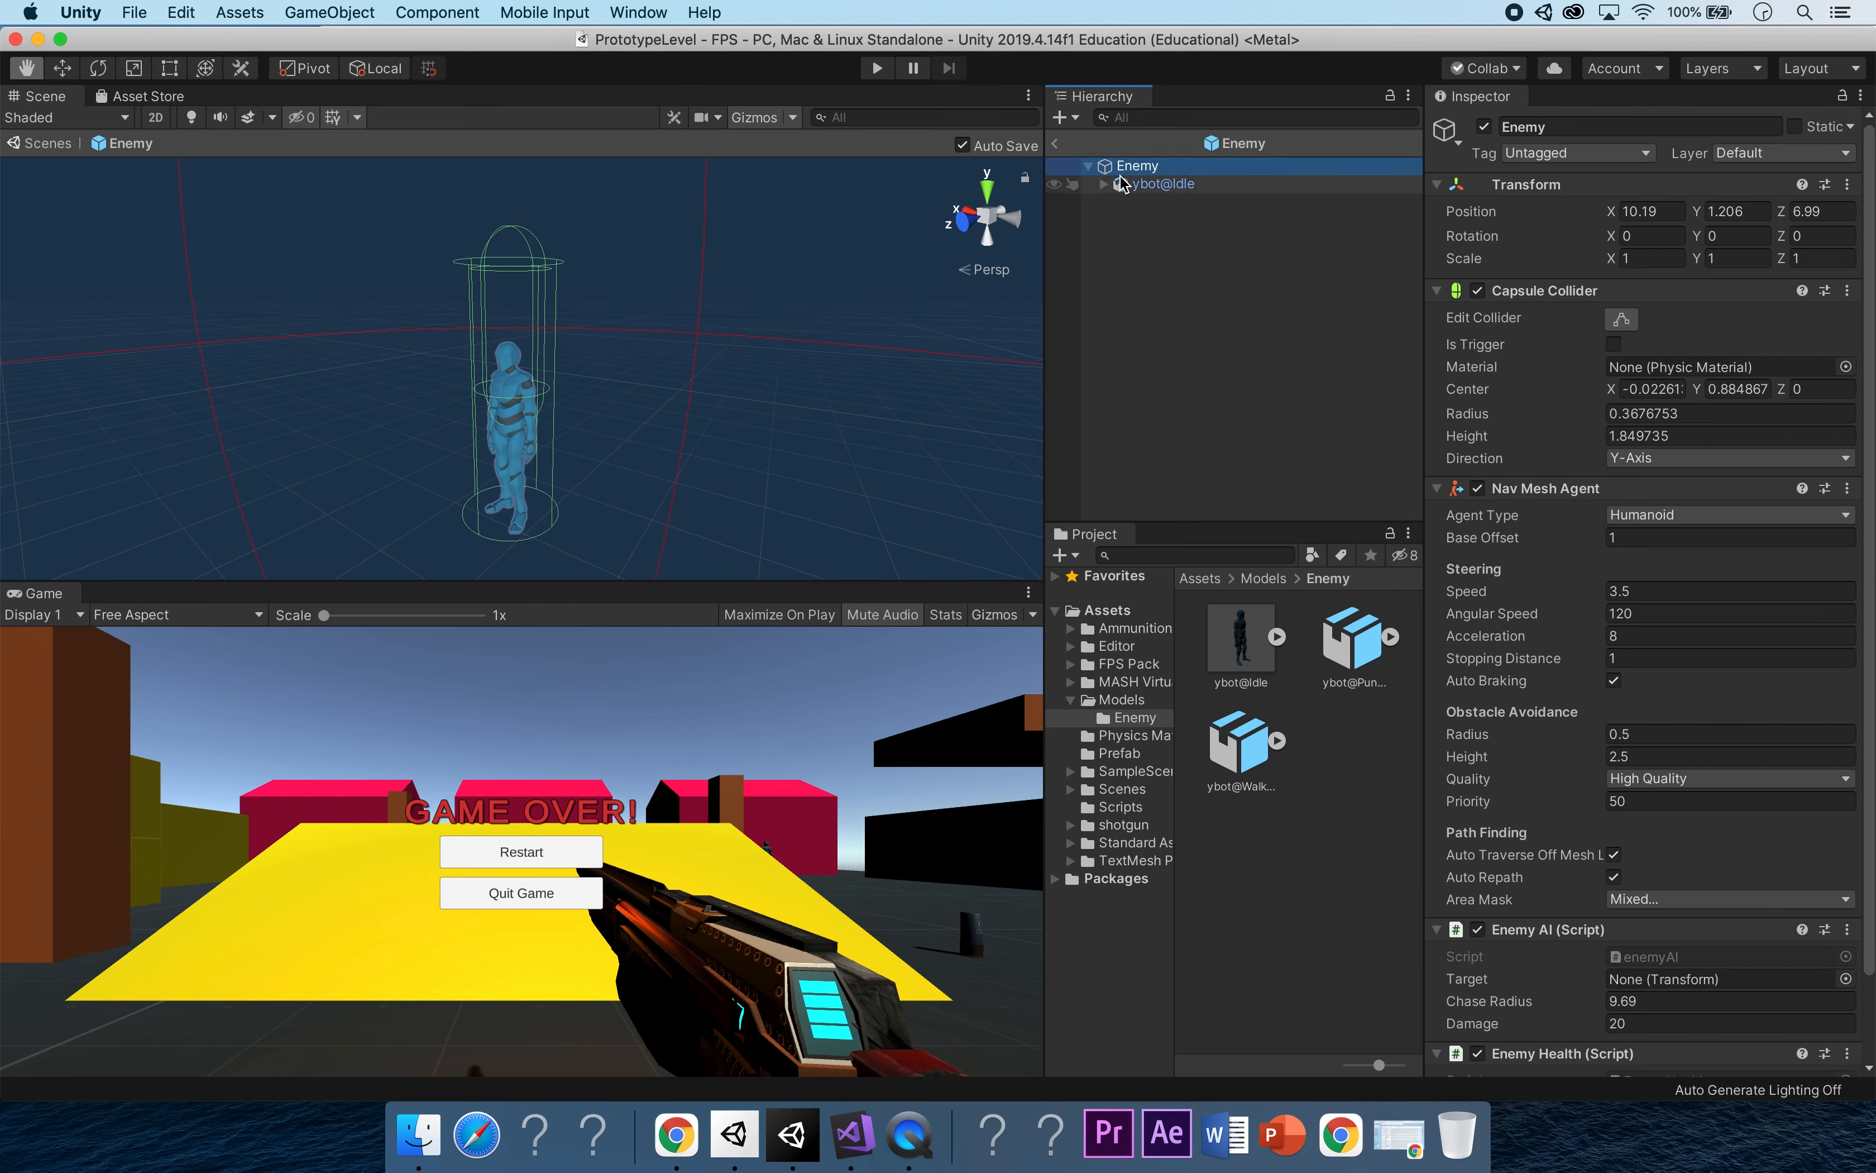
pyautogui.keyDown('alt'); pyautogui.moveTo(706, 427); pyautogui.dragTo(597, 423); pyautogui.keyUp('alt')
pyautogui.click(1622, 319)
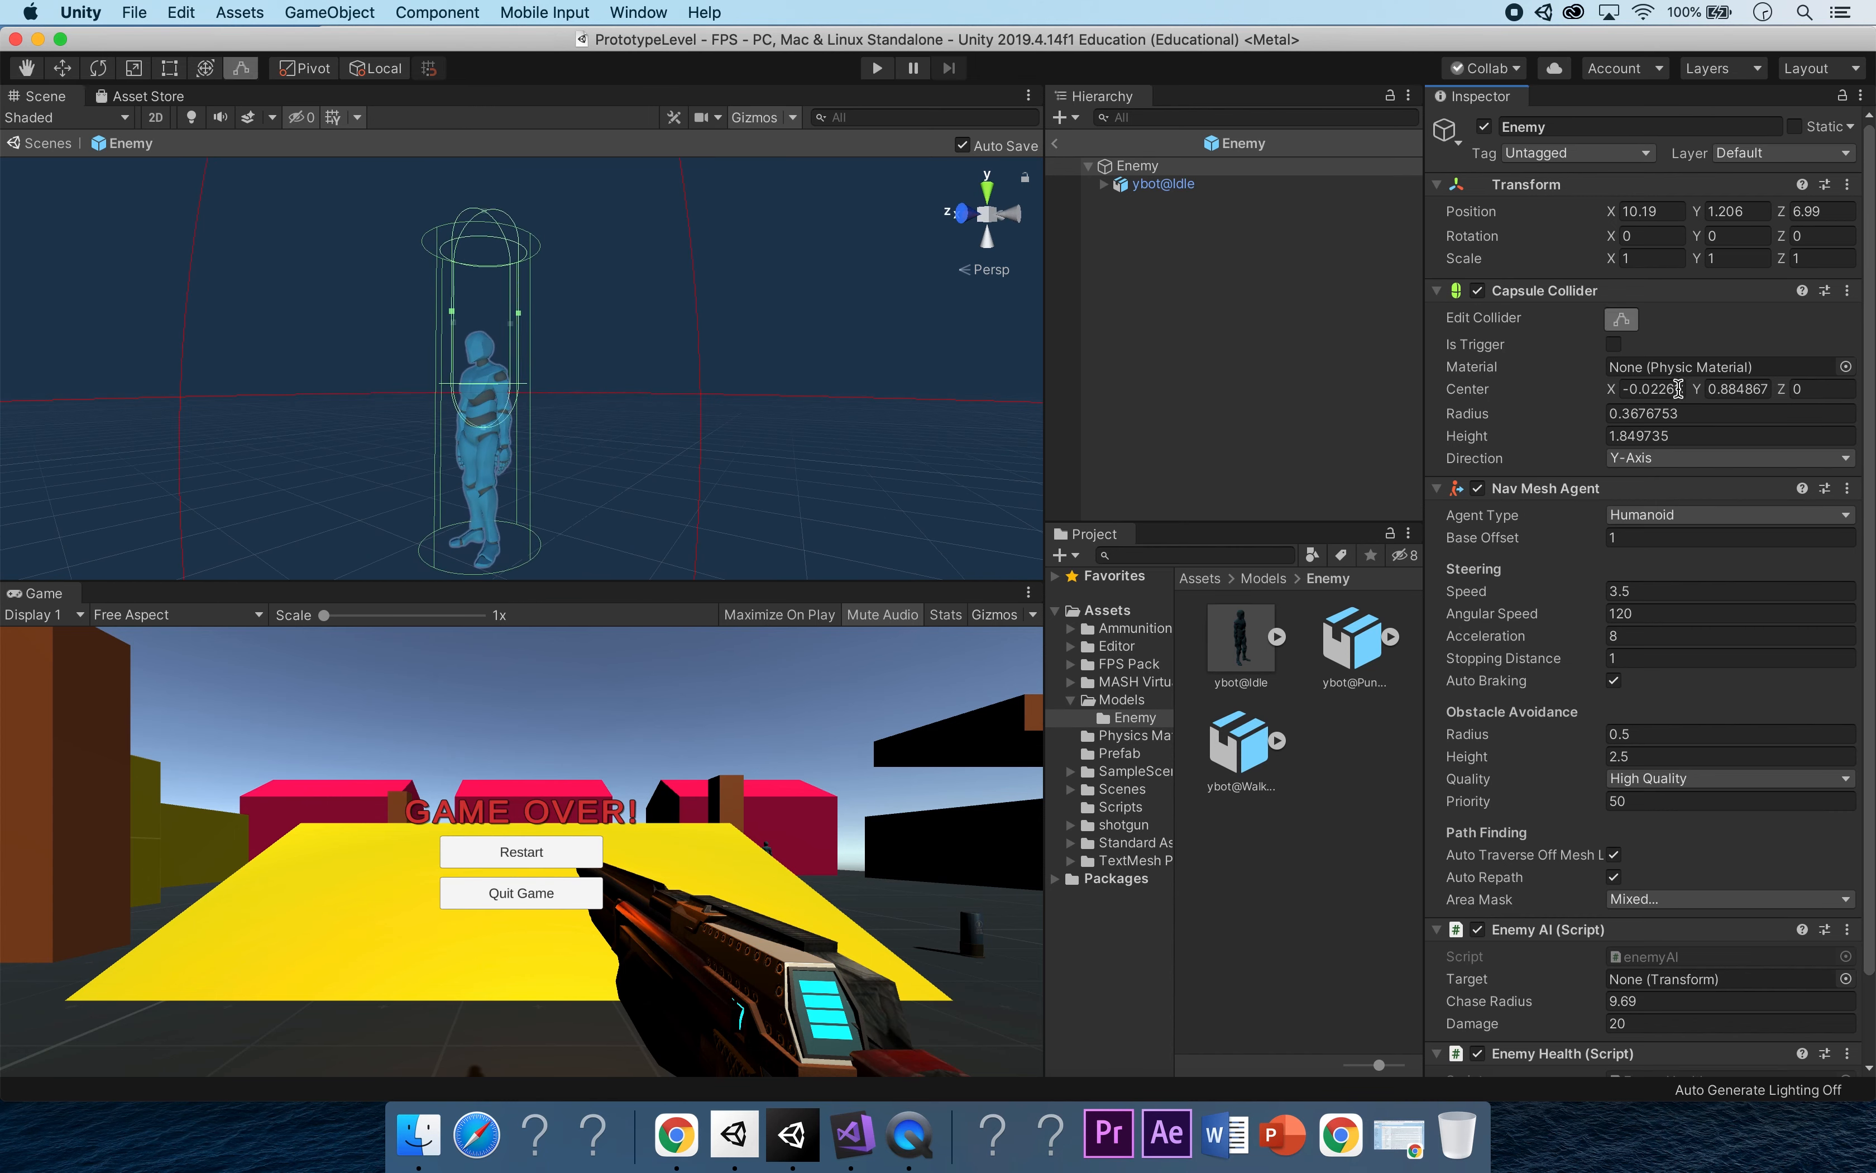
pyautogui.click(1186, 167)
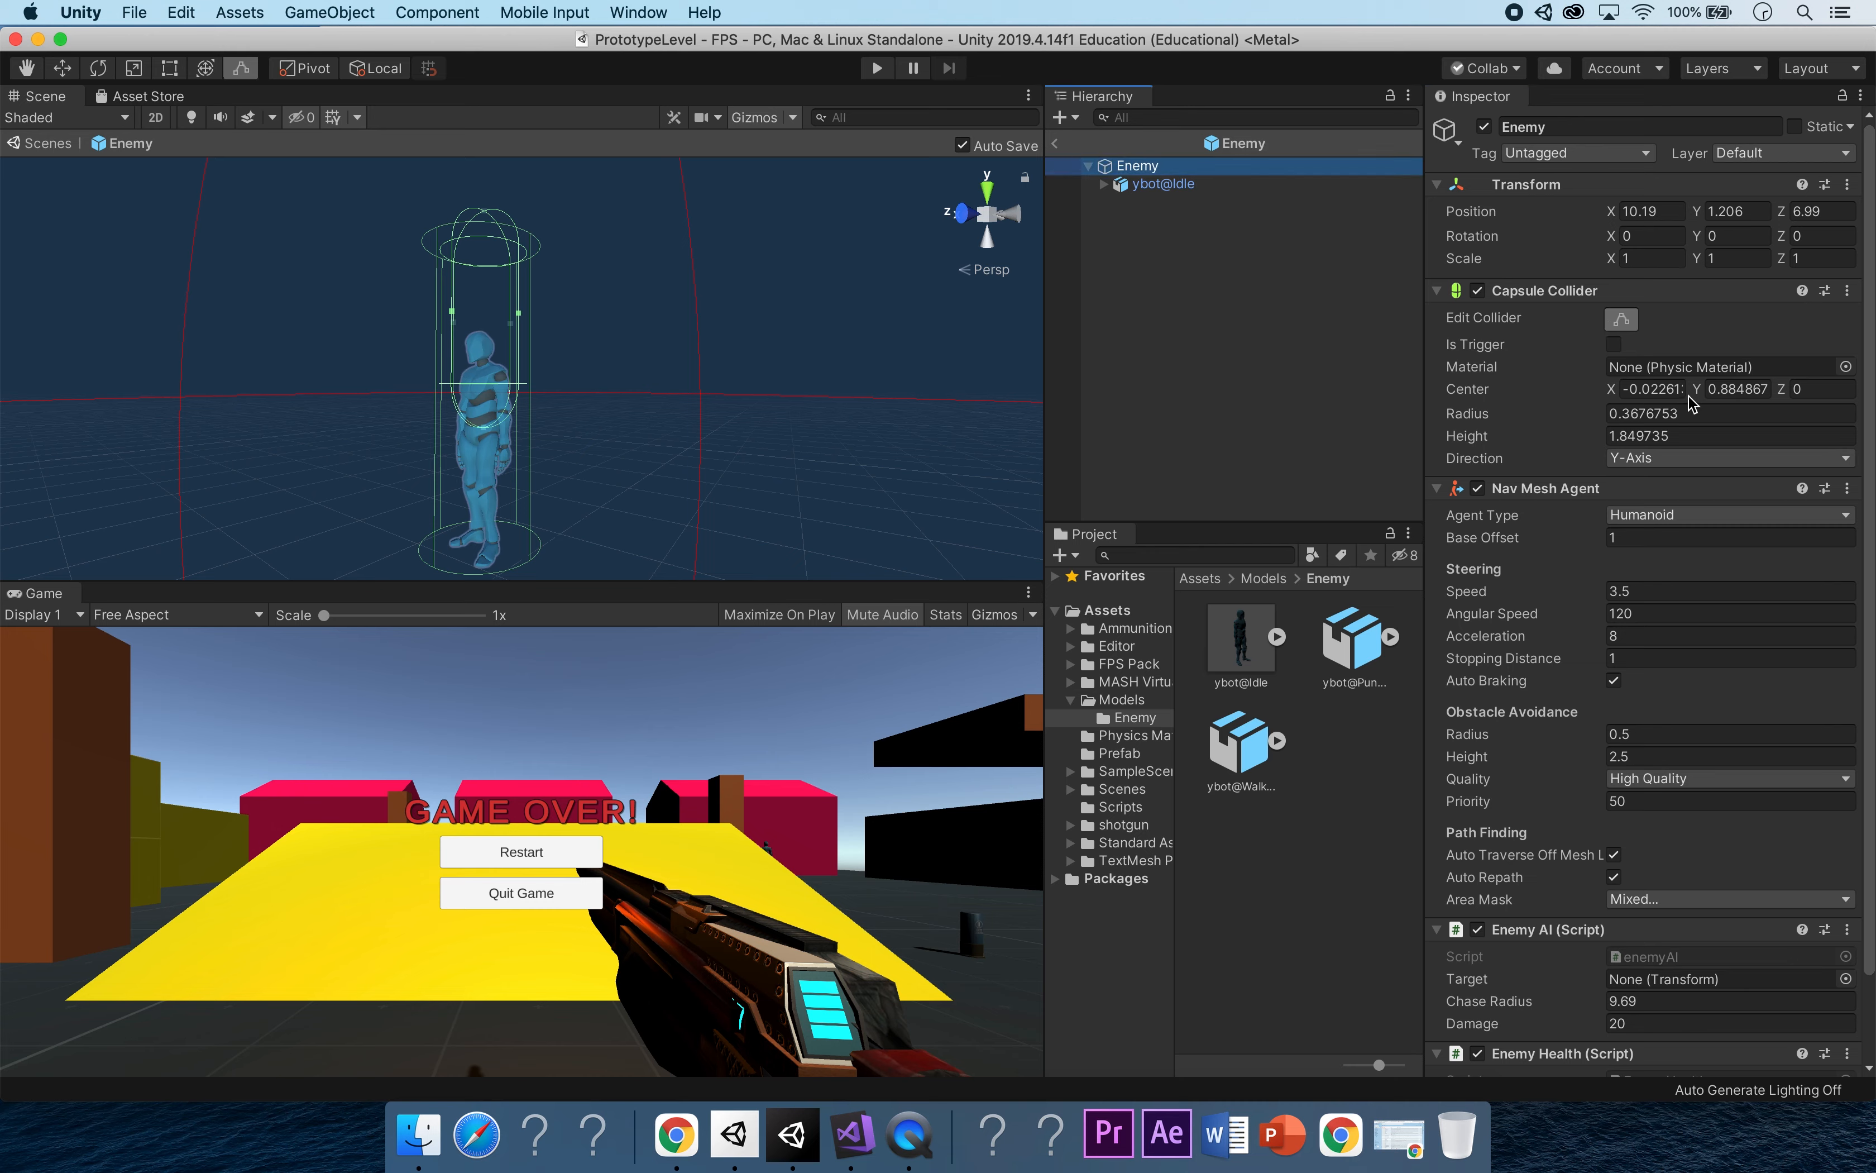
pyautogui.click(1732, 390)
pyautogui.write('0')
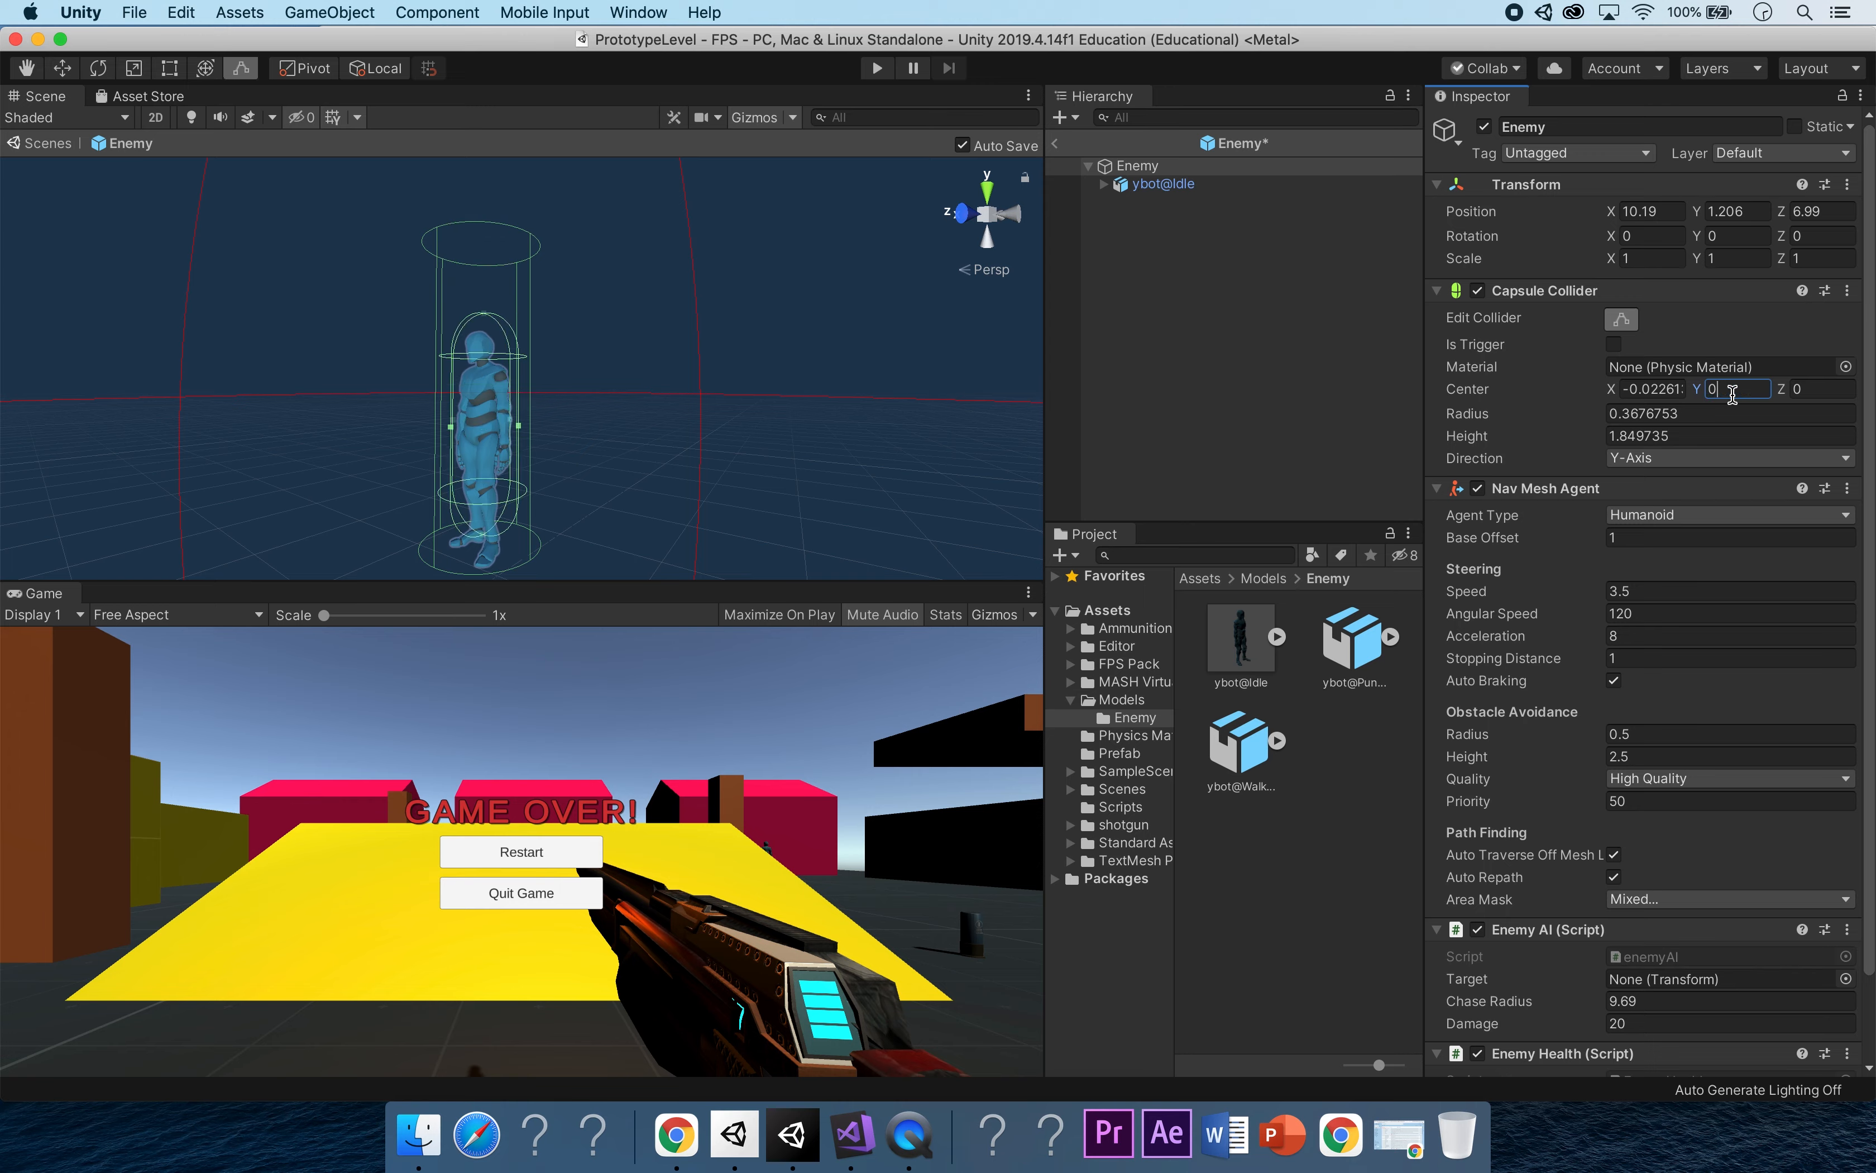
# Extend the lower end of the Enemy's capsule collider down to the model's feet, making it about 1.96 high.
pyautogui.keyDown('alt'); pyautogui.moveTo(571, 518); pyautogui.dragTo(387, 332); pyautogui.keyUp('alt')
pyautogui.keyDown('alt'); pyautogui.moveTo(576, 485); pyautogui.dragTo(712, 527); pyautogui.keyUp('alt')
pyautogui.scroll(5, 559, 475)
pyautogui.scroll(5, 561, 482)
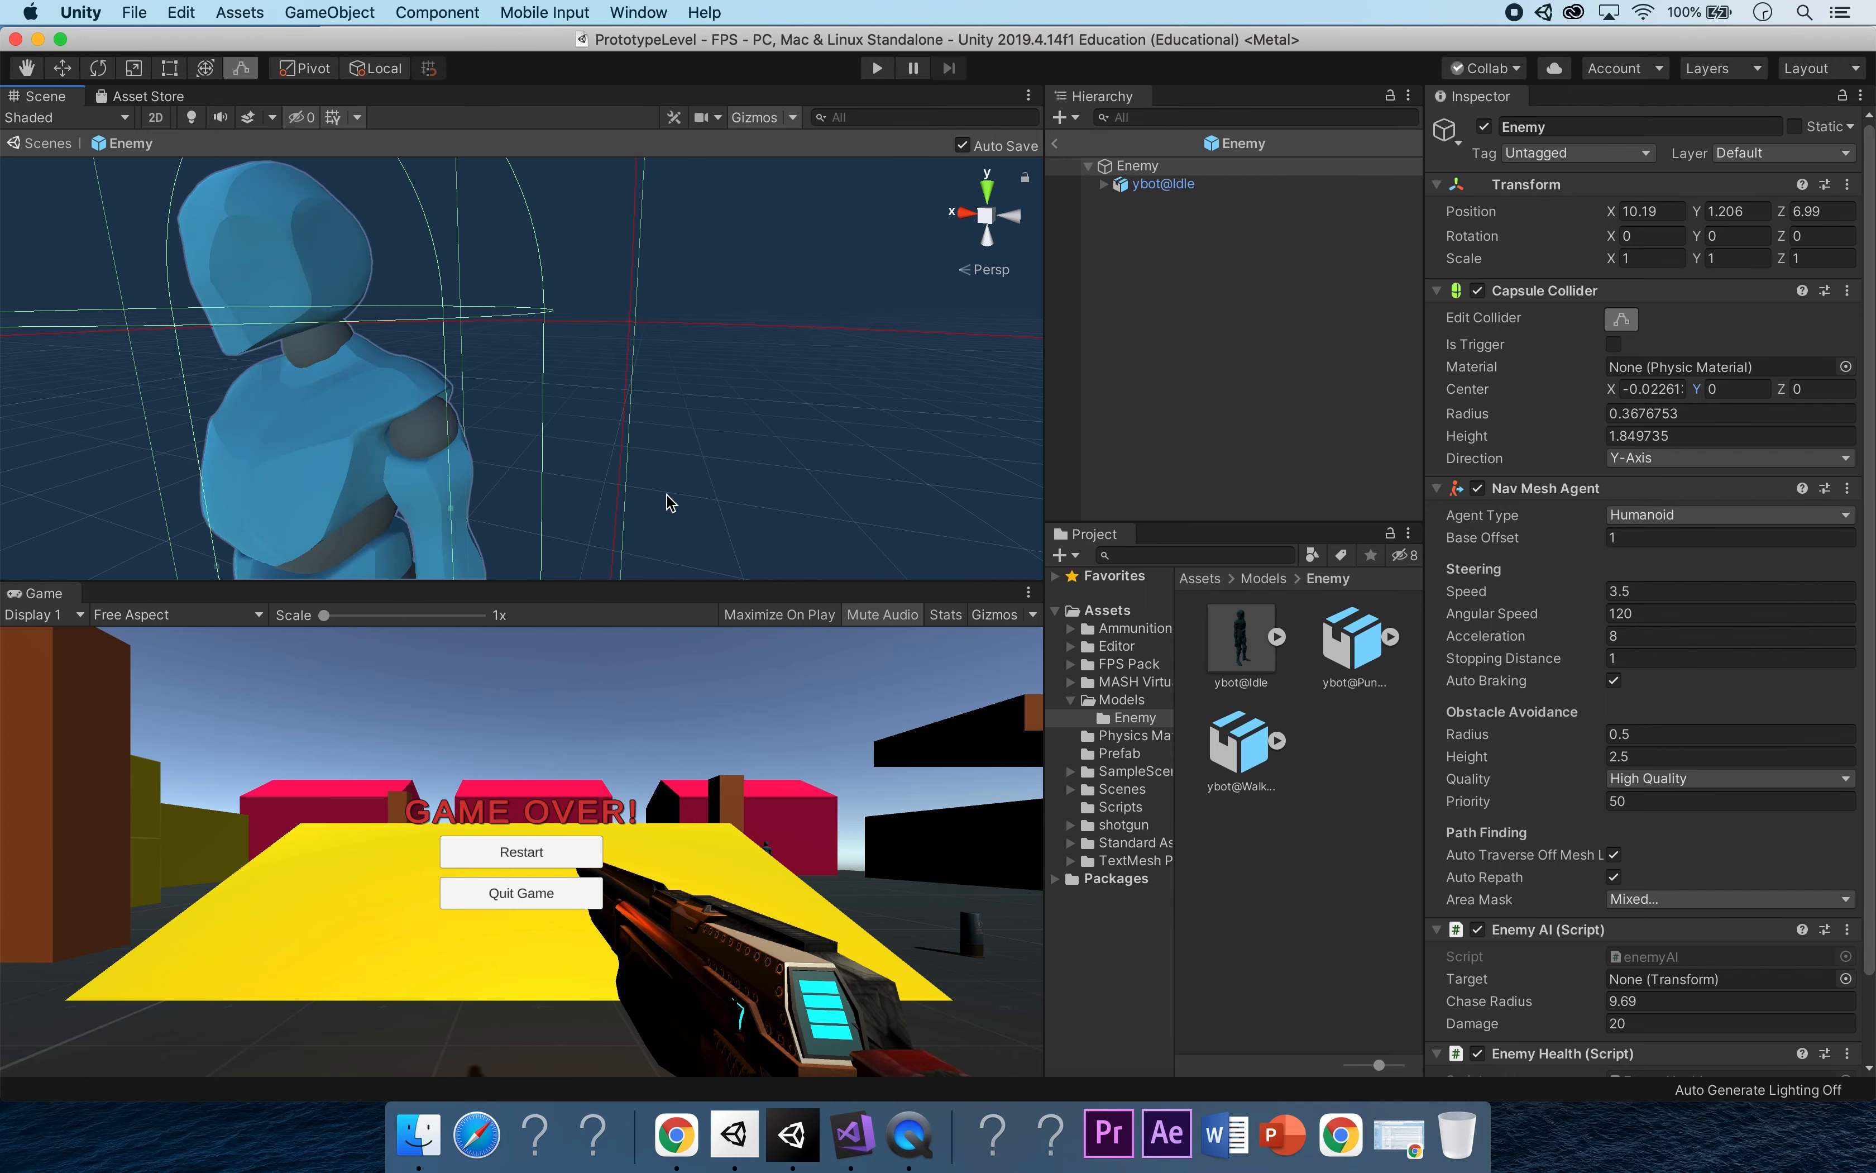
pyautogui.click(31, 68)
pyautogui.moveTo(548, 490); pyautogui.dragTo(615, 369)
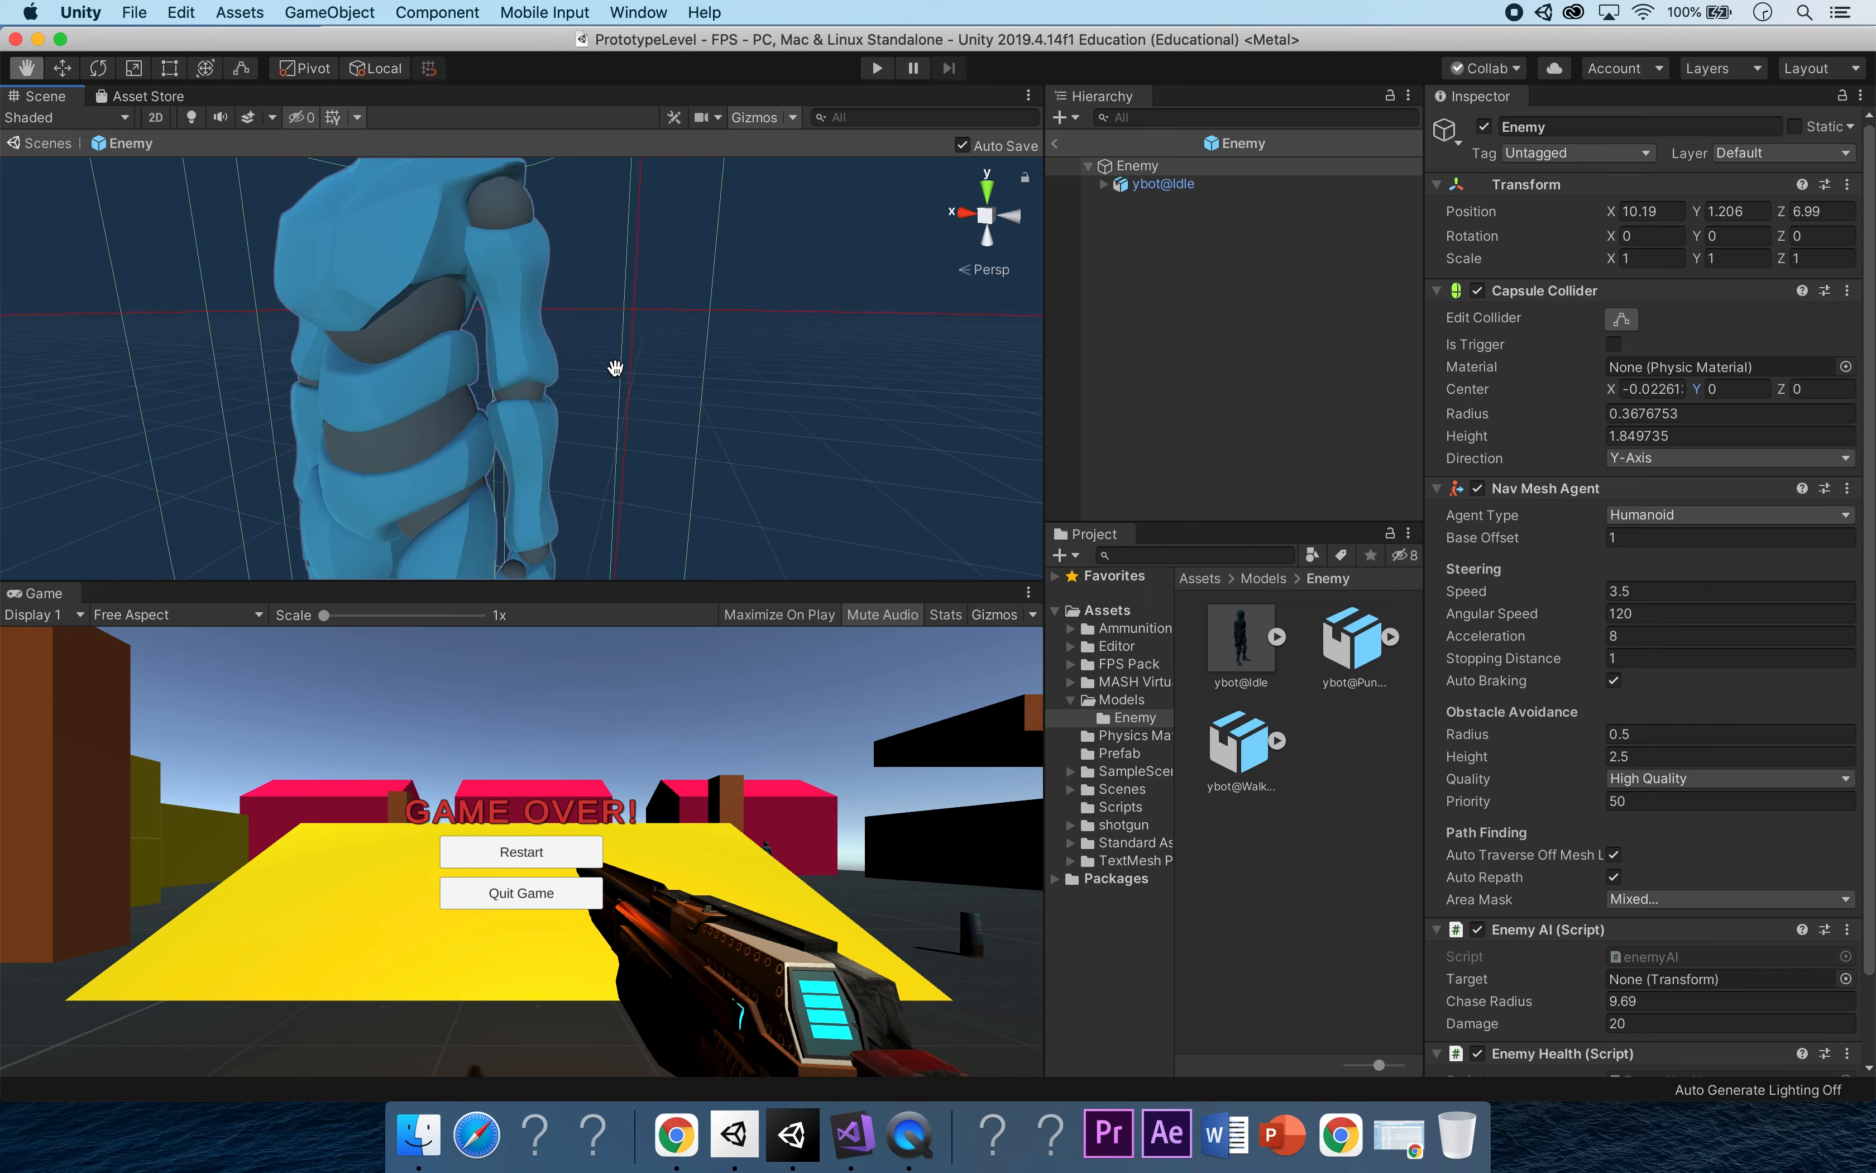
pyautogui.scroll(-10, 613, 371)
pyautogui.scroll(5, 611, 373)
pyautogui.moveTo(545, 431); pyautogui.dragTo(766, 335)
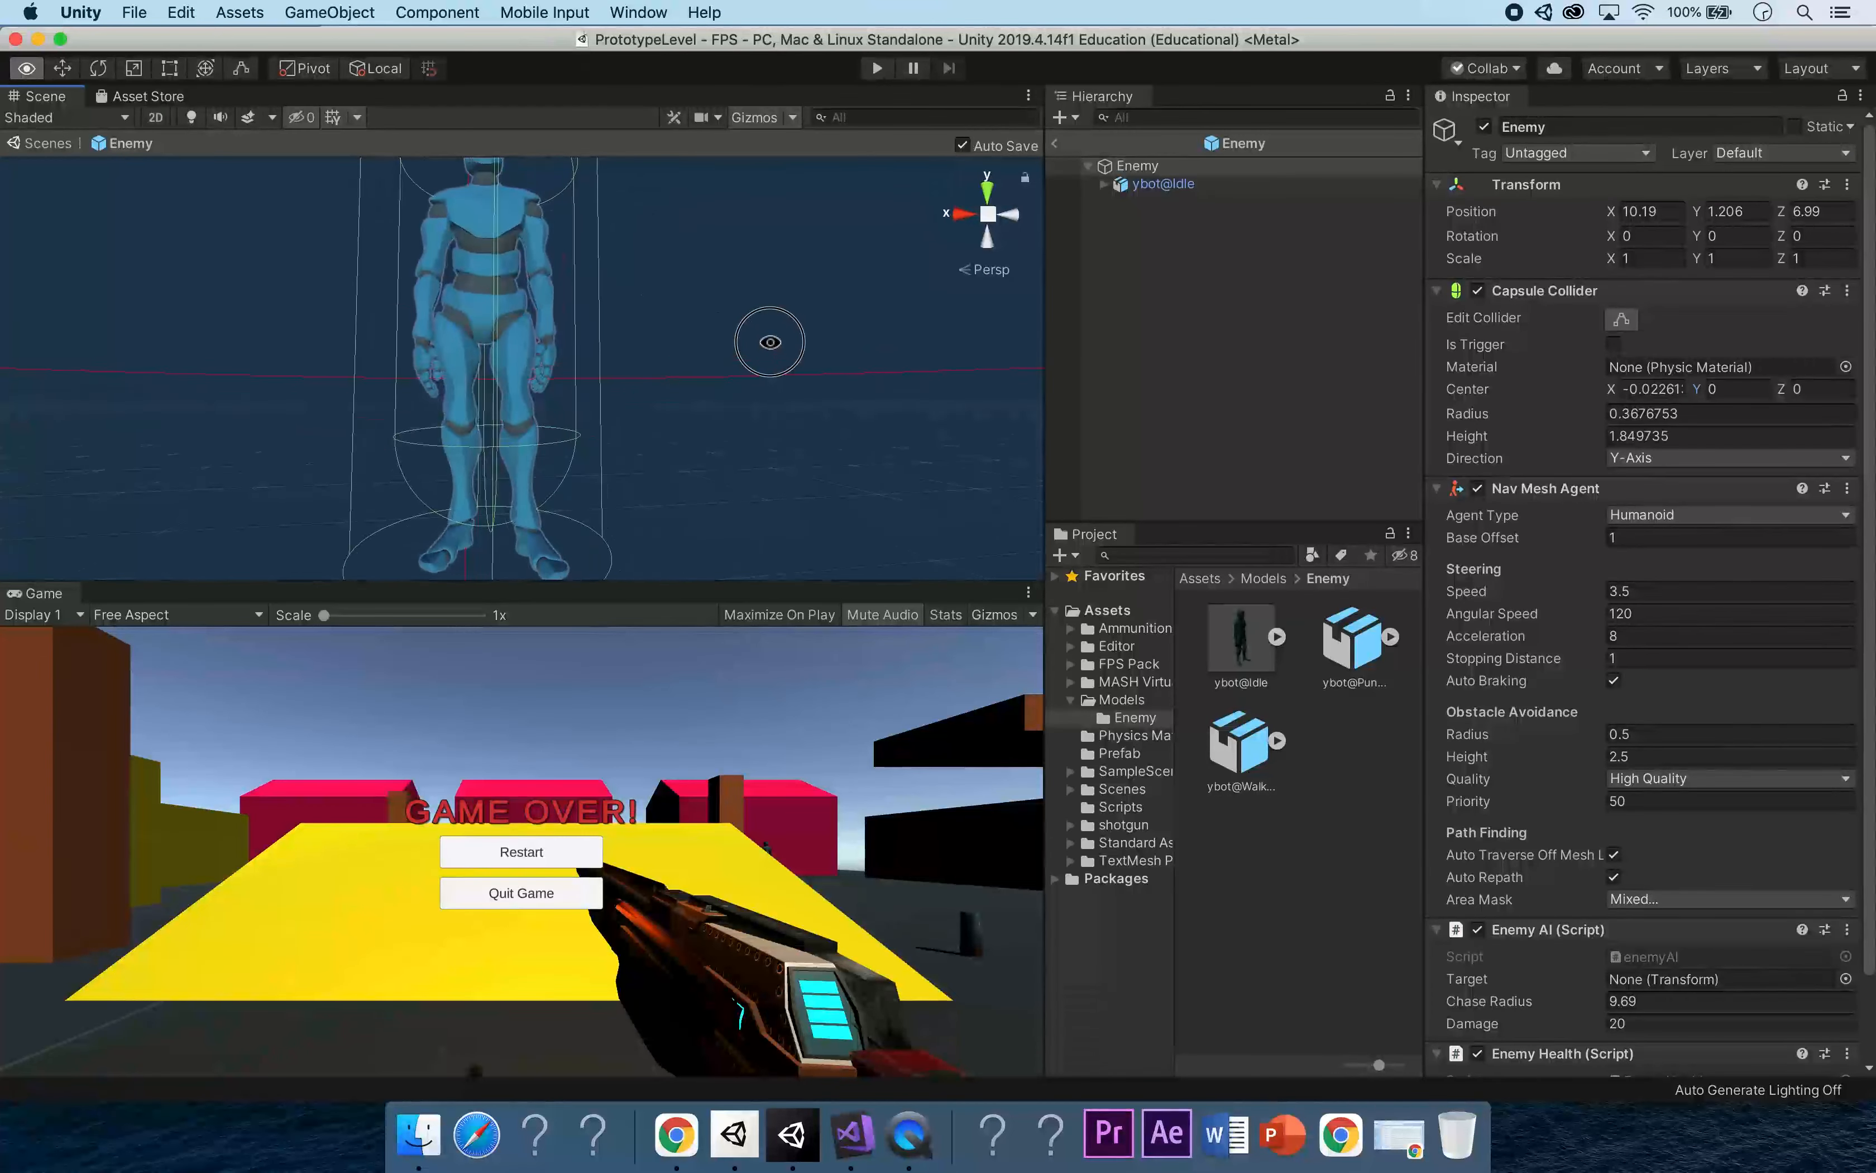
pyautogui.click(1621, 319)
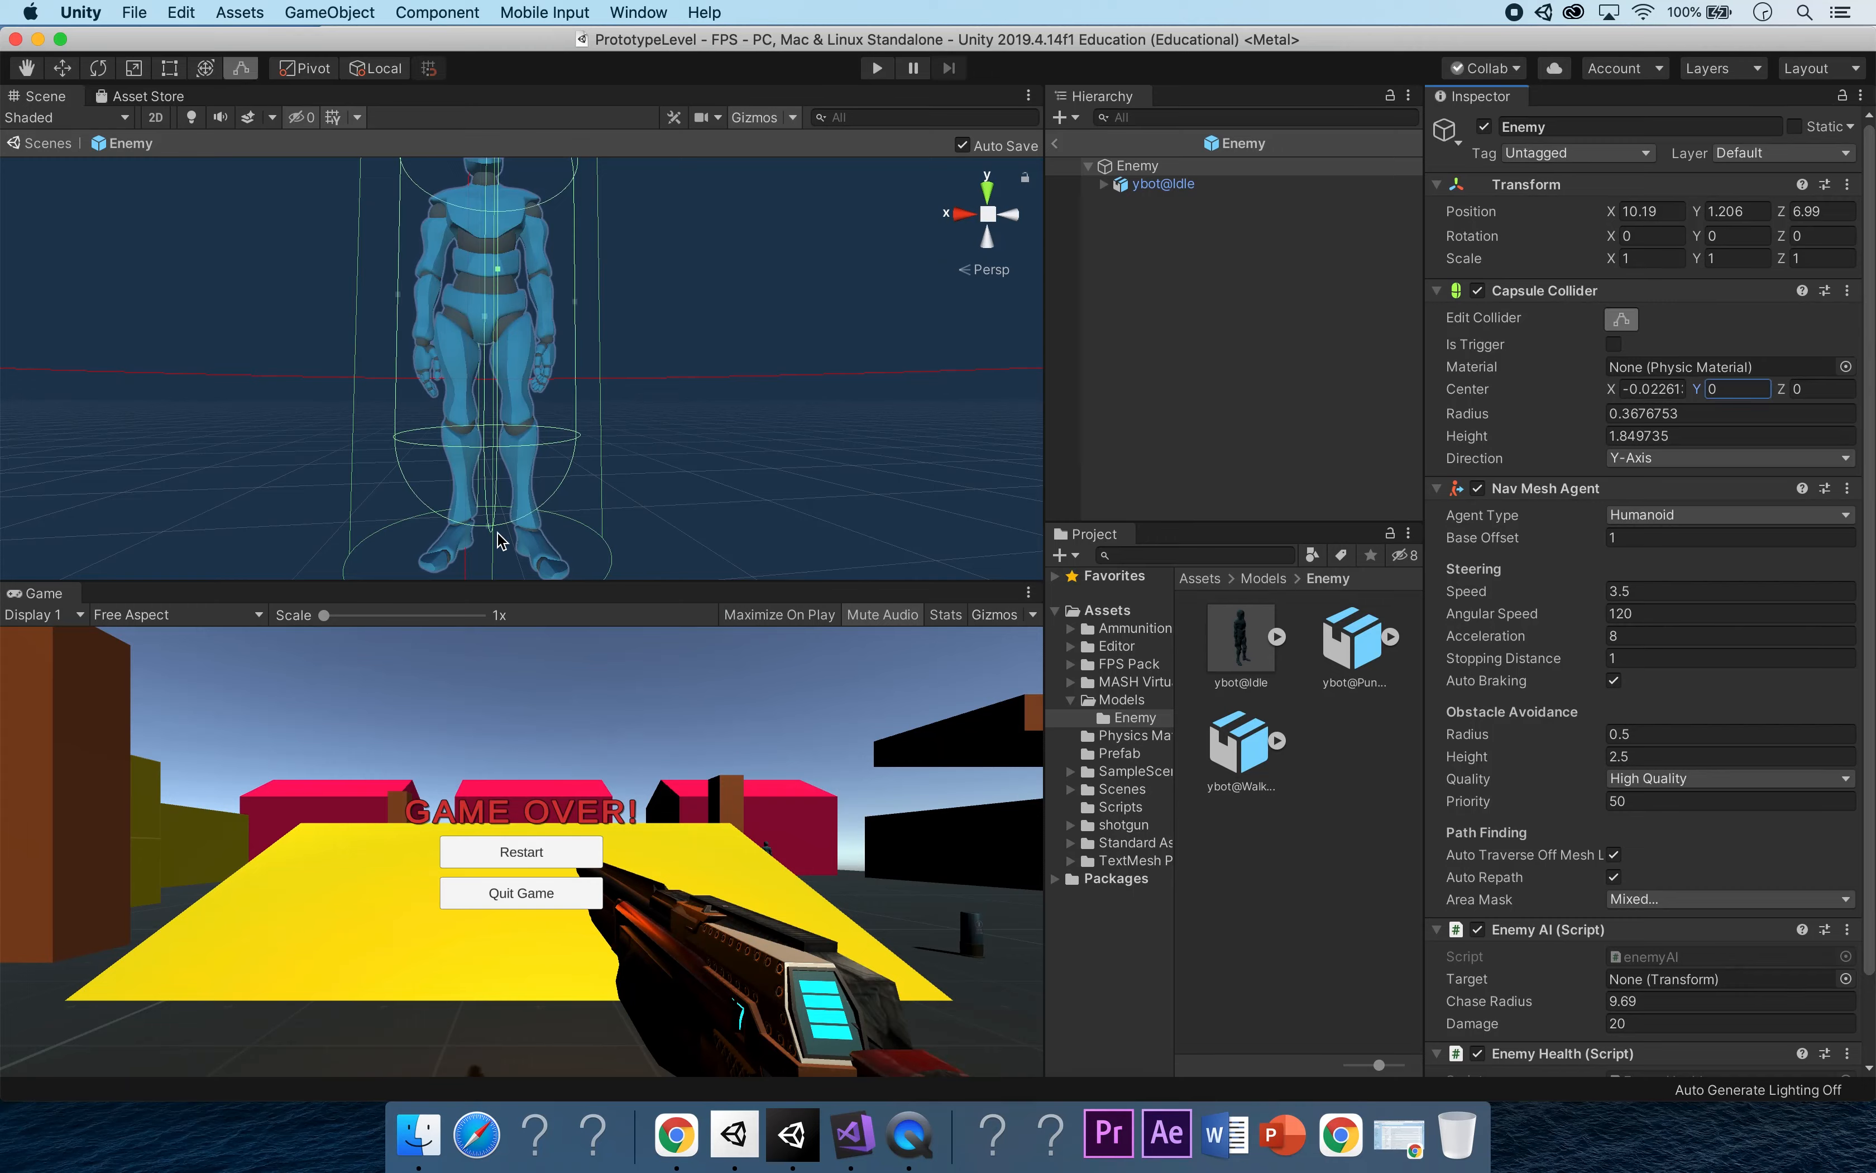
pyautogui.moveTo(492, 524); pyautogui.dragTo(493, 554)
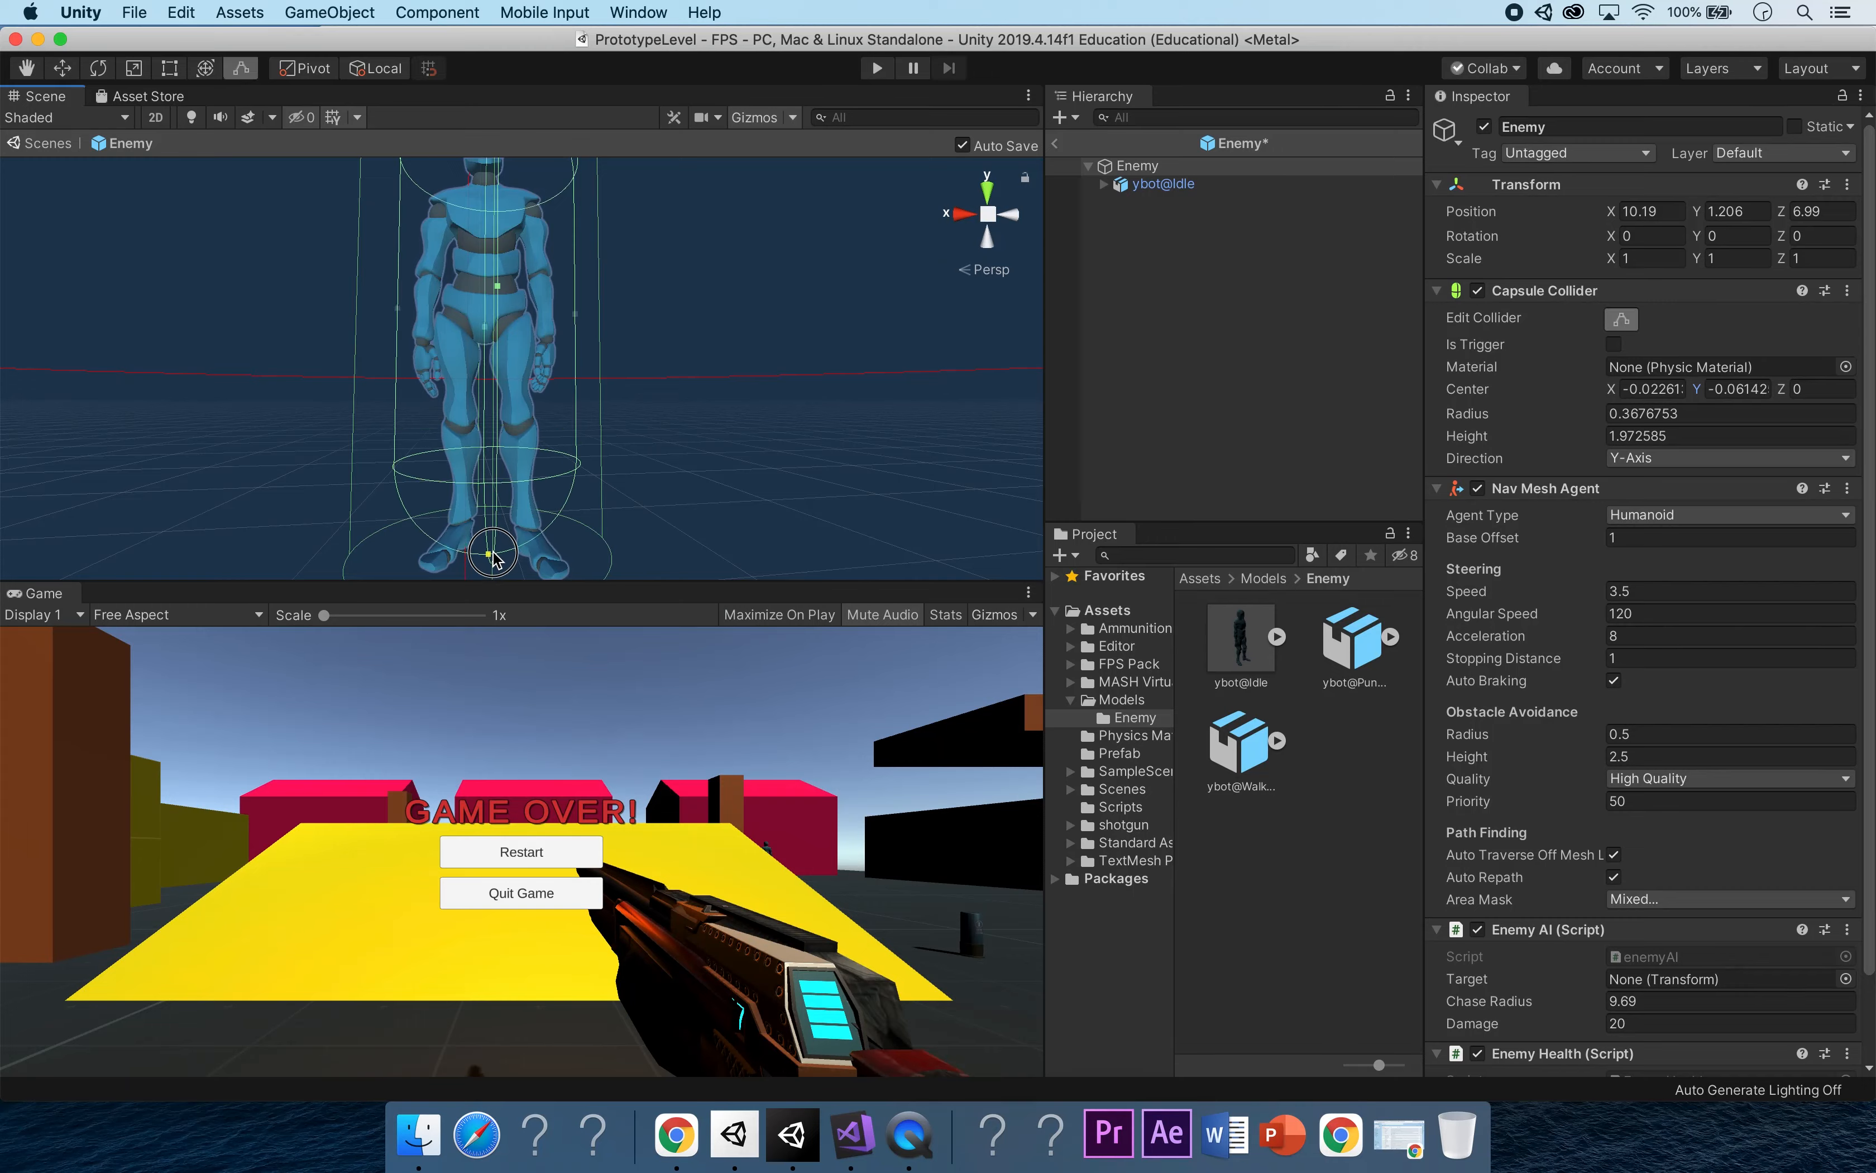
# From the right-side view, lower the capsule collider's upper end to the model's head, making it about 1.85 high.
pyautogui.click(964, 214)
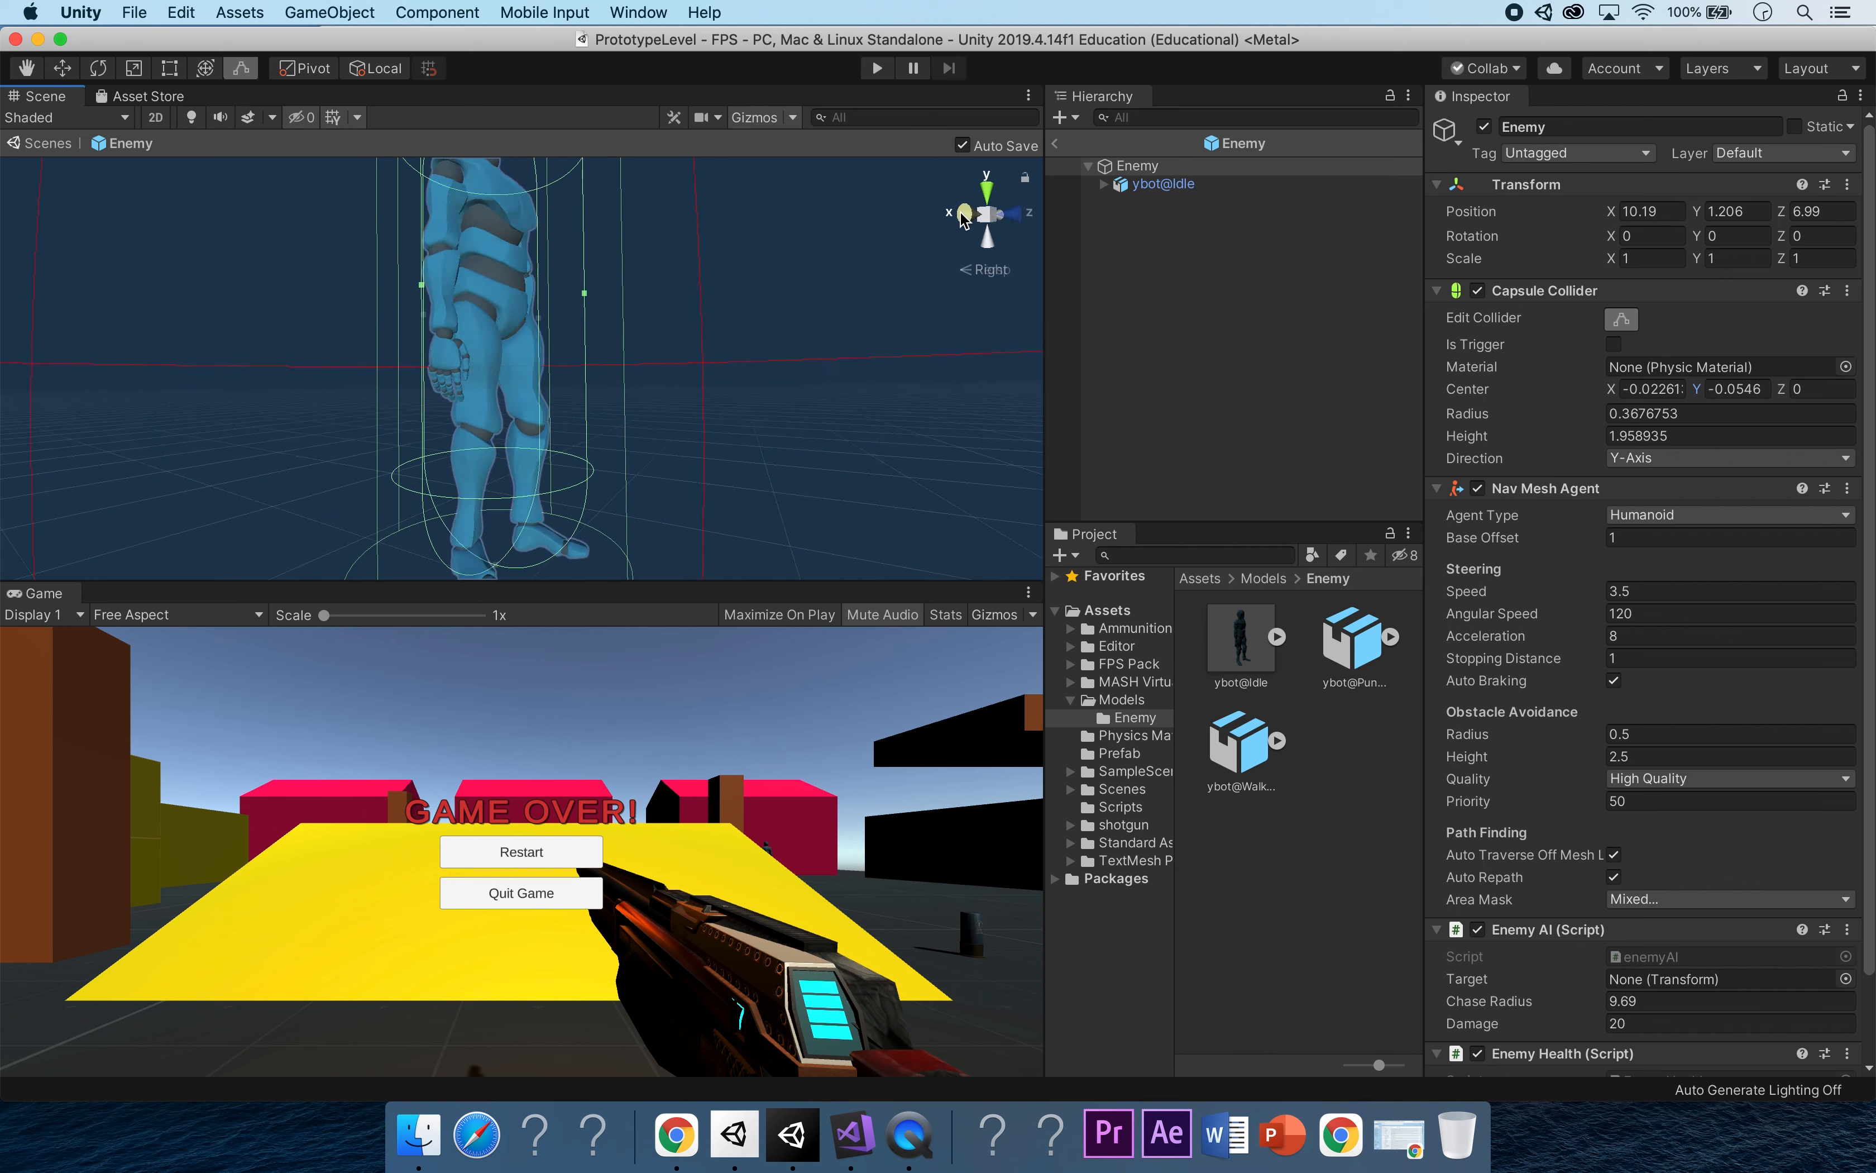
pyautogui.scroll(-4, 667, 357)
pyautogui.moveTo(517, 230); pyautogui.dragTo(517, 241)
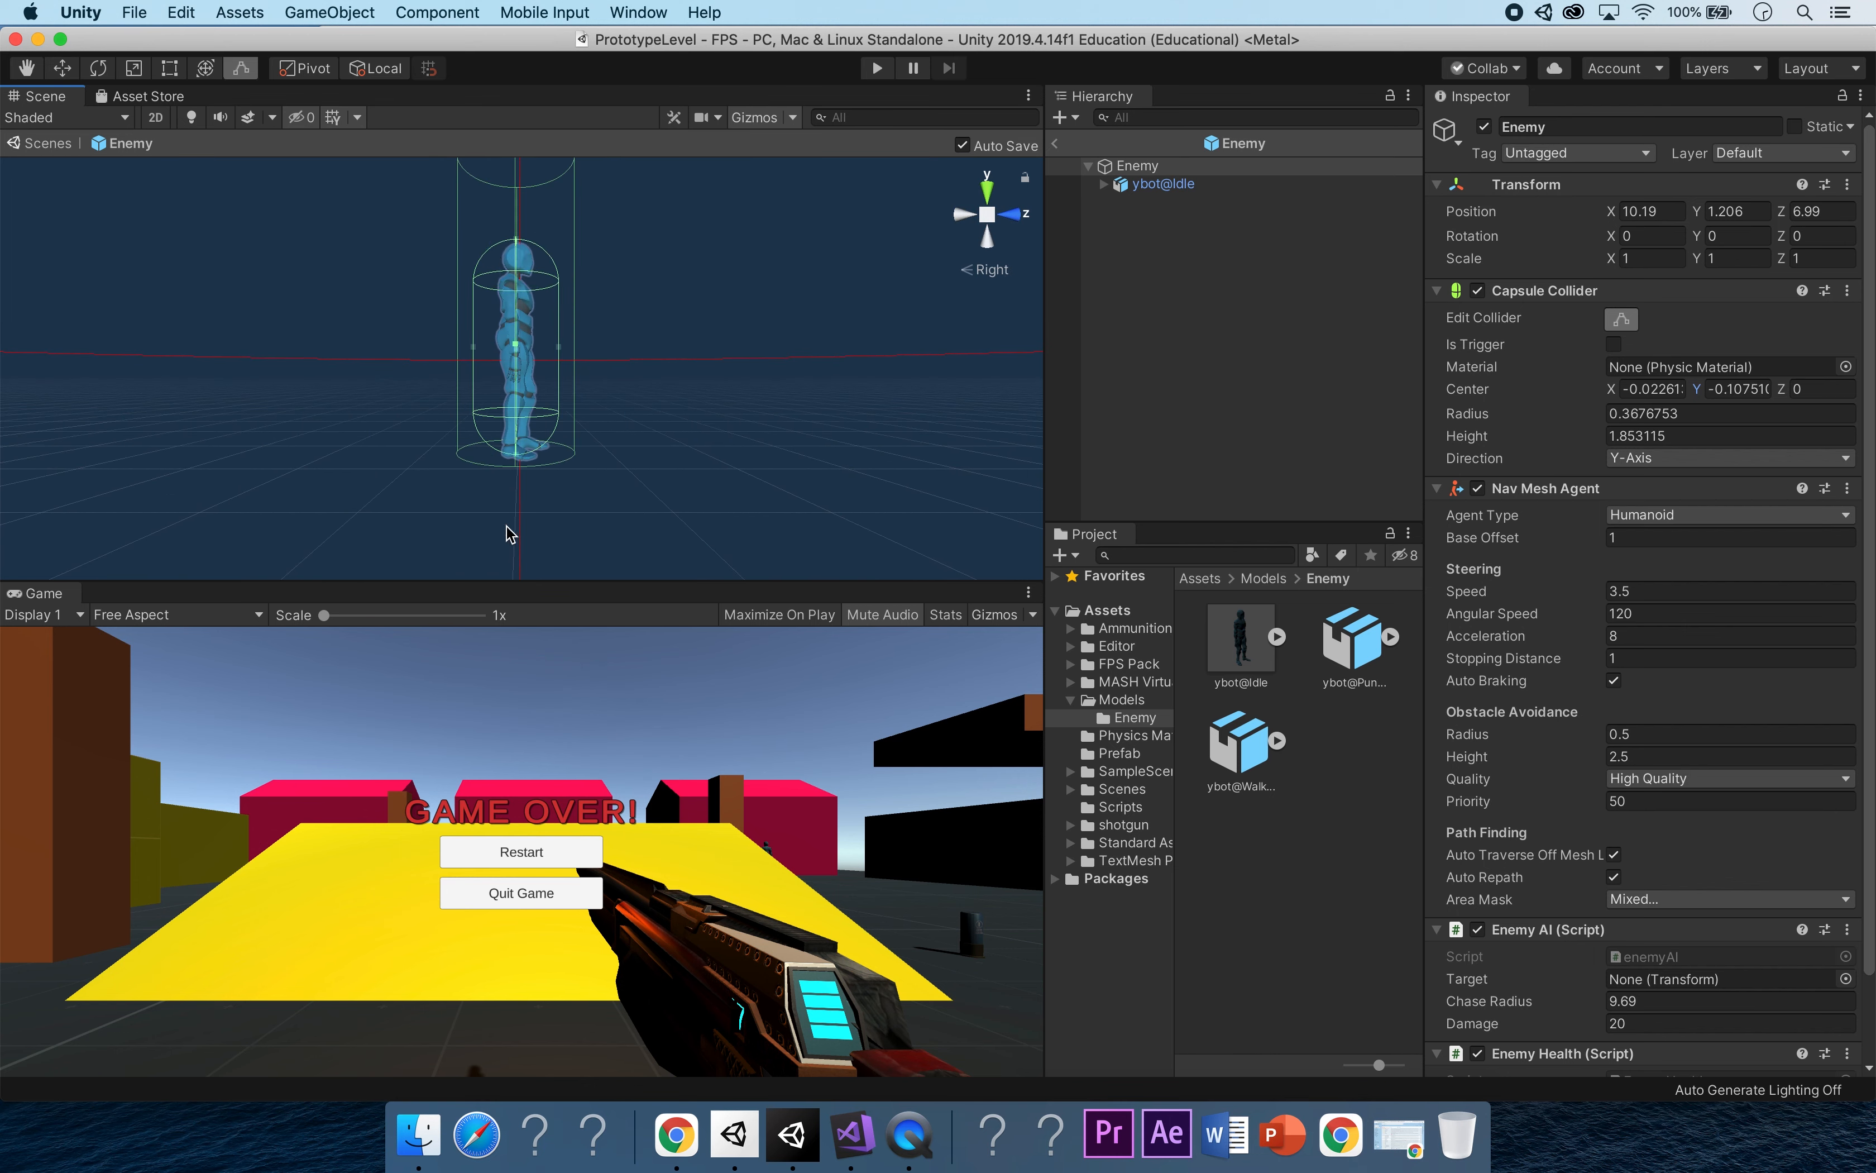
# Narrow the Enemy's capsule collider around the model's body to a radius of about 0.34.
pyautogui.moveTo(560, 351); pyautogui.dragTo(493, 353)
pyautogui.keyDown('alt'); pyautogui.moveTo(641, 341); pyautogui.dragTo(180, 407); pyautogui.keyUp('alt')
pyautogui.moveTo(645, 357)
pyautogui.keyDown('alt'); pyautogui.mouseDown()
pyautogui.moveTo(473, 355)
pyautogui.moveTo(853, 361)
pyautogui.moveTo(531, 367)
pyautogui.moveTo(667, 365)
pyautogui.moveTo(652, 372)
pyautogui.mouseUp(); pyautogui.keyUp('alt')
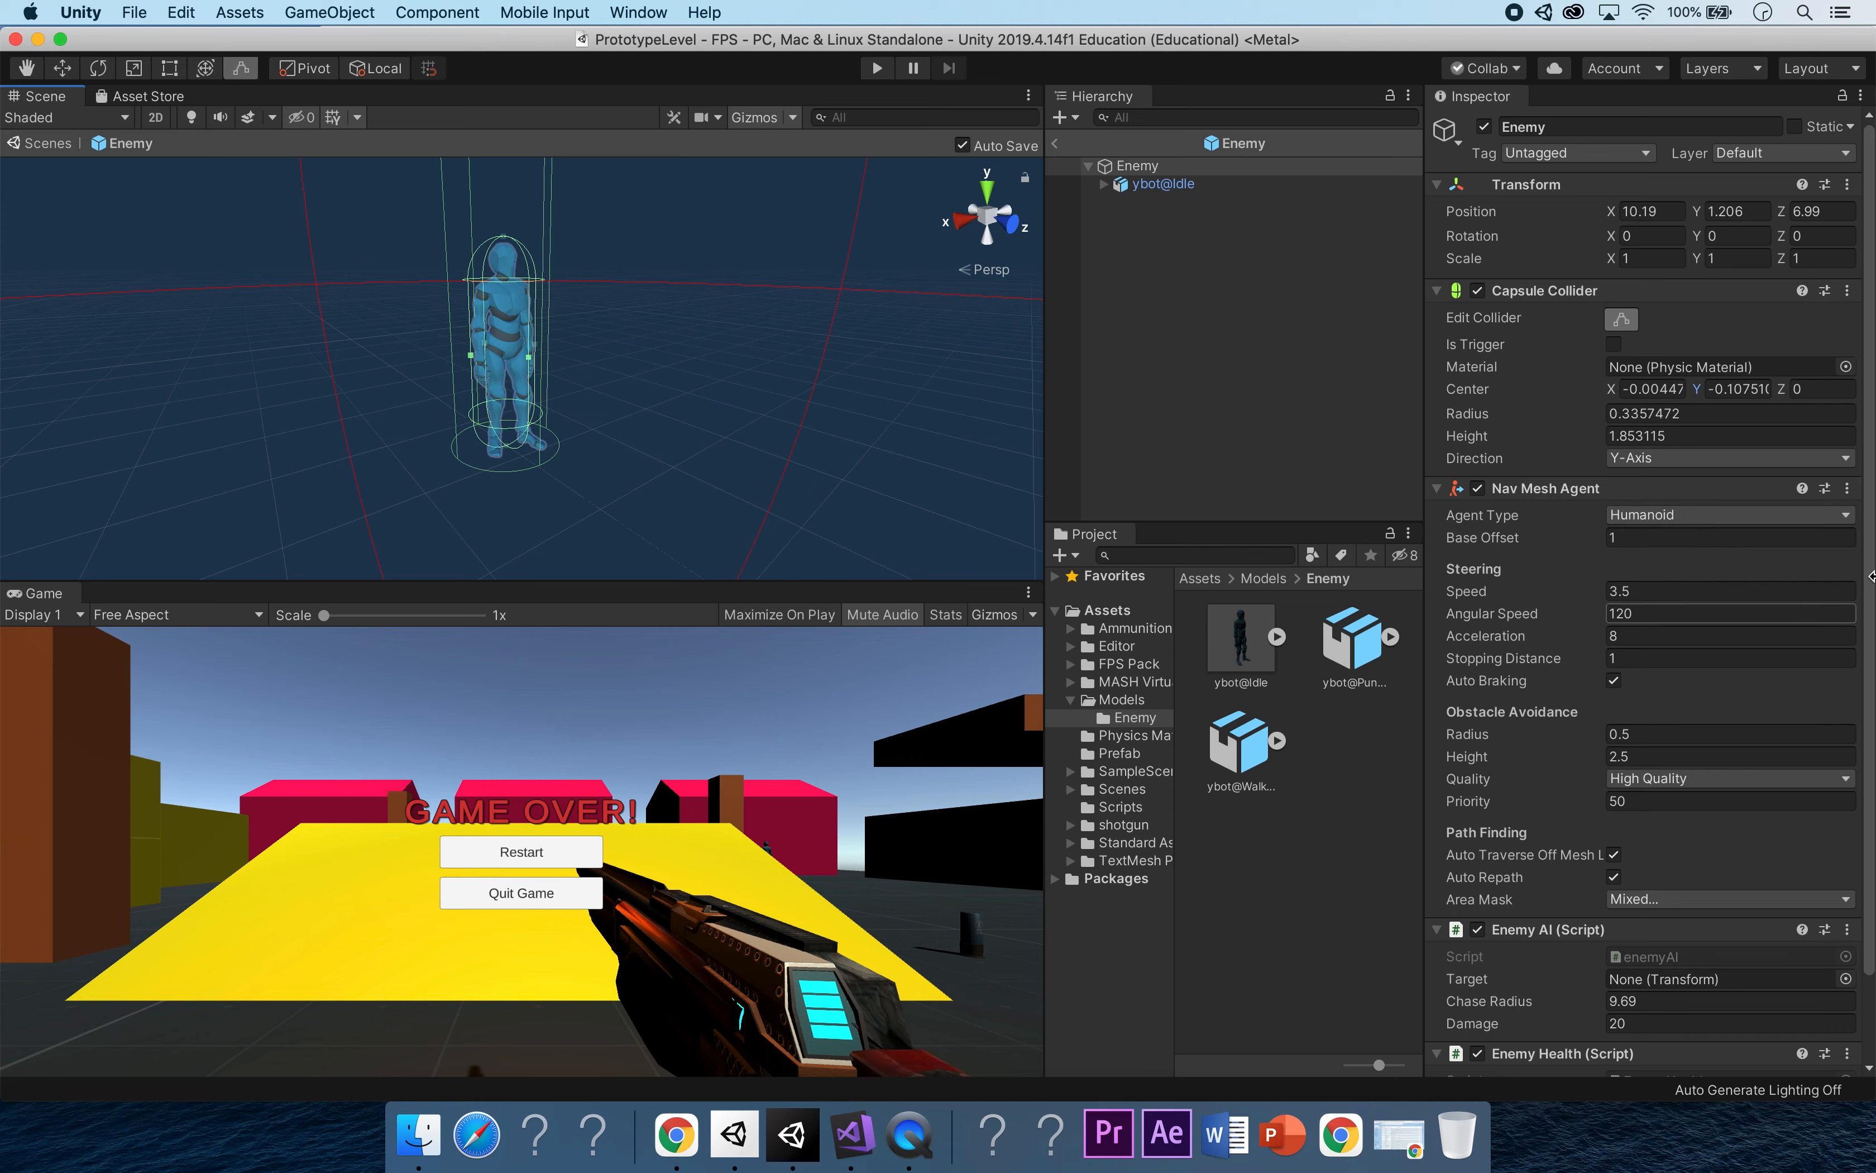
# Leave the Enemy prefab's editing mode and return to the PrototypeLevel scene.
pyautogui.moveTo(1867, 538); pyautogui.dragTo(1866, 603)
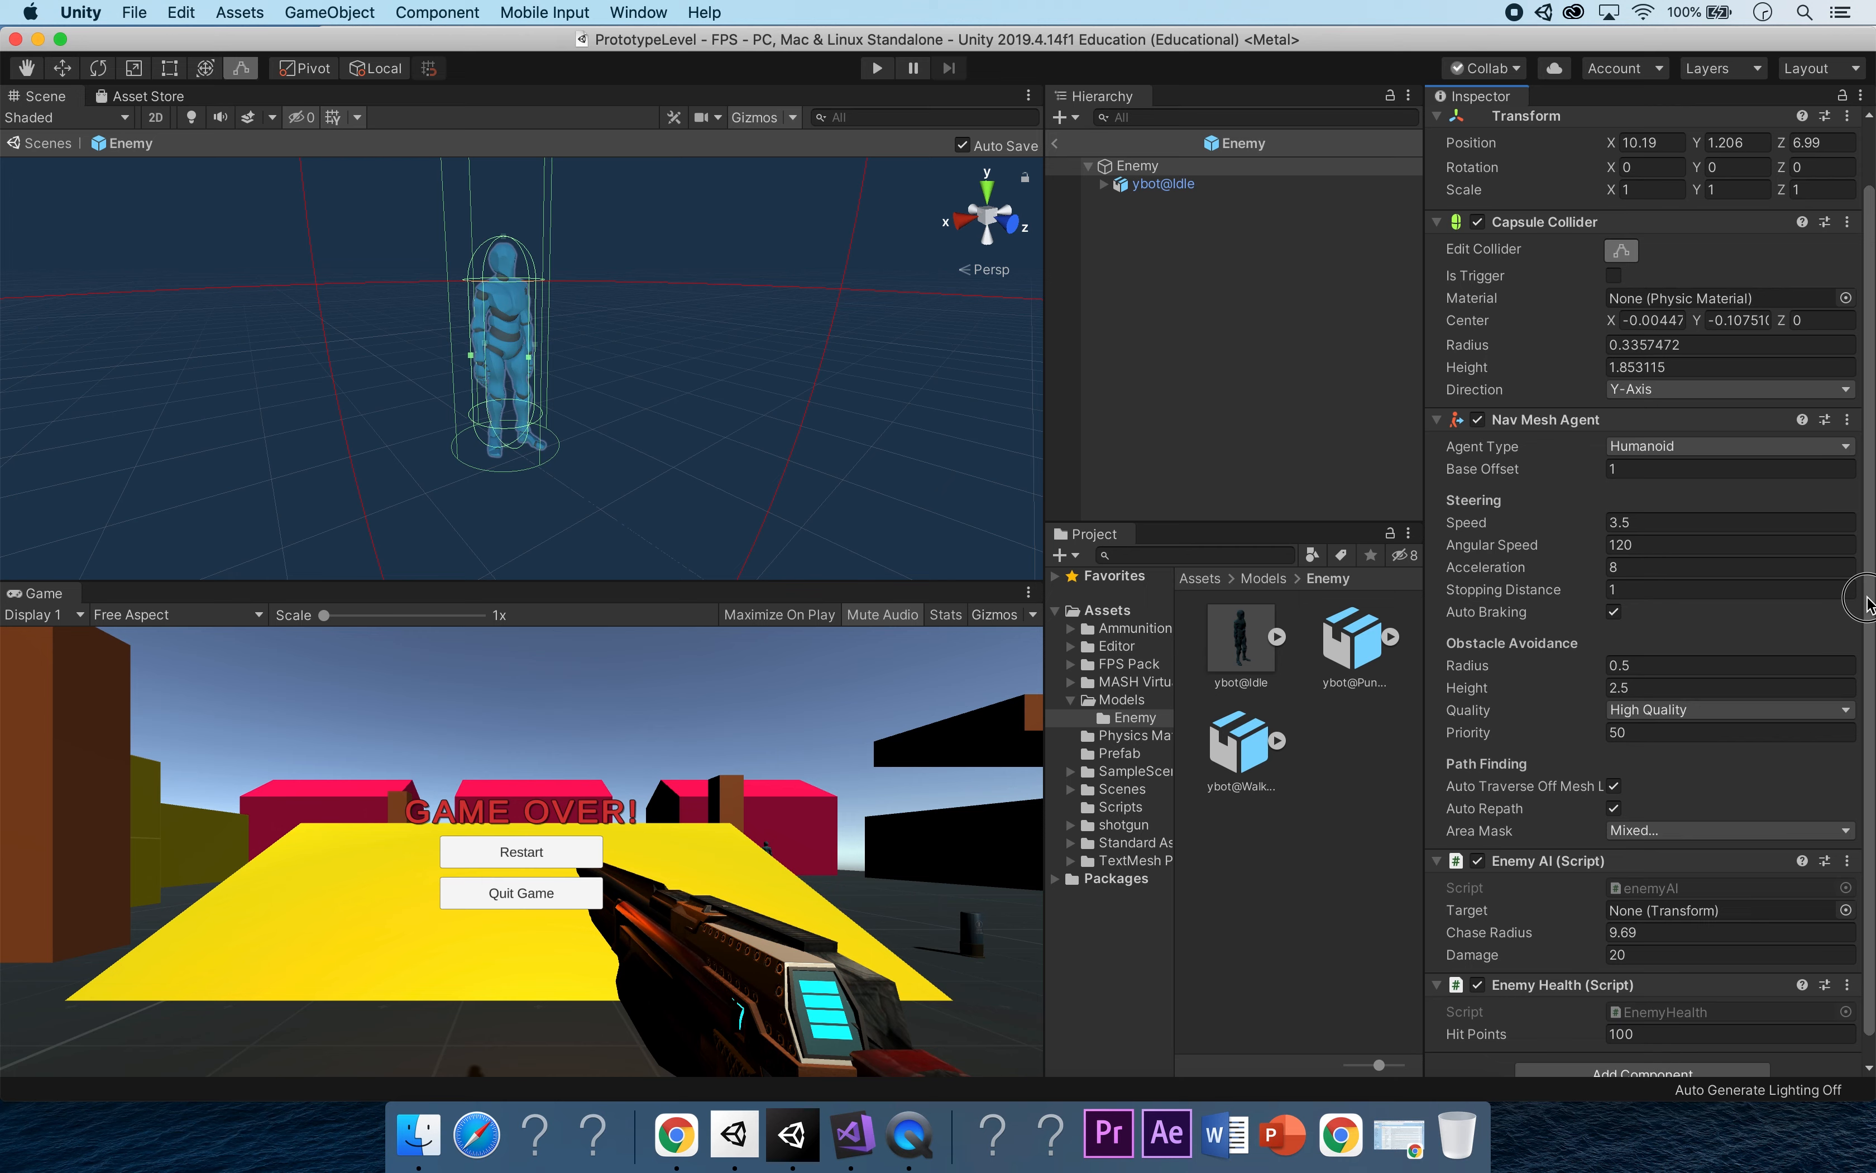
pyautogui.scroll(-1, 1869, 636)
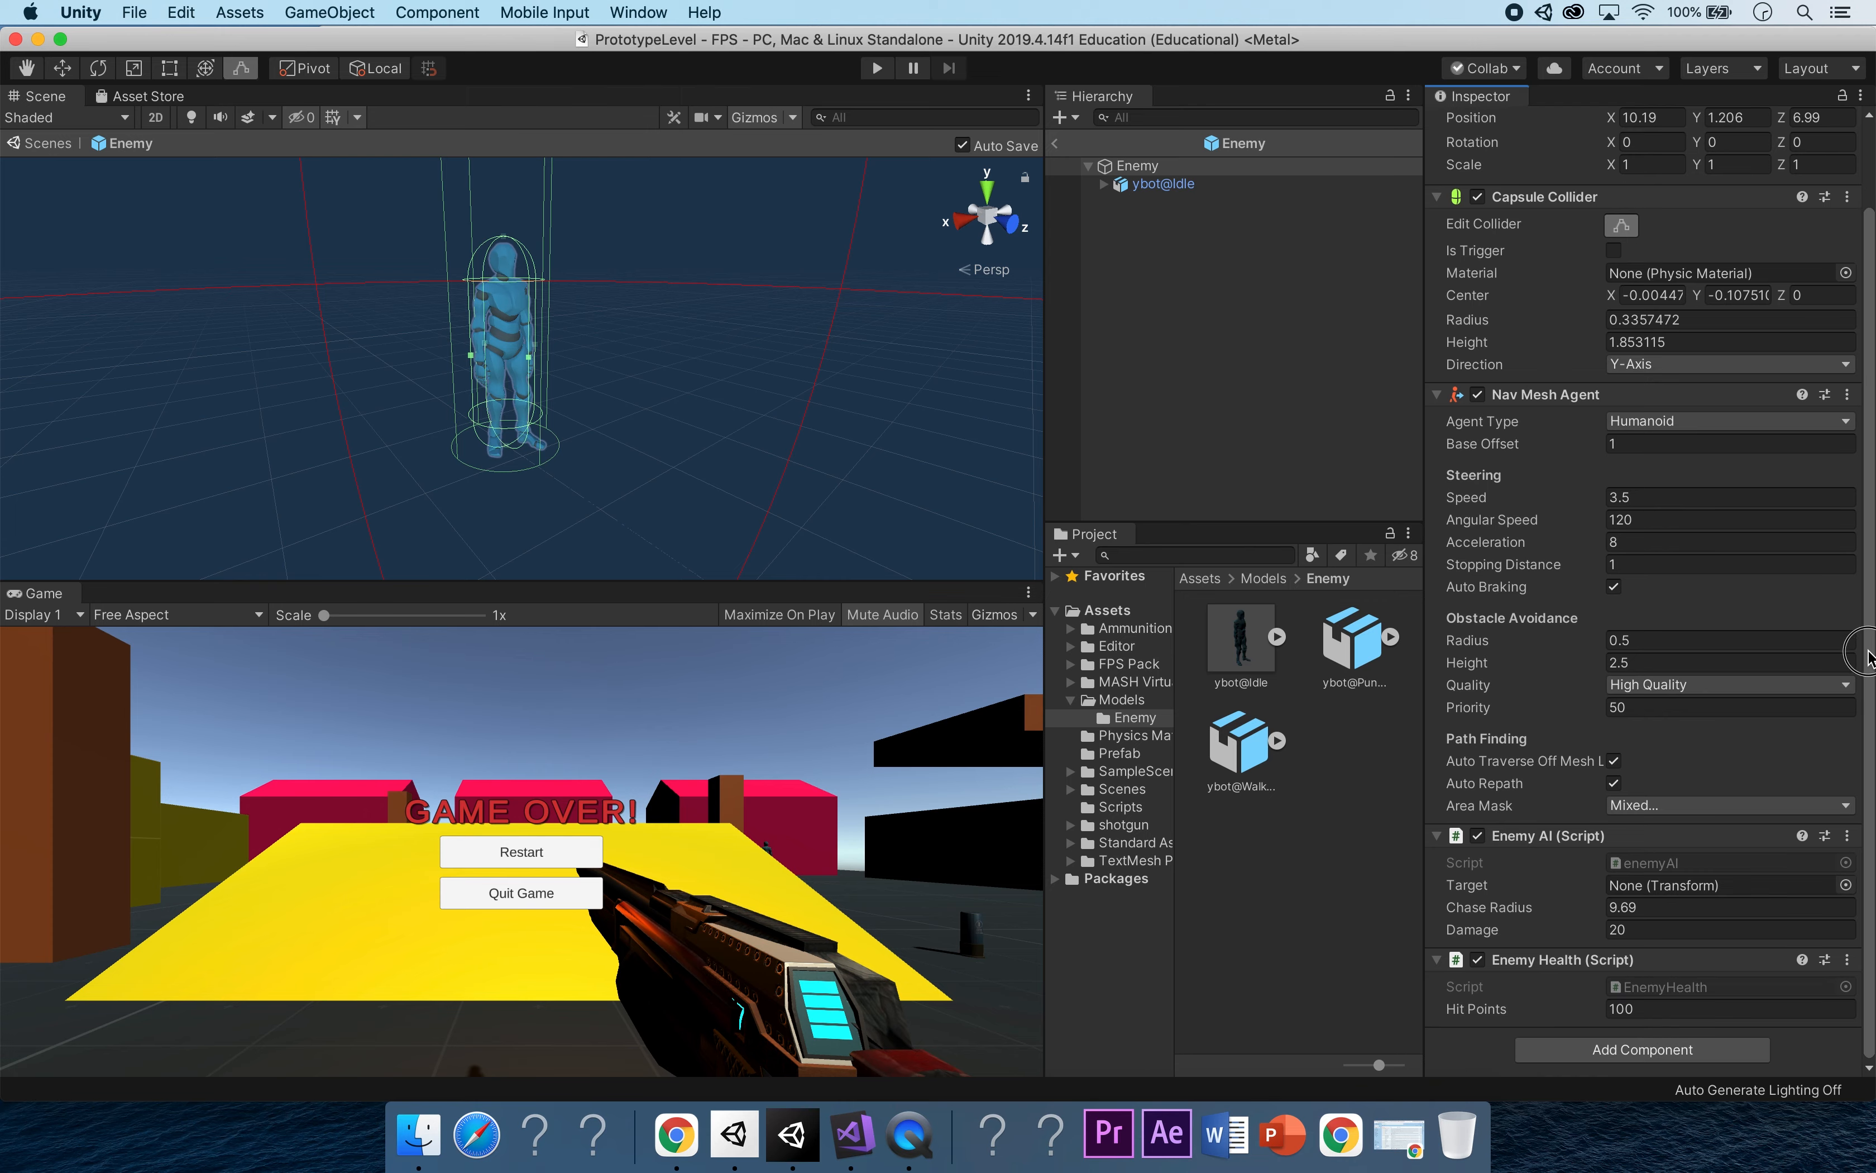
pyautogui.moveTo(1866, 620); pyautogui.dragTo(1852, 684)
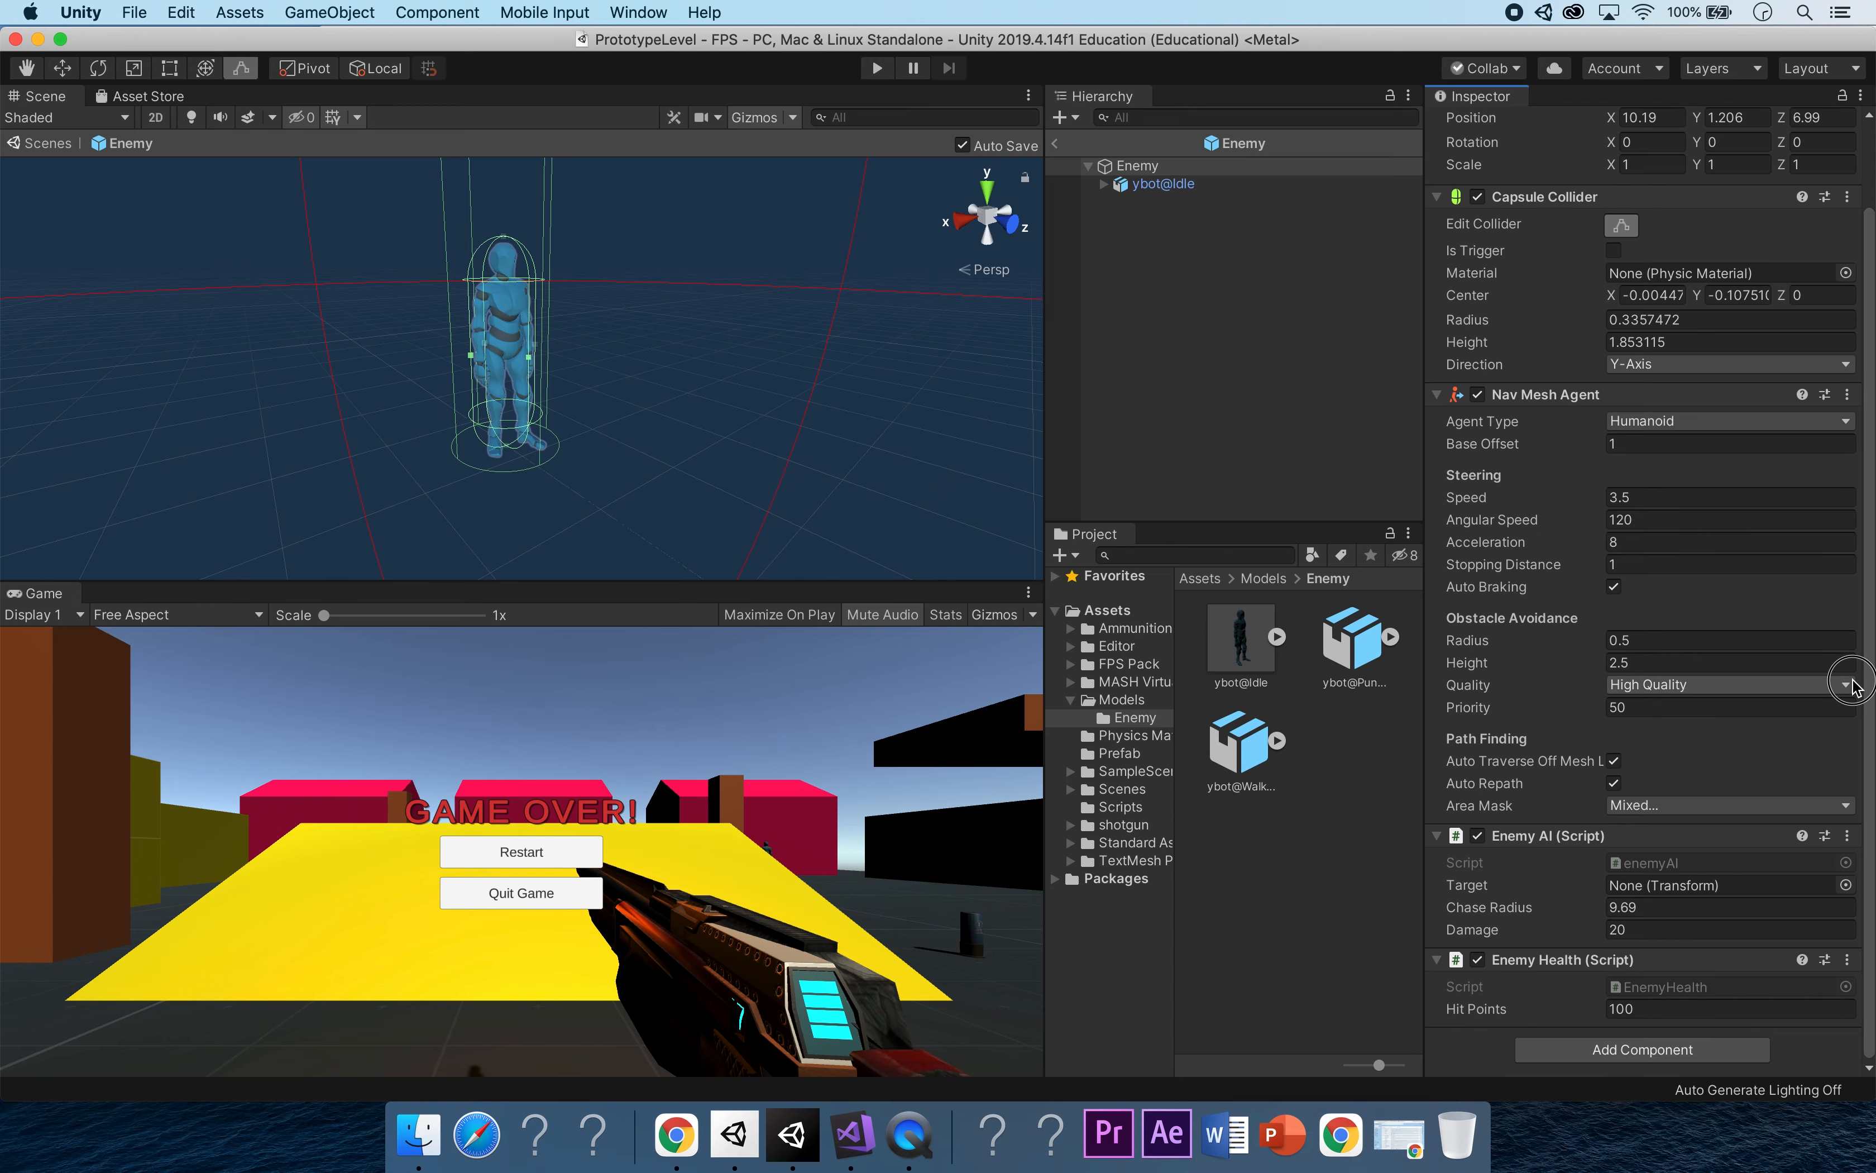
pyautogui.moveTo(1853, 684); pyautogui.dragTo(1858, 442)
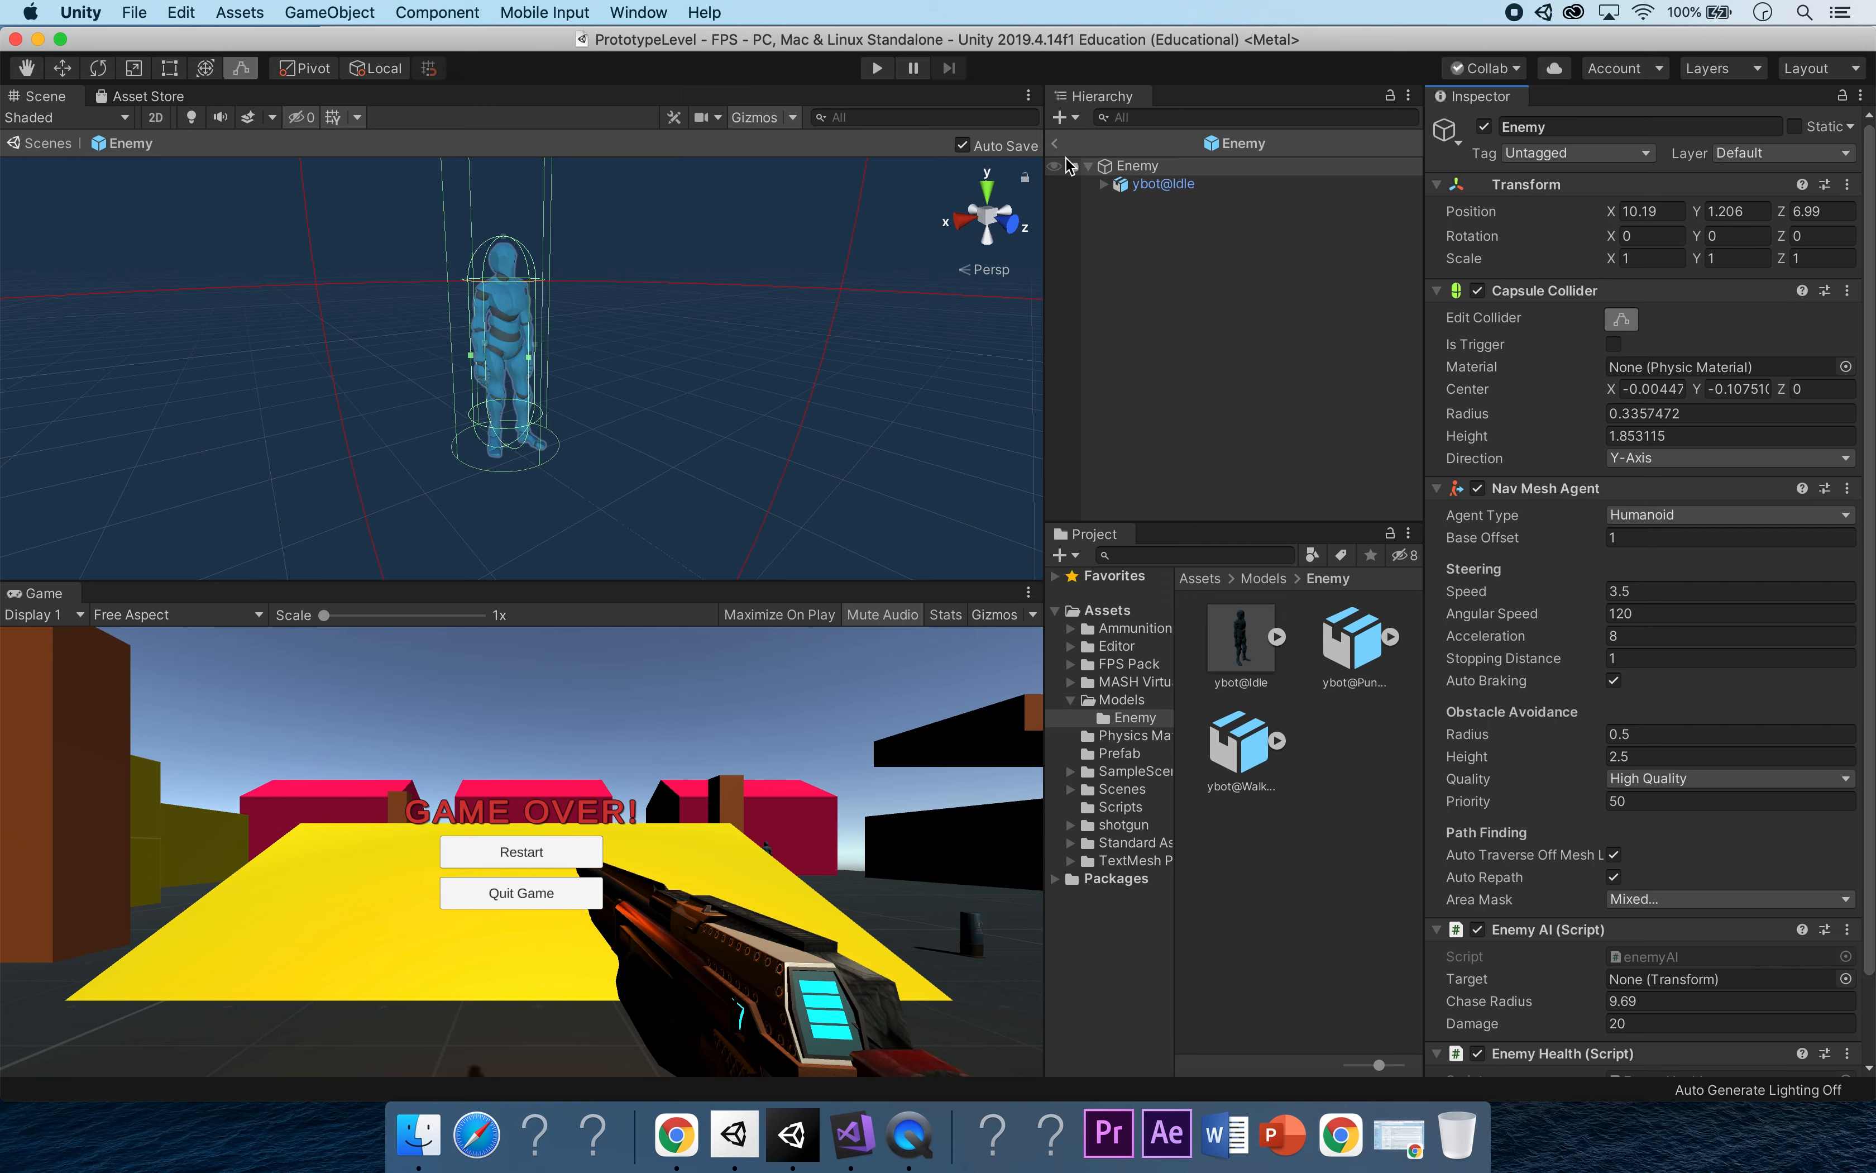
pyautogui.click(1055, 143)
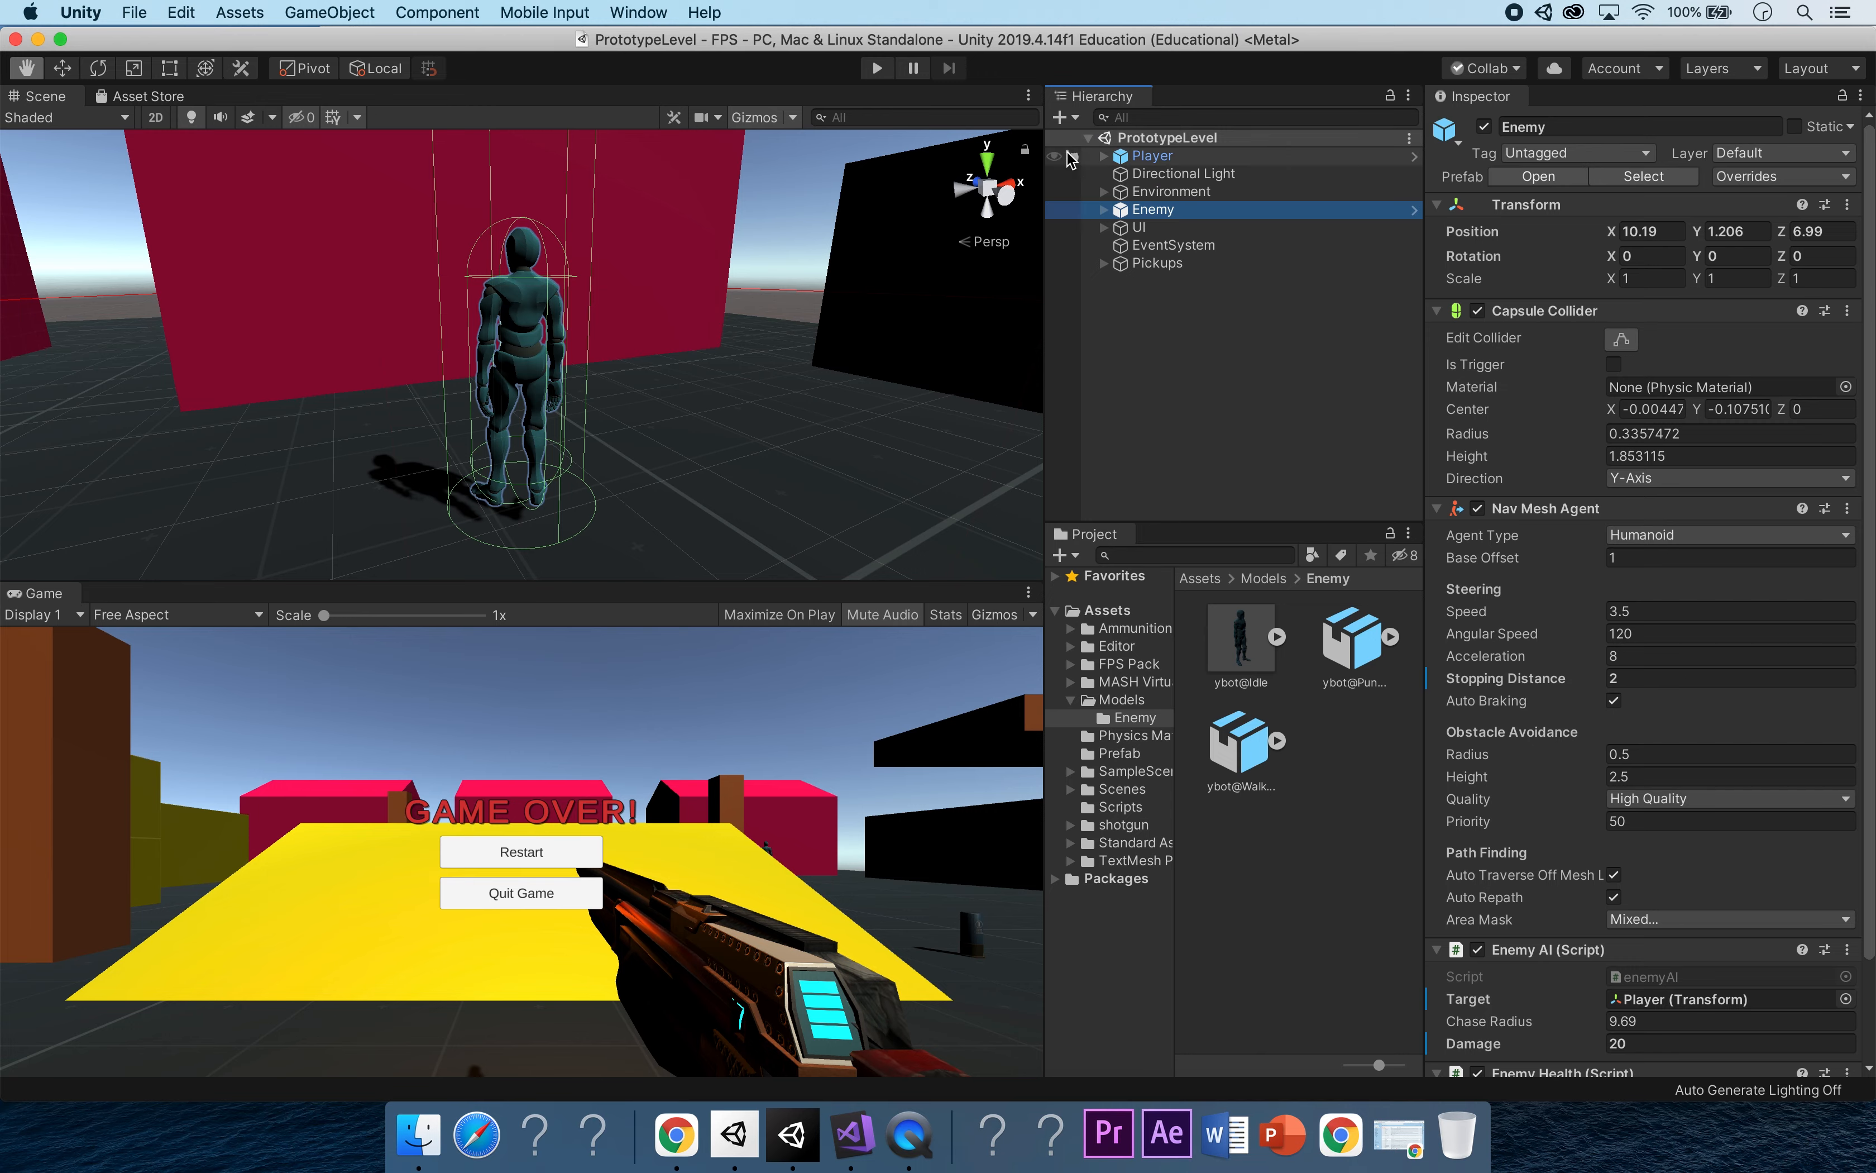
pyautogui.keyDown('alt'); pyautogui.moveTo(671, 413); pyautogui.dragTo(847, 370); pyautogui.keyUp('alt')
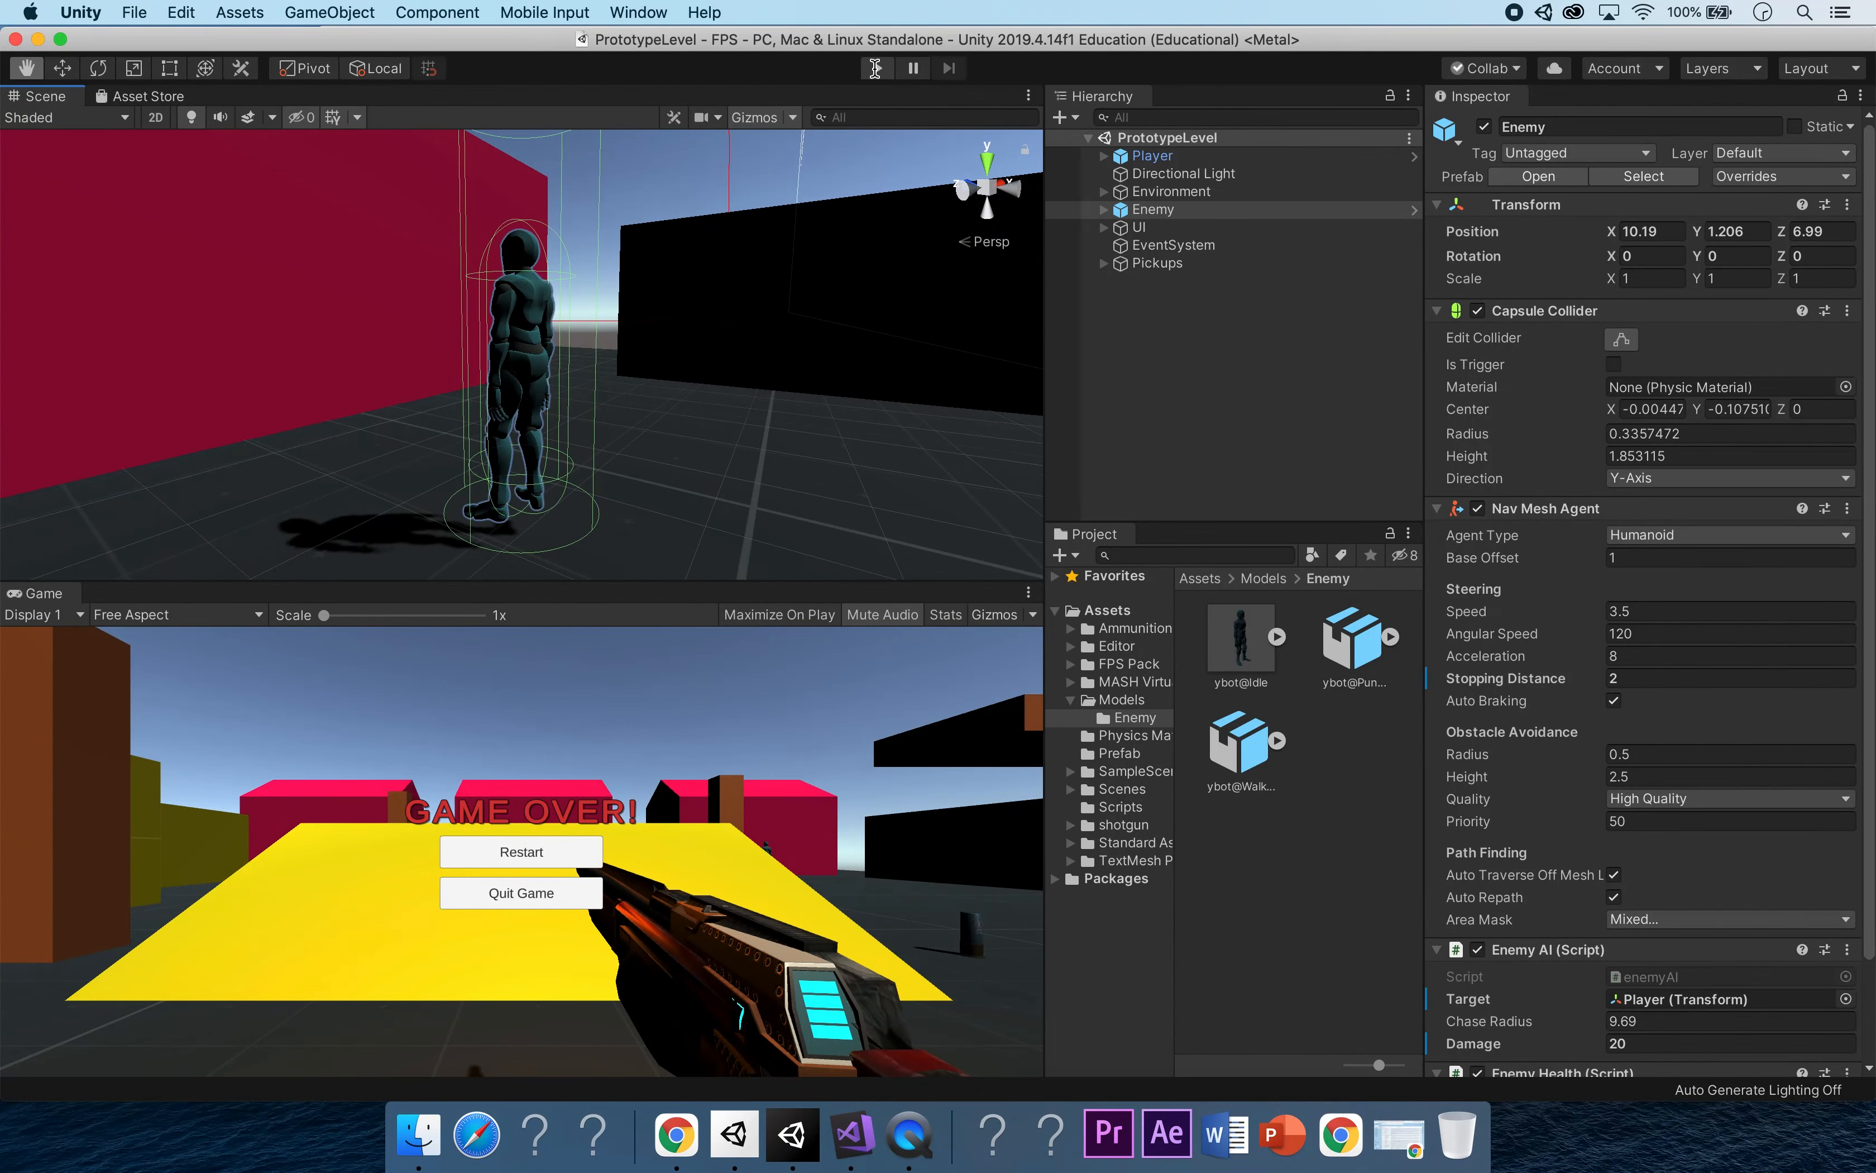
# Run the scene, pause it, and examine the enemy's feet and its nav mesh agent outline near the ground.
pyautogui.click(876, 70)
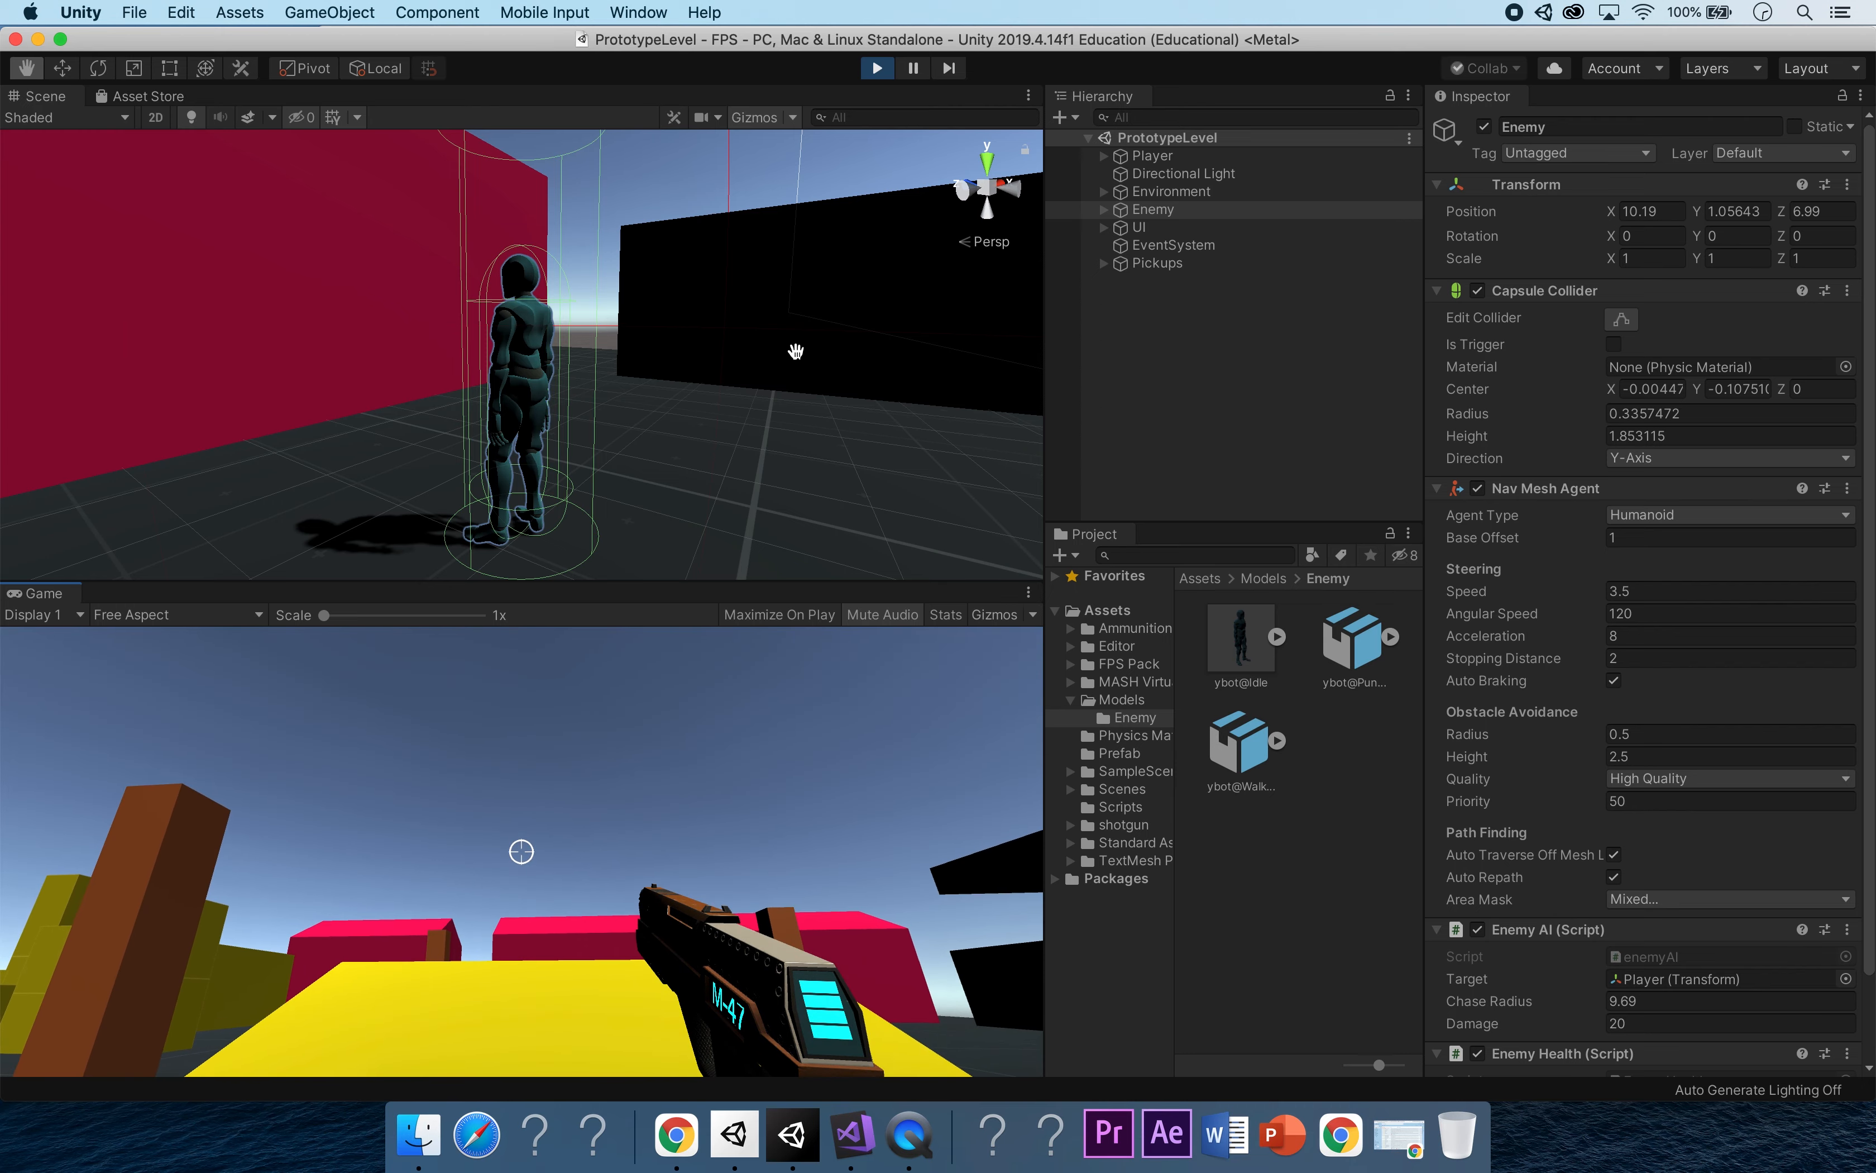
pyautogui.press('super+shift+p')
pyautogui.keyDown('alt'); pyautogui.moveTo(716, 418); pyautogui.dragTo(774, 590); pyautogui.keyUp('alt')
pyautogui.keyDown('alt'); pyautogui.moveTo(700, 473); pyautogui.dragTo(507, 419); pyautogui.keyUp('alt')
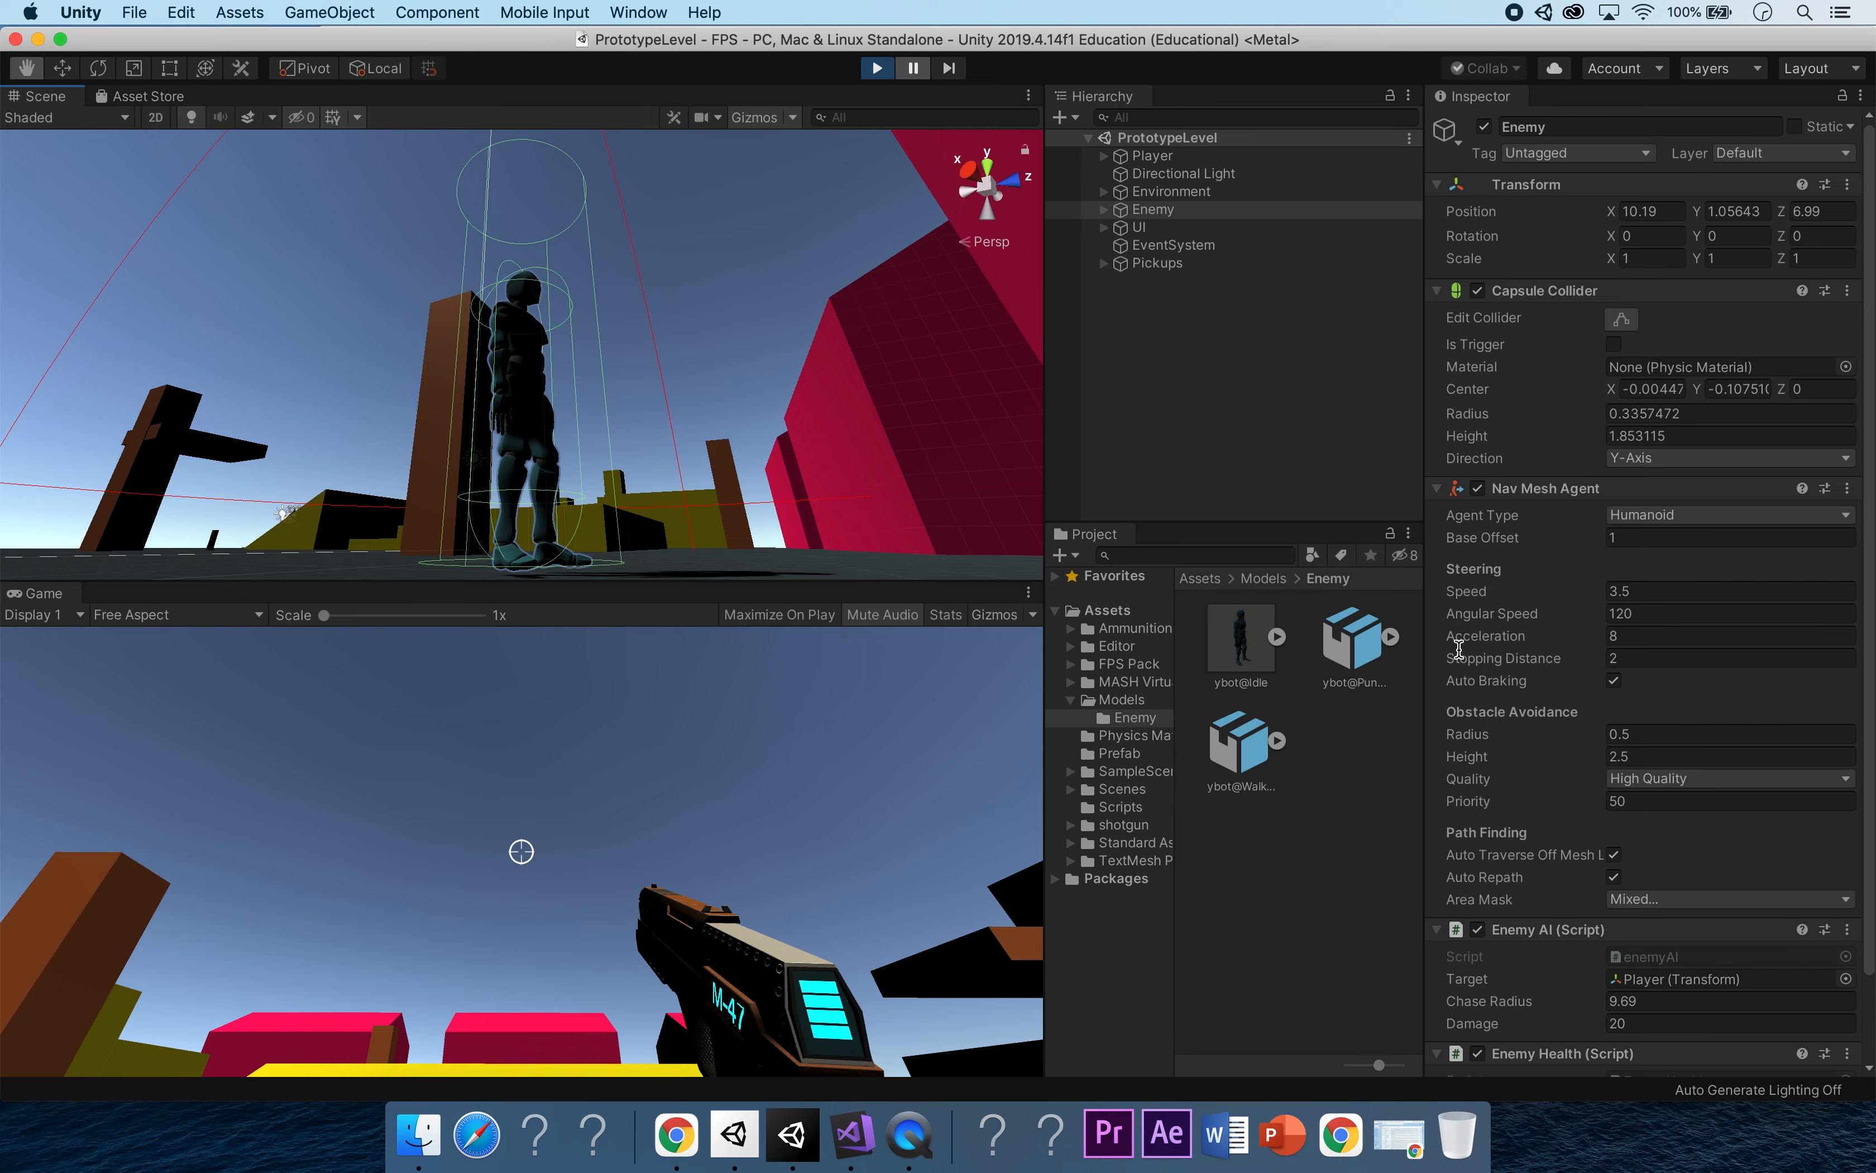
# Try an obstacle avoidance height of 1.68 on the Enemy's Nav Mesh Agent while the game is paused.
pyautogui.moveTo(1476, 760); pyautogui.dragTo(1436, 764)
pyautogui.keyDown('alt'); pyautogui.moveTo(736, 403); pyautogui.dragTo(782, 463); pyautogui.keyUp('alt')
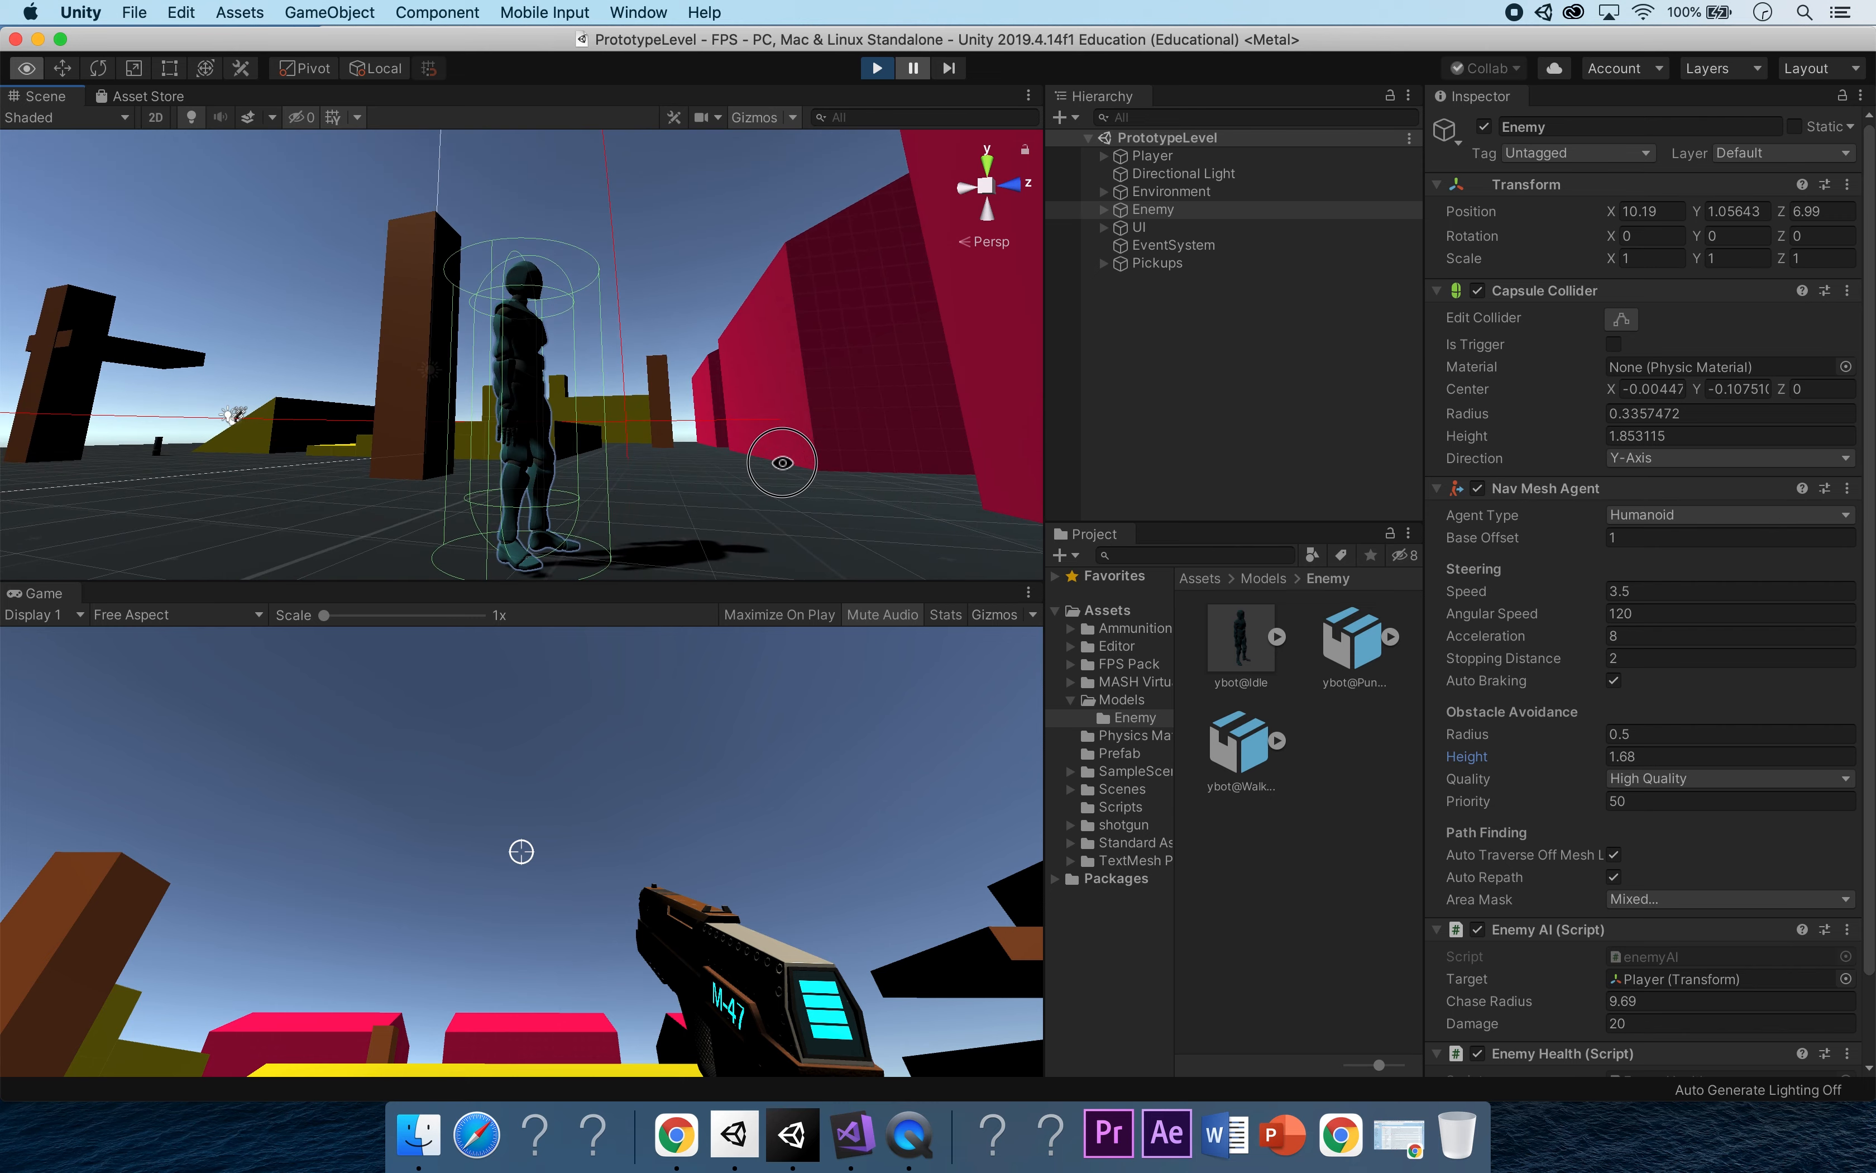
pyautogui.keyDown('alt'); pyautogui.moveTo(744, 425); pyautogui.dragTo(659, 473); pyautogui.keyUp('alt')
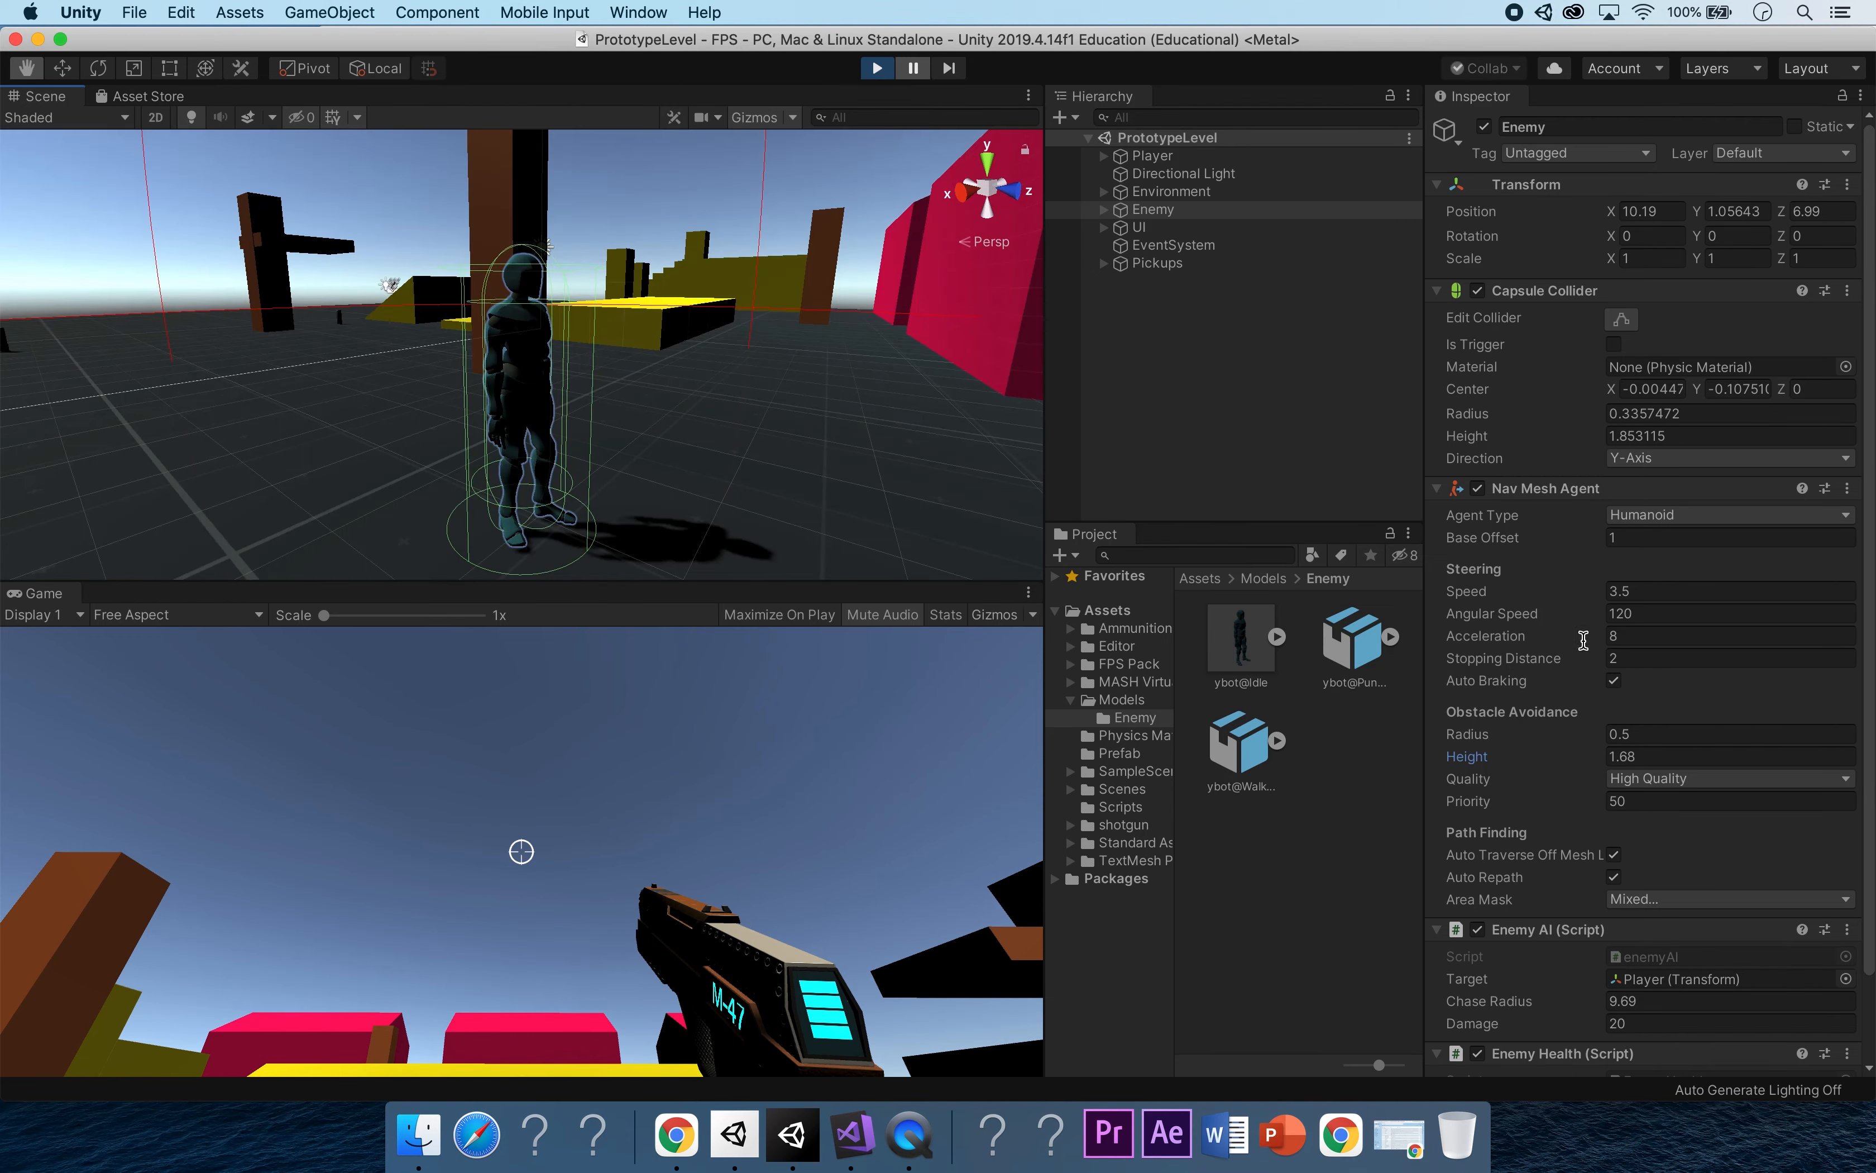
# Stop play mode and set the Enemy's Nav Mesh Agent obstacle avoidance height to 1.68 in the scene.
pyautogui.click(877, 67)
pyautogui.click(1645, 774)
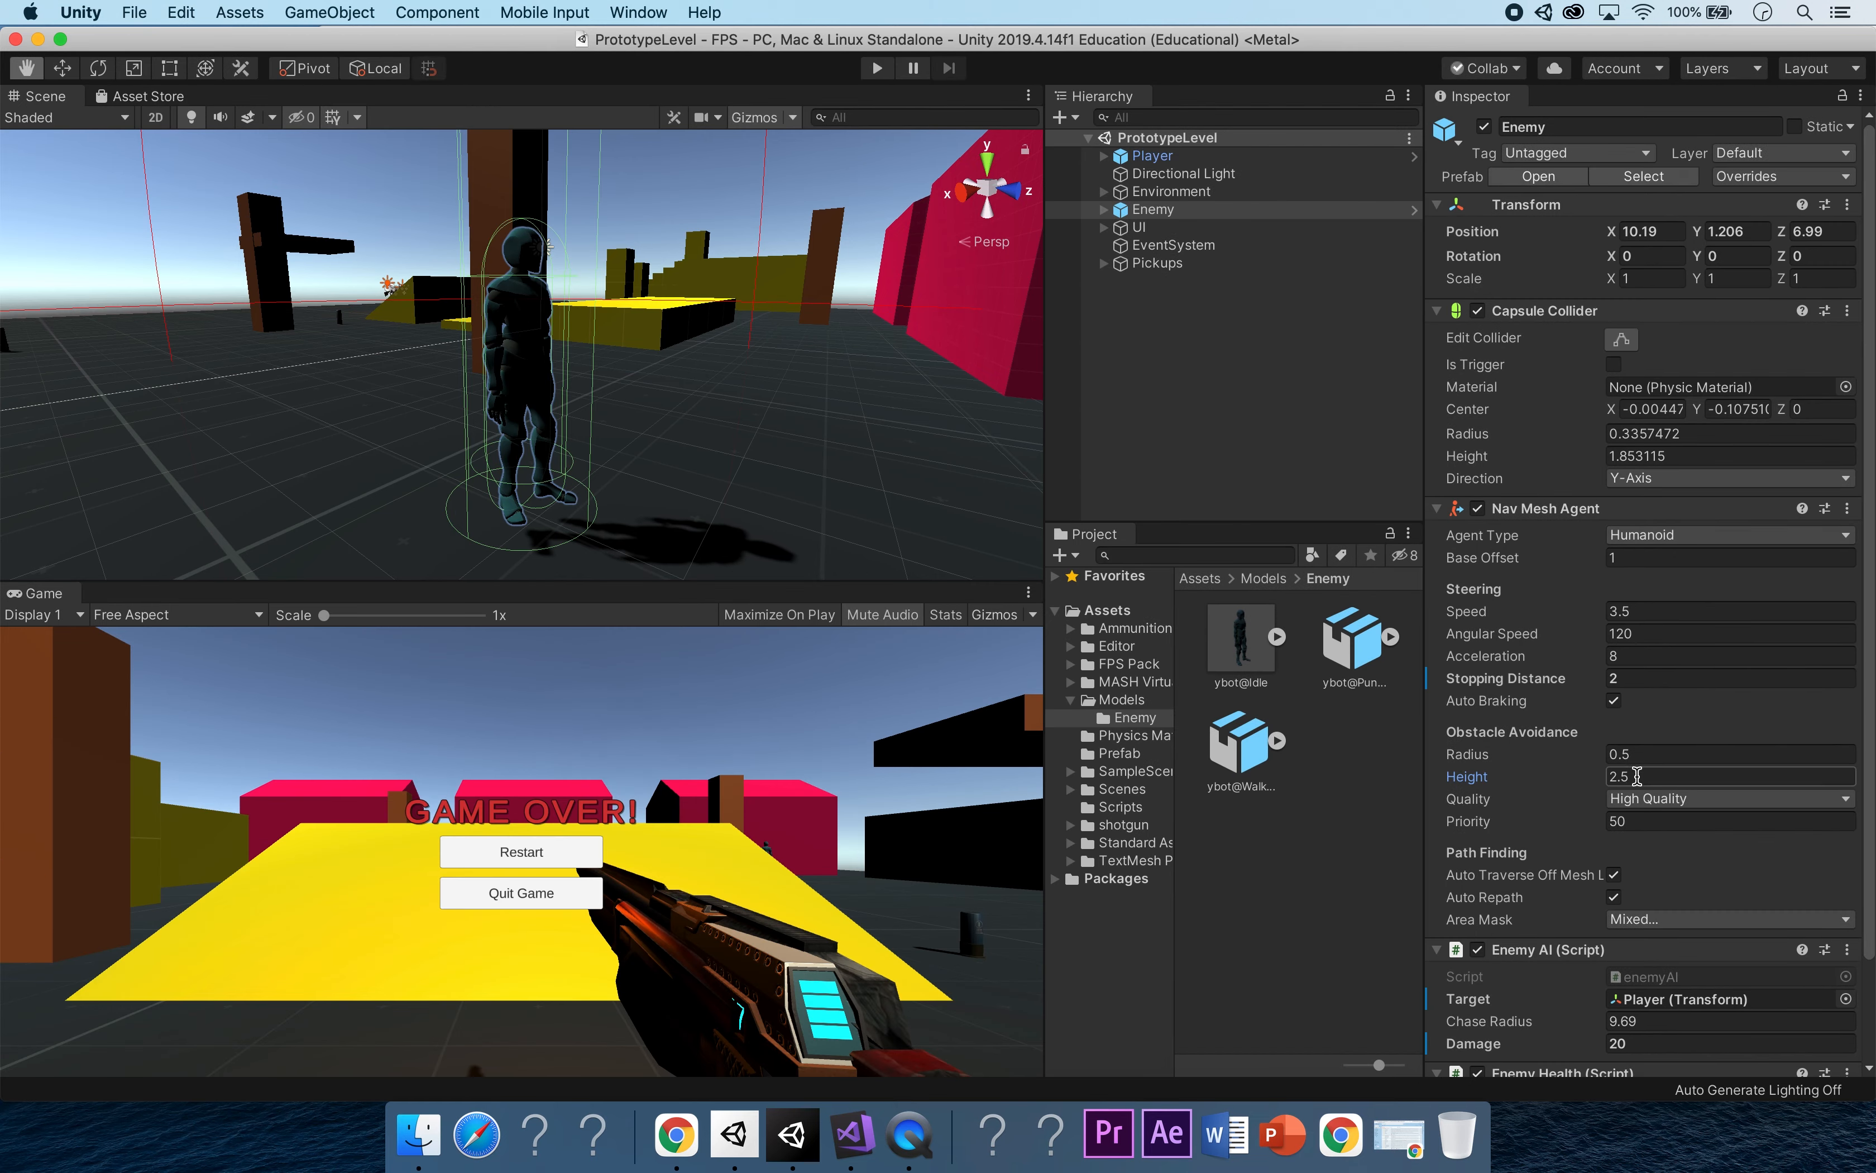
pyautogui.write('1.')
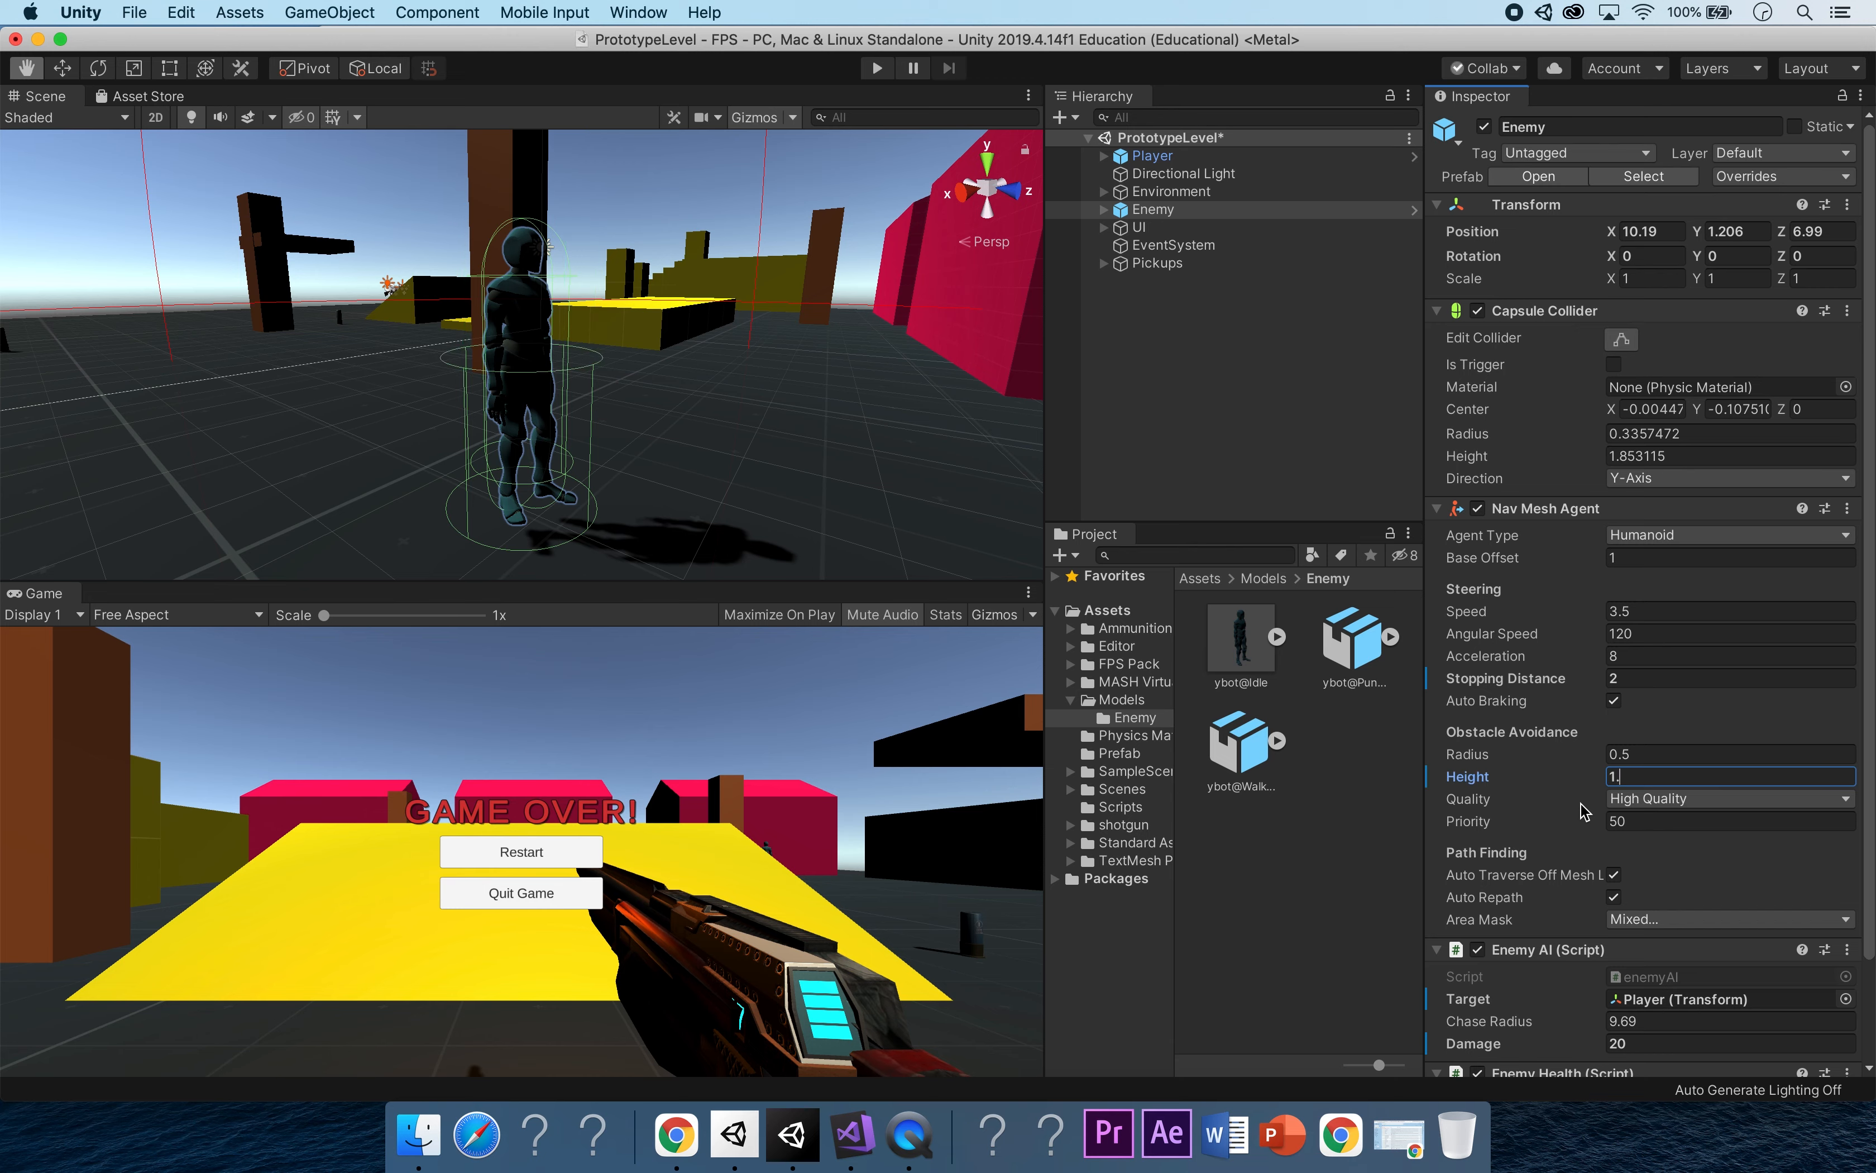
pyautogui.write('68')
pyautogui.moveTo(624, 462); pyautogui.dragTo(703, 438)
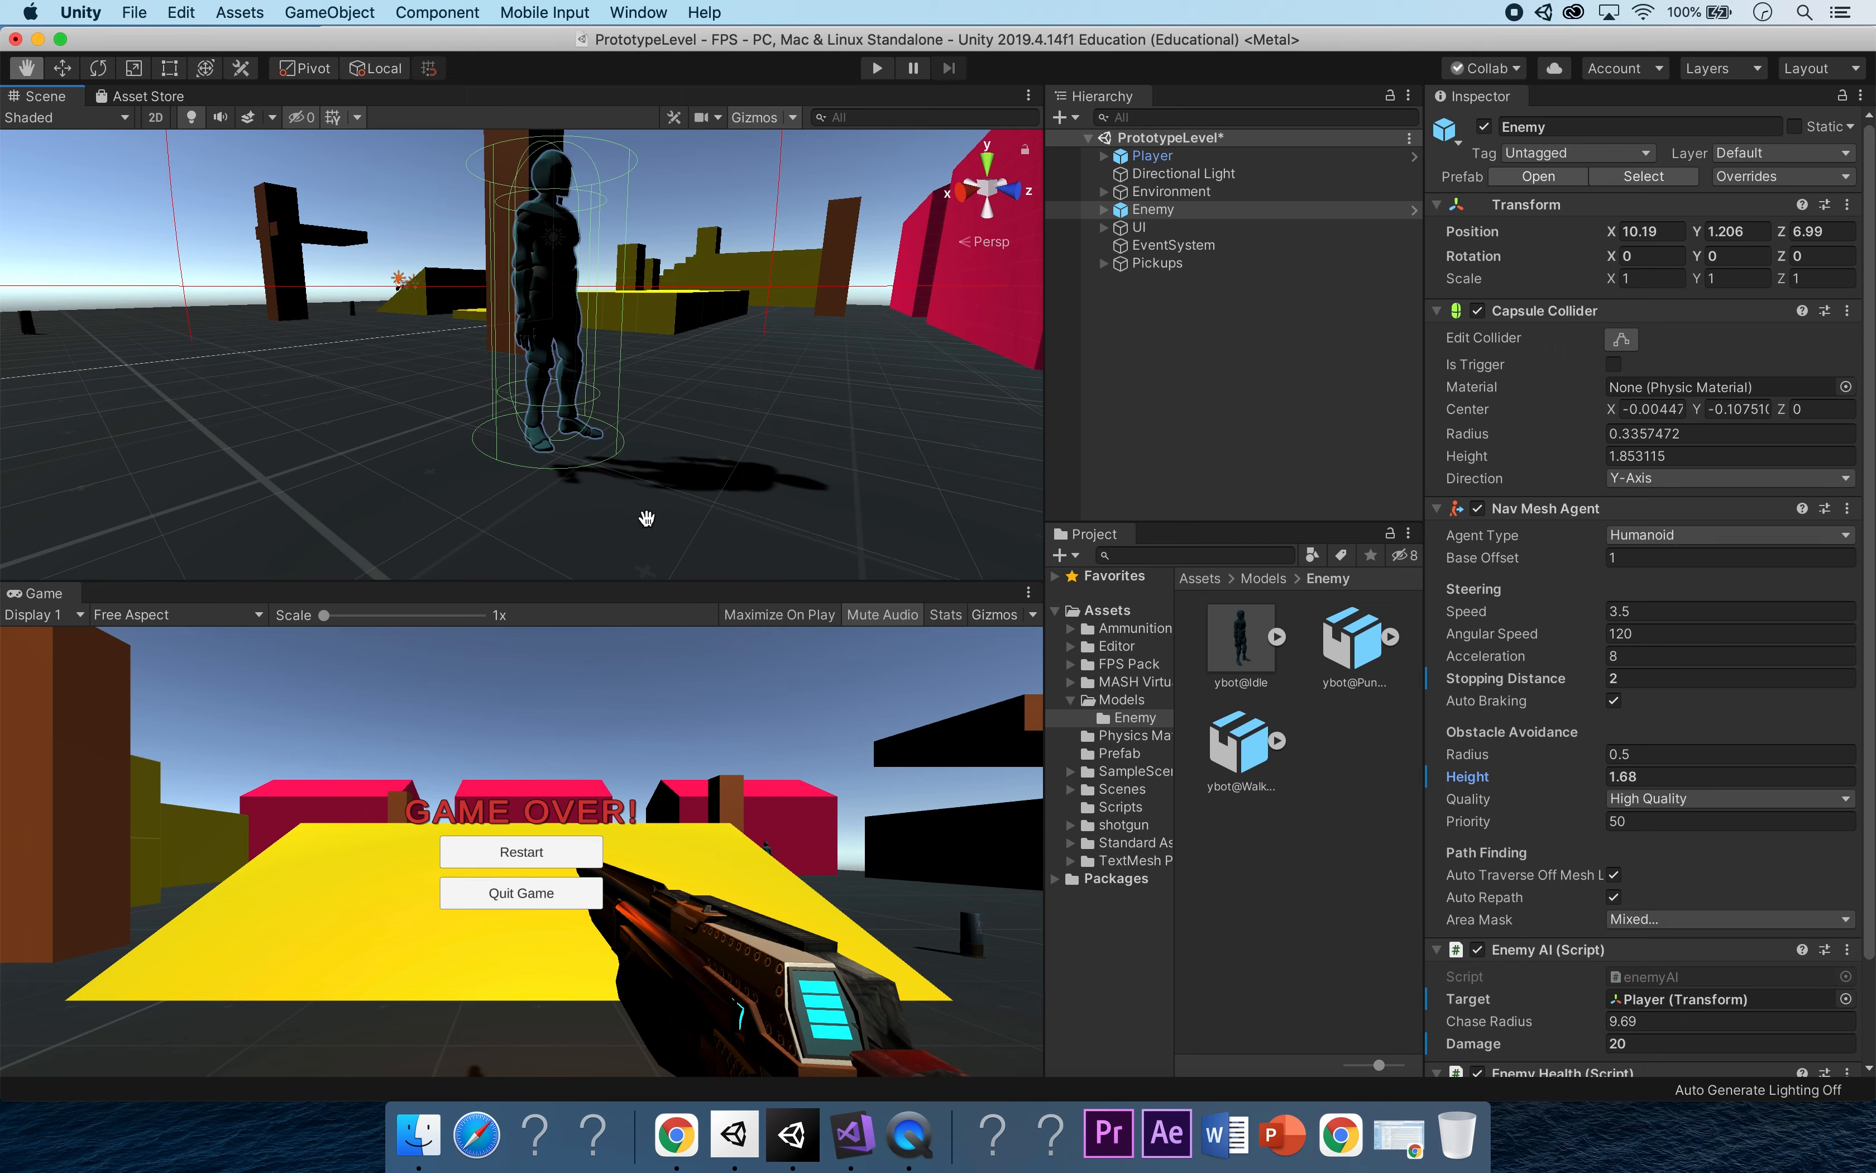
# Run the scene again and examine the Enemy object's child, layer and component settings while it plays.
pyautogui.click(882, 76)
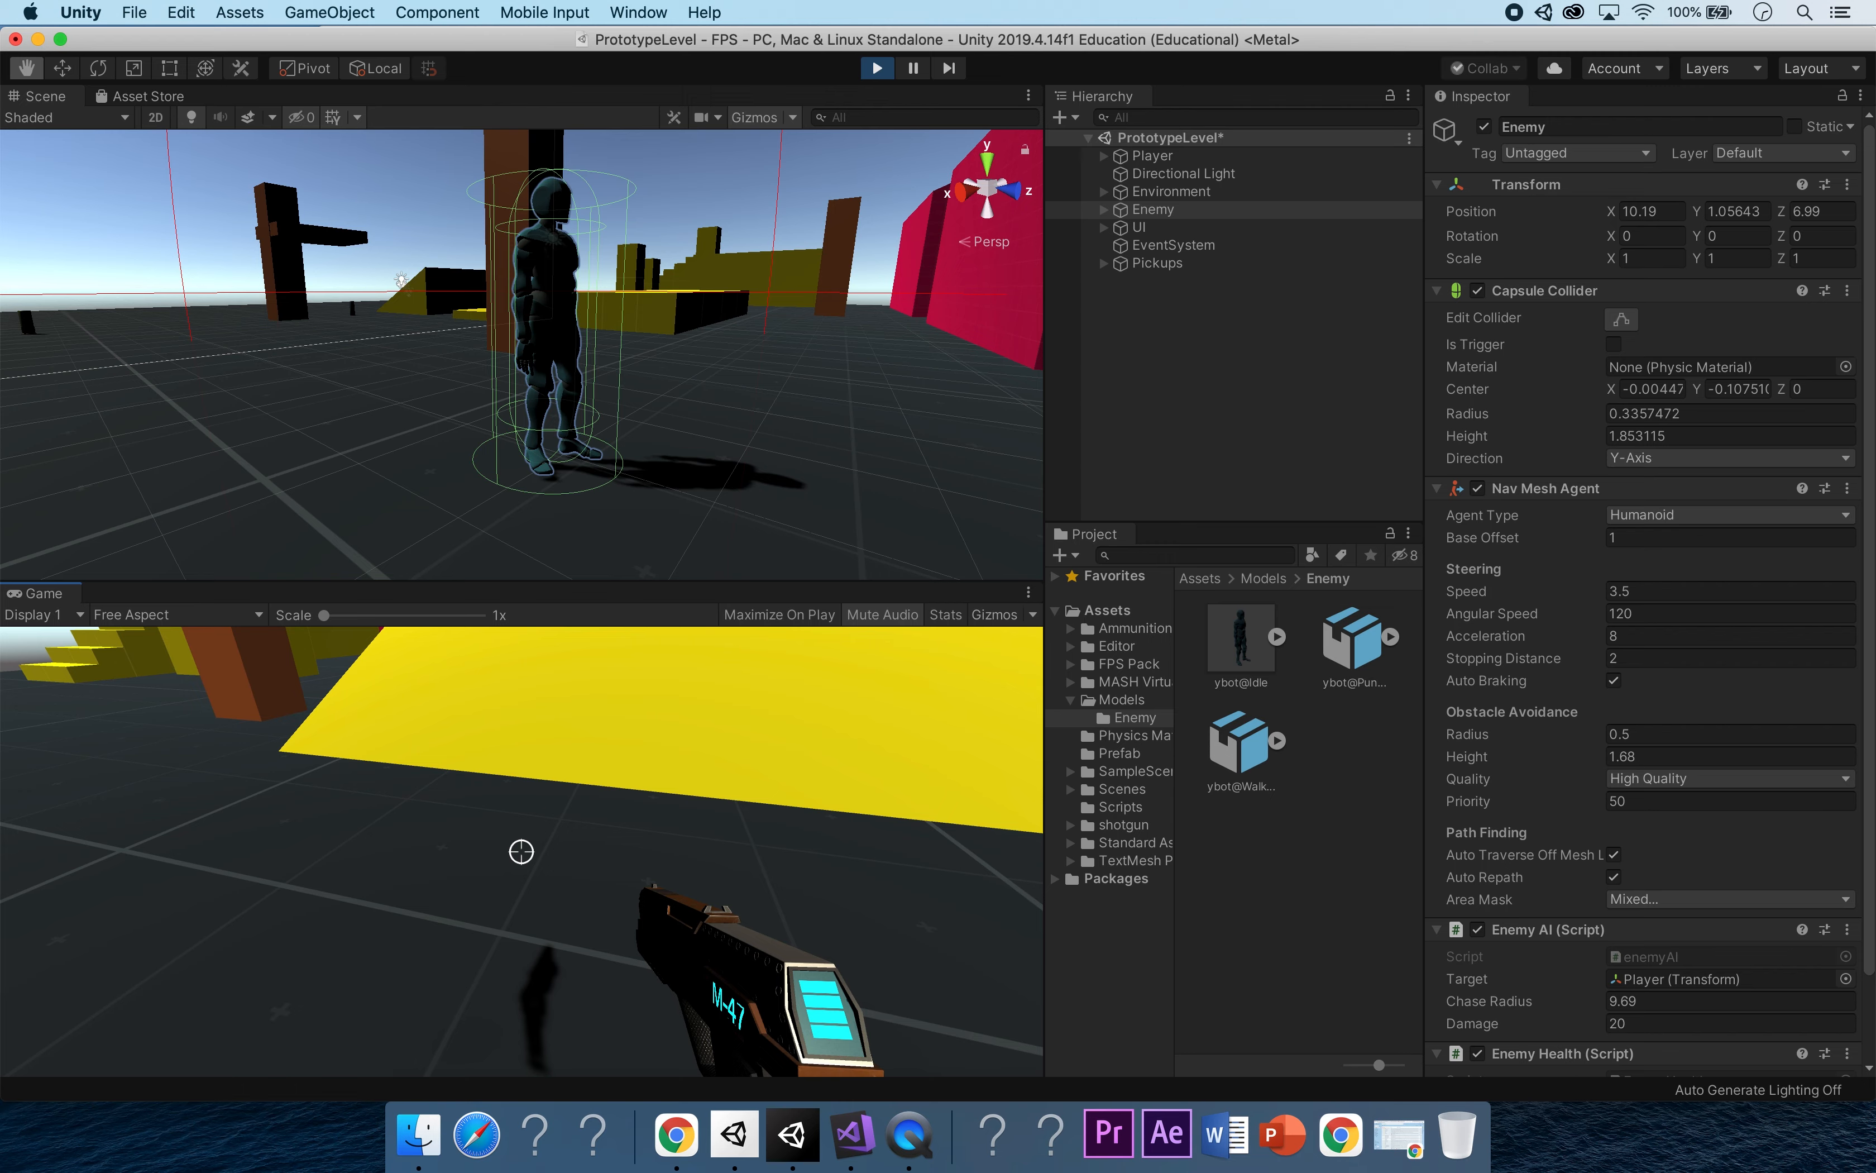
pyautogui.press('Escape')
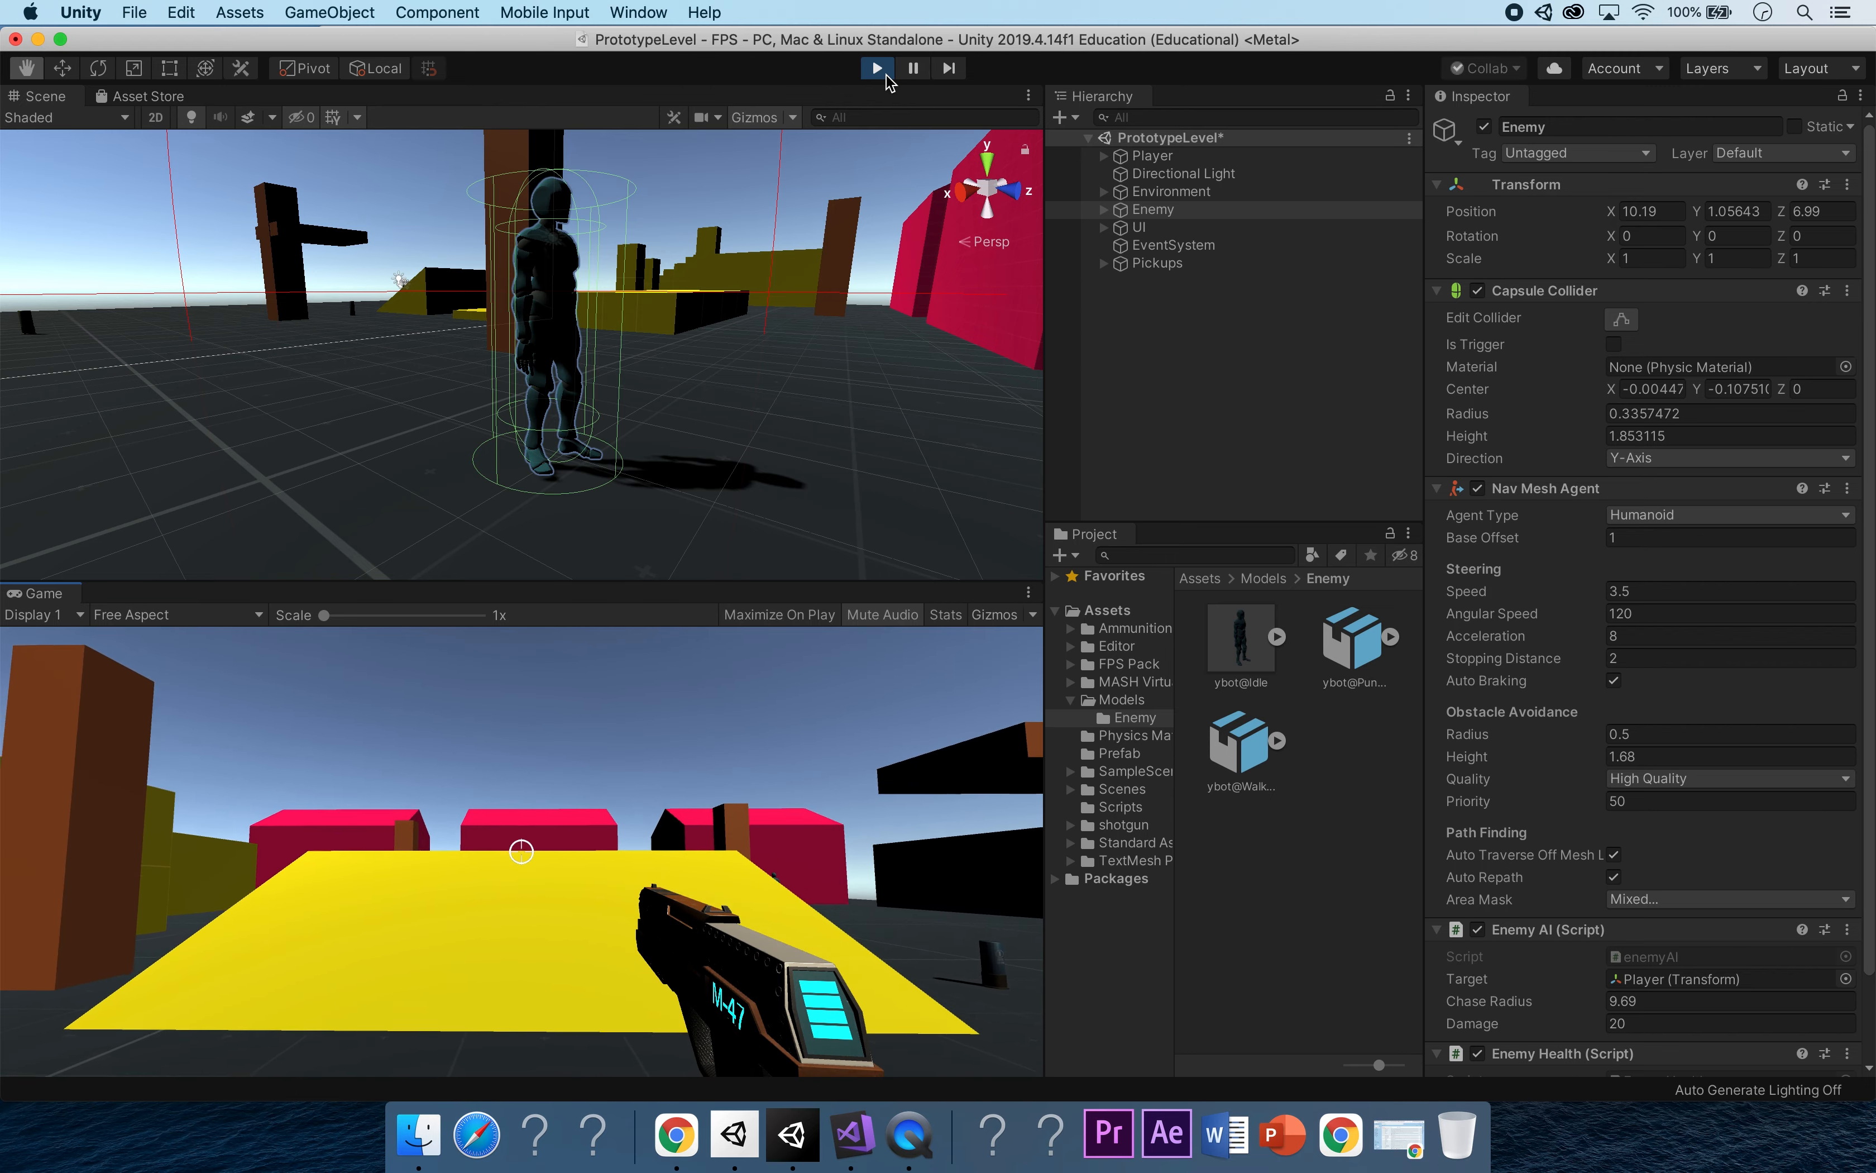
pyautogui.click(1122, 377)
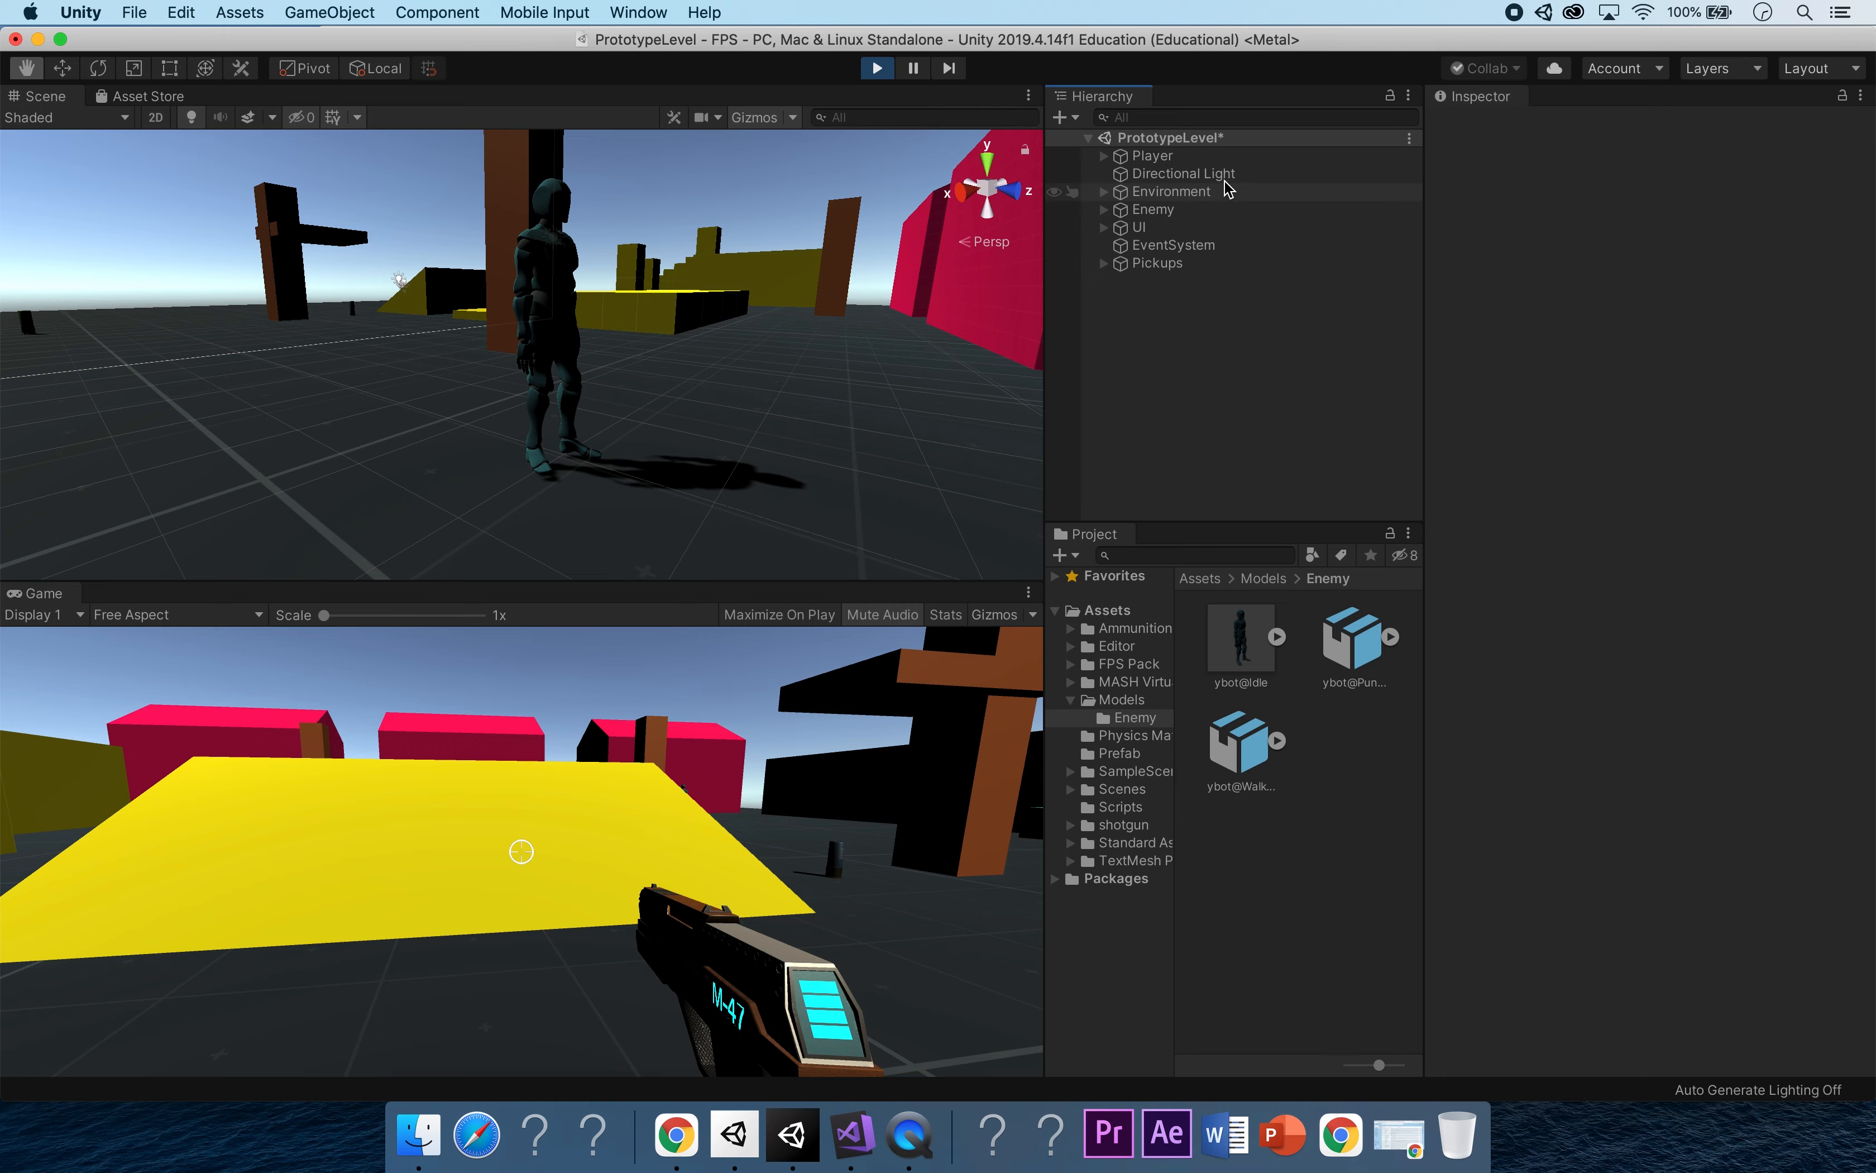
pyautogui.click(1193, 210)
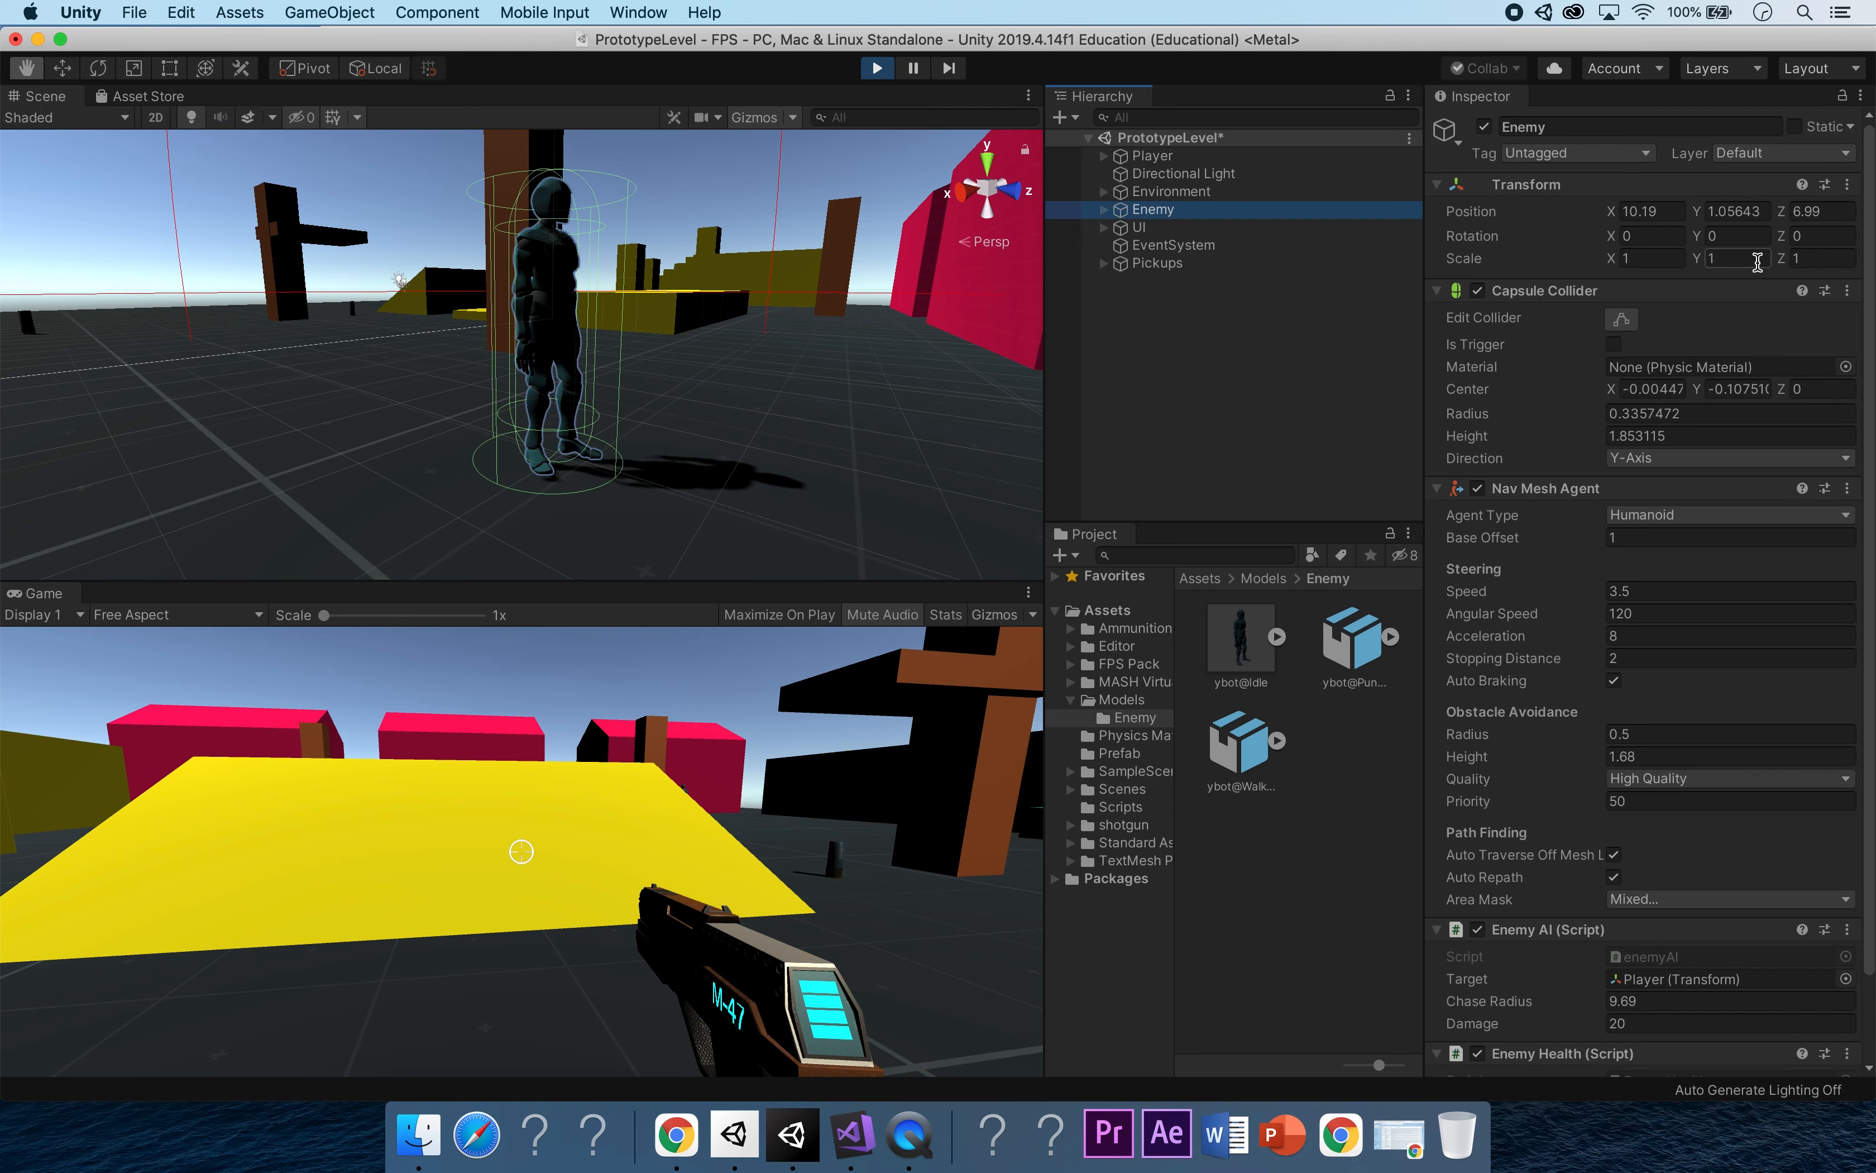
pyautogui.click(1104, 210)
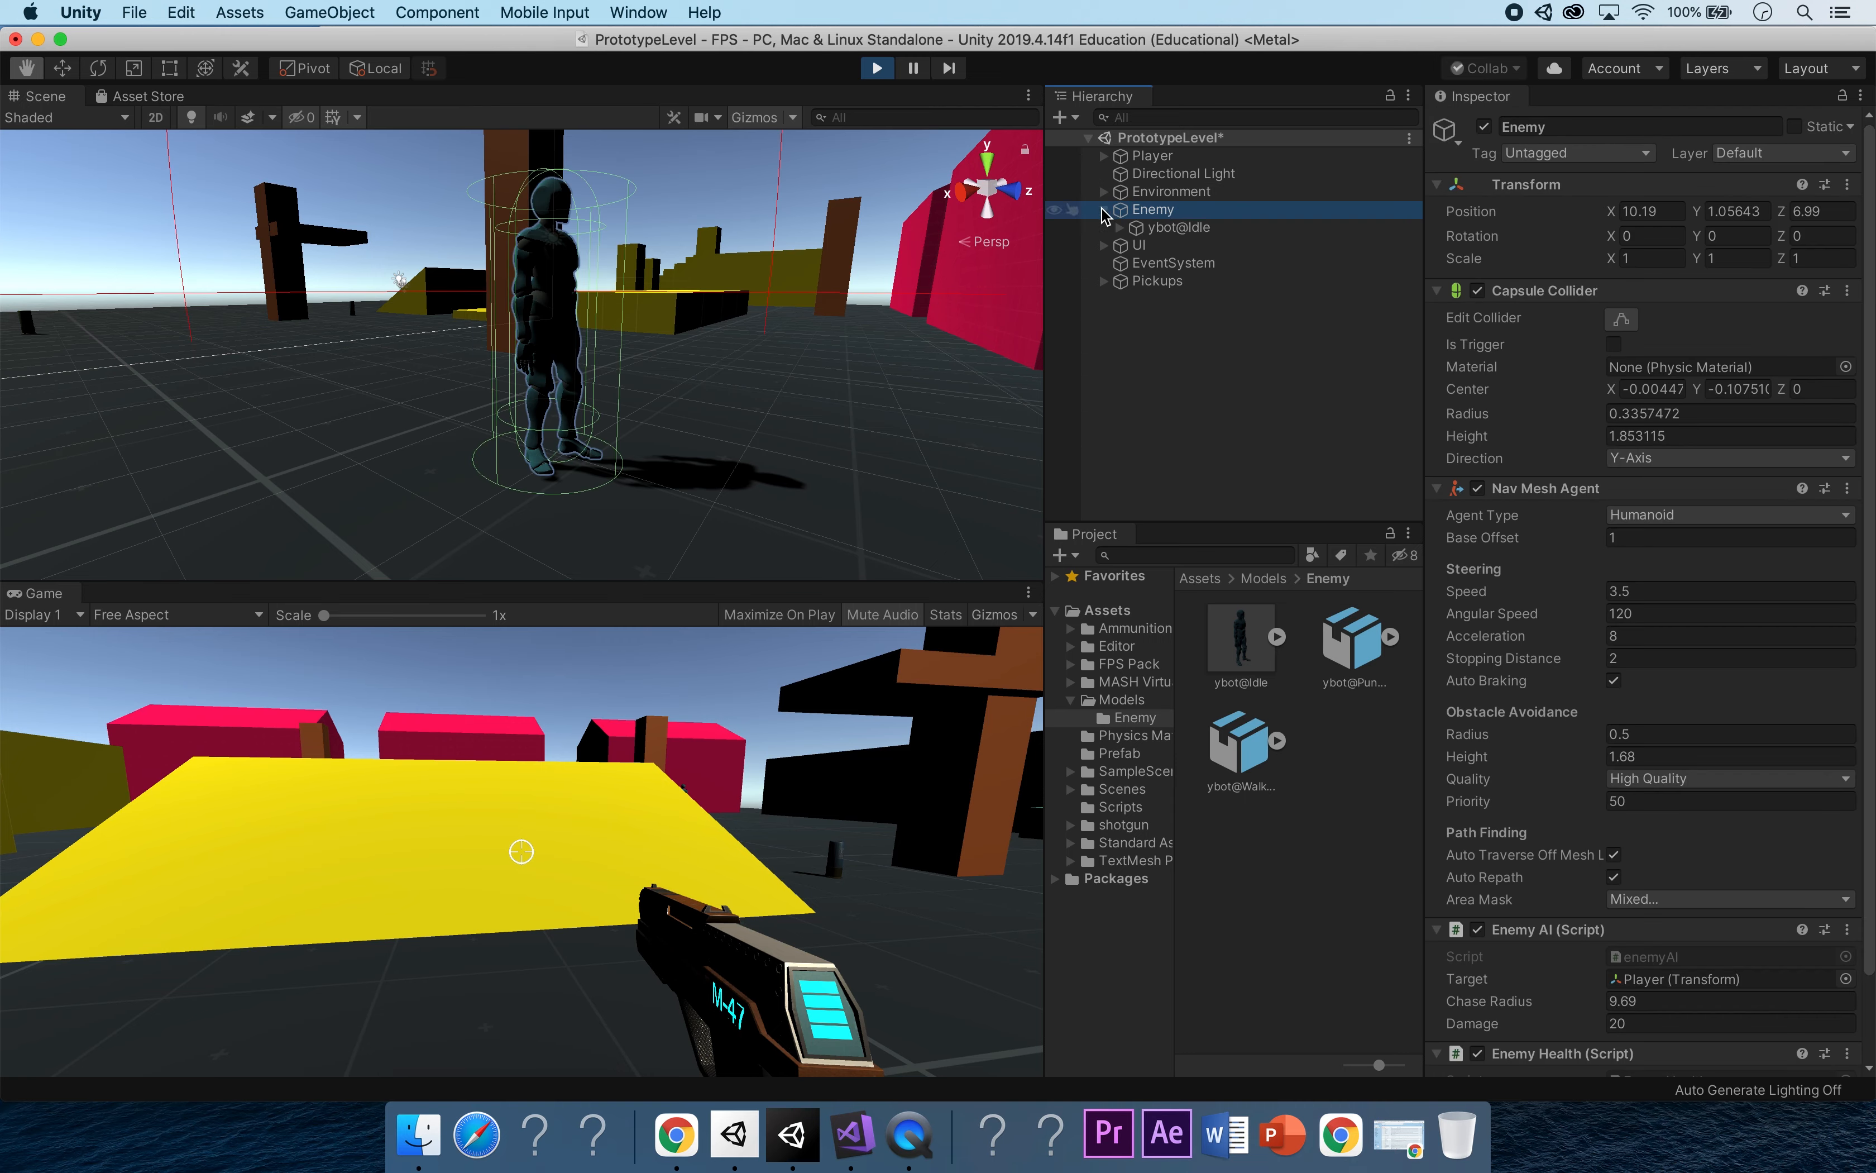
pyautogui.click(1103, 210)
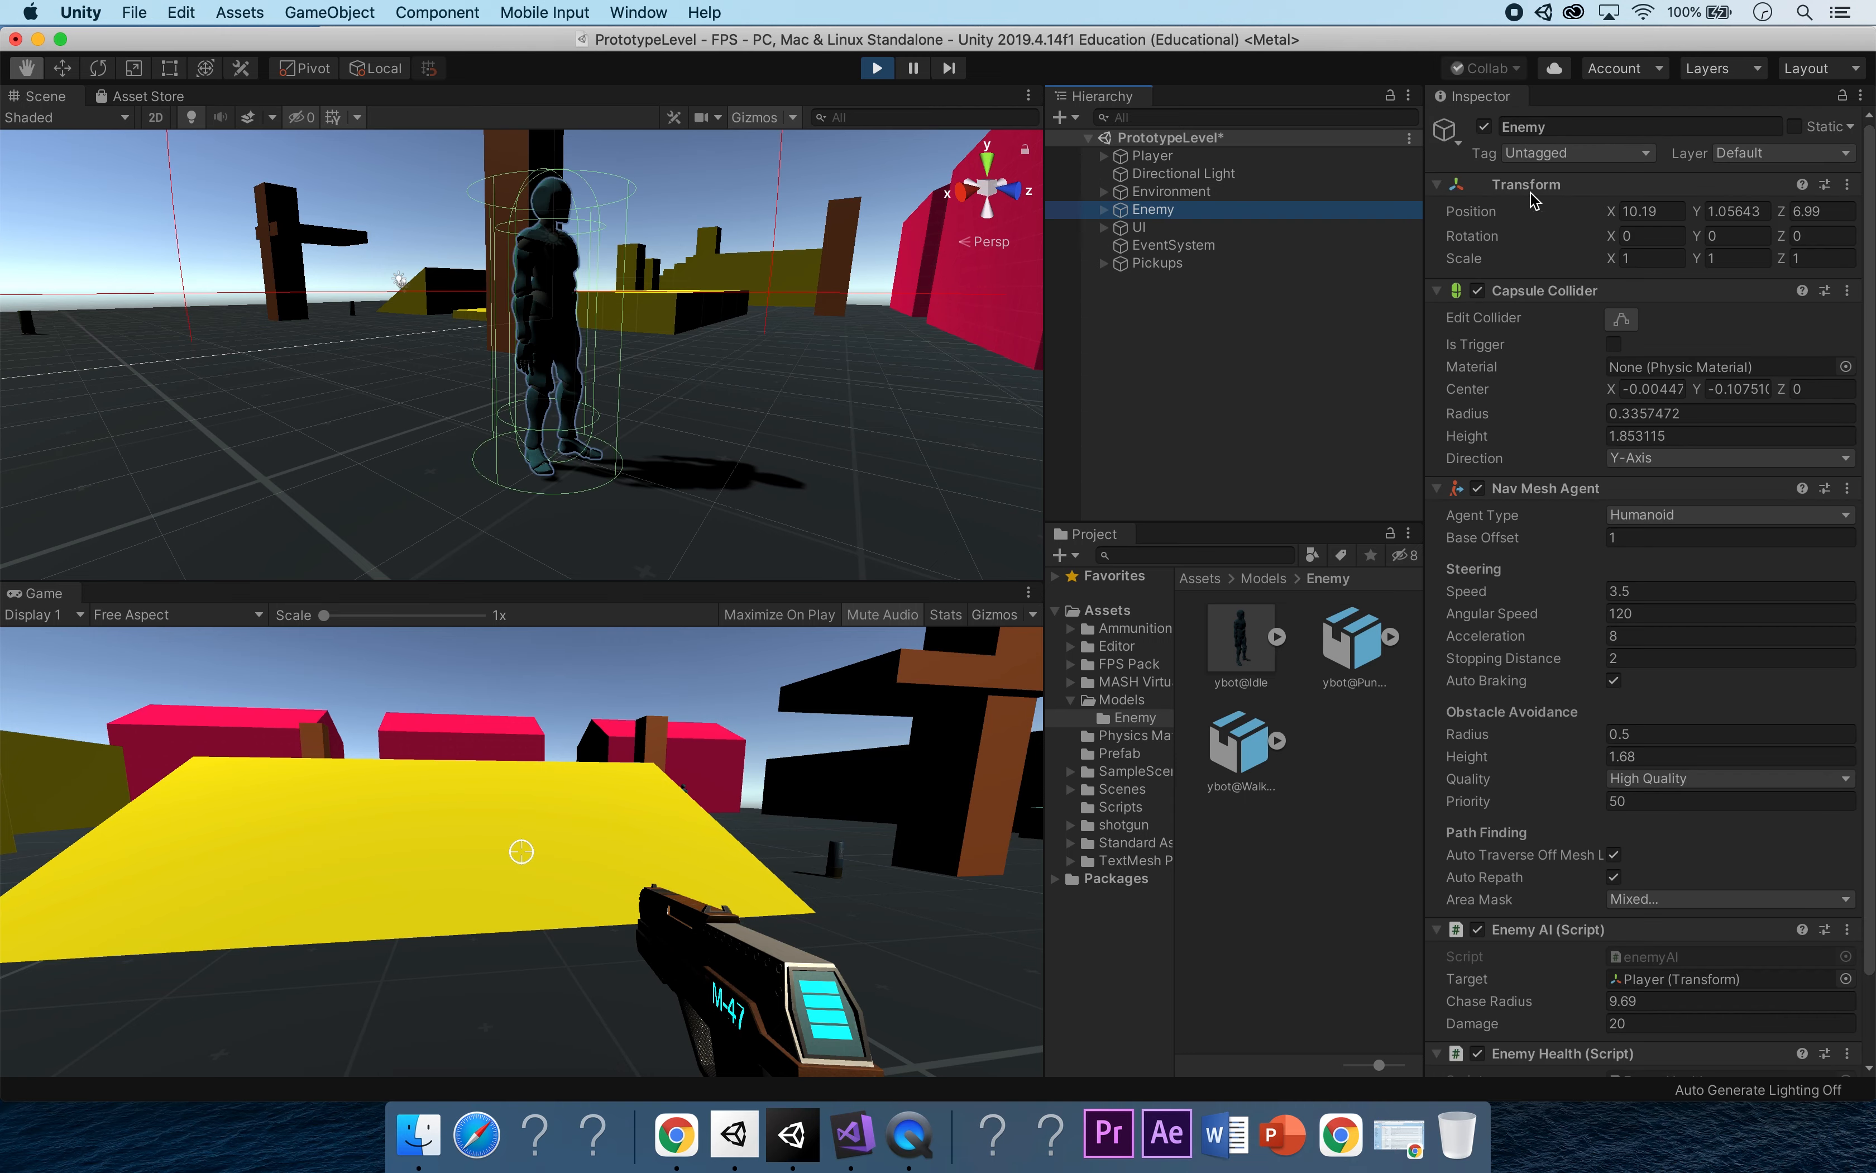
pyautogui.click(1849, 153)
pyautogui.click(1656, 186)
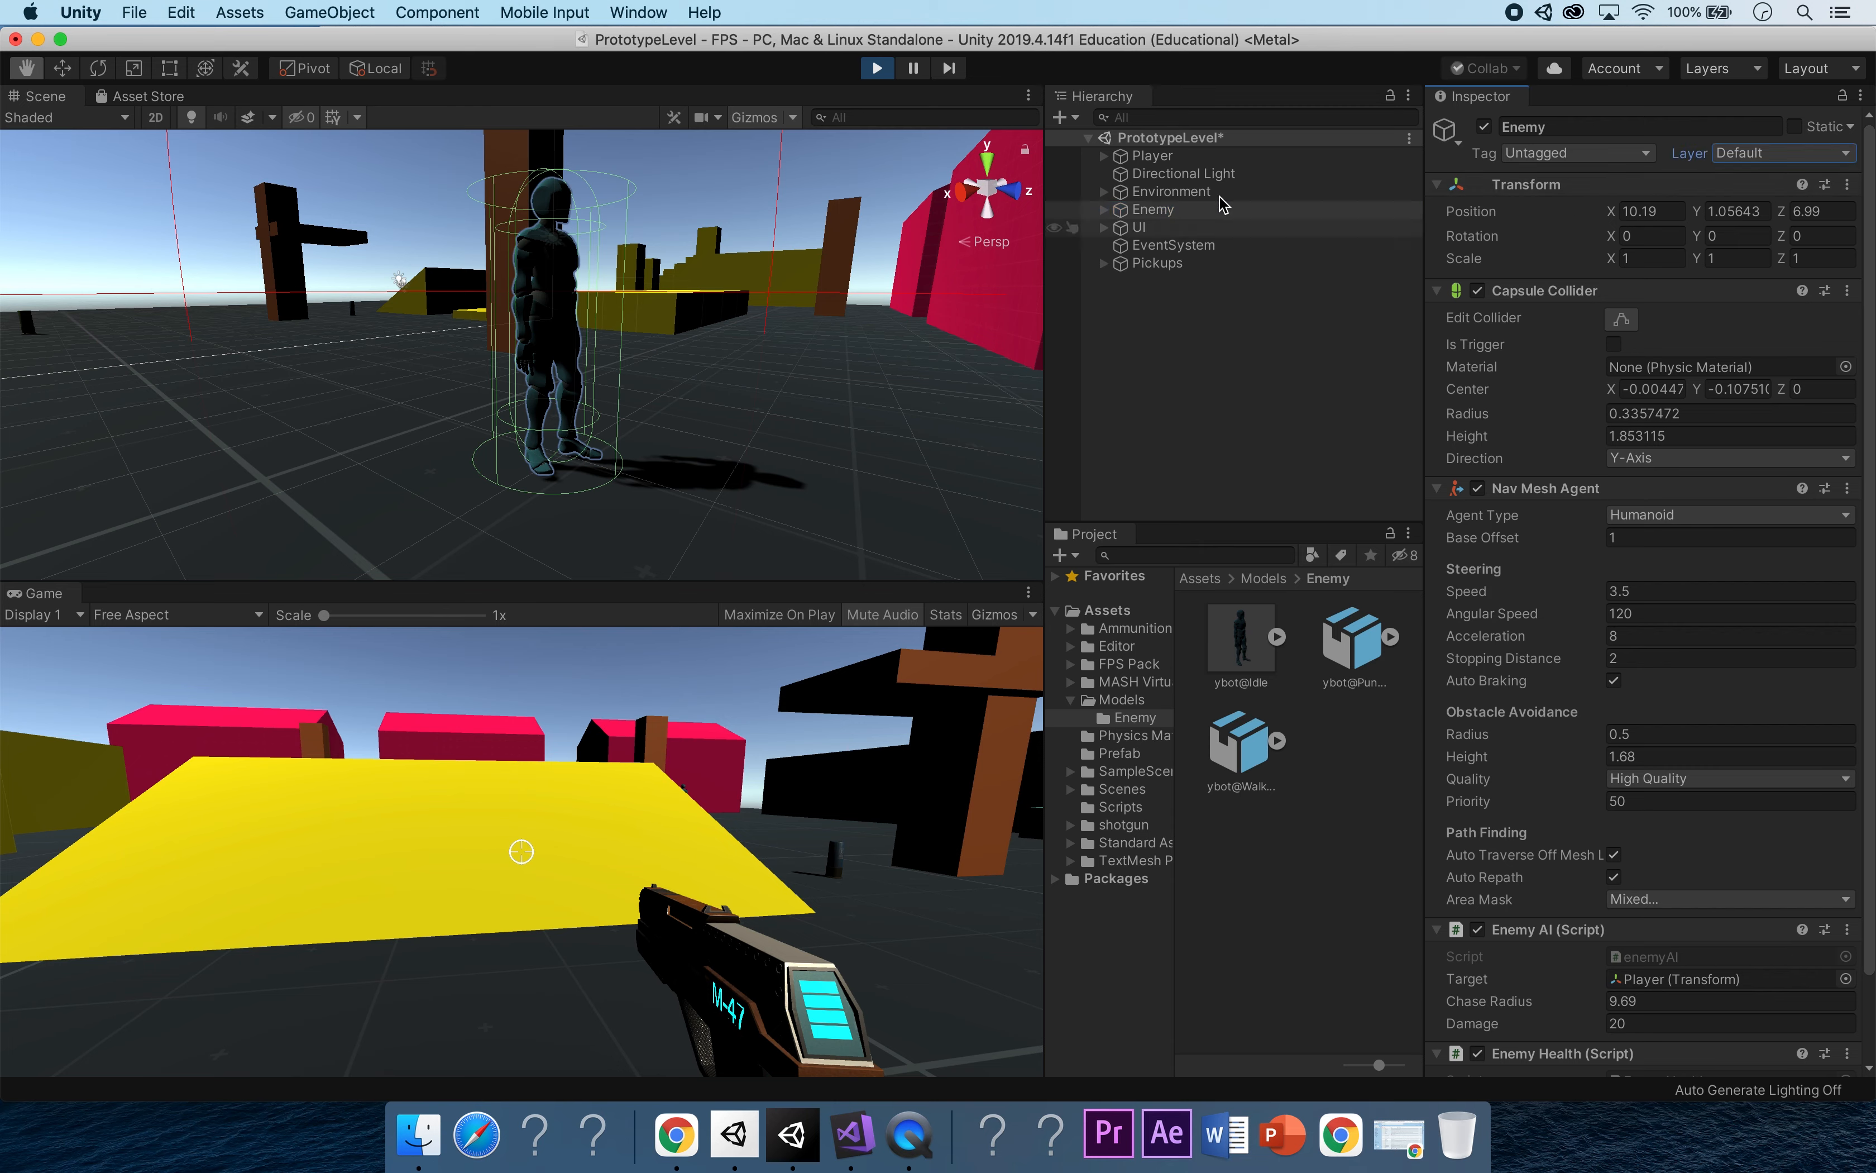
pyautogui.click(1182, 211)
pyautogui.scroll(-3, 1570, 449)
pyautogui.scroll(3, 1570, 449)
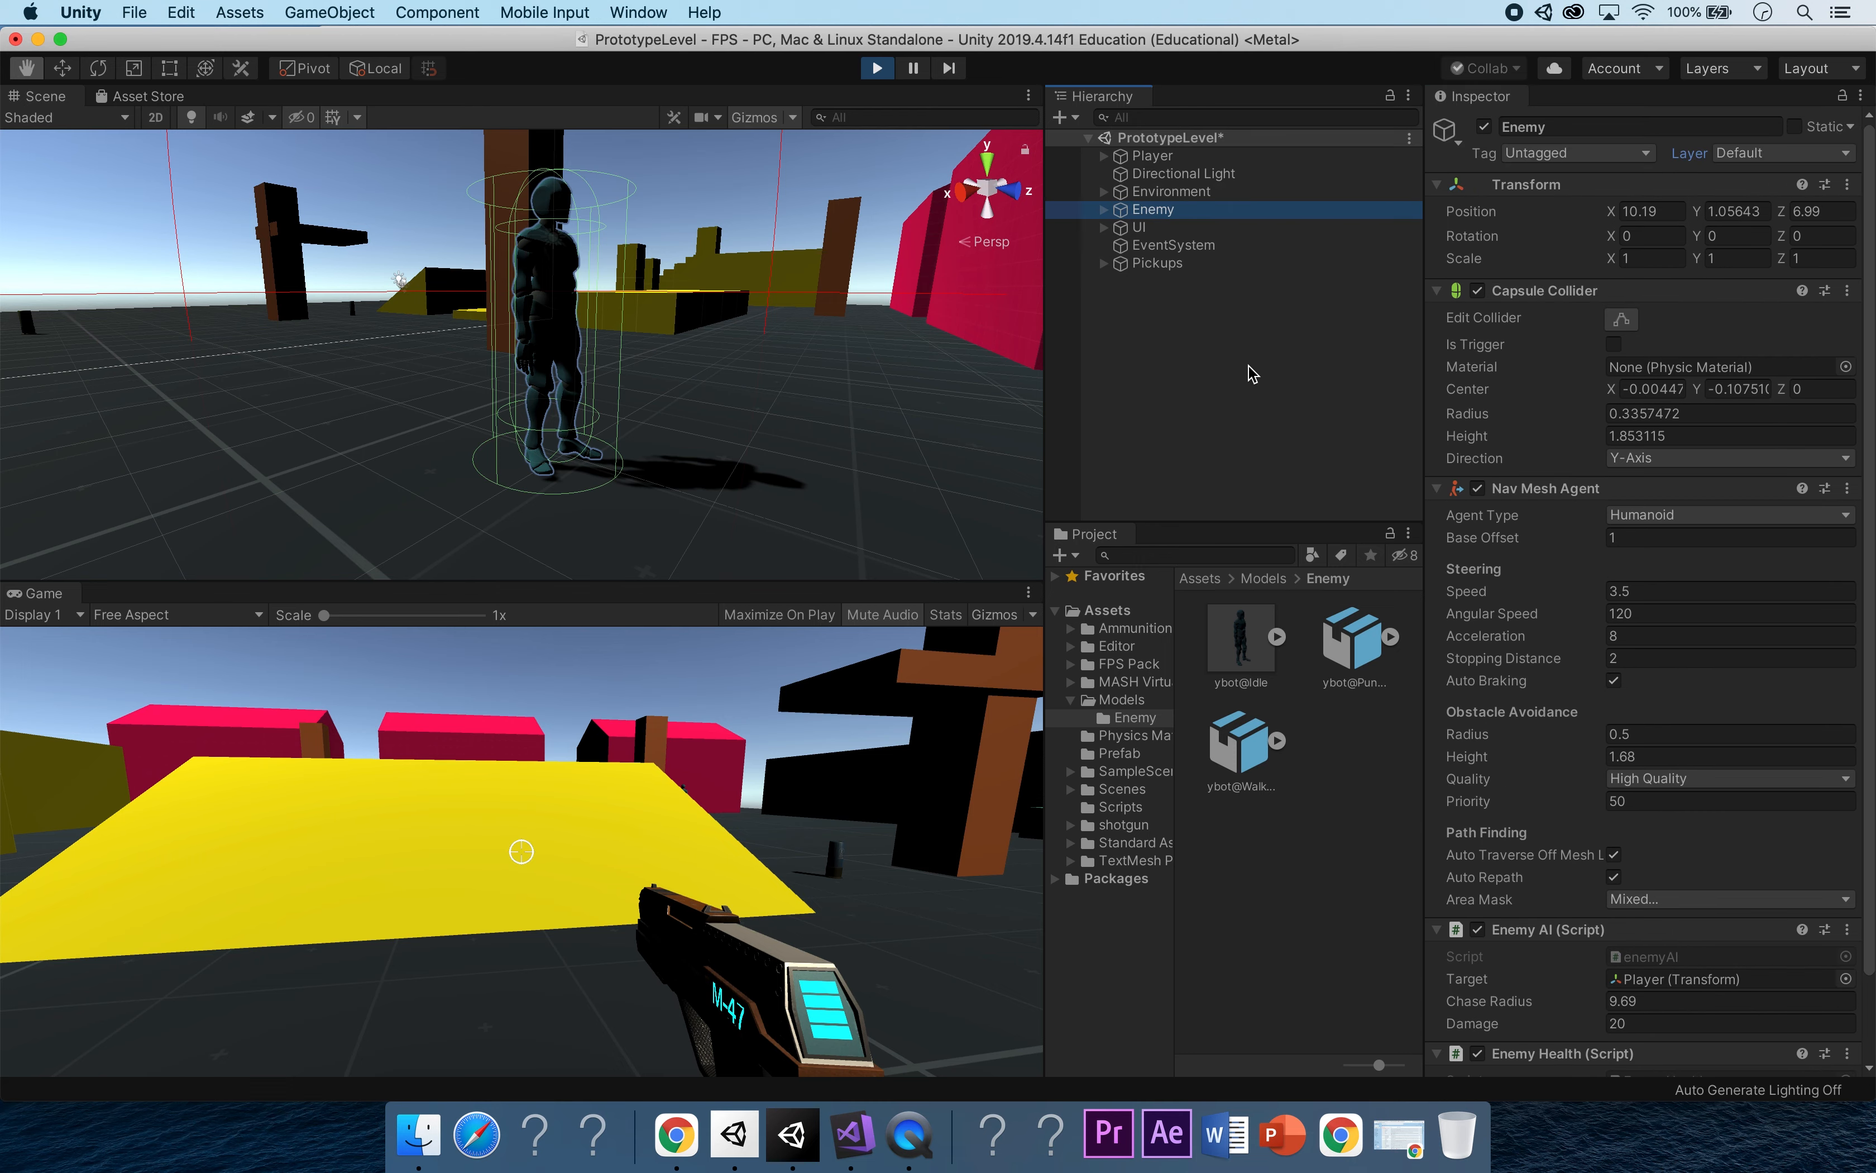
pyautogui.click(1202, 214)
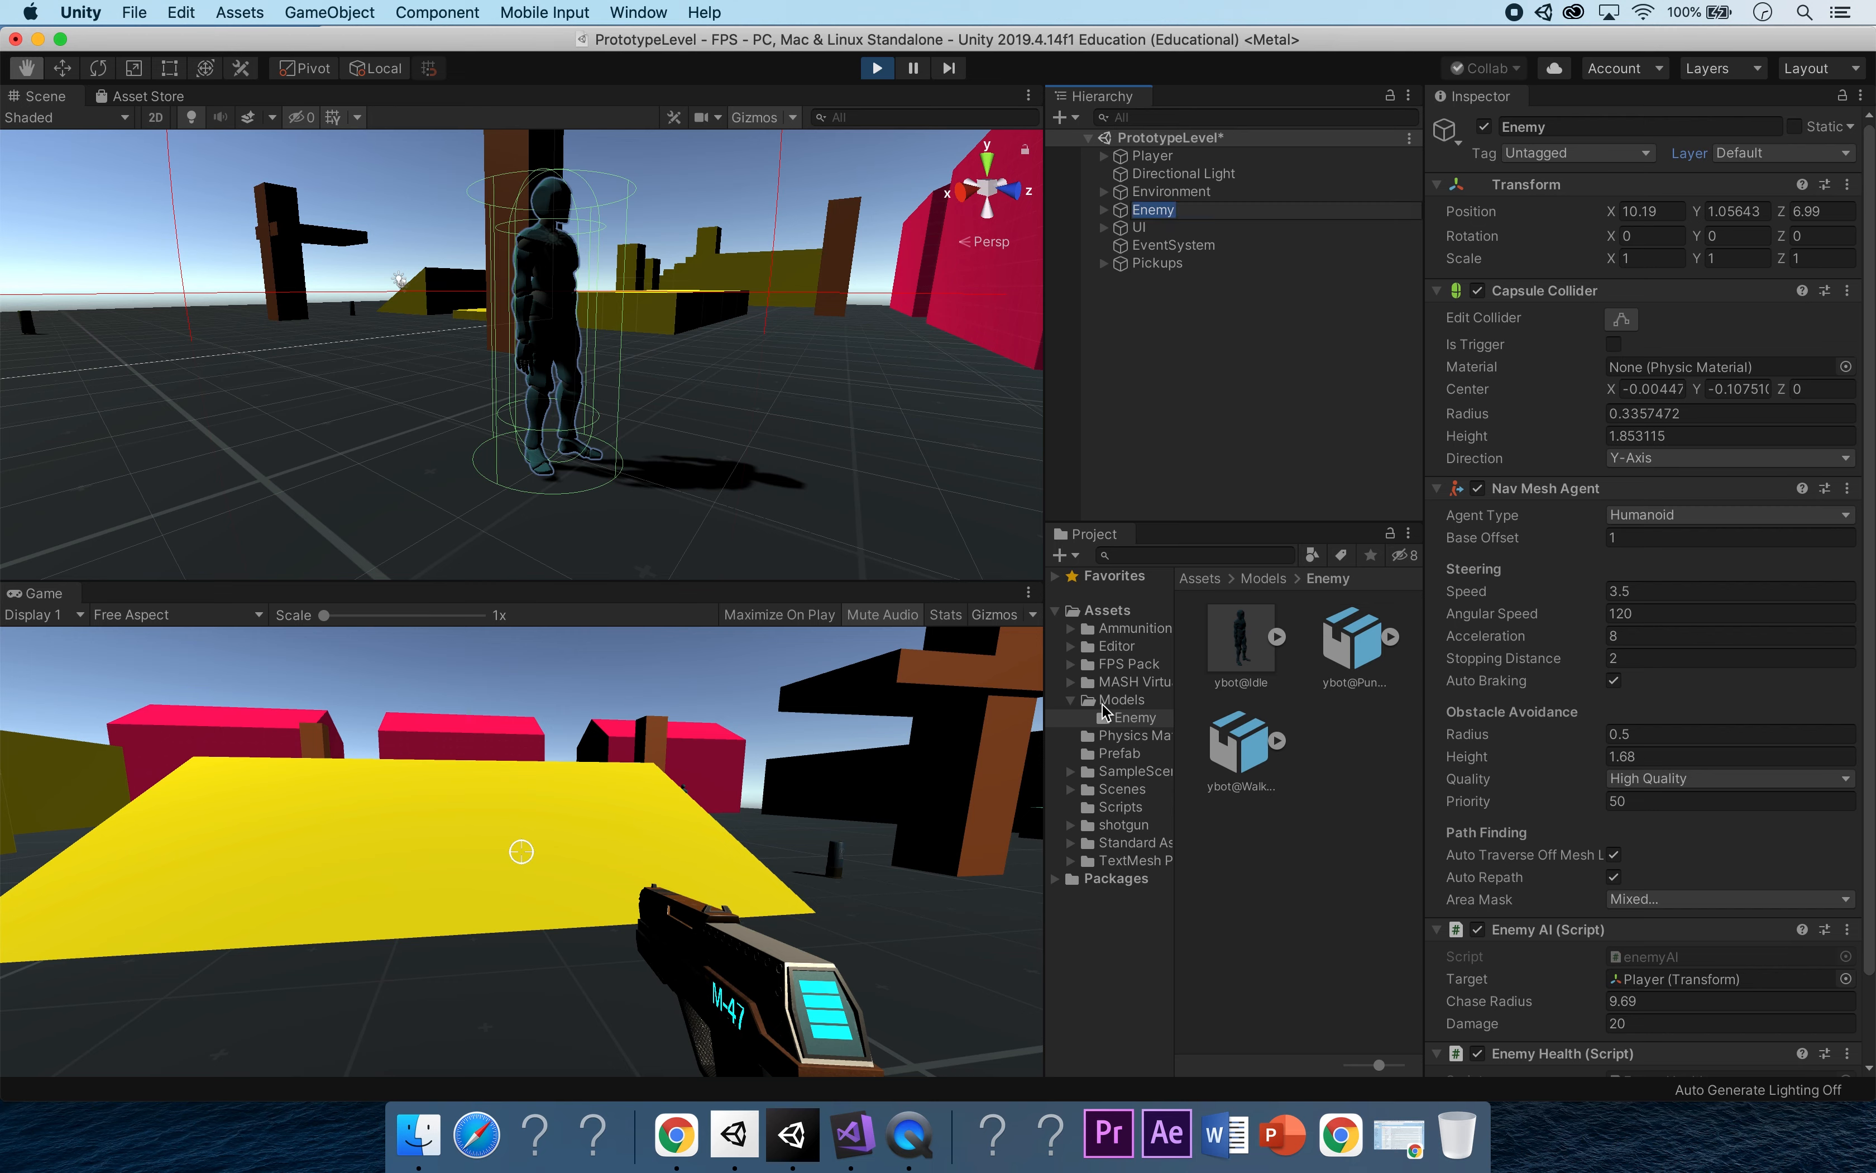
# Check the Enemy prefab asset's Nav Mesh Agent settings in the Prefab folder.
pyautogui.click(1126, 752)
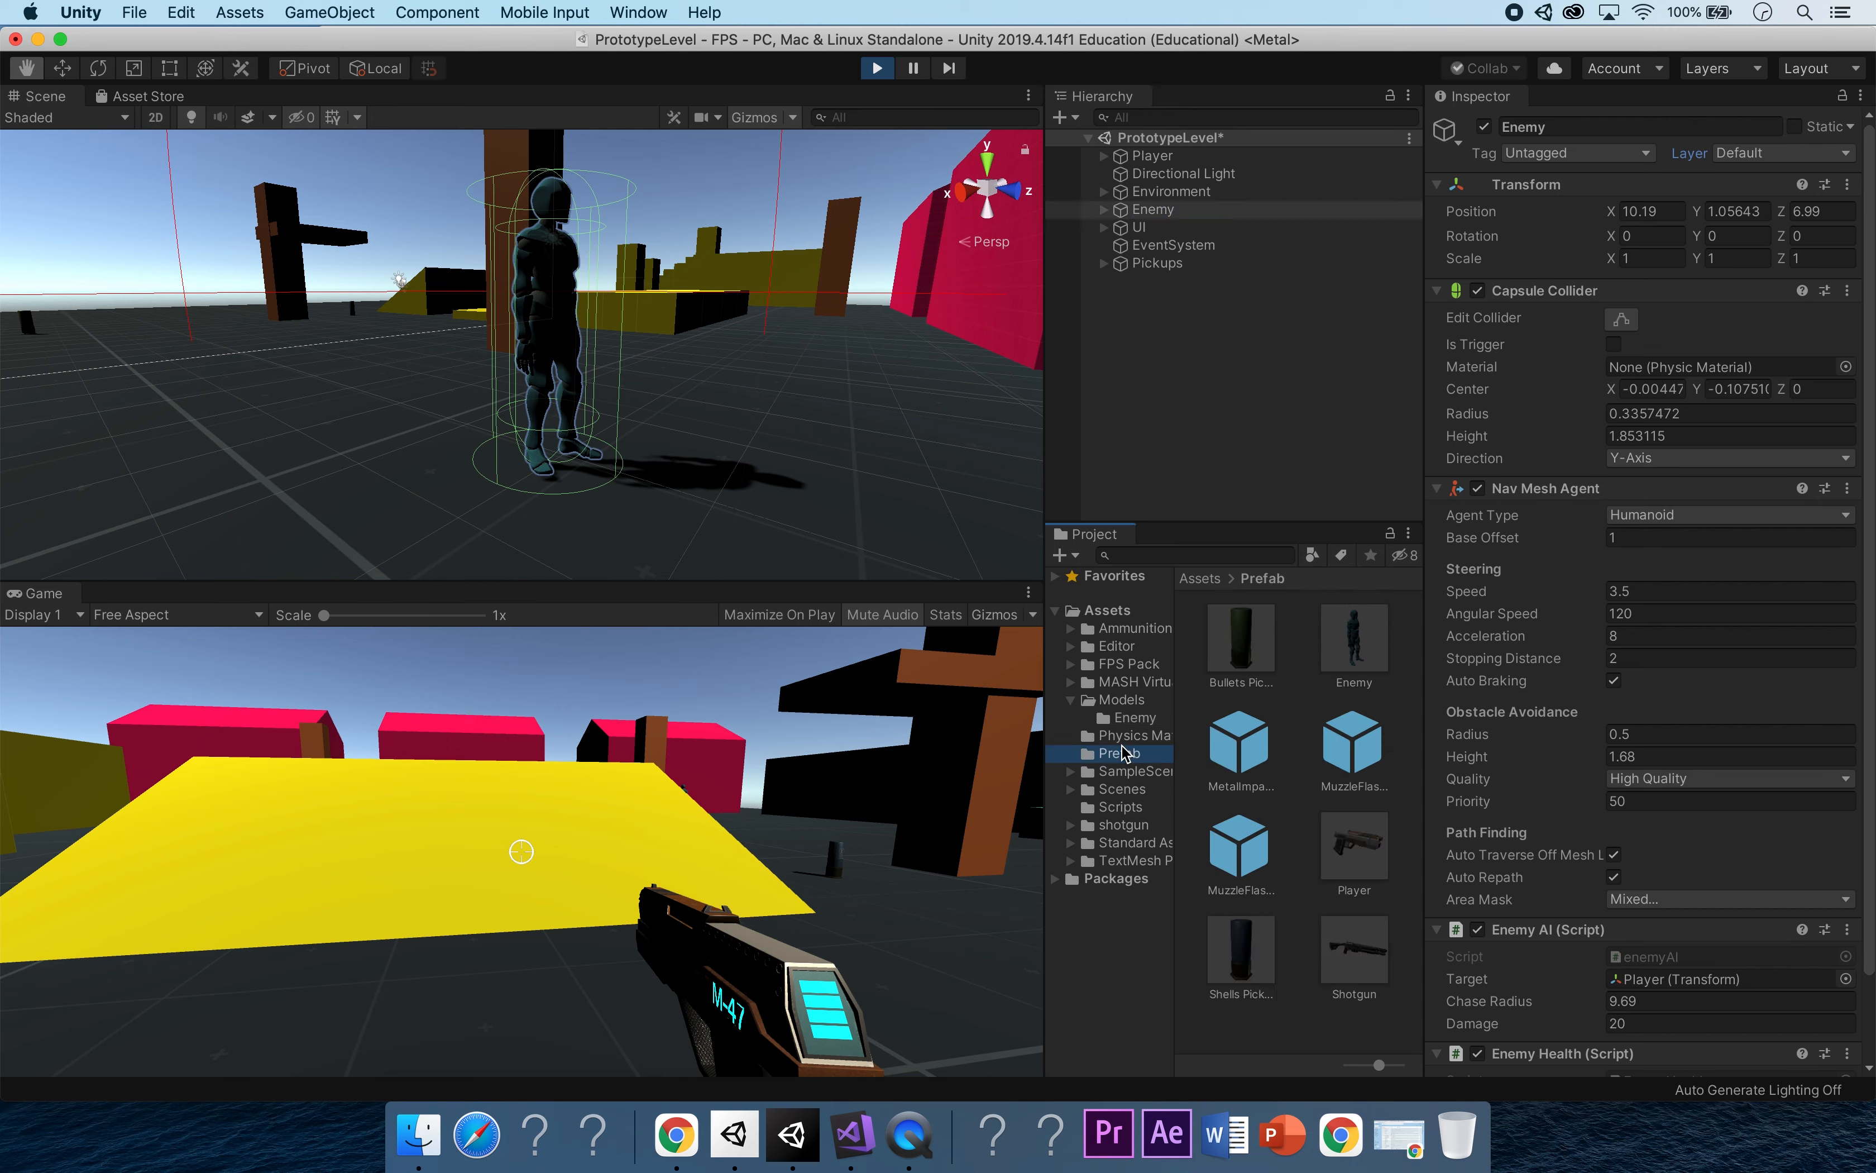
pyautogui.click(1354, 642)
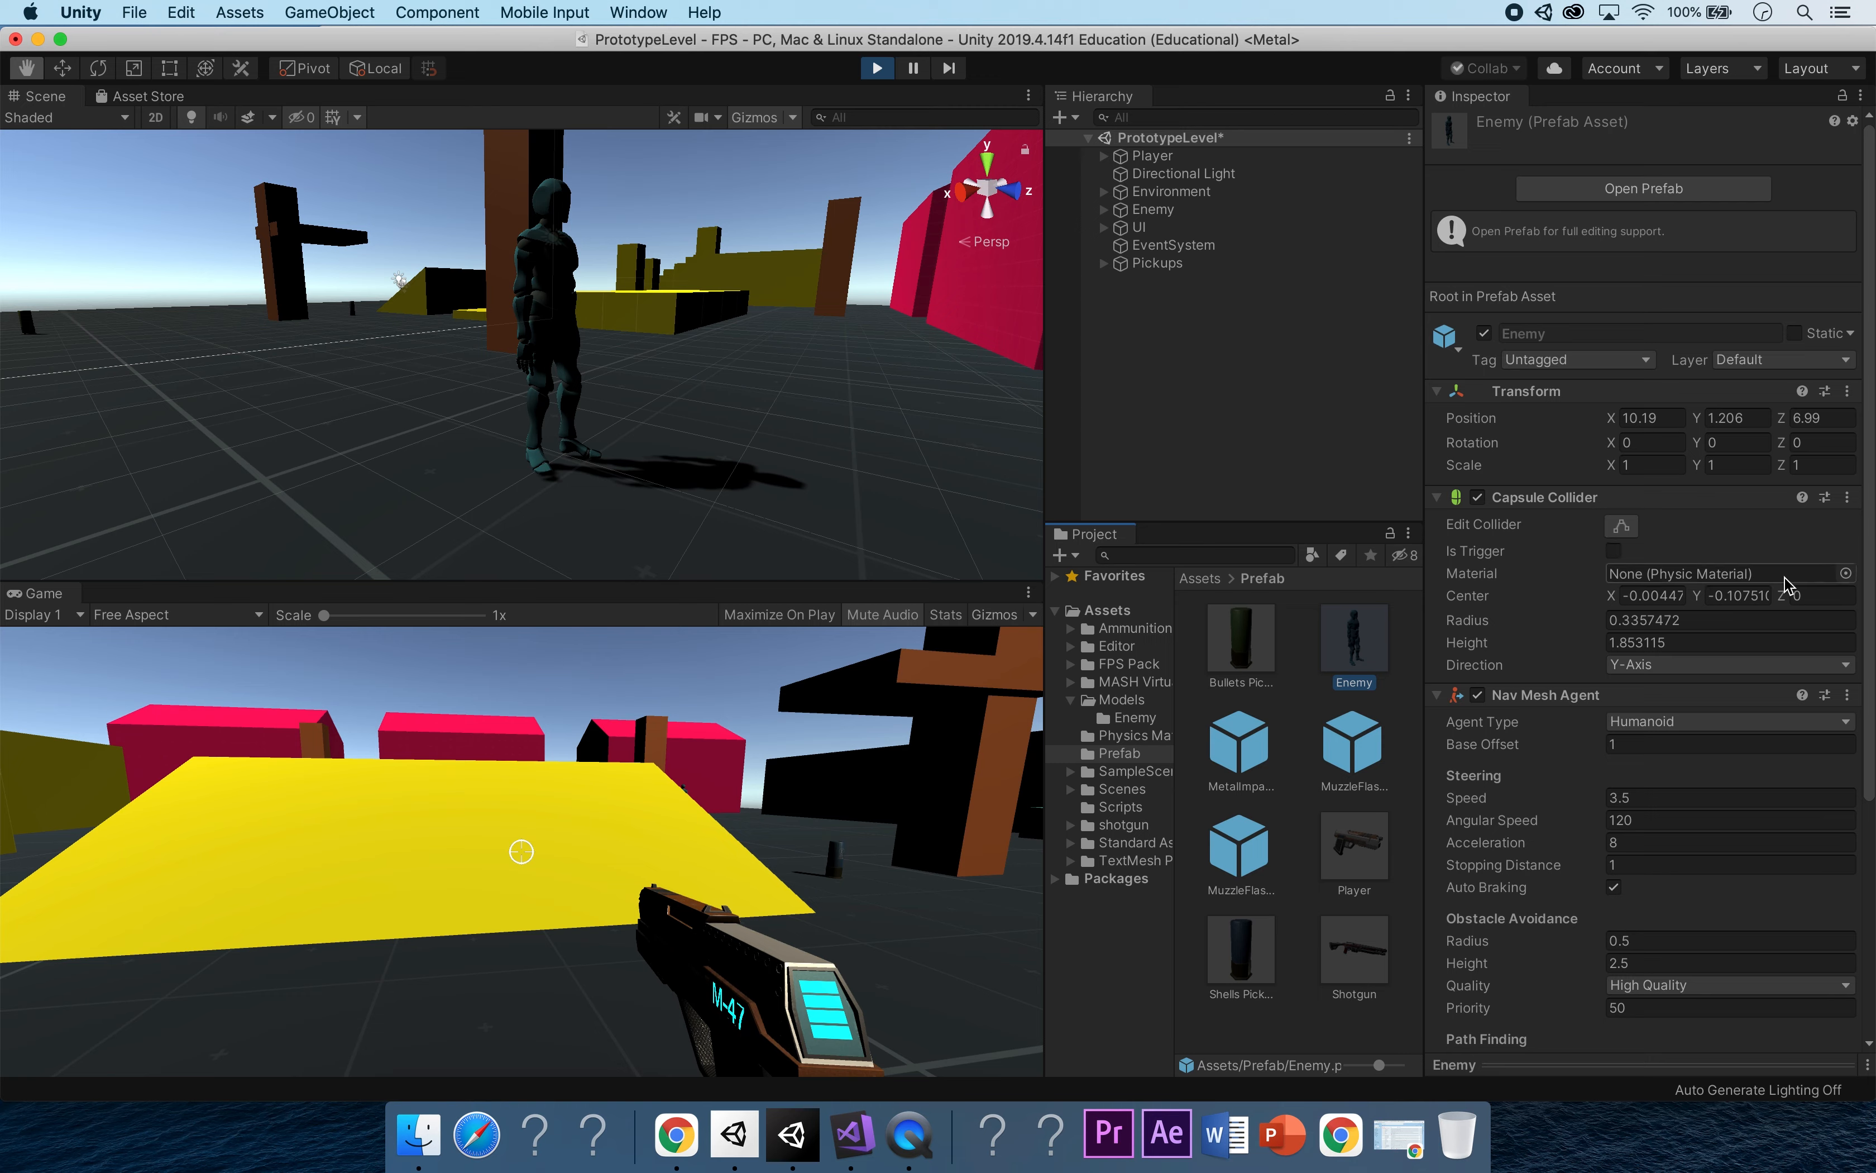
pyautogui.scroll(-5, 1722, 573)
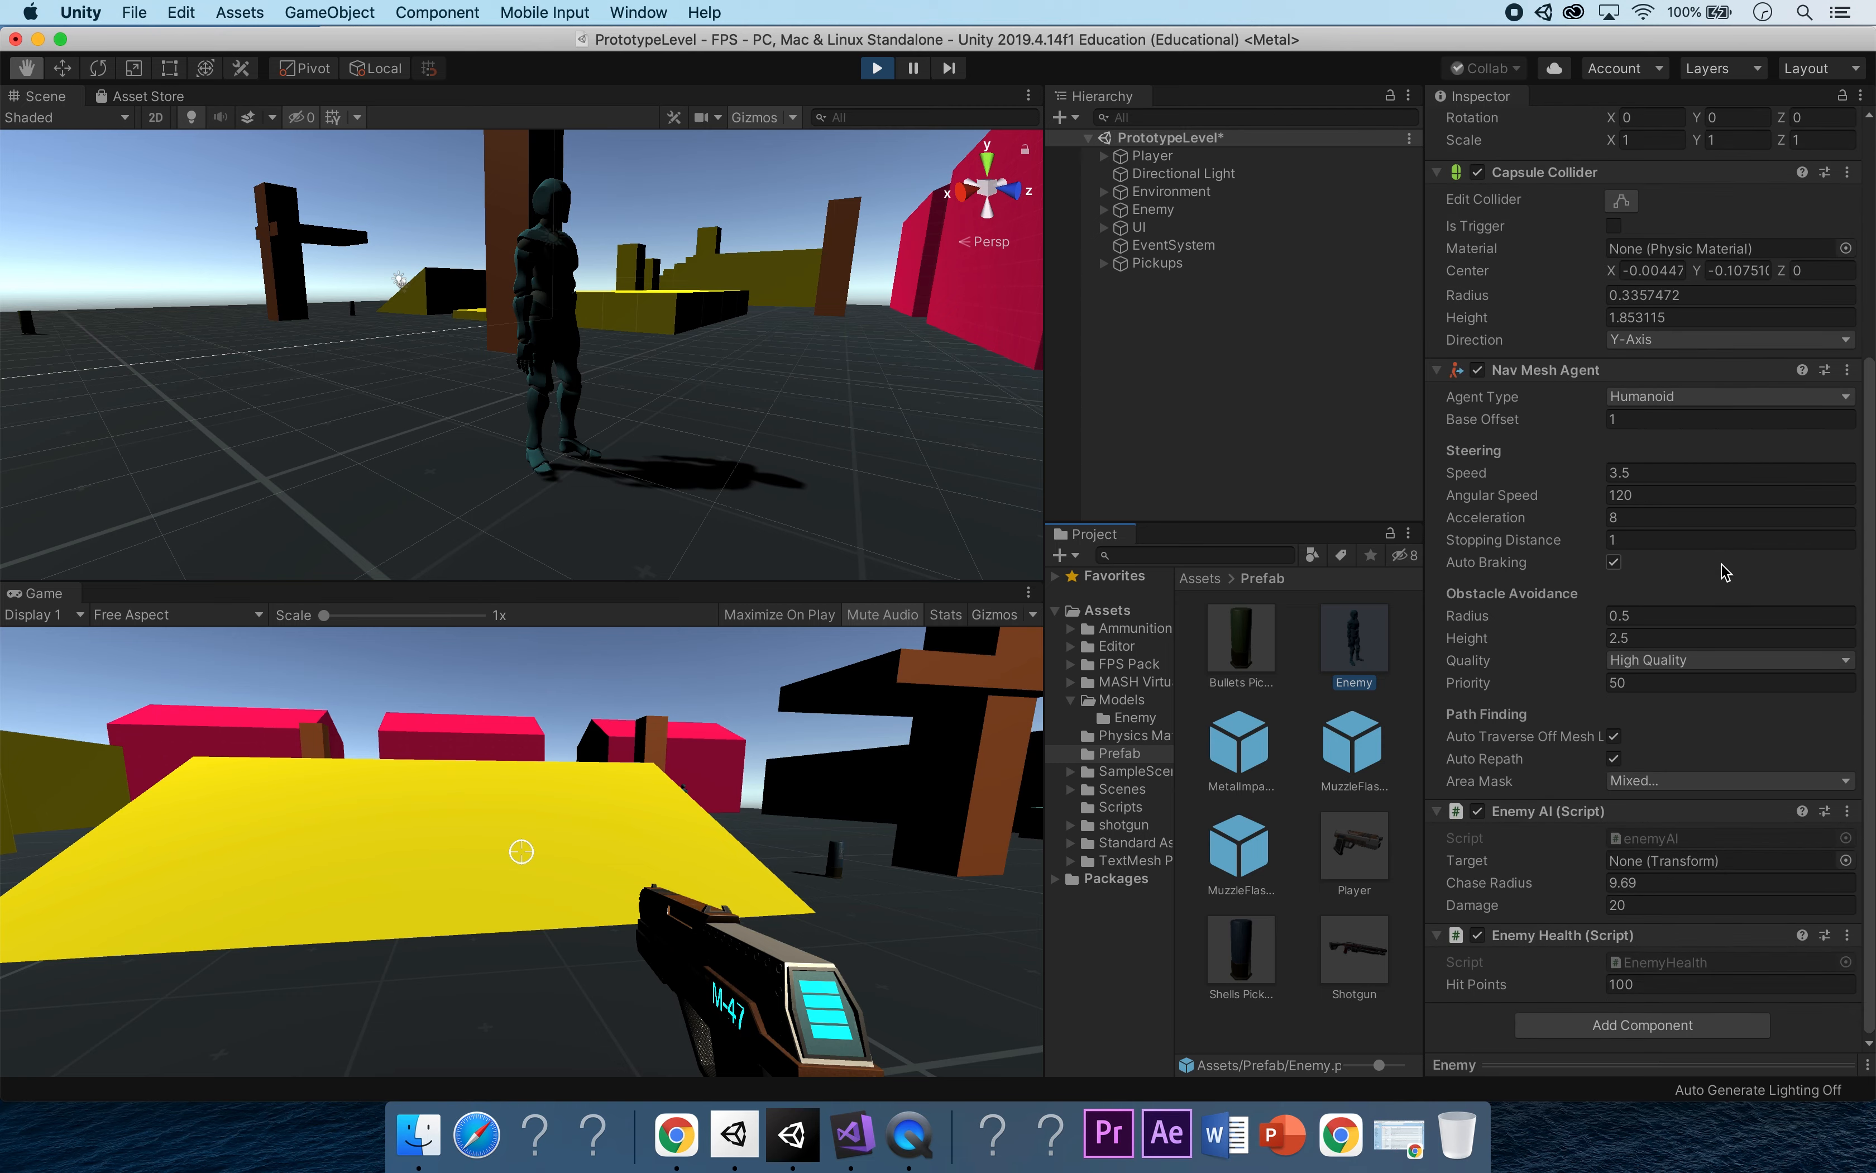
pyautogui.scroll(5, 1723, 572)
# Stop play mode and apply all of the scene Enemy's overrides to the Enemy prefab.
pyautogui.click(1209, 353)
pyautogui.click(878, 68)
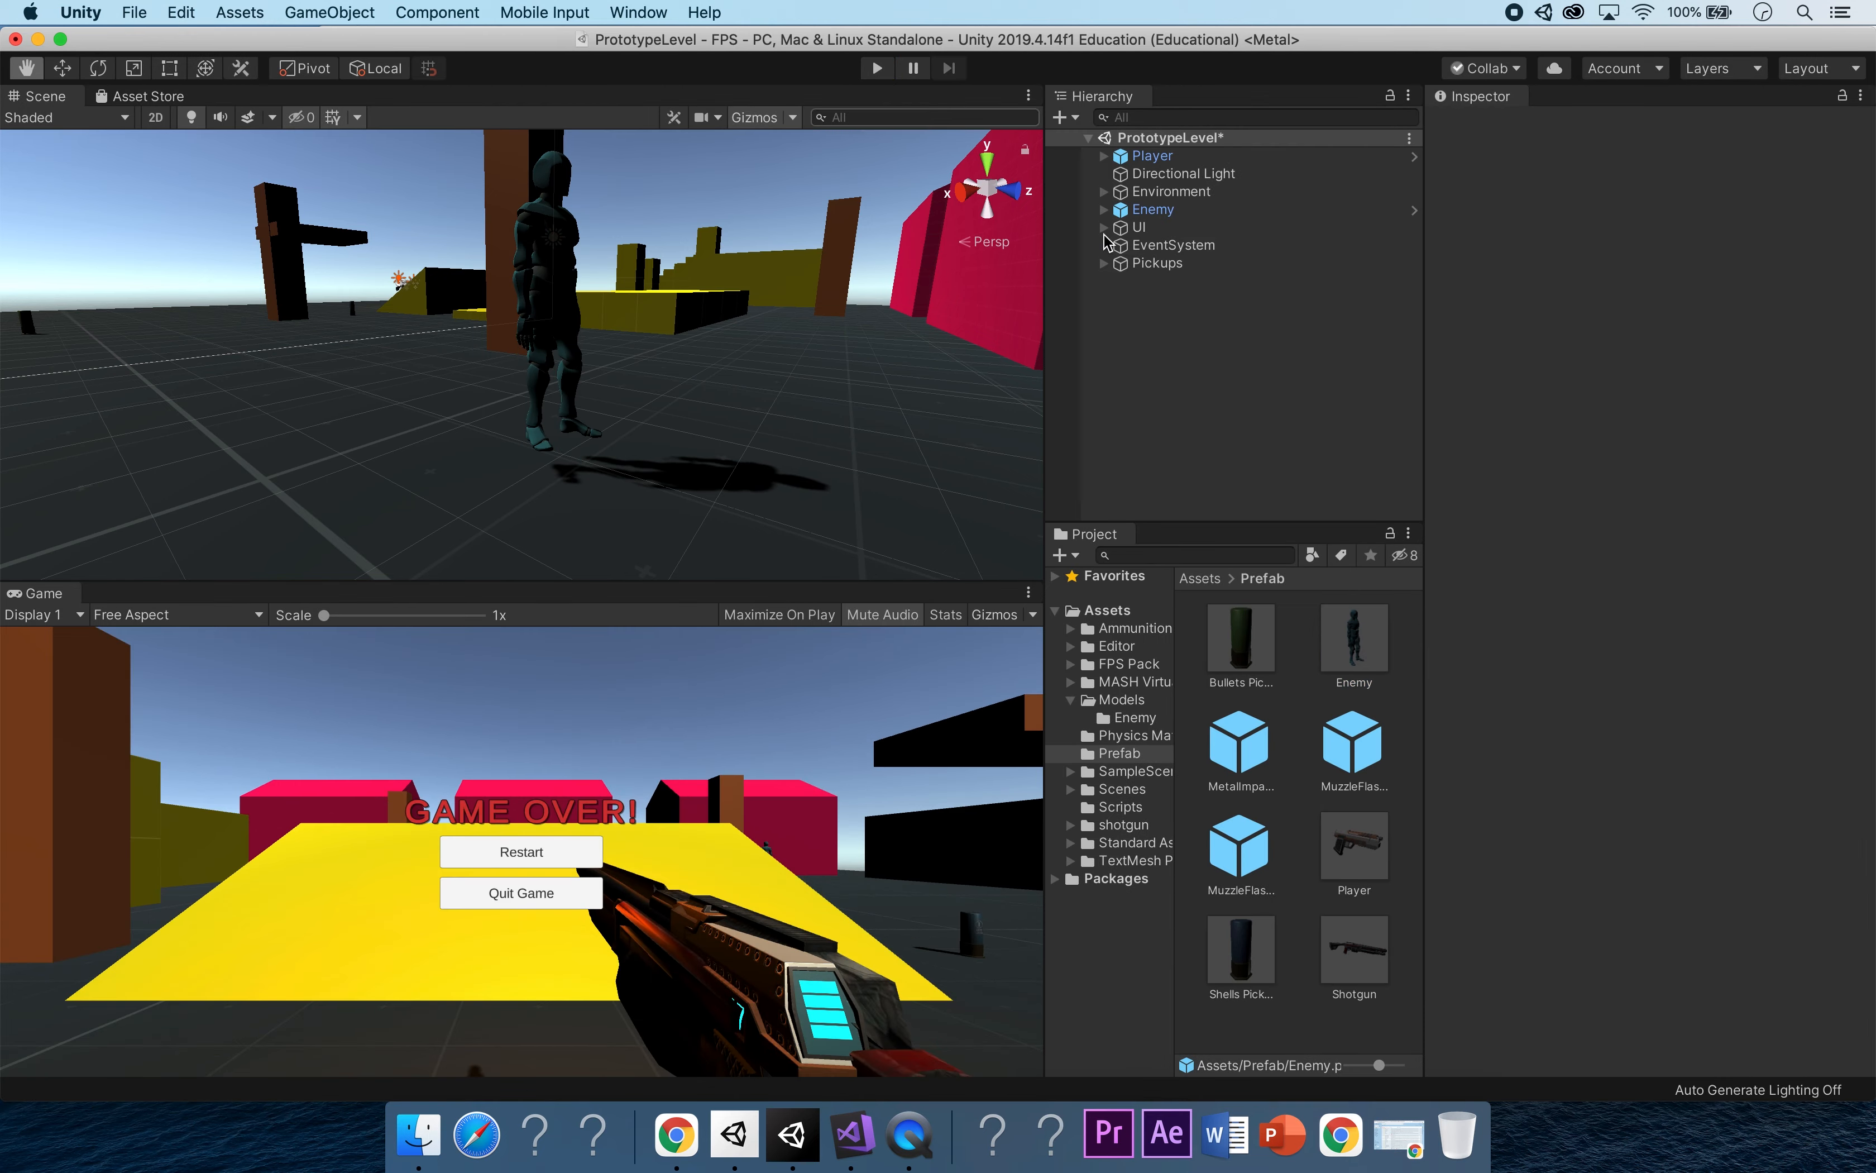
pyautogui.click(1205, 211)
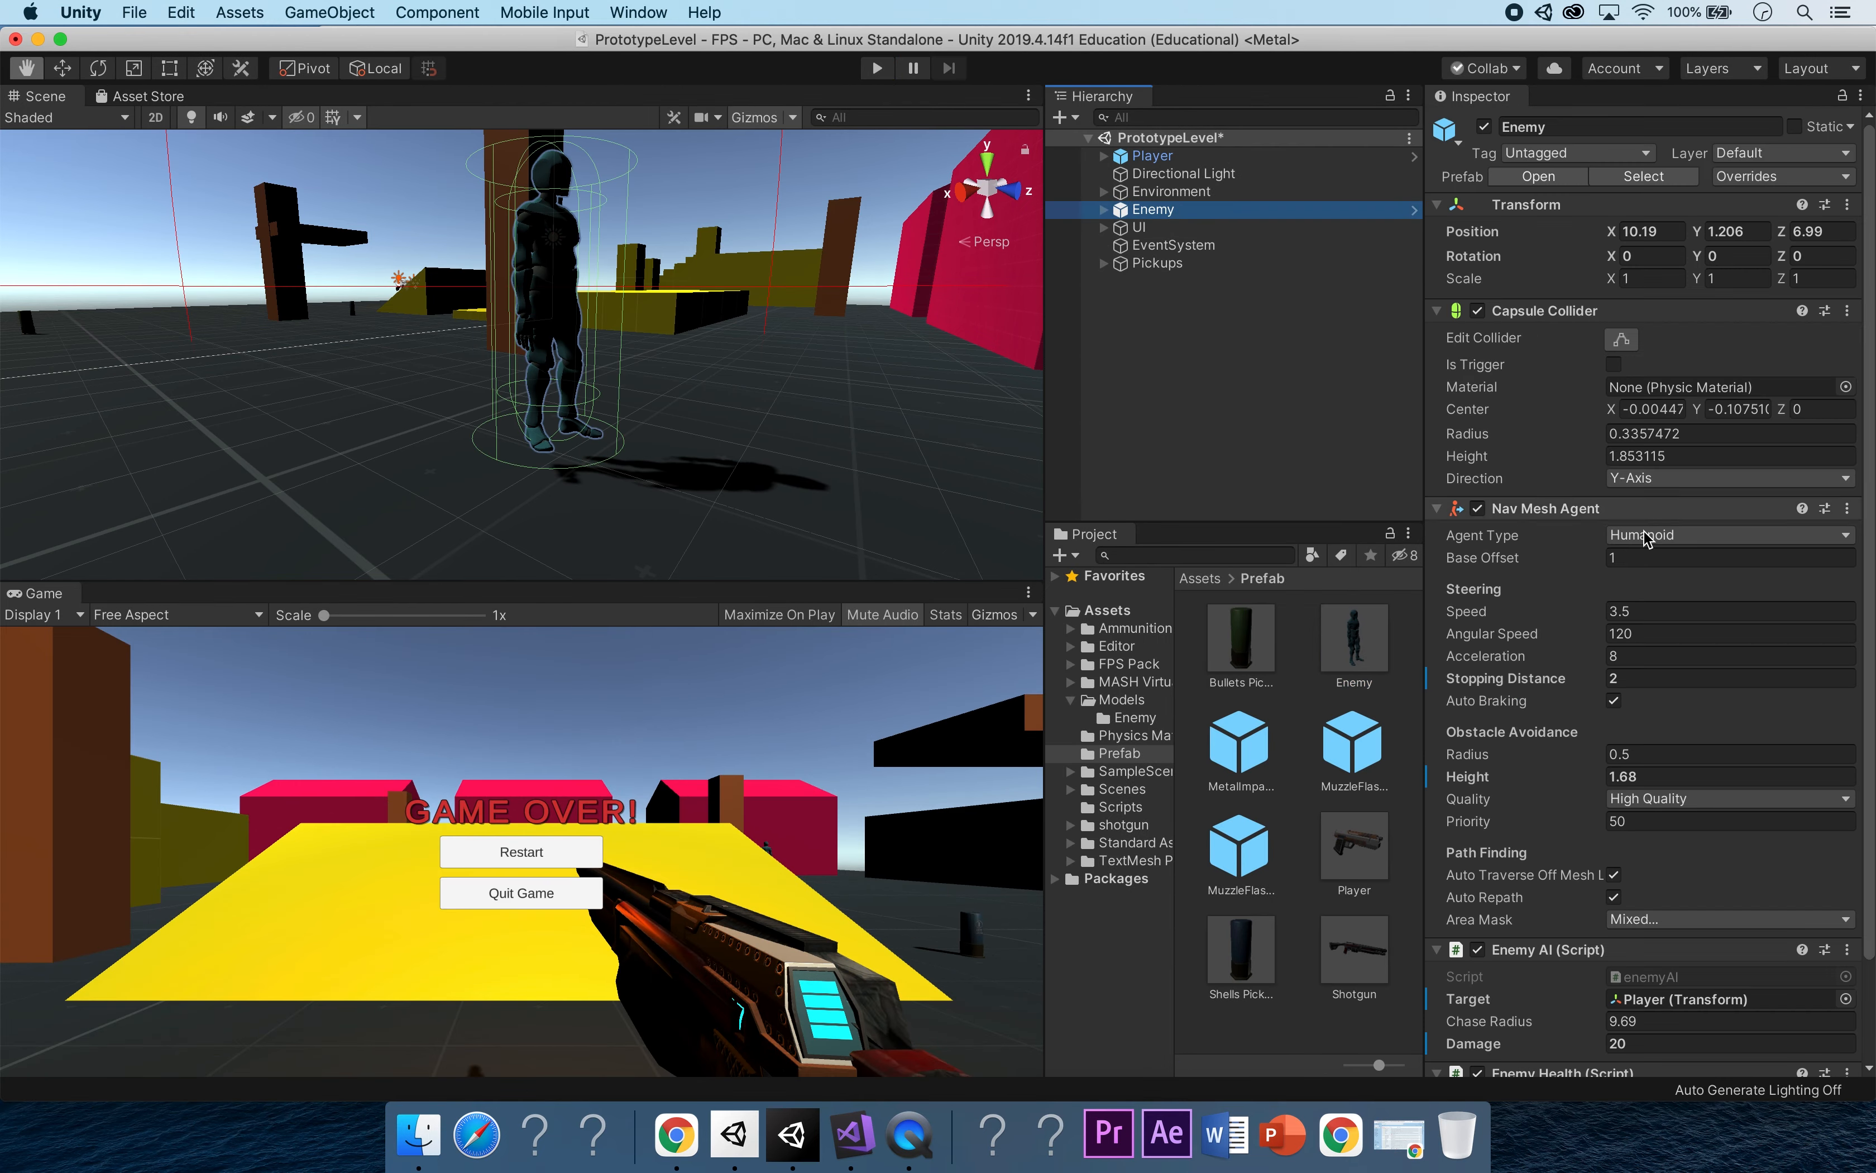
pyautogui.click(1807, 177)
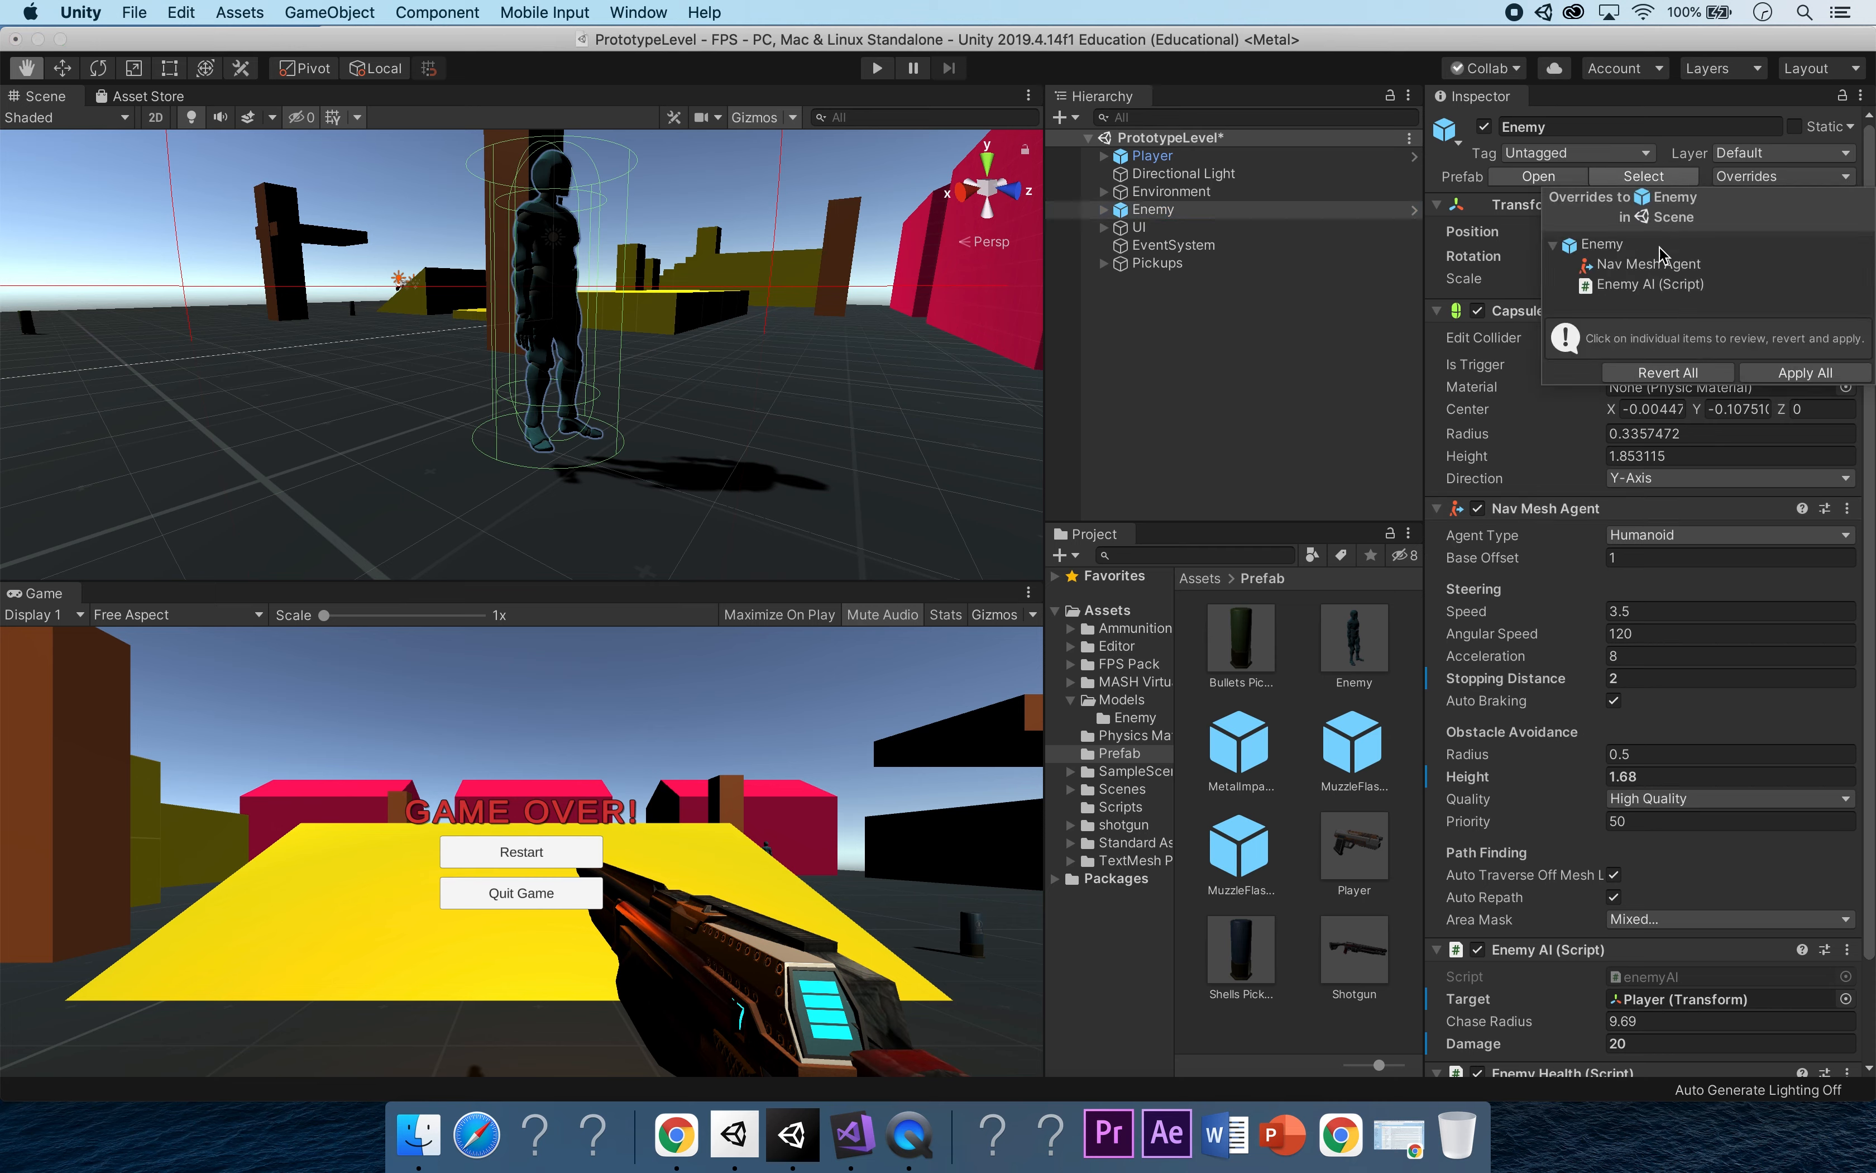
pyautogui.click(1765, 375)
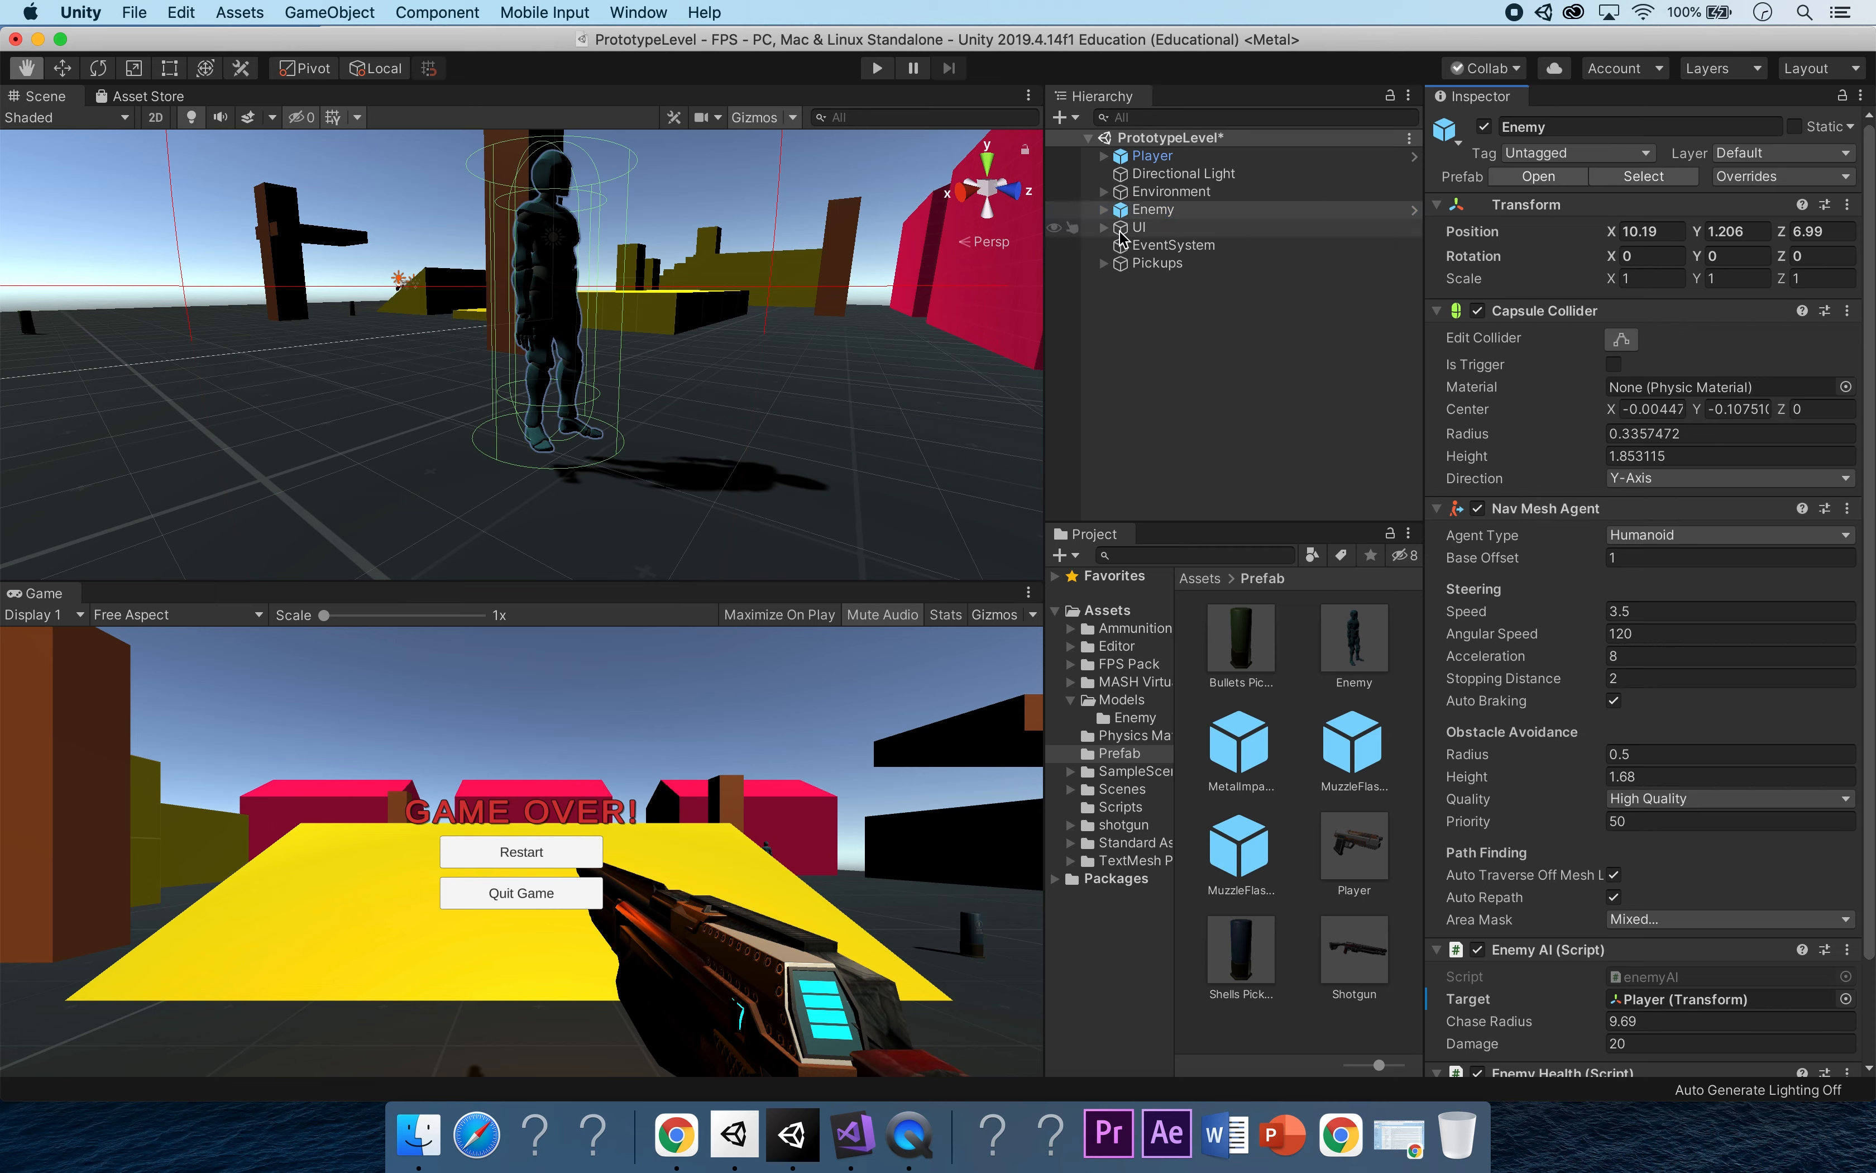
pyautogui.keyDown('alt'); pyautogui.moveTo(729, 343); pyautogui.dragTo(892, 140); pyautogui.keyUp('alt')
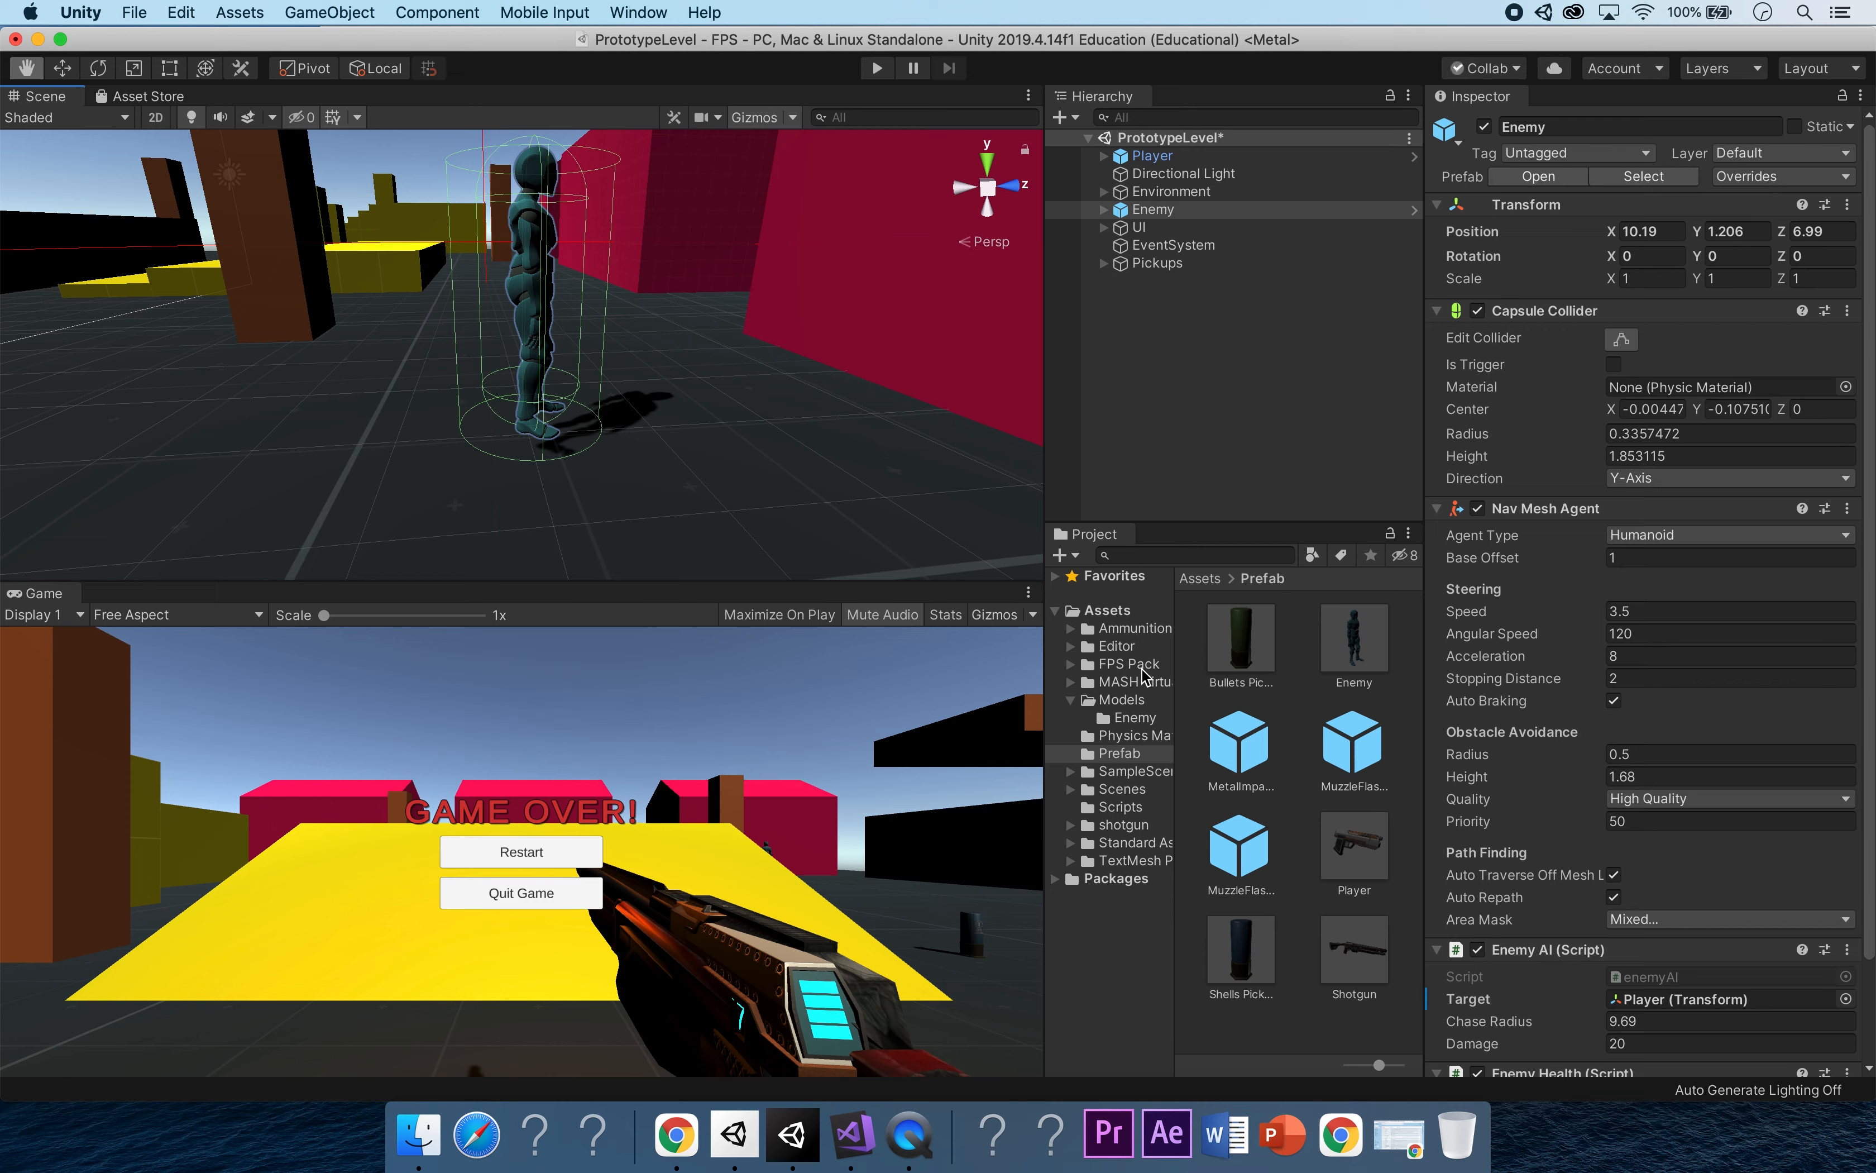
# Delete the Rare_(company)_logo image from the project's root Assets folder.
pyautogui.click(1071, 699)
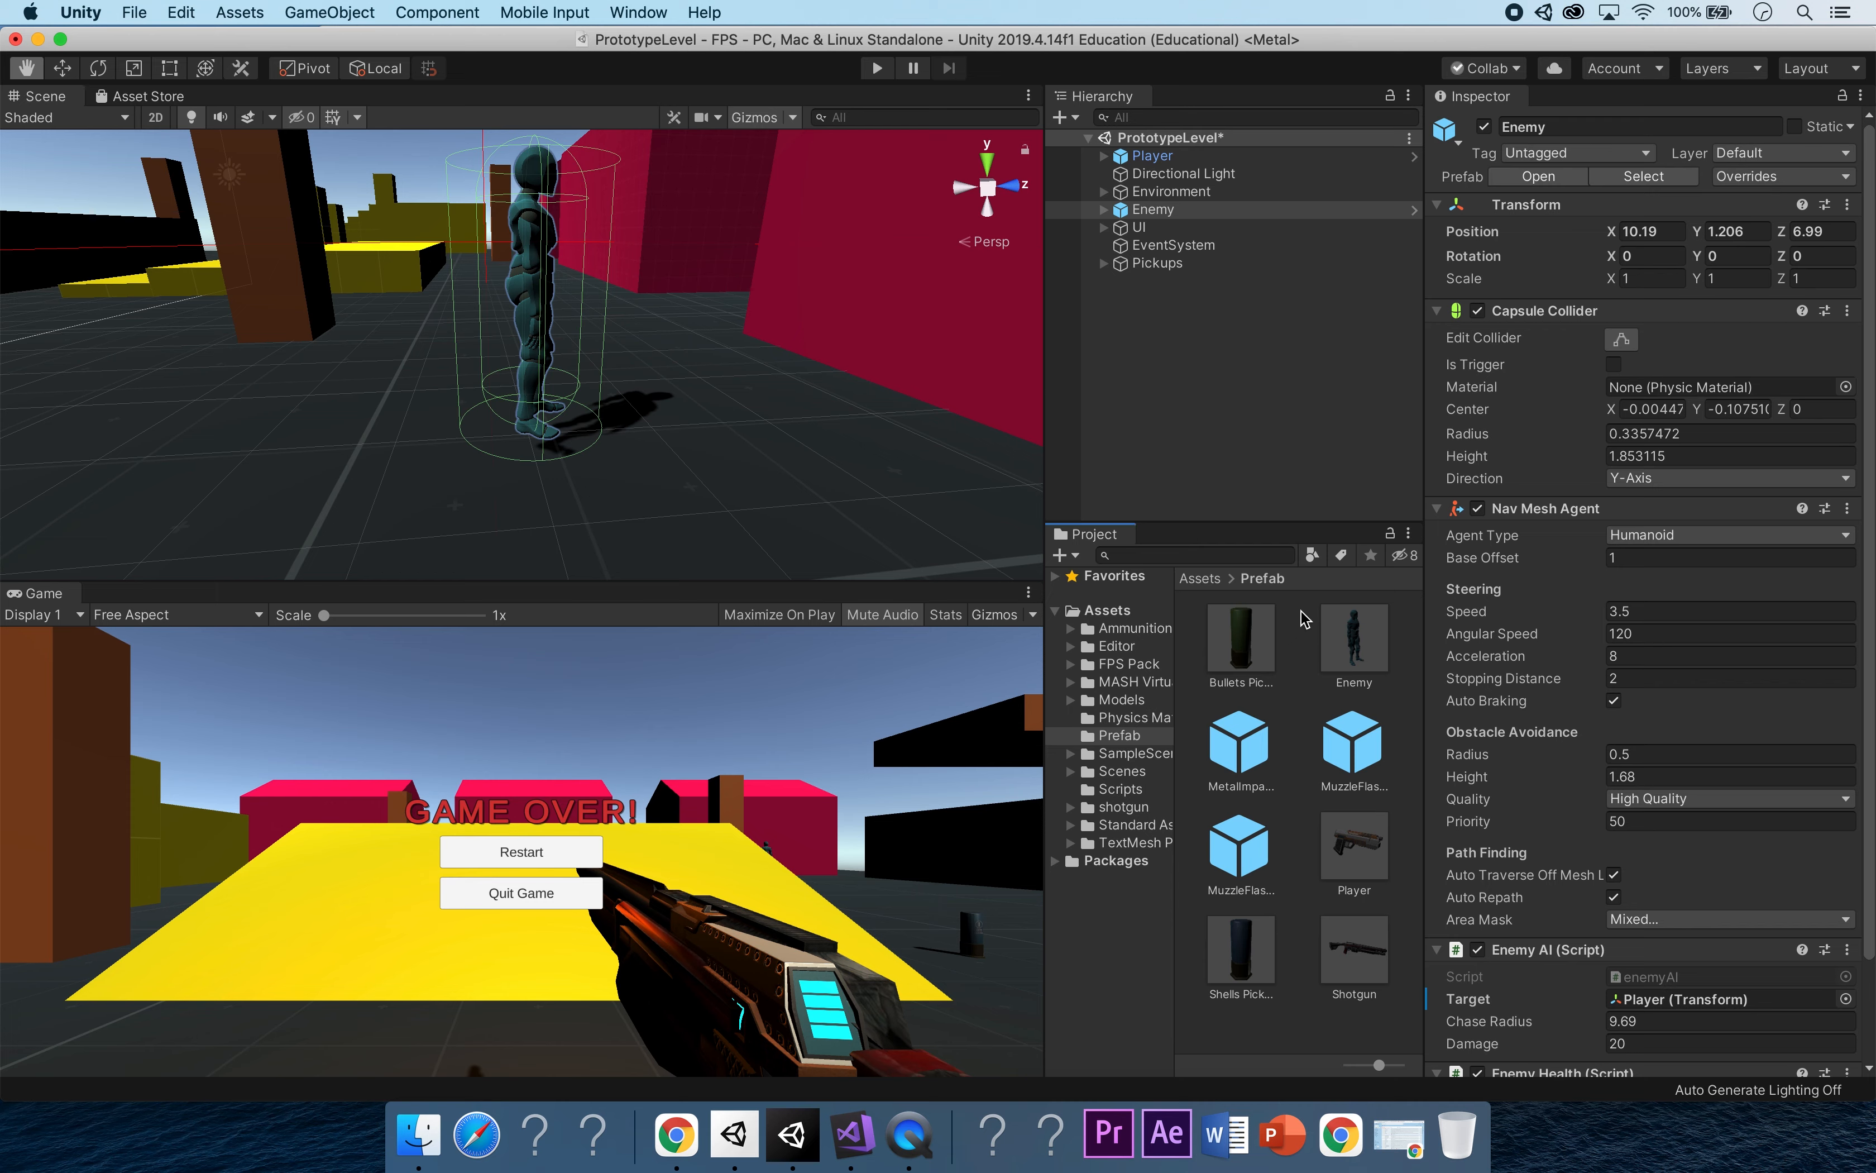
pyautogui.click(1107, 611)
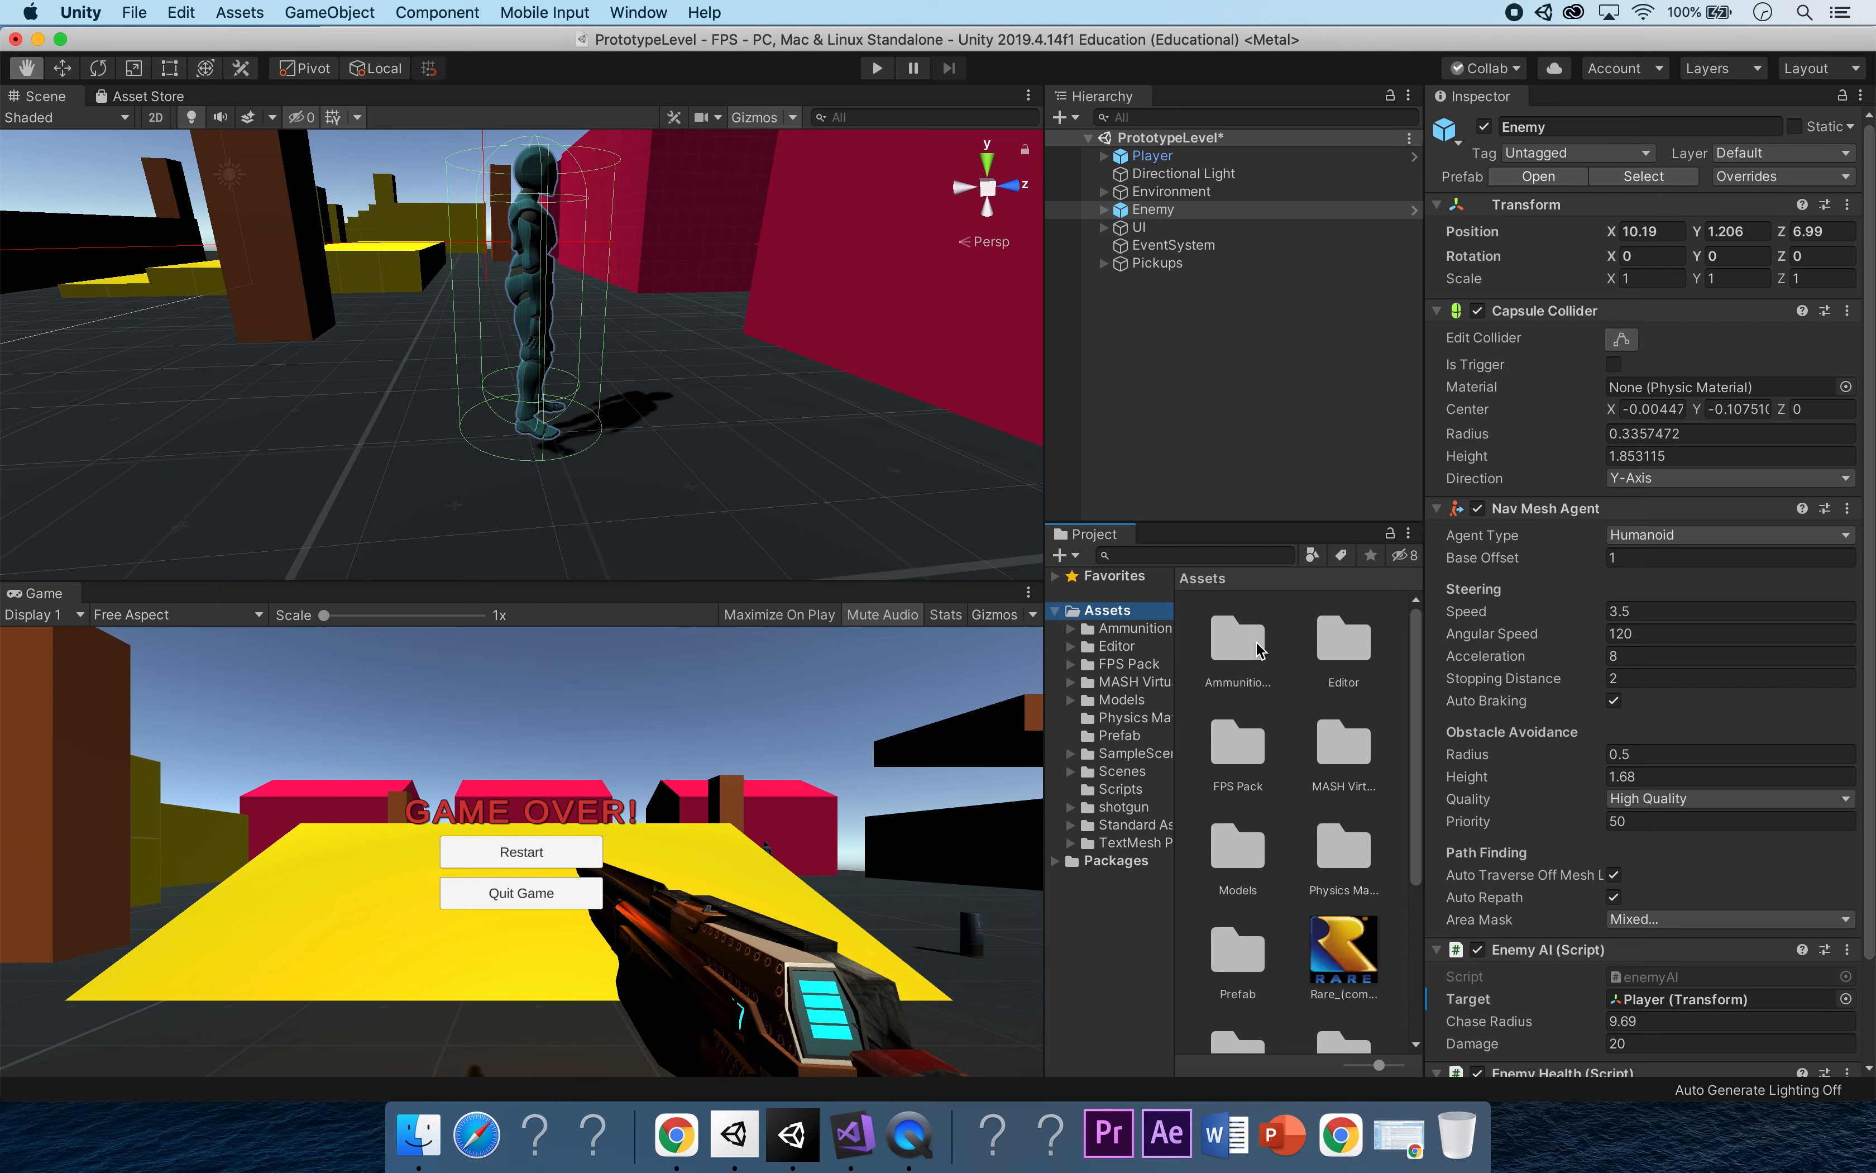
pyautogui.scroll(-5, 1373, 709)
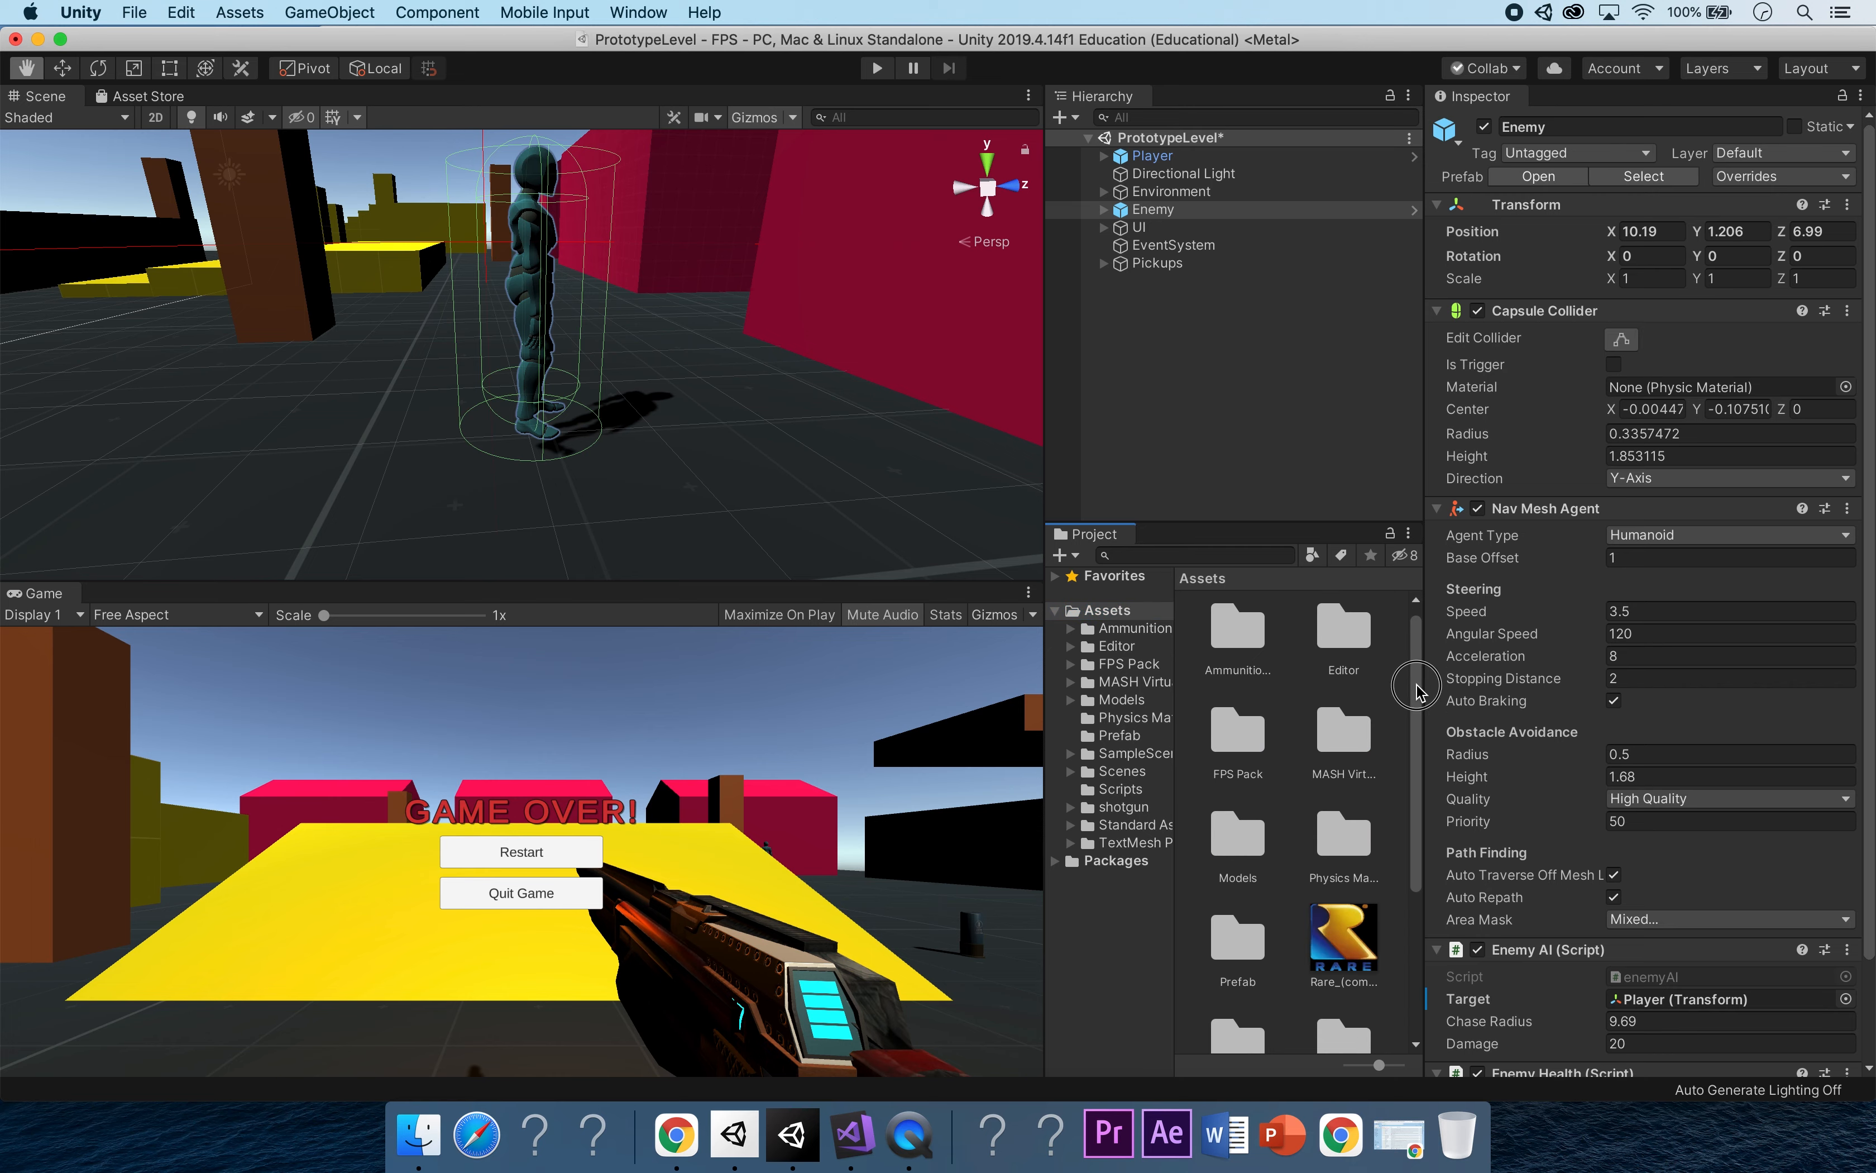
pyautogui.click(1353, 690)
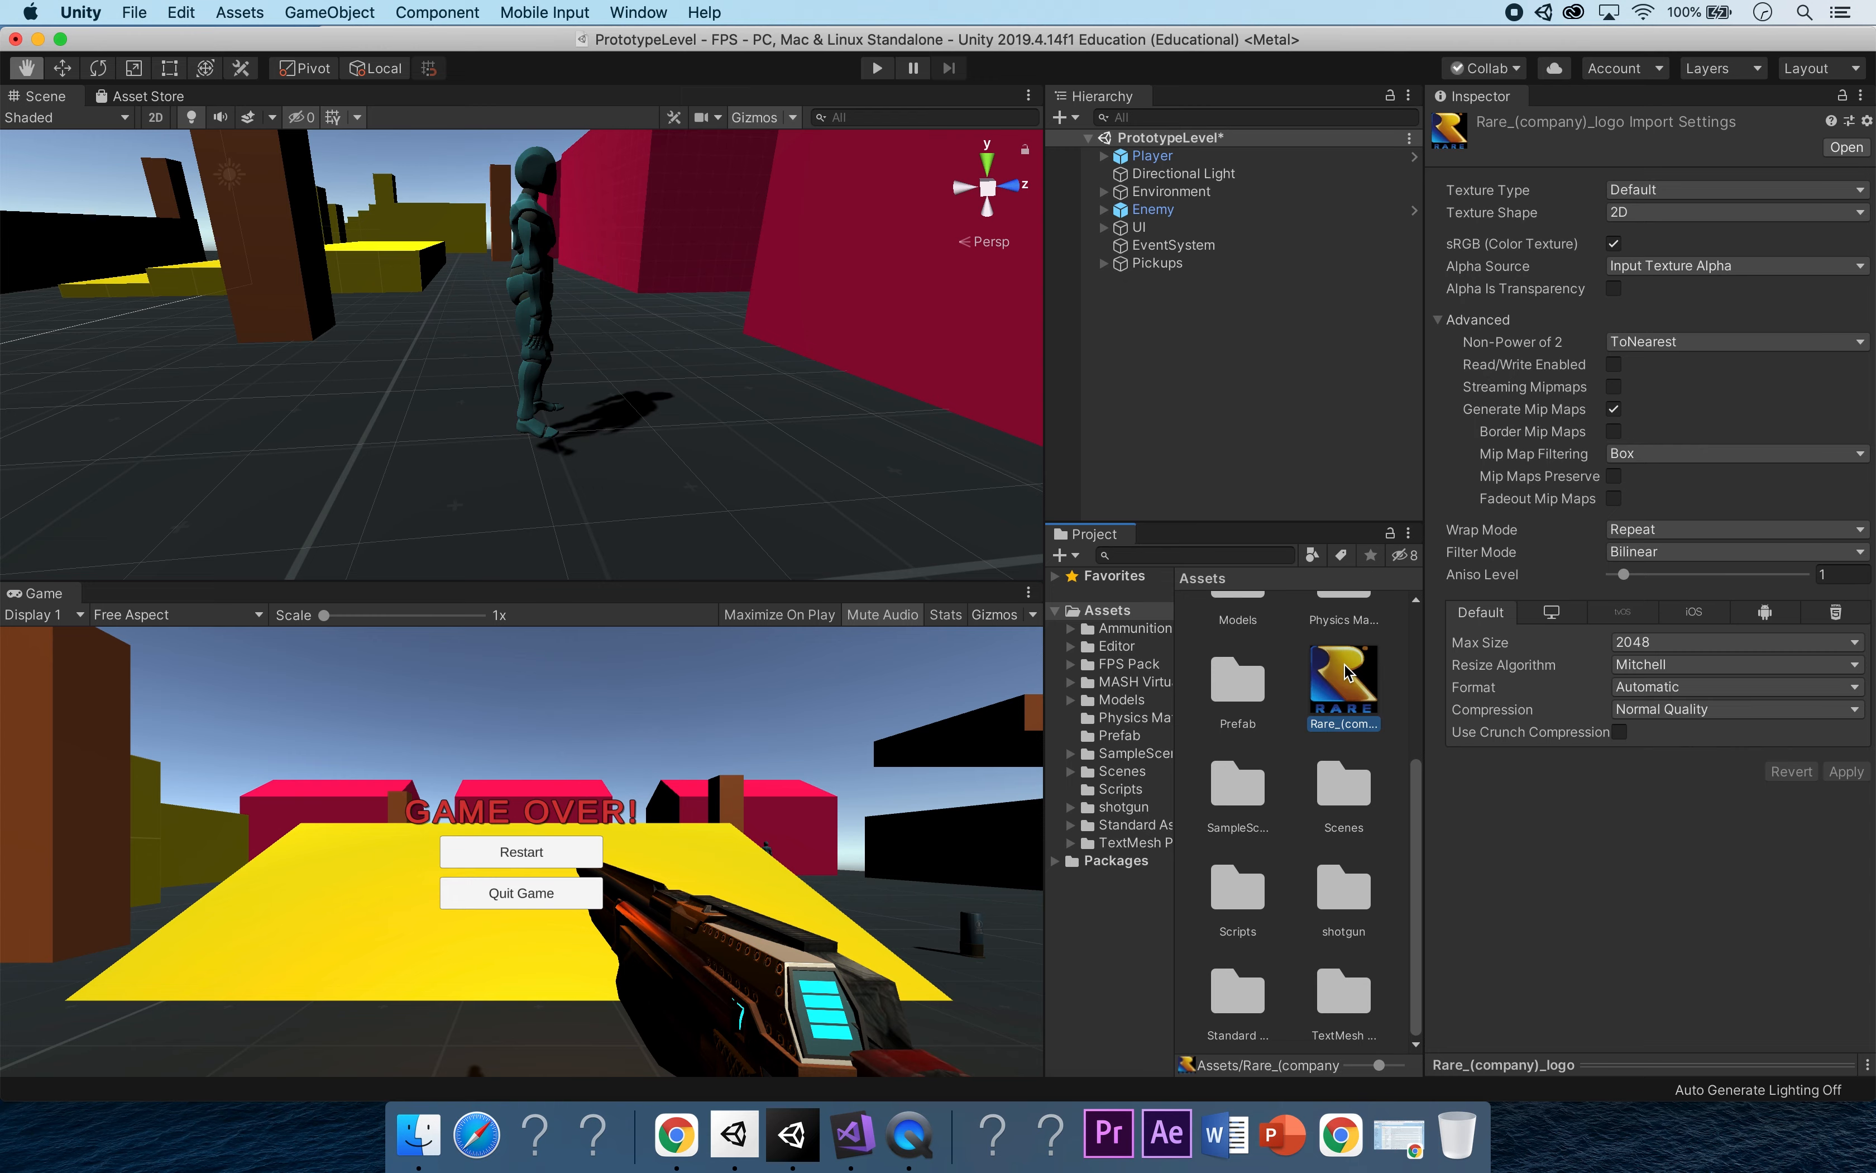
pyautogui.rightClick(1345, 674)
pyautogui.click(1421, 625)
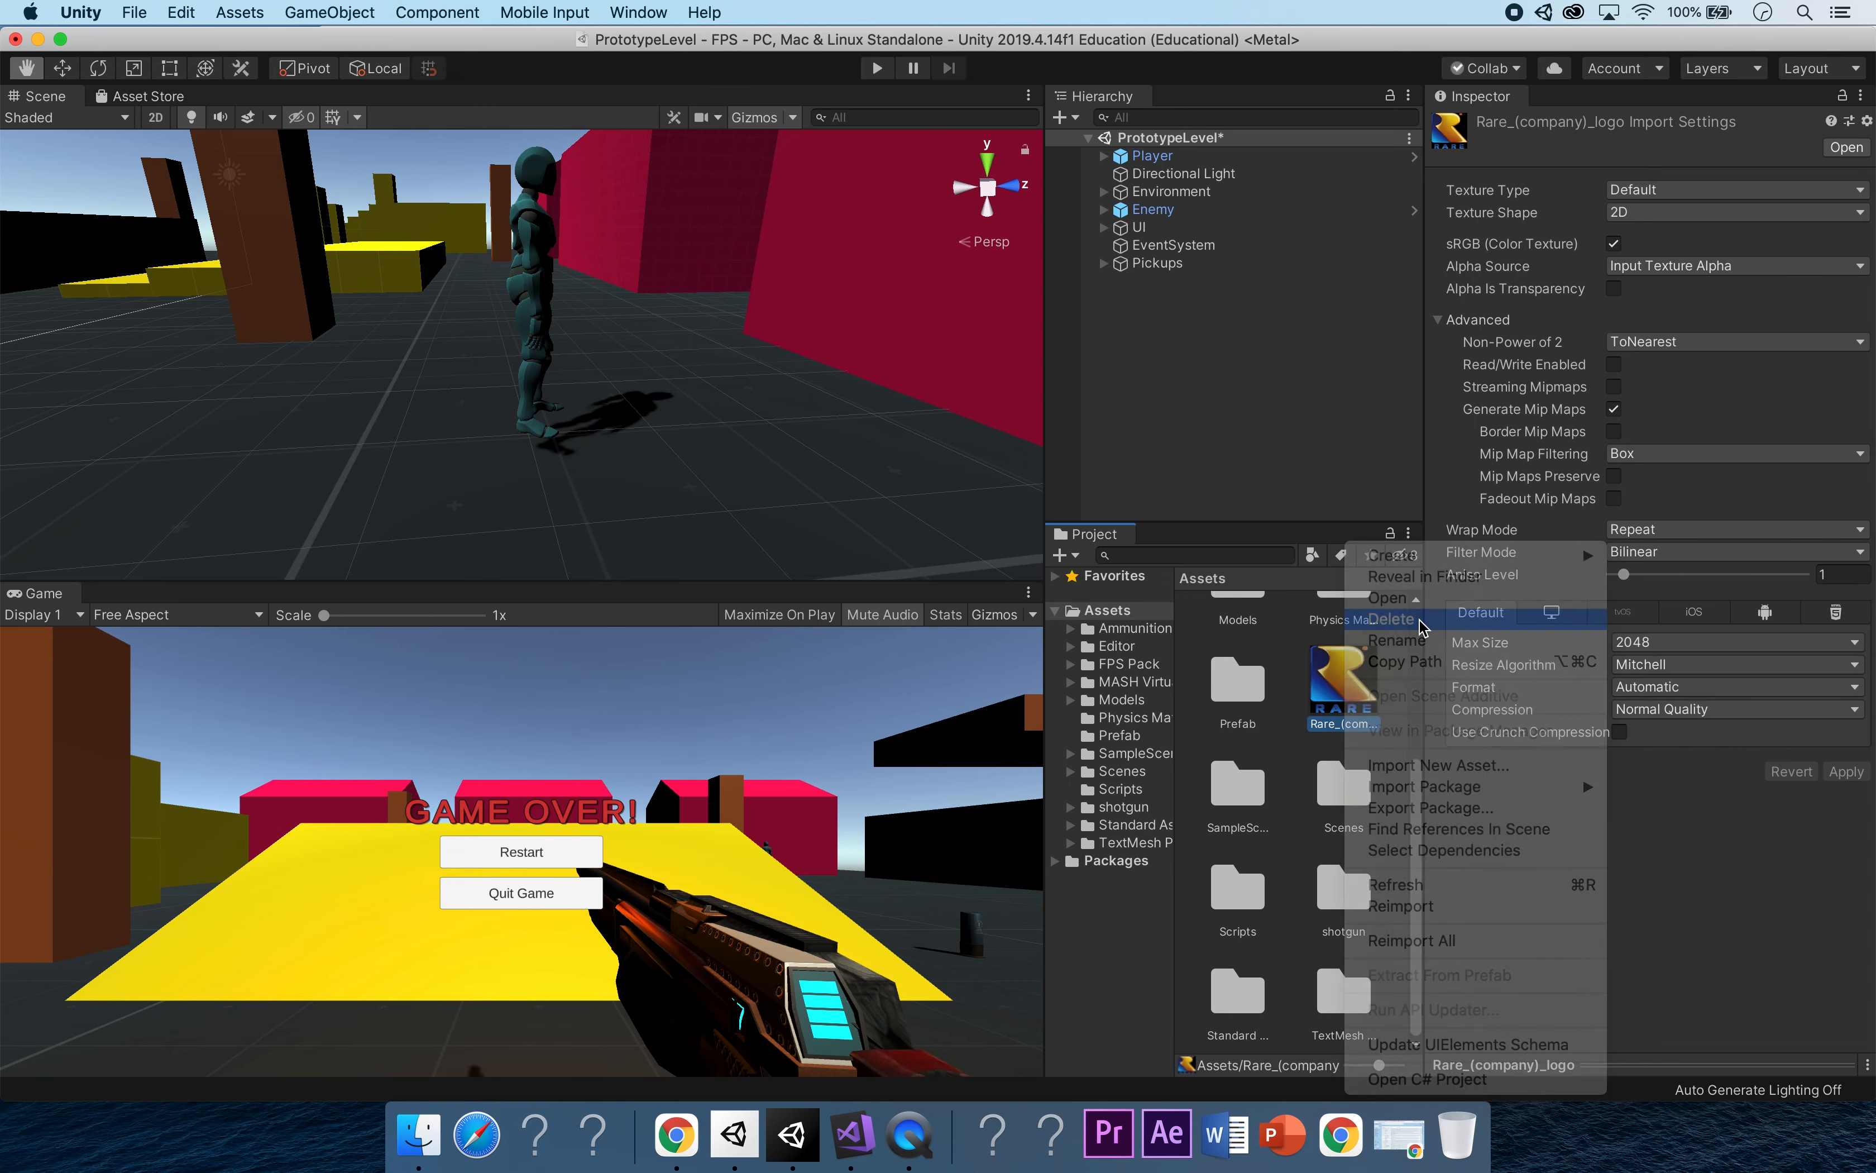
pyautogui.click(1096, 403)
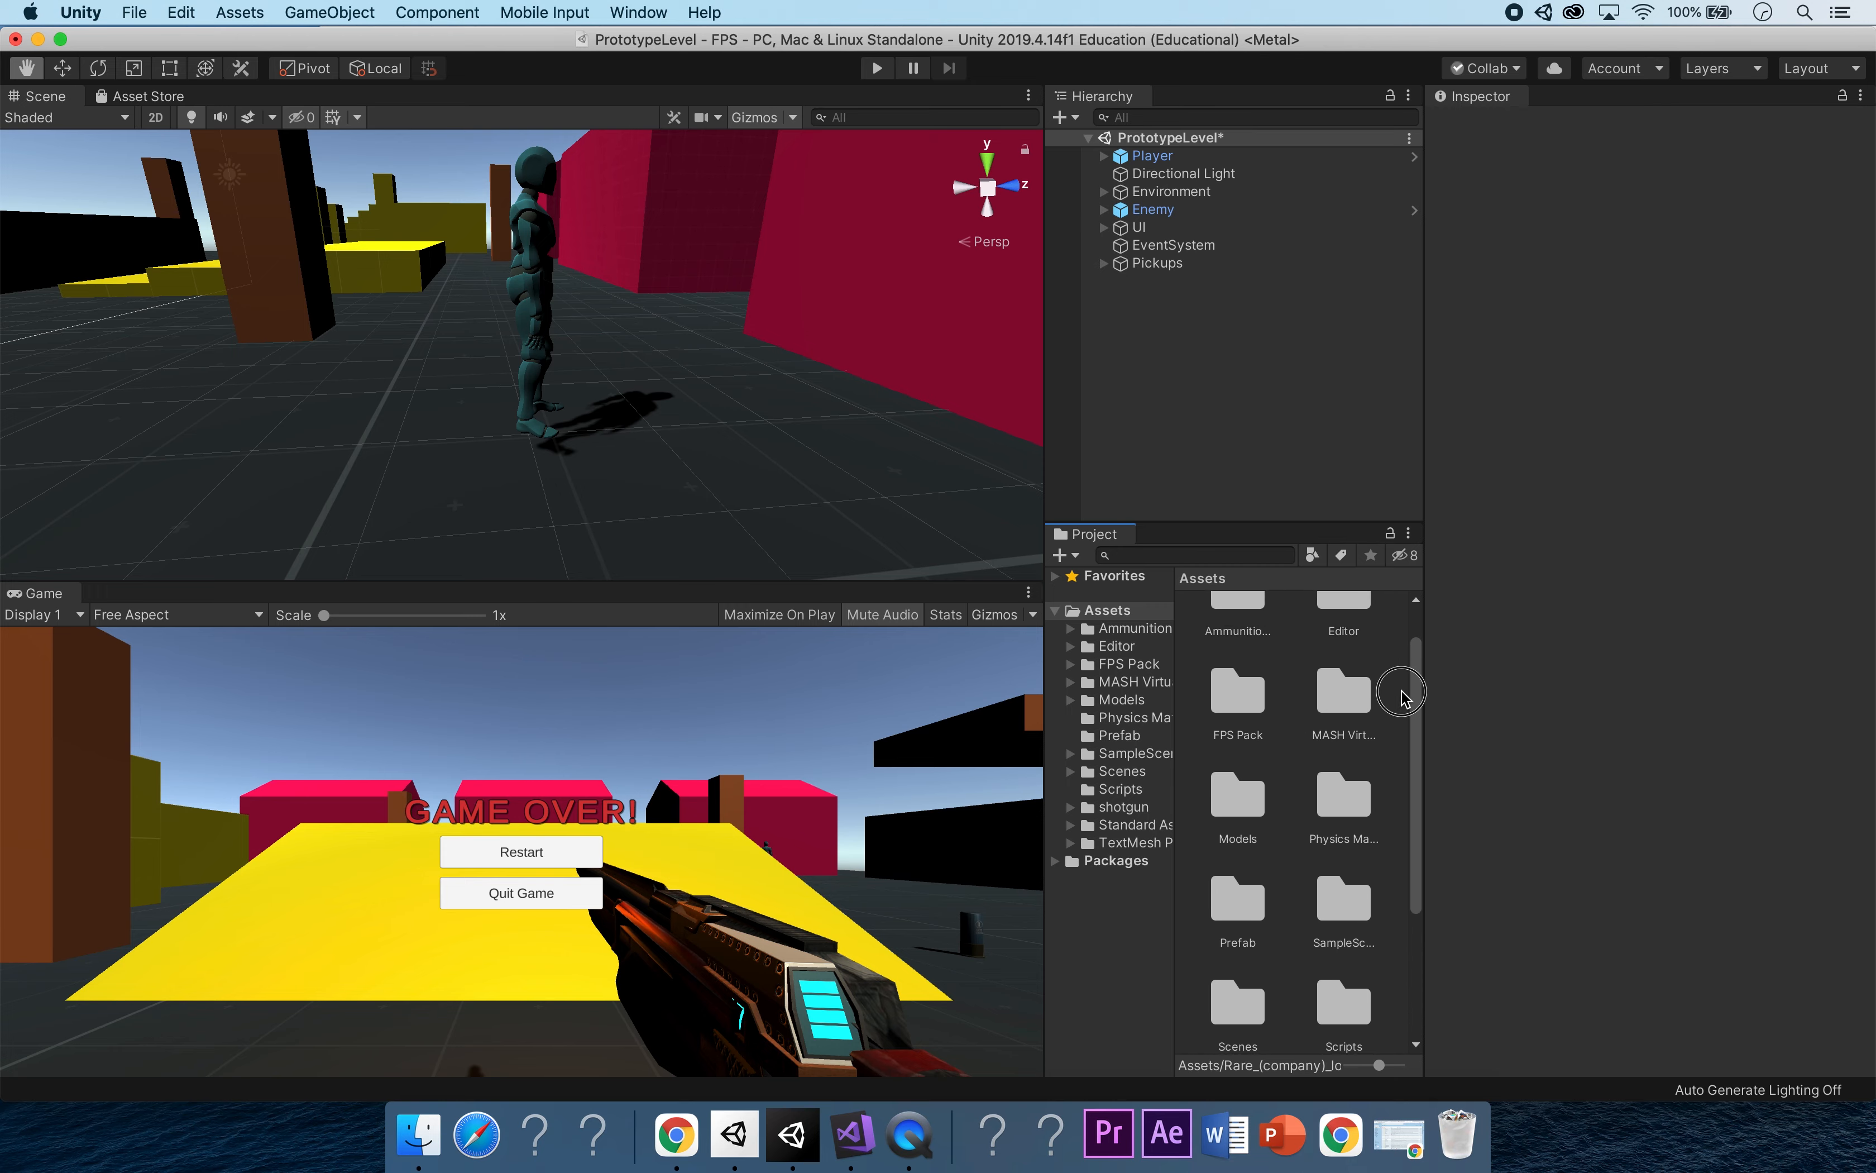
# Empty the system Trash, and close the Finder window and the lesson plan PDF preview.
pyautogui.rightClick(1447, 1123)
pyautogui.click(1482, 1061)
pyautogui.click(1069, 387)
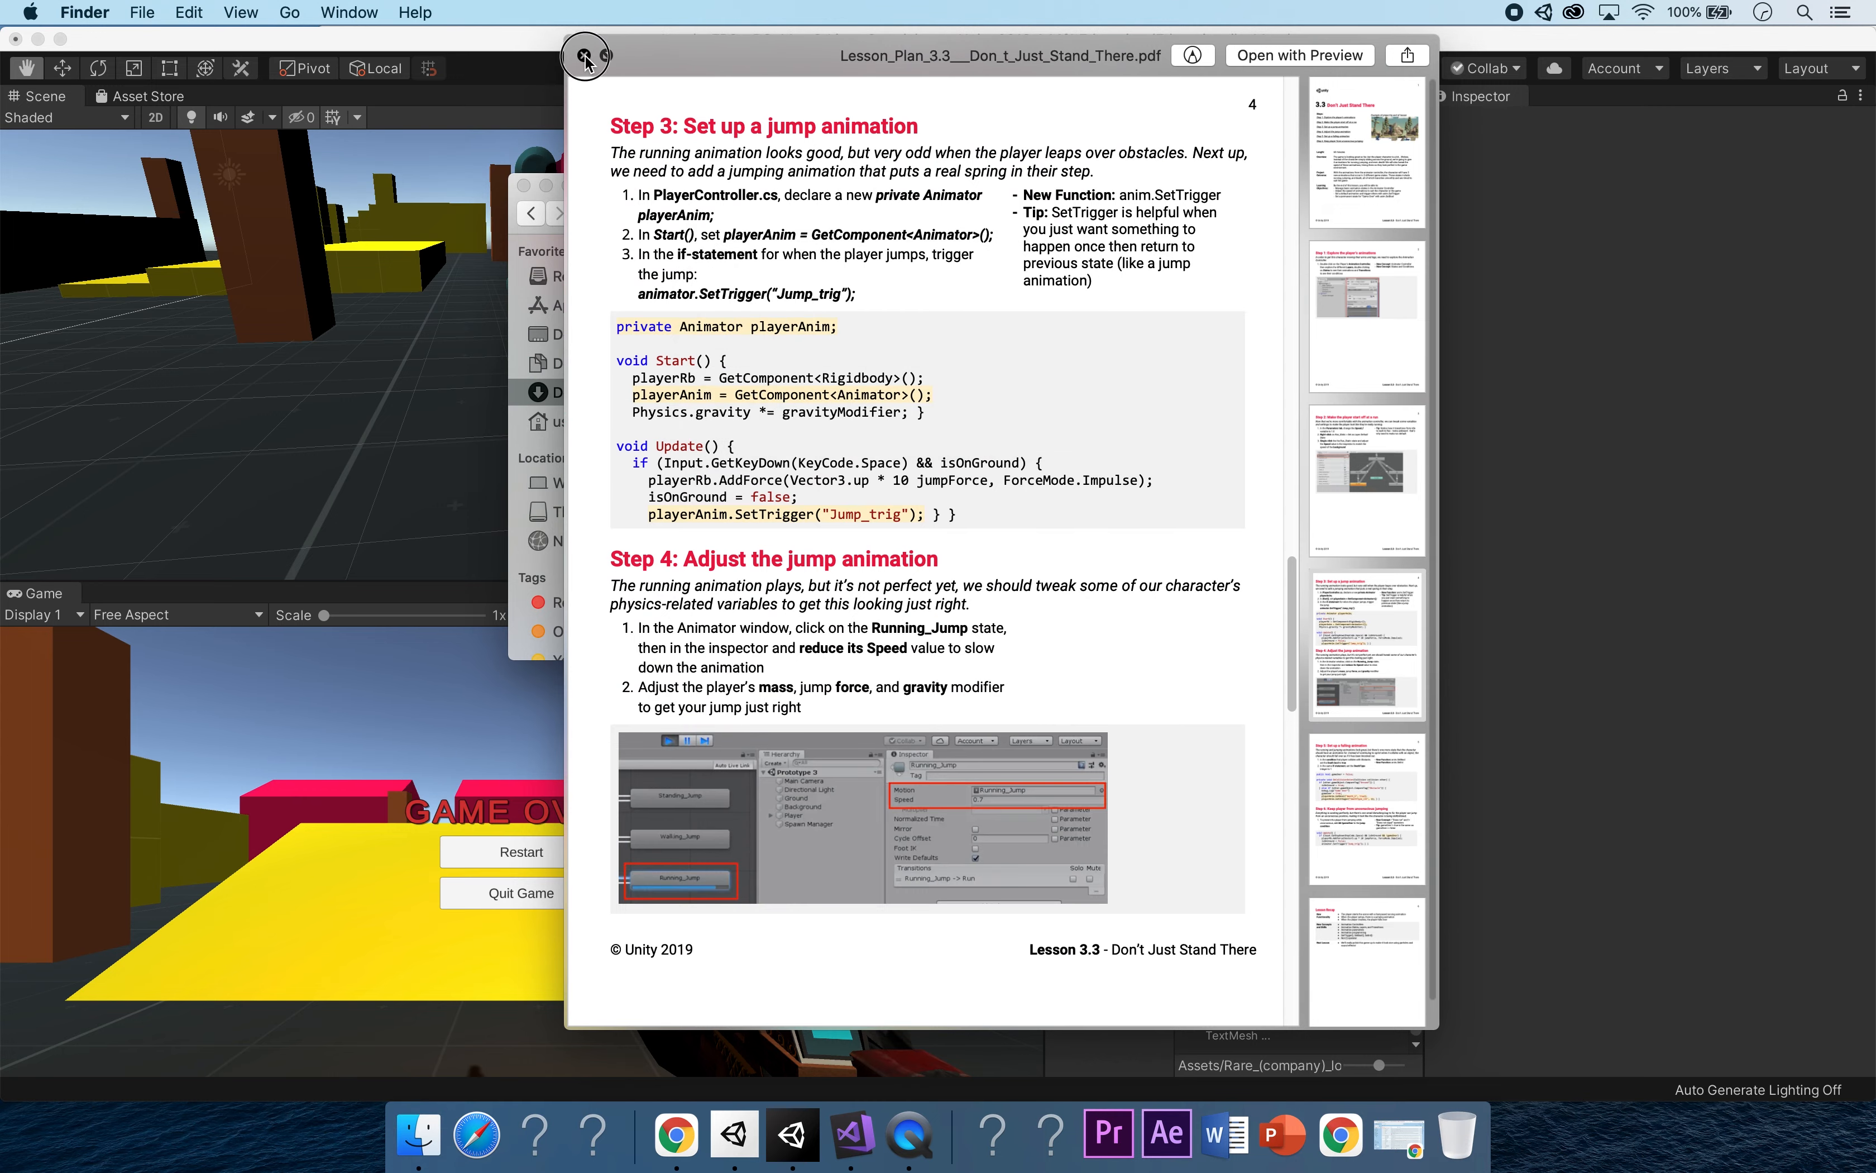
pyautogui.click(585, 55)
pyautogui.click(522, 186)
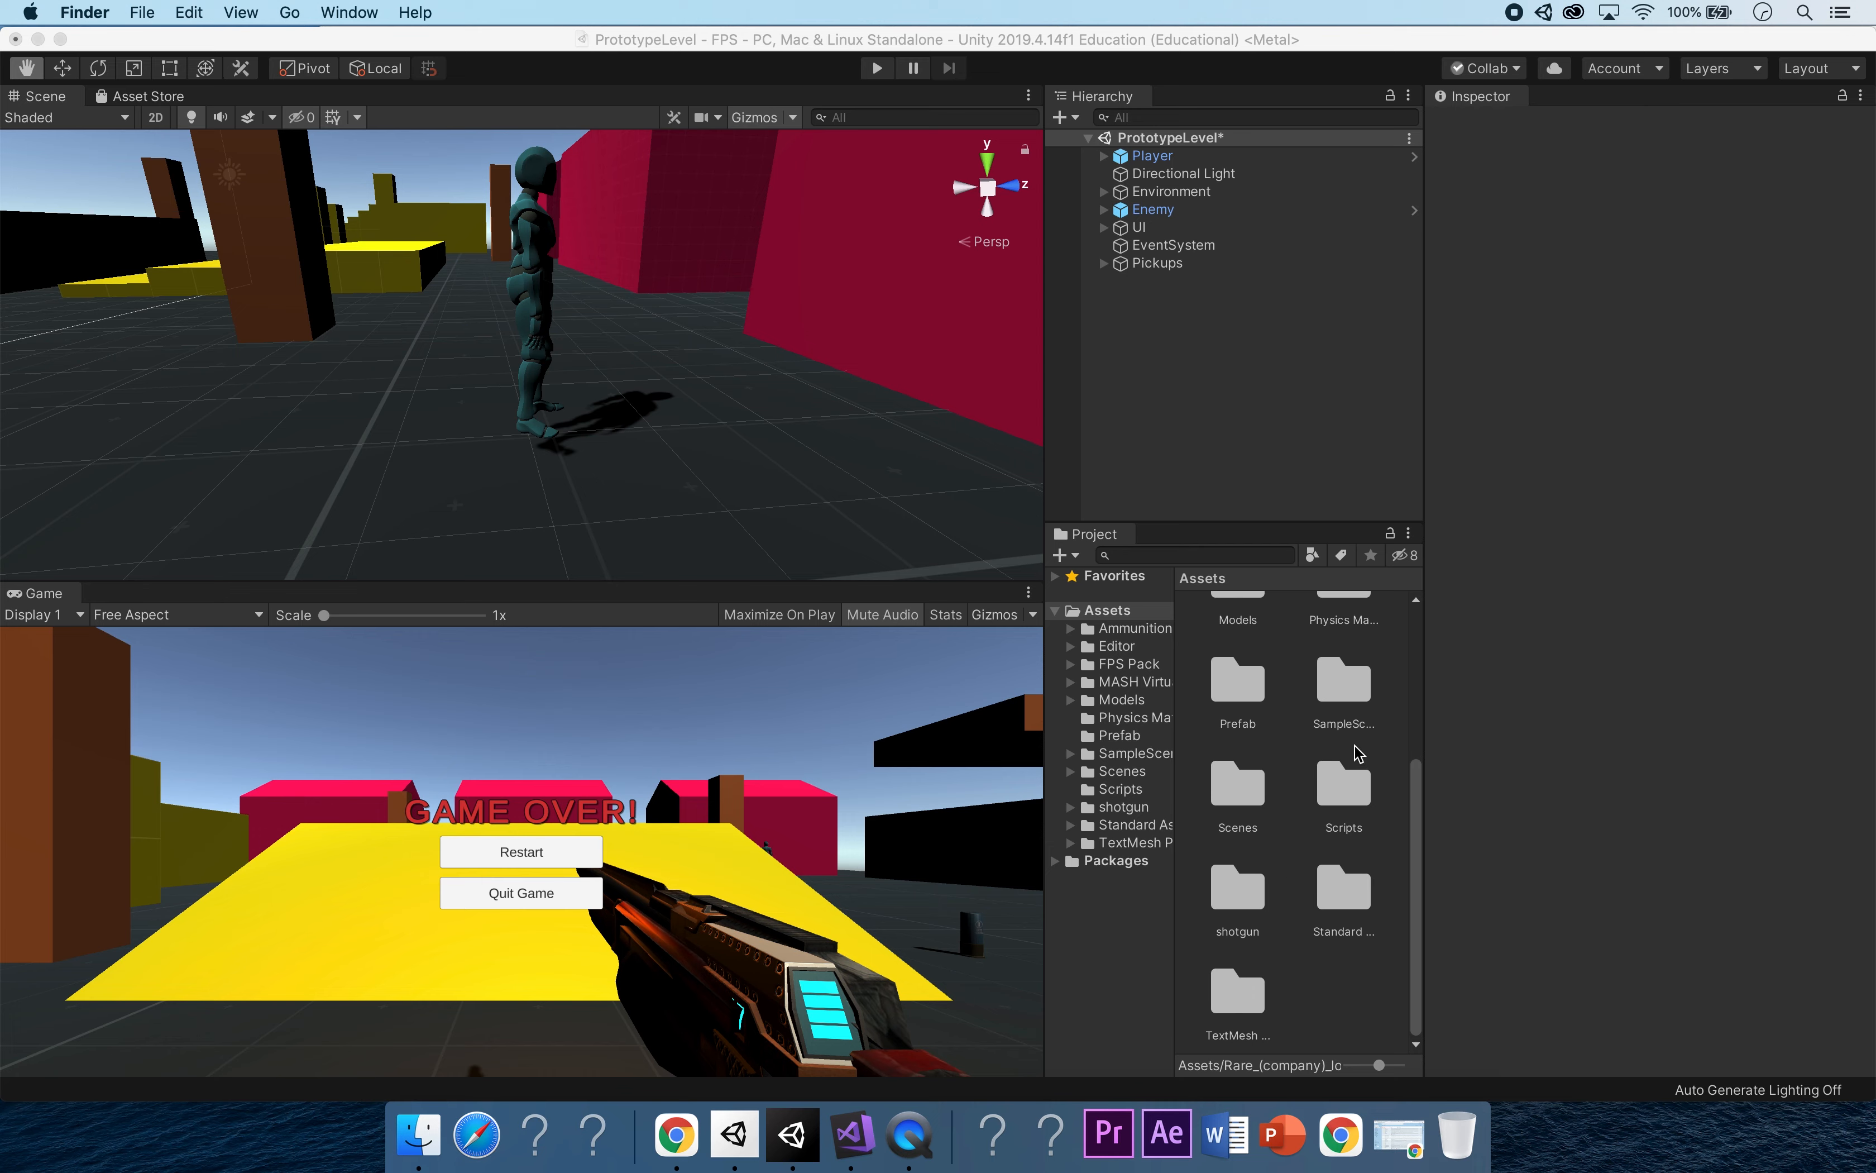
# Create a folder named Animation in the project's Assets folder.
pyautogui.click(1419, 828)
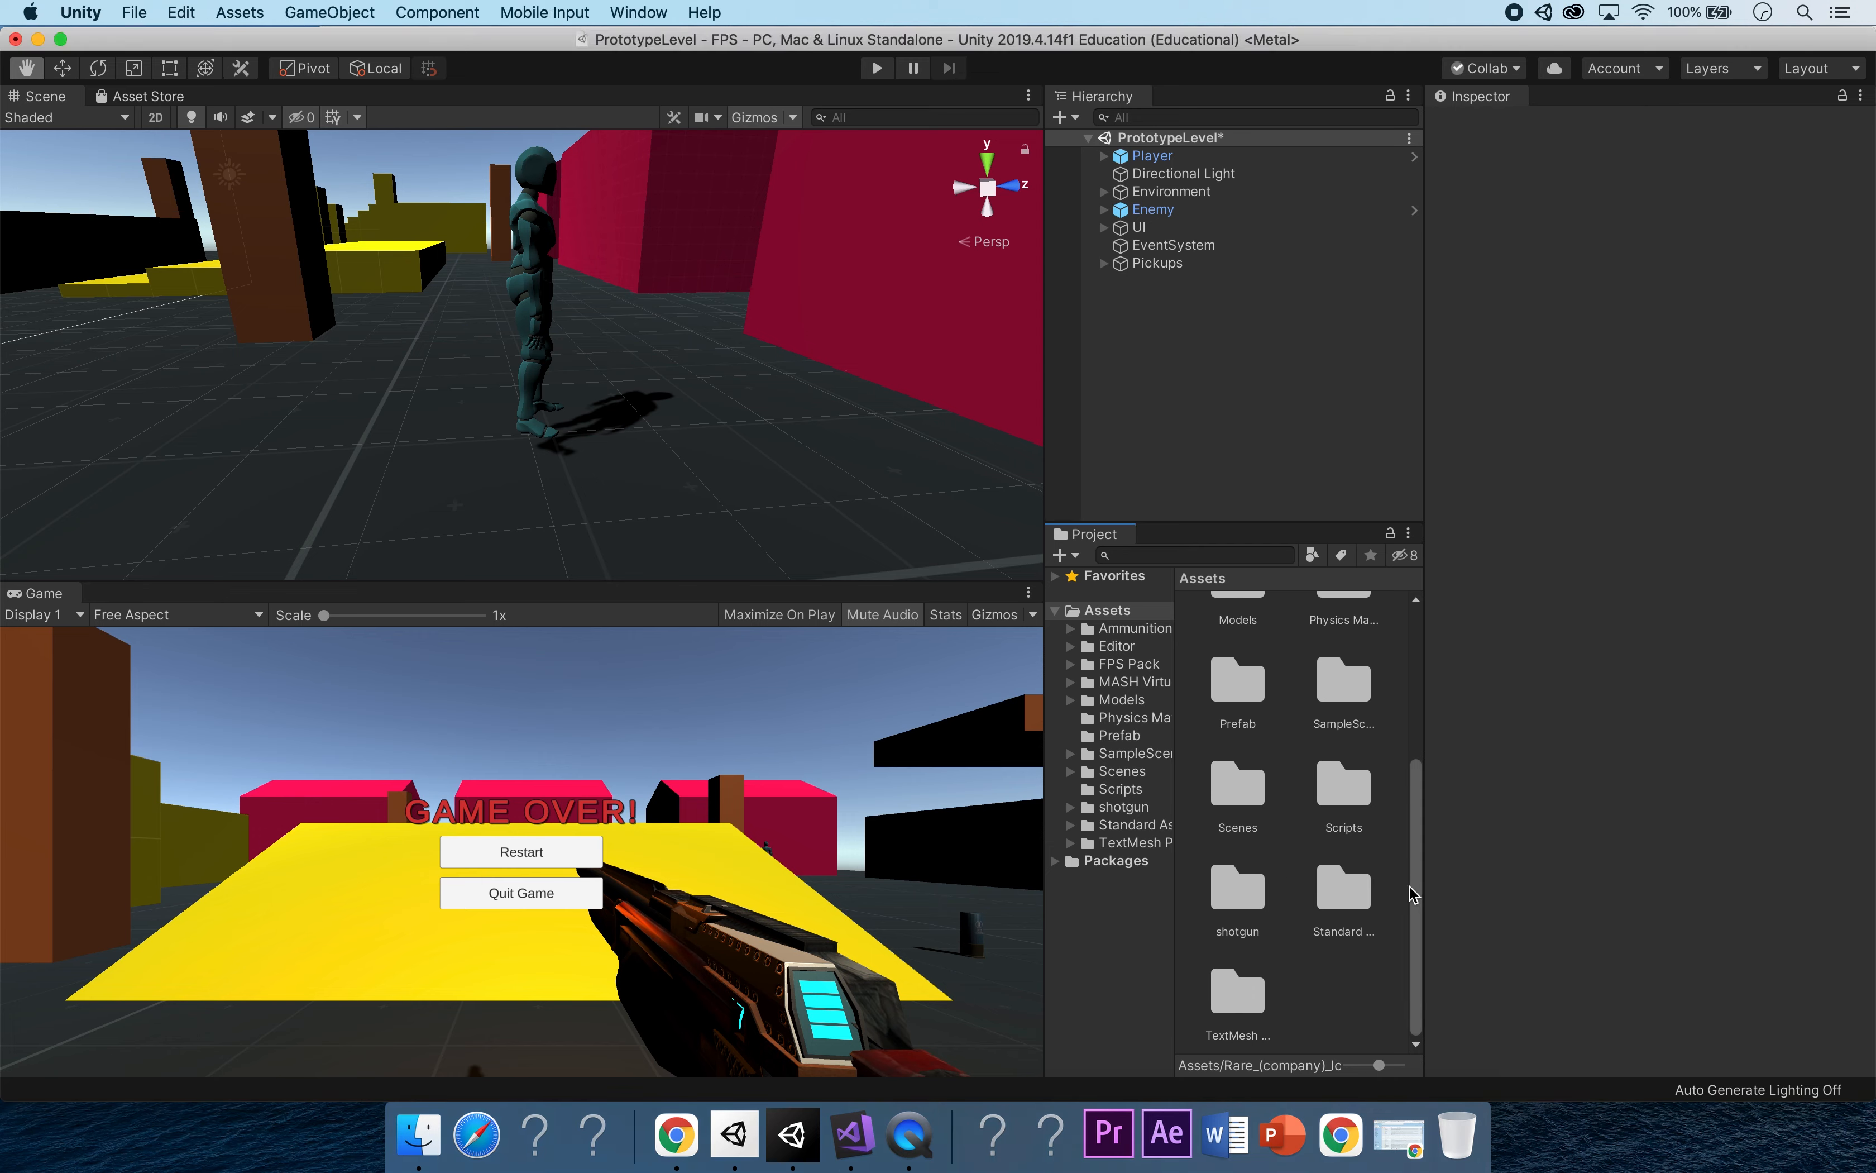
pyautogui.rightClick(1337, 986)
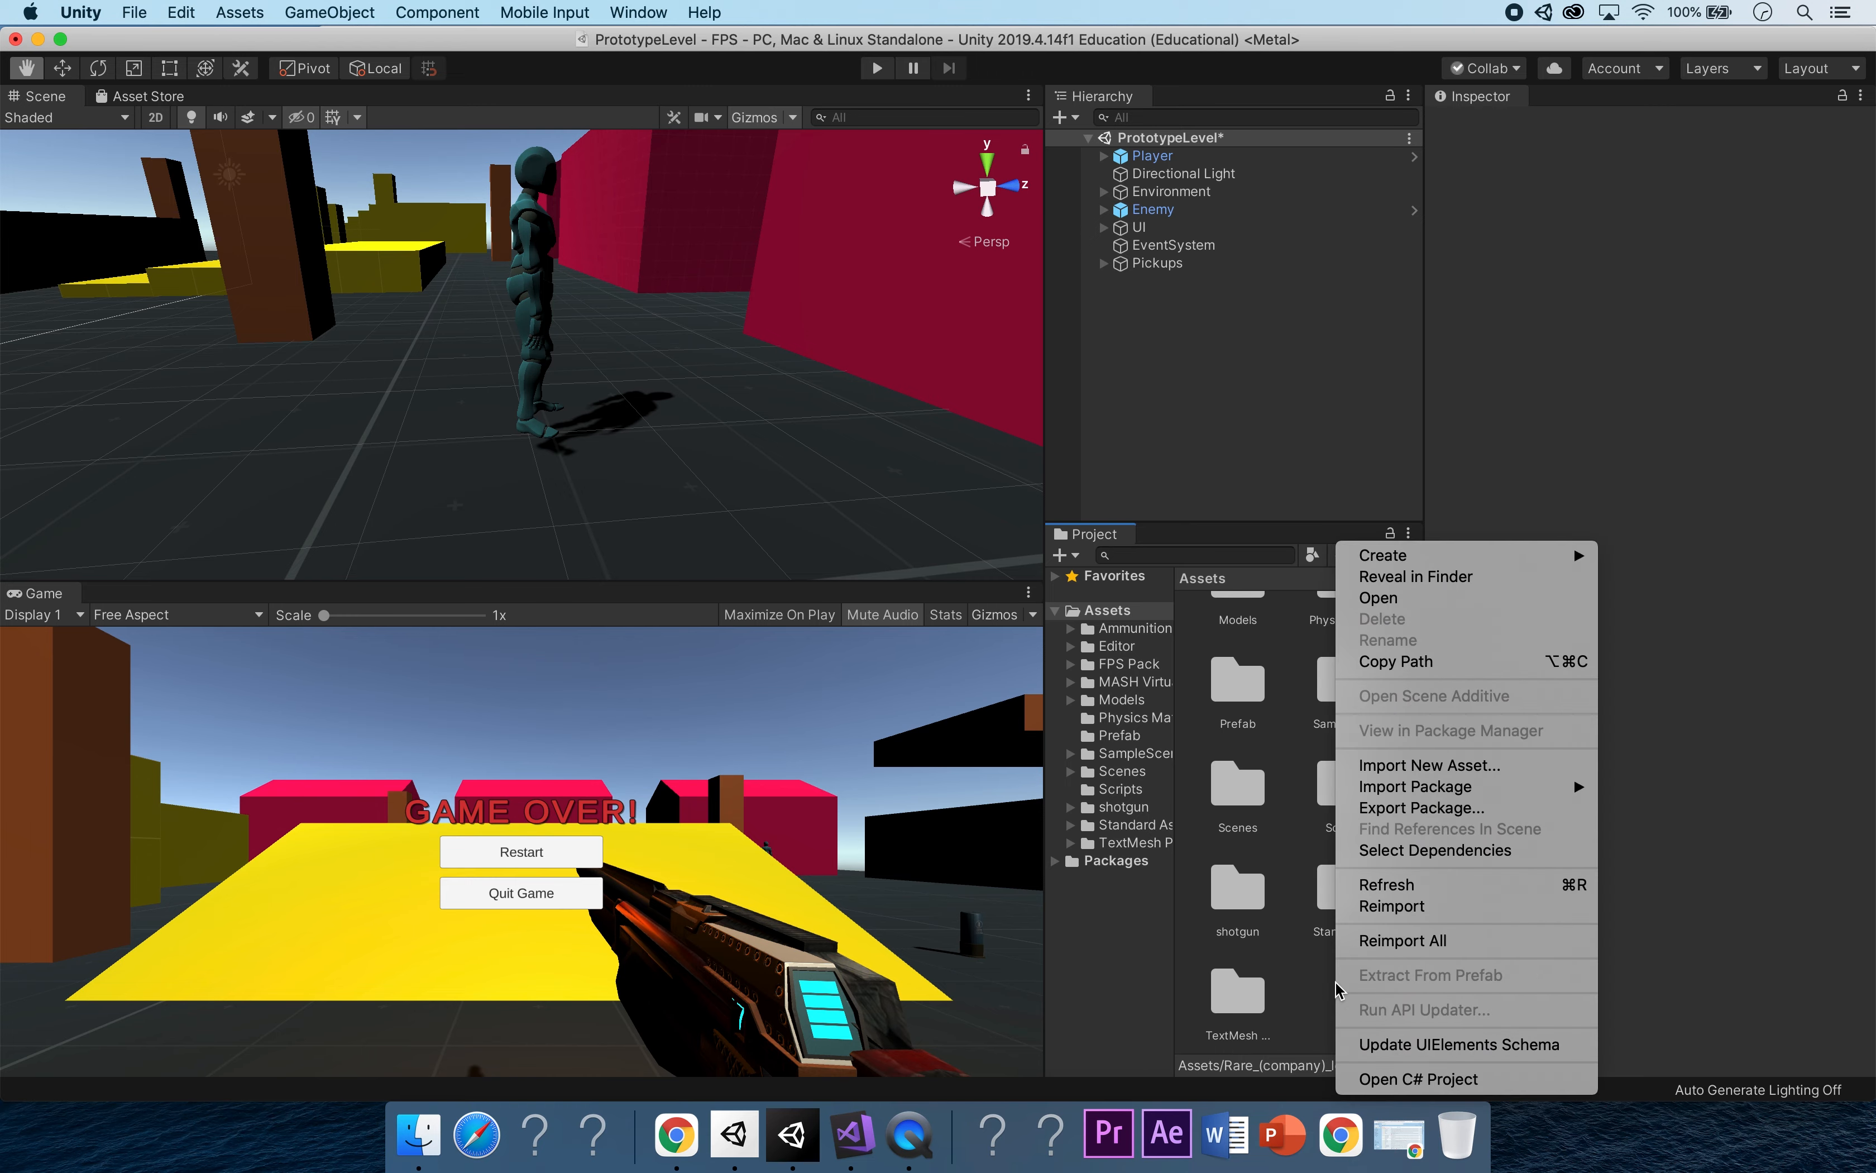
pyautogui.moveTo(1483, 570)
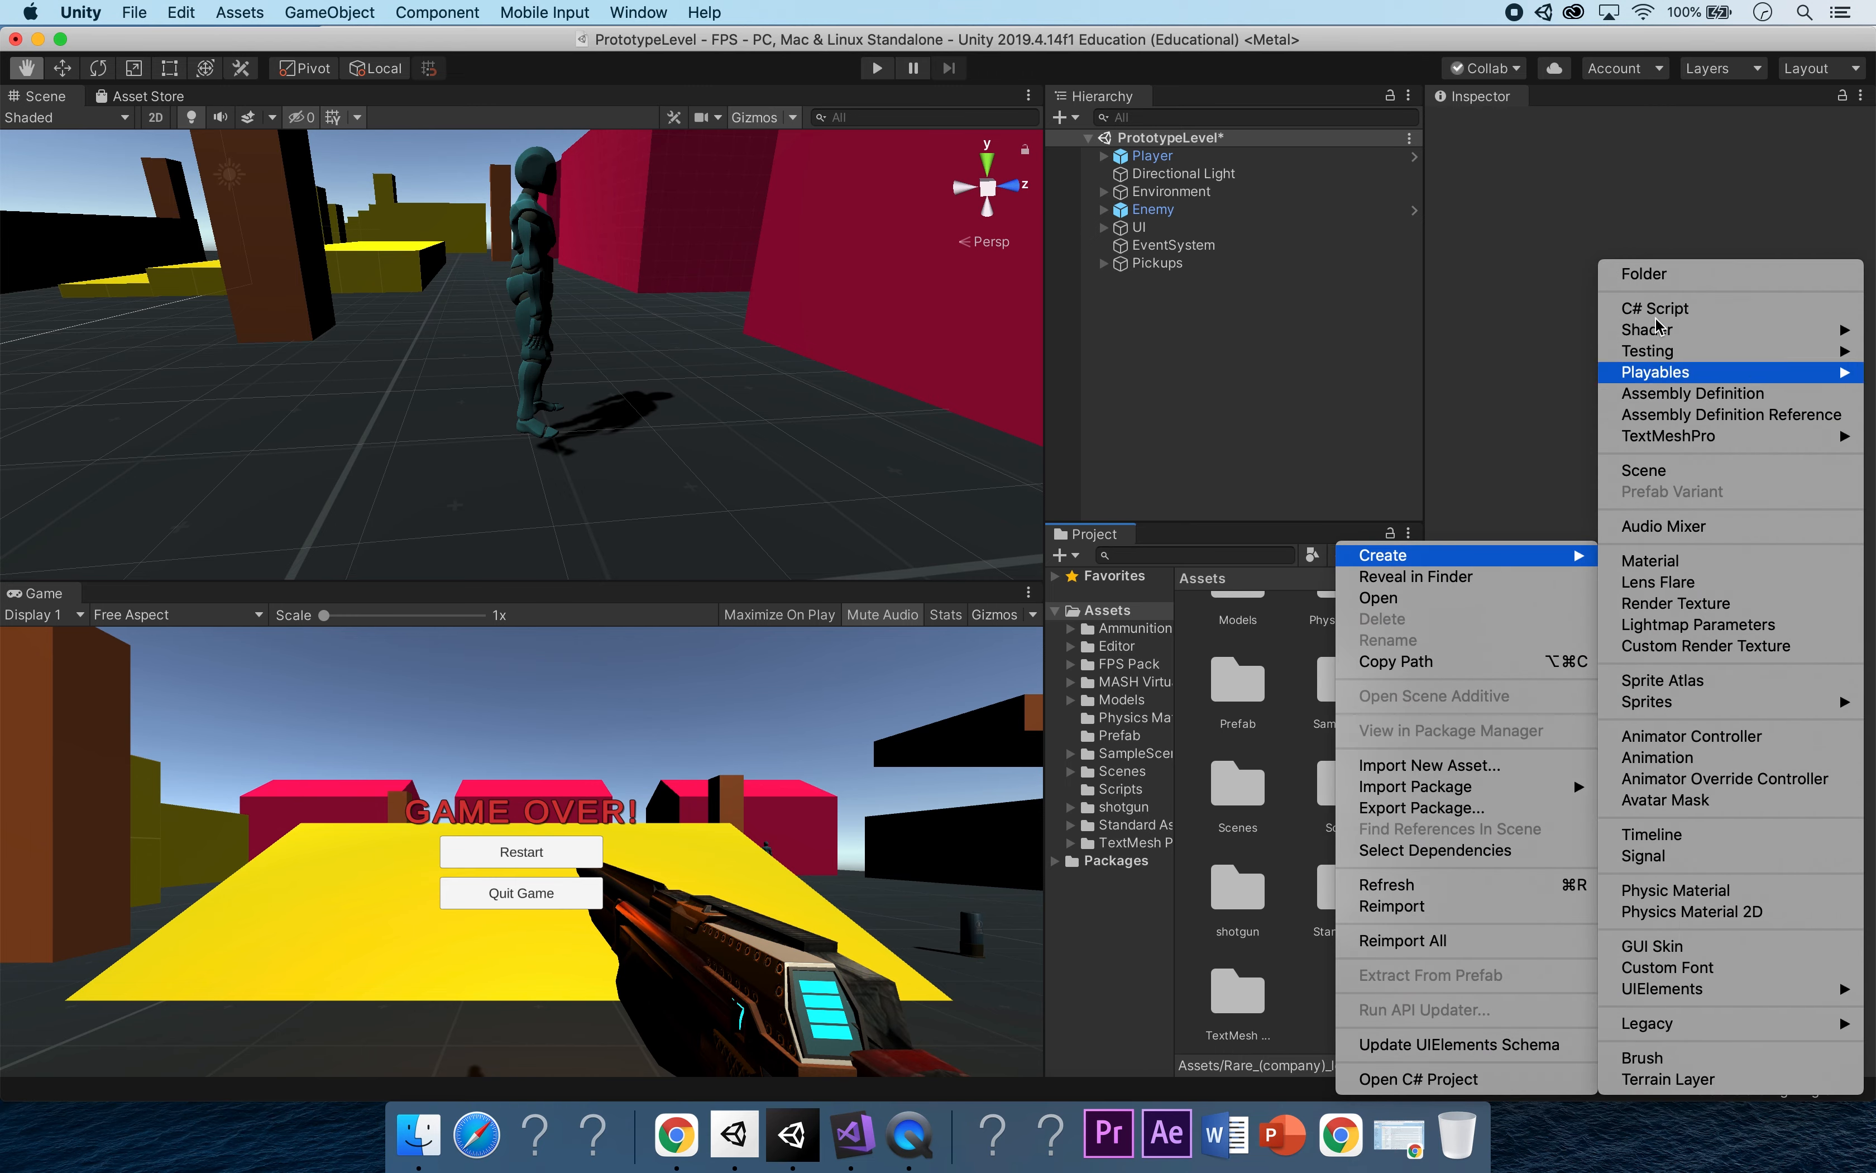
pyautogui.click(1643, 273)
pyautogui.write('Animation')
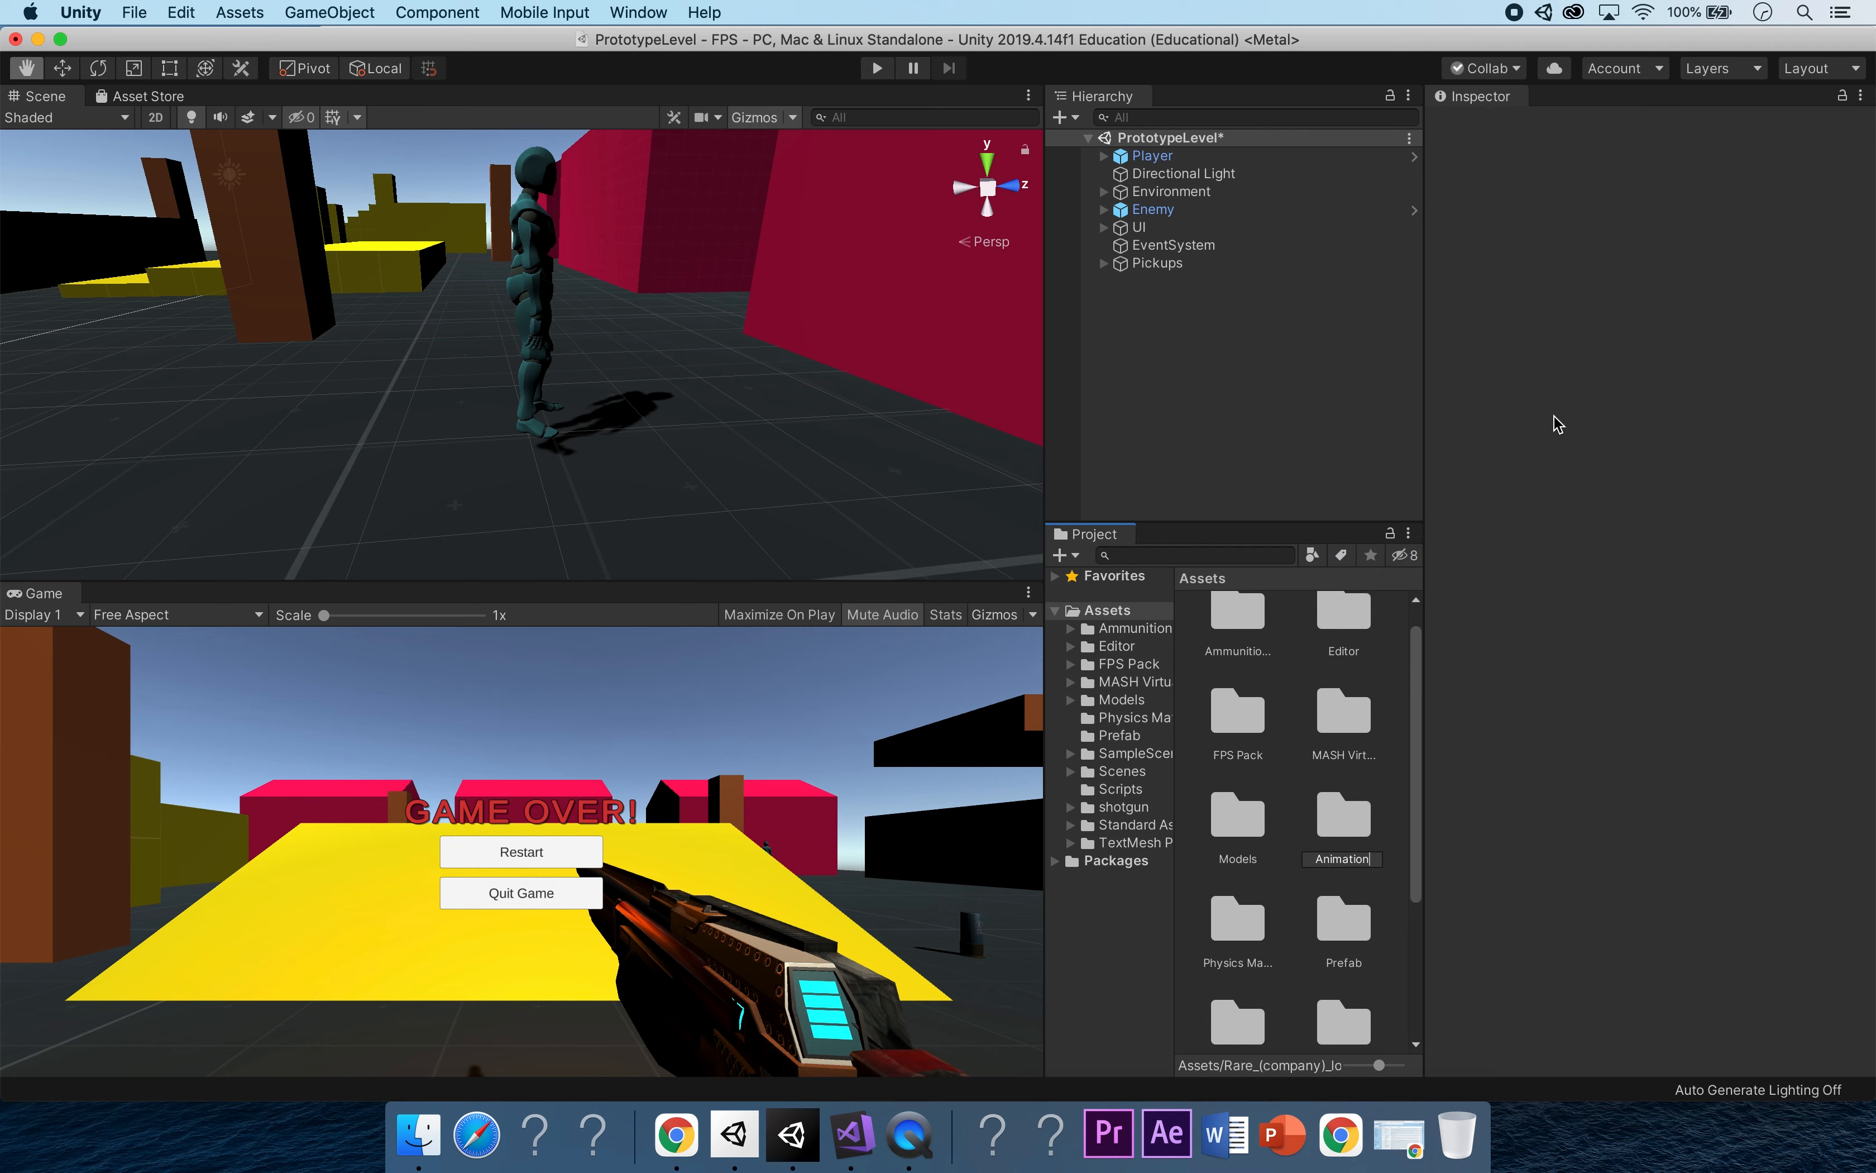
pyautogui.press('Return')
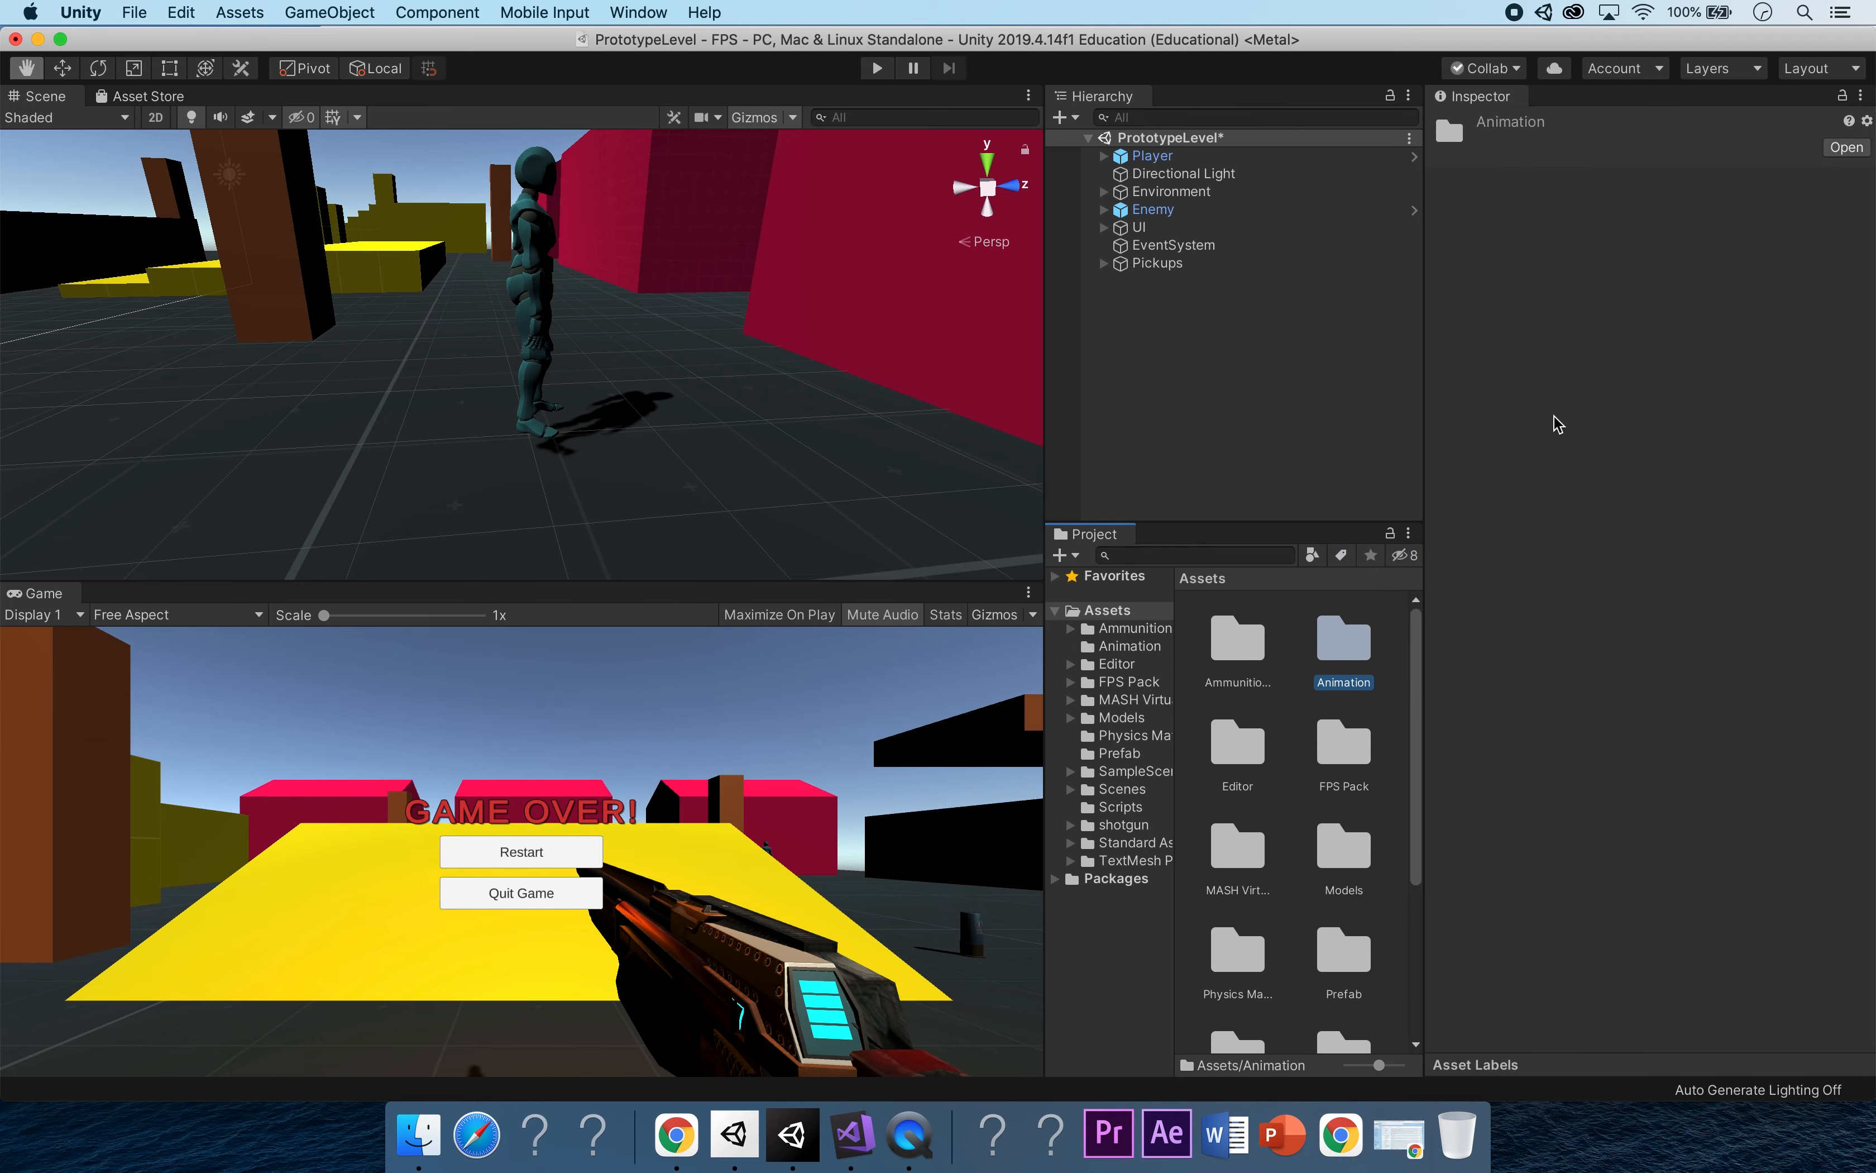
# Create an Animator Controller named Enemy inside the Animation folder.
pyautogui.doubleClick(1349, 643)
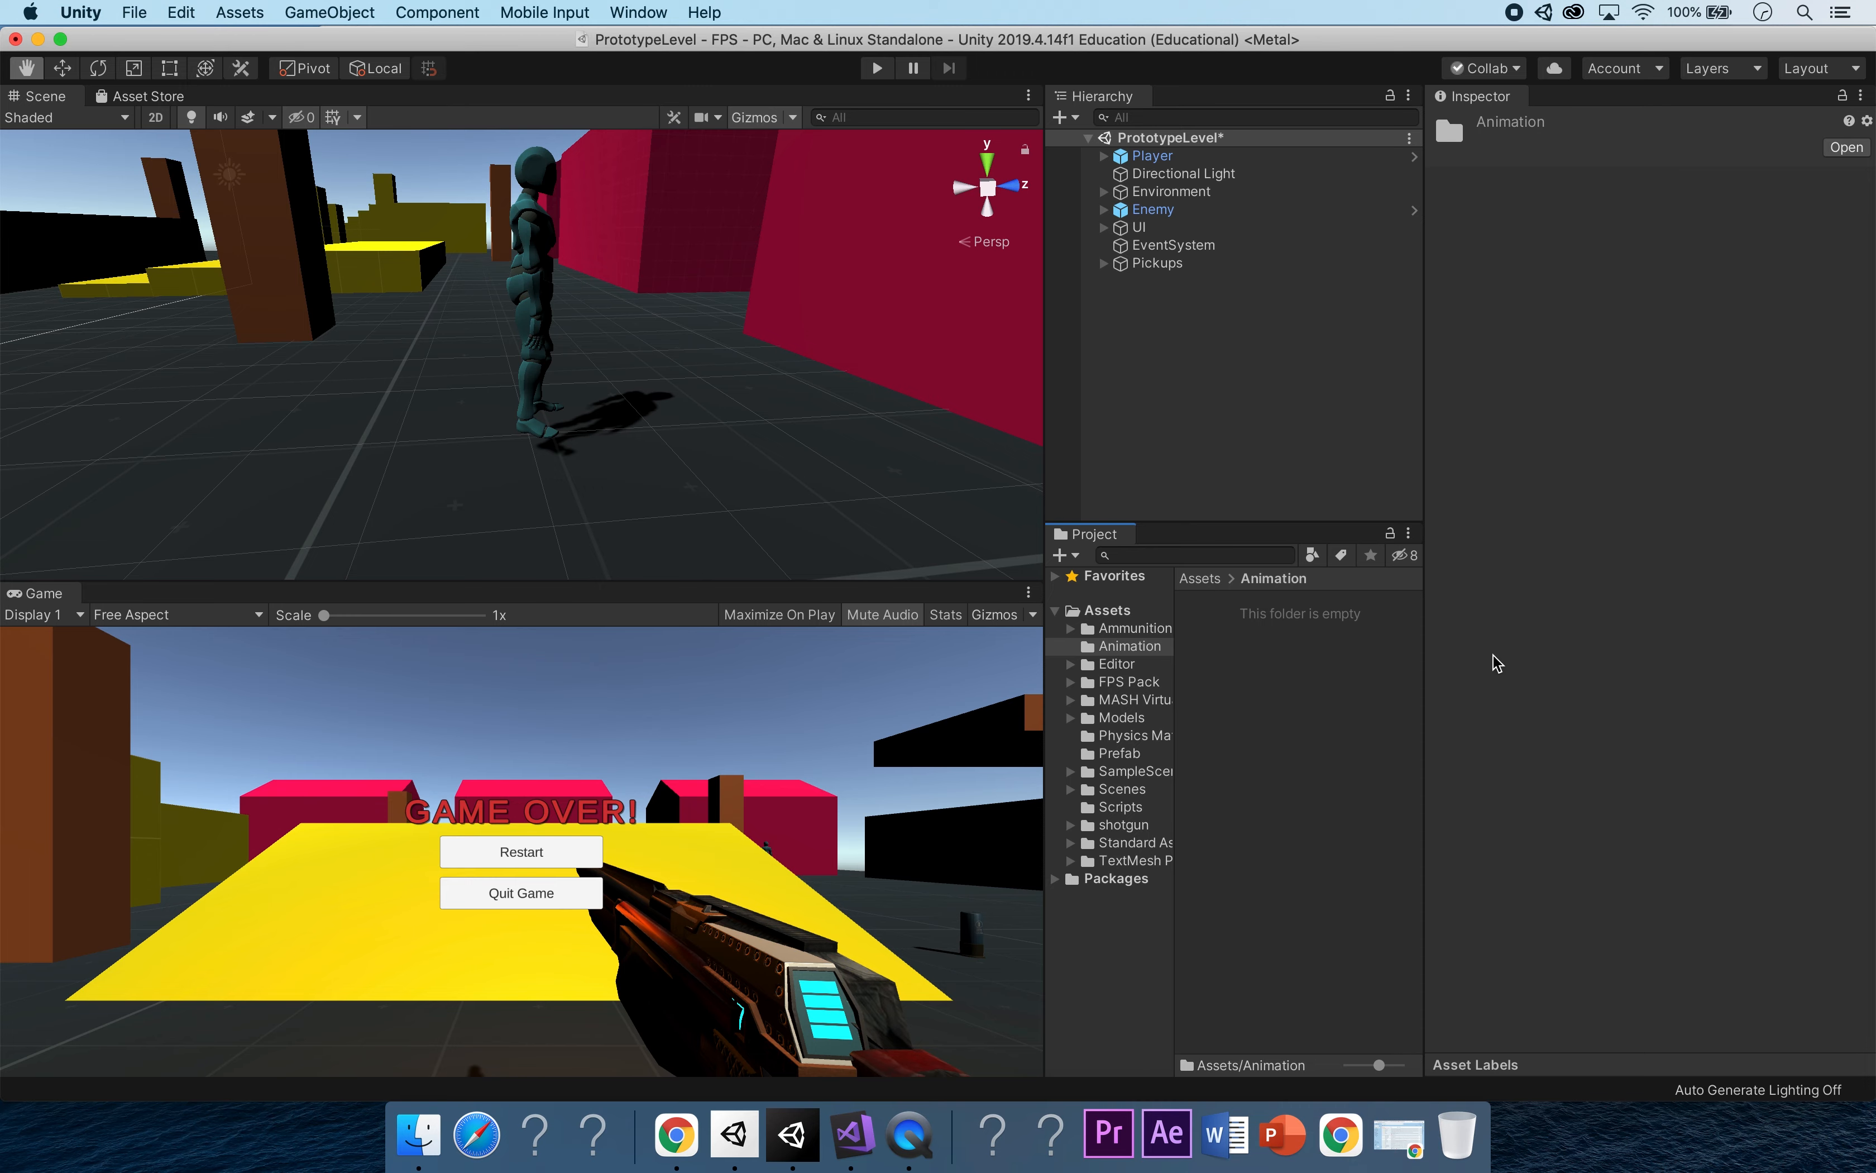
pyautogui.rightClick(1260, 673)
pyautogui.moveTo(1318, 555)
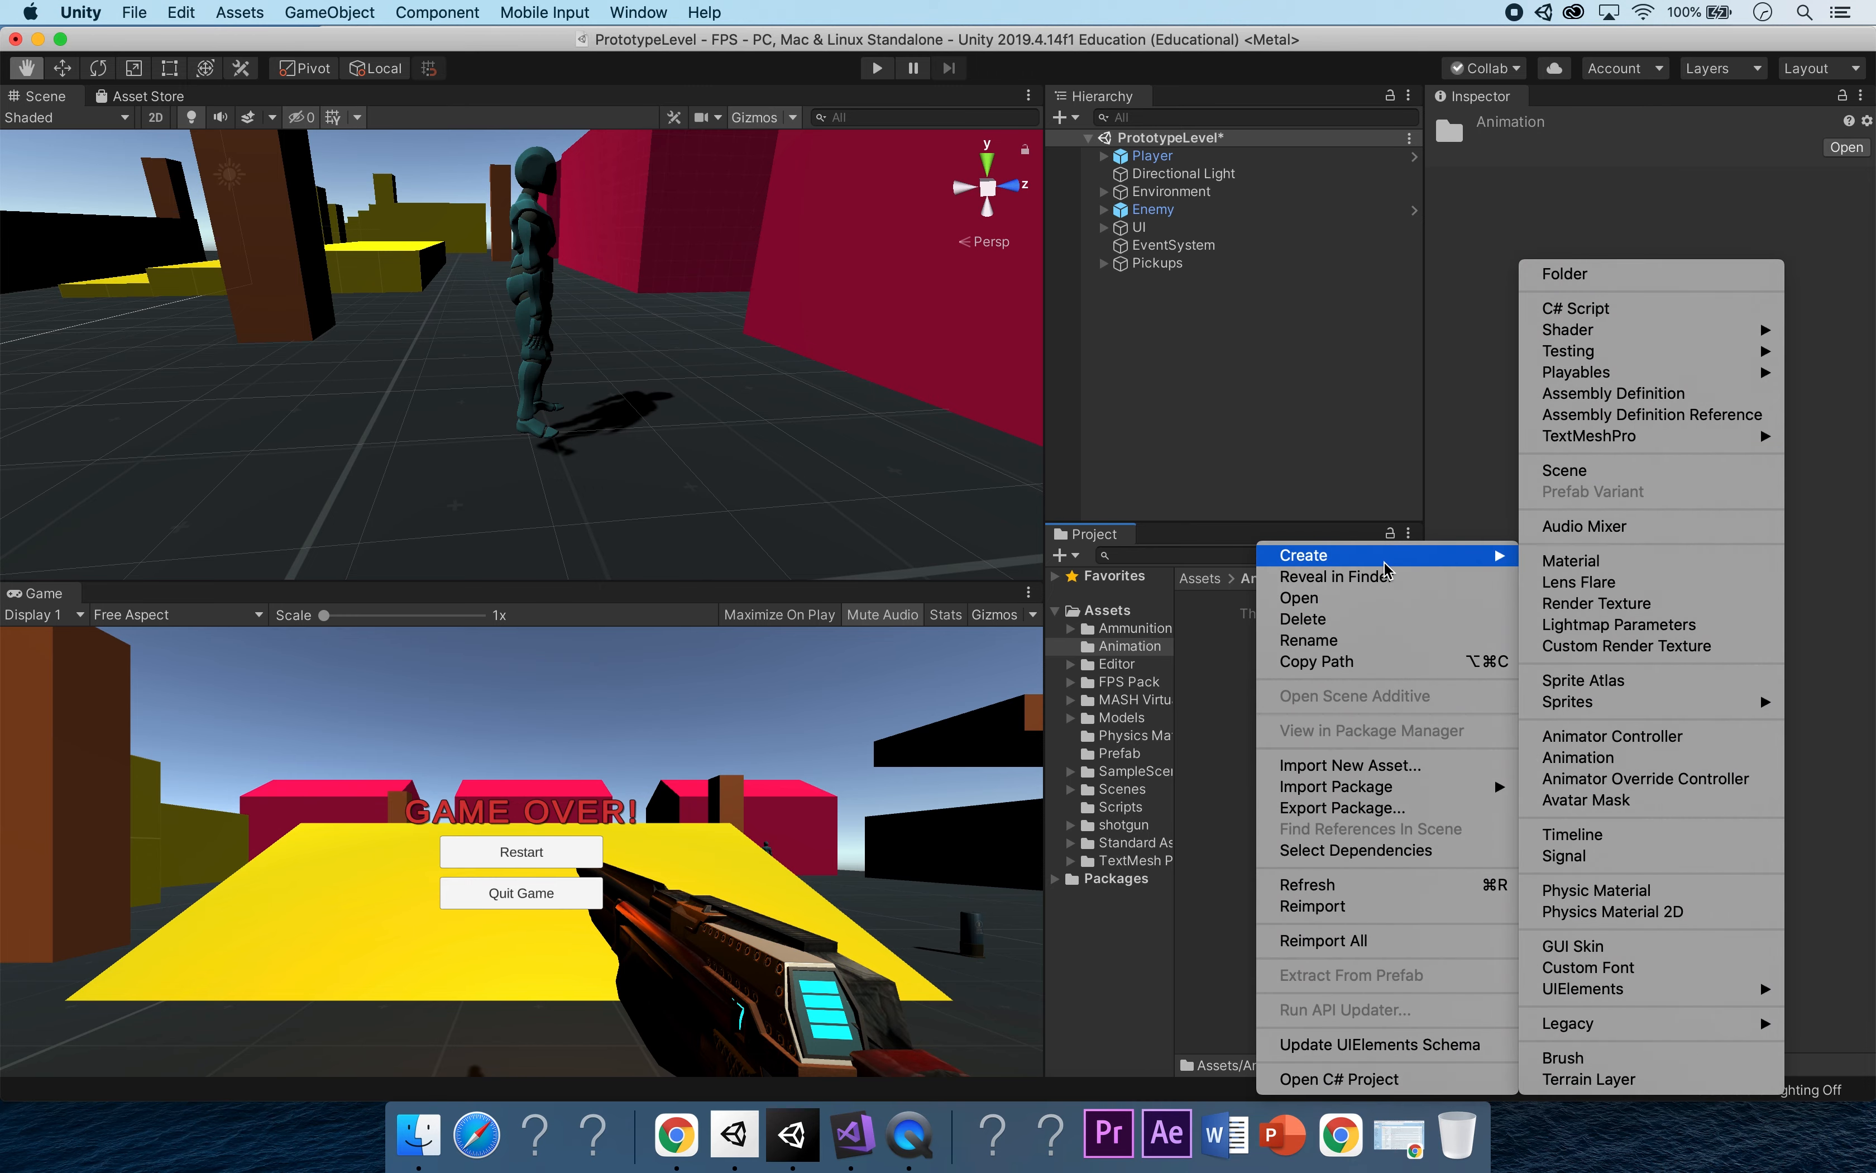
pyautogui.click(1598, 736)
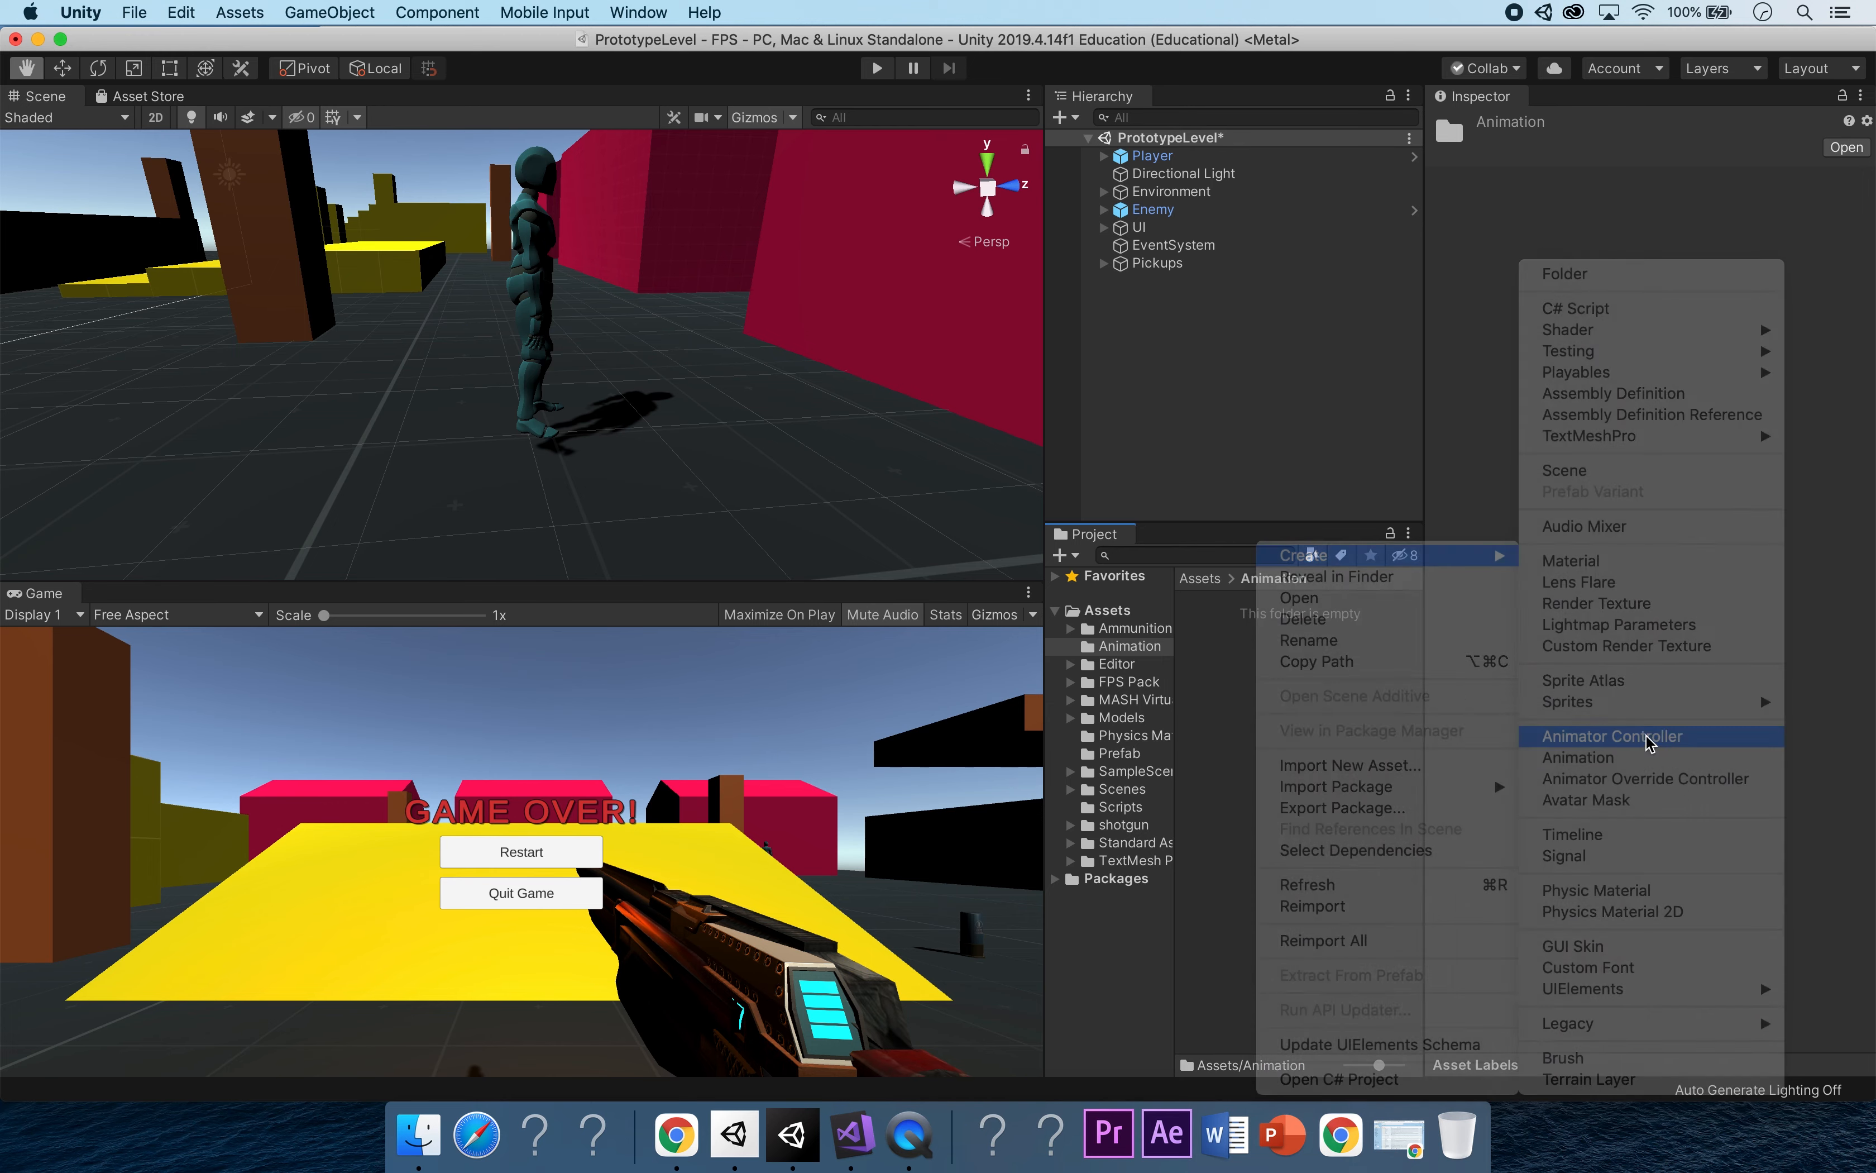
pyautogui.write('Enemy')
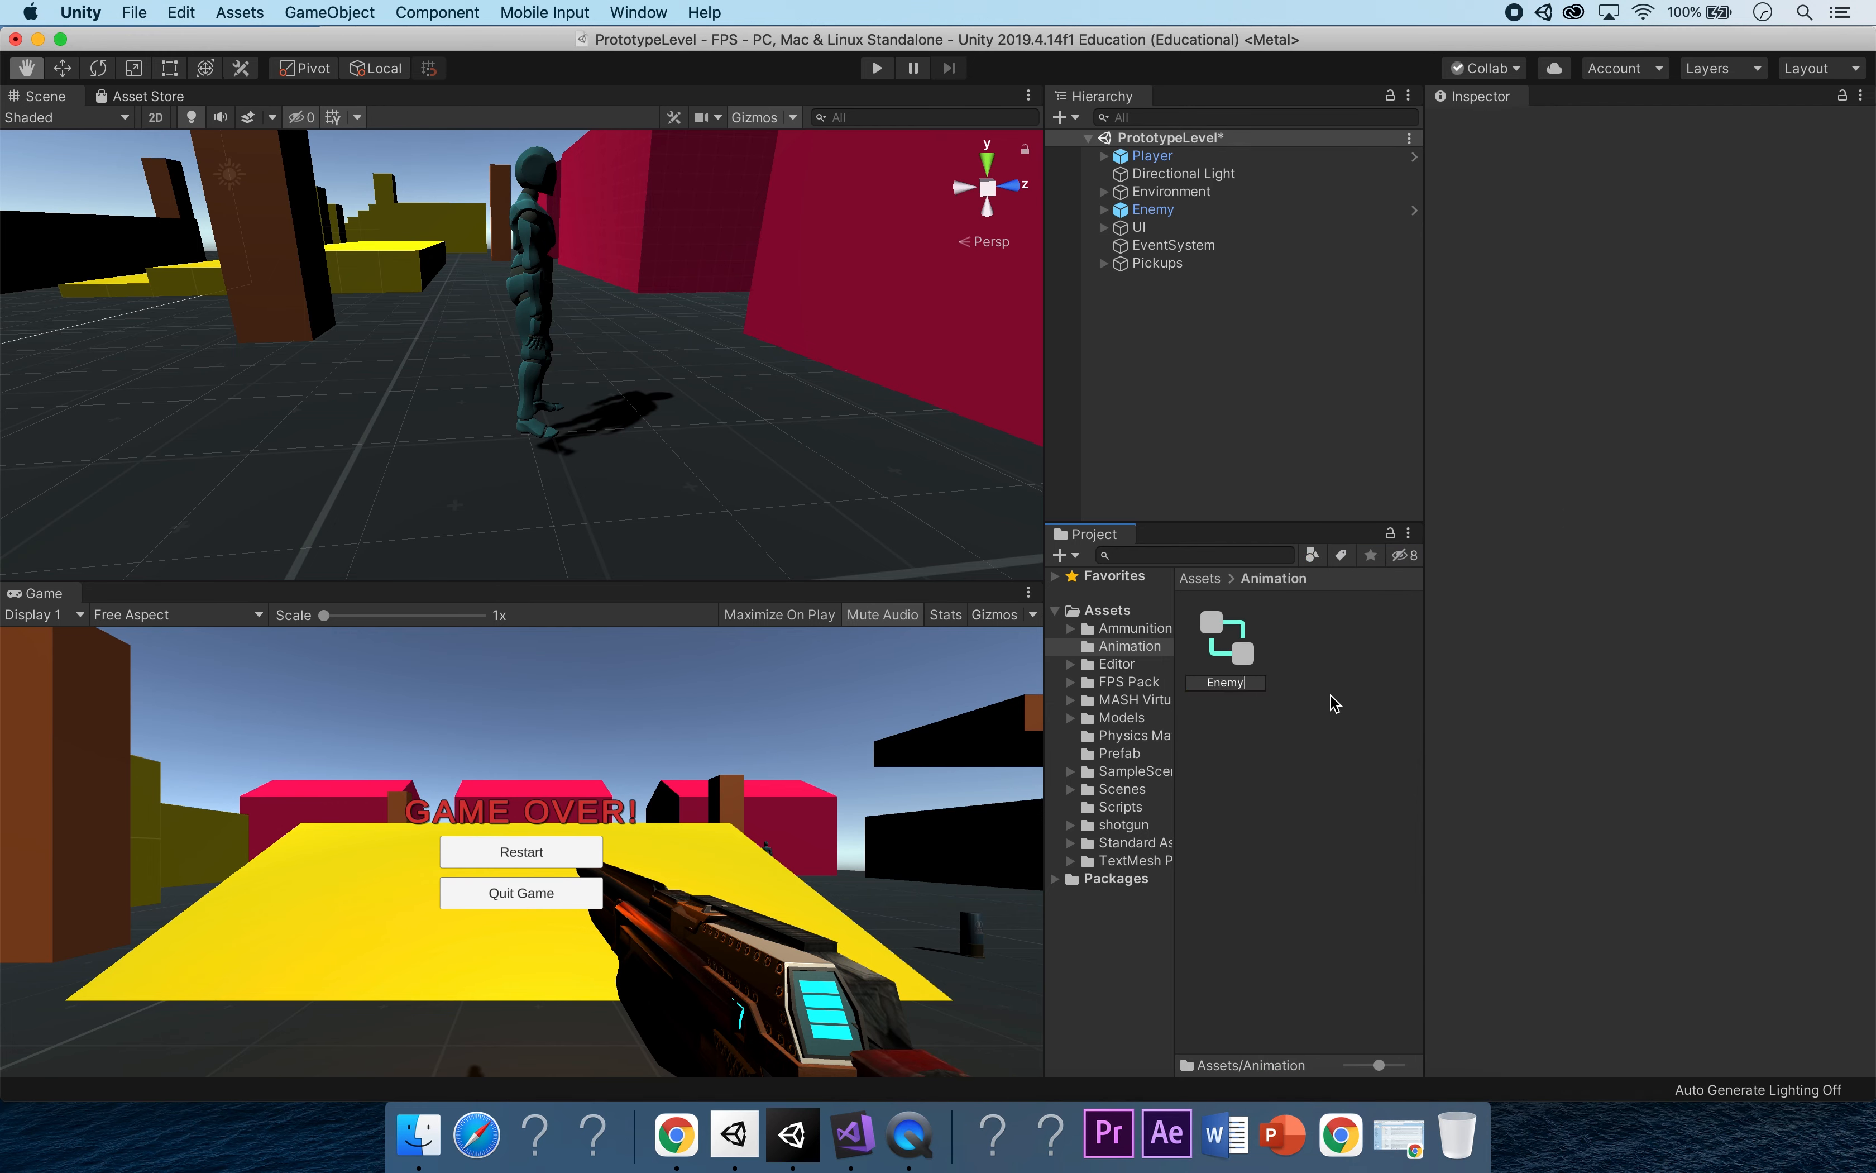
pyautogui.press('Return')
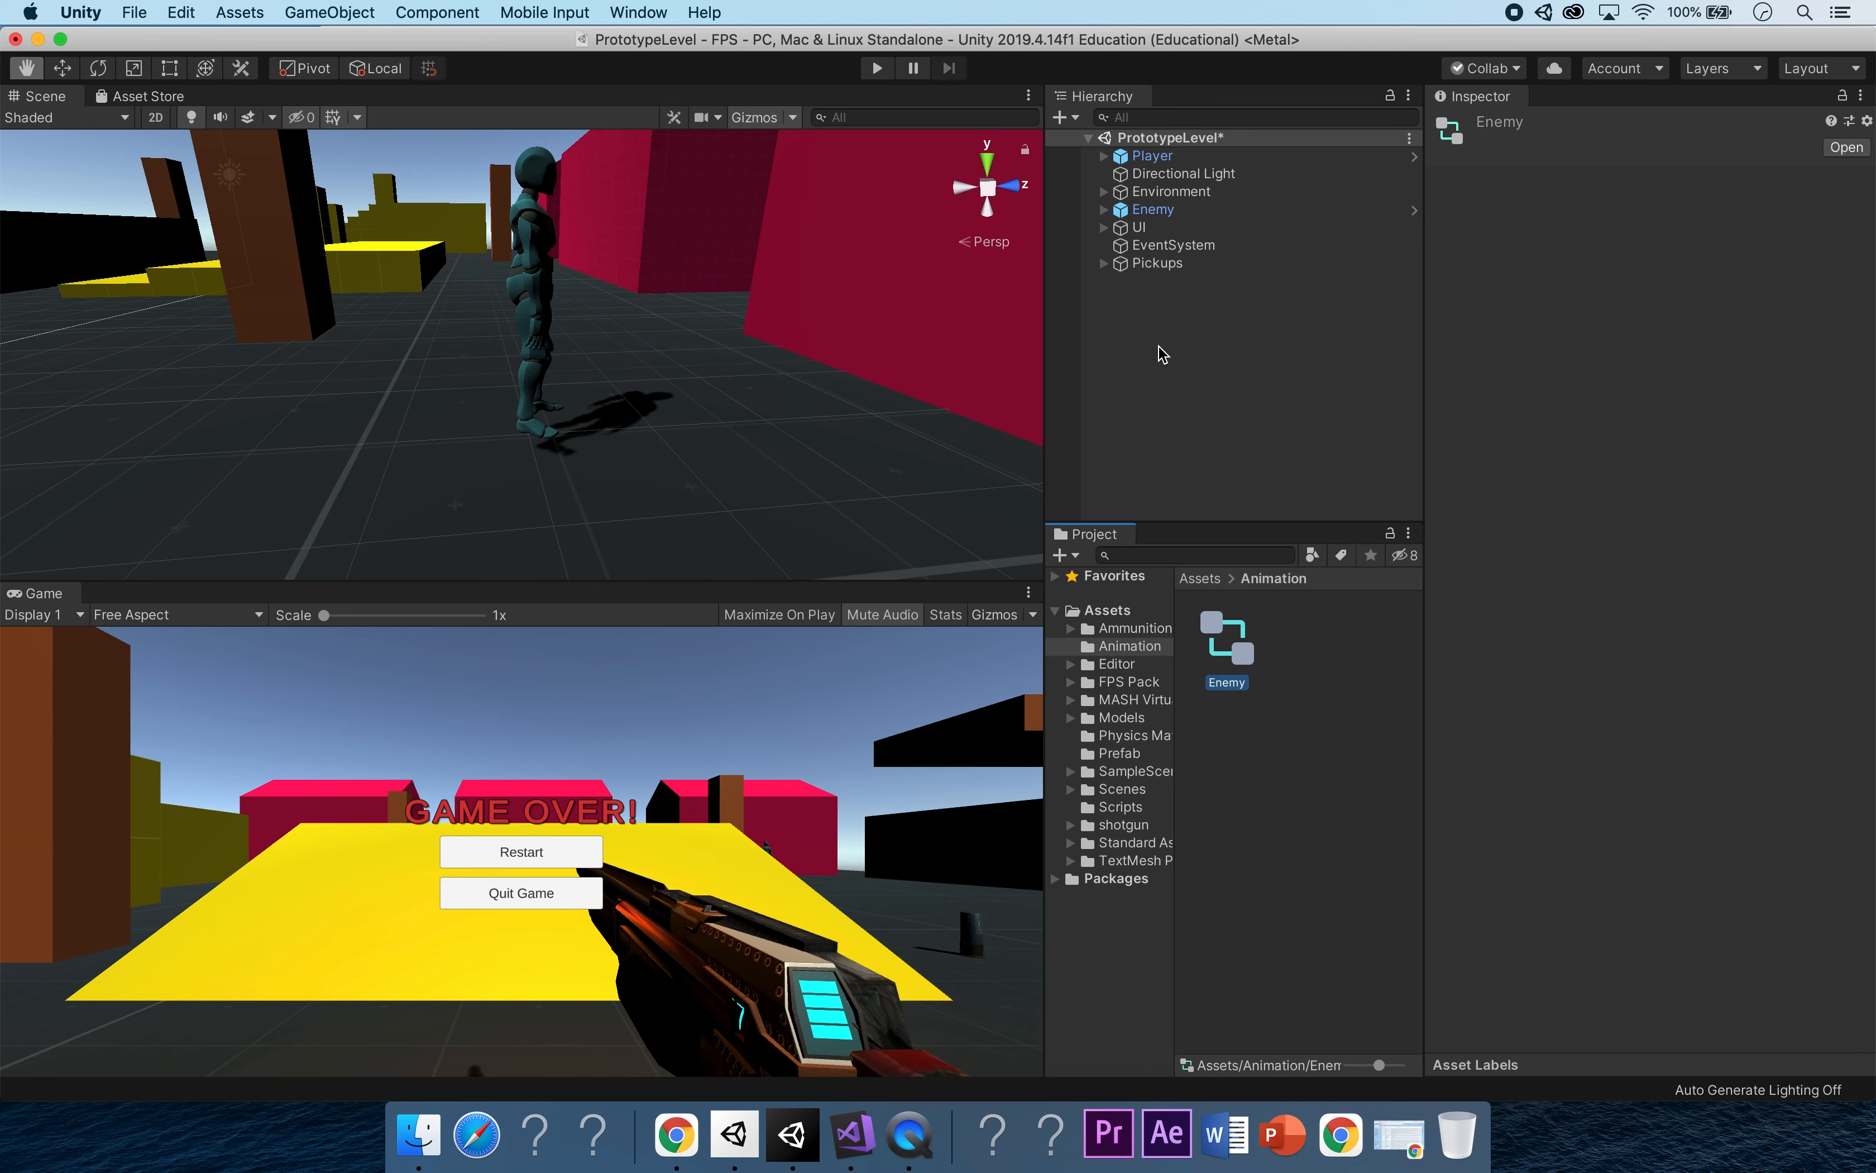
# Add an Animator component to the Enemy object in the scene.
pyautogui.click(1202, 210)
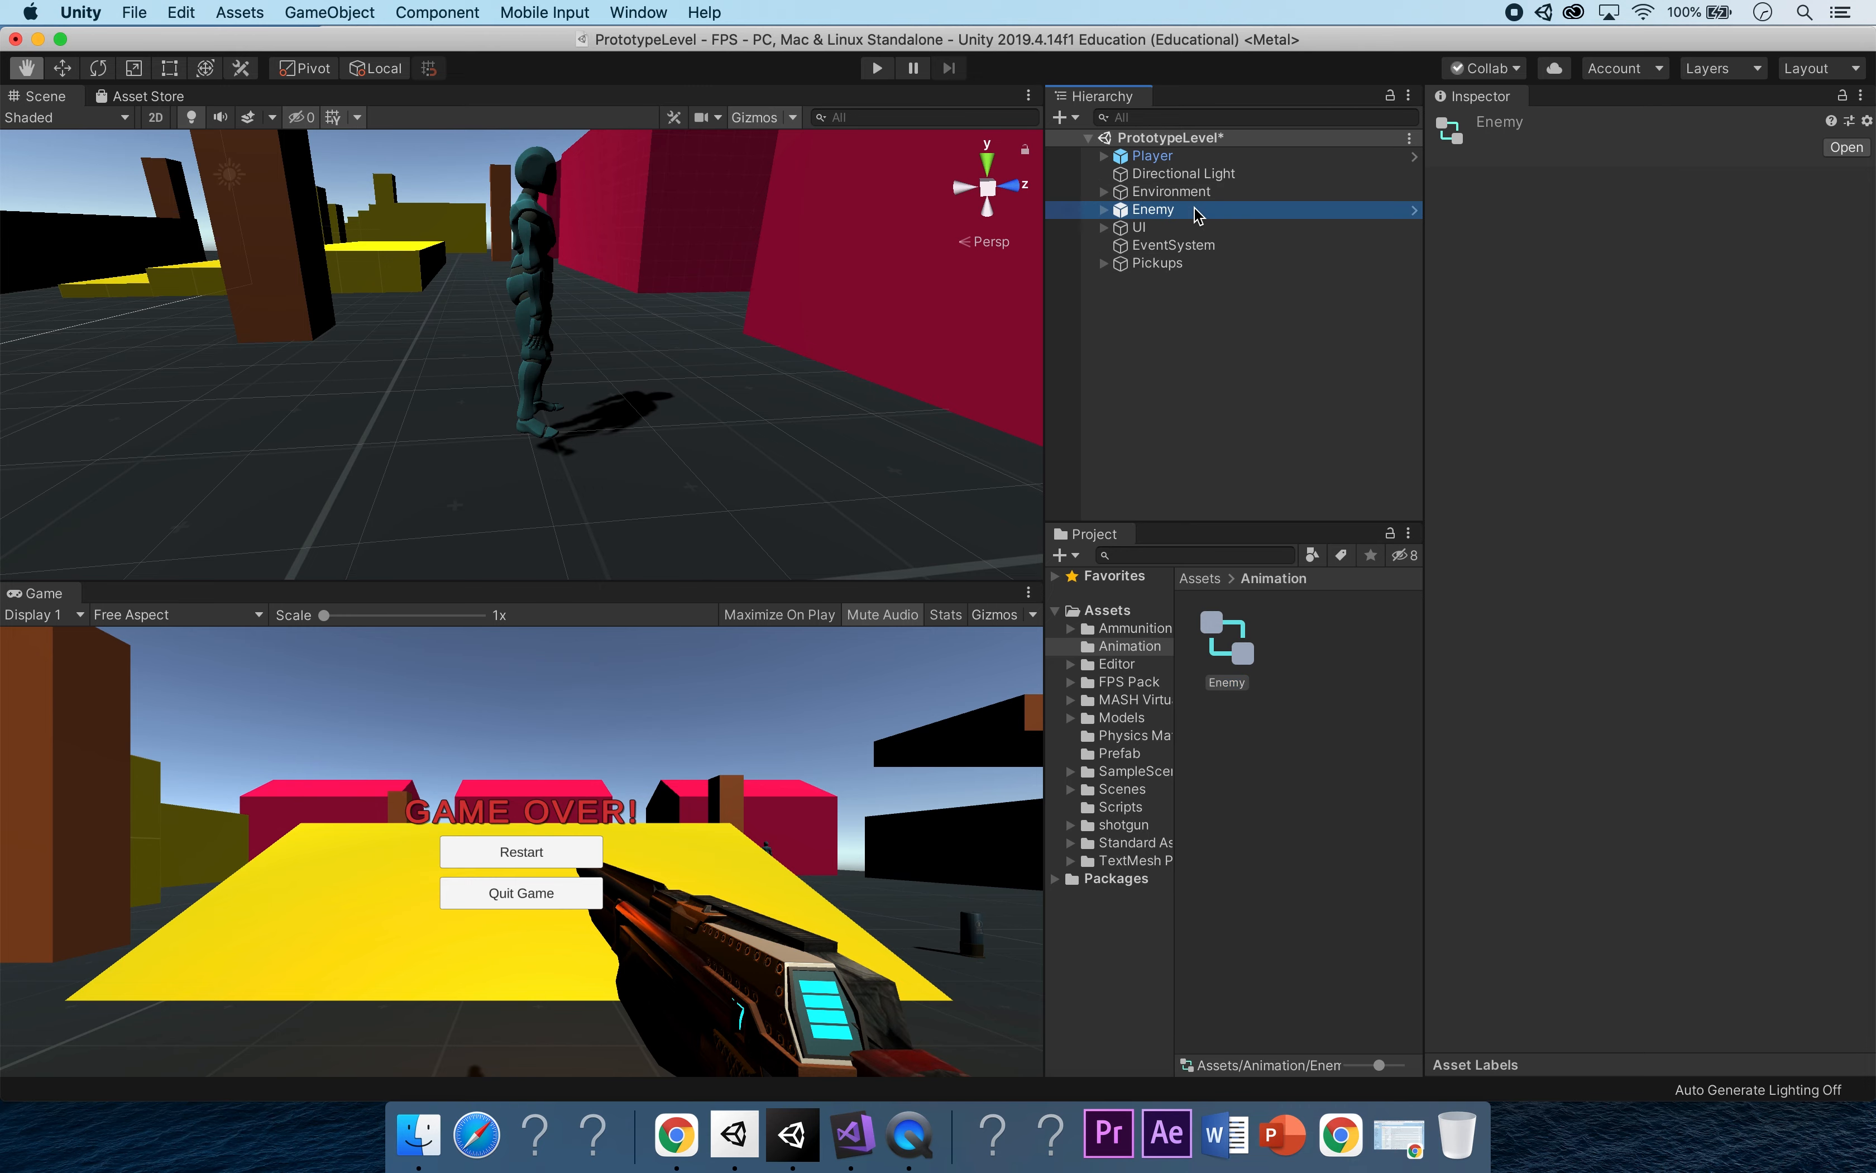
pyautogui.scroll(-3, 1557, 675)
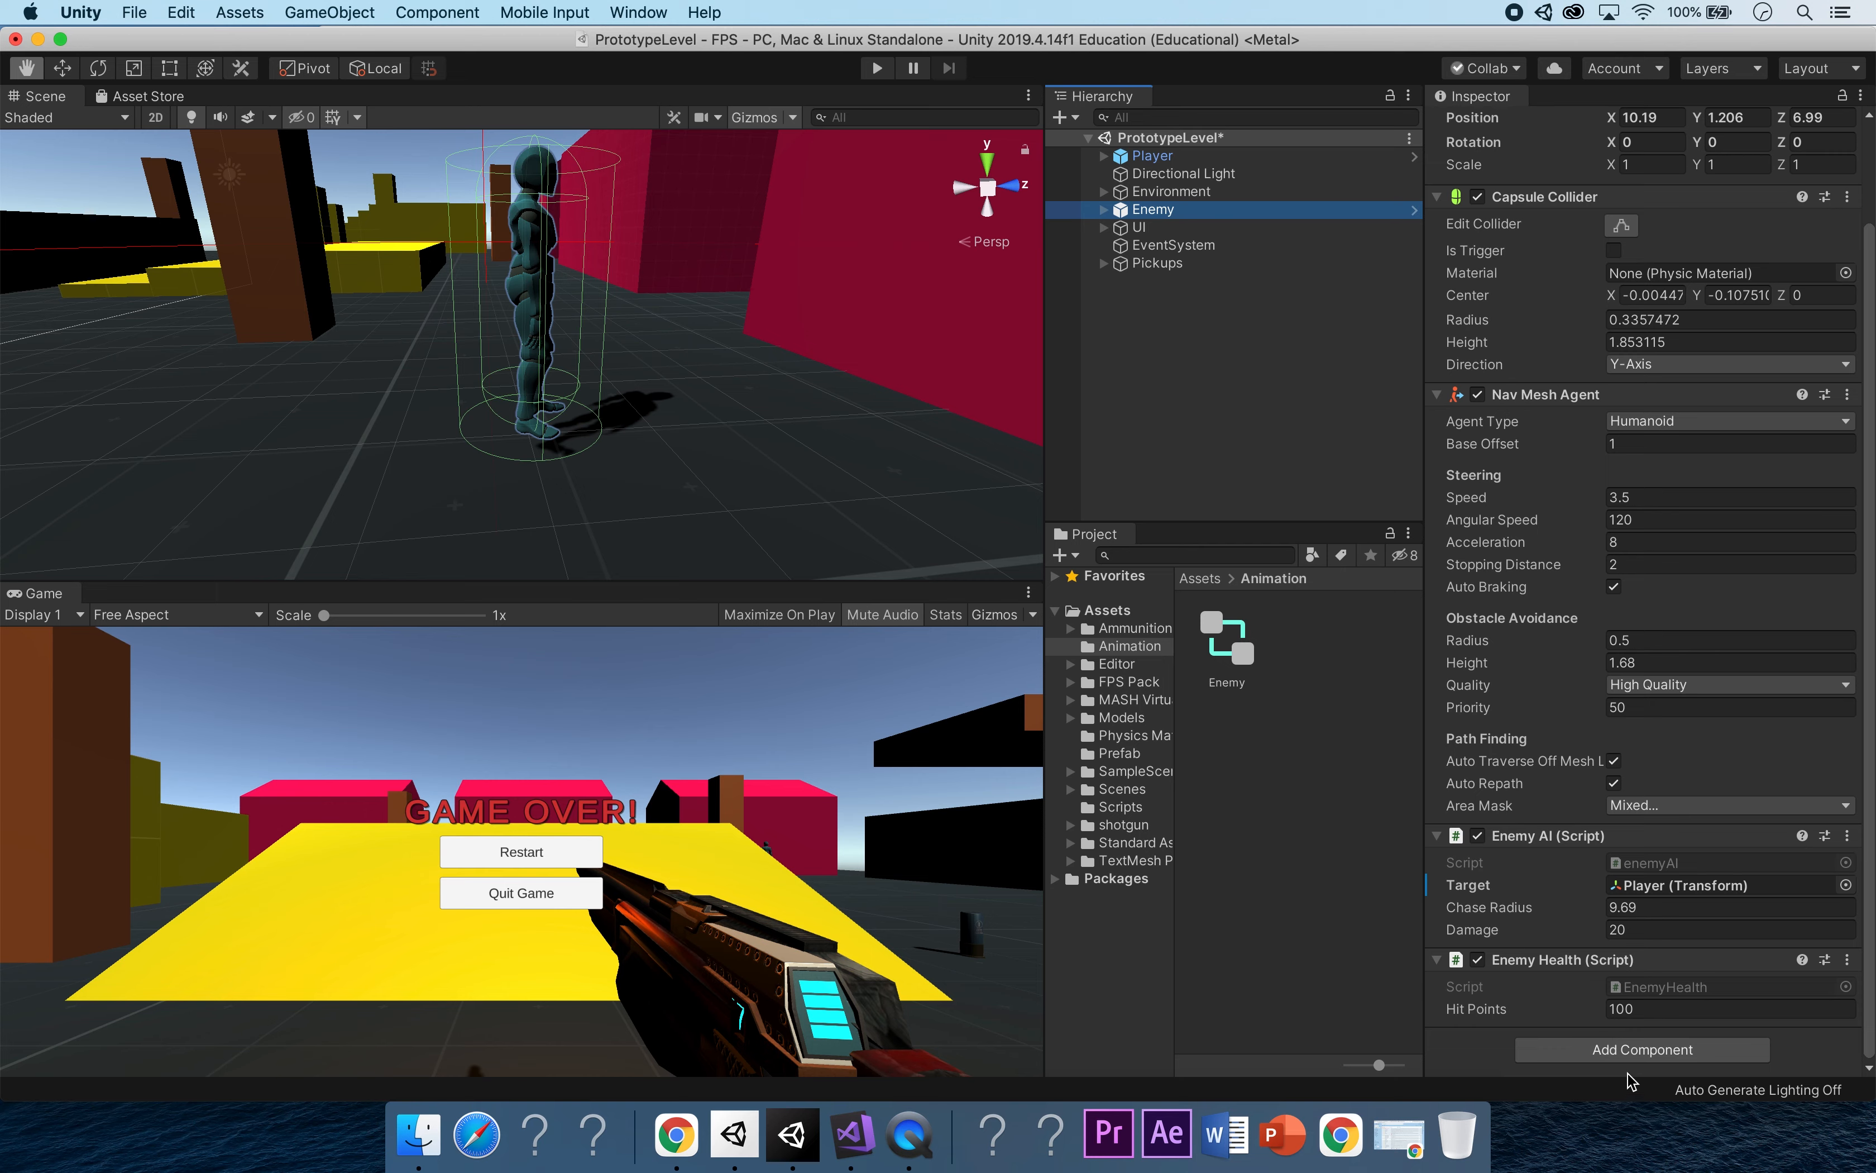
pyautogui.click(1635, 1051)
pyautogui.write('anima')
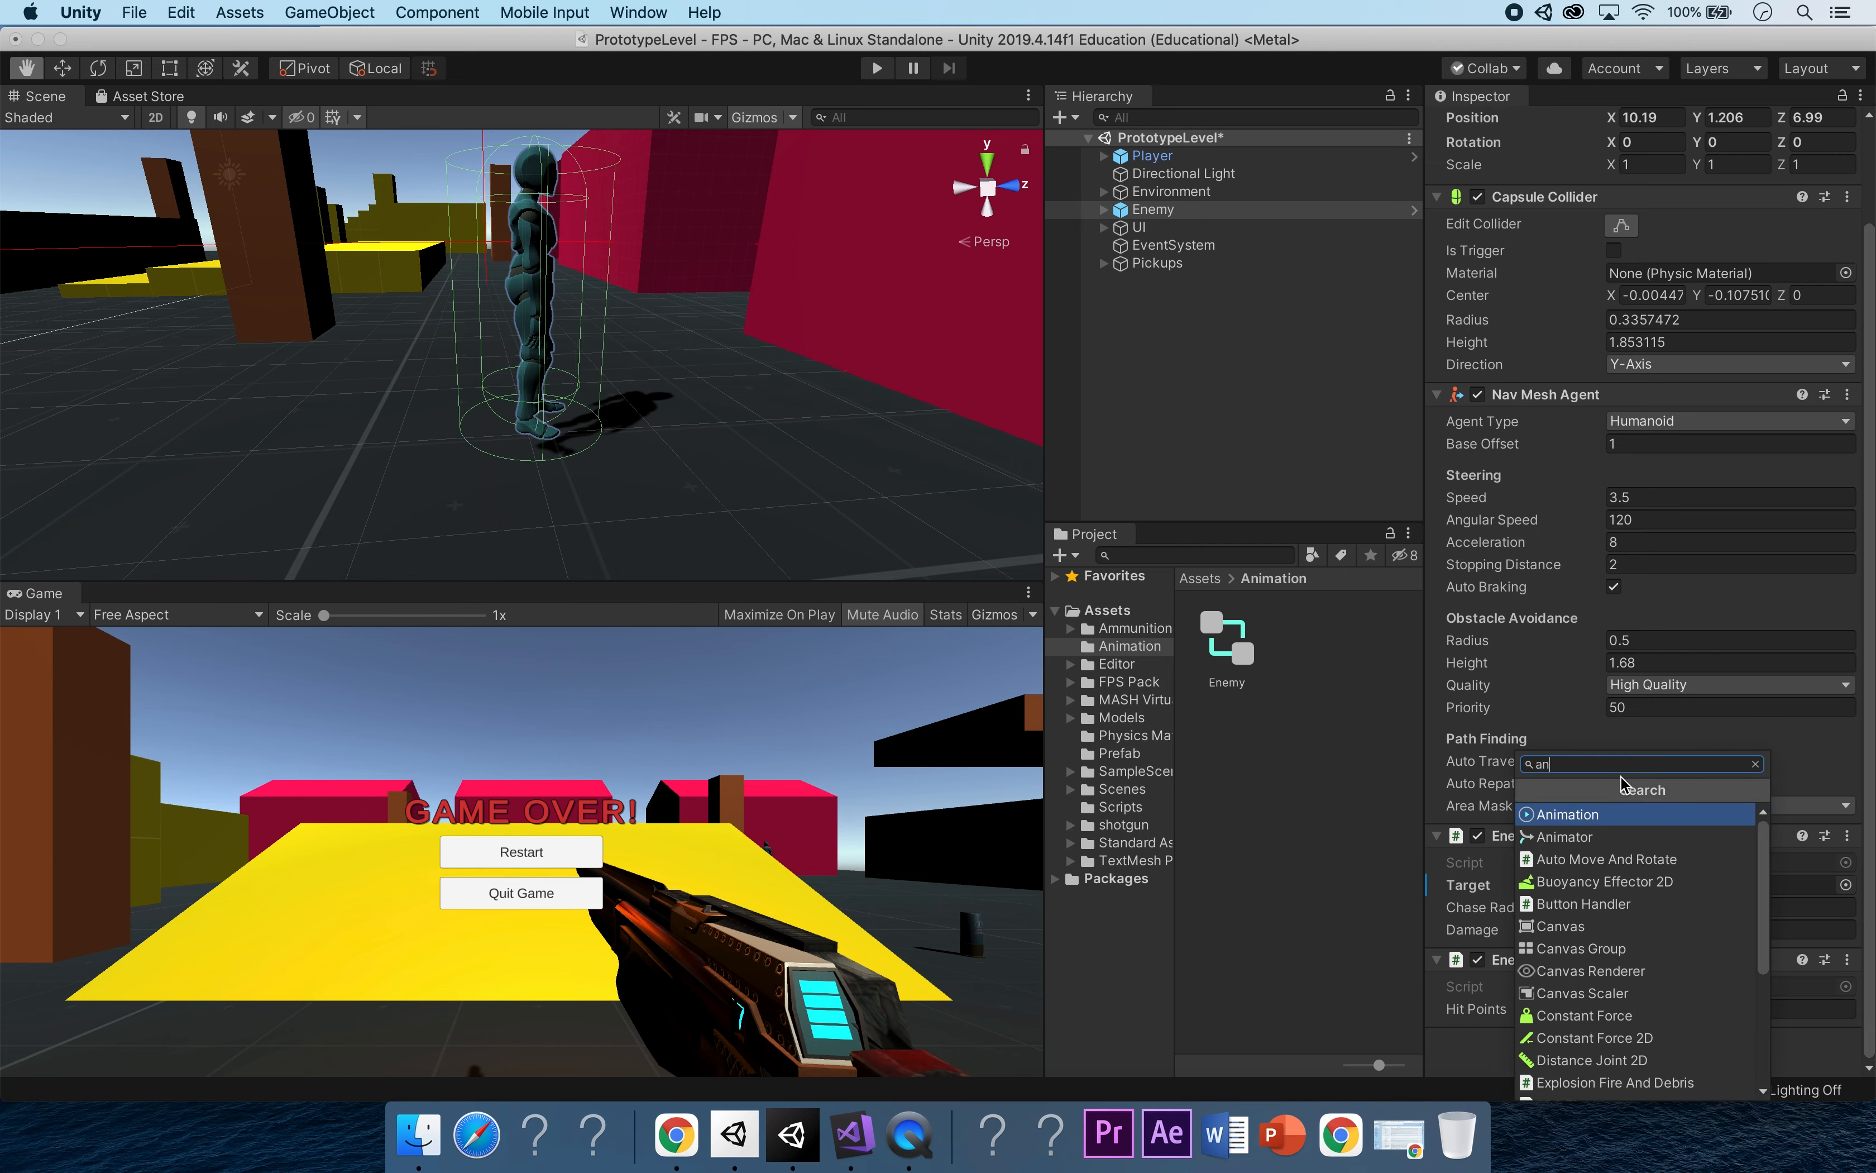
pyautogui.press('Down')
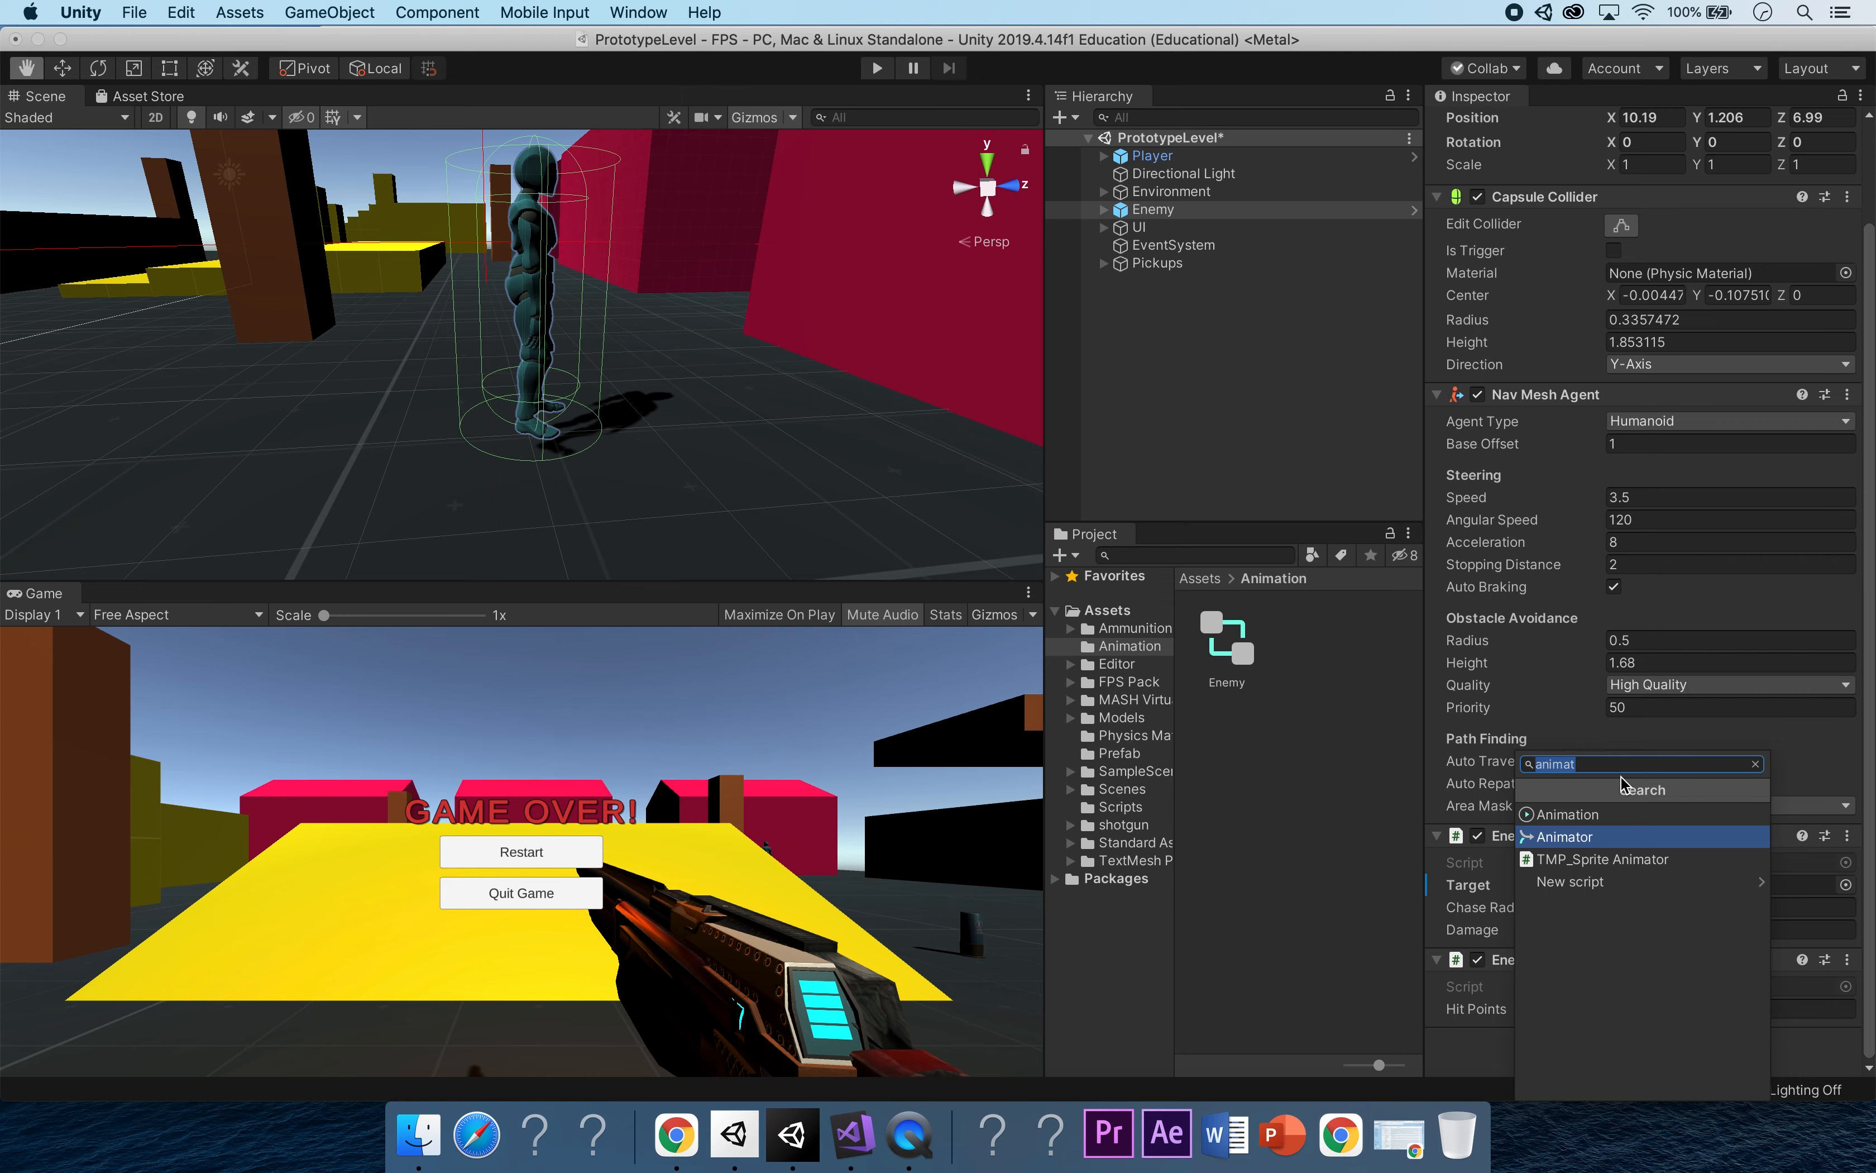
pyautogui.press('Return')
pyautogui.scroll(-5, 1621, 783)
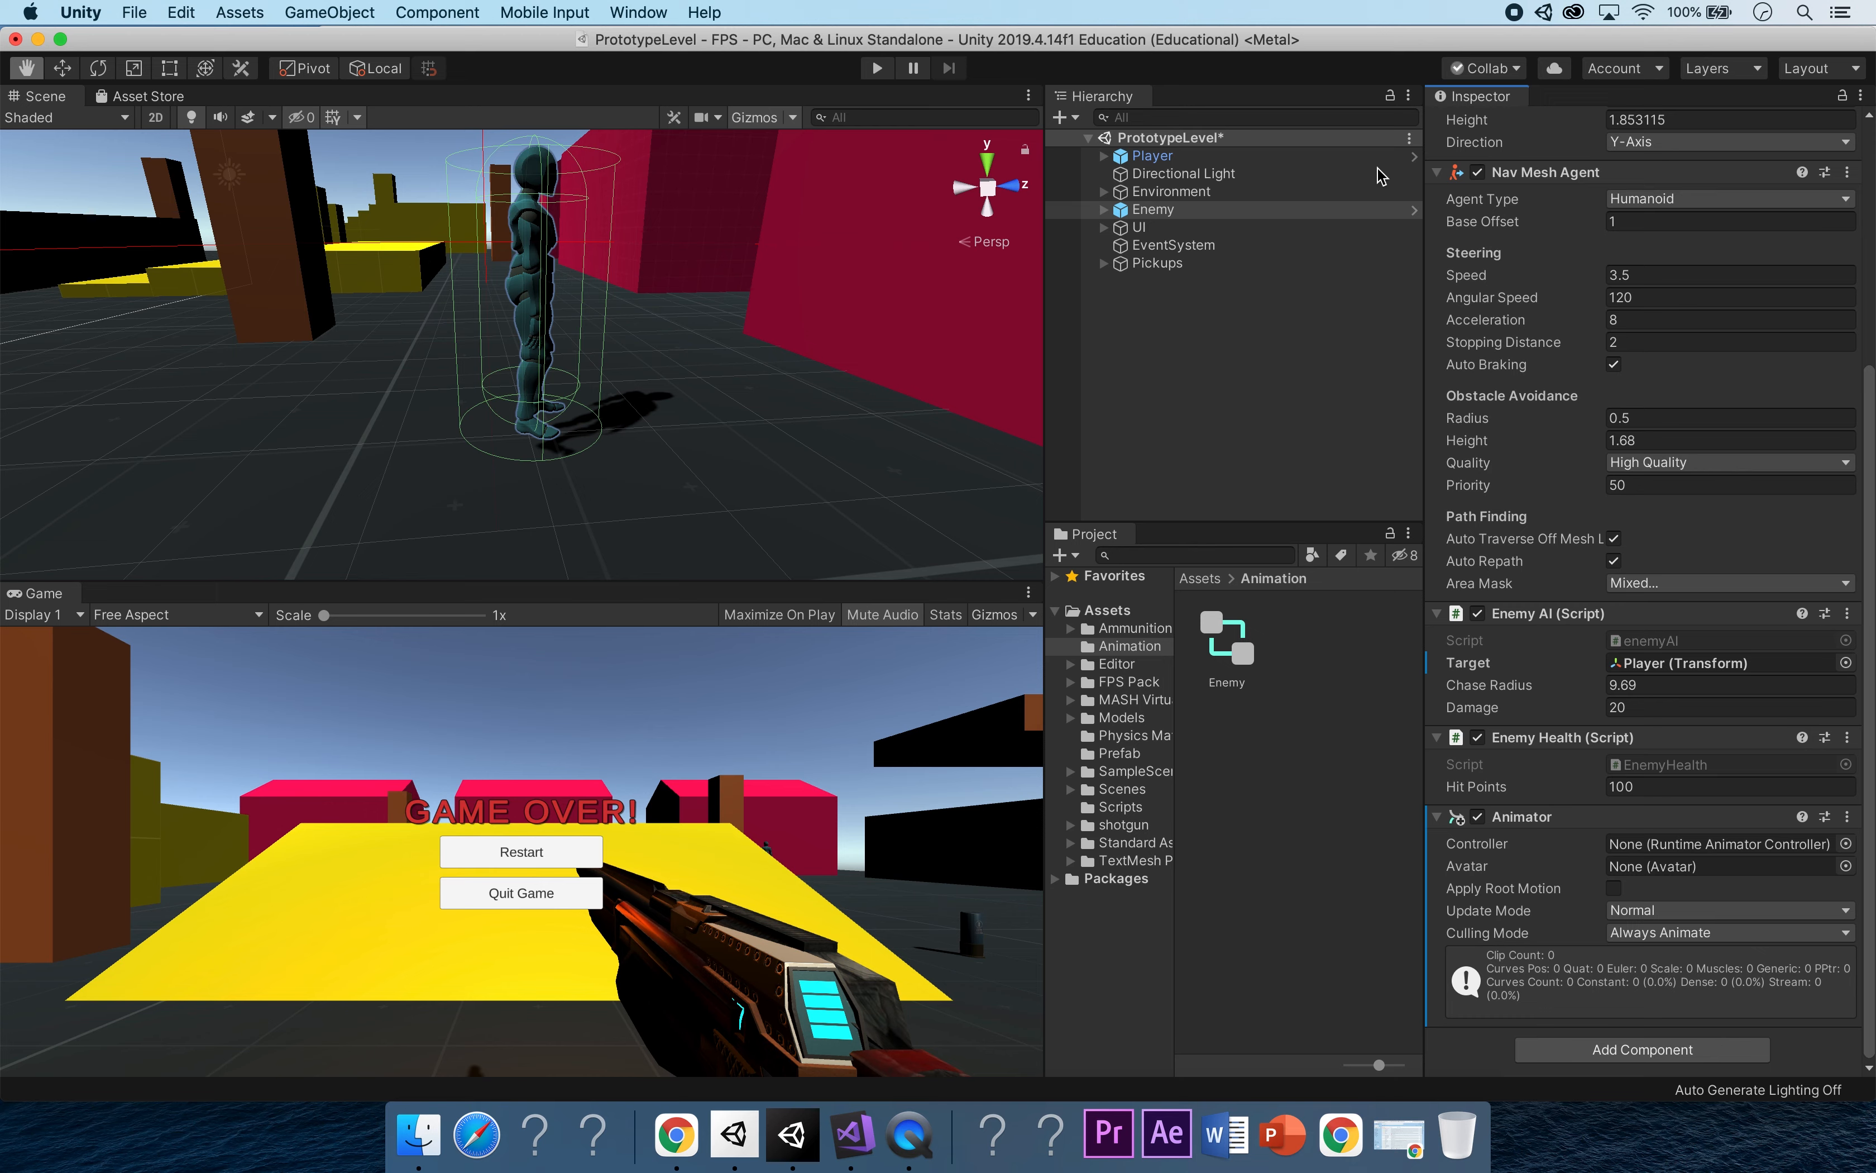
# Examine the ybot@Idle child of the scene Enemy and the components on its Alpha_Joints, Alpha_Surface and mixamorig:Hips objects.
pyautogui.click(1103, 210)
pyautogui.click(1160, 228)
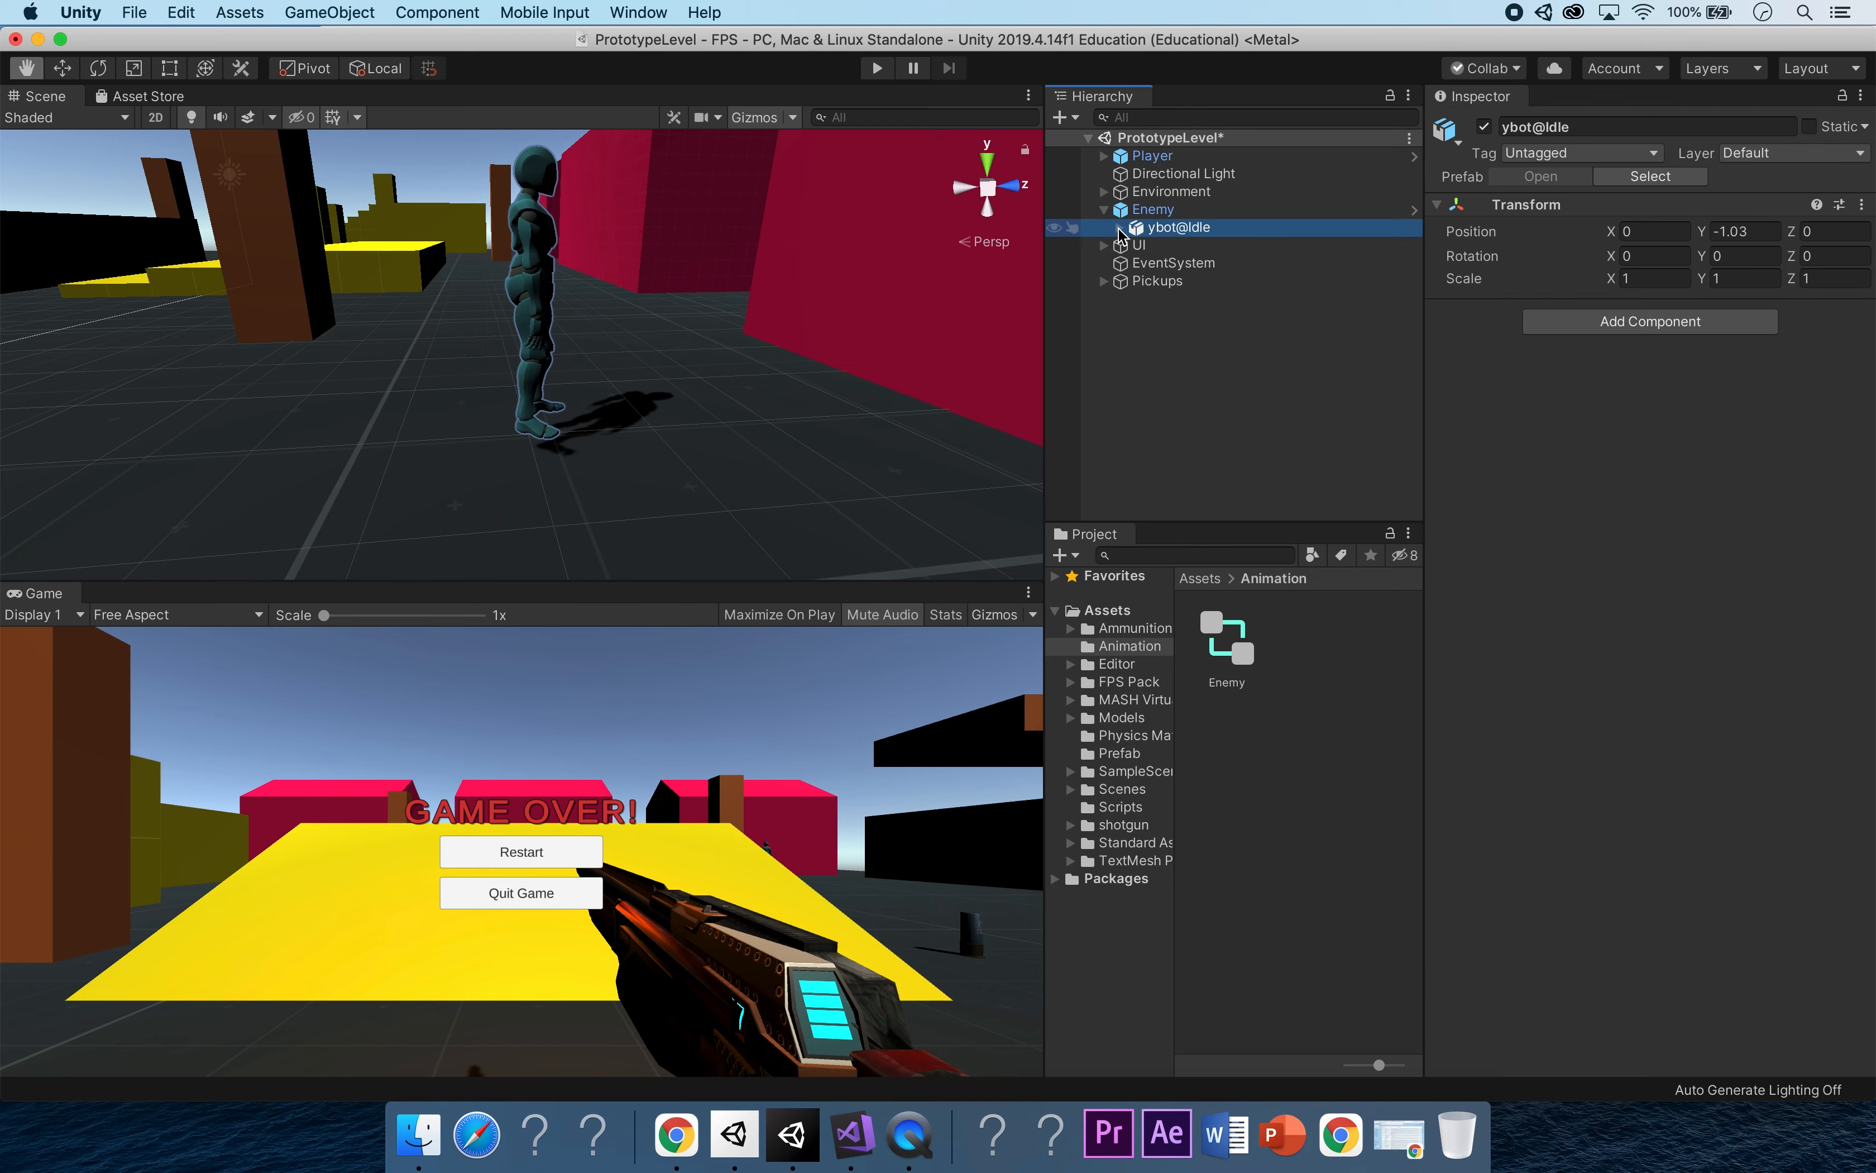
pyautogui.click(1120, 227)
pyautogui.click(1203, 245)
pyautogui.click(1192, 265)
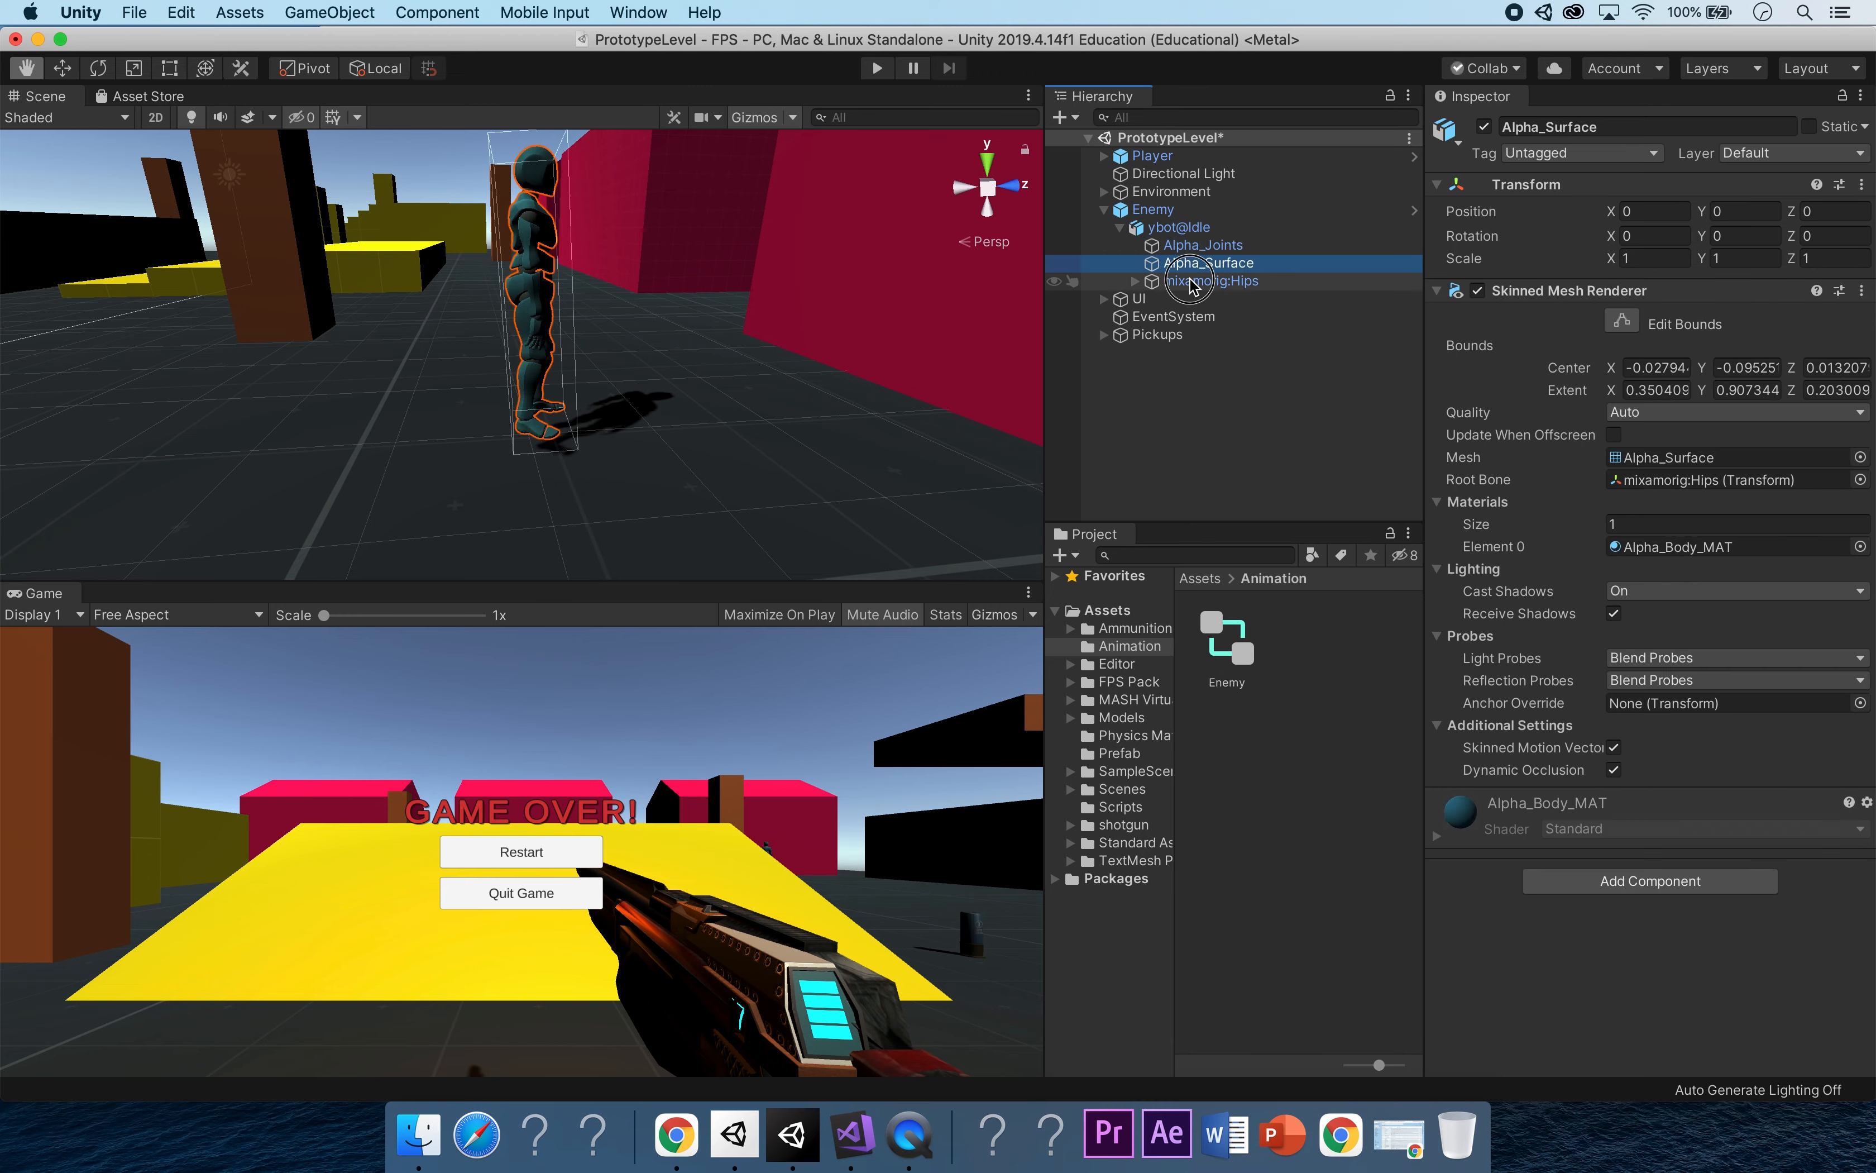
pyautogui.click(1191, 281)
pyautogui.click(1191, 264)
pyautogui.click(1192, 245)
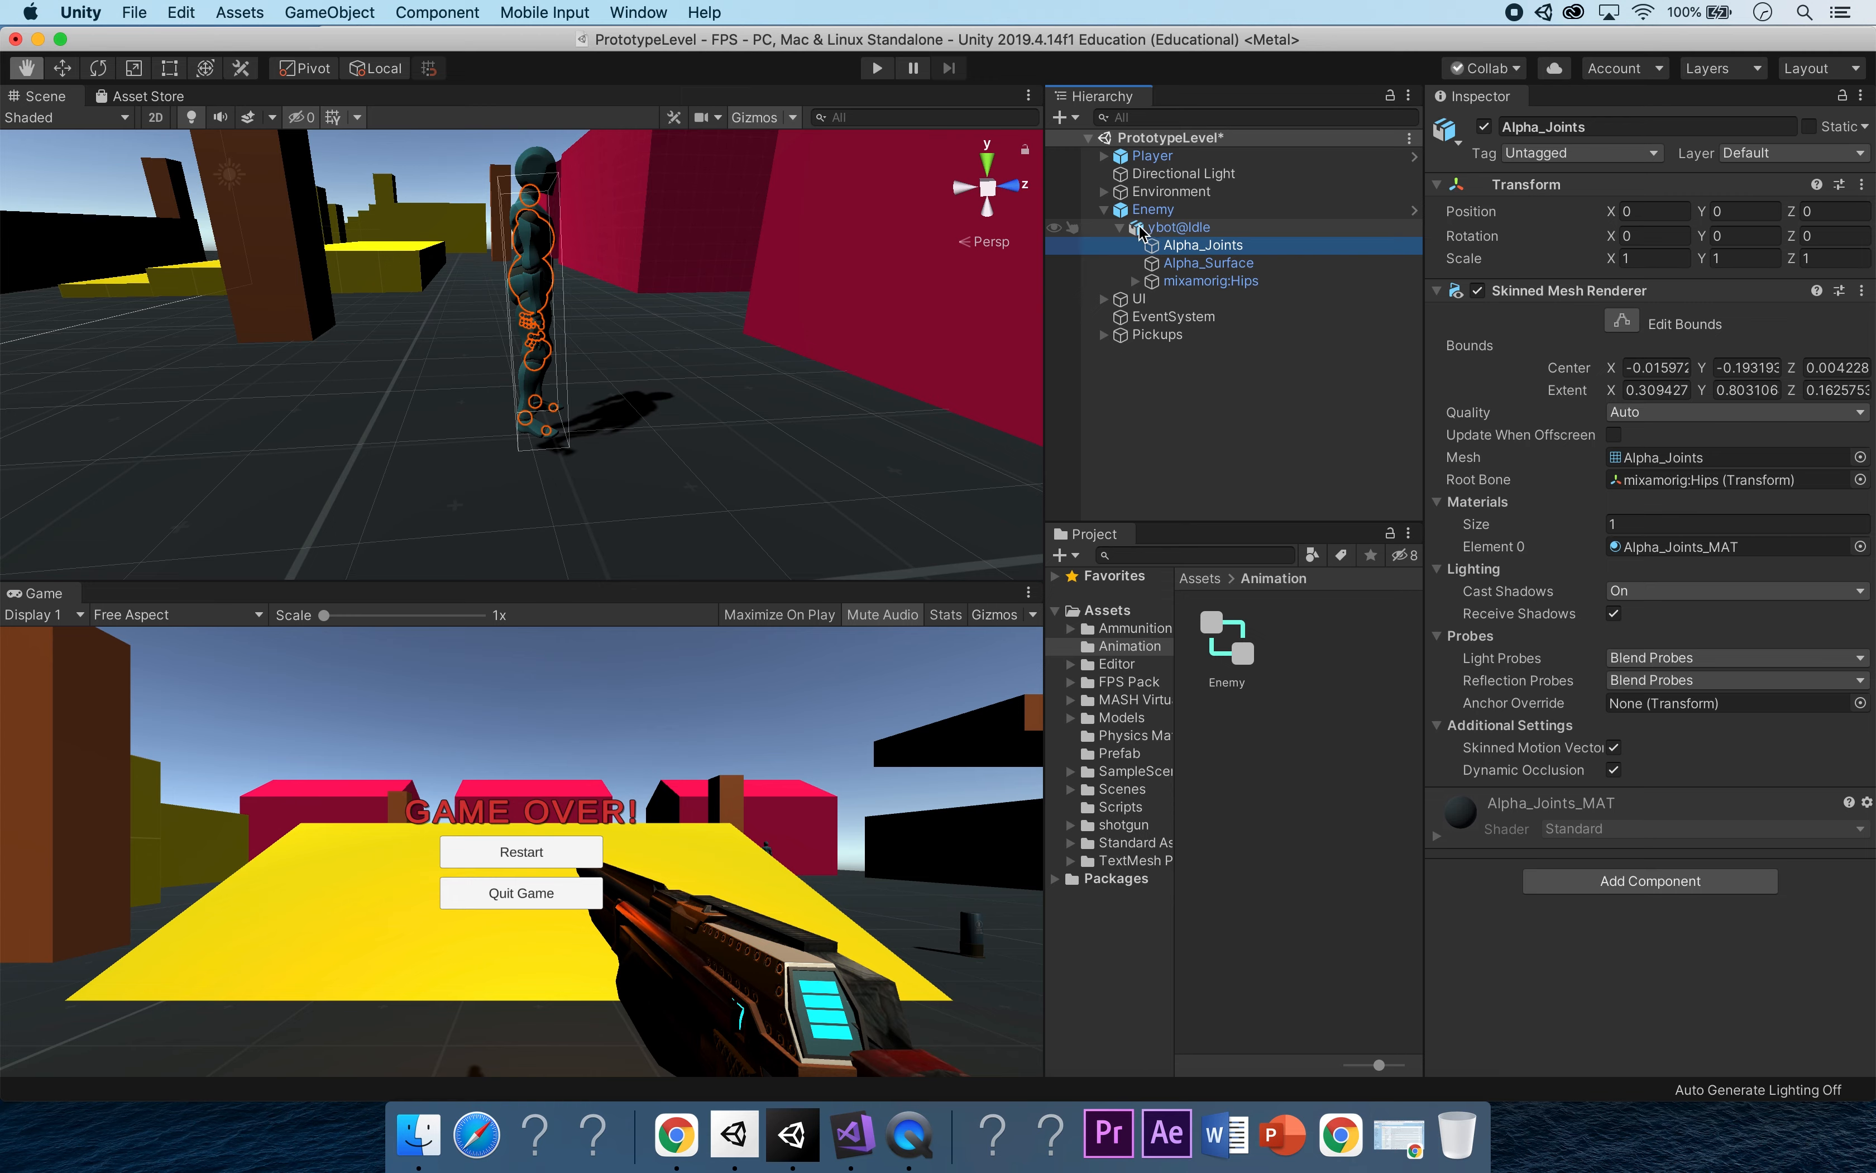
pyautogui.click(1120, 228)
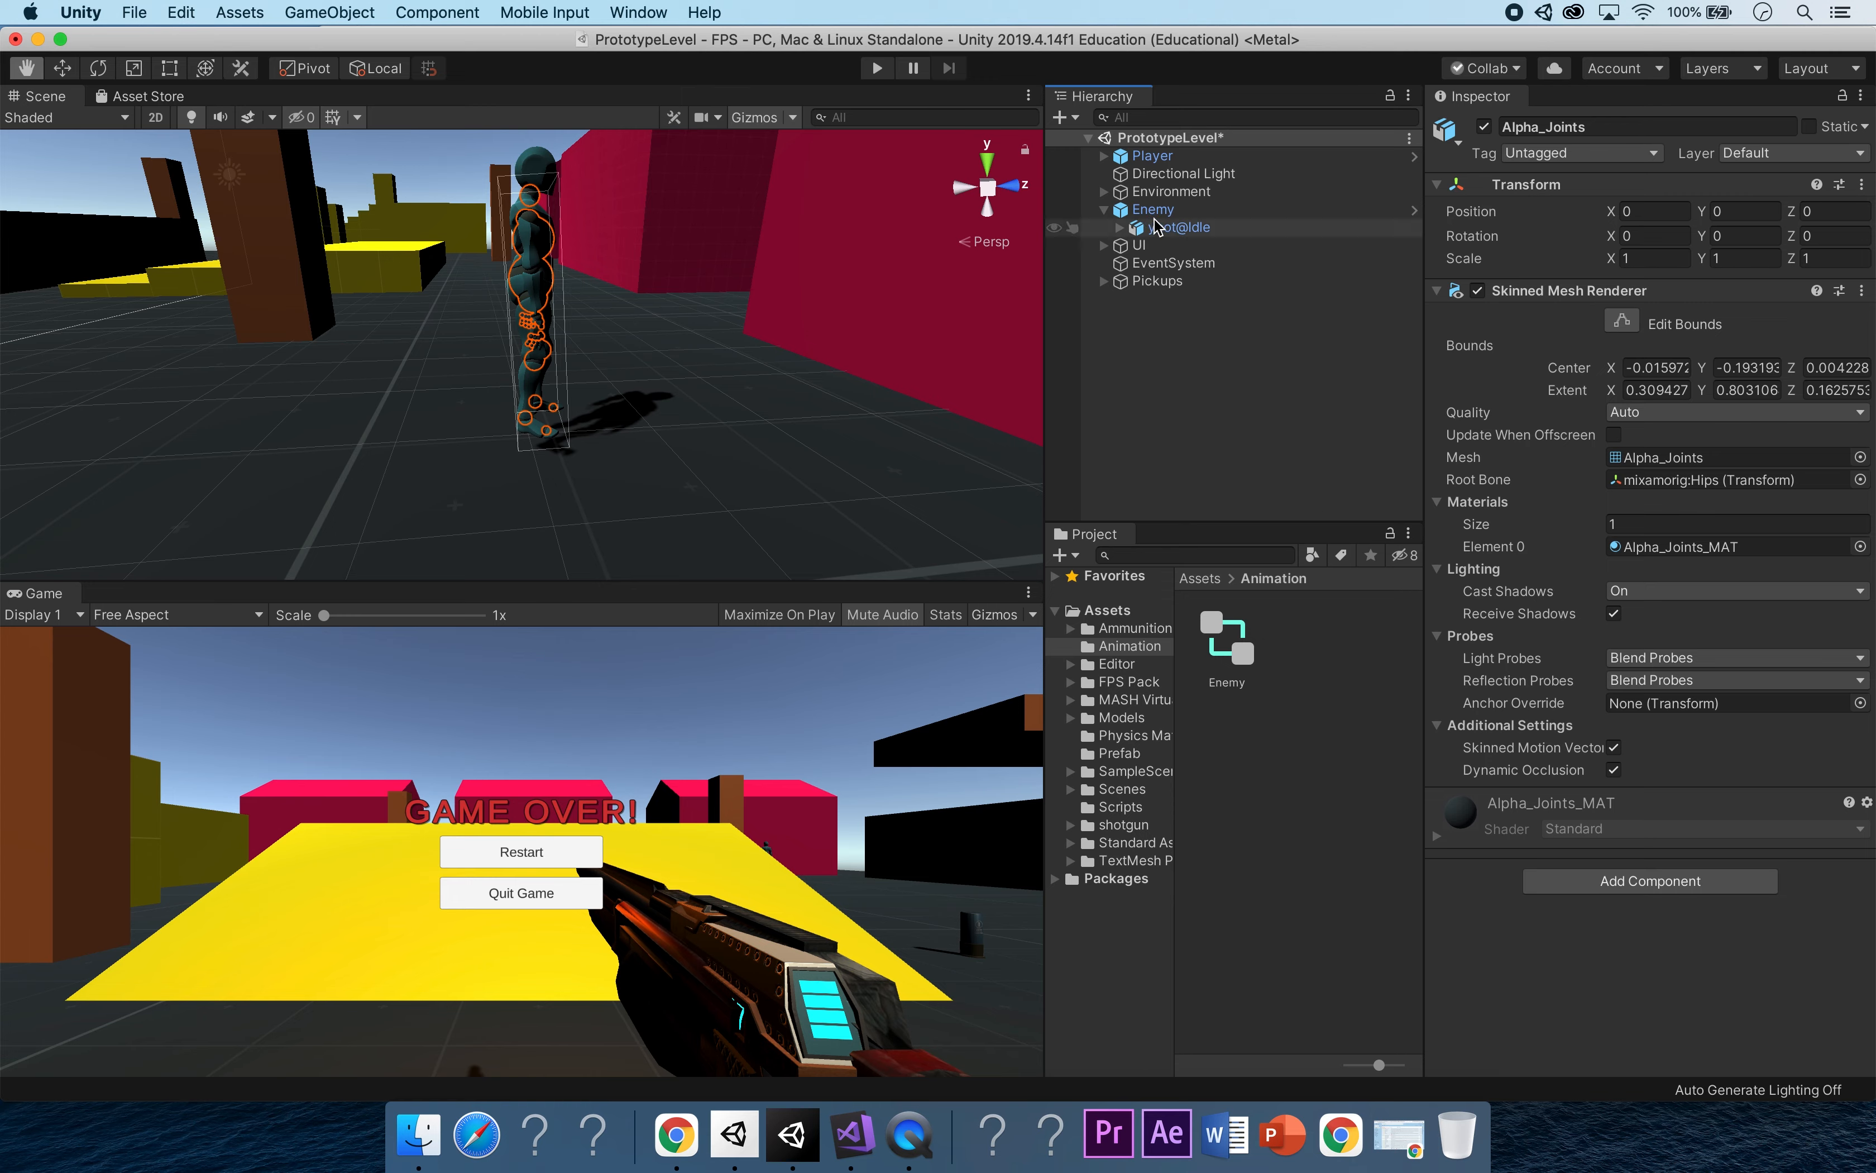
# Assign the Enemy animator controller as the Controller of the scene Enemy's Animator component.
pyautogui.click(1163, 210)
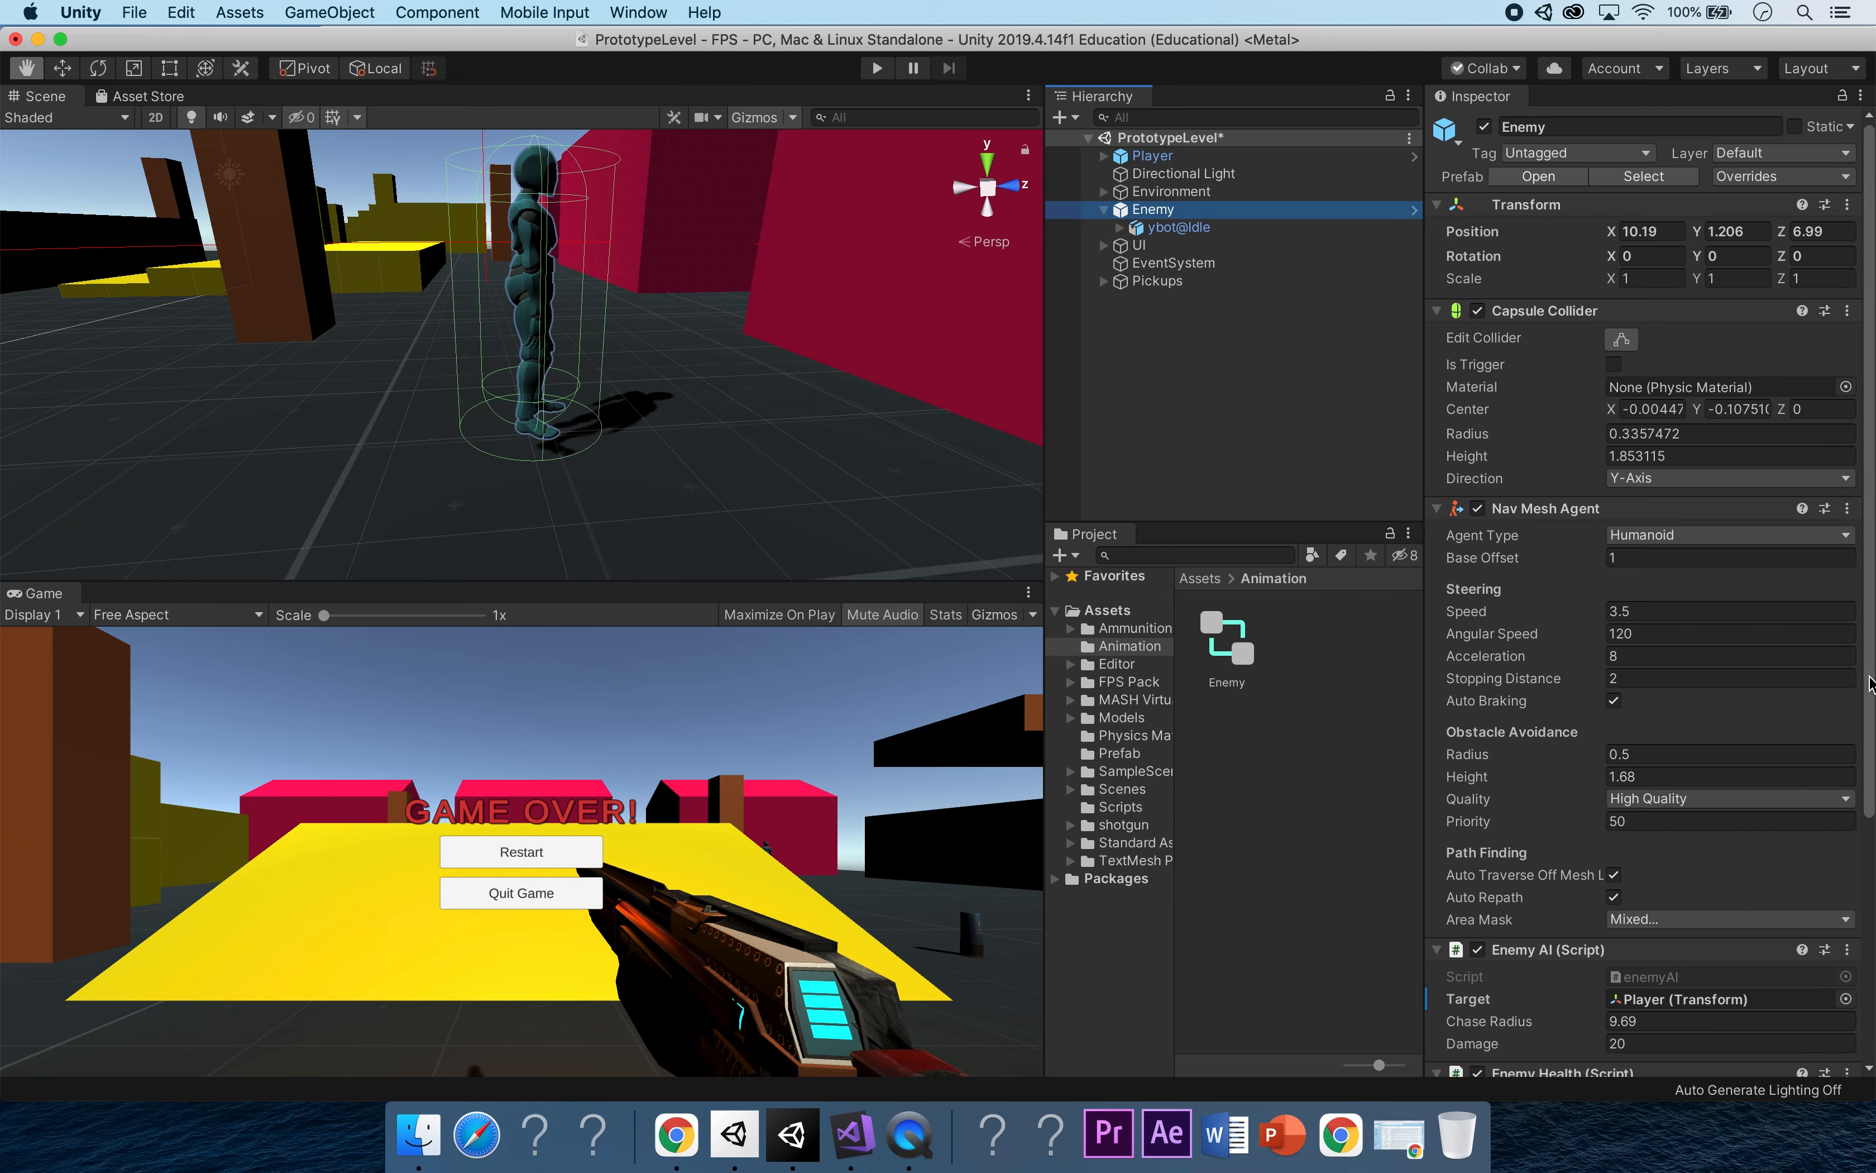
pyautogui.moveTo(1869, 683); pyautogui.dragTo(1869, 931)
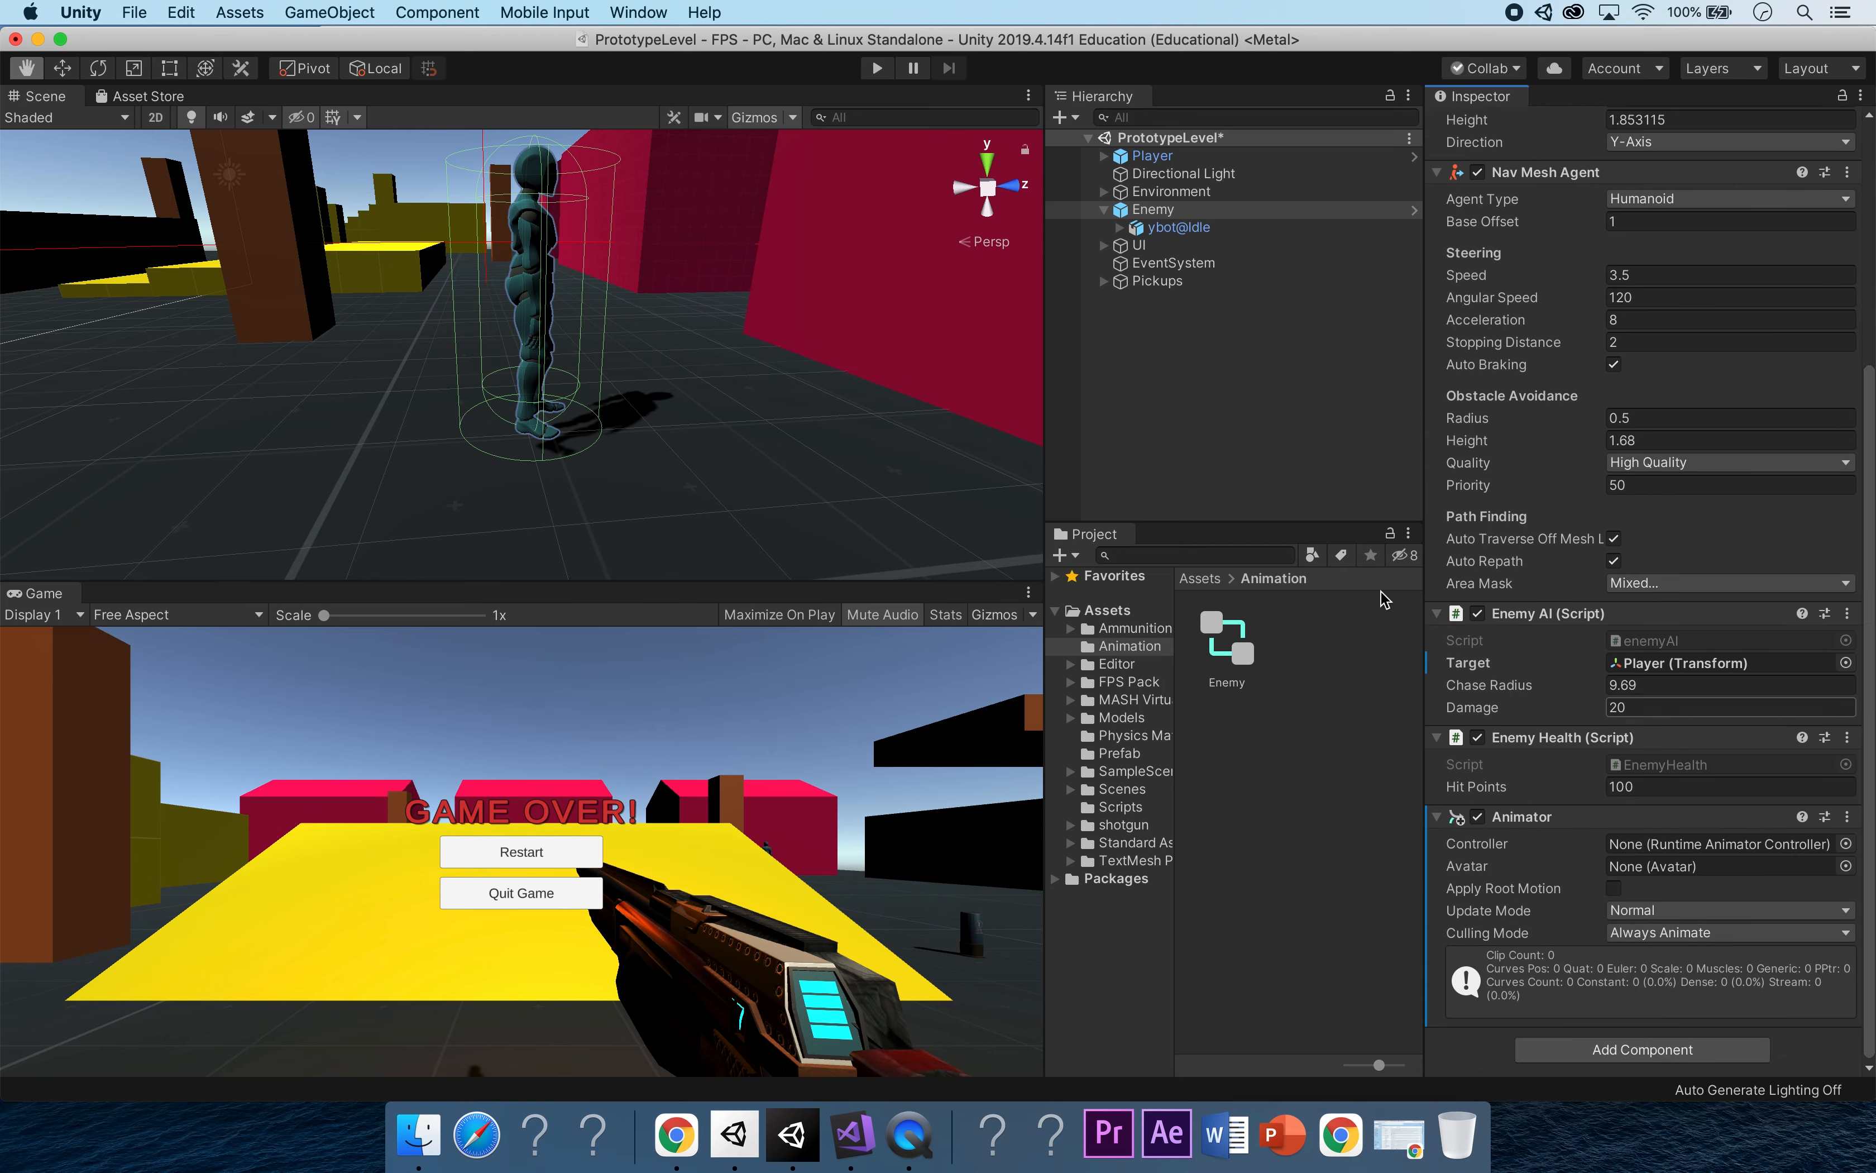
pyautogui.moveTo(1227, 638); pyautogui.dragTo(1678, 855)
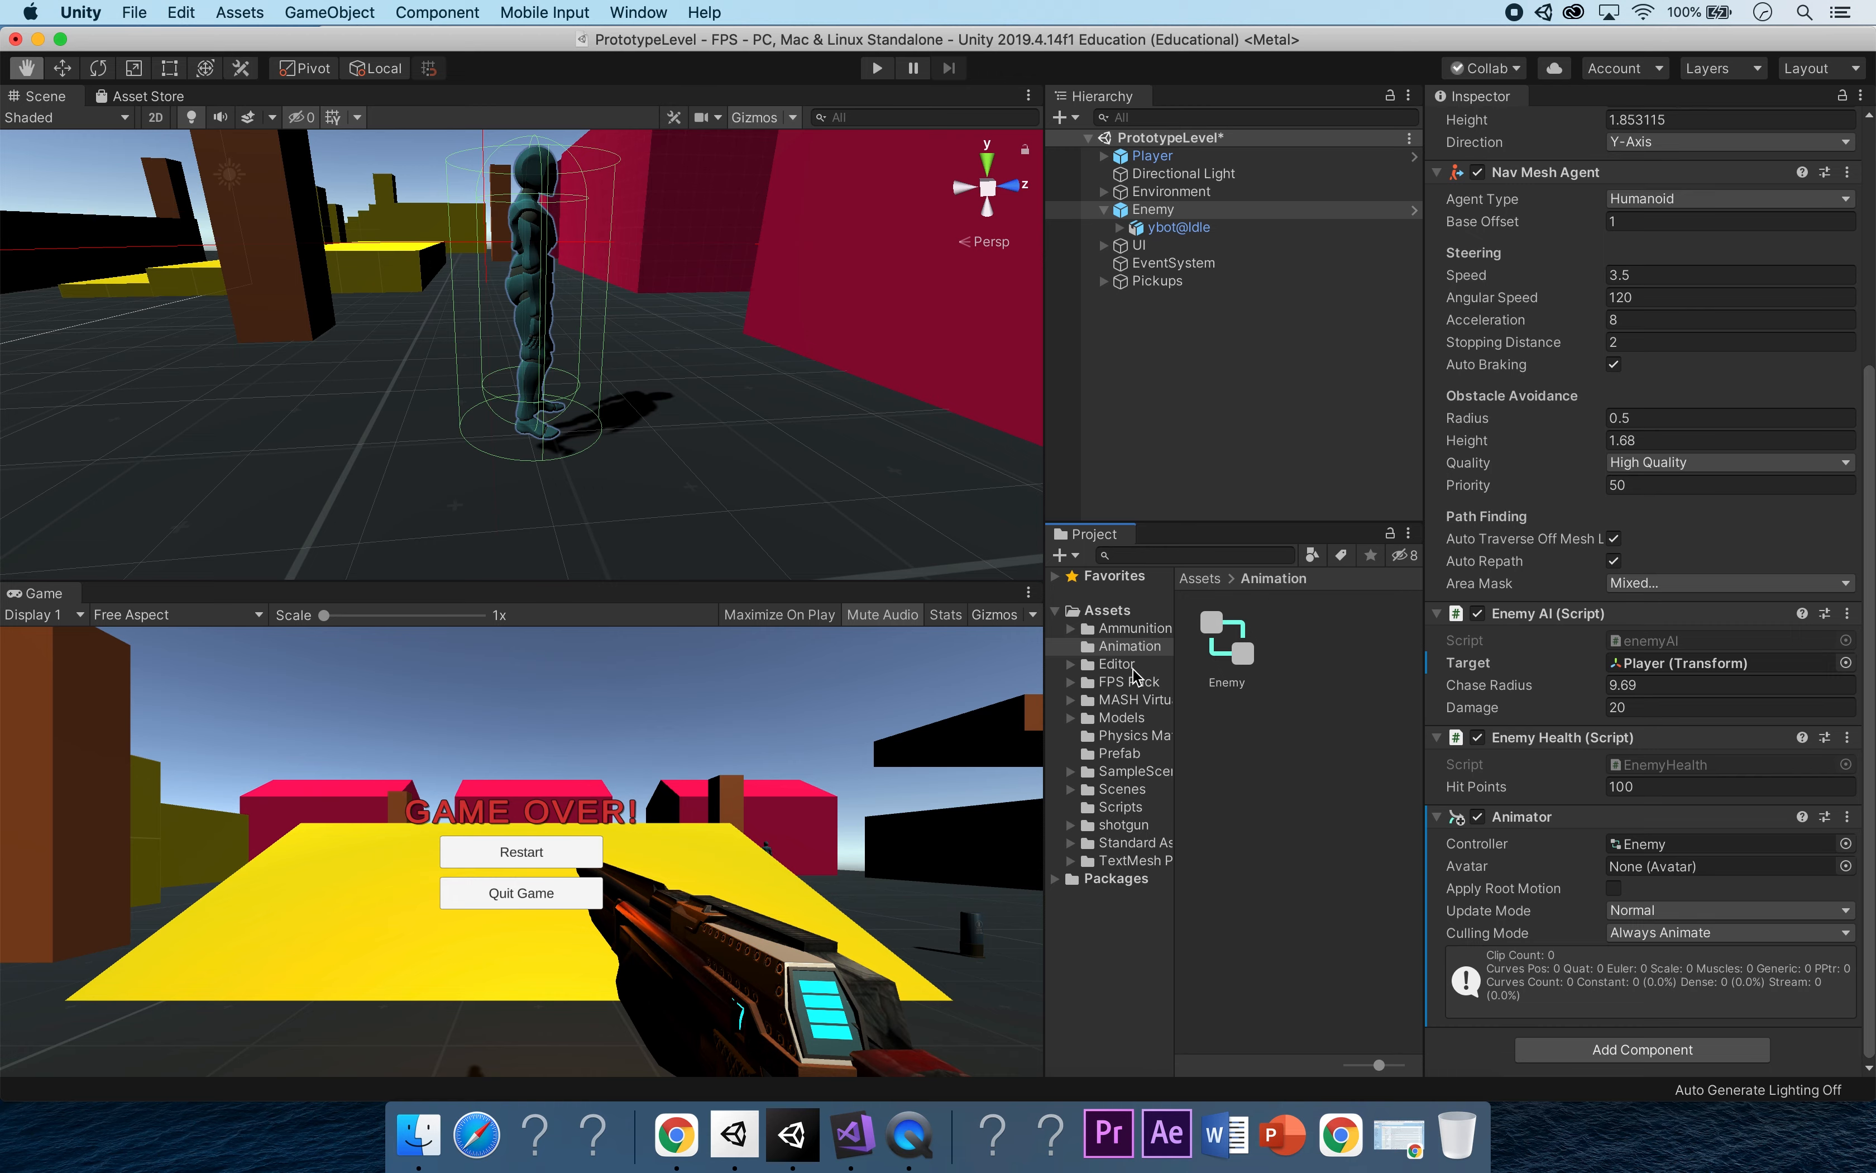
# Examine the sub-assets of the ybot@Idle model in the Models/Enemy folder, and select the Enemy object in the scene again.
pyautogui.click(1120, 718)
pyautogui.click(1071, 718)
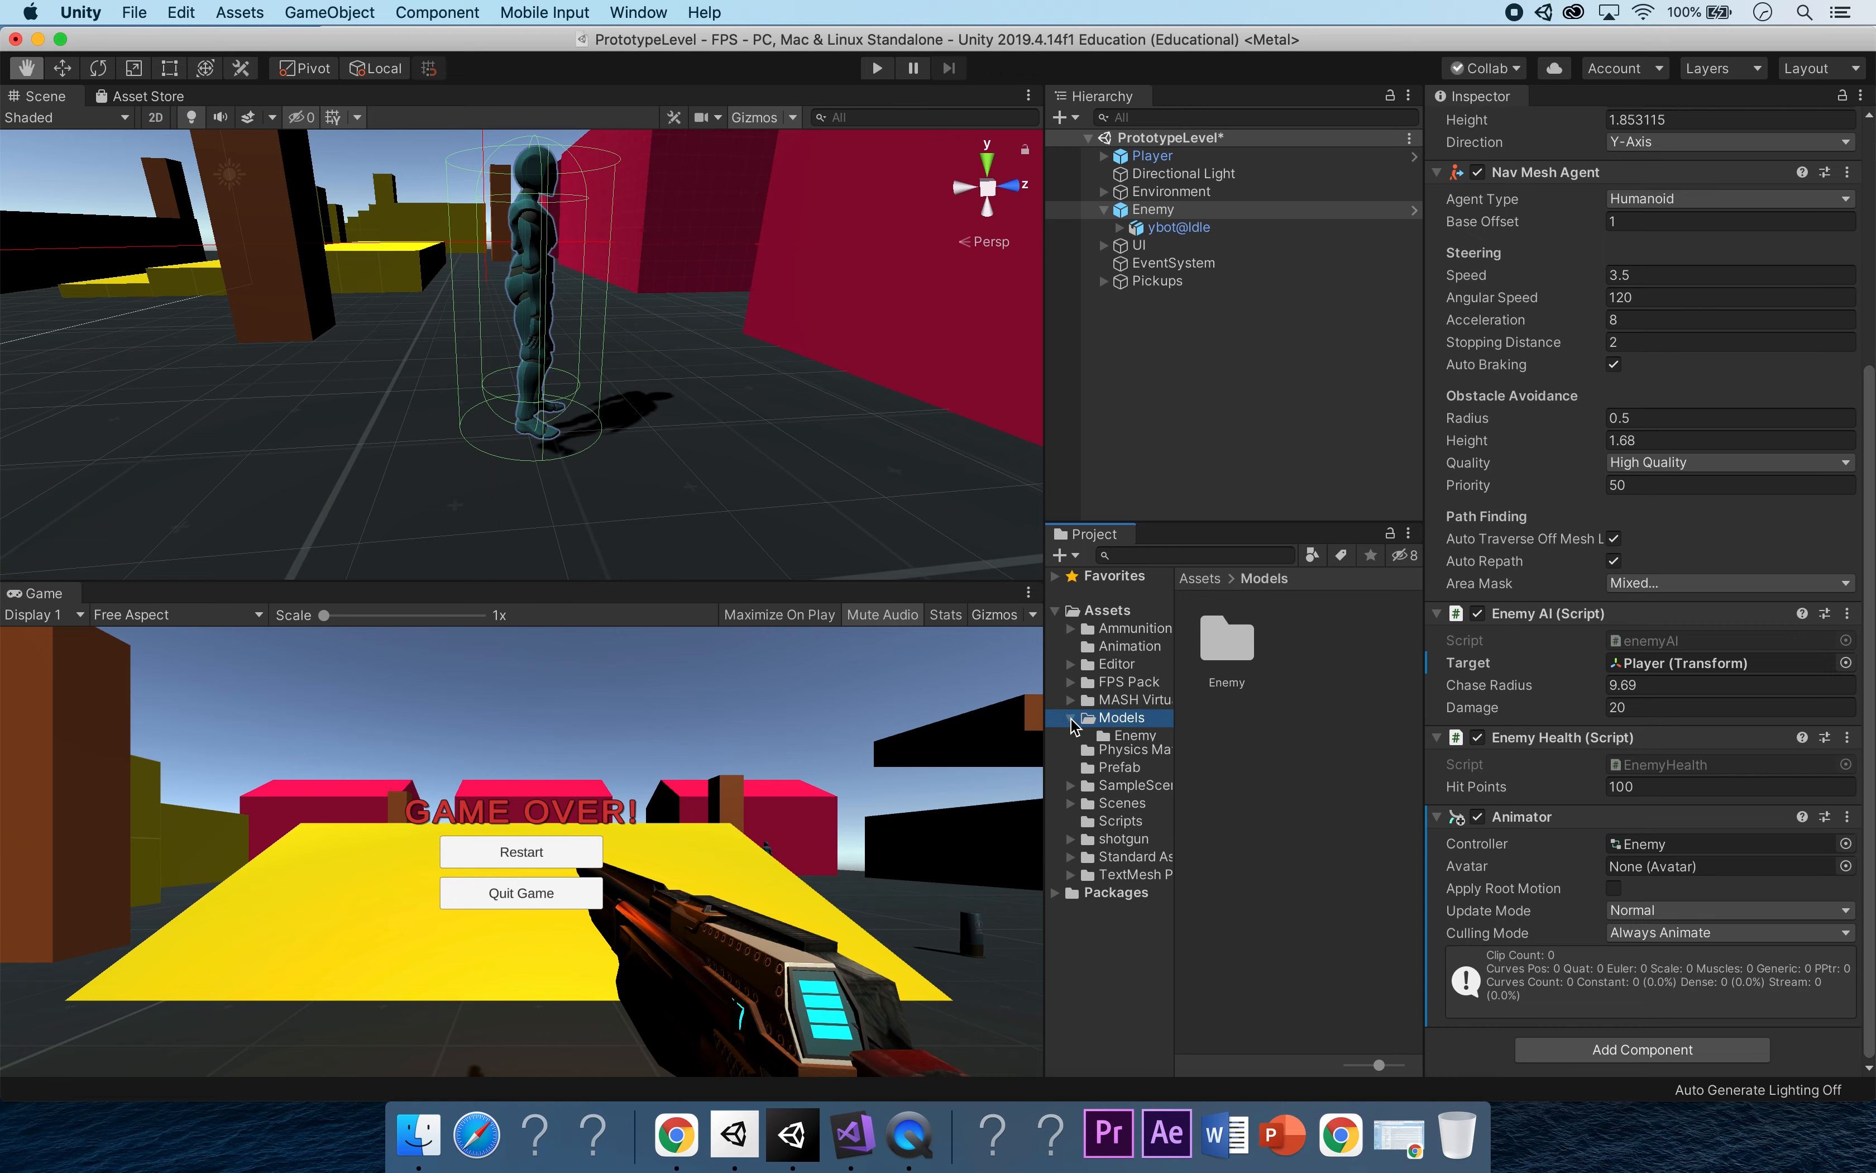
pyautogui.doubleClick(1225, 650)
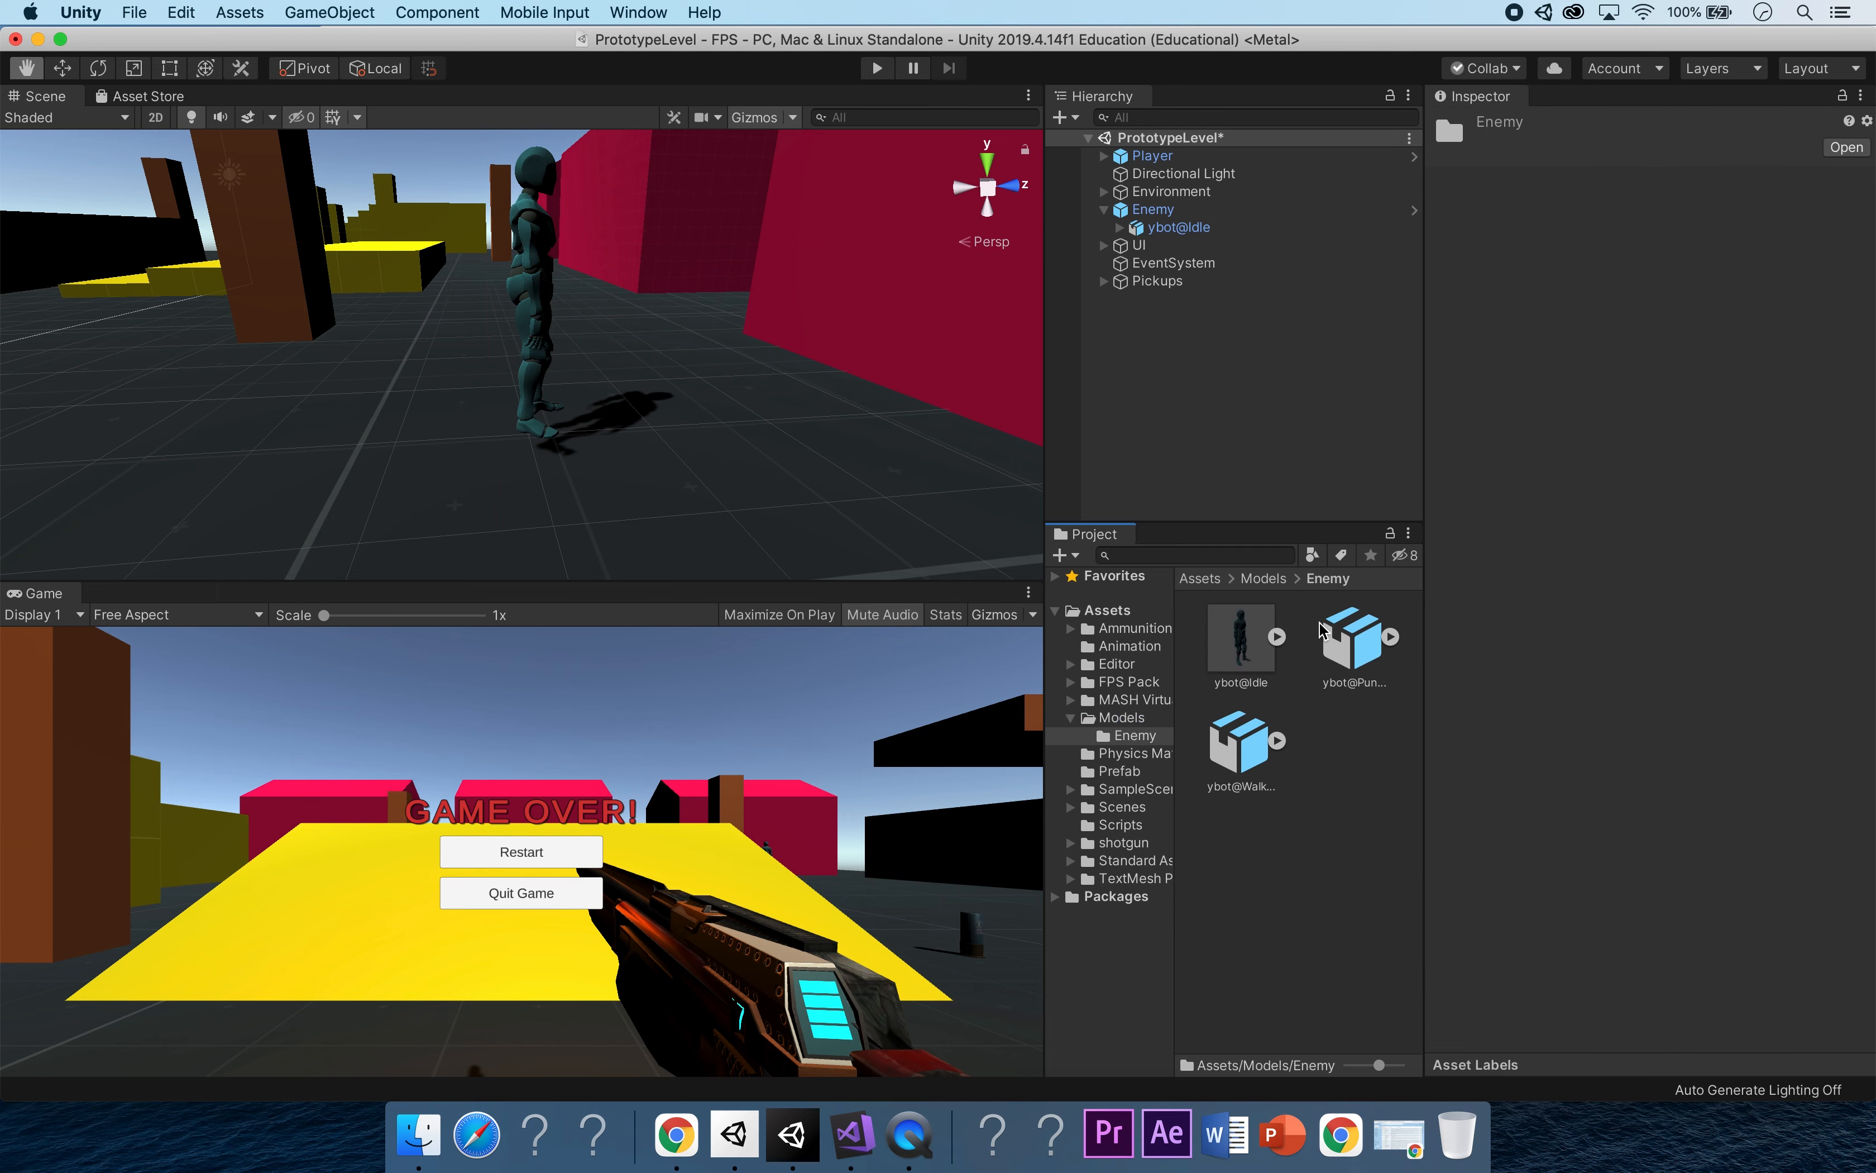
pyautogui.click(1277, 636)
pyautogui.scroll(-3, 1341, 733)
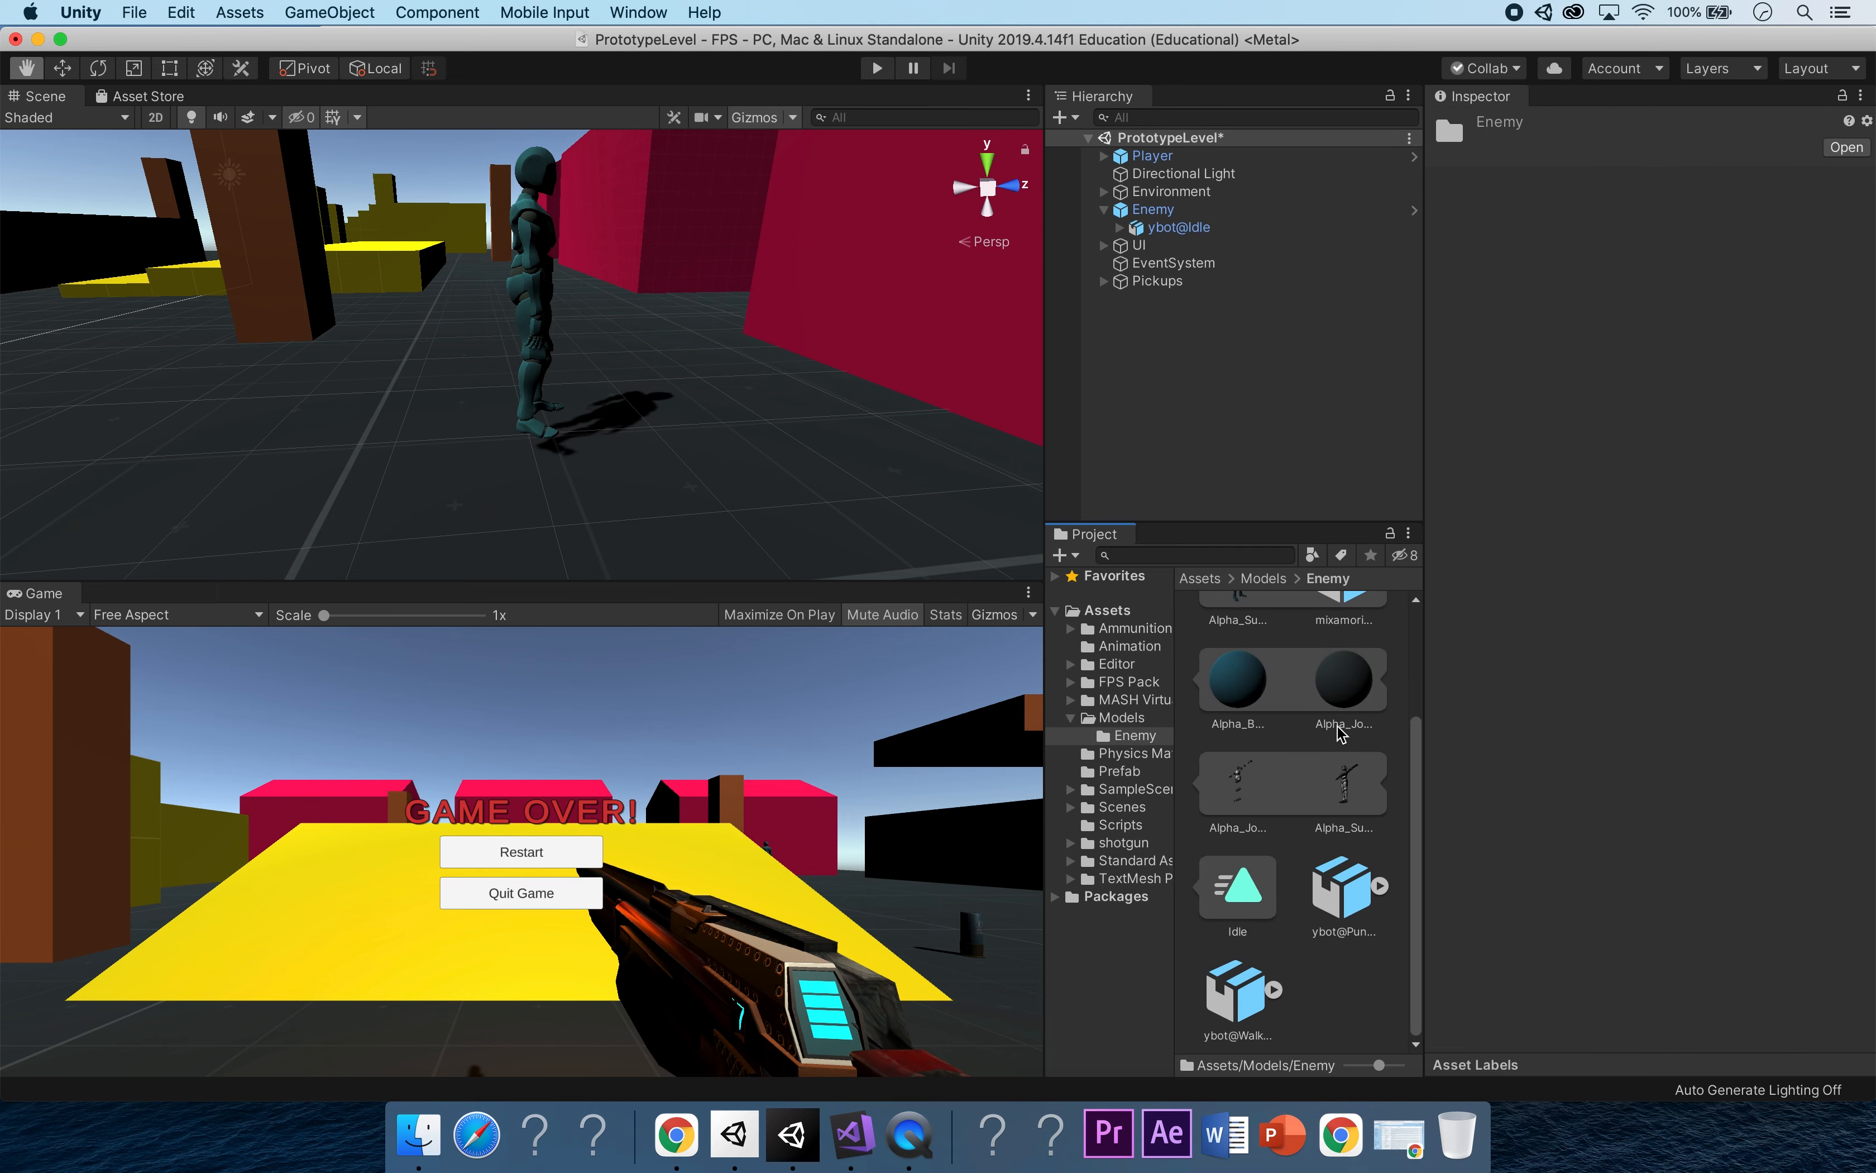
pyautogui.moveTo(1415, 749); pyautogui.dragTo(1390, 644)
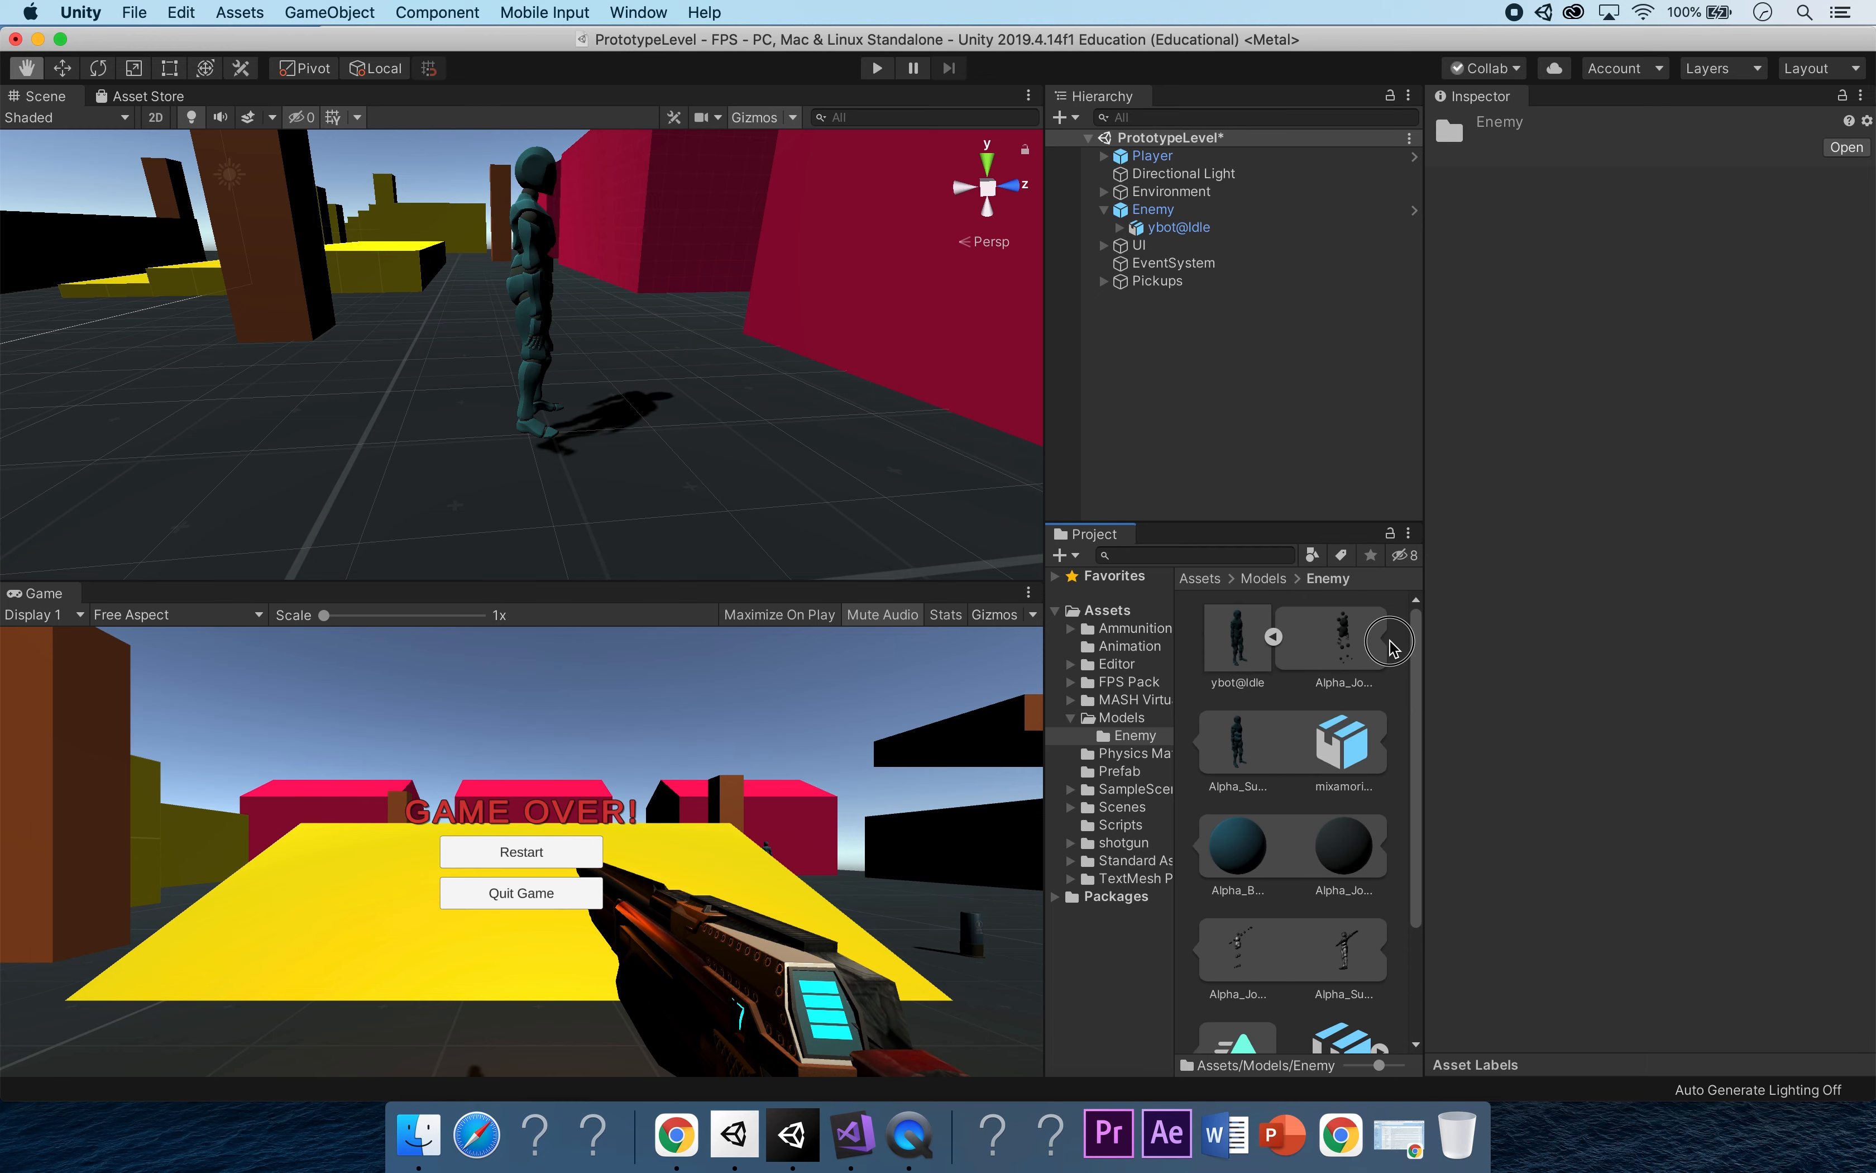
pyautogui.click(1273, 638)
pyautogui.click(1154, 209)
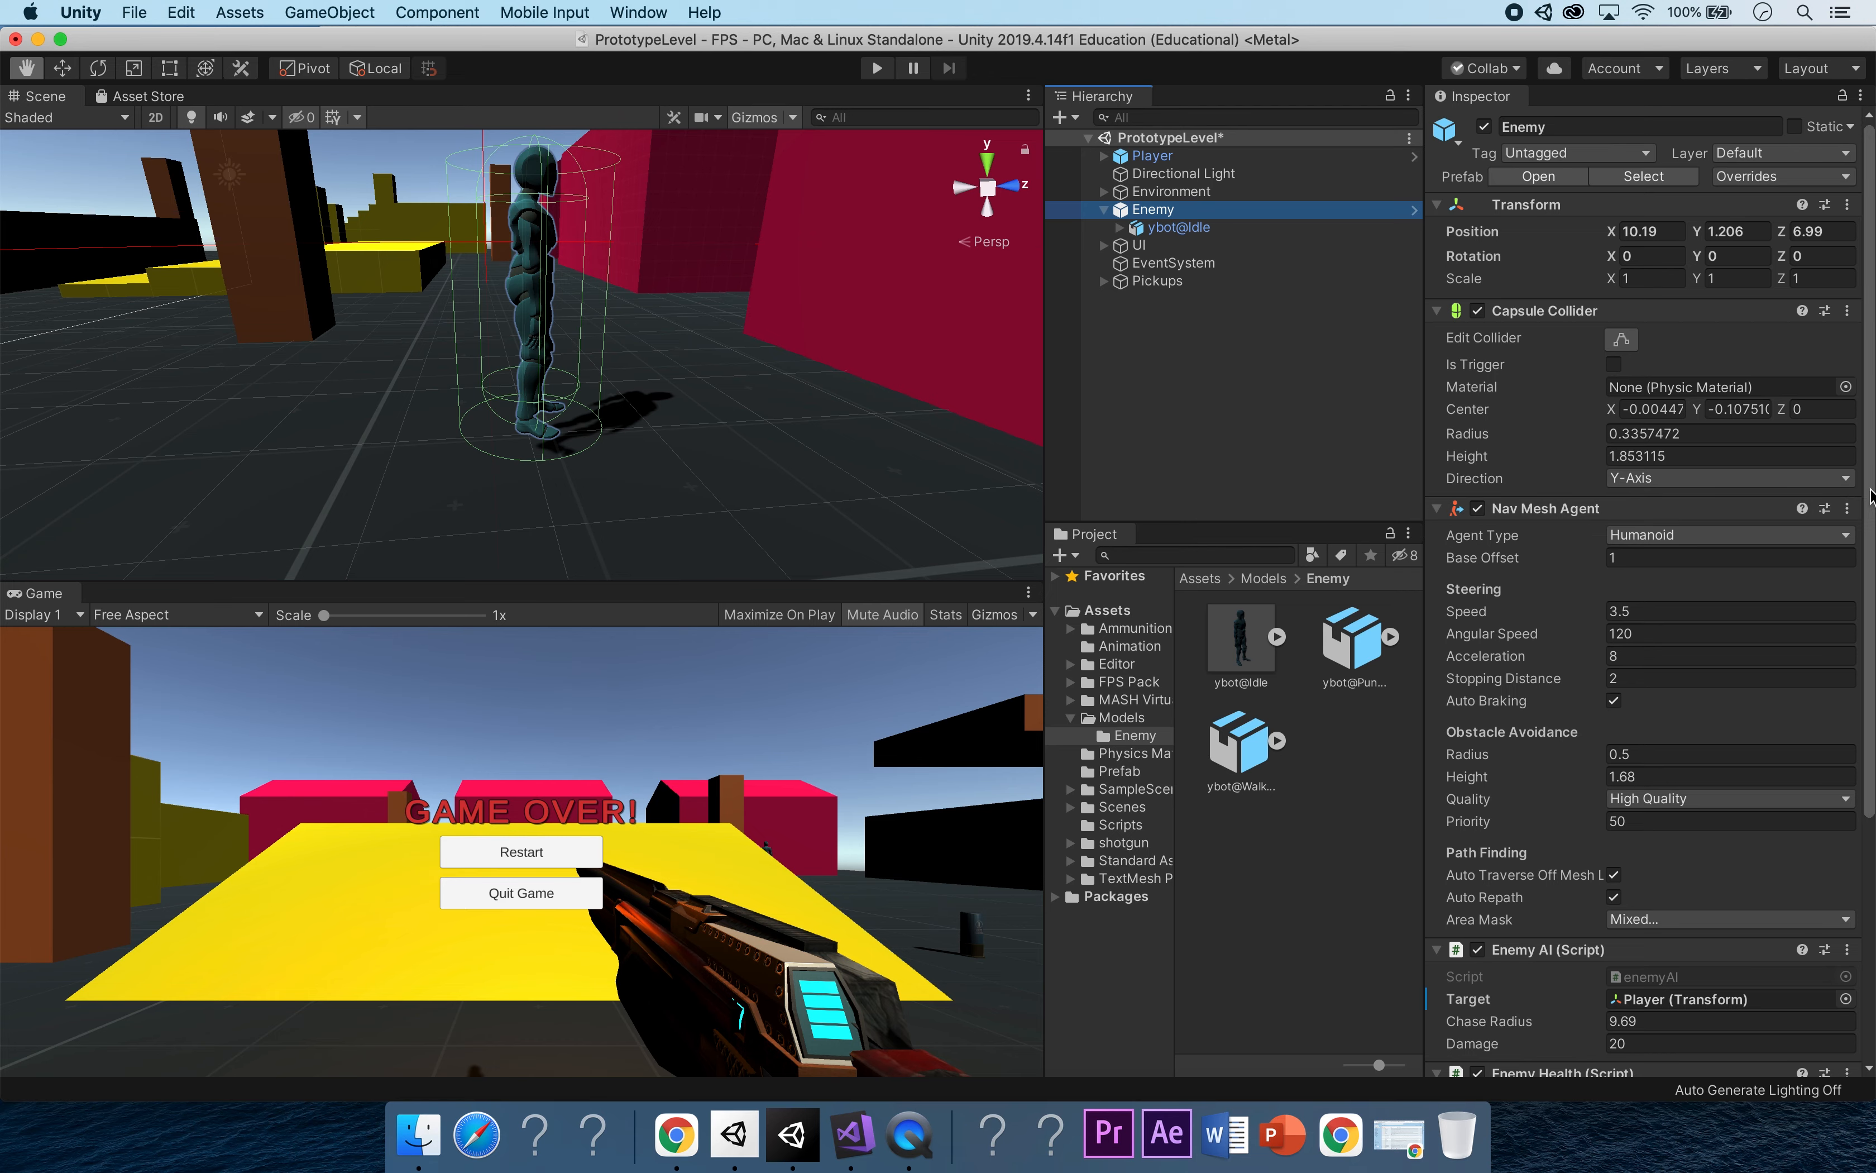
# Apply all overrides on the scene Enemy, including the Enemy AI and Animator changes, to its prefab.
pyautogui.click(1744, 177)
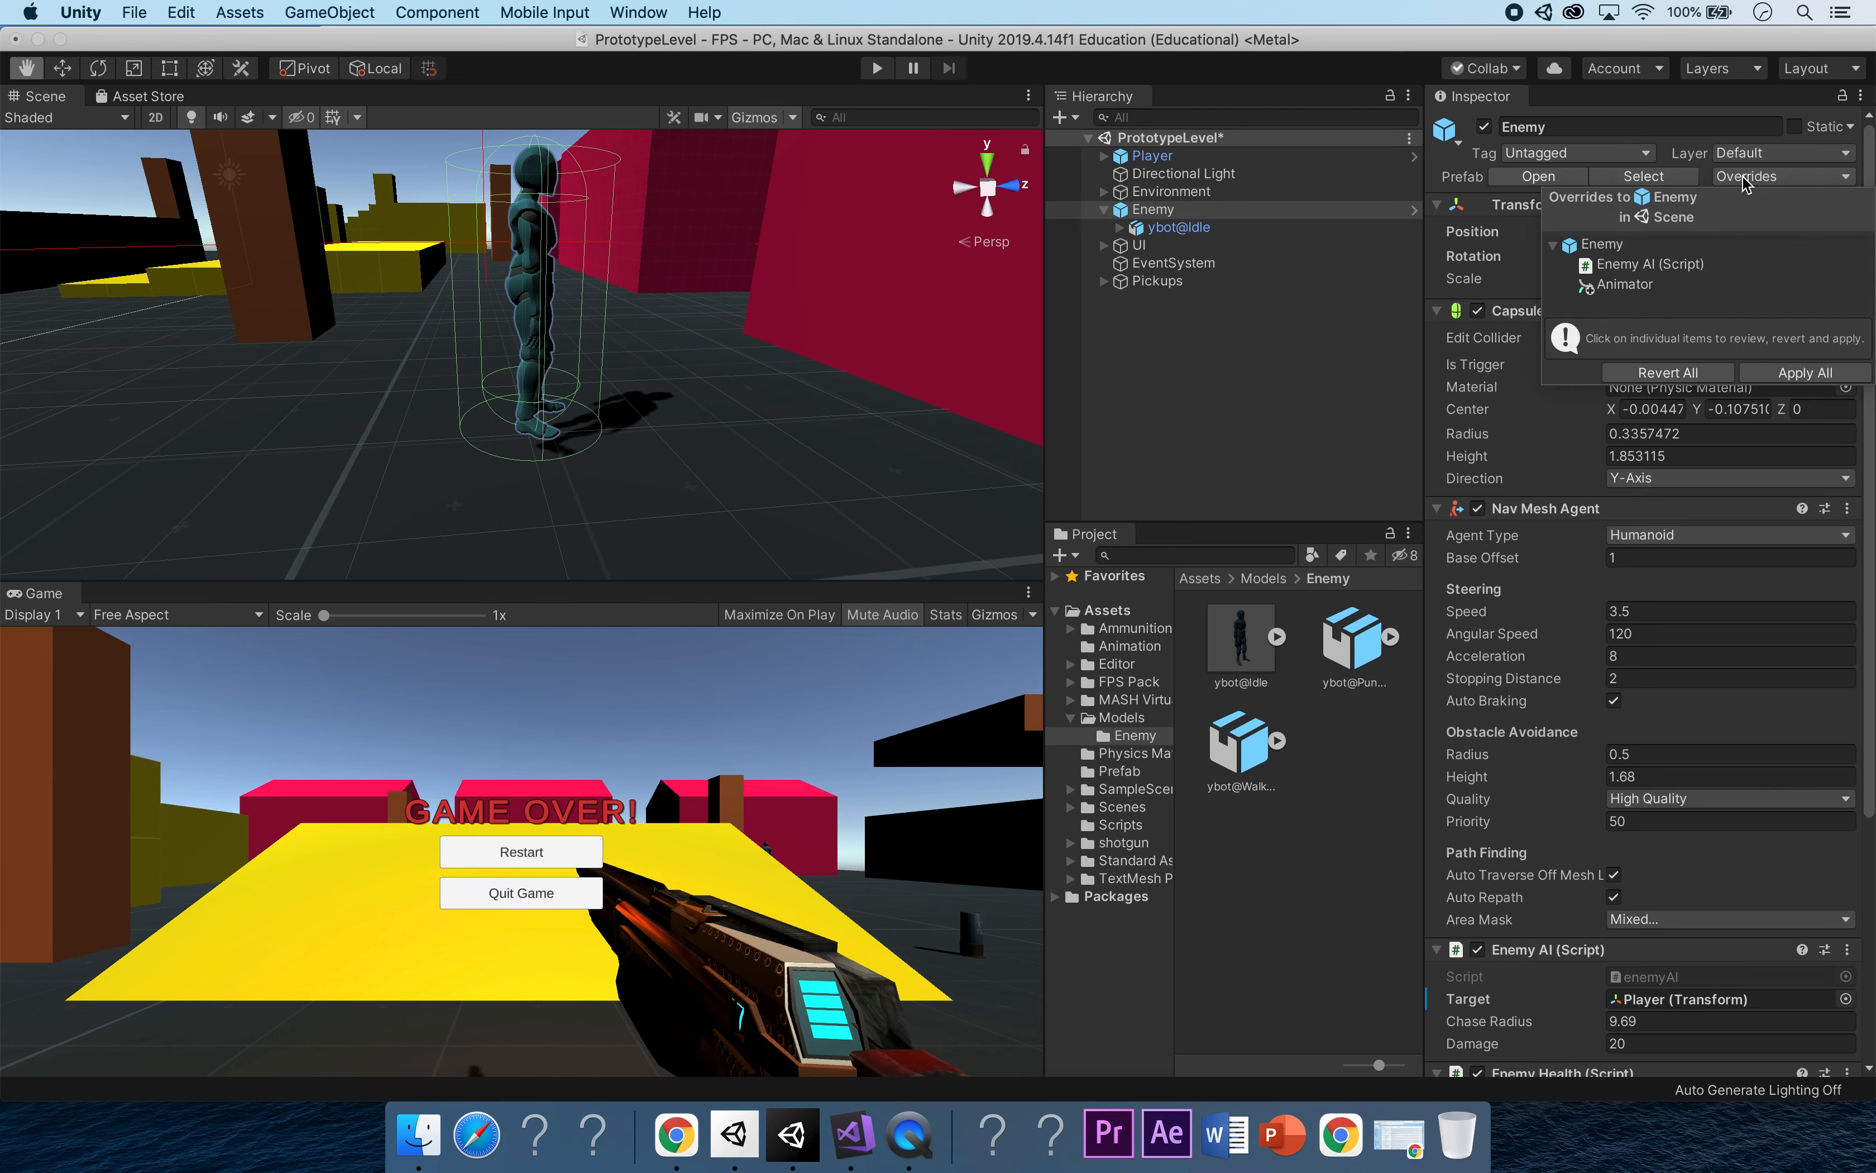
pyautogui.click(1812, 366)
# Open the Enemy animator controller and add the Idle clip from ybot@Idle as its default state, placed beside Any State.
pyautogui.moveTo(1866, 317); pyautogui.dragTo(1864, 802)
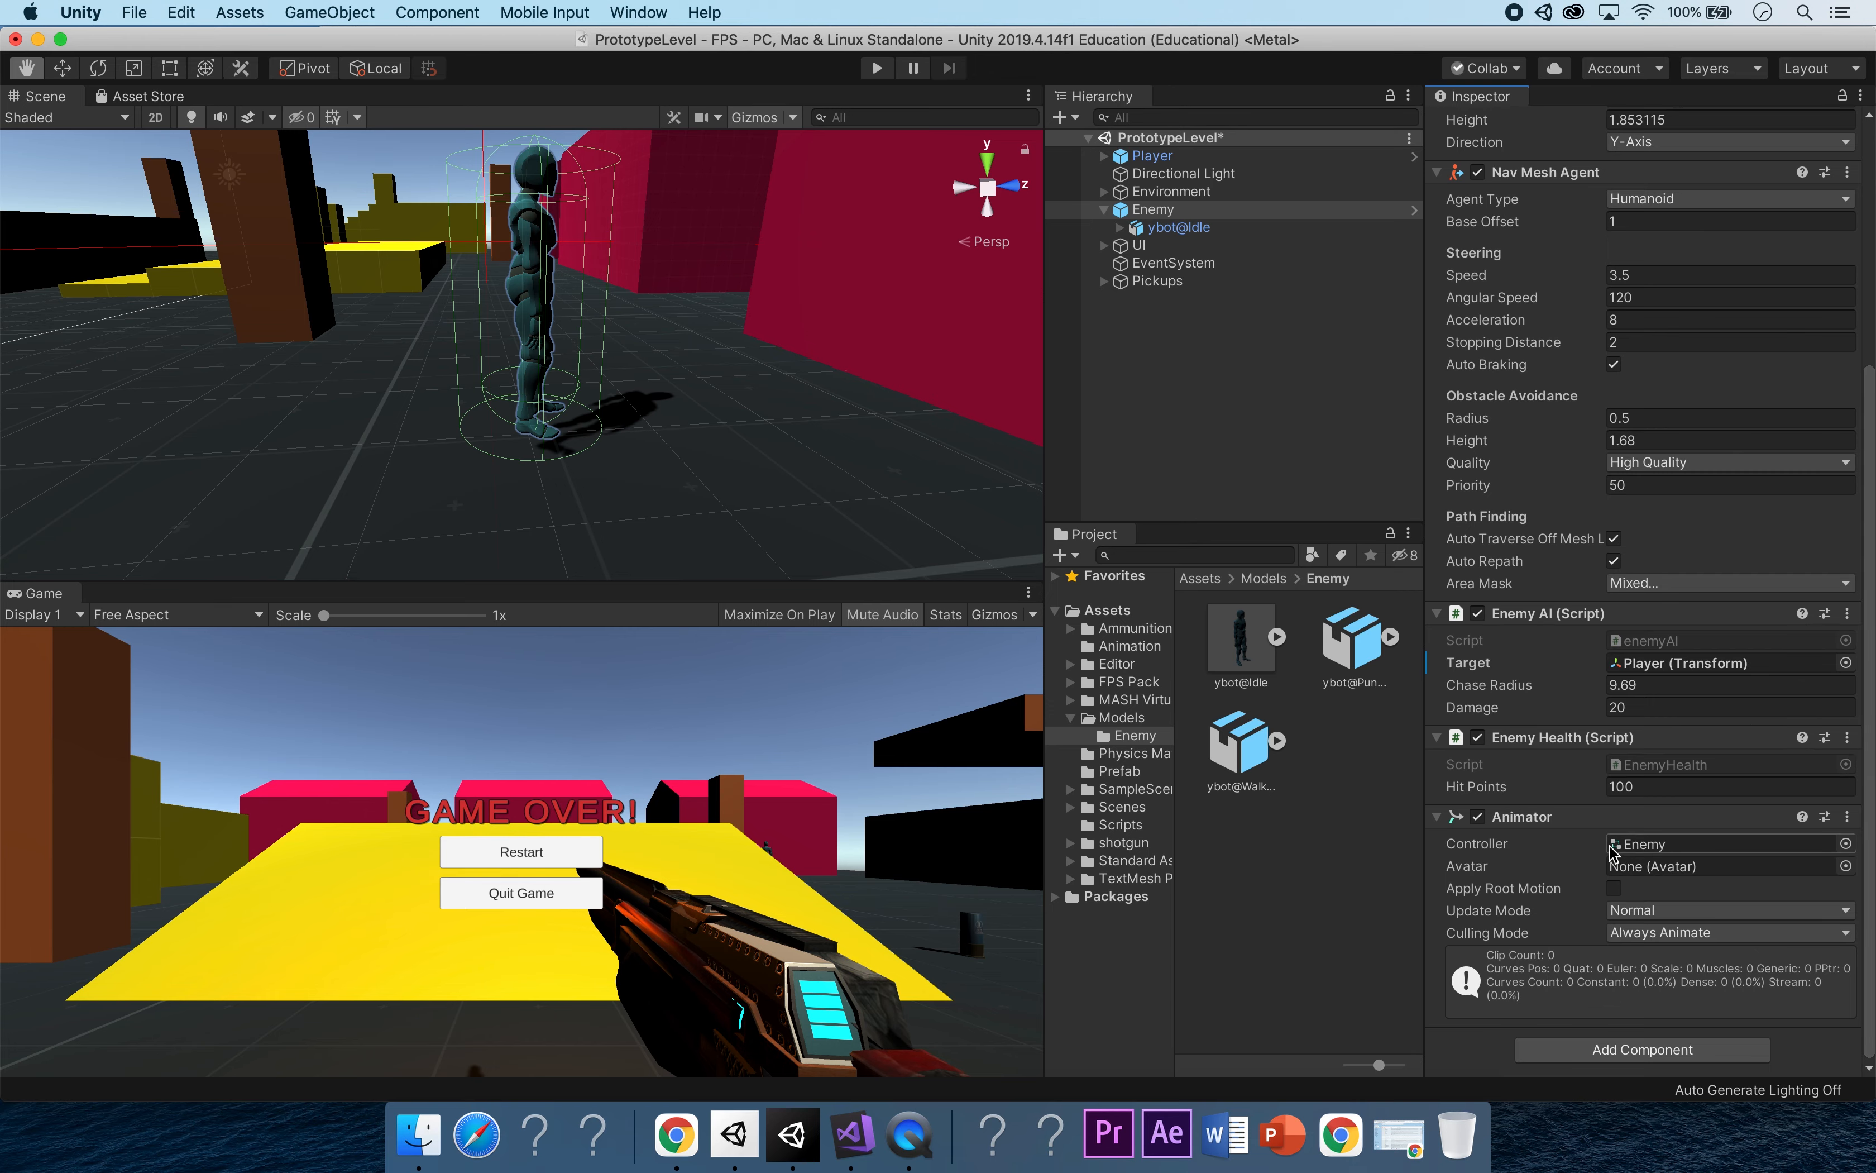
pyautogui.doubleClick(1645, 845)
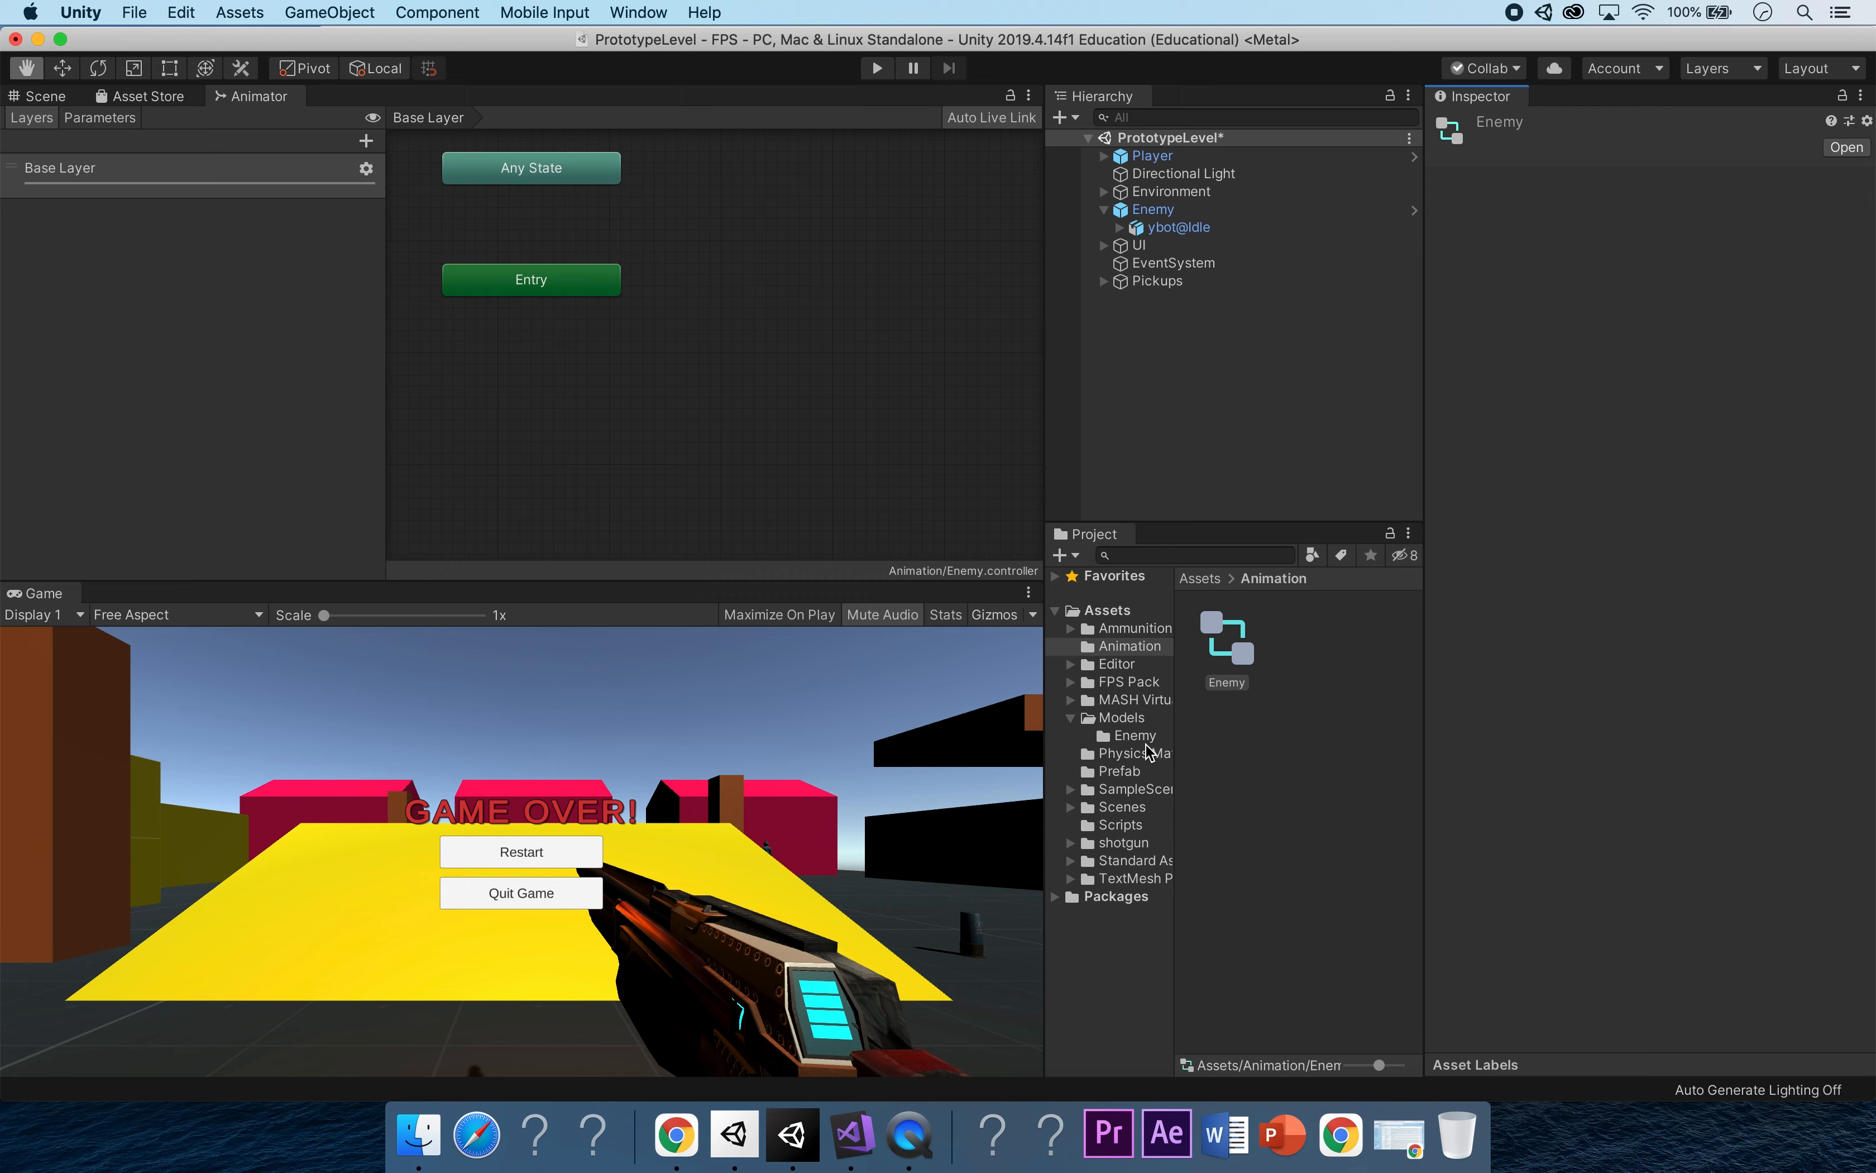
pyautogui.click(1128, 735)
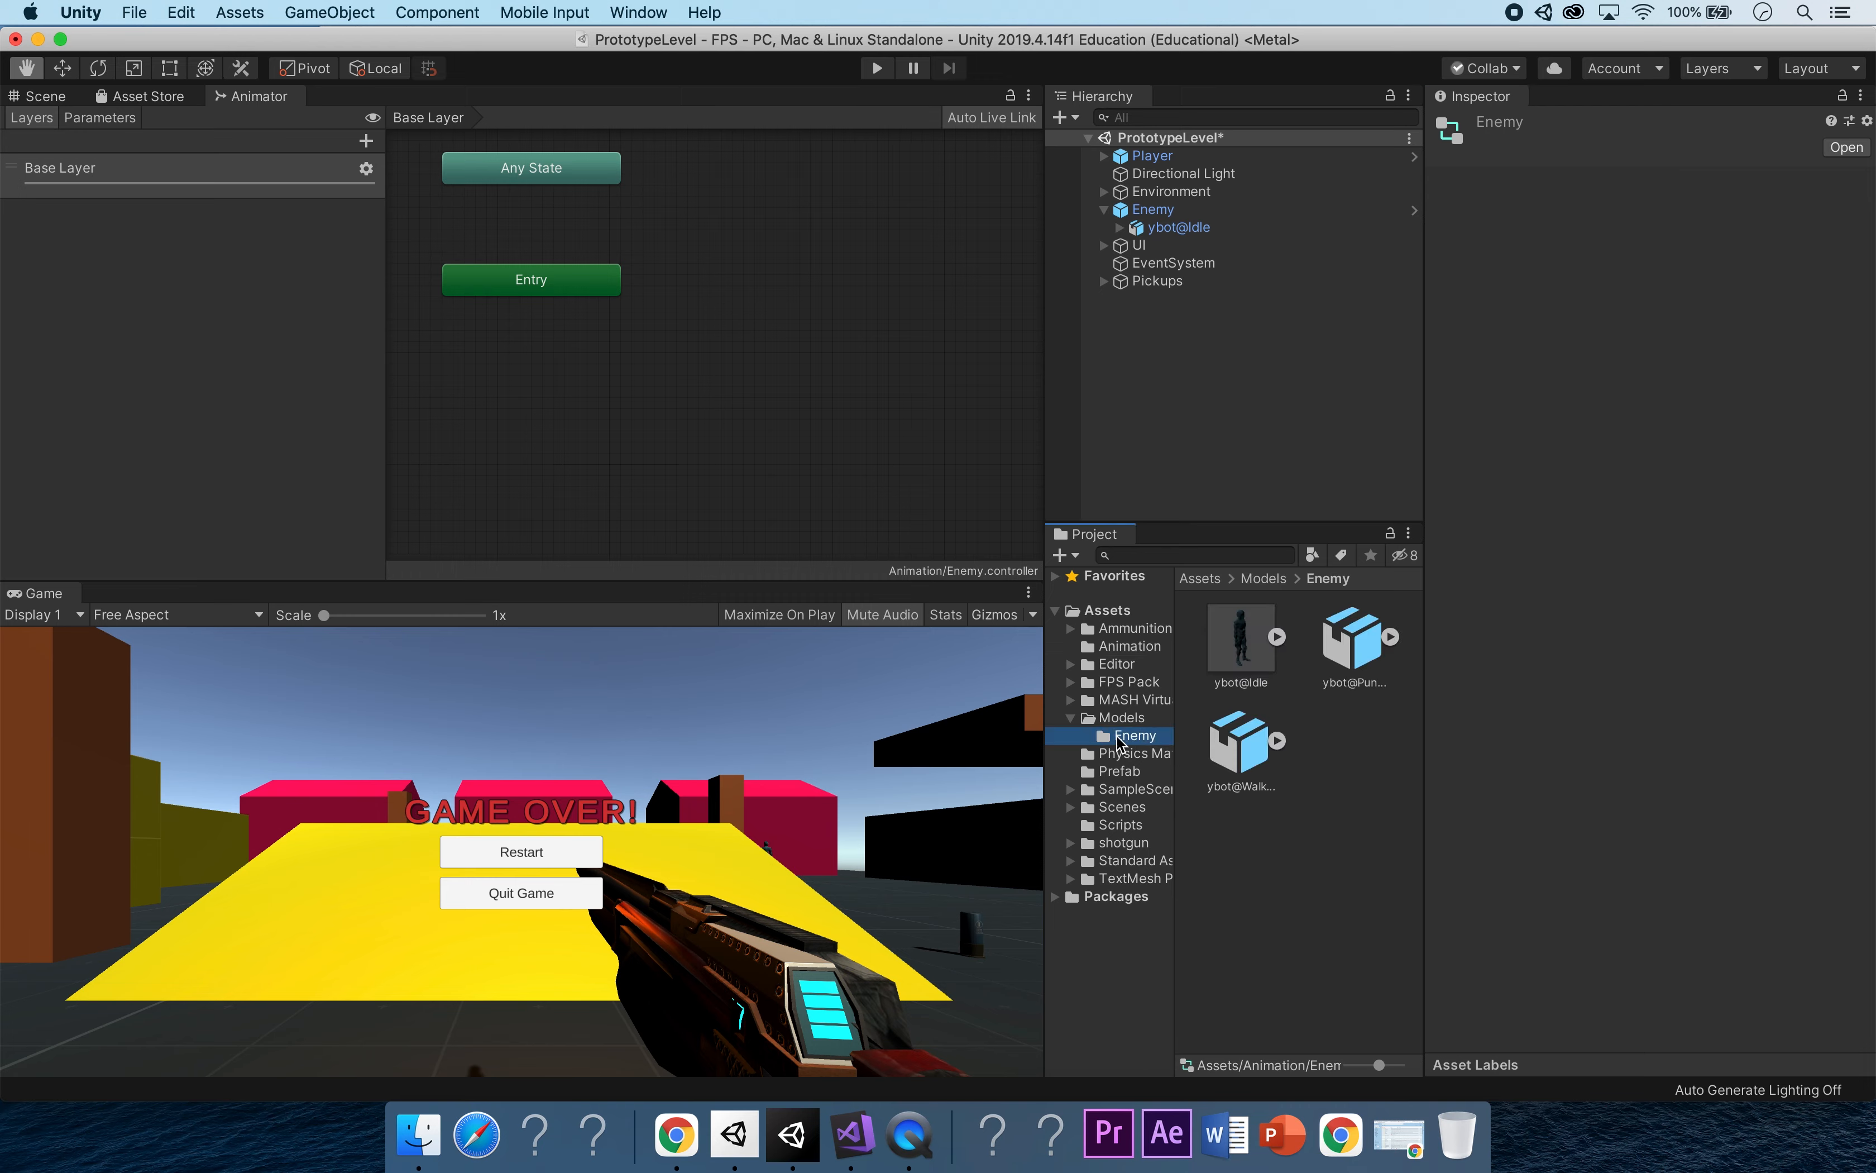
pyautogui.click(1277, 638)
pyautogui.scroll(-3, 1391, 838)
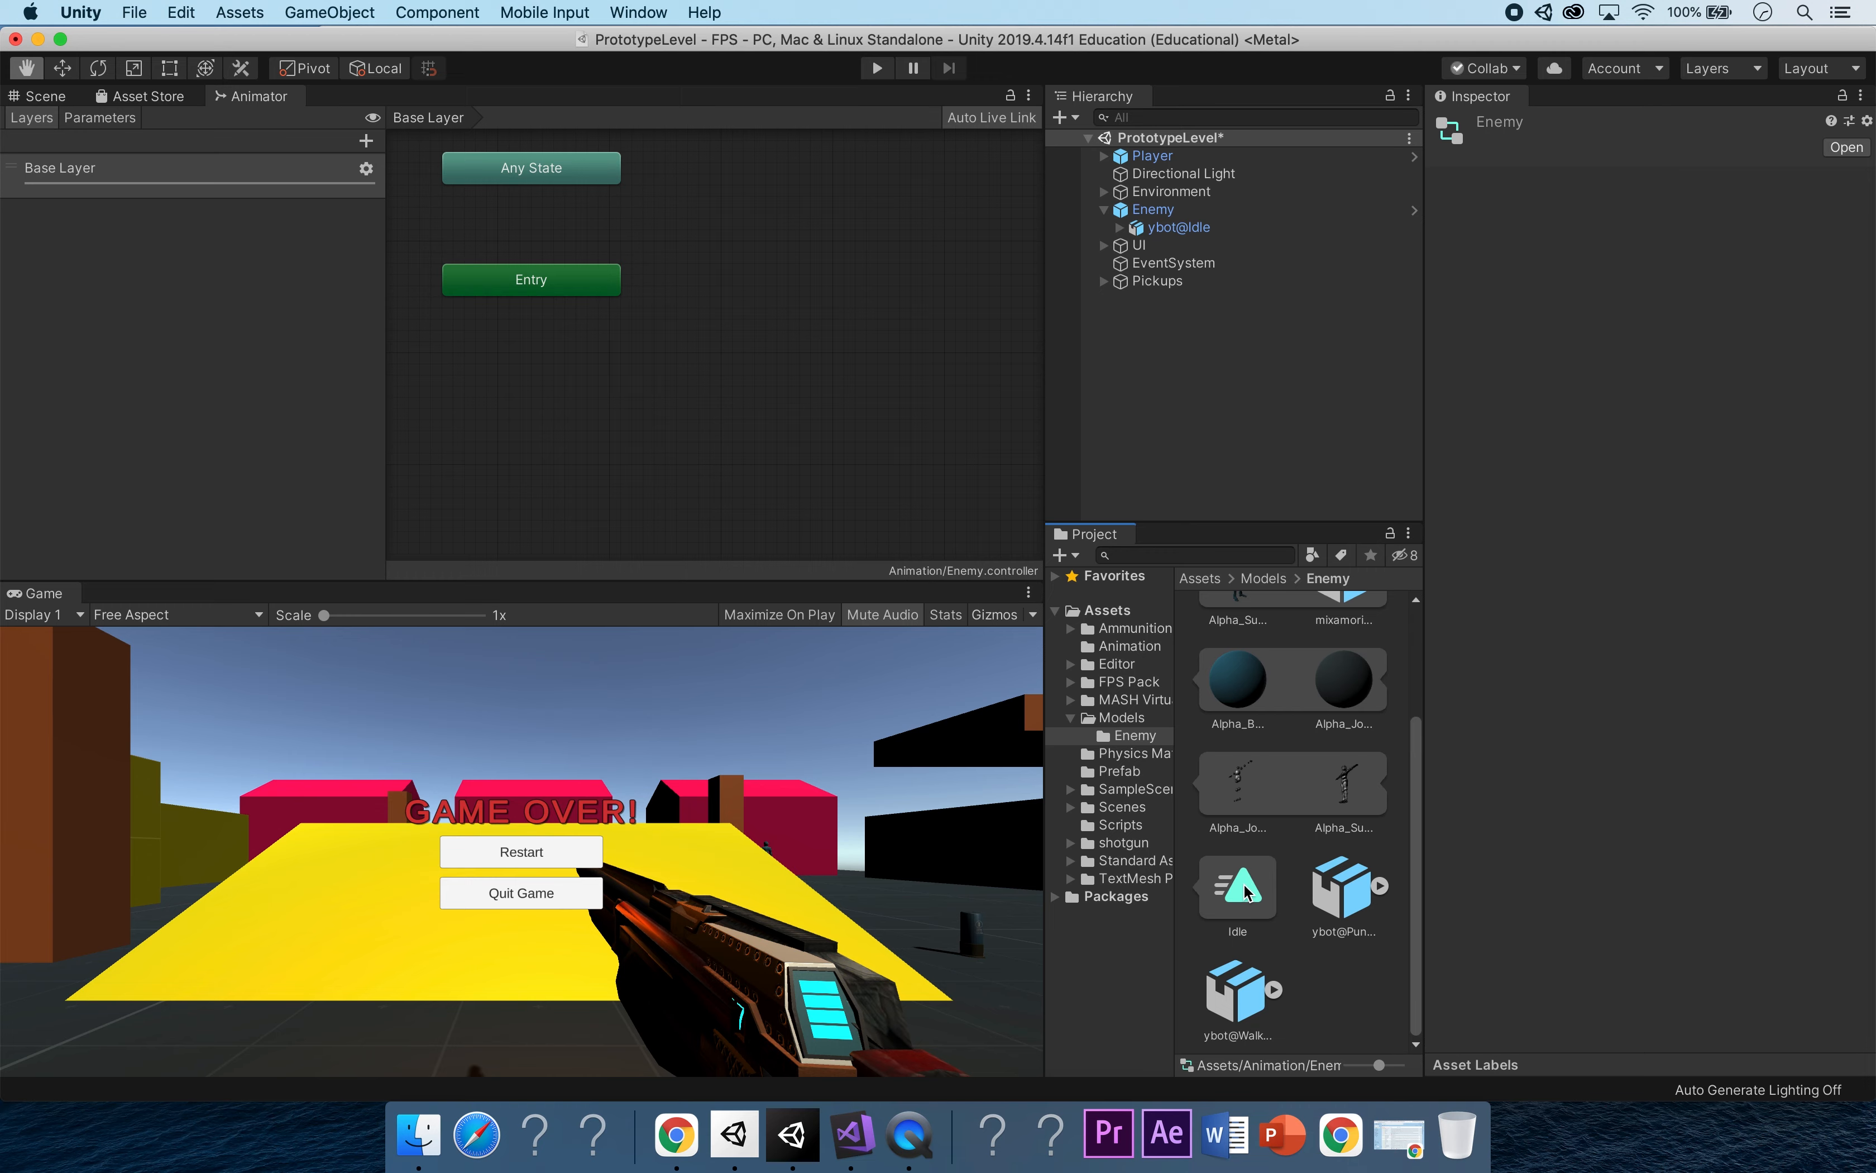
pyautogui.moveTo(1243, 884); pyautogui.dragTo(692, 242)
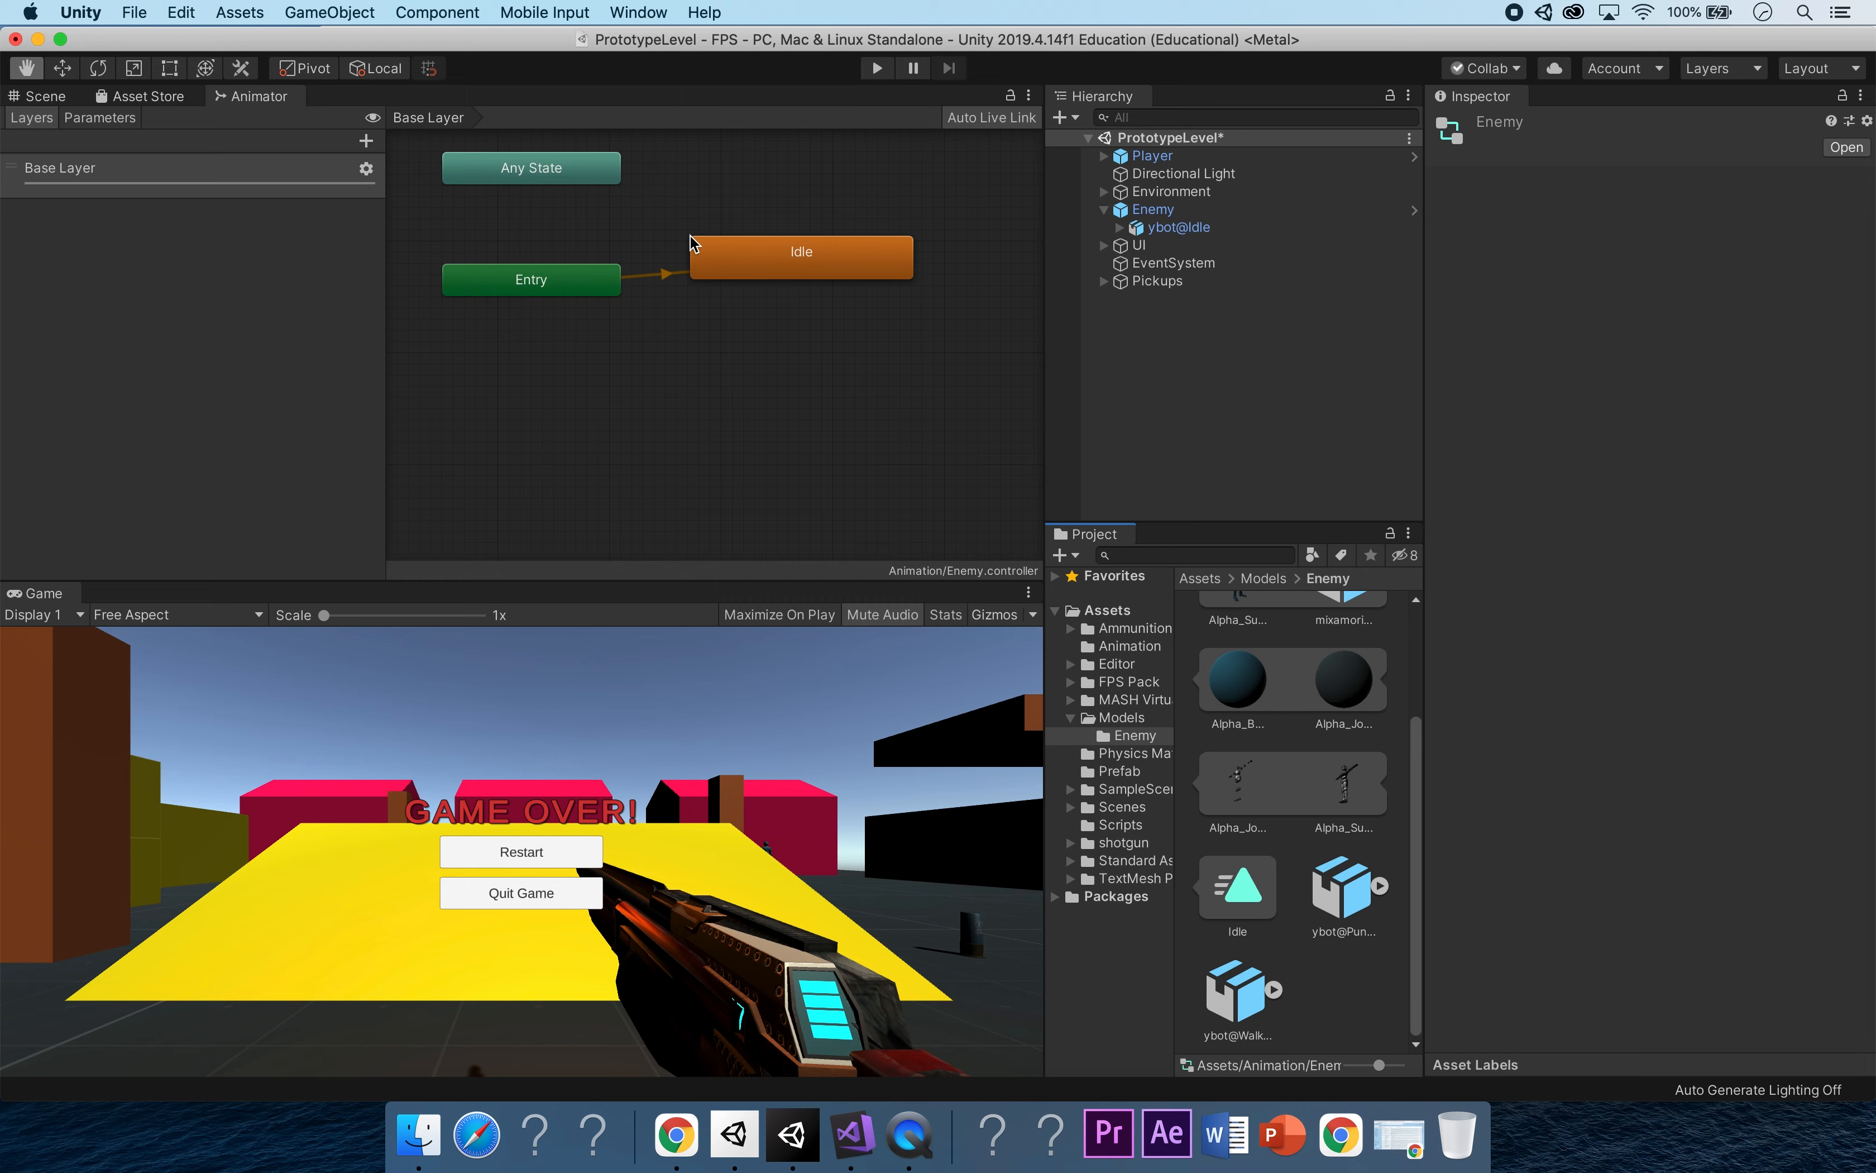
pyautogui.moveTo(821, 259); pyautogui.dragTo(819, 199)
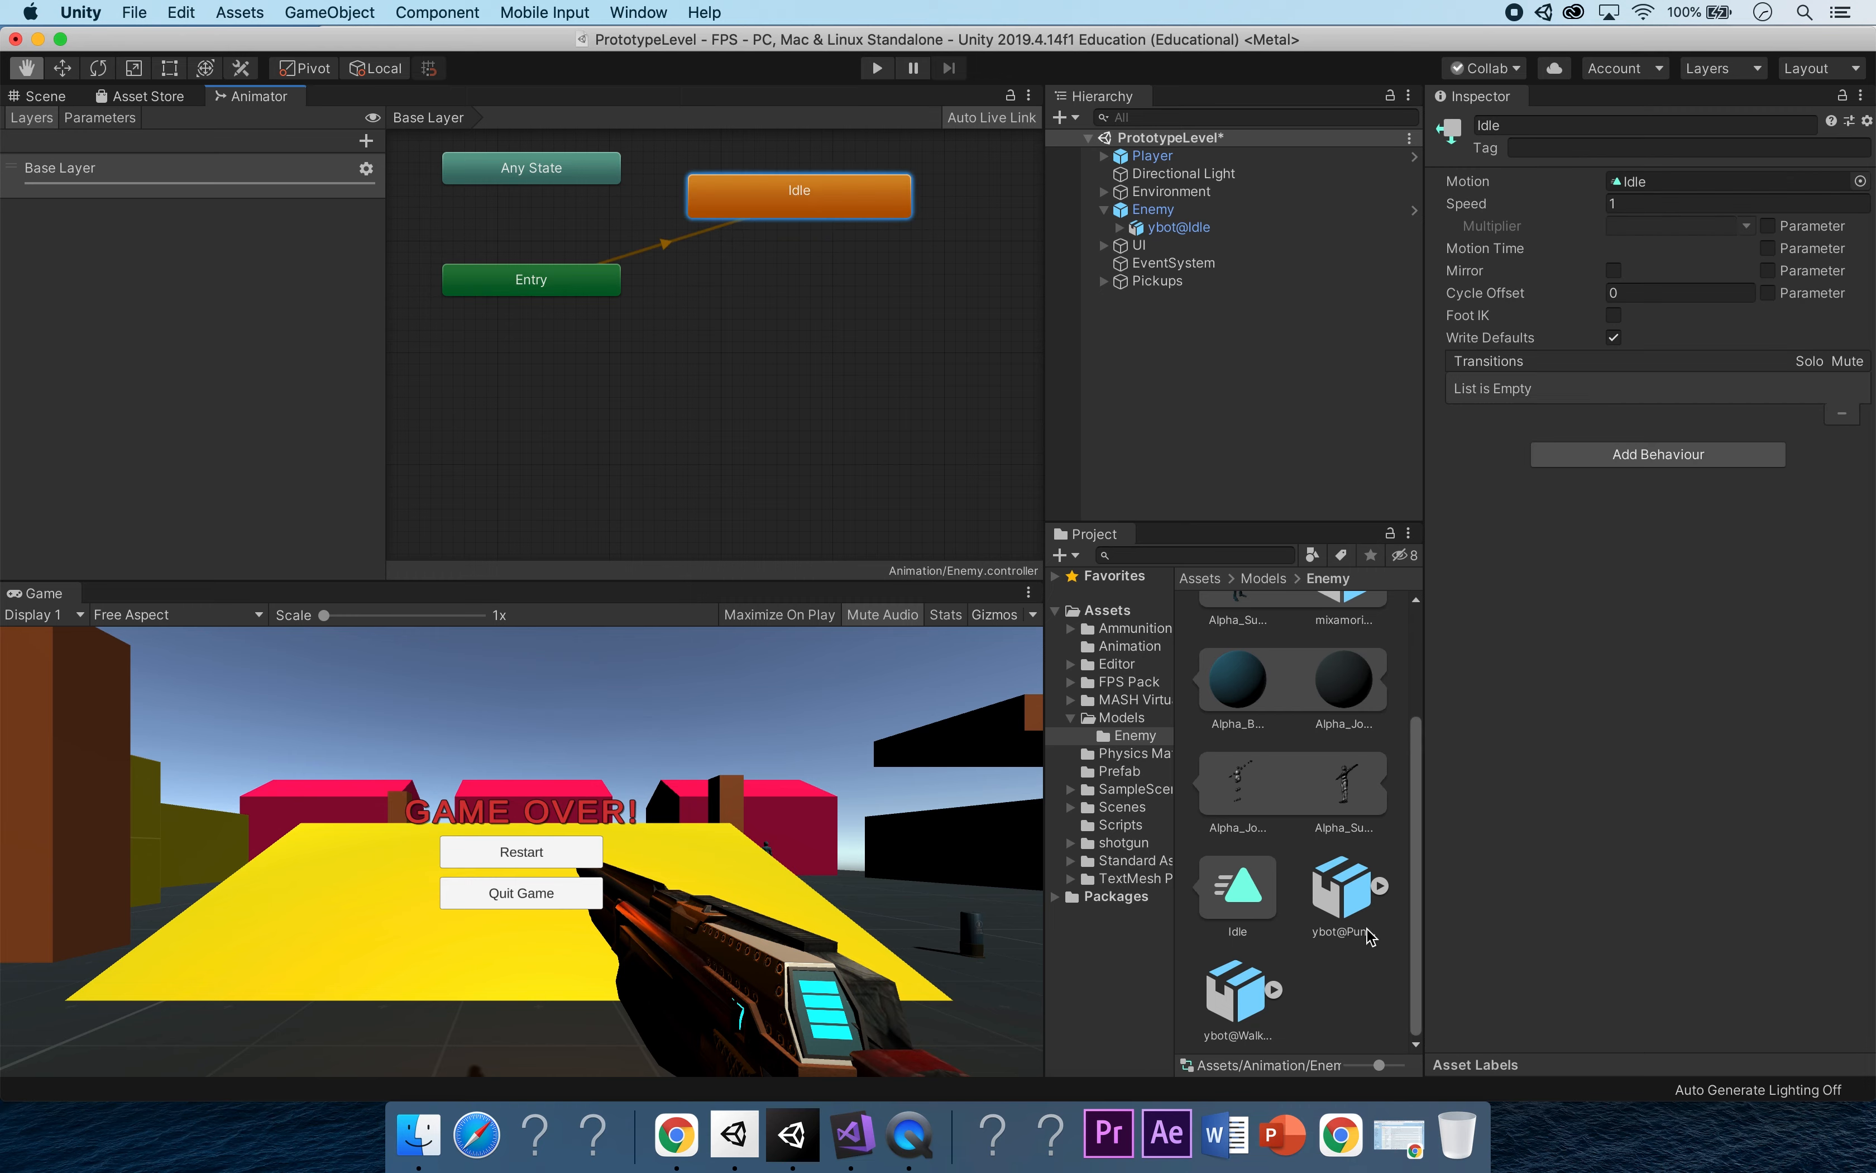
pyautogui.click(1381, 887)
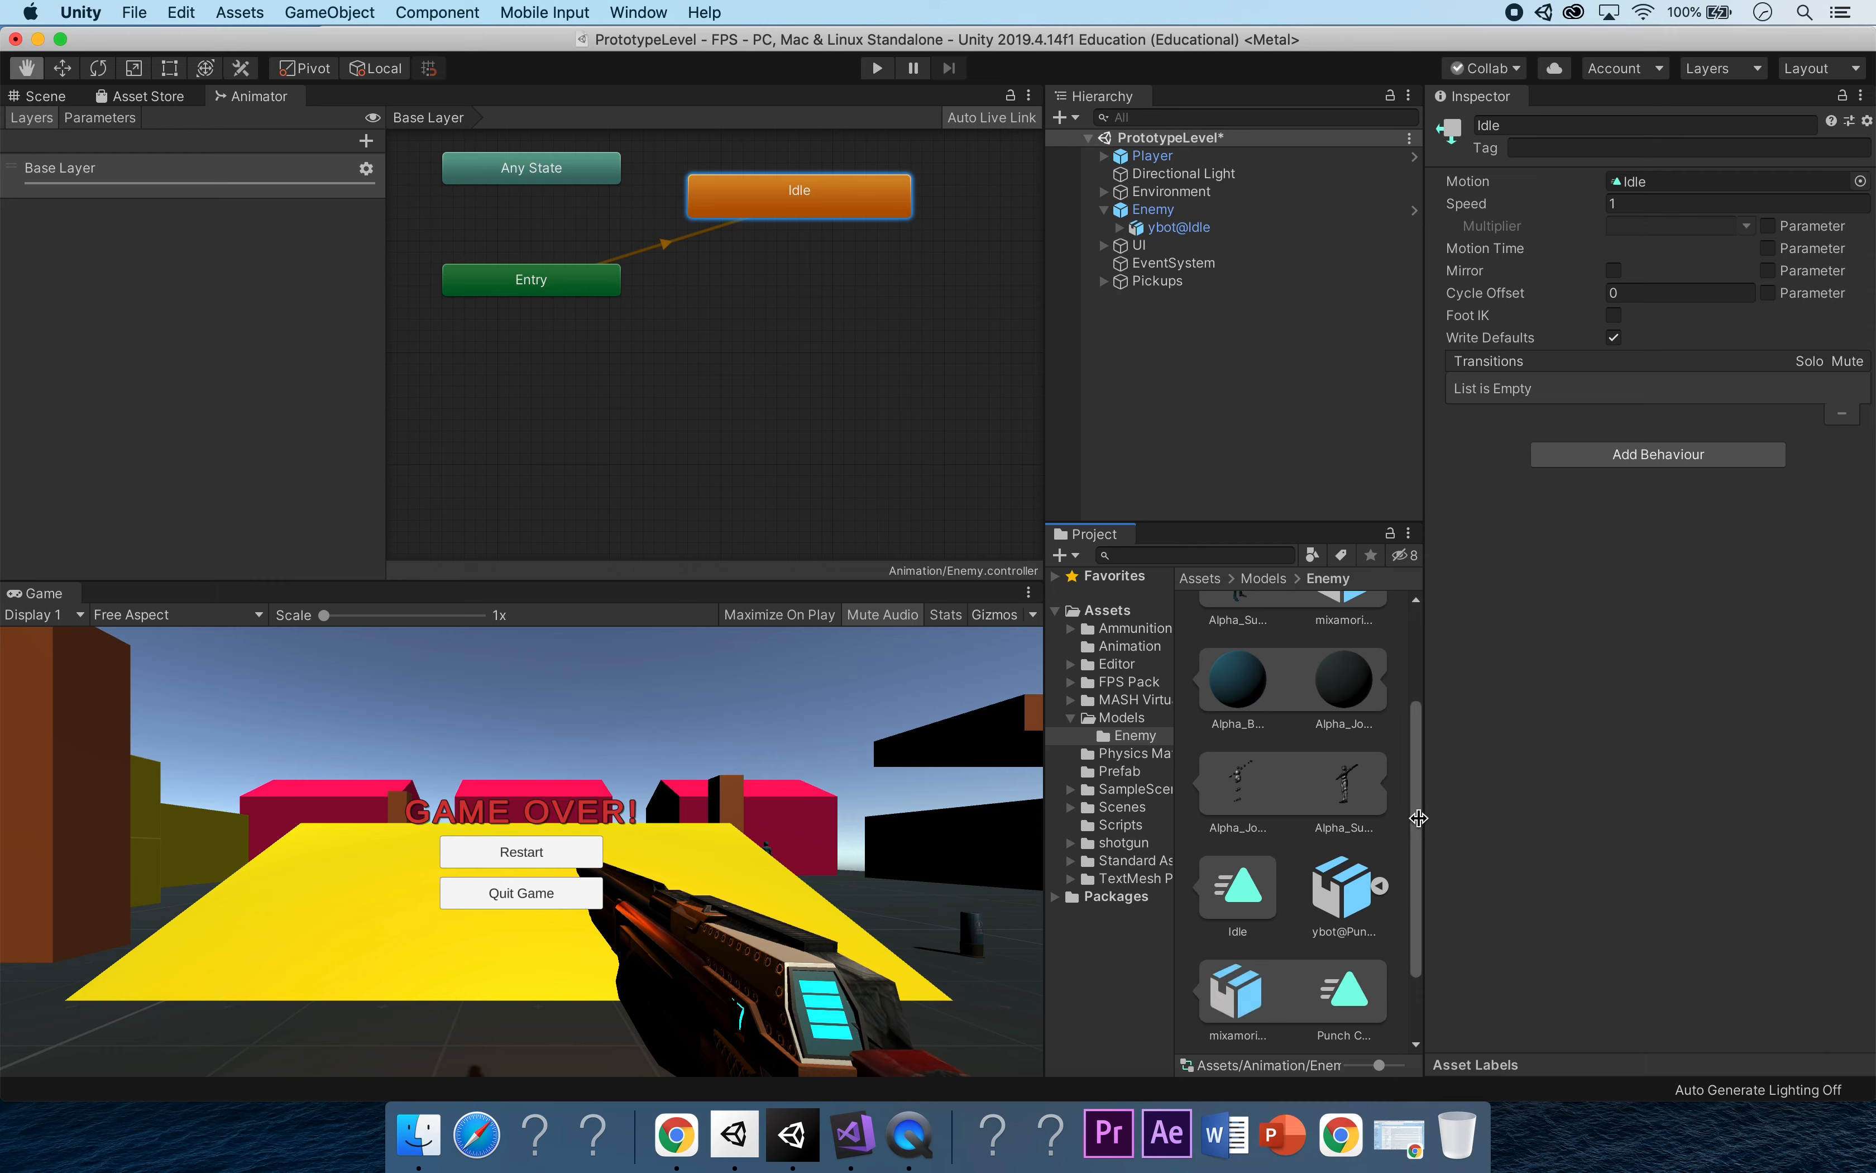
pyautogui.scroll(-2, 1365, 880)
pyautogui.click(1356, 883)
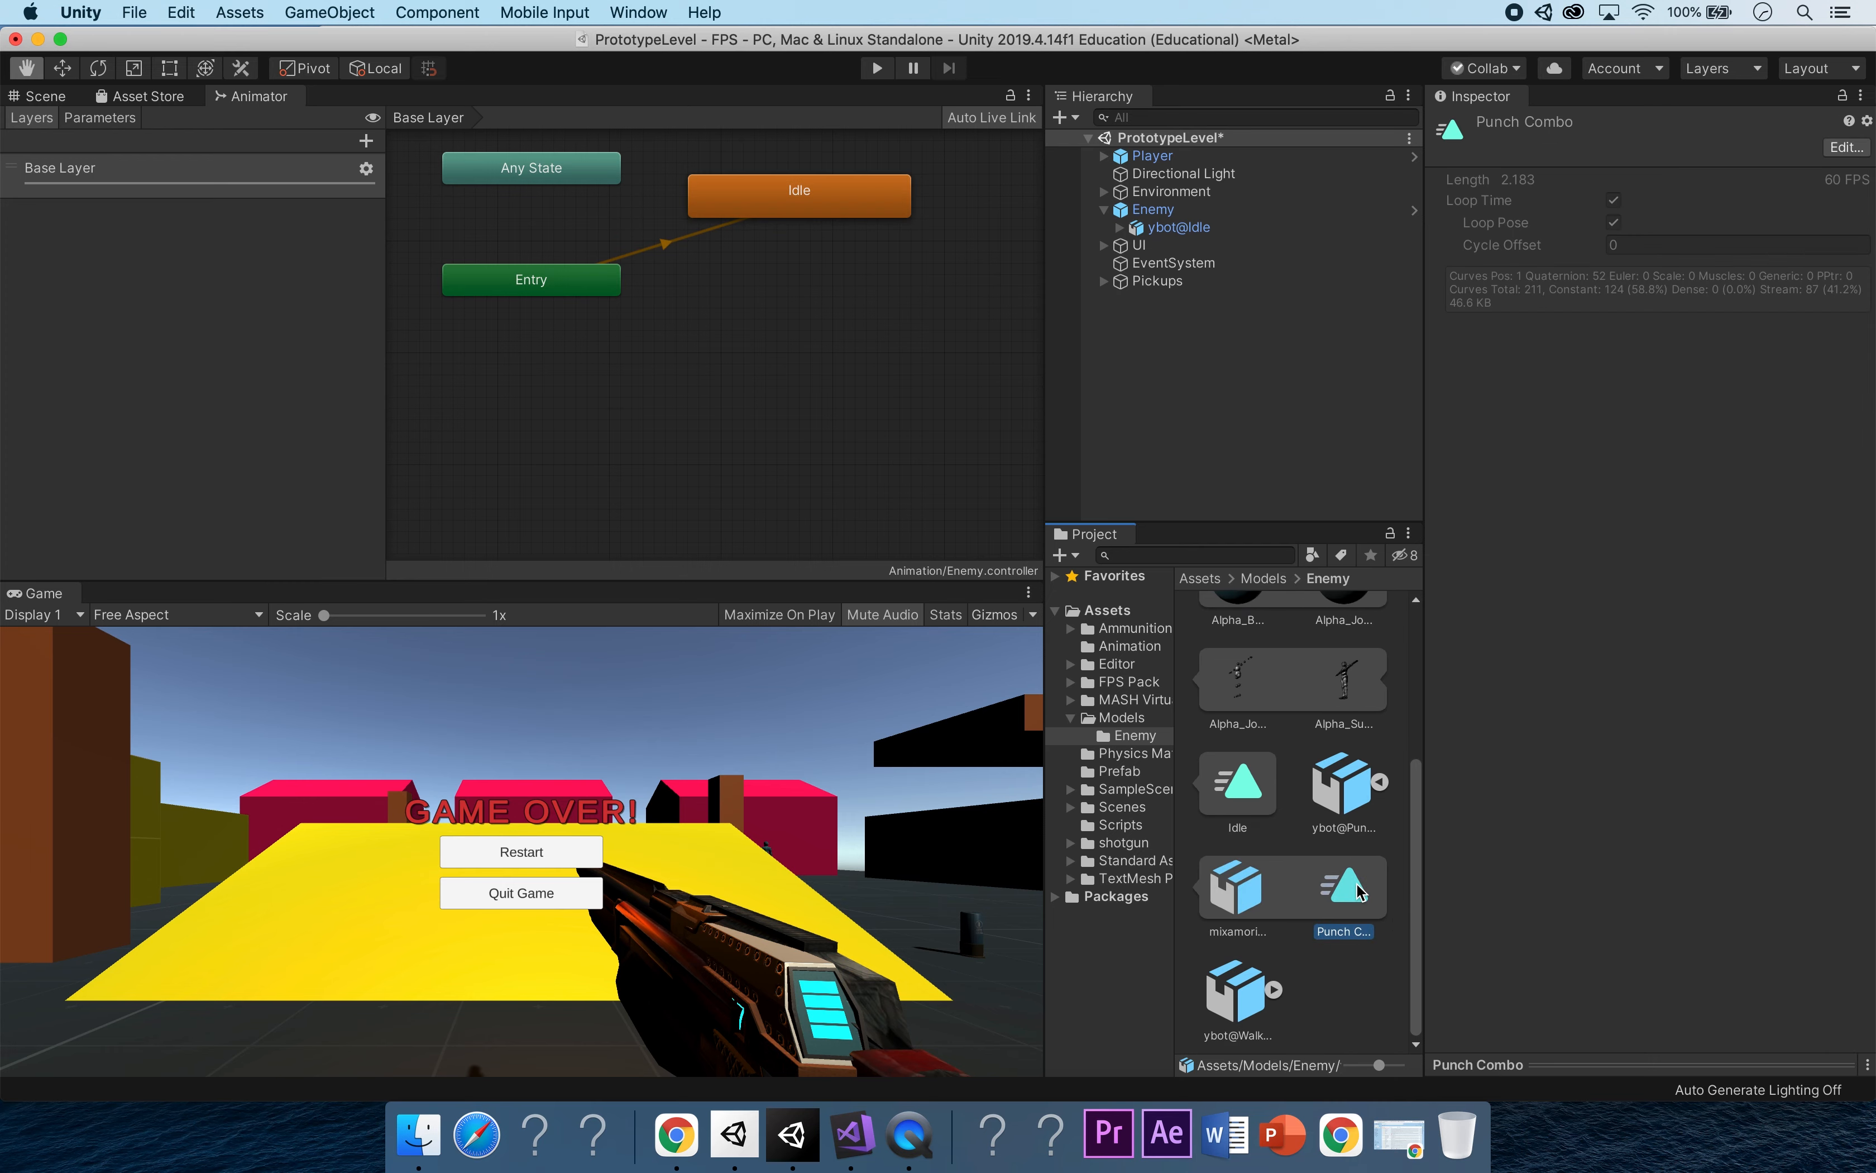
pyautogui.click(1380, 781)
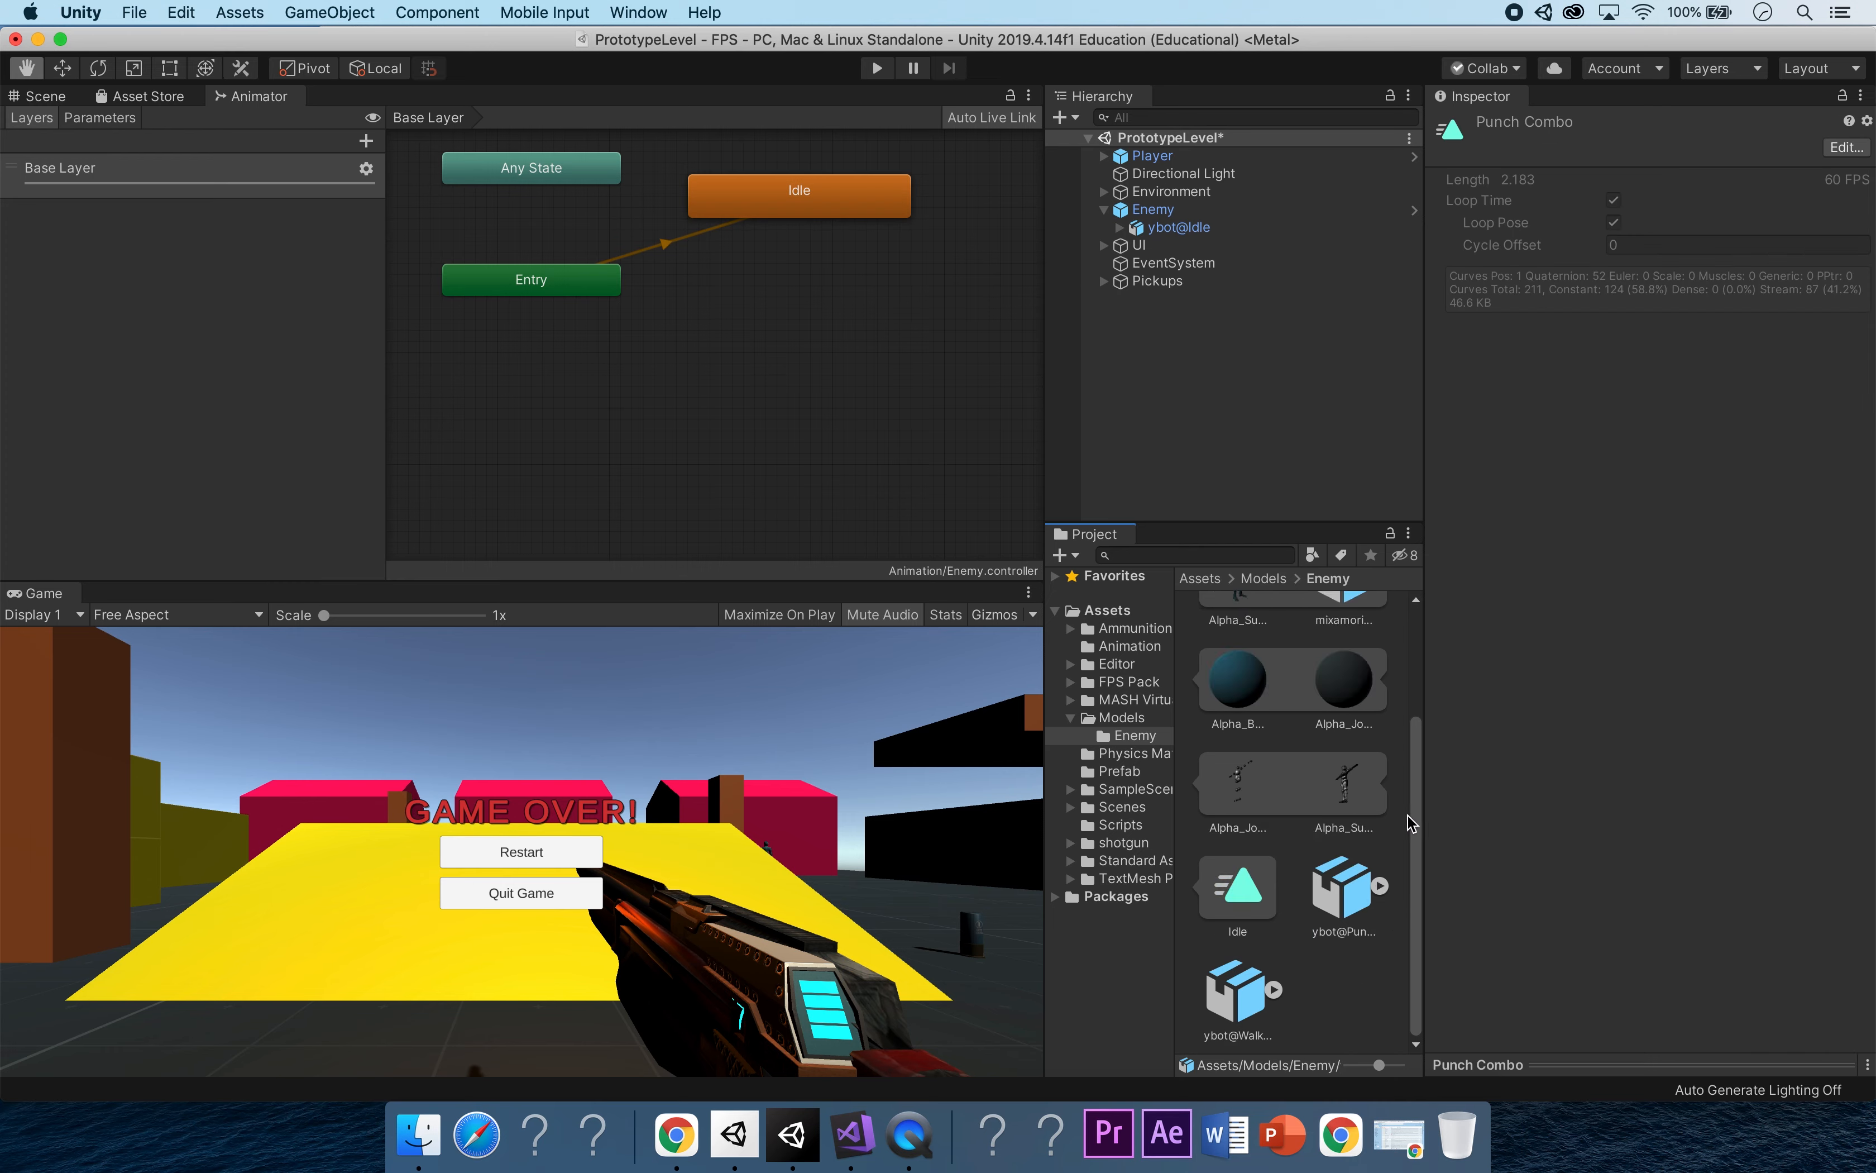
# Add the Walking clip from the ybot walking model as a state below Idle in the Enemy controller.
pyautogui.click(1274, 989)
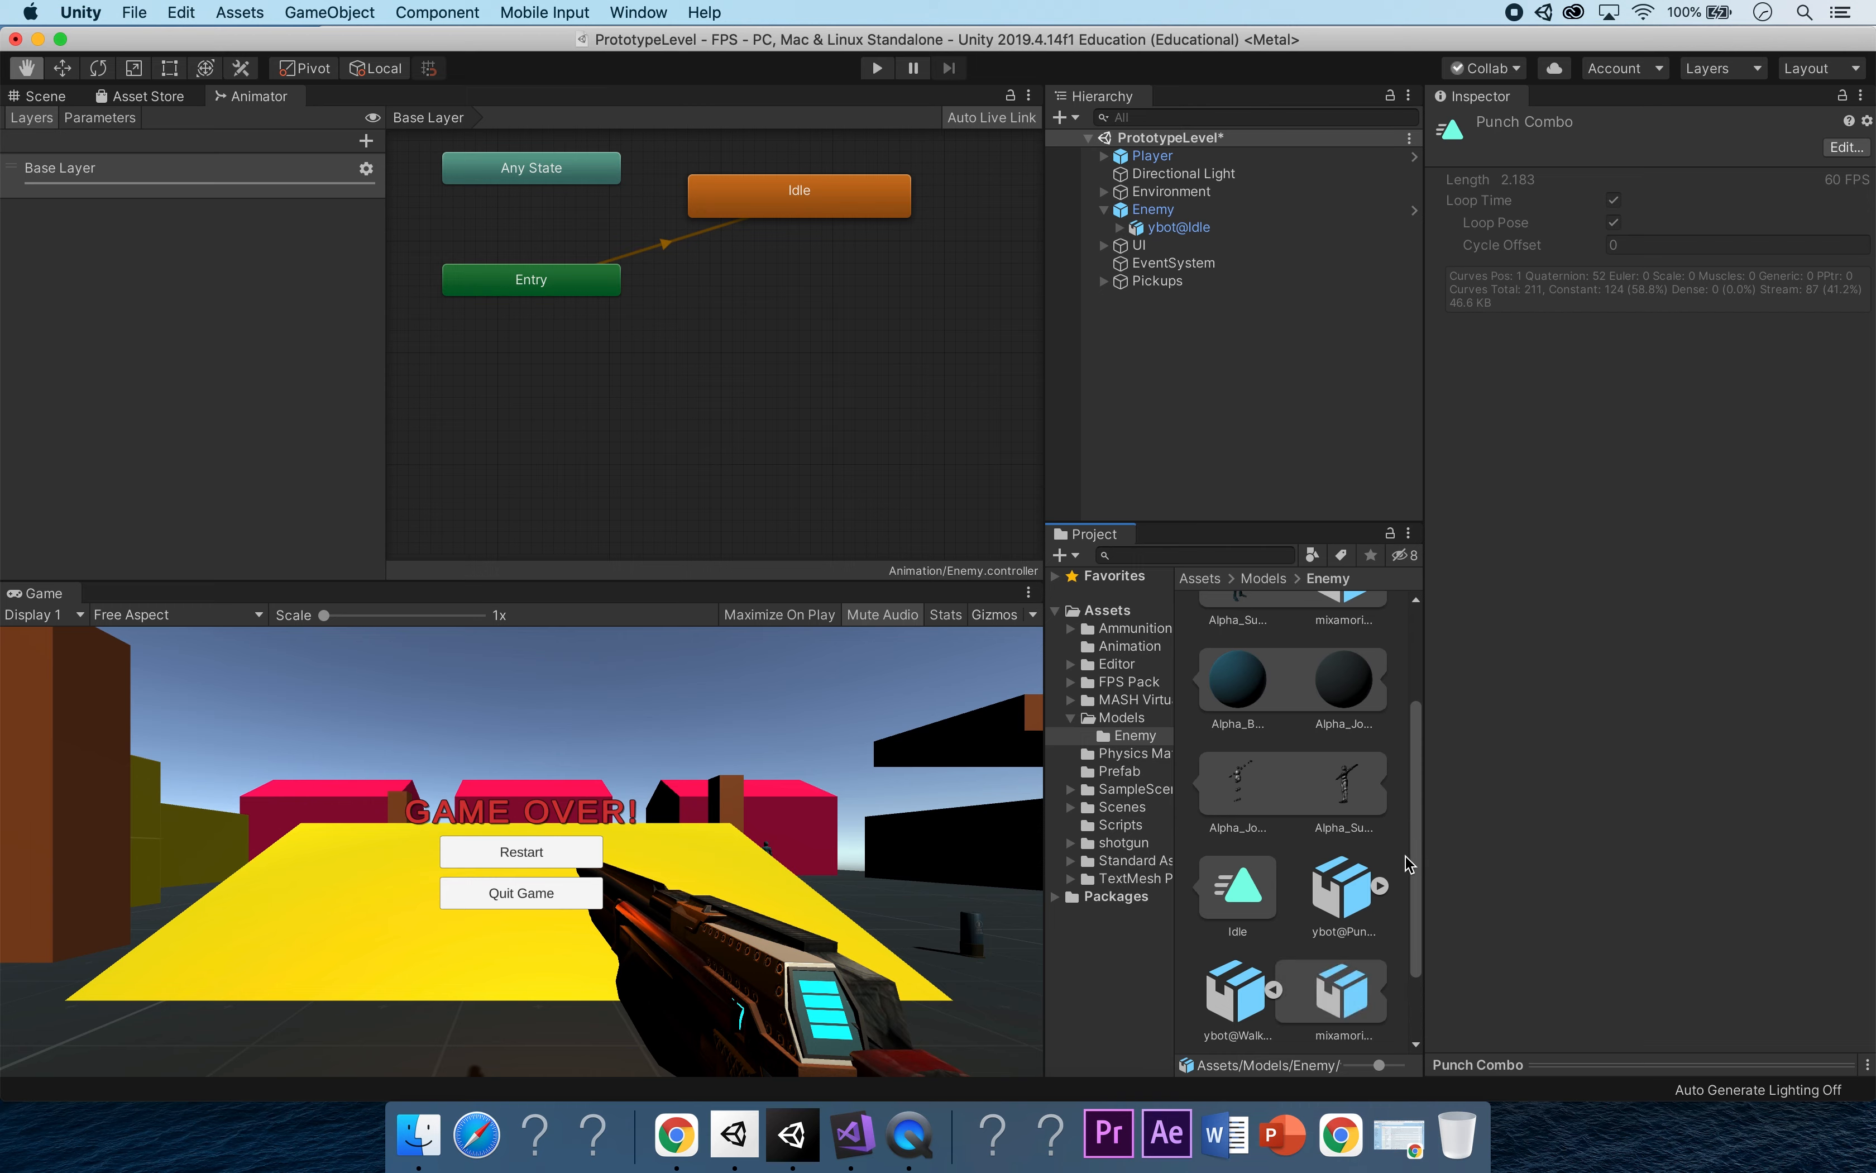
pyautogui.scroll(-2, 1413, 850)
pyautogui.moveTo(1237, 993); pyautogui.dragTo(802, 381)
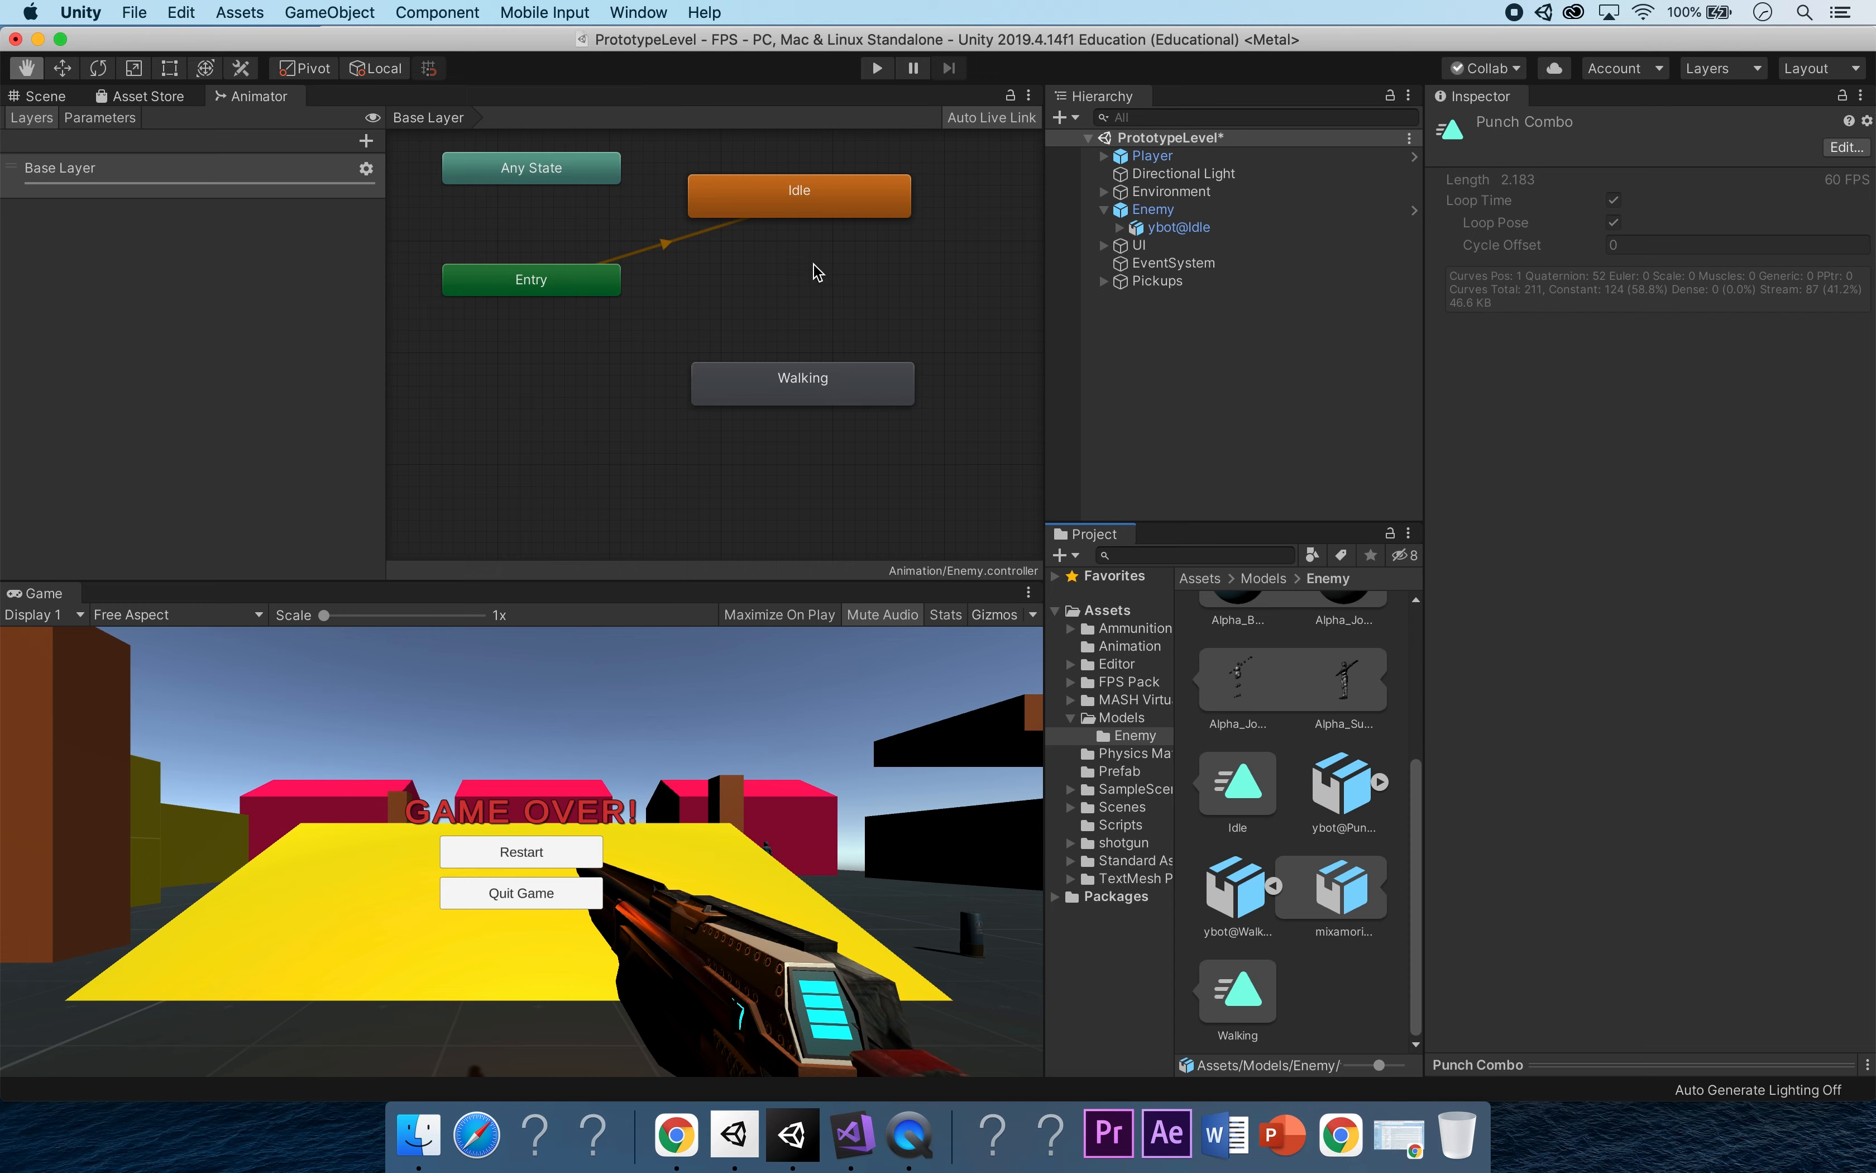
# Add the Punch Combo clip as a state, and arrange Walking directly under Idle with Punch Combo beside Walking.
pyautogui.click(1380, 782)
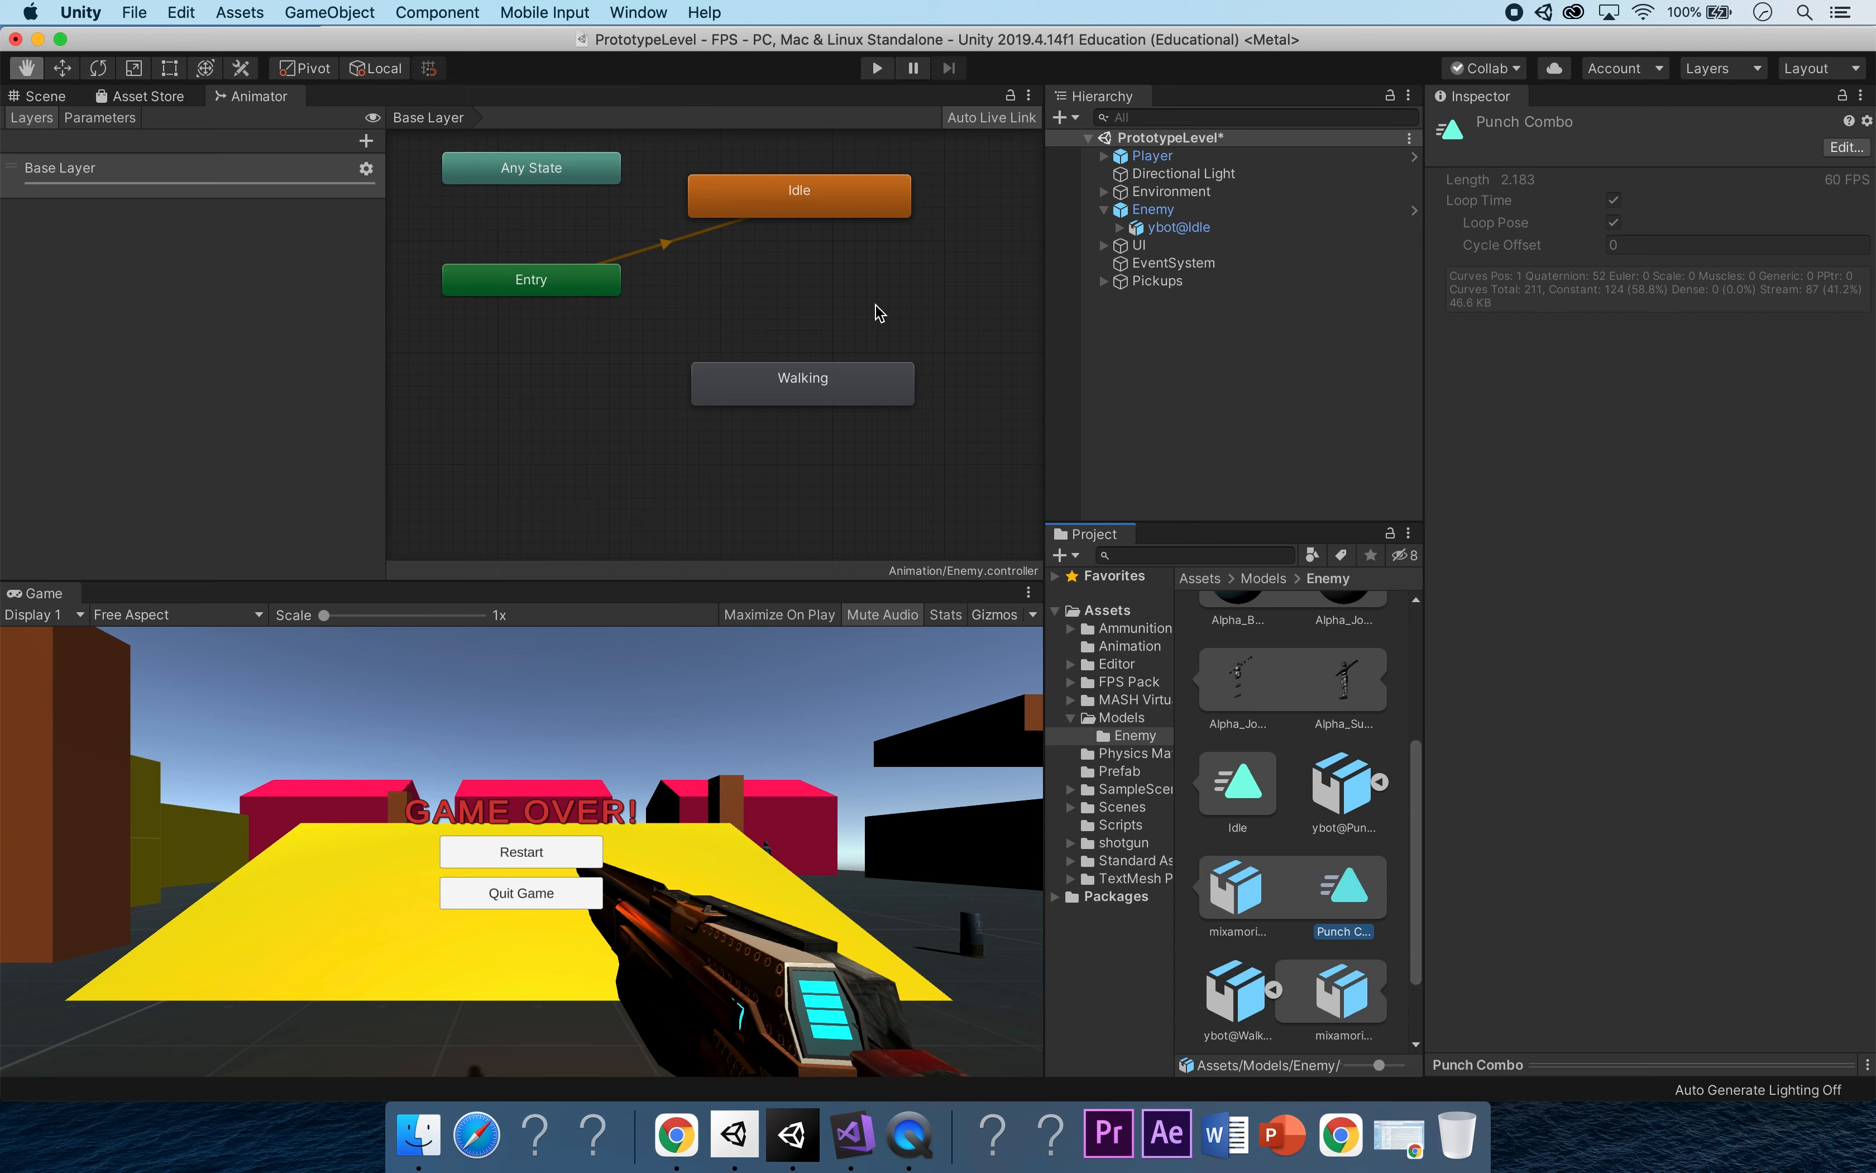
pyautogui.moveTo(879, 312); pyautogui.dragTo(879, 313)
pyautogui.moveTo(1007, 333); pyautogui.dragTo(931, 302)
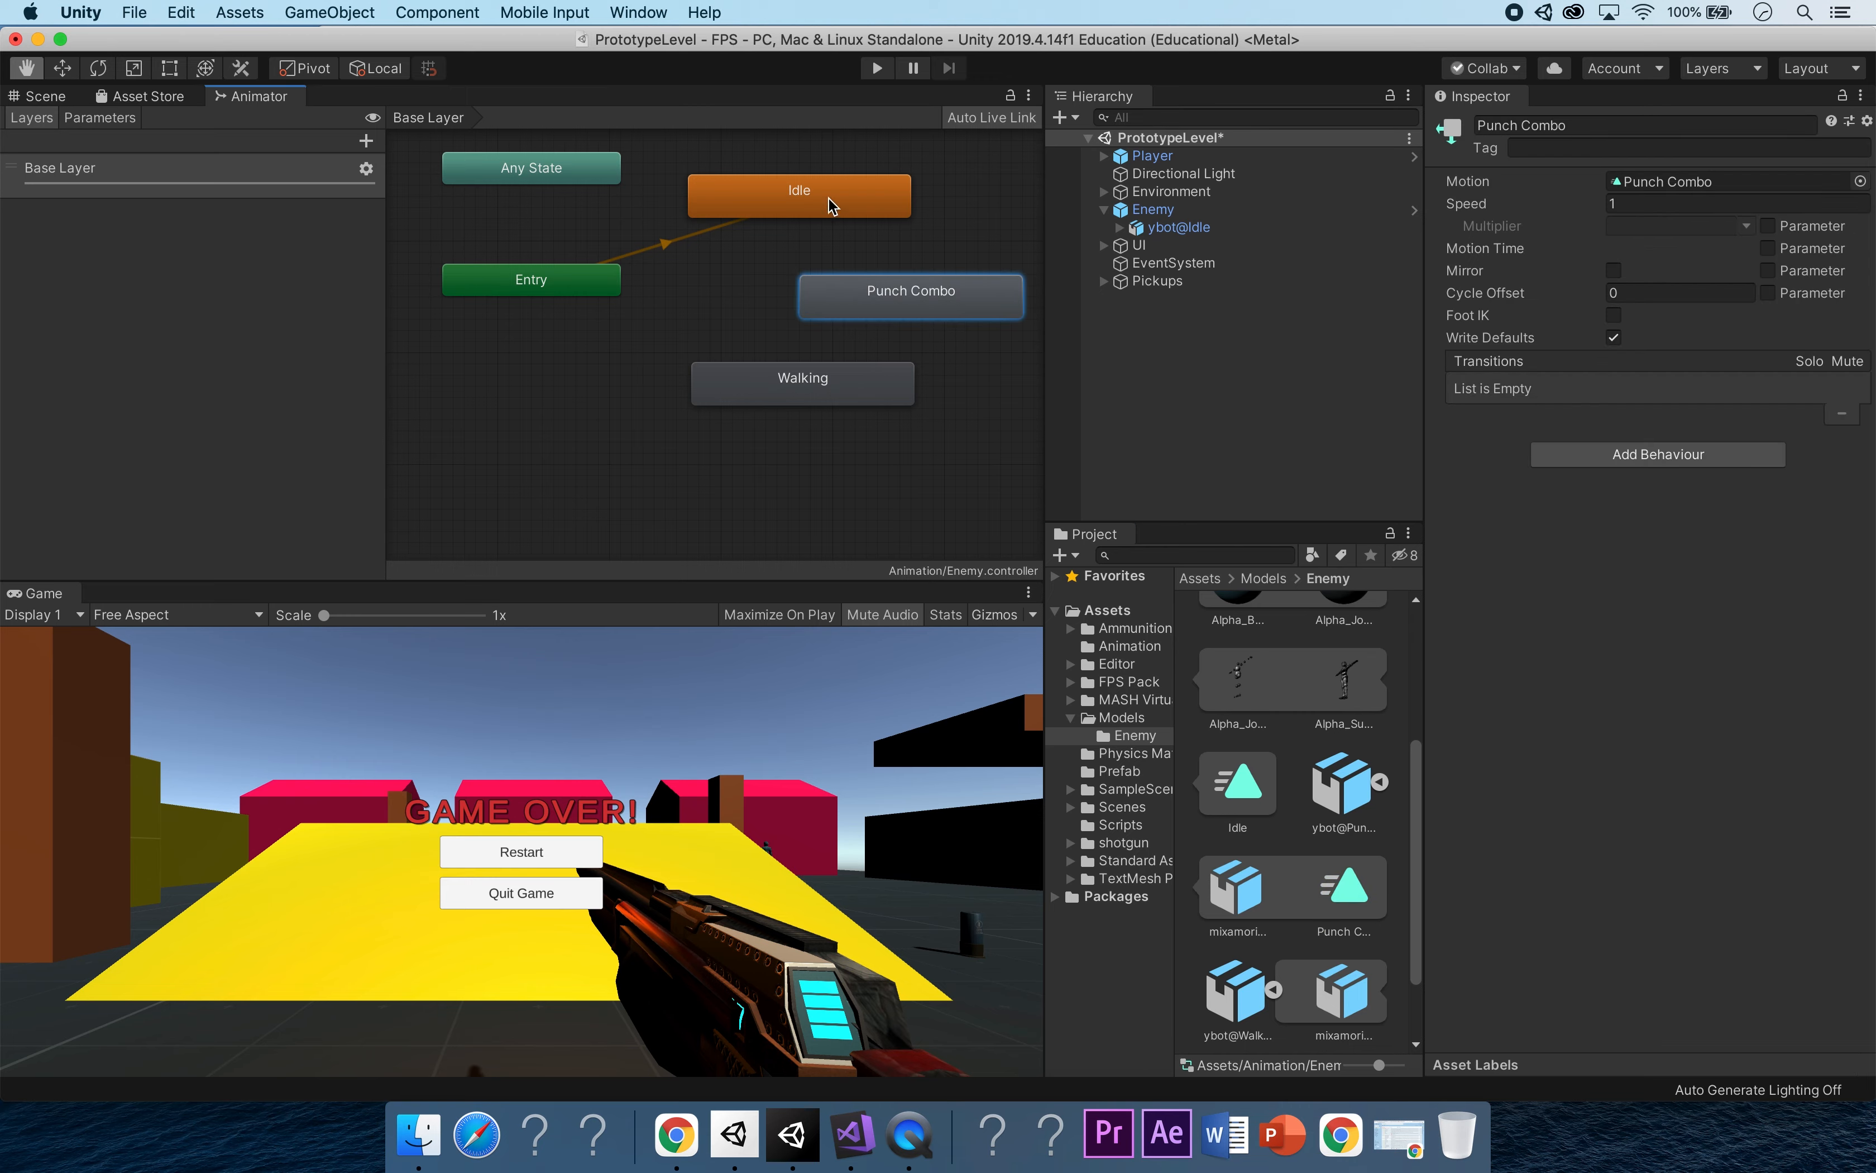
pyautogui.keyDown('alt'); pyautogui.moveTo(798, 295); pyautogui.dragTo(935, 336); pyautogui.keyUp('alt')
pyautogui.moveTo(703, 421); pyautogui.dragTo(701, 345)
pyautogui.click(890, 343)
pyautogui.moveTo(891, 340); pyautogui.dragTo(897, 342)
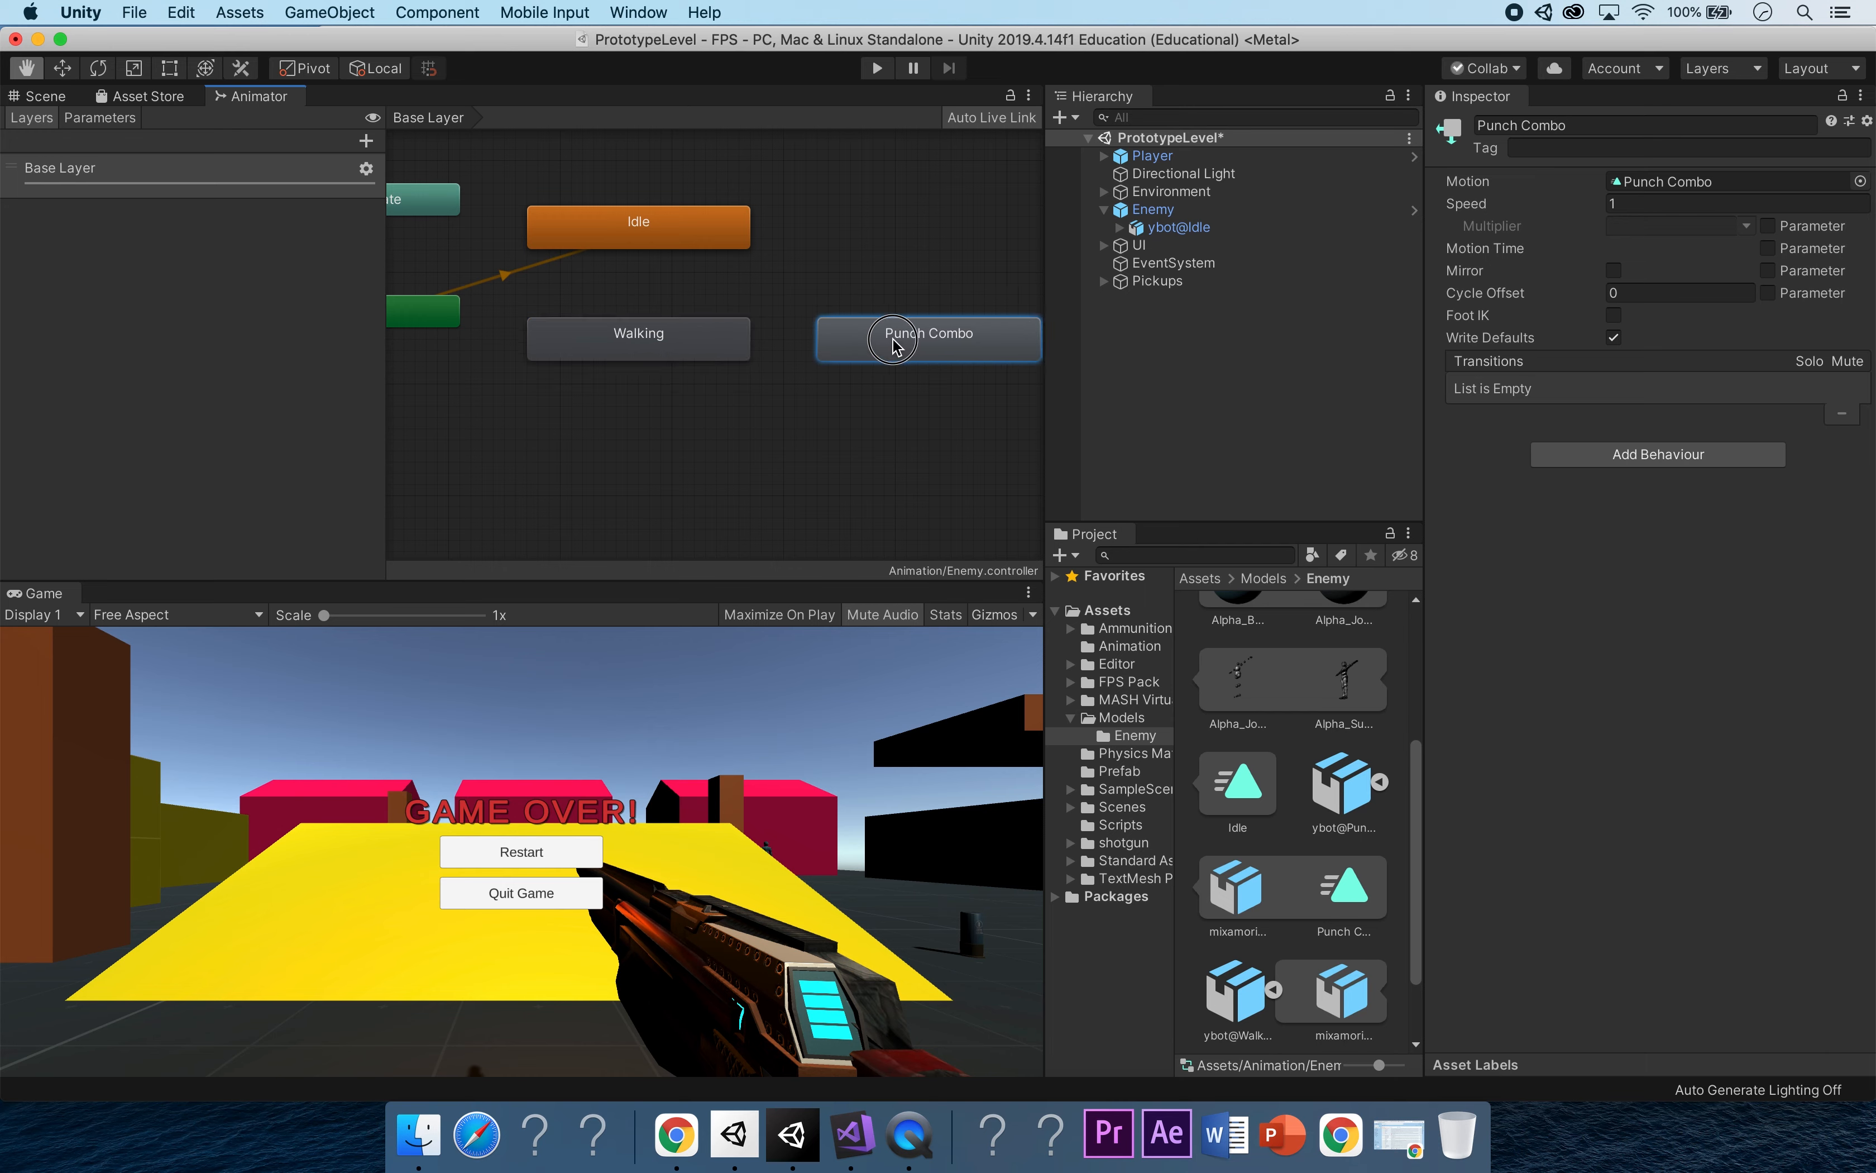
pyautogui.keyDown('alt'); pyautogui.moveTo(958, 403); pyautogui.dragTo(909, 419); pyautogui.keyUp('alt')
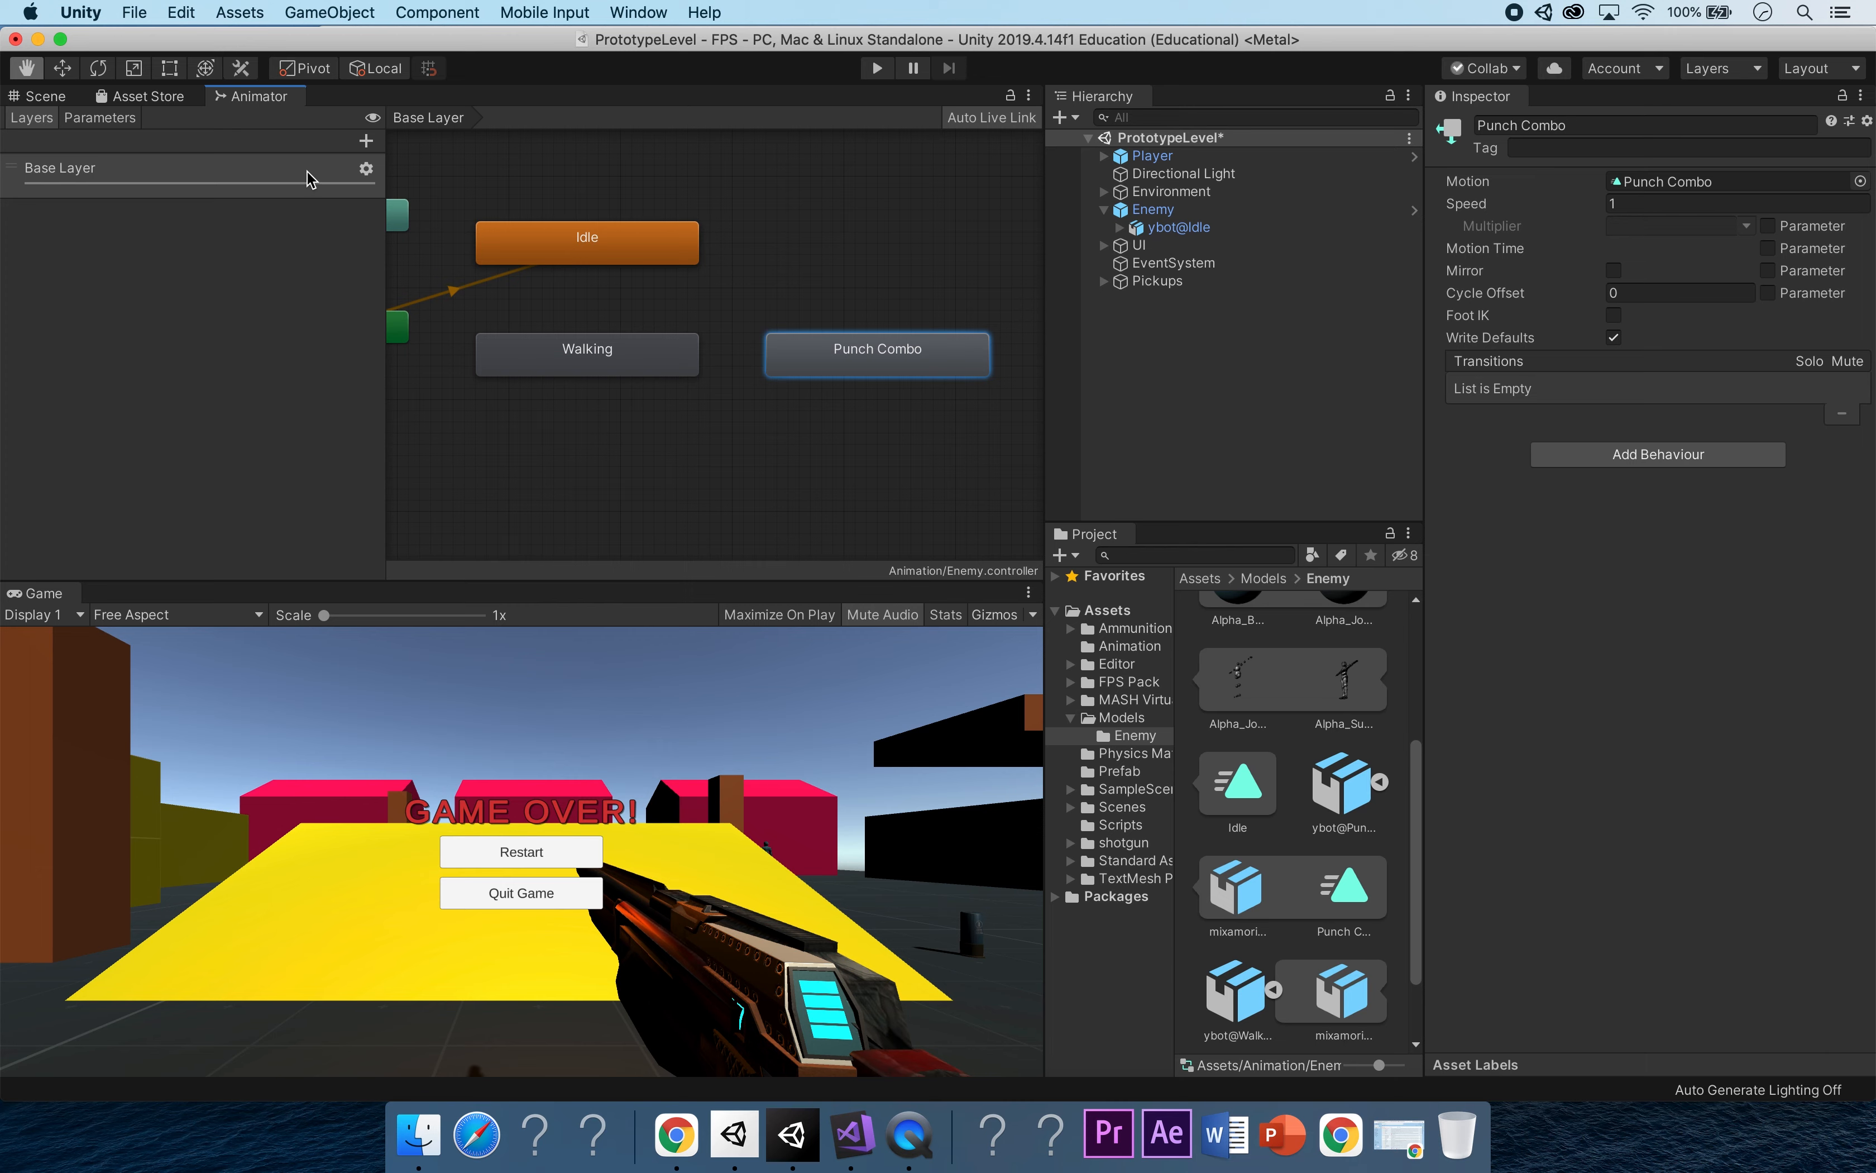
# Check the Loop Time and Loop Pose settings of the Punch Combo, Idle and Walking clips.
pyautogui.click(1347, 885)
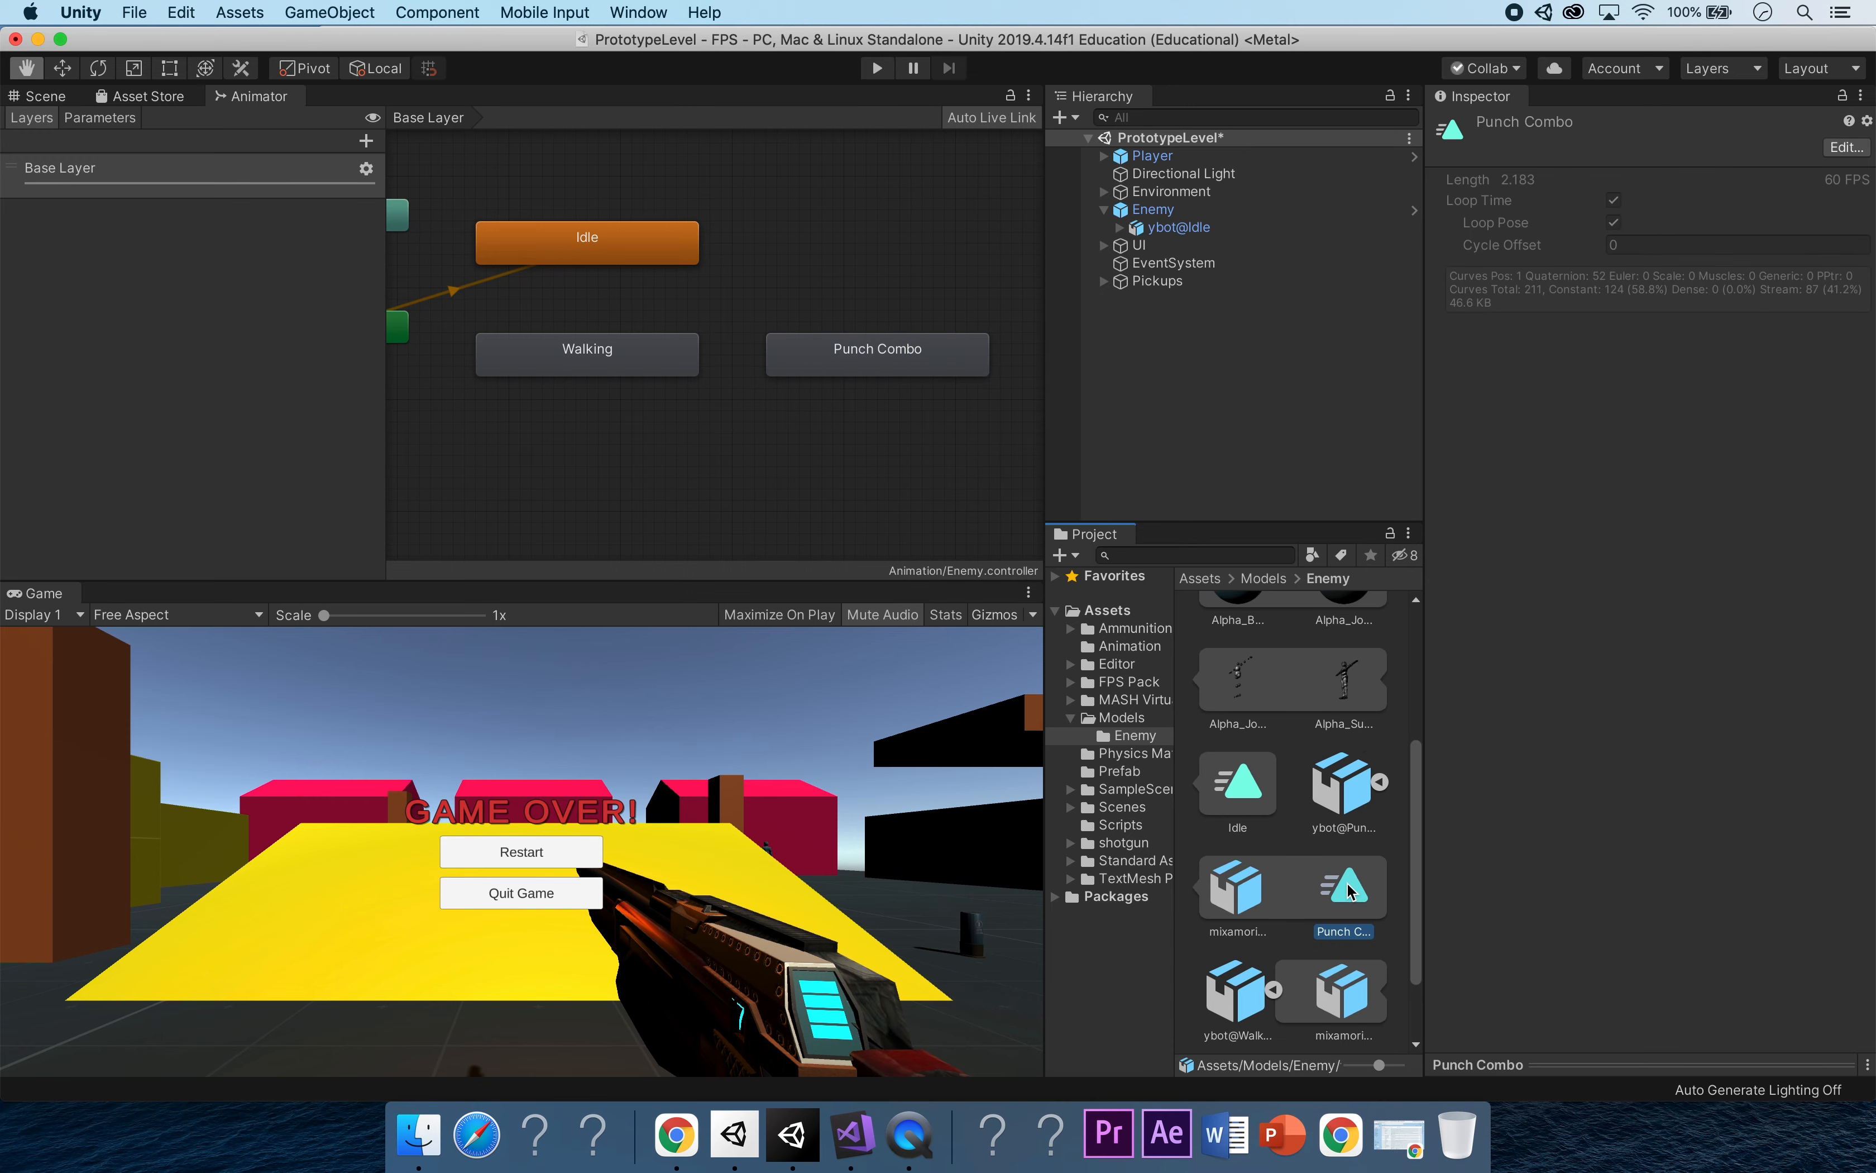
pyautogui.click(1246, 782)
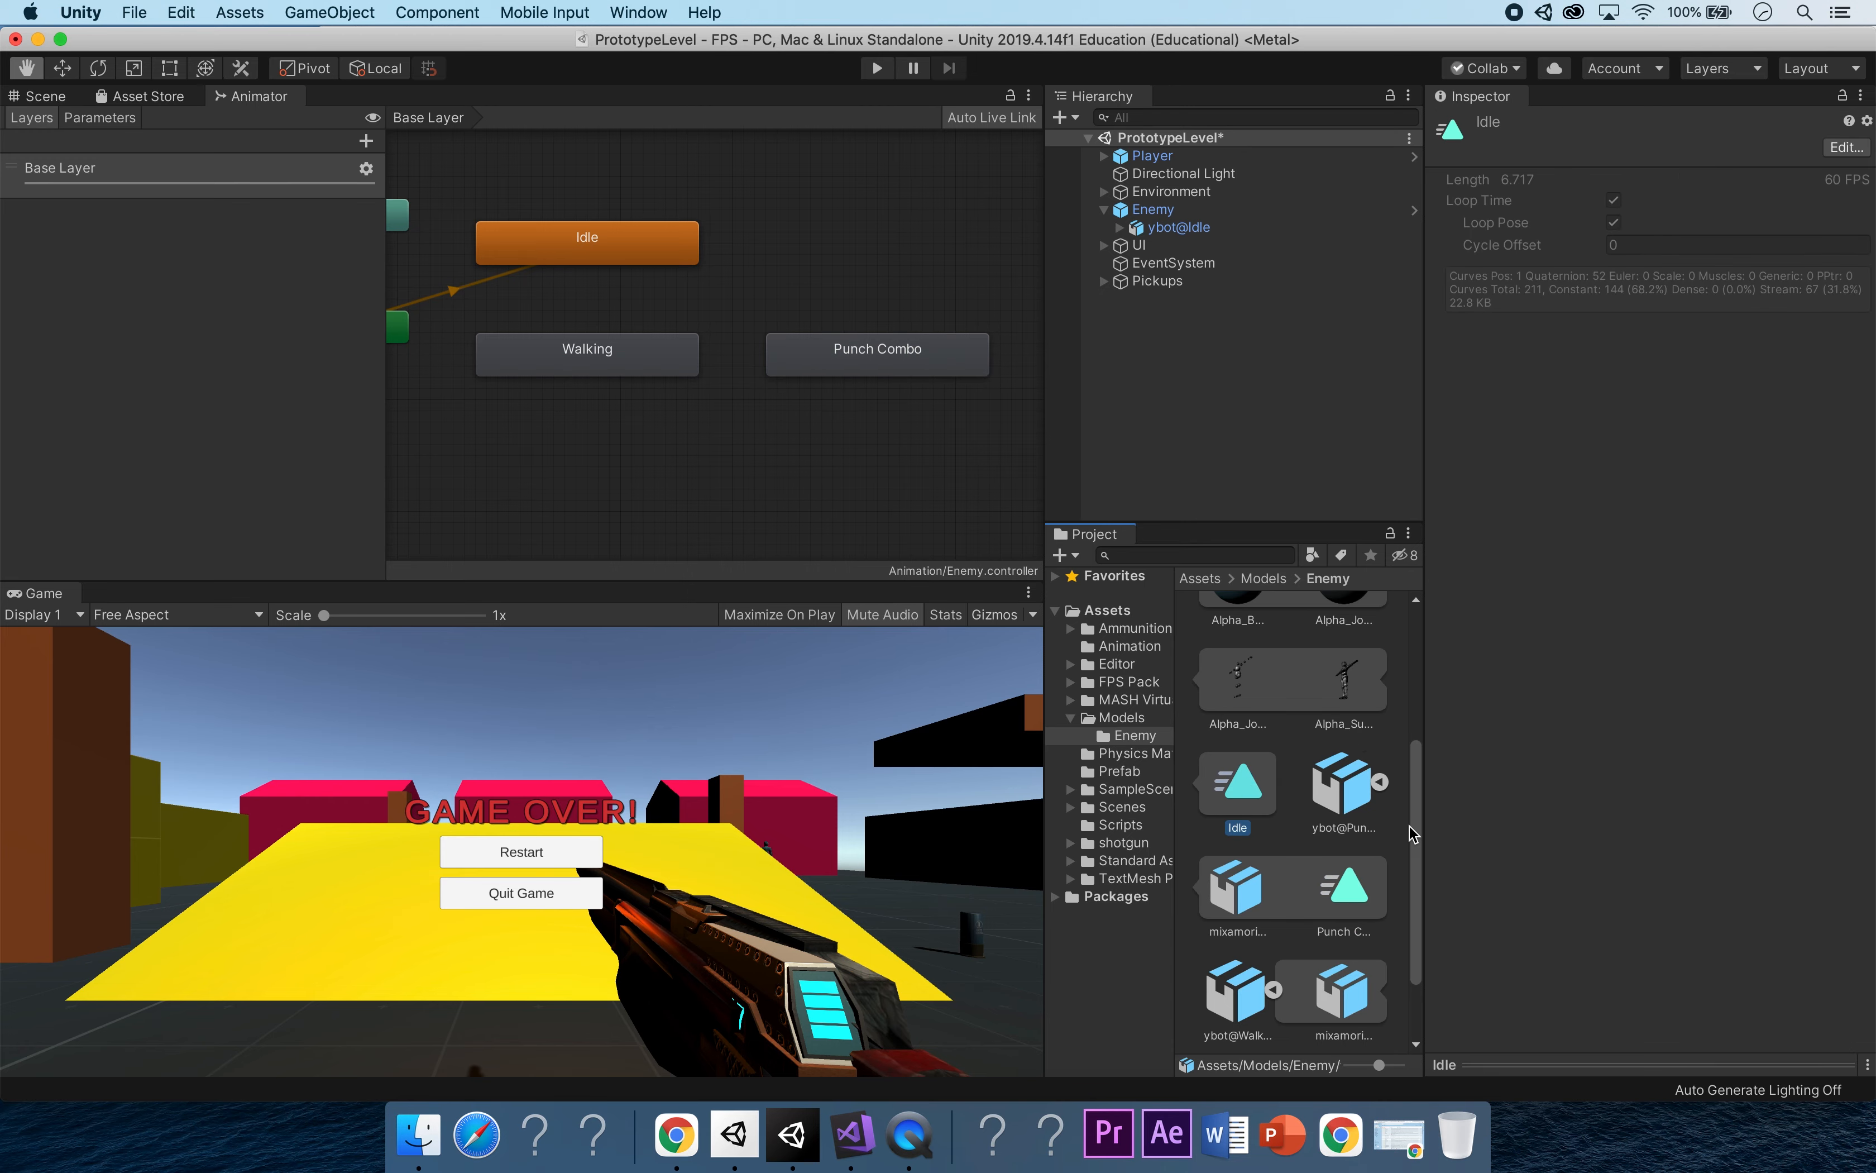
pyautogui.moveTo(1422, 862); pyautogui.dragTo(1415, 903)
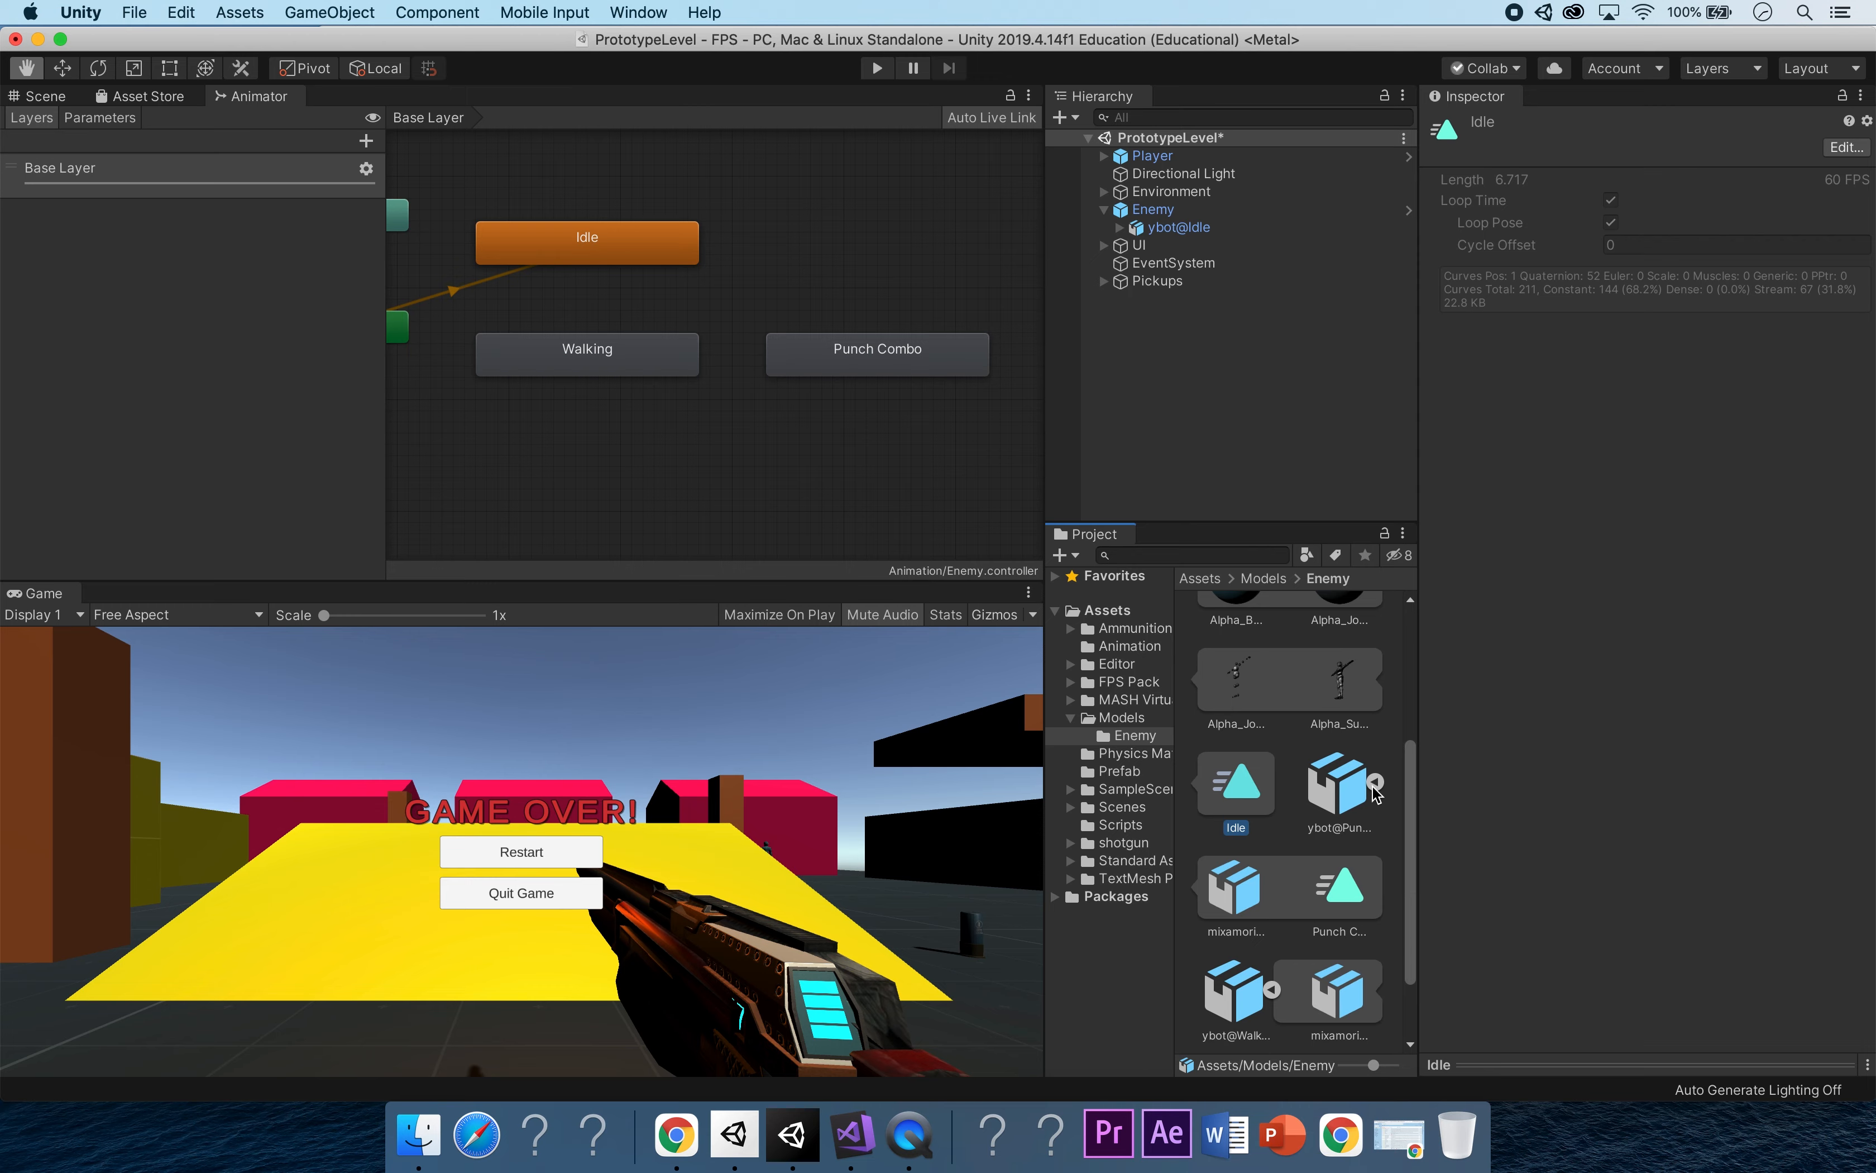
pyautogui.scroll(-2, 1398, 944)
pyautogui.click(1246, 991)
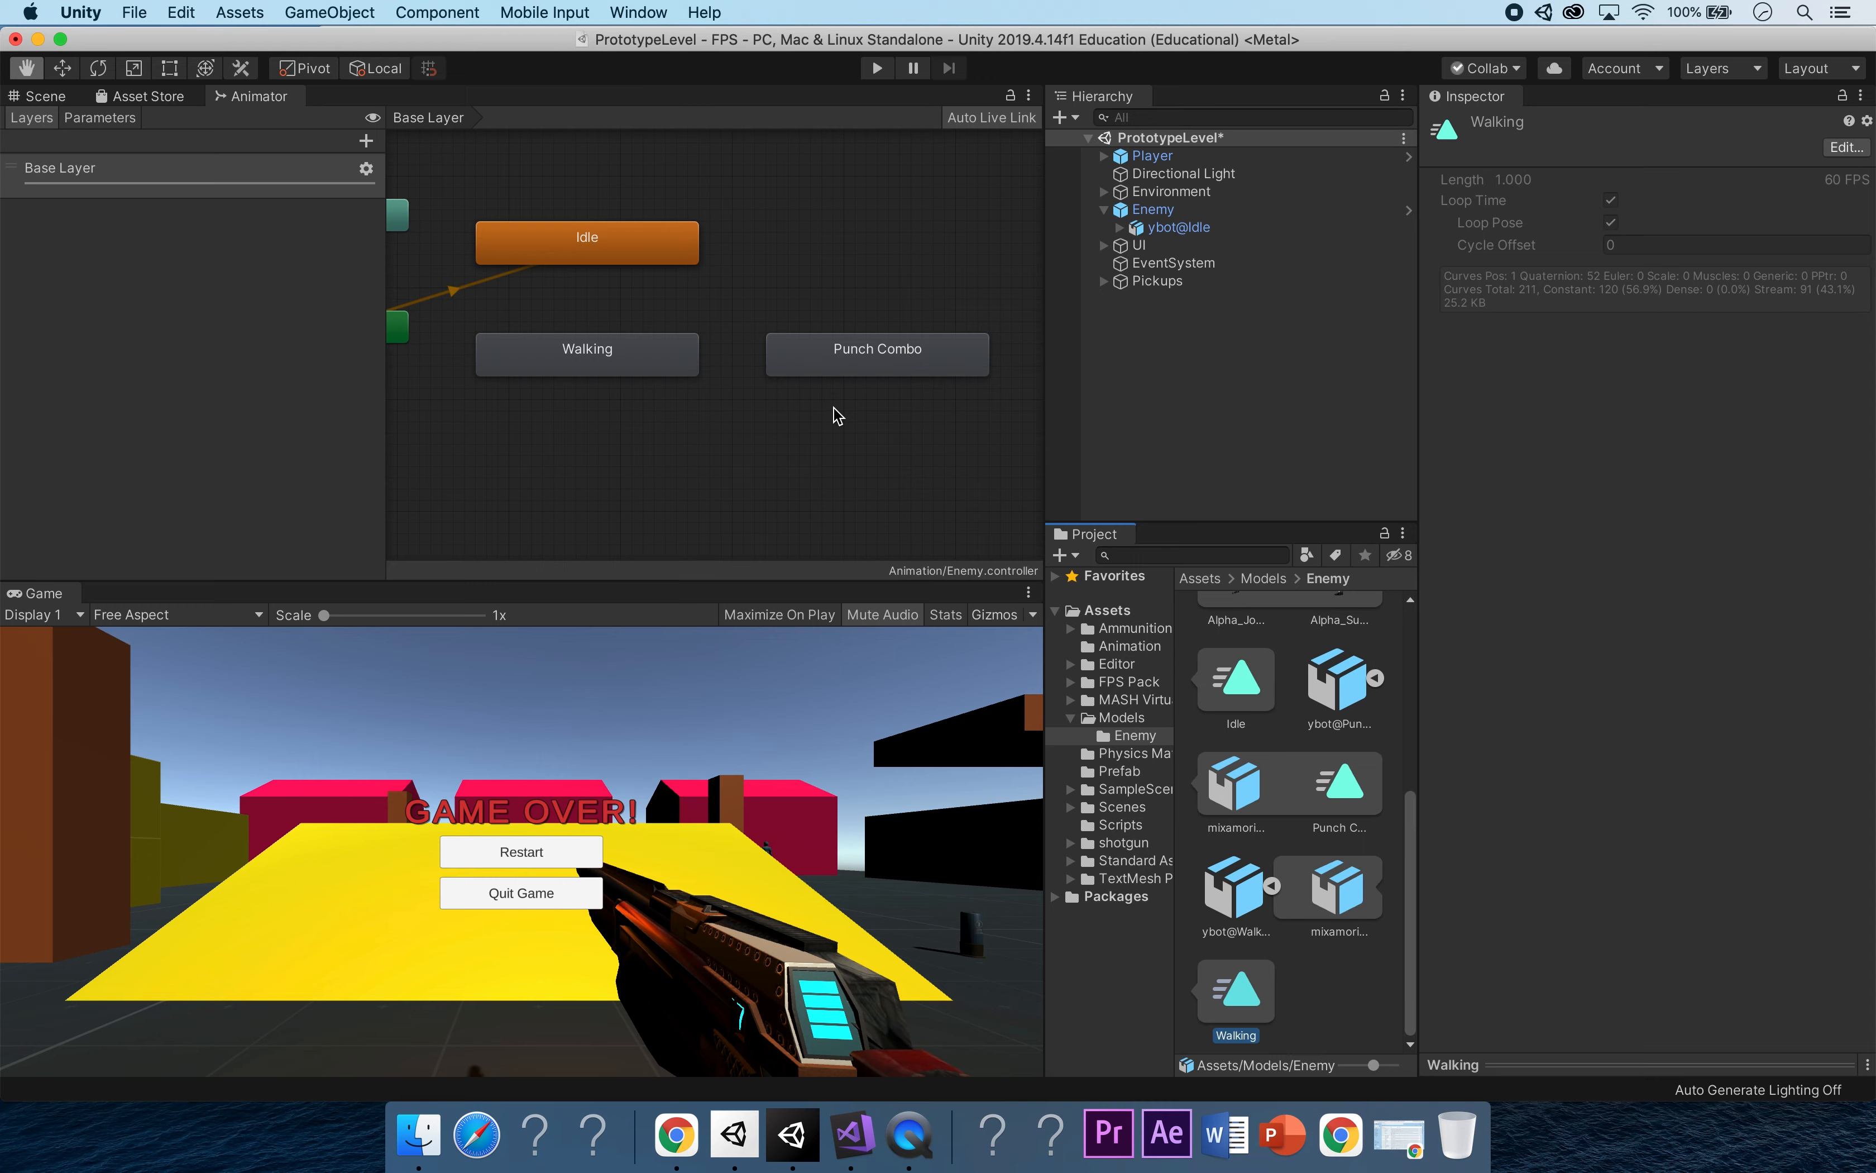
# Make a transition from Idle to Walking and another from Walking to Punch Combo.
pyautogui.rightClick(576, 237)
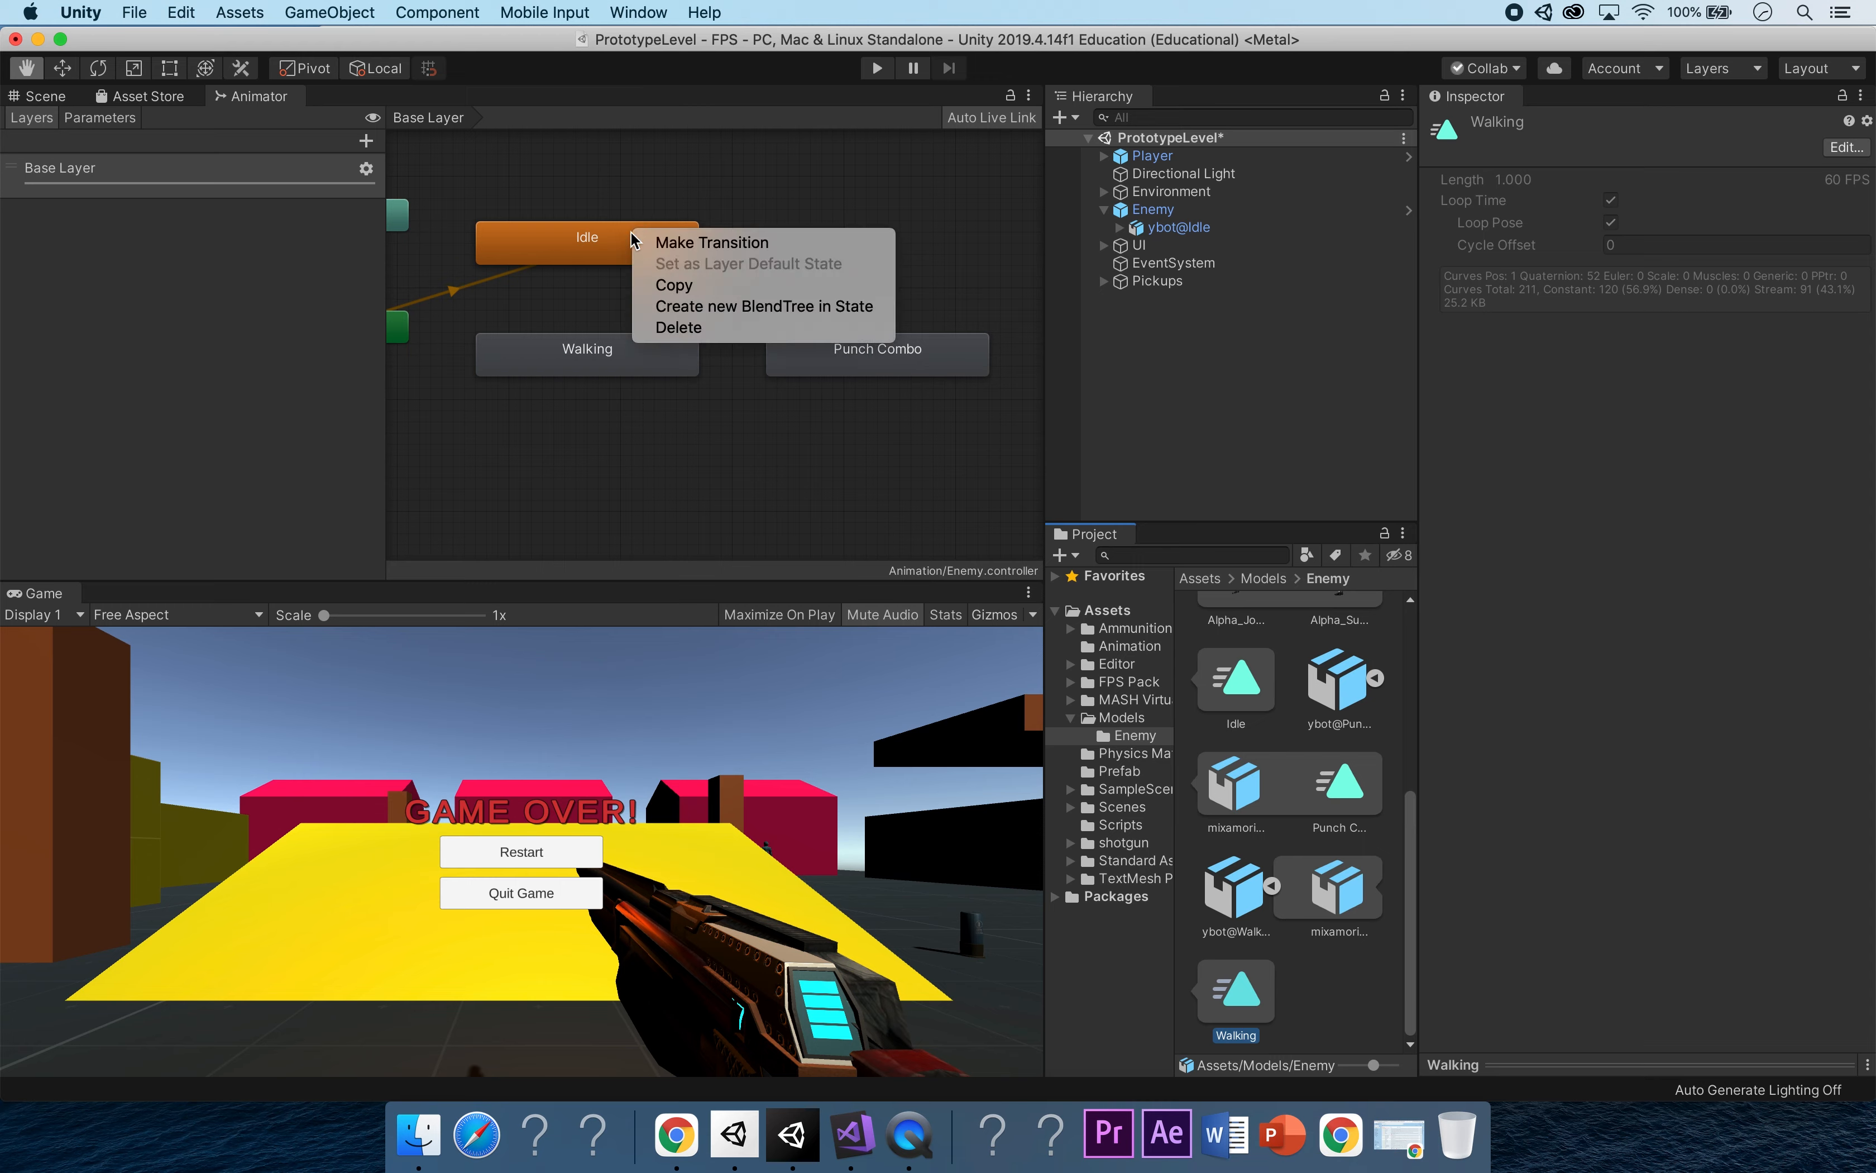
pyautogui.click(698, 239)
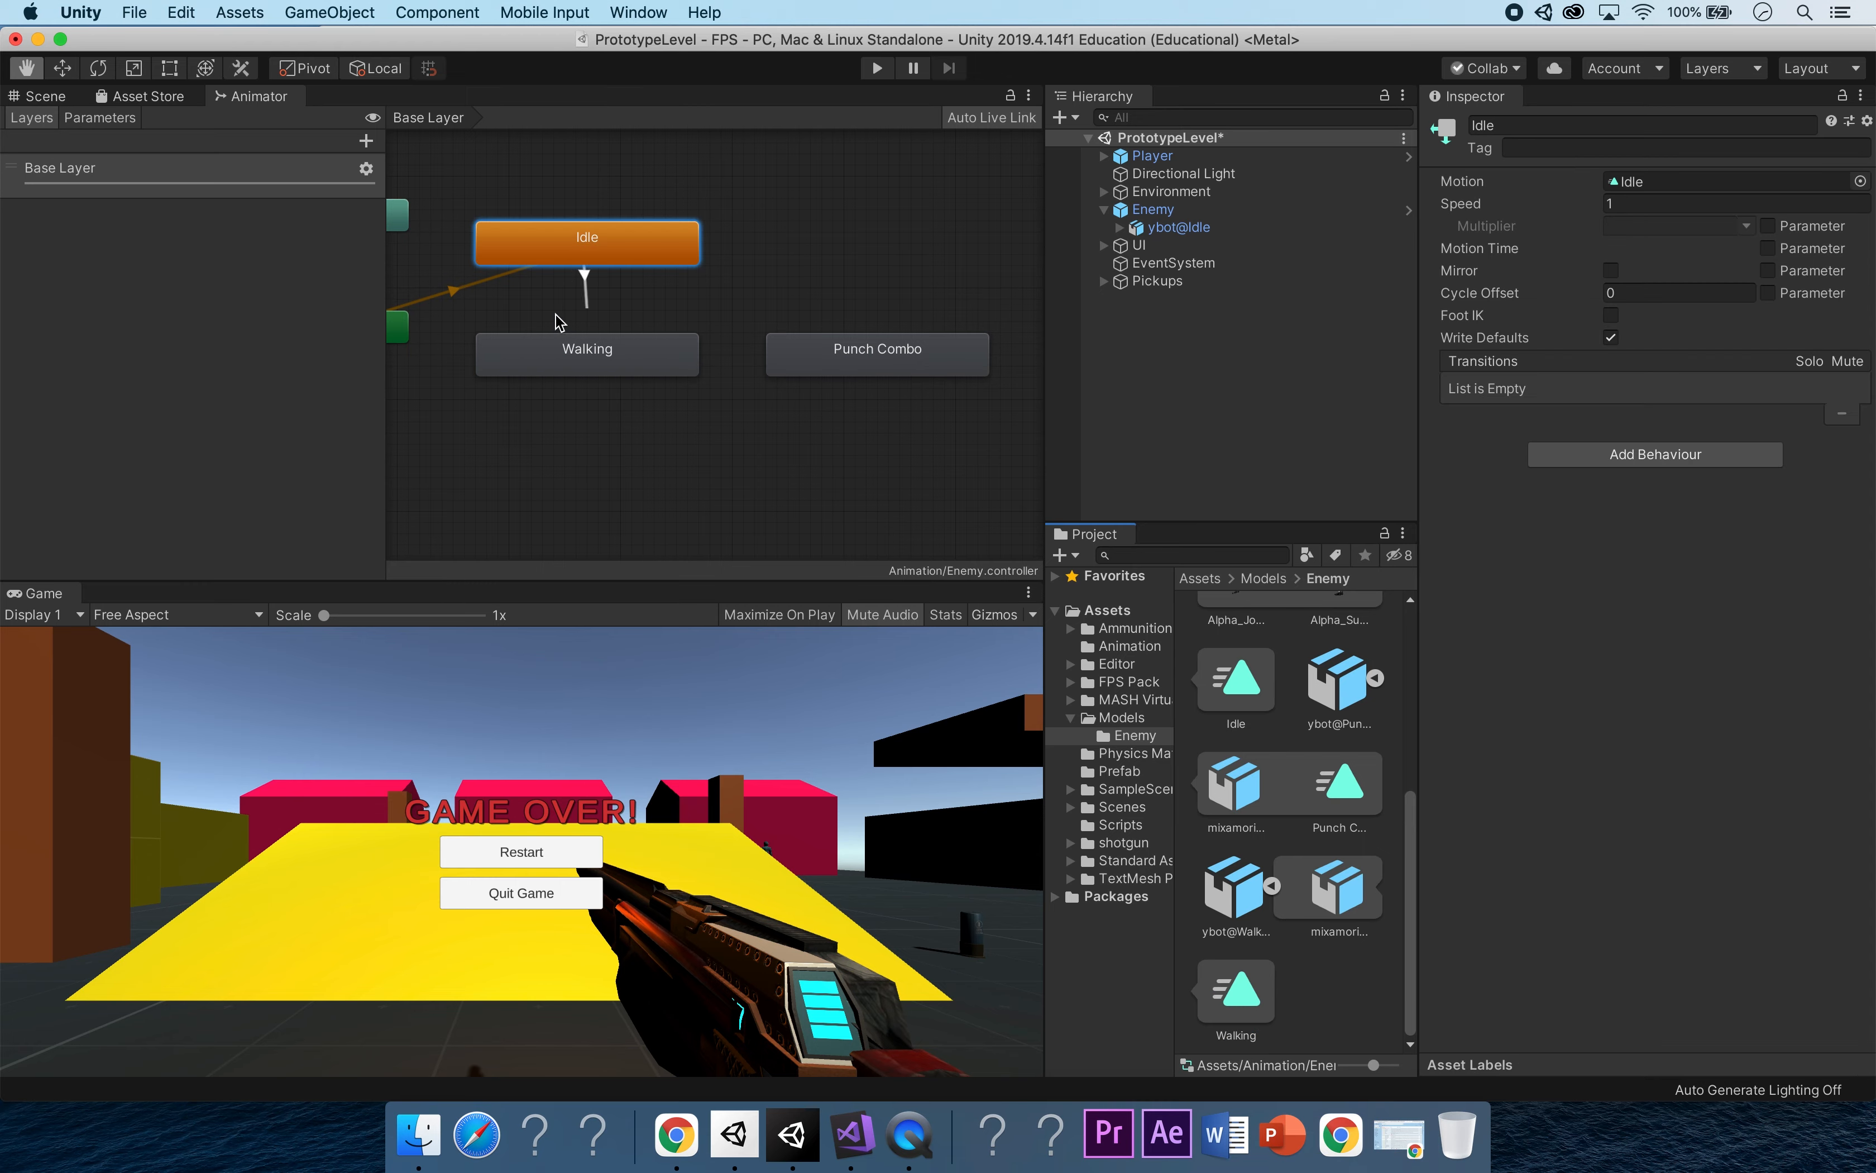
pyautogui.click(559, 360)
pyautogui.rightClick(658, 361)
pyautogui.click(736, 364)
pyautogui.click(900, 369)
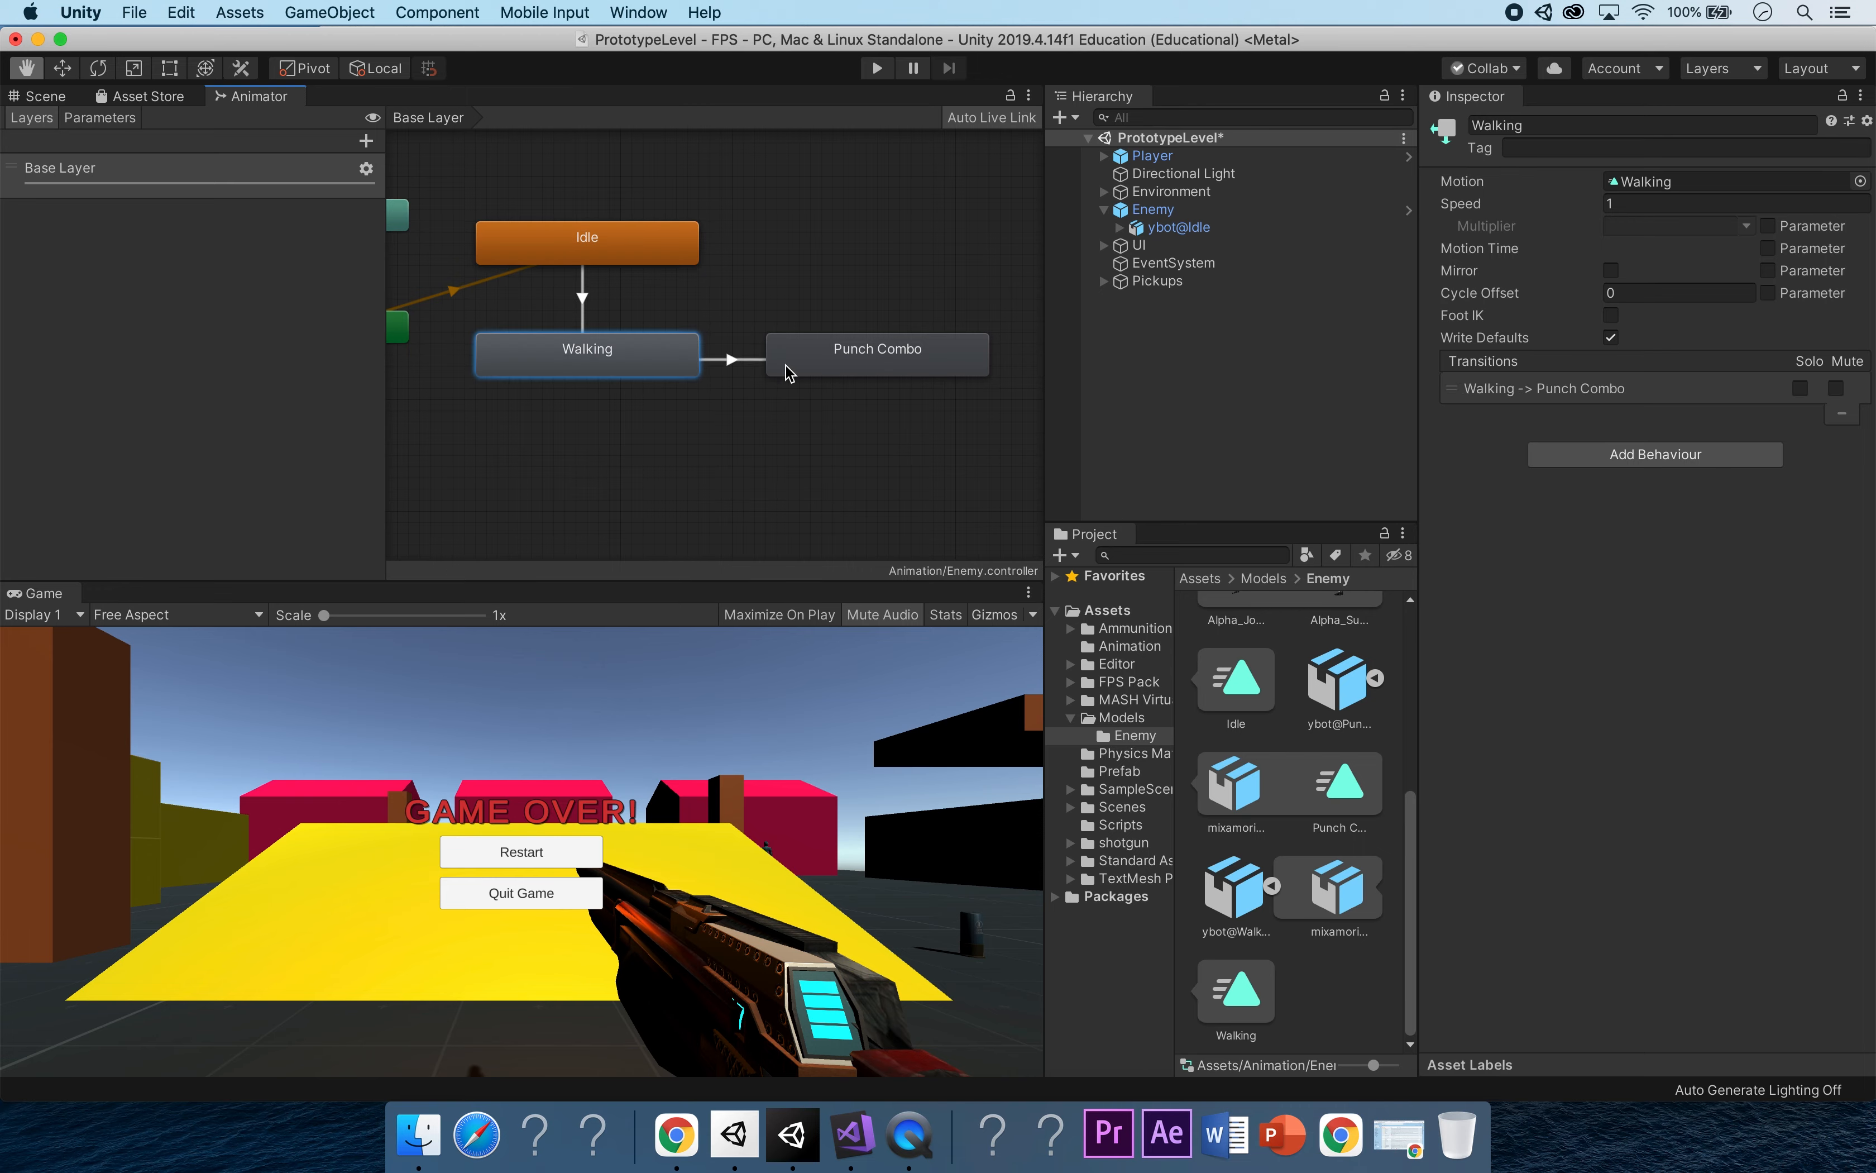
# Play-test the level, watching the enemy in the scene and its state progress in the animator graph, and stop the test.
pyautogui.click(40, 102)
pyautogui.click(877, 68)
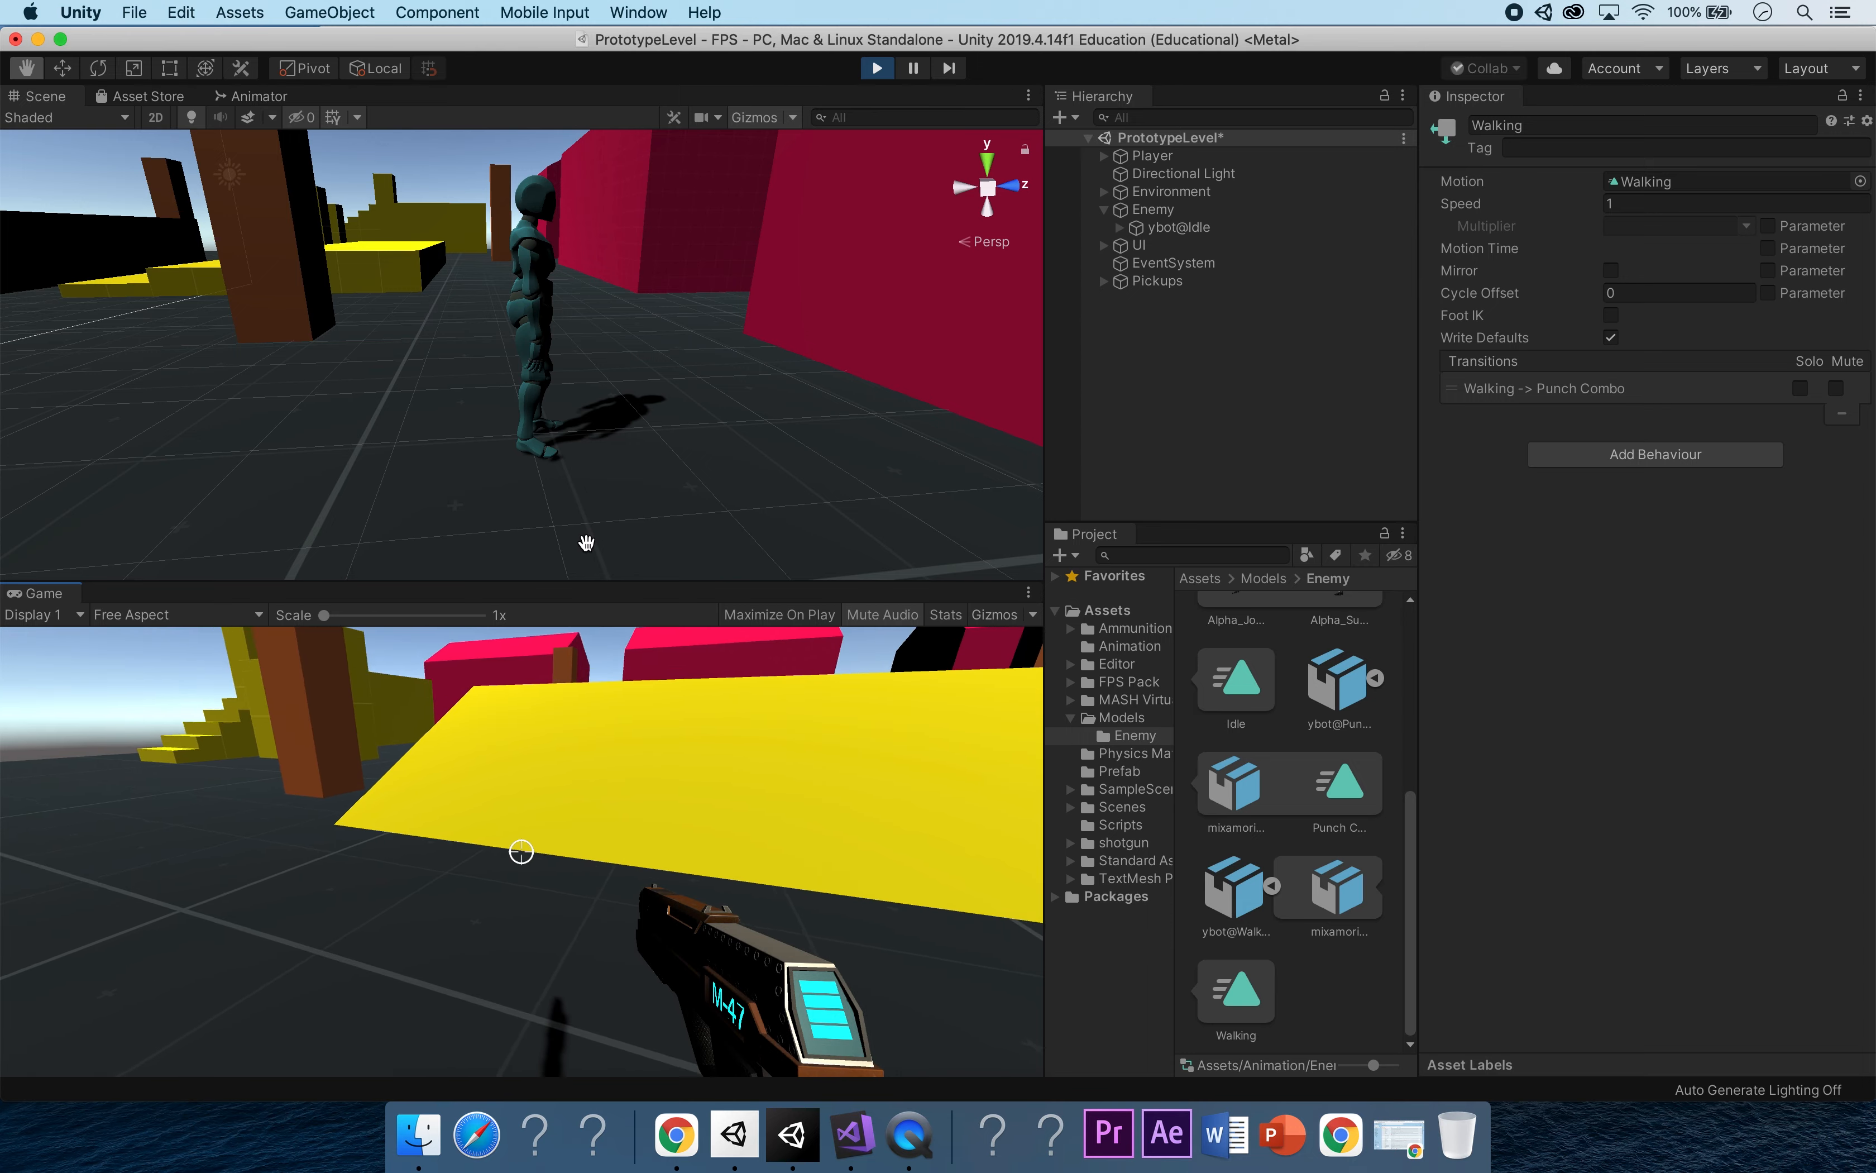
pyautogui.keyDown('alt'); pyautogui.moveTo(788, 311); pyautogui.dragTo(397, 265); pyautogui.keyUp('alt')
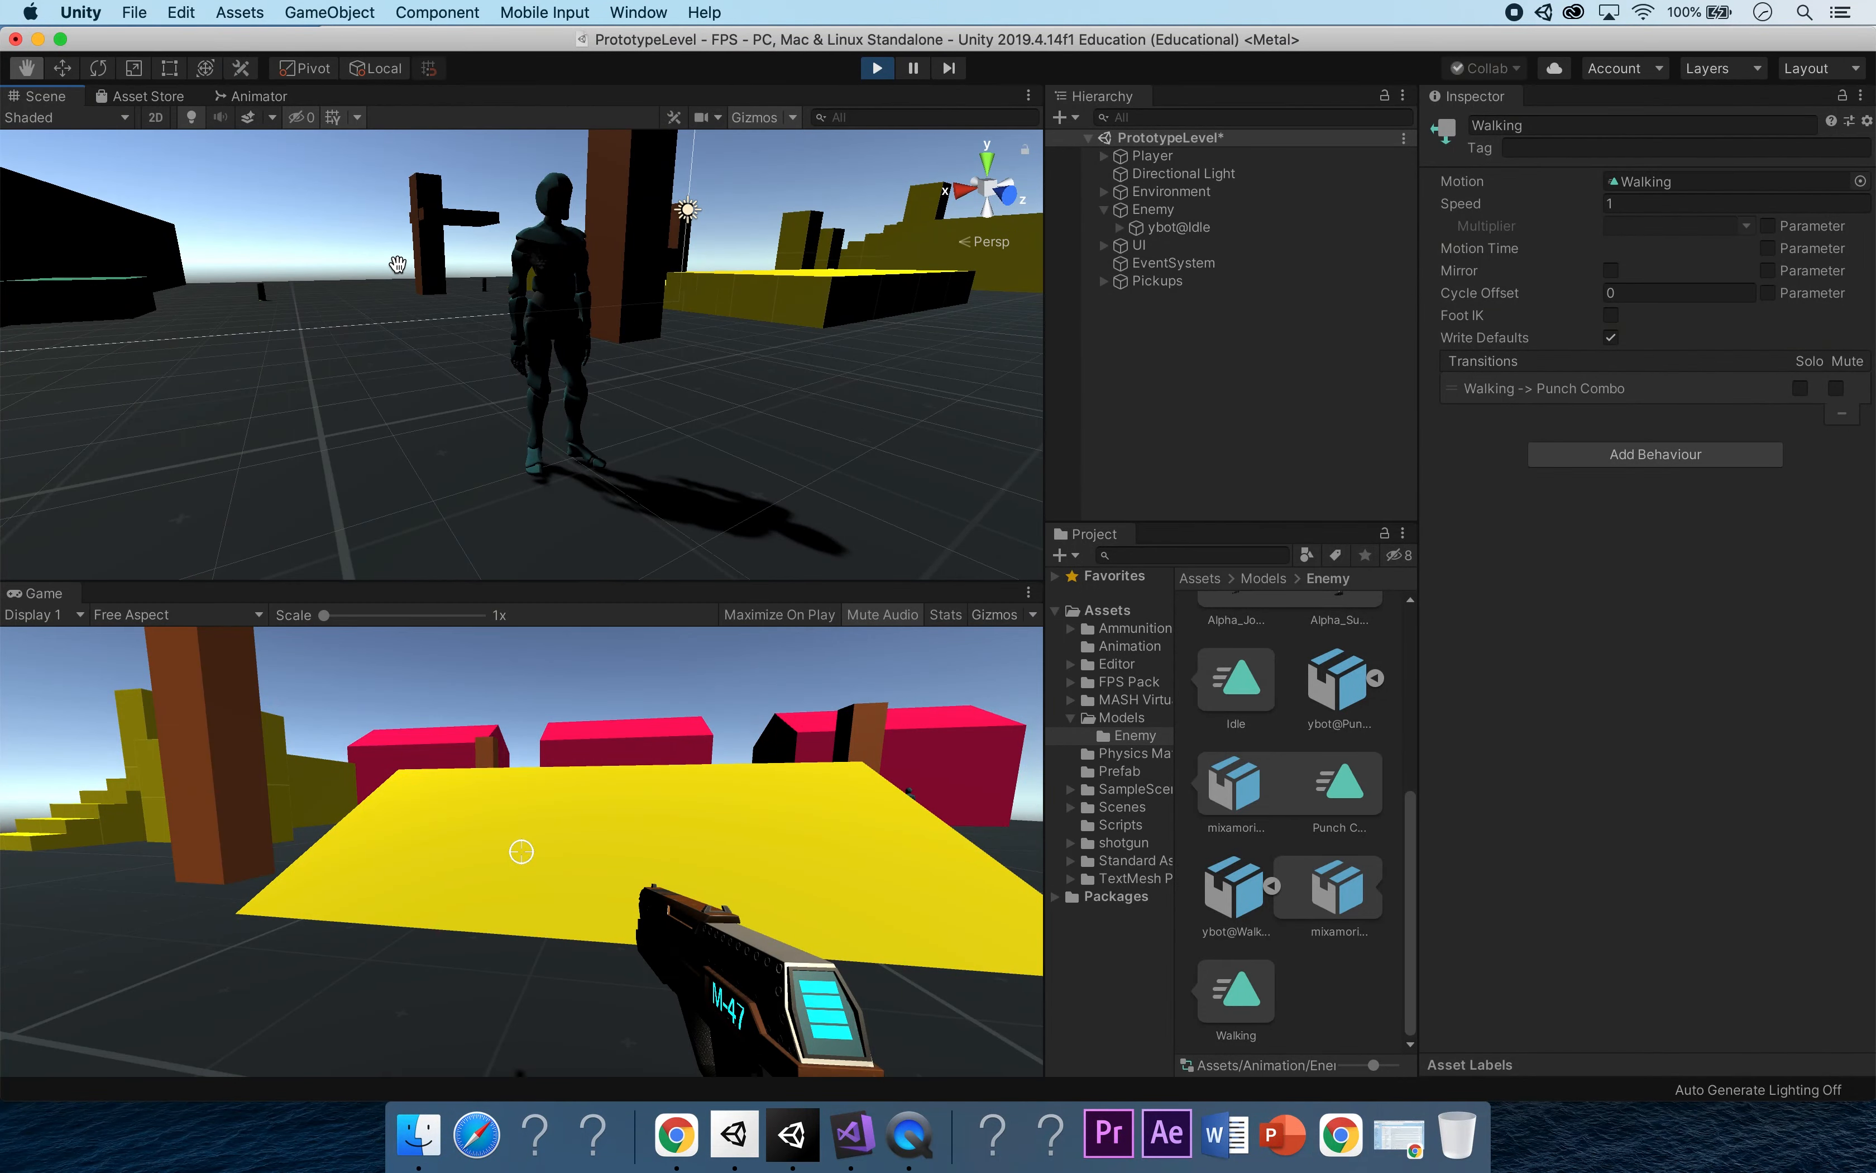
pyautogui.click(258, 96)
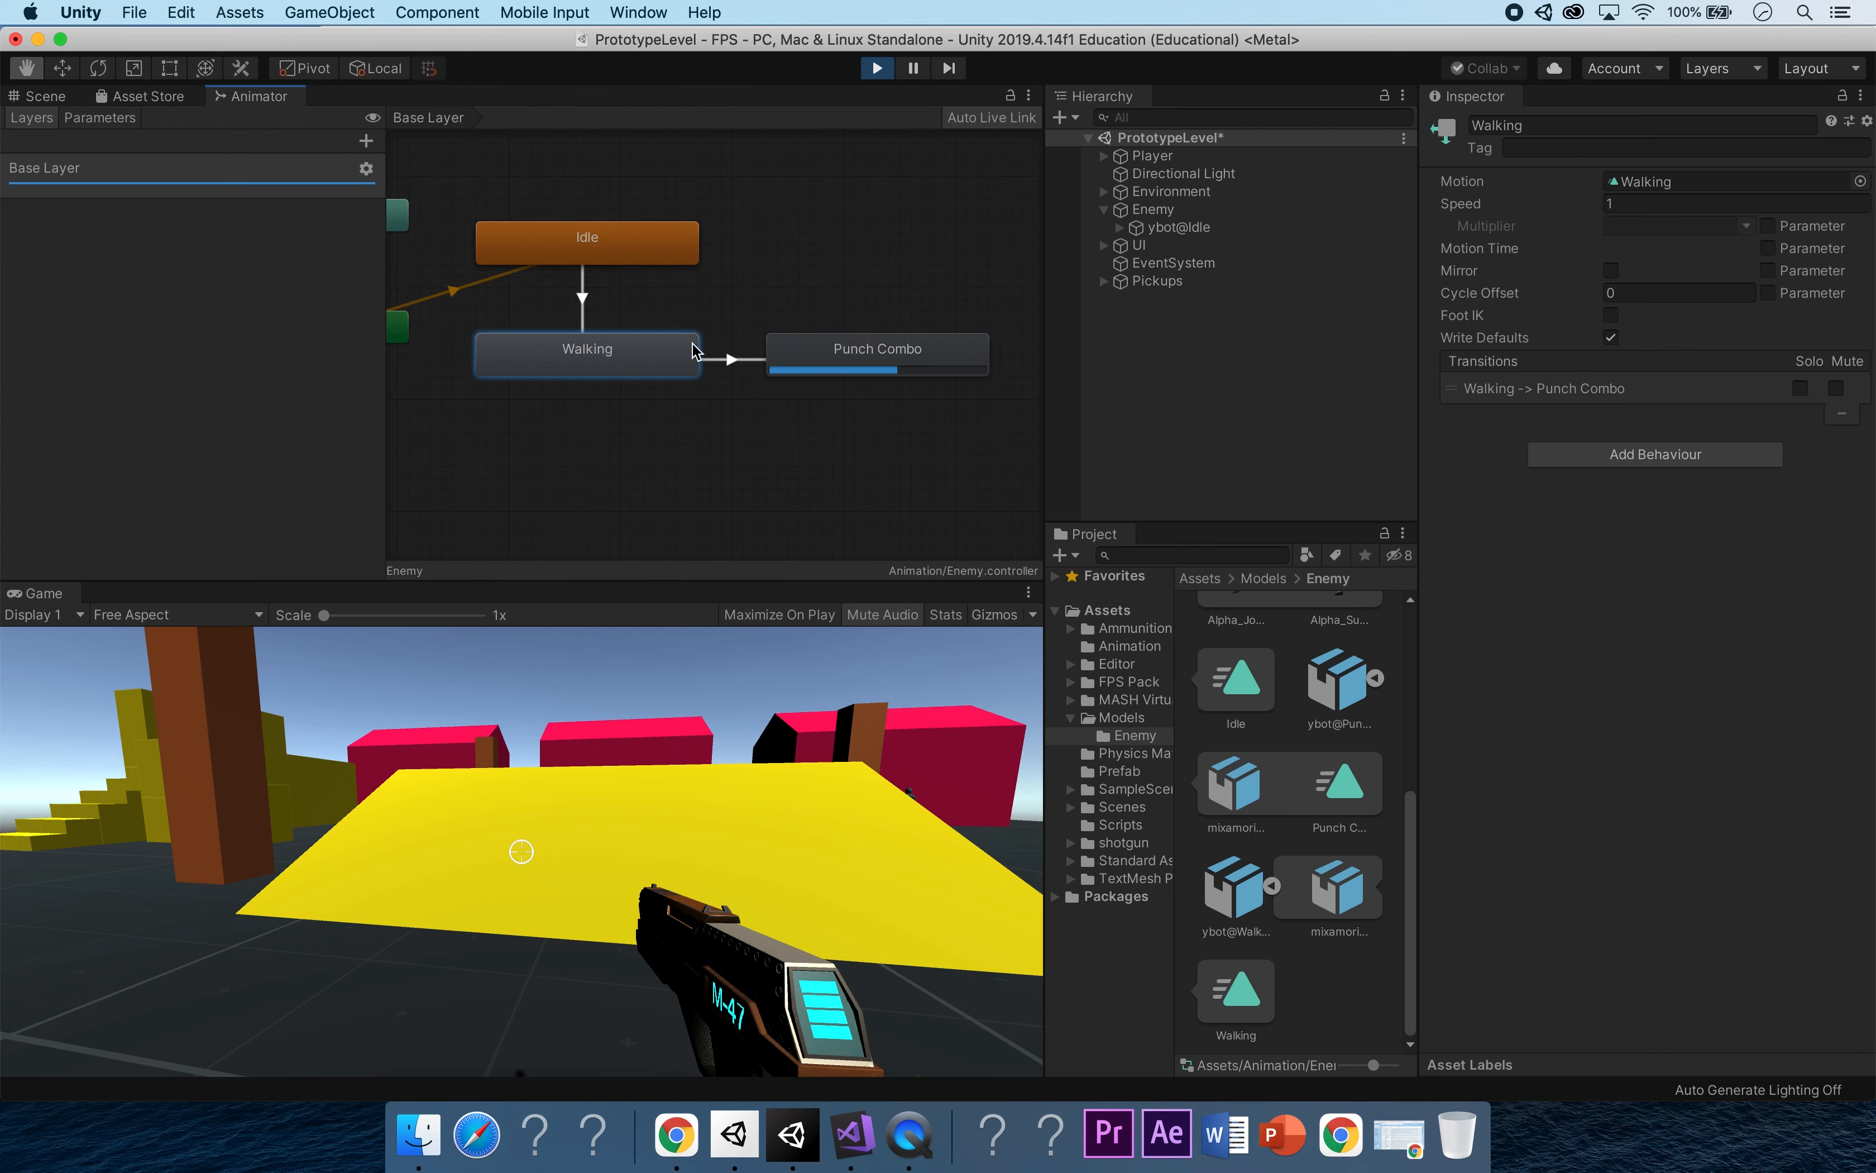
pyautogui.click(38, 96)
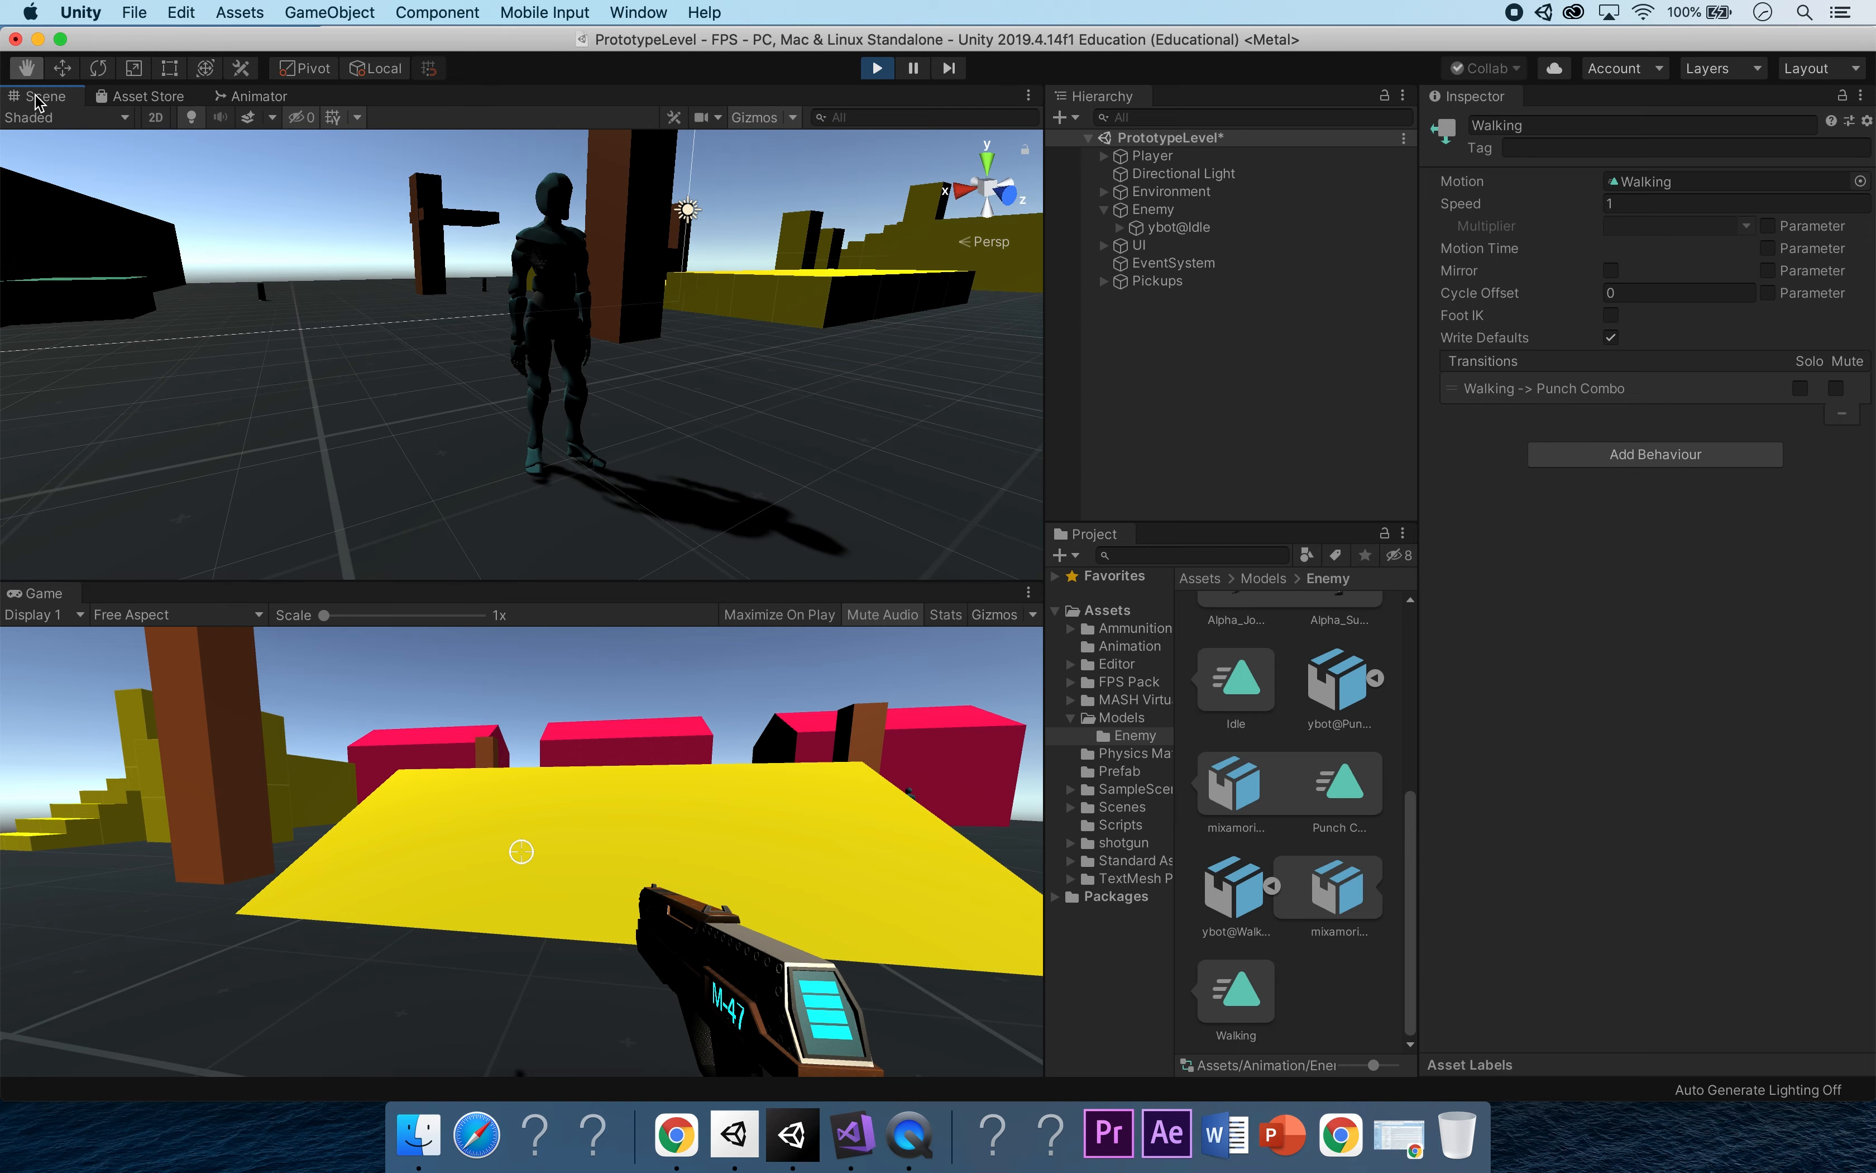
pyautogui.click(876, 68)
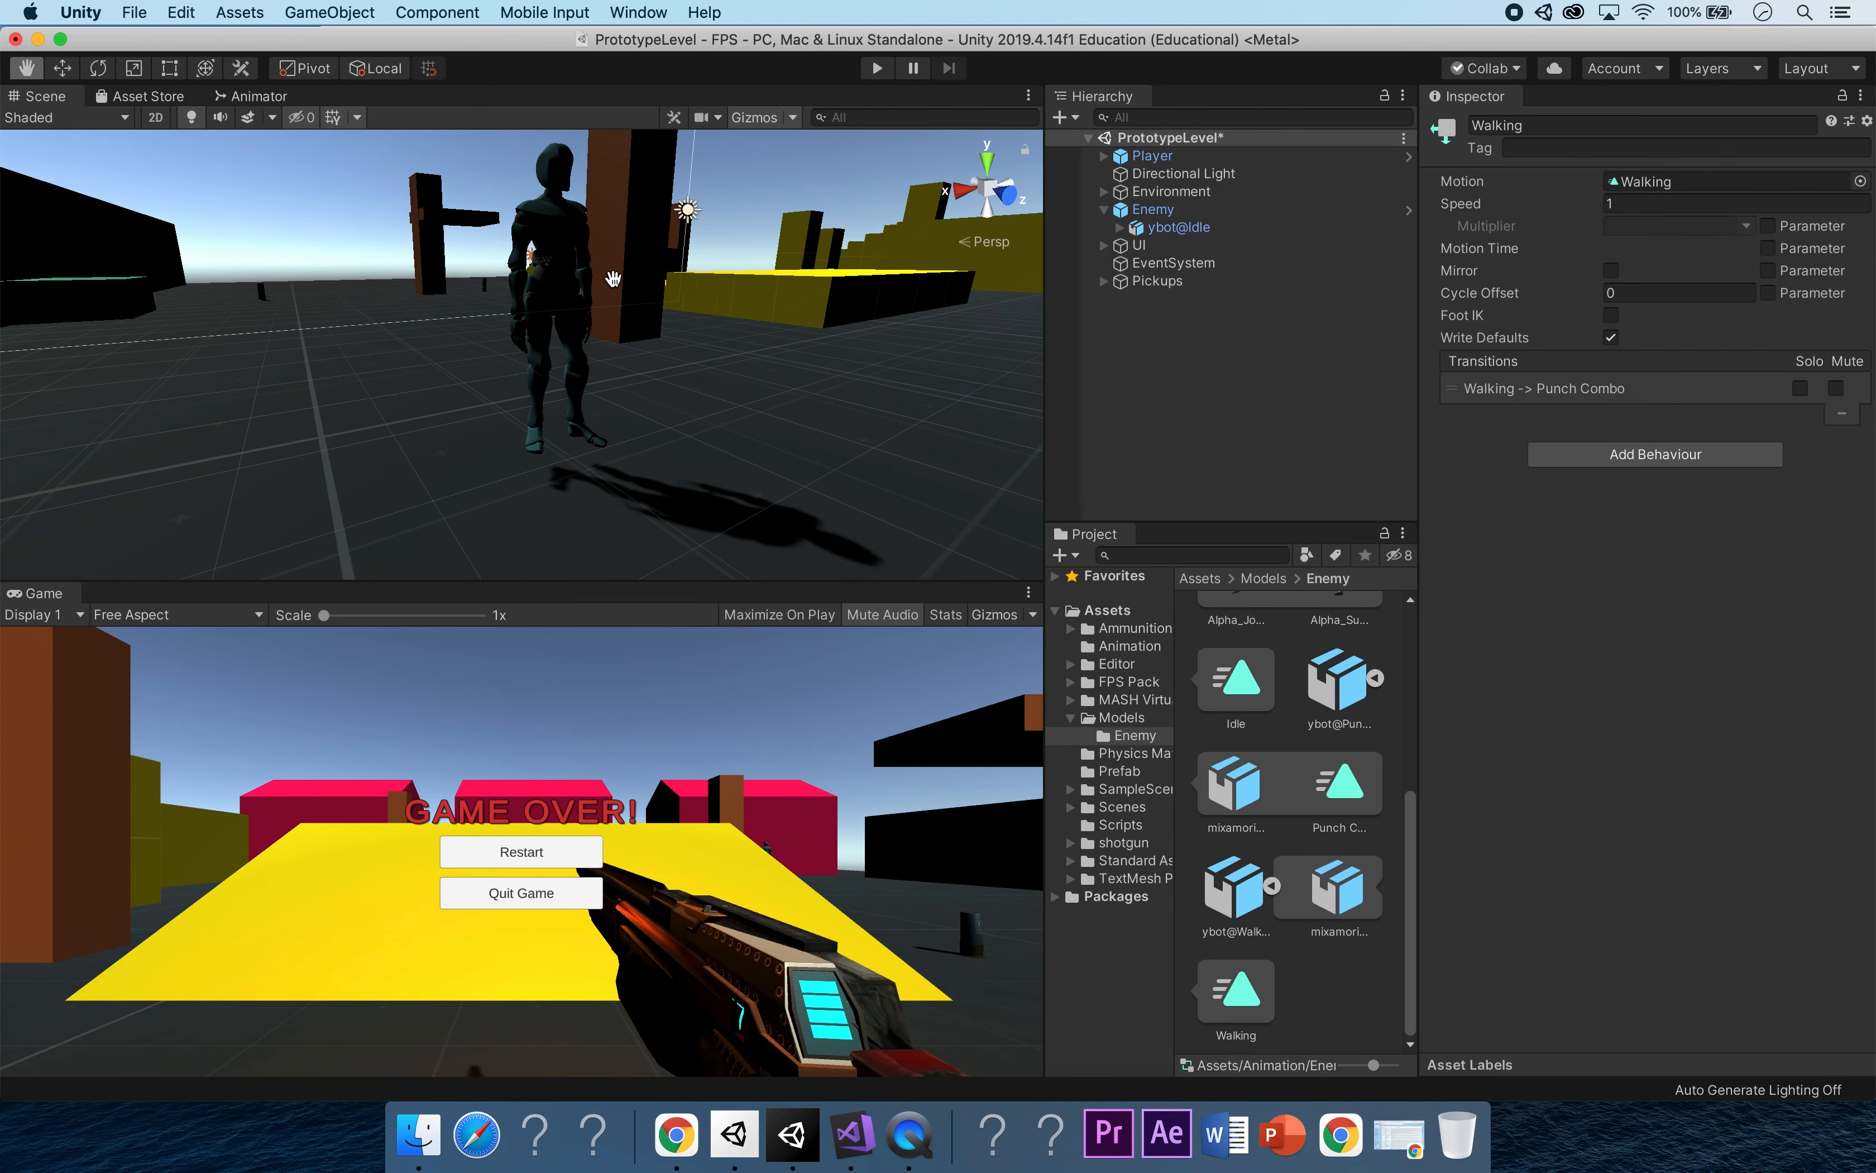
# Add a Trigger parameter named Walk to the Enemy animator controller.
pyautogui.click(247, 96)
pyautogui.keyDown('alt'); pyautogui.moveTo(680, 275); pyautogui.dragTo(747, 303); pyautogui.keyUp('alt')
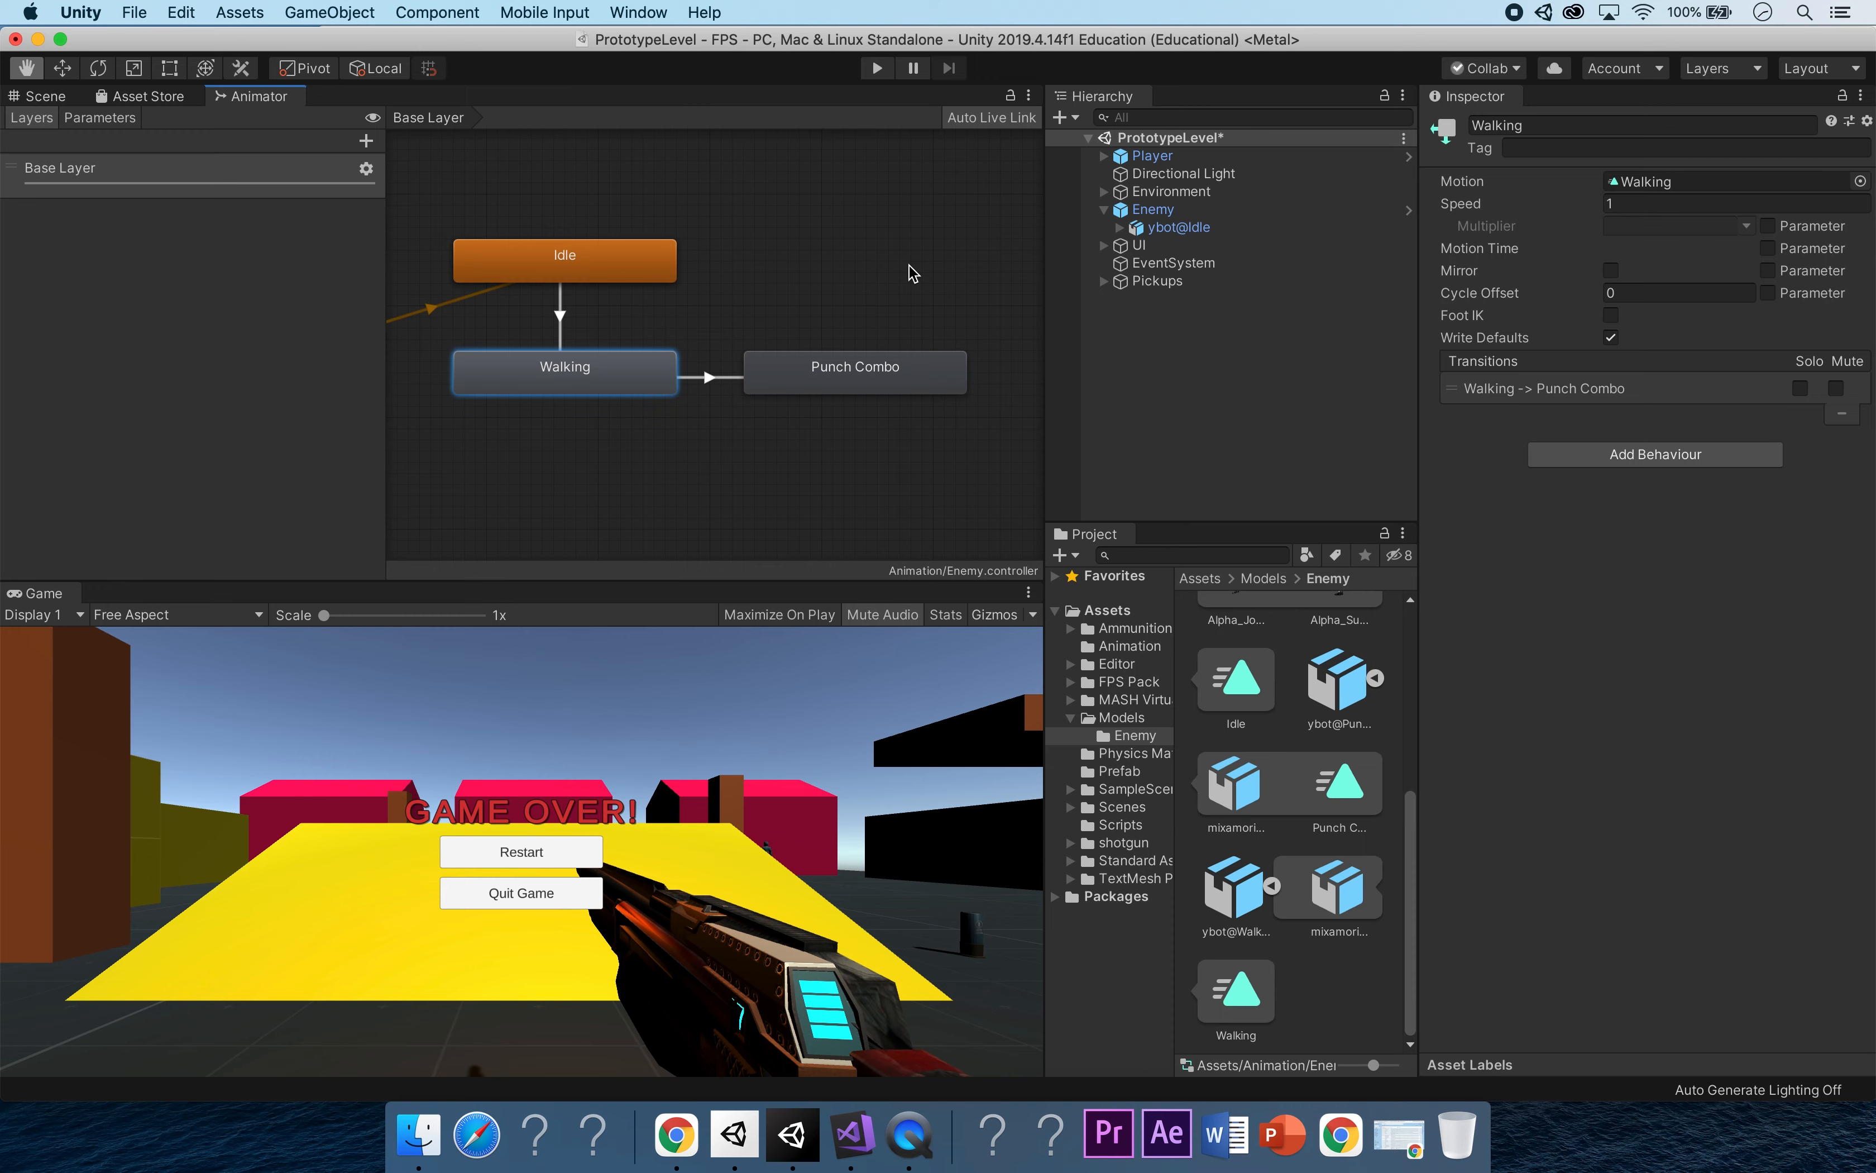
pyautogui.click(83, 124)
pyautogui.click(365, 141)
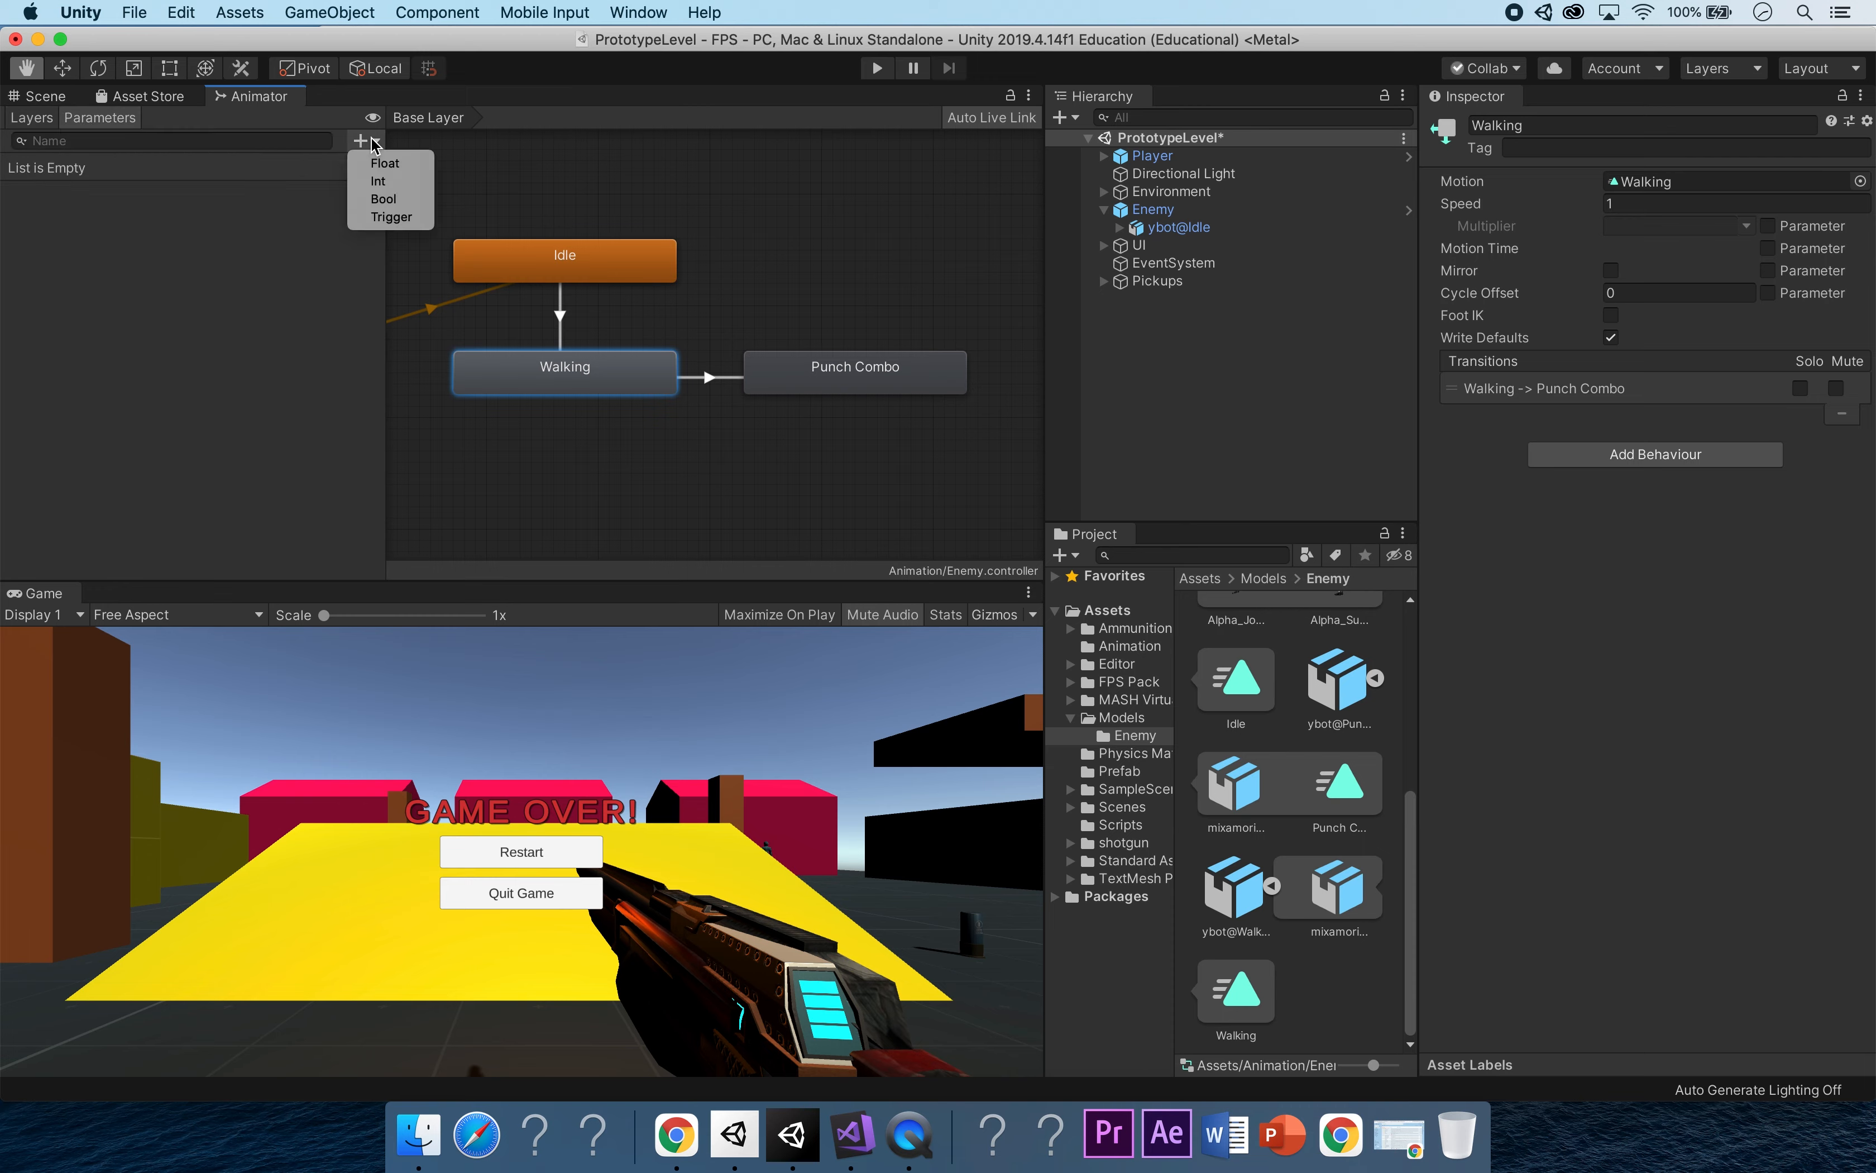
pyautogui.click(391, 217)
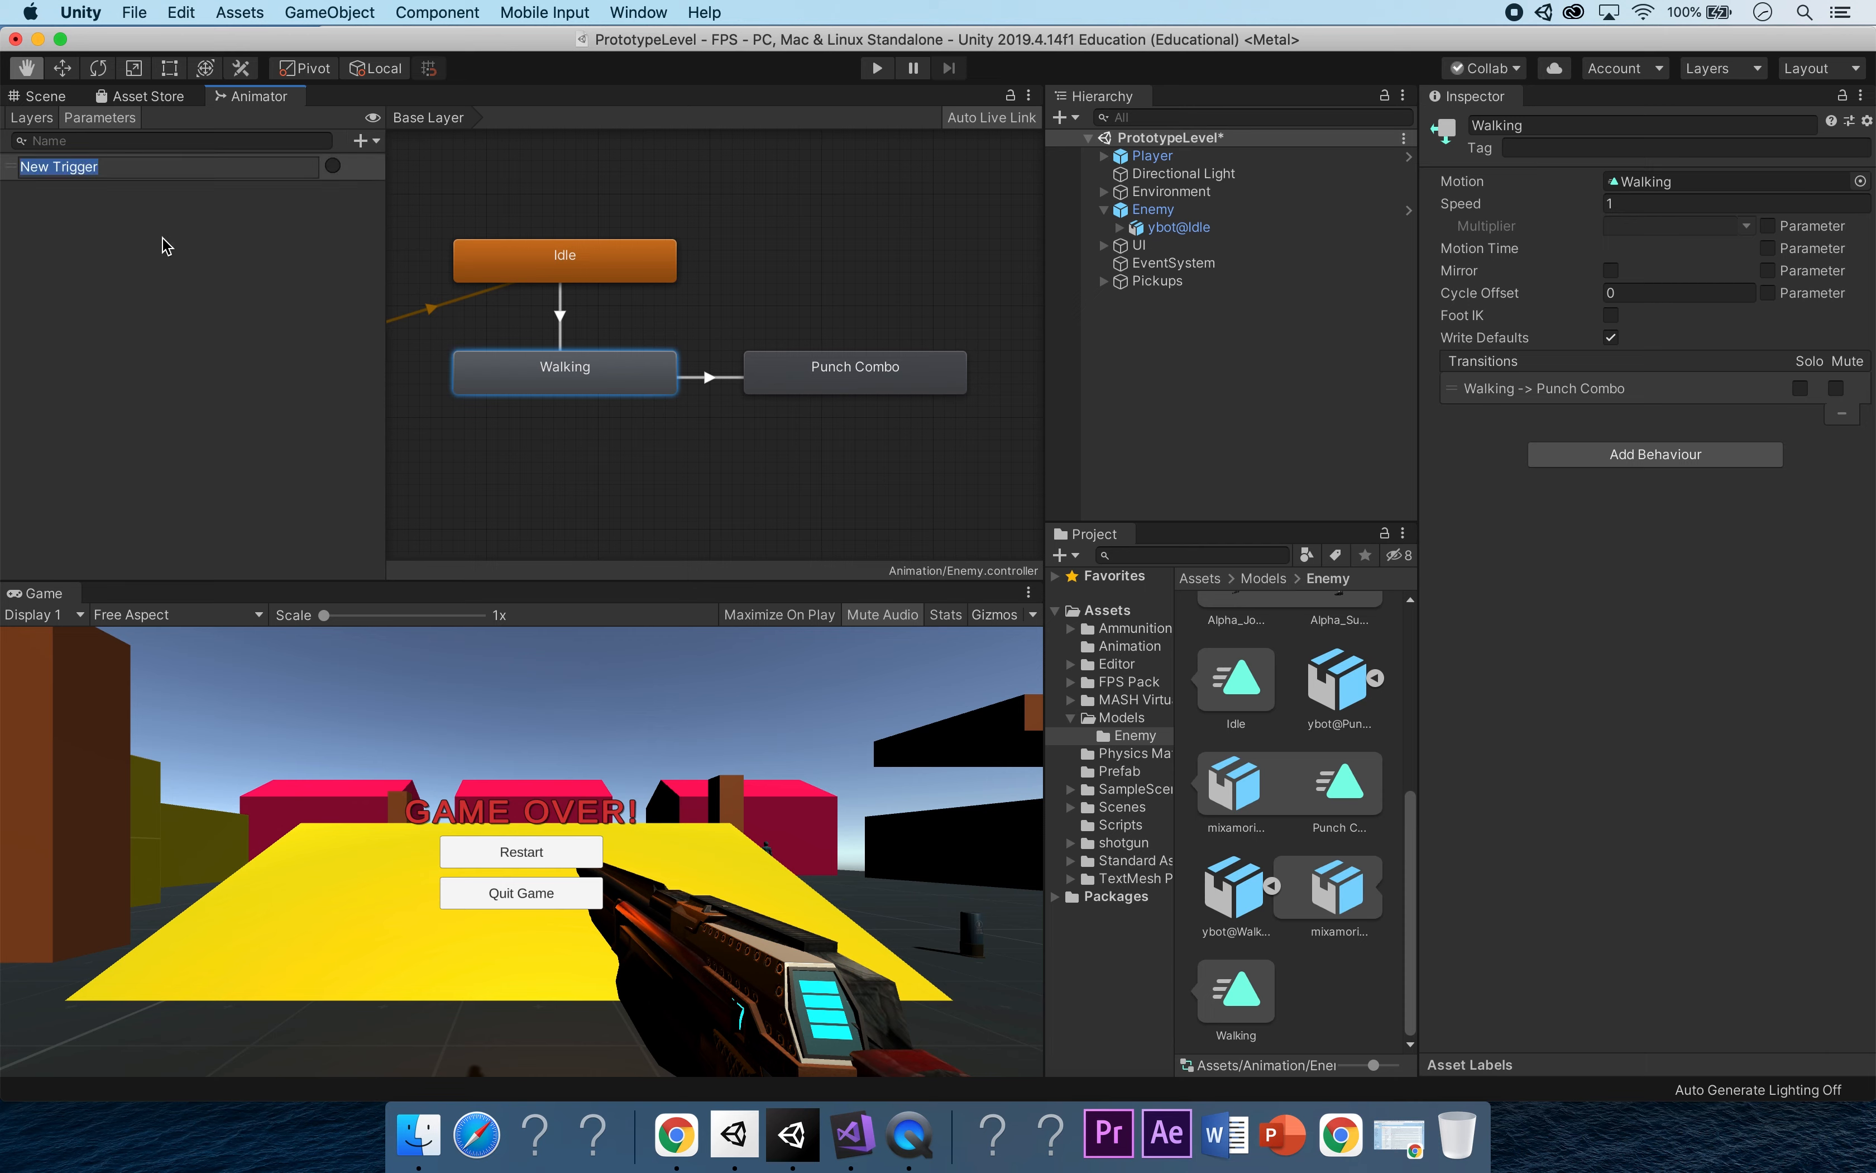
pyautogui.write('Walk')
pyautogui.press('Return')
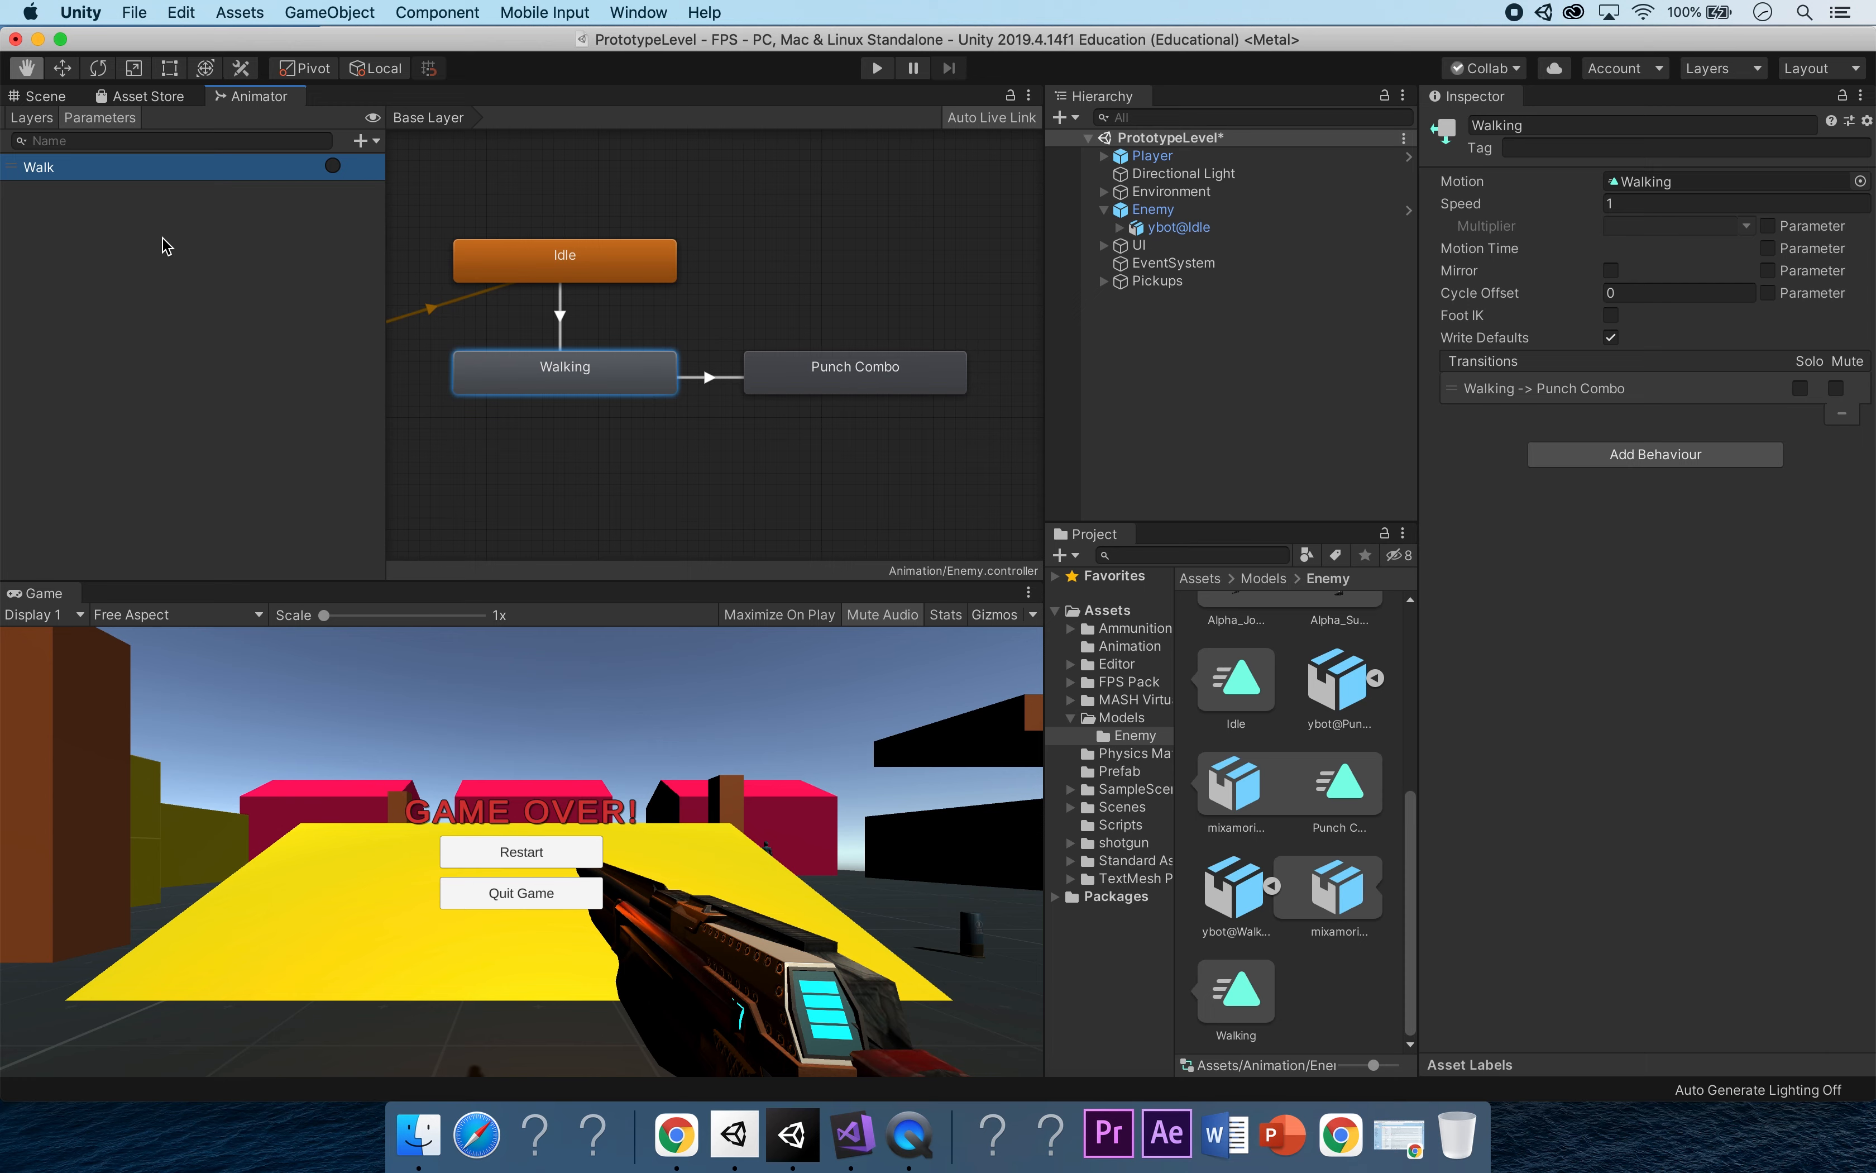
# Make the Idle -> Walking transition depend on the Walk trigger without Has Exit Time, and expand its animation preview.
pyautogui.click(559, 314)
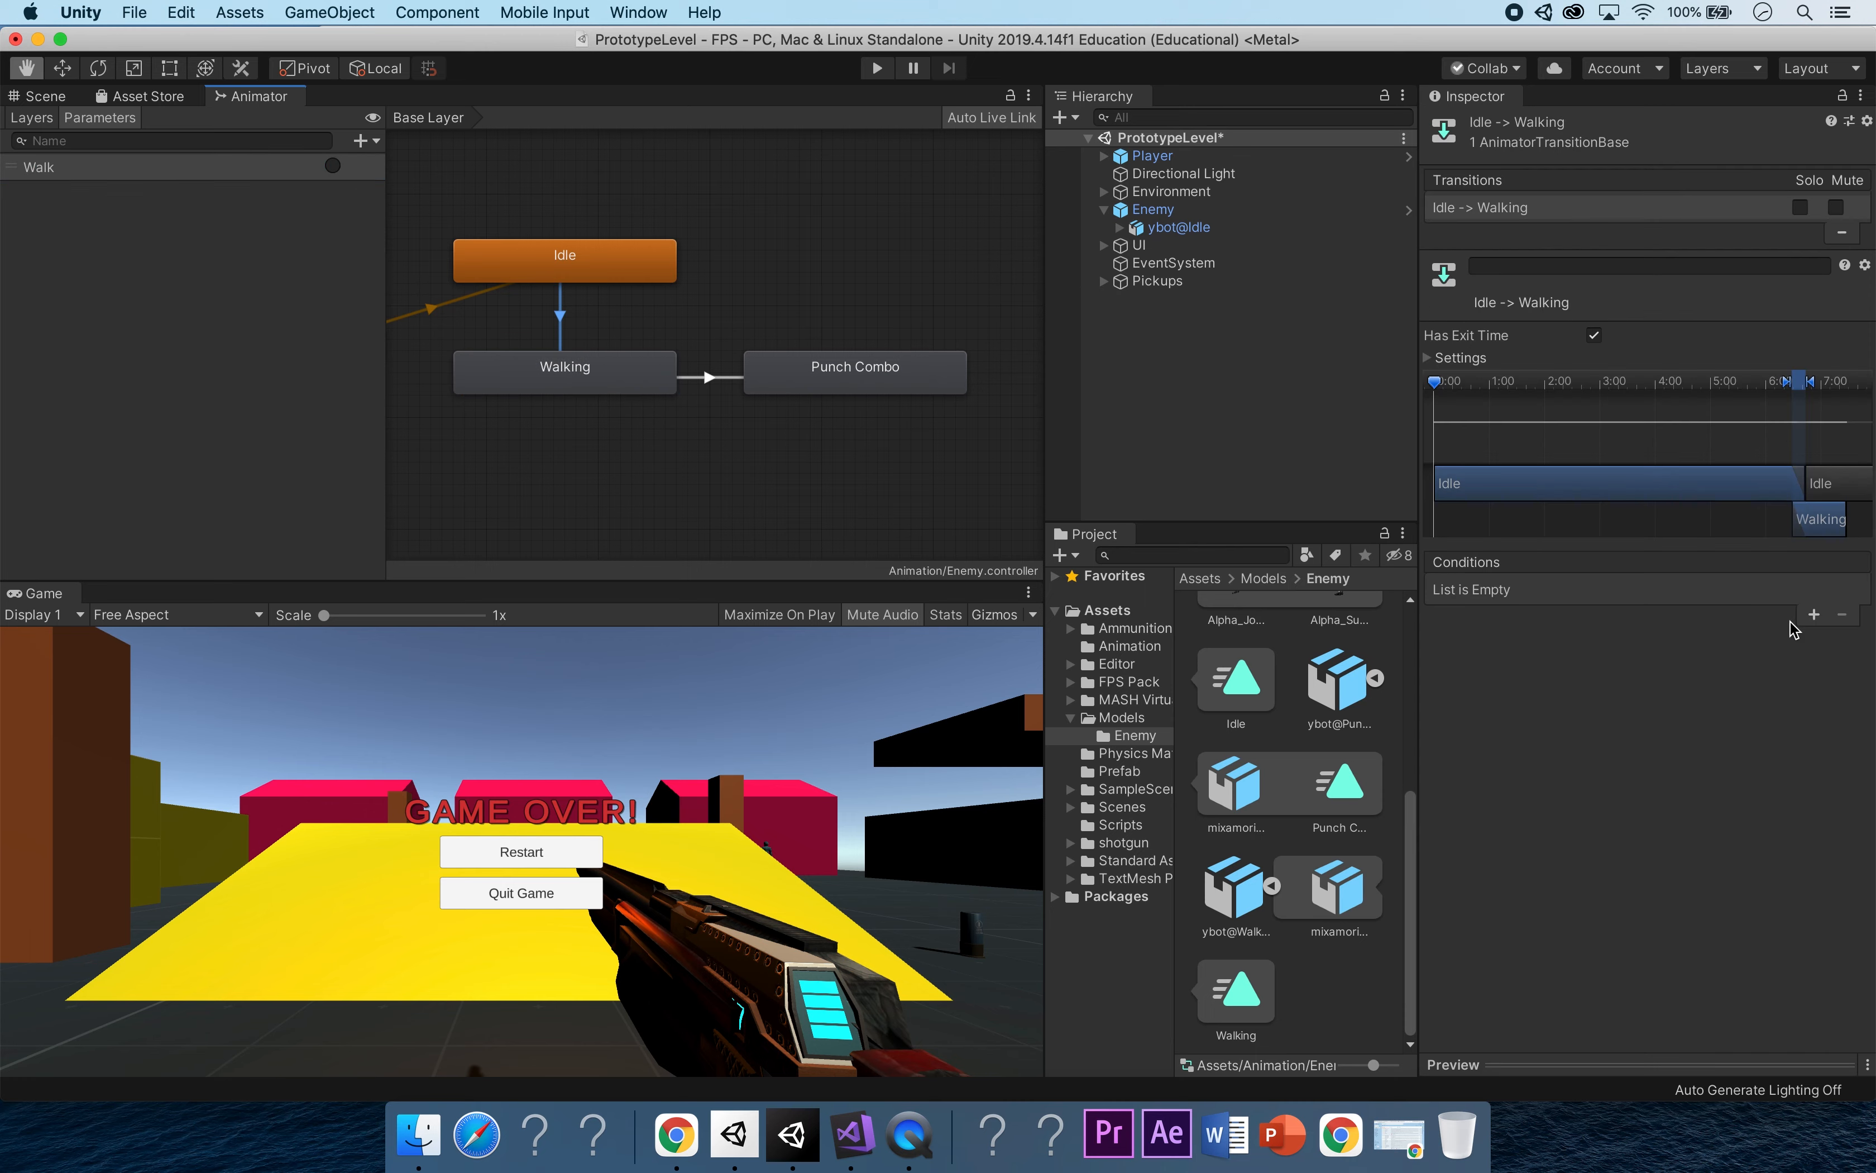
pyautogui.click(1813, 617)
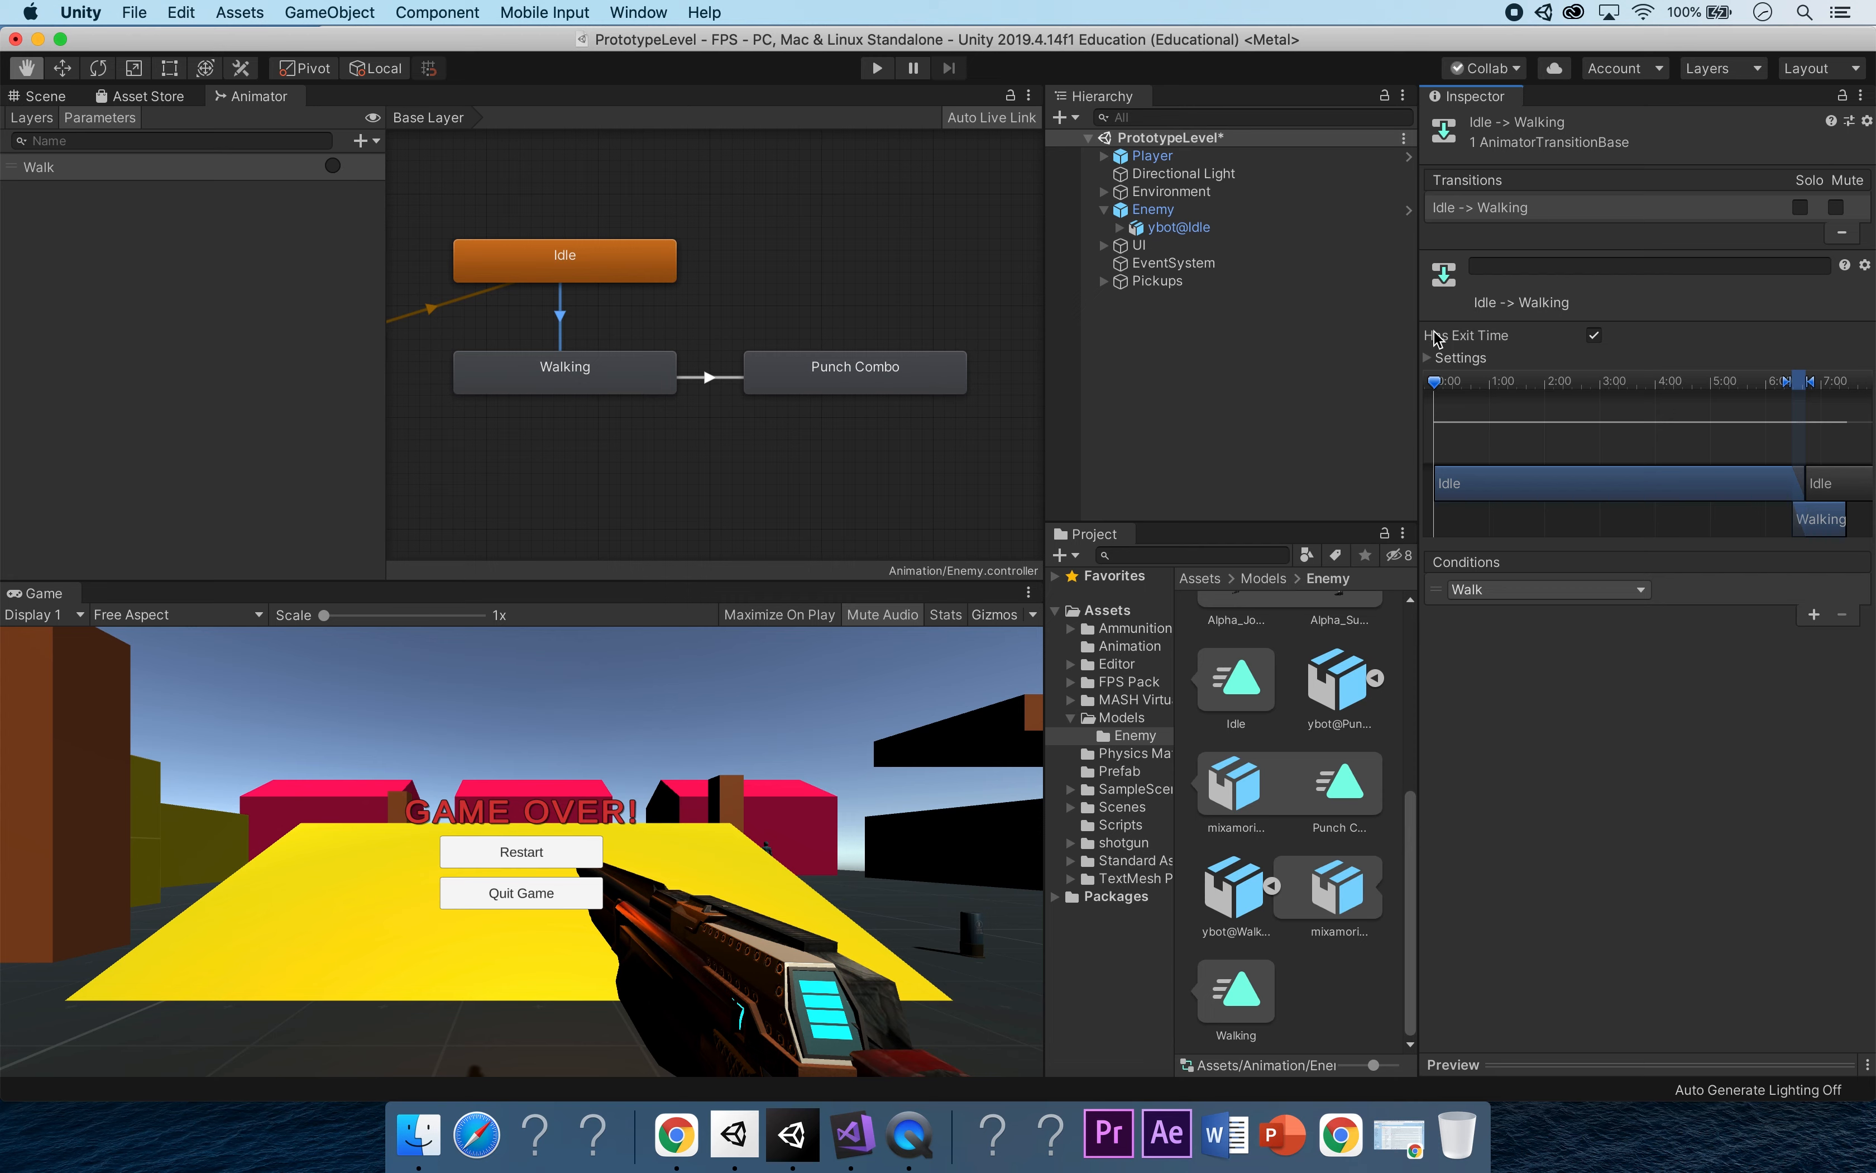
pyautogui.click(1595, 335)
pyautogui.moveTo(1605, 1065); pyautogui.dragTo(1629, 613)
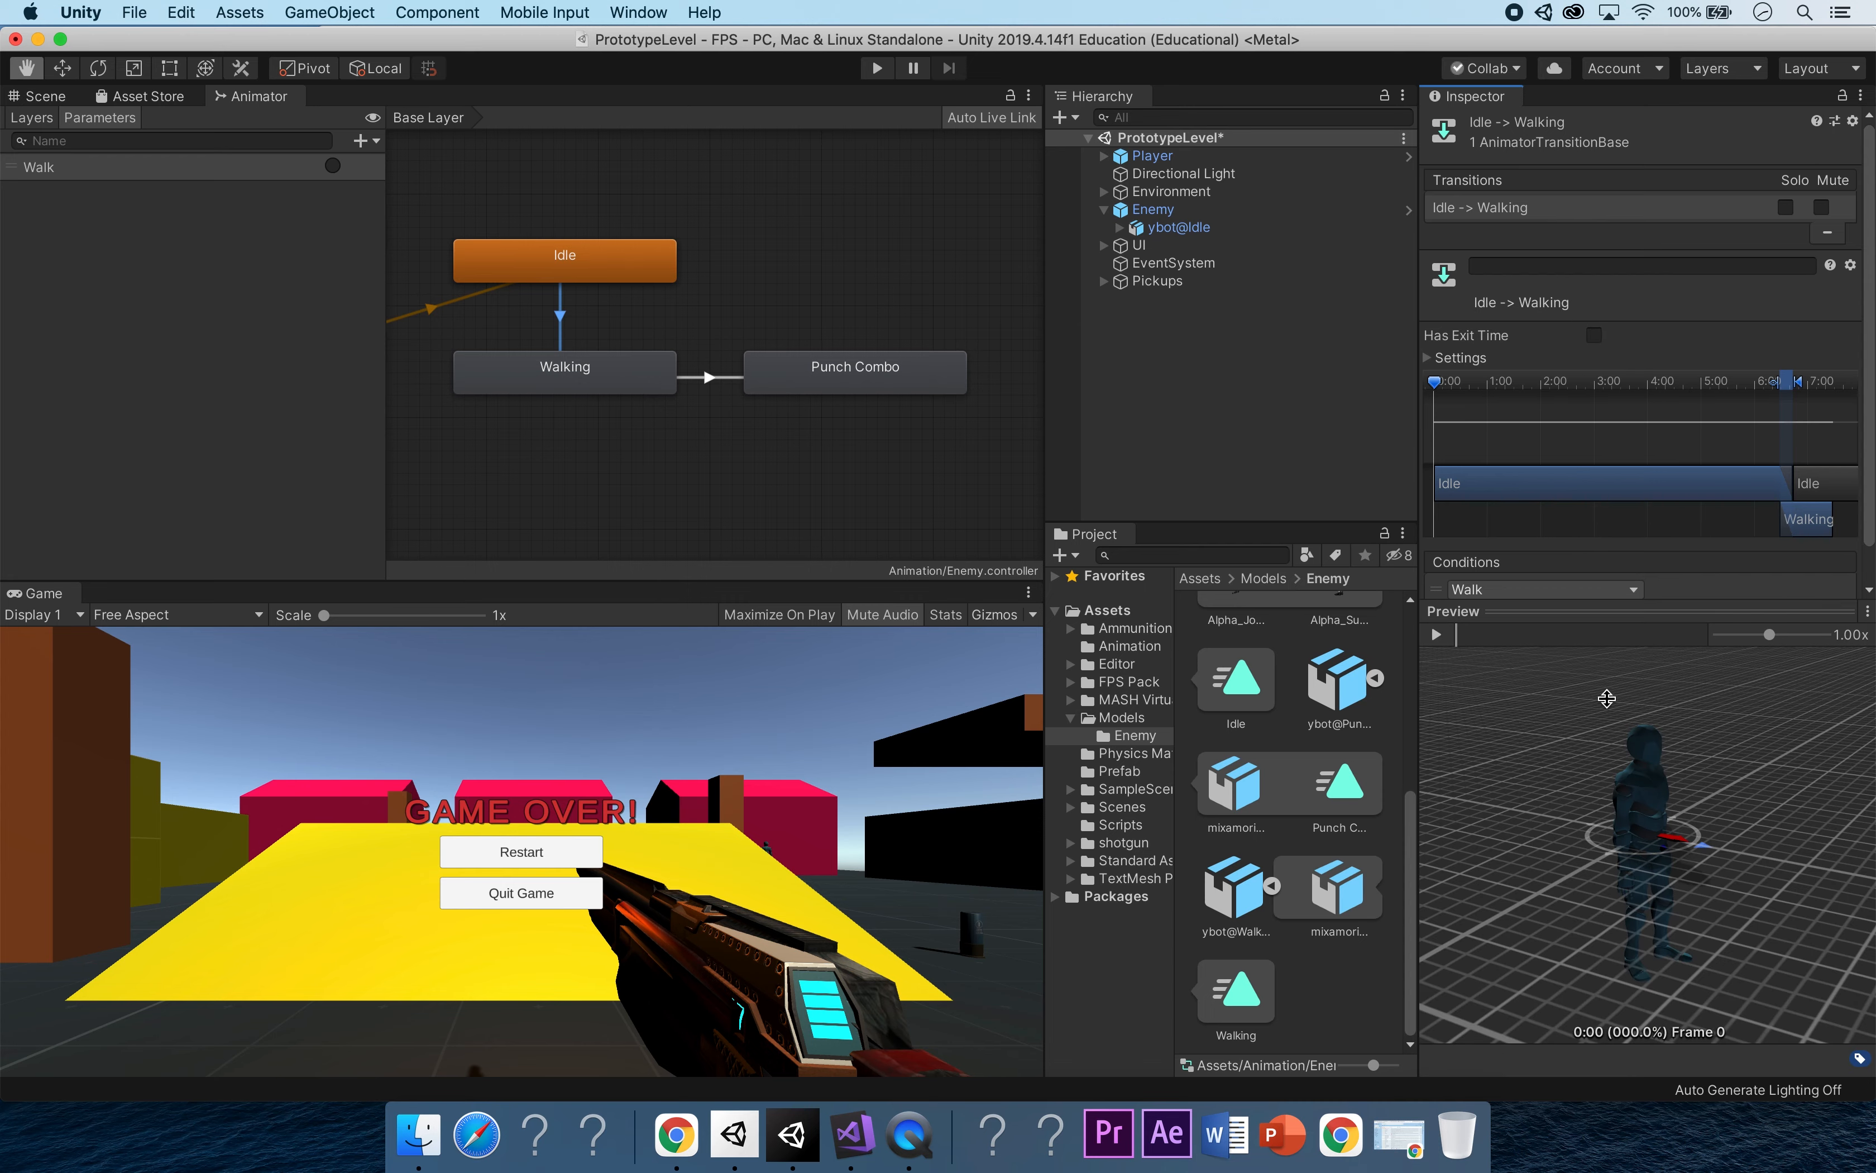
# Play the animation preview of the Idle -> Walking transition and pause it.
pyautogui.click(1439, 636)
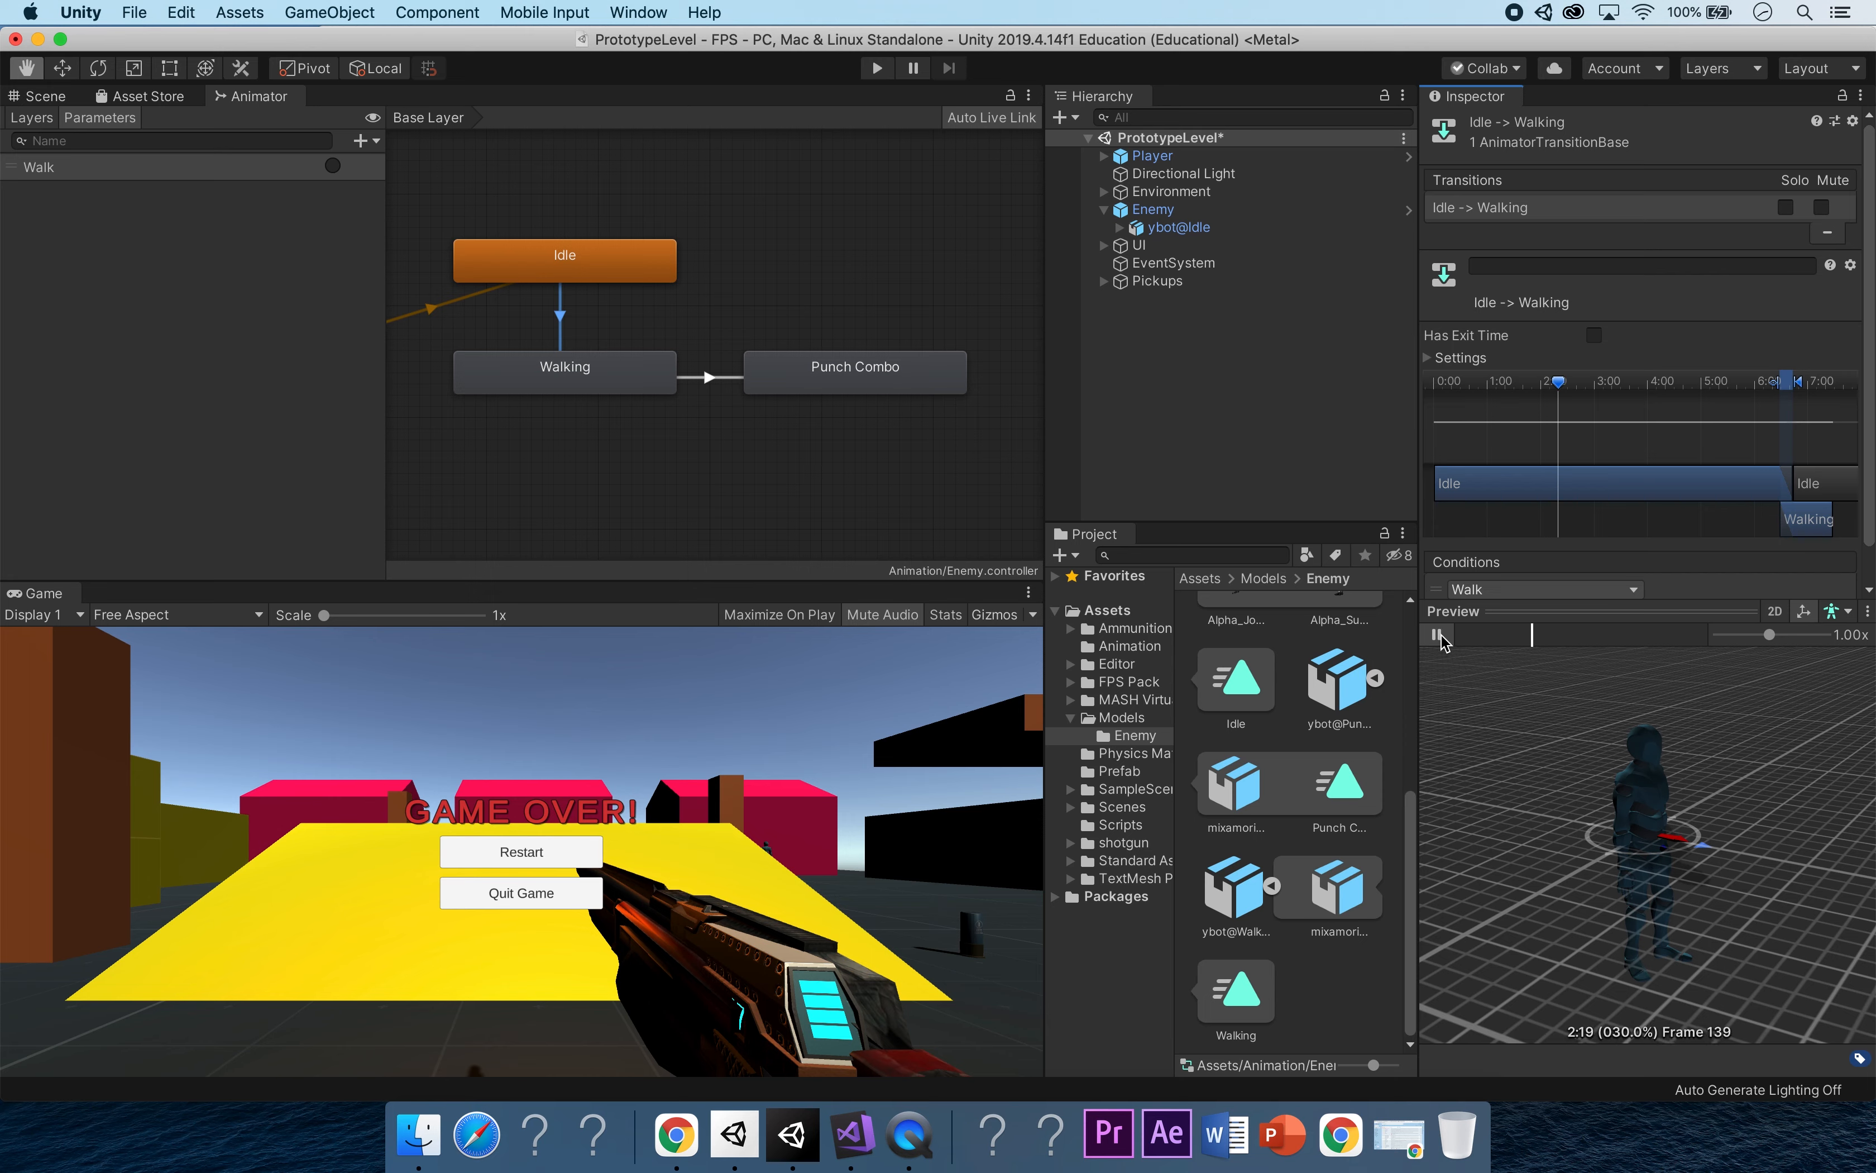
pyautogui.click(1441, 633)
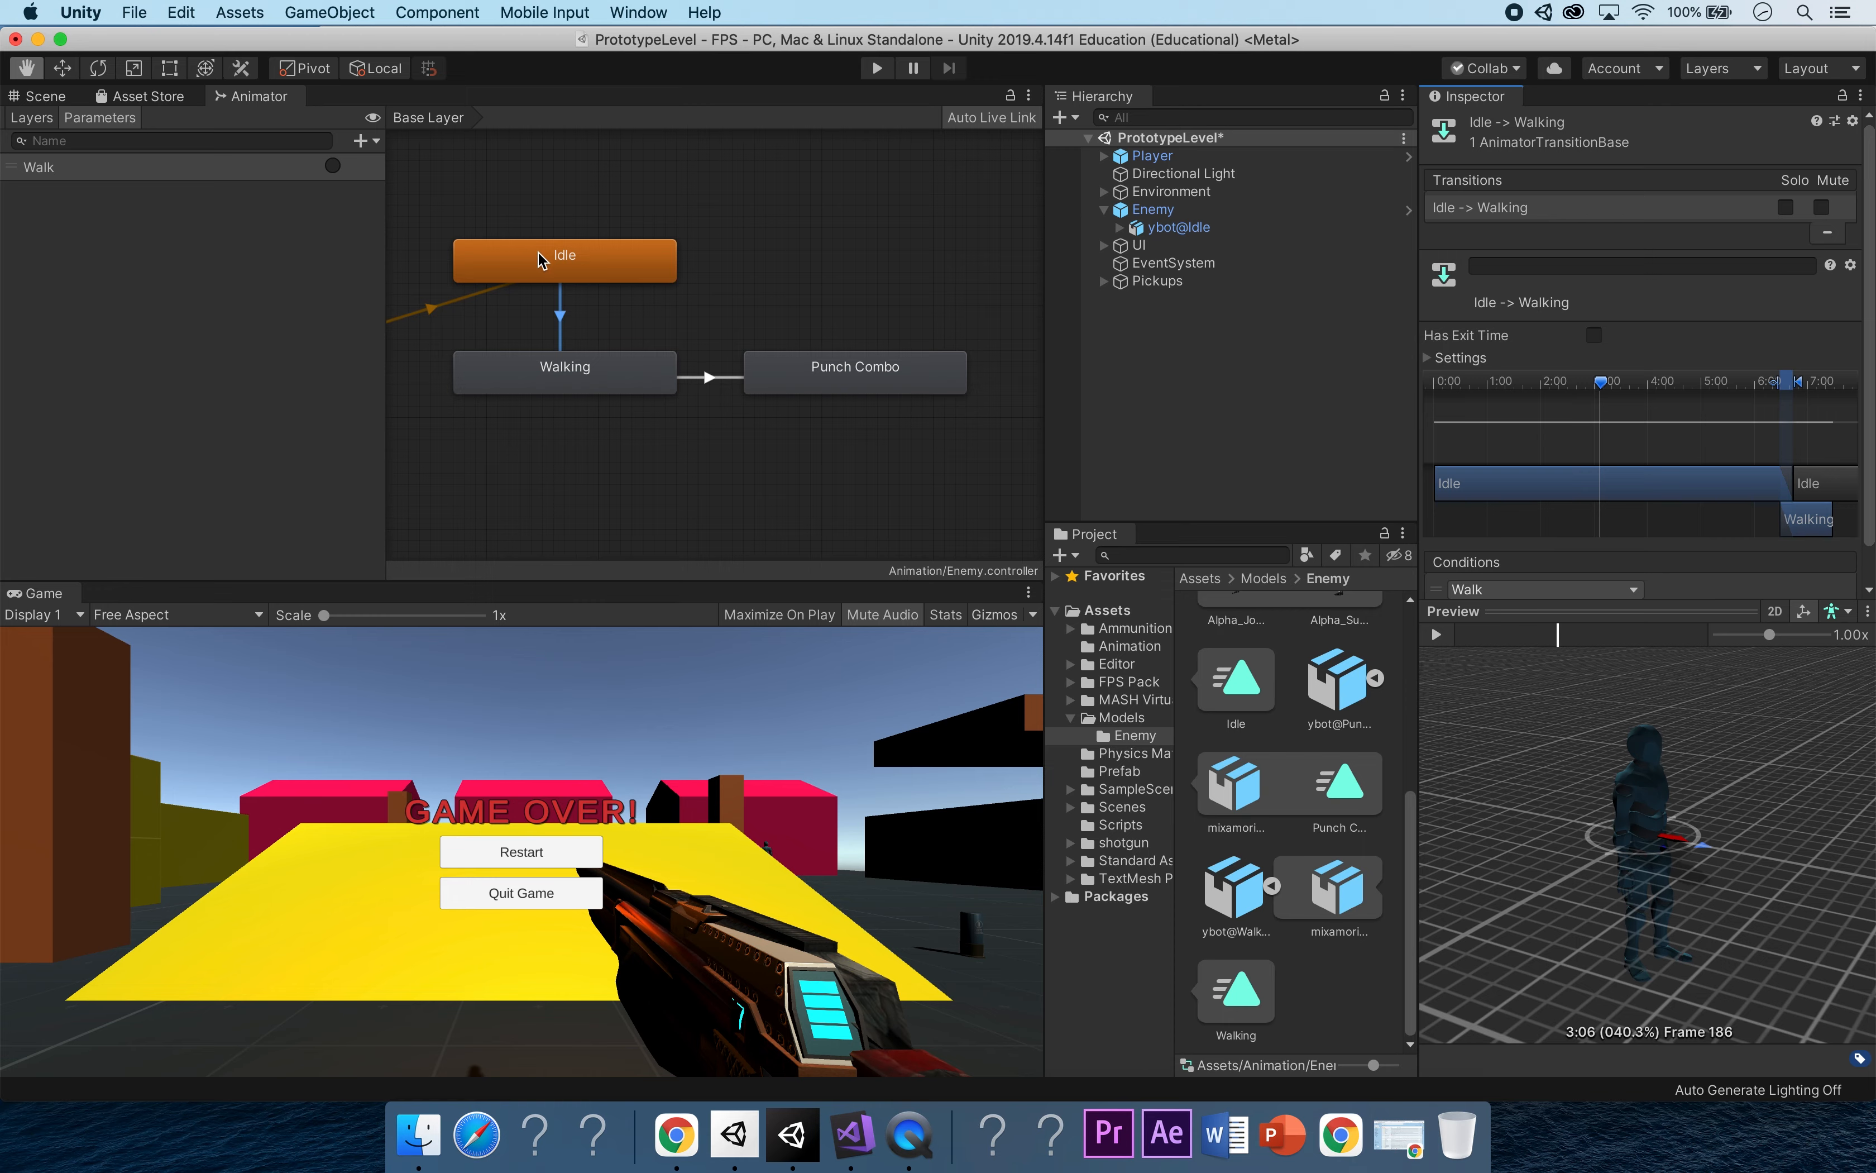
# Add a Bool parameter named Attack to the Enemy animator controller.
pyautogui.click(379, 145)
pyautogui.click(378, 146)
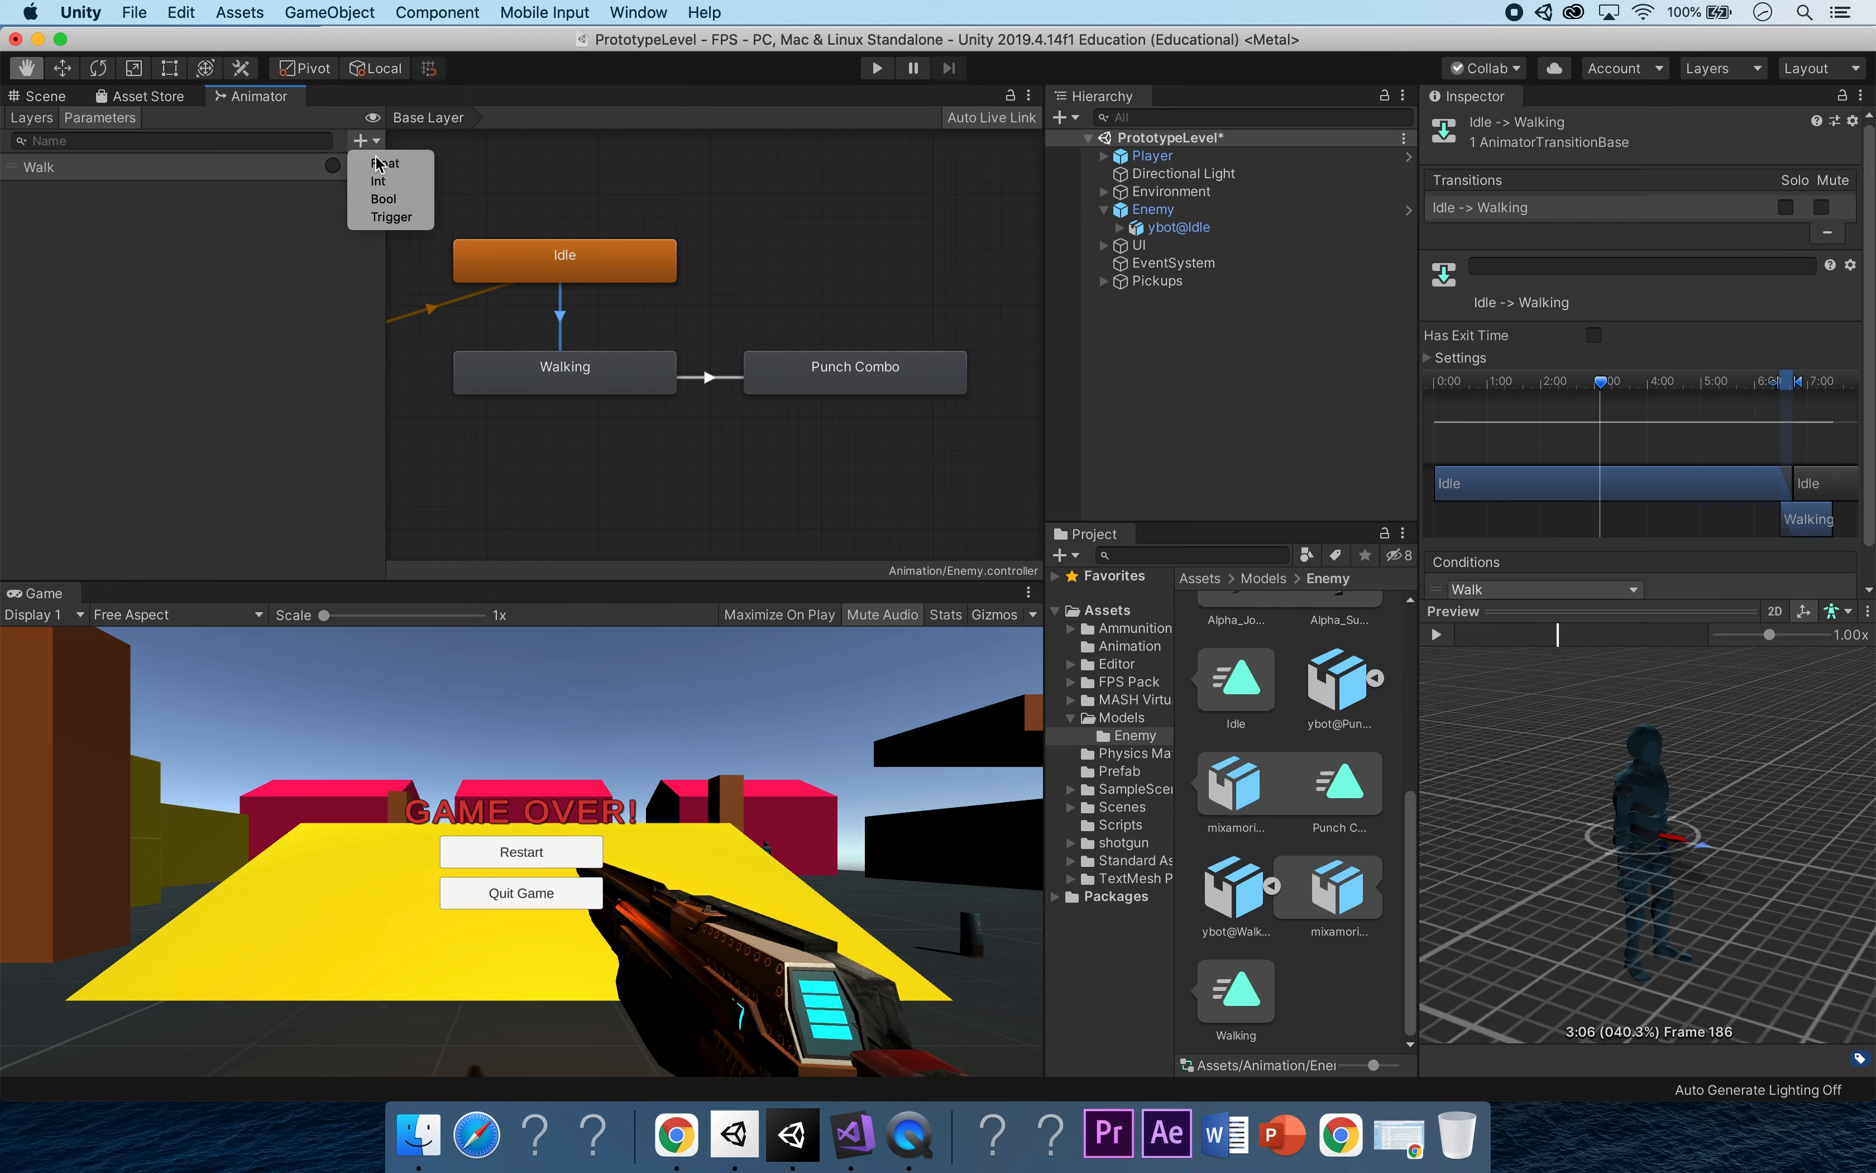
pyautogui.click(380, 194)
pyautogui.write('Attack')
pyautogui.press('Return')
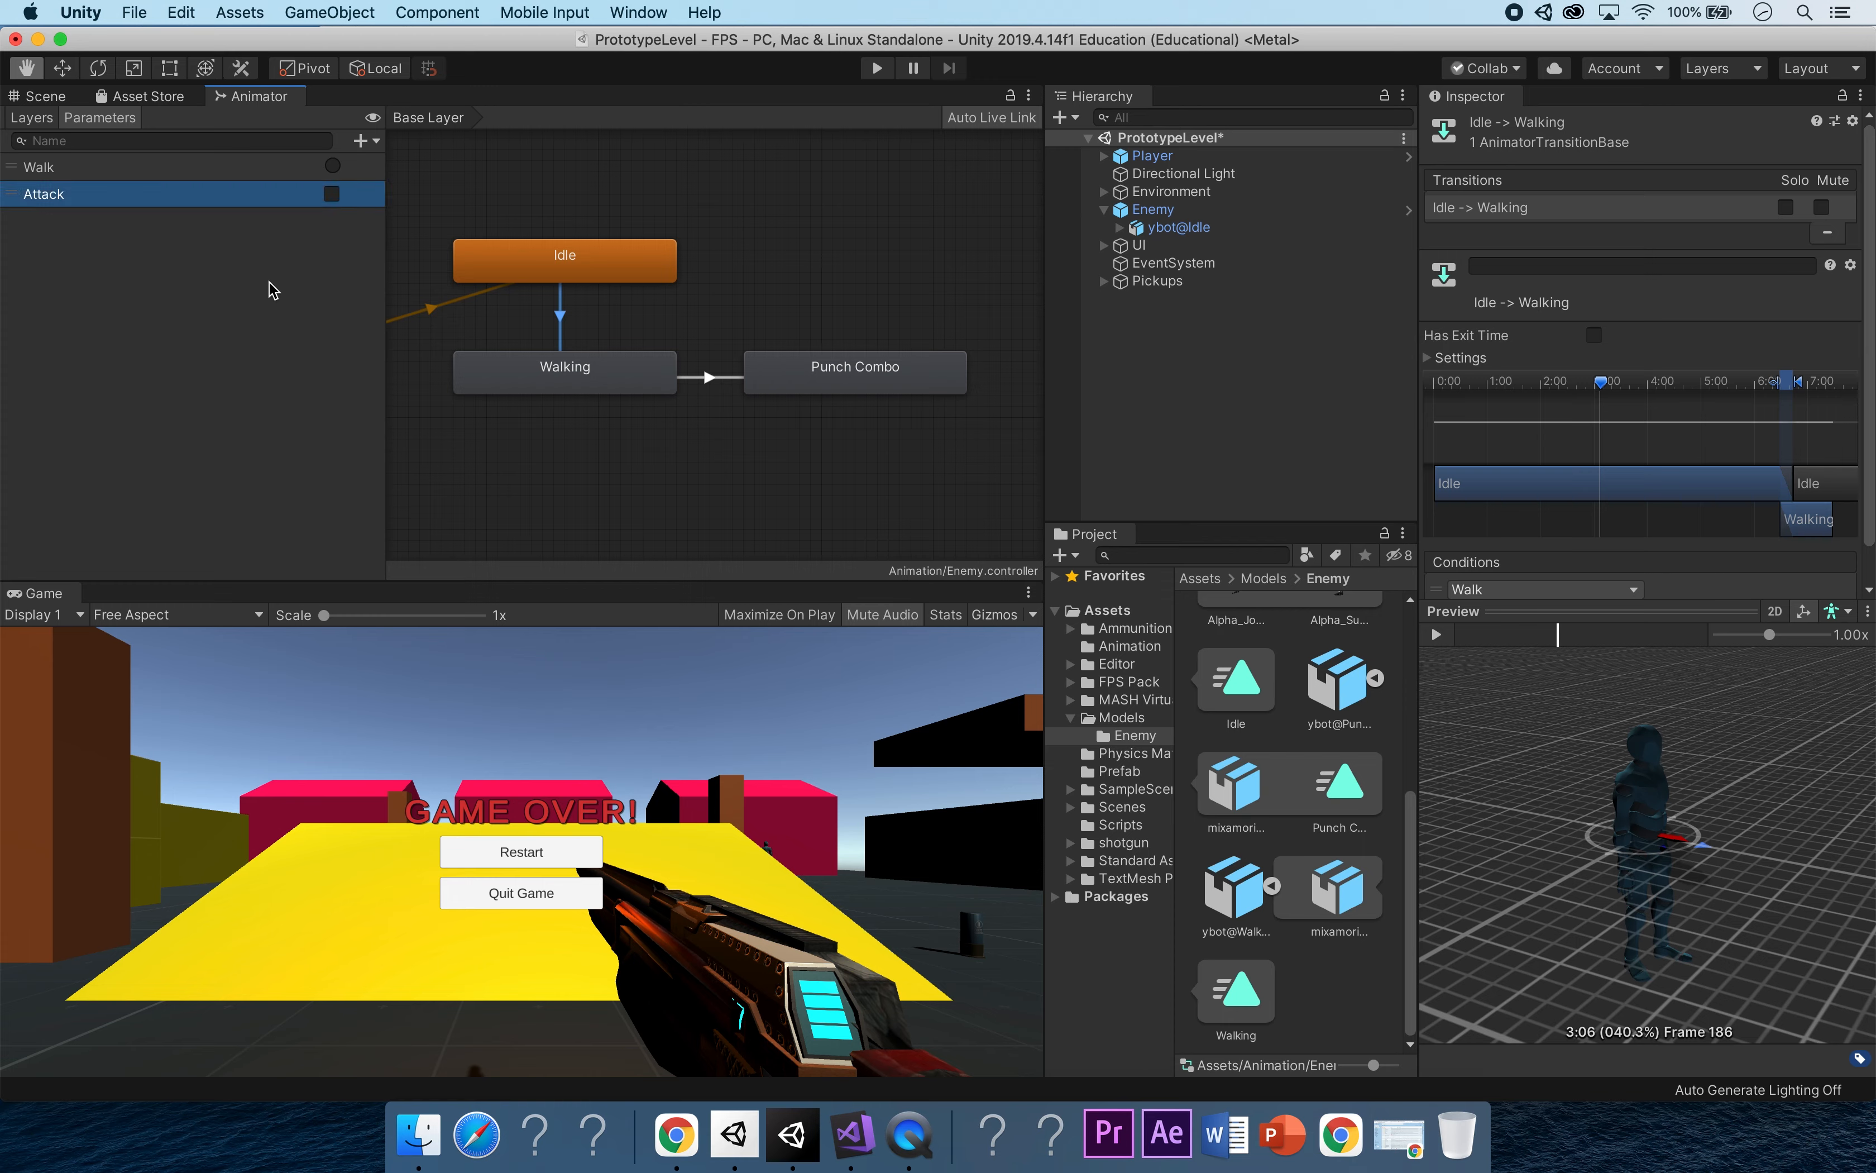
pyautogui.click(369, 146)
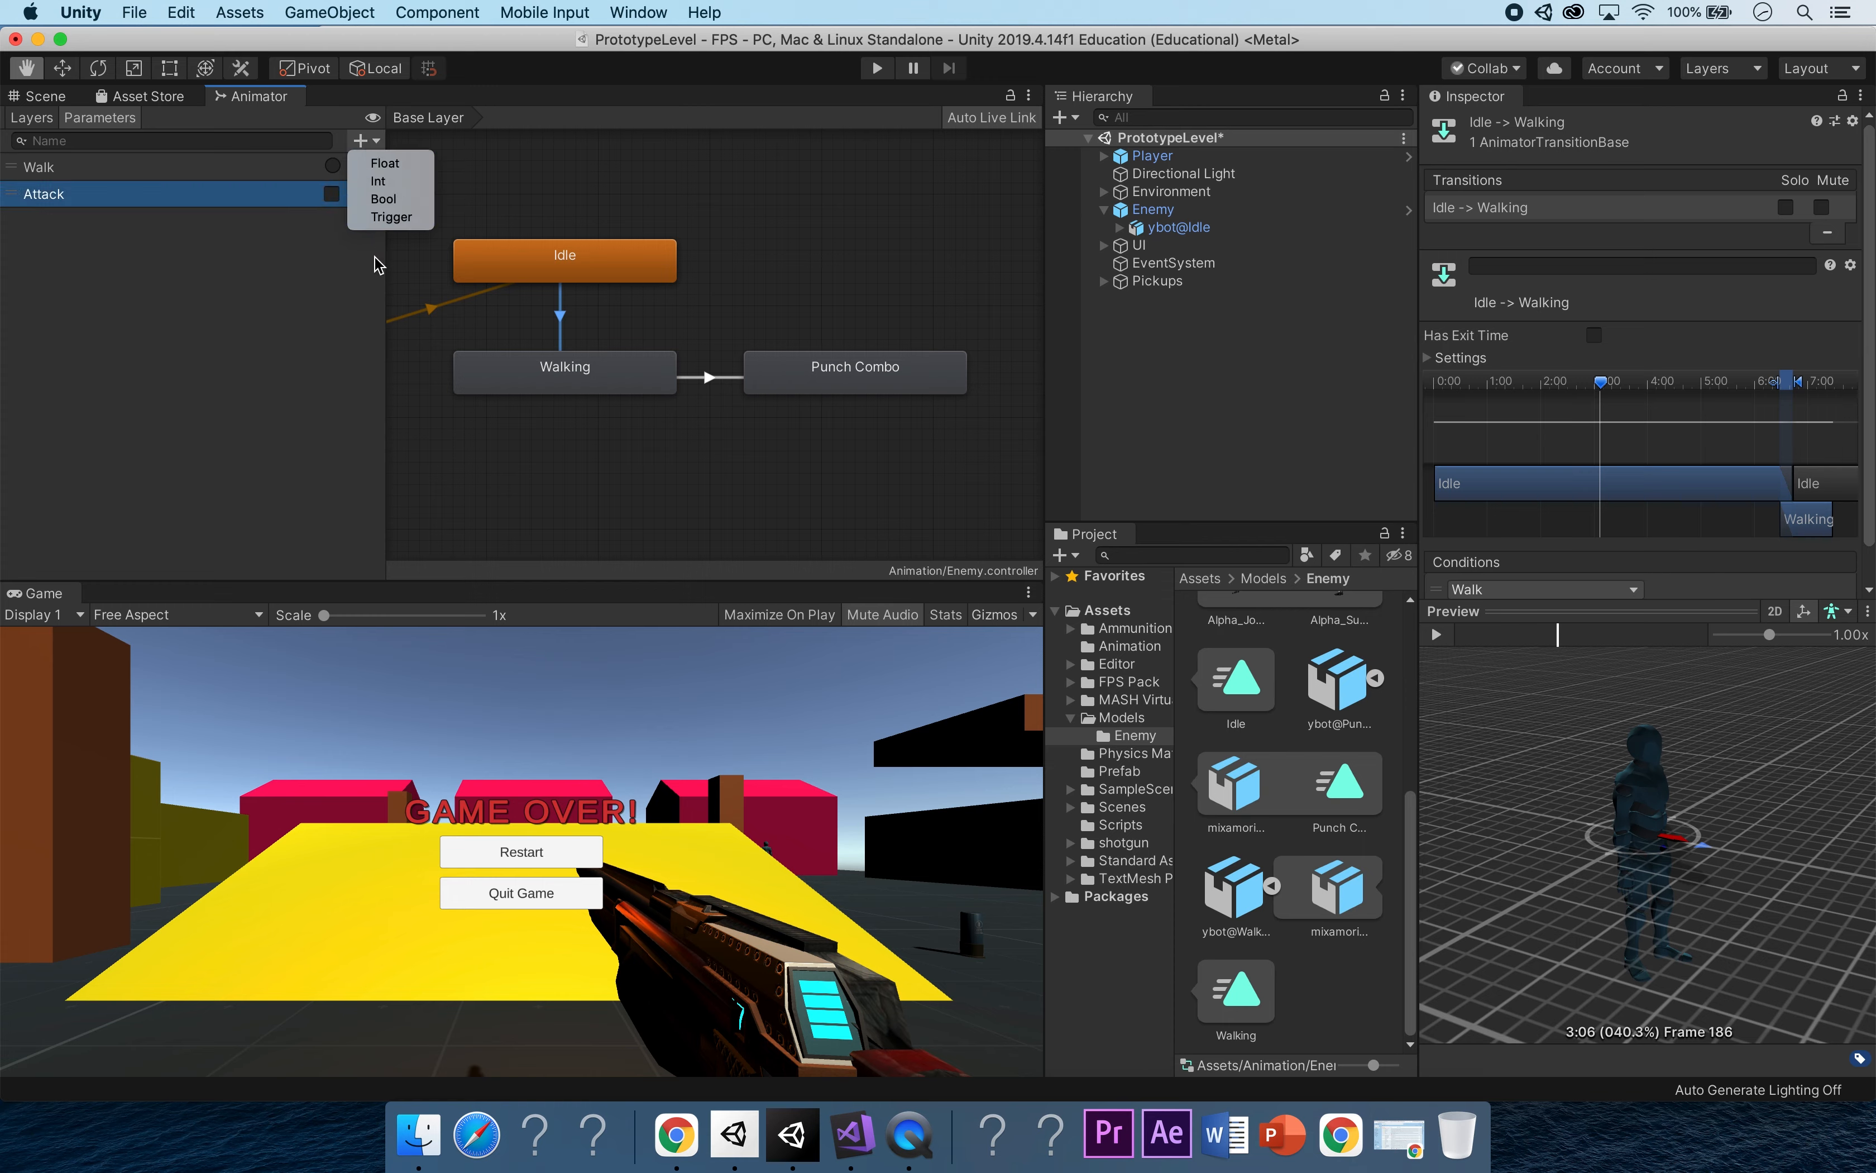
pyautogui.click(47, 214)
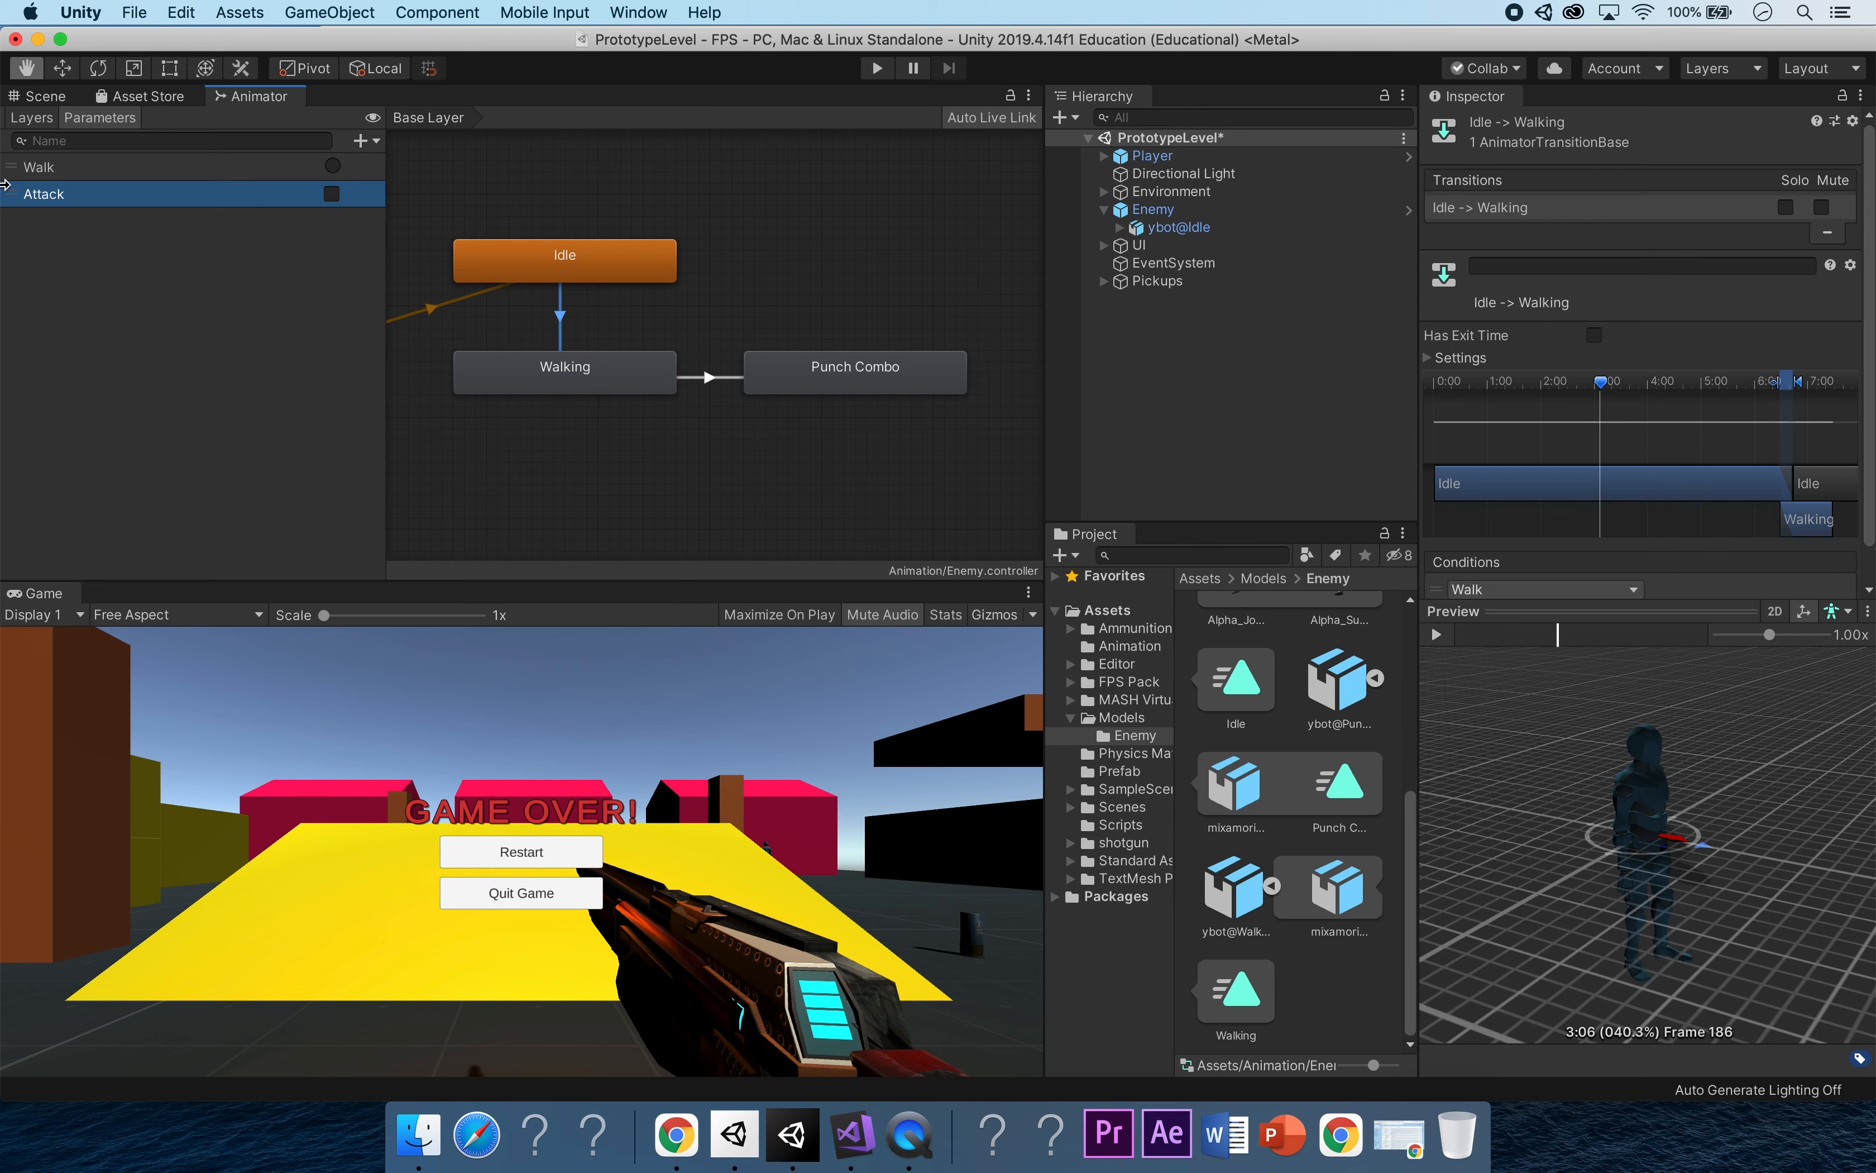
# Add a Trigger parameter named Idle to the Enemy animator controller.
pyautogui.click(369, 141)
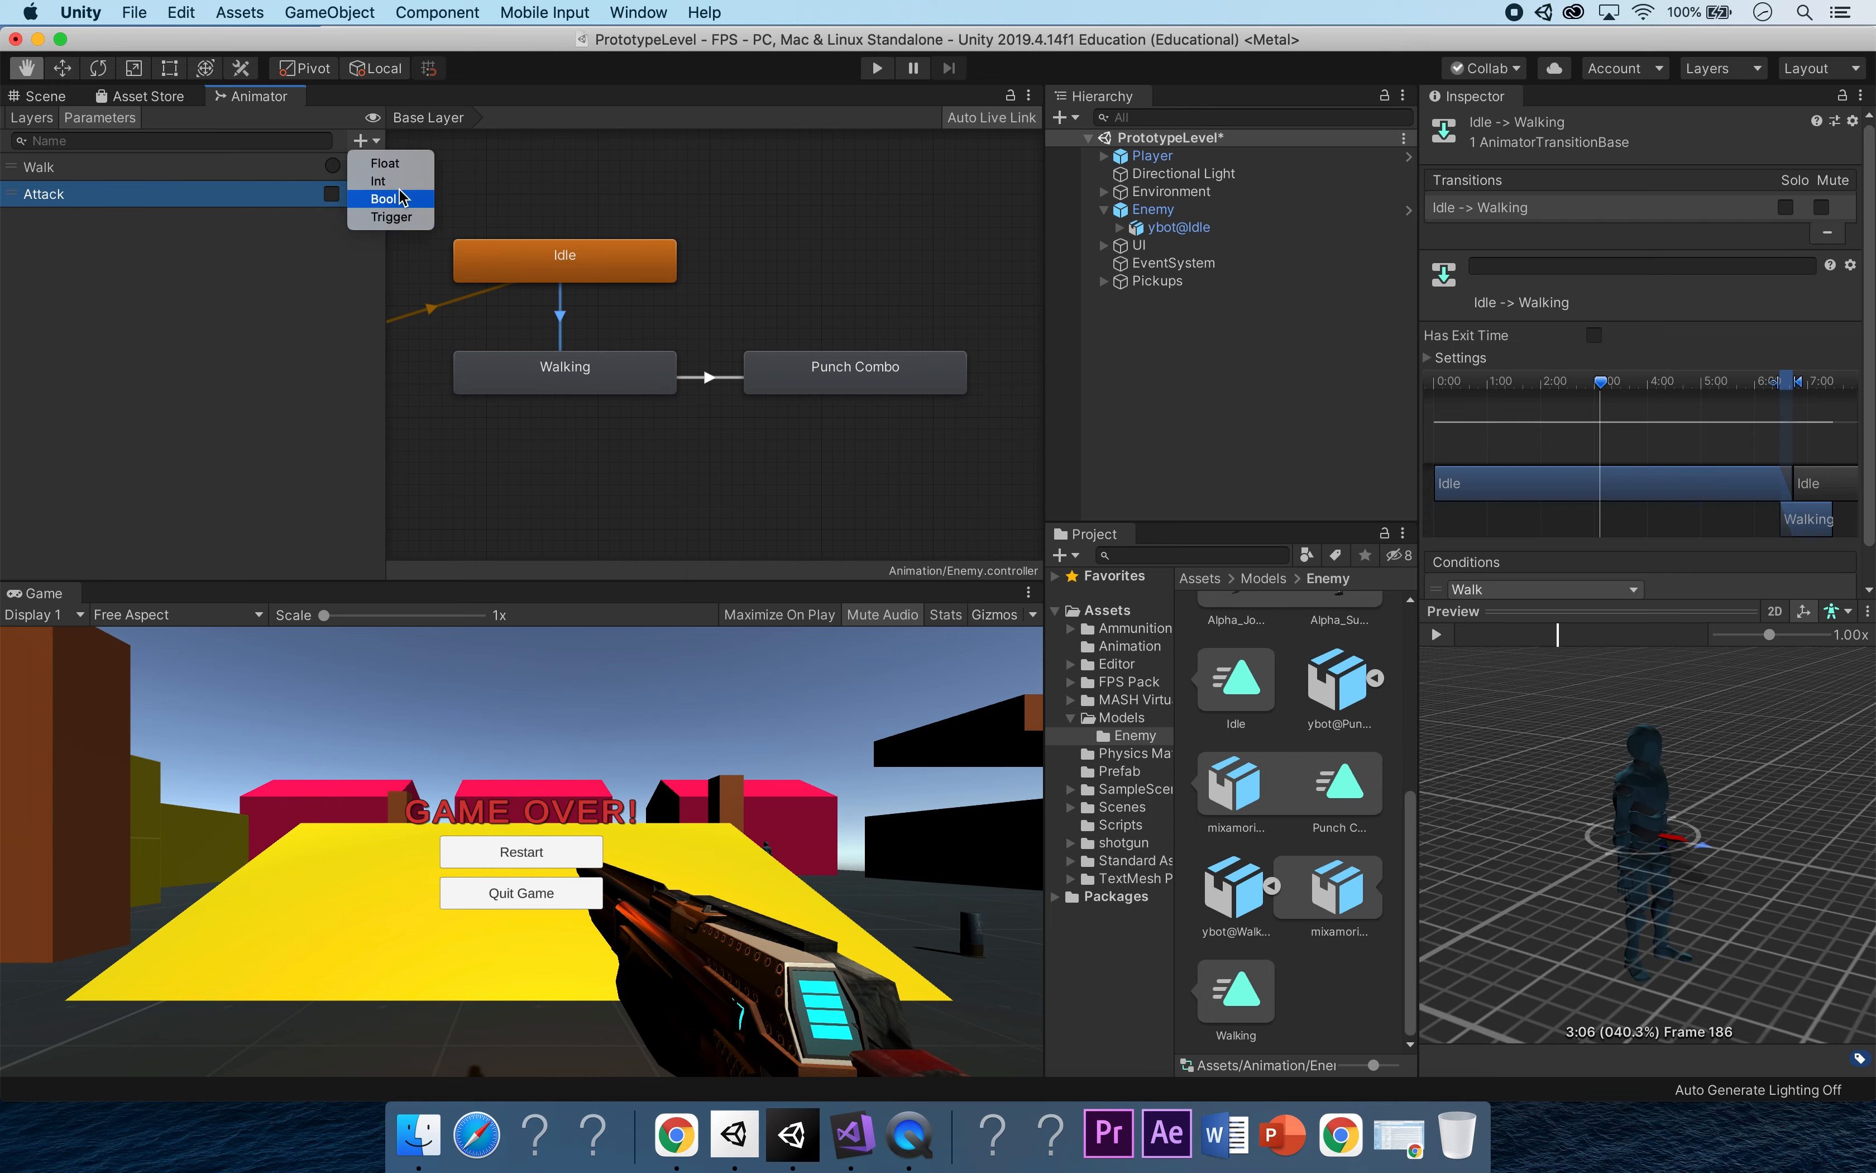
pyautogui.click(391, 218)
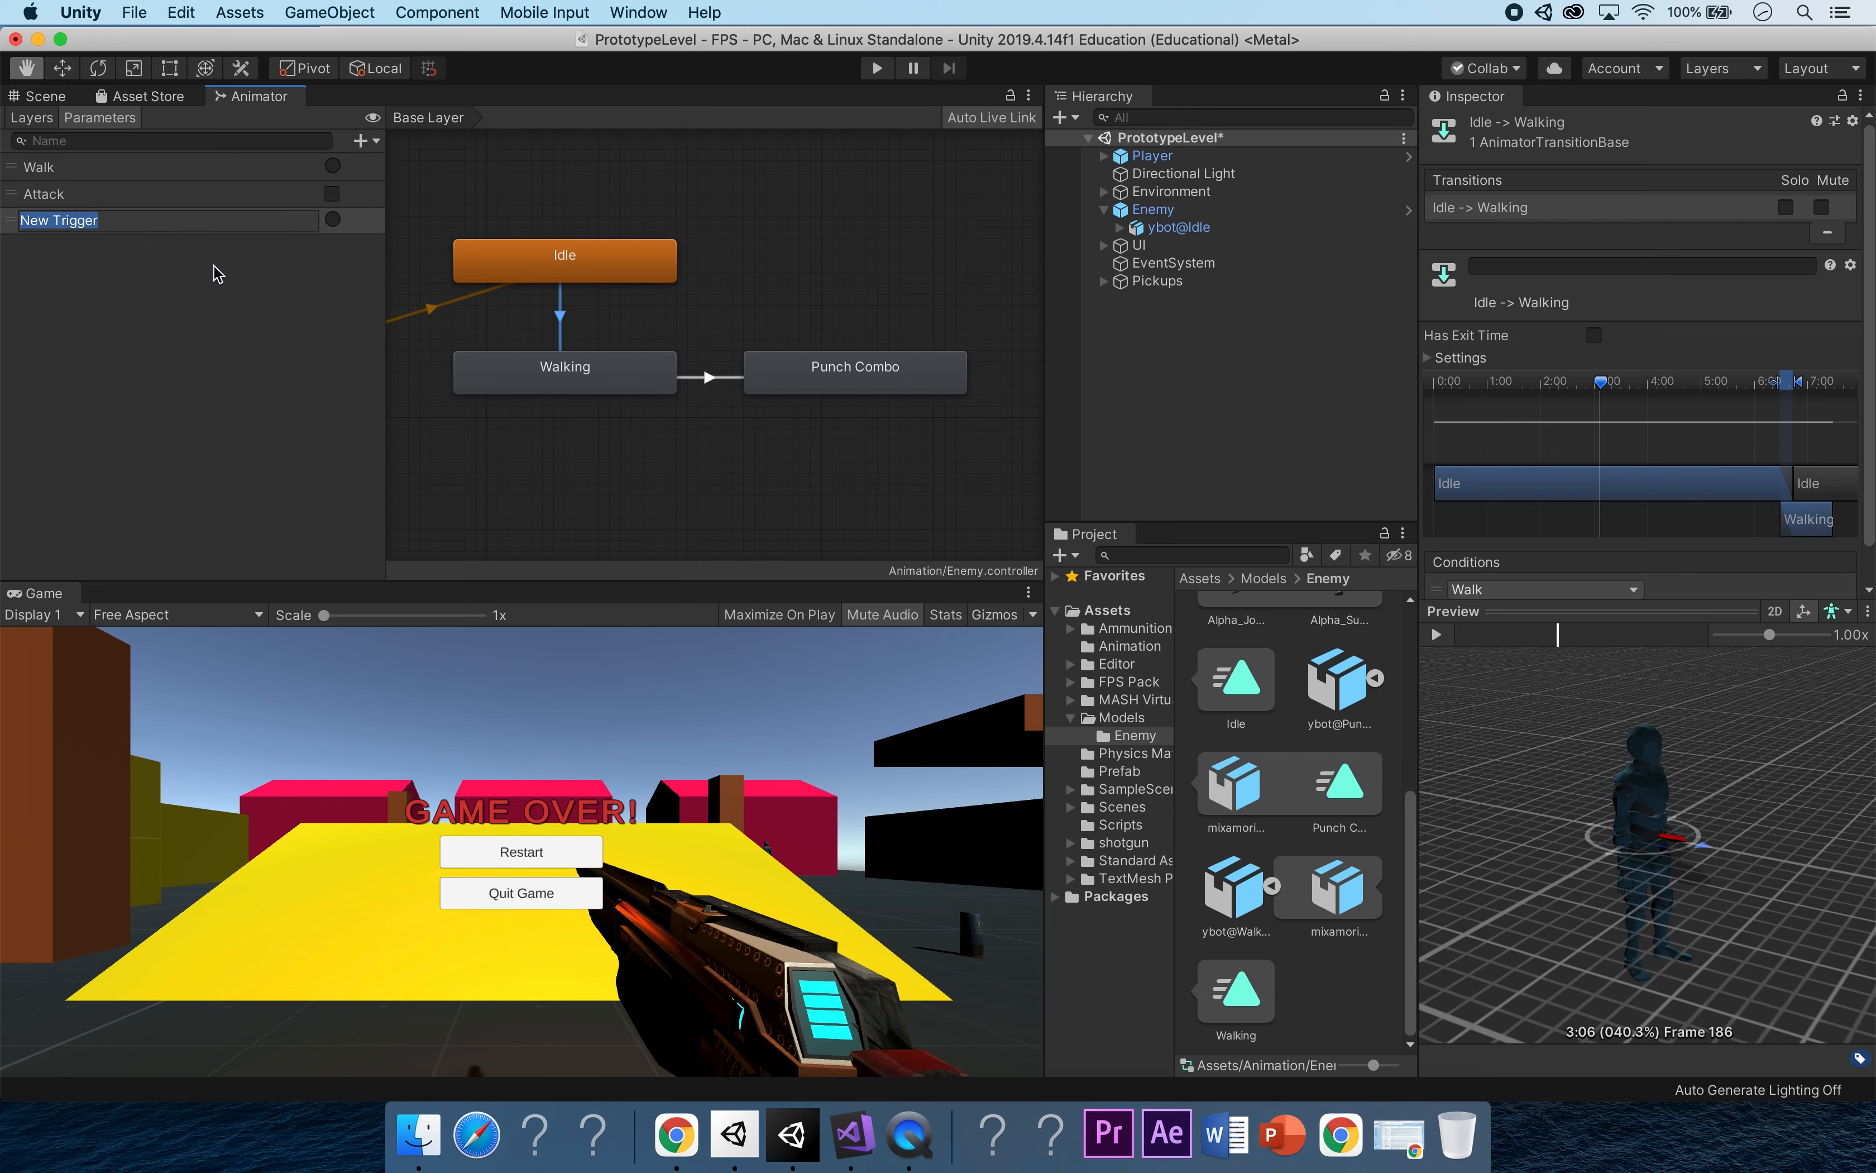
pyautogui.write('Idle')
pyautogui.press('Return')
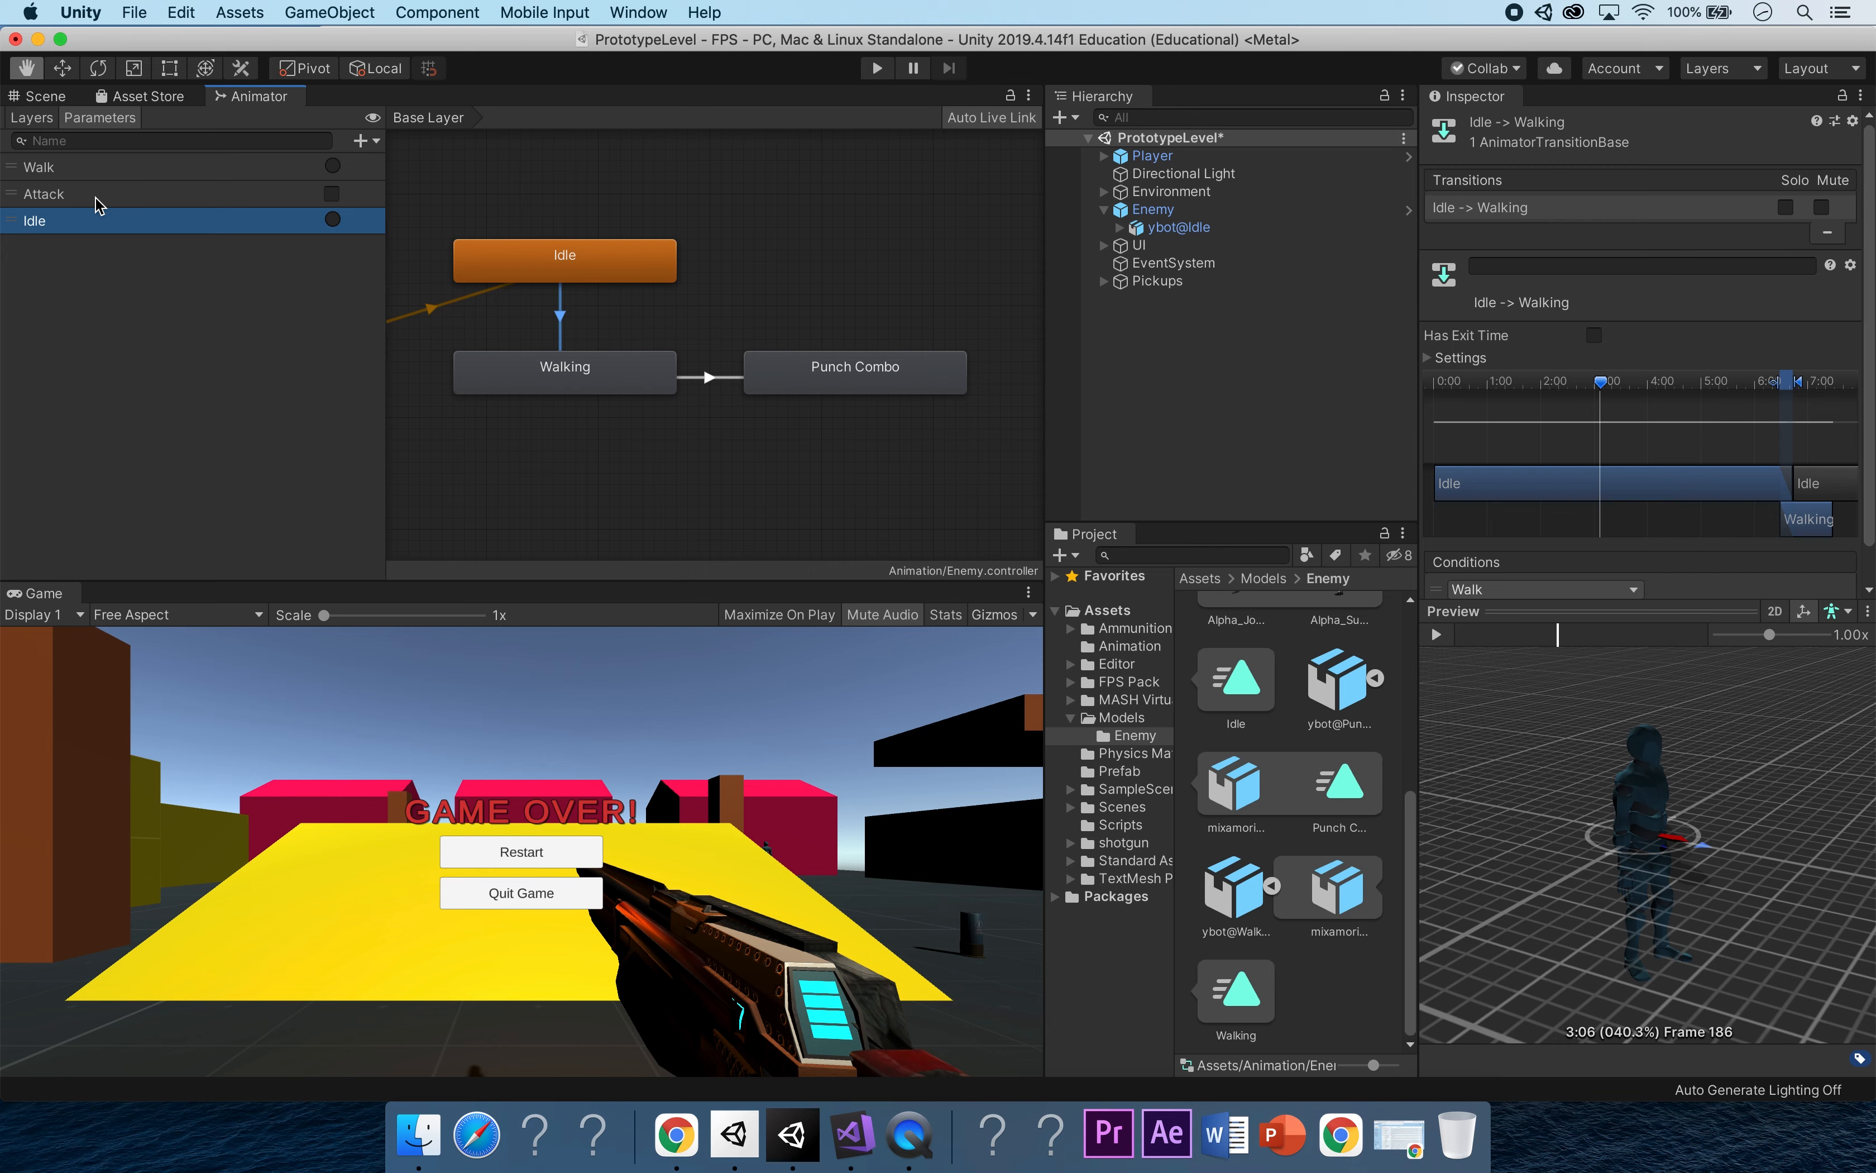
# Give the Walking -> Punch Combo transition a condition requiring Attack to be true.
pyautogui.click(705, 377)
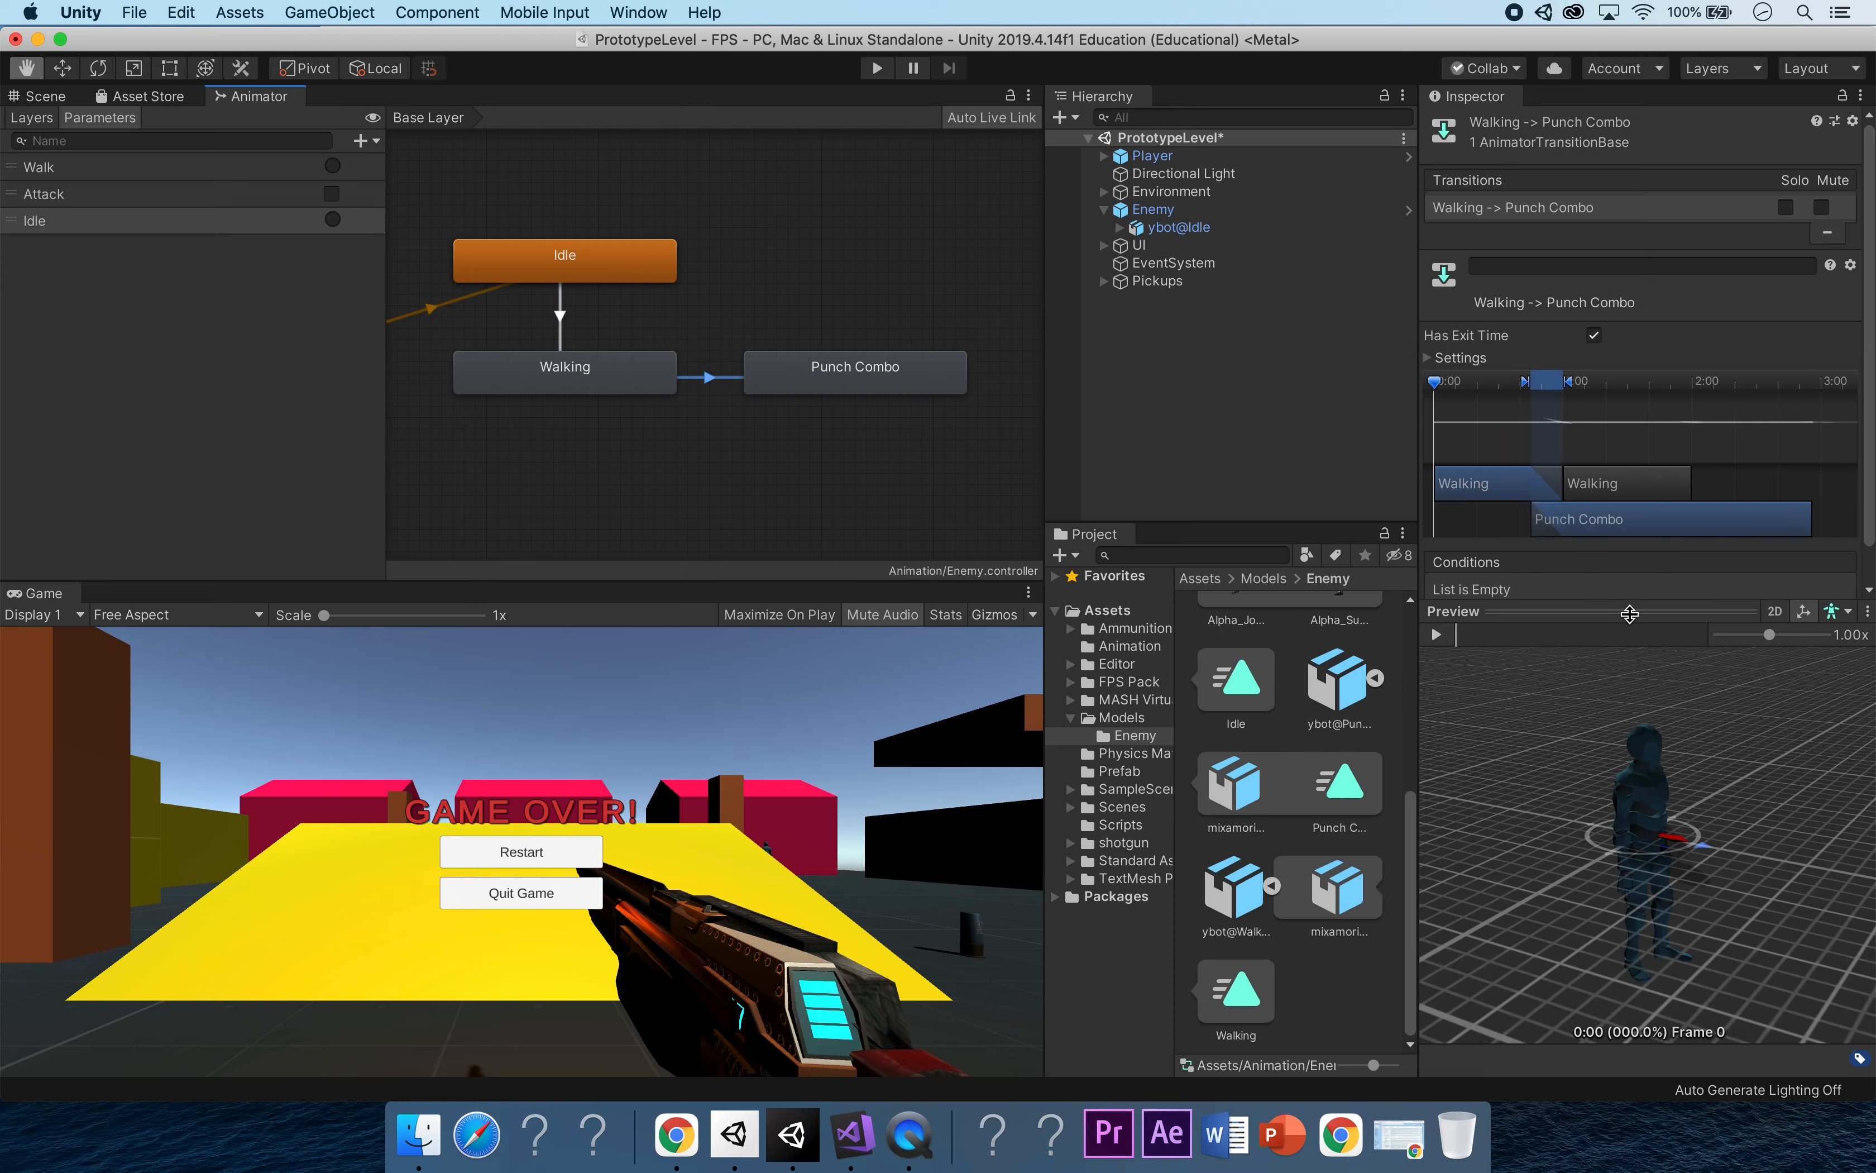
pyautogui.moveTo(1630, 614); pyautogui.dragTo(1628, 780)
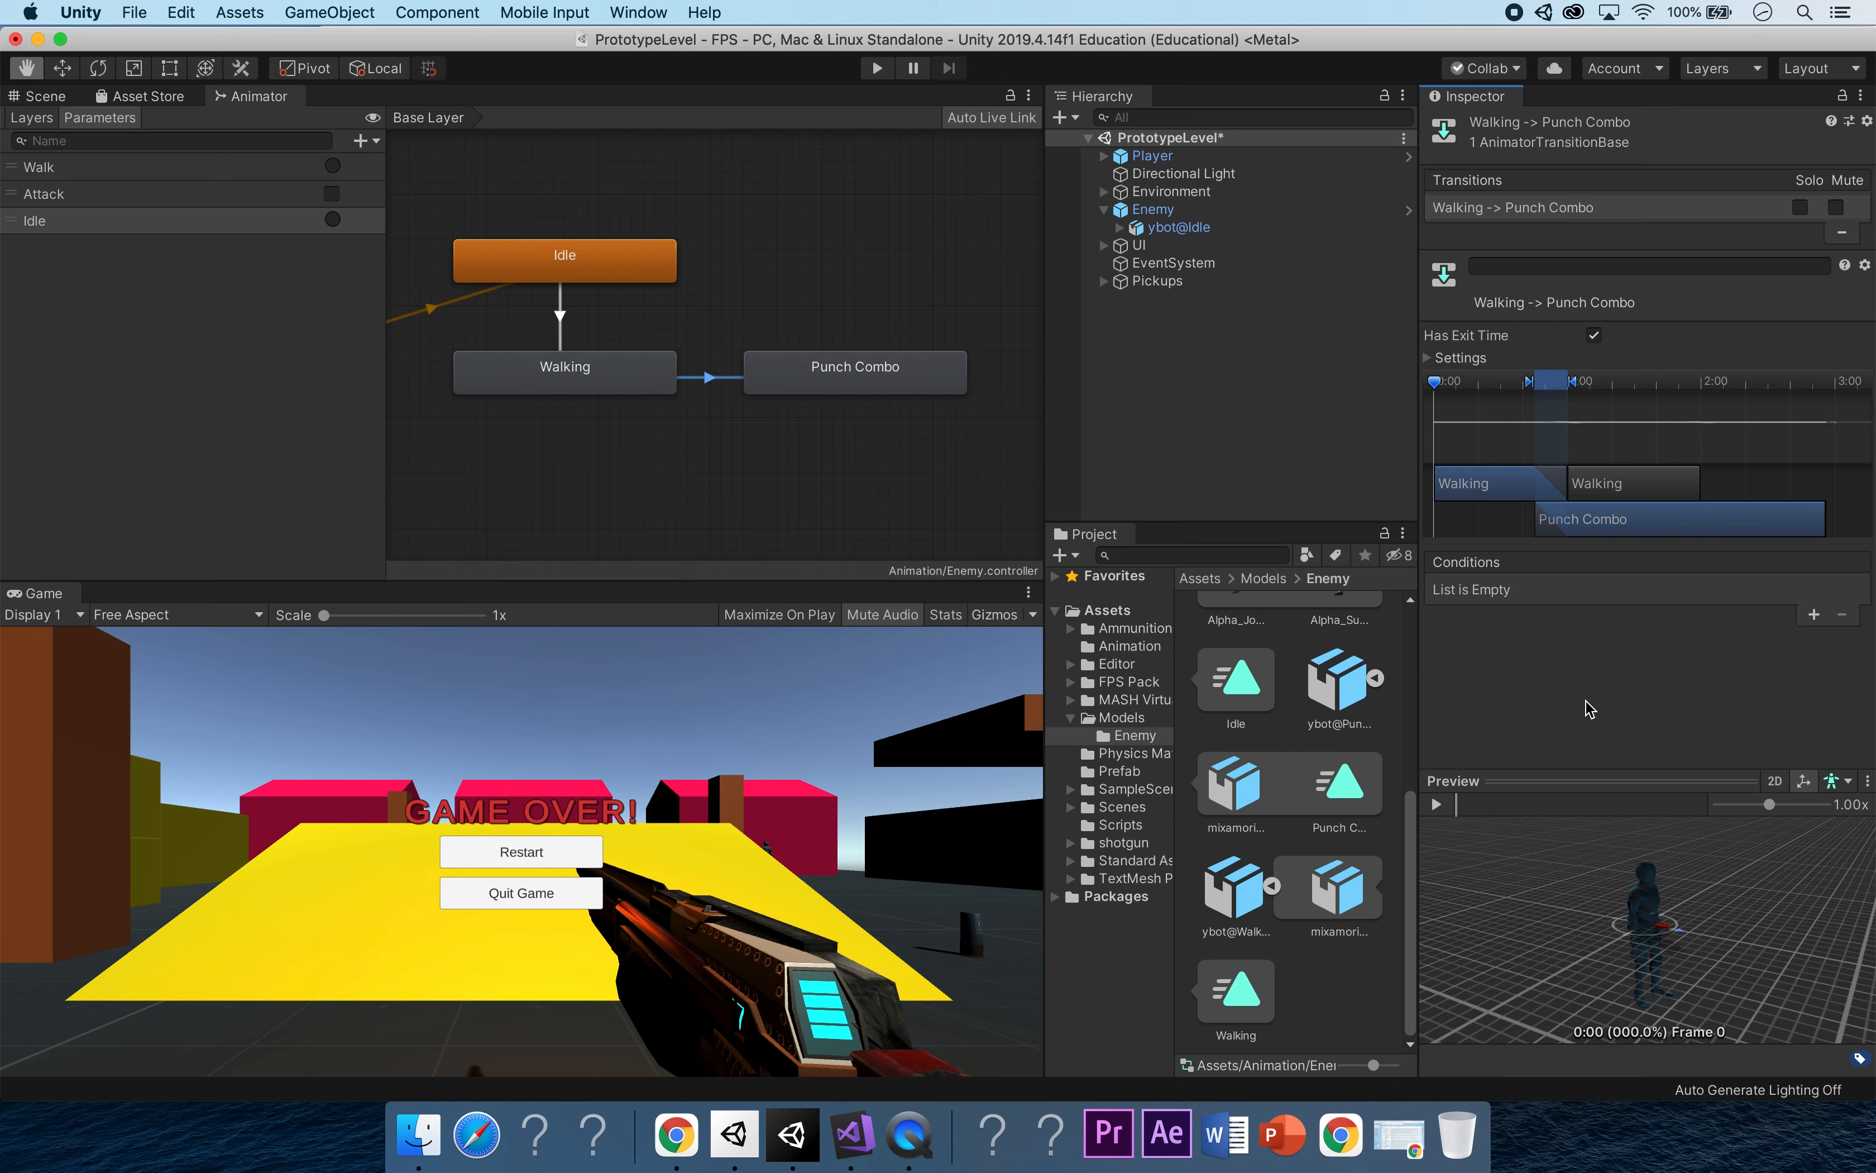
pyautogui.click(1814, 614)
pyautogui.click(1605, 599)
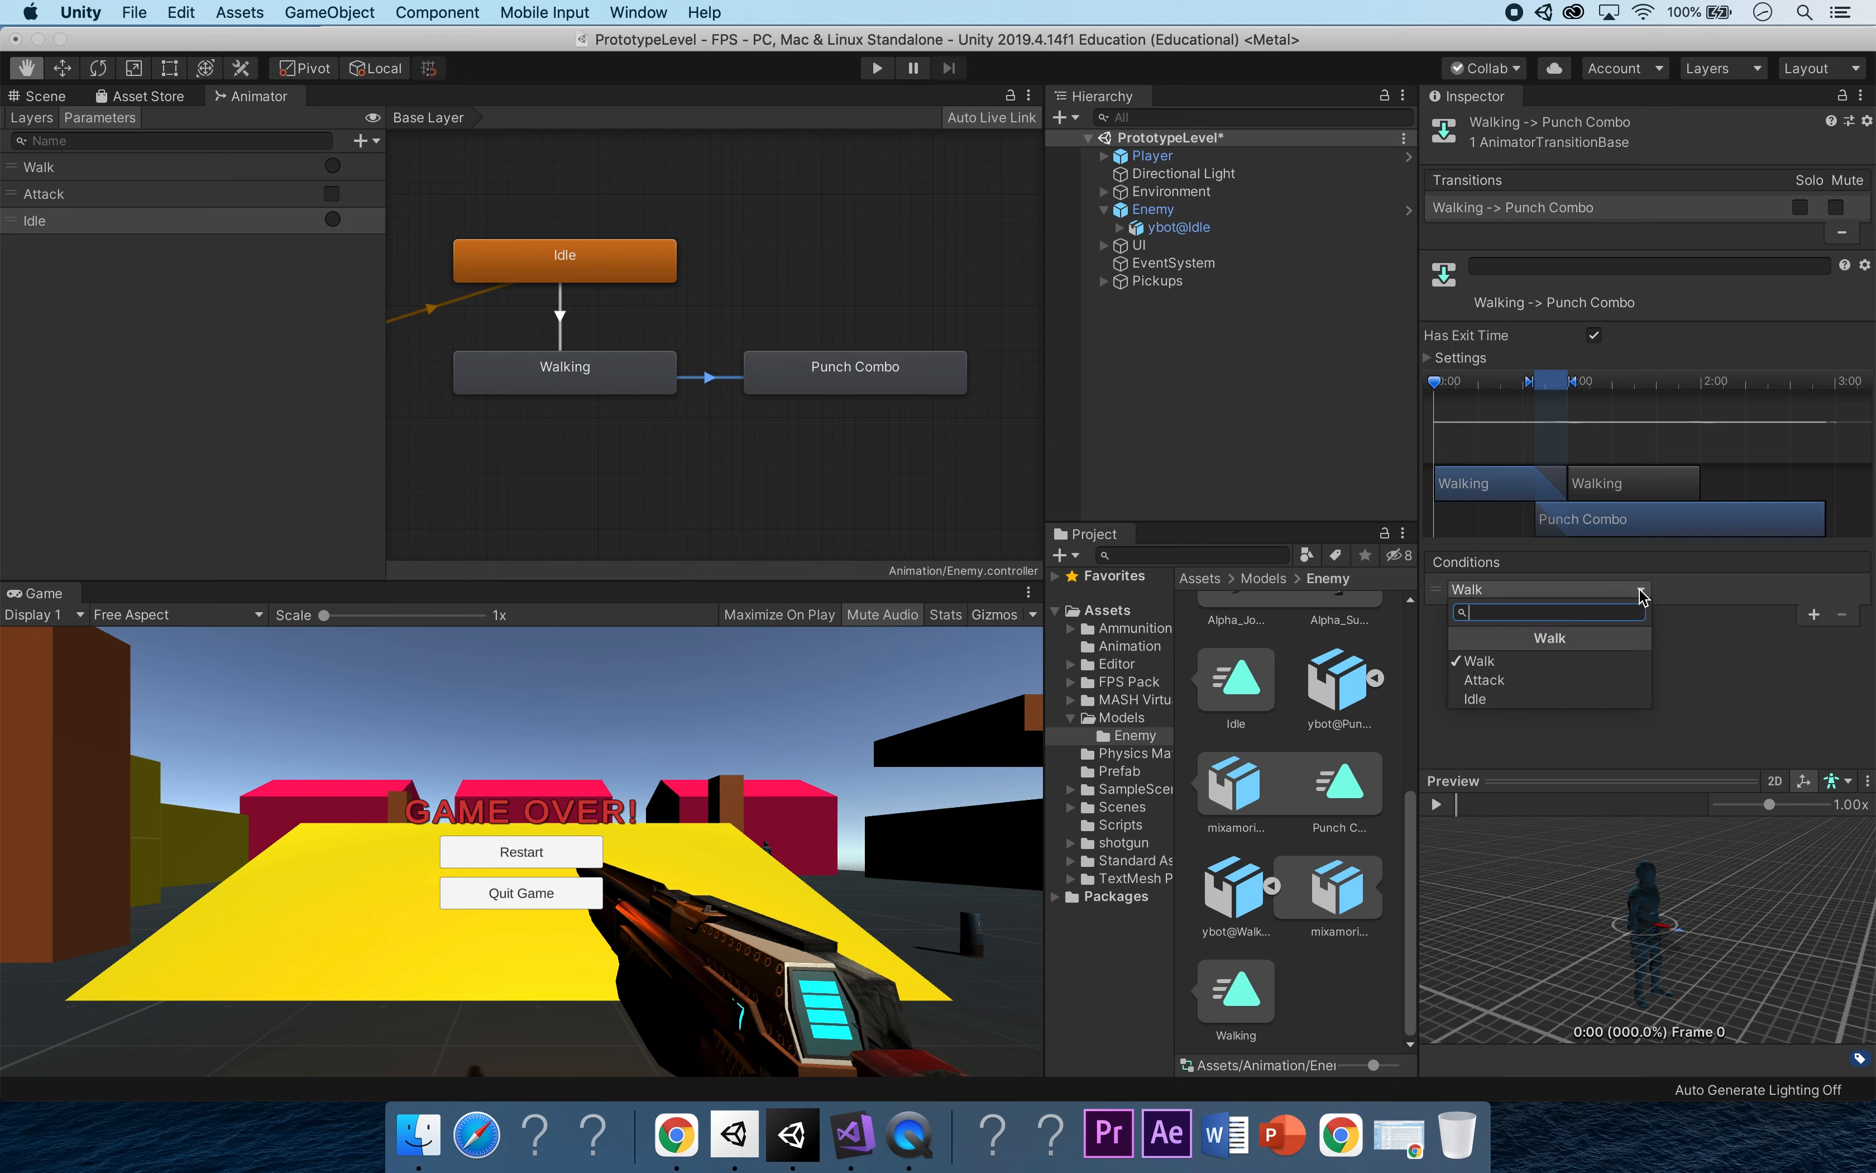
pyautogui.click(1535, 681)
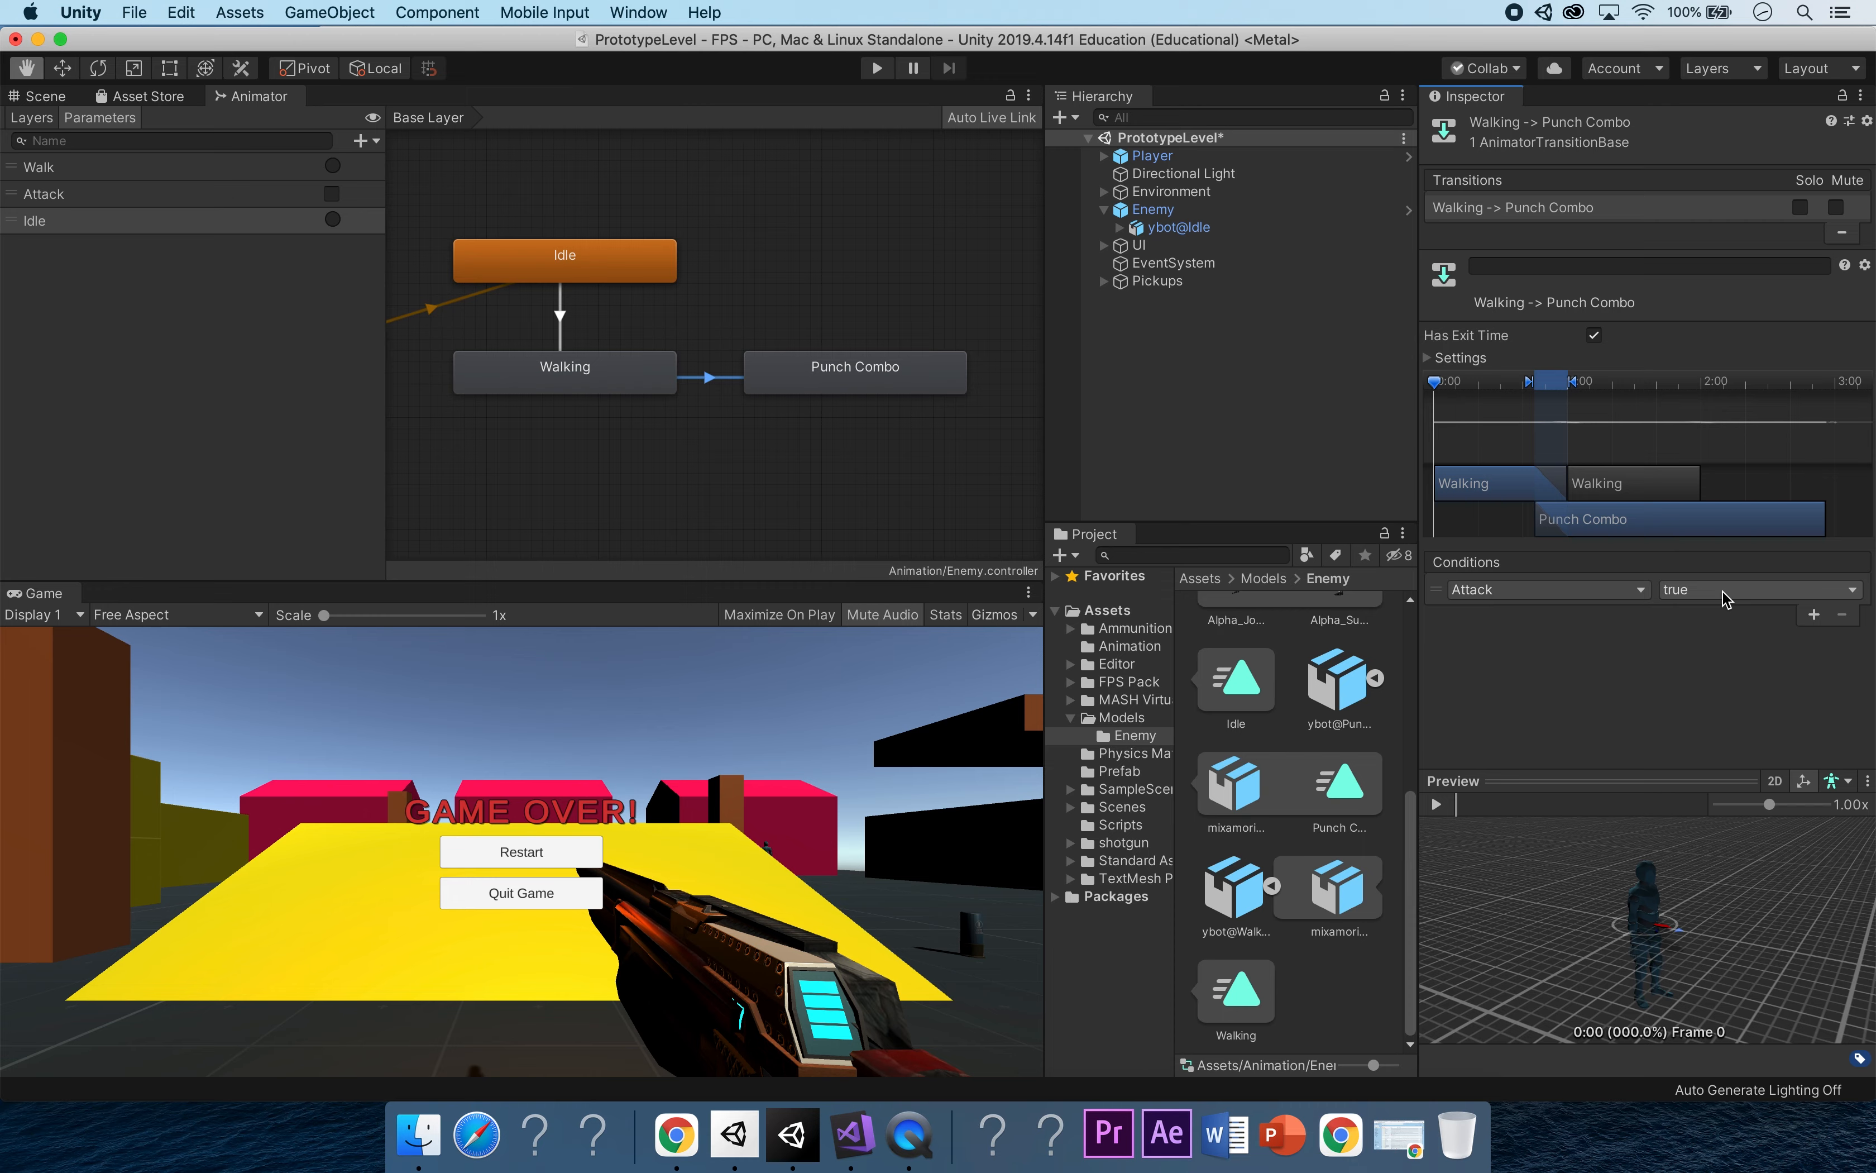
# Make a transition from Walking back to Idle and condition it on the Idle trigger.
pyautogui.click(609, 363)
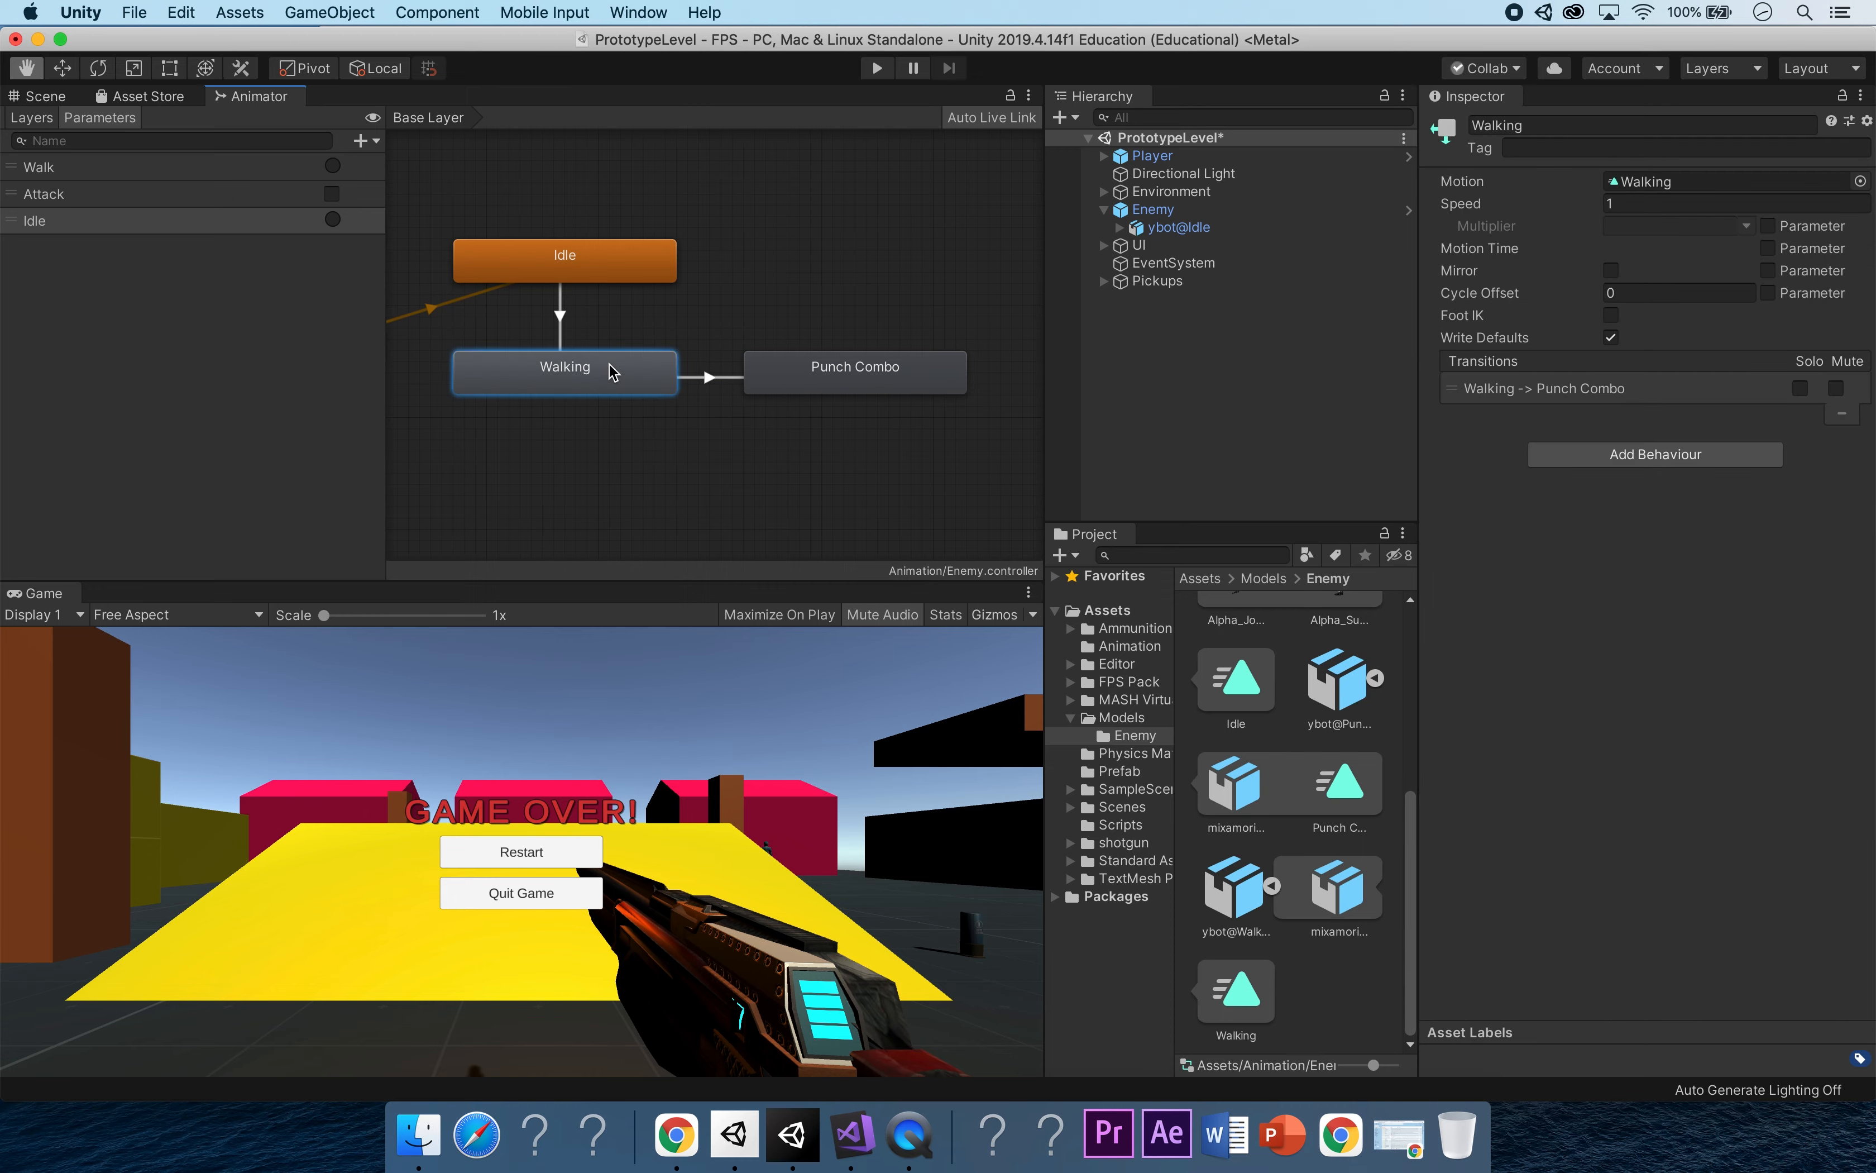
pyautogui.rightClick(609, 363)
pyautogui.click(707, 375)
pyautogui.click(624, 259)
pyautogui.click(570, 318)
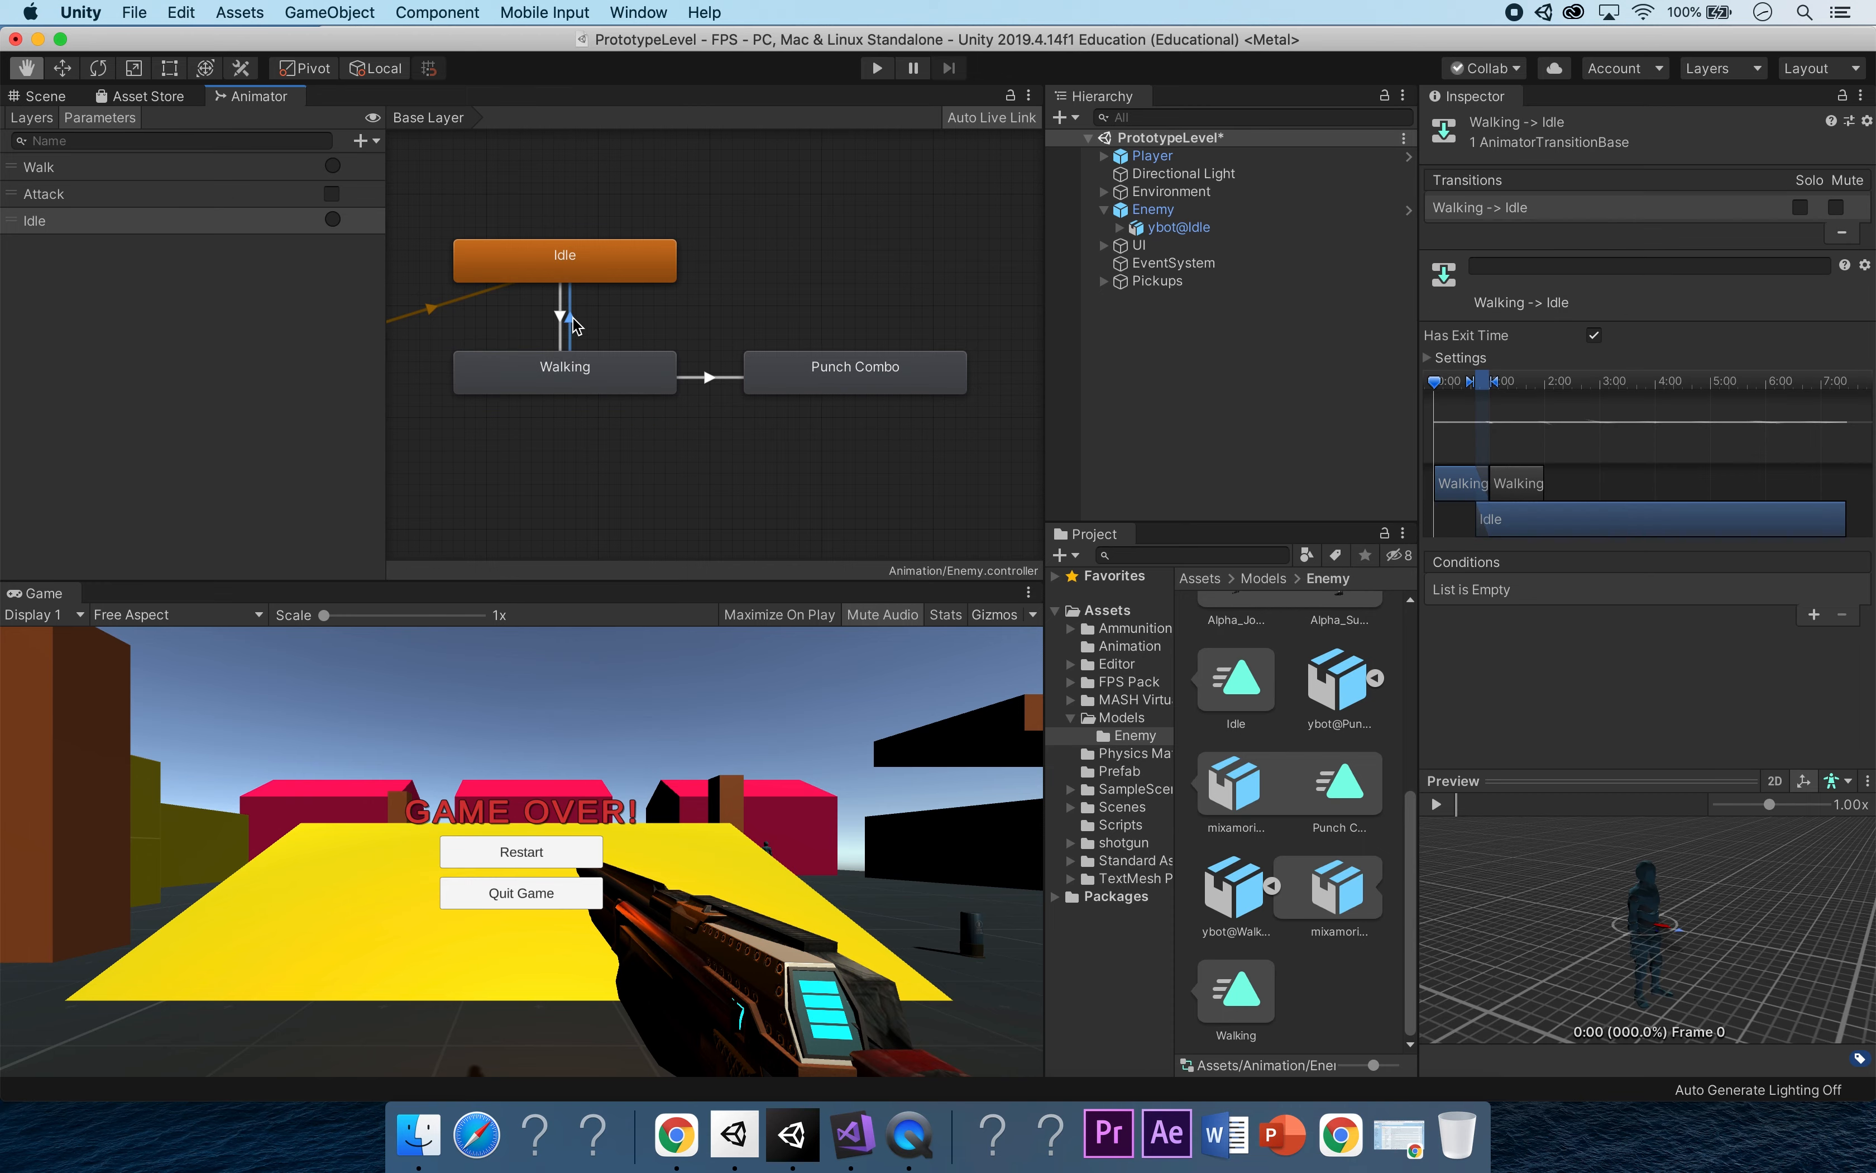
pyautogui.click(1814, 617)
pyautogui.click(1547, 591)
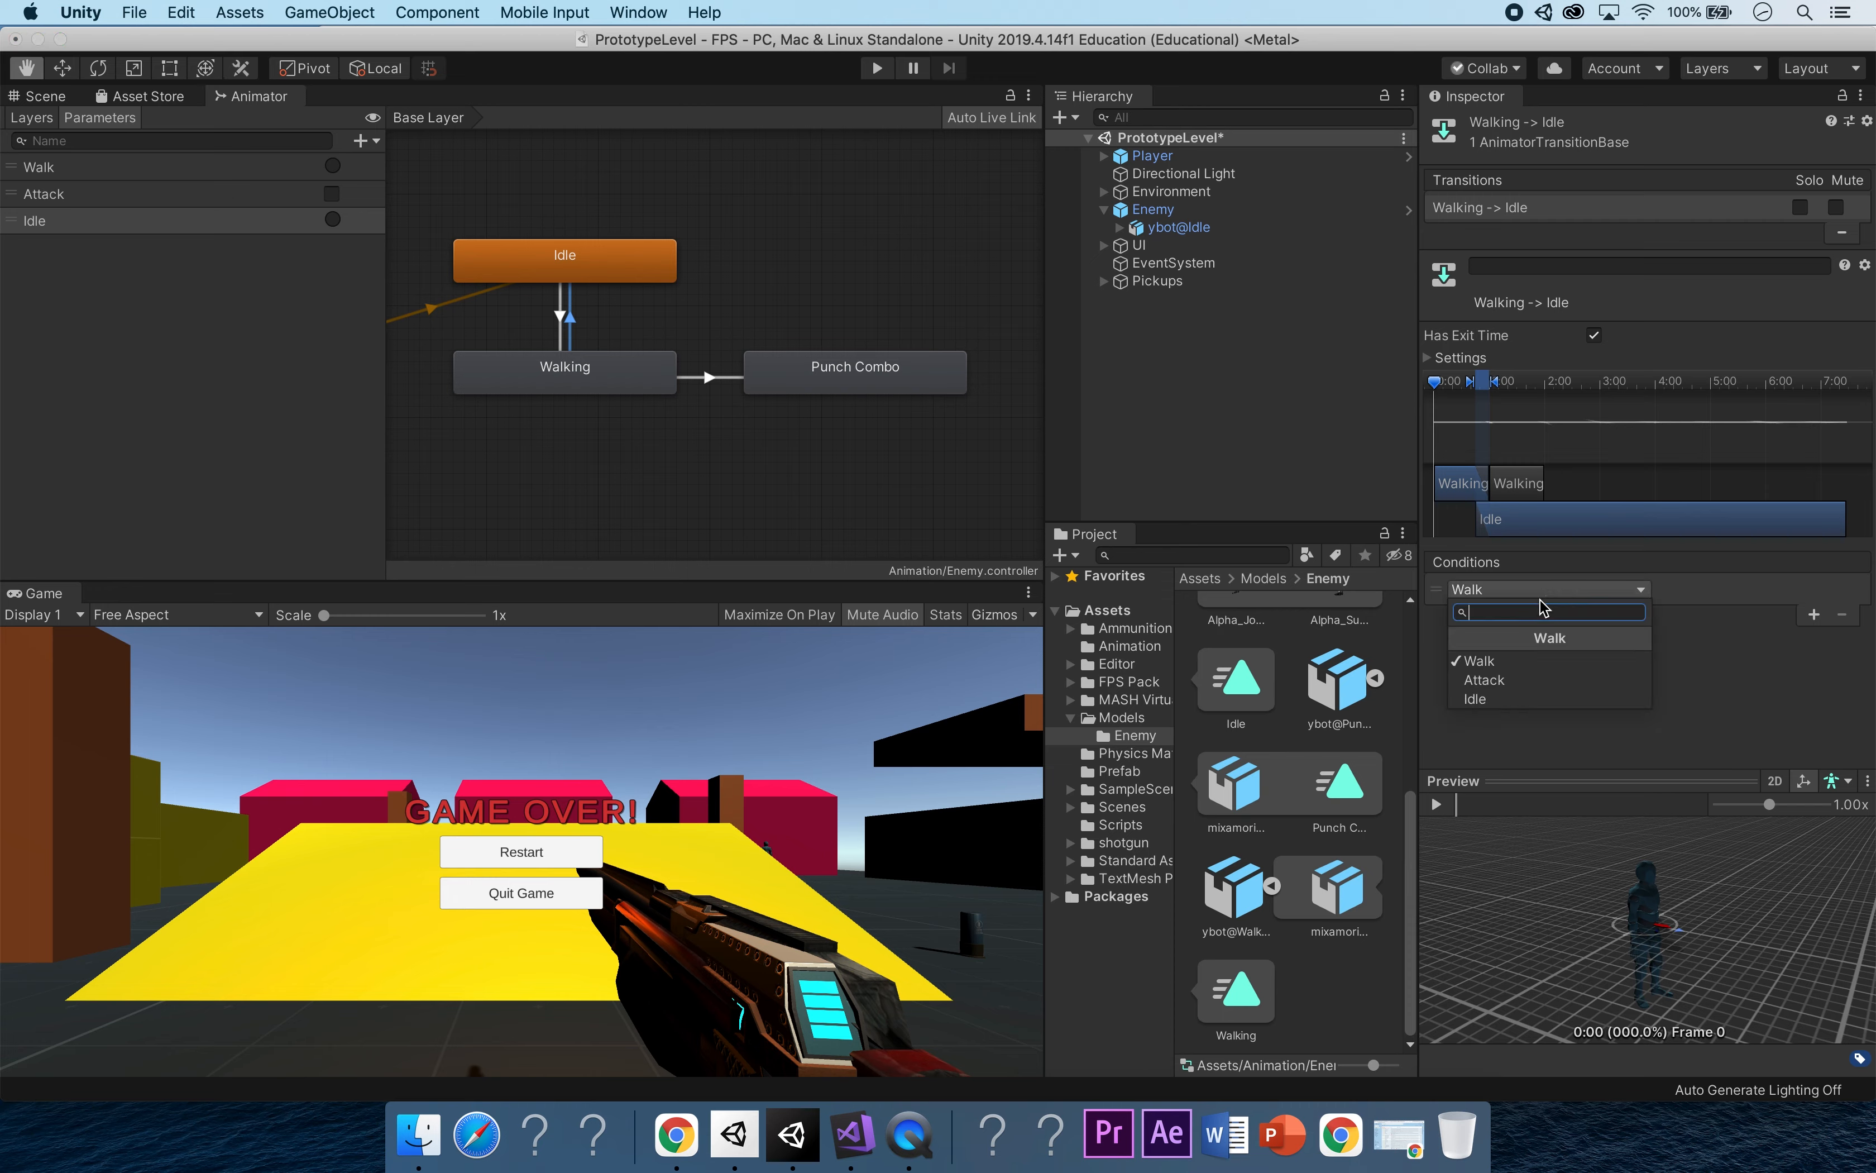
pyautogui.click(1517, 700)
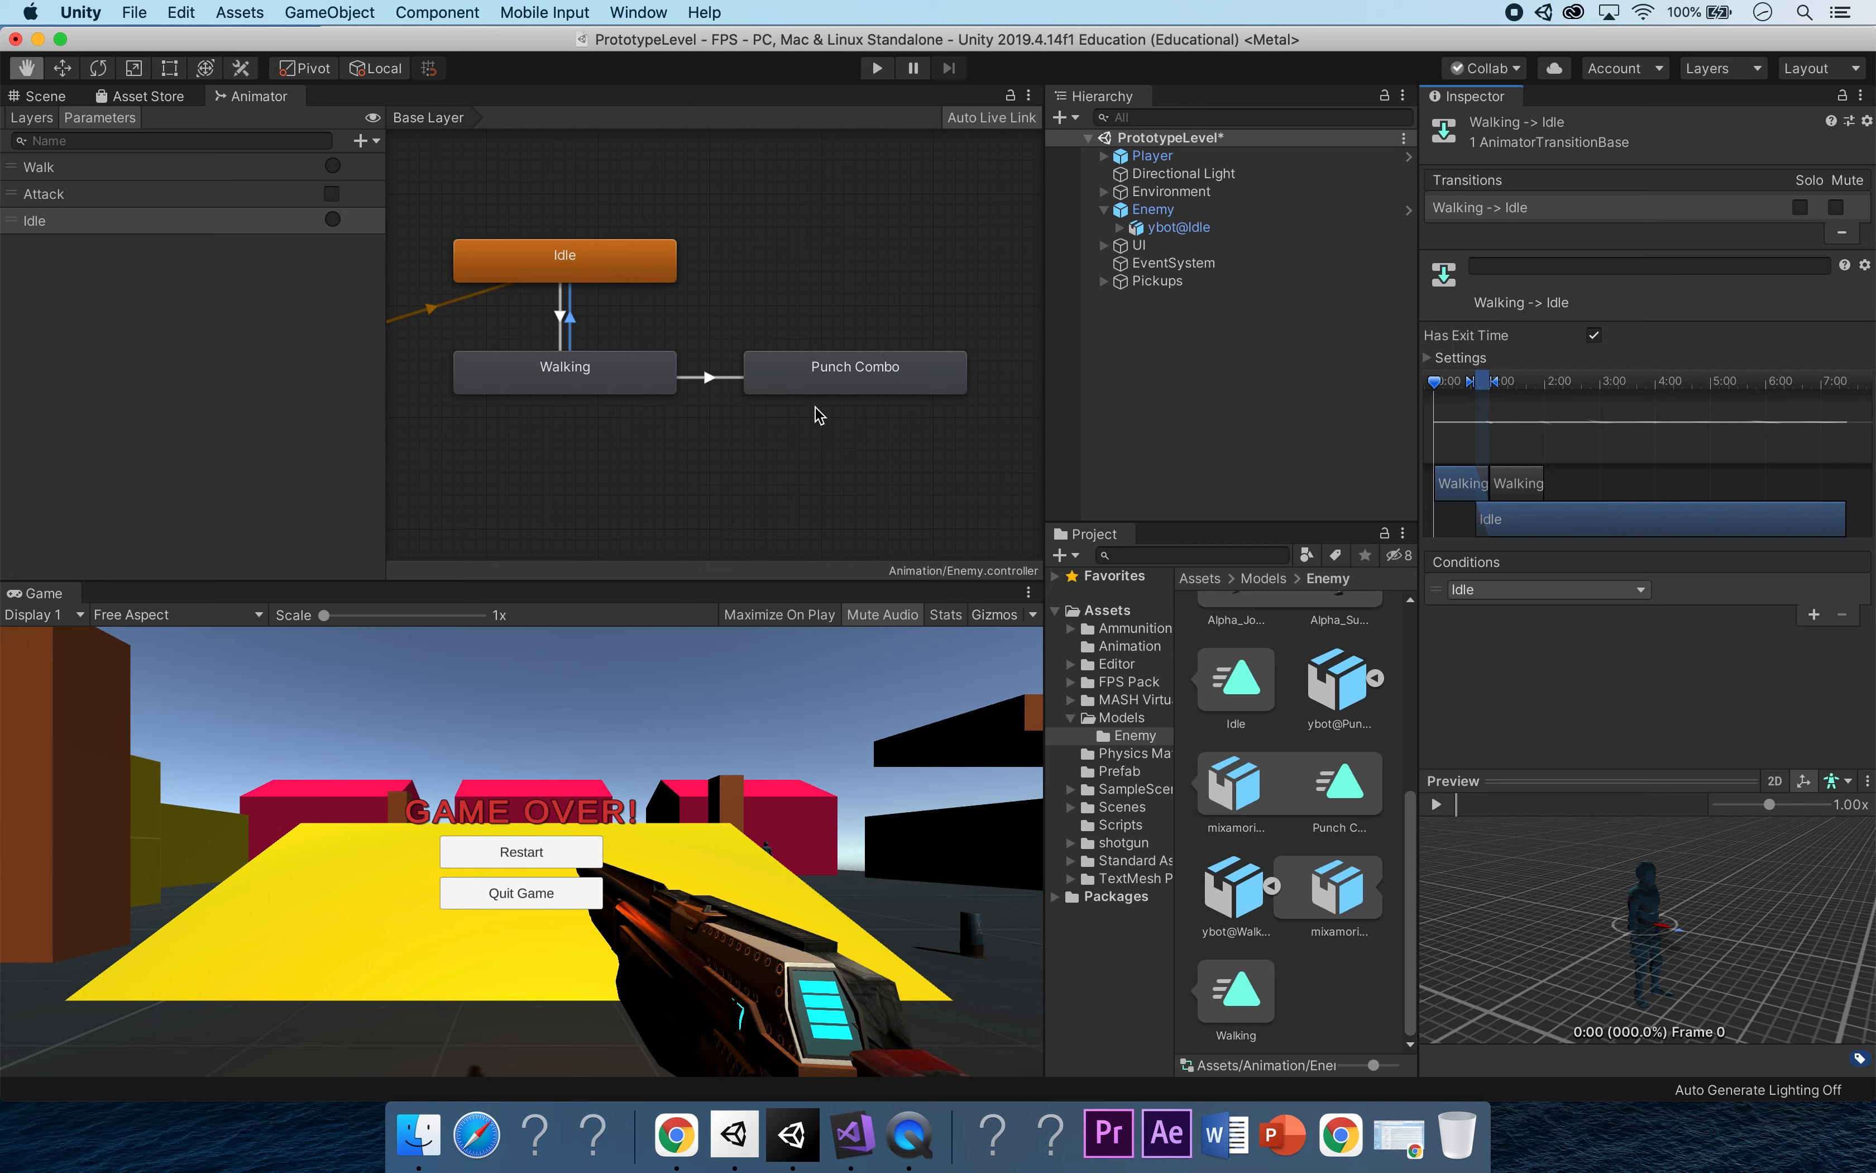
# Make a transition from Punch Combo back to Walking, conditioned on Attack being false.
pyautogui.rightClick(766, 374)
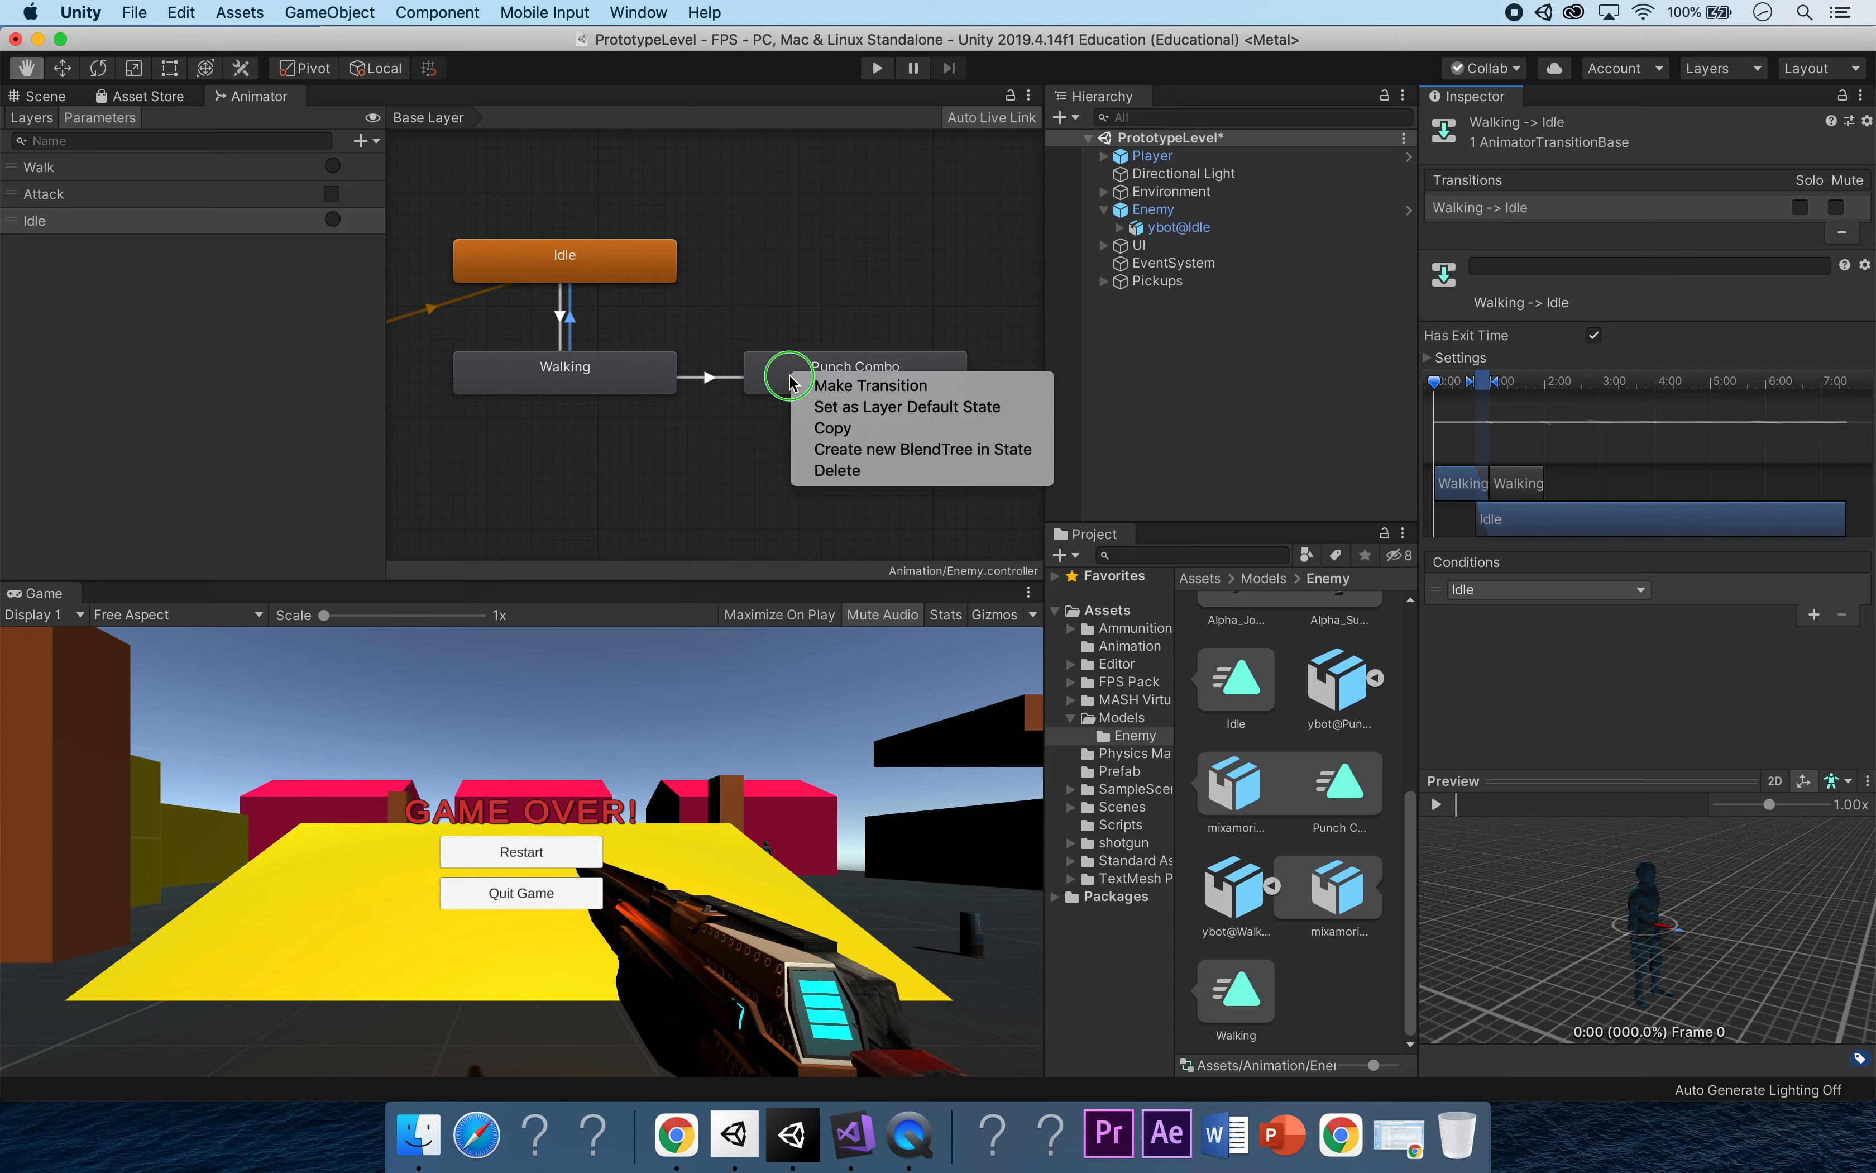
pyautogui.click(865, 382)
pyautogui.click(636, 378)
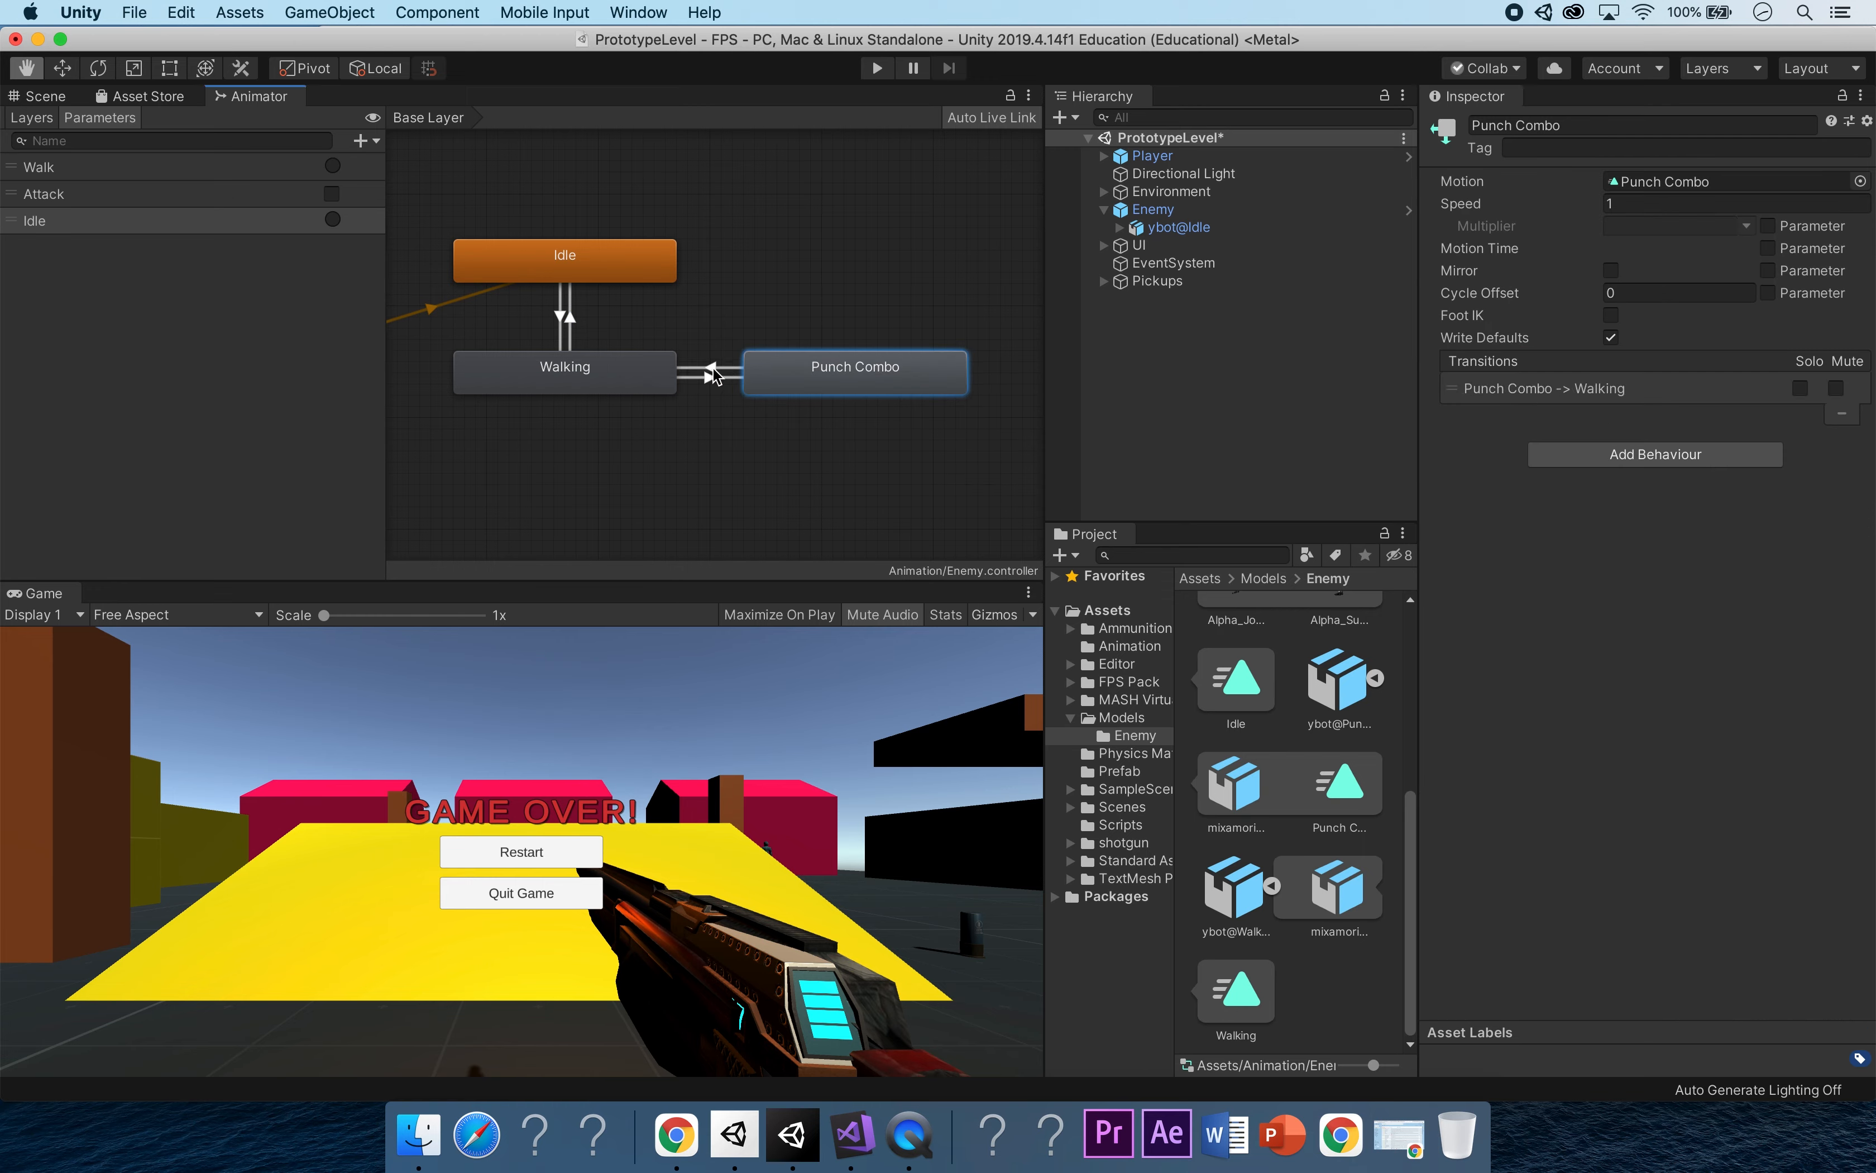
pyautogui.click(711, 367)
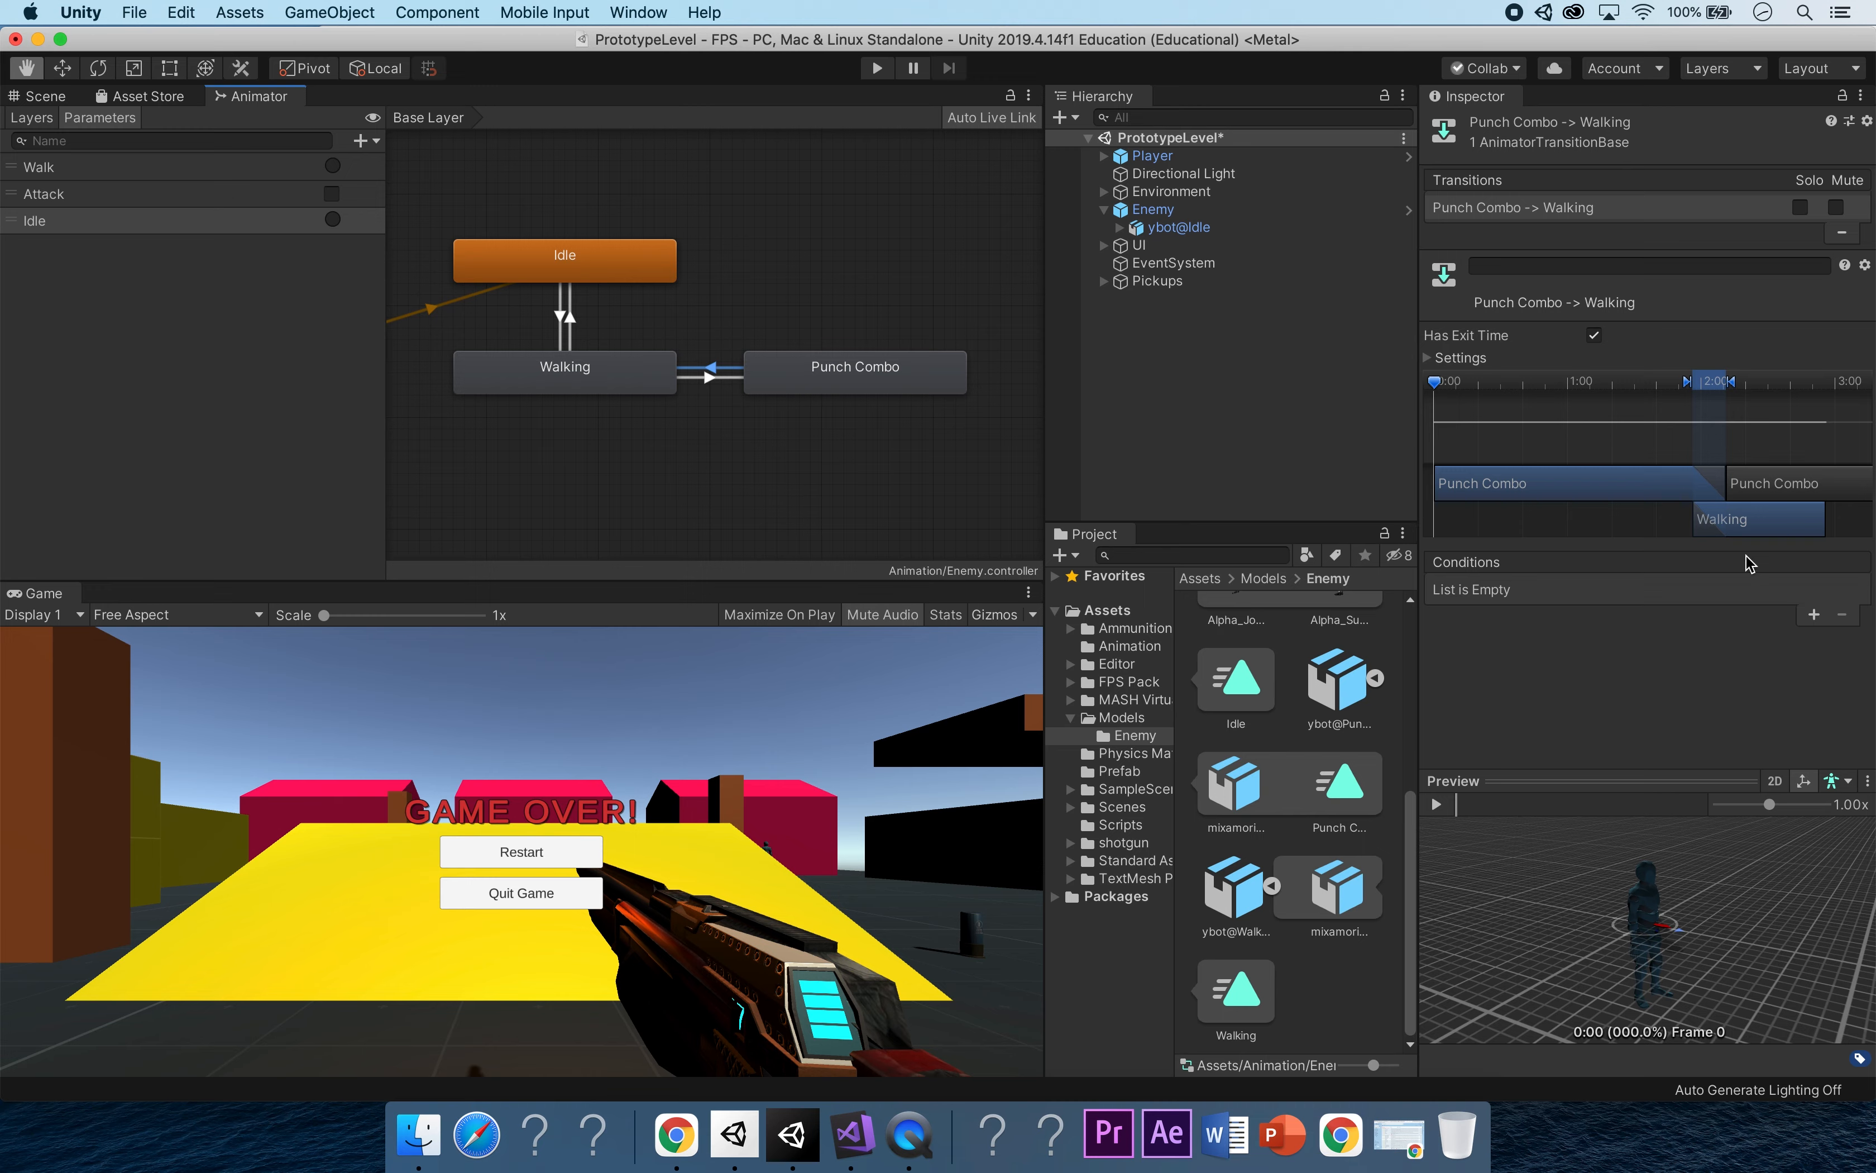
pyautogui.click(1814, 615)
pyautogui.click(1539, 593)
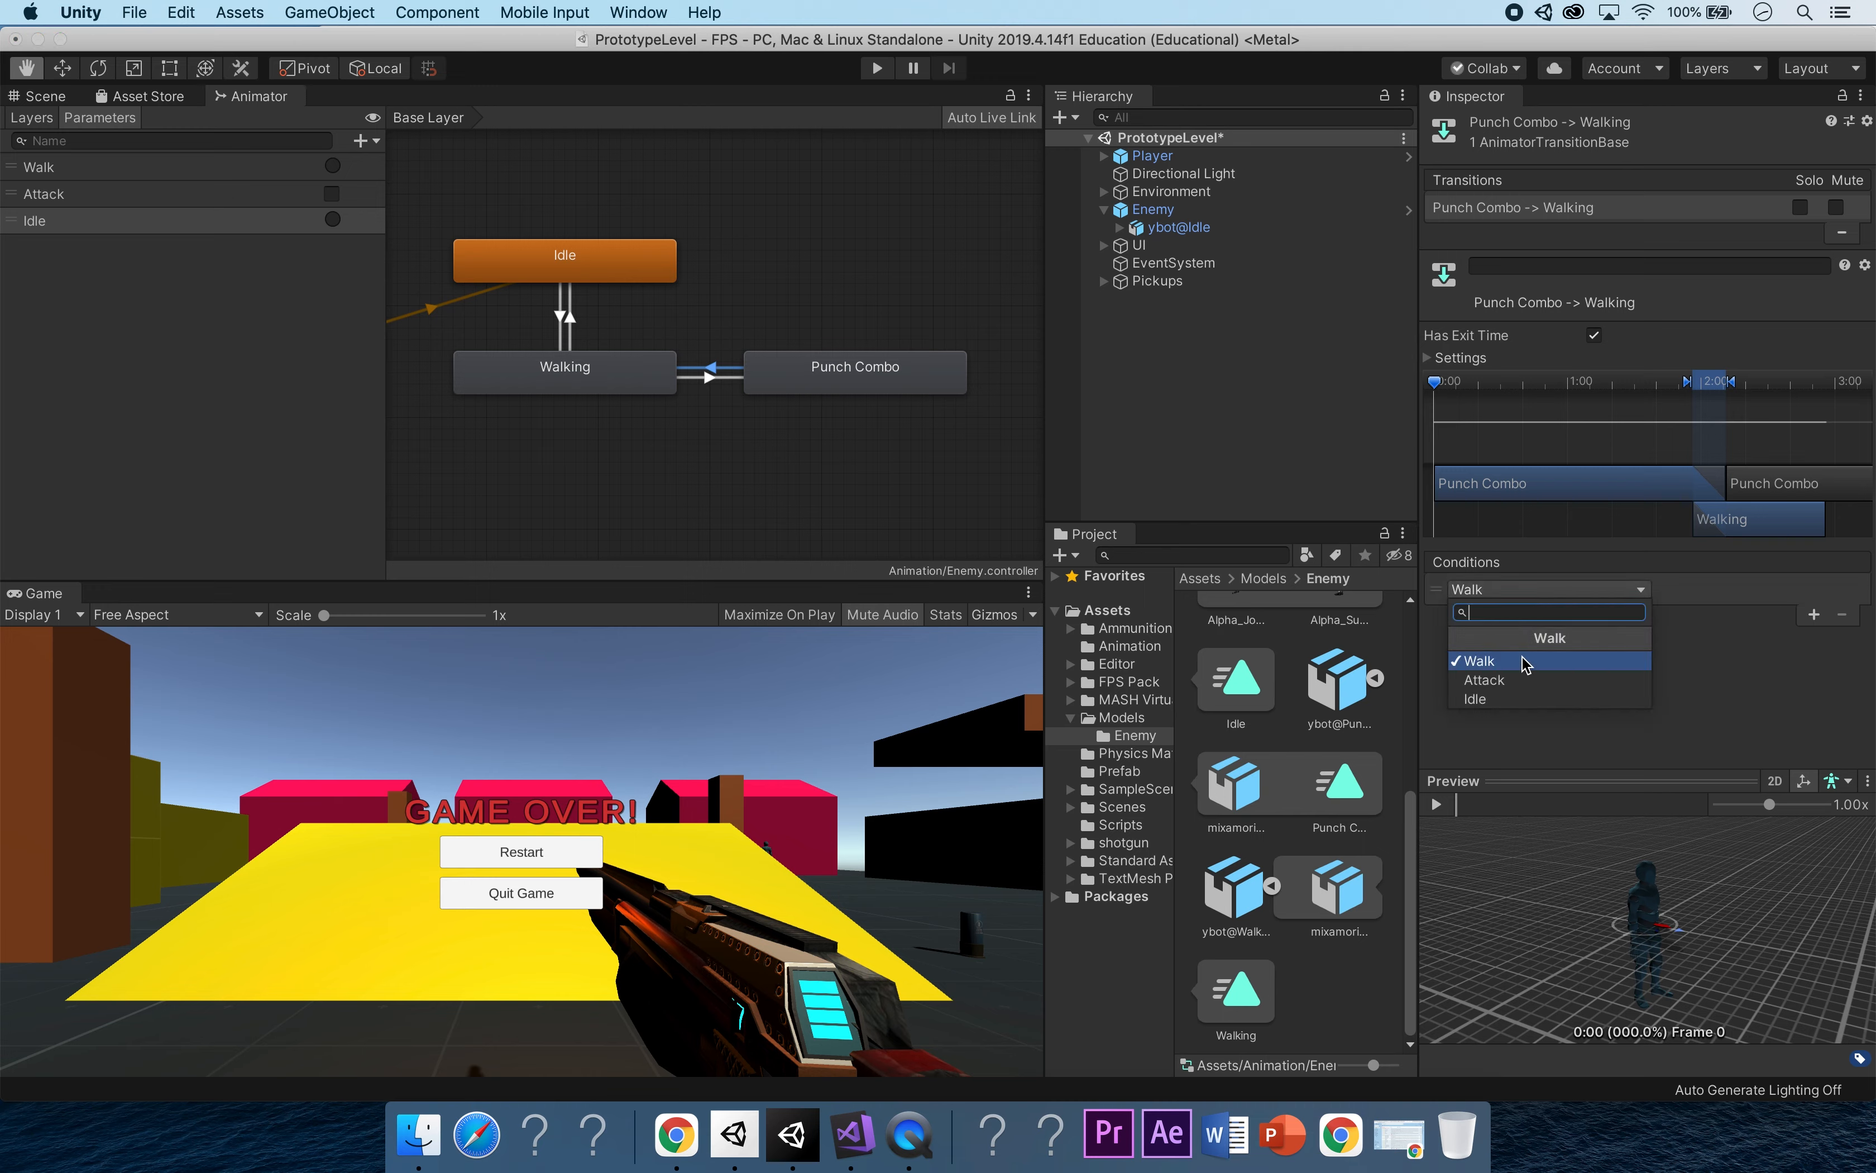
pyautogui.click(1505, 680)
pyautogui.click(1741, 599)
pyautogui.click(1721, 617)
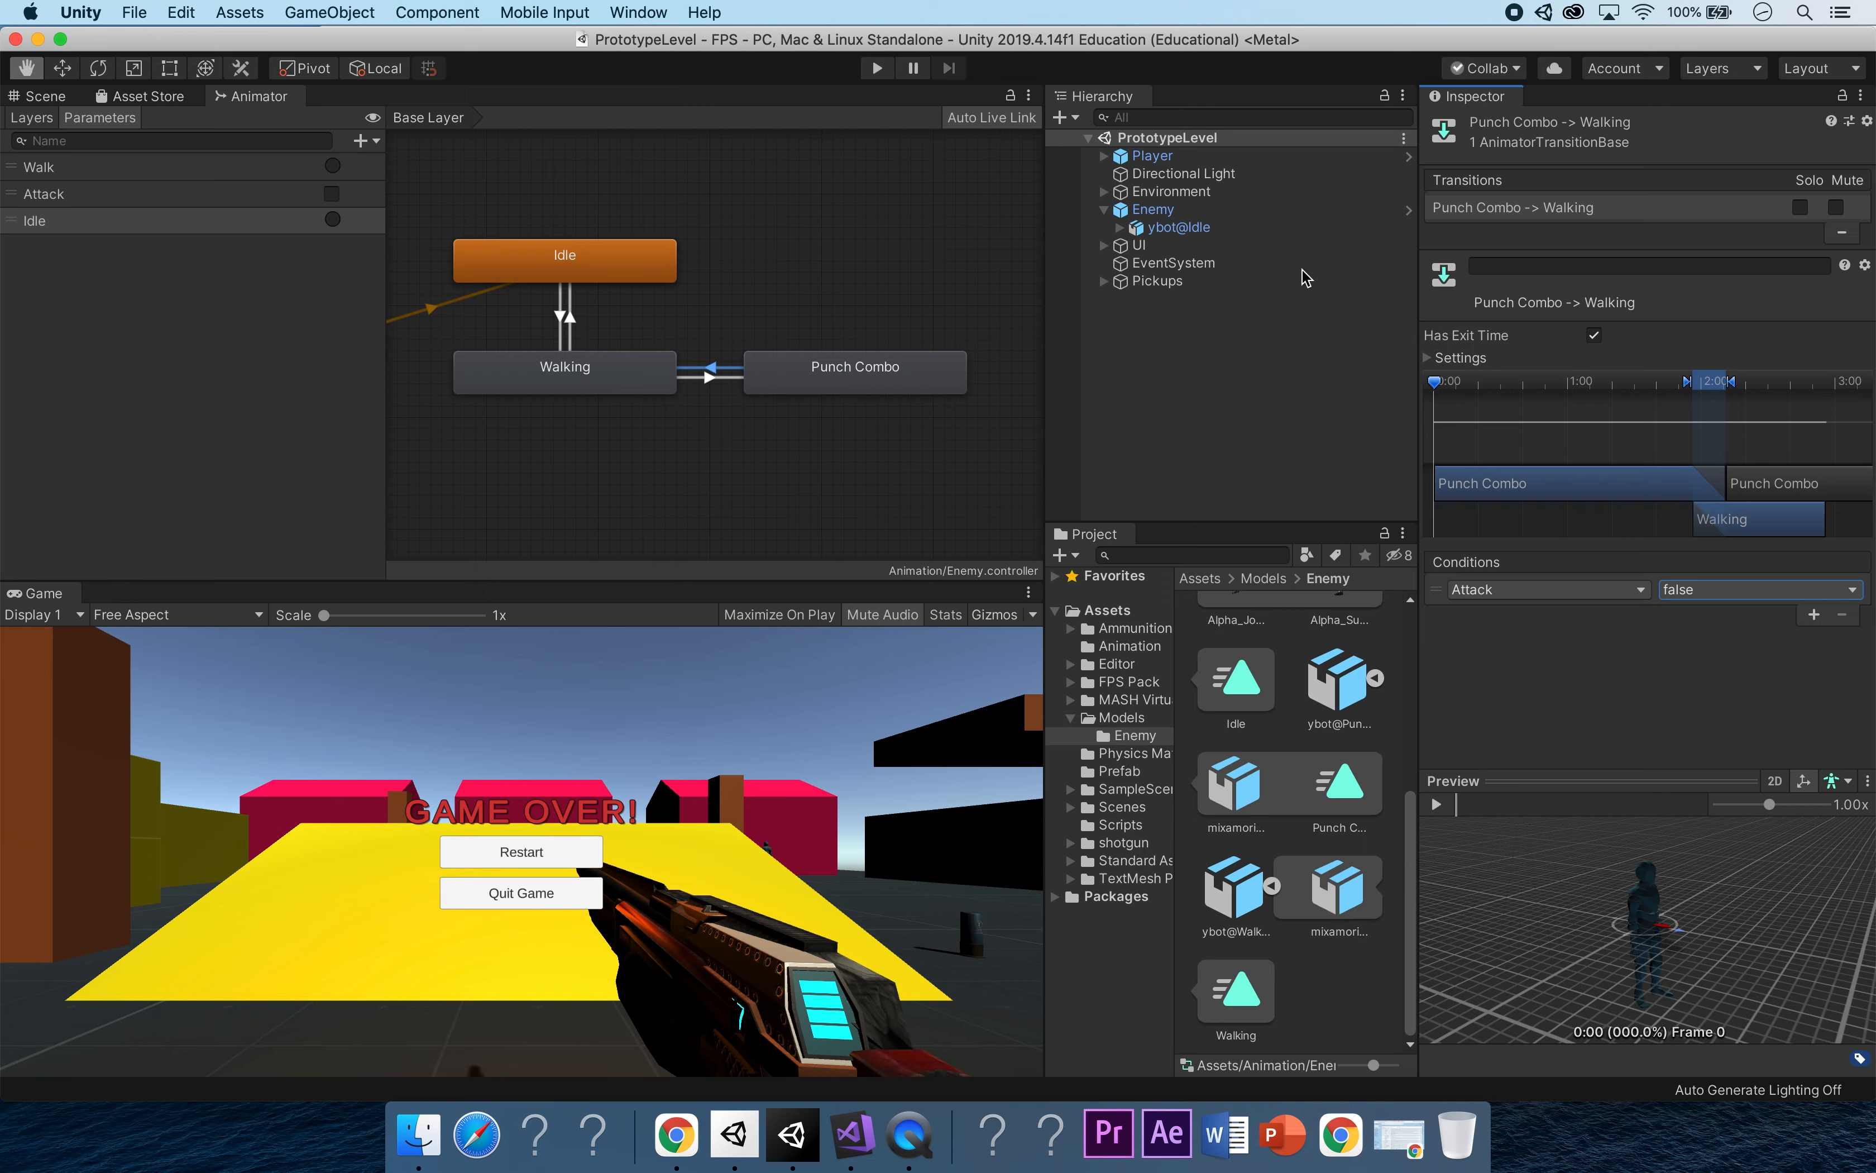
# Assign HumanoidIdleAvatar as the avatar of the Enemy object's Animator component.
pyautogui.click(40, 96)
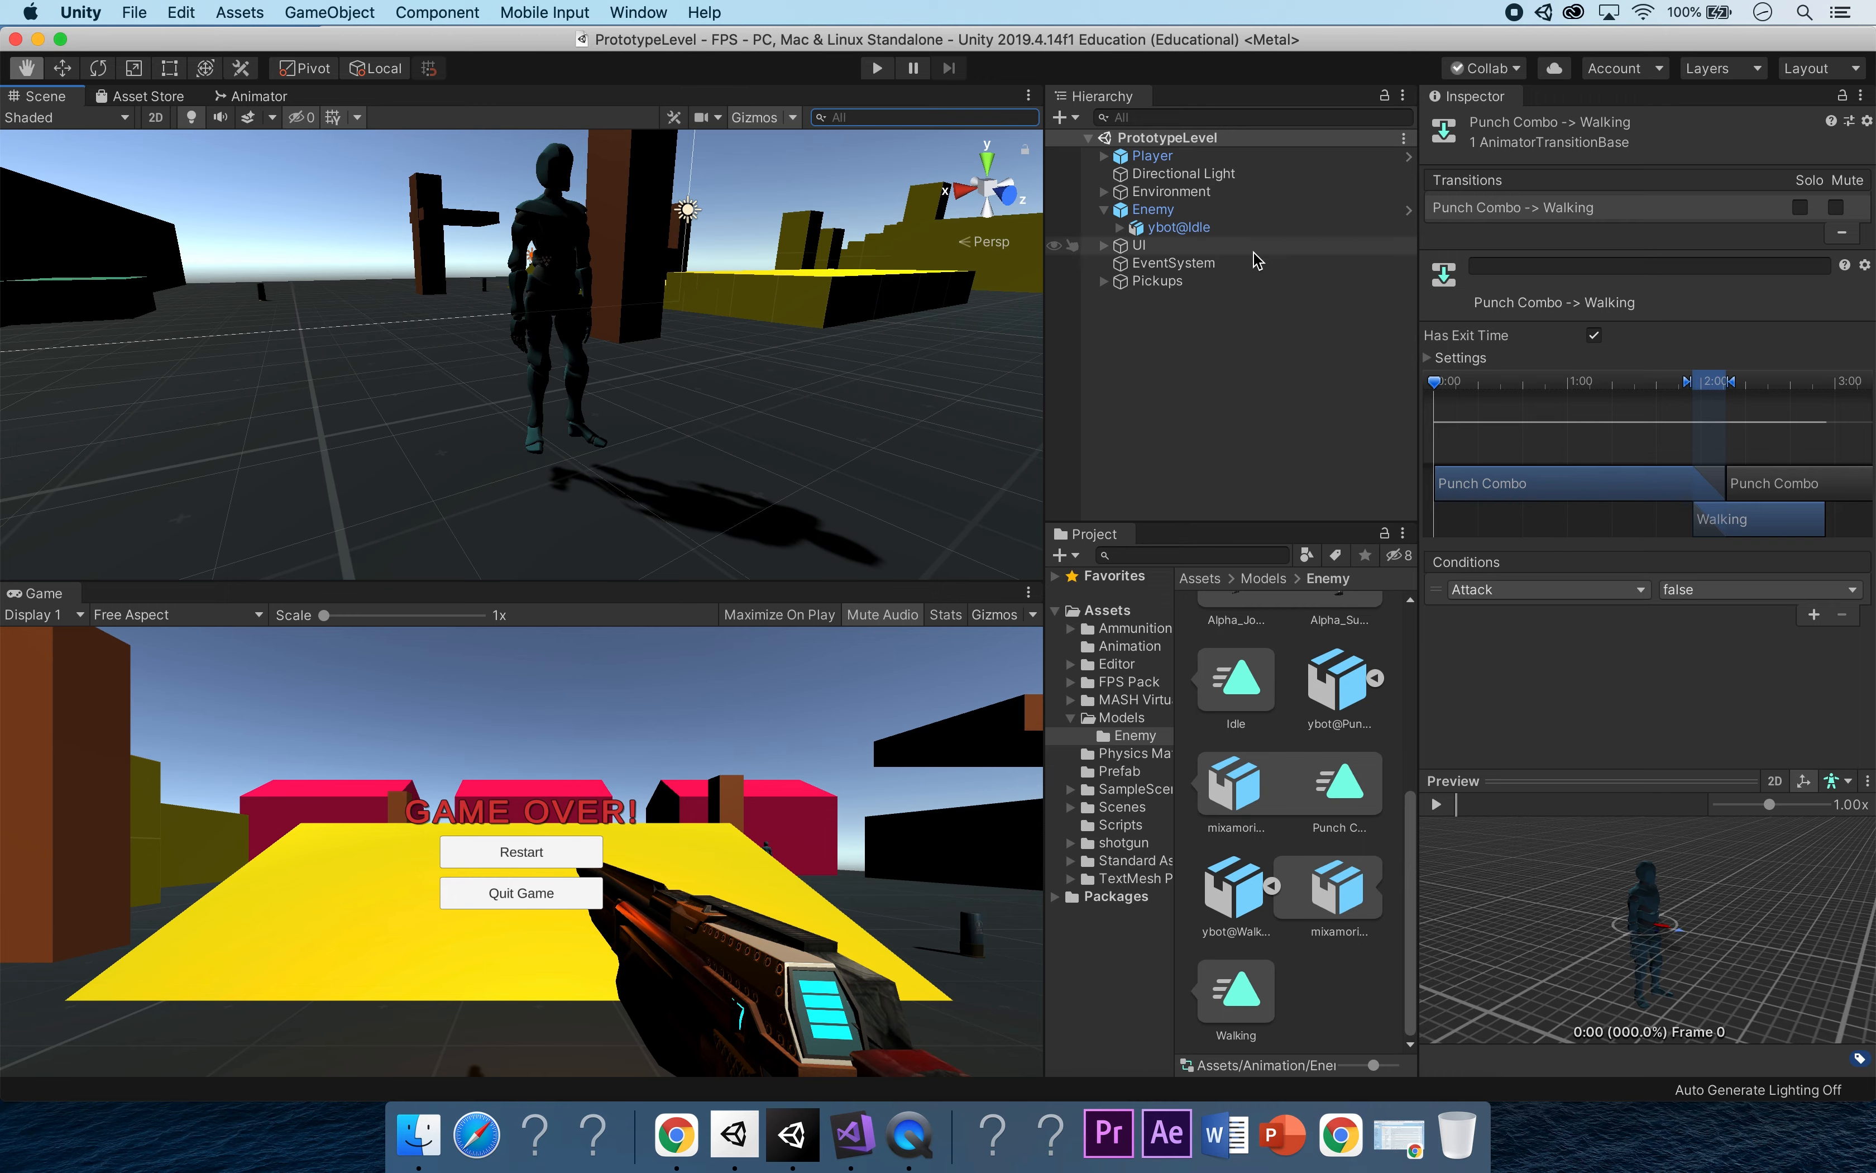
pyautogui.click(1187, 211)
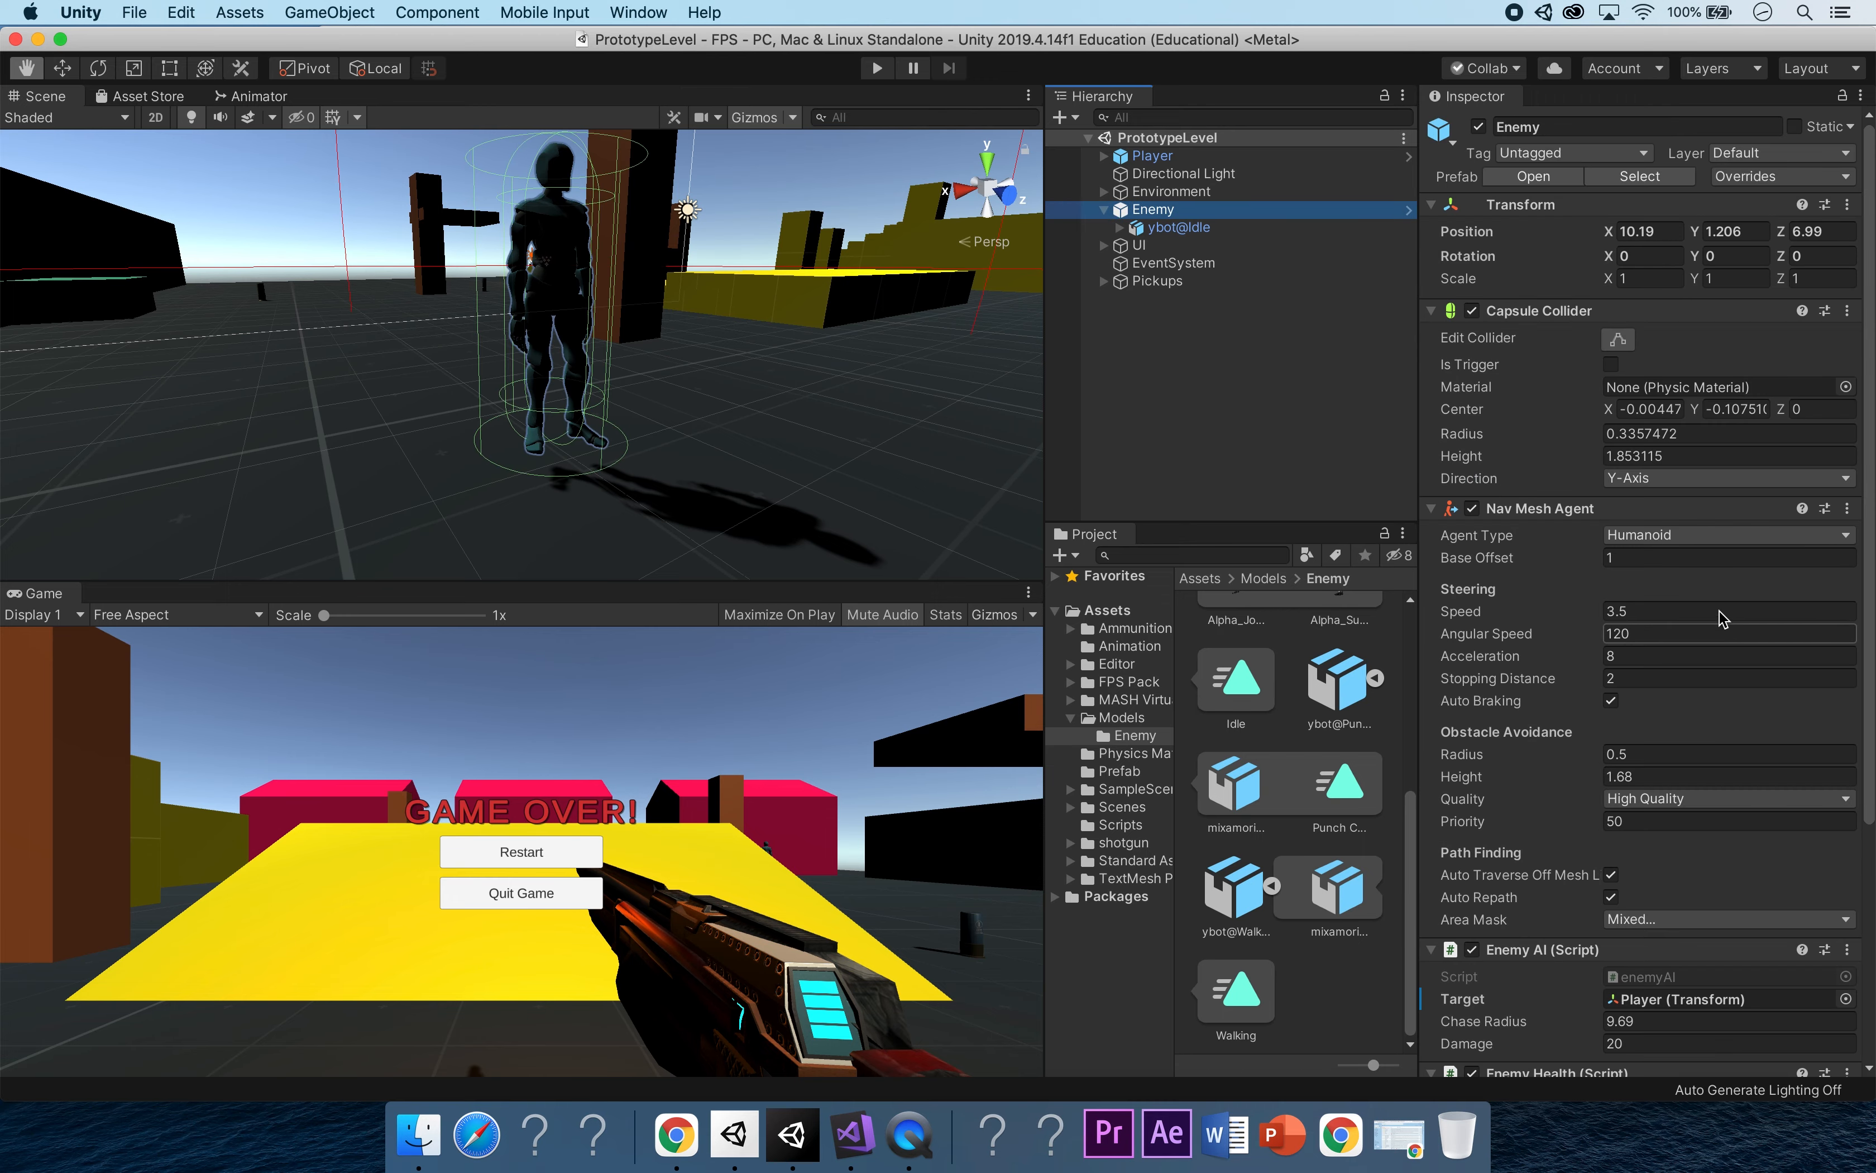
pyautogui.scroll(-5, 1723, 625)
pyautogui.click(1846, 879)
pyautogui.click(1848, 881)
pyautogui.click(1846, 880)
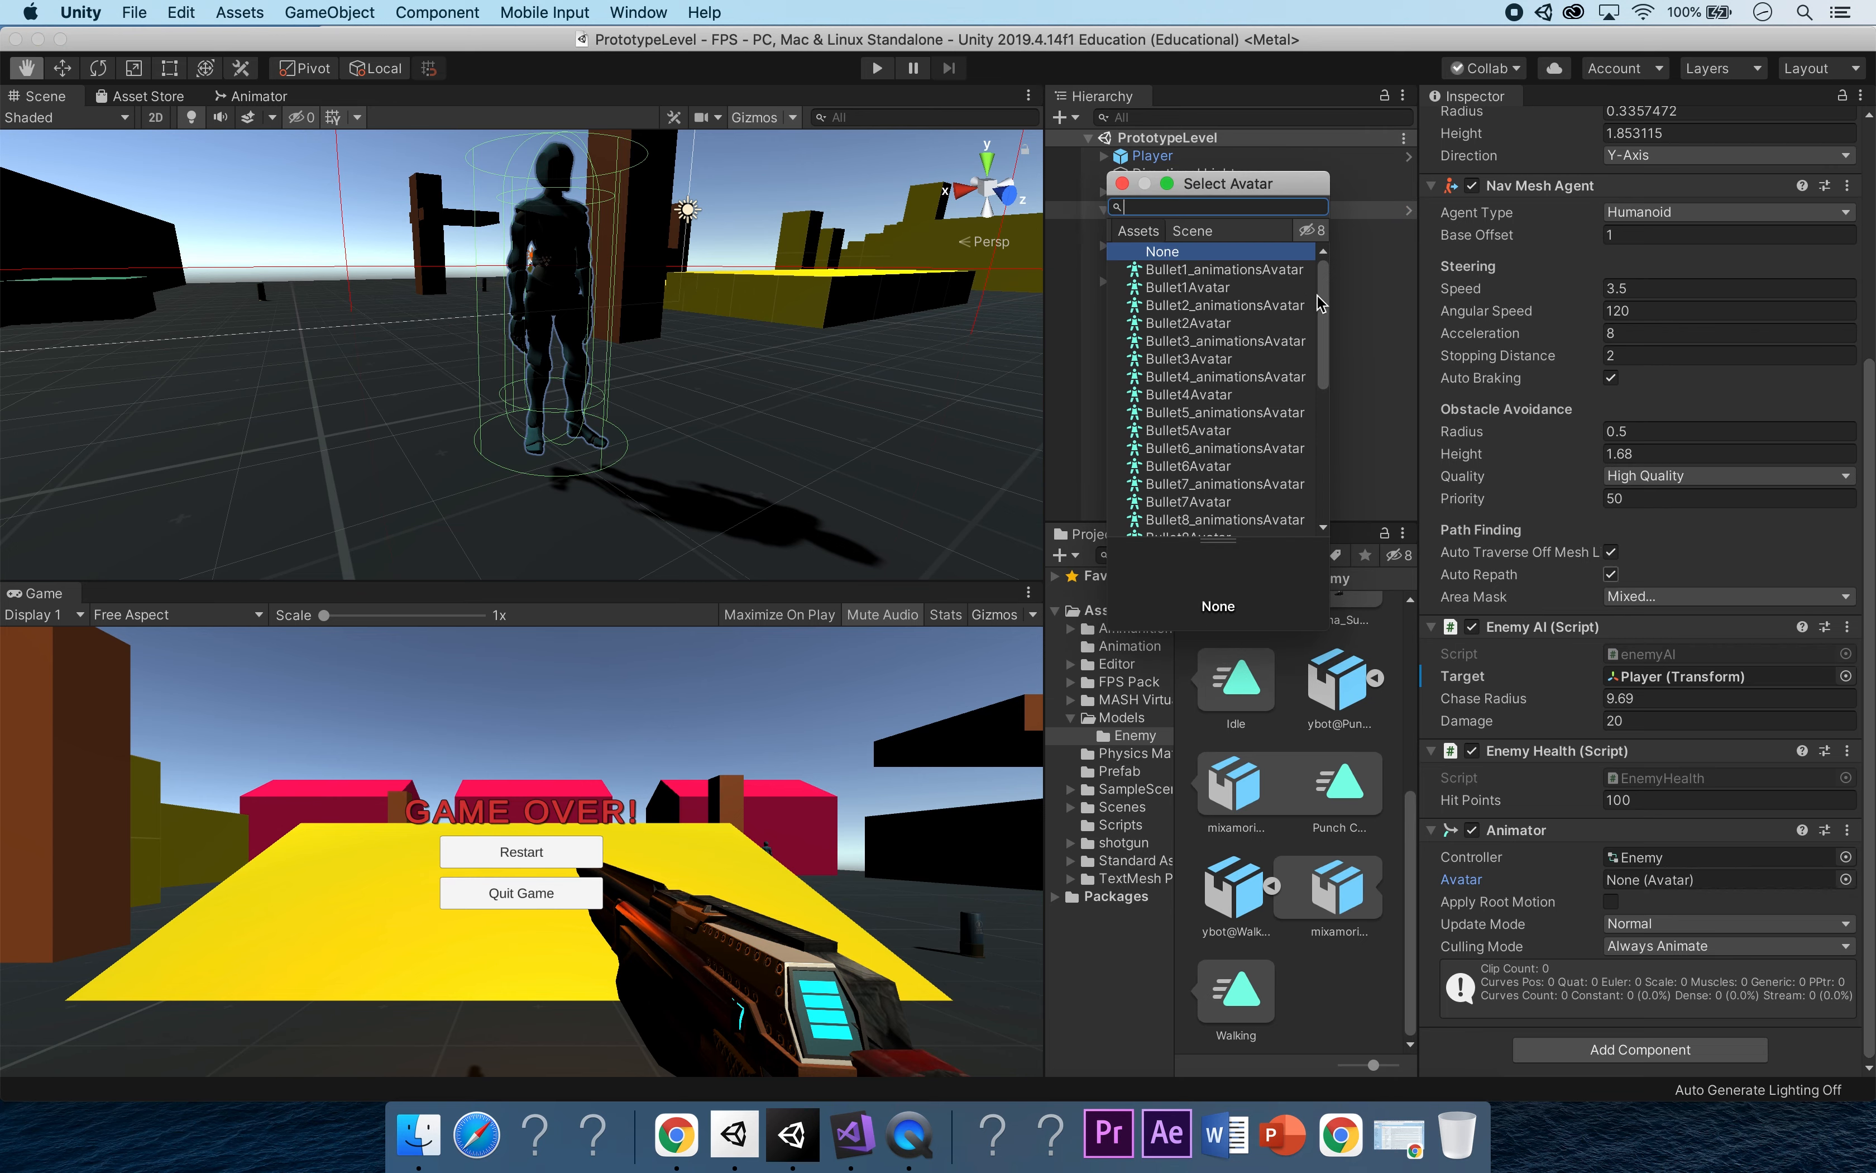
pyautogui.moveTo(1323, 300); pyautogui.dragTo(1316, 391)
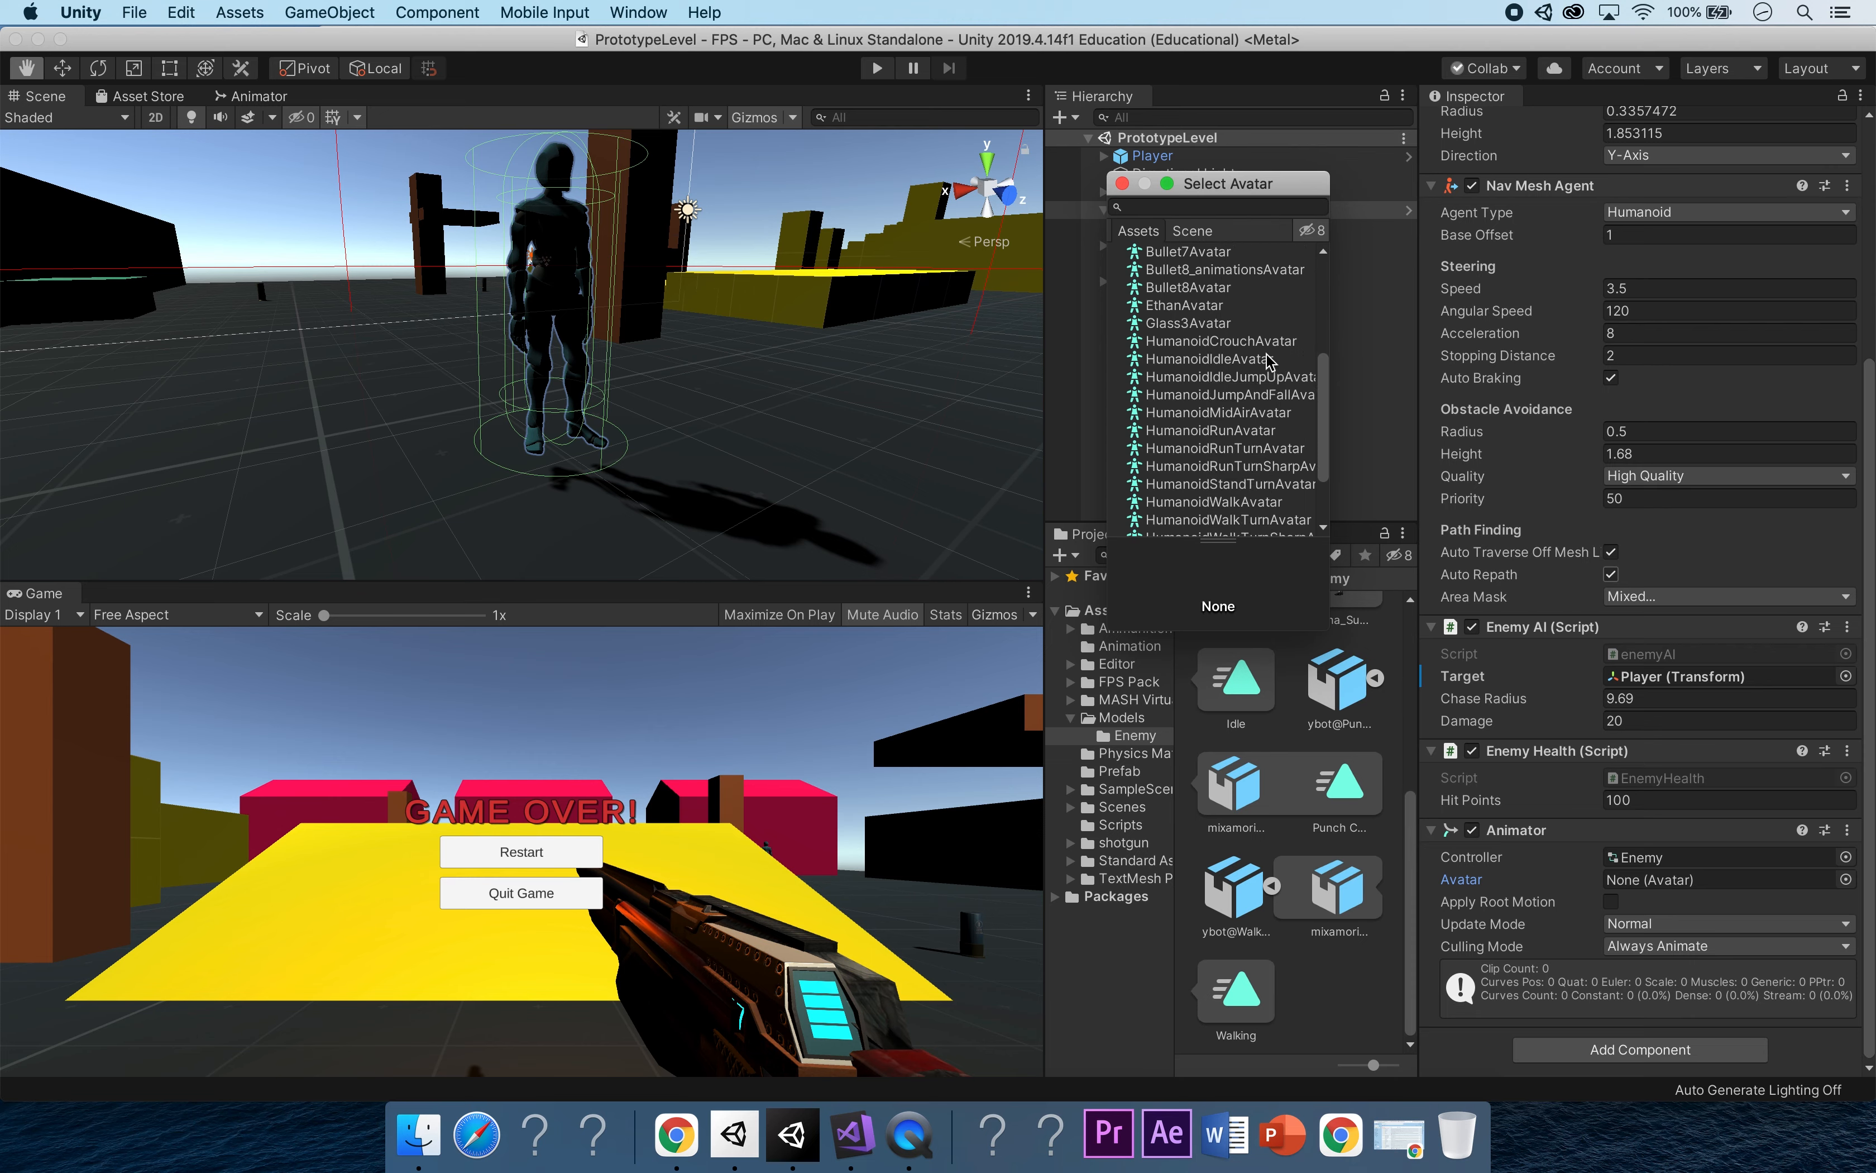
pyautogui.click(1210, 358)
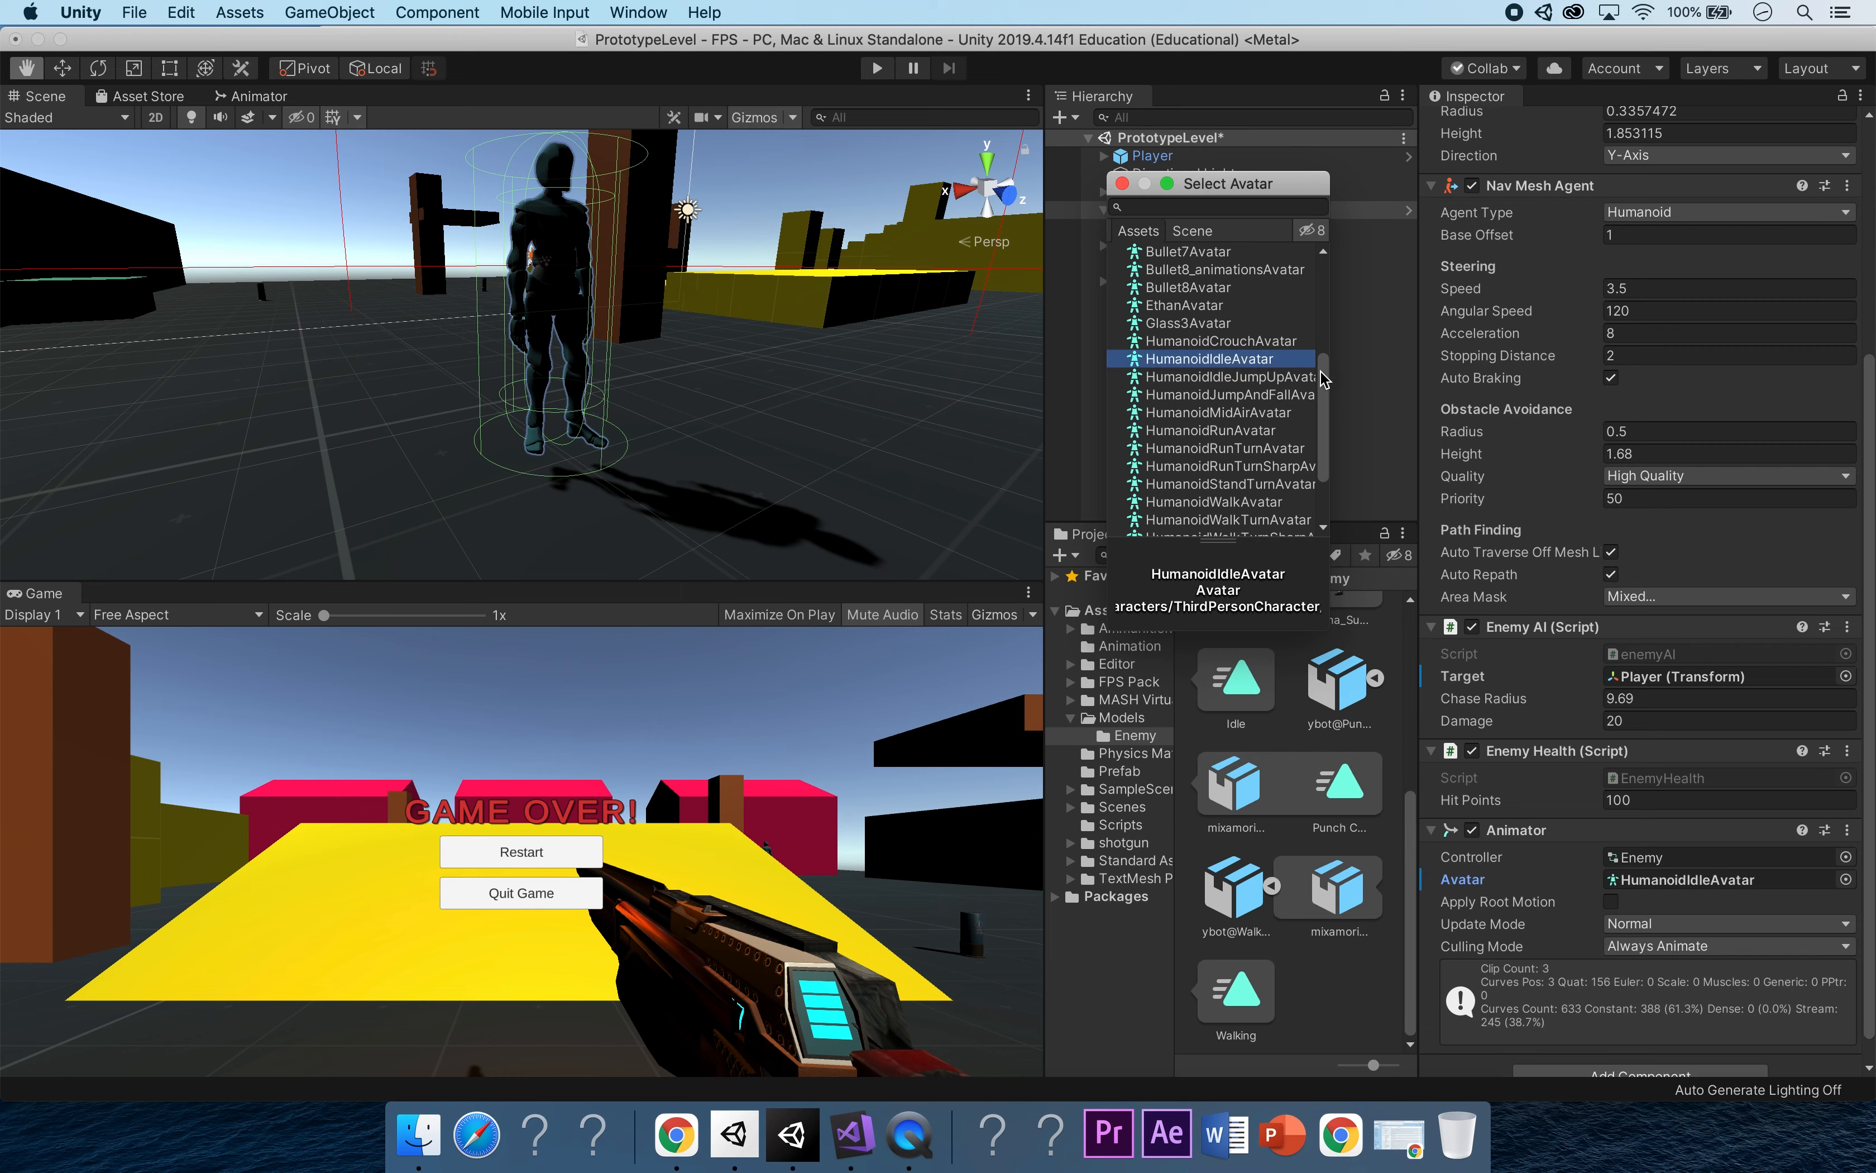
pyautogui.moveTo(1323, 379)
pyautogui.mouseDown()
pyautogui.moveTo(1318, 436)
pyautogui.moveTo(1319, 388)
pyautogui.mouseUp()
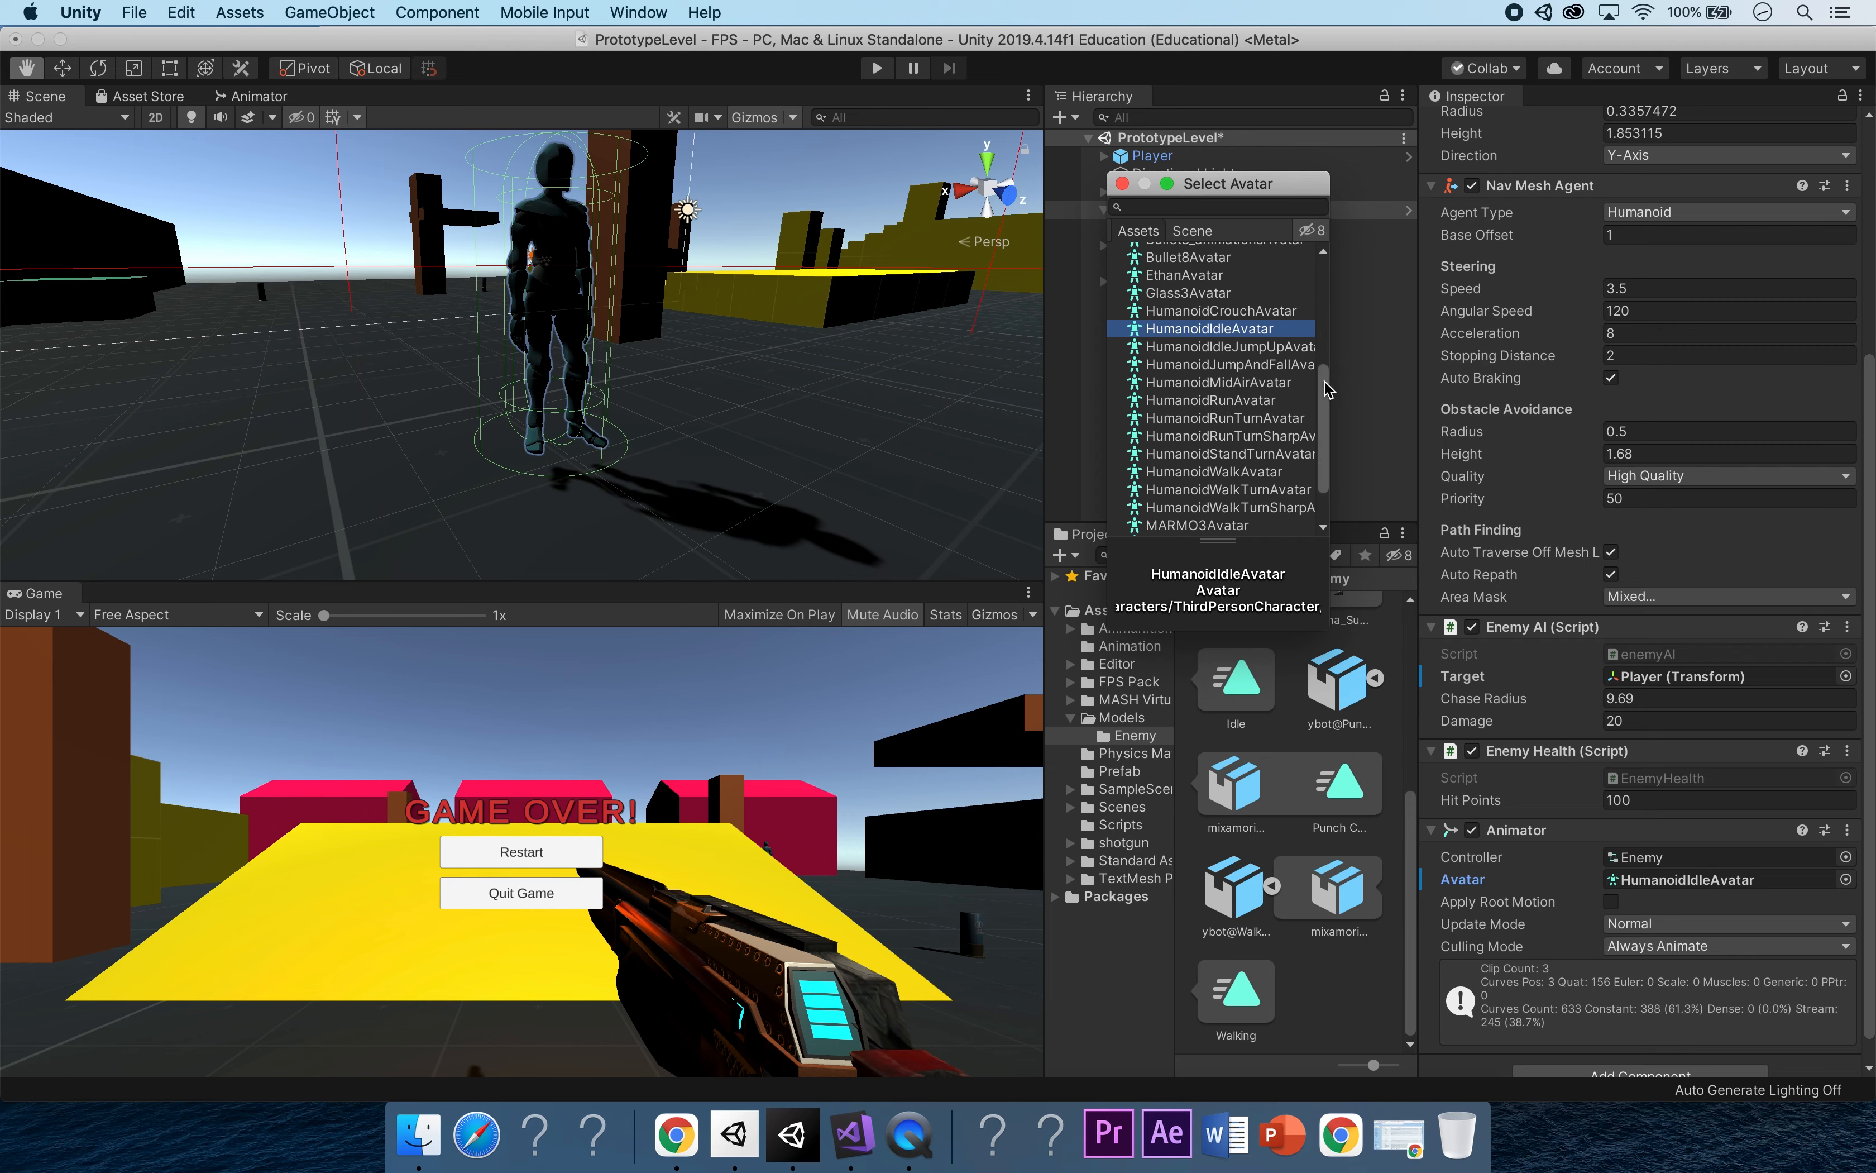
pyautogui.click(1122, 184)
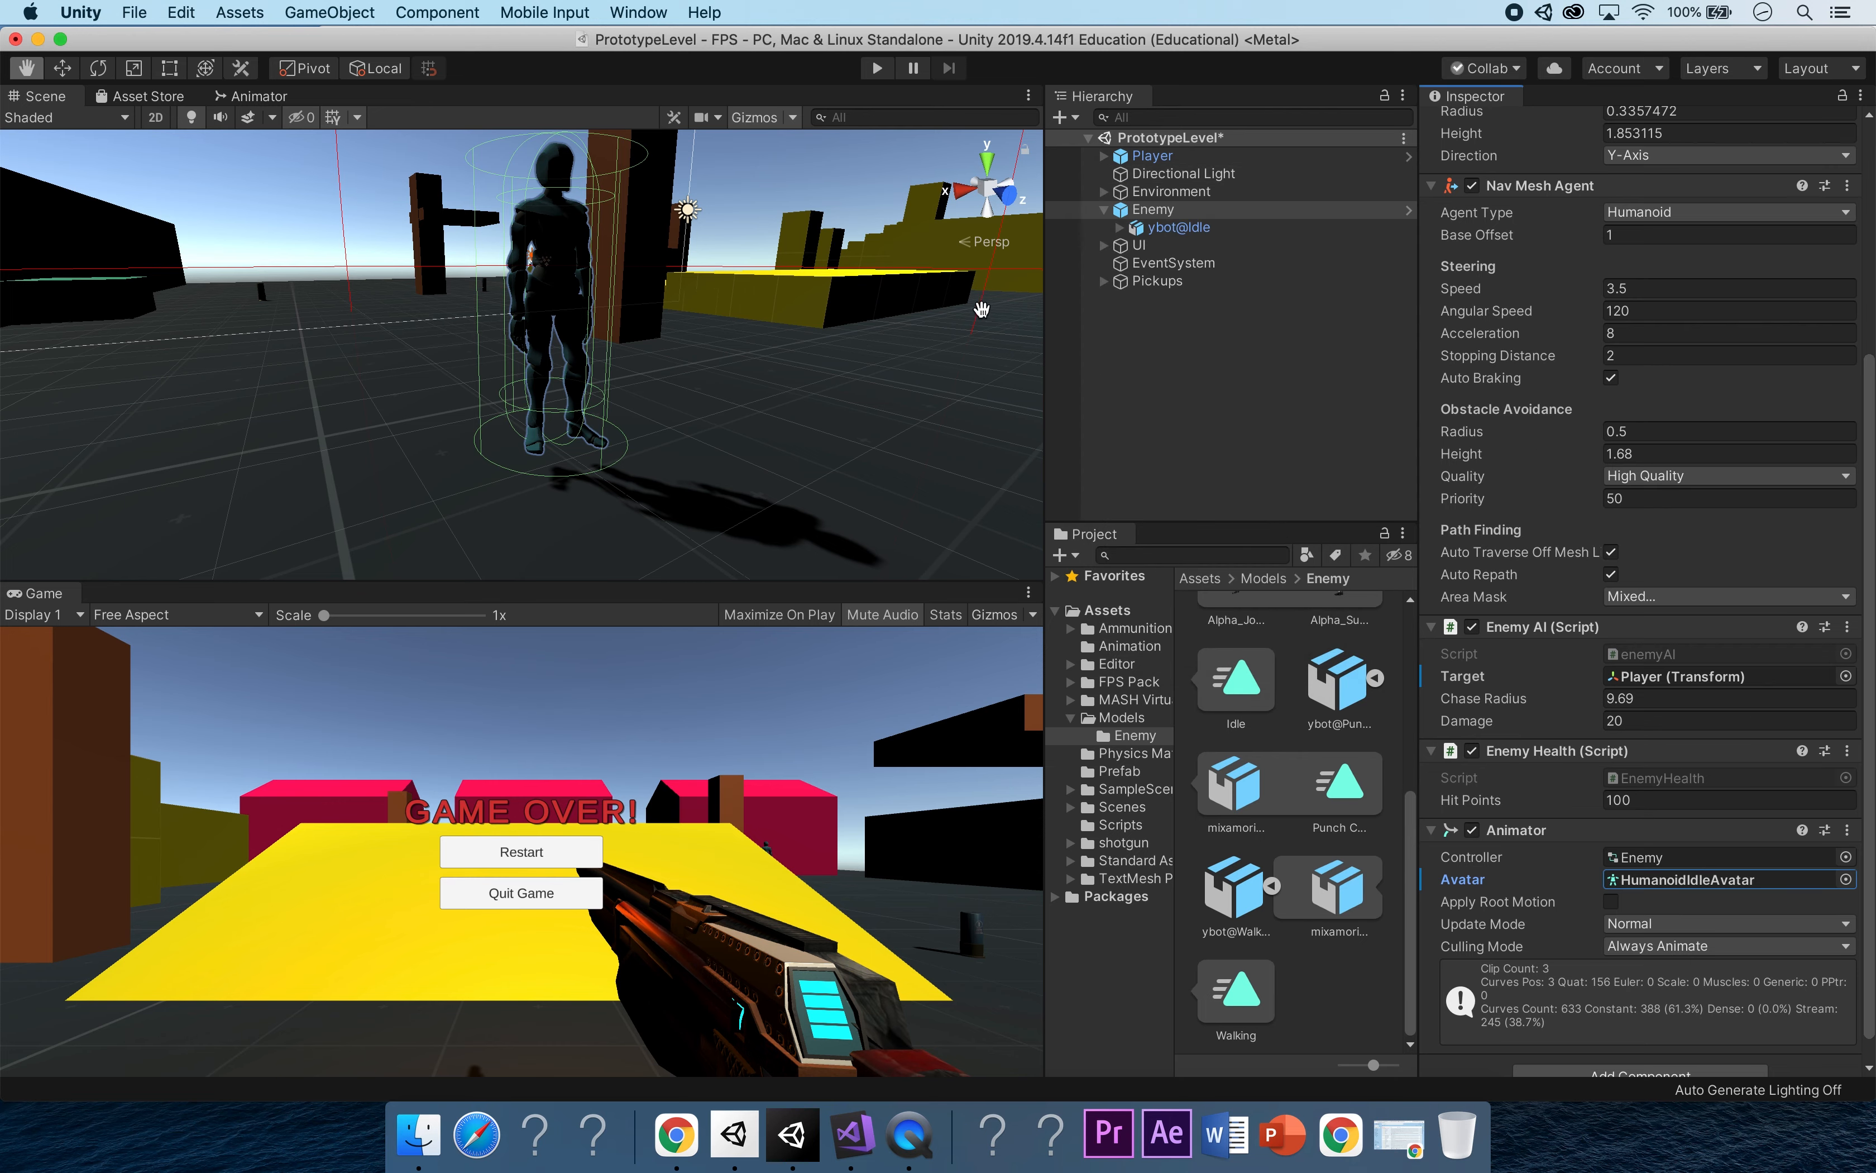
# Play-test the level, checking the Idle state in the animator graph and the enemy's pose up close in the scene, and stop the test.
pyautogui.click(877, 68)
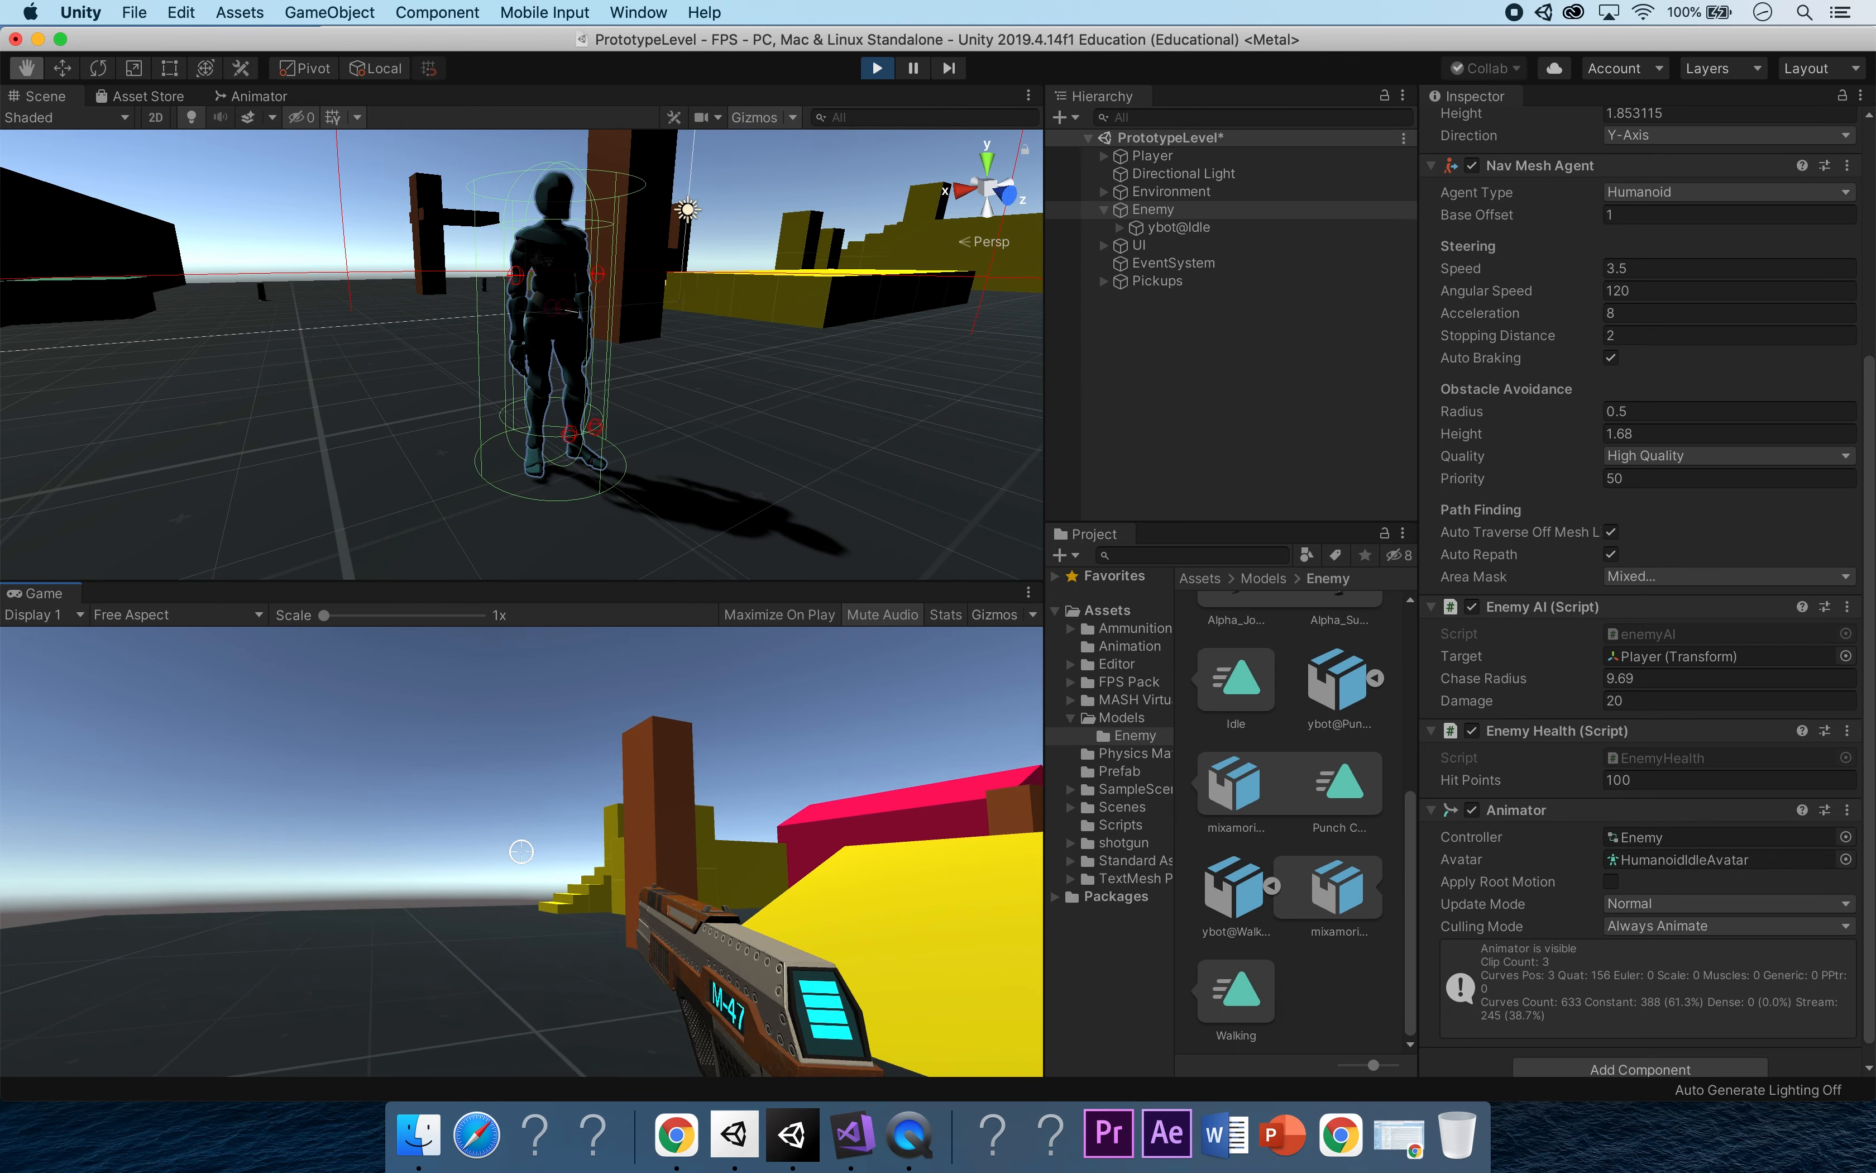
pyautogui.click(252, 95)
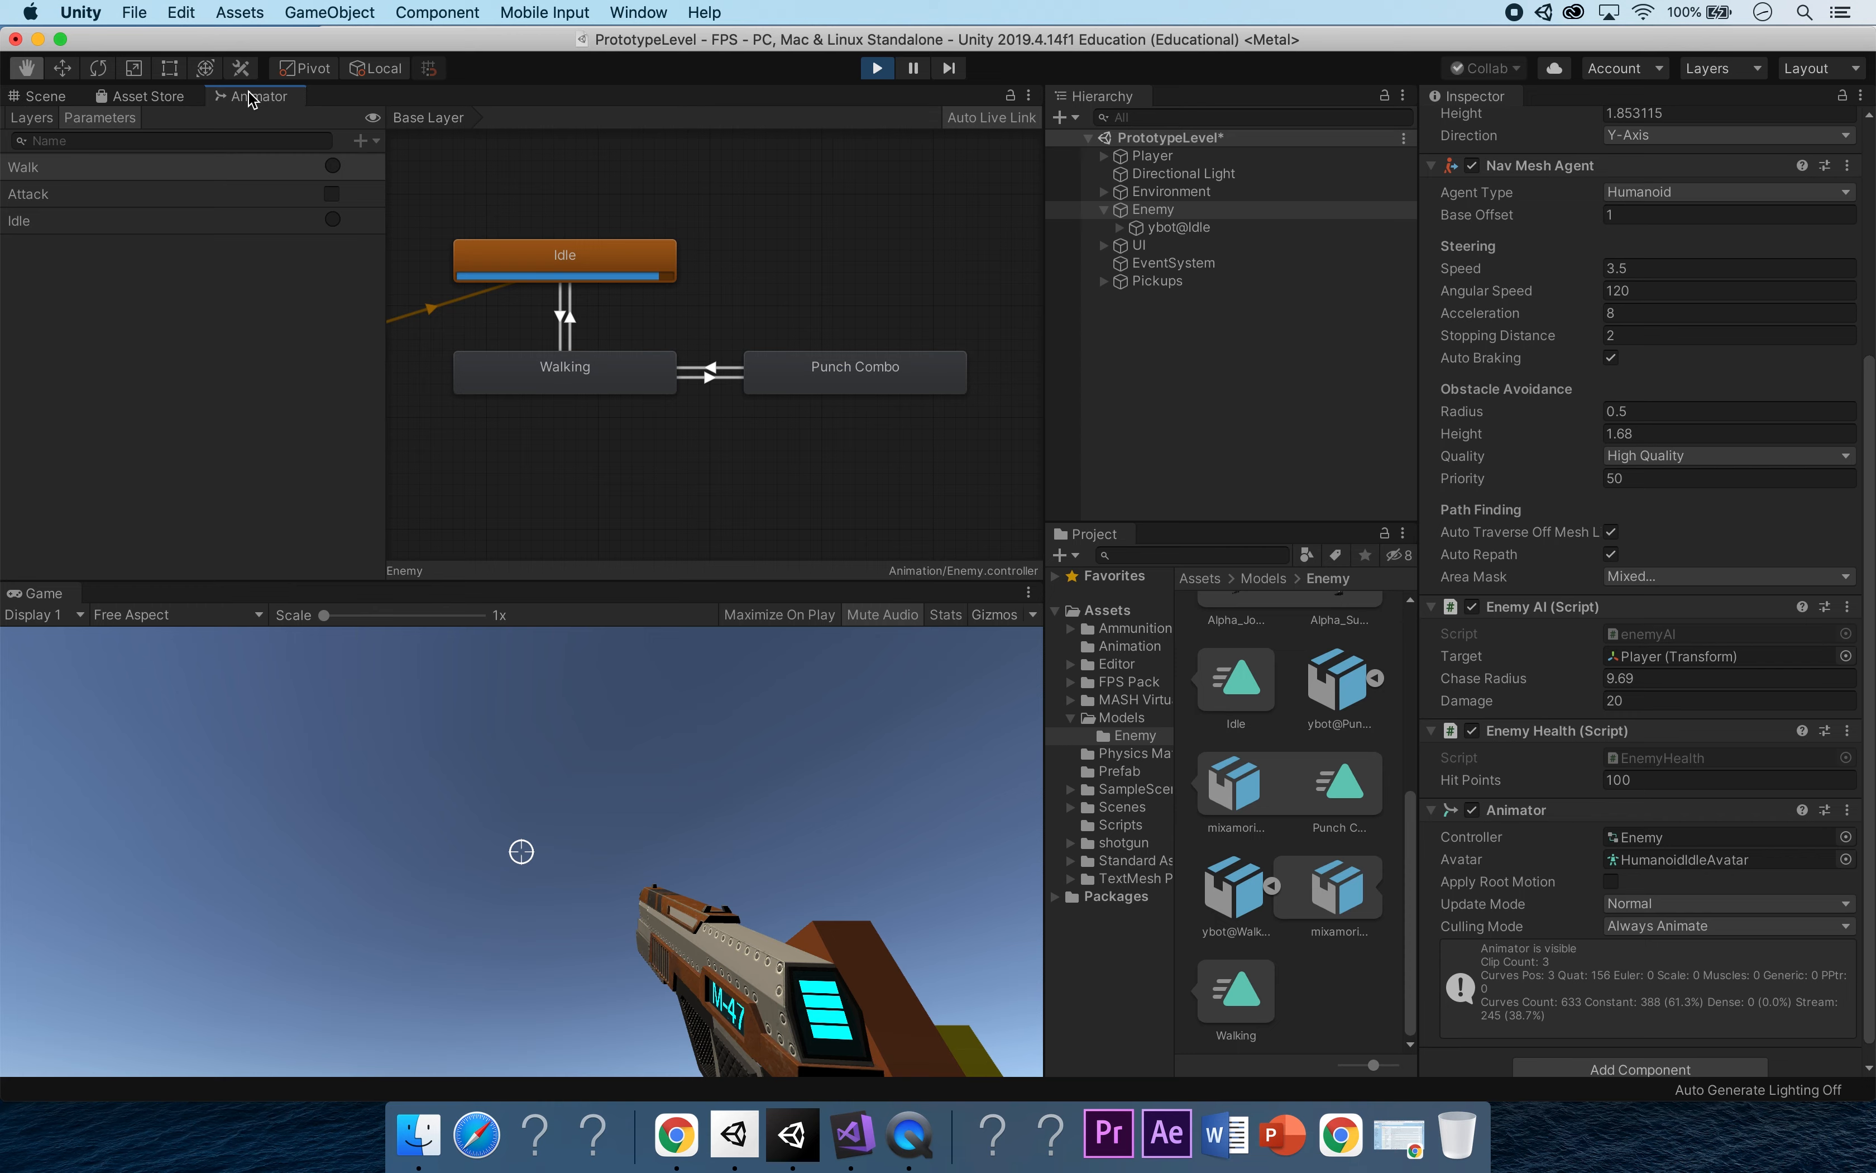
pyautogui.click(45, 97)
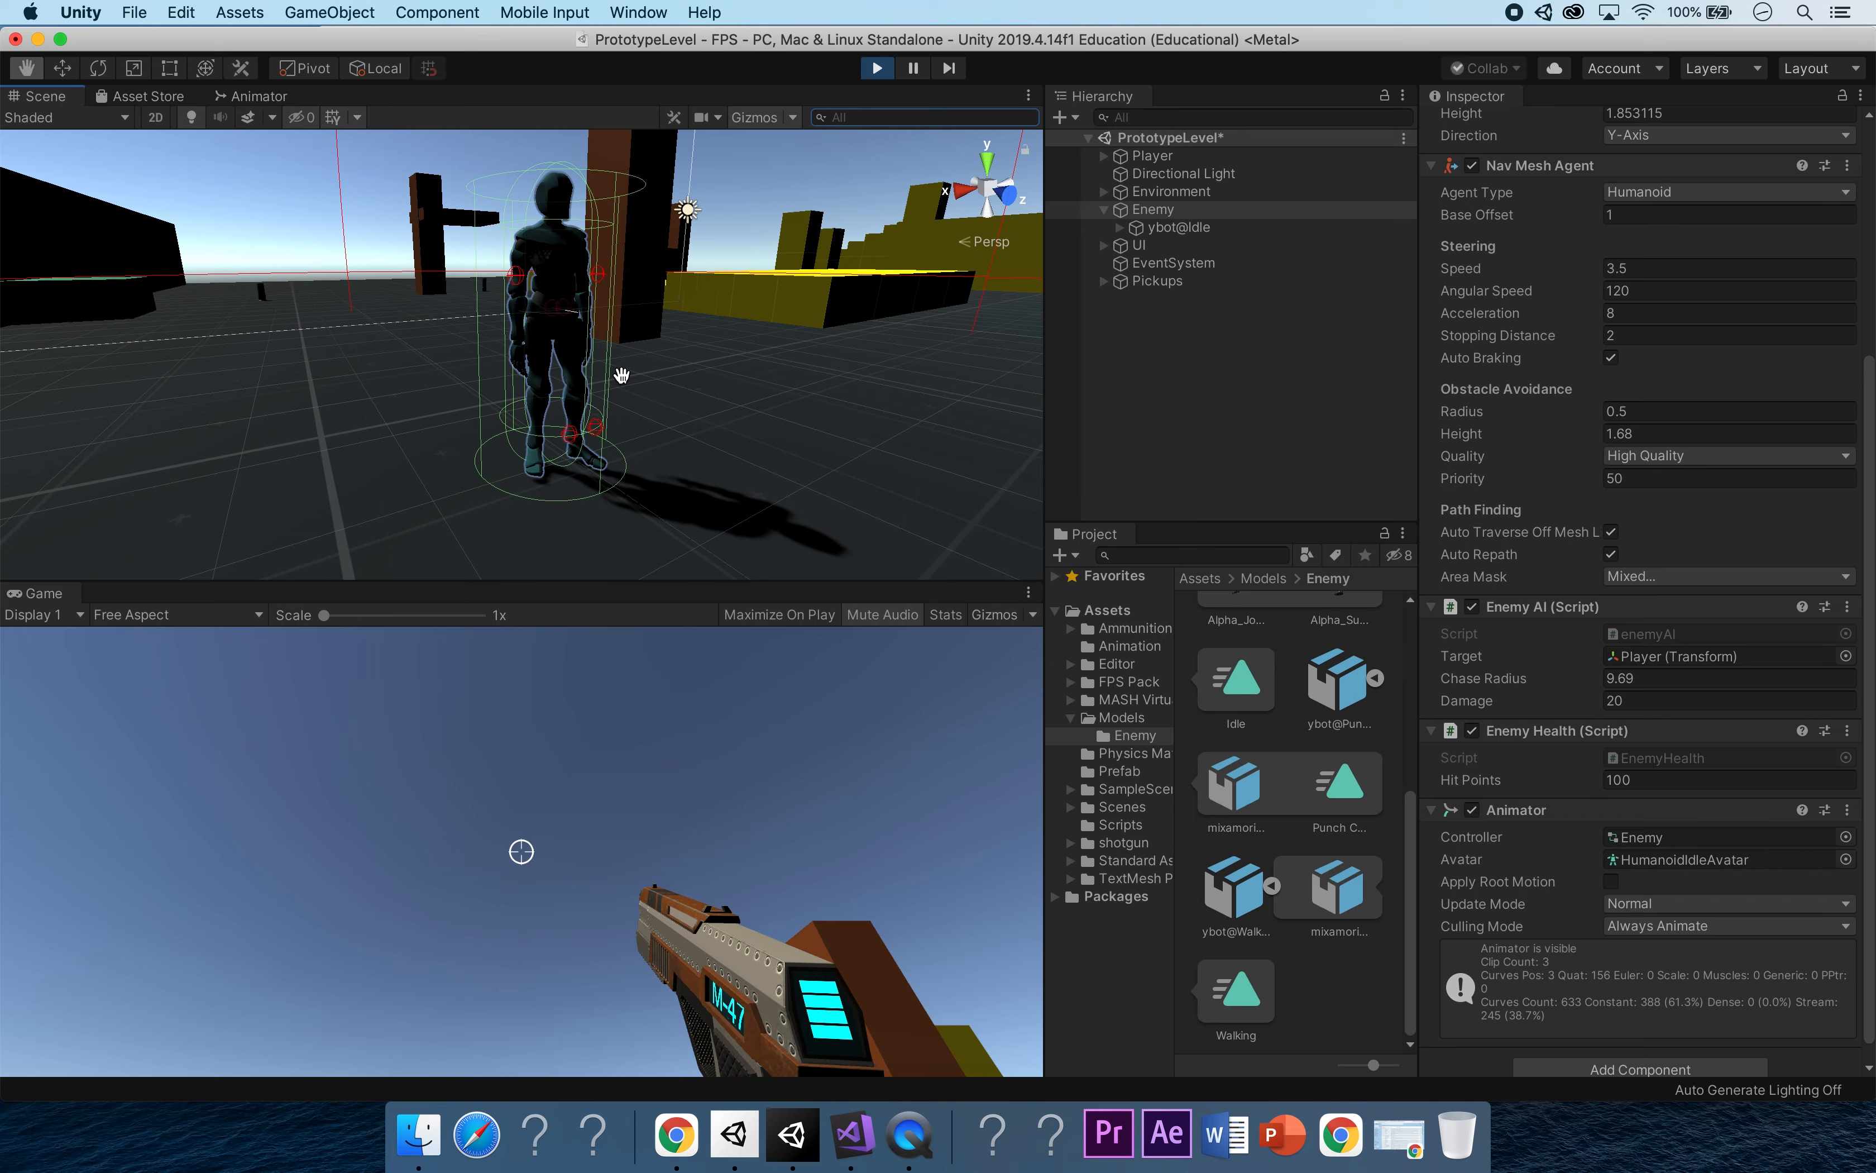
pyautogui.keyDown('alt'); pyautogui.moveTo(601, 391); pyautogui.dragTo(625, 309); pyautogui.keyUp('alt')
pyautogui.scroll(5, 570, 336)
pyautogui.scroll(-5, 571, 335)
pyautogui.scroll(5, 571, 341)
pyautogui.keyDown('alt'); pyautogui.moveTo(572, 341); pyautogui.dragTo(838, 314); pyautogui.keyUp('alt')
pyautogui.scroll(-5, 829, 323)
pyautogui.scroll(2, 773, 335)
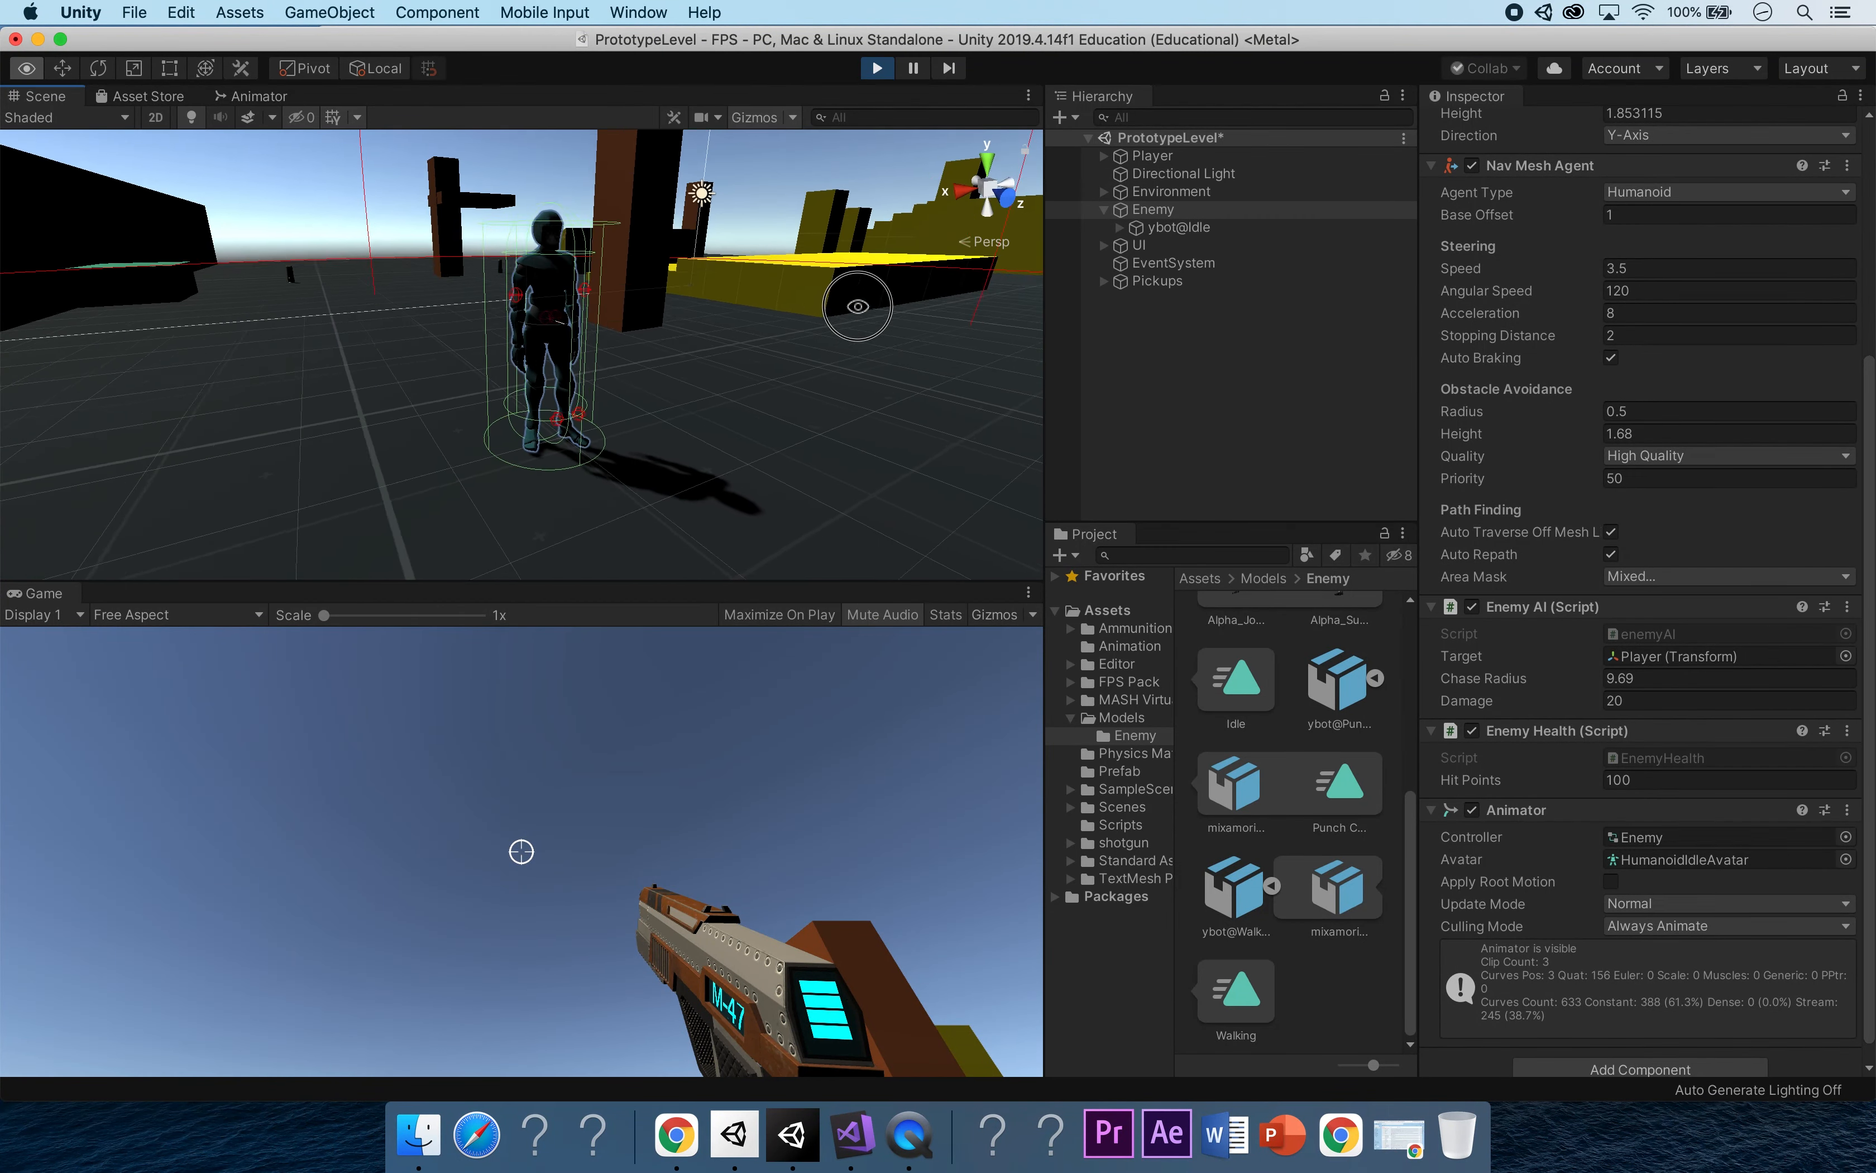
pyautogui.scroll(5, 721, 325)
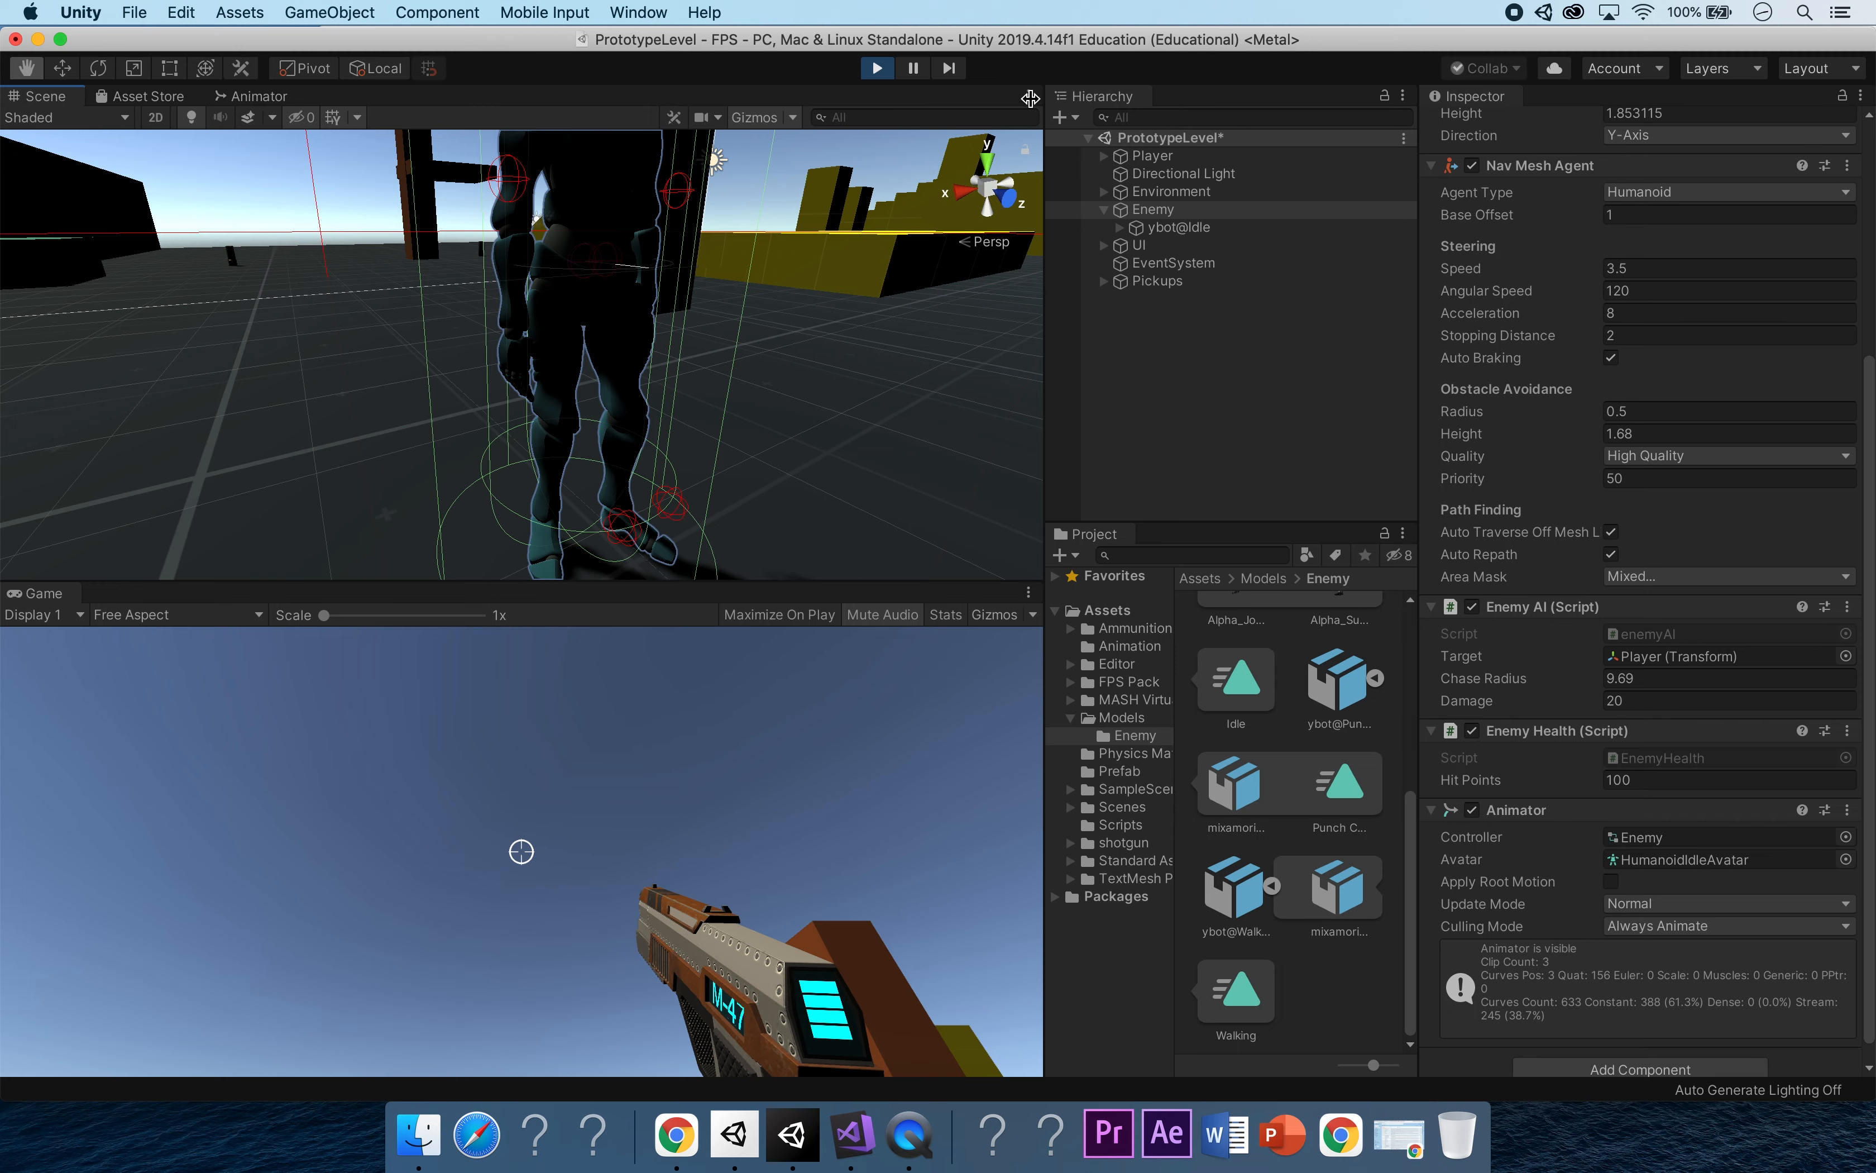
pyautogui.click(876, 68)
pyautogui.scroll(5, 1313, 747)
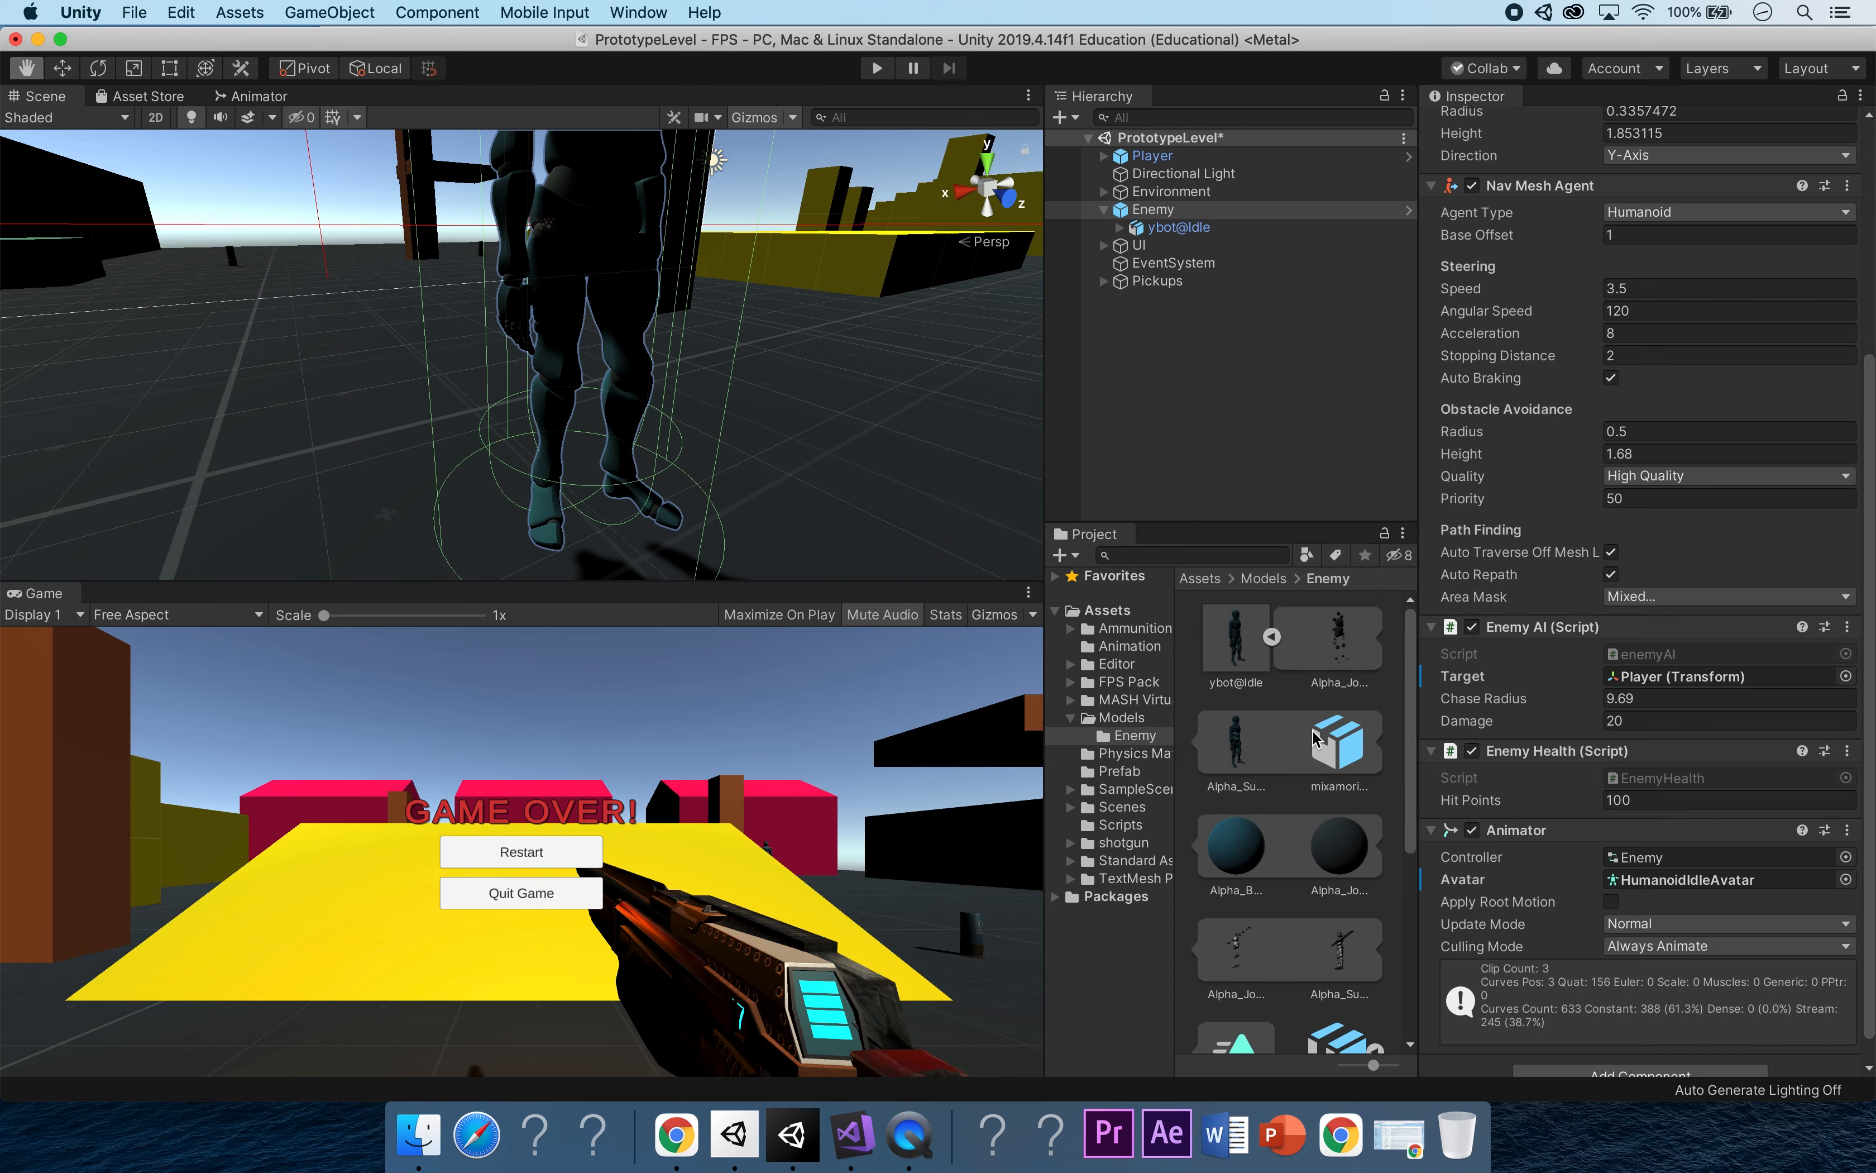
# Set the ybot@Idle model's rig to the Humanoid animation type with its avatar created from this model, and apply the settings.
pyautogui.click(1343, 648)
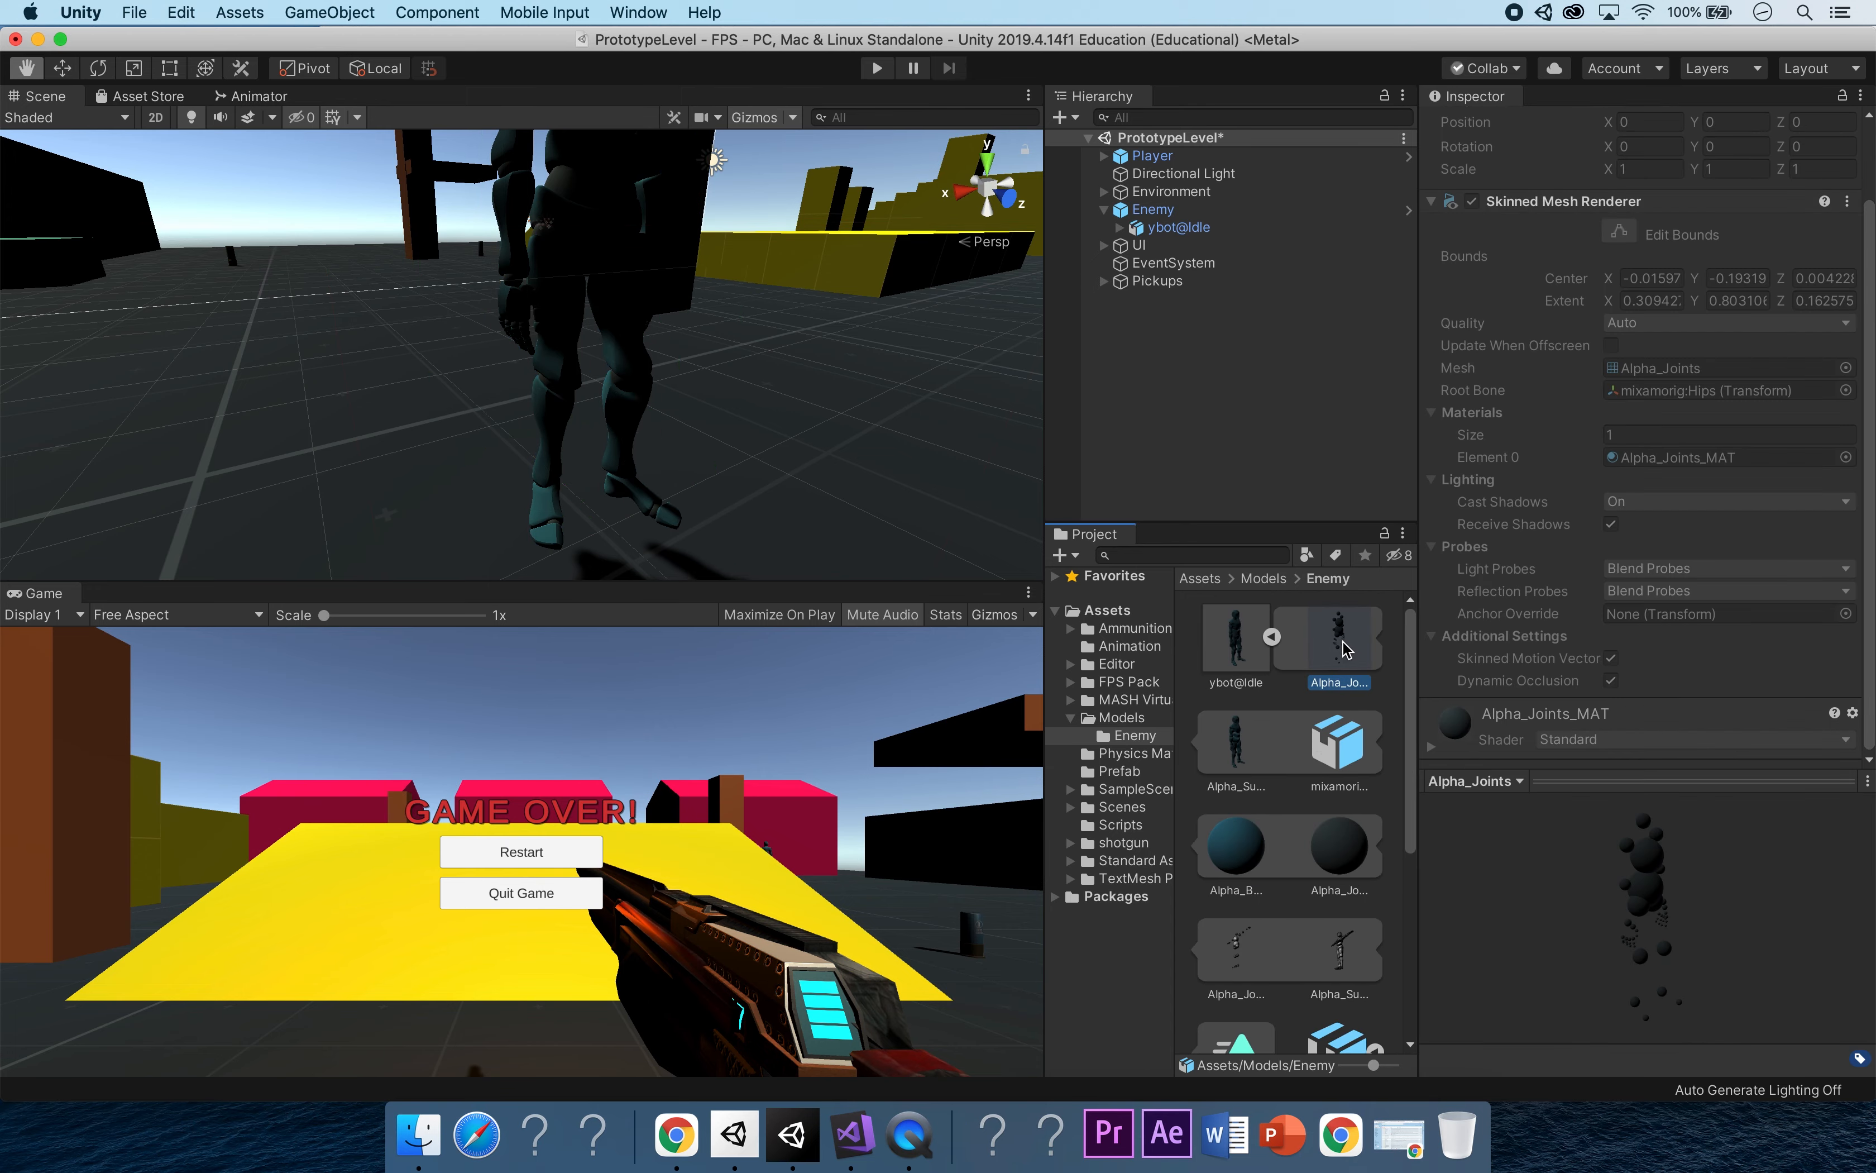
pyautogui.click(1244, 741)
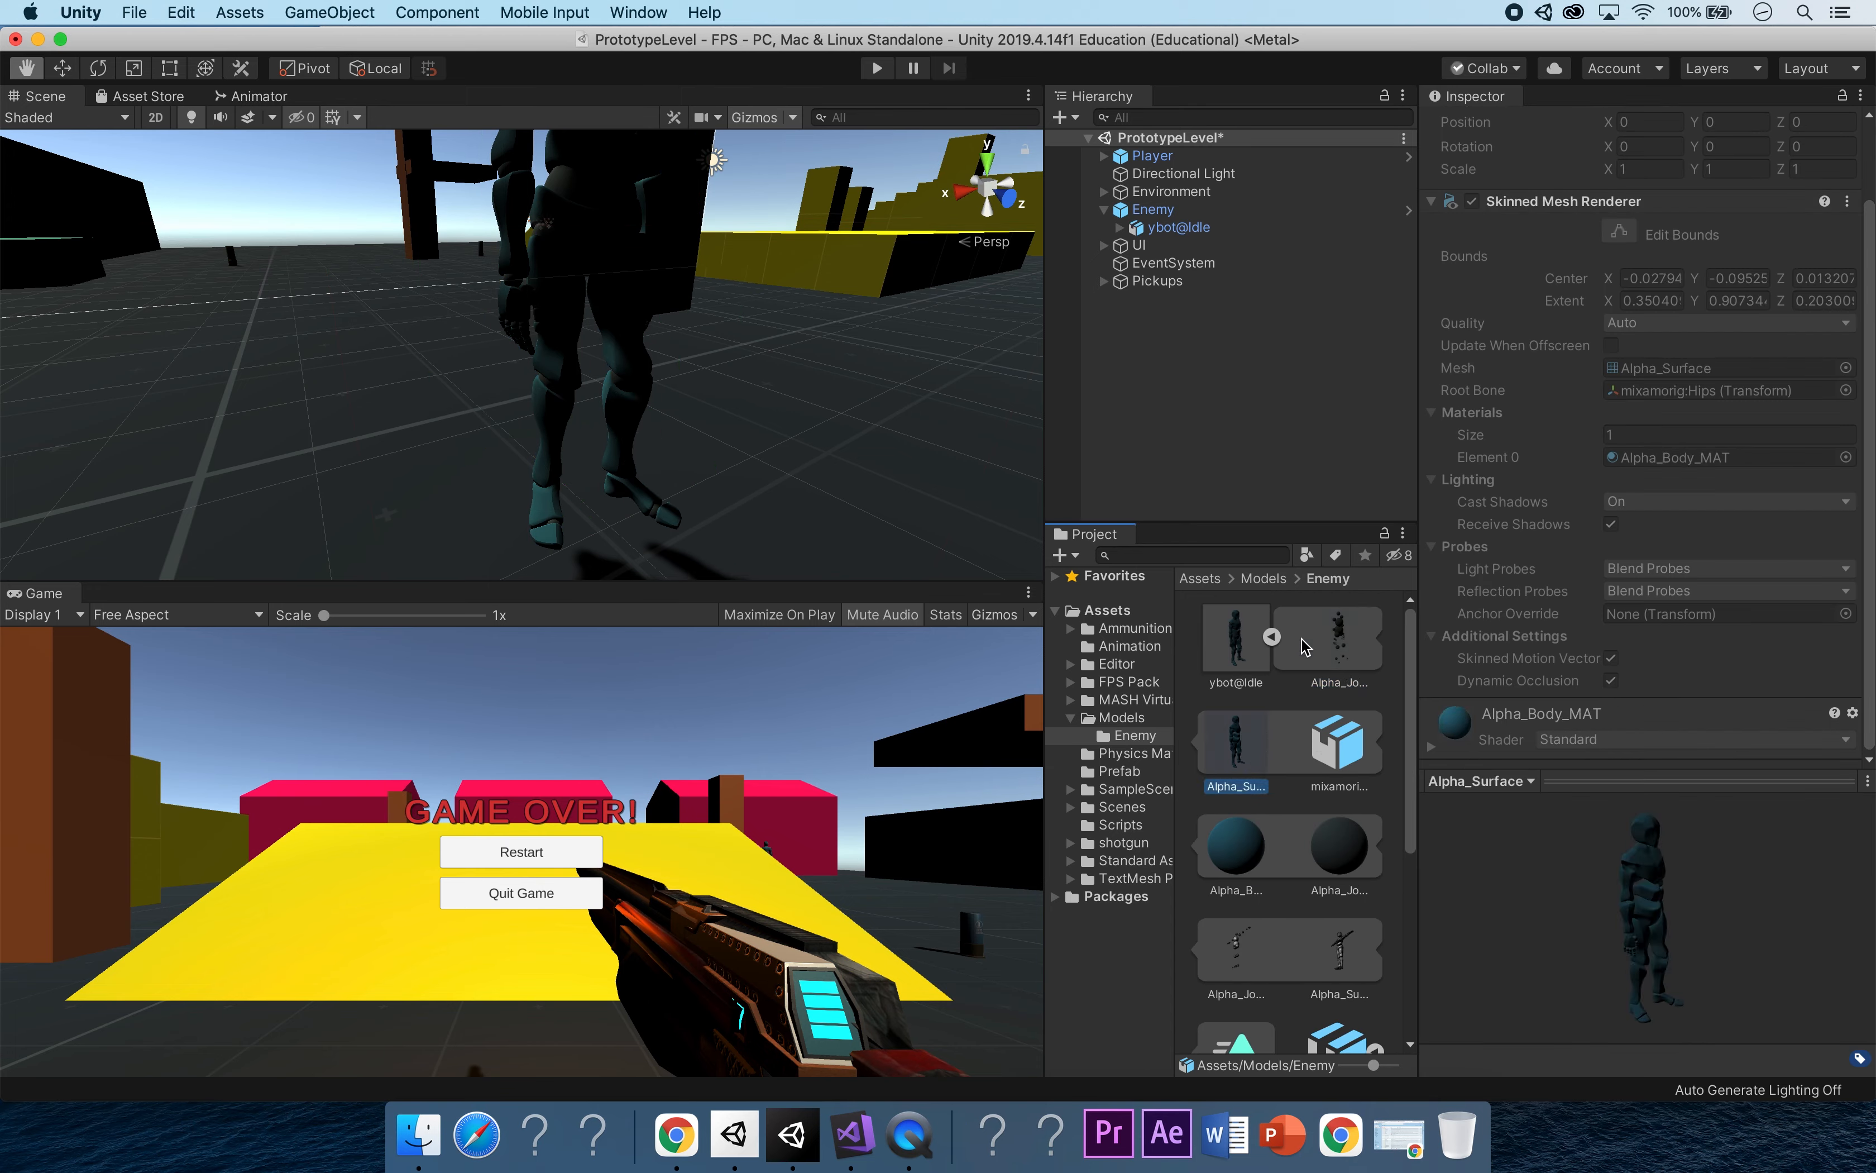
pyautogui.click(1335, 747)
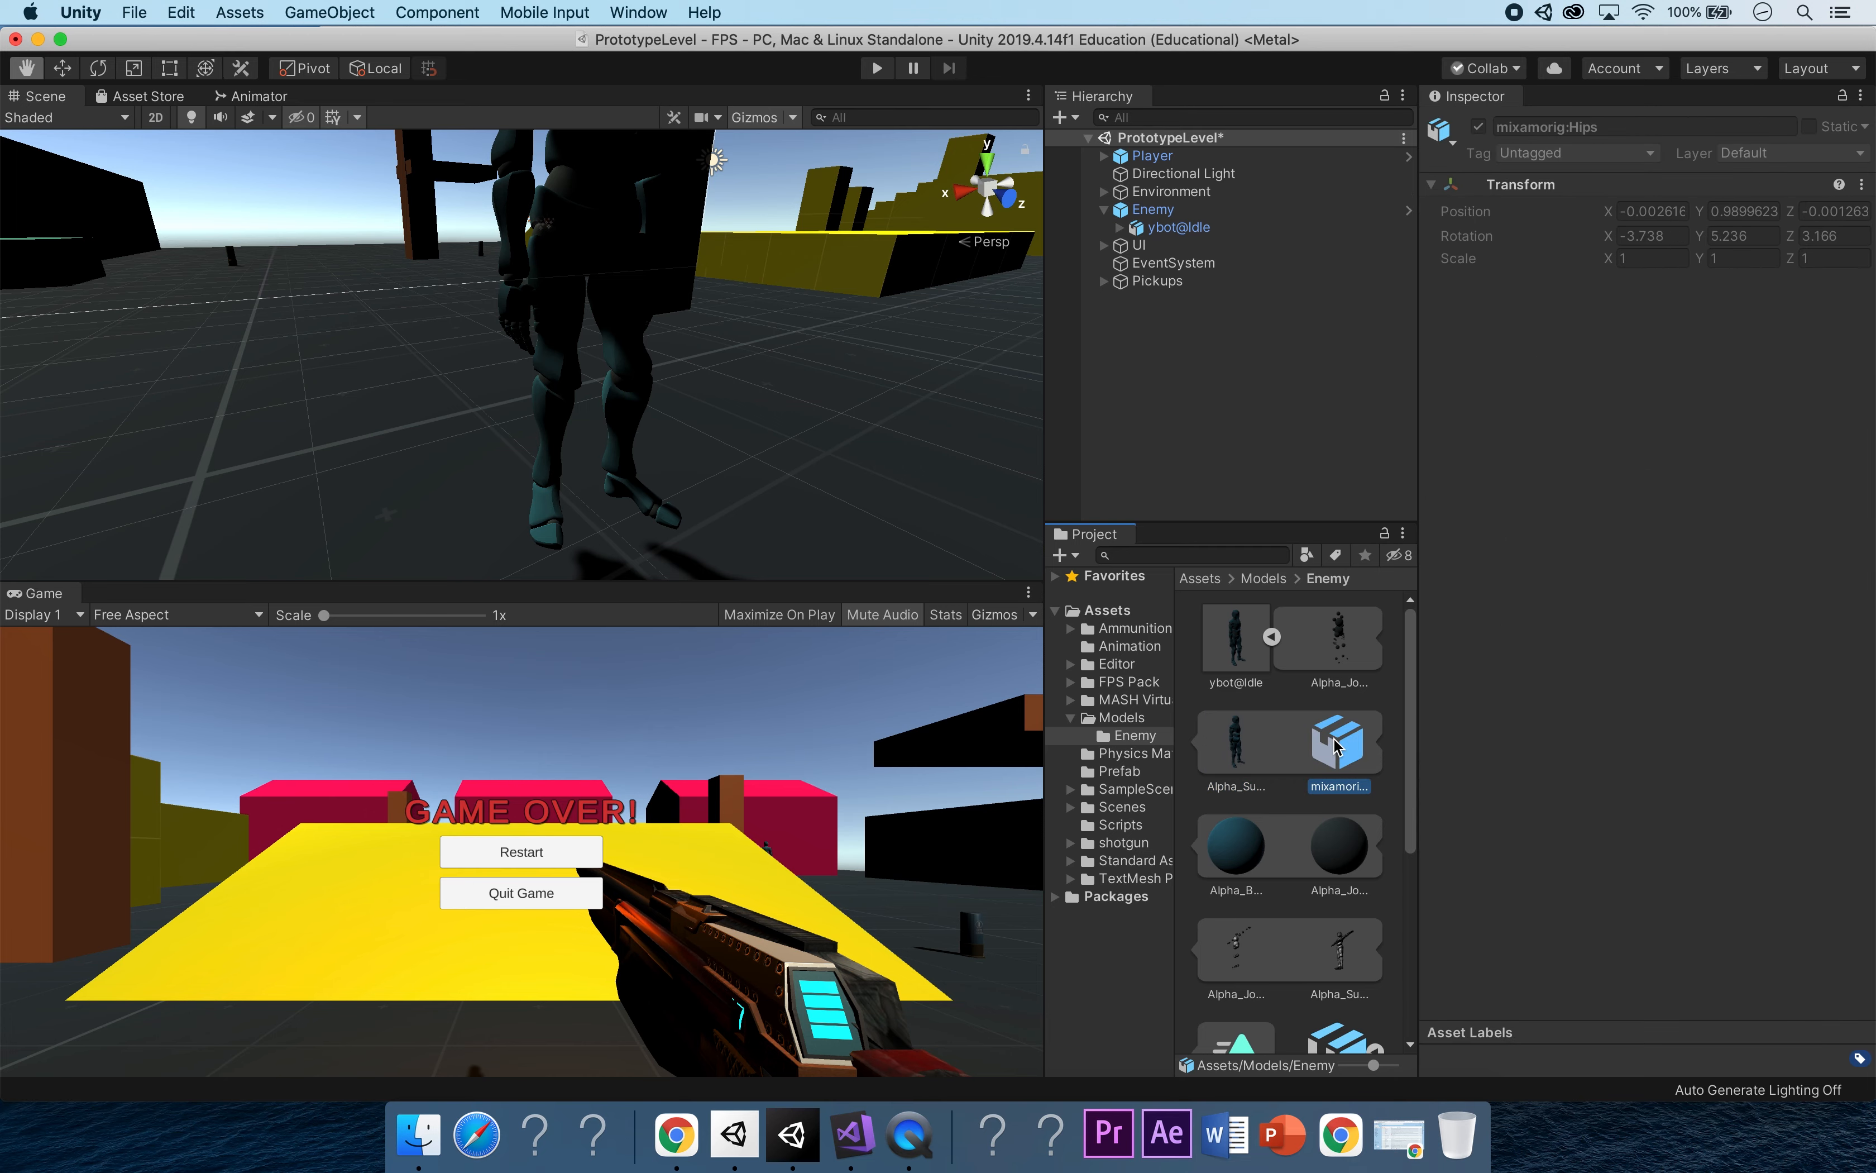
pyautogui.moveTo(1414, 678); pyautogui.dragTo(1414, 629)
pyautogui.click(1253, 638)
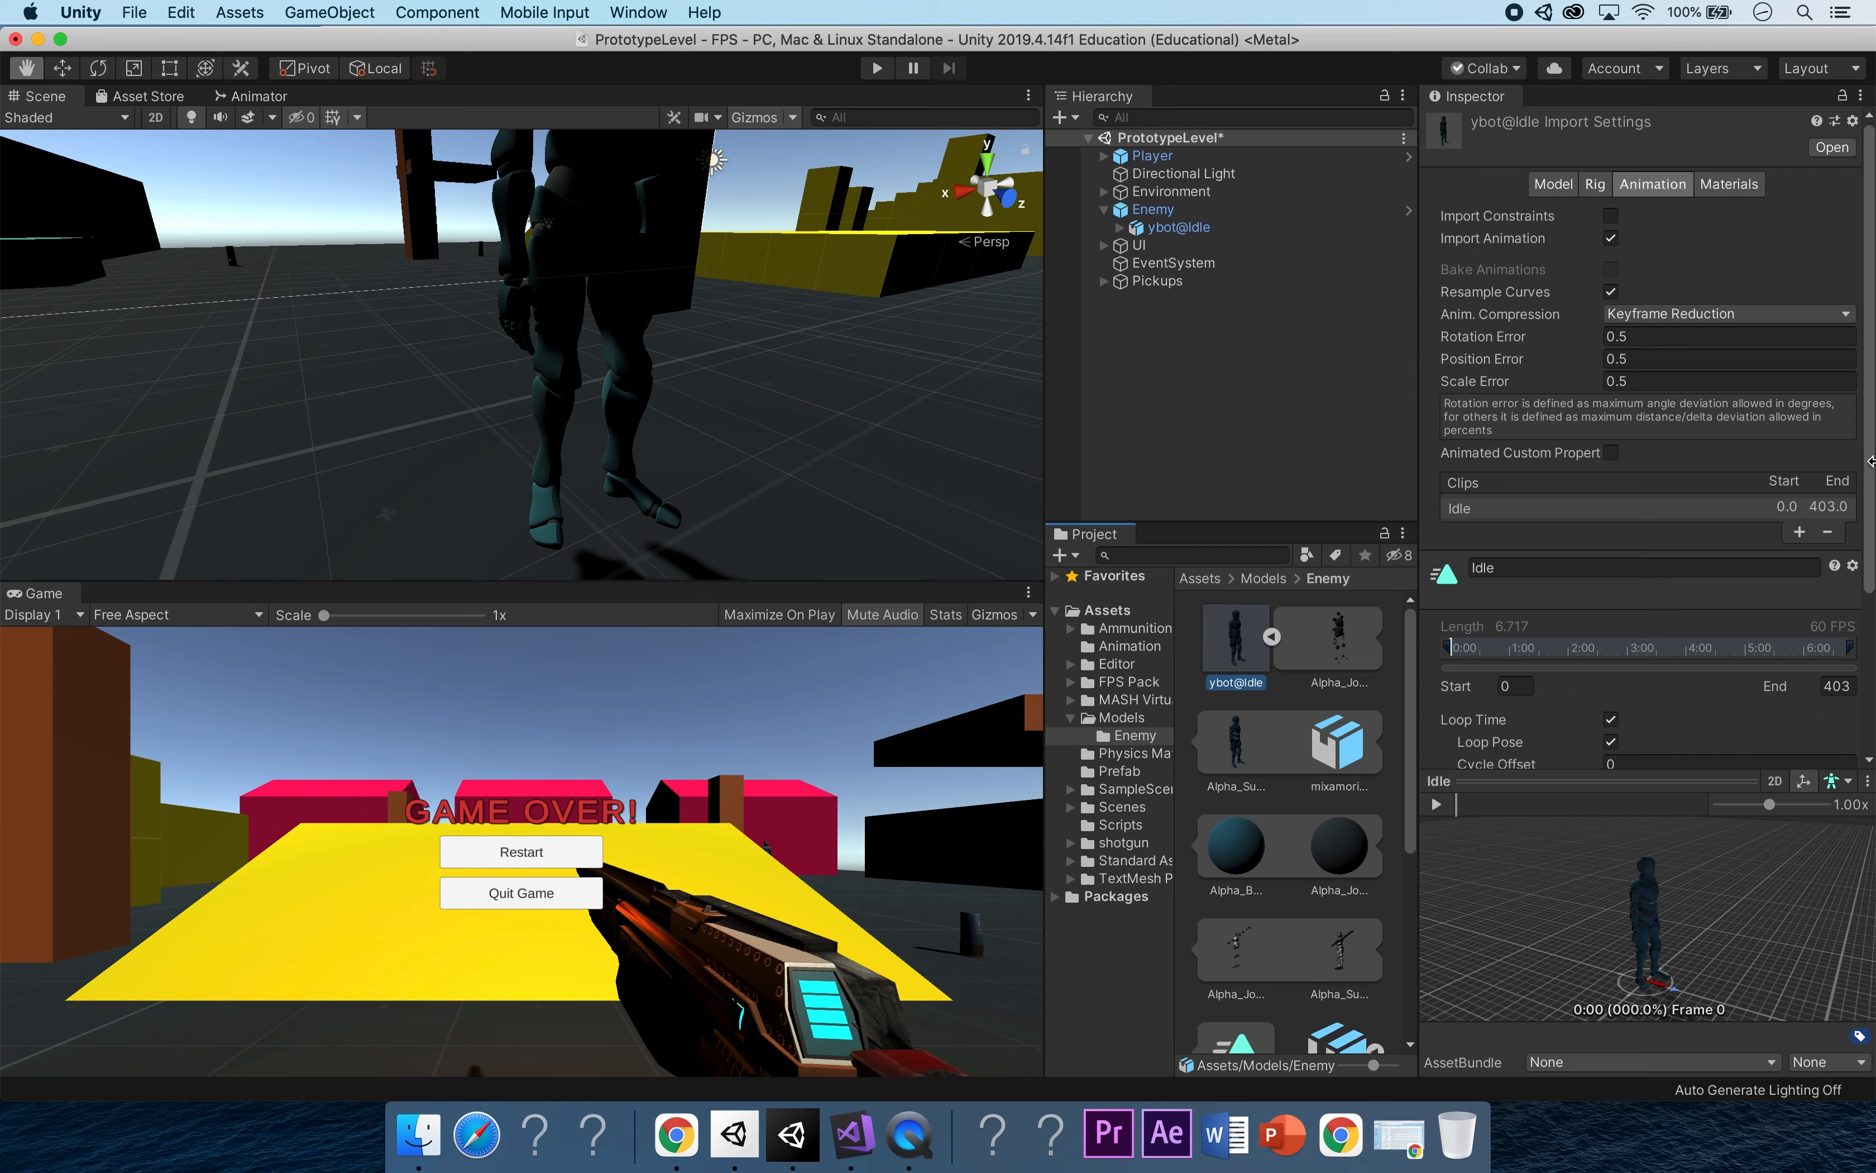
pyautogui.click(1595, 183)
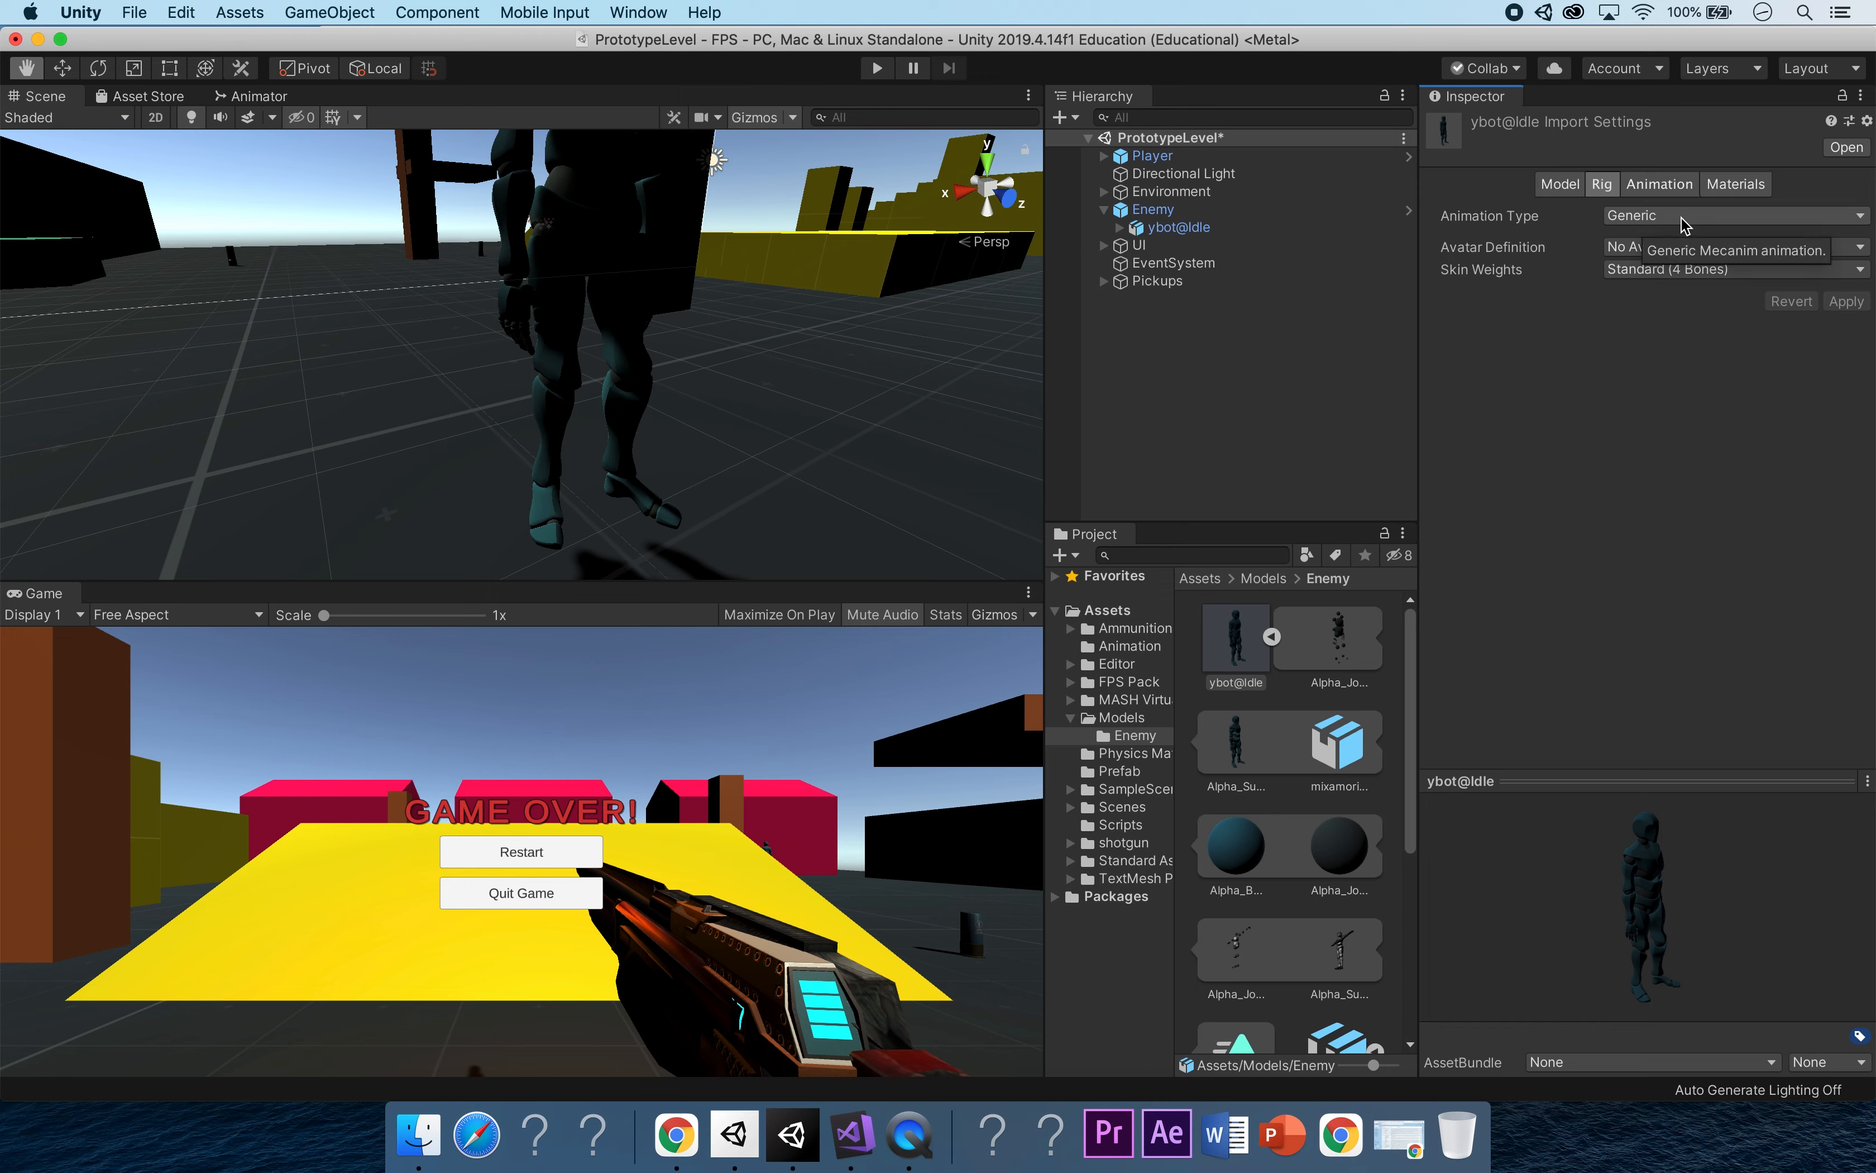
pyautogui.click(1714, 220)
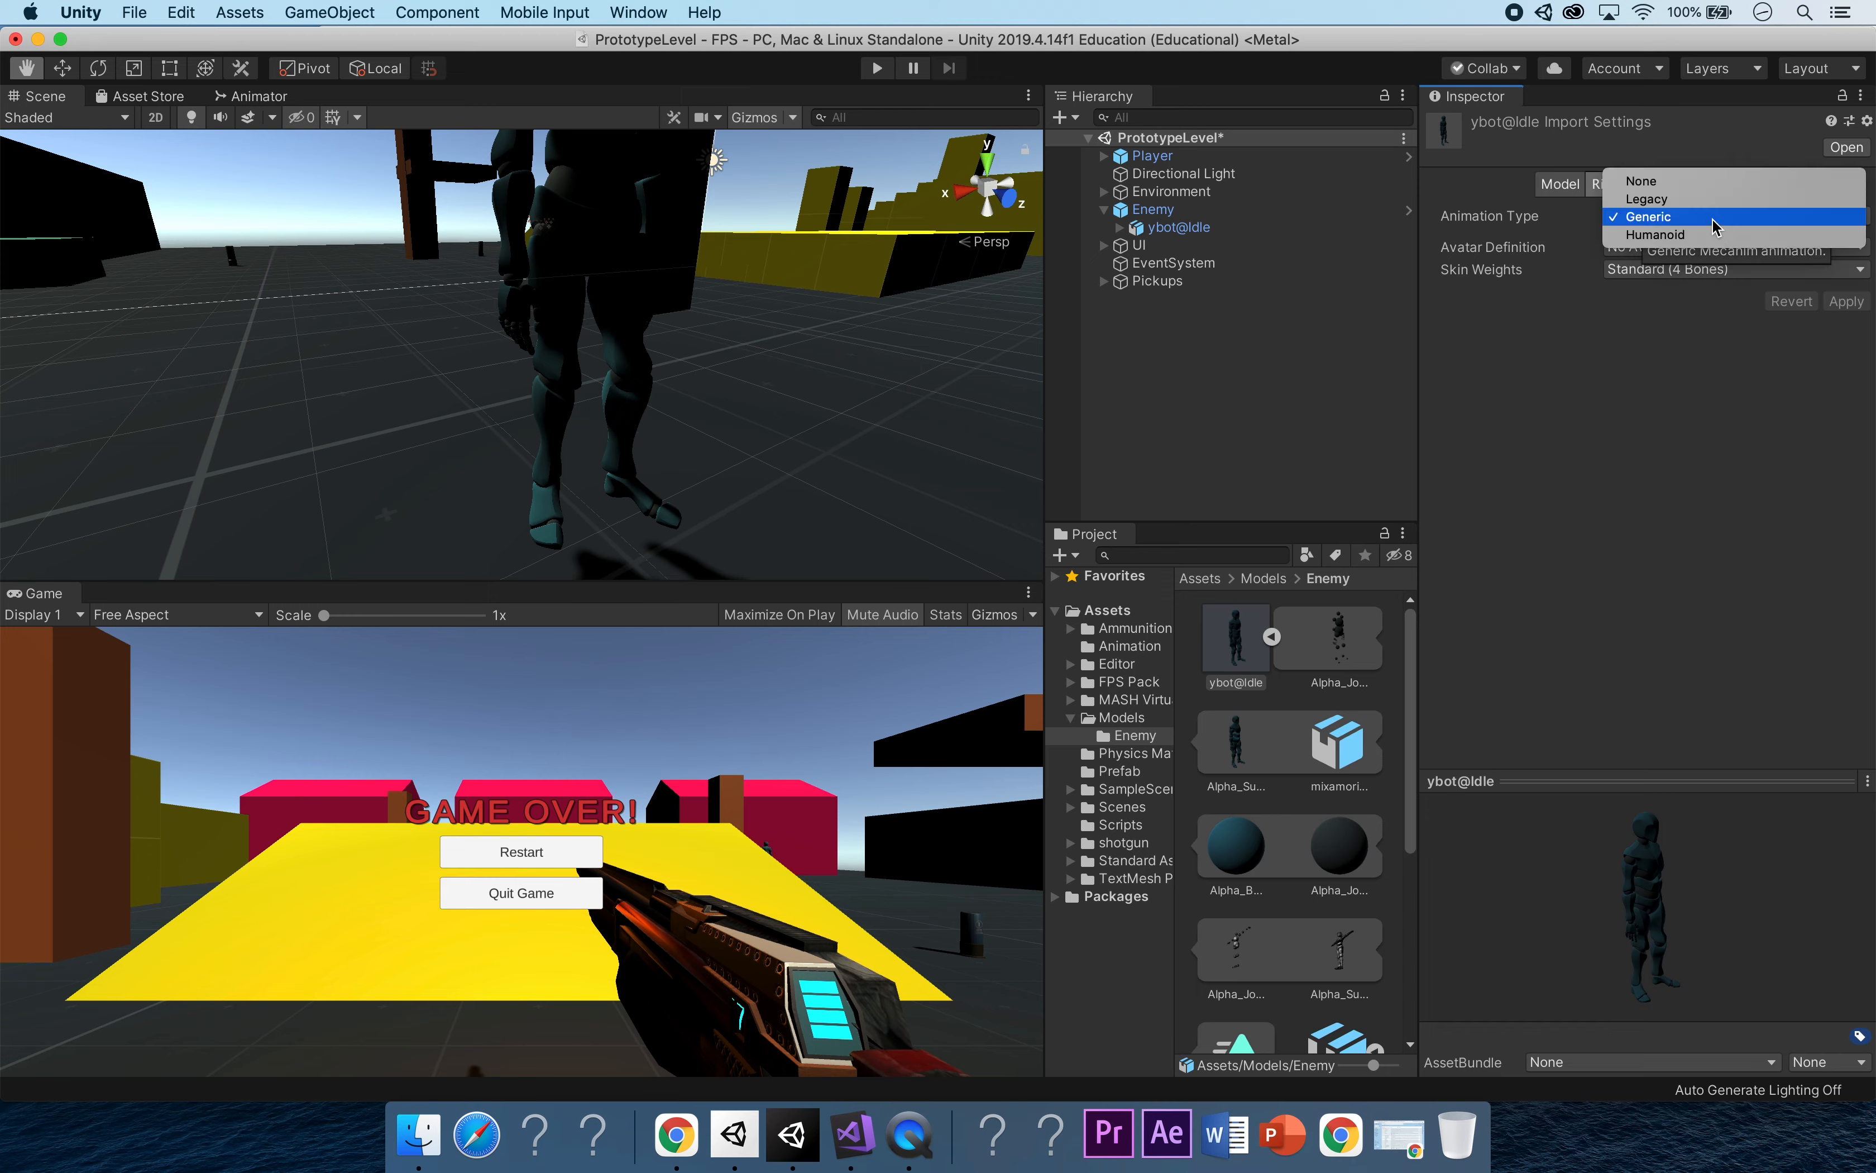
pyautogui.click(1711, 234)
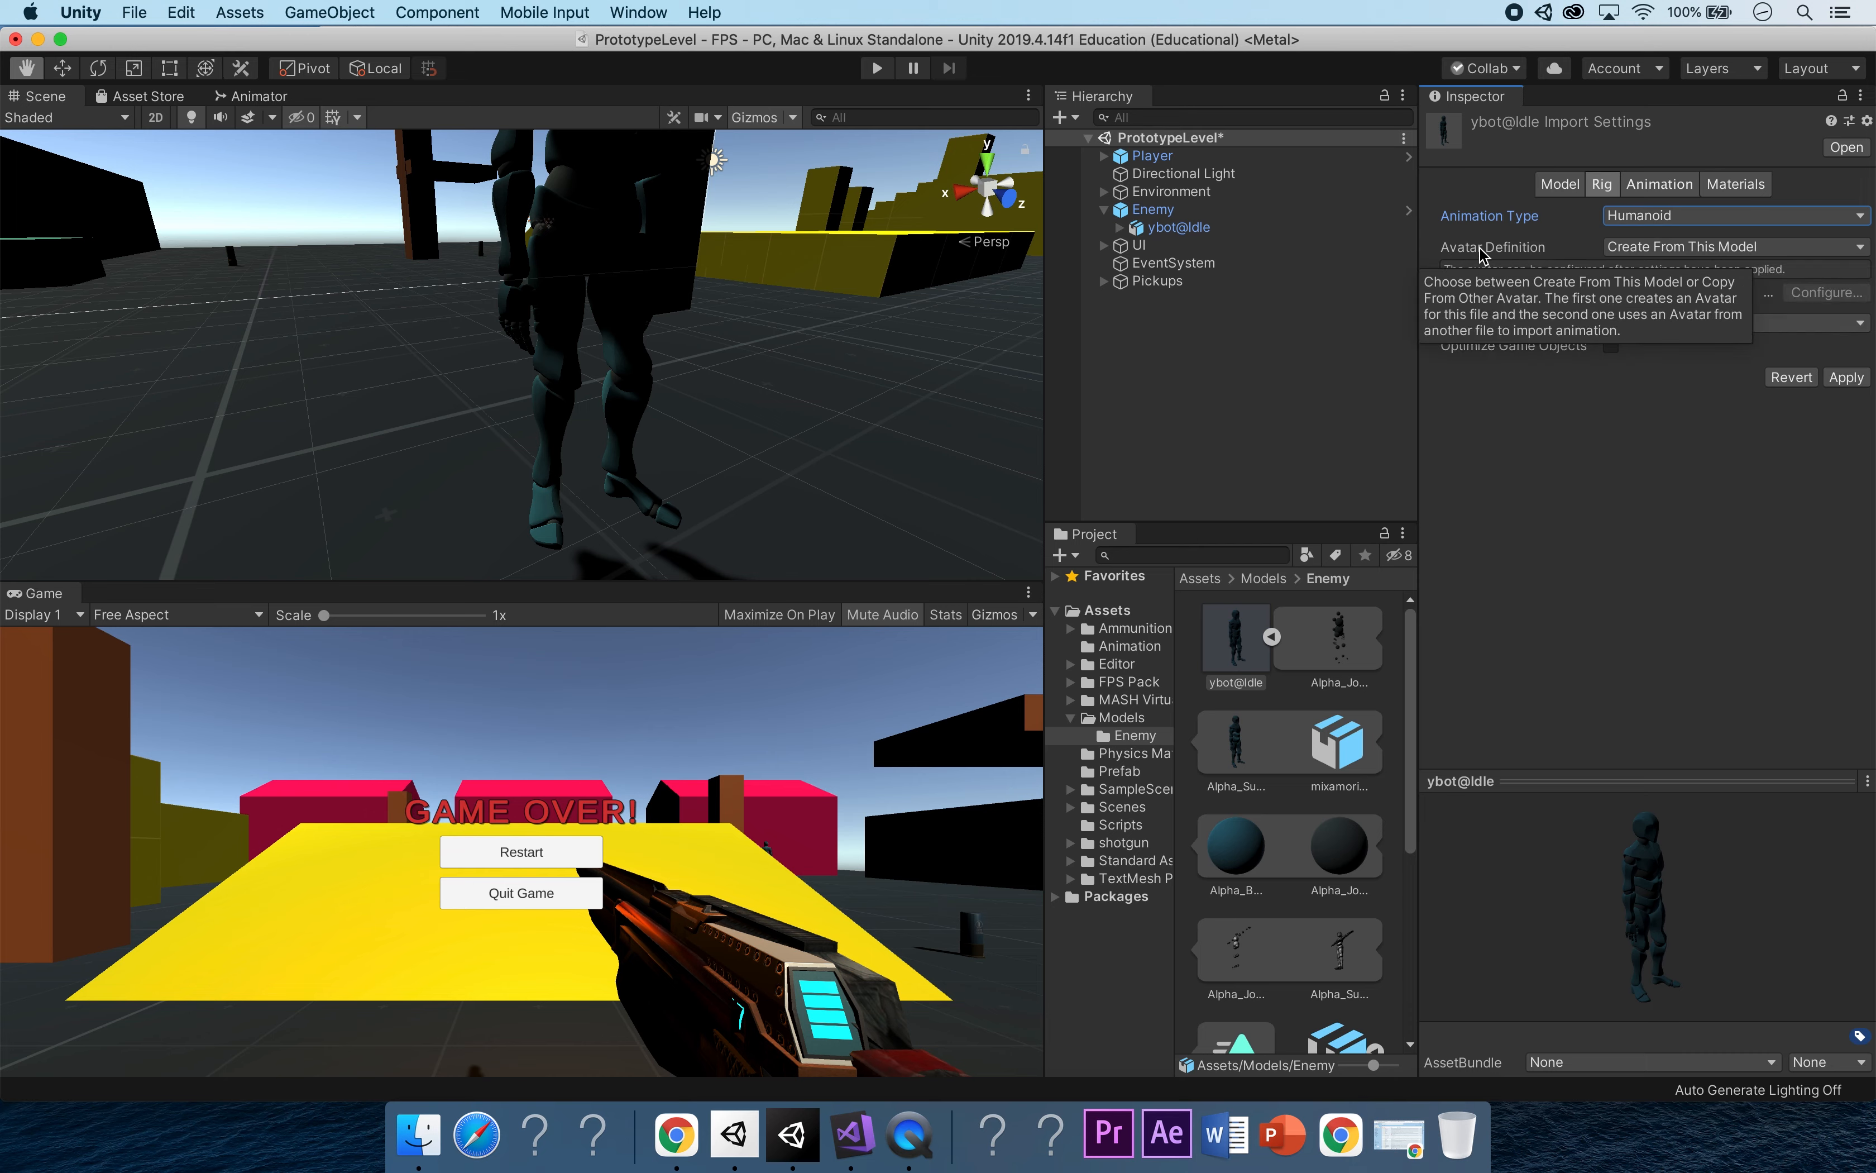
pyautogui.click(1781, 248)
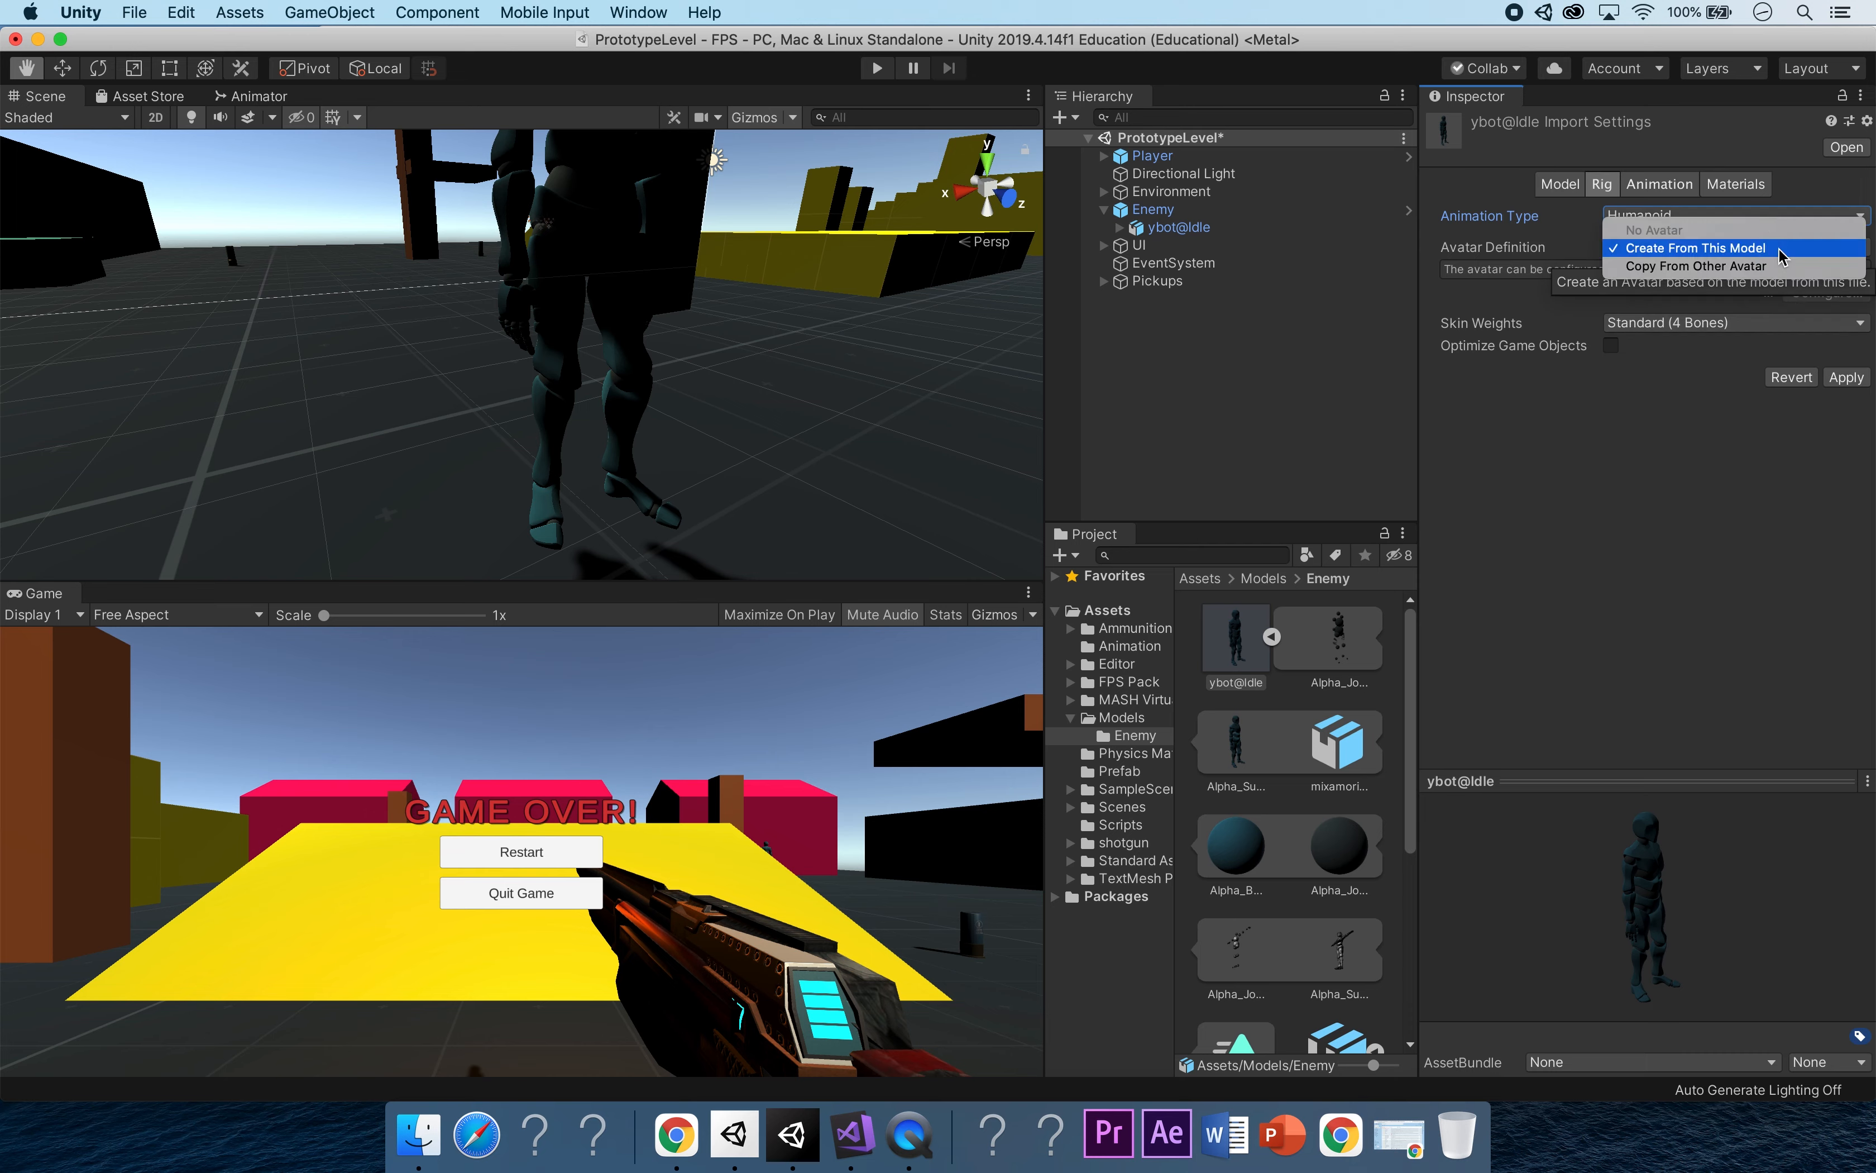
pyautogui.click(1781, 249)
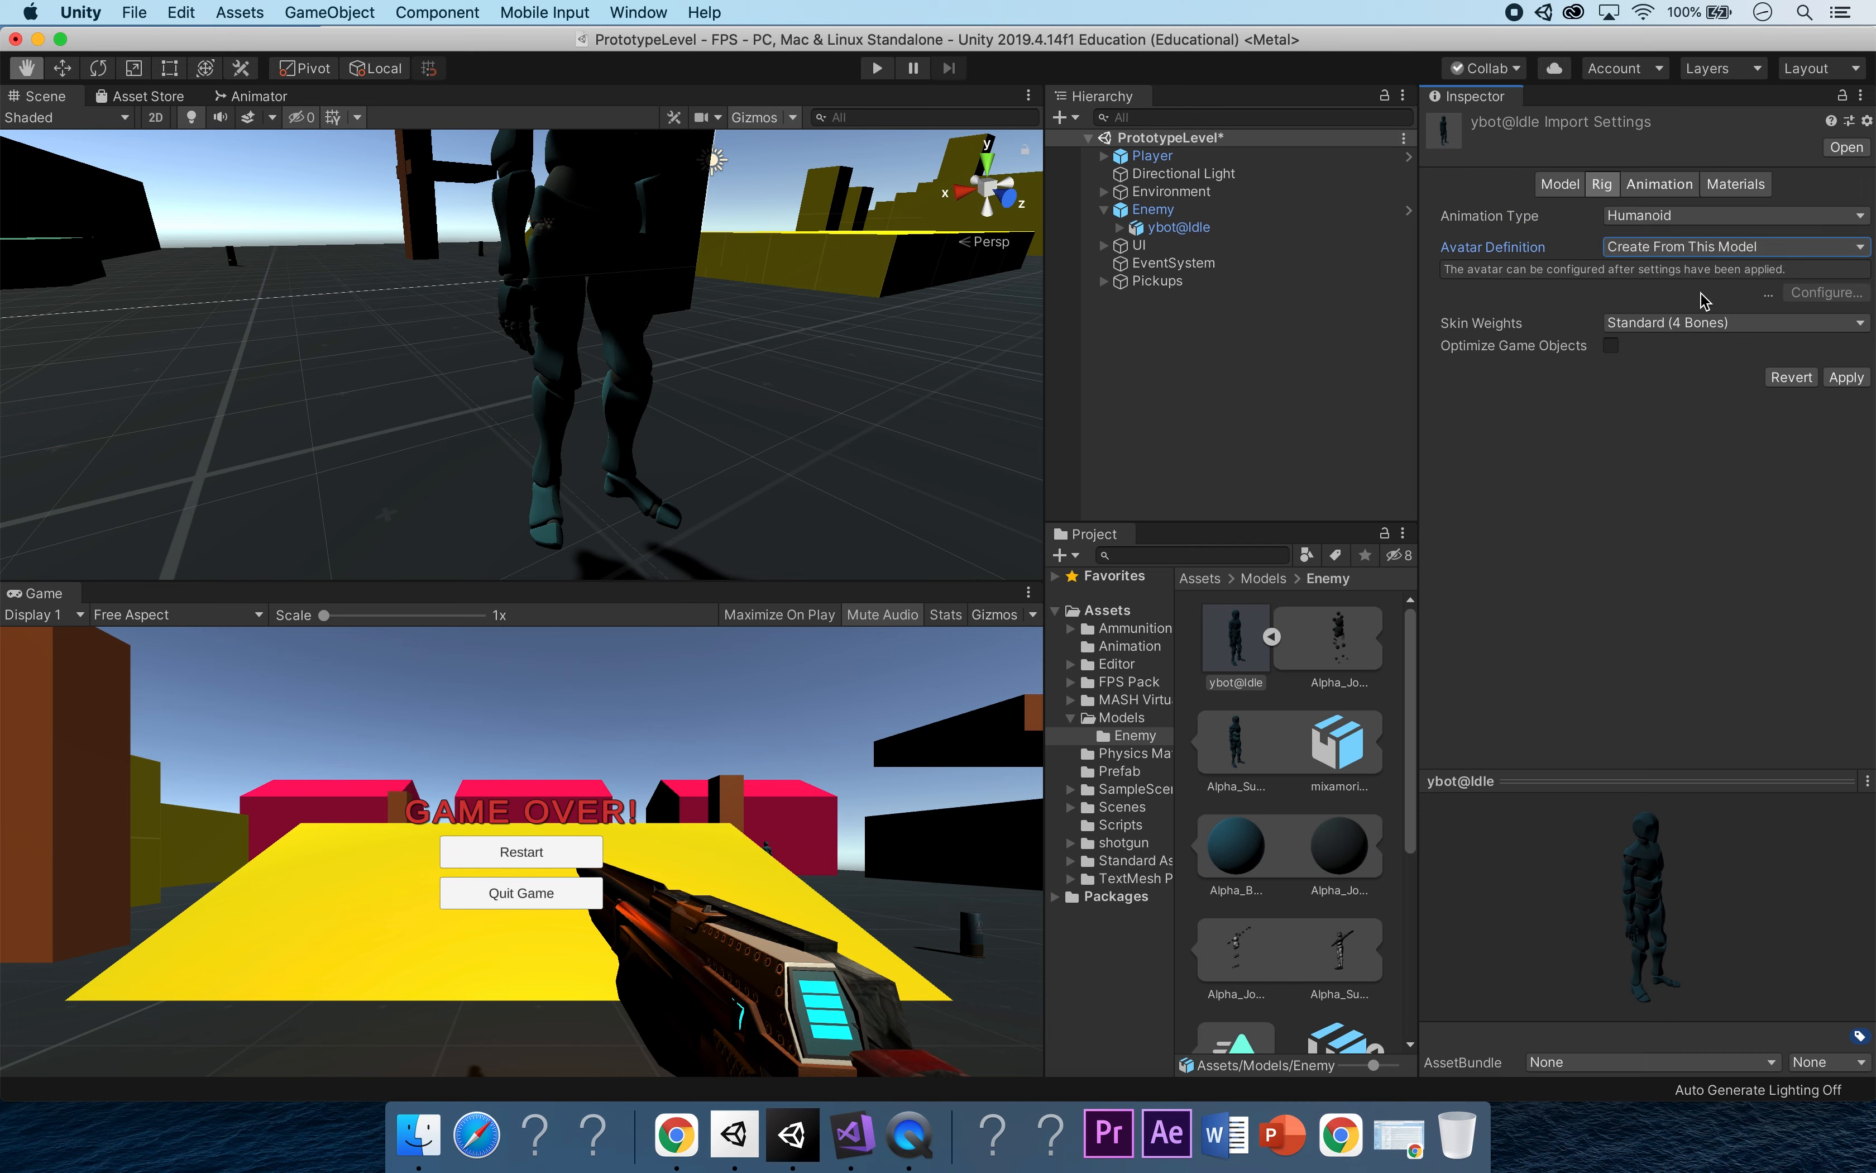
pyautogui.click(1846, 378)
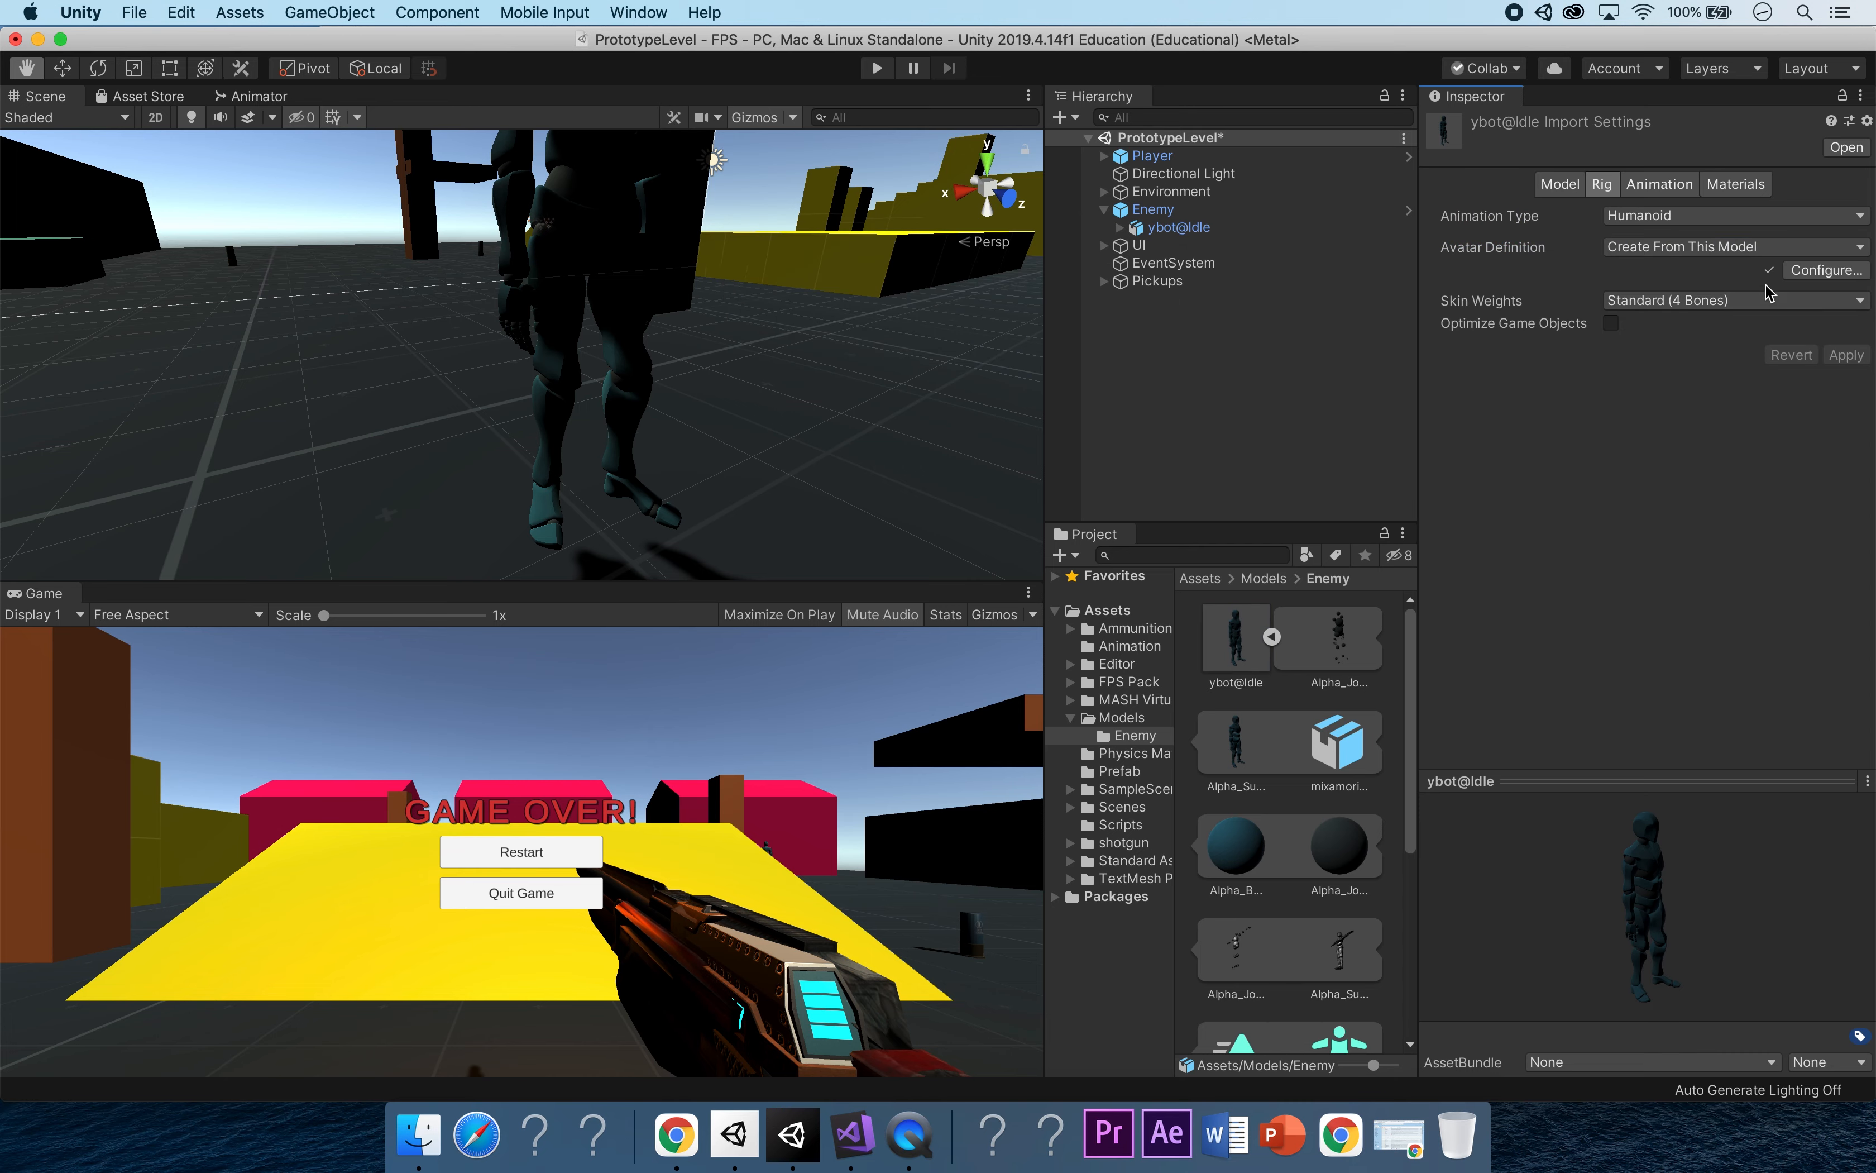
# Assign the ybot@IdleAvatar from the Models/Enemy folder as the avatar of the Enemy object's Animator component.
pyautogui.scroll(-3, 1402, 696)
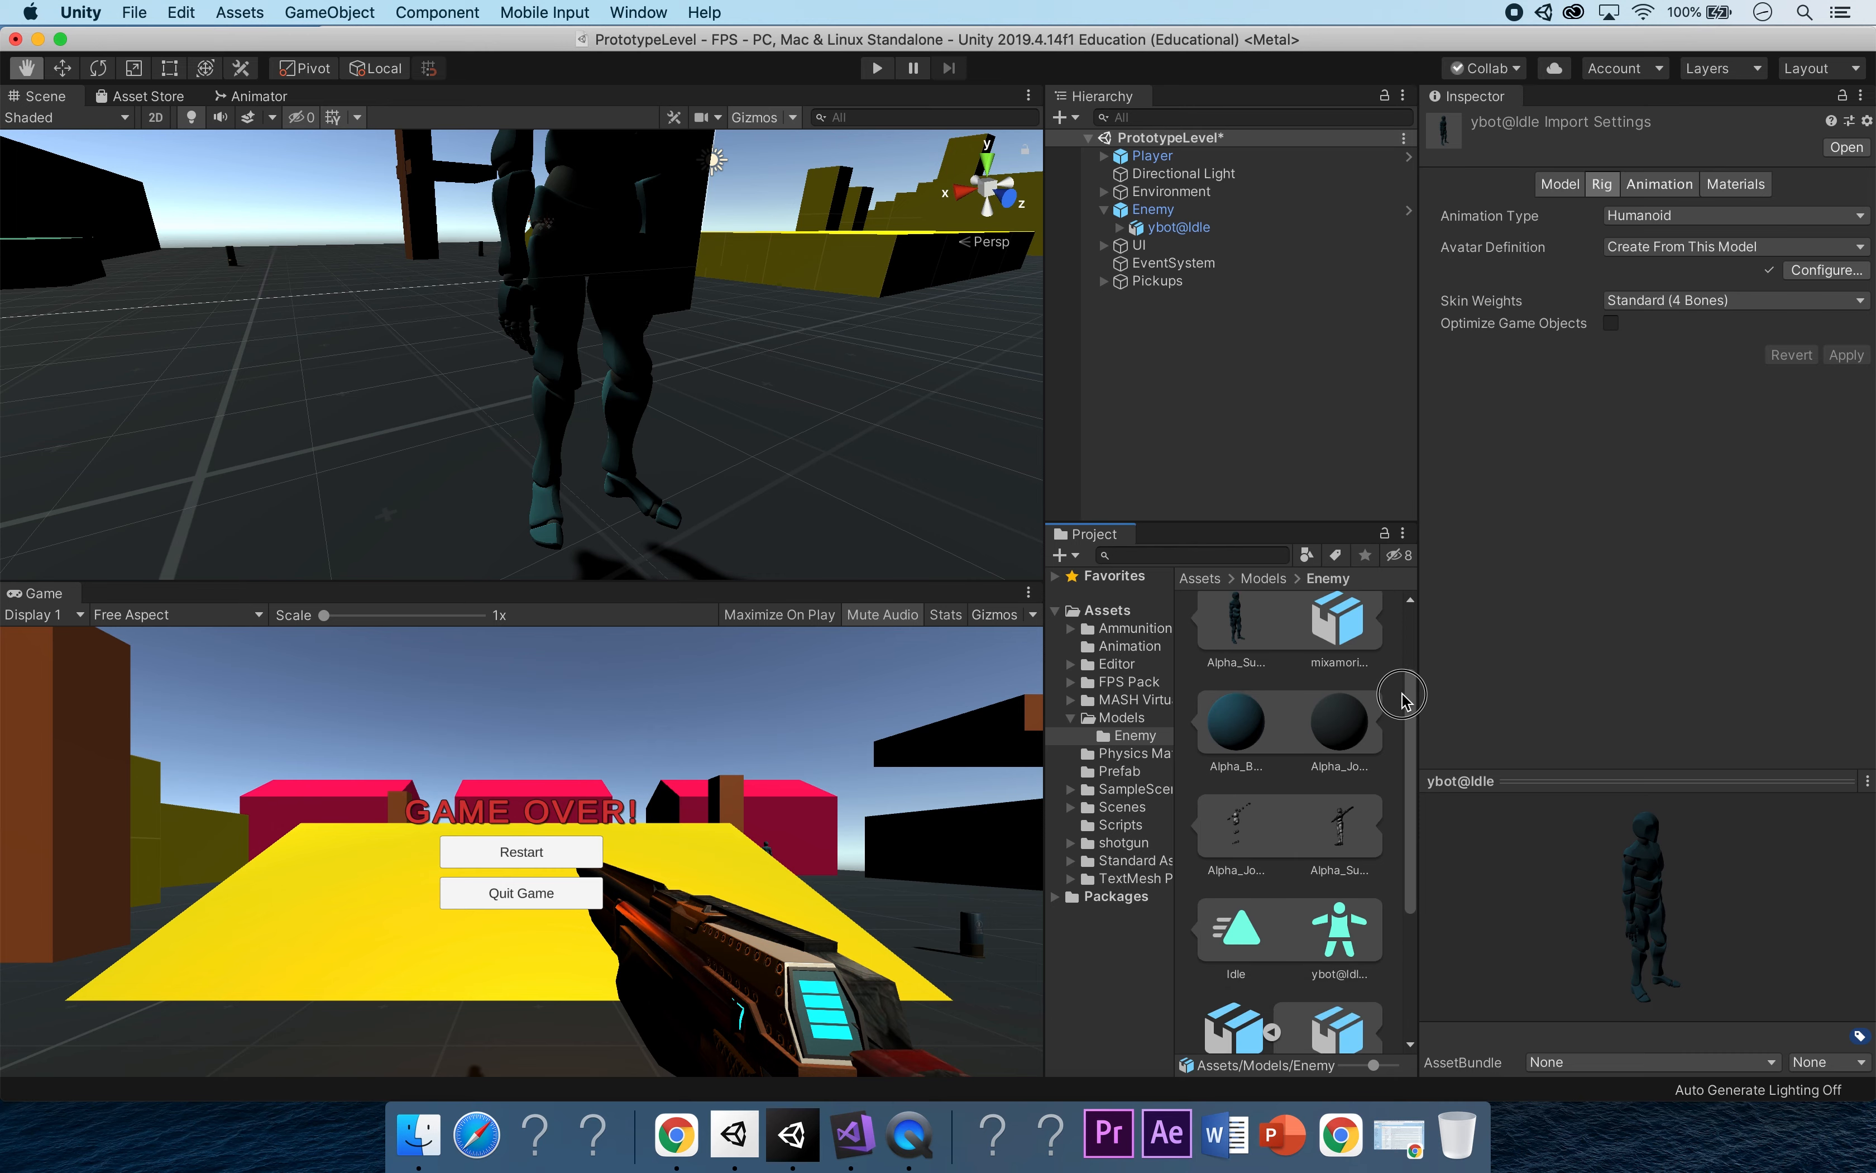
pyautogui.scroll(-2, 1402, 696)
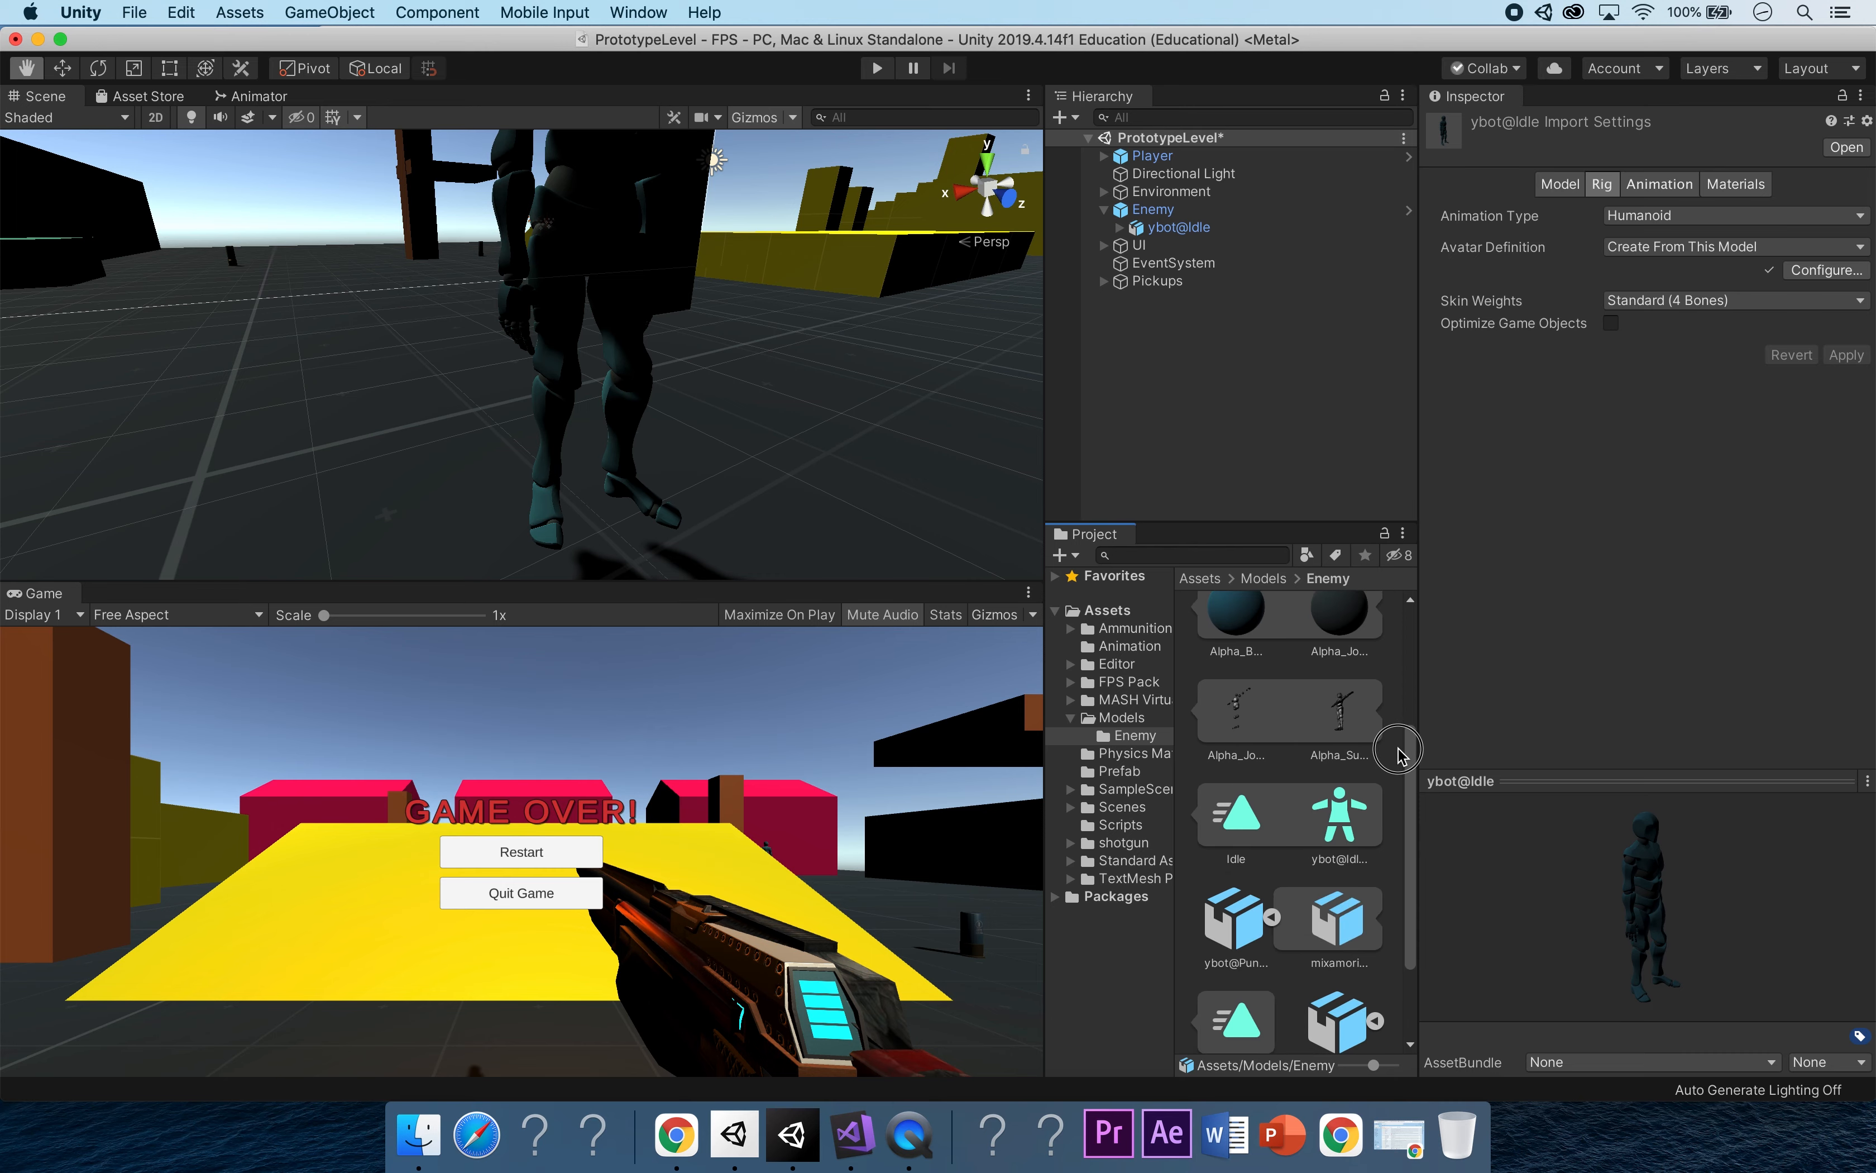
pyautogui.click(1342, 814)
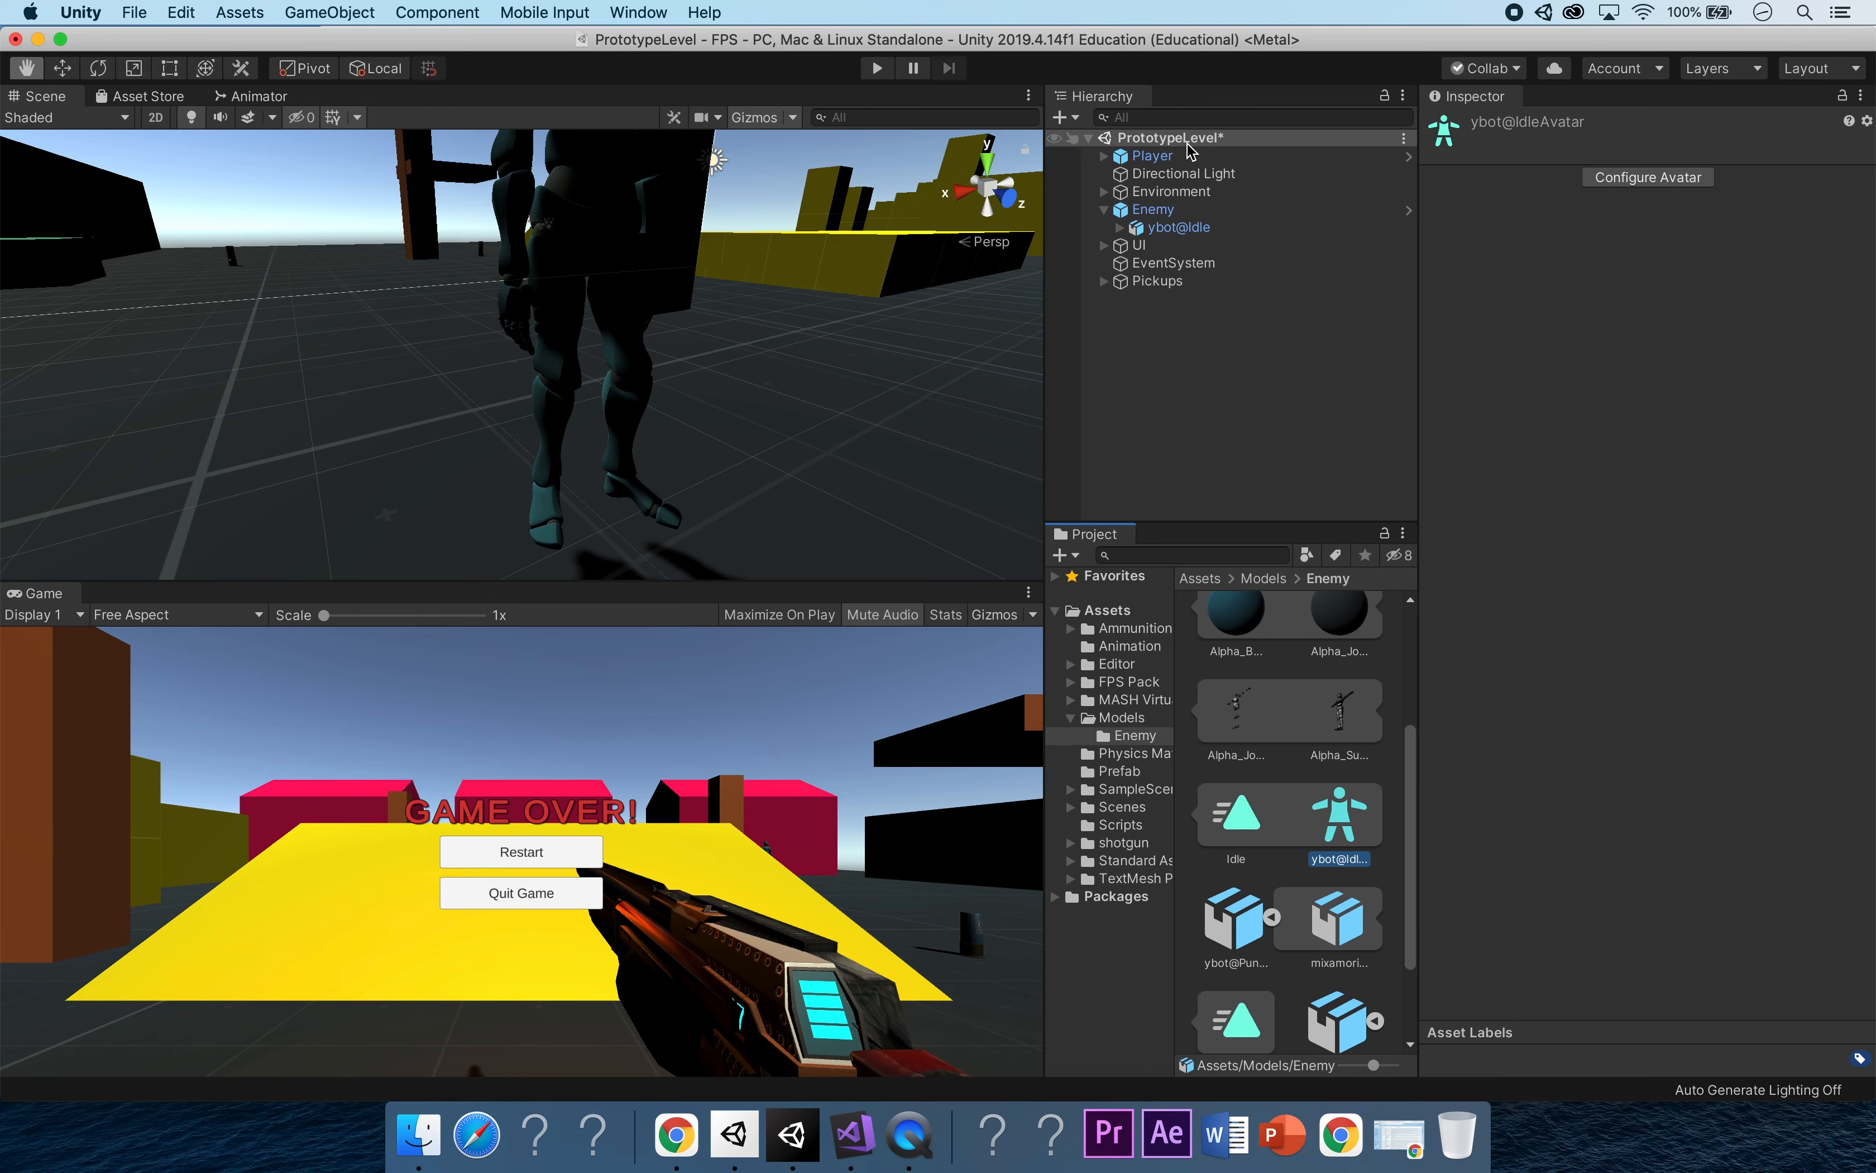
pyautogui.click(1180, 211)
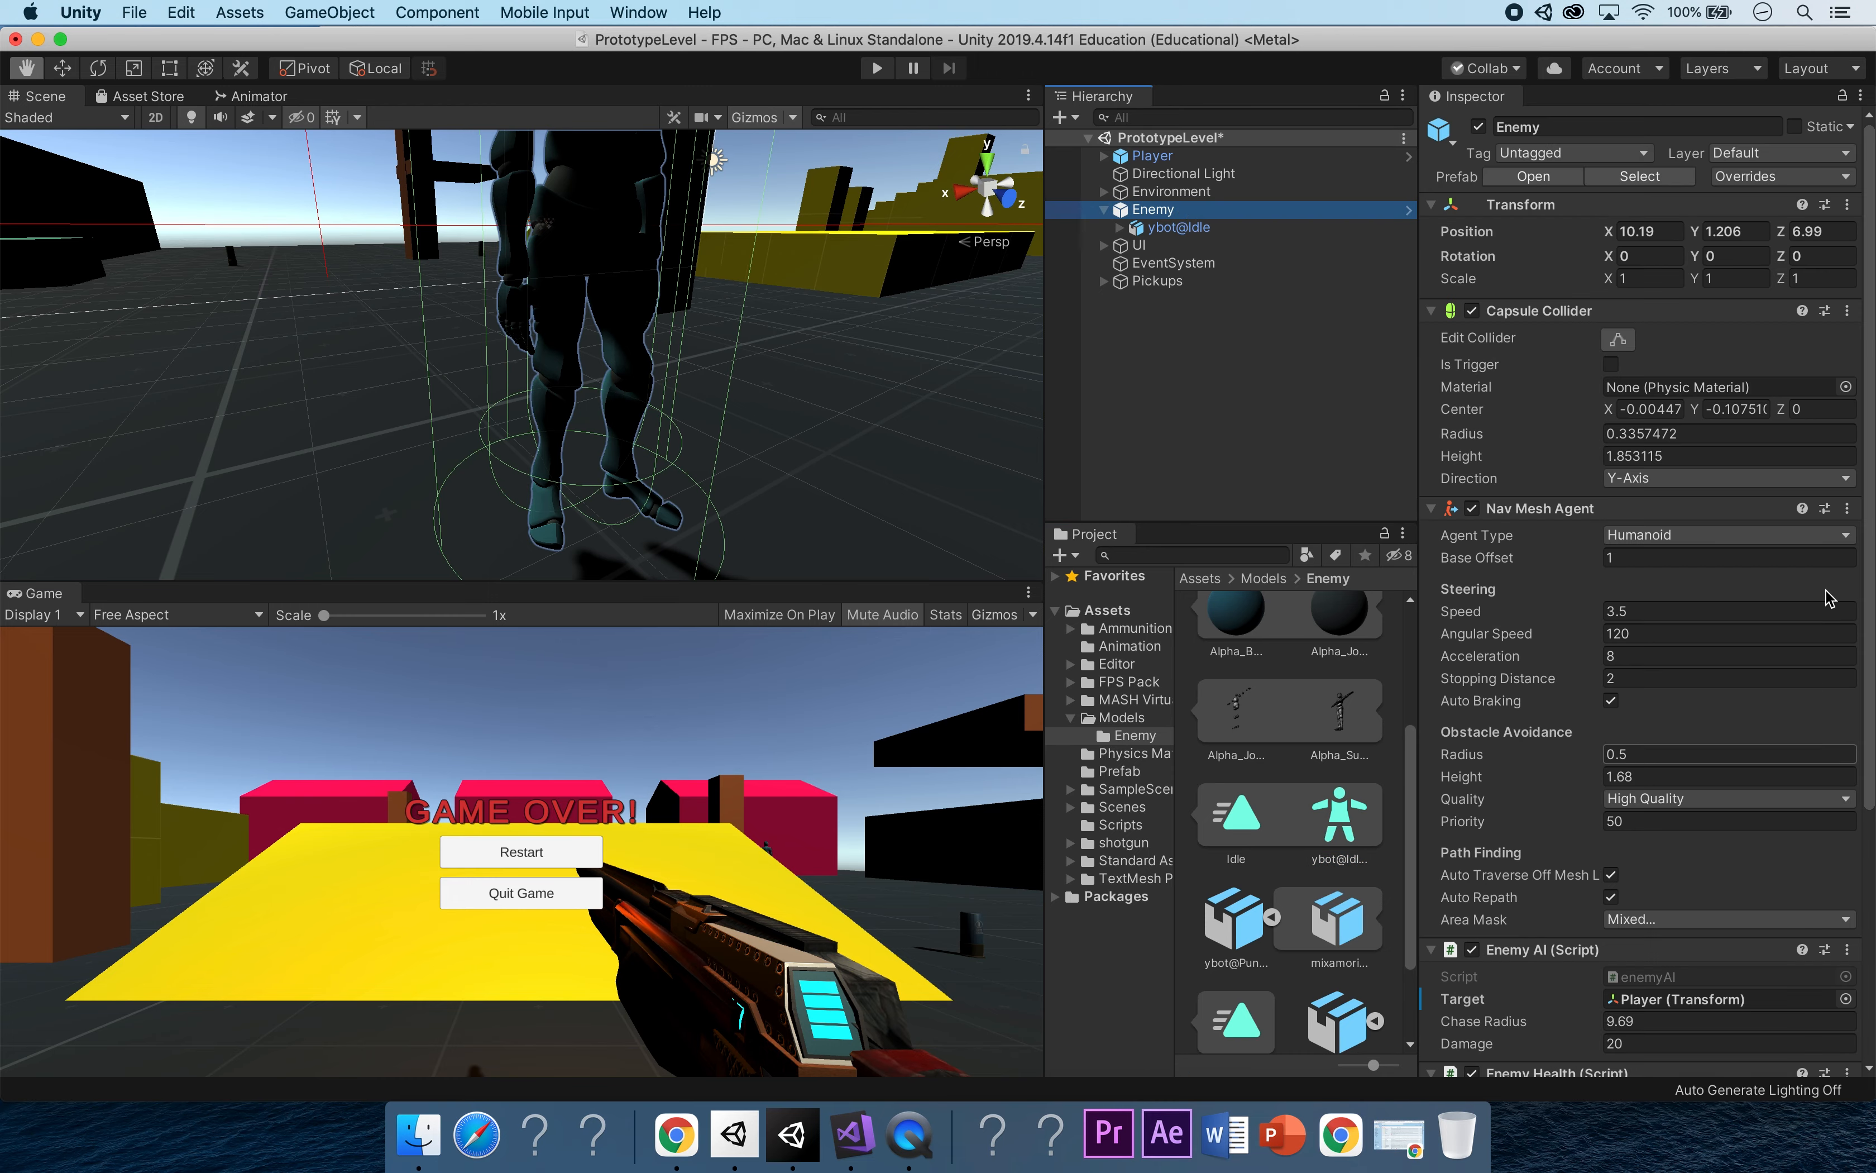
pyautogui.moveTo(1870, 490); pyautogui.dragTo(1870, 787)
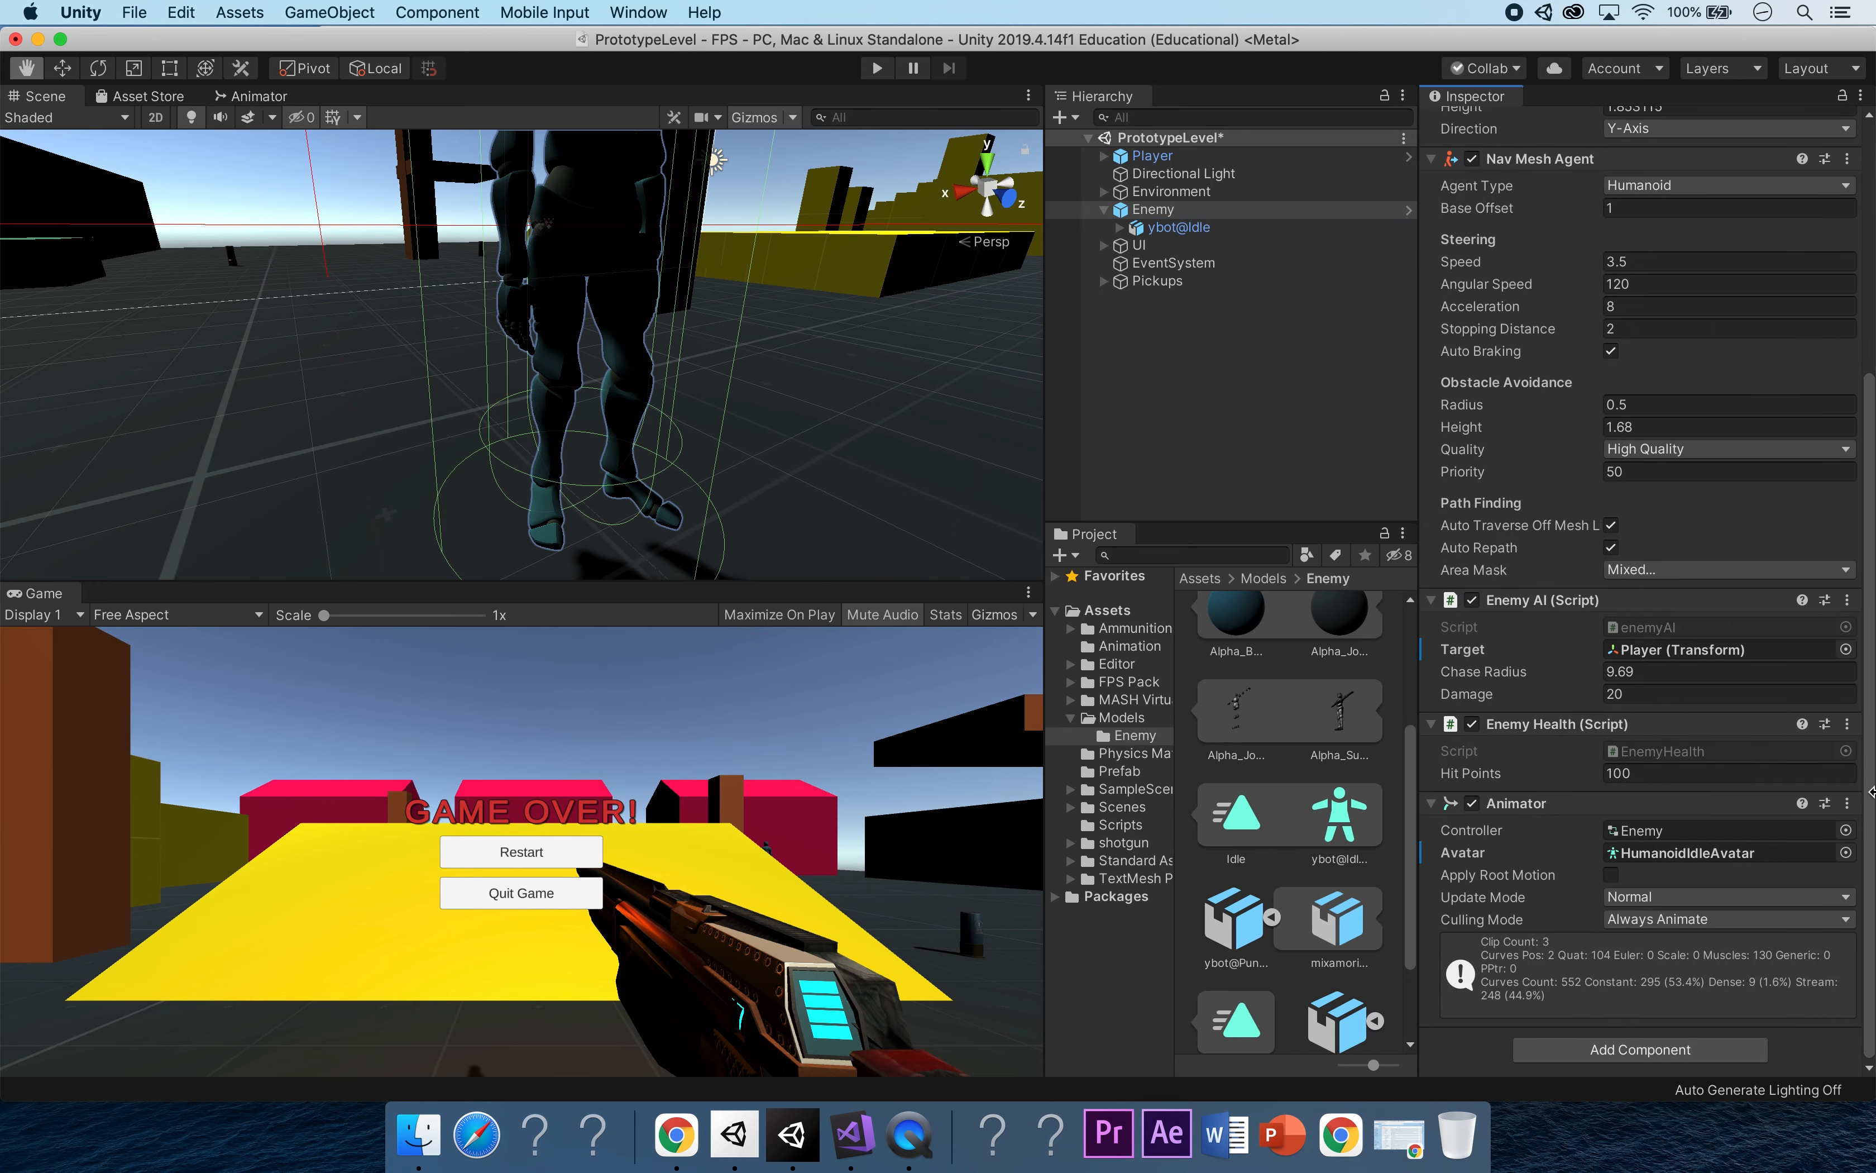
pyautogui.moveTo(1335, 809); pyautogui.dragTo(1776, 852)
pyautogui.scroll(-5, 1629, 806)
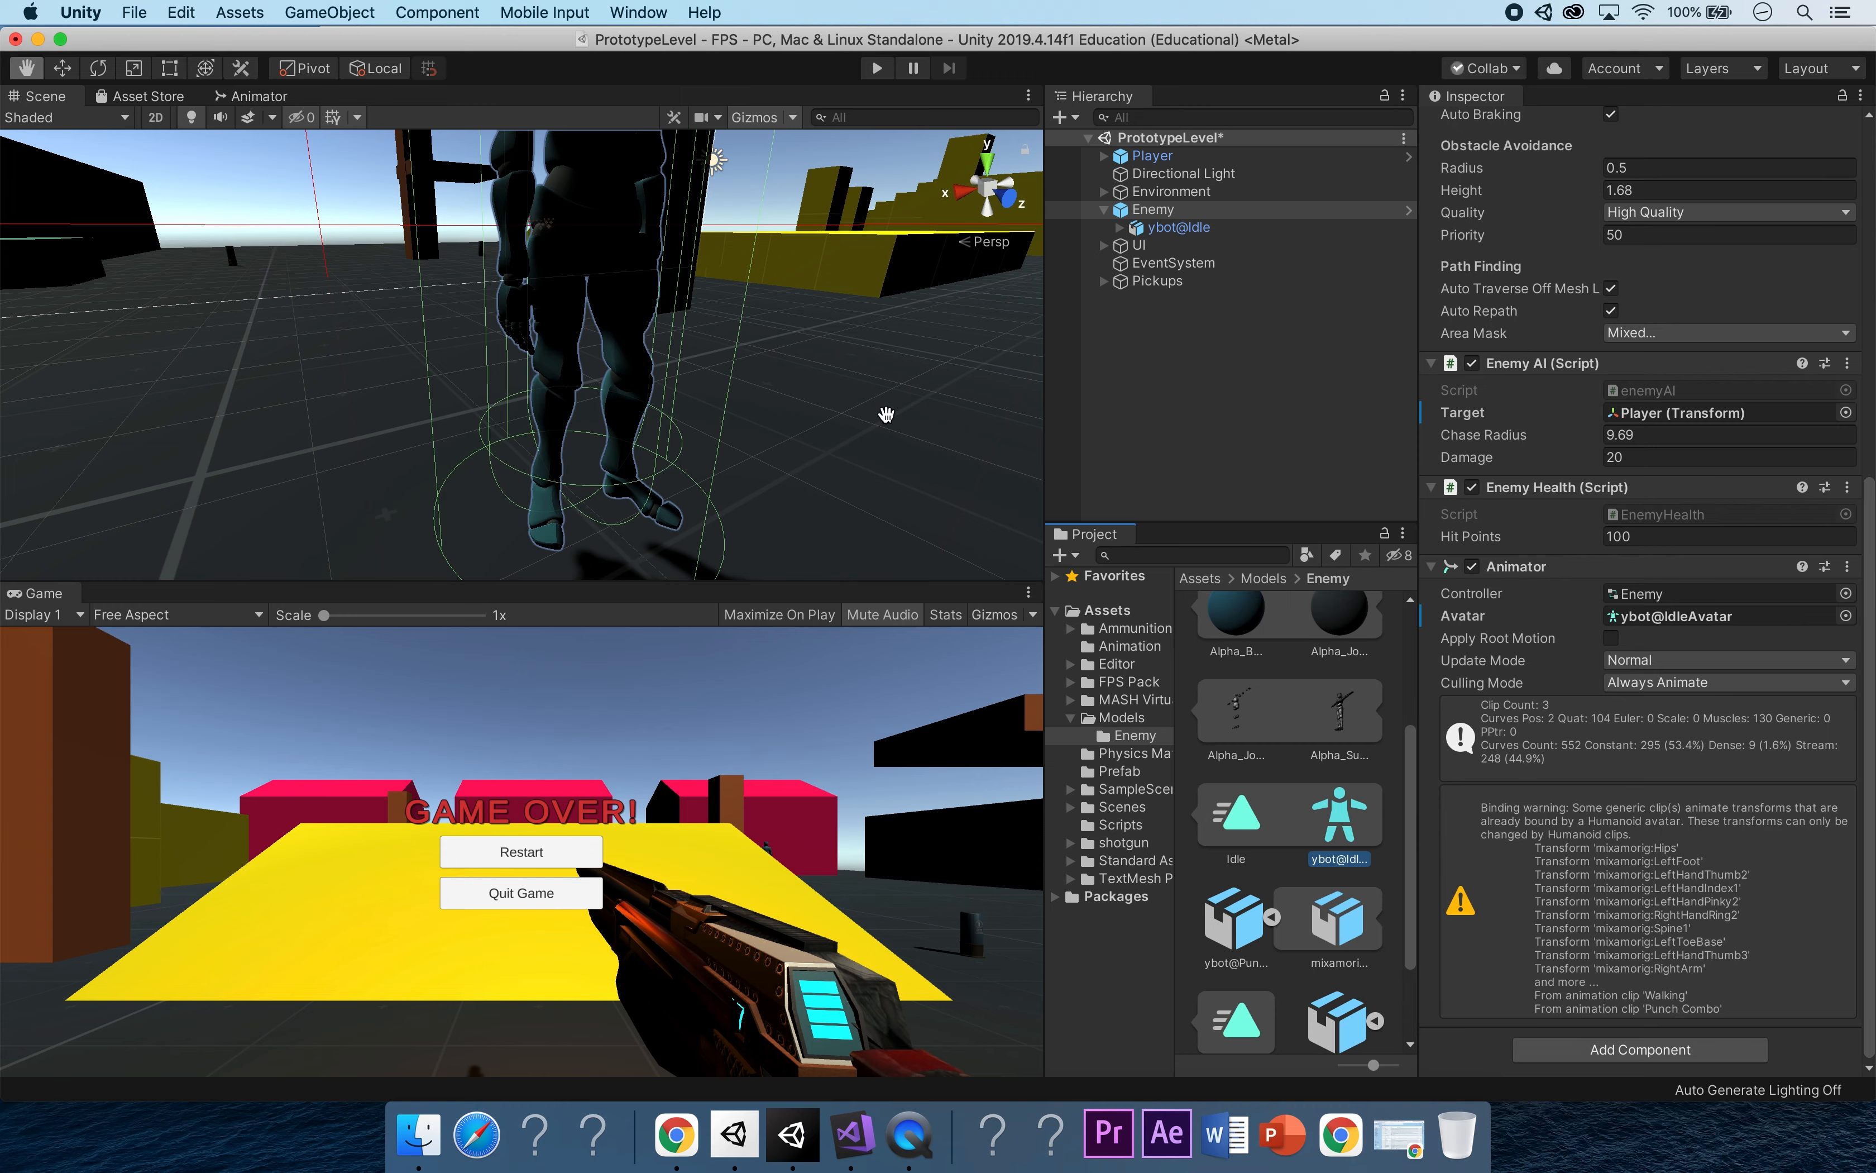
# Play-test the level with the whole enemy in view, checking its idle animation in the scene, and stop the test.
pyautogui.scroll(4, 897, 419)
pyautogui.scroll(-5, 897, 419)
pyautogui.scroll(3, 768, 388)
pyautogui.scroll(-3, 764, 411)
pyautogui.scroll(3, 766, 413)
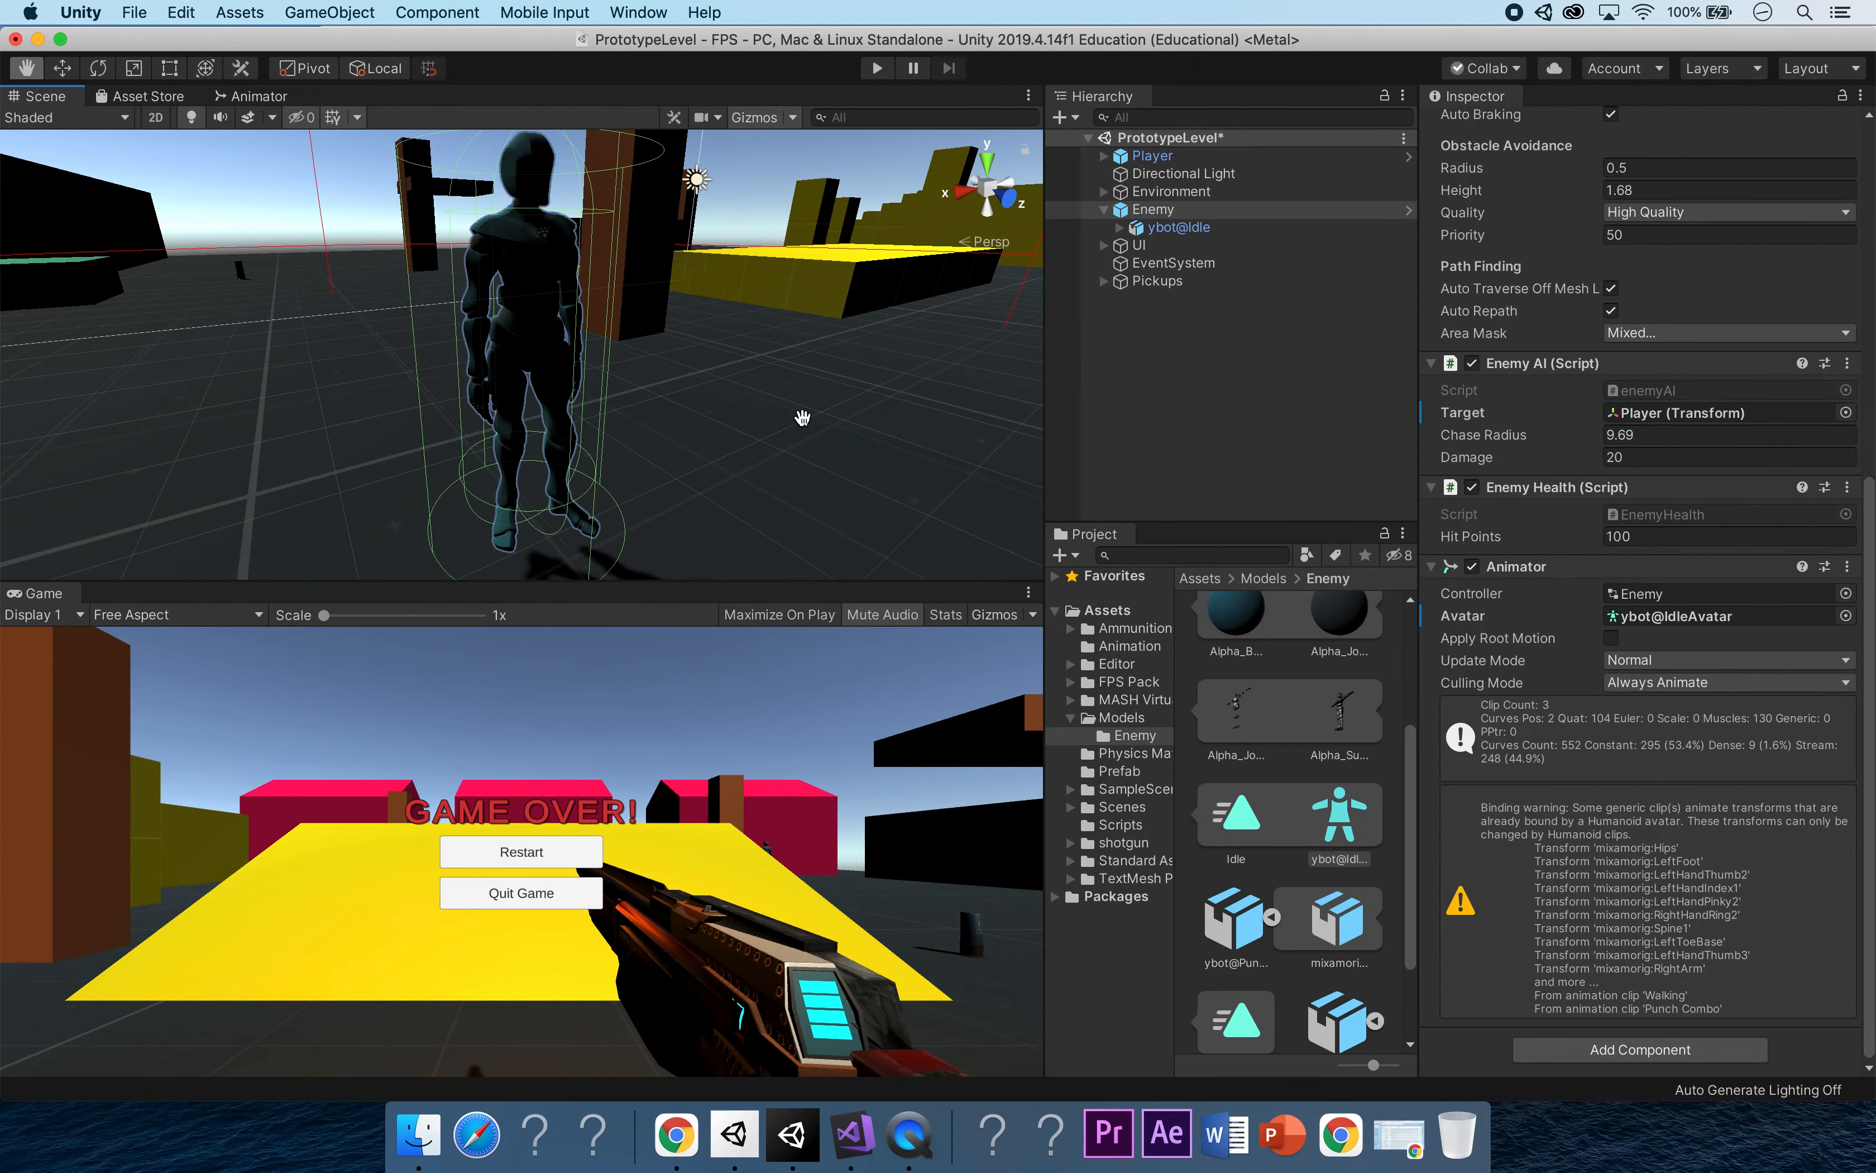
pyautogui.click(877, 67)
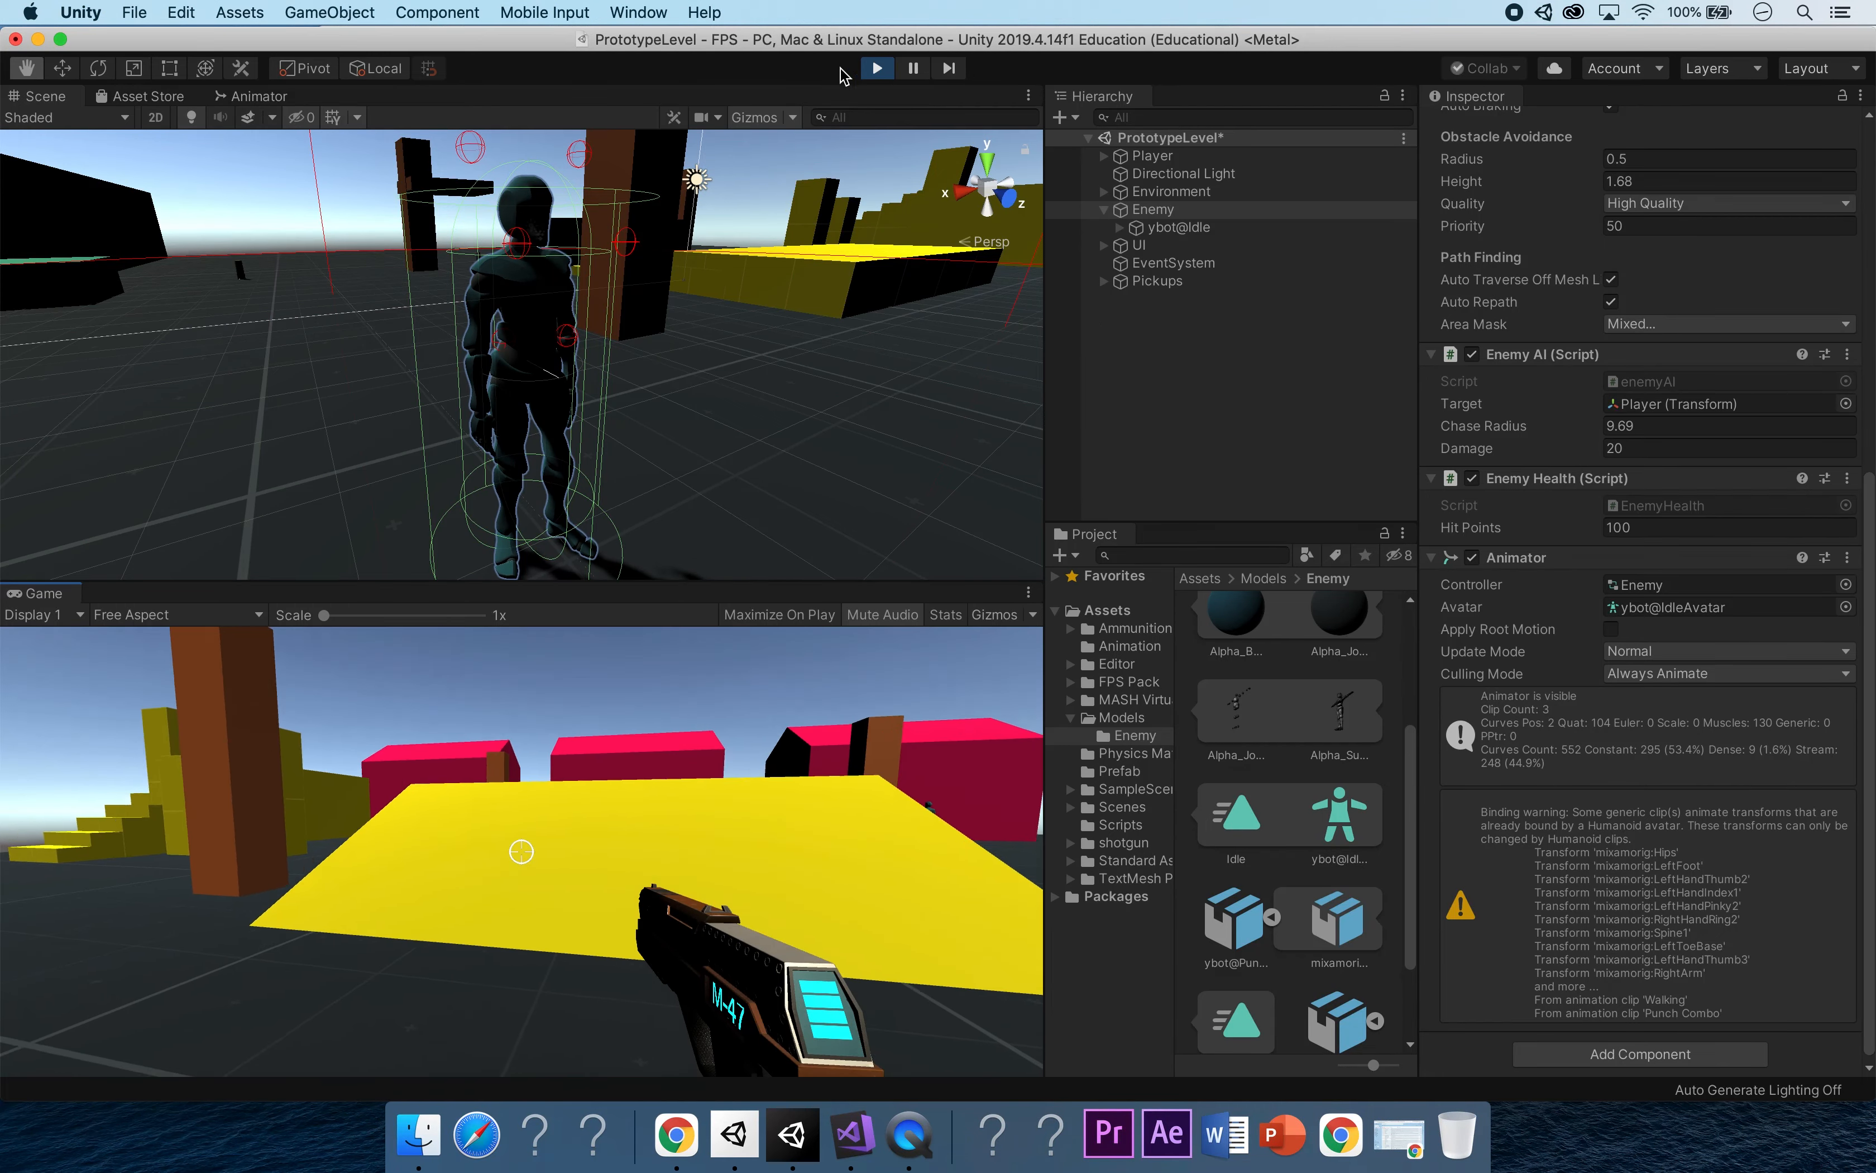
pyautogui.click(876, 70)
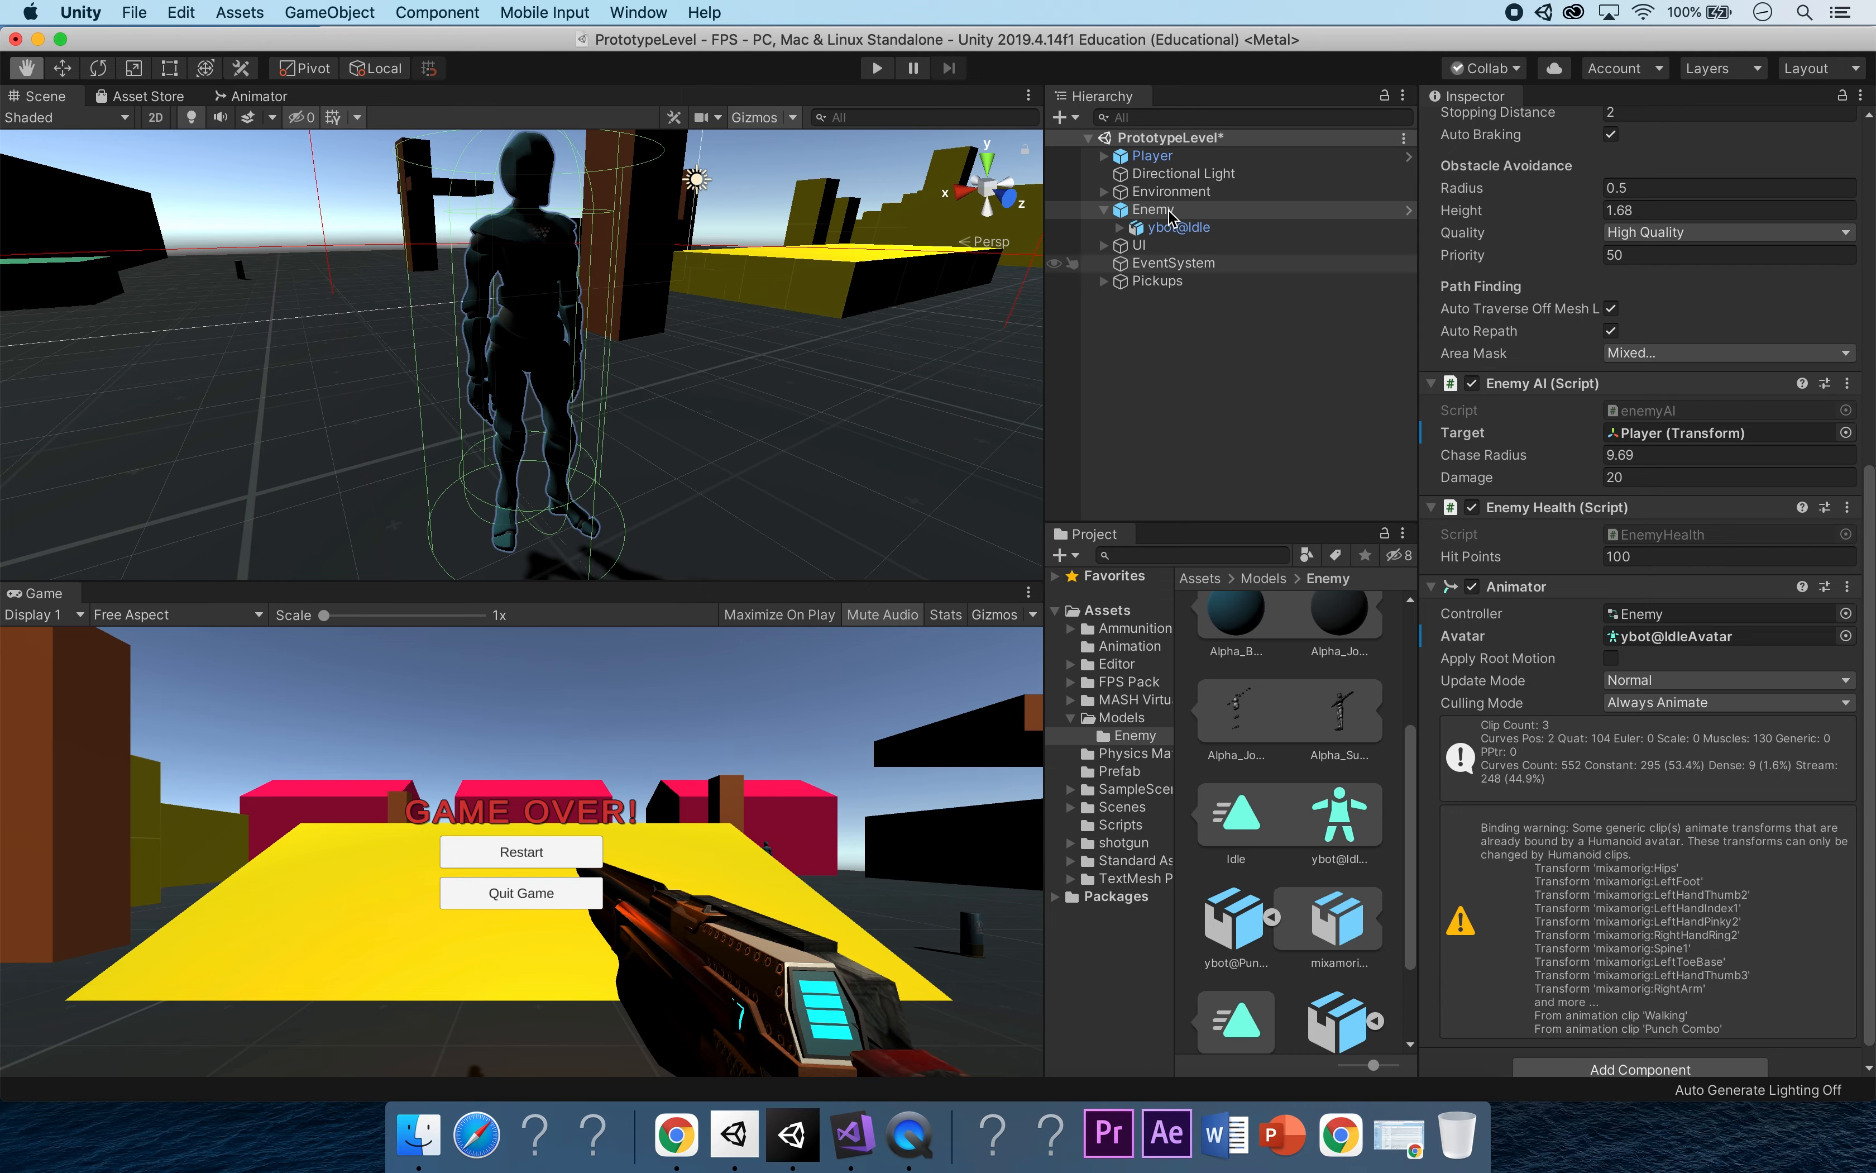
# Apply all of the Enemy object's overrides to its prefab.
pyautogui.scroll(10, 1729, 311)
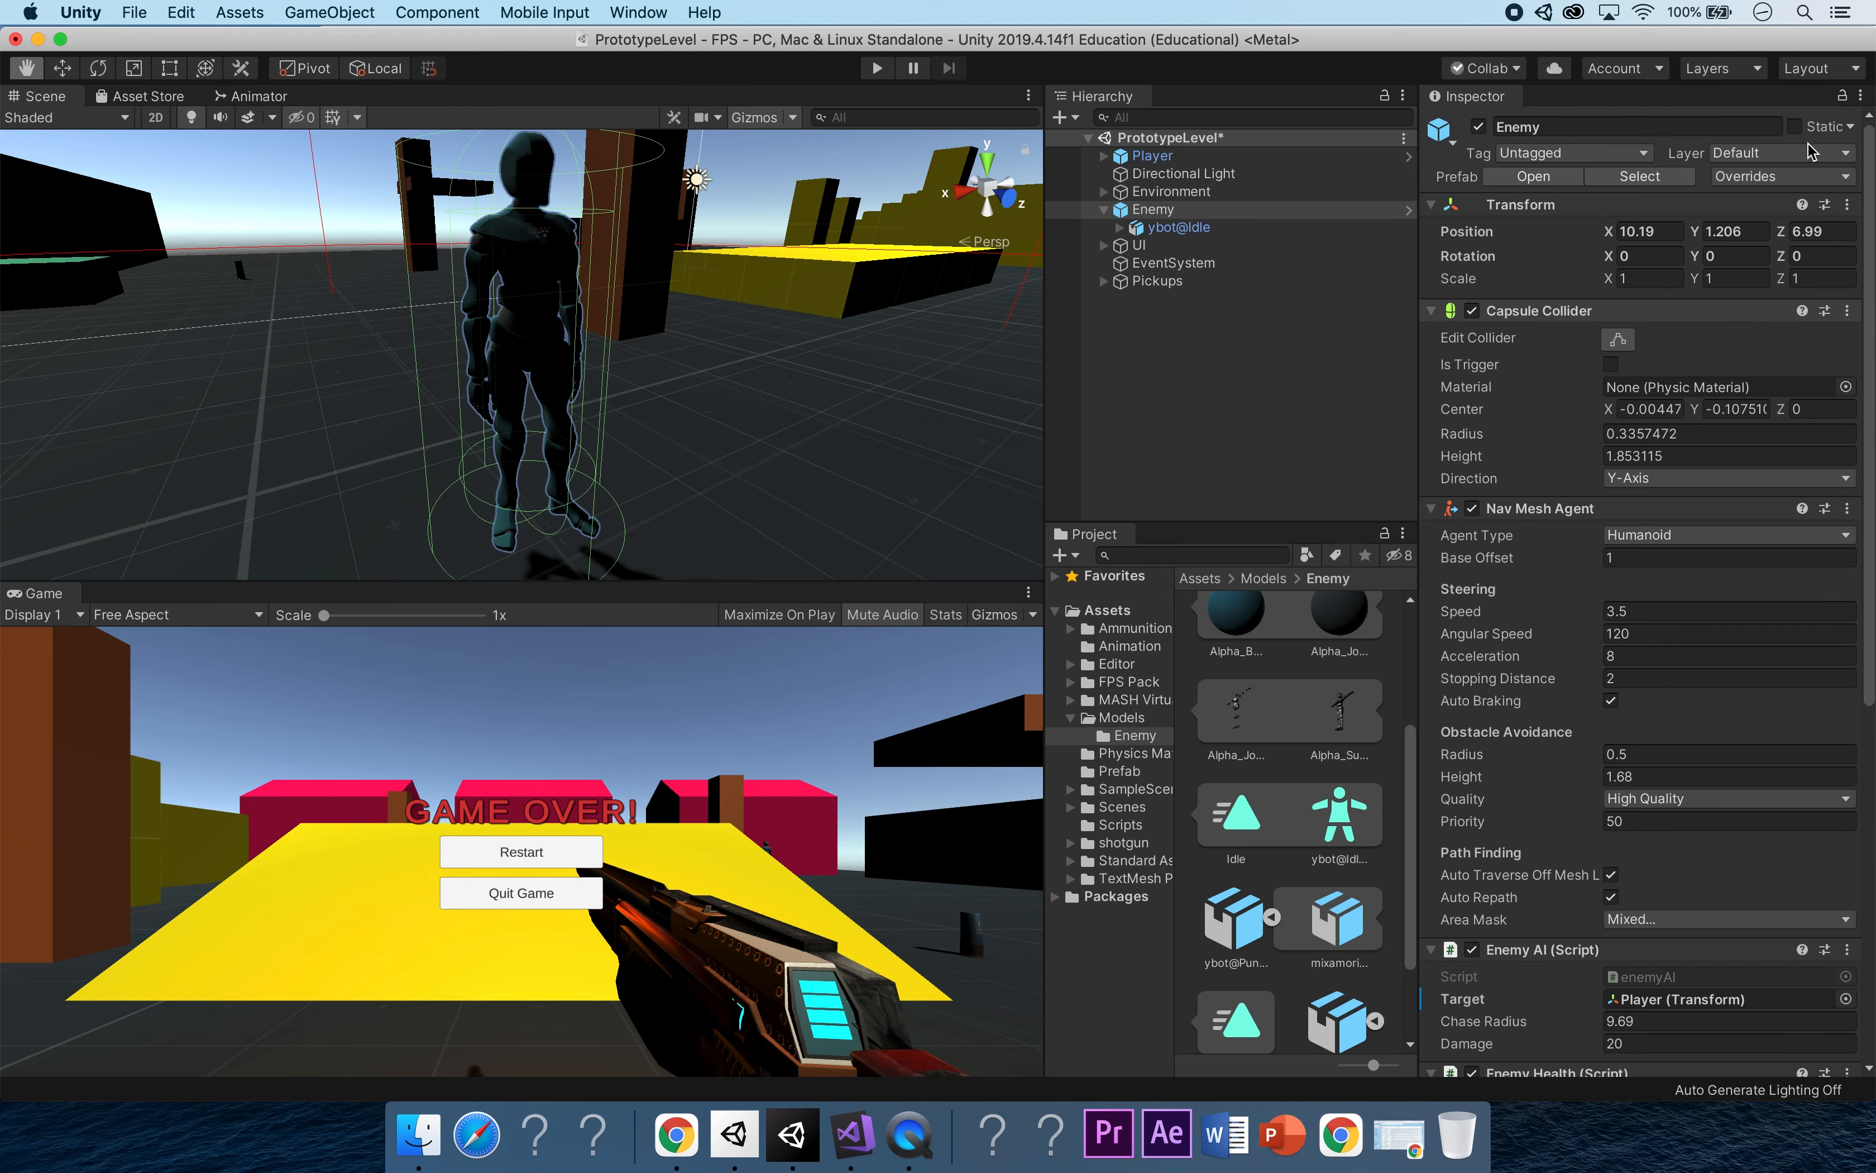
pyautogui.click(1809, 180)
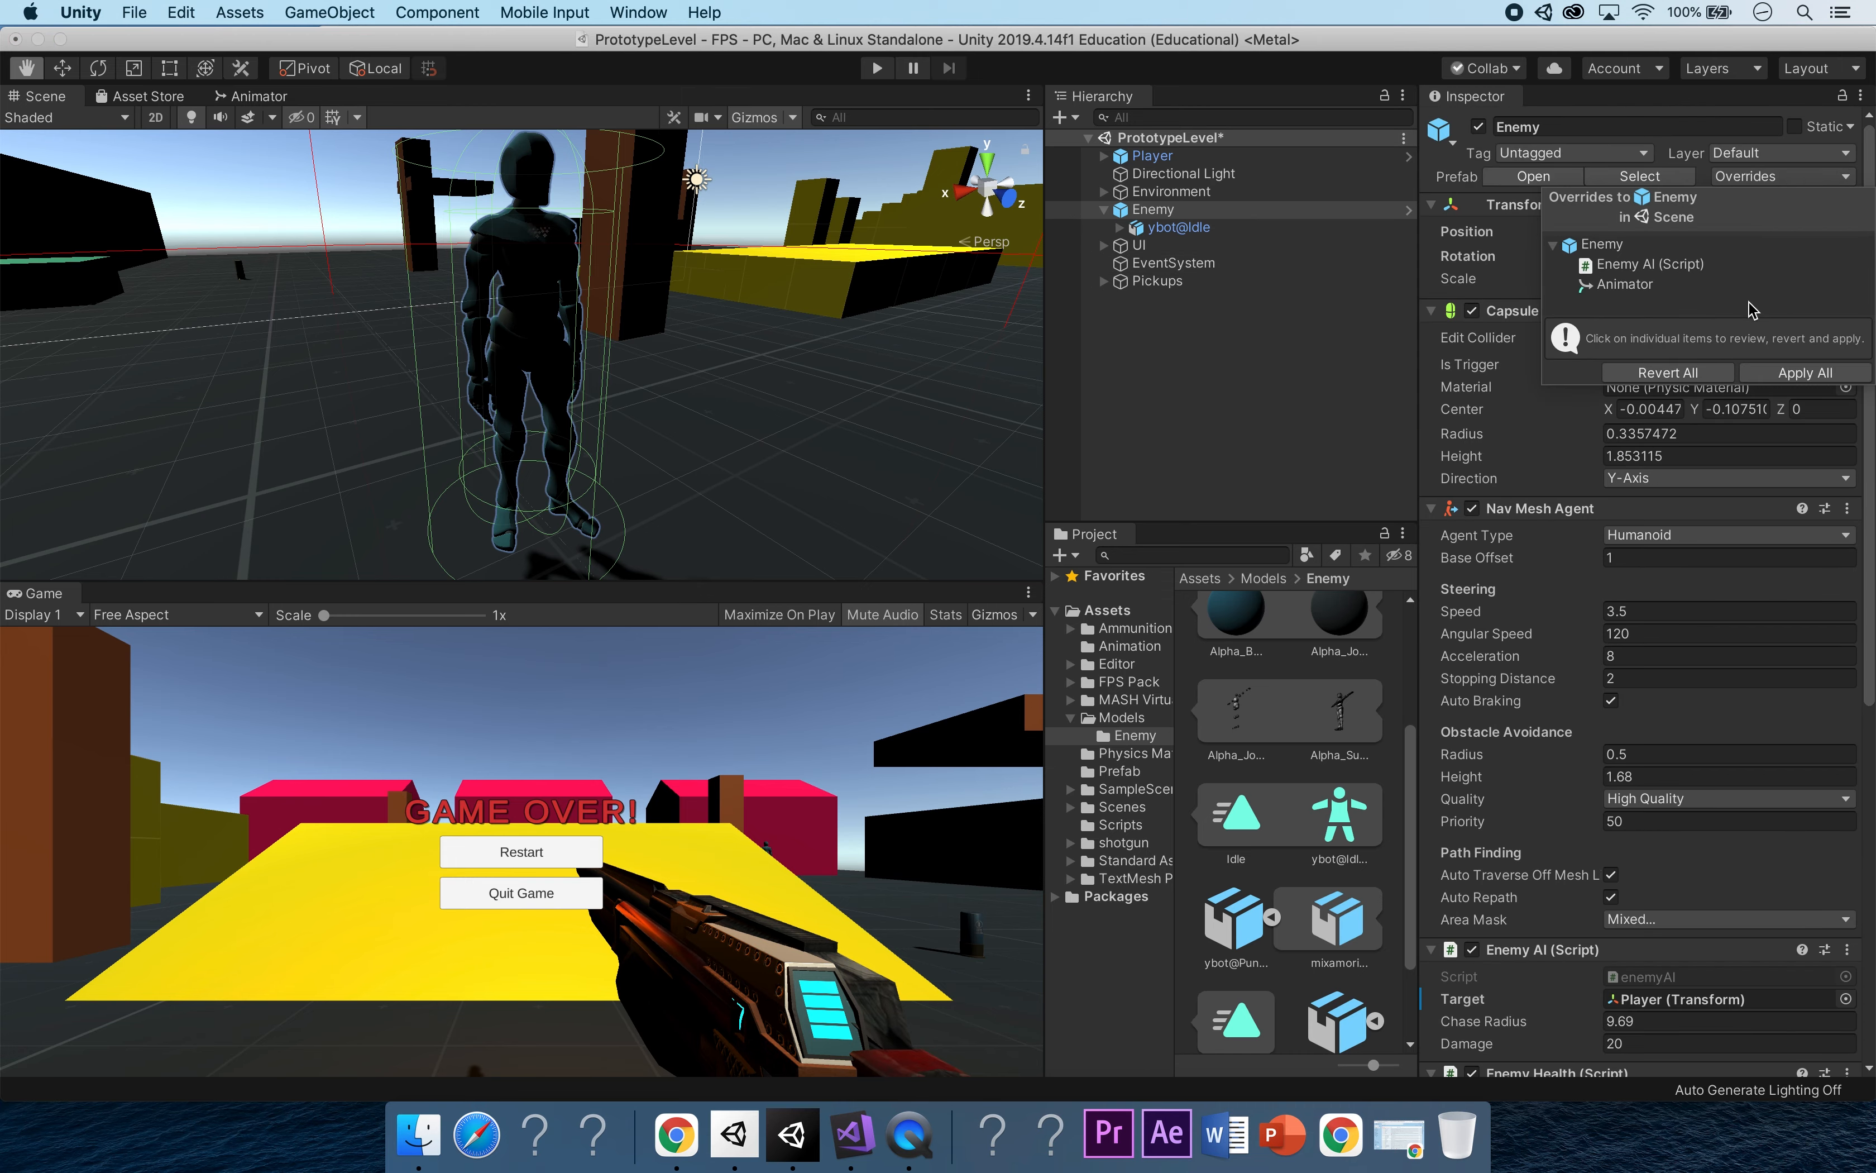
pyautogui.click(1796, 375)
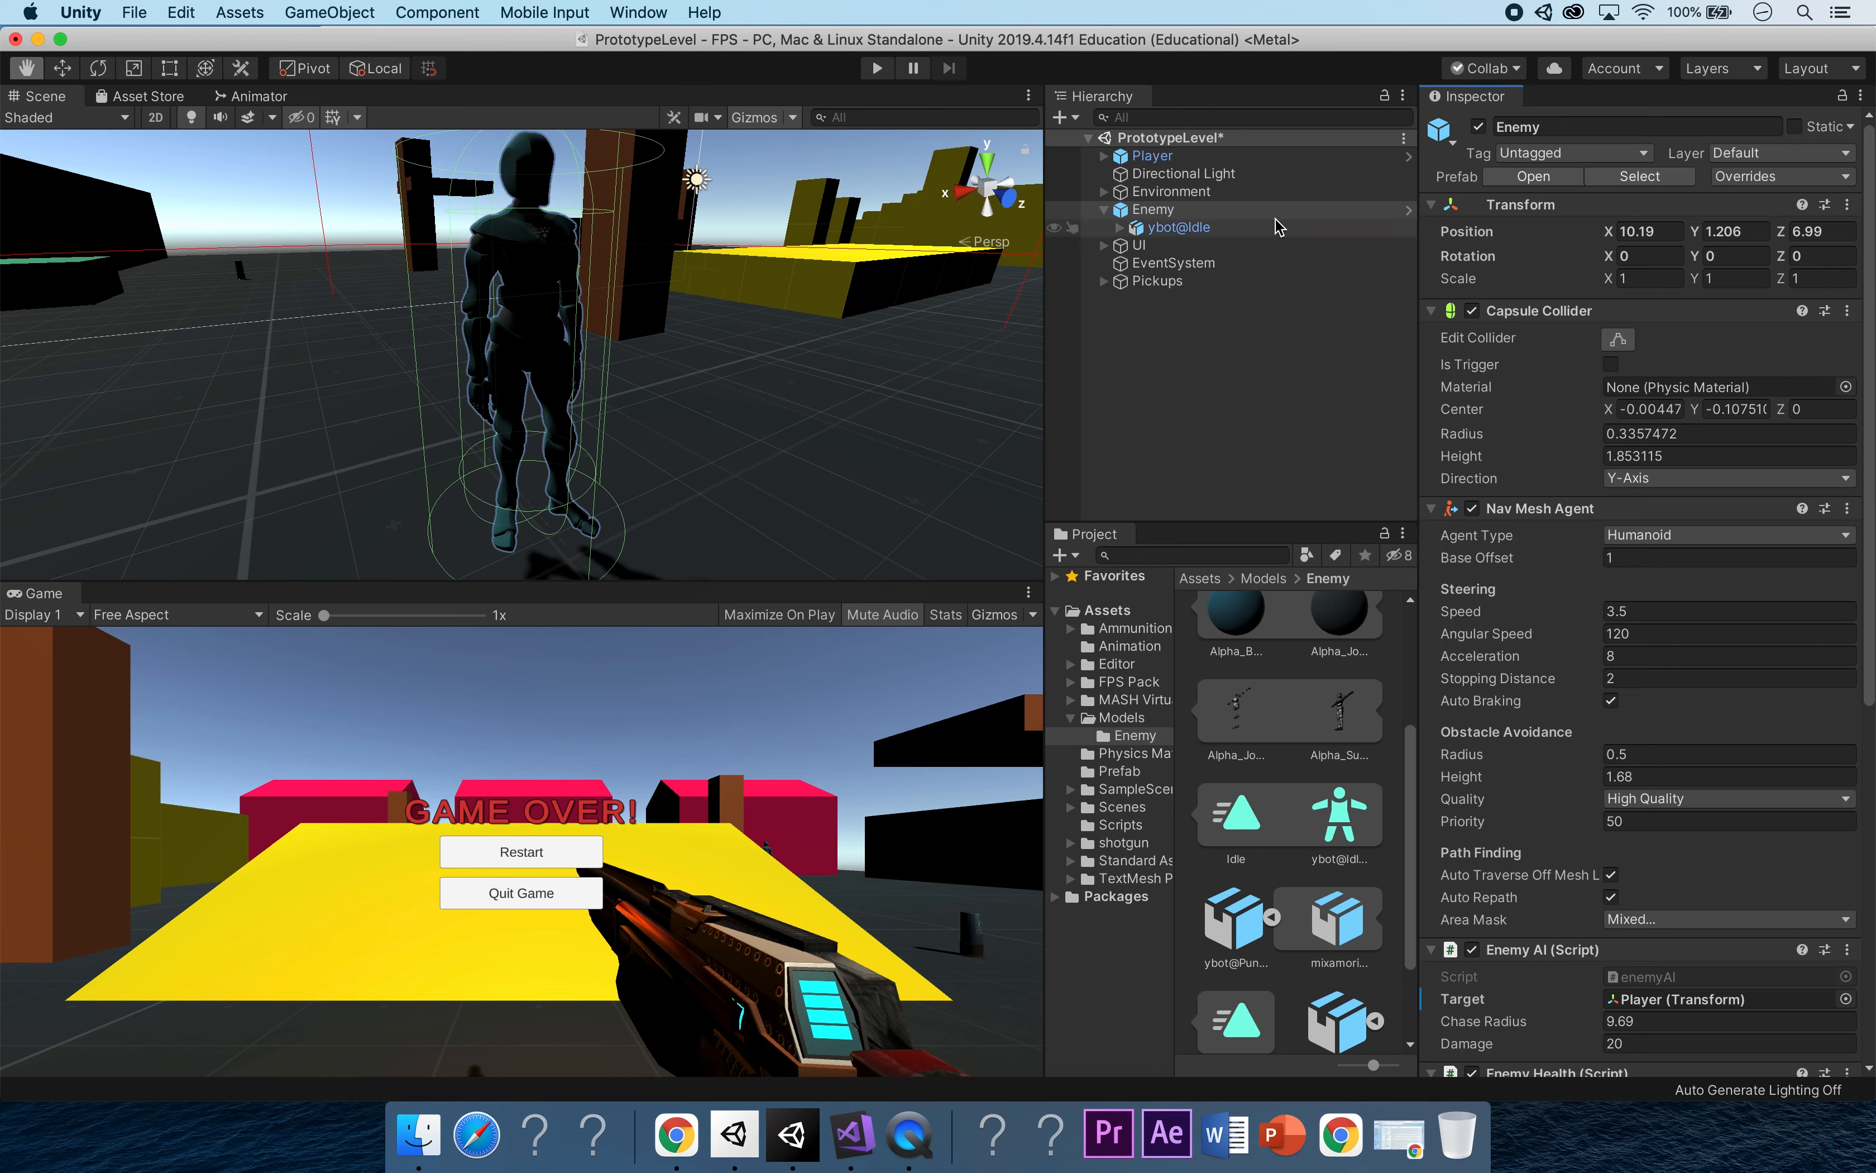
# Collapse the ybot@Idle model and the Models folder, and open the enemyAI script from the Scripts folder in Visual Studio.
pyautogui.scroll(5, 1409, 821)
pyautogui.click(1272, 638)
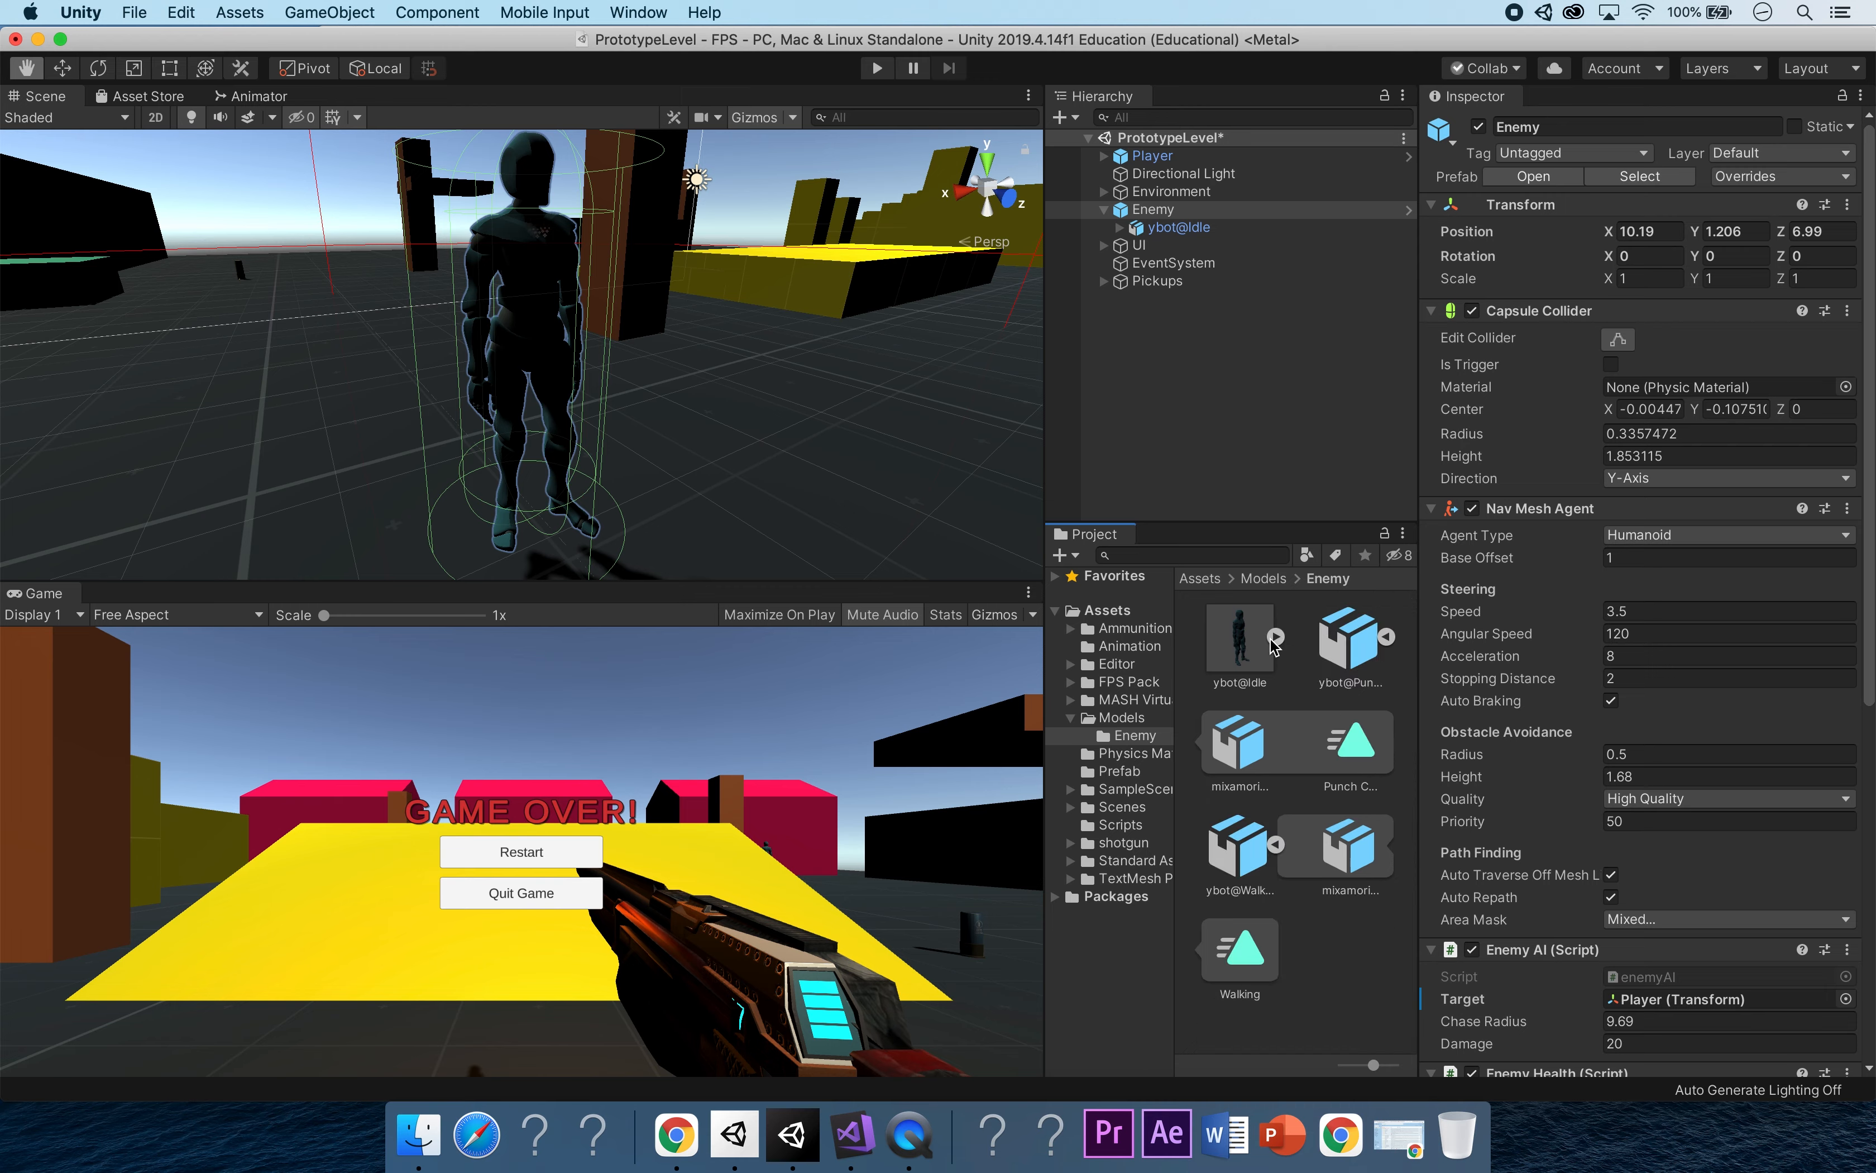
pyautogui.click(1074, 718)
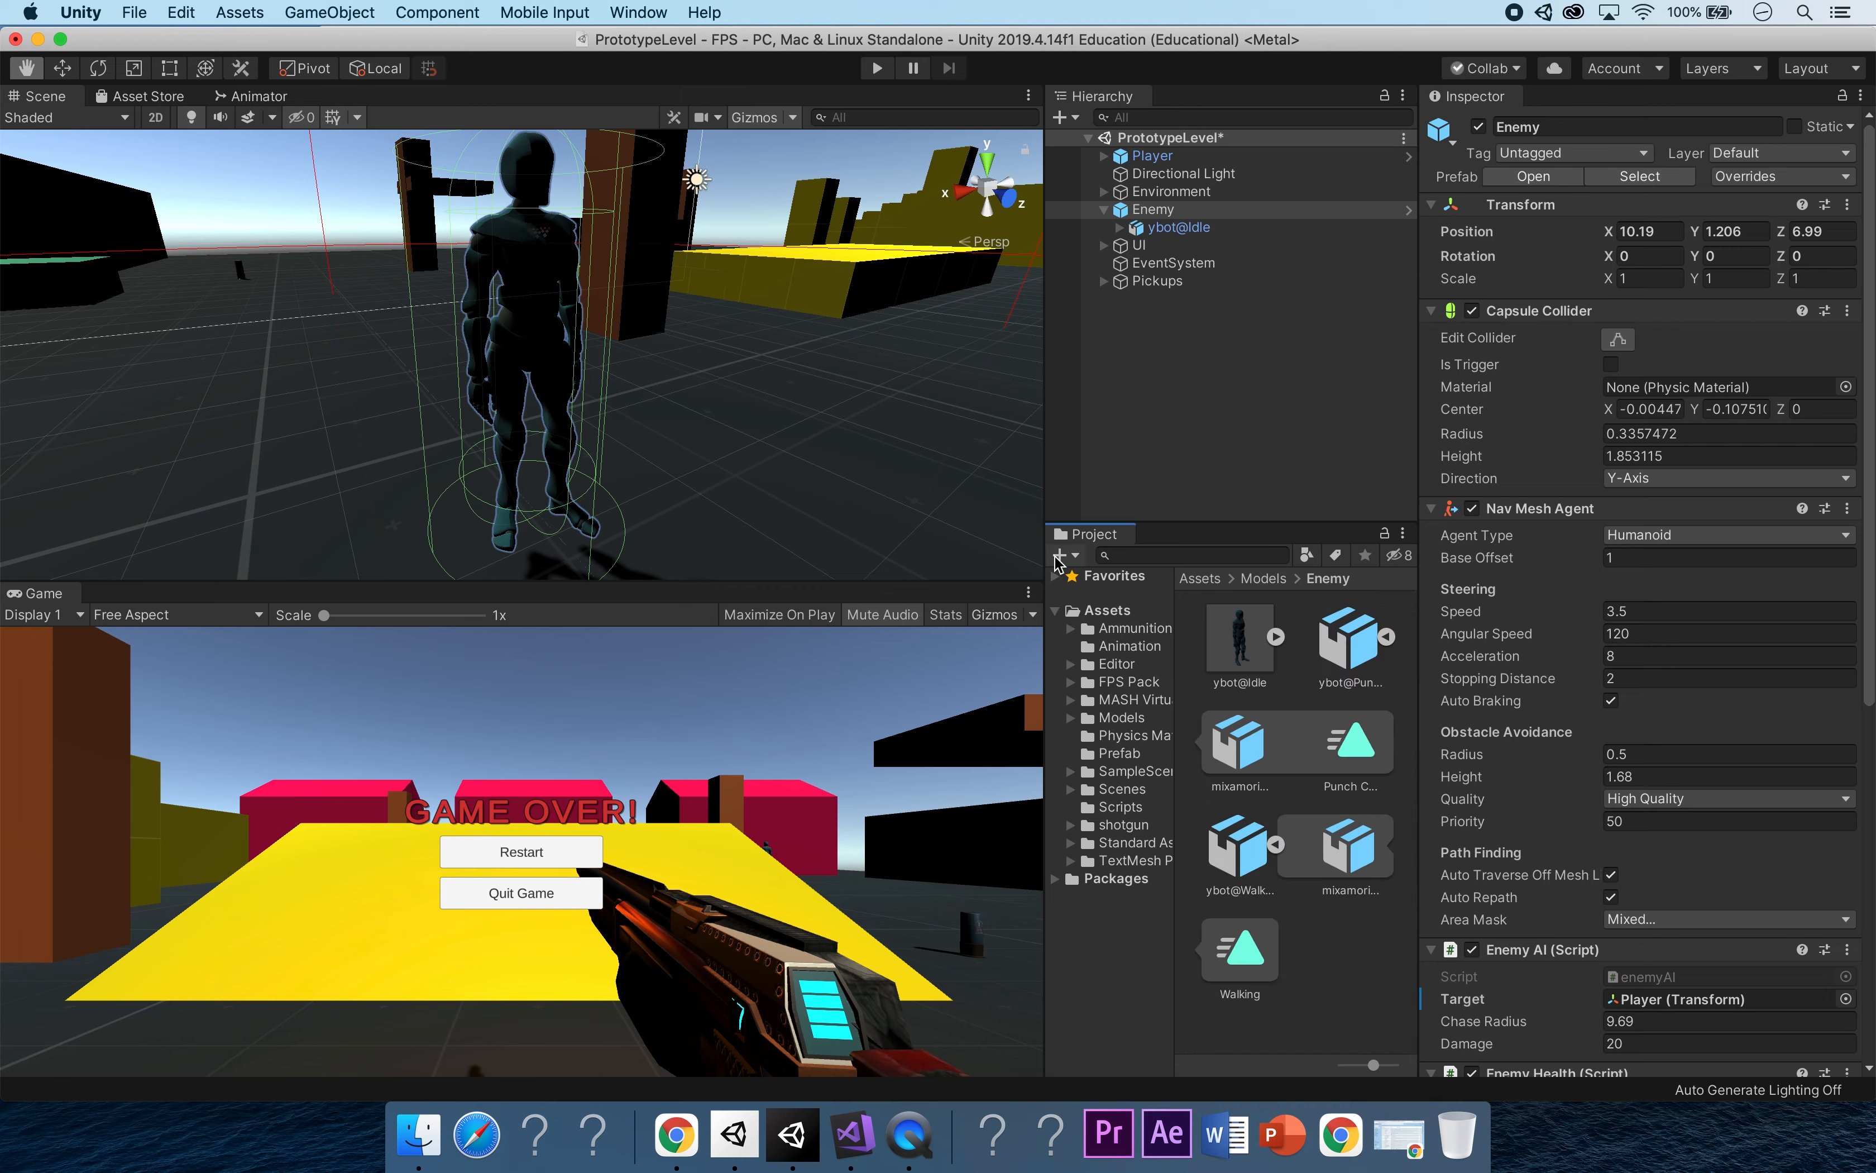
pyautogui.click(1120, 807)
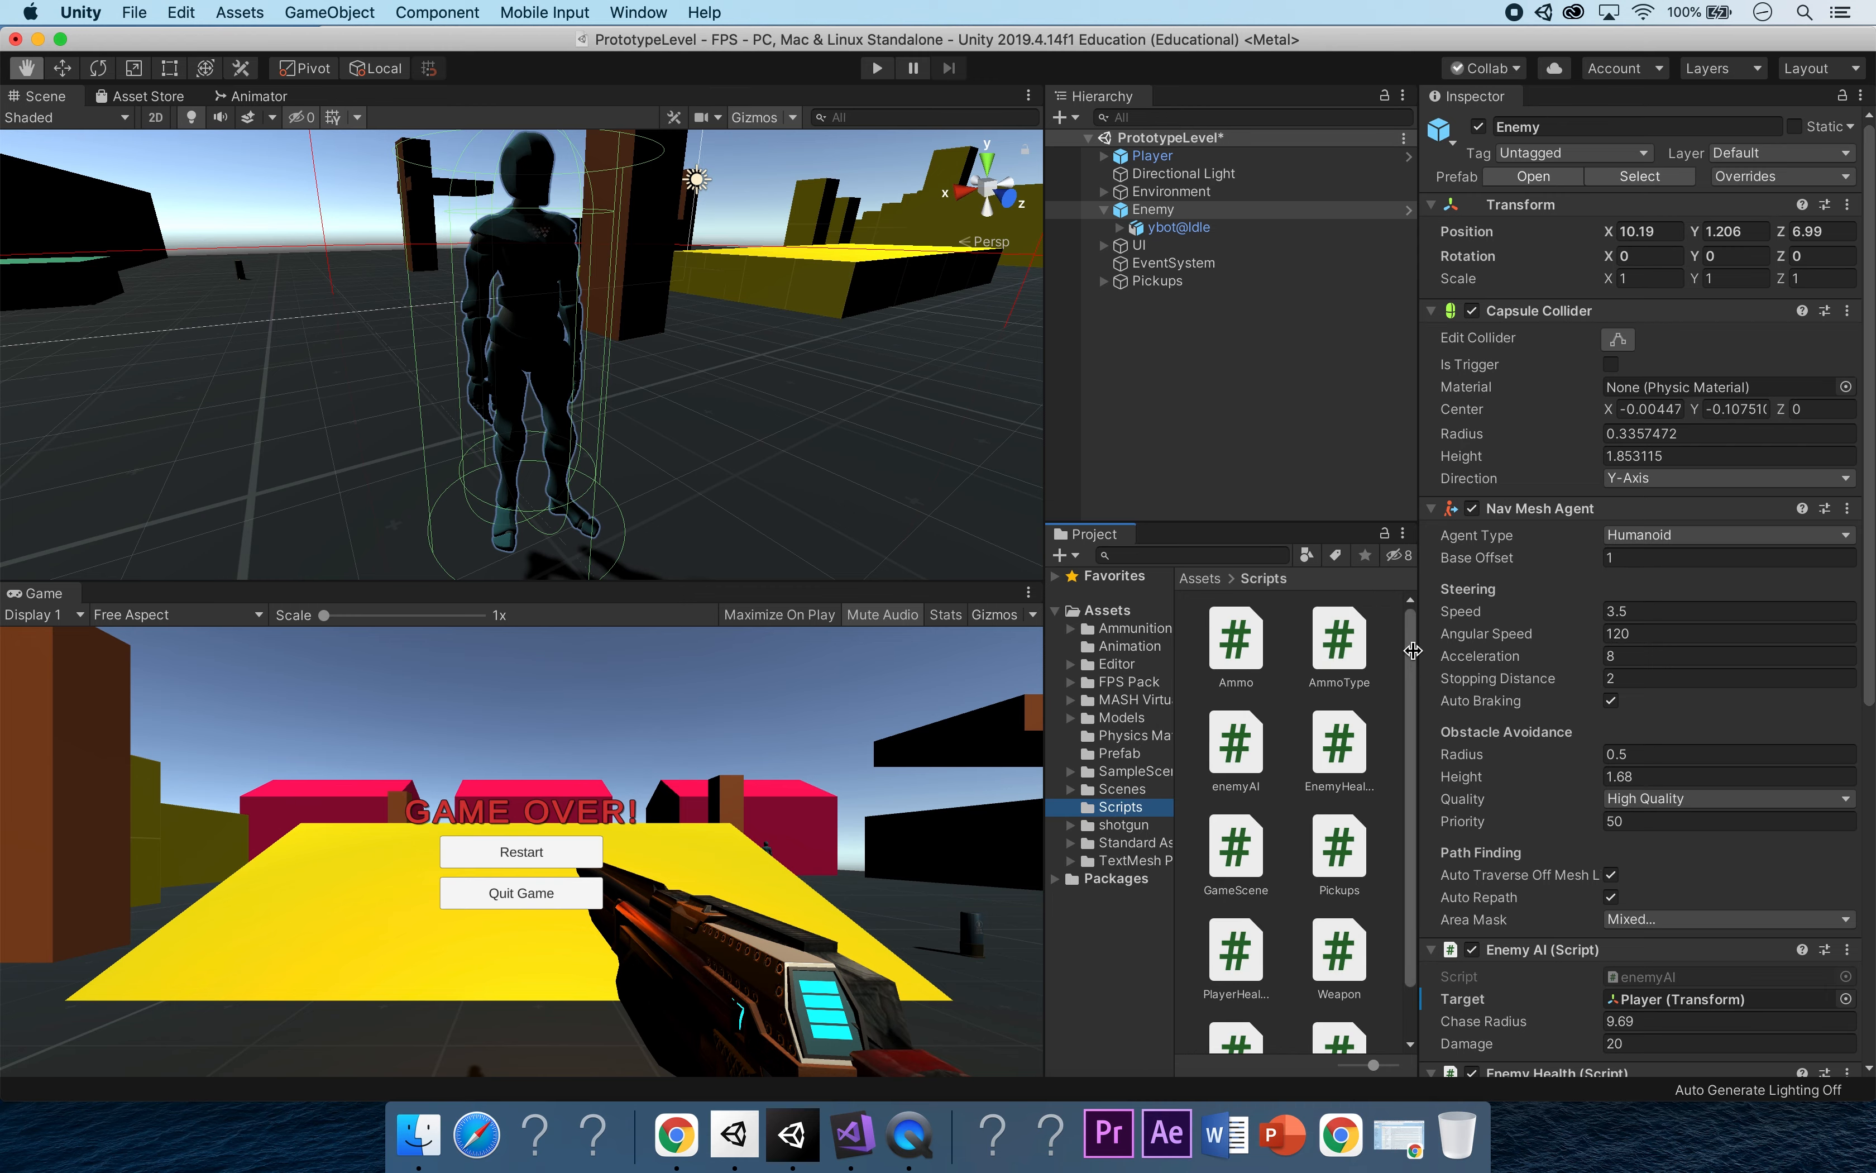
pyautogui.scroll(-2, 1400, 824)
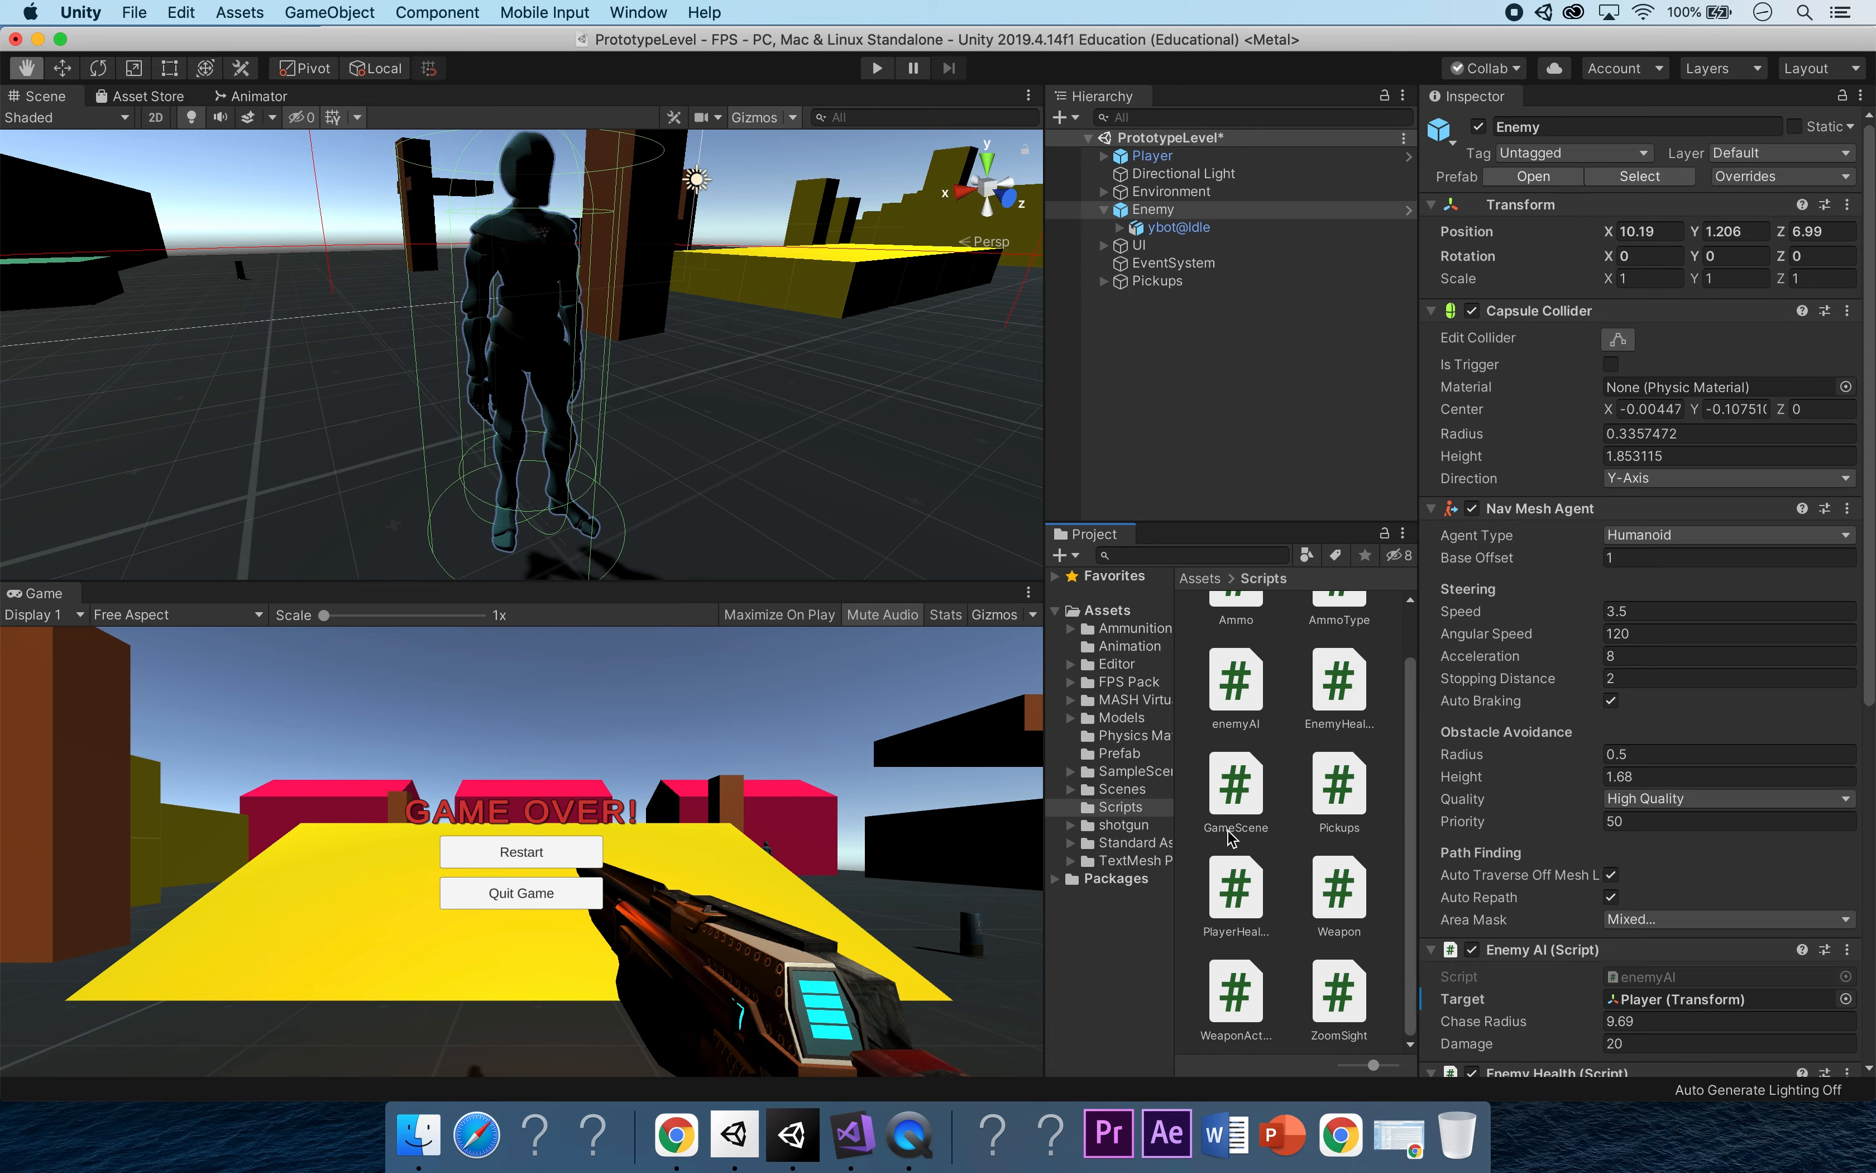
pyautogui.doubleClick(1238, 680)
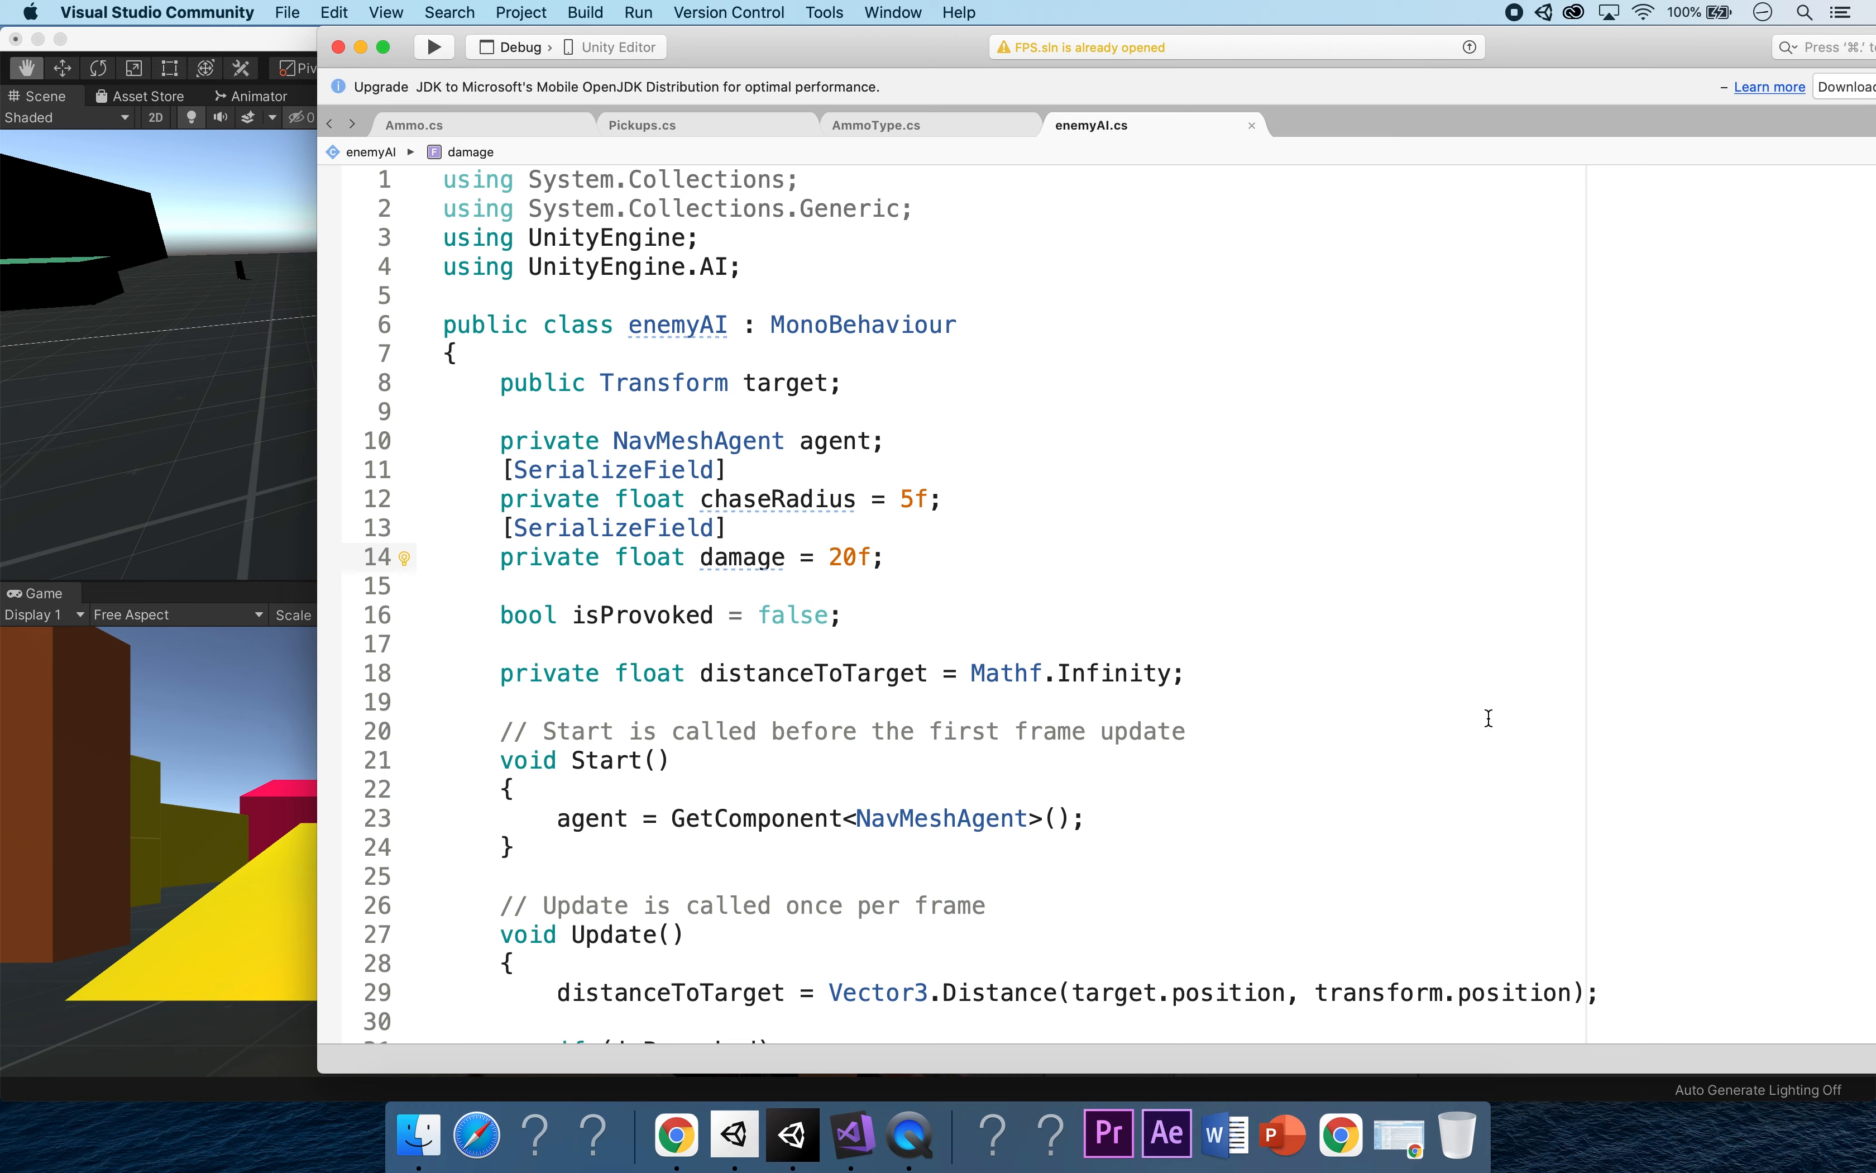
# Review the enemyAI script's chase and attack methods and add an empty line below the damage field.
pyautogui.scroll(-5, 1489, 718)
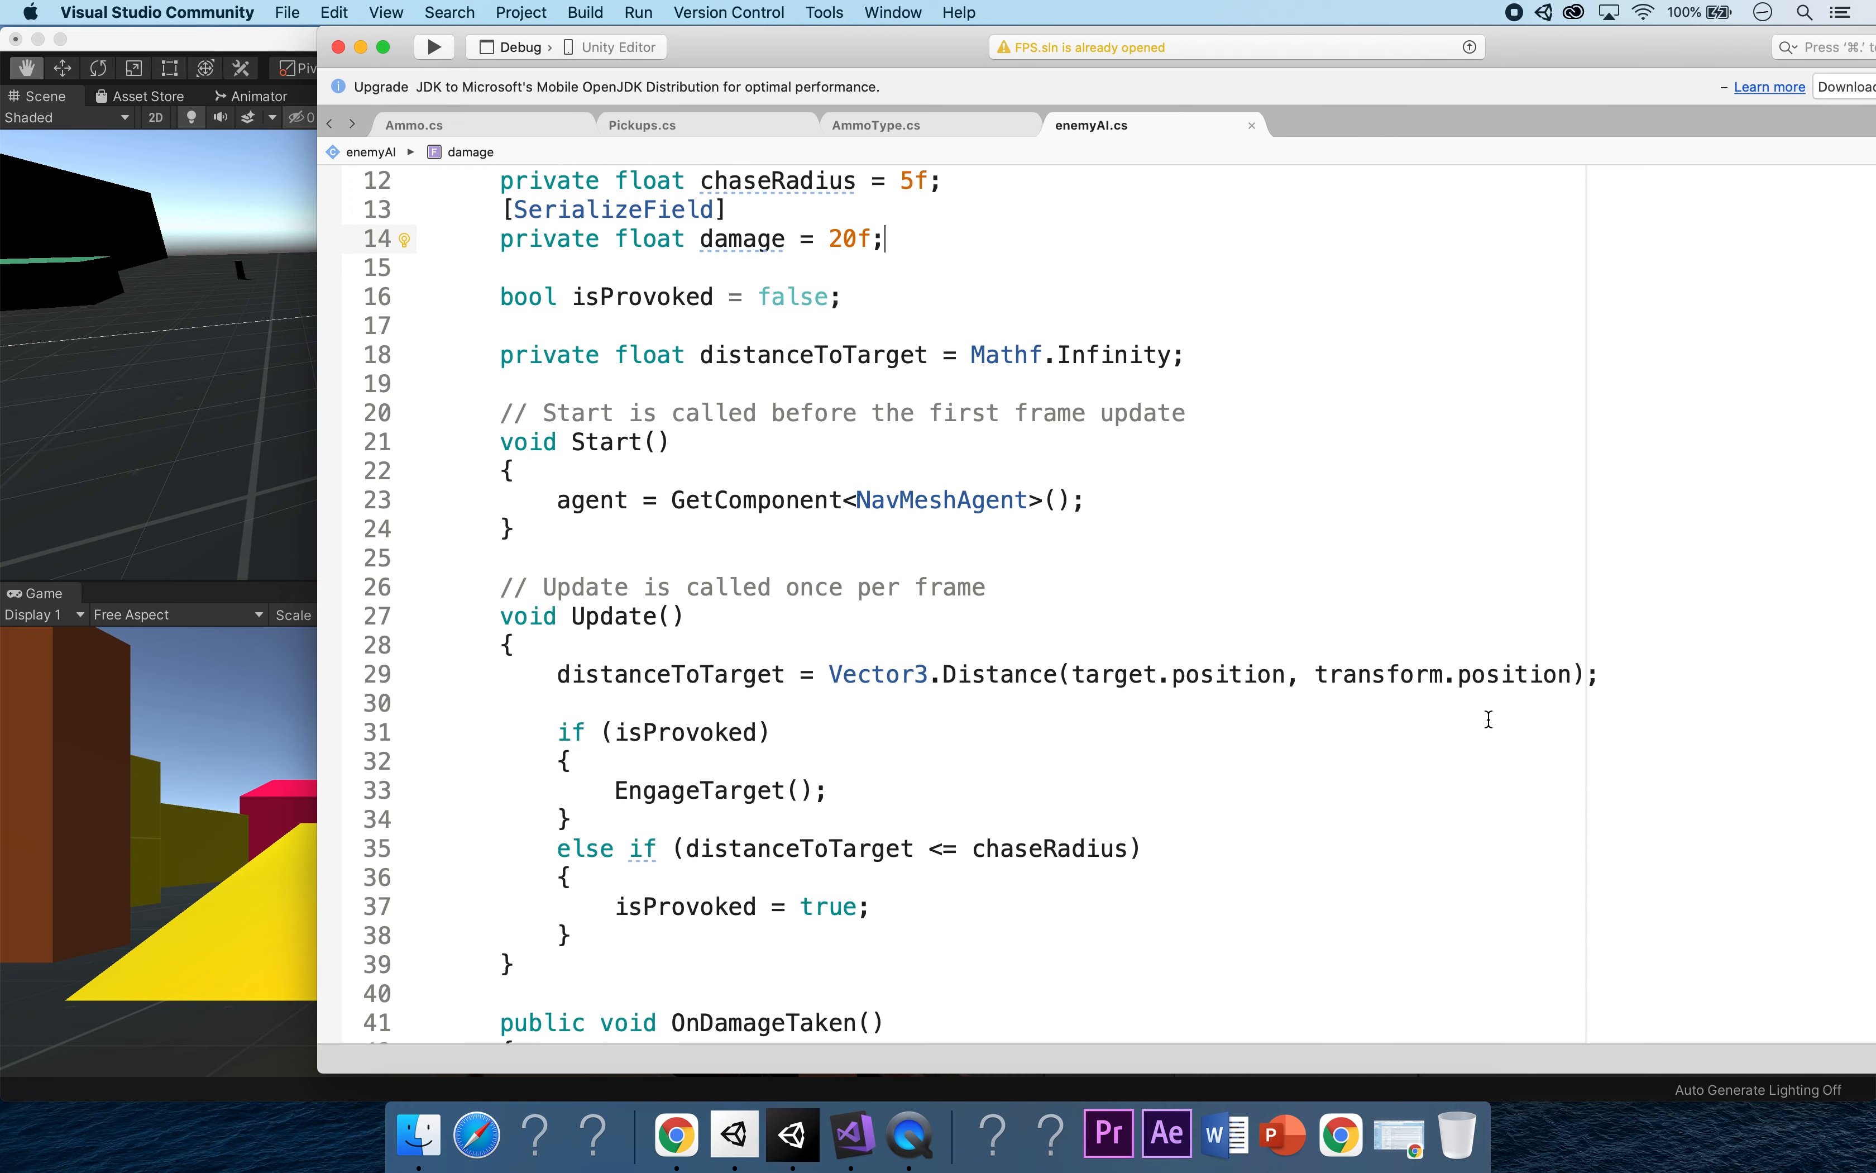
pyautogui.scroll(-8, 1489, 718)
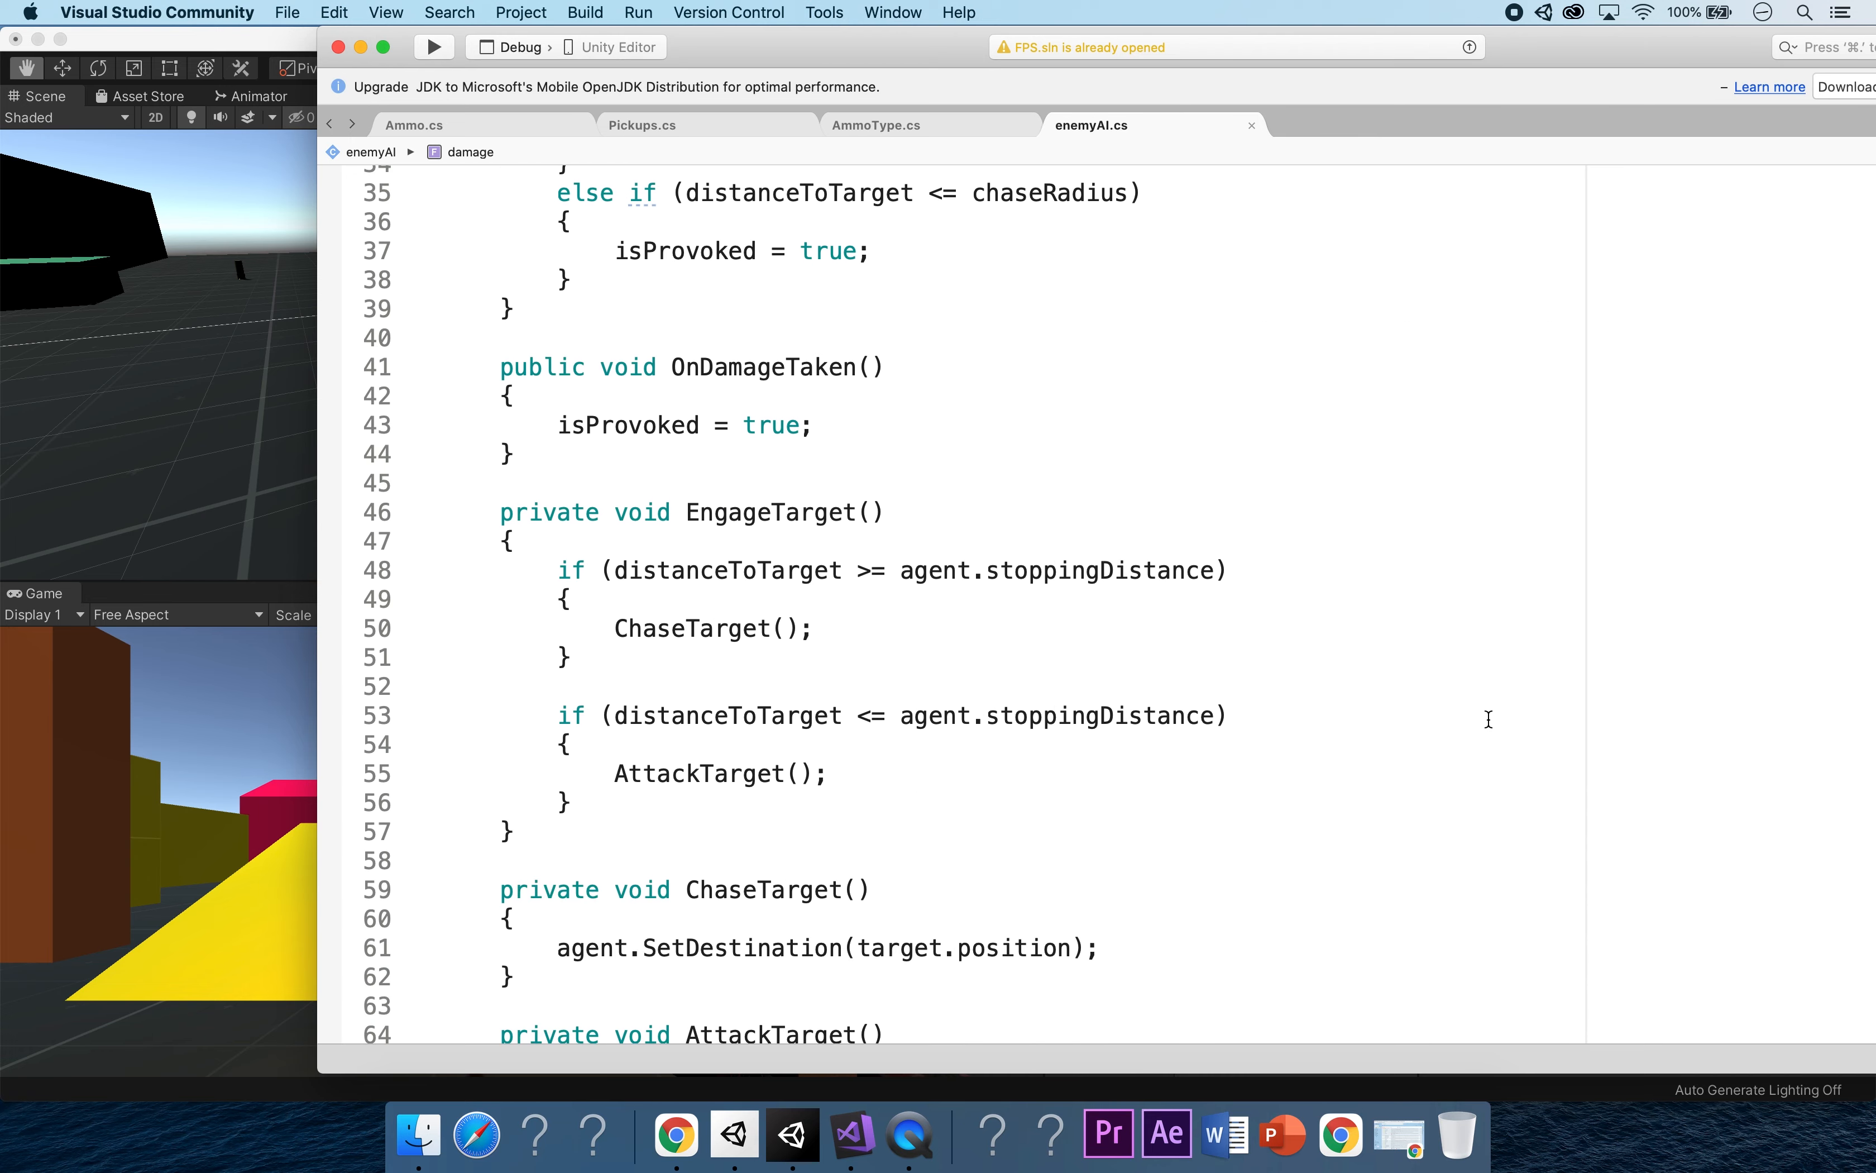
pyautogui.scroll(-5, 1489, 718)
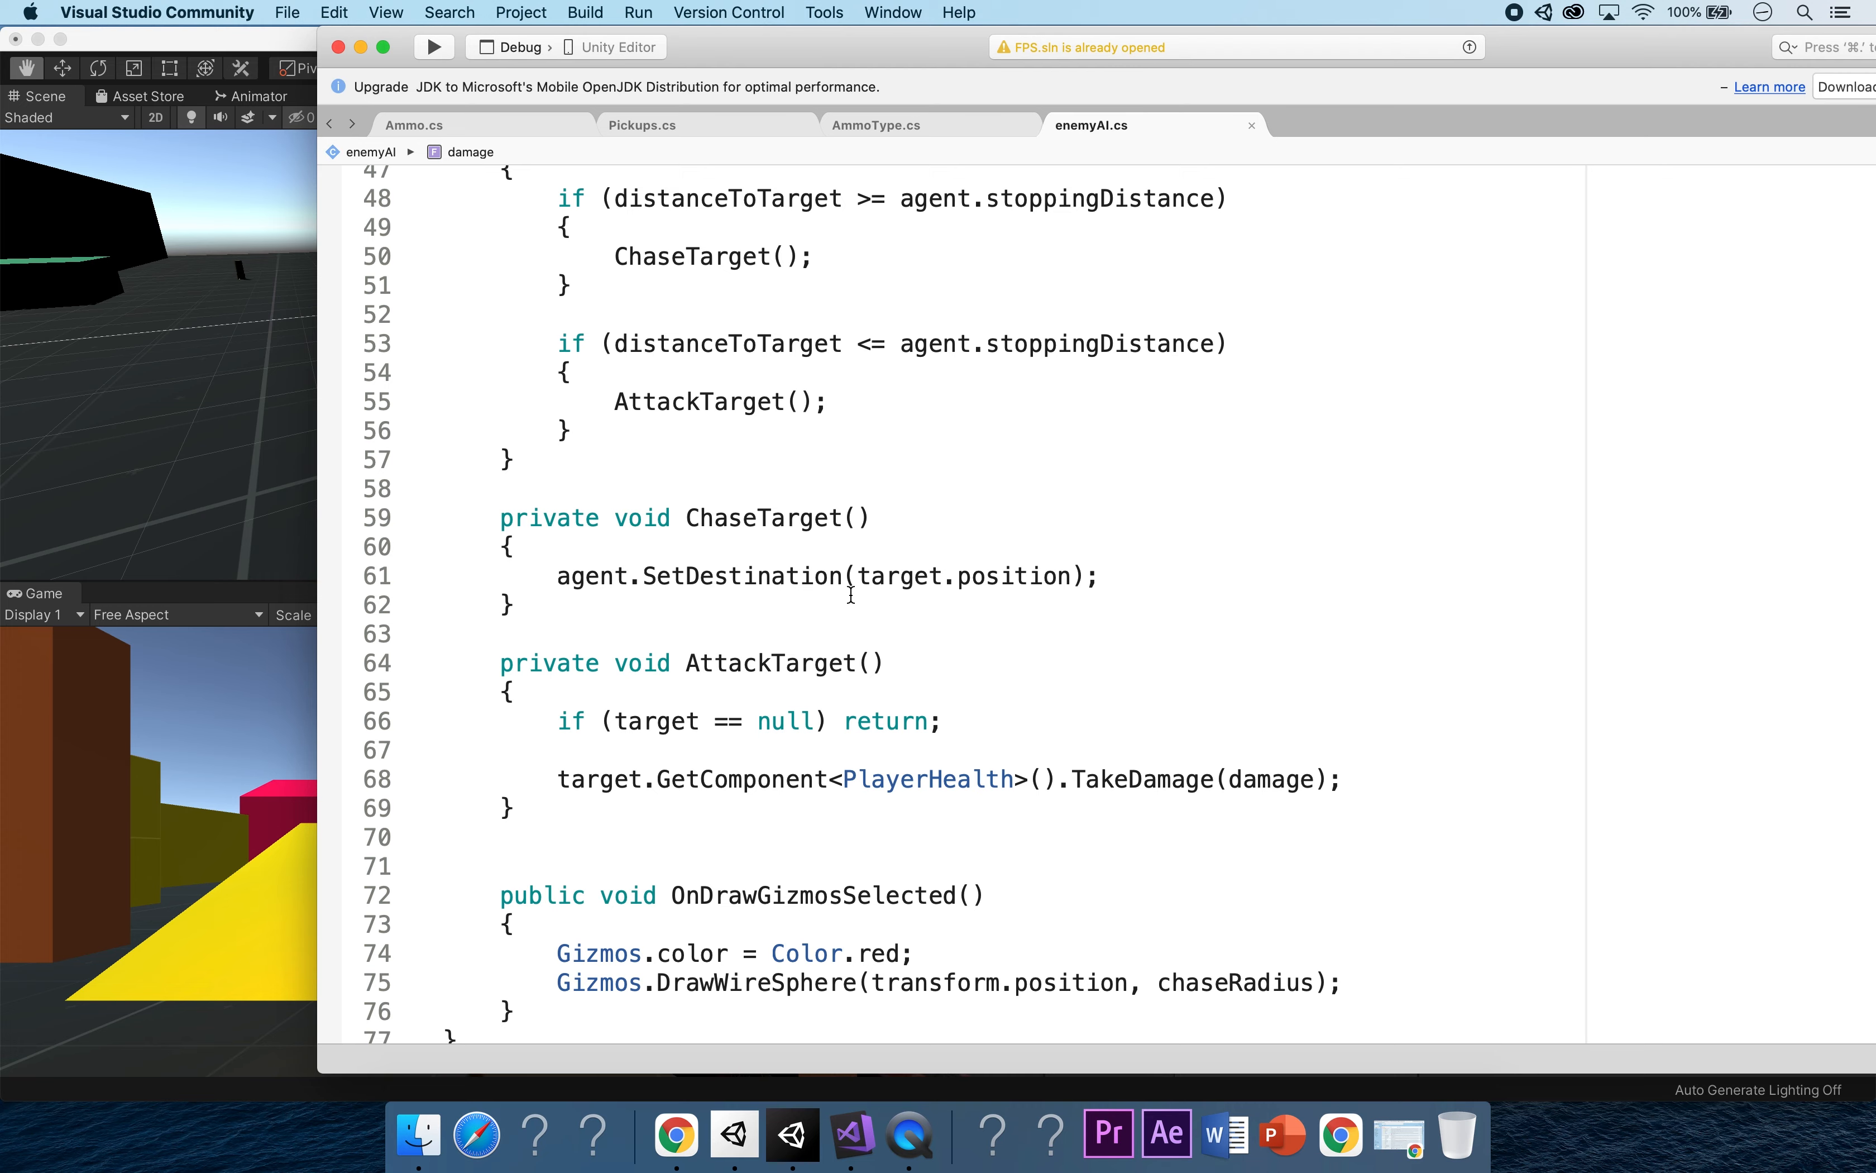
pyautogui.scroll(8, 1172, 578)
pyautogui.scroll(7, 1176, 580)
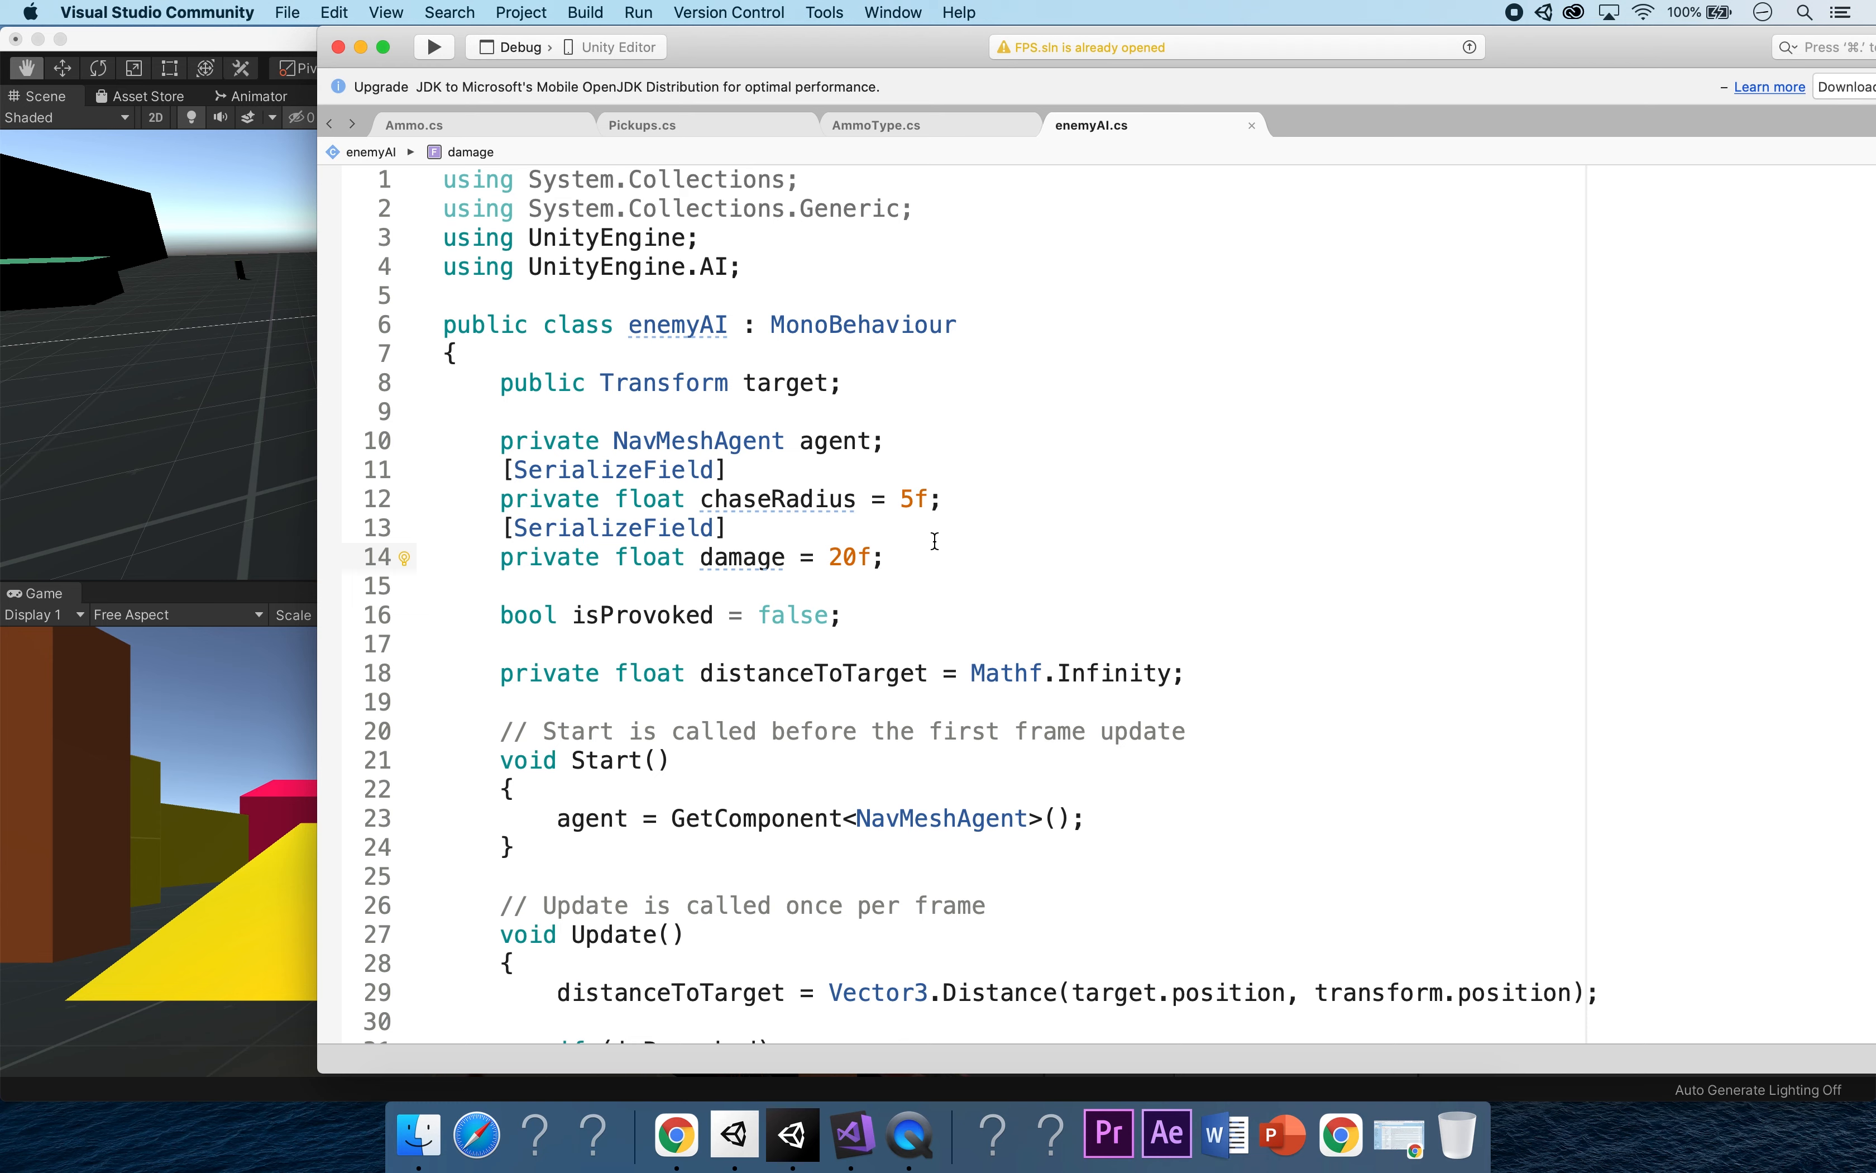
pyautogui.press('Return')
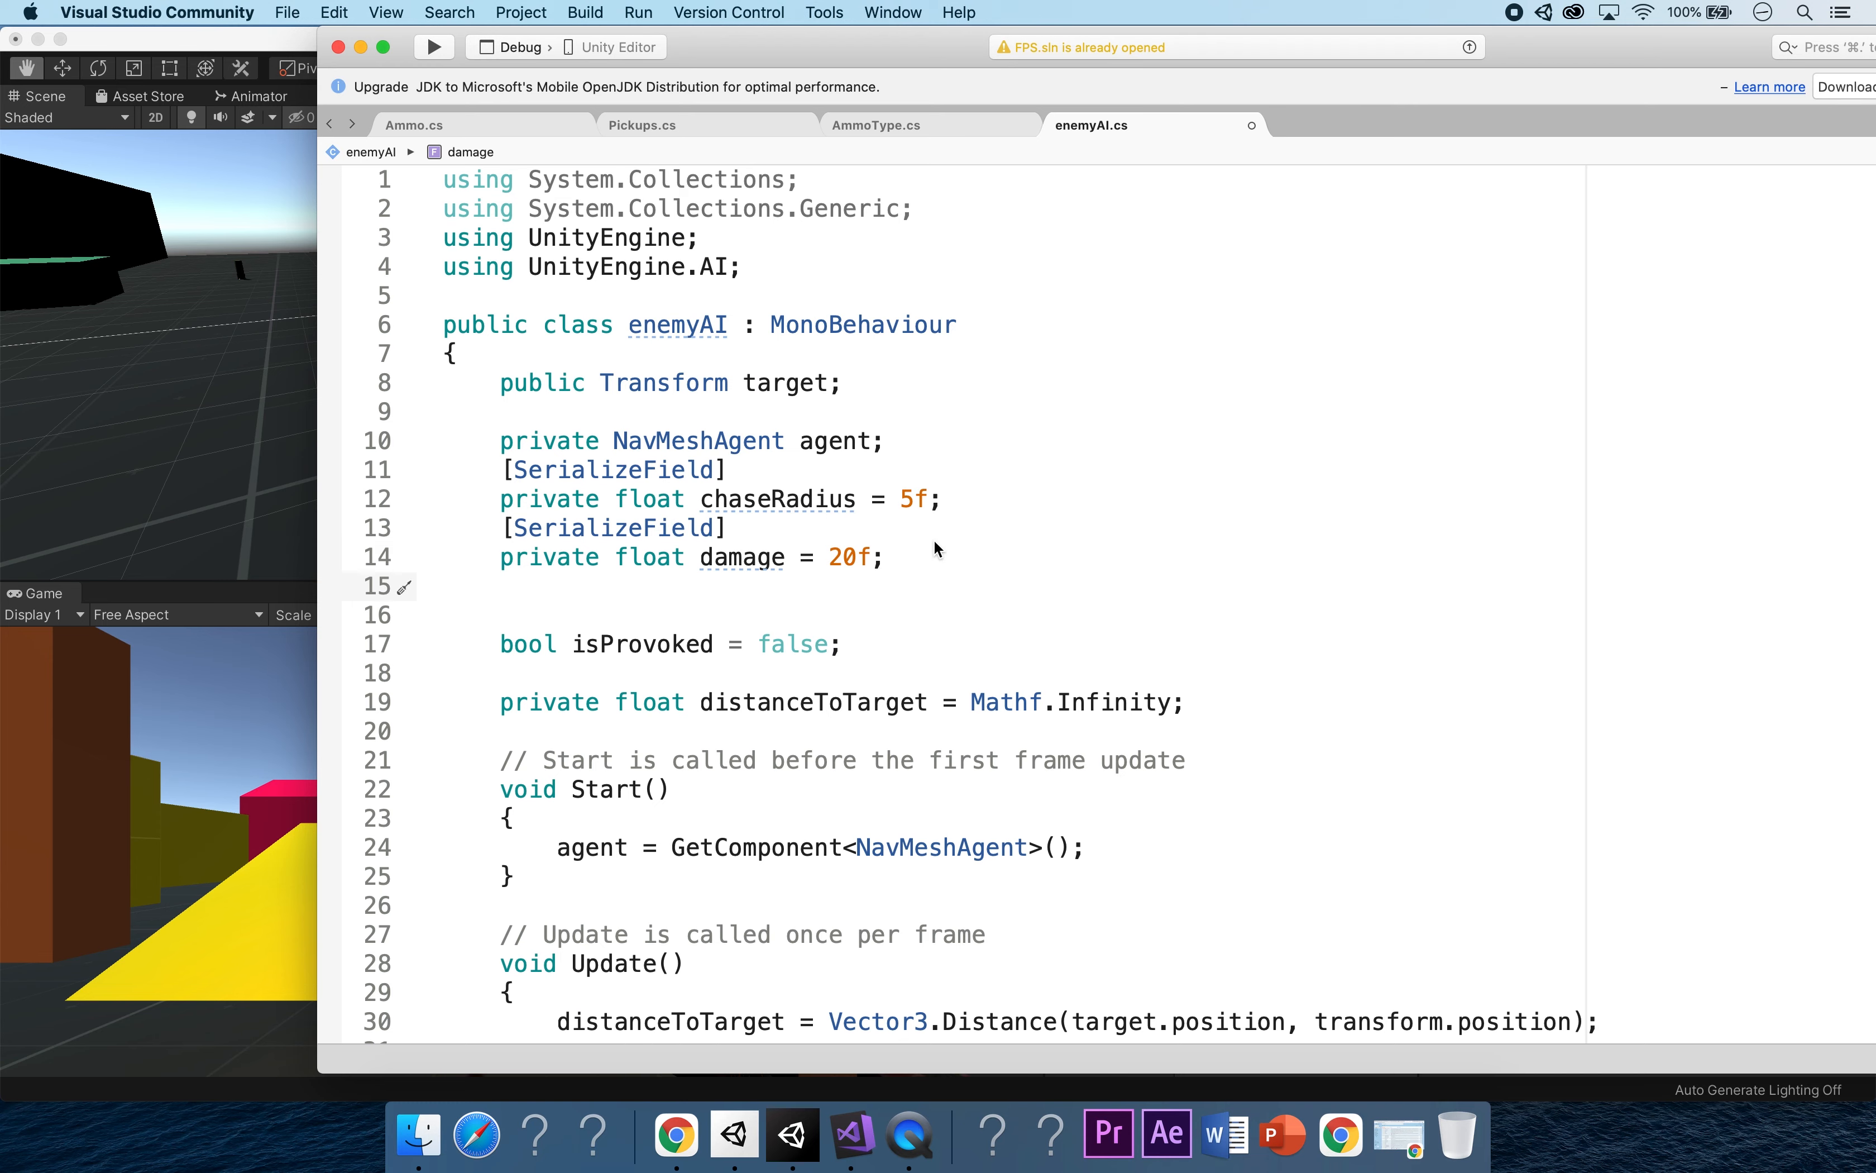
pyautogui.write('rpivate Animator')
pyautogui.press('BackSpace')
pyautogui.press('BackSpace')
pyautogui.press('BackSpace')
pyautogui.press('BackSpace')
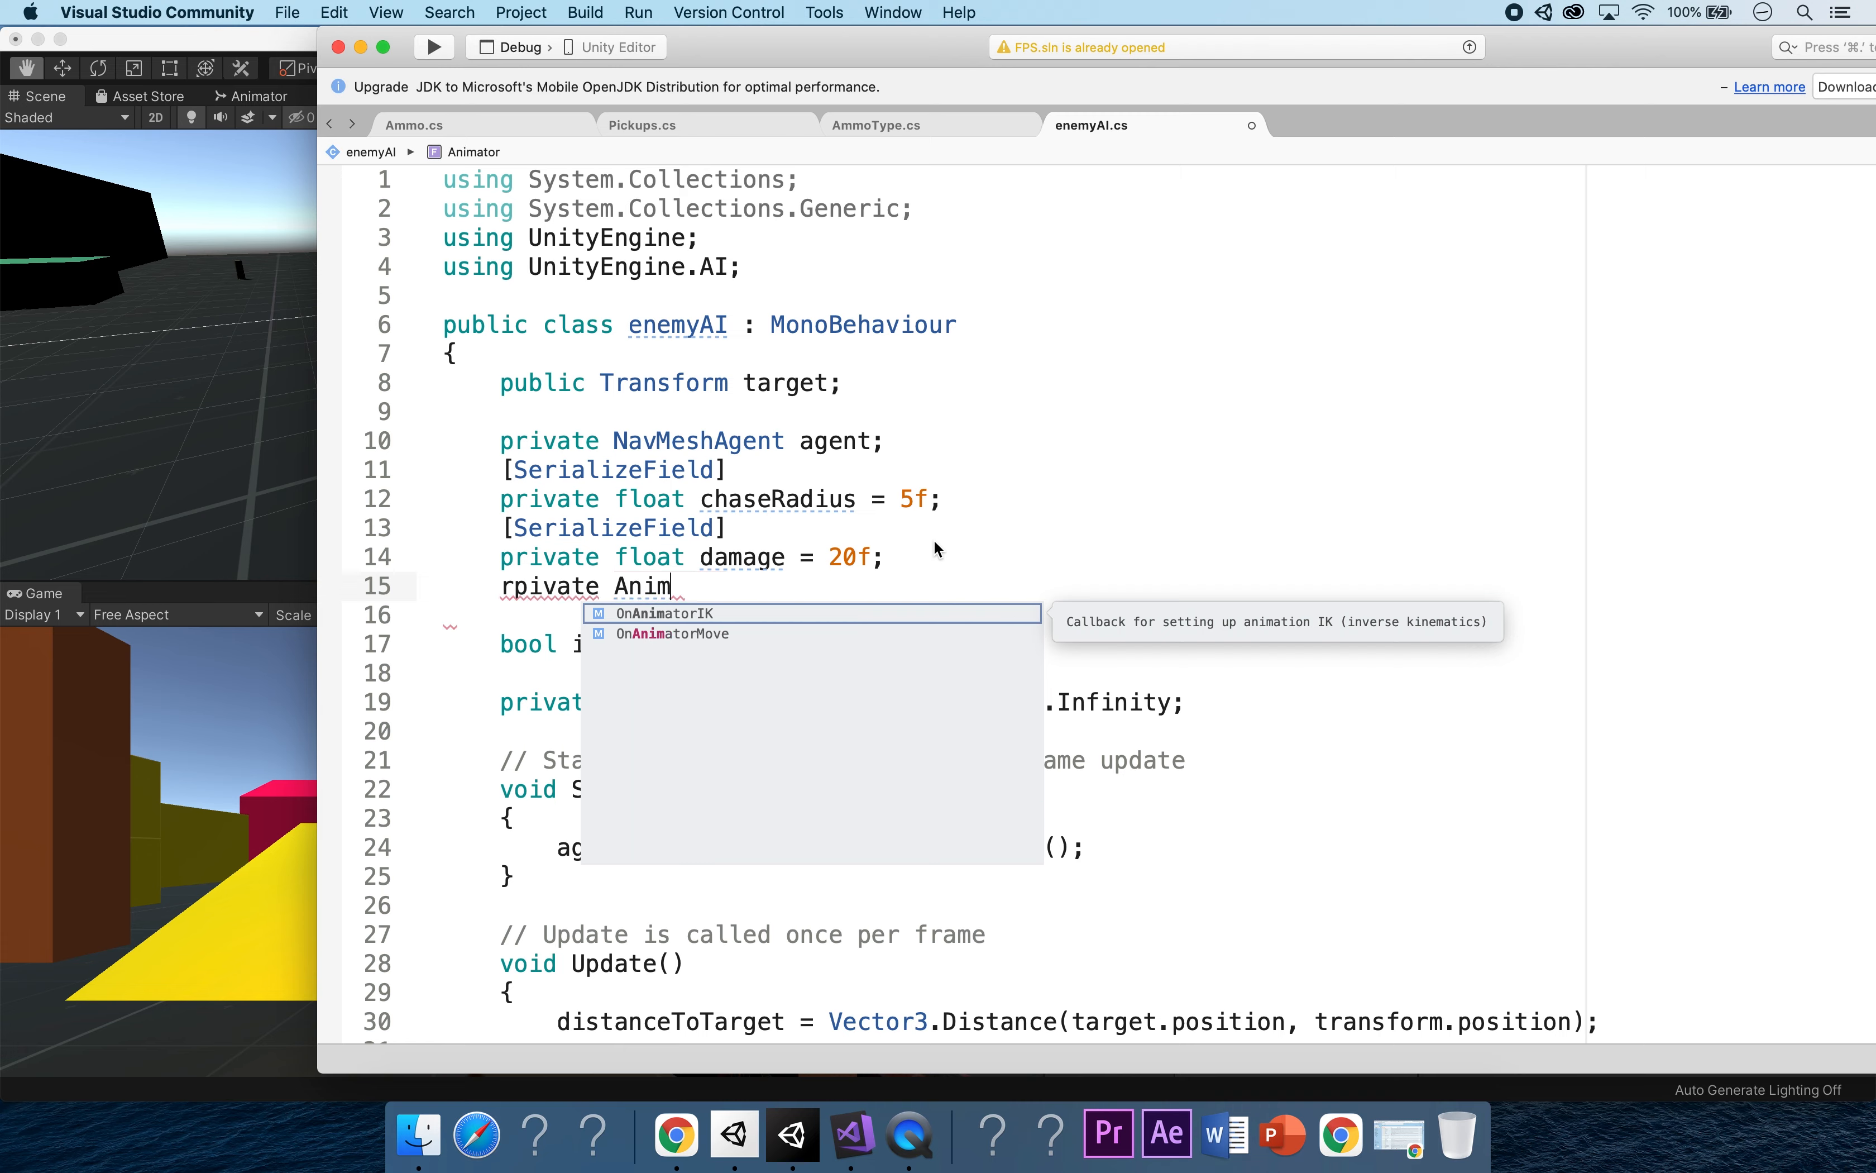
pyautogui.press('BackSpace')
pyautogui.press('BackSpace')
pyautogui.press('BackSpace')
pyautogui.press('BackSpace')
pyautogui.press('BackSpace')
pyautogui.press('BackSpace')
pyautogui.press('BackSpace')
pyautogui.press('BackSpace')
pyautogui.press('BackSpace')
pyautogui.press('BackSpace')
pyautogui.press('BackSpace')
pyautogui.press('BackSpace')
# Declare a private Animator field named enemyAnim on the empty line below the damage field.
pyautogui.write('private Ani')
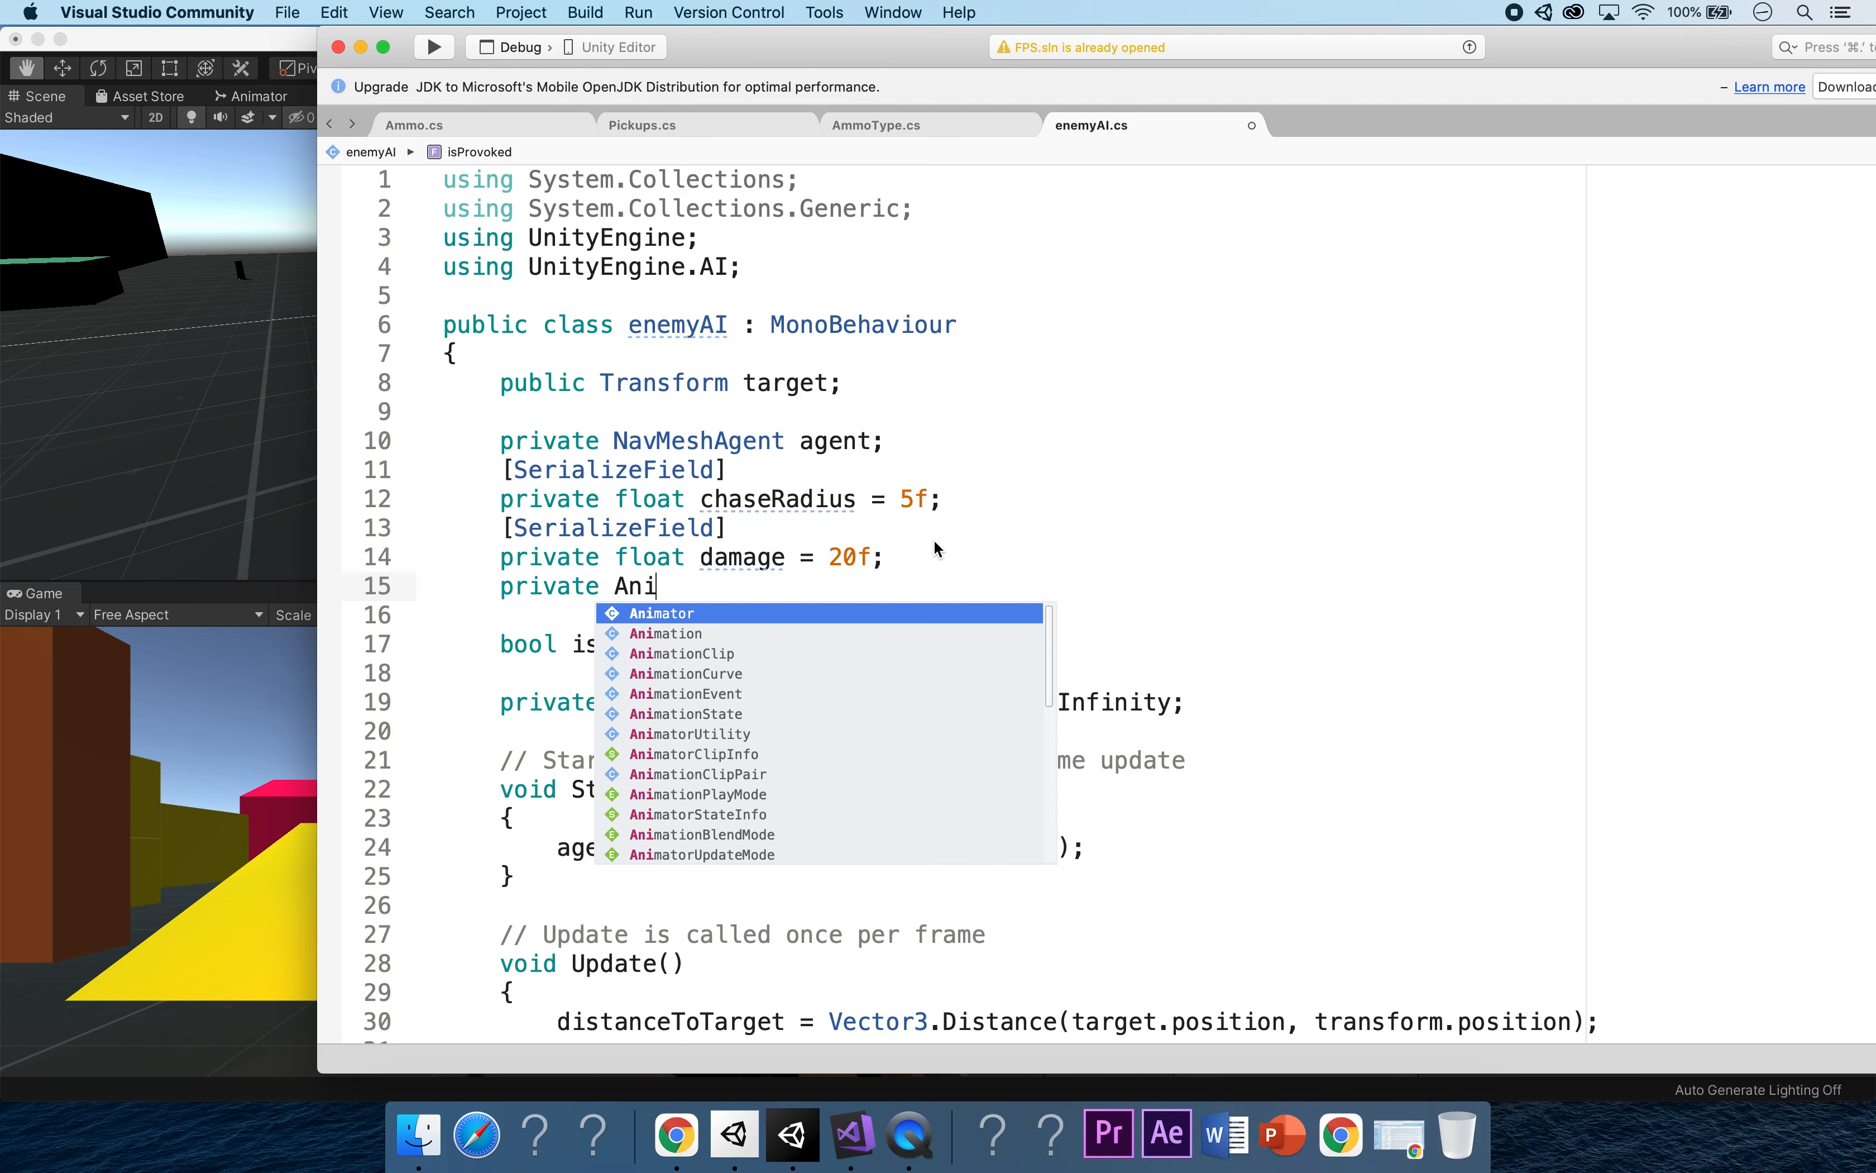
pyautogui.write('mator ')
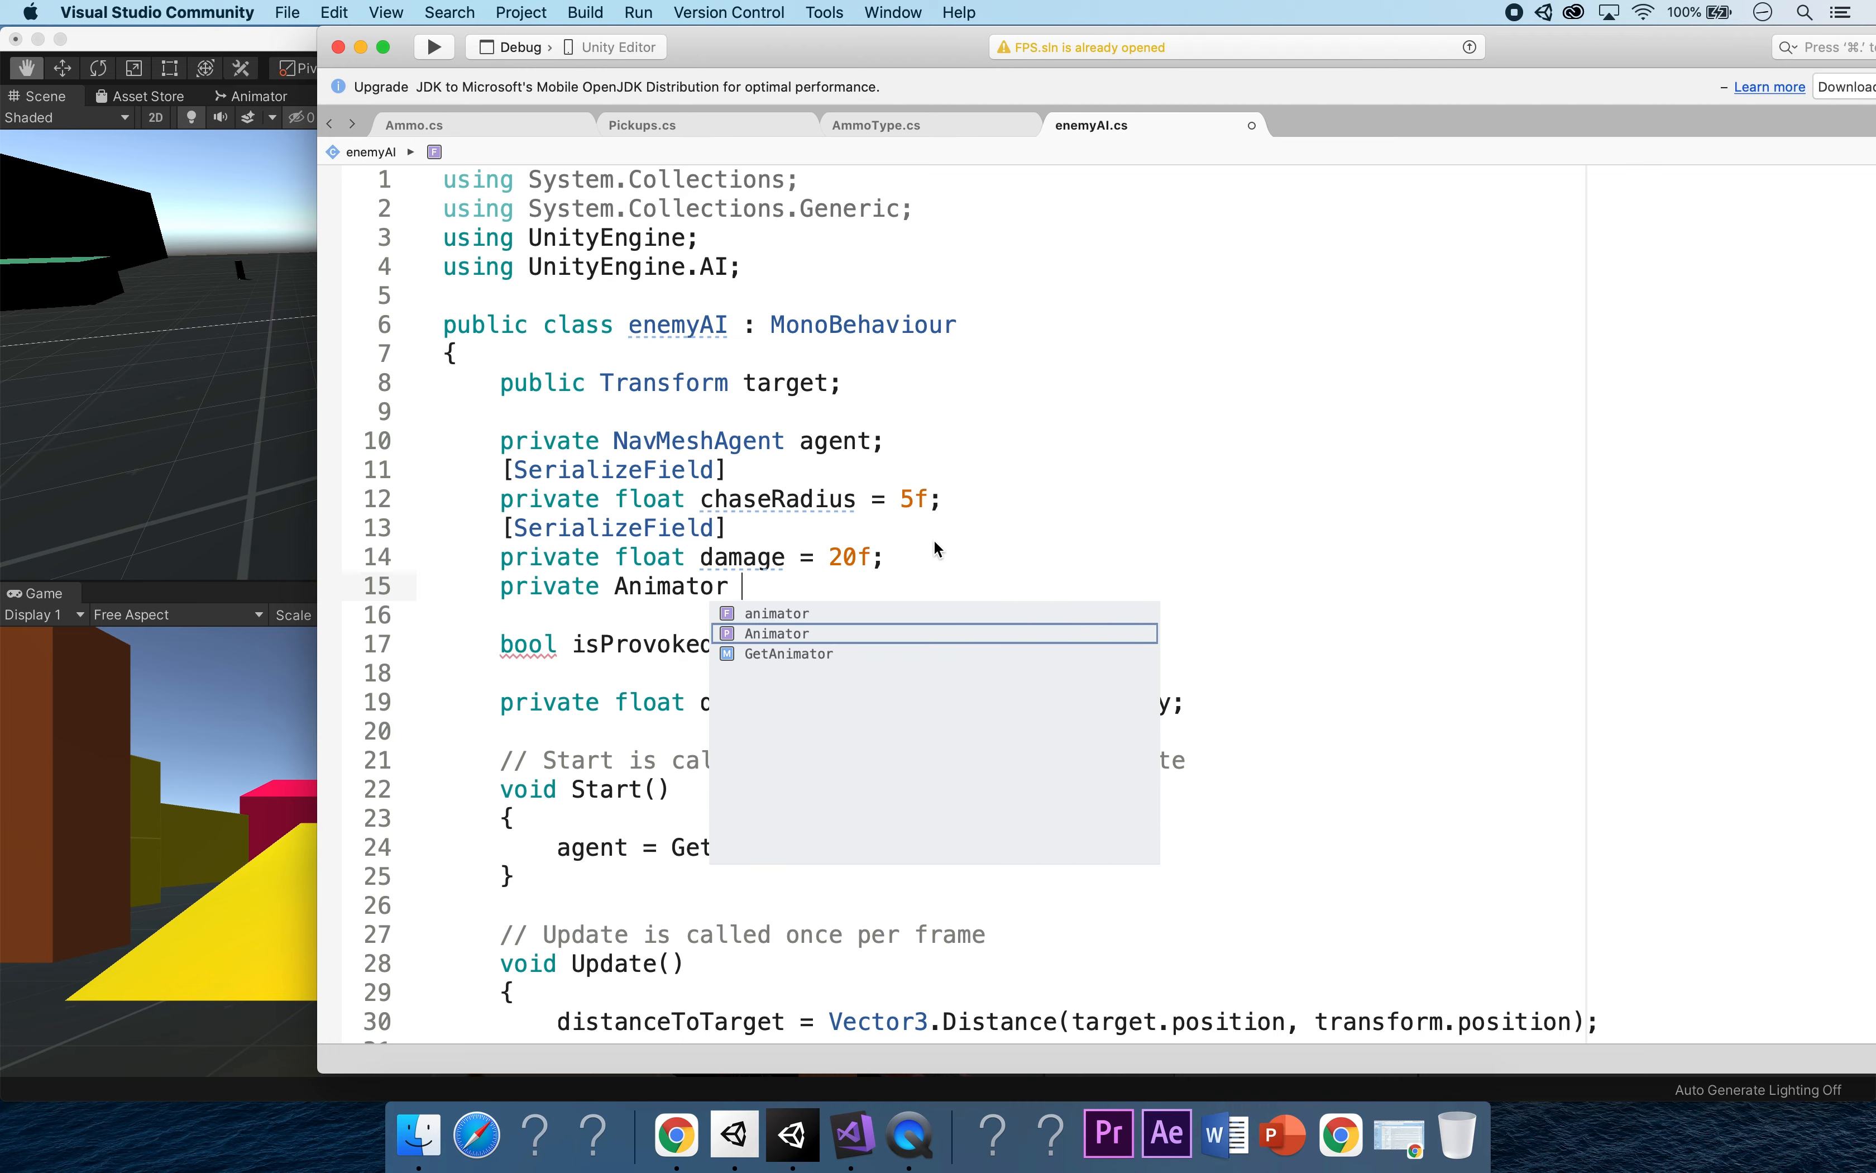
pyautogui.write('enem')
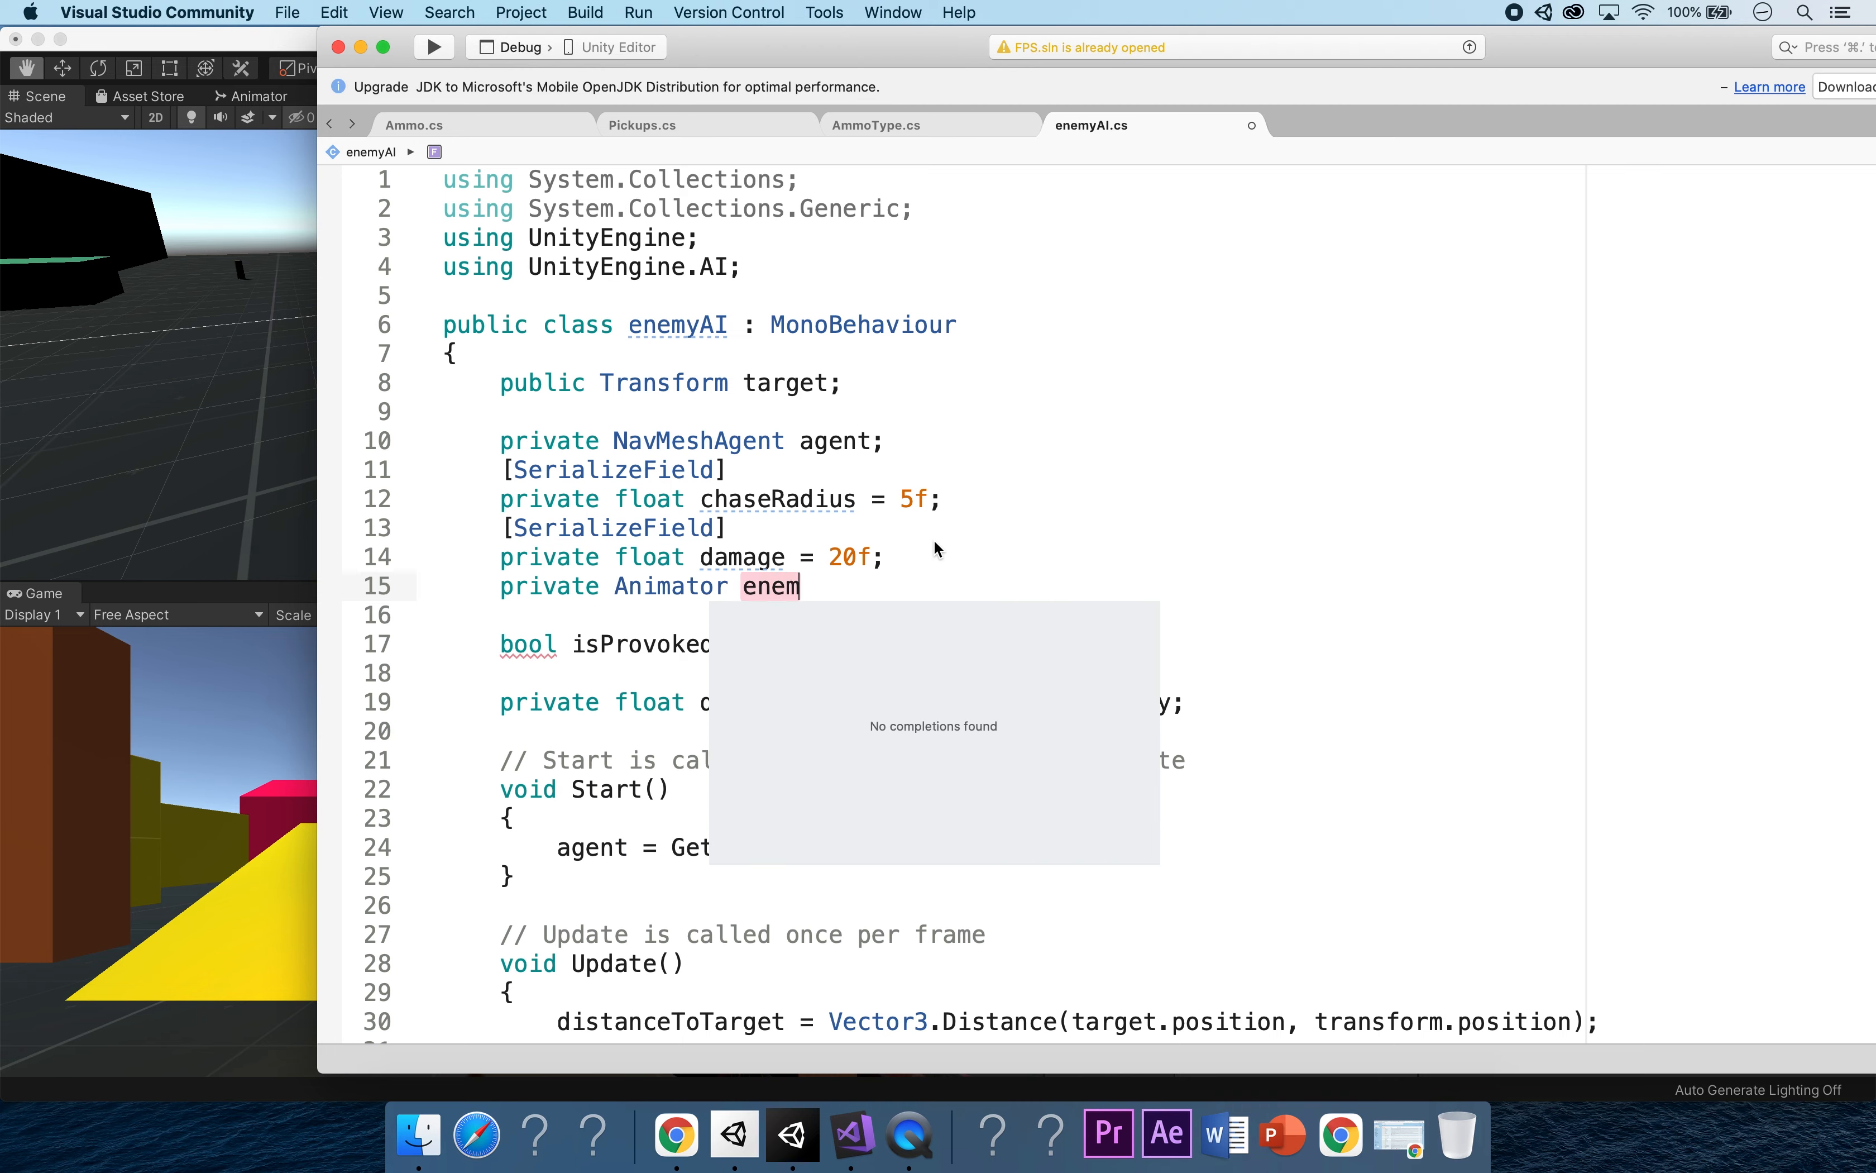
pyautogui.write('yAnim;')
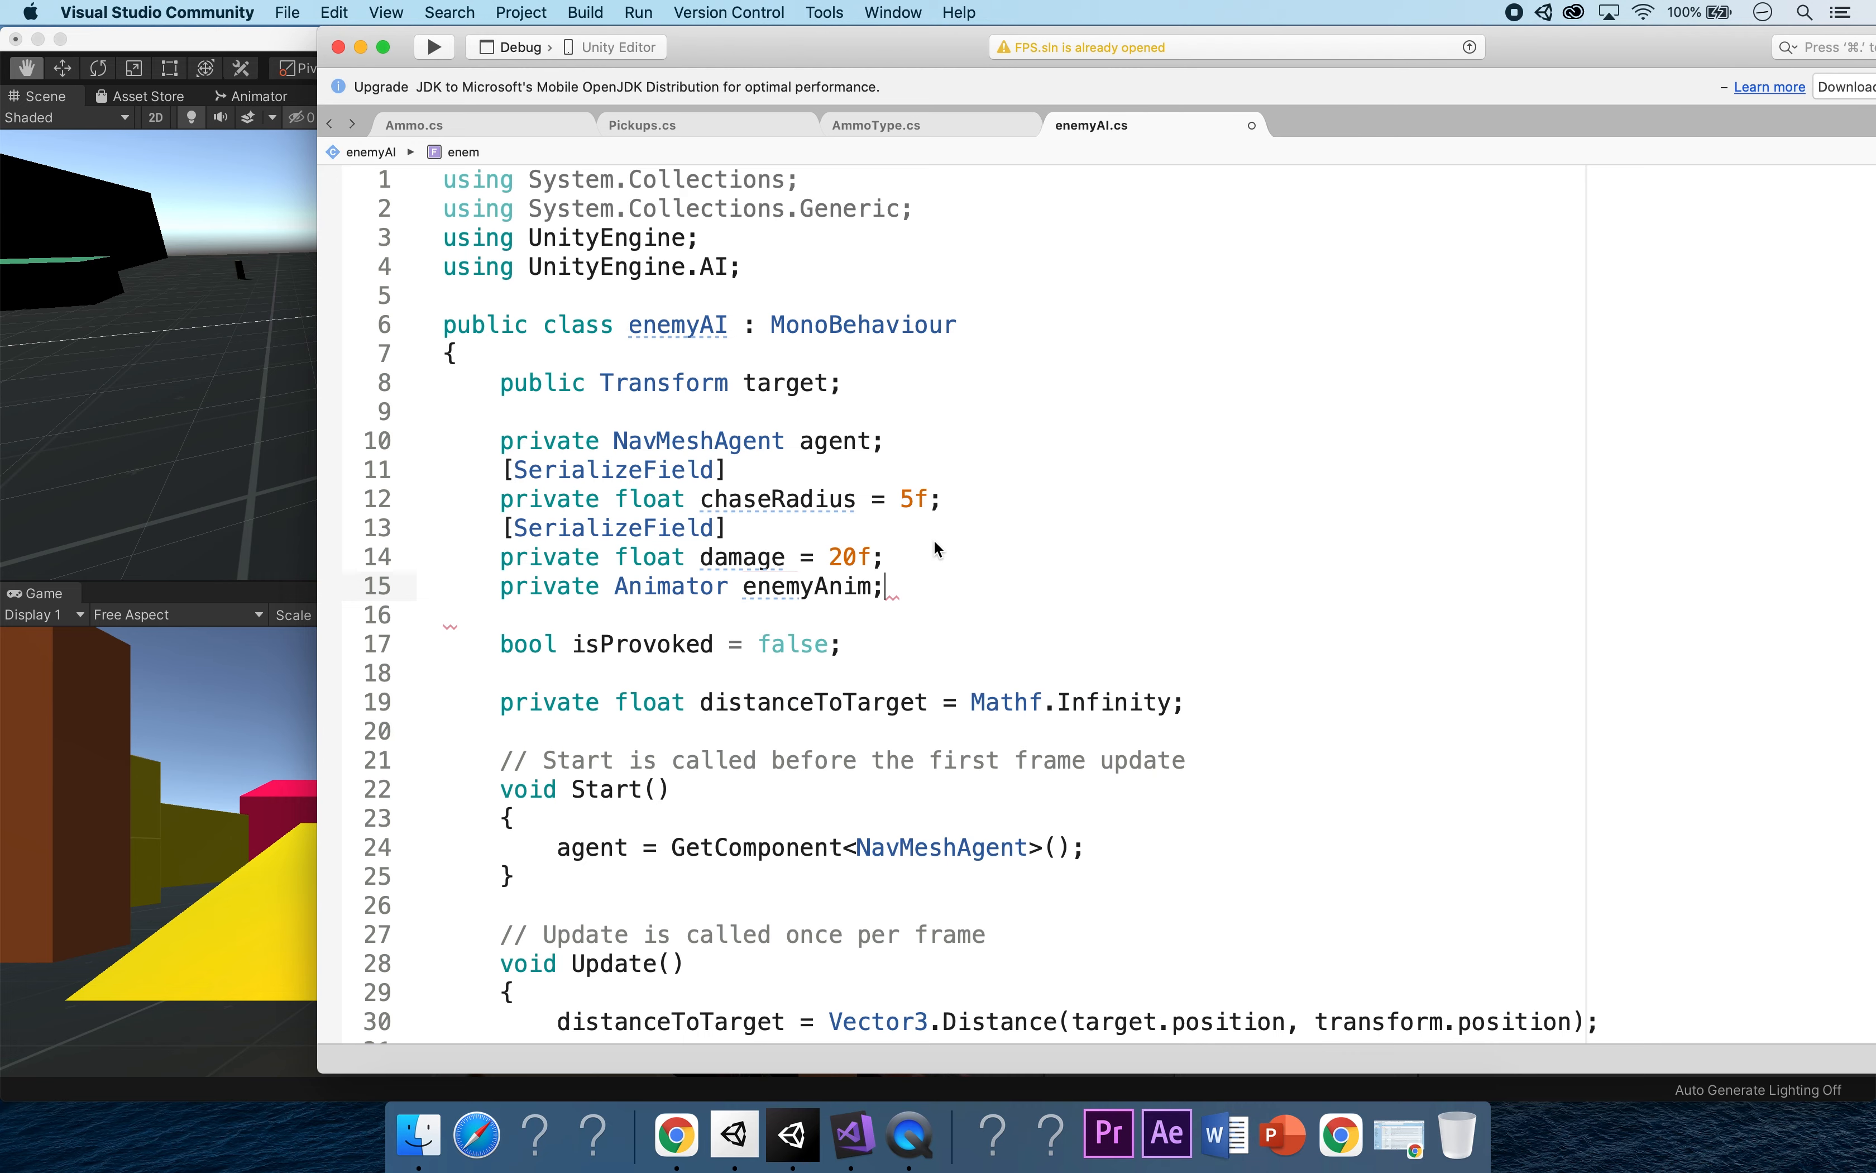
# In the Start method, assign GetComponent<Animator>() to enemyAnim below the agent assignment.
pyautogui.scroll(-5, 1046, 566)
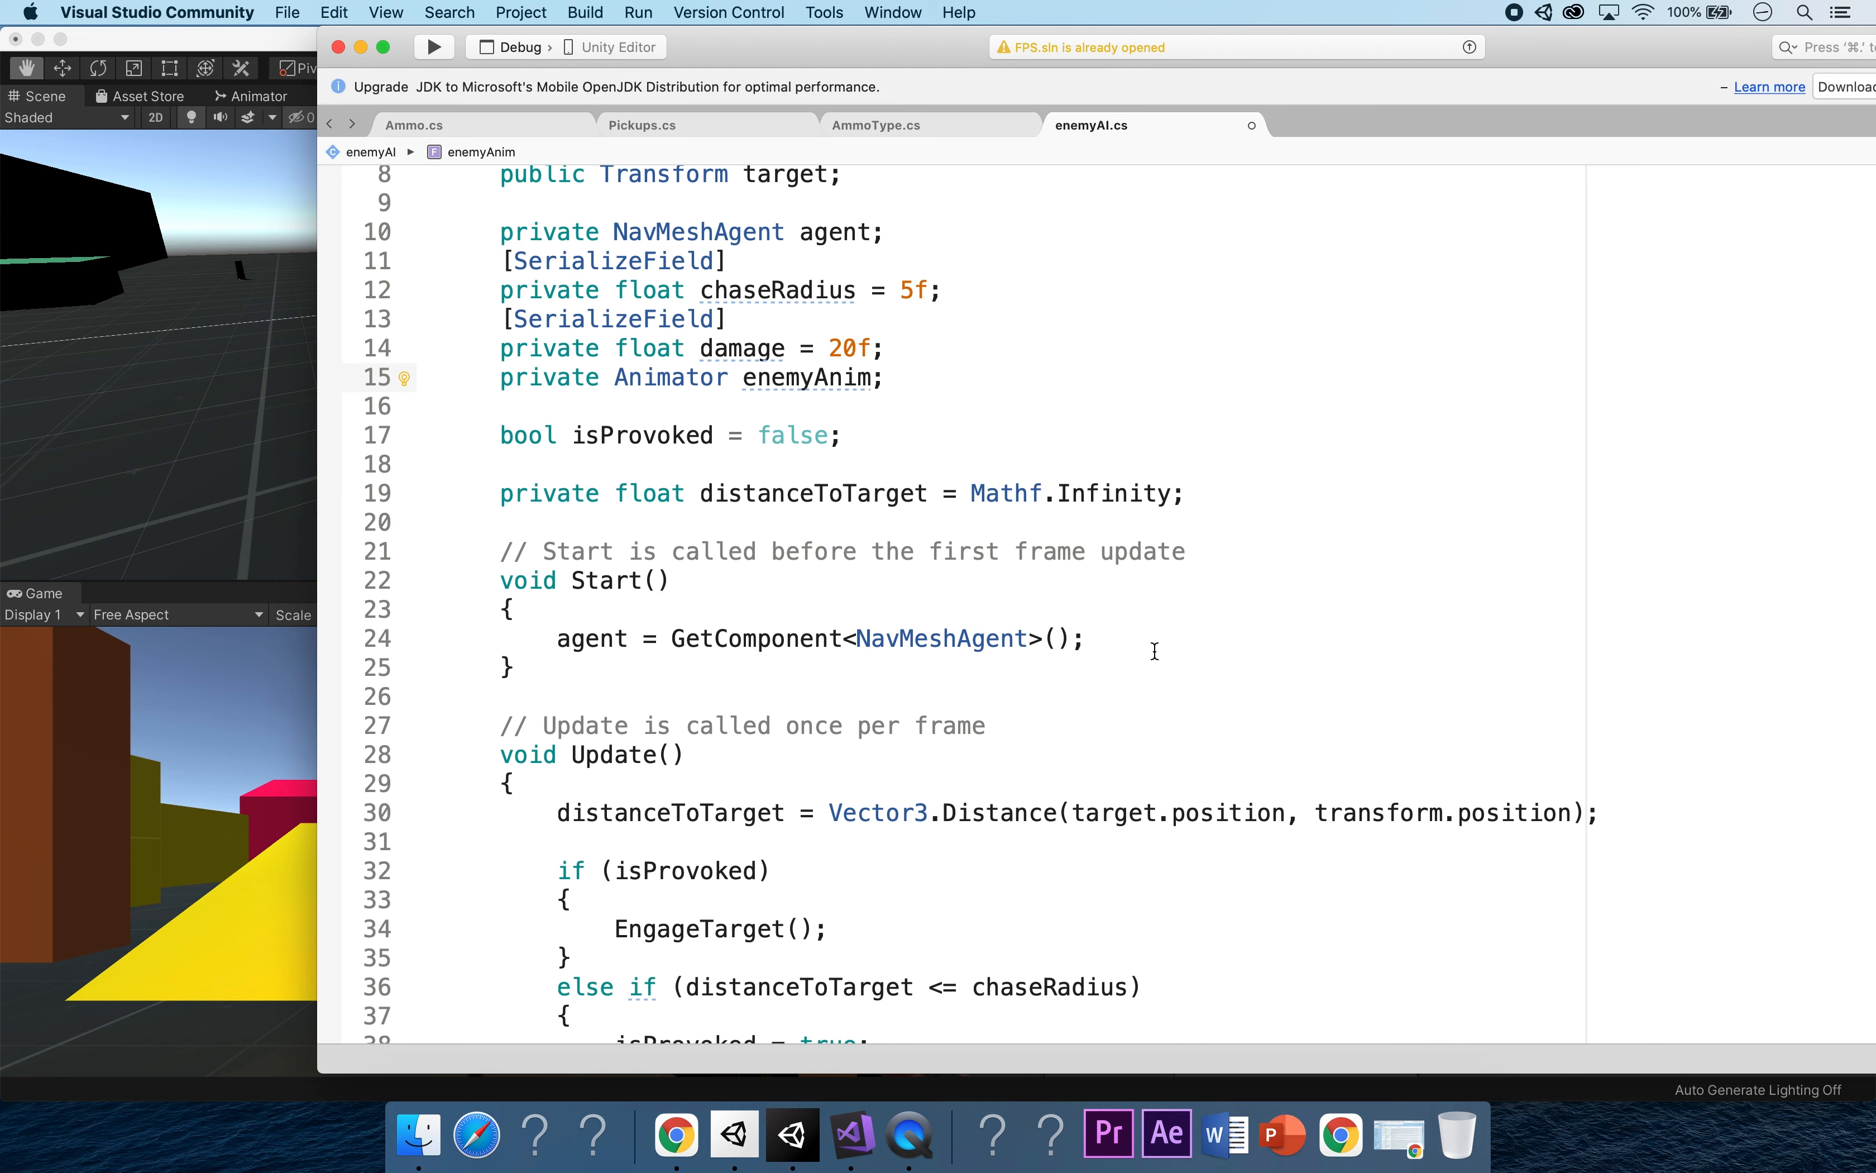
pyautogui.click(1116, 638)
pyautogui.press('Return')
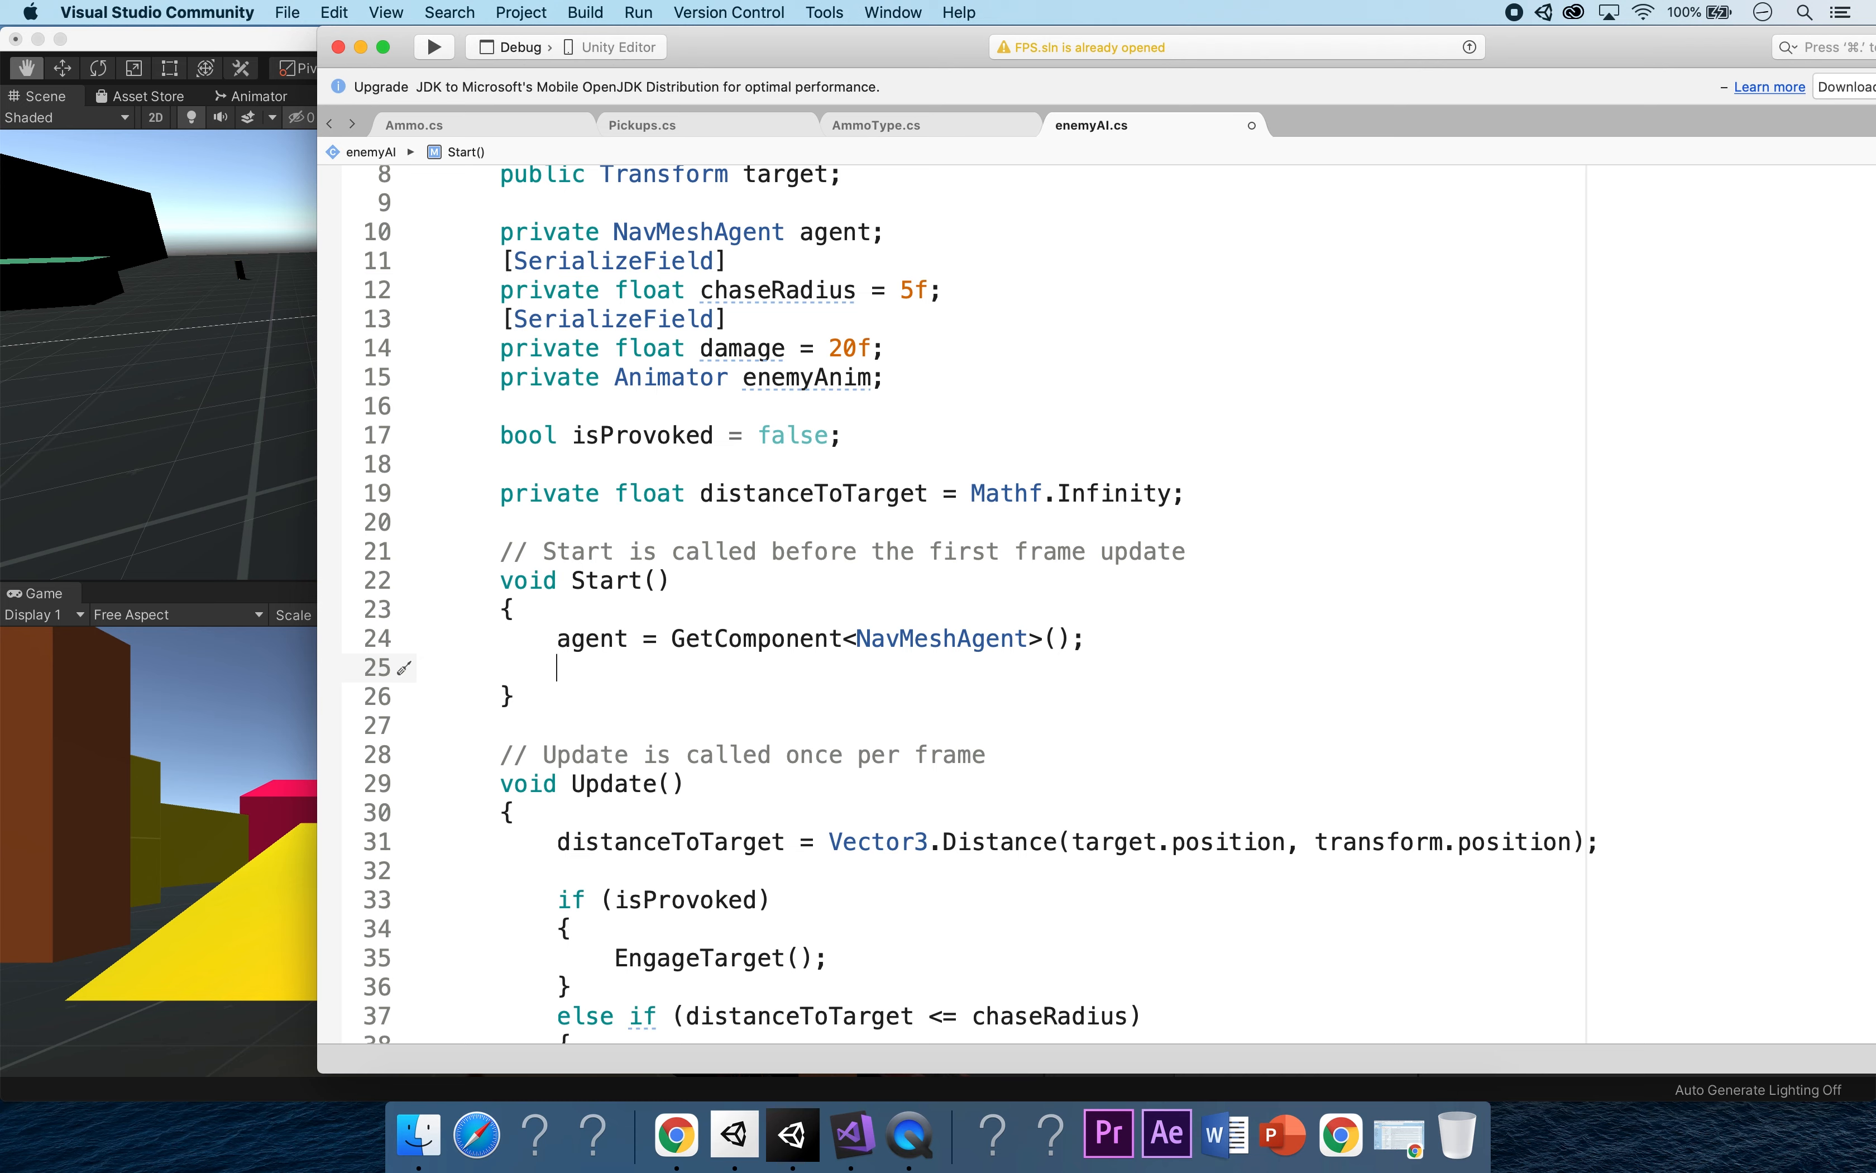
pyautogui.write('en')
pyautogui.press('Down')
pyautogui.press('Down')
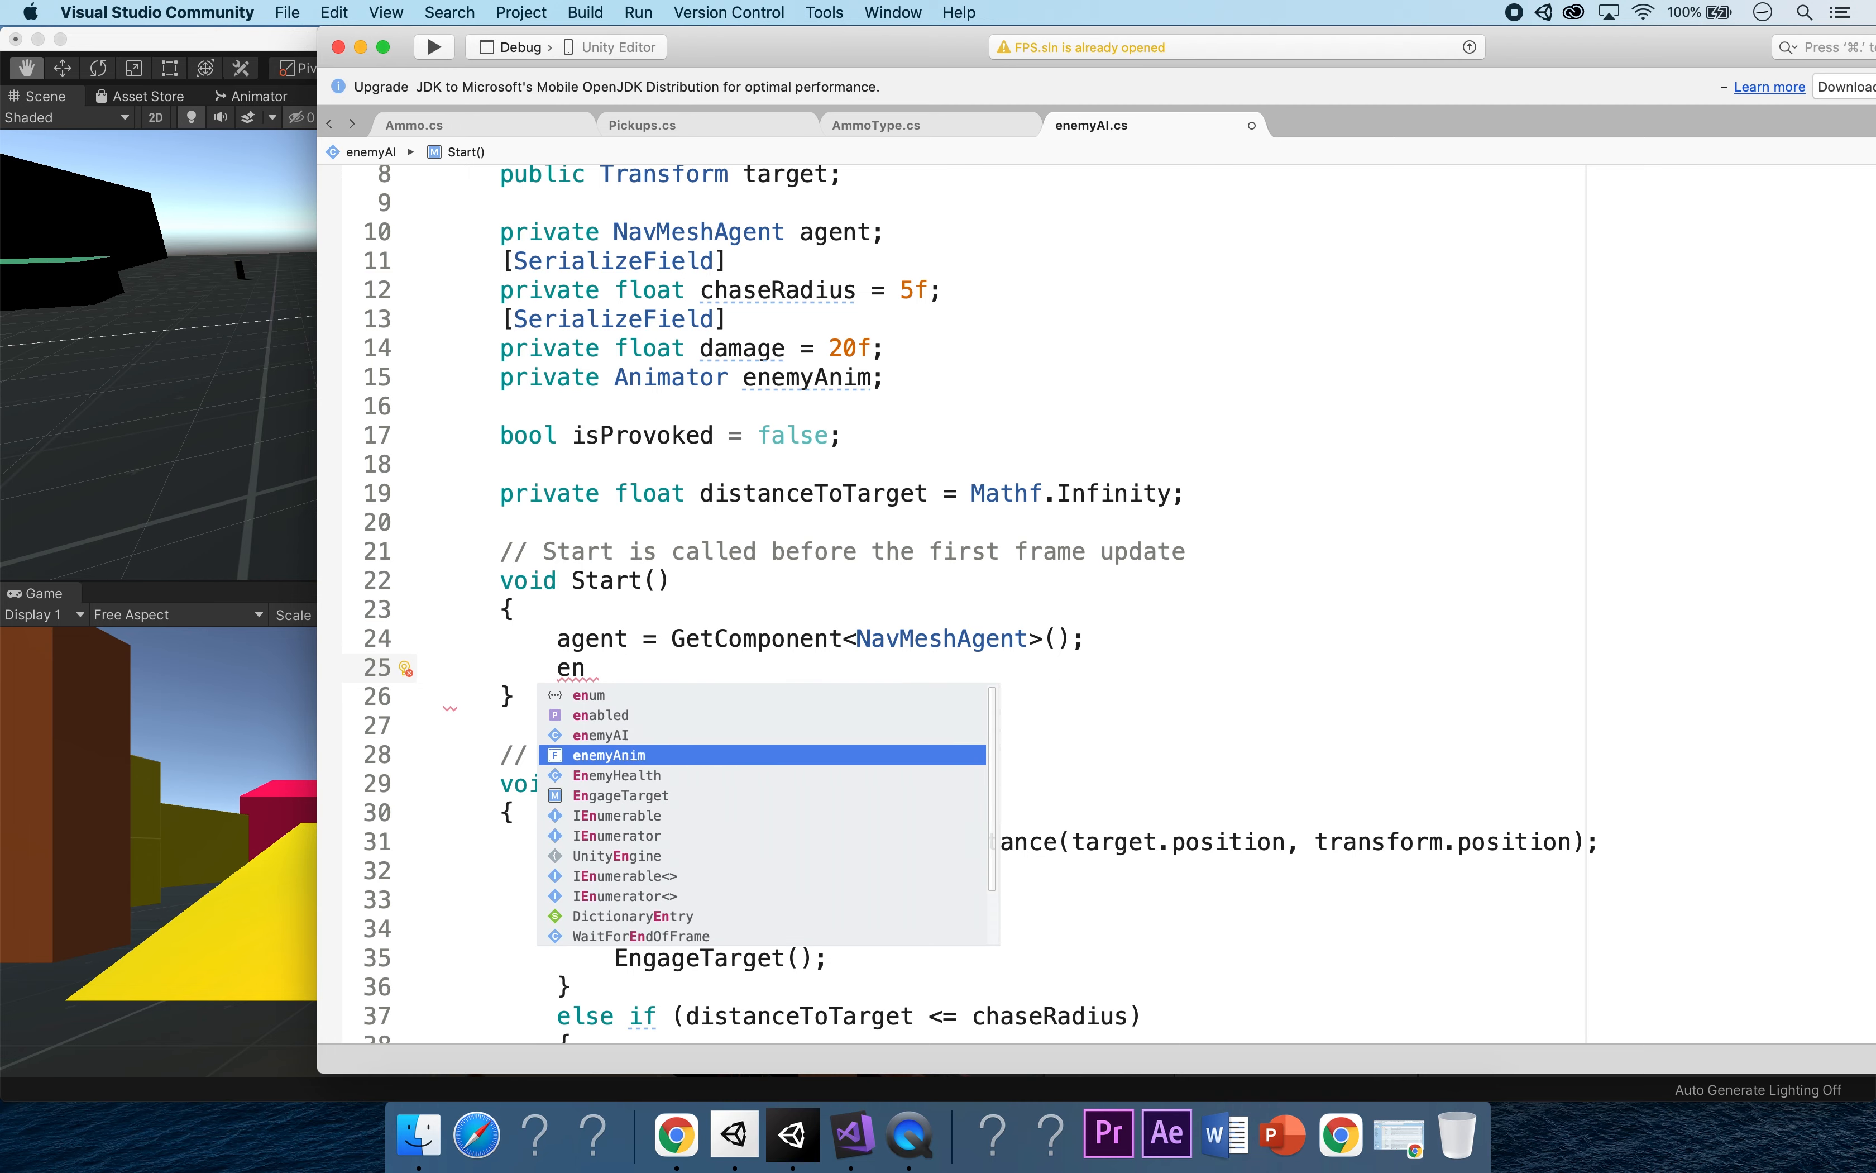
pyautogui.press('Return')
pyautogui.write('= get')
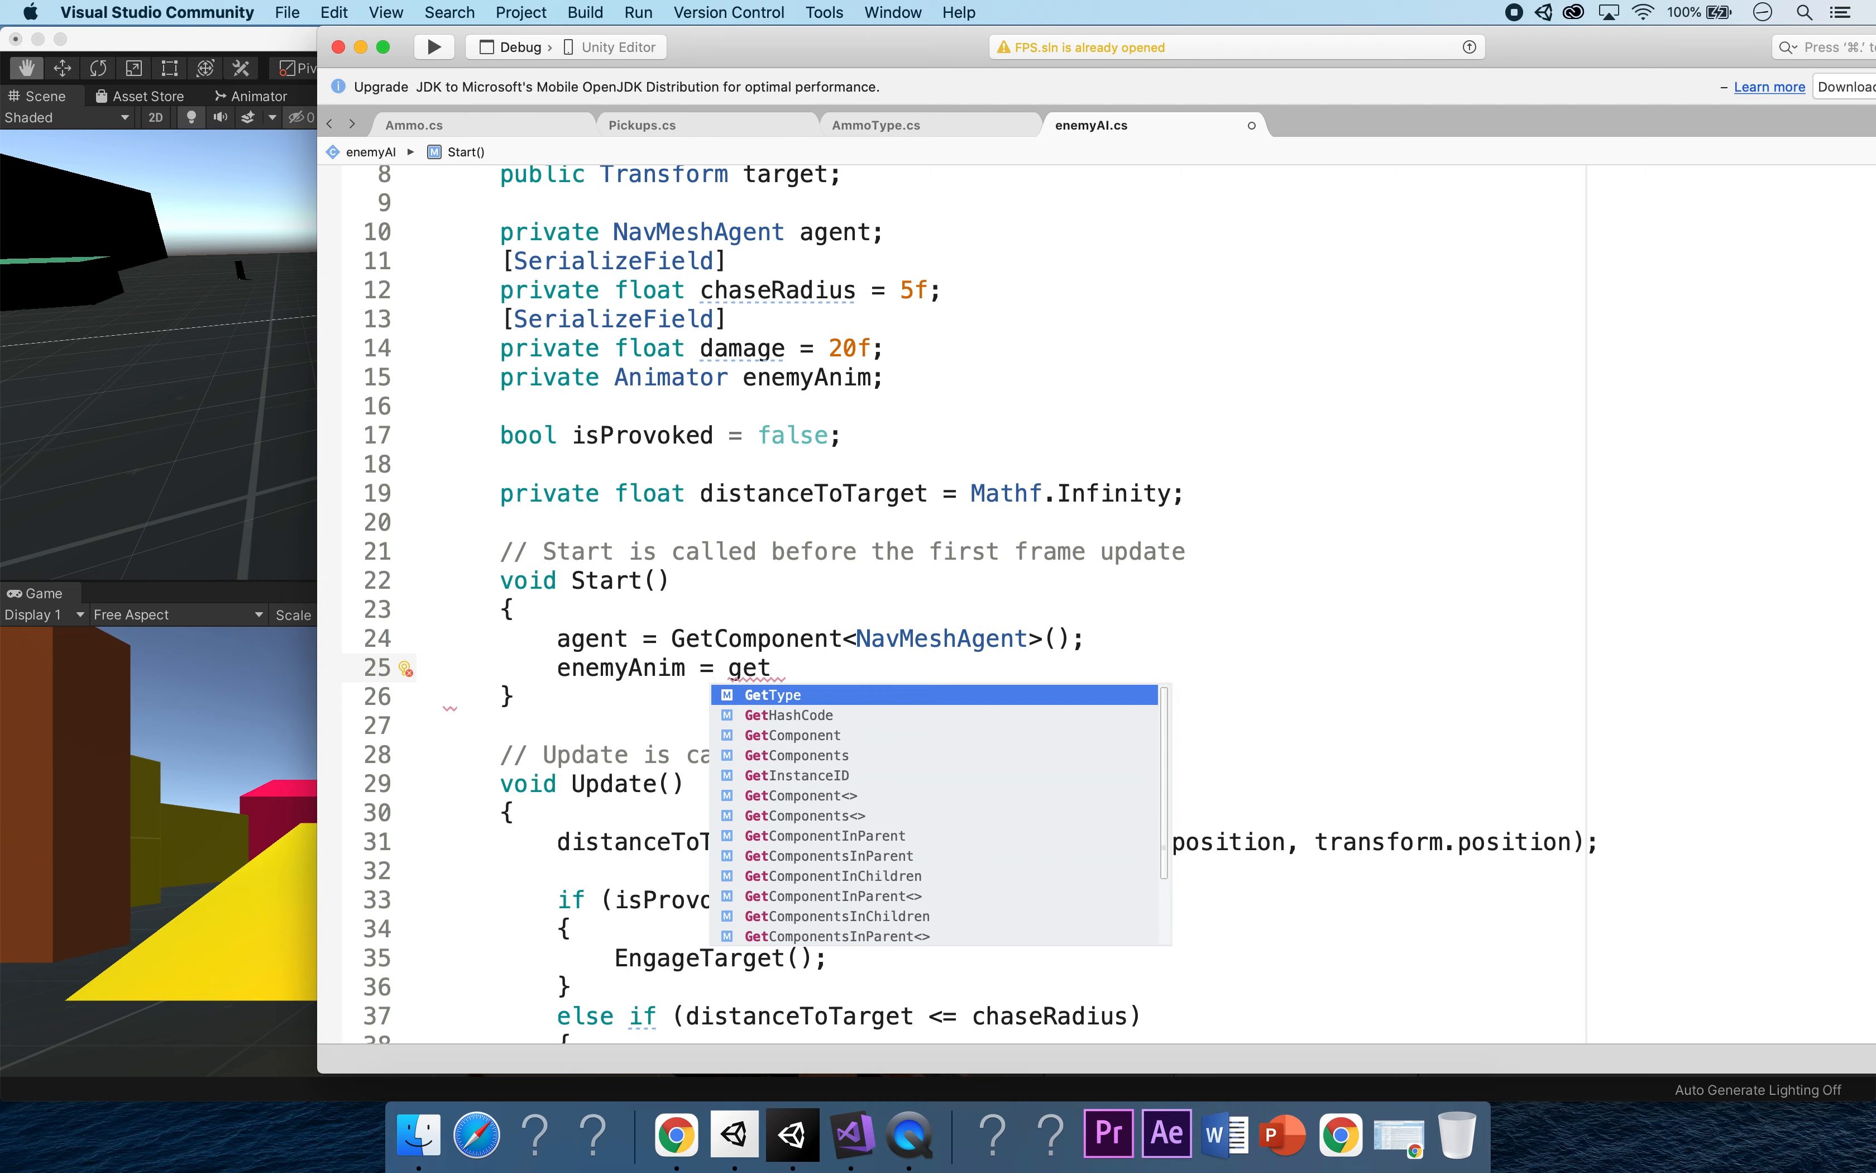
pyautogui.press('Down')
pyautogui.press('Down')
pyautogui.press('Return')
pyautogui.write('<Animator')
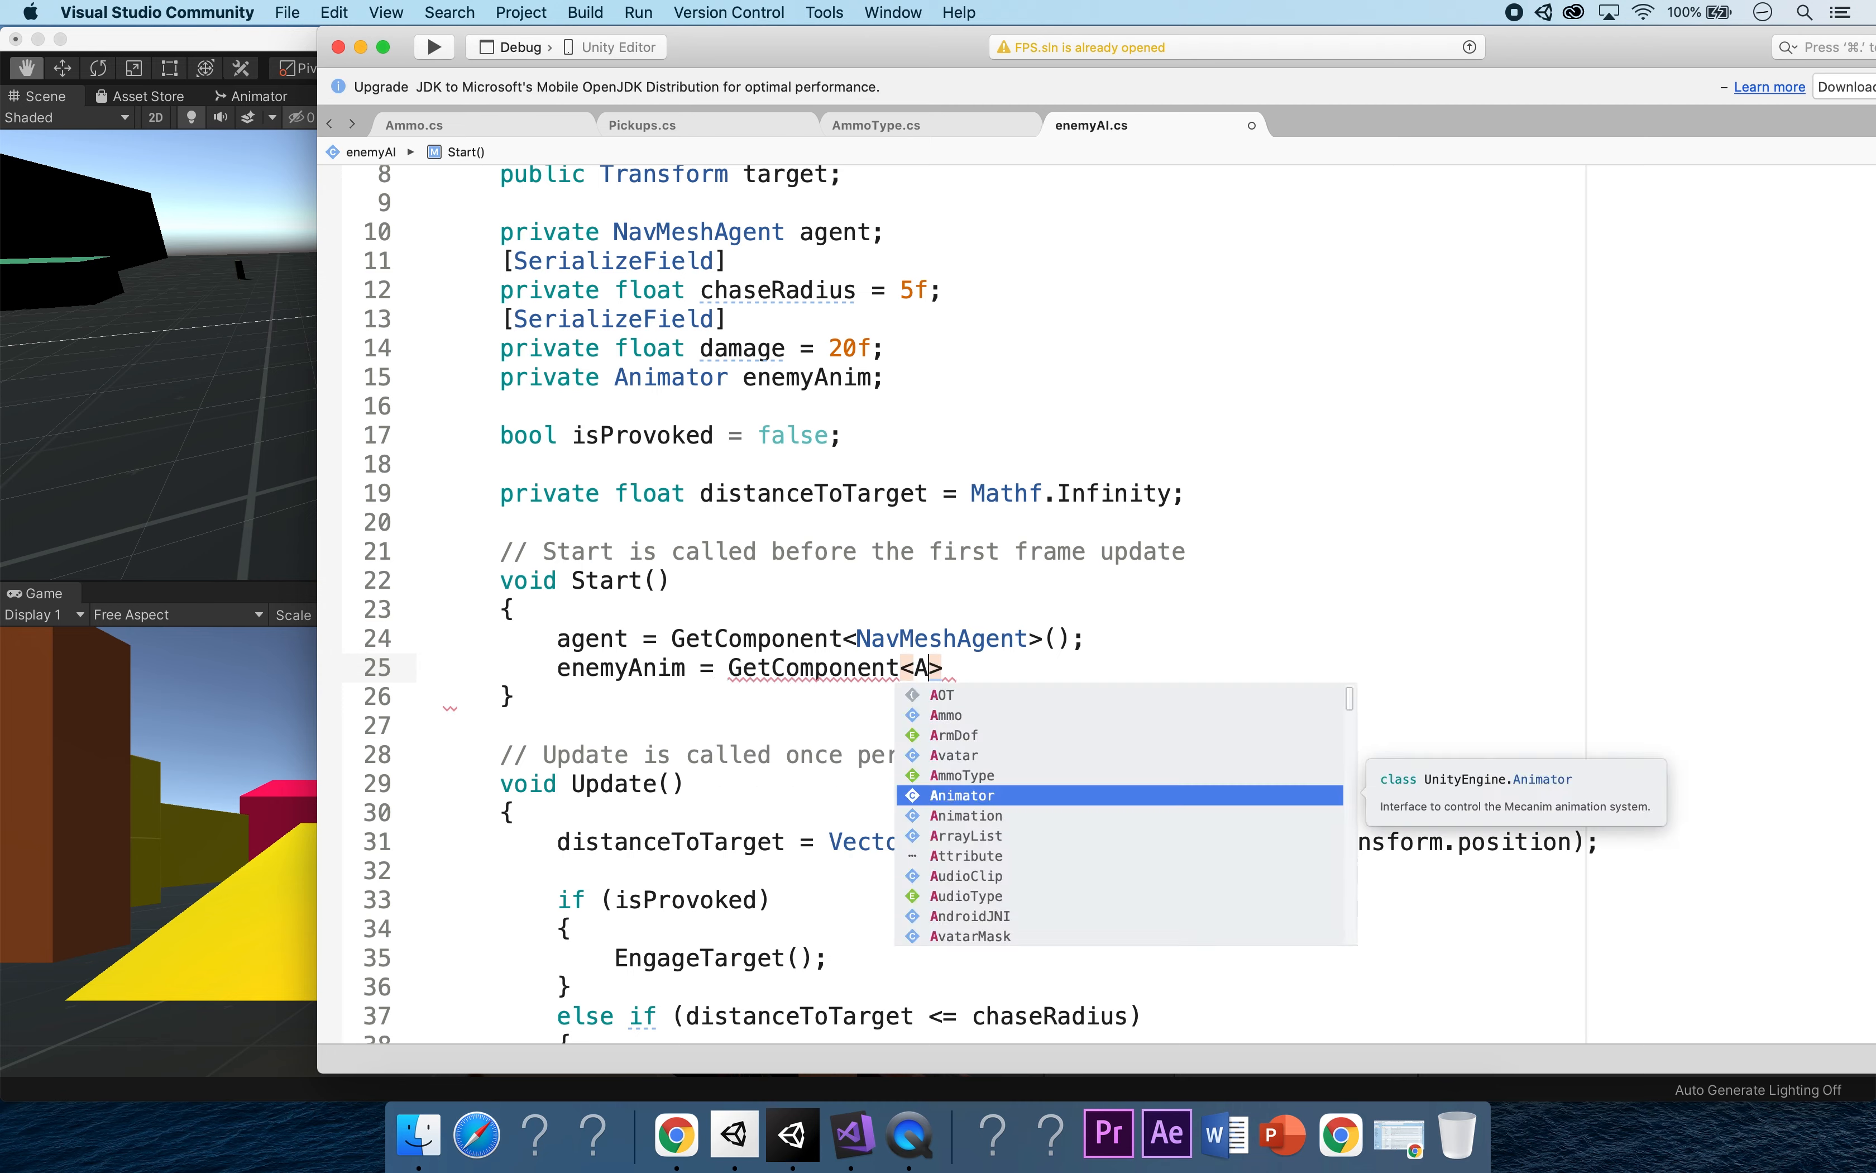
pyautogui.write('>')
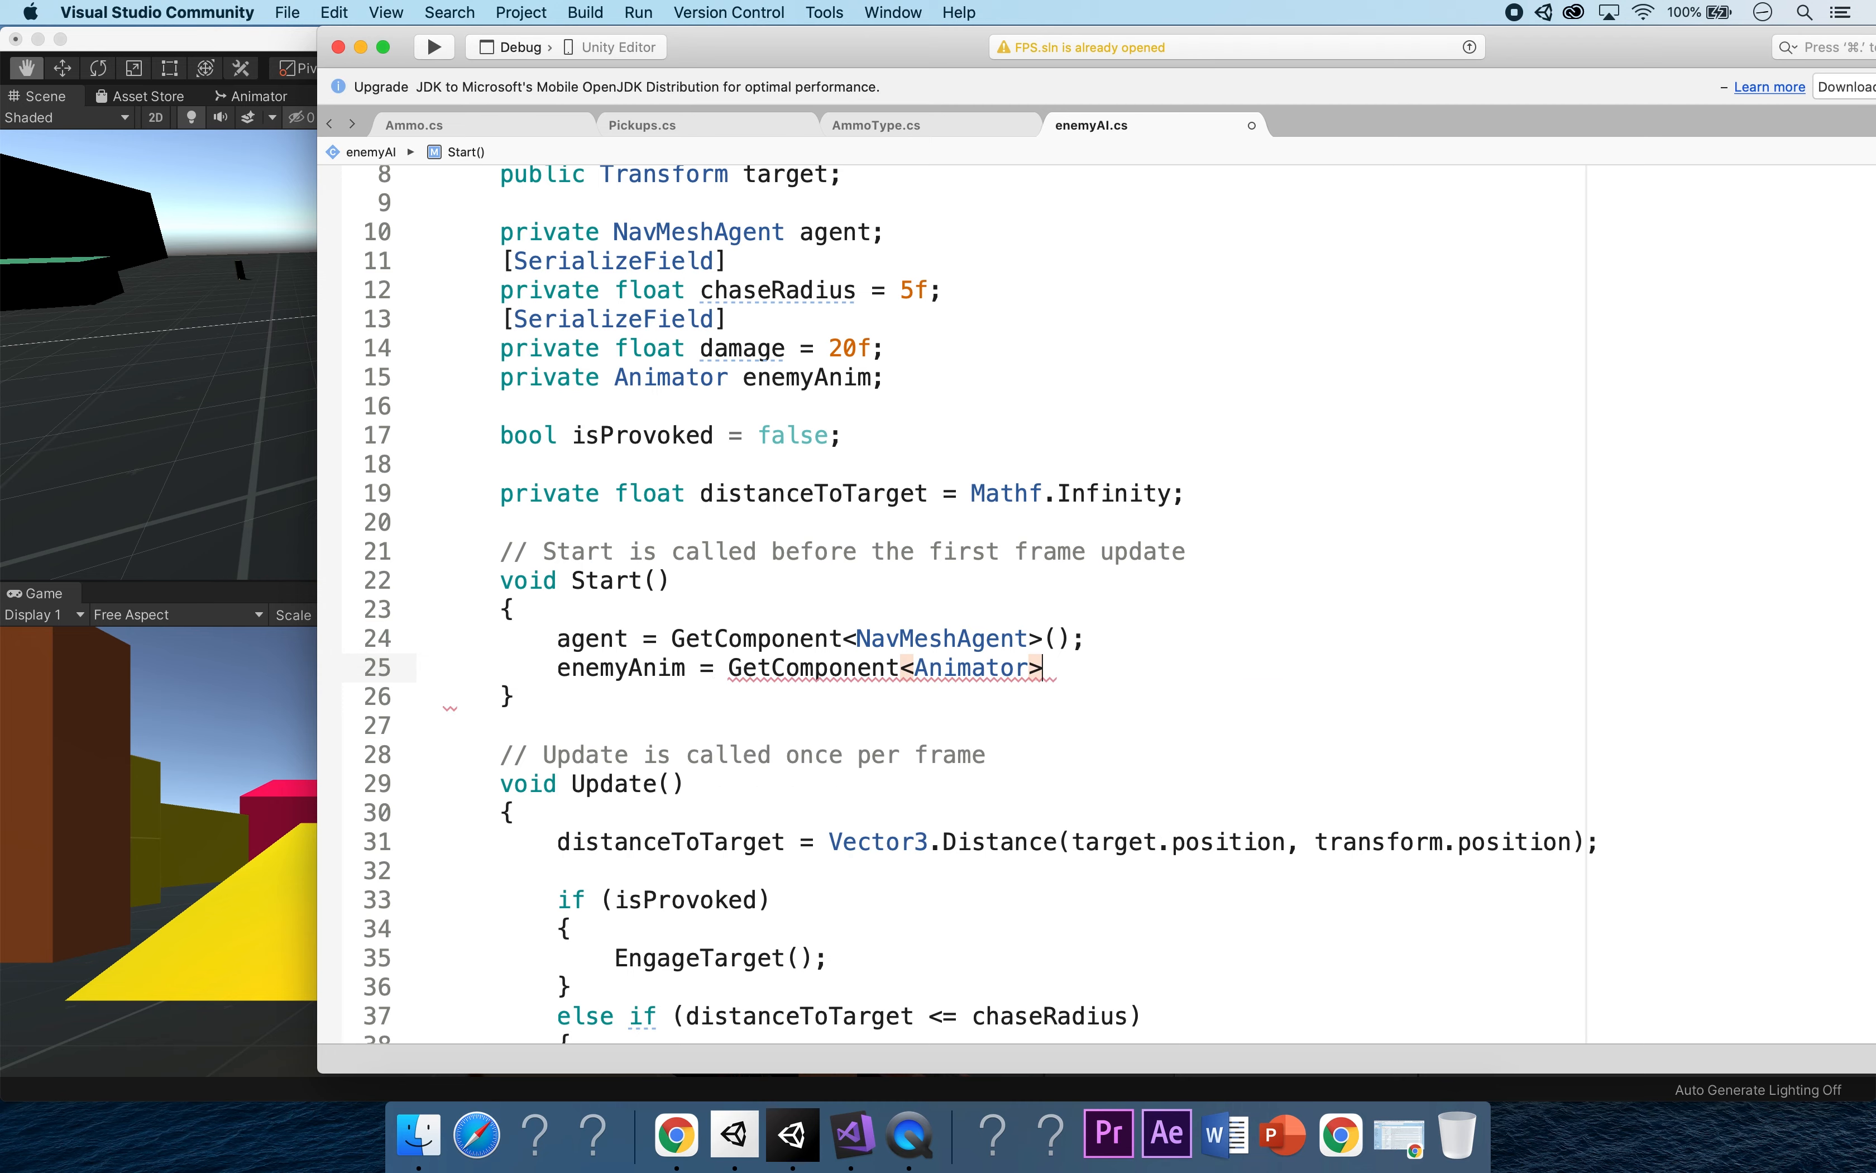
pyautogui.write('();')
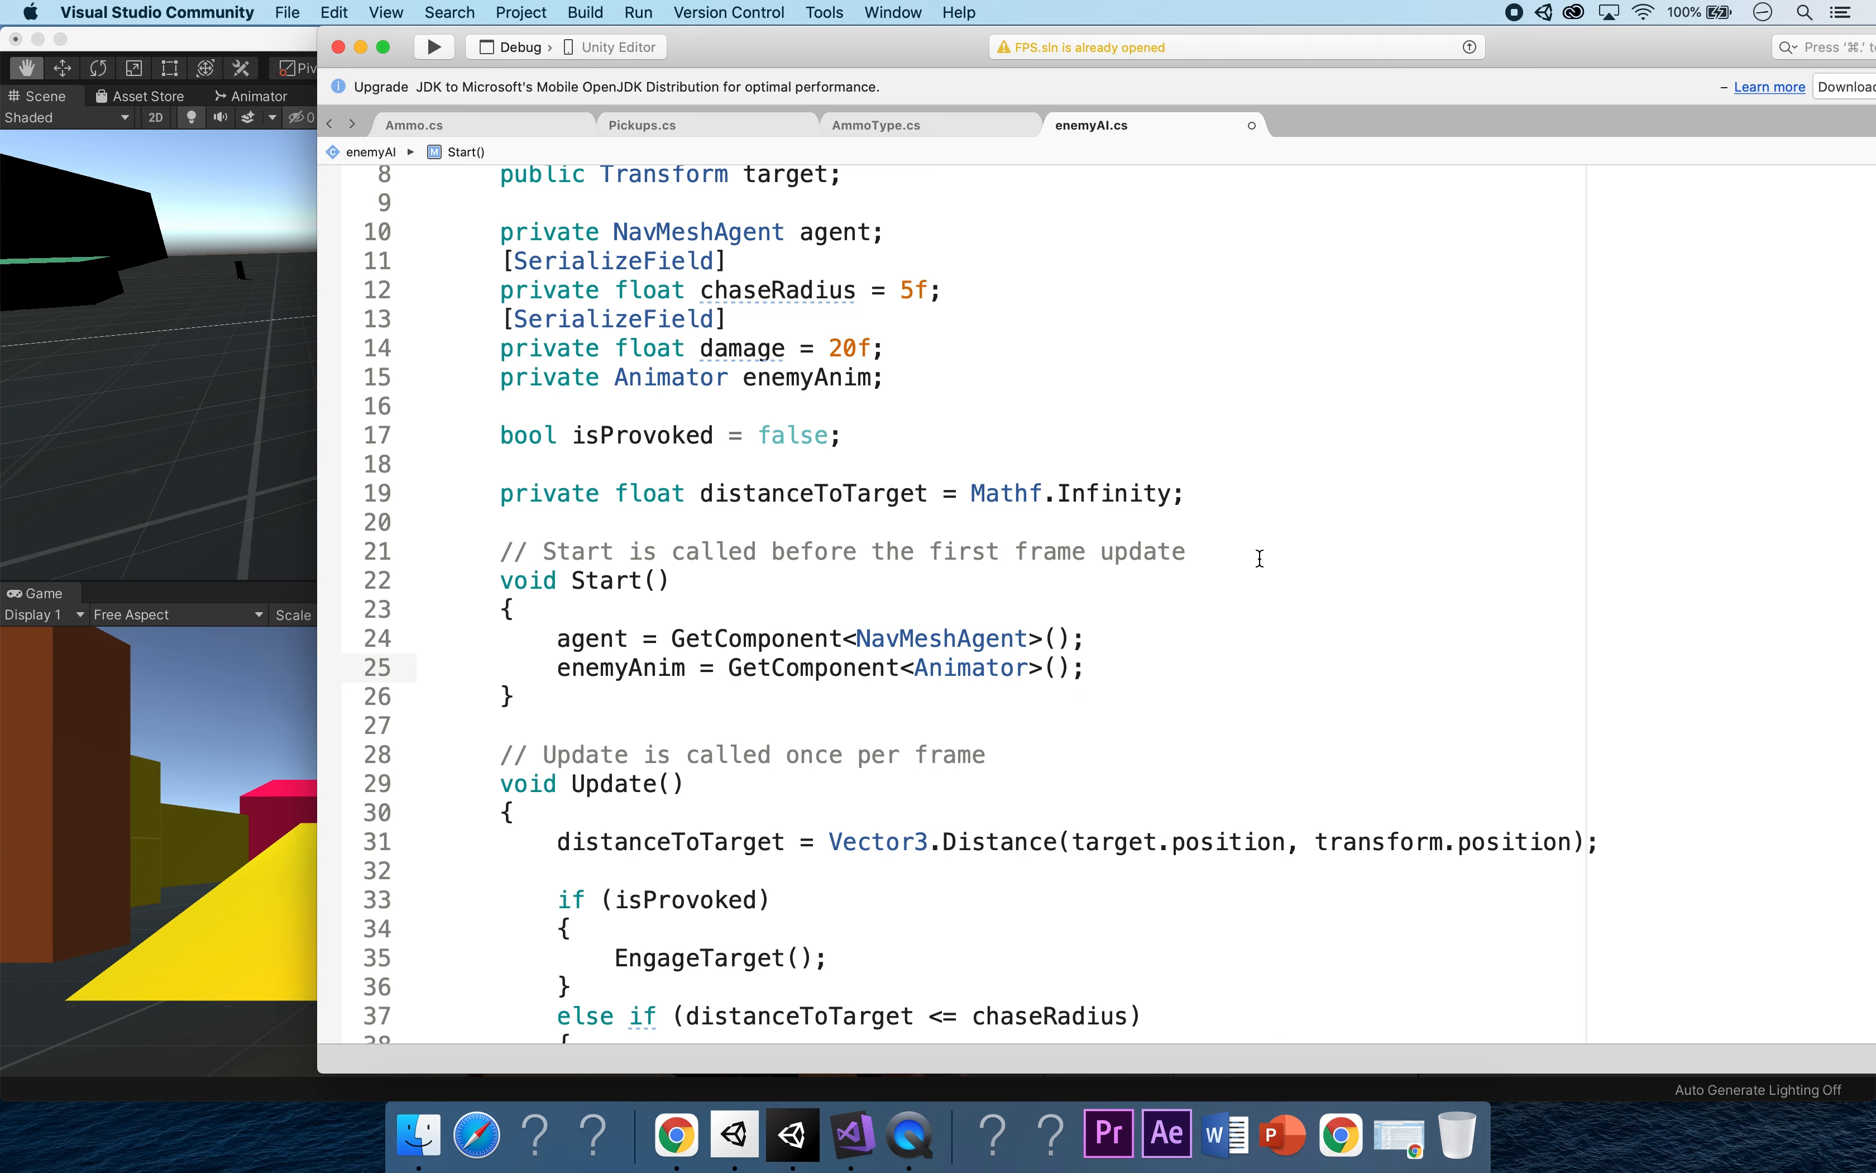
pyautogui.scroll(-4, 1261, 559)
pyautogui.scroll(-5, 1261, 558)
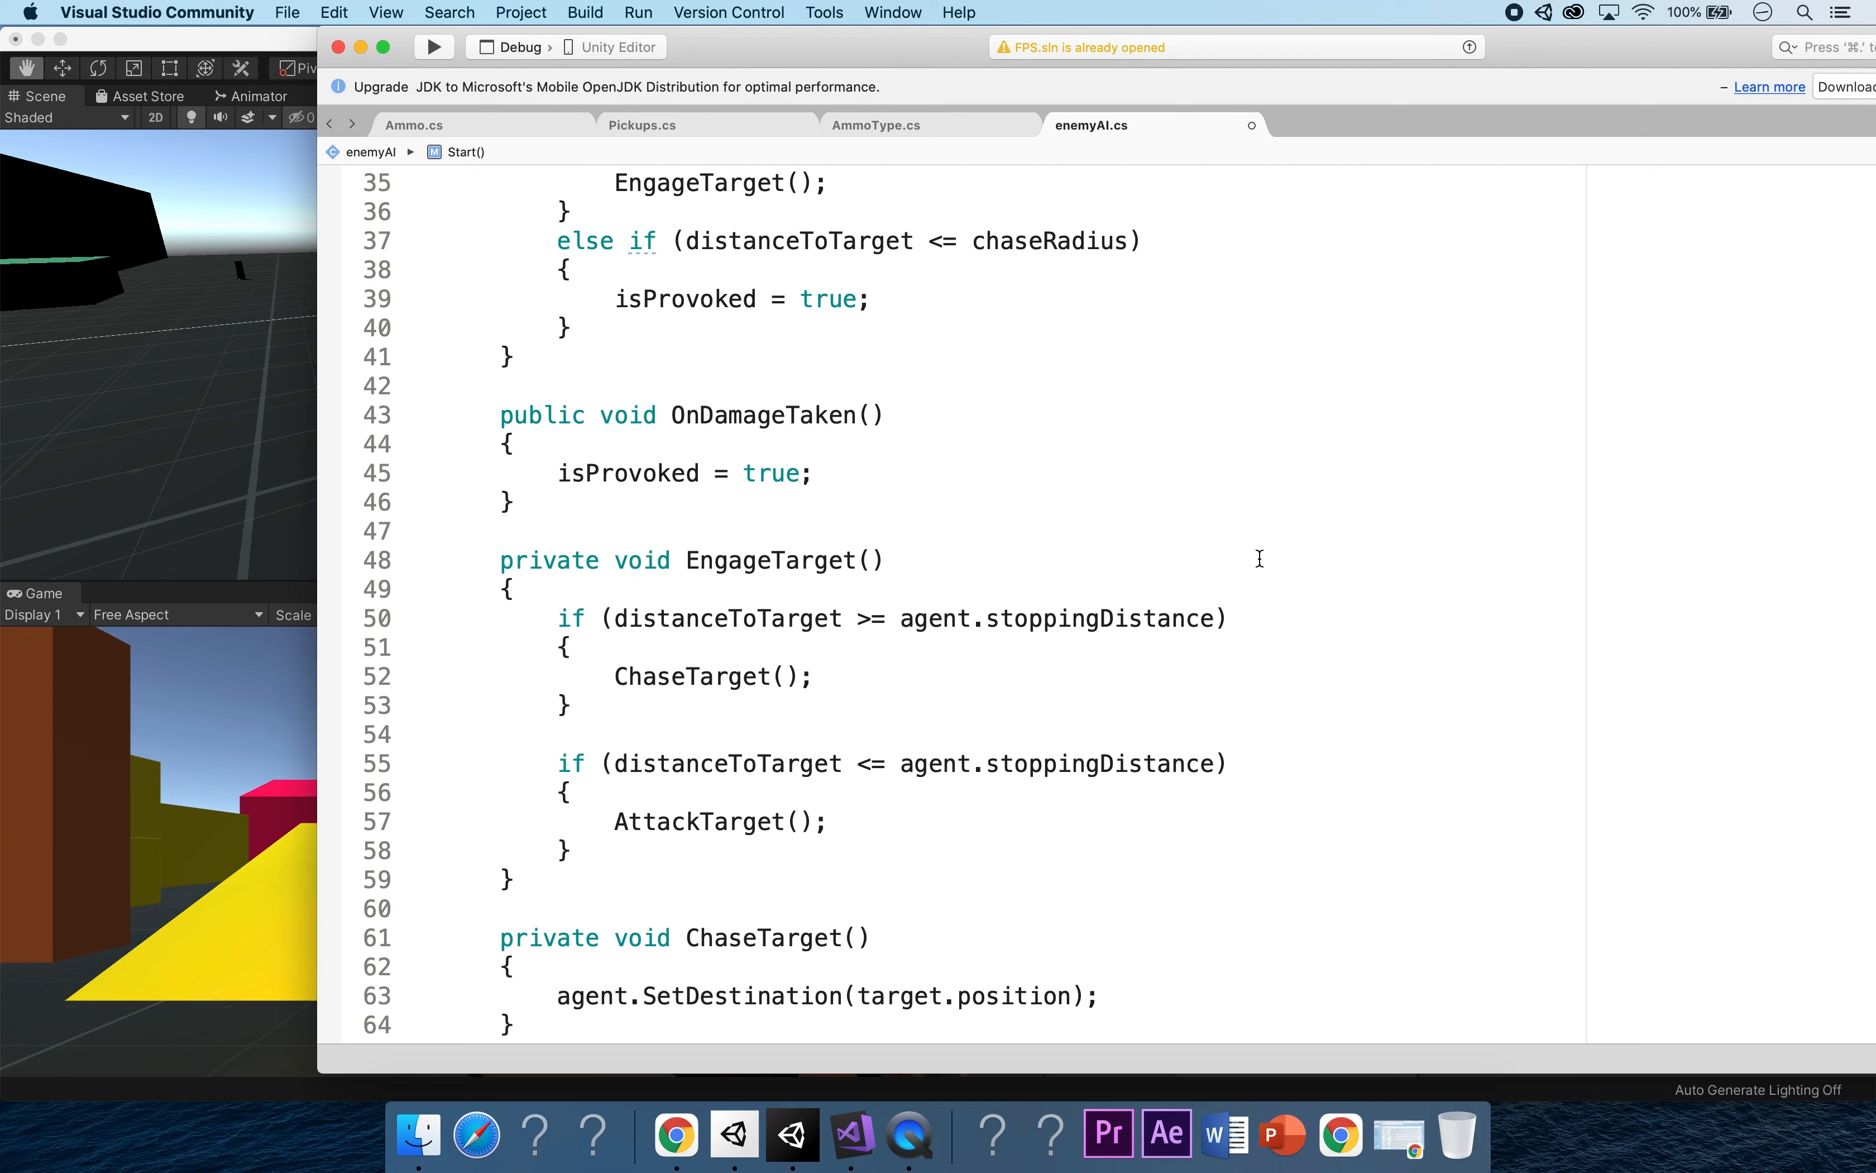
pyautogui.scroll(-1, 1261, 559)
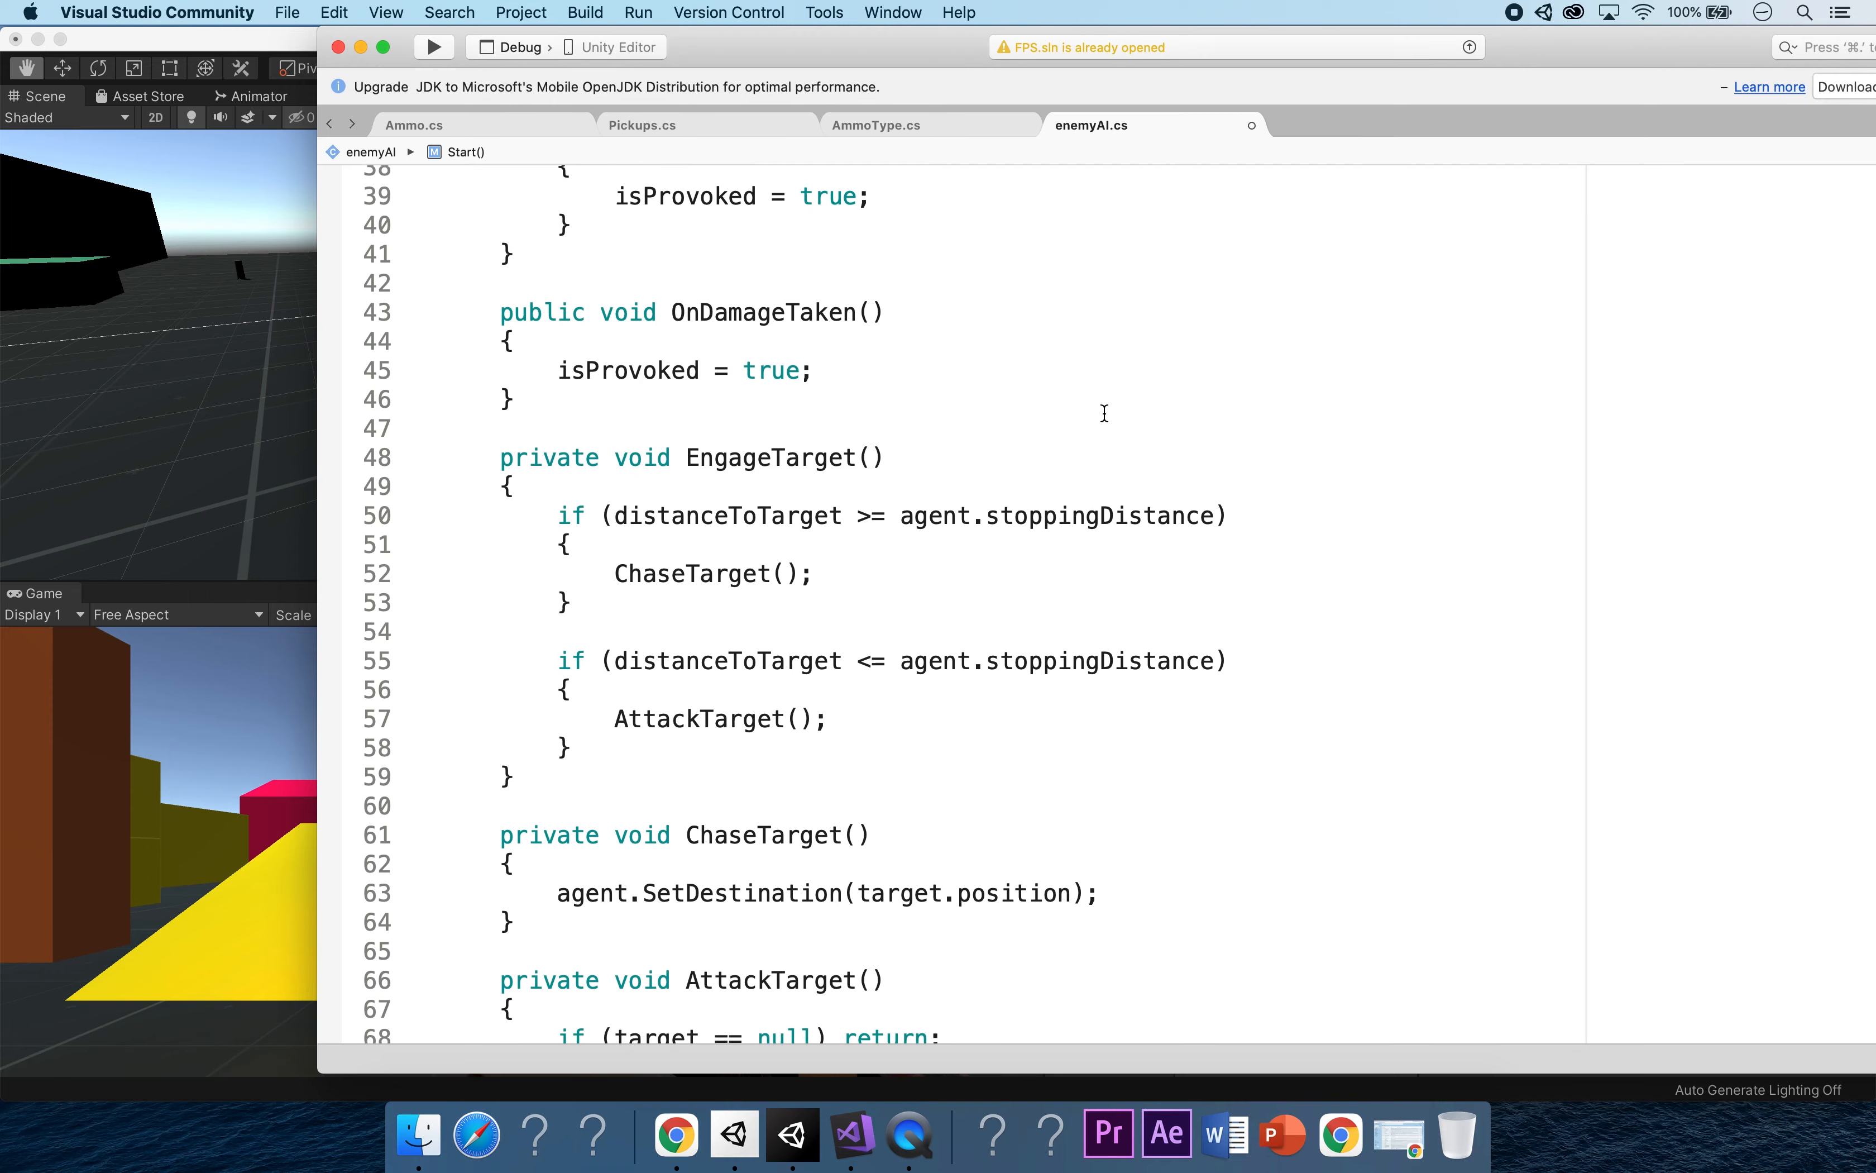
pyautogui.scroll(-4, 1105, 412)
pyautogui.scroll(-2, 1105, 413)
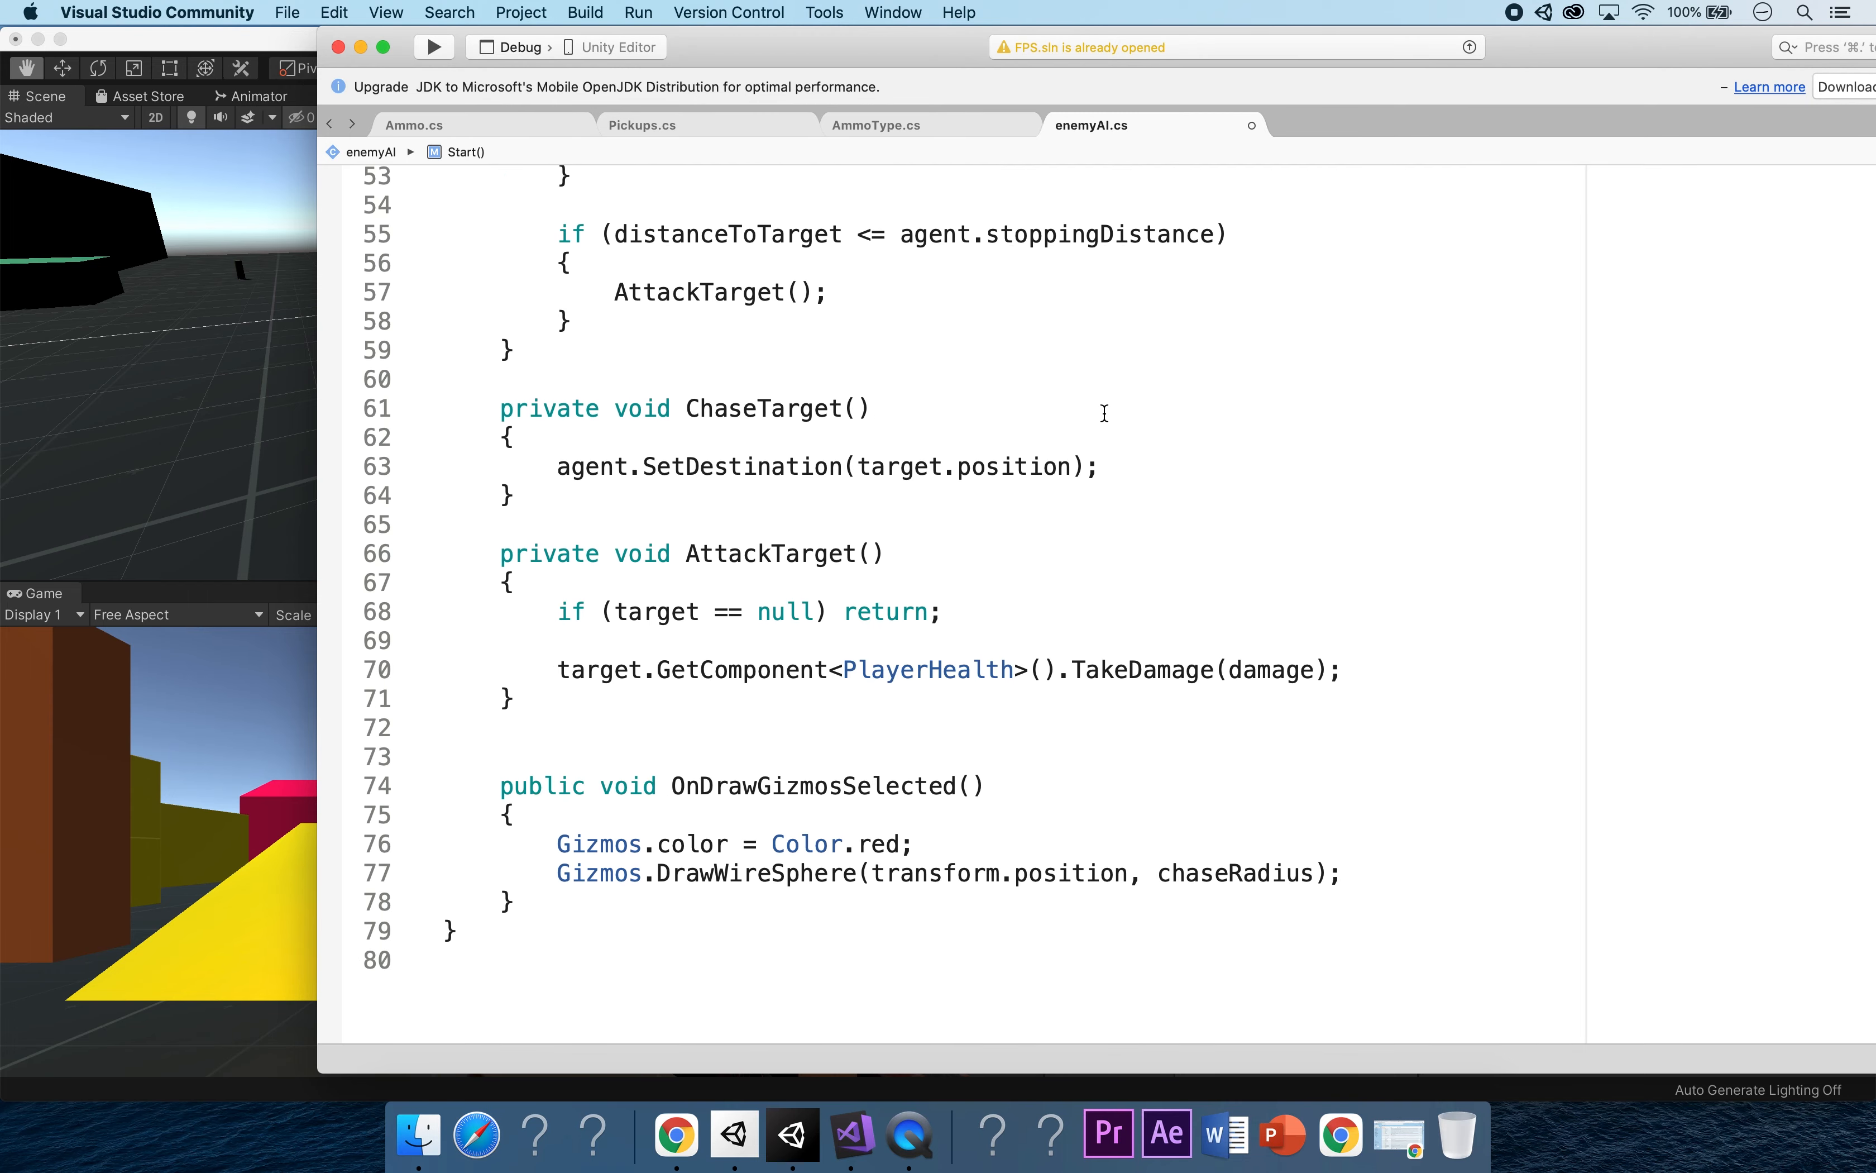
pyautogui.click(557, 466)
pyautogui.press('Return')
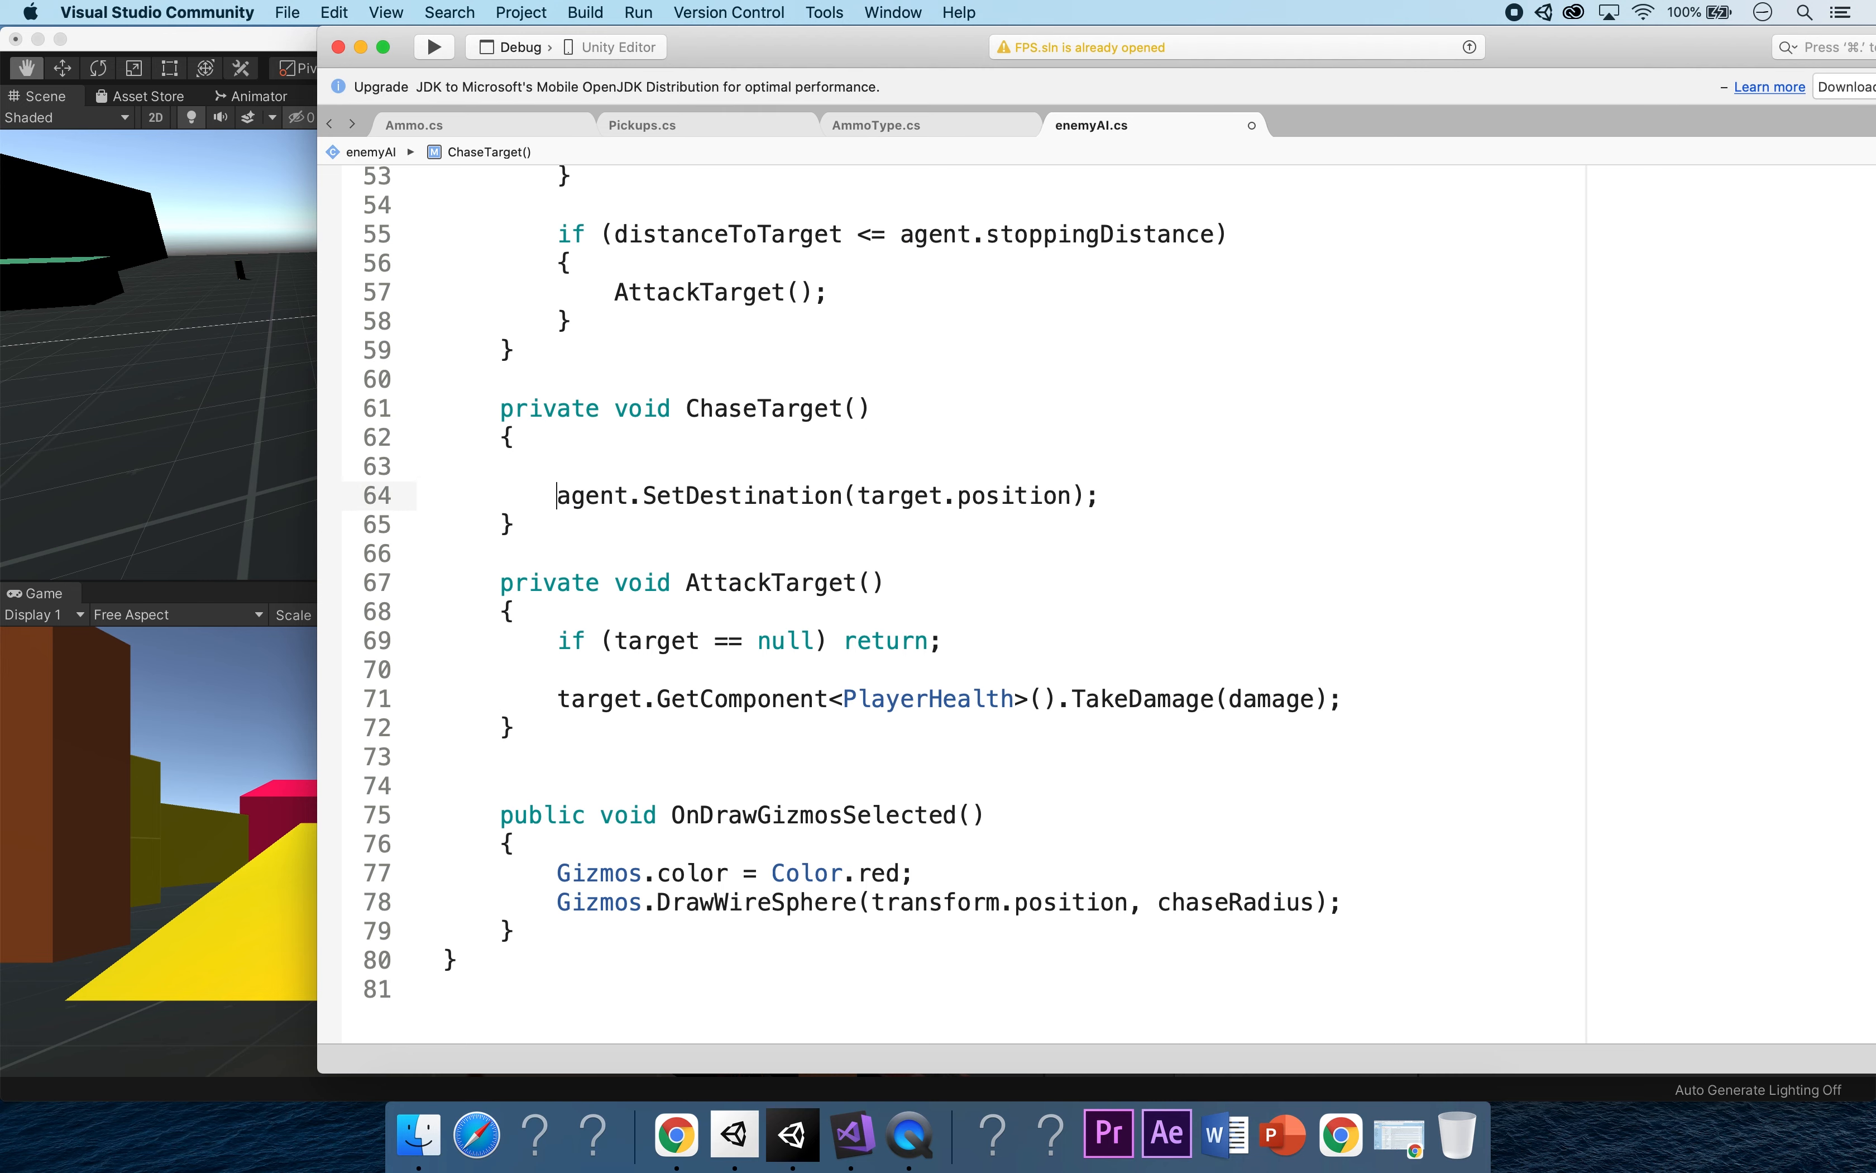
pyautogui.click(628, 470)
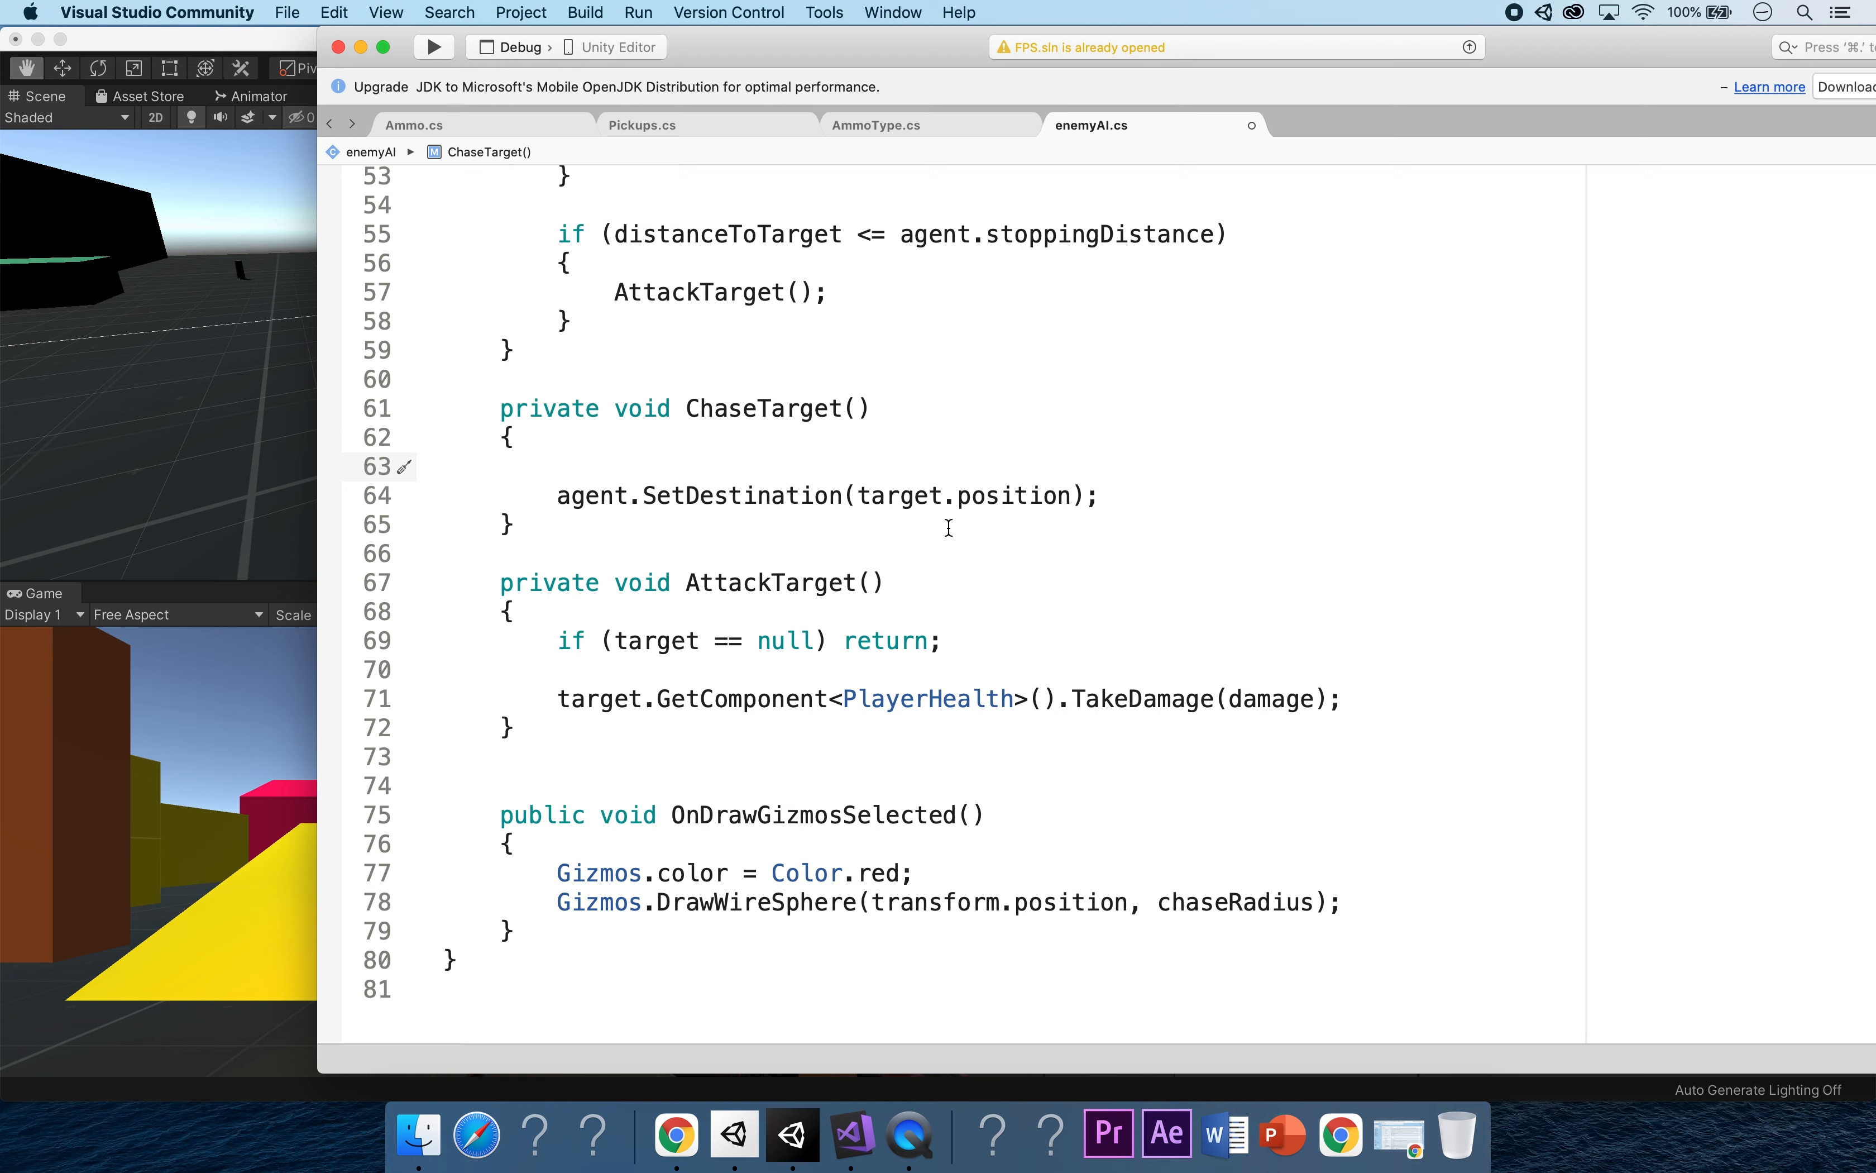
pyautogui.press('Up')
pyautogui.press('Down')
pyautogui.press('Down')
pyautogui.press('BackSpace')
pyautogui.press('BackSpace')
pyautogui.press('BackSpace')
pyautogui.press('BackSpace')
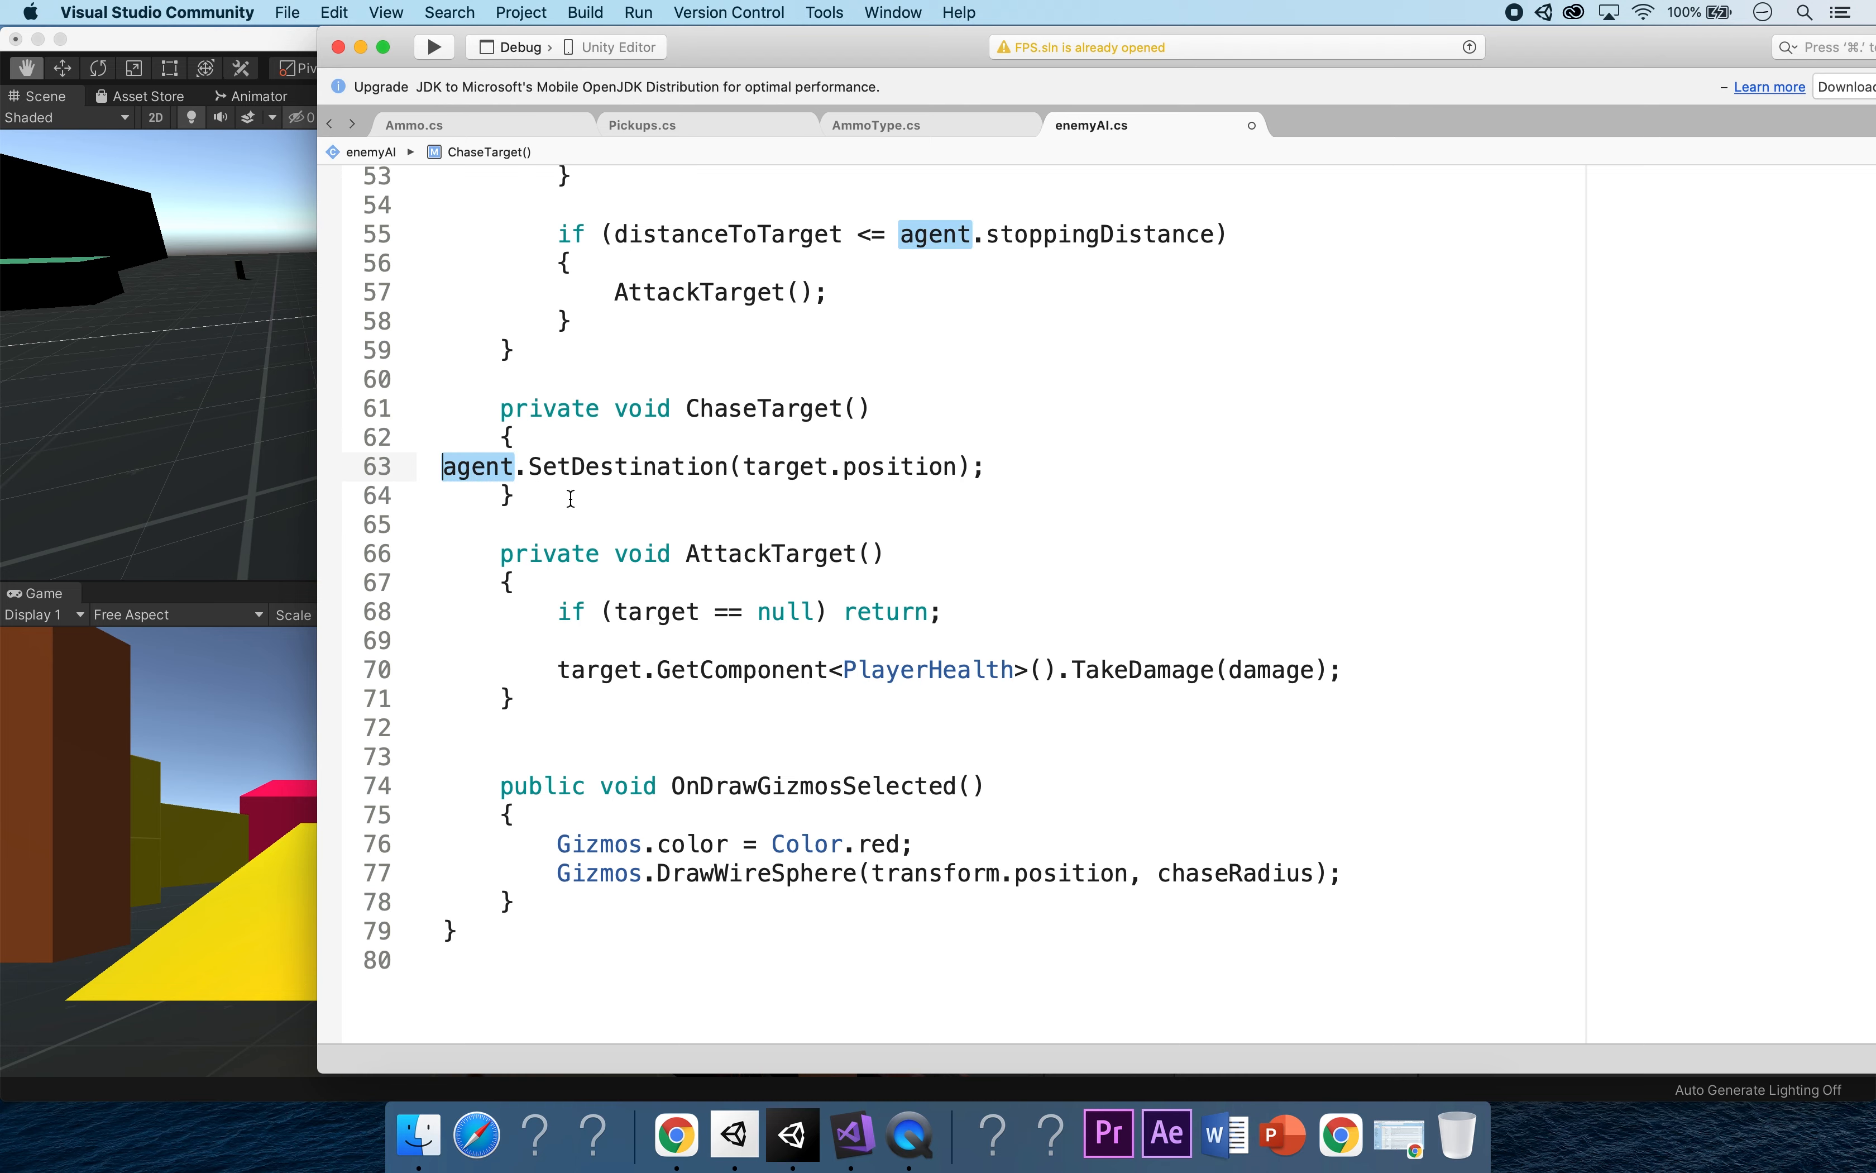
pyautogui.press('super+z')
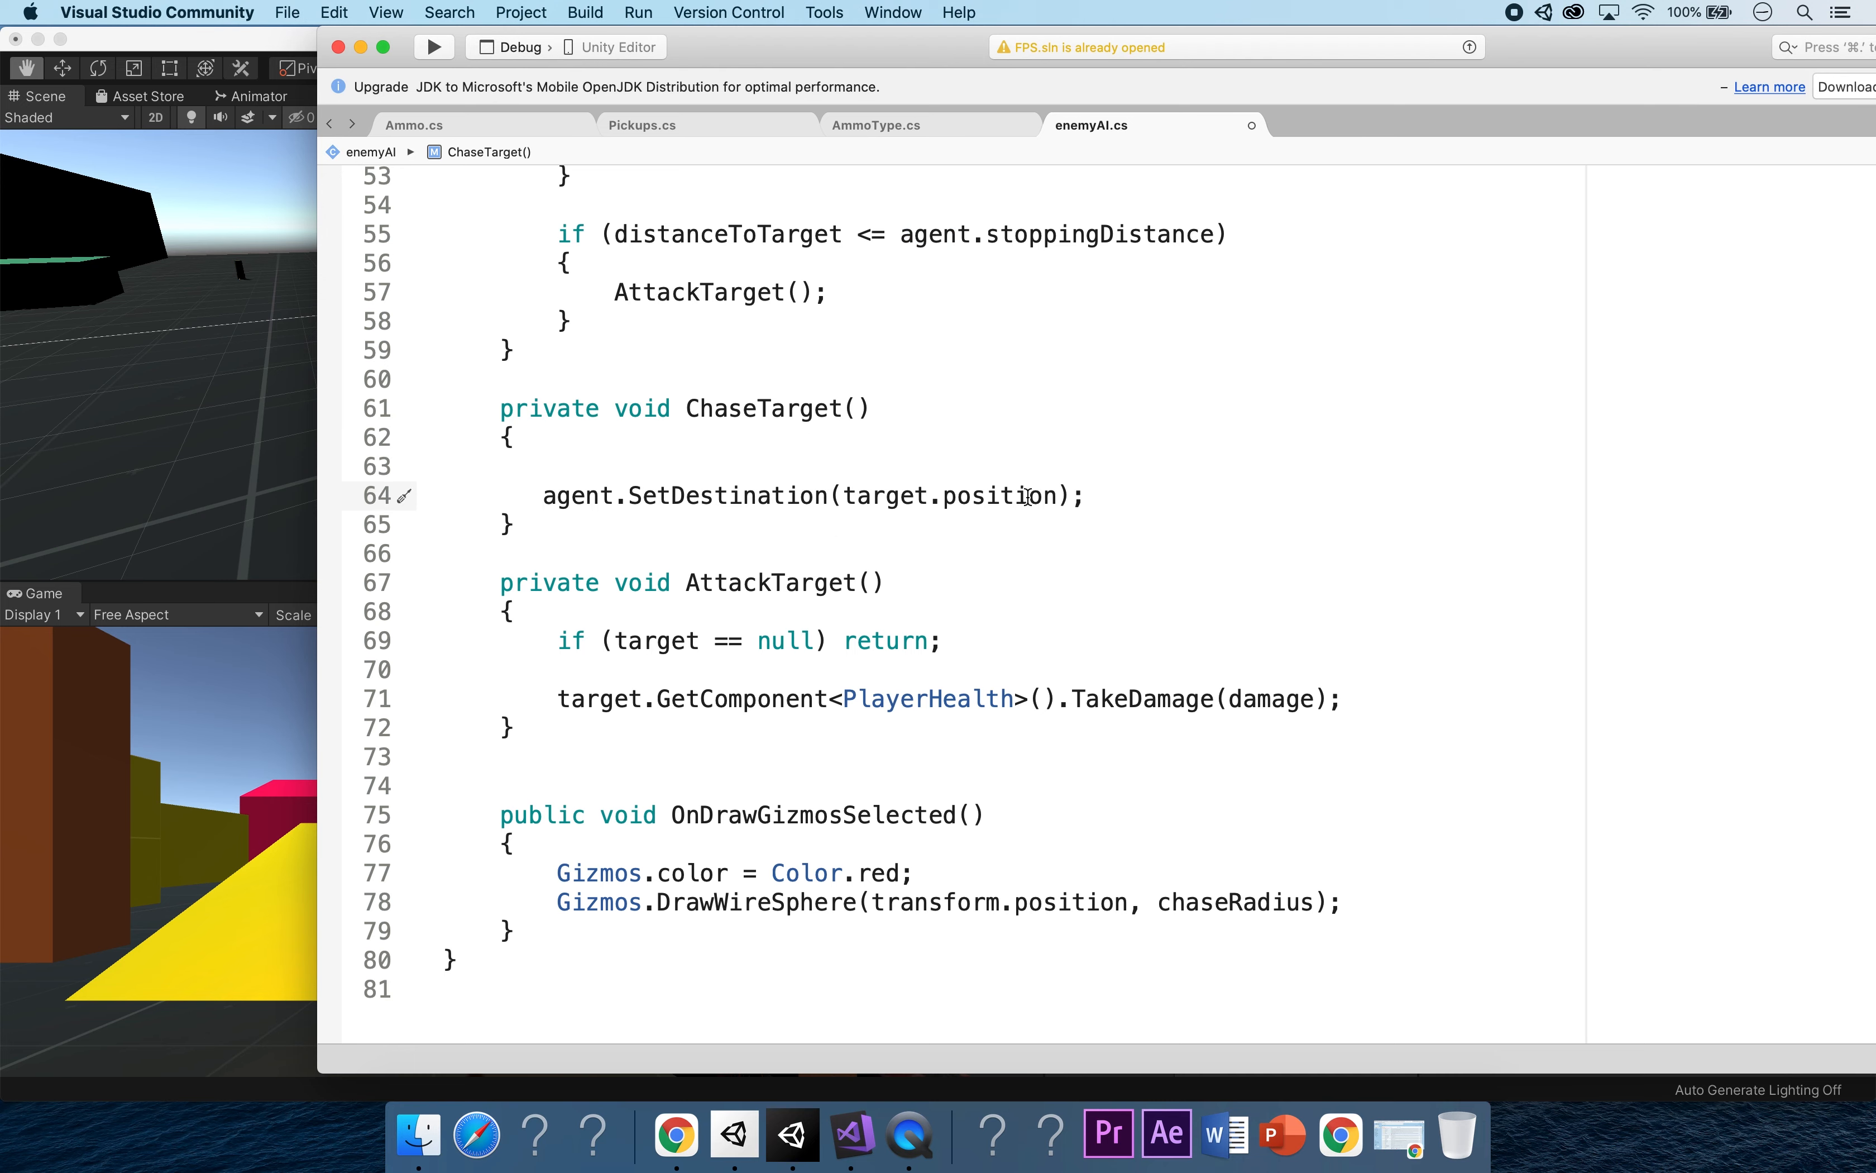
pyautogui.click(1102, 494)
pyautogui.press('Return')
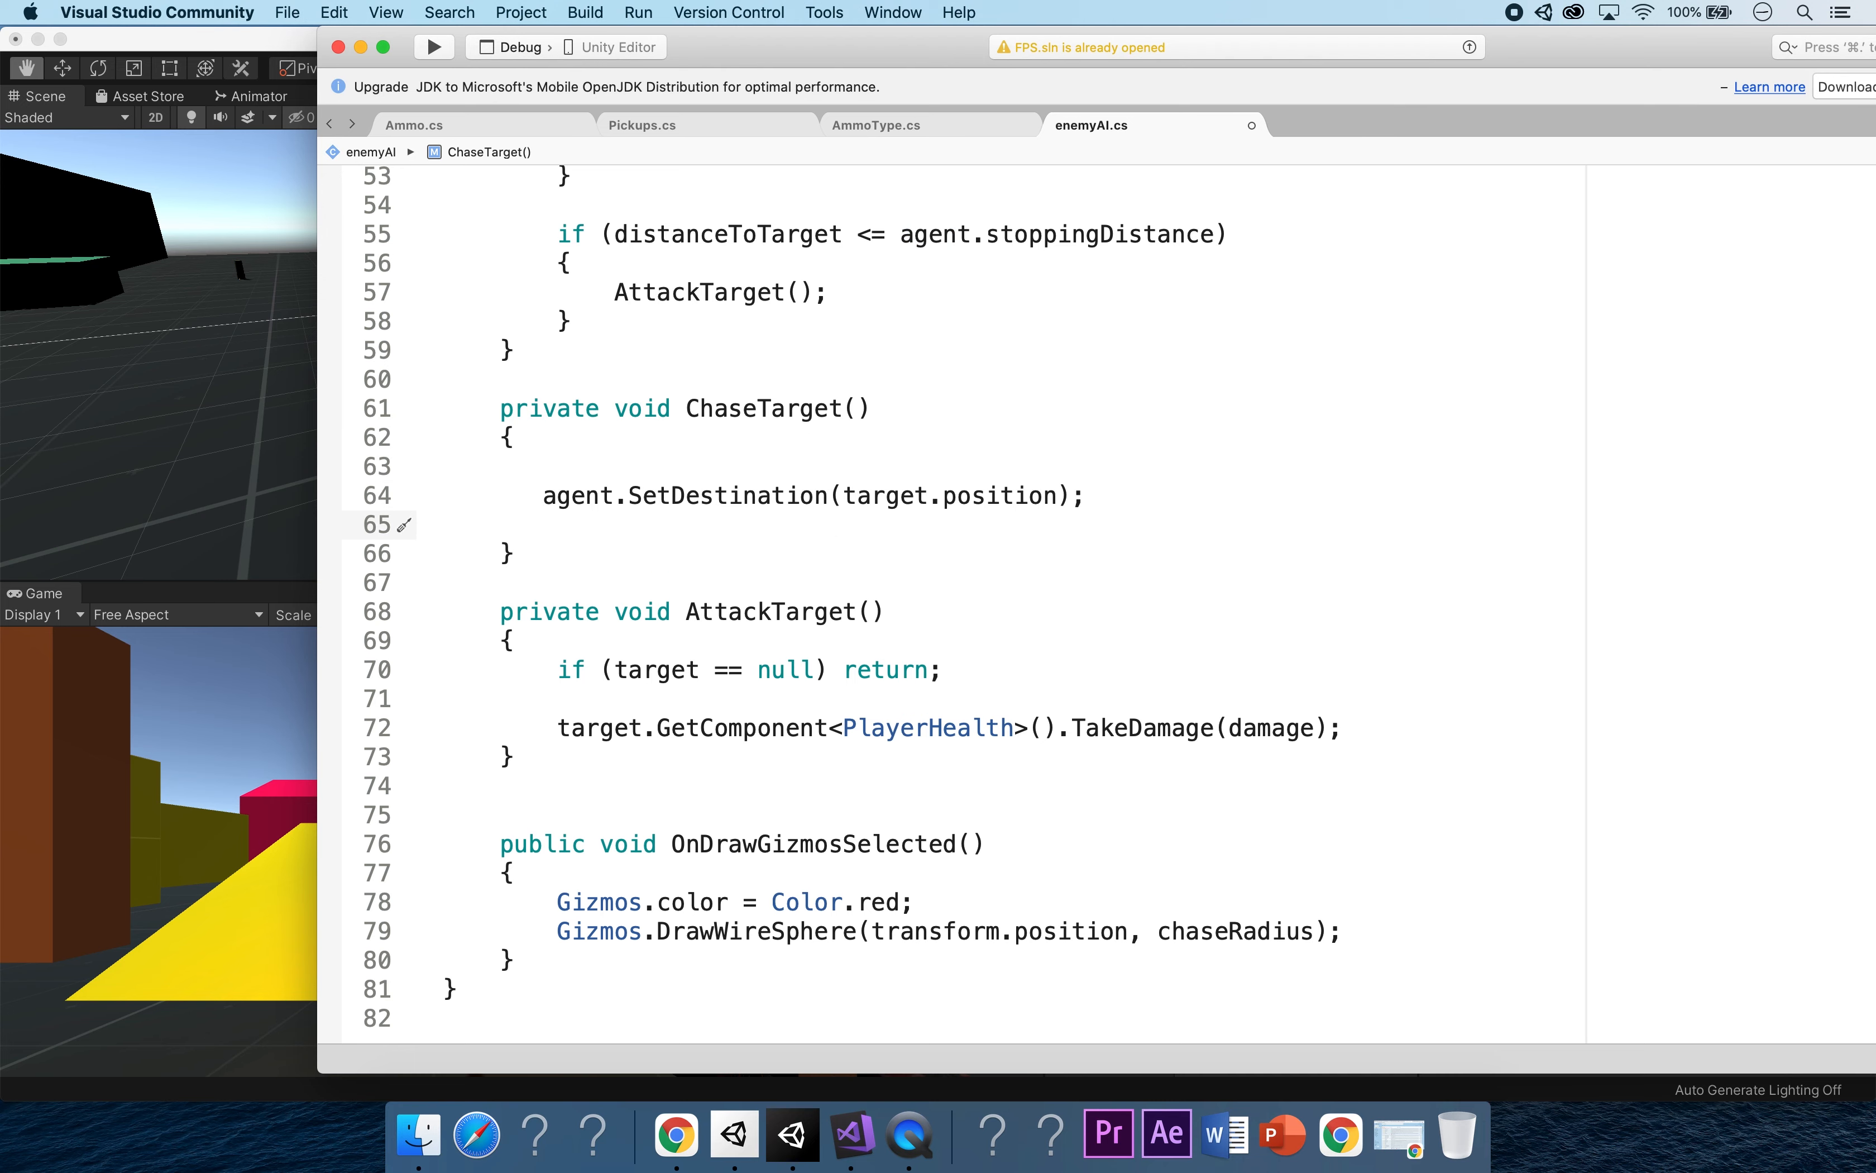
pyautogui.press('BackSpace')
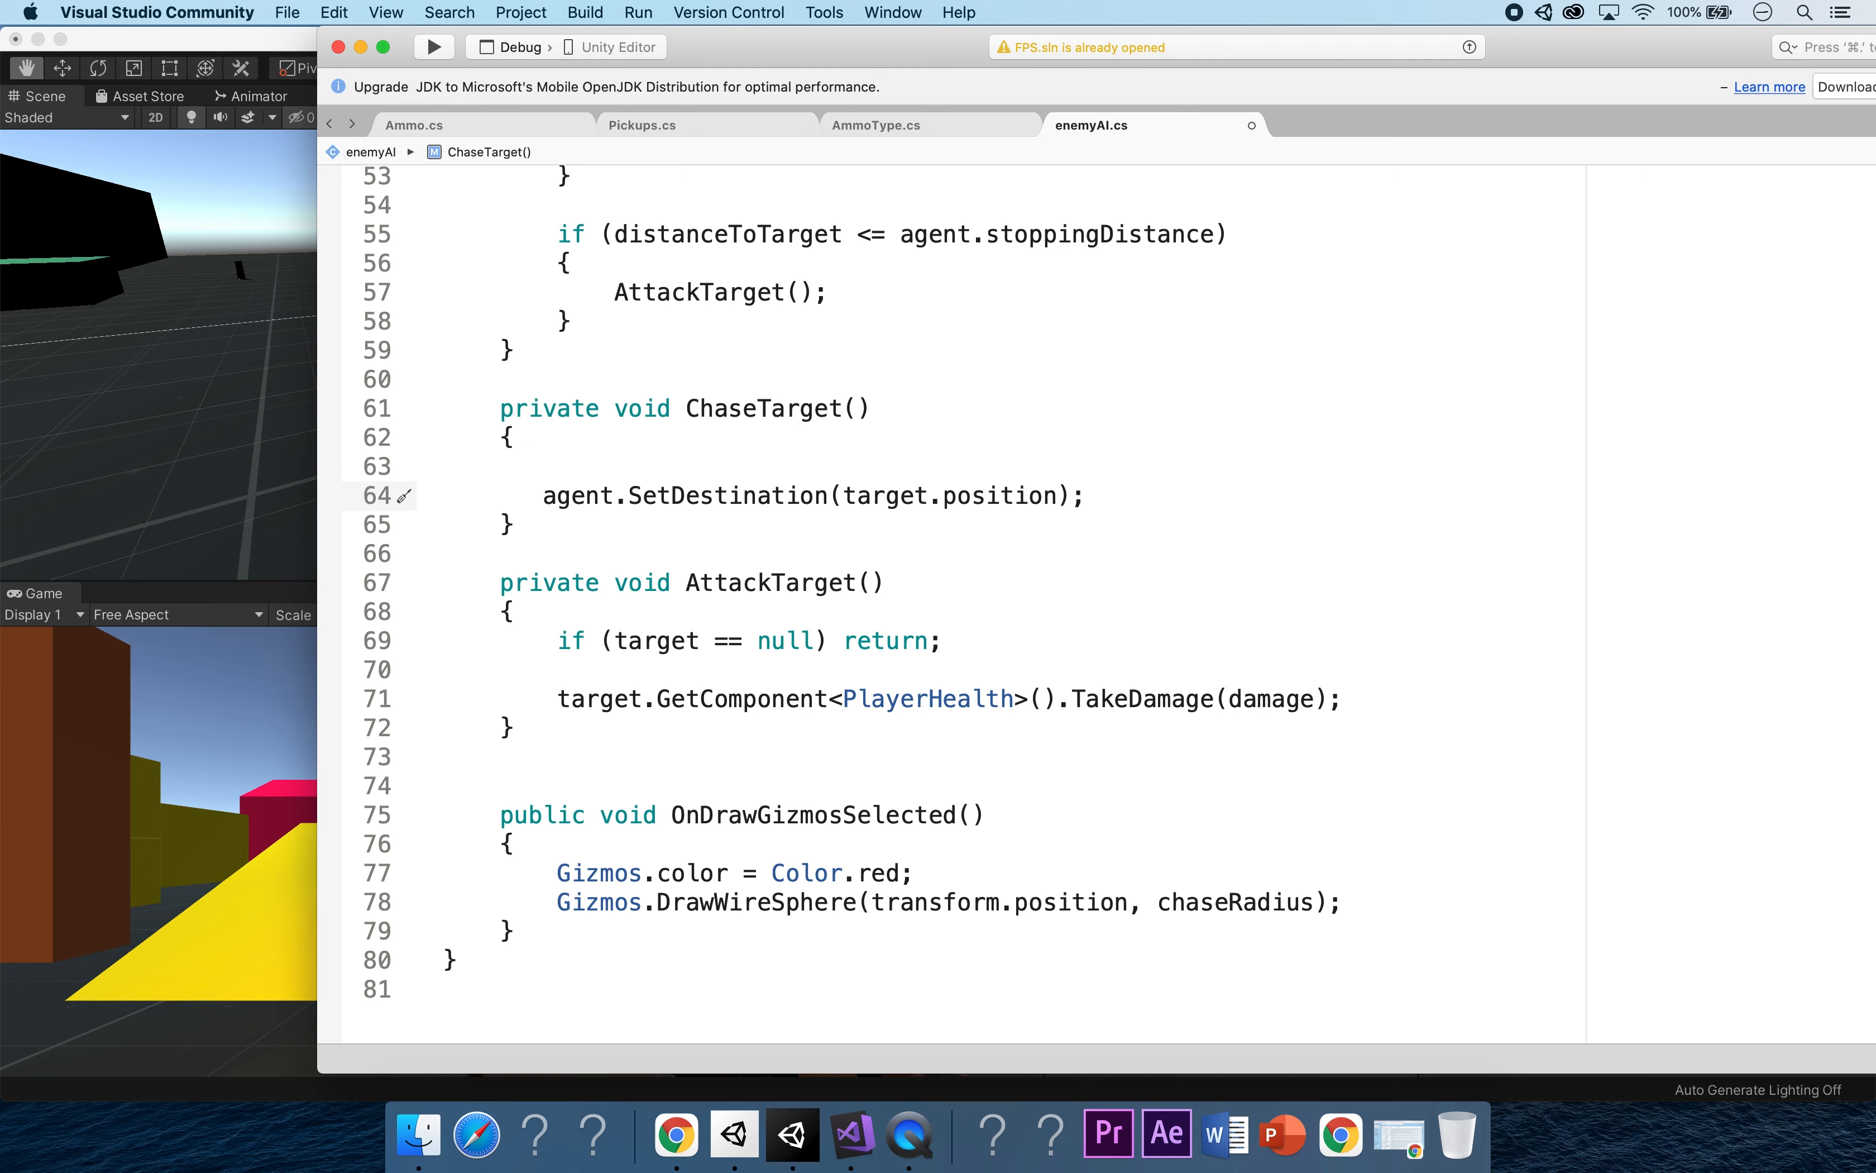
pyautogui.press('Return')
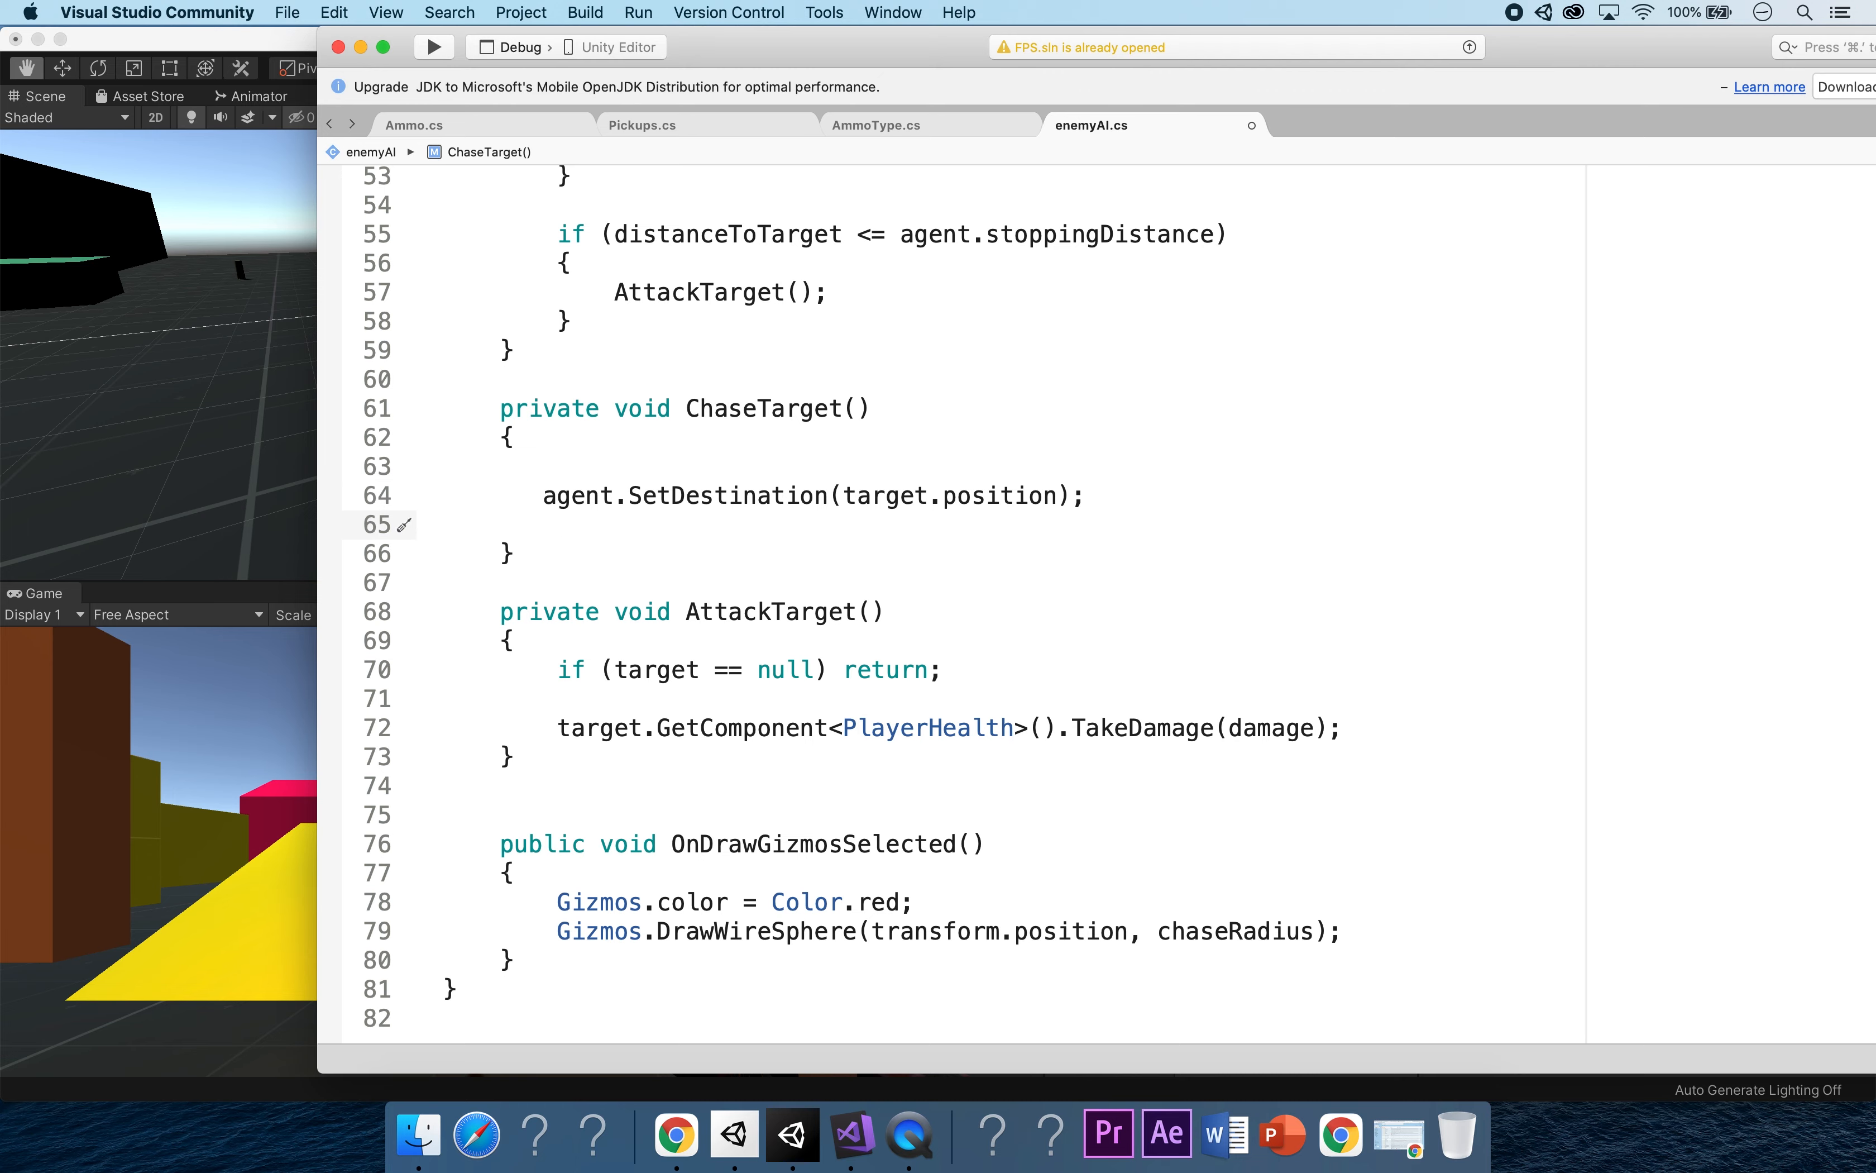
pyautogui.press('BackSpace')
pyautogui.press('super+Left')
pyautogui.press('Tab')
pyautogui.press('BackSpace')
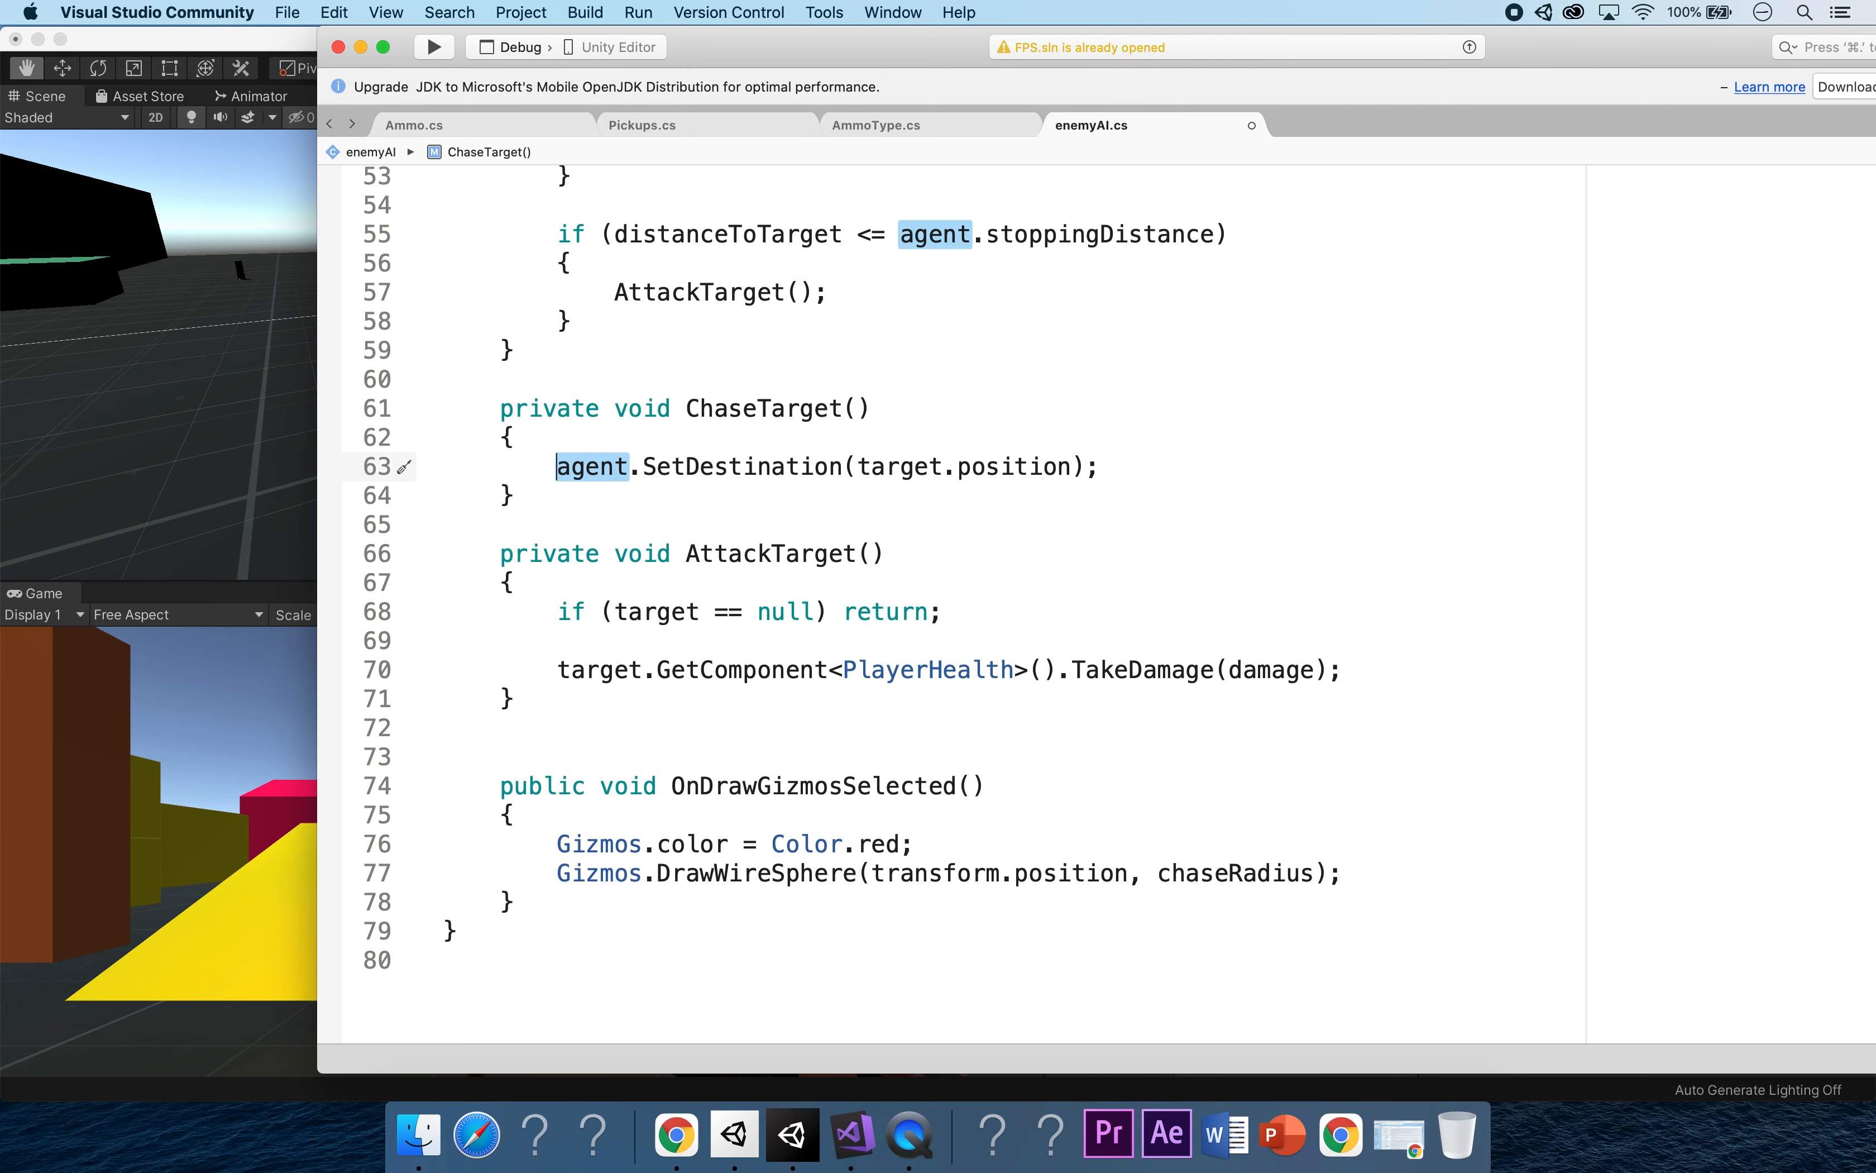
# Begin a new statement with enemyAnim below the SetDestination call in the ChaseTarget method.
pyautogui.click(1205, 481)
pyautogui.press('Return')
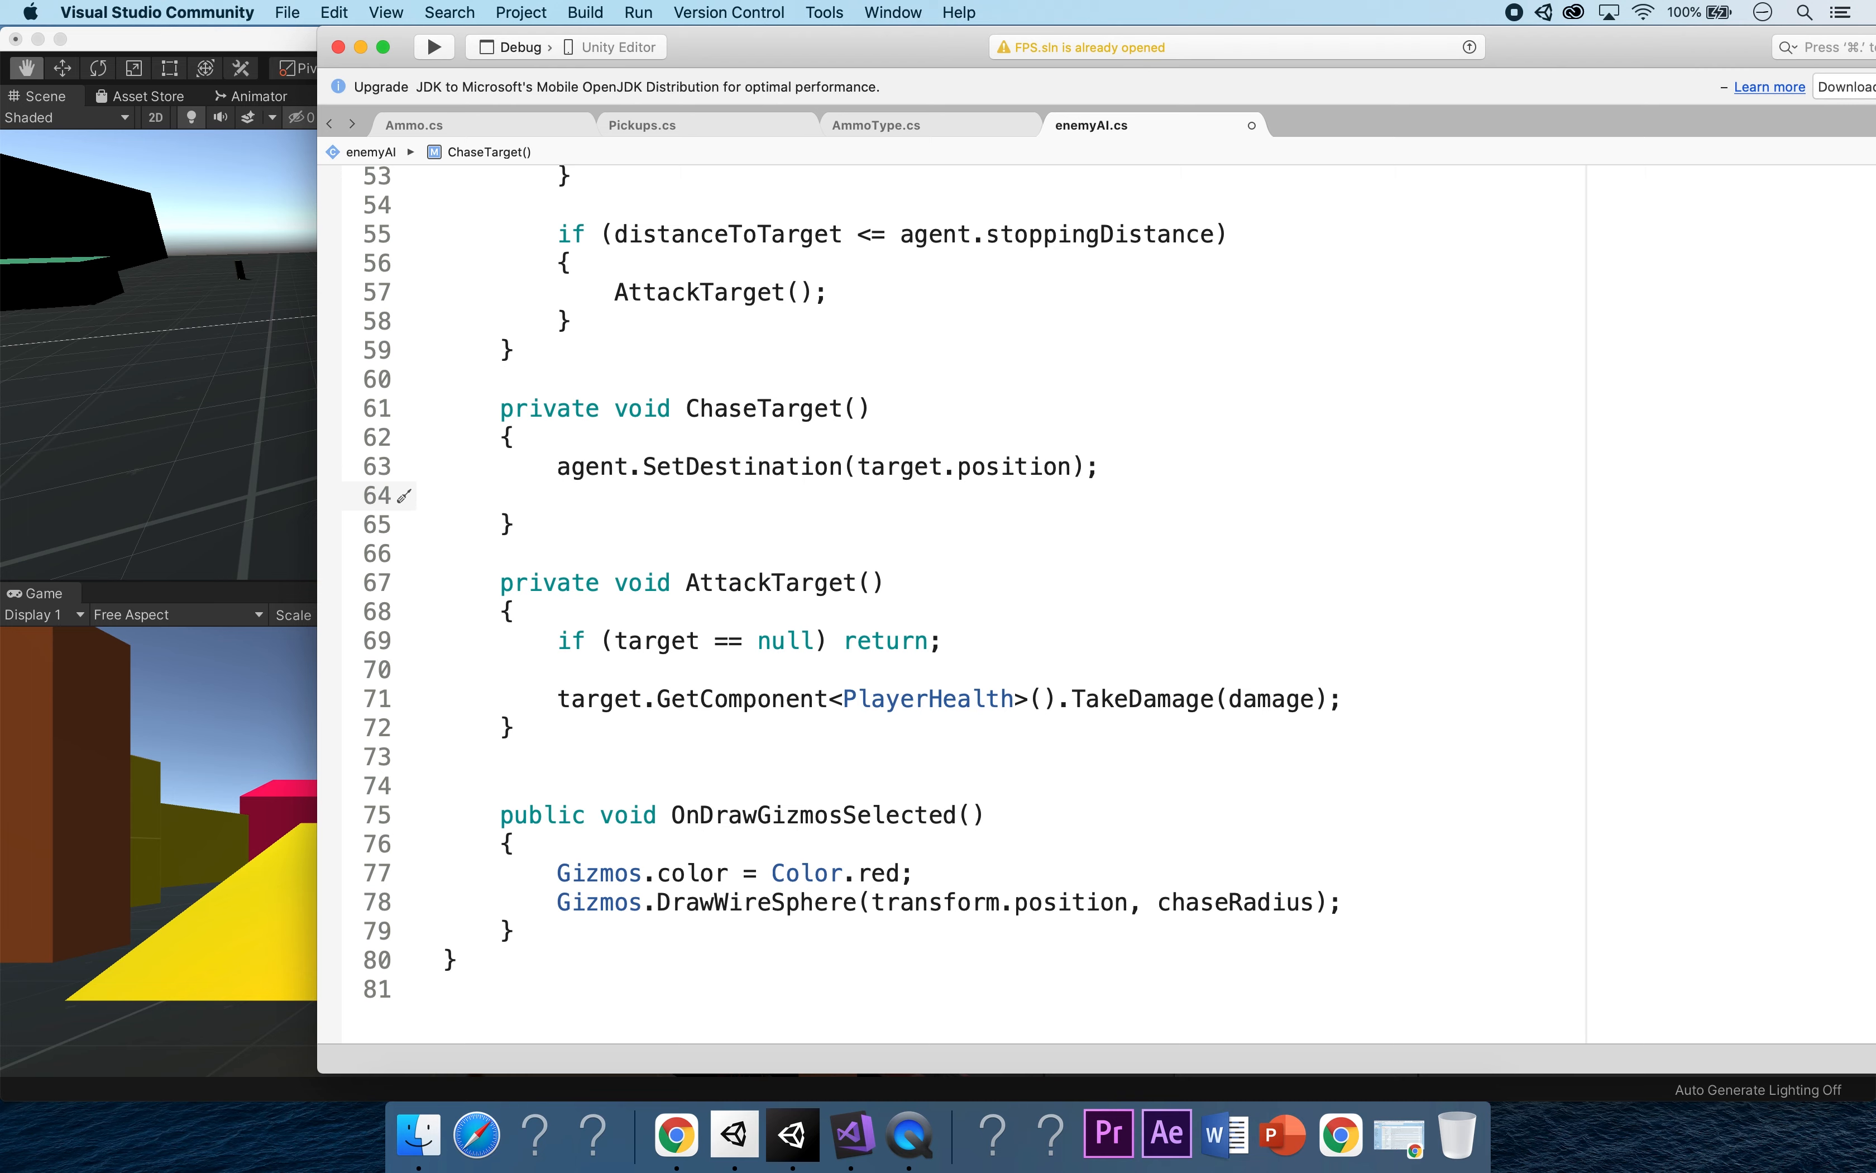
pyautogui.write('ene')
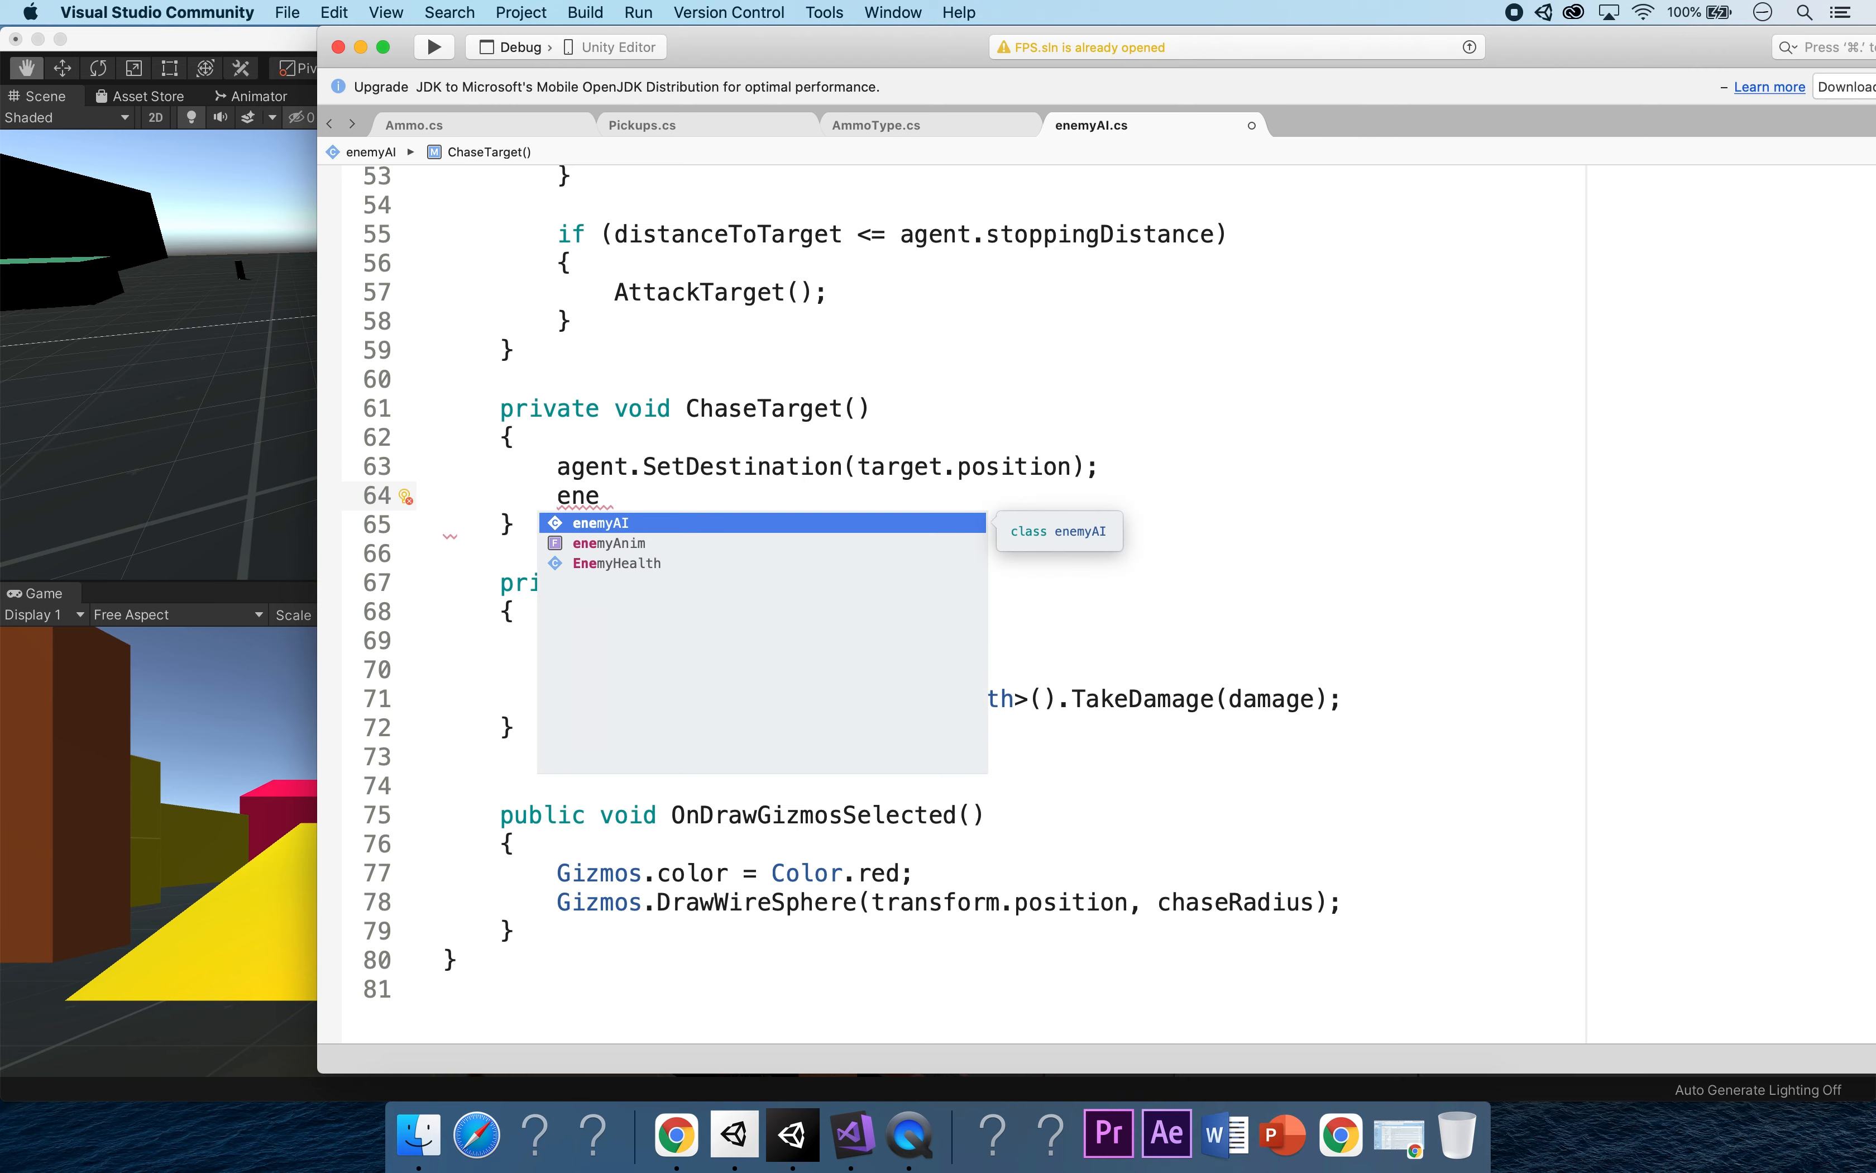
pyautogui.press('Down')
pyautogui.press('Return')
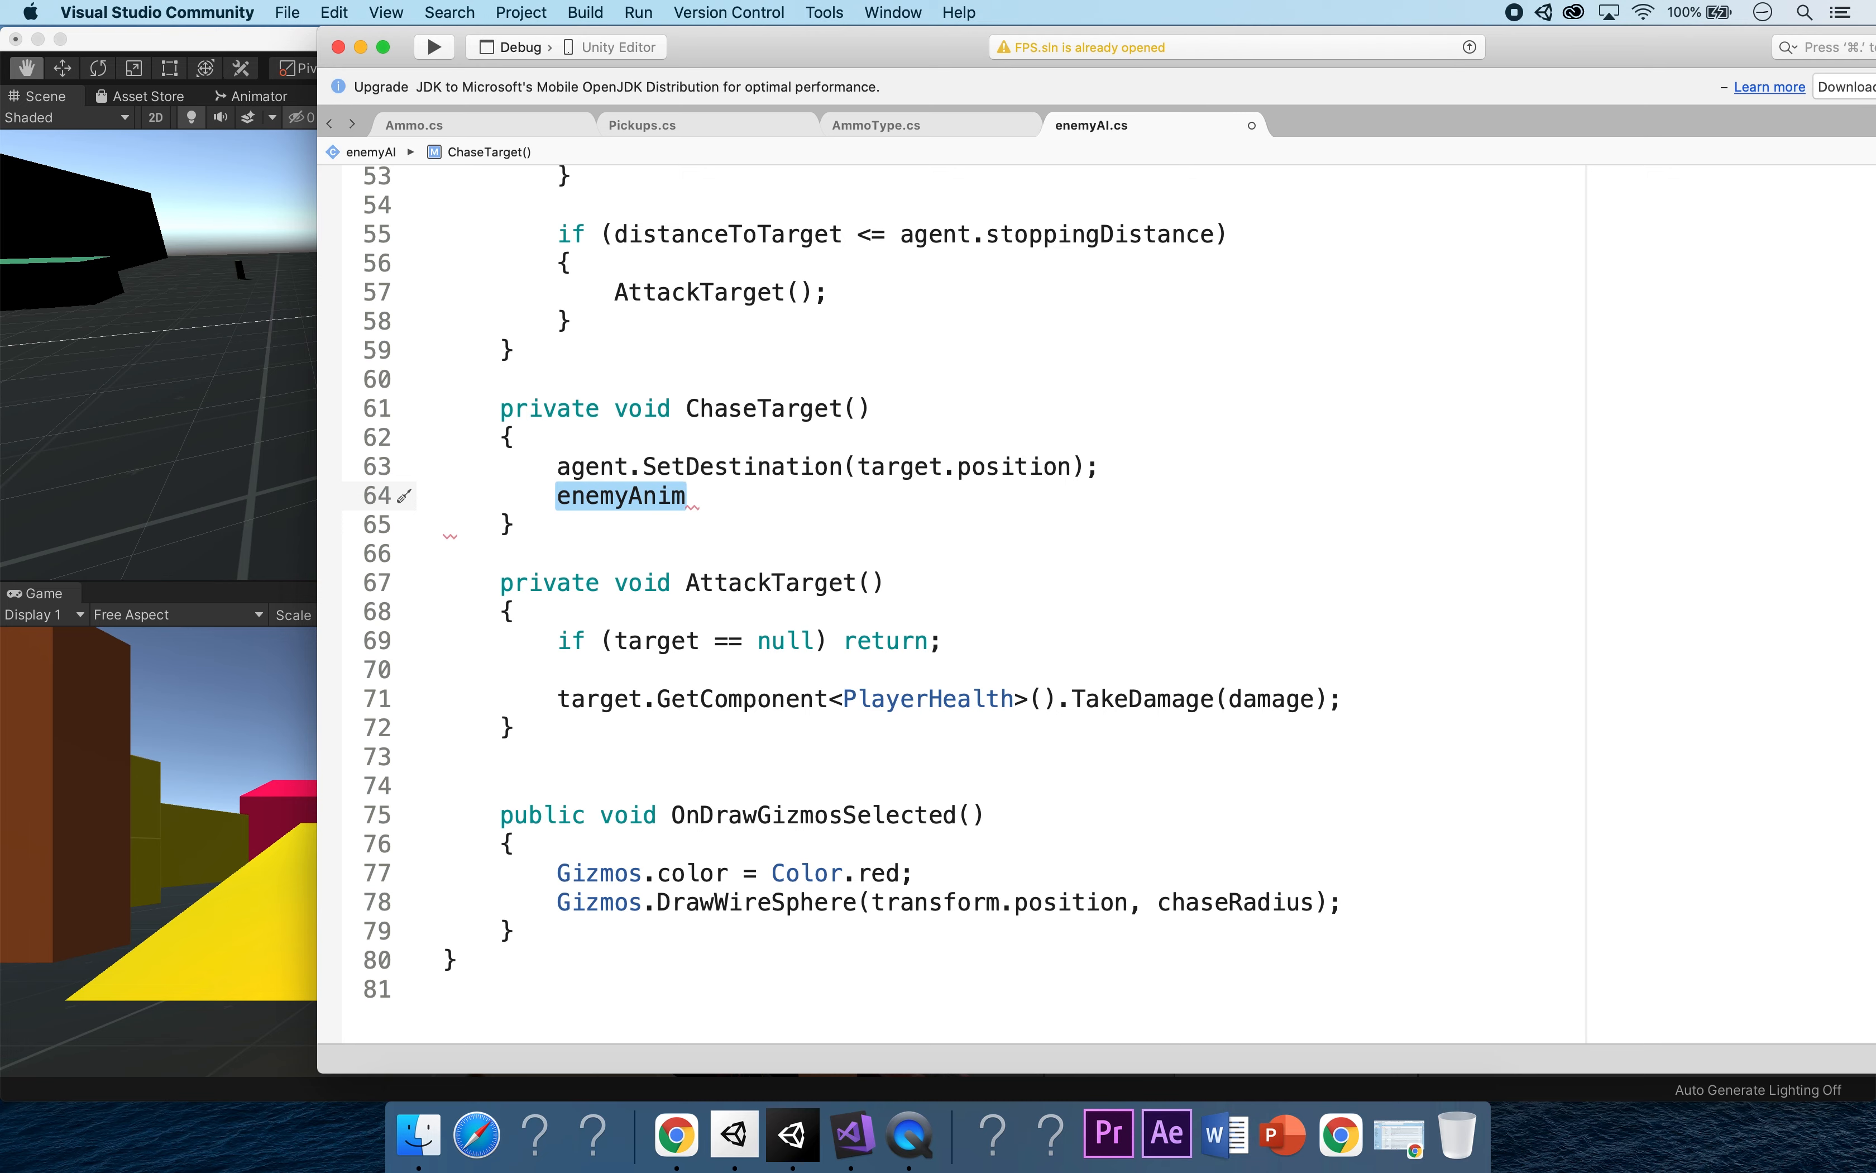
# Switch to Unity and show the Enemy controller's Animator graph to check its states and parameter names.
pyautogui.scroll(5, 1407, 461)
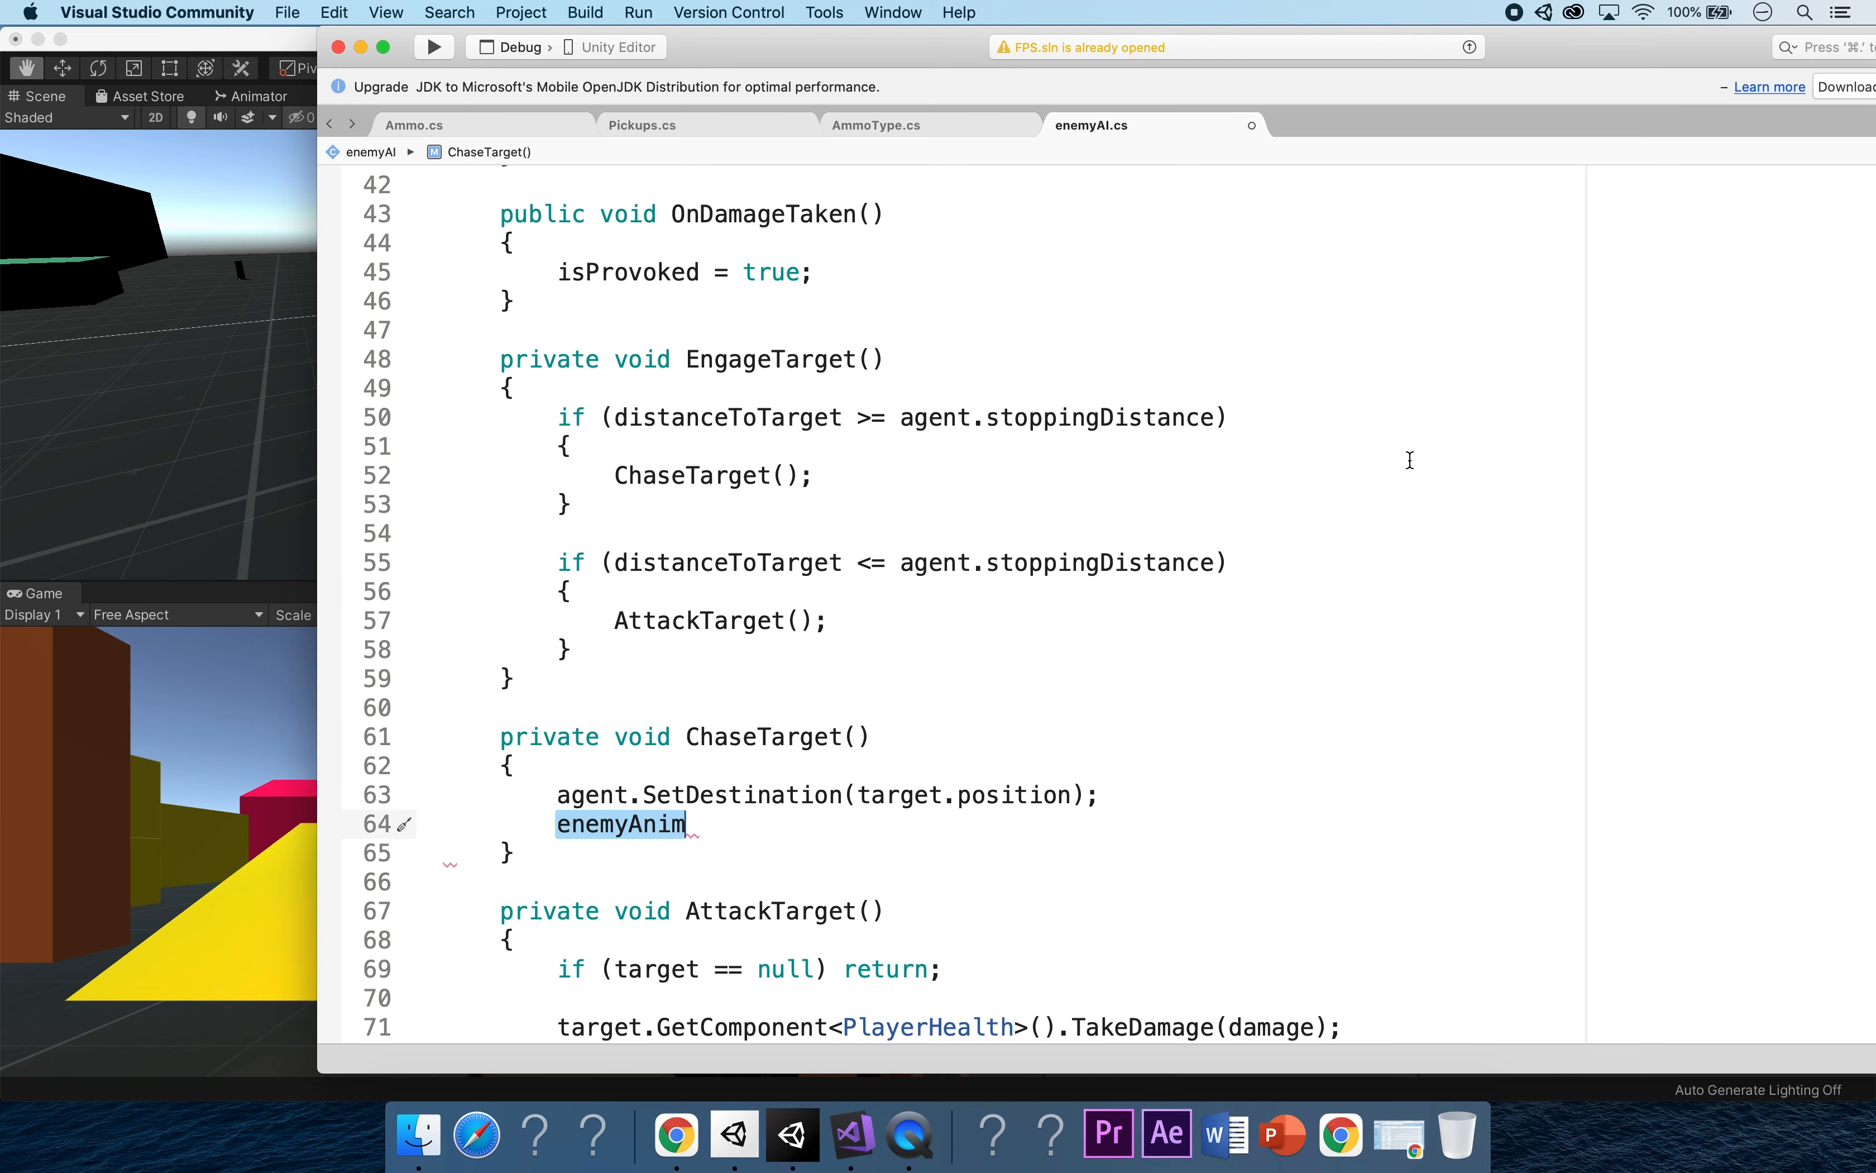
pyautogui.scroll(2, 1409, 461)
pyautogui.scroll(-1, 1410, 461)
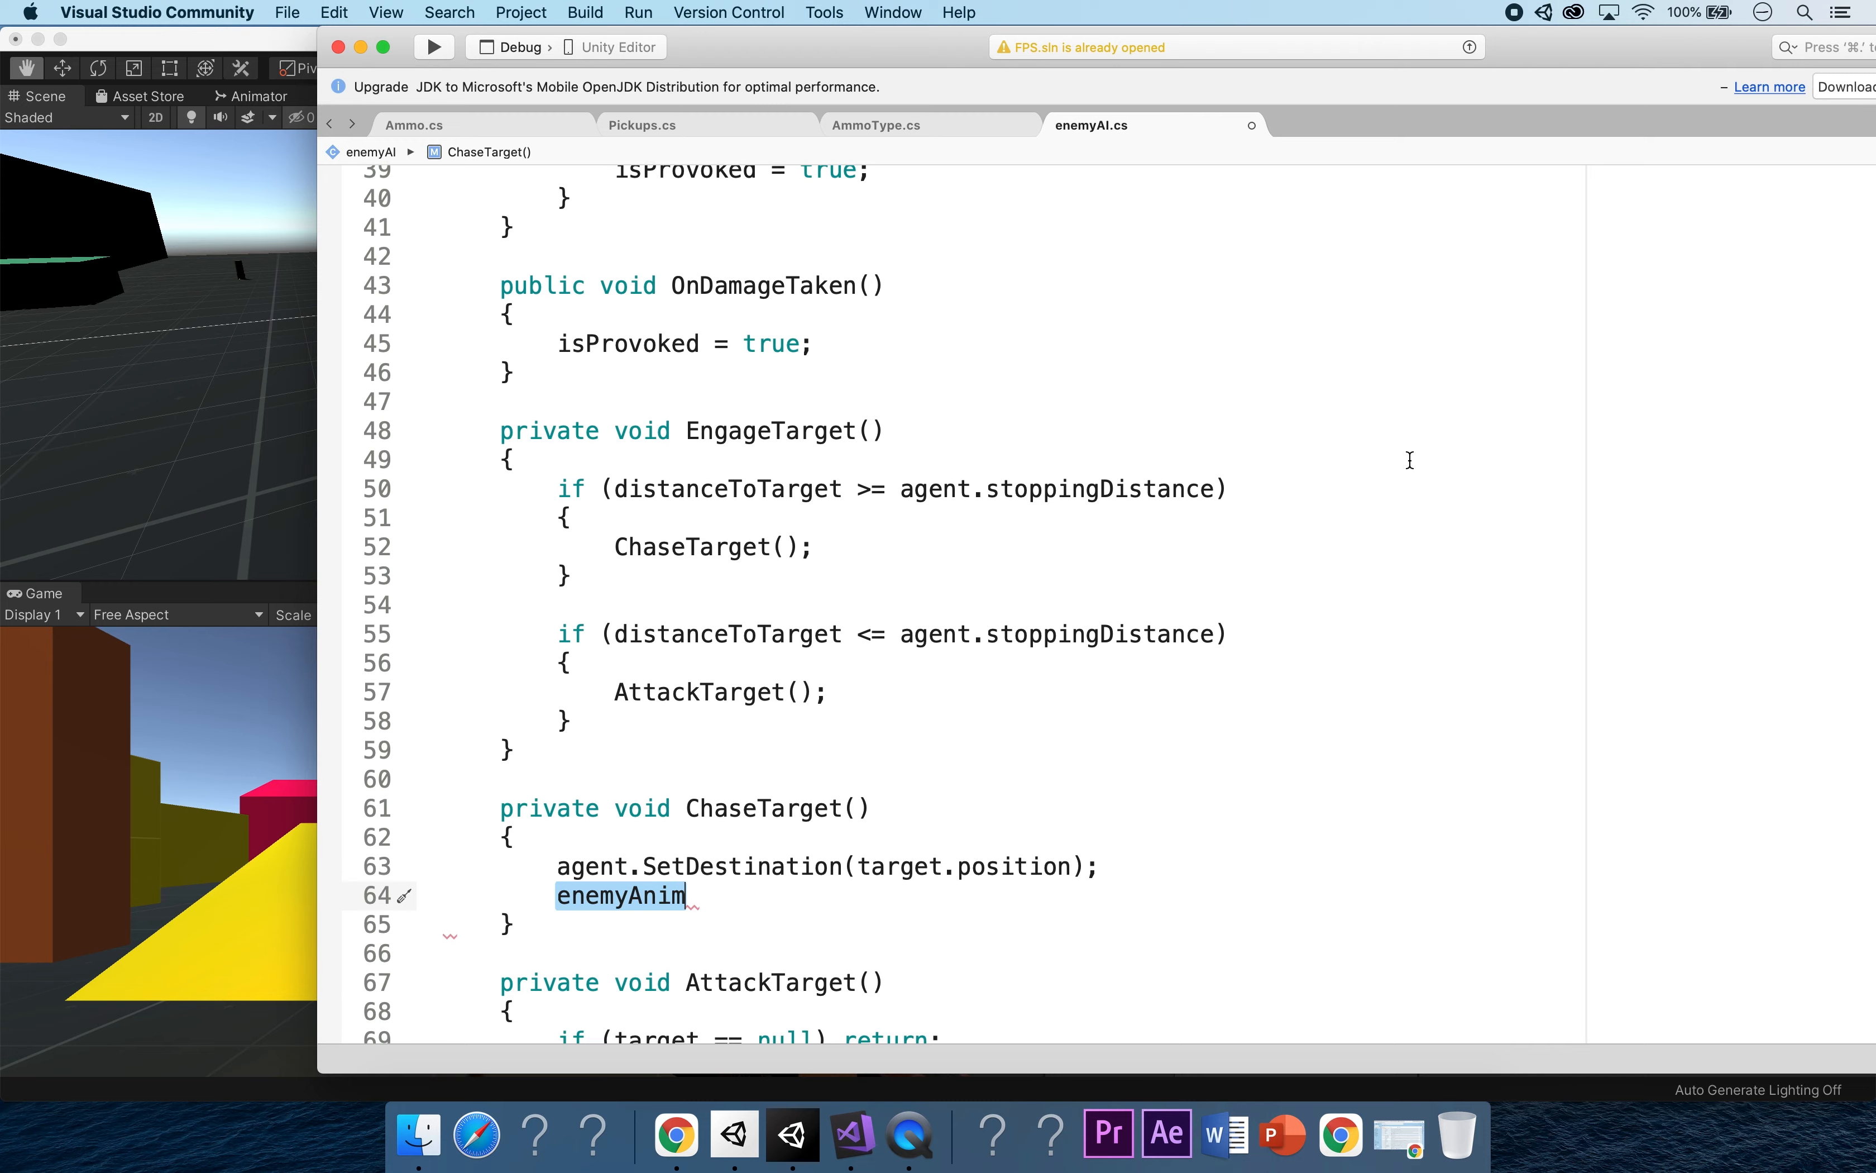
pyautogui.click(104, 788)
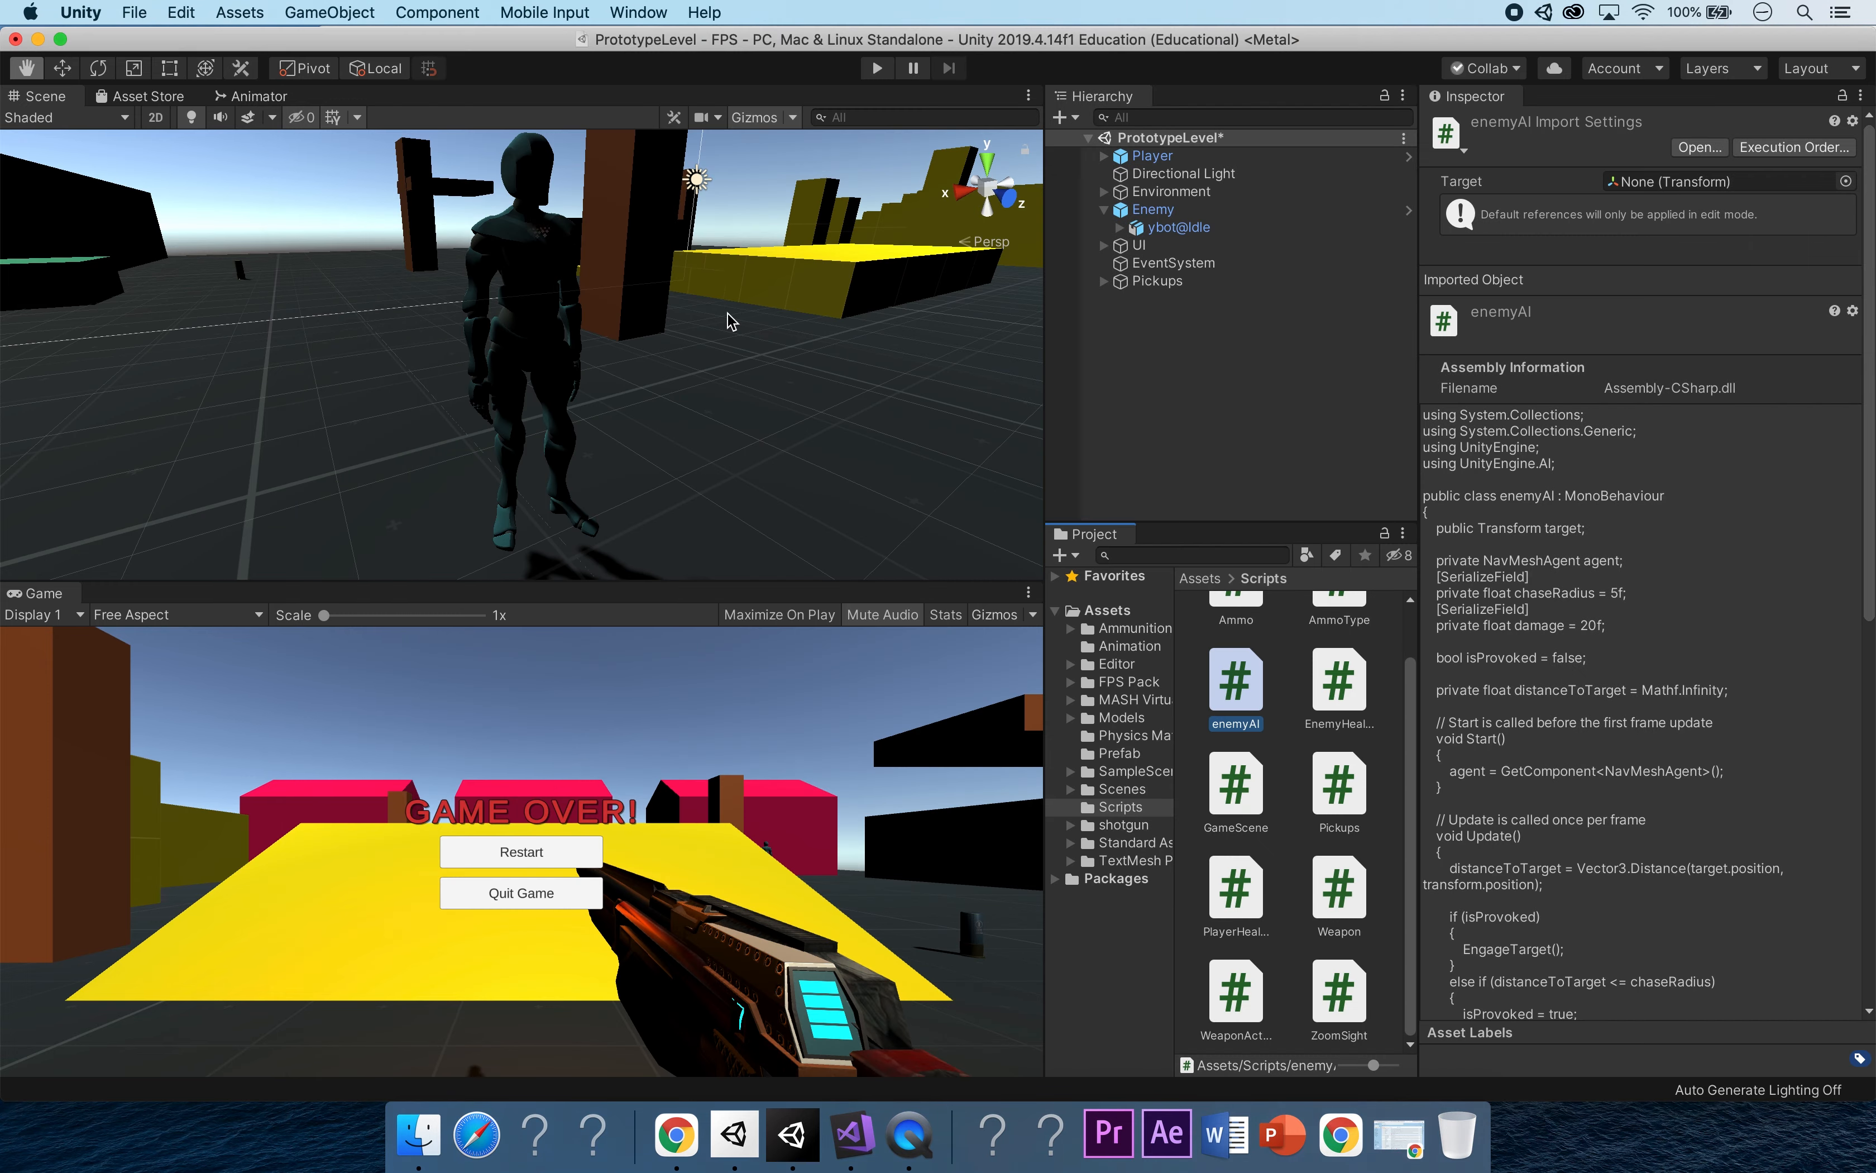
pyautogui.click(258, 96)
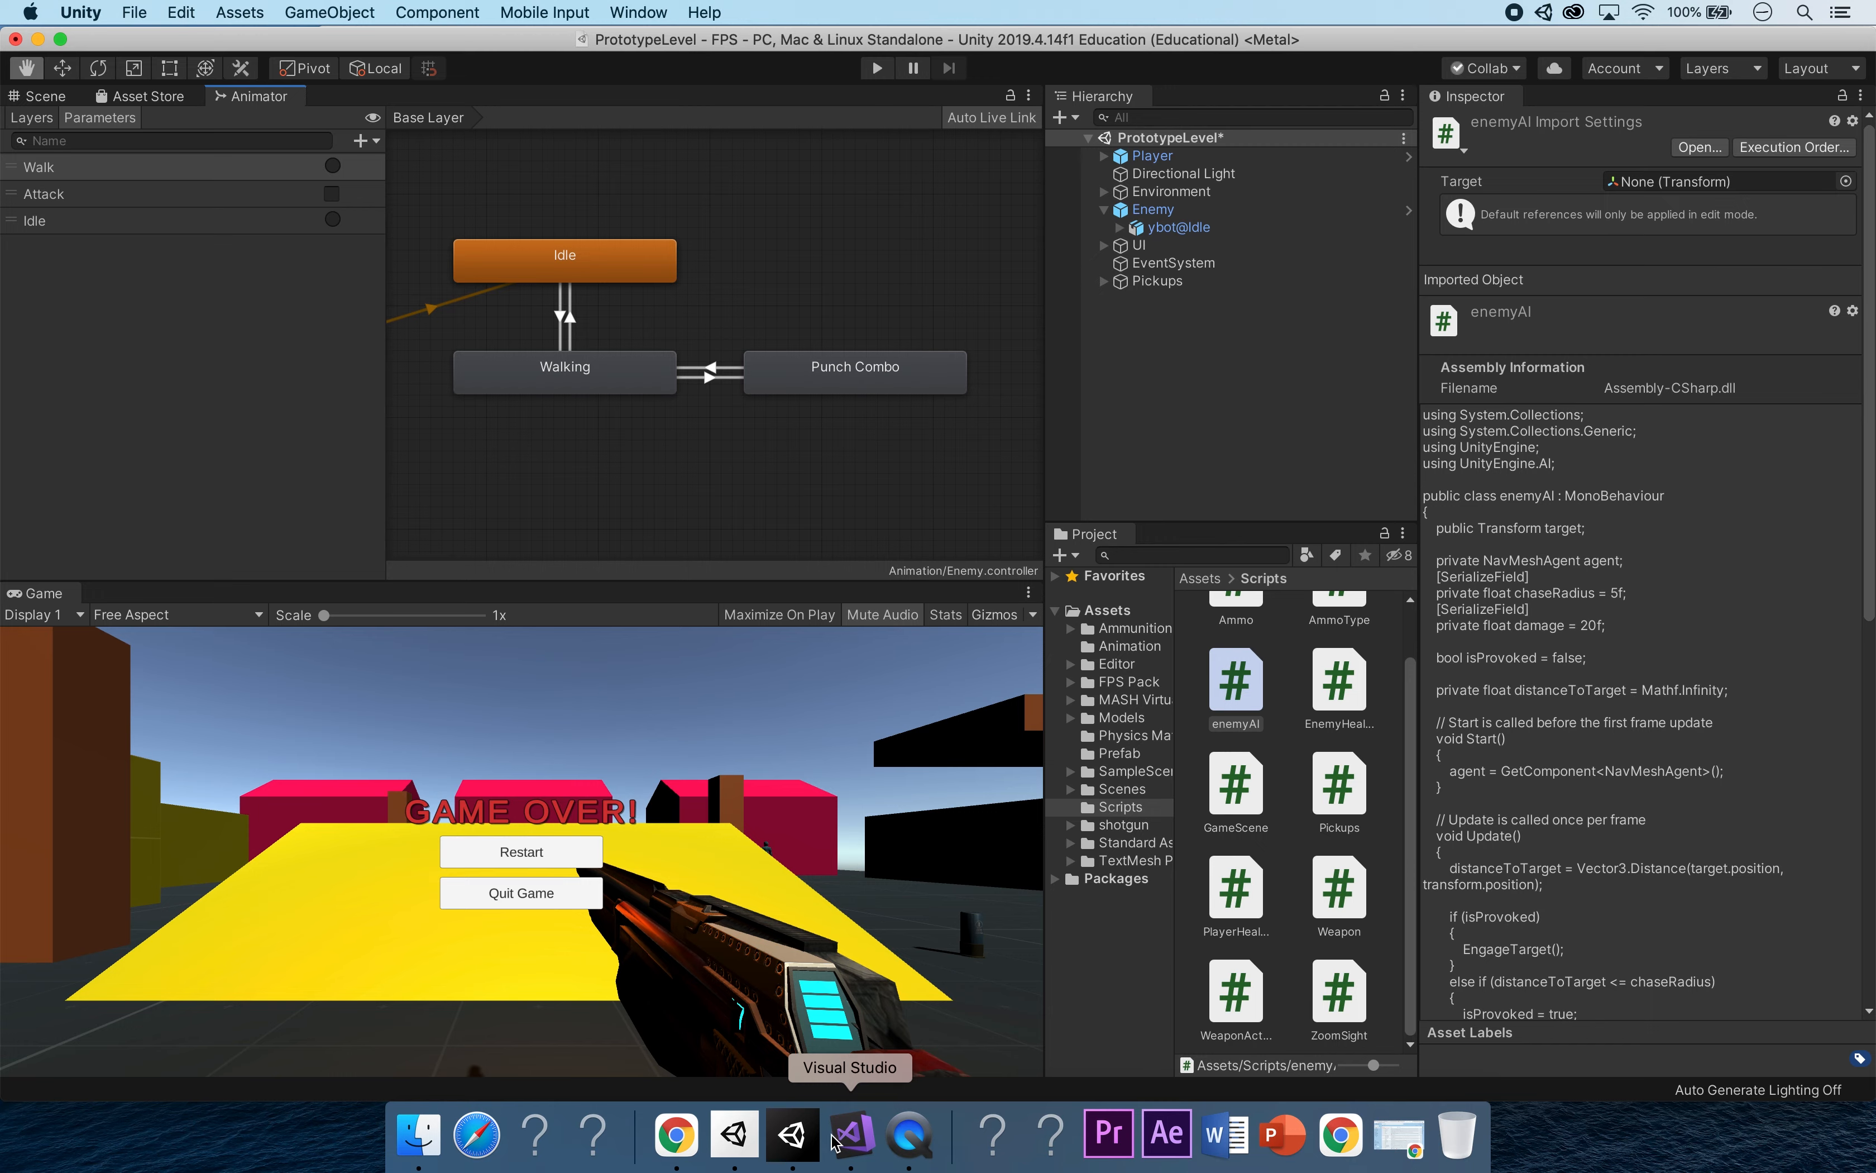
# Return to Visual Studio and complete the enemyAnim statement in ChaseTarget as enemyAnim.SetTrigger("Walk");.
pyautogui.click(855, 1134)
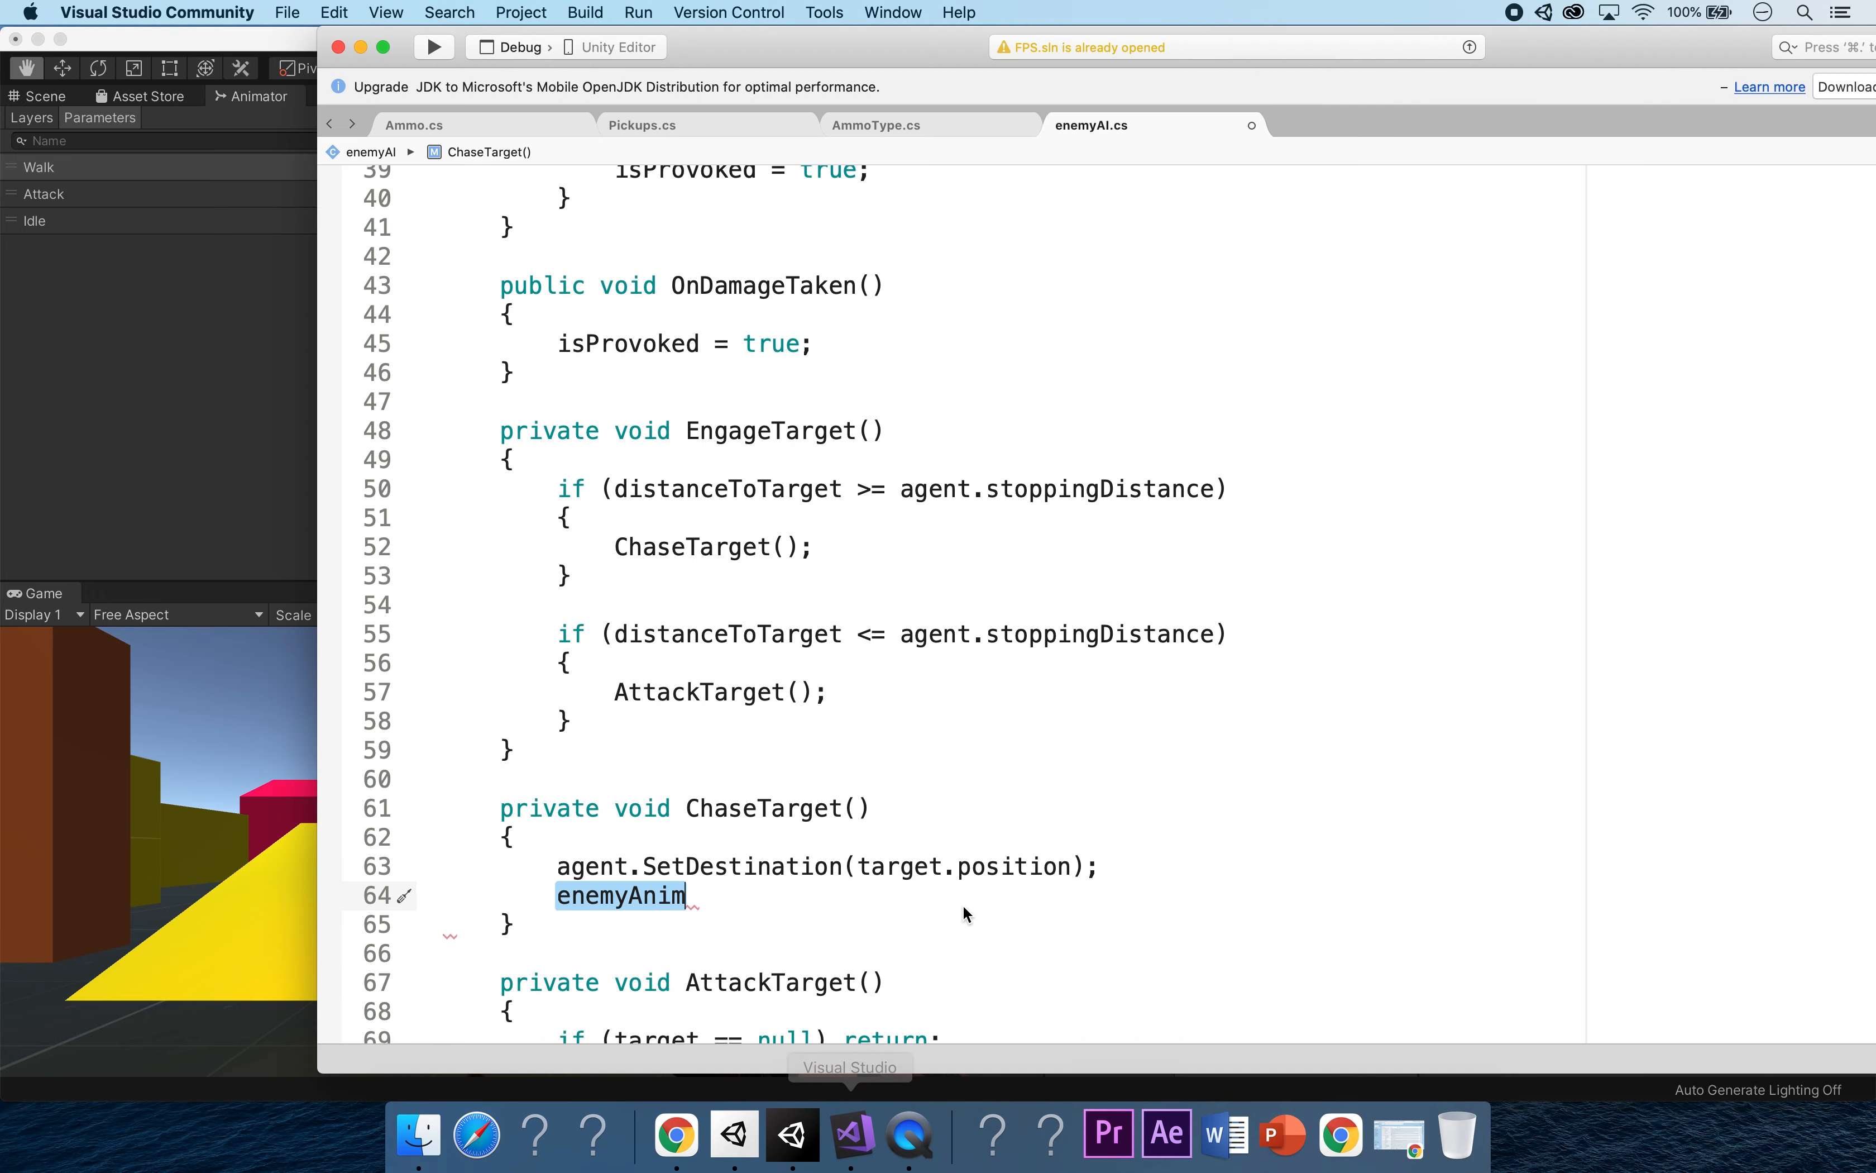
pyautogui.scroll(-3, 880, 855)
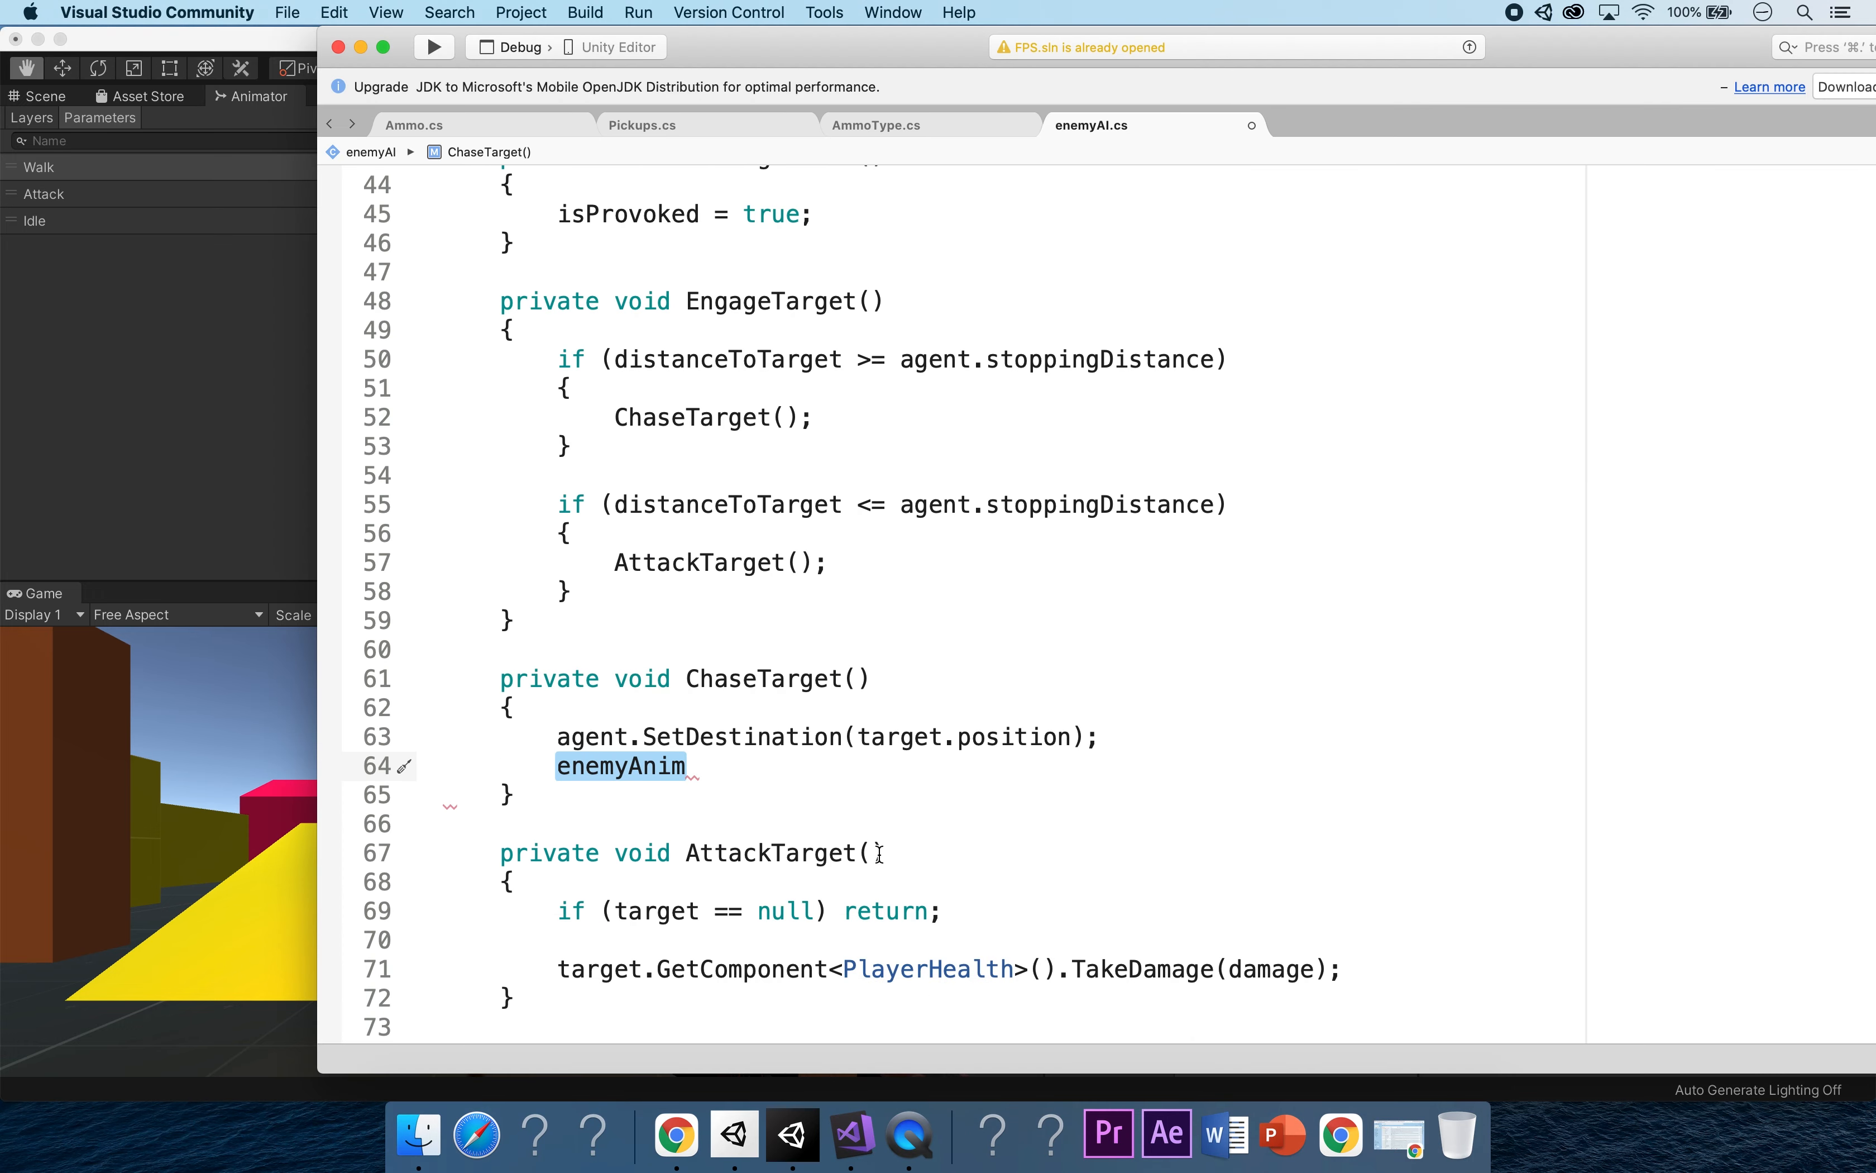
pyautogui.write('.S')
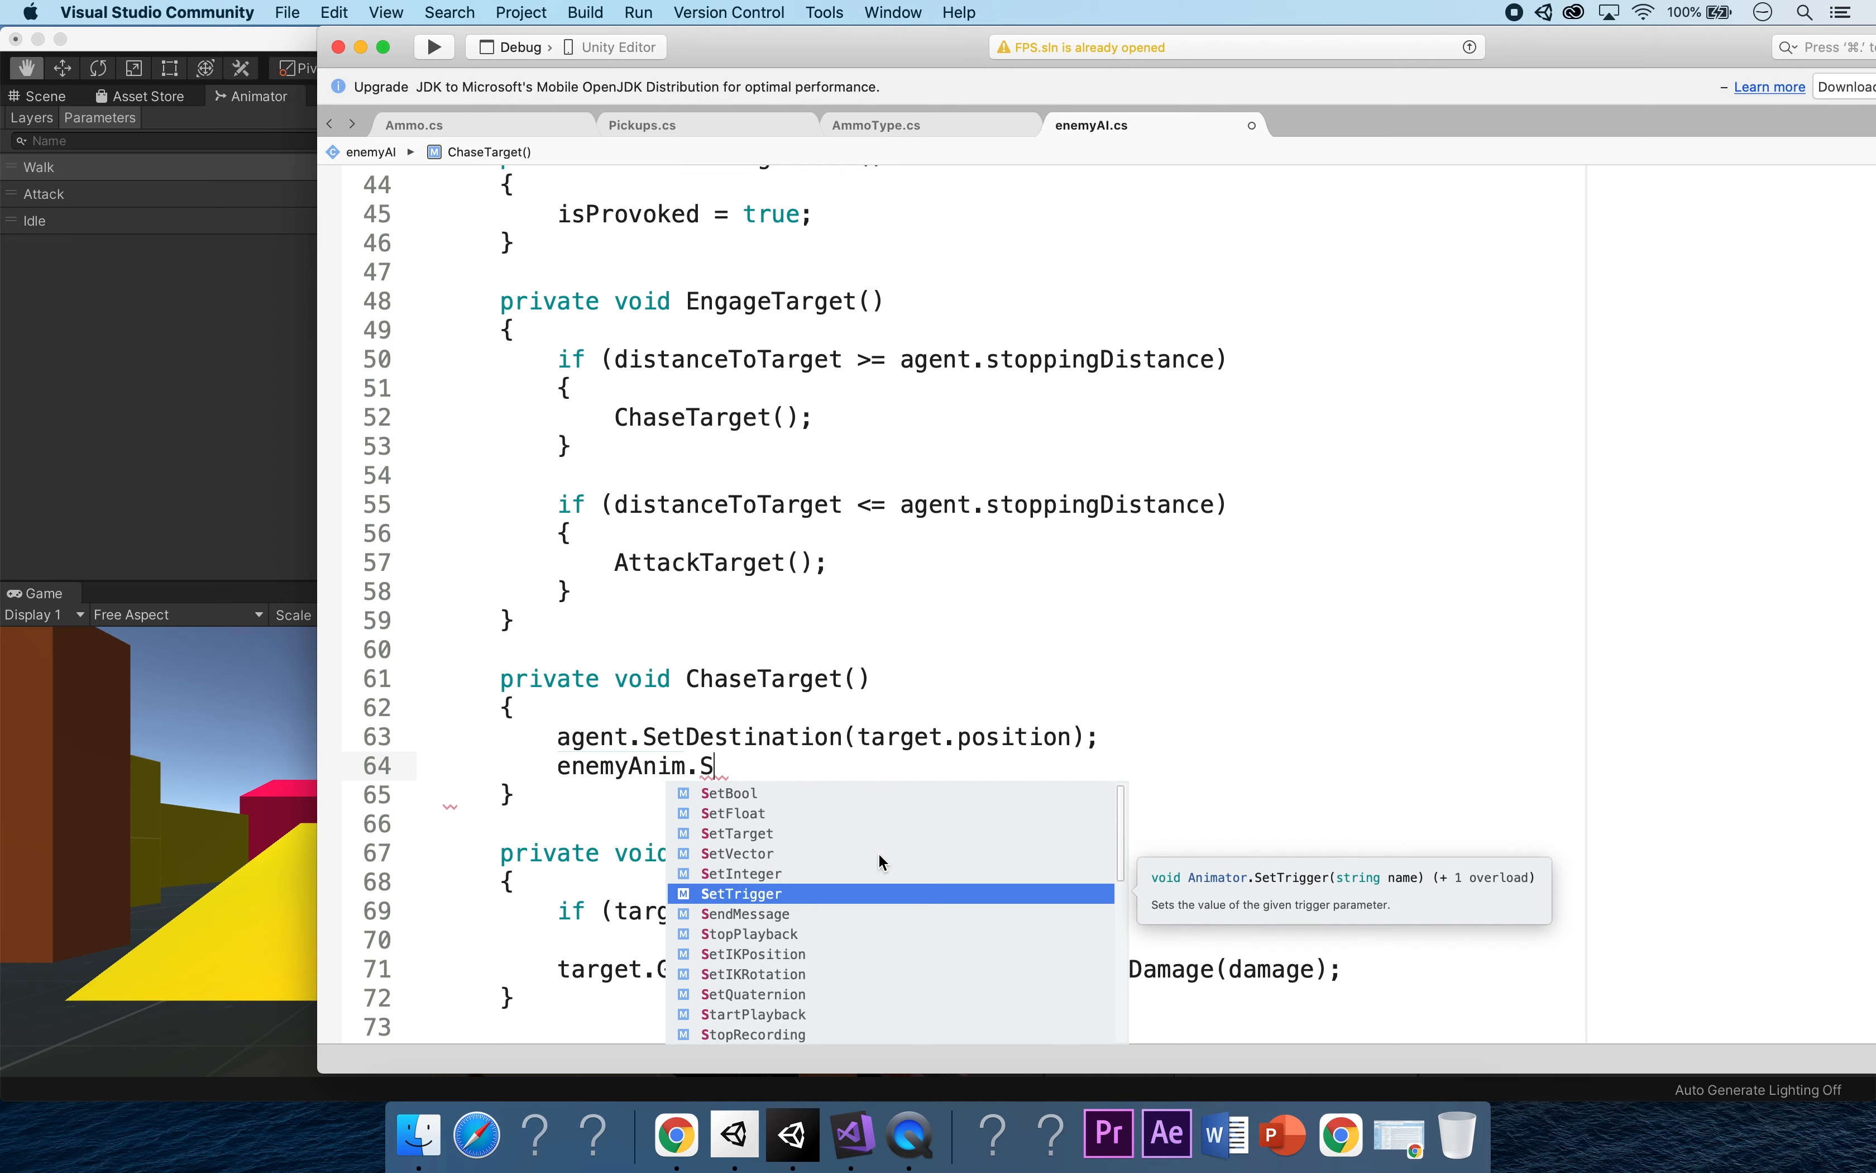
pyautogui.press('Return')
pyautogui.write('("Walk"')
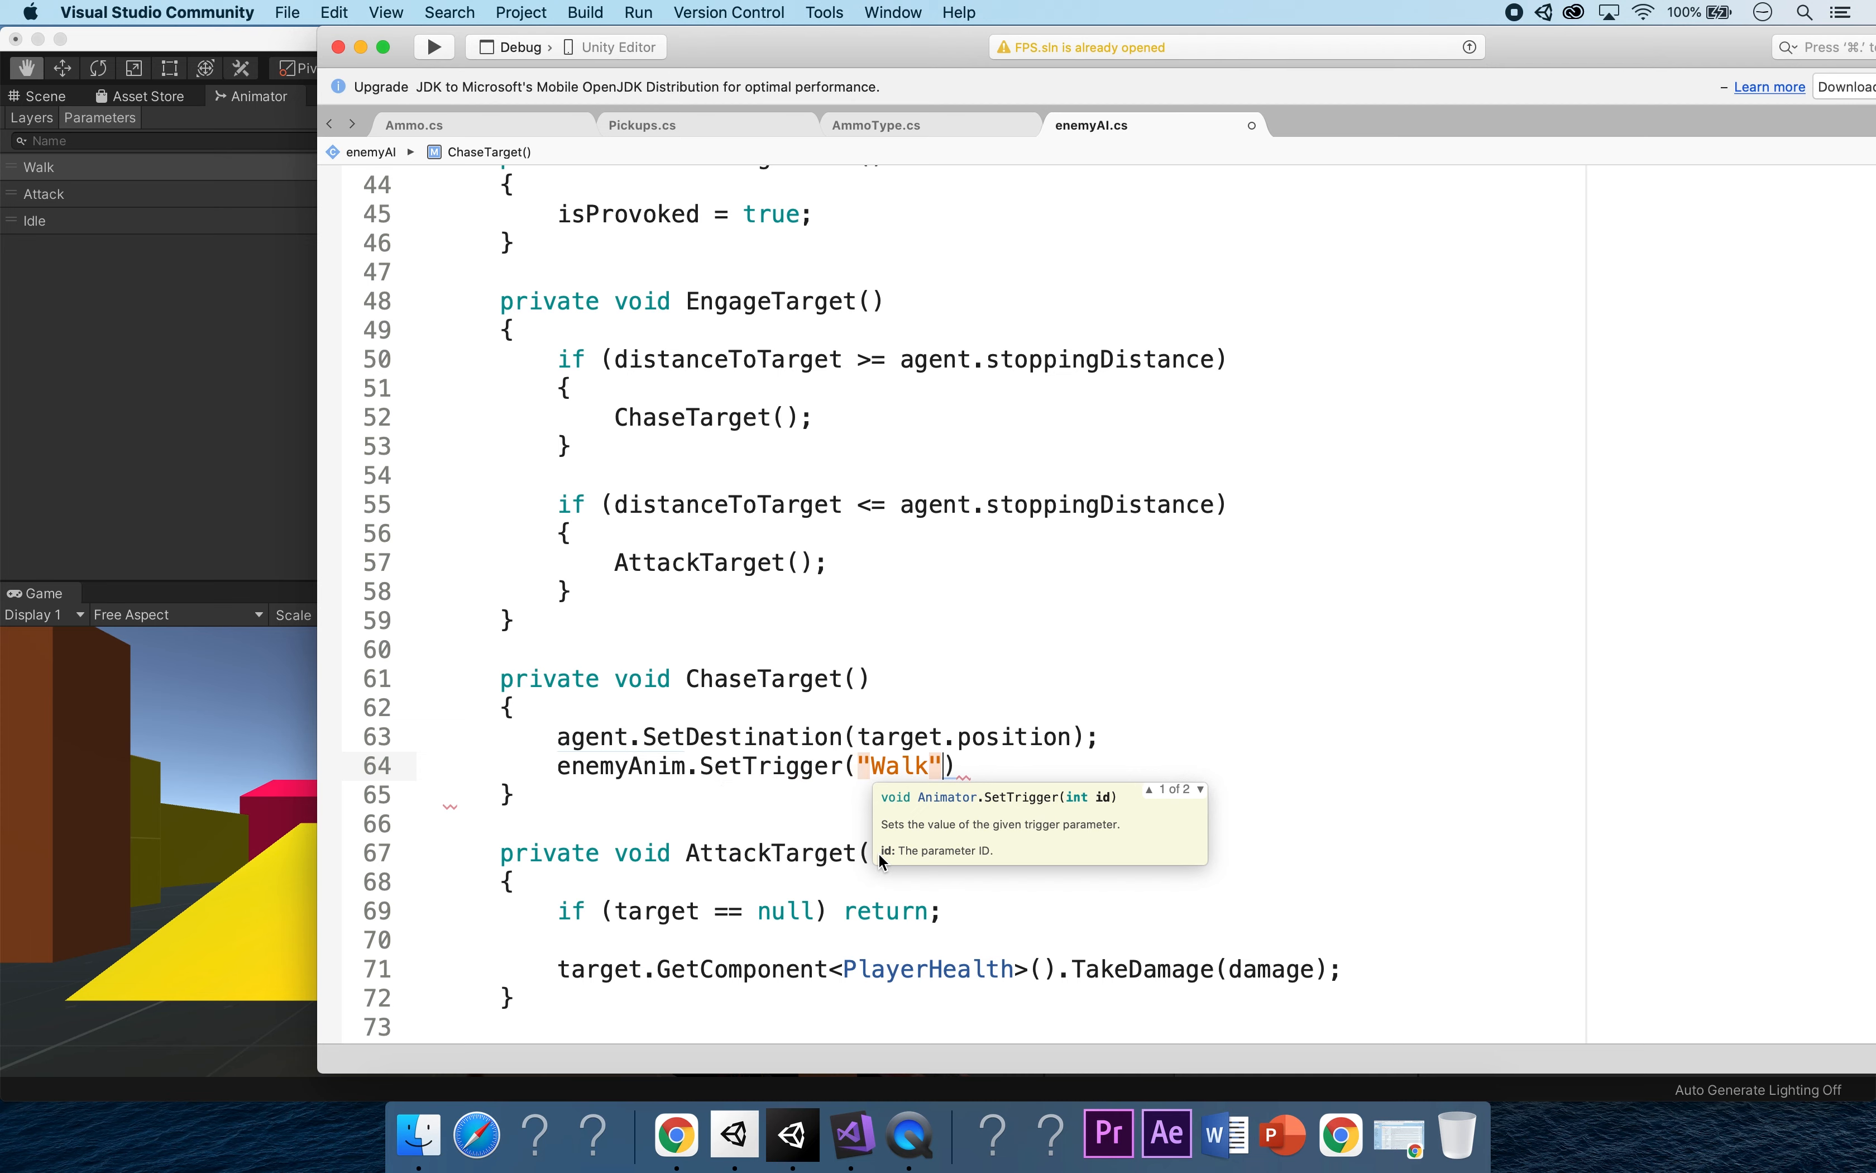
pyautogui.write(');')
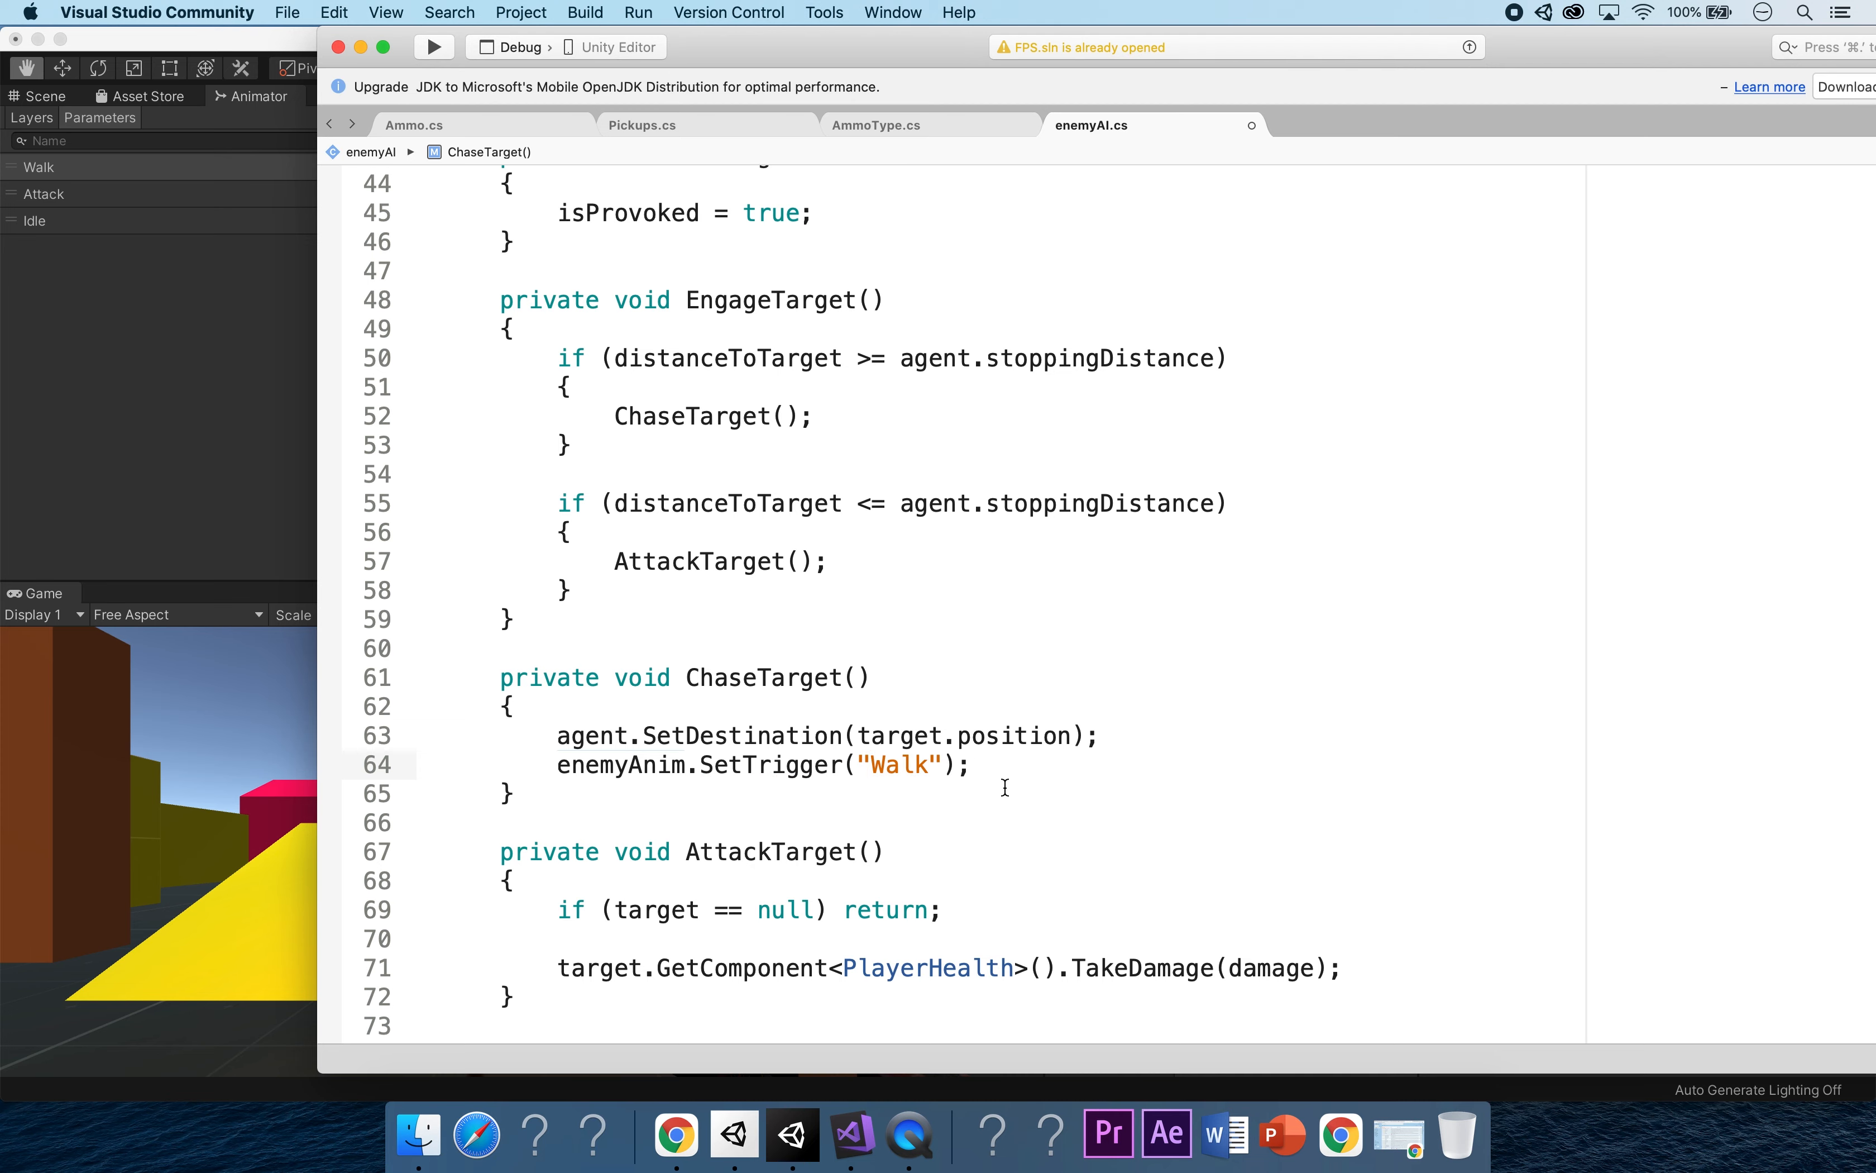
# In the AttackTarget method, add enemyAnim.SetBool("Attack", true); on a new line above the TakeDamage call.
pyautogui.scroll(-3, 1005, 788)
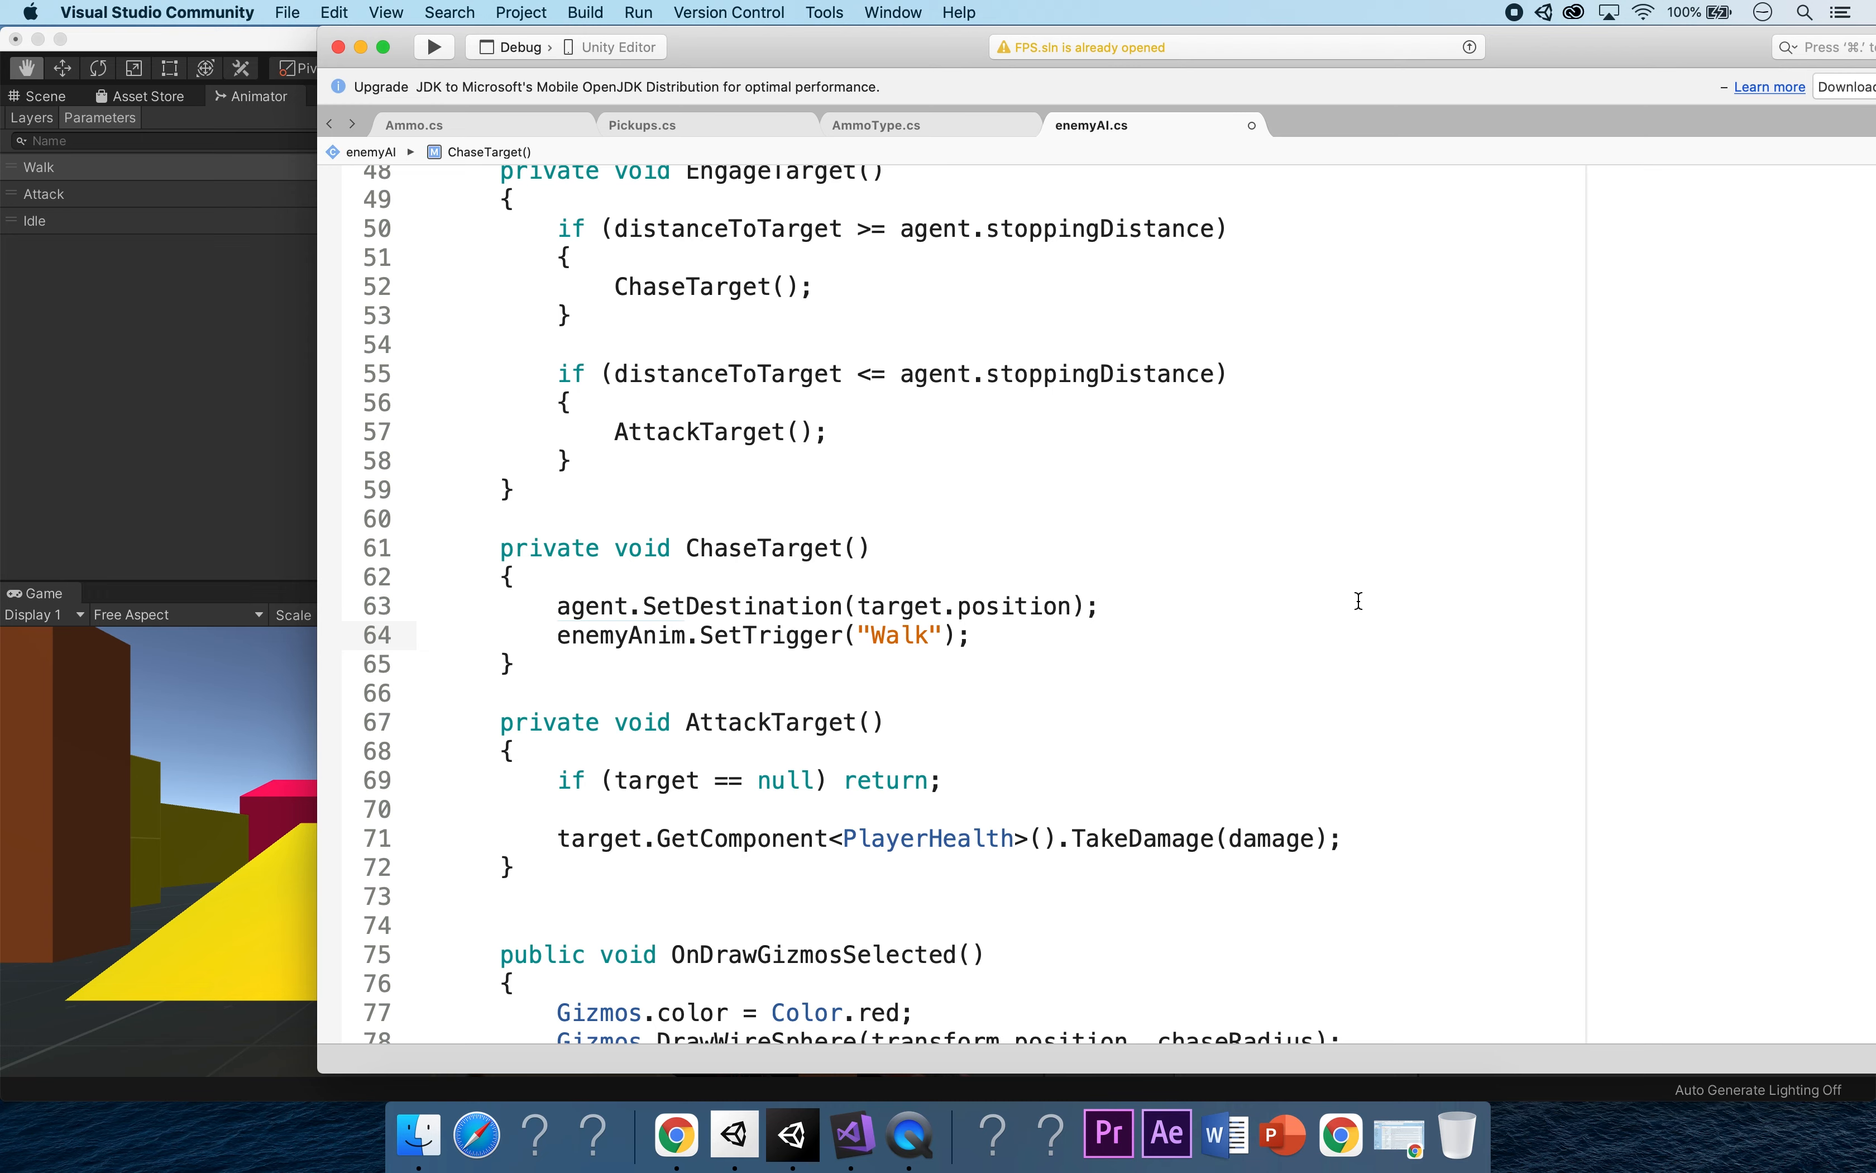
pyautogui.scroll(-5, 1189, 604)
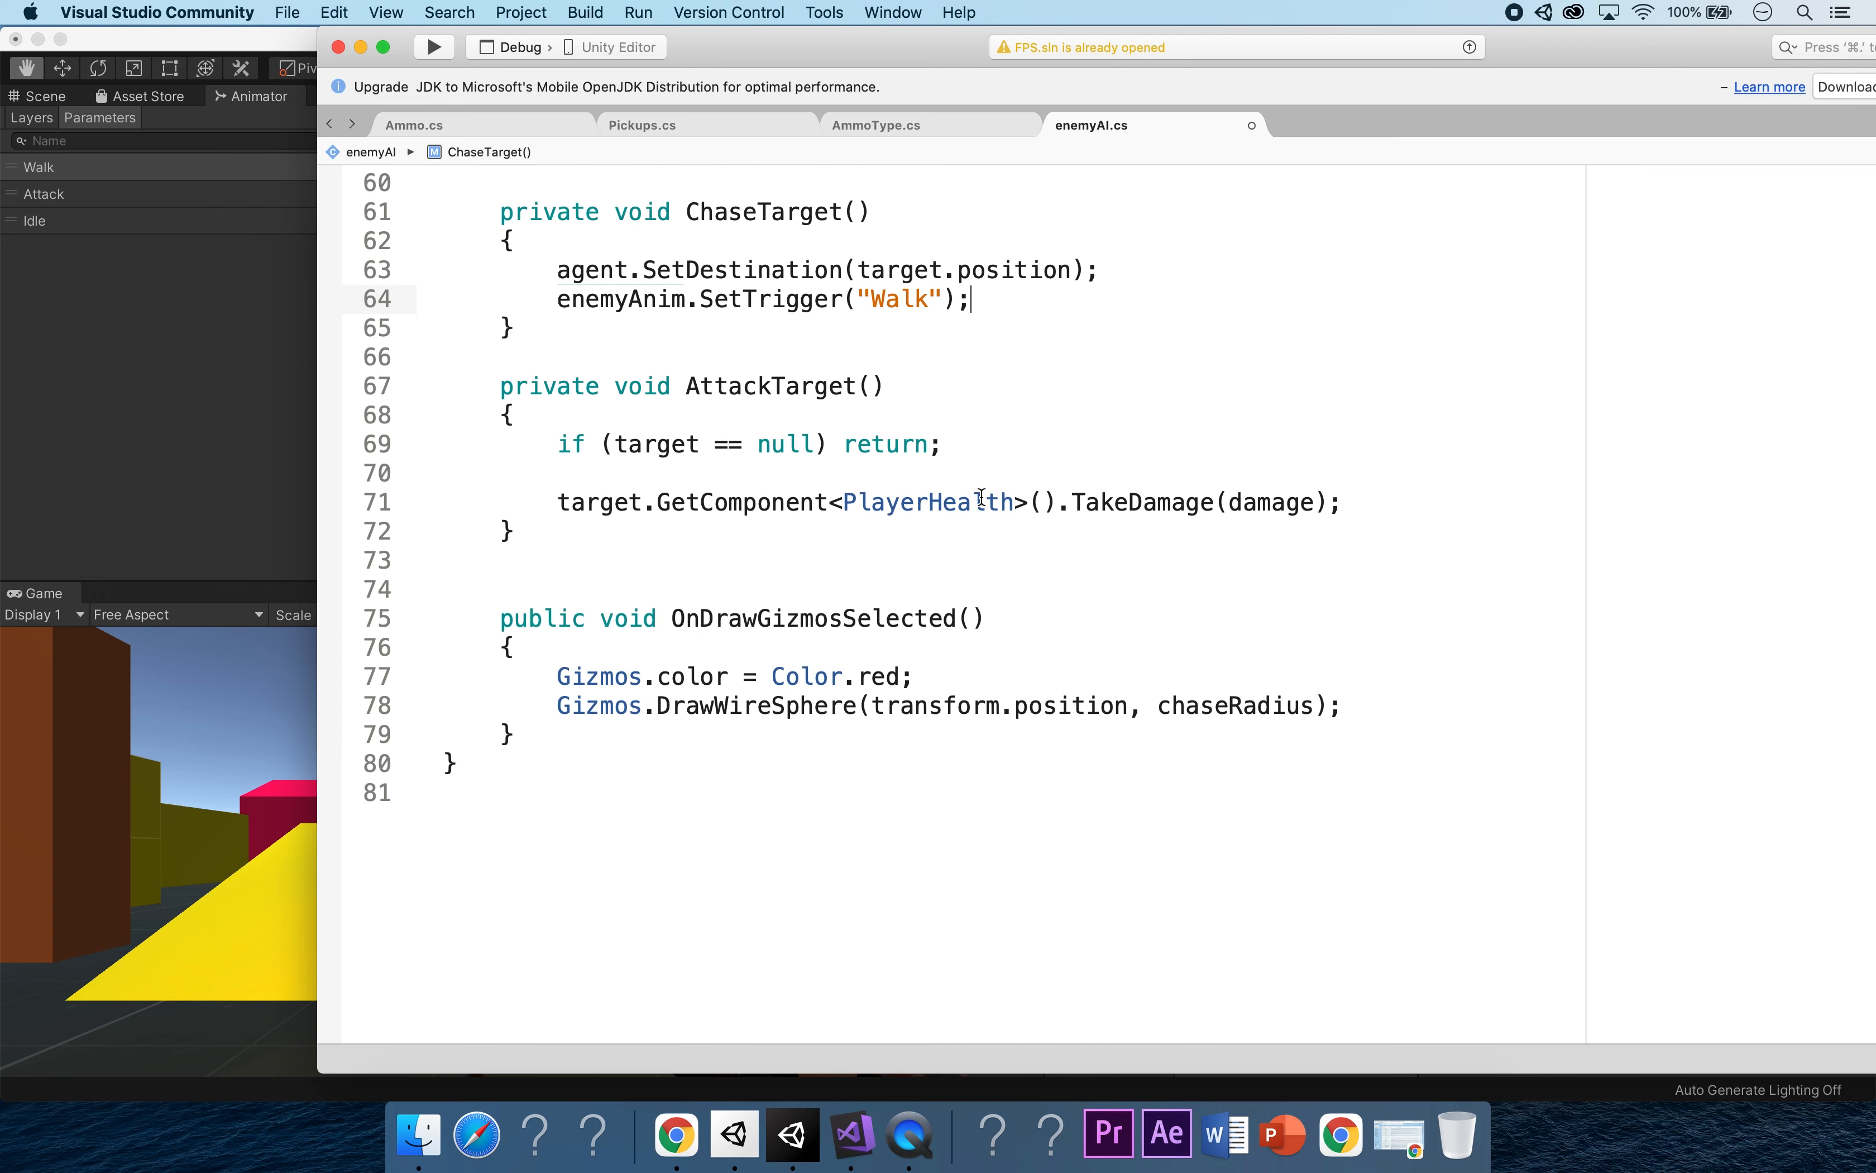
pyautogui.click(862, 481)
pyautogui.press('Return')
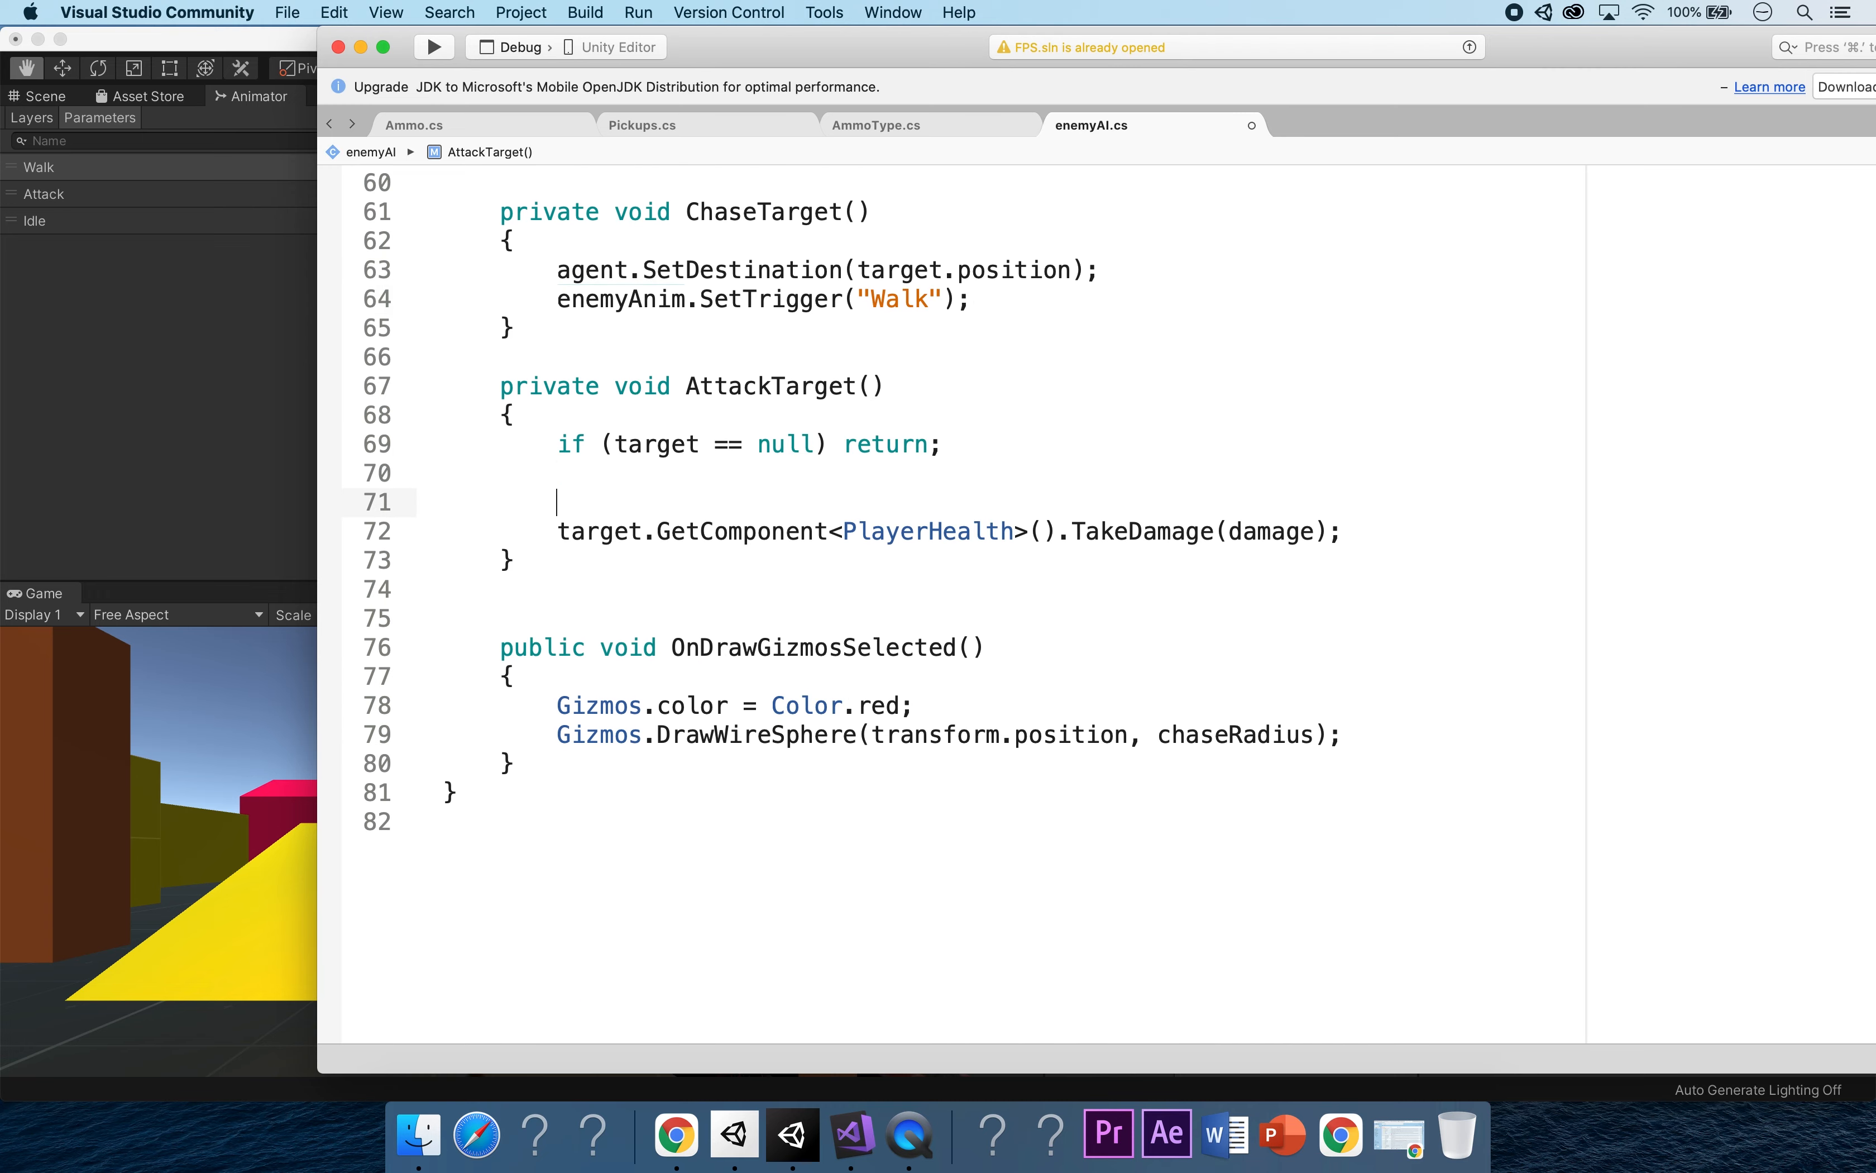
pyautogui.write('enemyAnim.SetBool')
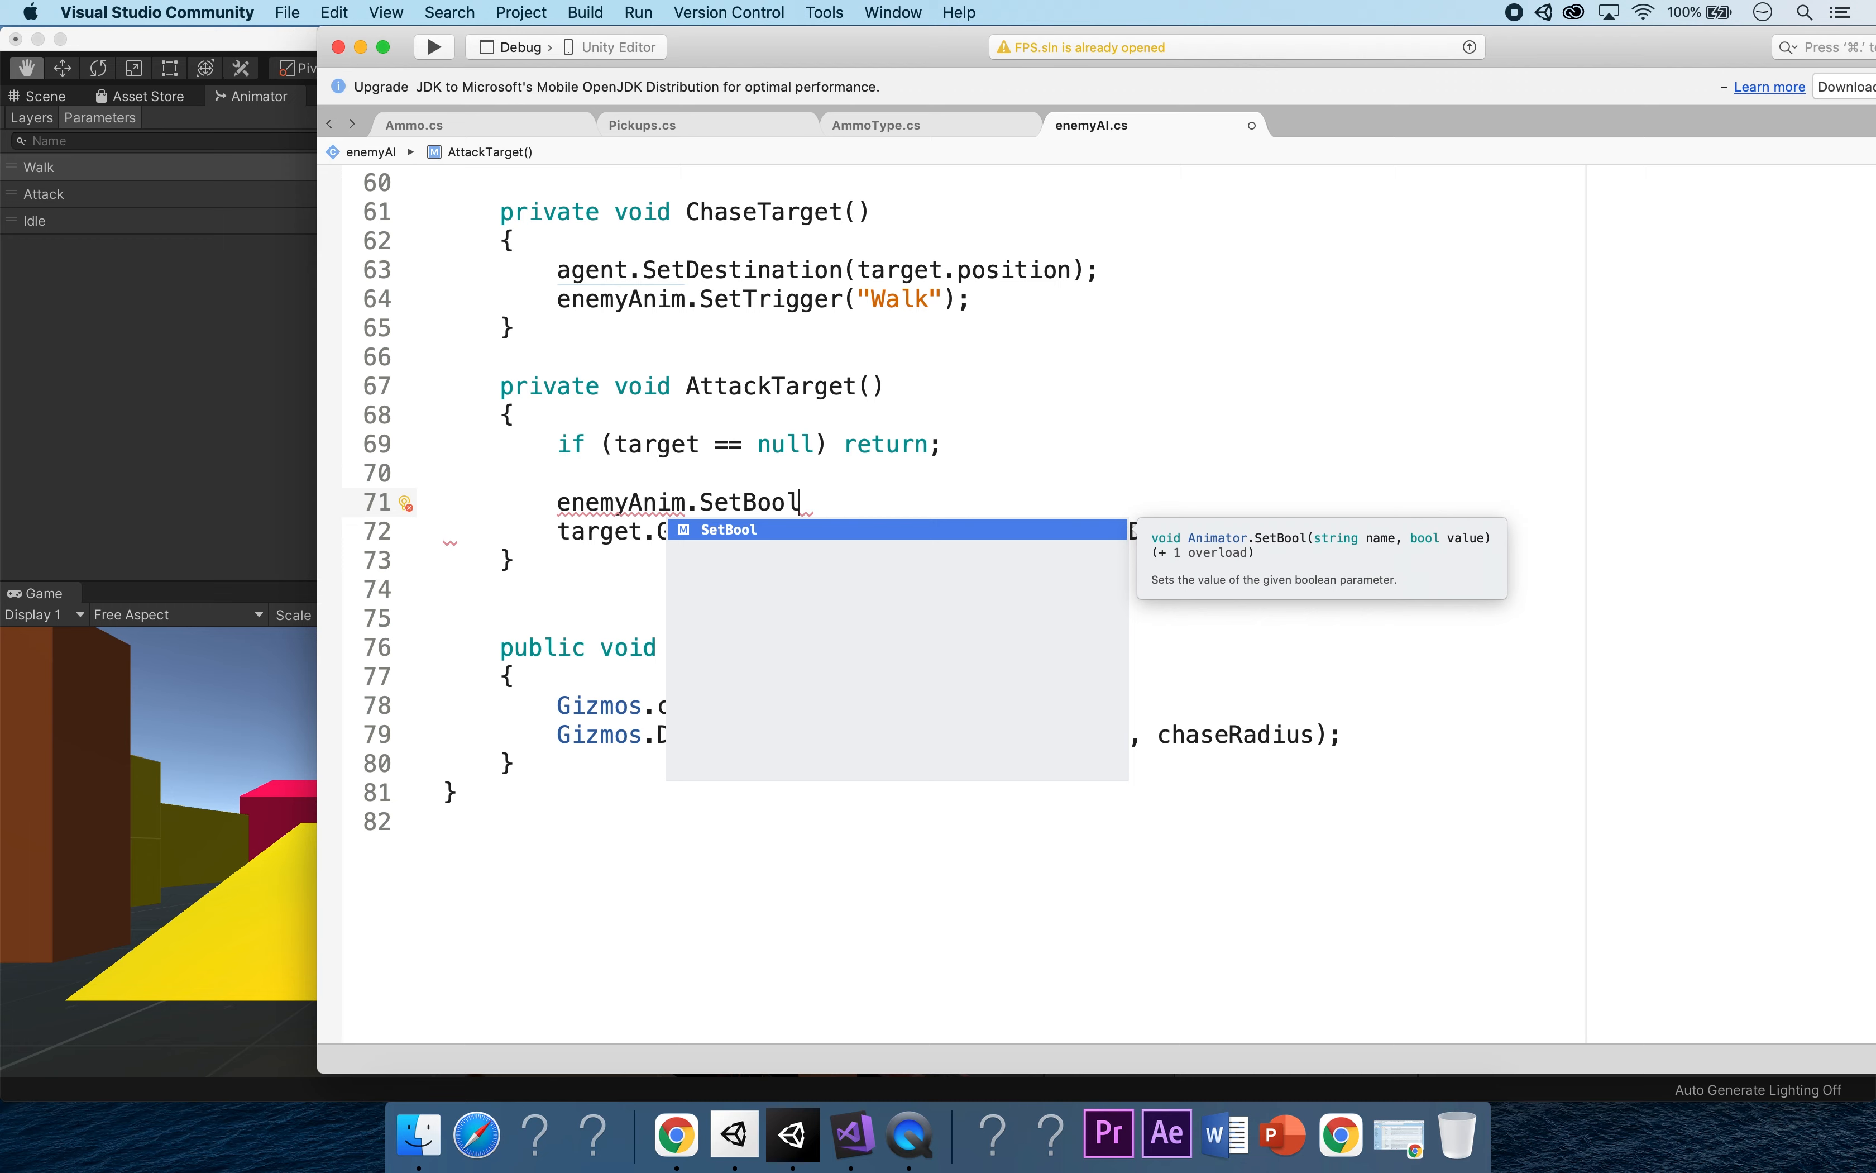
pyautogui.write('("Atta')
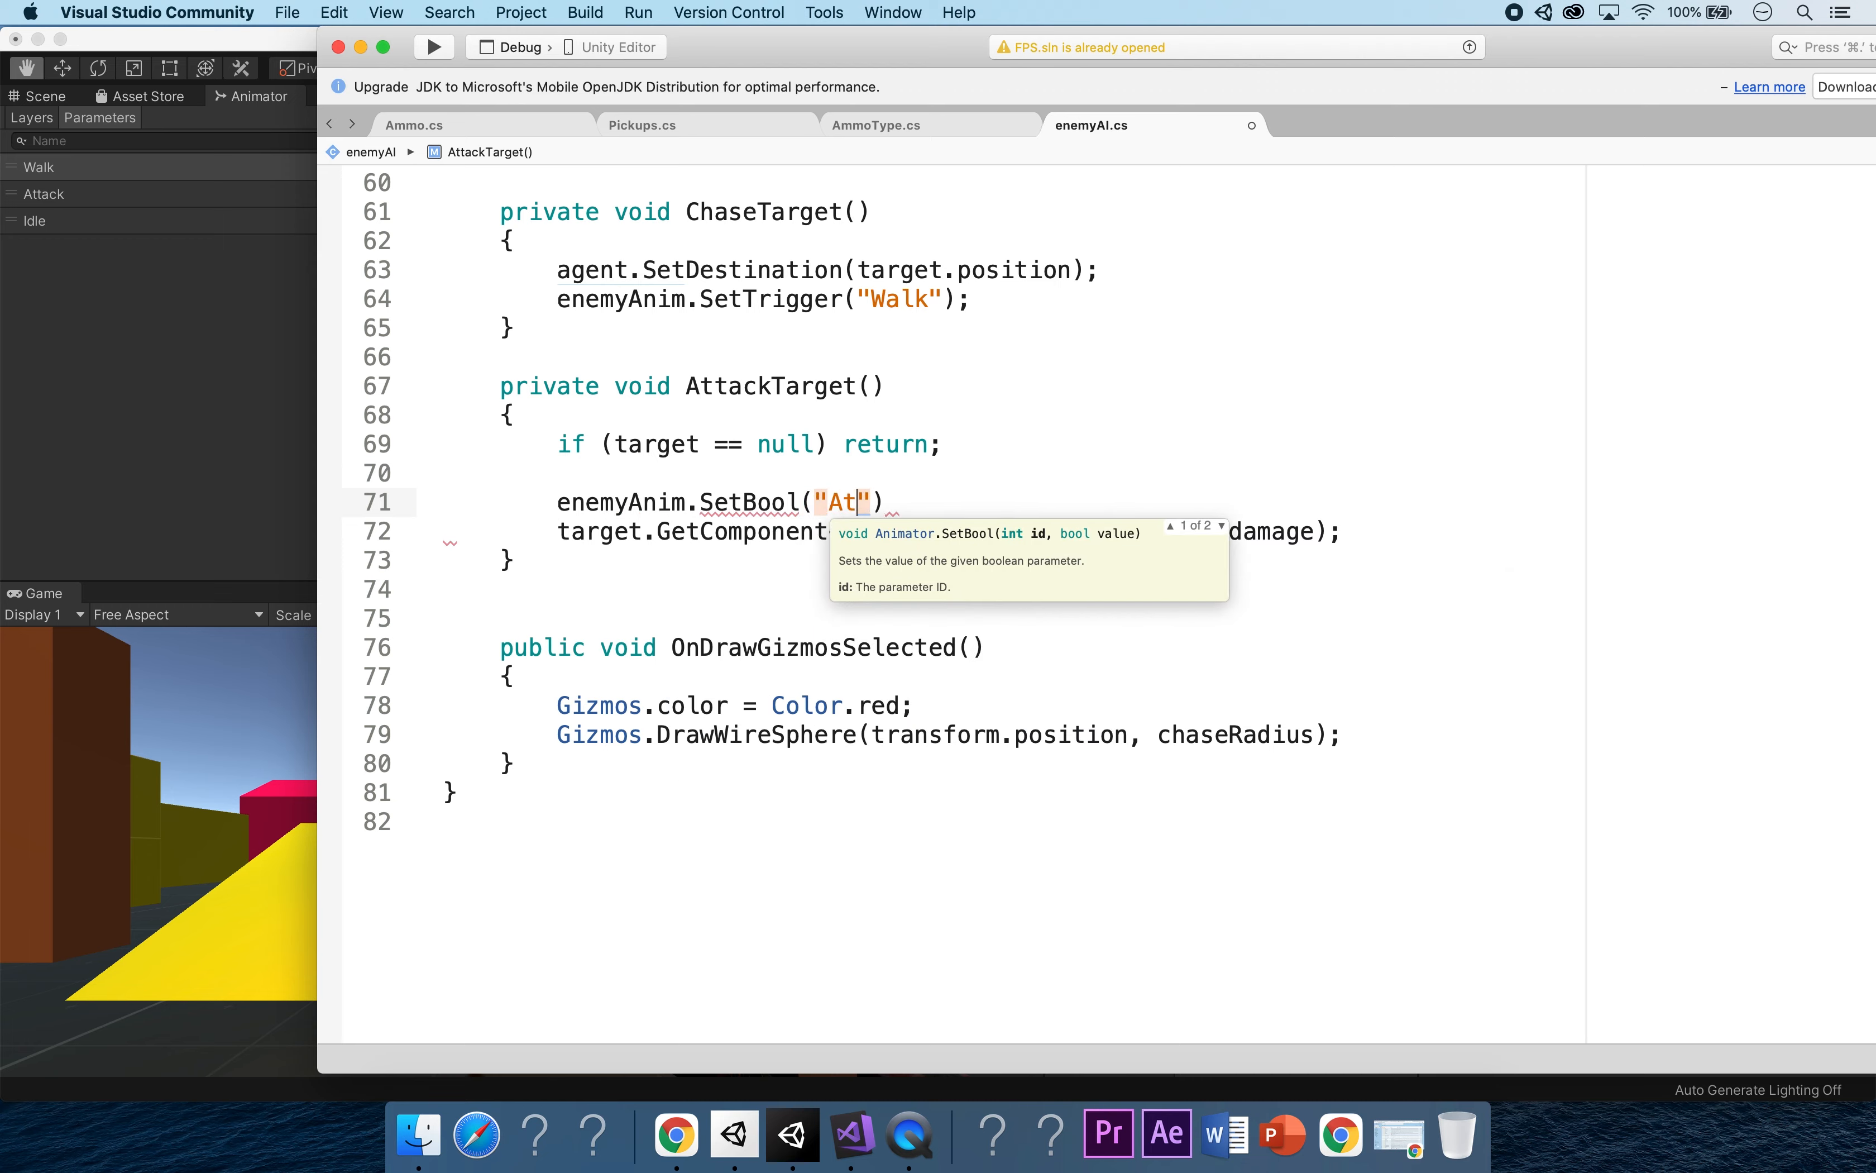
pyautogui.write('ck", true);')
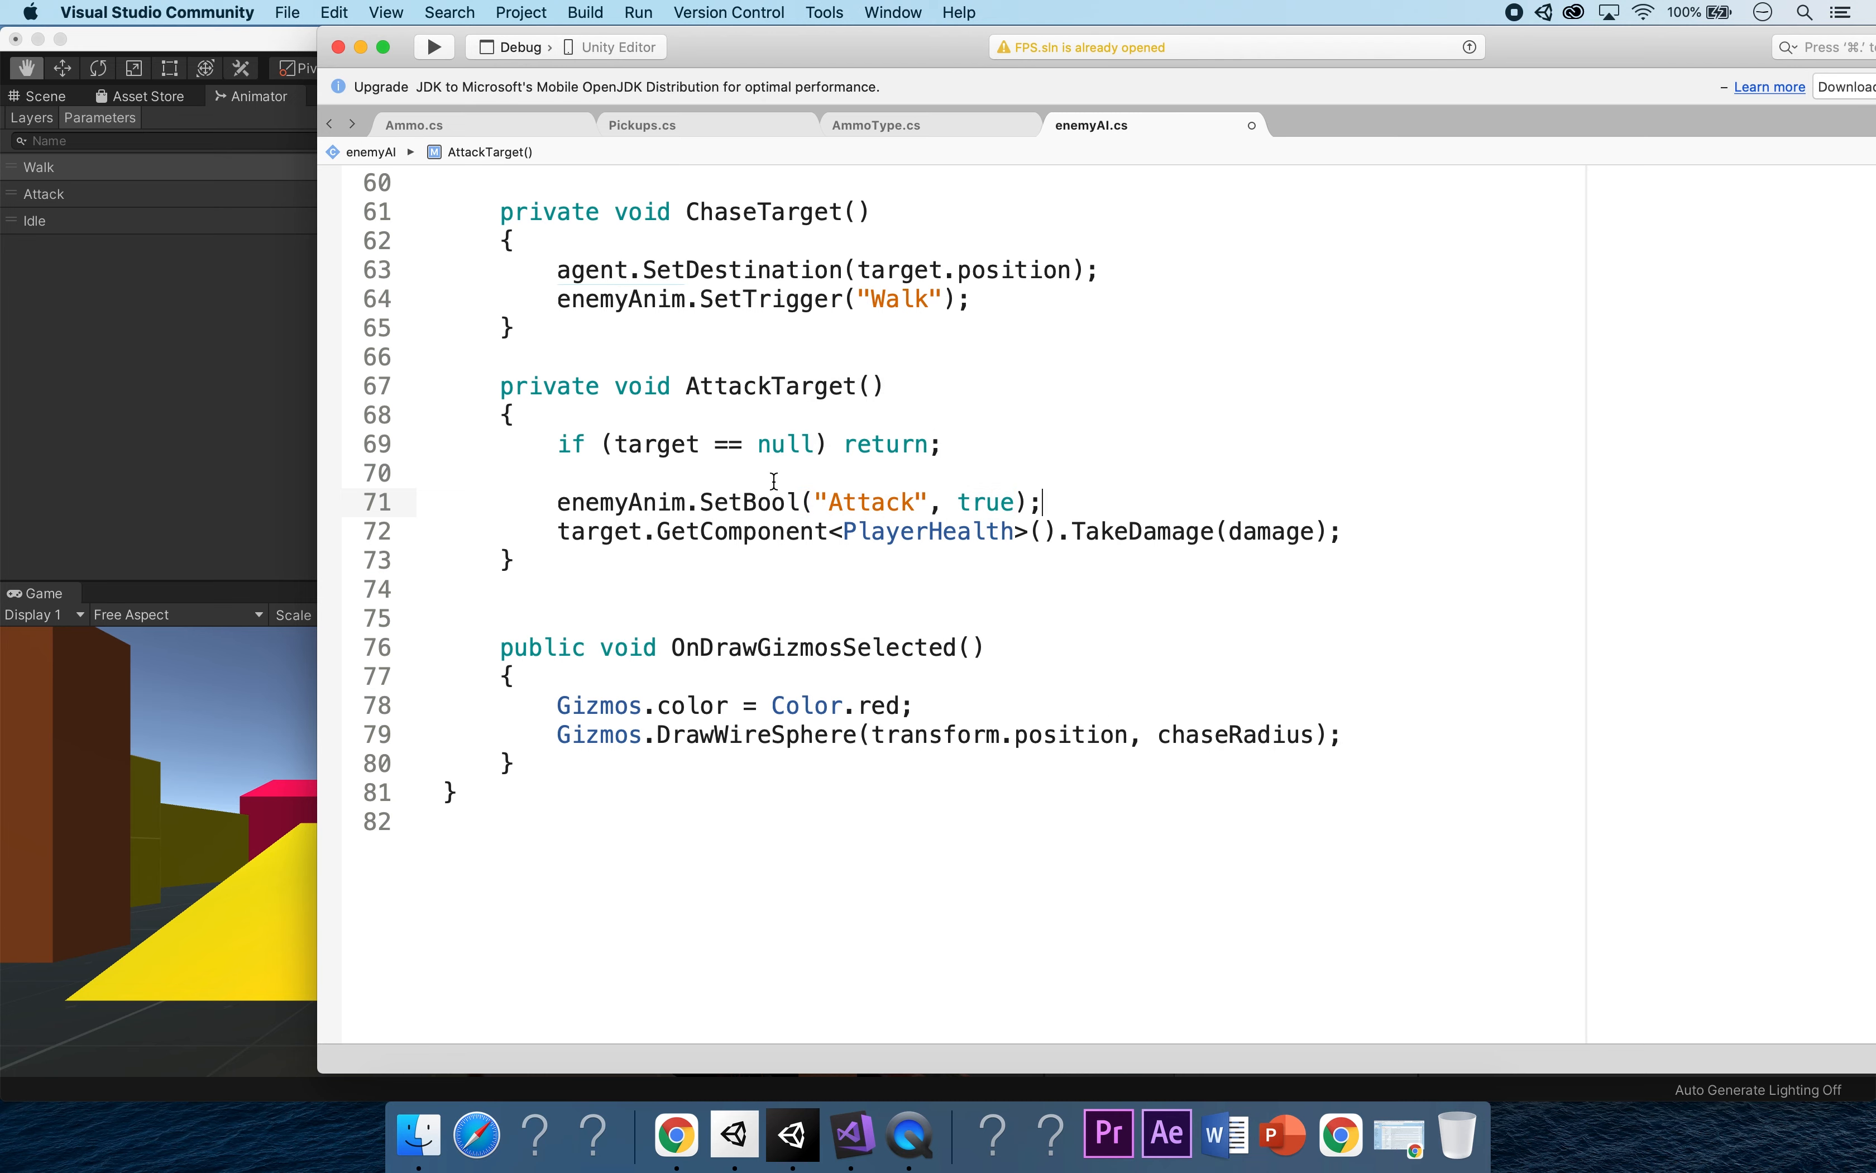
# Move the SetTrigger("Walk") statement in ChaseTarget above the agent.SetDestination line.
pyautogui.scroll(1, 1078, 509)
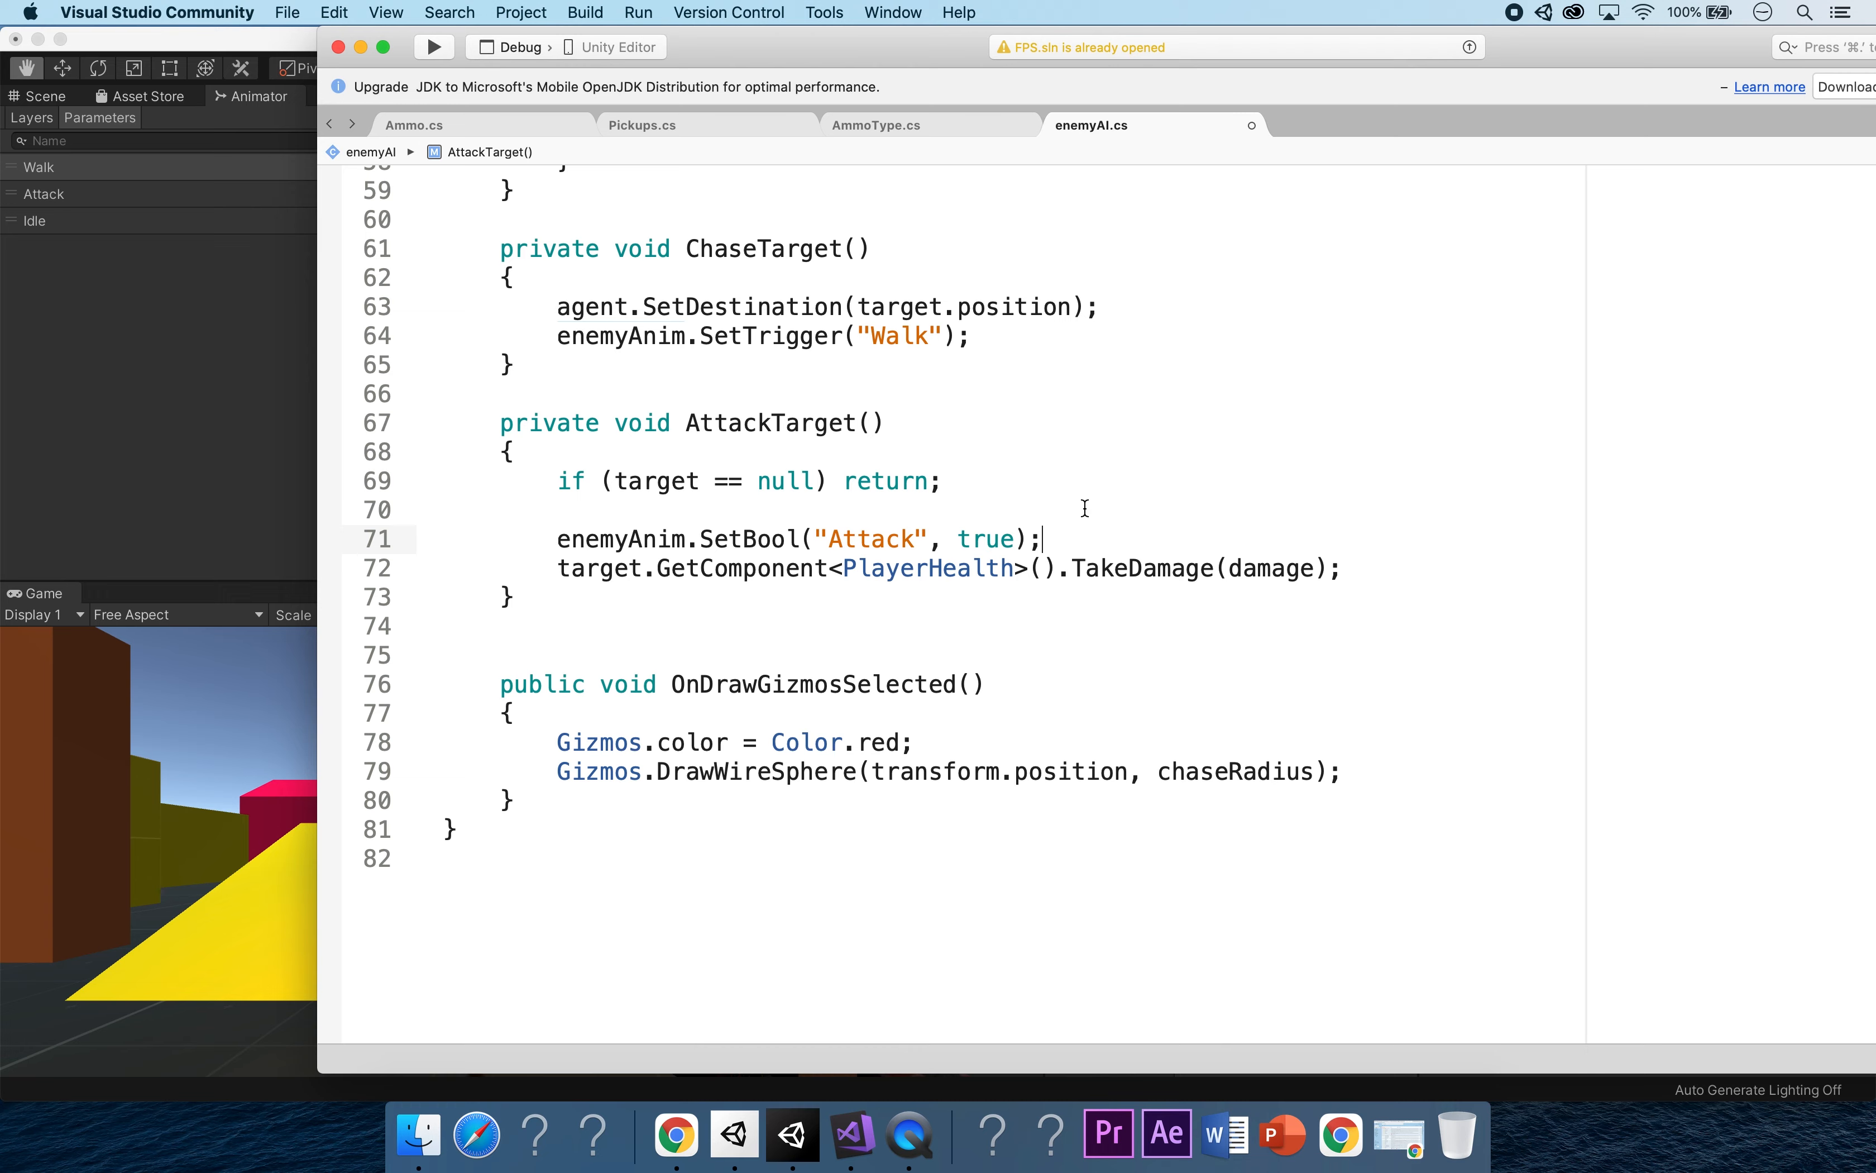
pyautogui.scroll(2, 1086, 508)
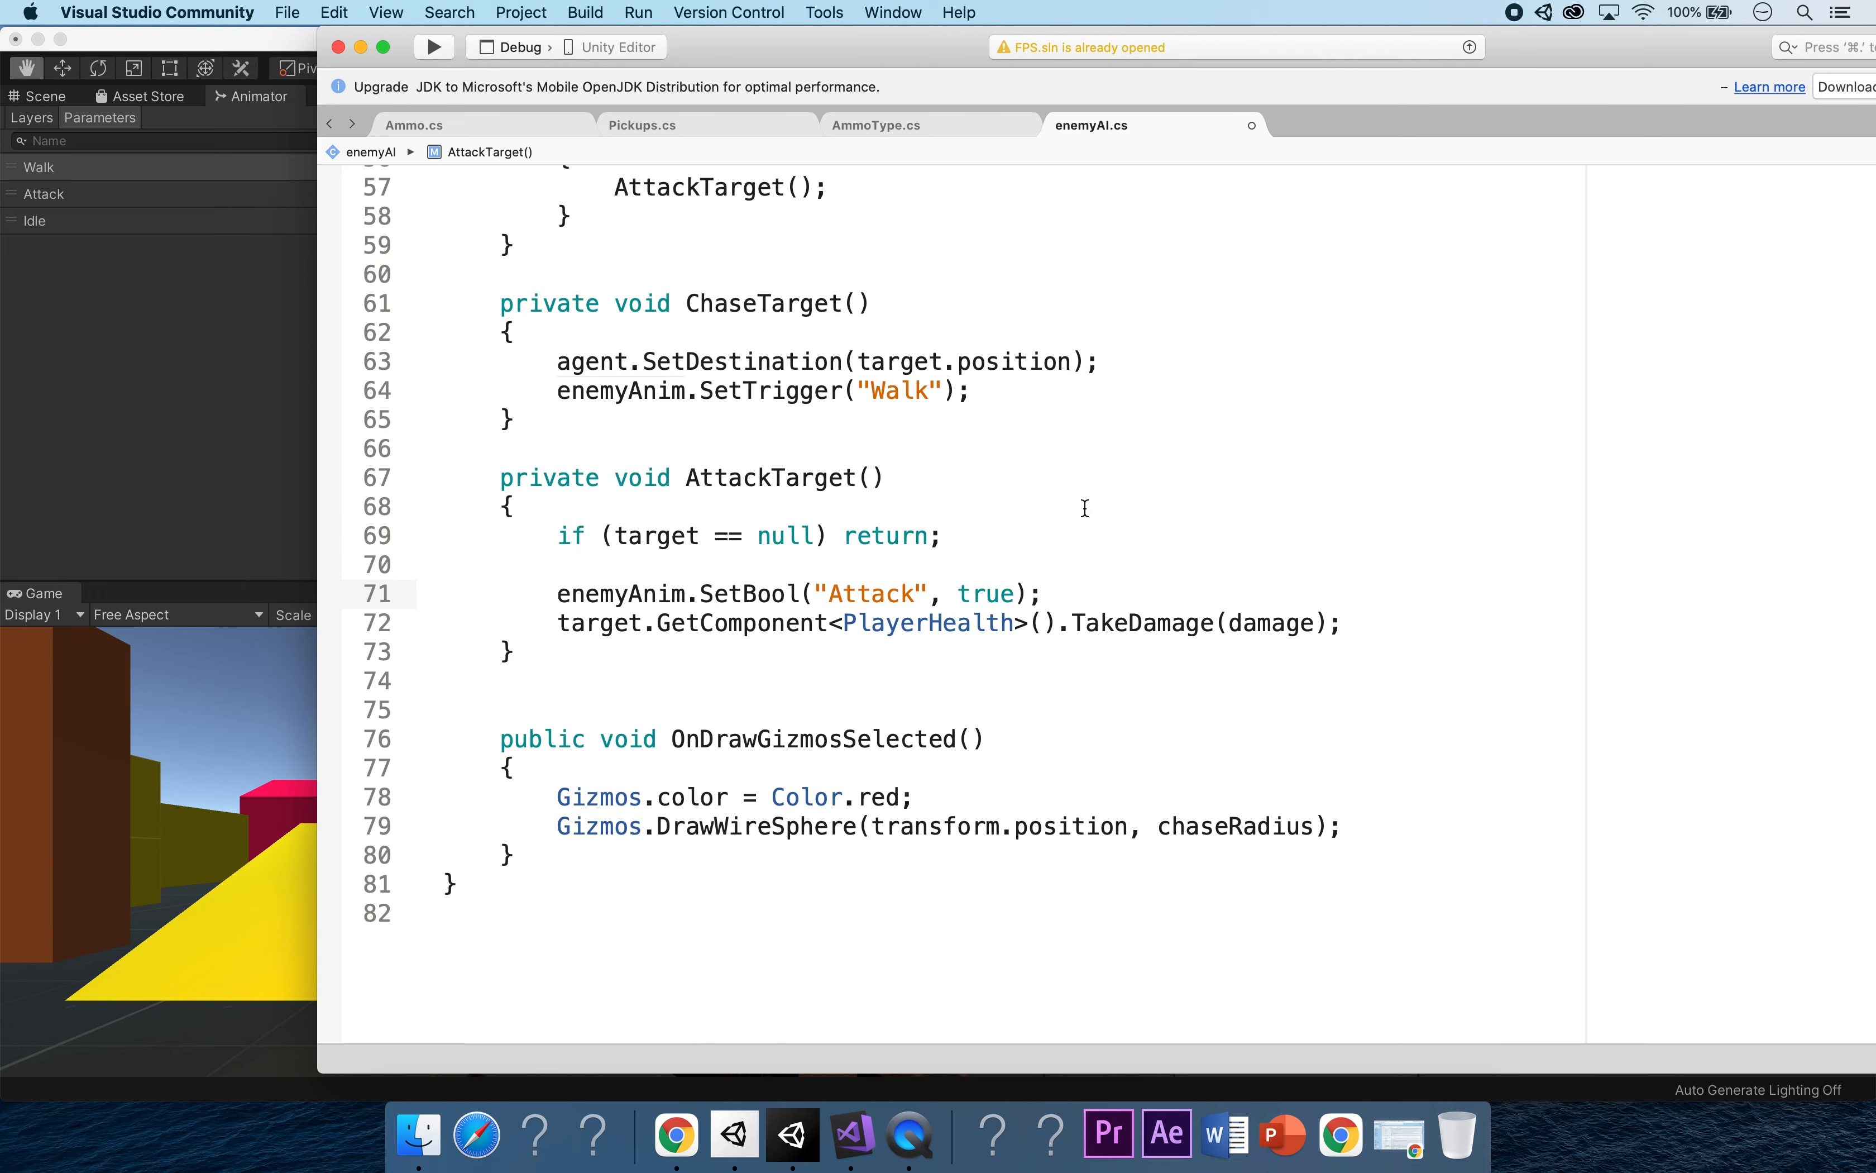
pyautogui.moveTo(783, 398)
pyautogui.moveTo(969, 395); pyautogui.dragTo(555, 390)
pyautogui.press('super+c')
pyautogui.press('BackSpace')
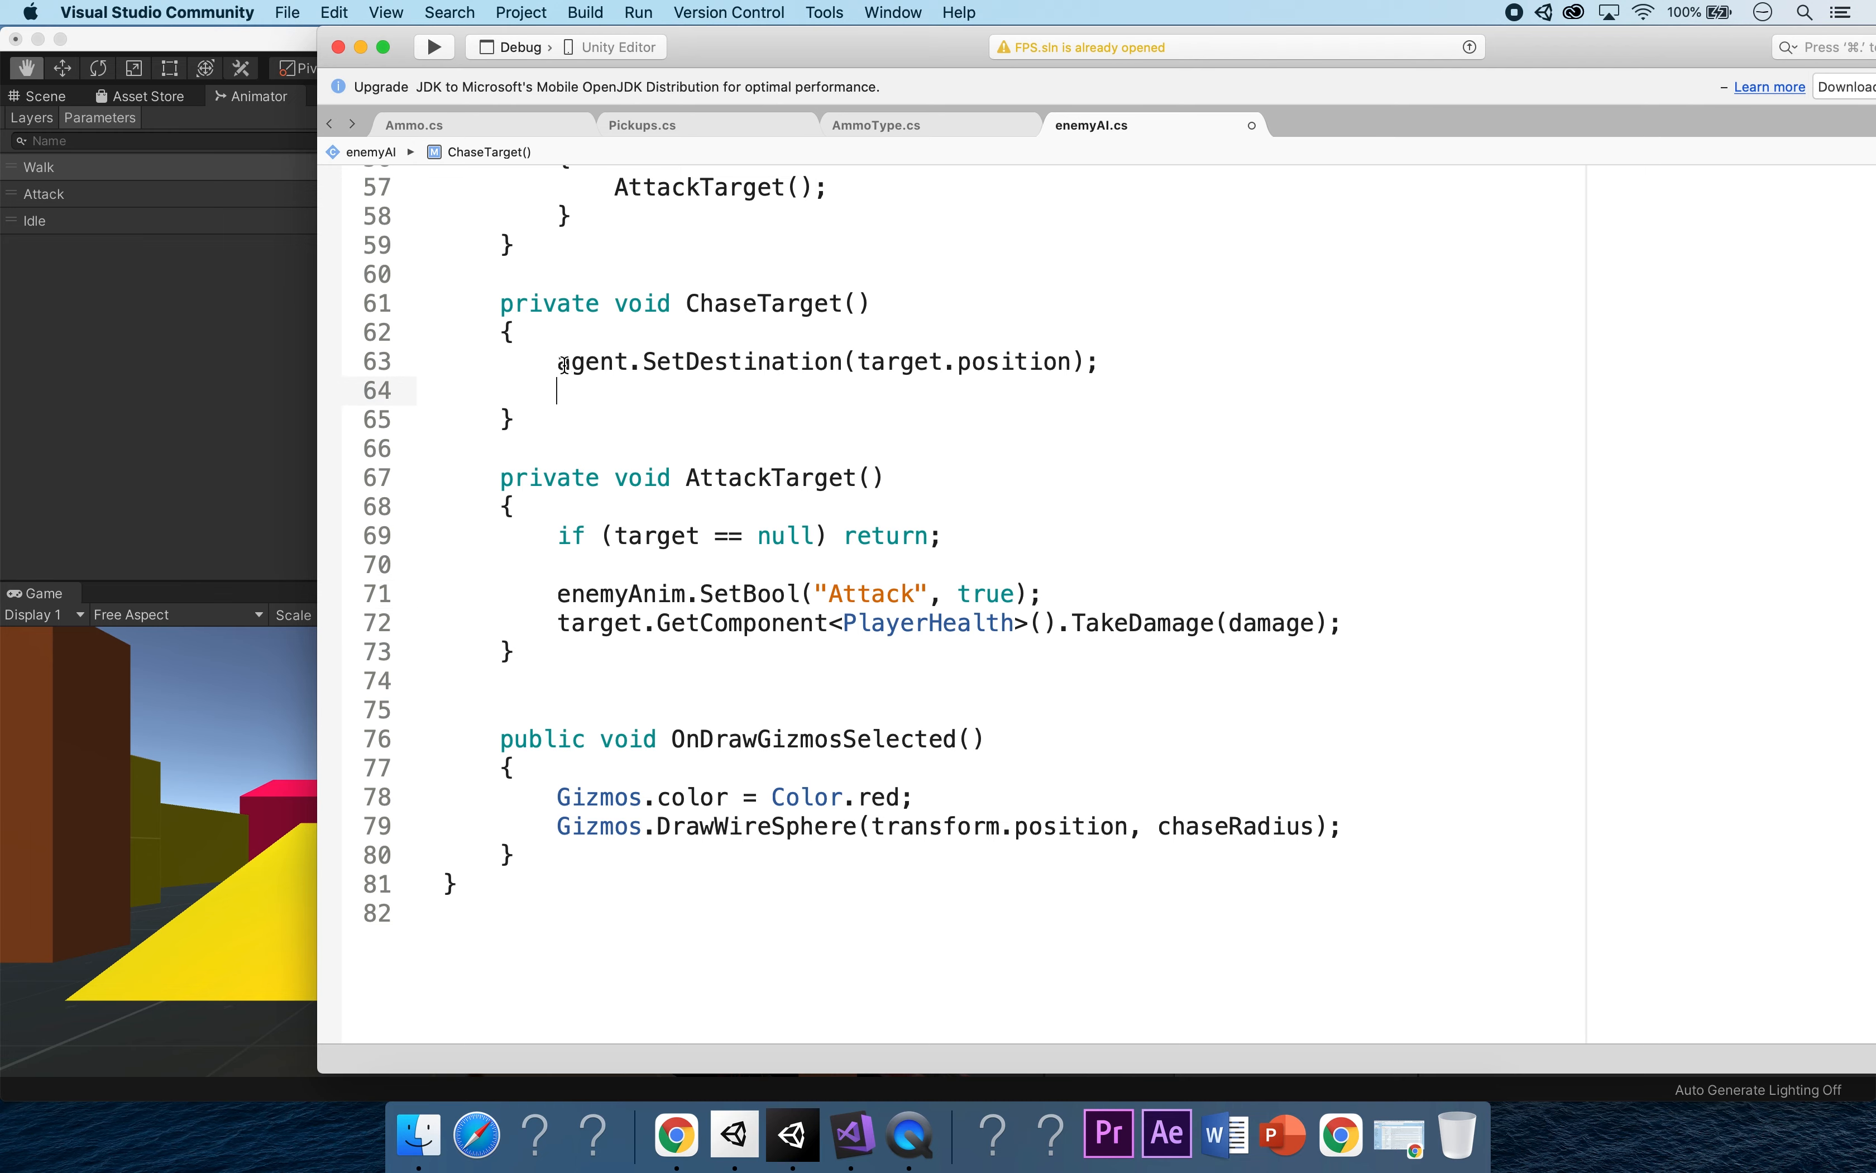
pyautogui.doubleClick(563, 363)
pyautogui.press('Return')
pyautogui.click(653, 360)
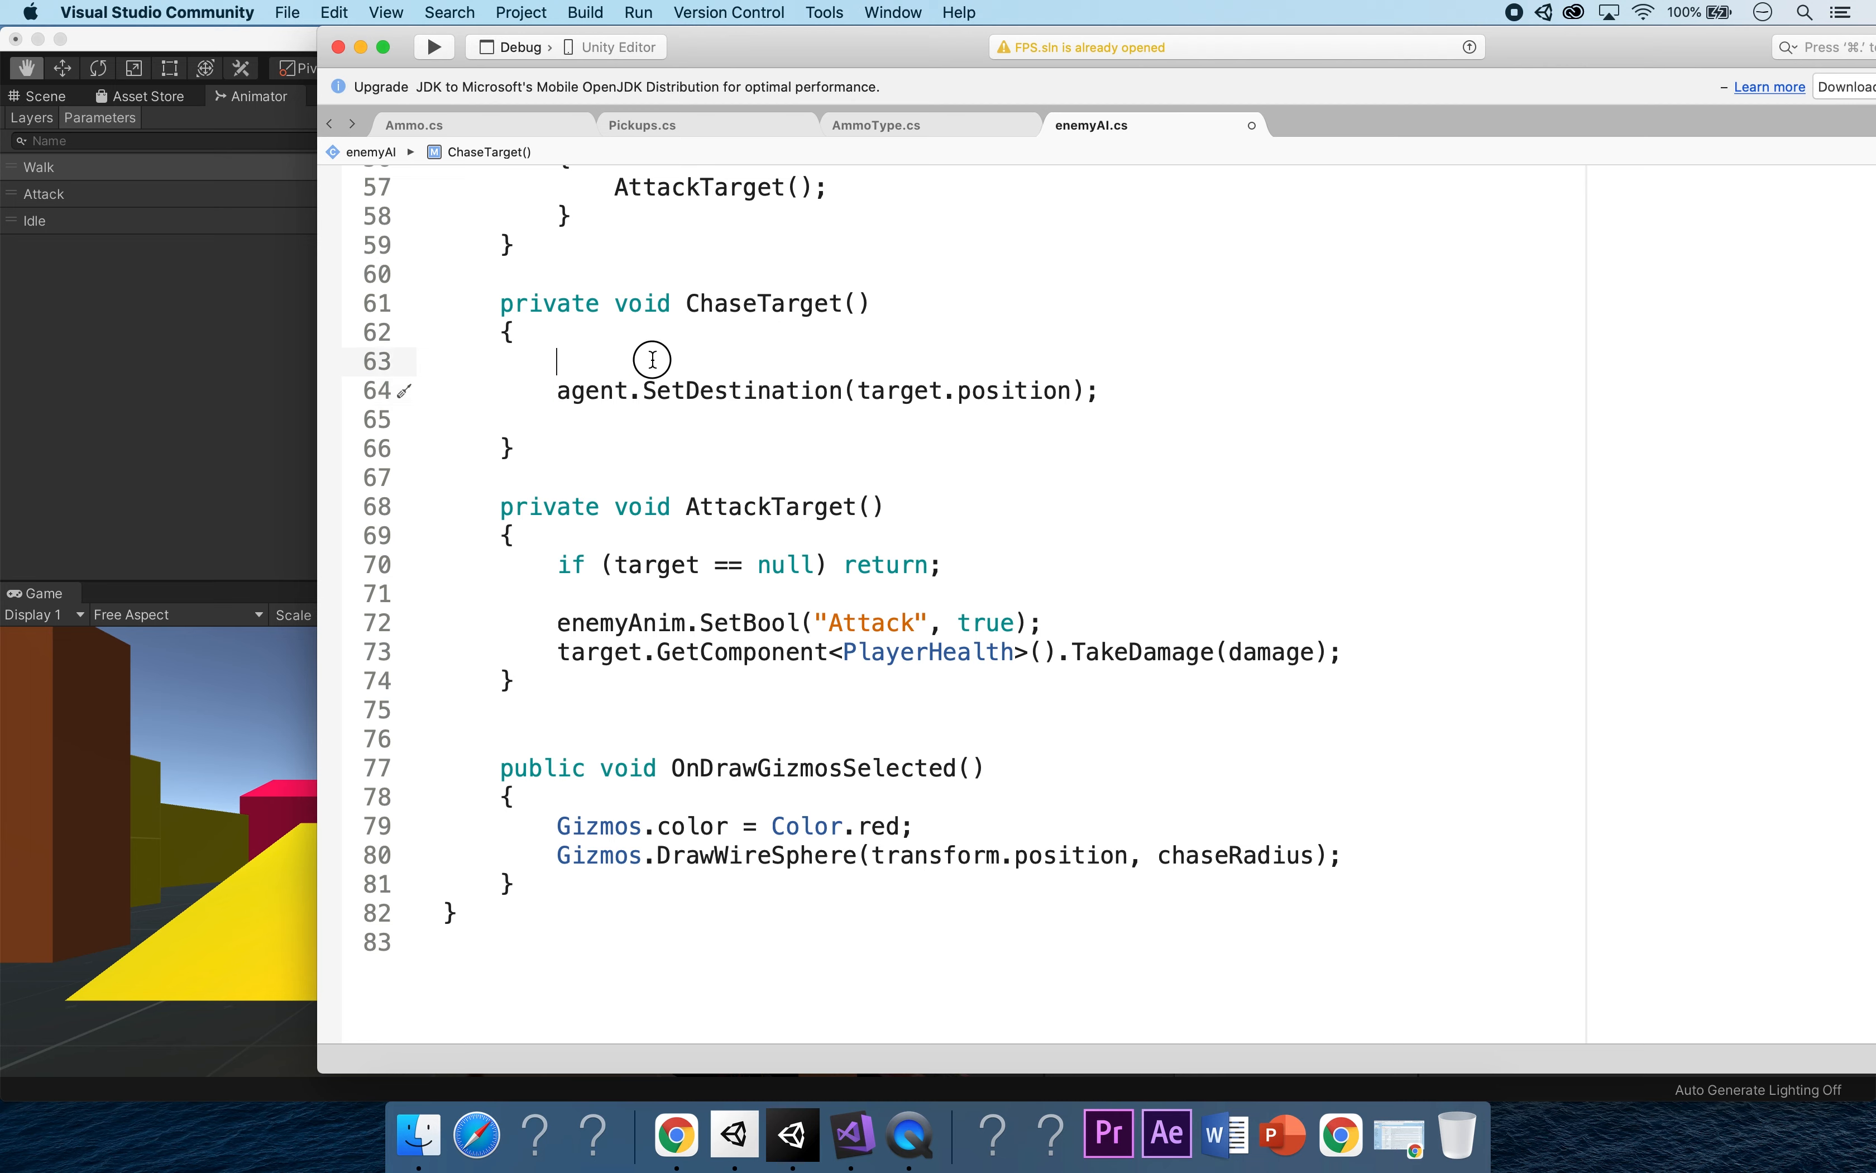
pyautogui.press('super+v')
# Insert enemyAnim.SetBool("Attack", false); as the first statement of ChaseTarget, above the Walk trigger.
pyautogui.press('super+Left')
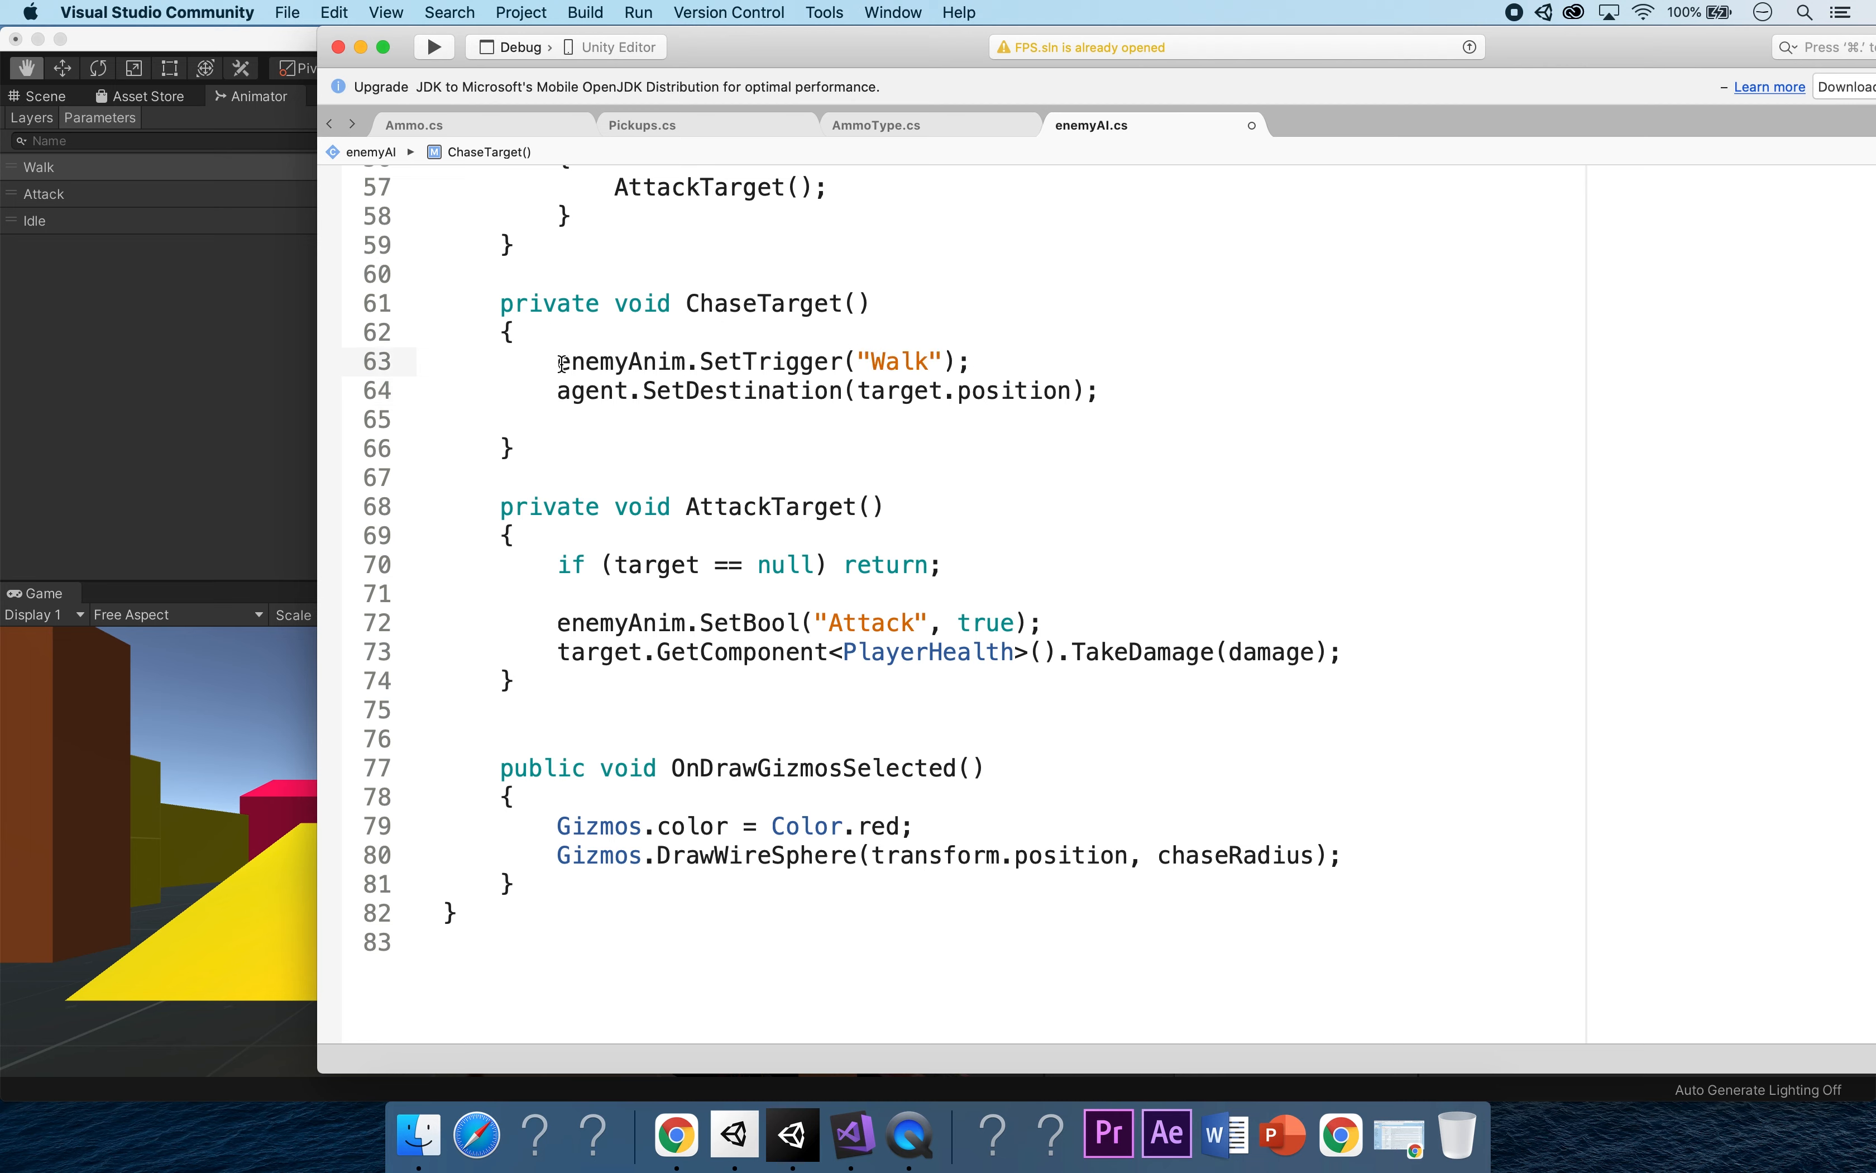
pyautogui.press('Return')
pyautogui.click(615, 363)
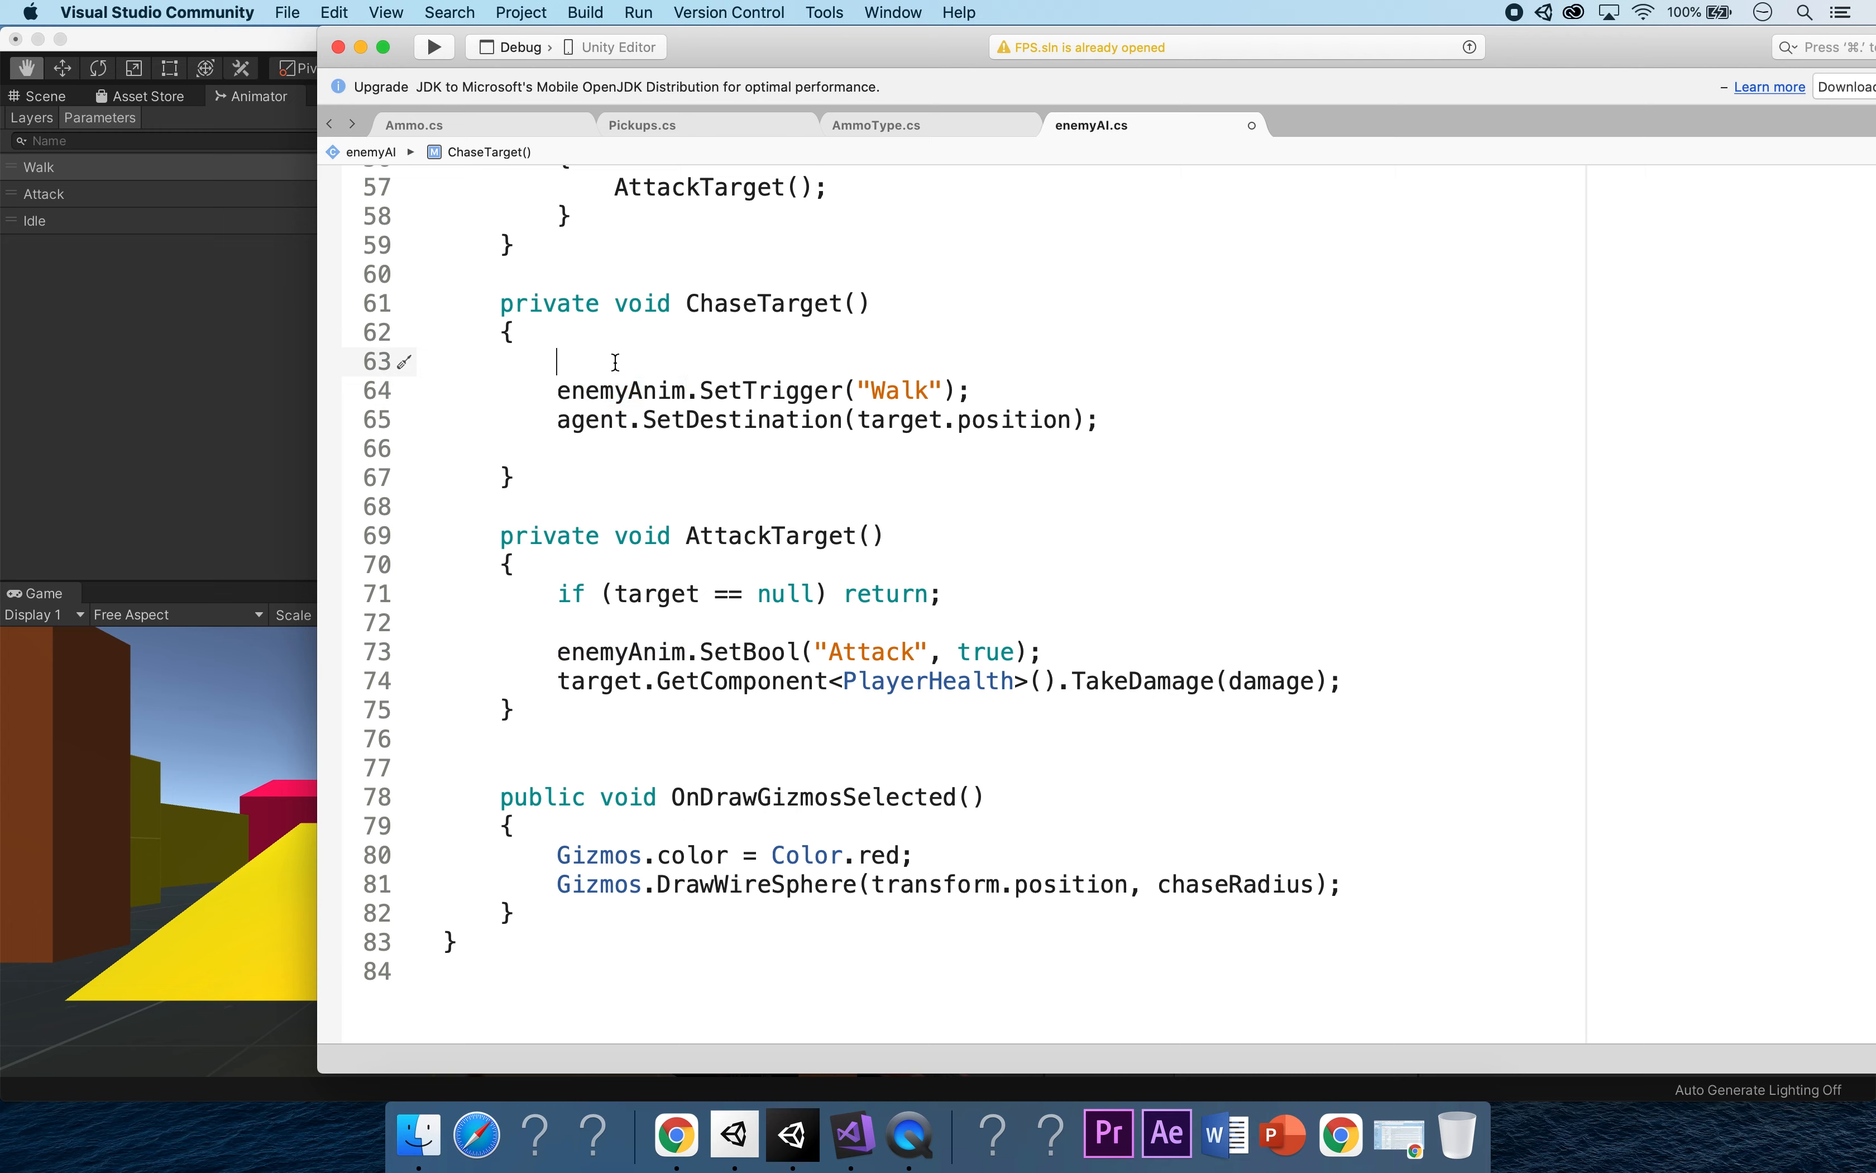
pyautogui.write('enemyAnim')
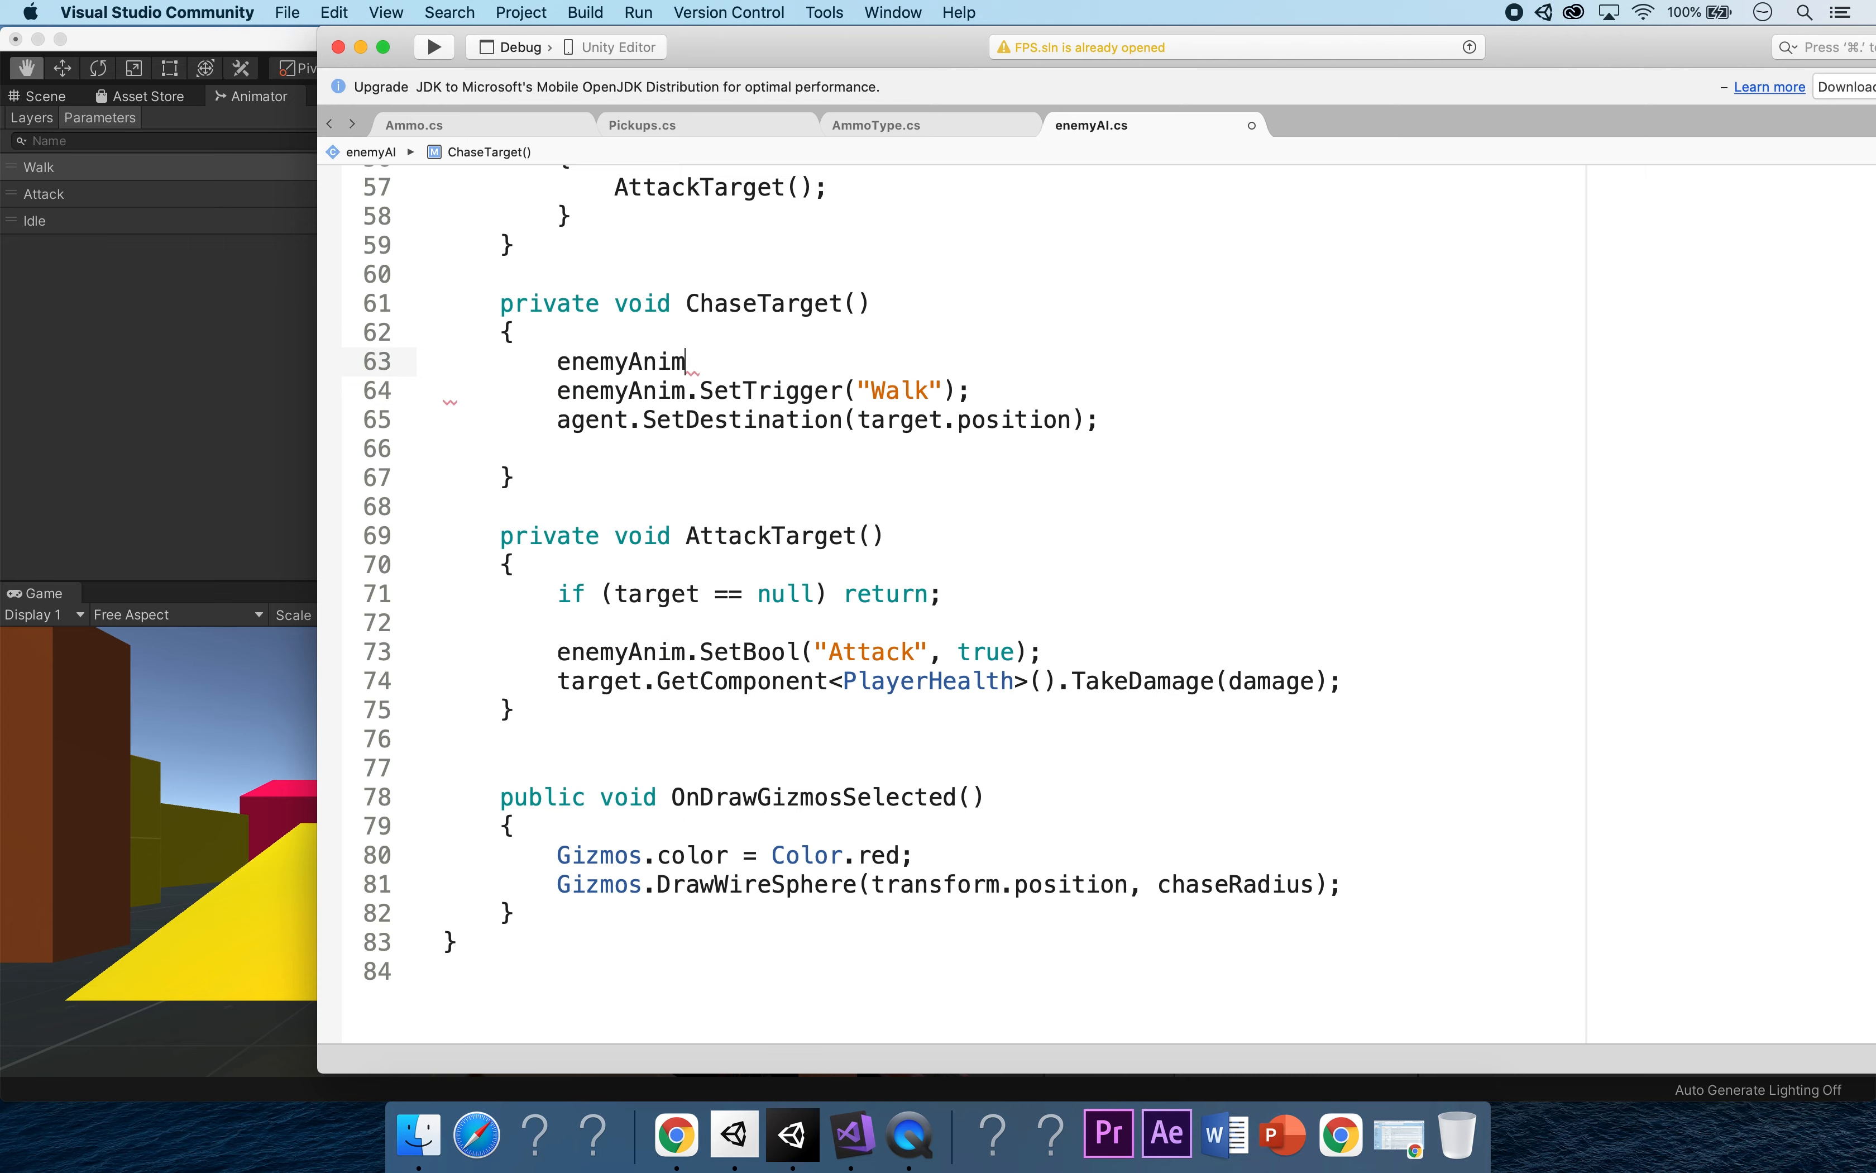
pyautogui.write('.Set')
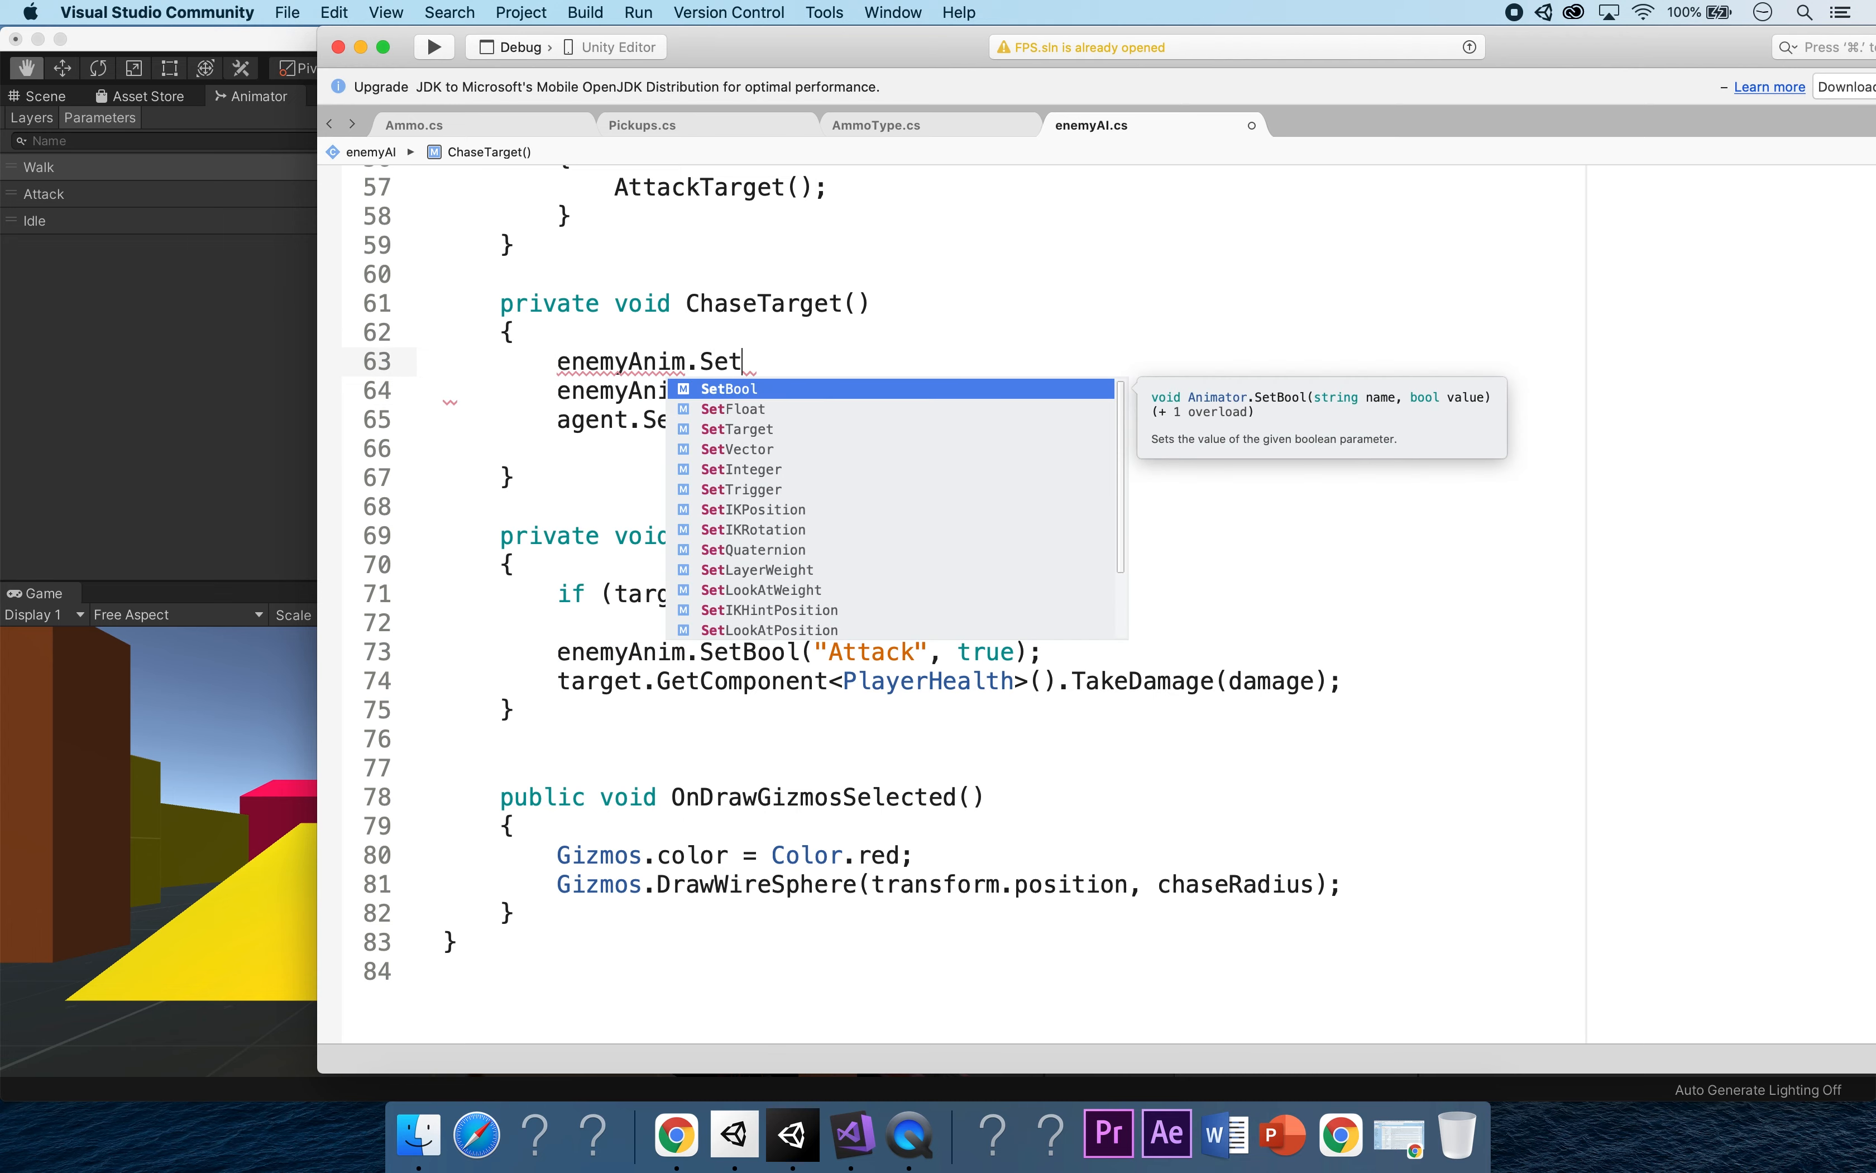
pyautogui.write('Bool')
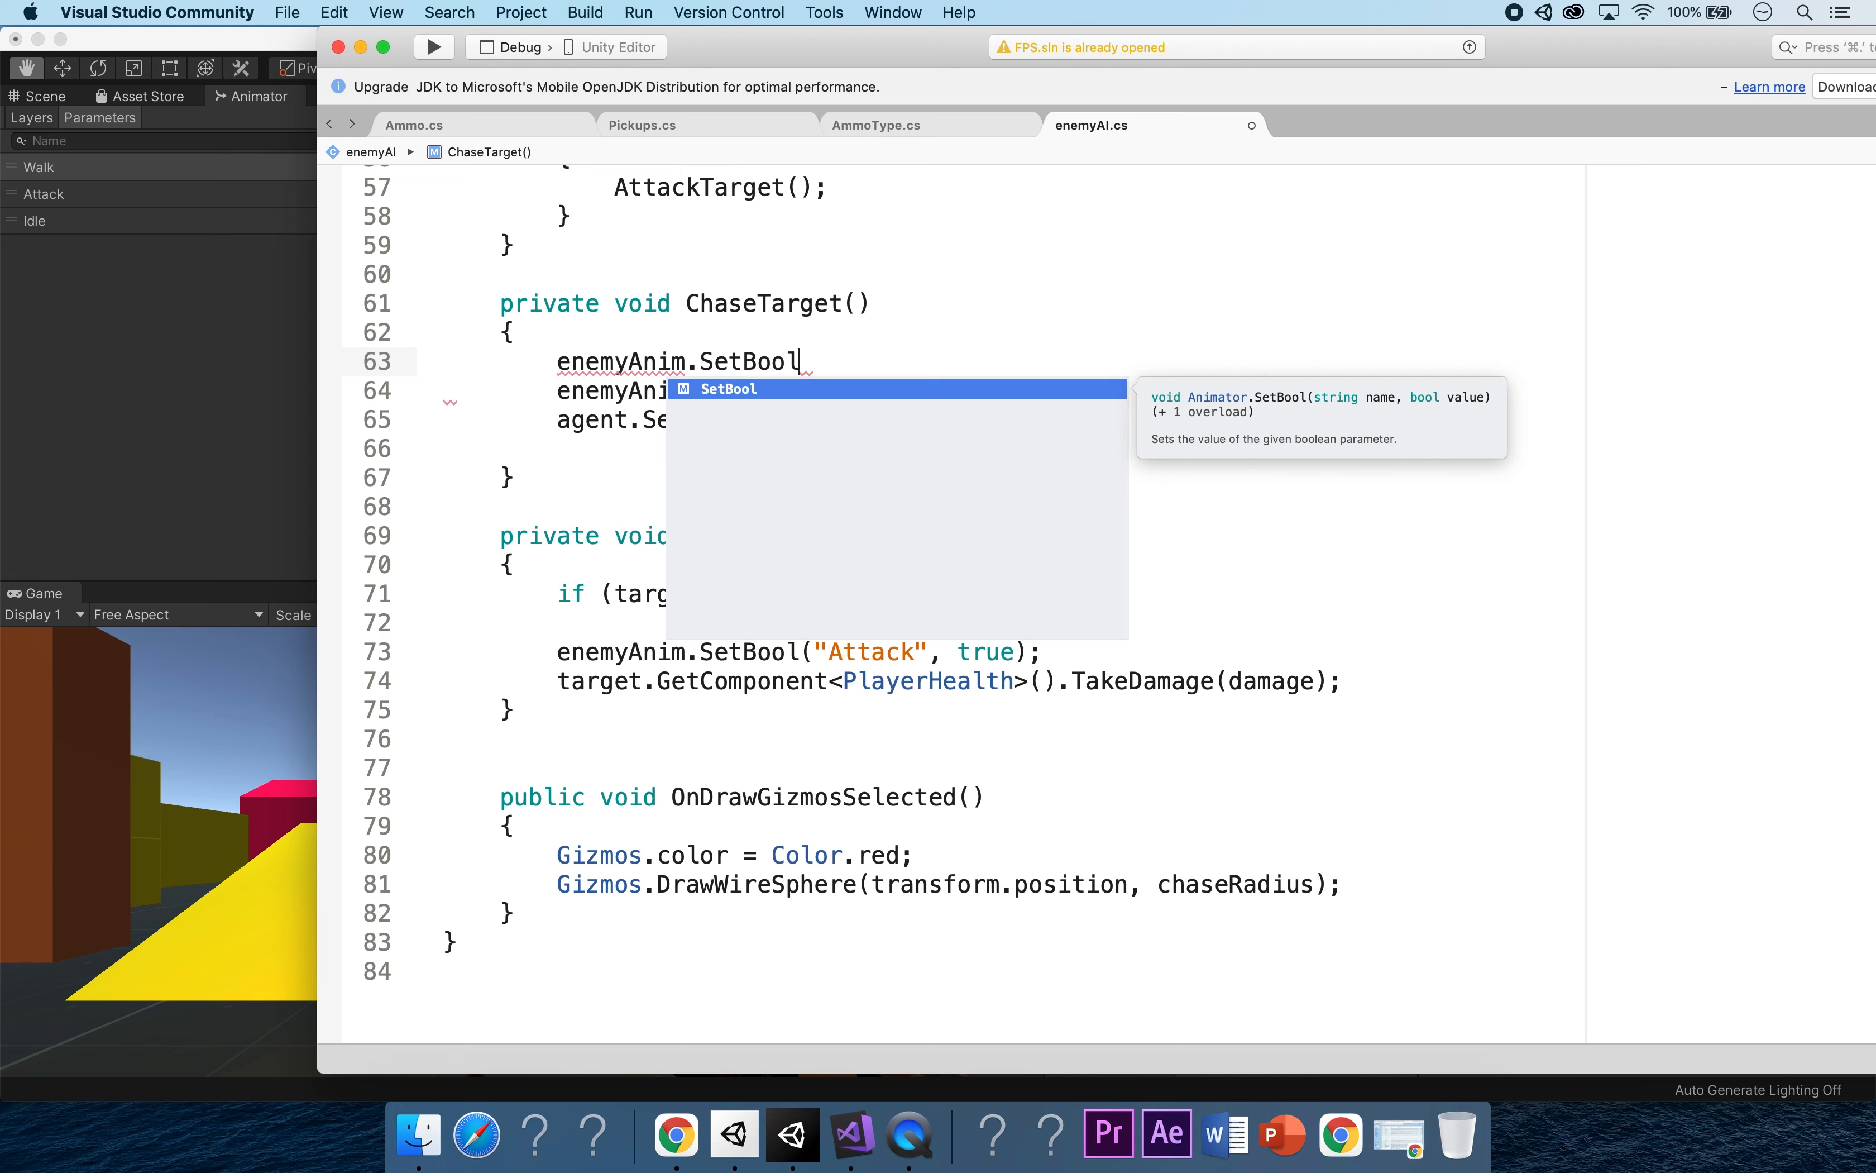
pyautogui.write('("')
pyautogui.write('Attack')
pyautogui.write('", false)')
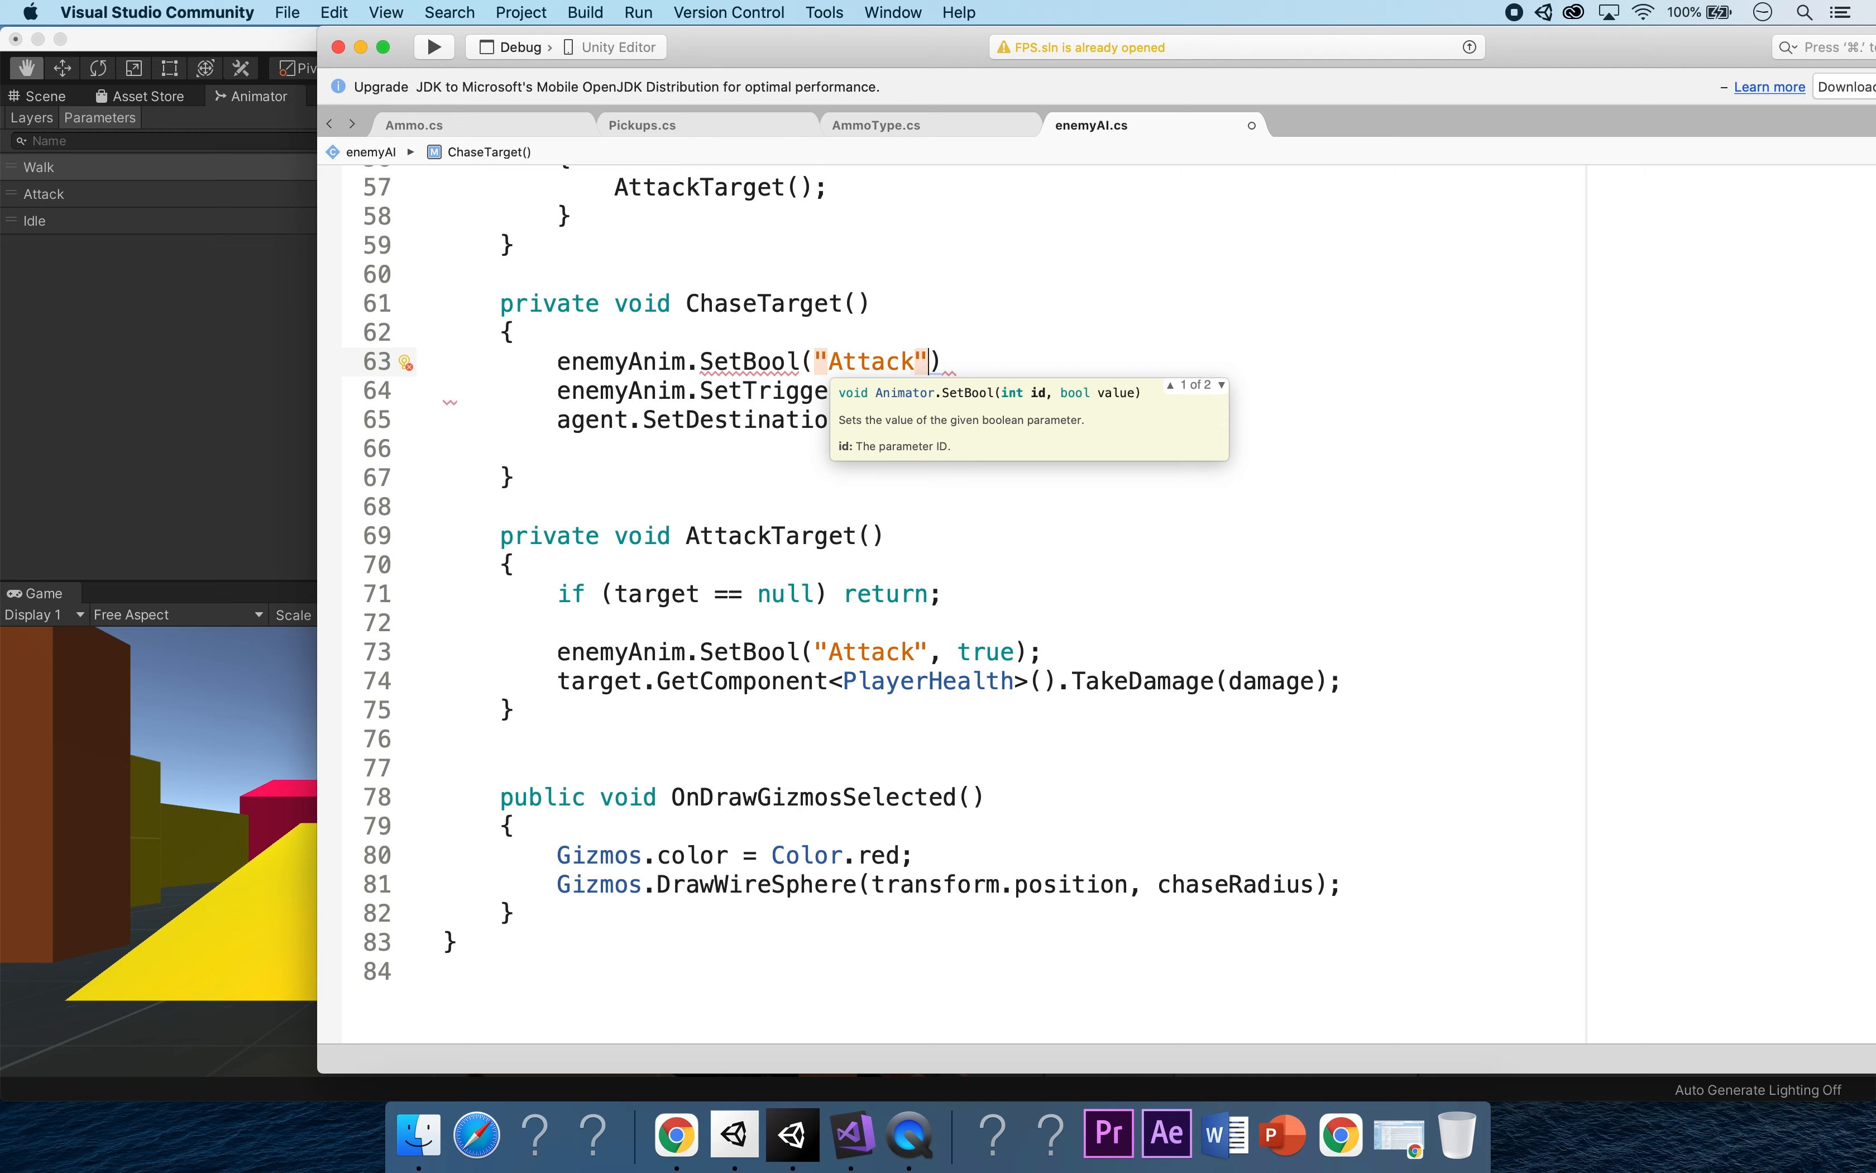
pyautogui.write(';')
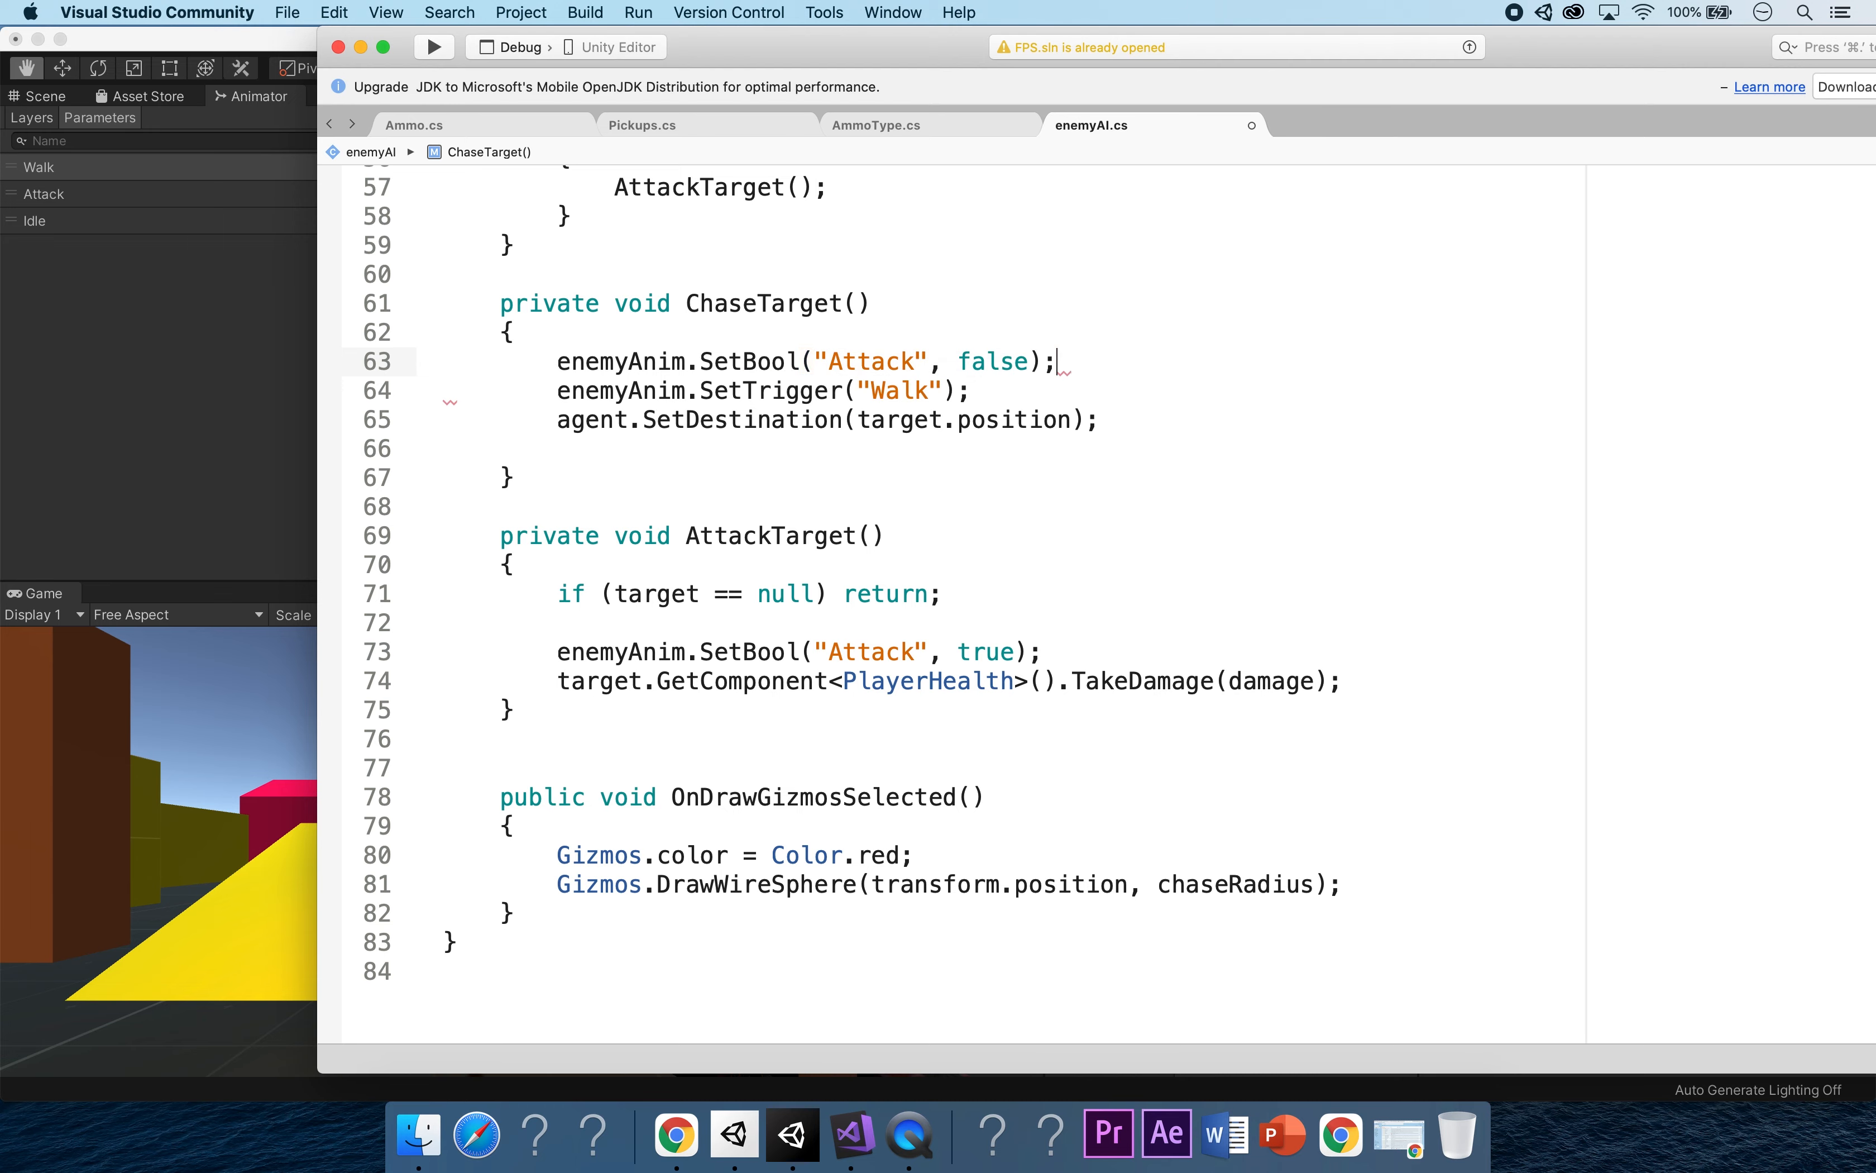
# Save the enemyAI script and switch back to Unity.
pyautogui.click(963, 397)
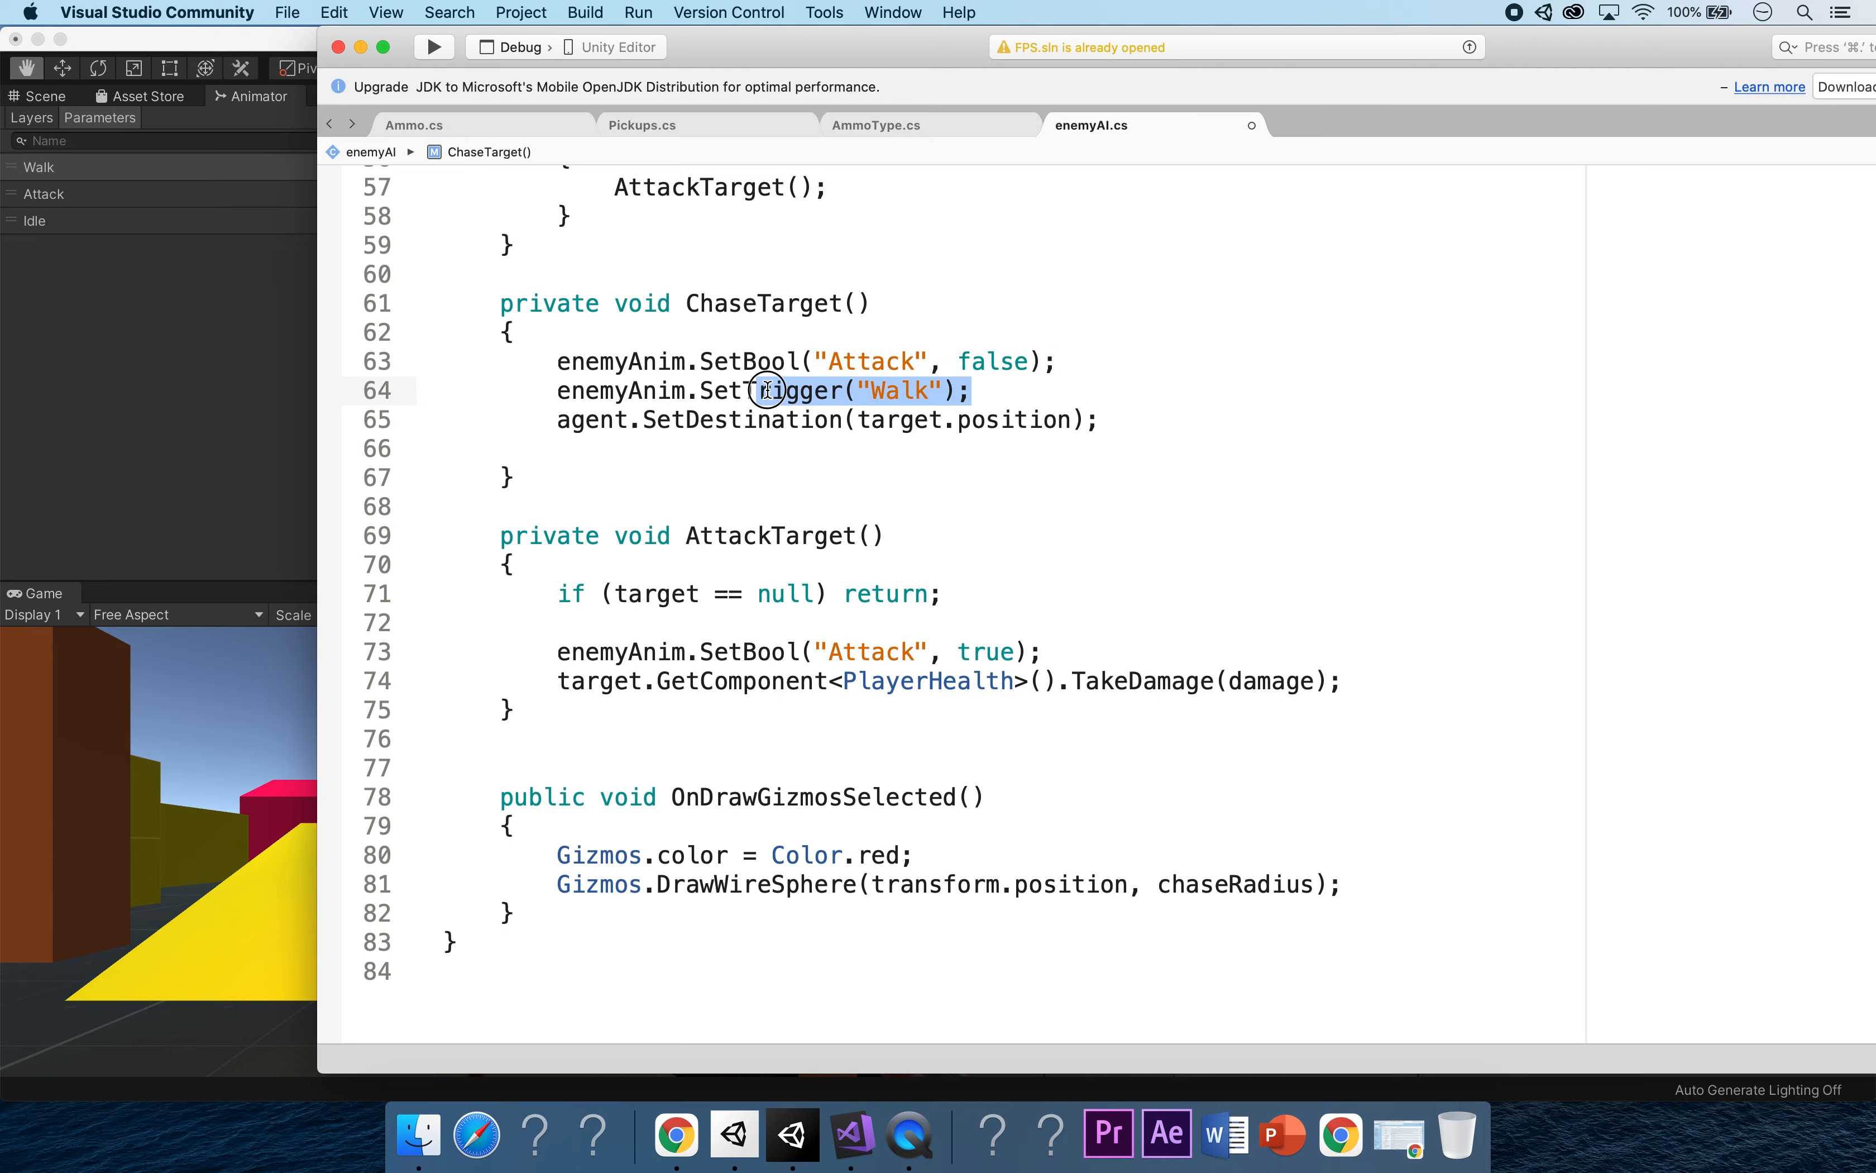
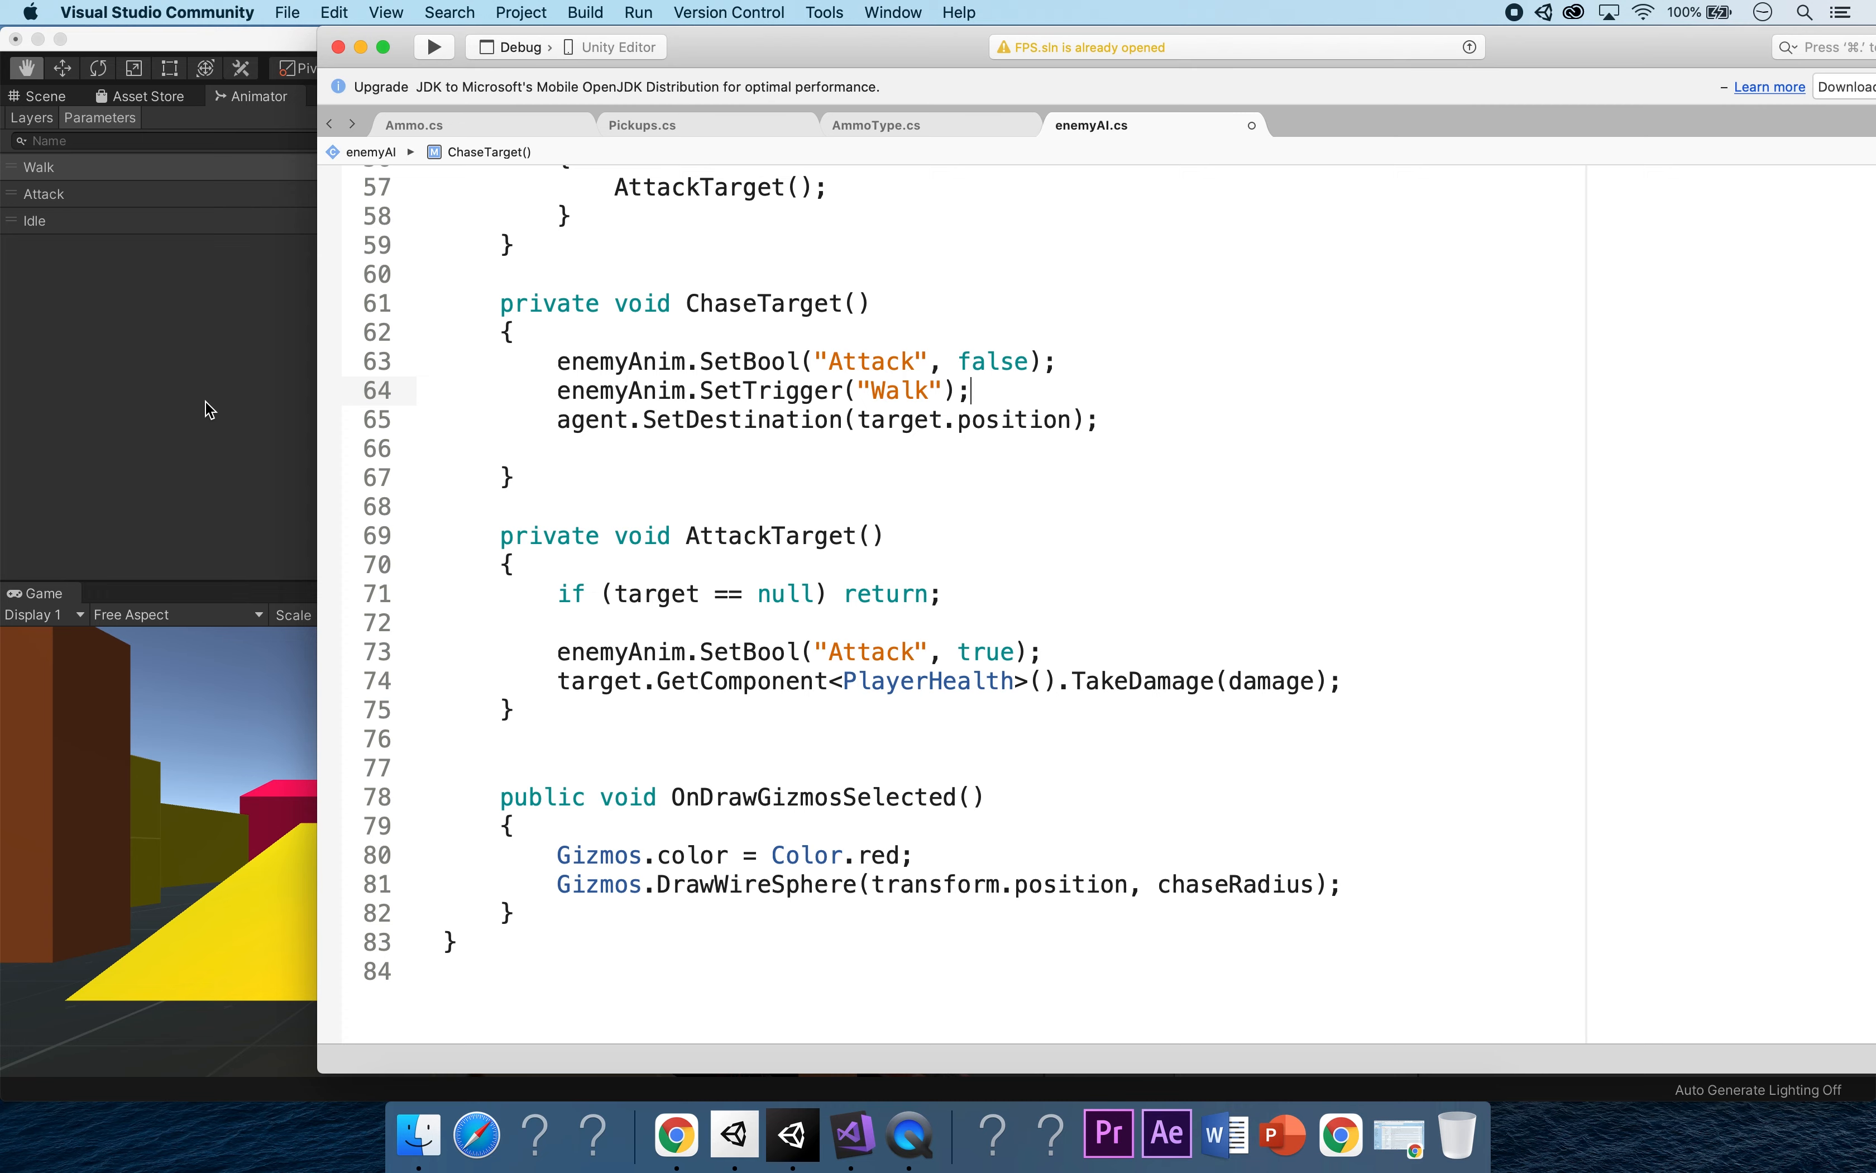
pyautogui.press('super+s')
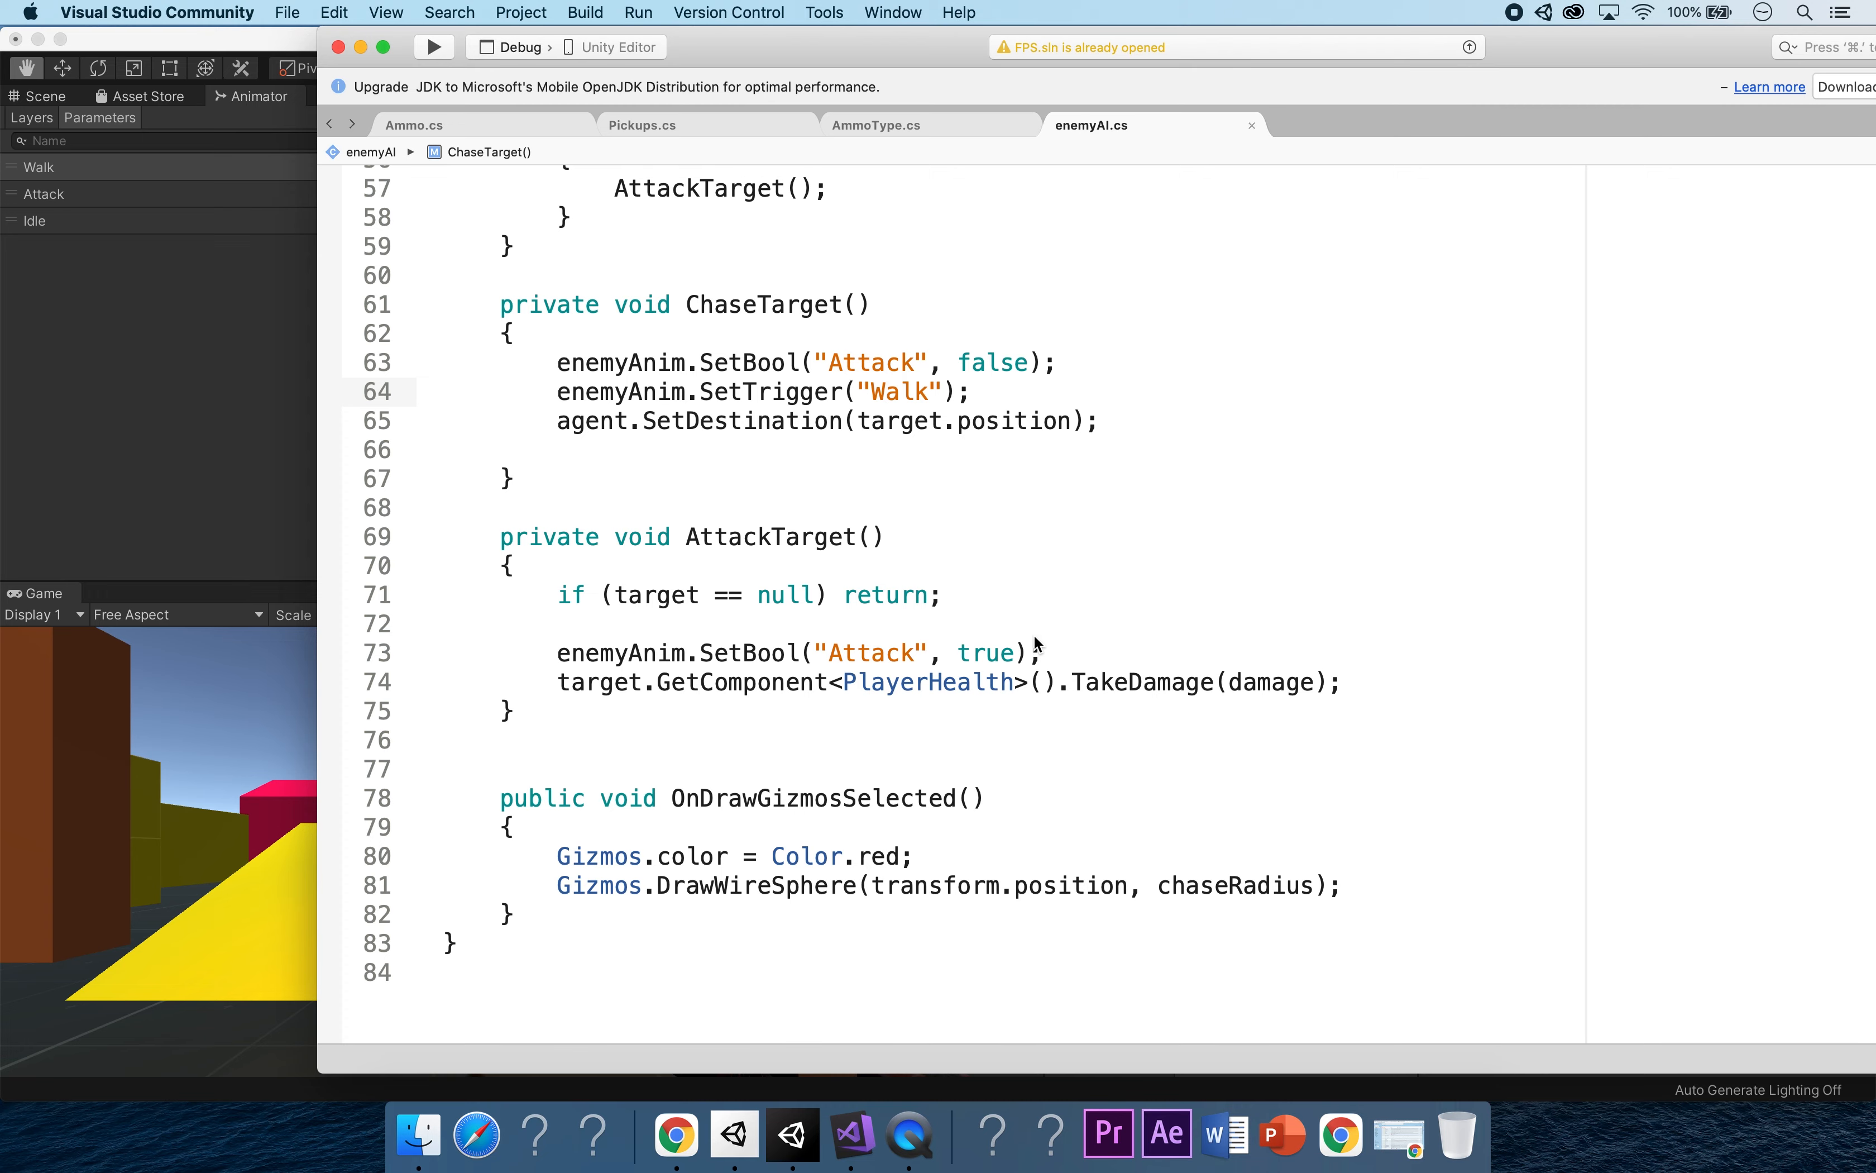
pyautogui.click(215, 552)
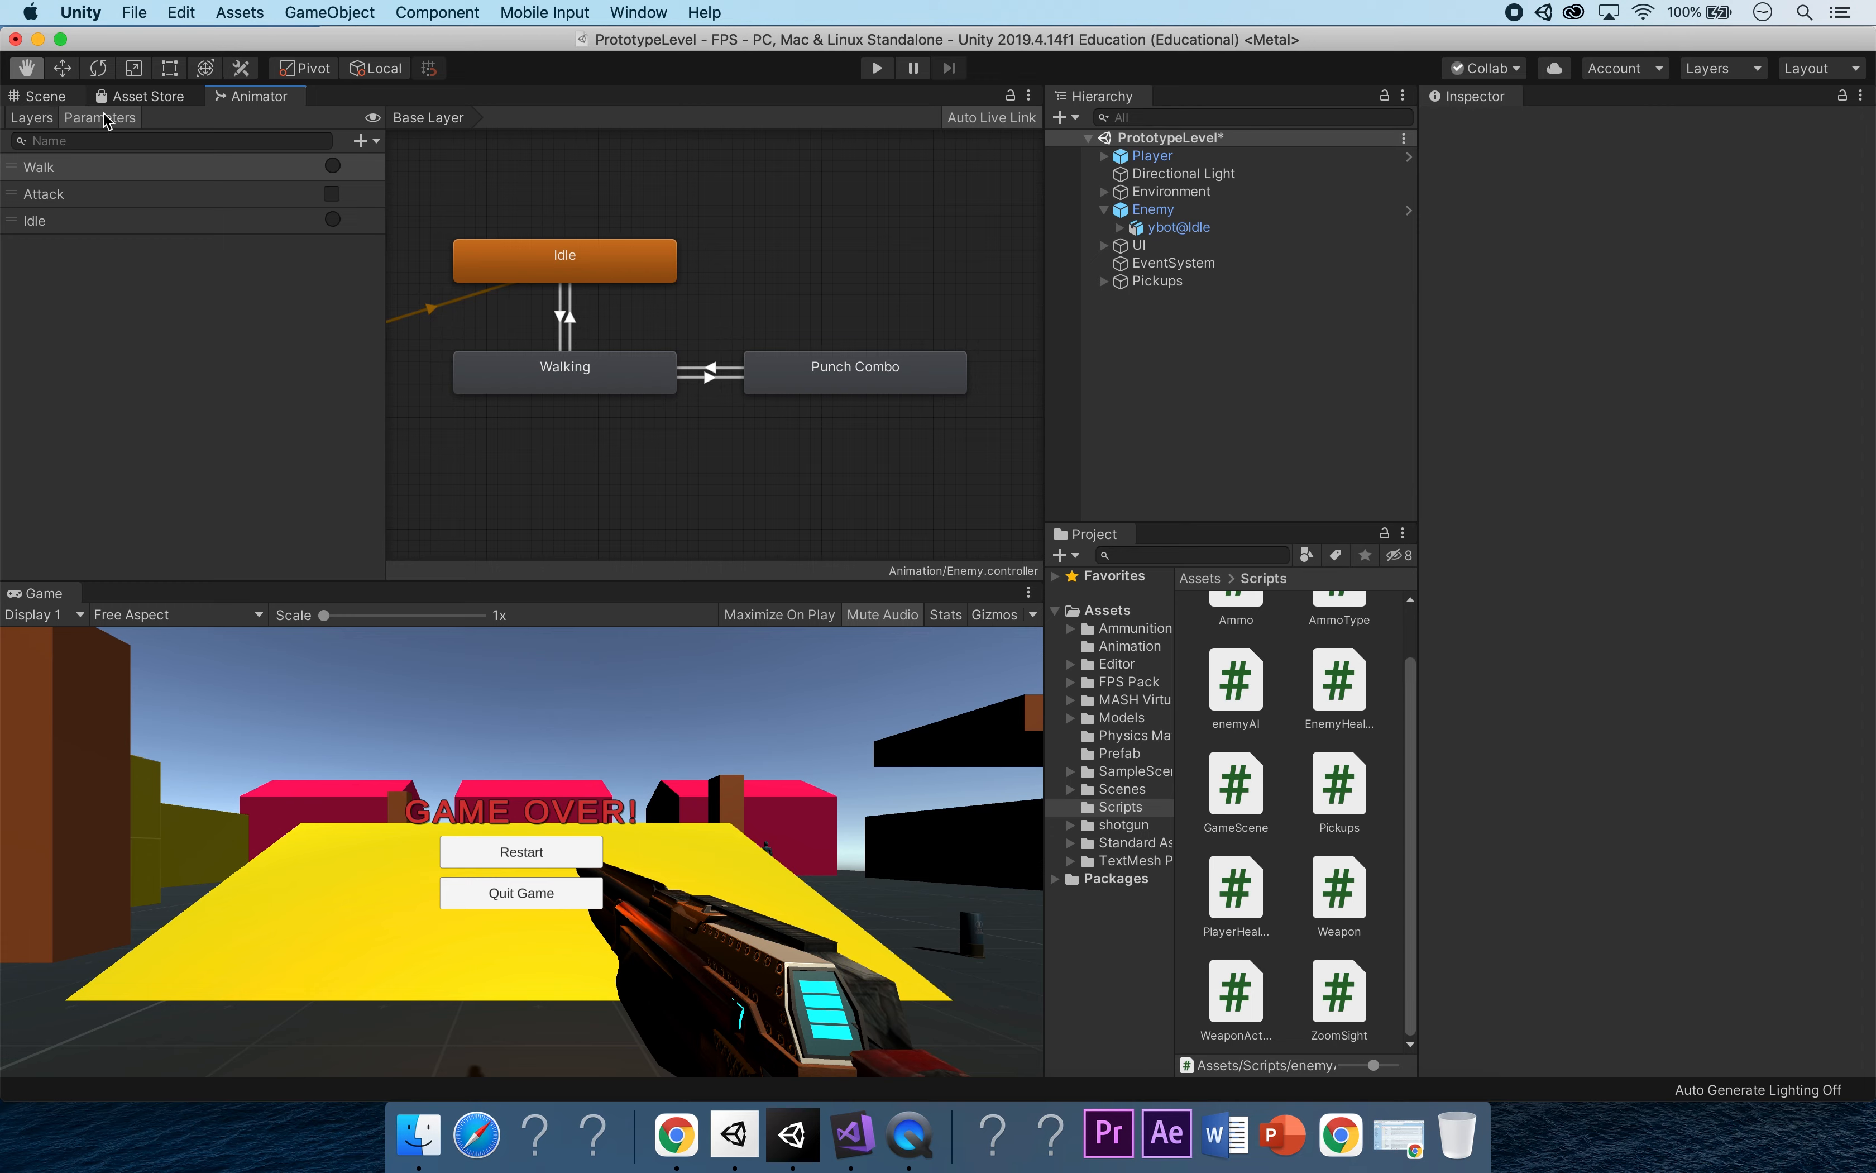
# Try docking the Animator window side by side with the Scene view, and return it to its original tab group.
pyautogui.moveTo(251, 96); pyautogui.dragTo(753, 343)
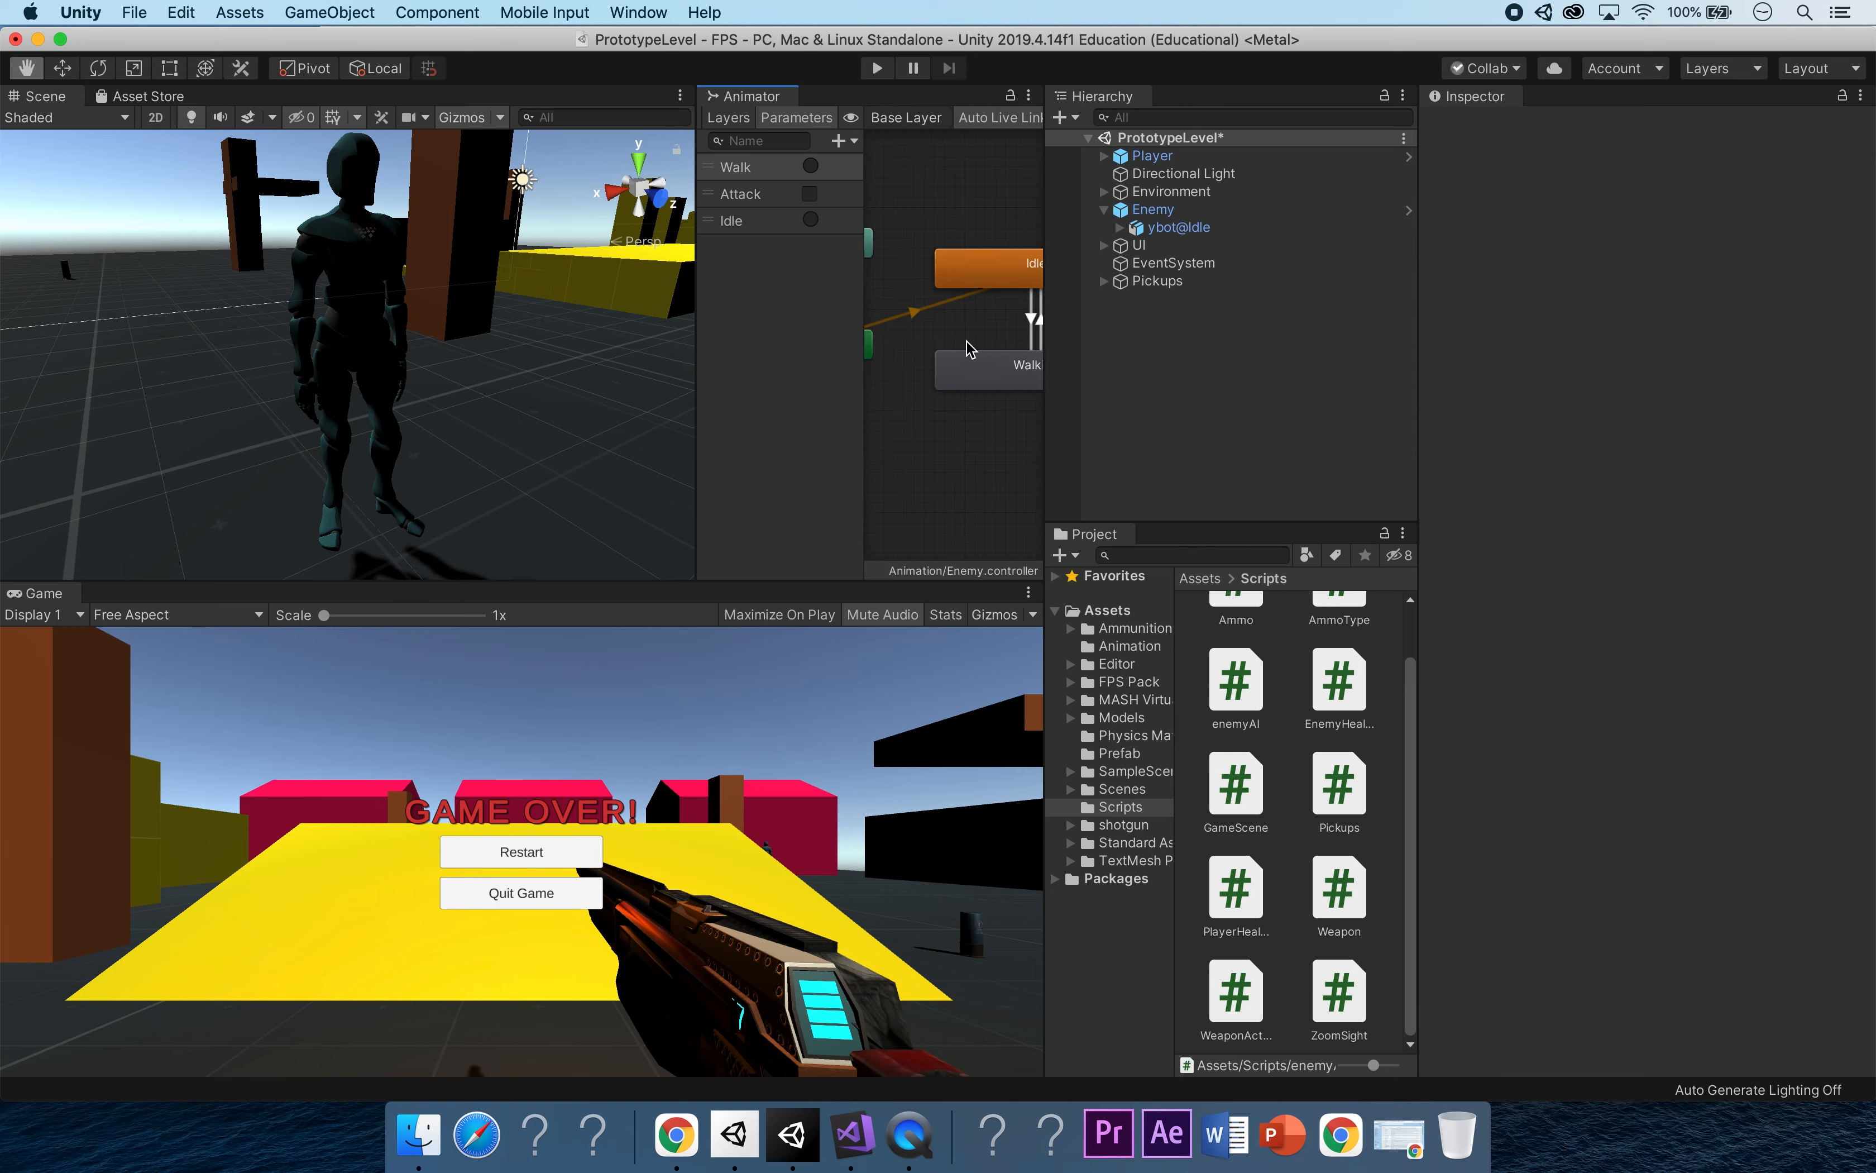
pyautogui.scroll(-5, 968, 349)
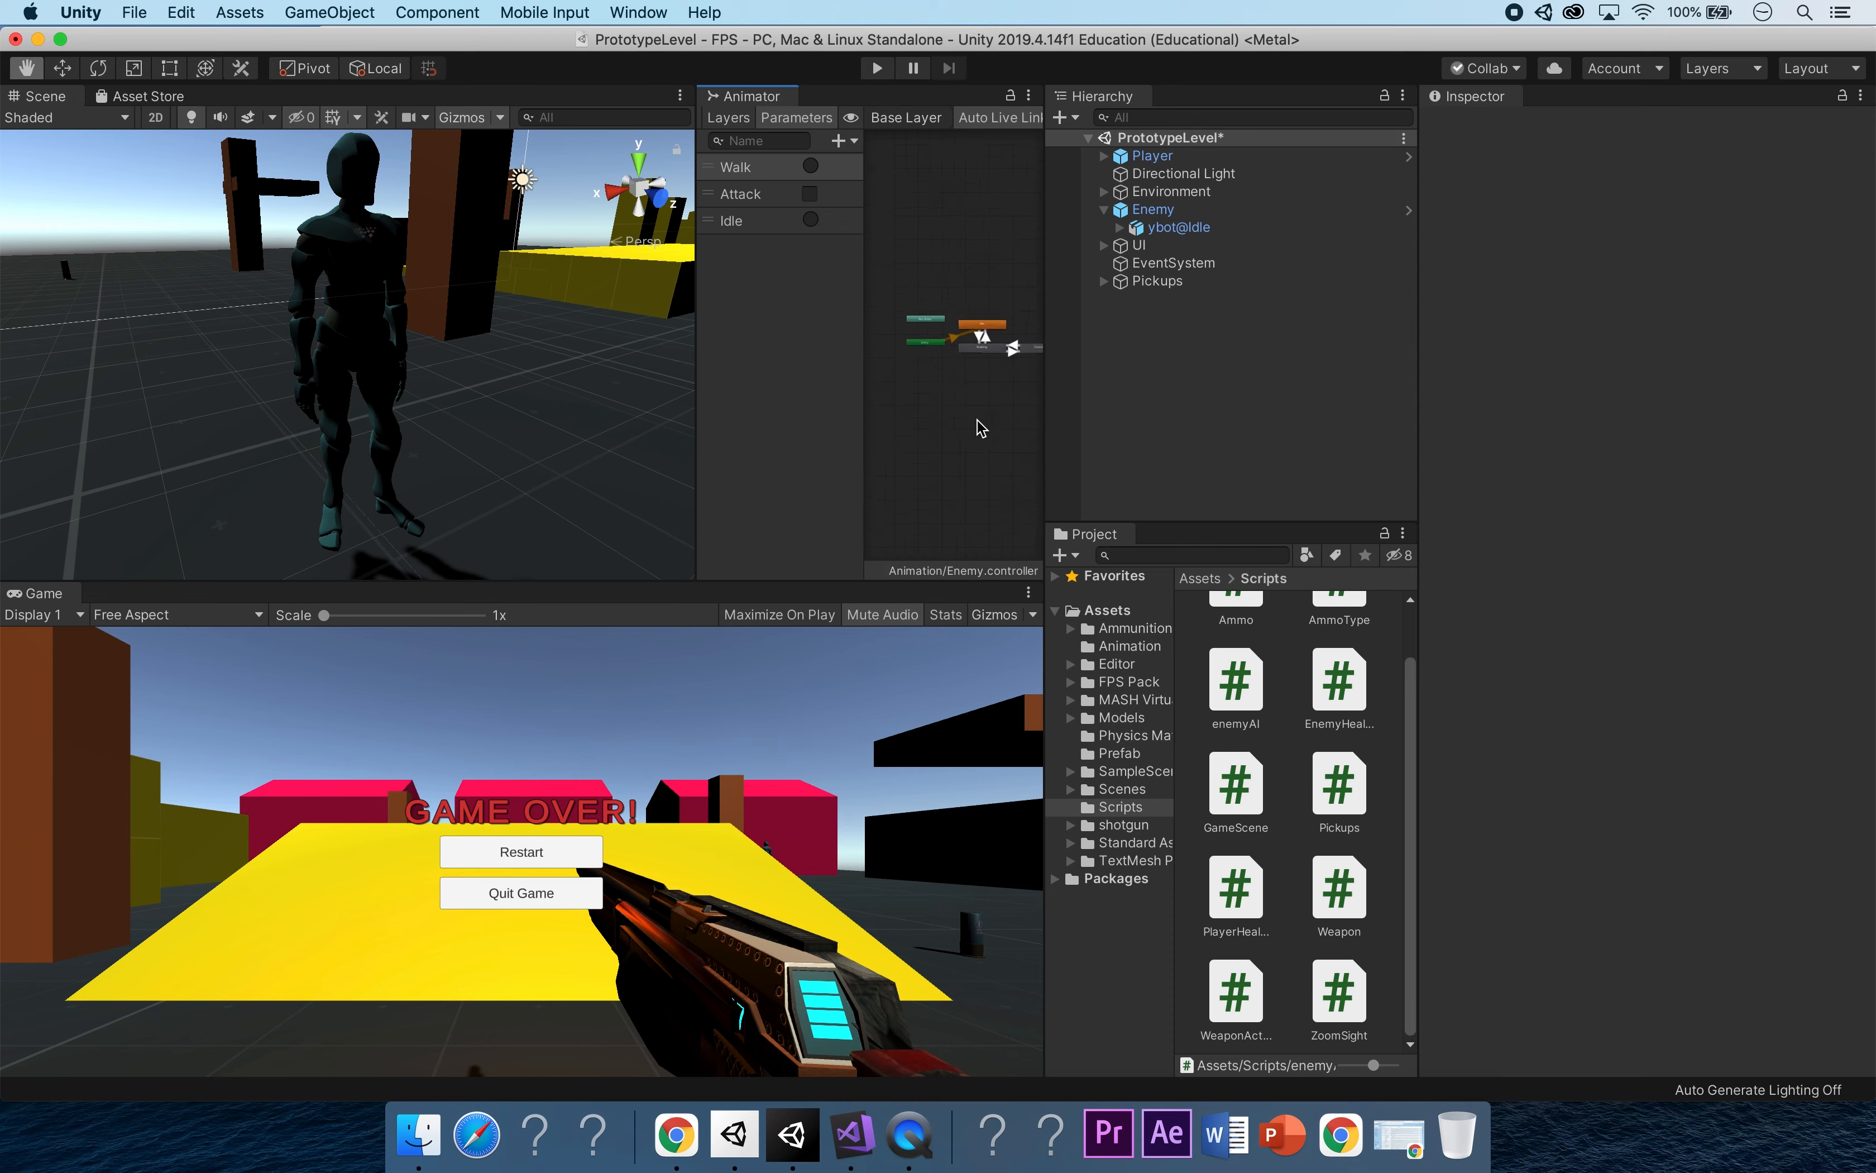
pyautogui.moveTo(997, 406); pyautogui.dragTo(925, 401, button='middle')
pyautogui.scroll(2, 942, 389)
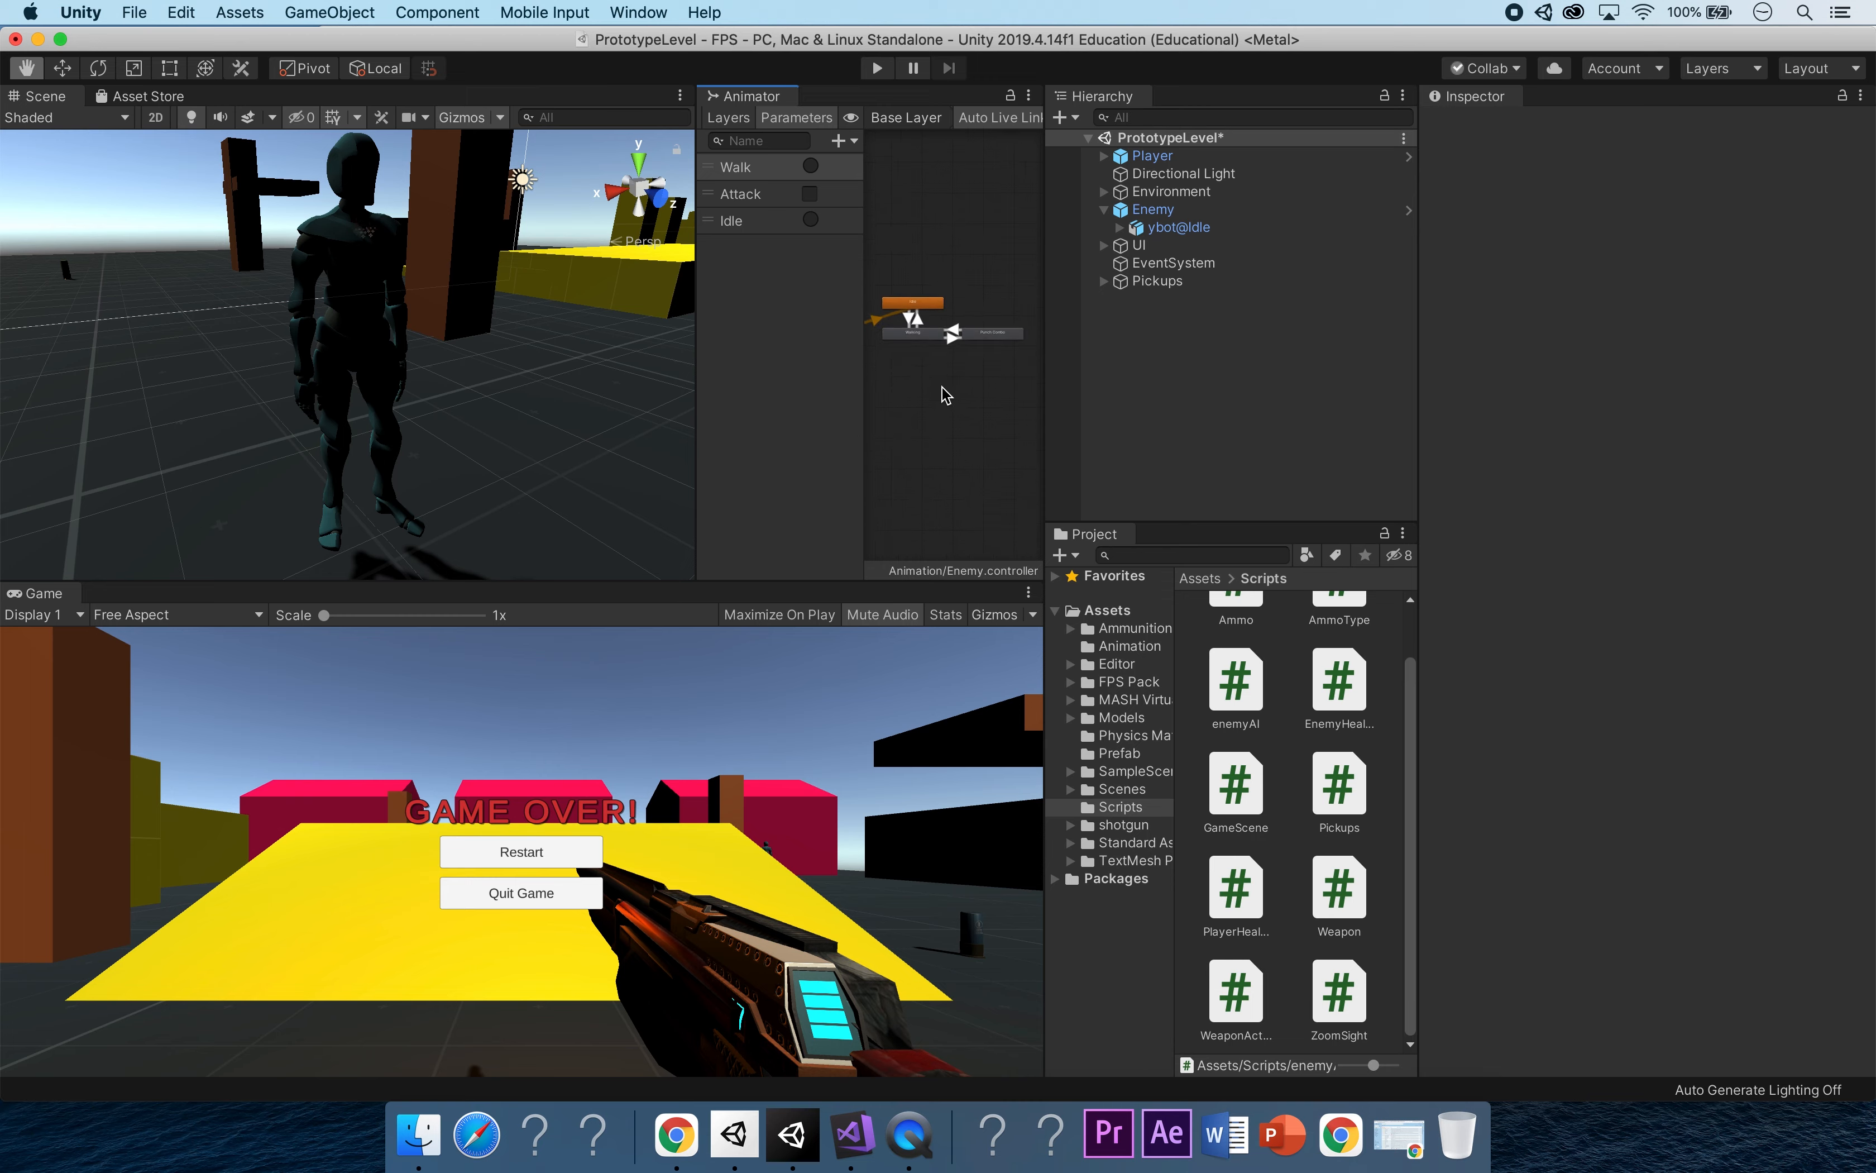
pyautogui.scroll(2, 946, 395)
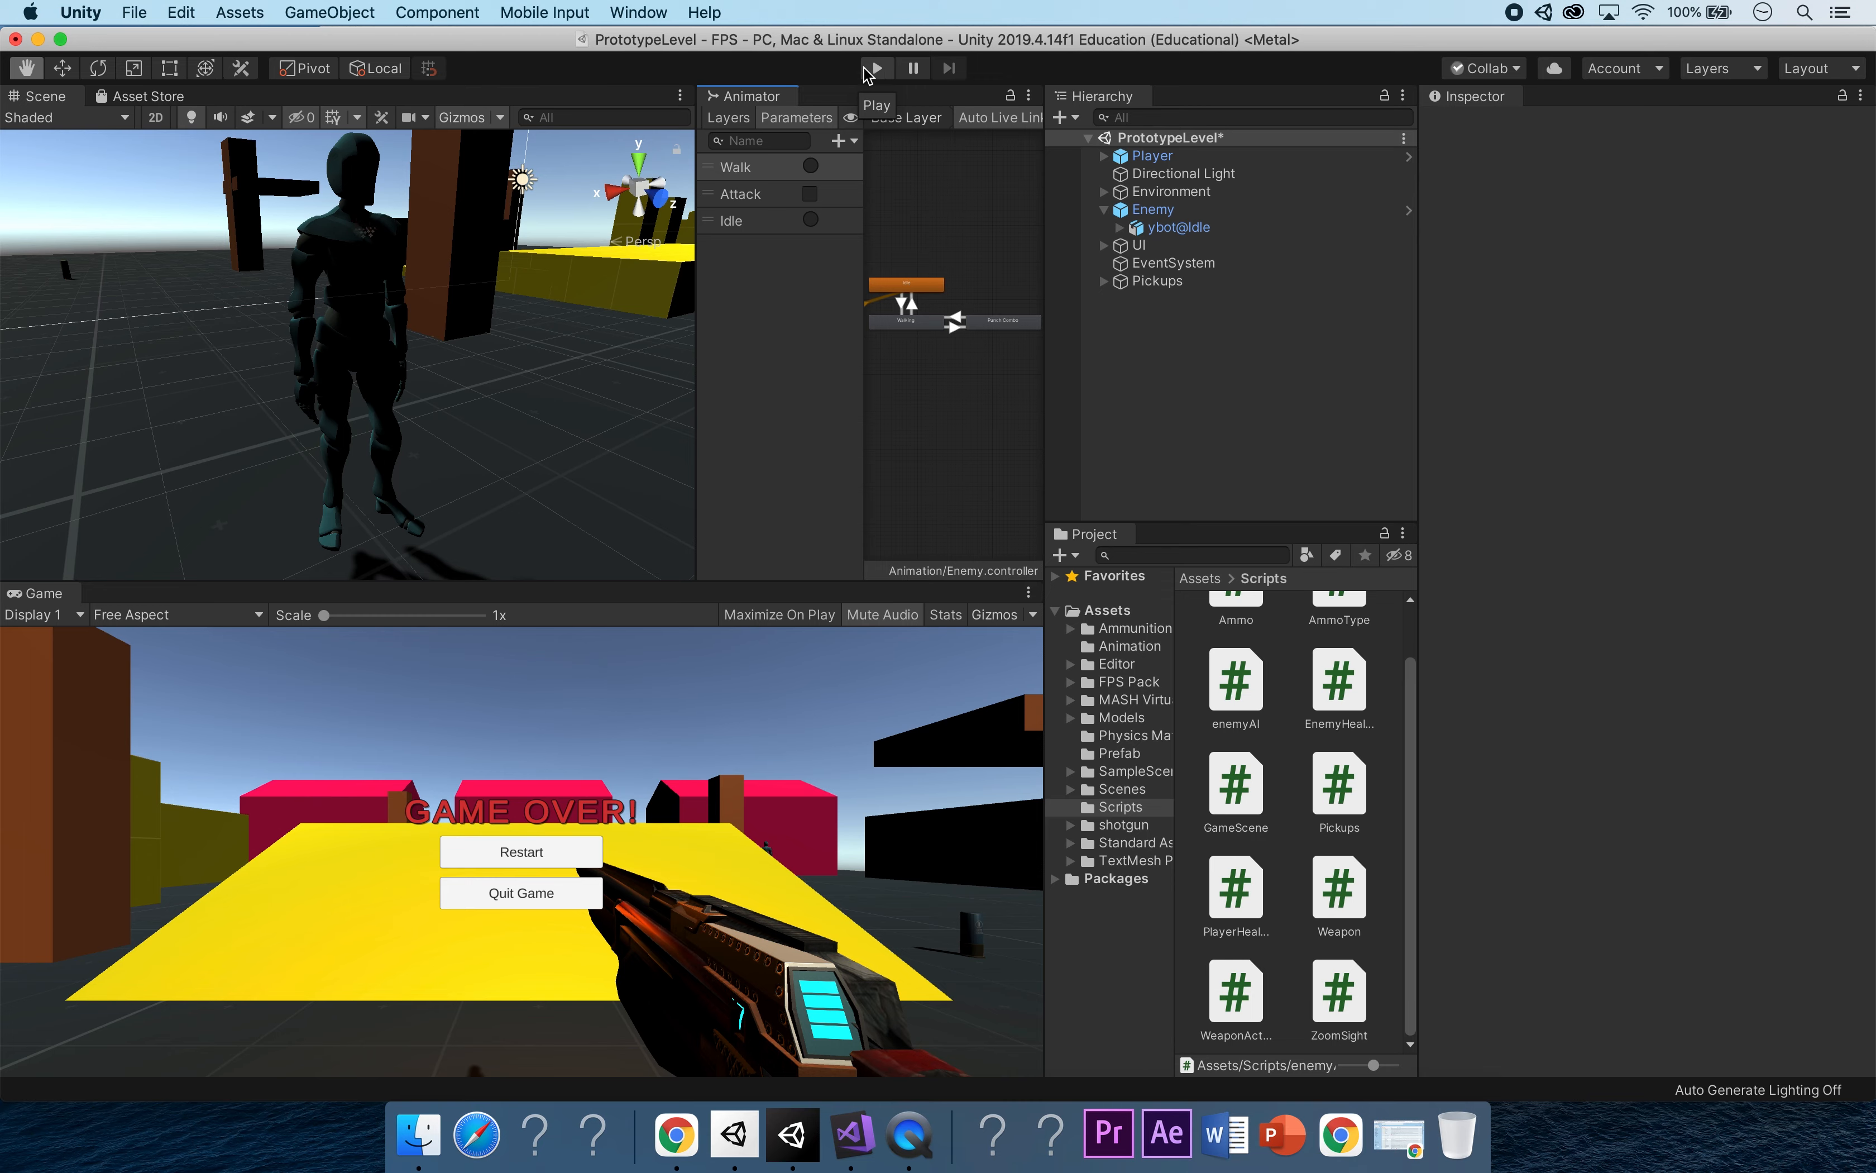
pyautogui.moveTo(710, 99); pyautogui.dragTo(219, 115)
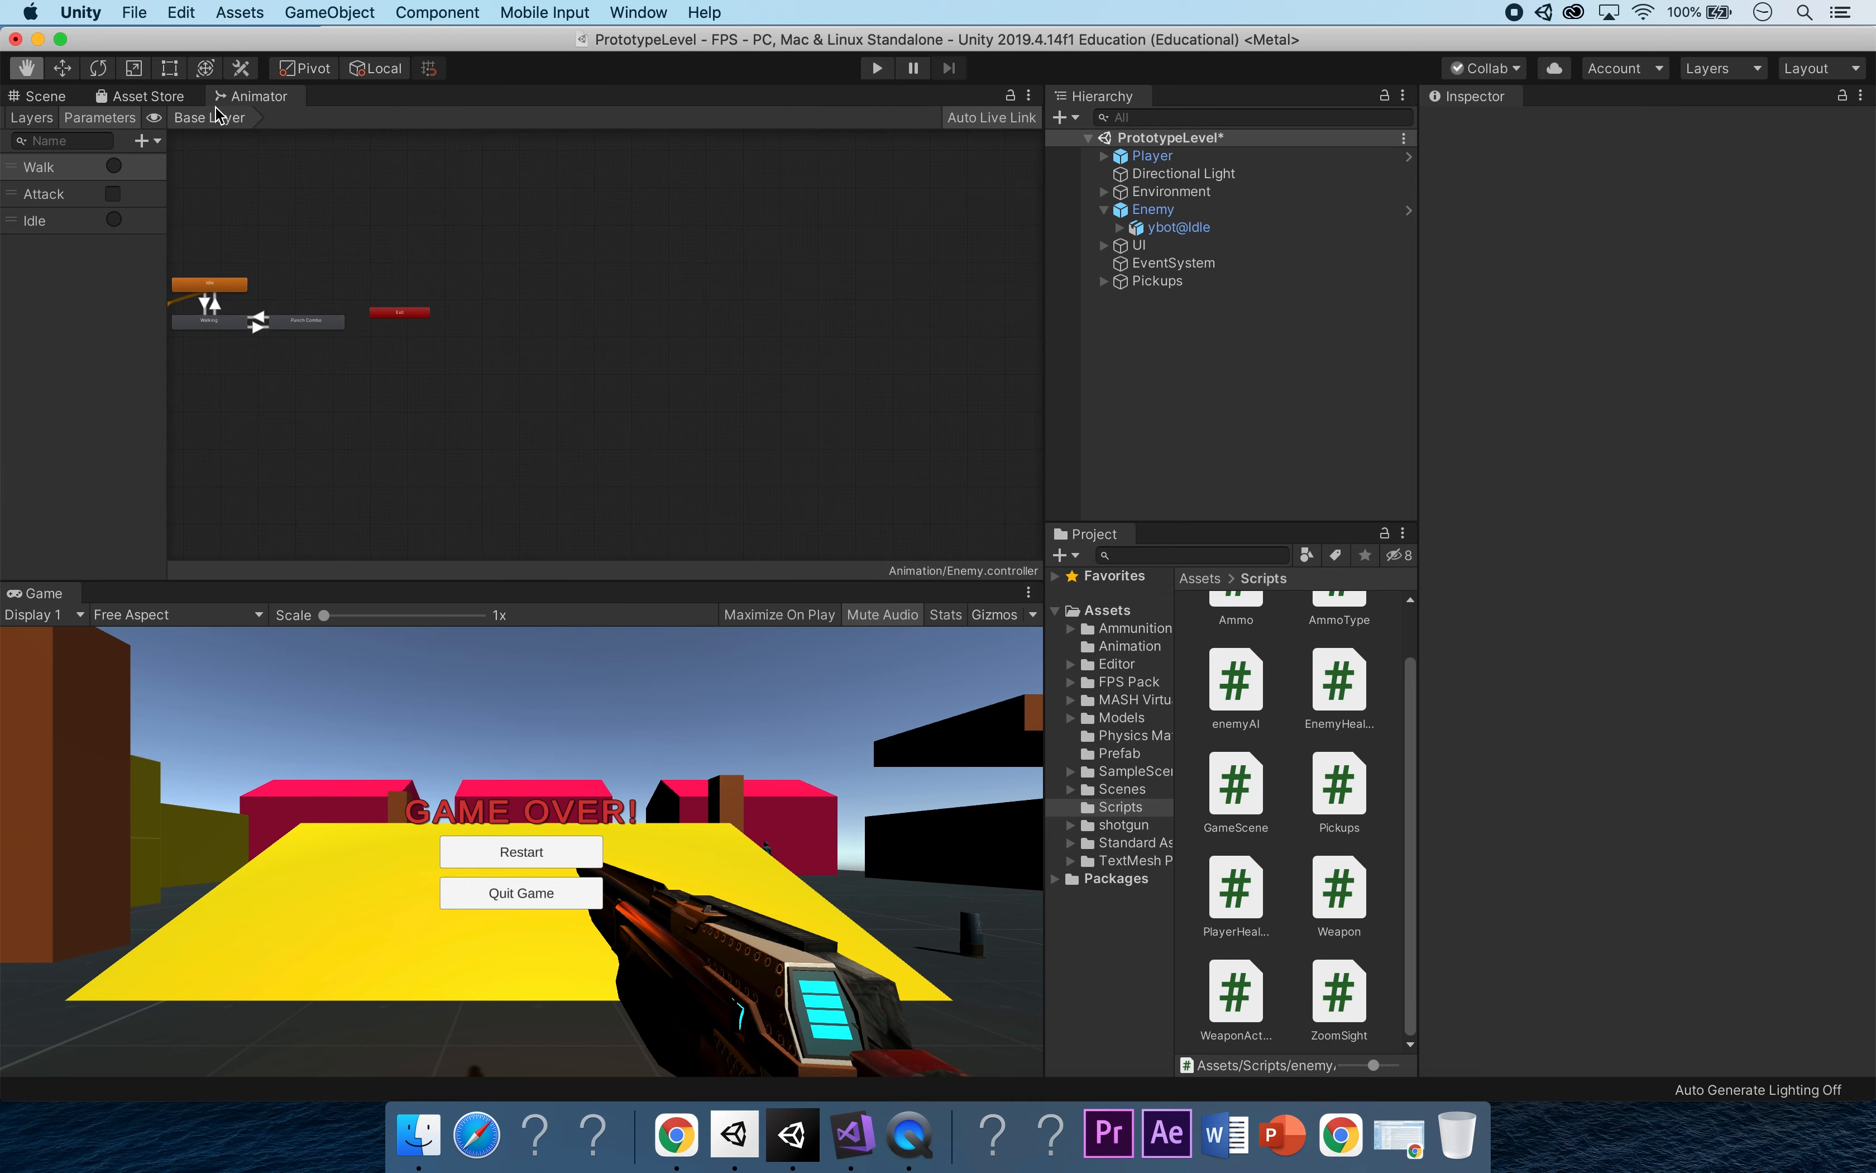
# Frame the Idle, Walking and Punch Combo states in the Animator graph and widen the parameter list.
pyautogui.scroll(10, 488, 226)
pyautogui.keyDown('alt'); pyautogui.moveTo(324, 313); pyautogui.dragTo(661, 271); pyautogui.keyUp('alt')
pyautogui.keyDown('alt'); pyautogui.moveTo(434, 337); pyautogui.dragTo(785, 179); pyautogui.keyUp('alt')
pyautogui.keyDown('alt'); pyautogui.moveTo(495, 301); pyautogui.dragTo(589, 161); pyautogui.keyUp('alt')
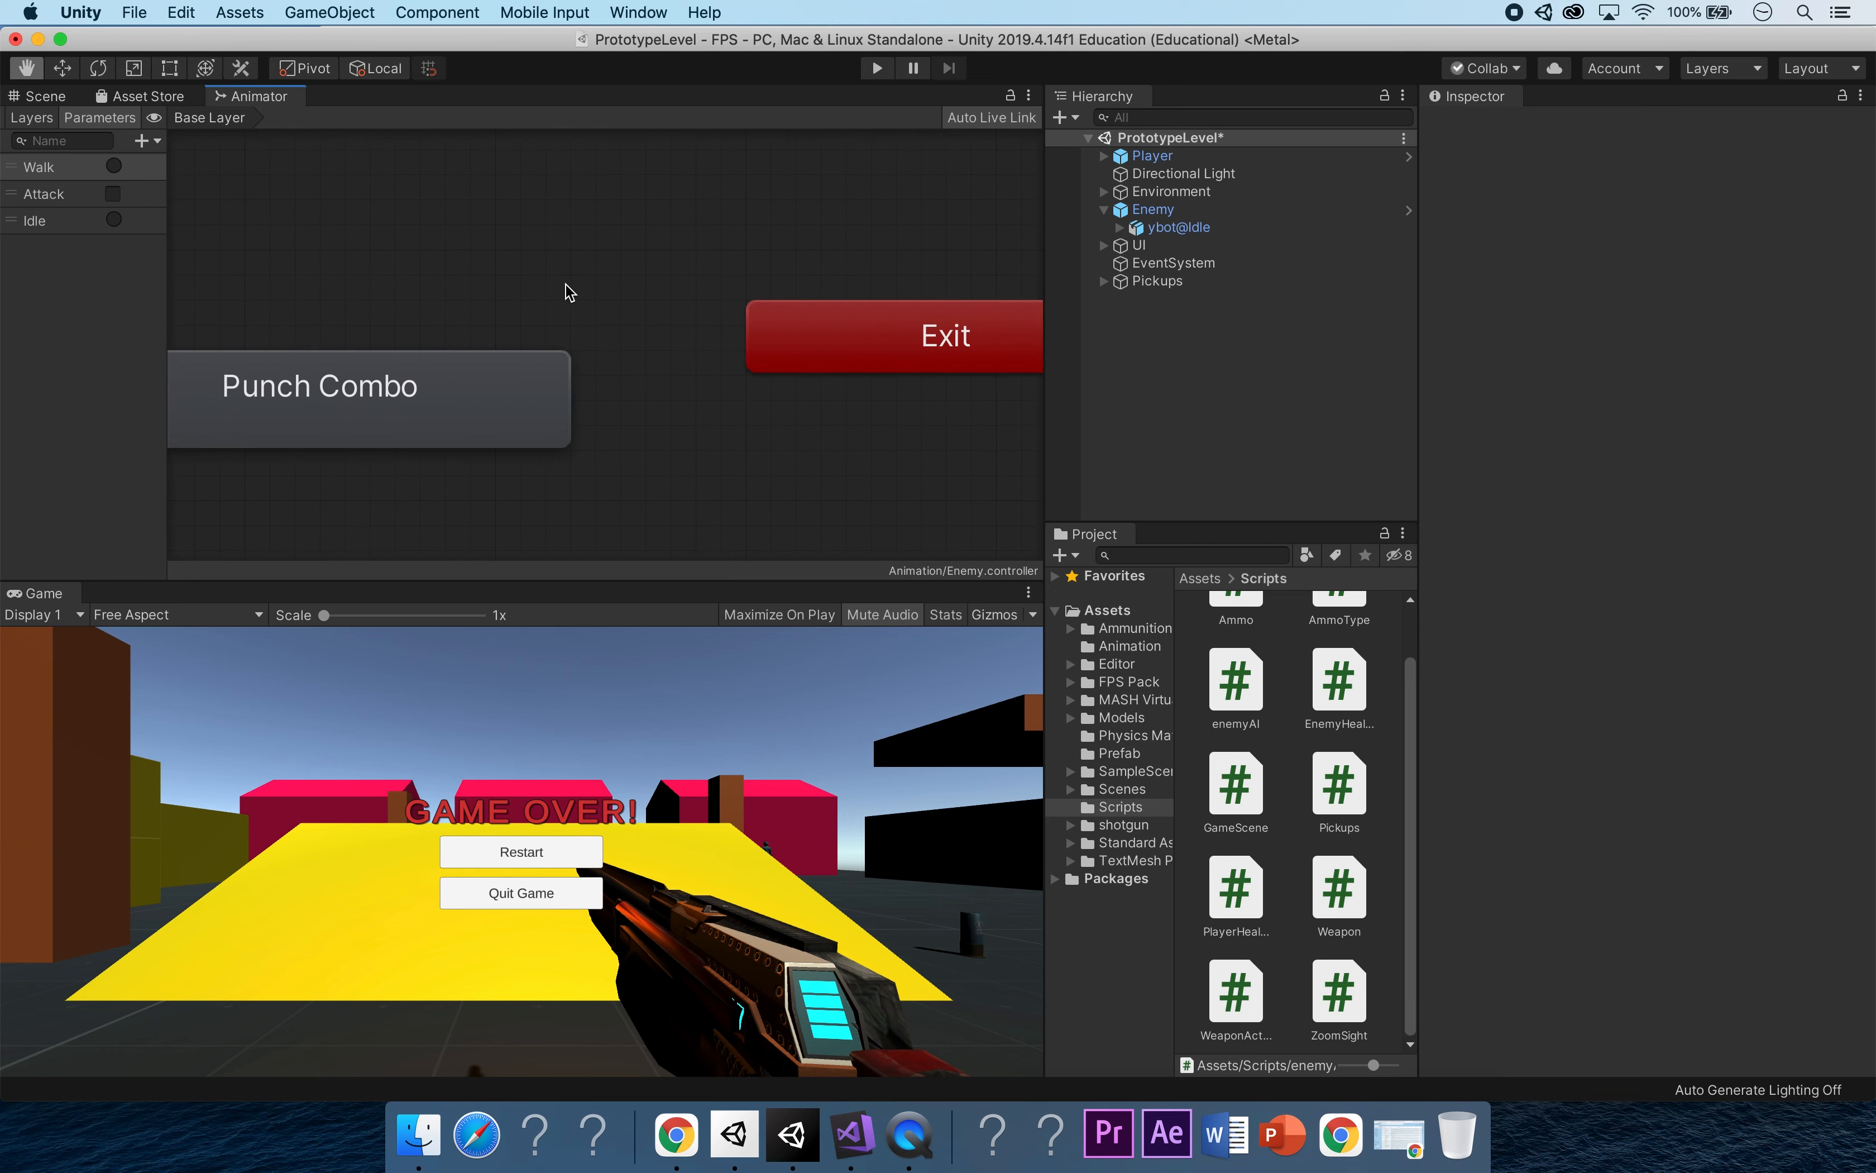
pyautogui.scroll(-5, 569, 293)
pyautogui.keyDown('alt'); pyautogui.moveTo(570, 293); pyautogui.dragTo(754, 311); pyautogui.keyUp('alt')
pyautogui.scroll(3, 742, 311)
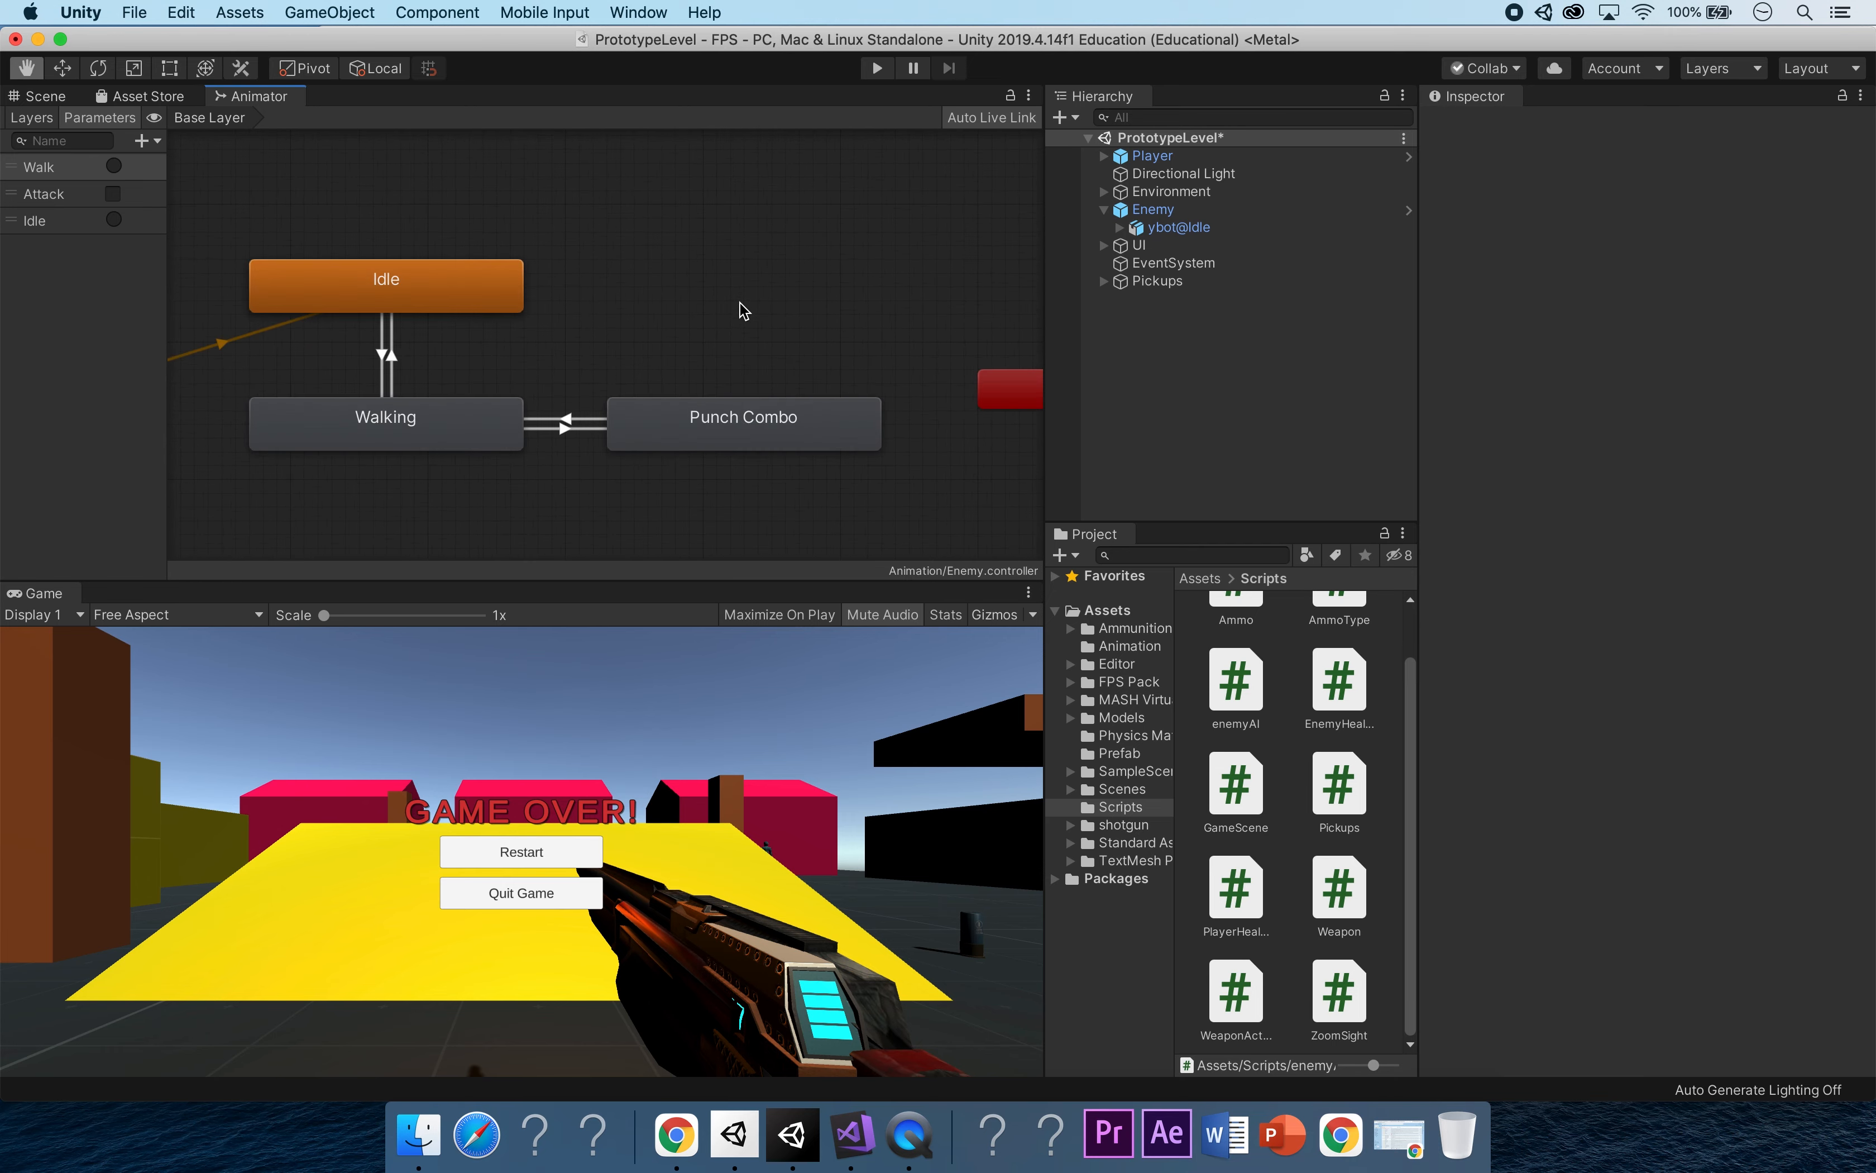
pyautogui.moveTo(167, 305); pyautogui.dragTo(233, 303)
# Play-test the Enemy's animation states by walking up to it and backing away, restart the level, and exit Play mode.
pyautogui.click(877, 67)
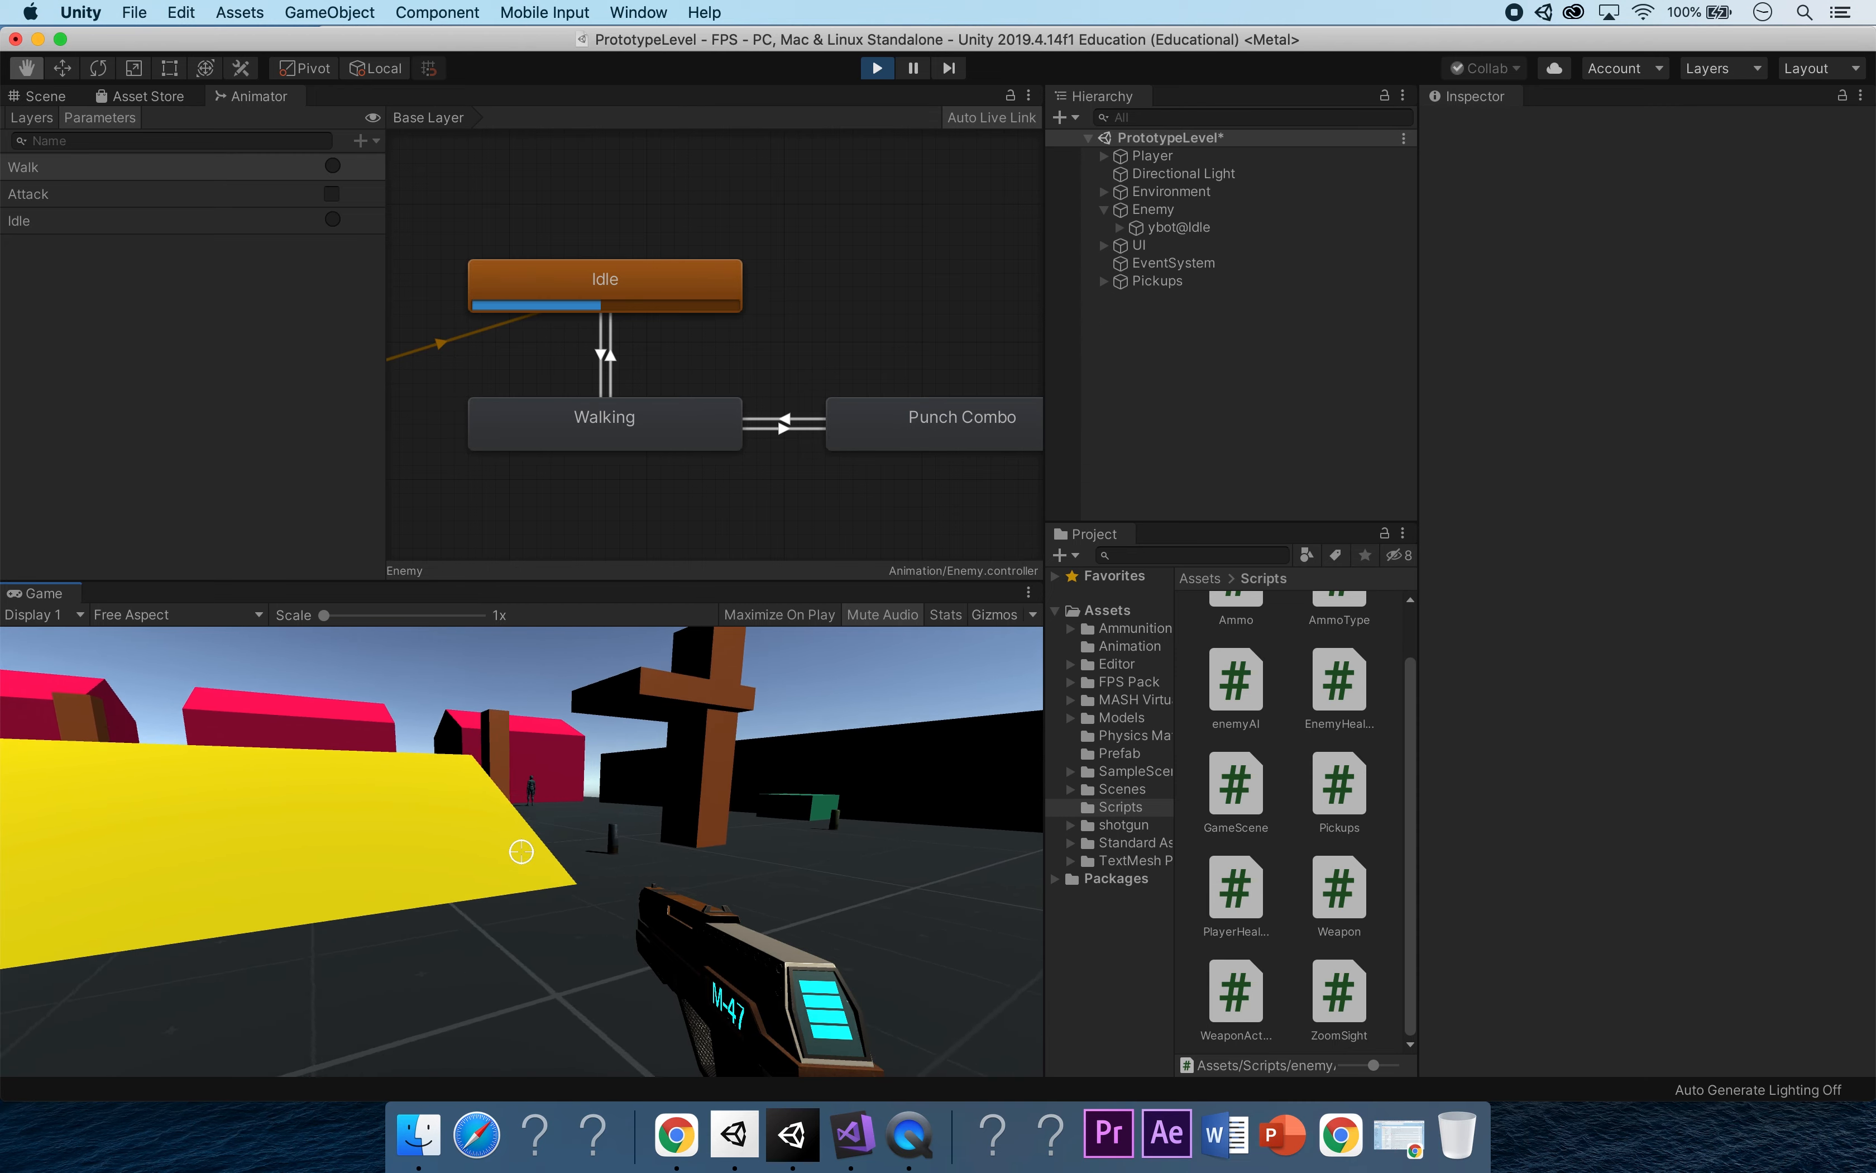
pyautogui.press('w')
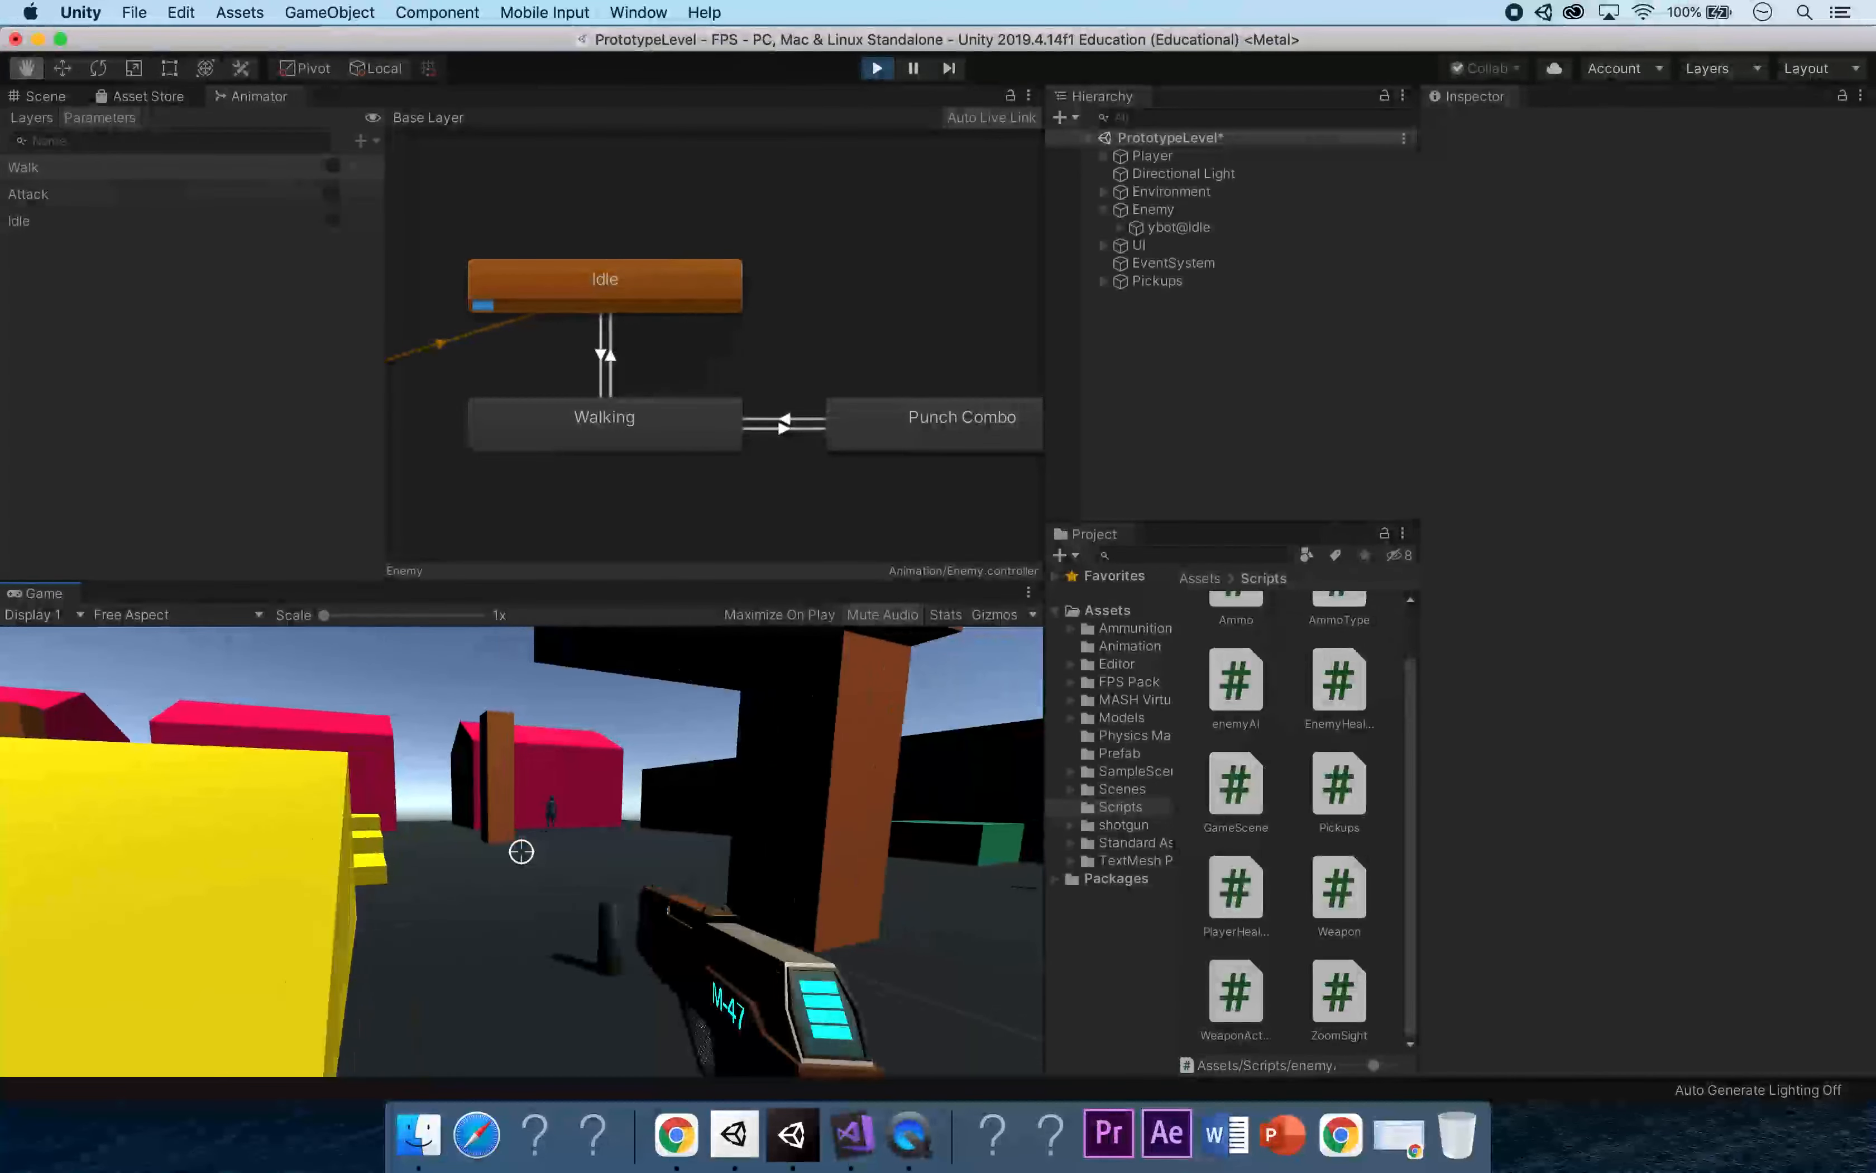
pyautogui.press('w')
pyautogui.press('w')
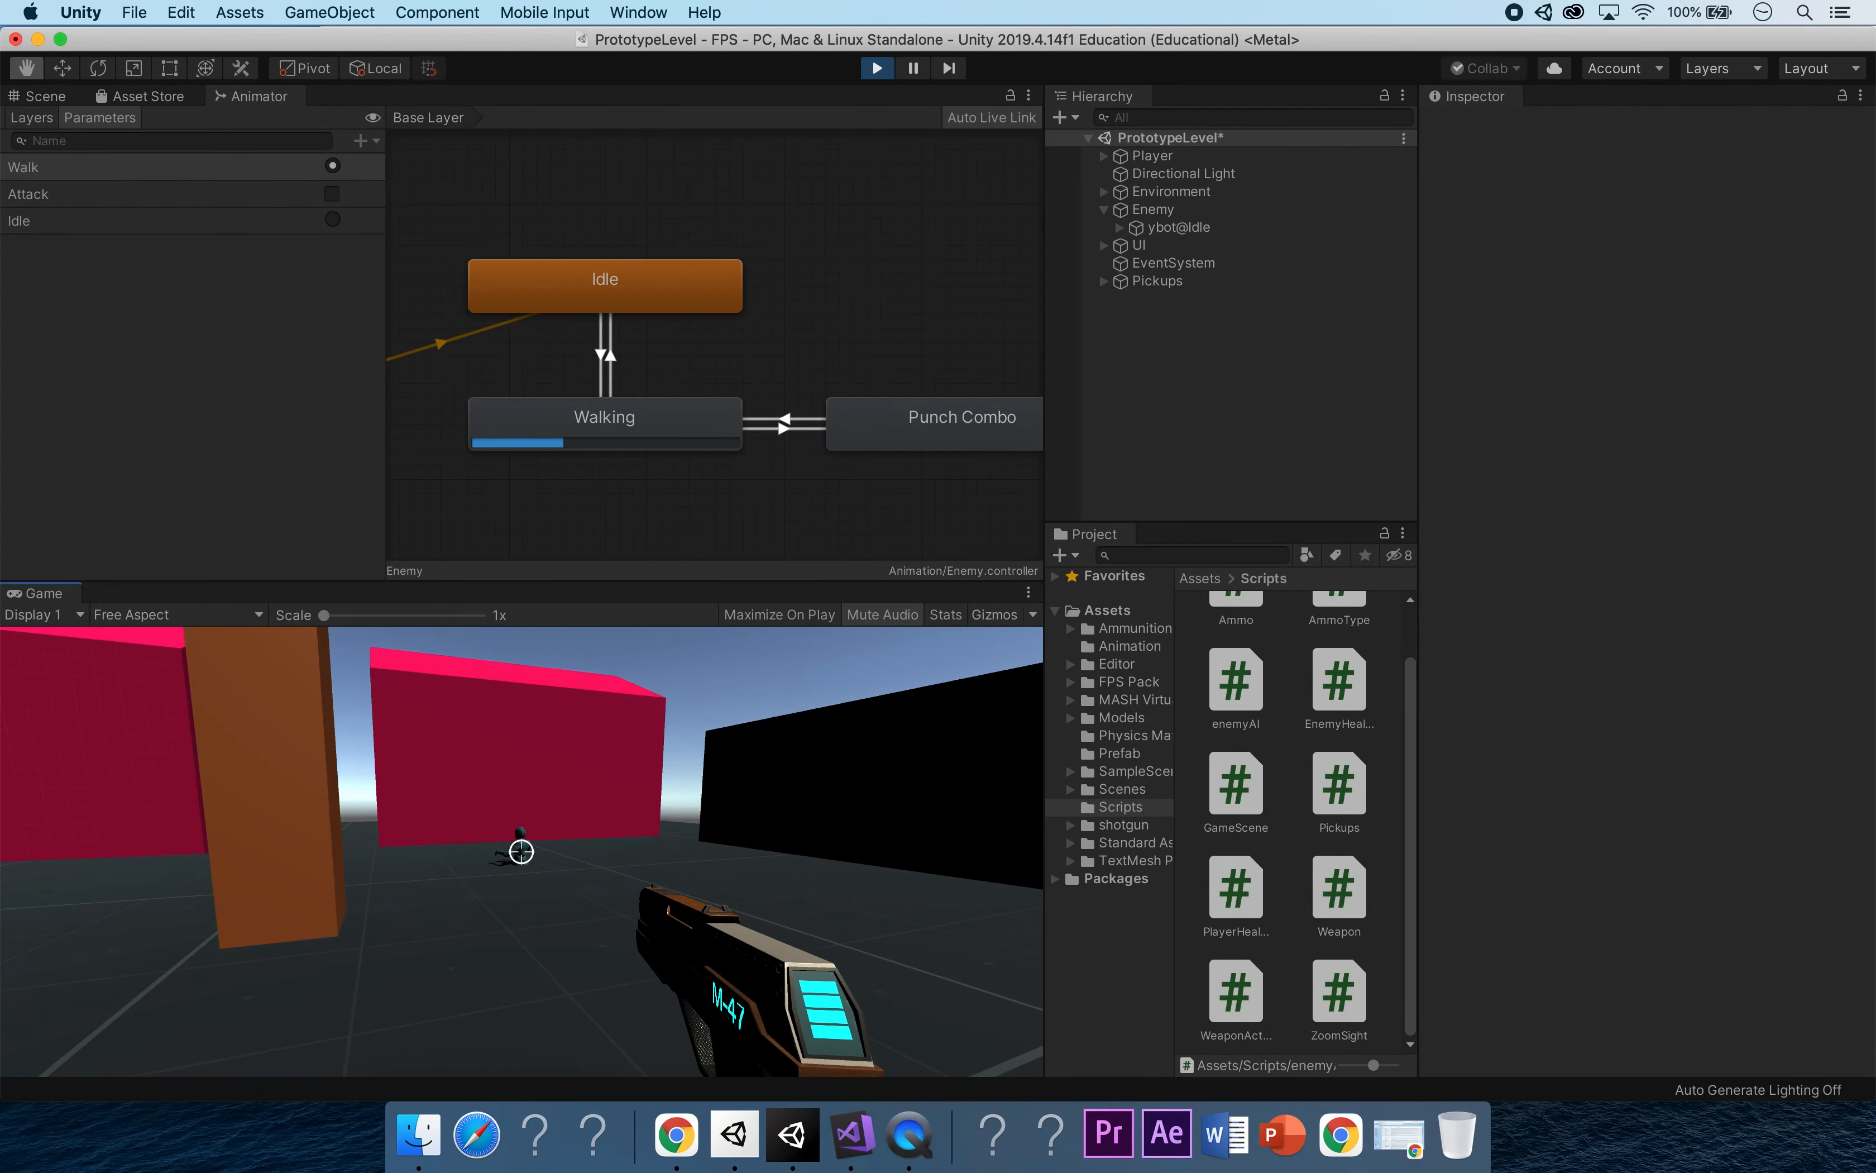
pyautogui.press('s')
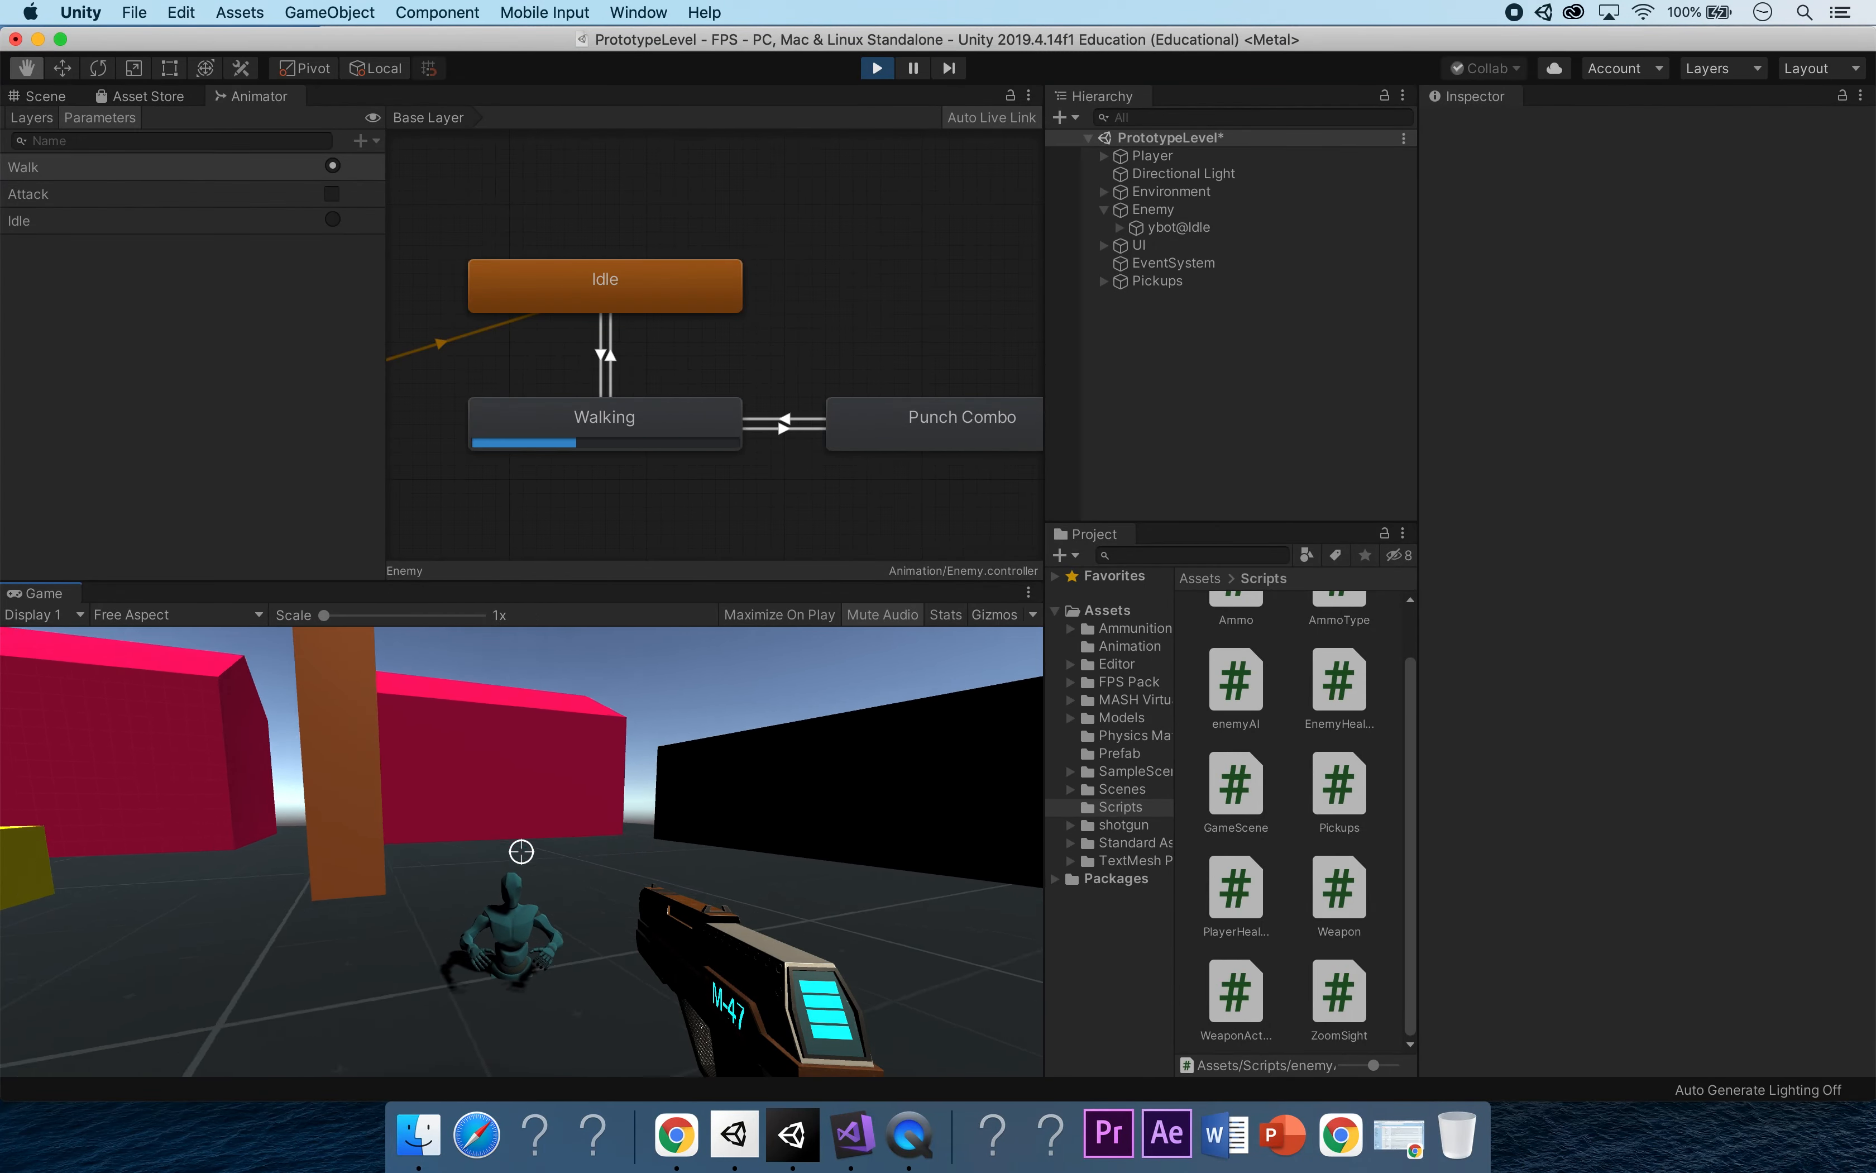
pyautogui.press('s')
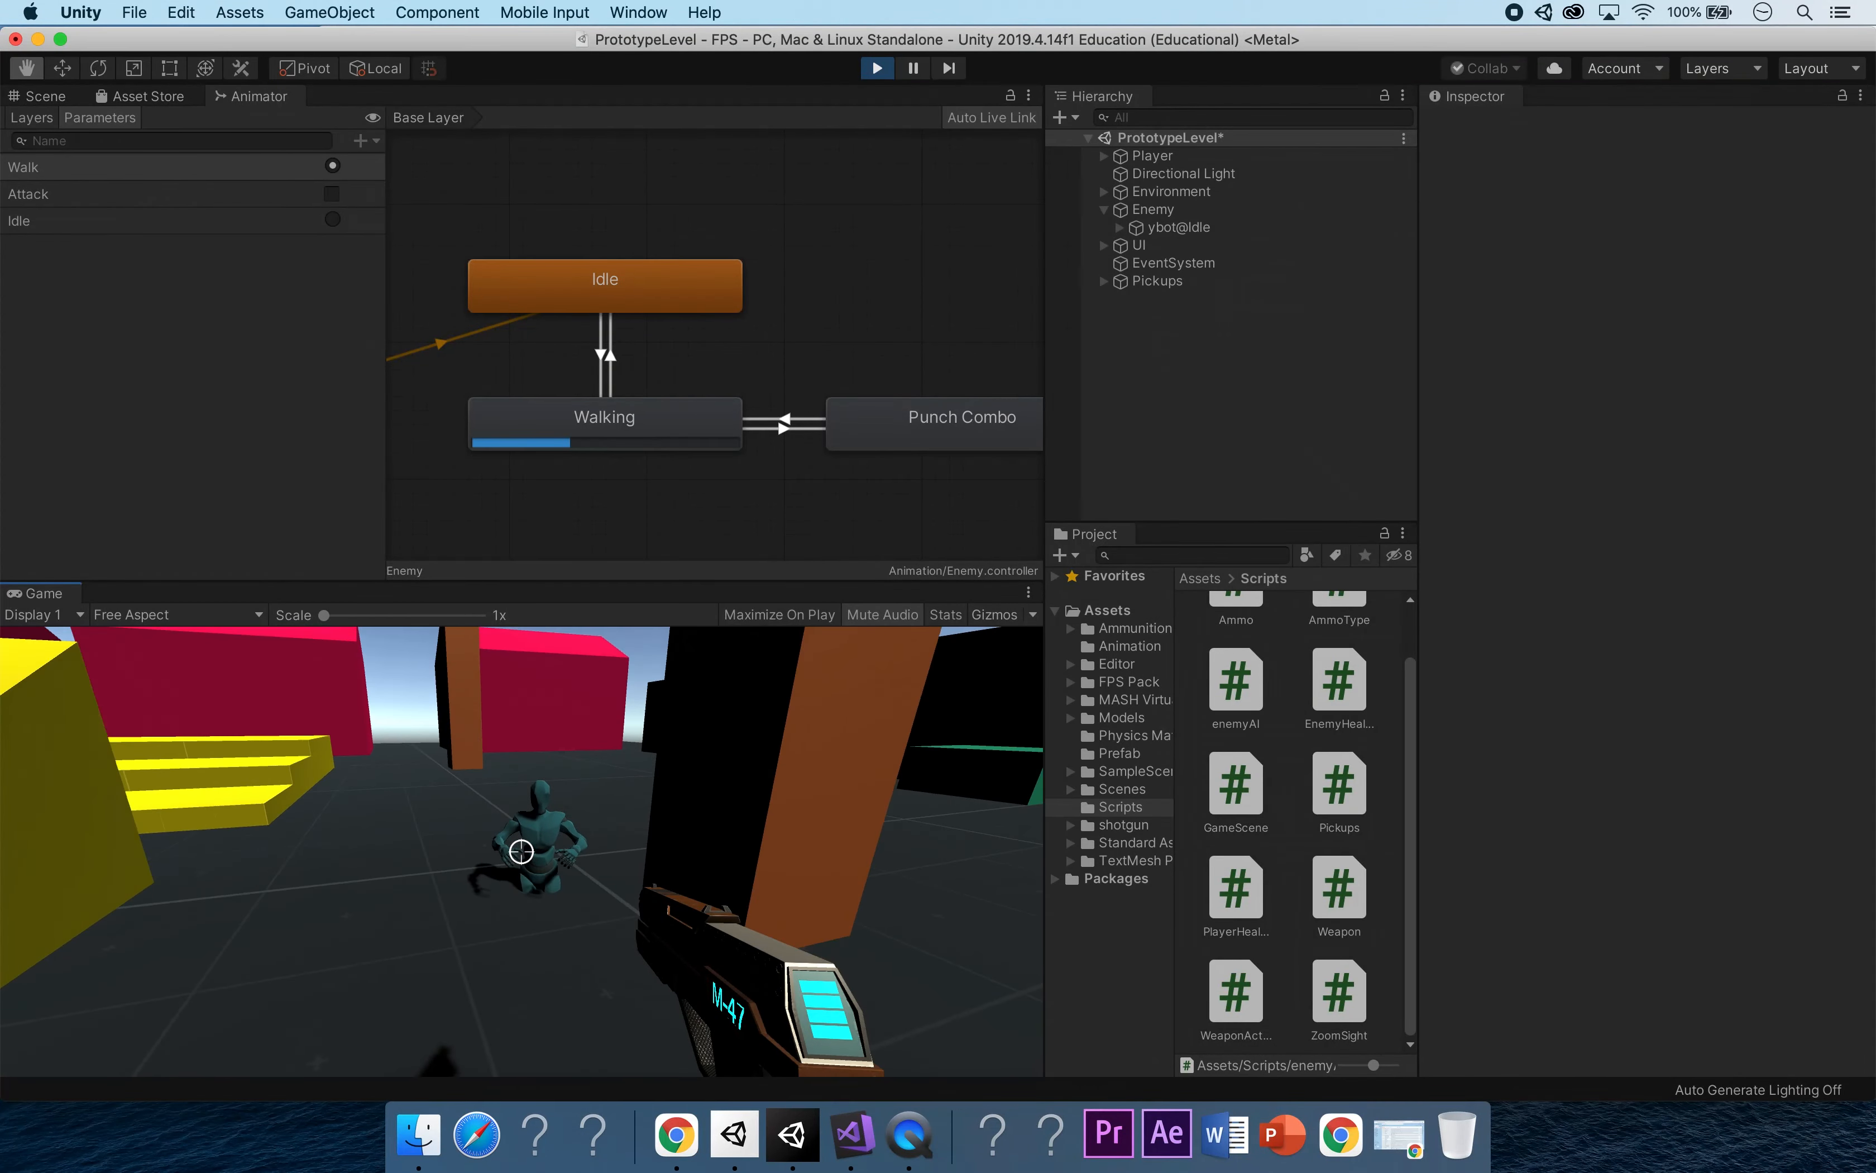
pyautogui.press('s')
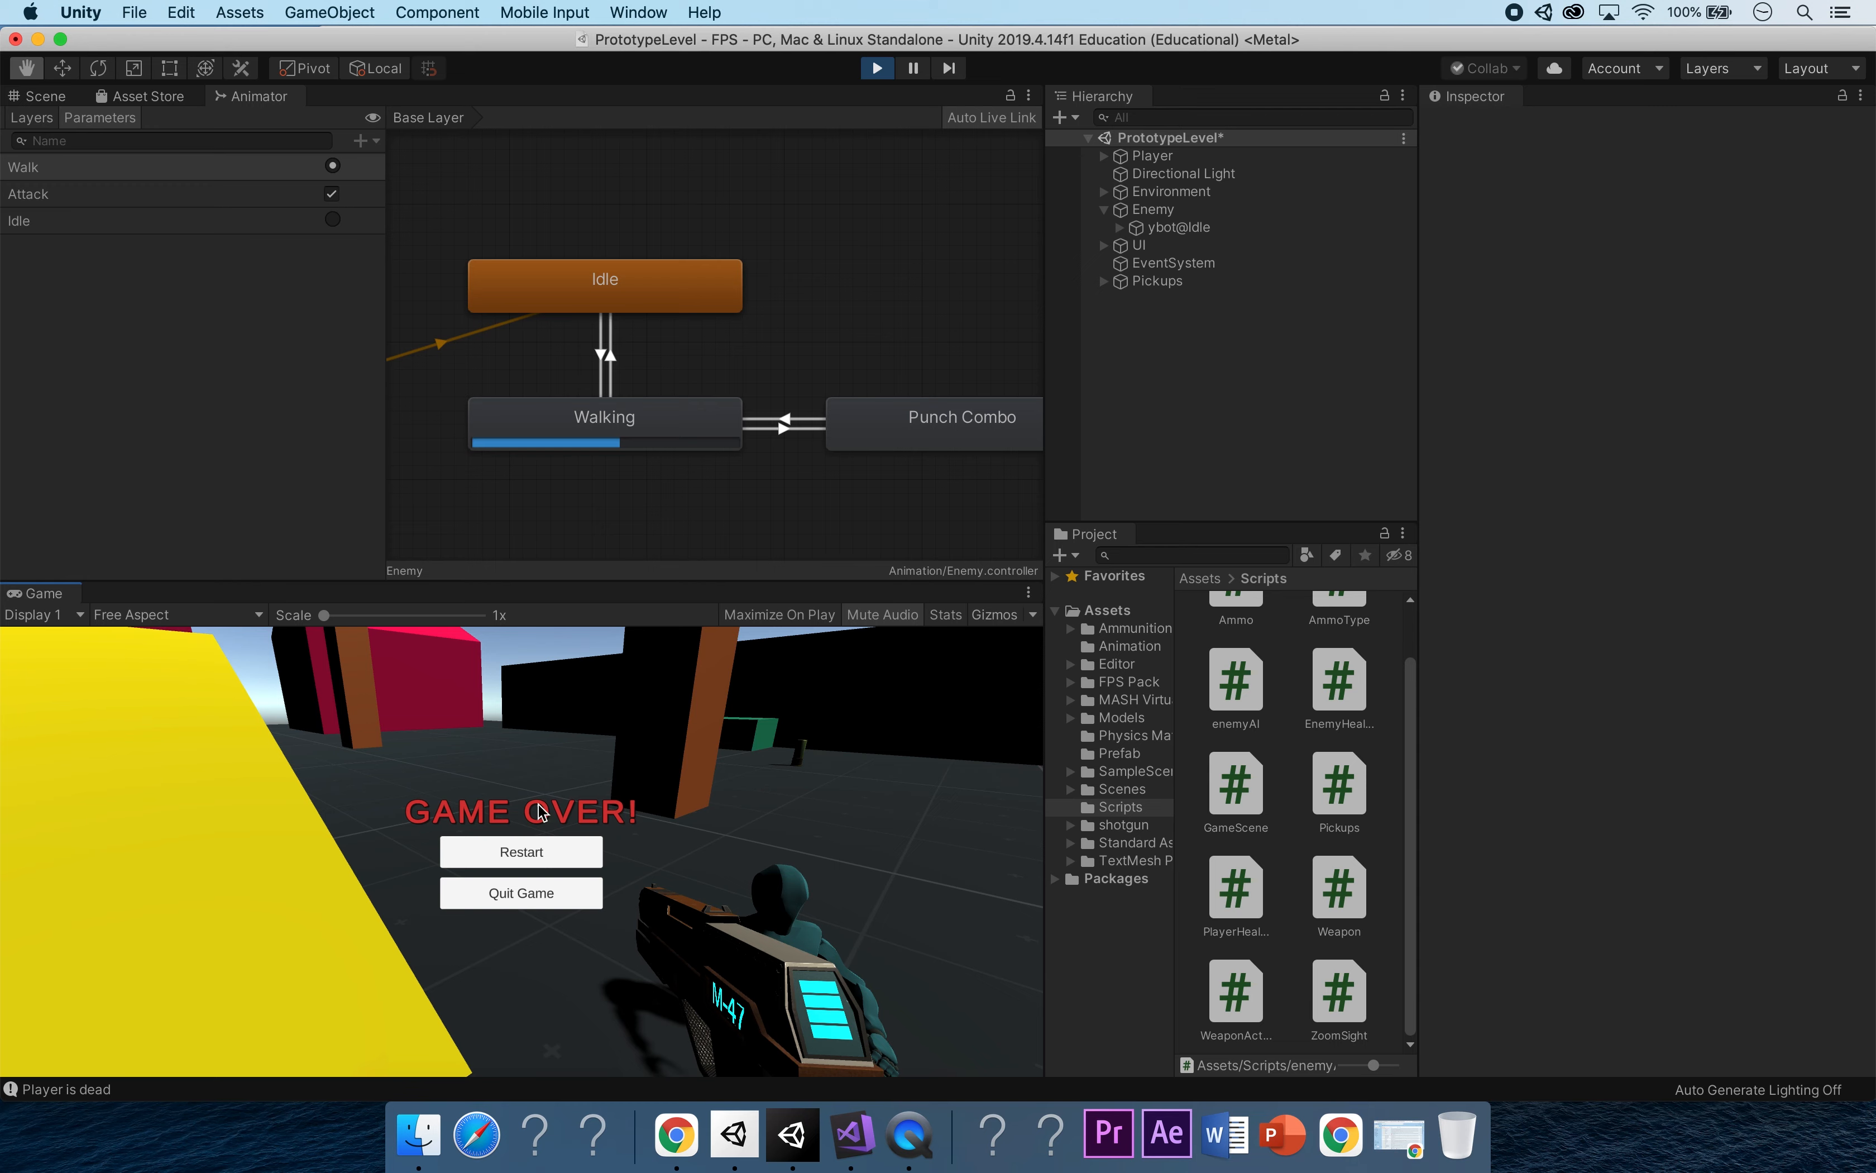
pyautogui.click(519, 853)
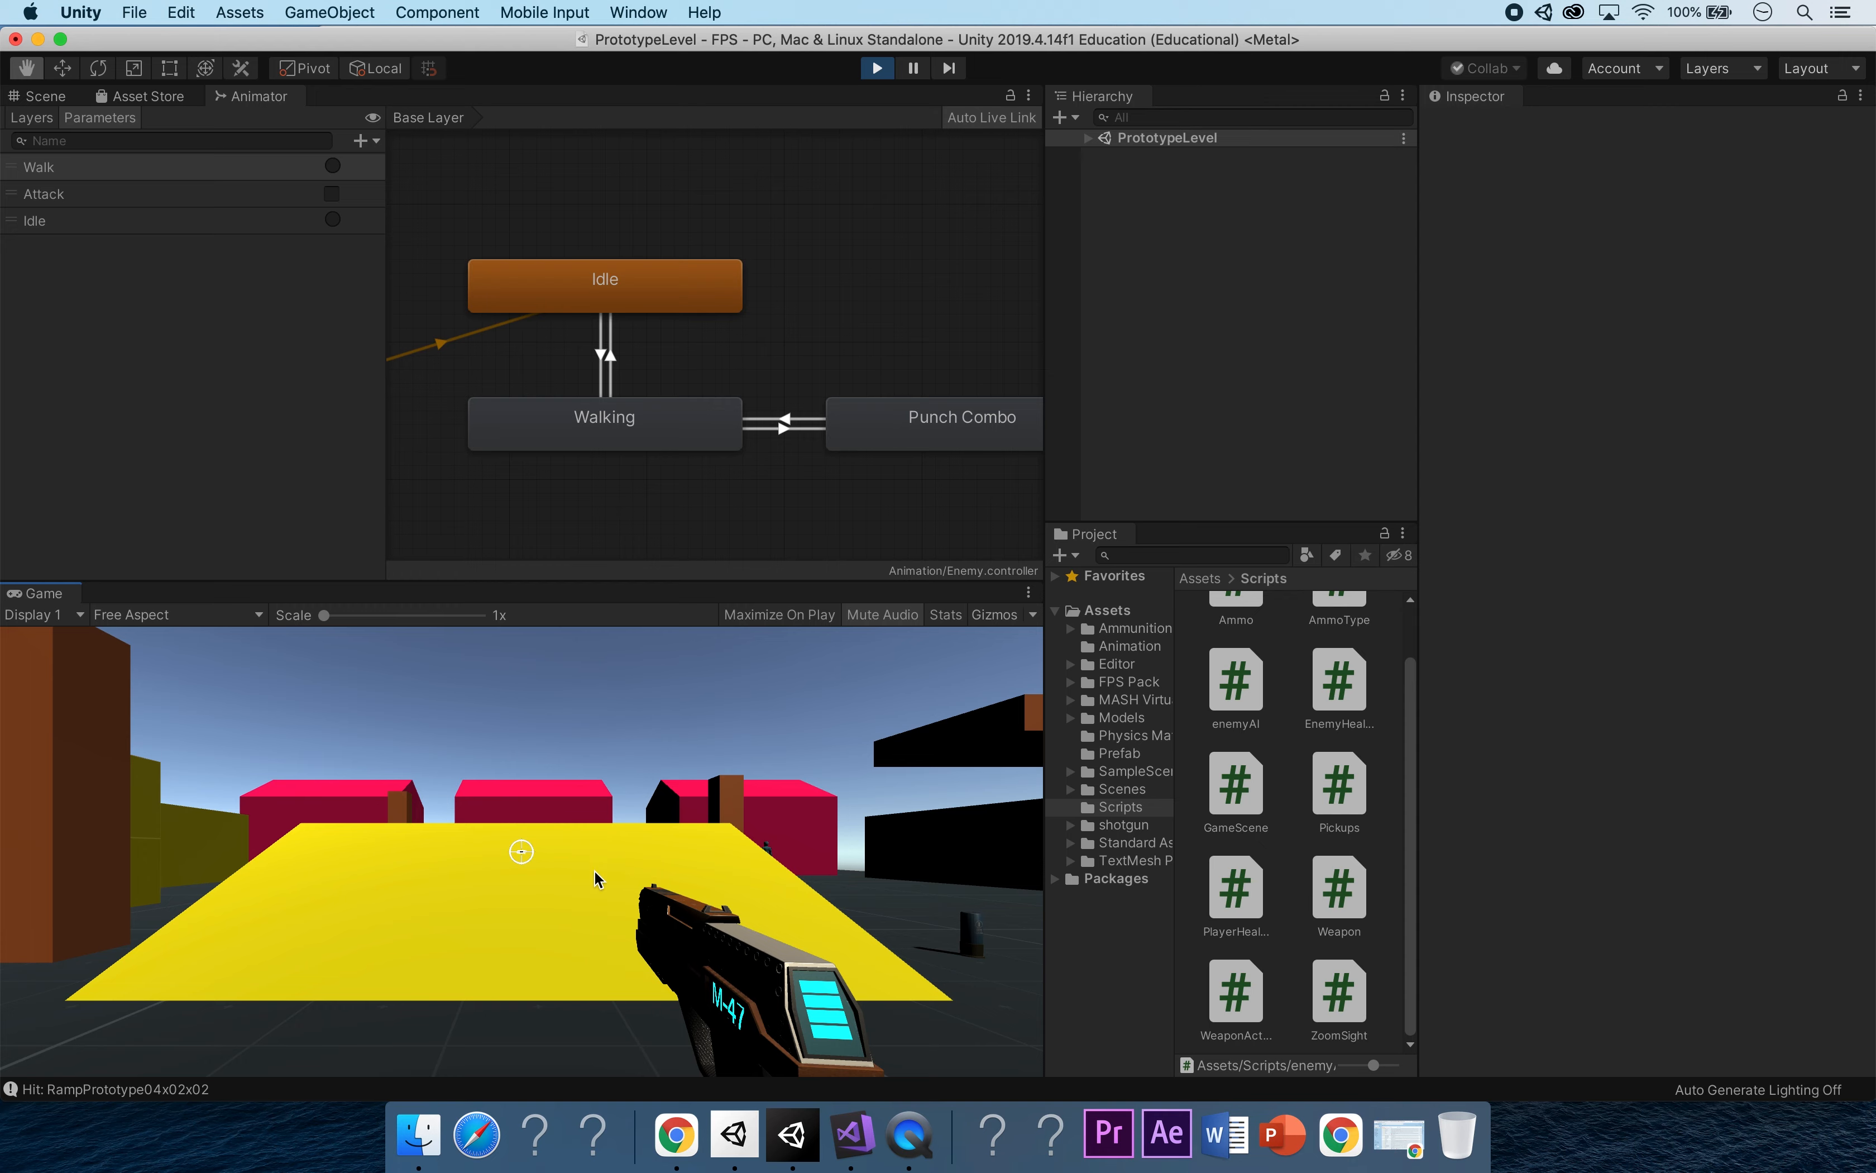
pyautogui.click(877, 67)
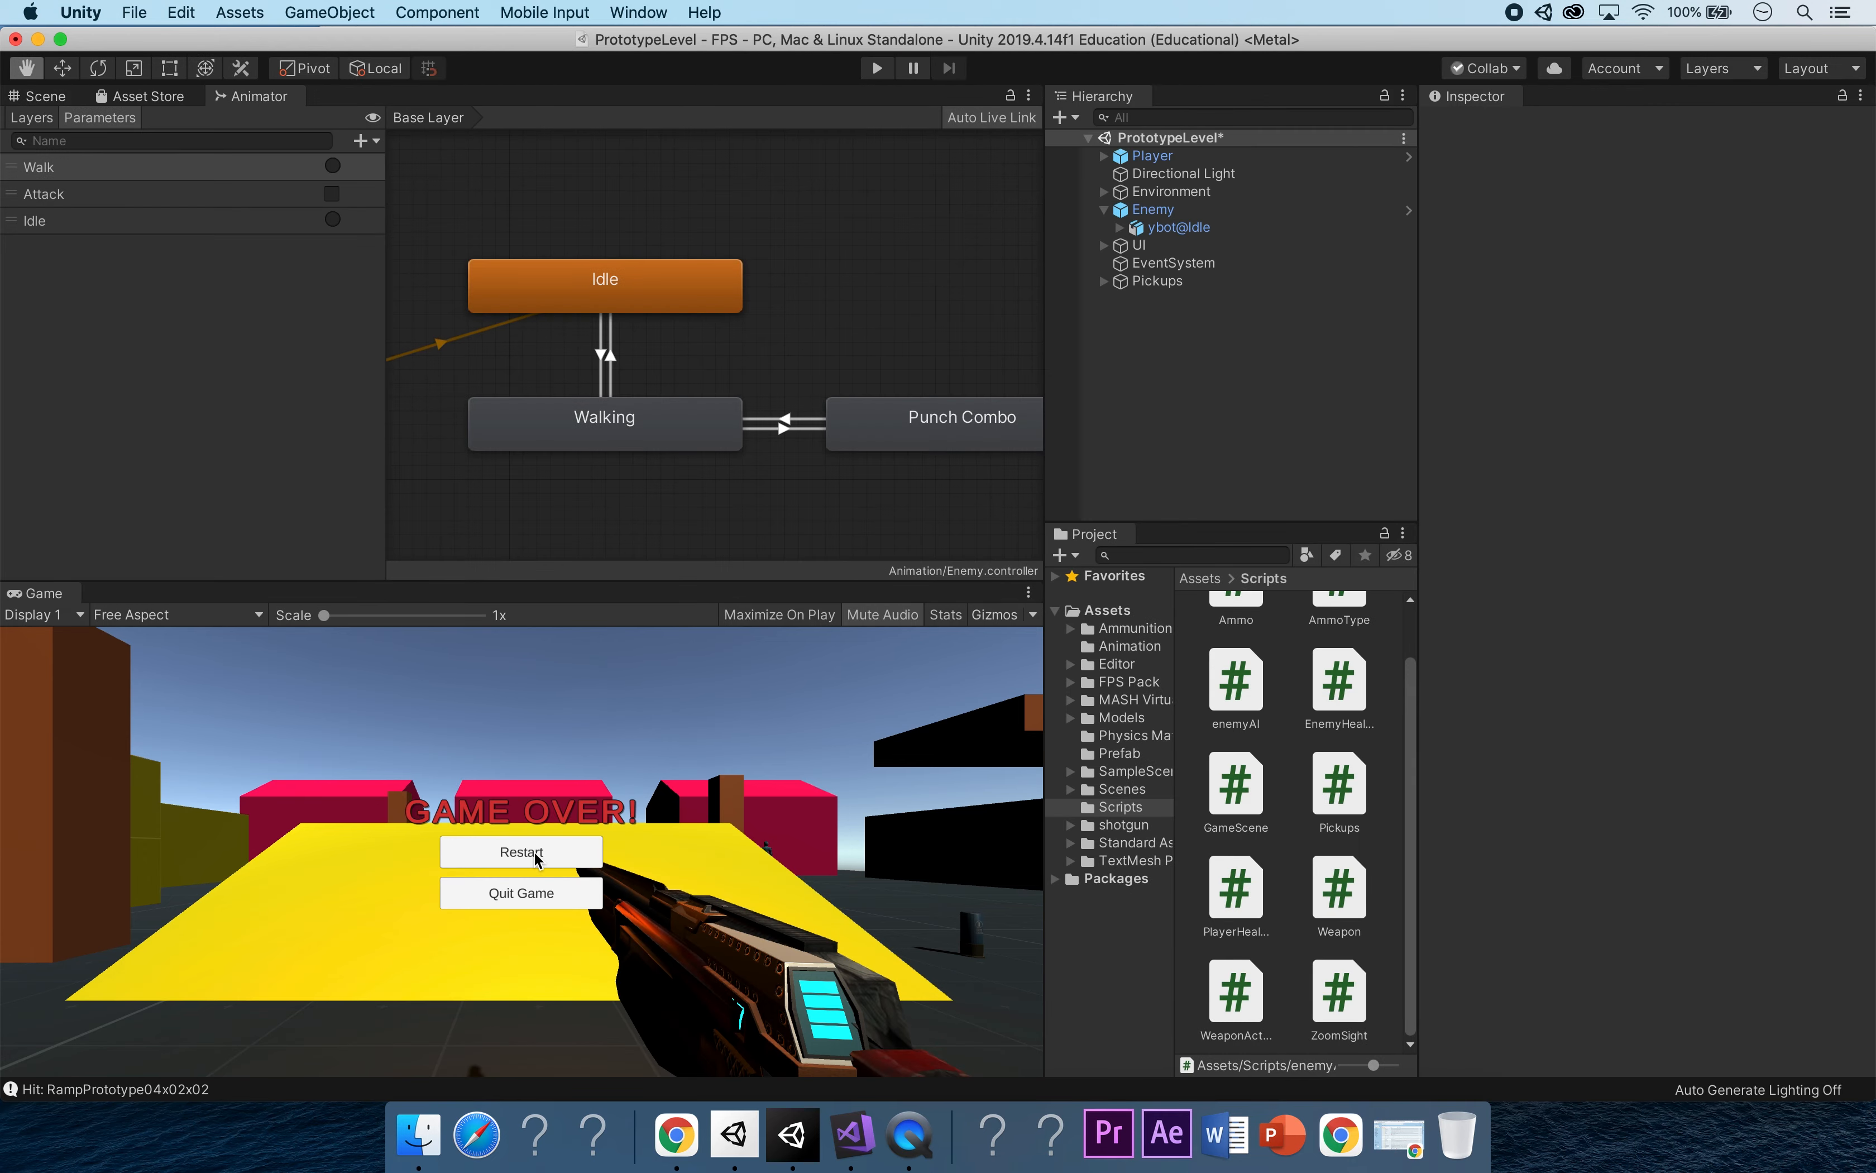
# Repeat the Play mode test of the Enemy's chase and attack, letting it catch the player, restart the level, and stop the game.
pyautogui.click(877, 67)
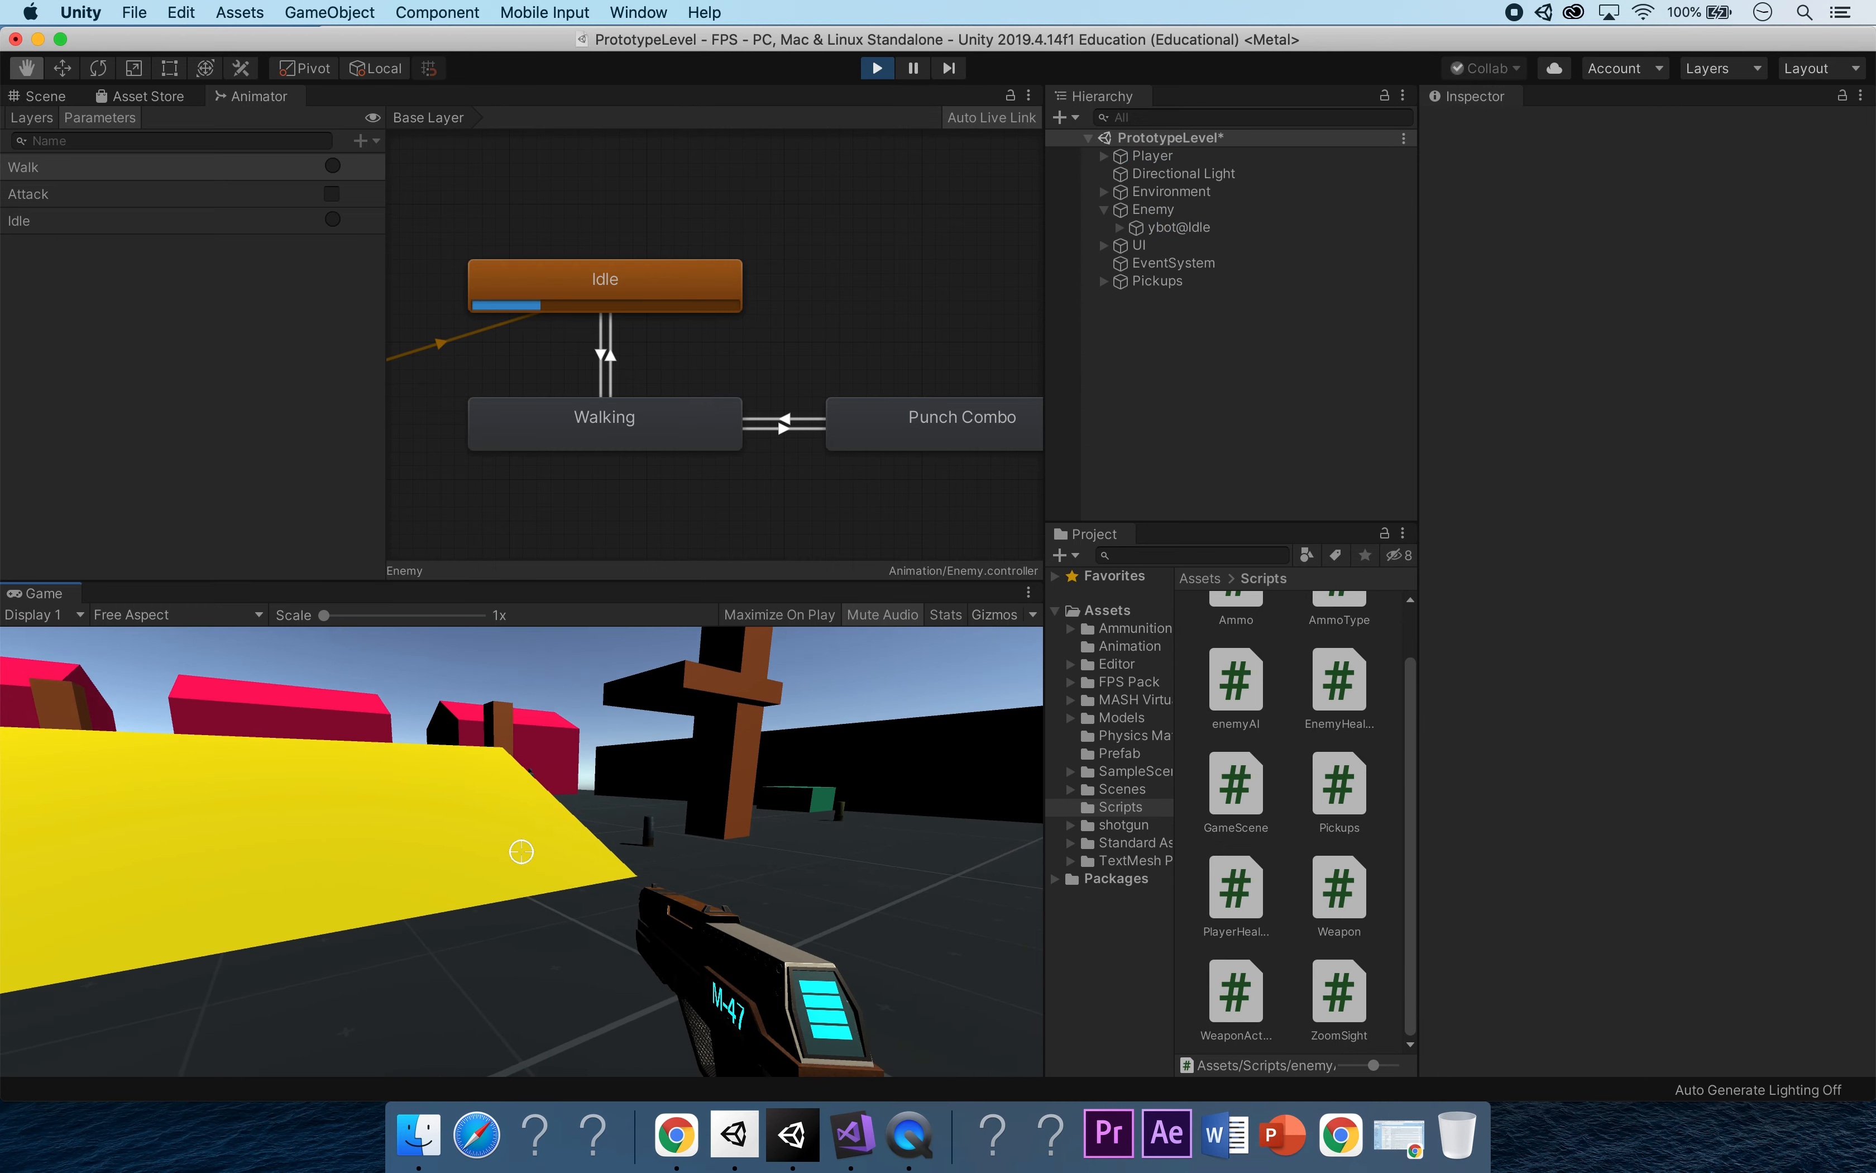
pyautogui.press('w')
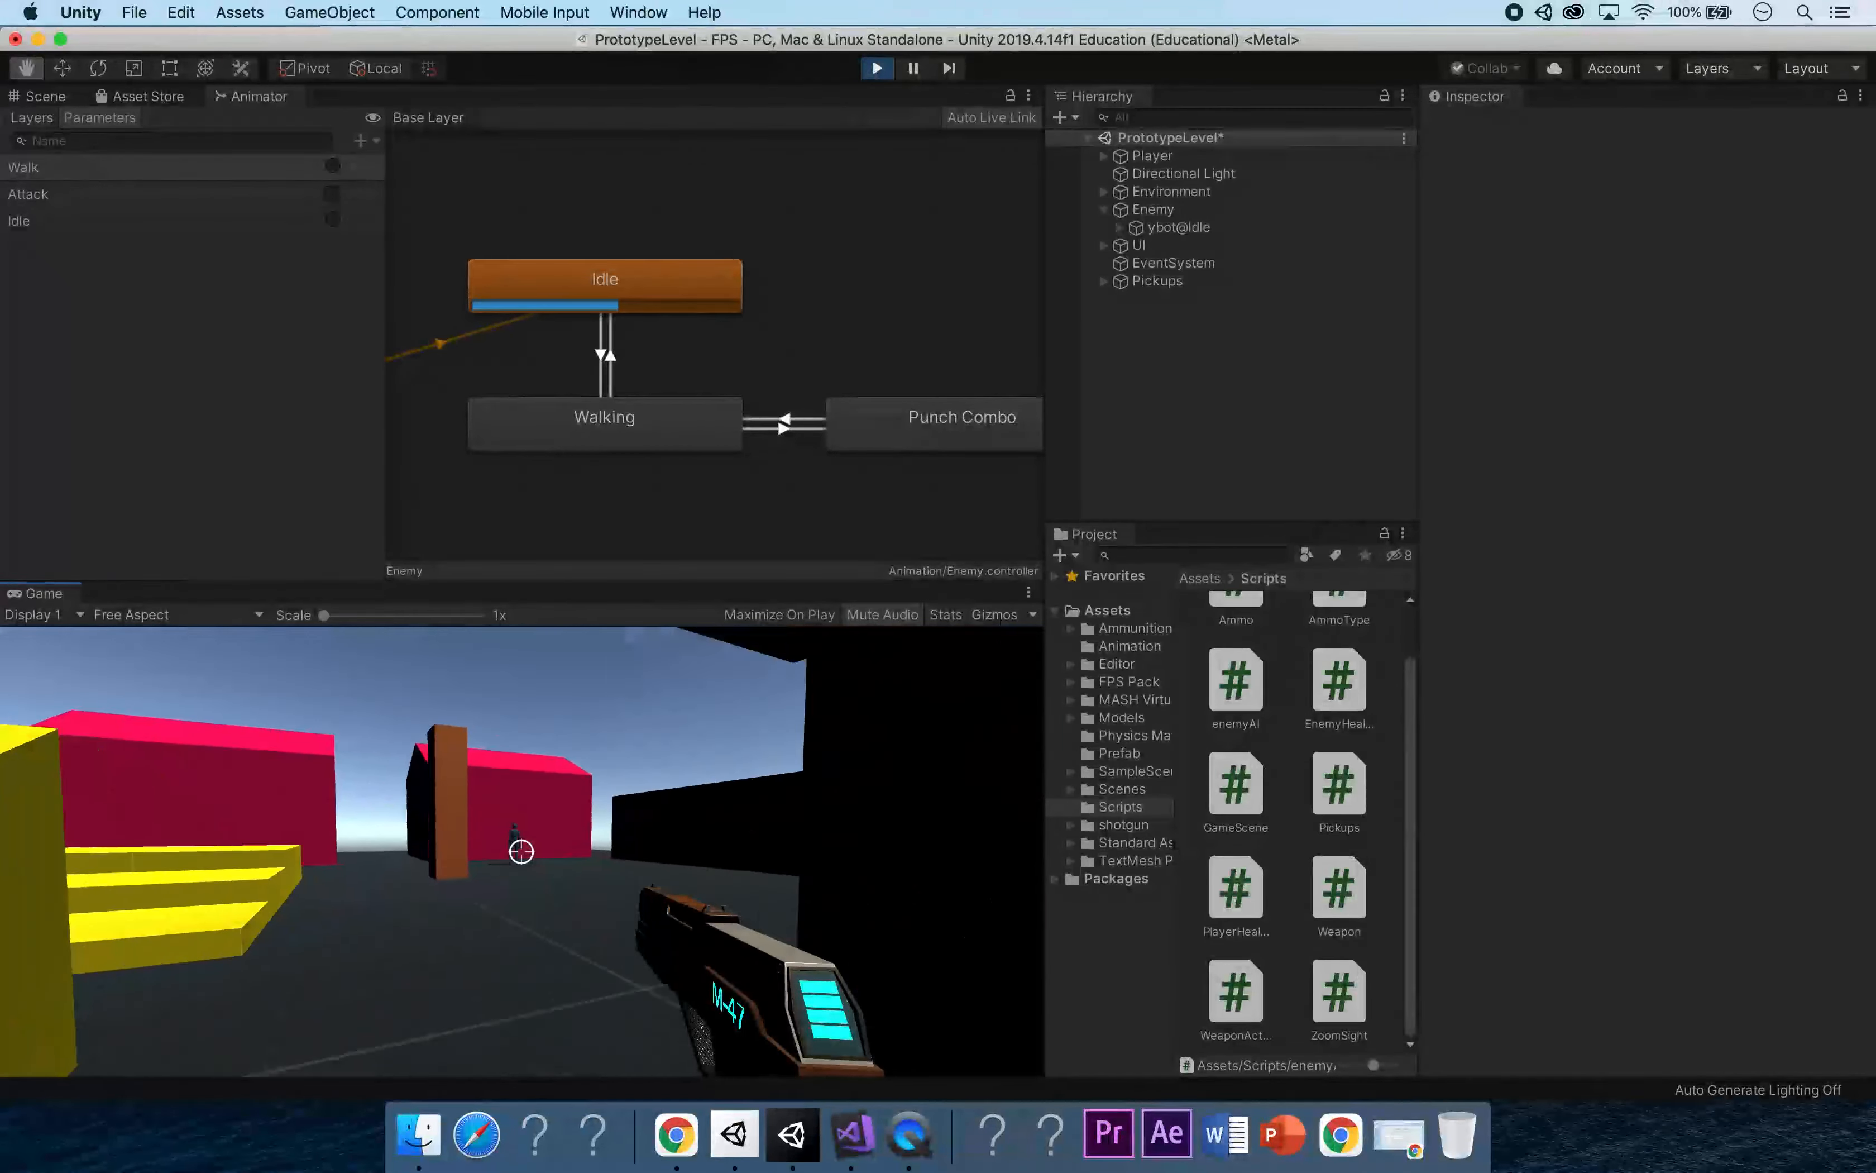
pyautogui.press('w')
pyautogui.press('w')
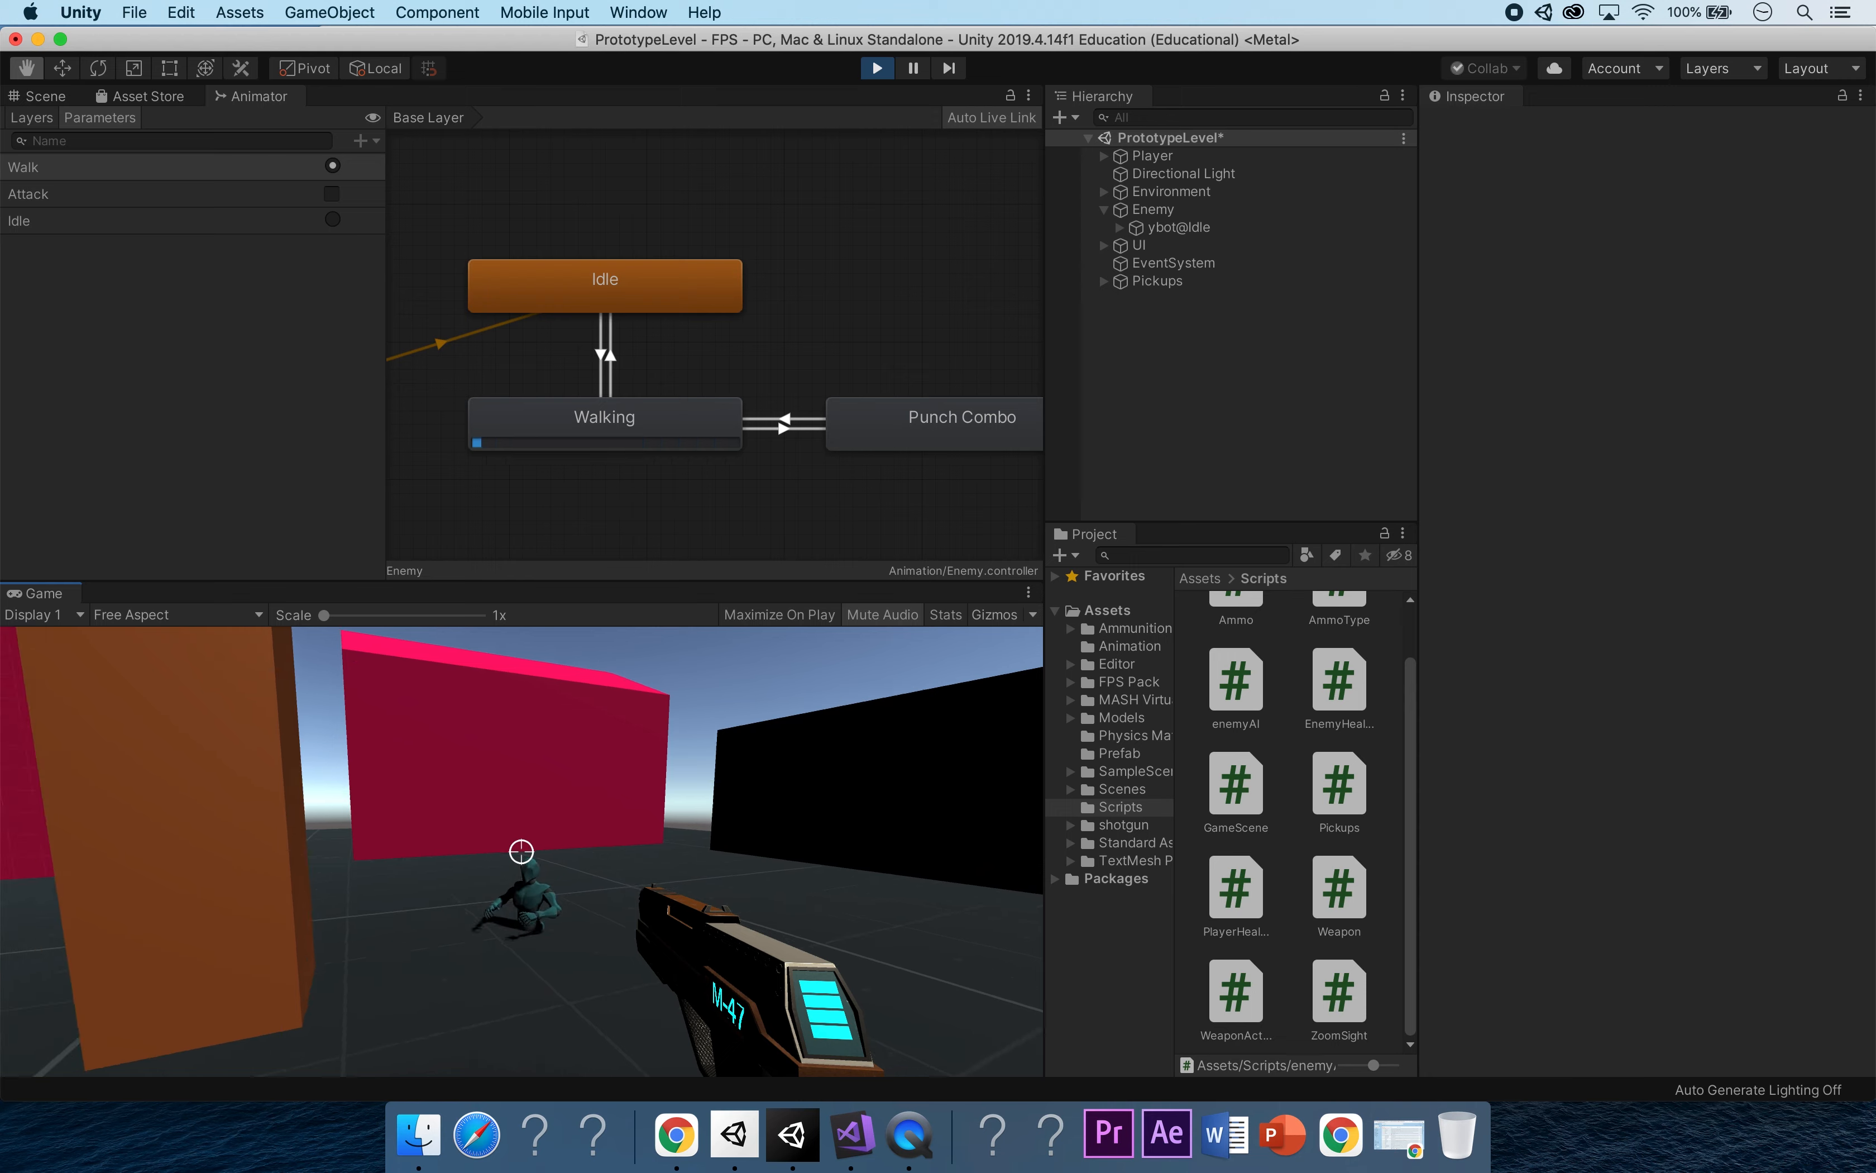
pyautogui.press('s')
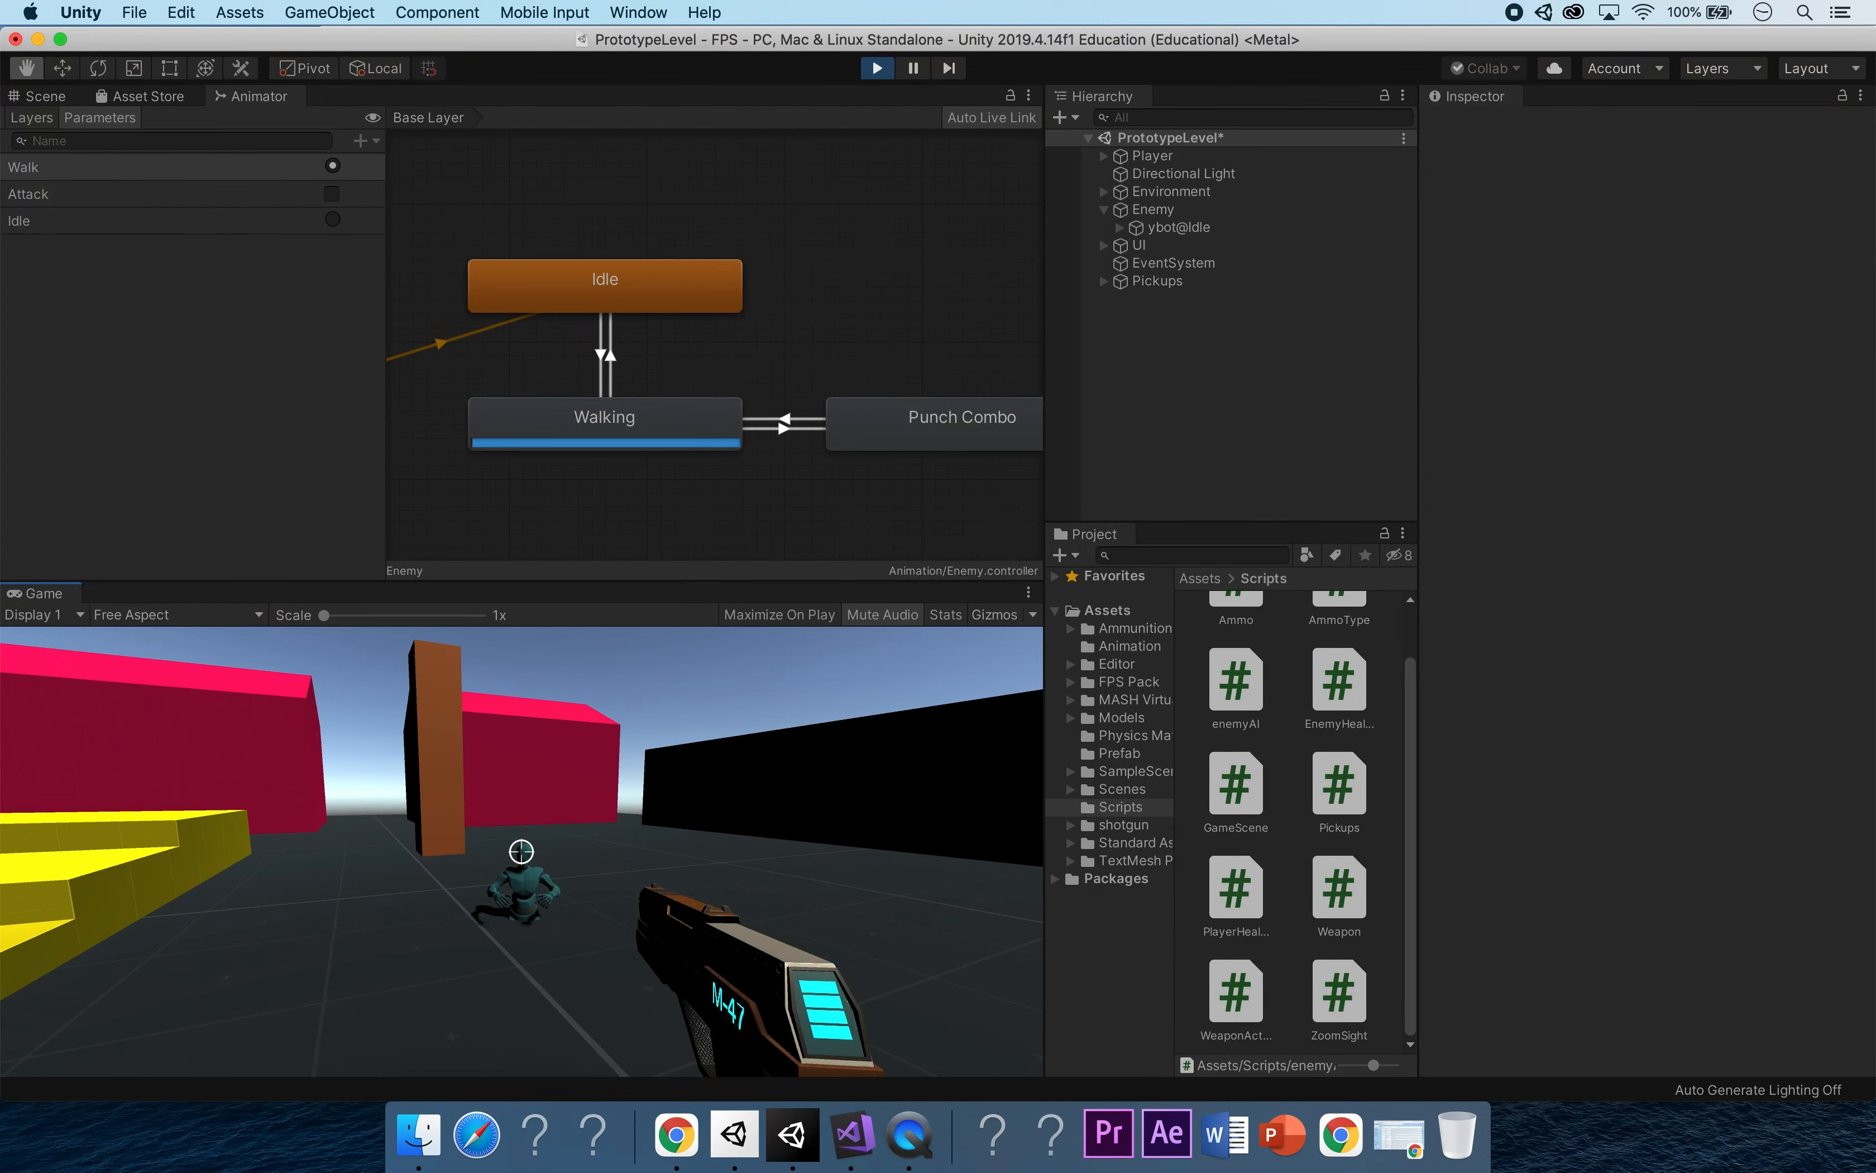
pyautogui.press('s')
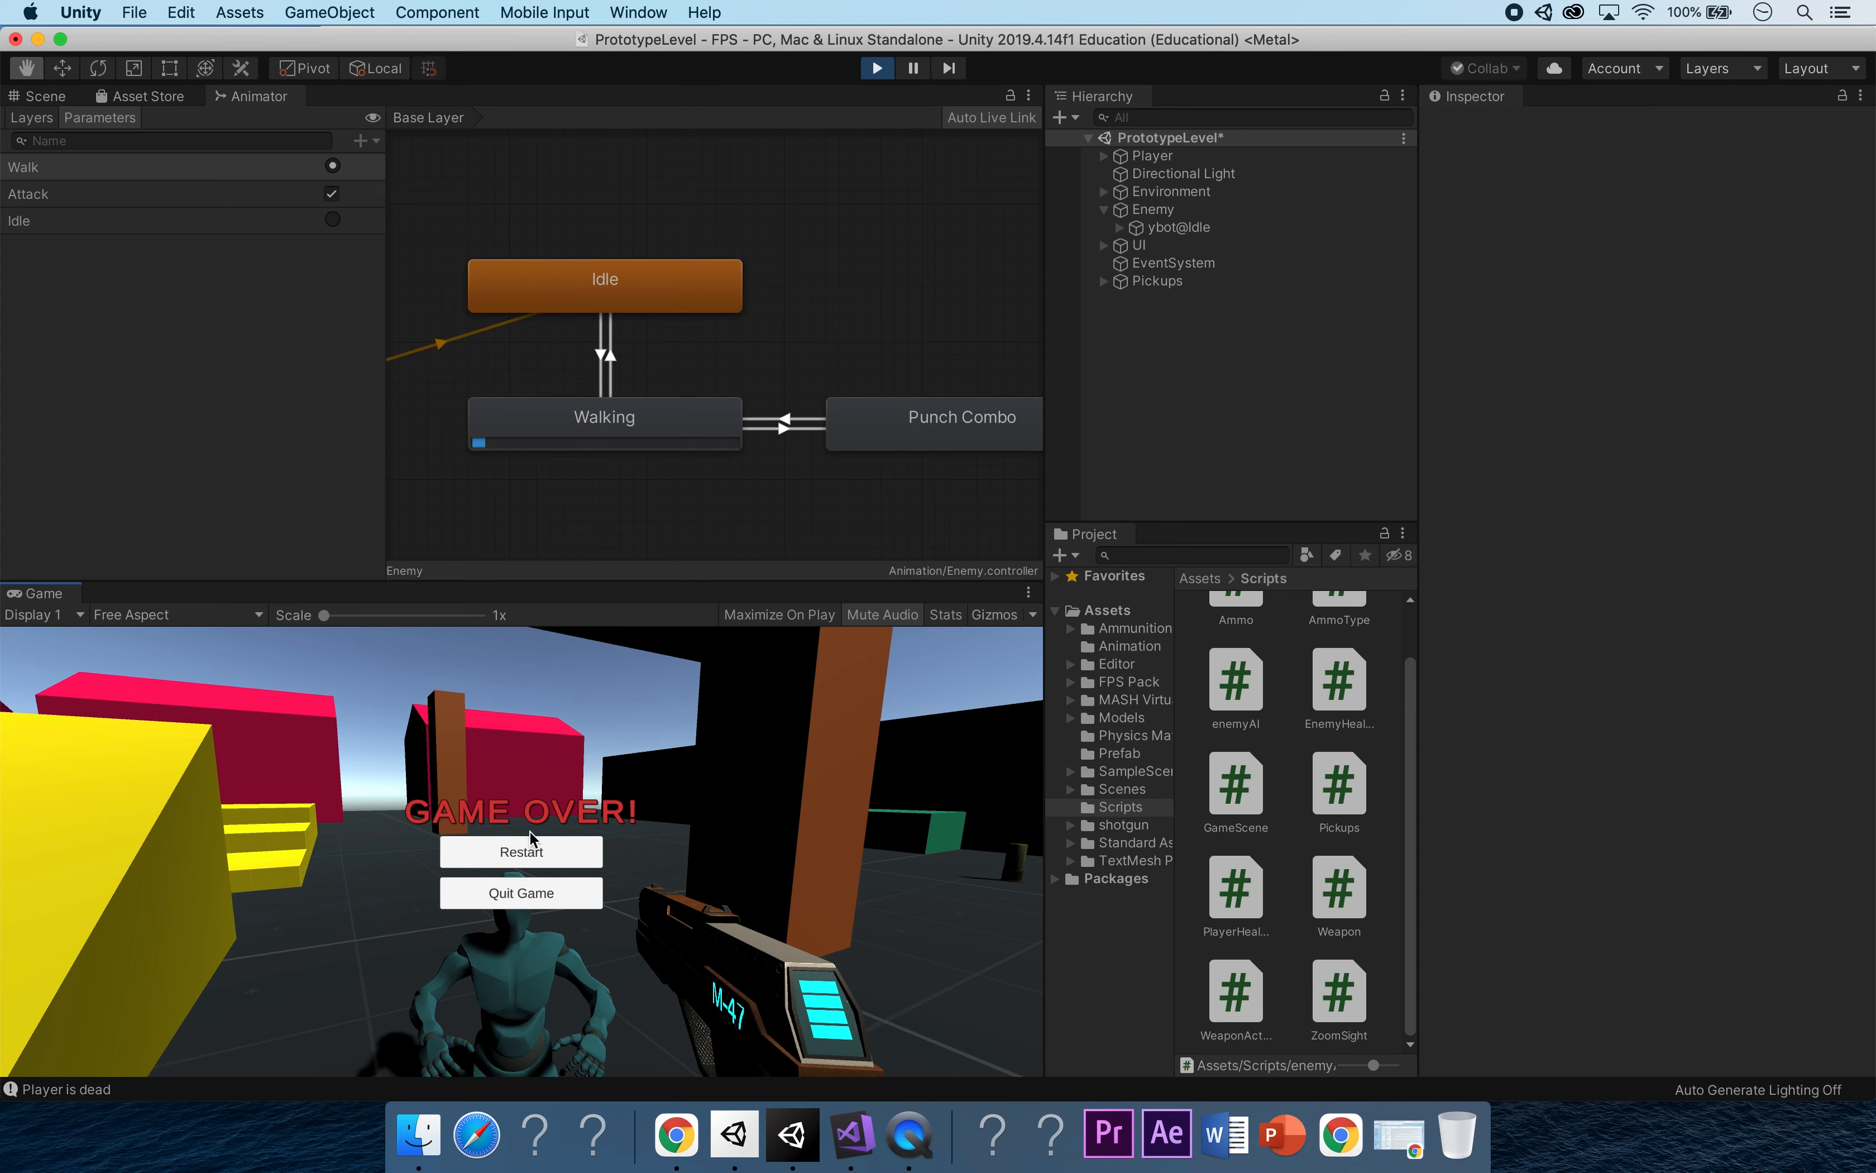
pyautogui.click(551, 852)
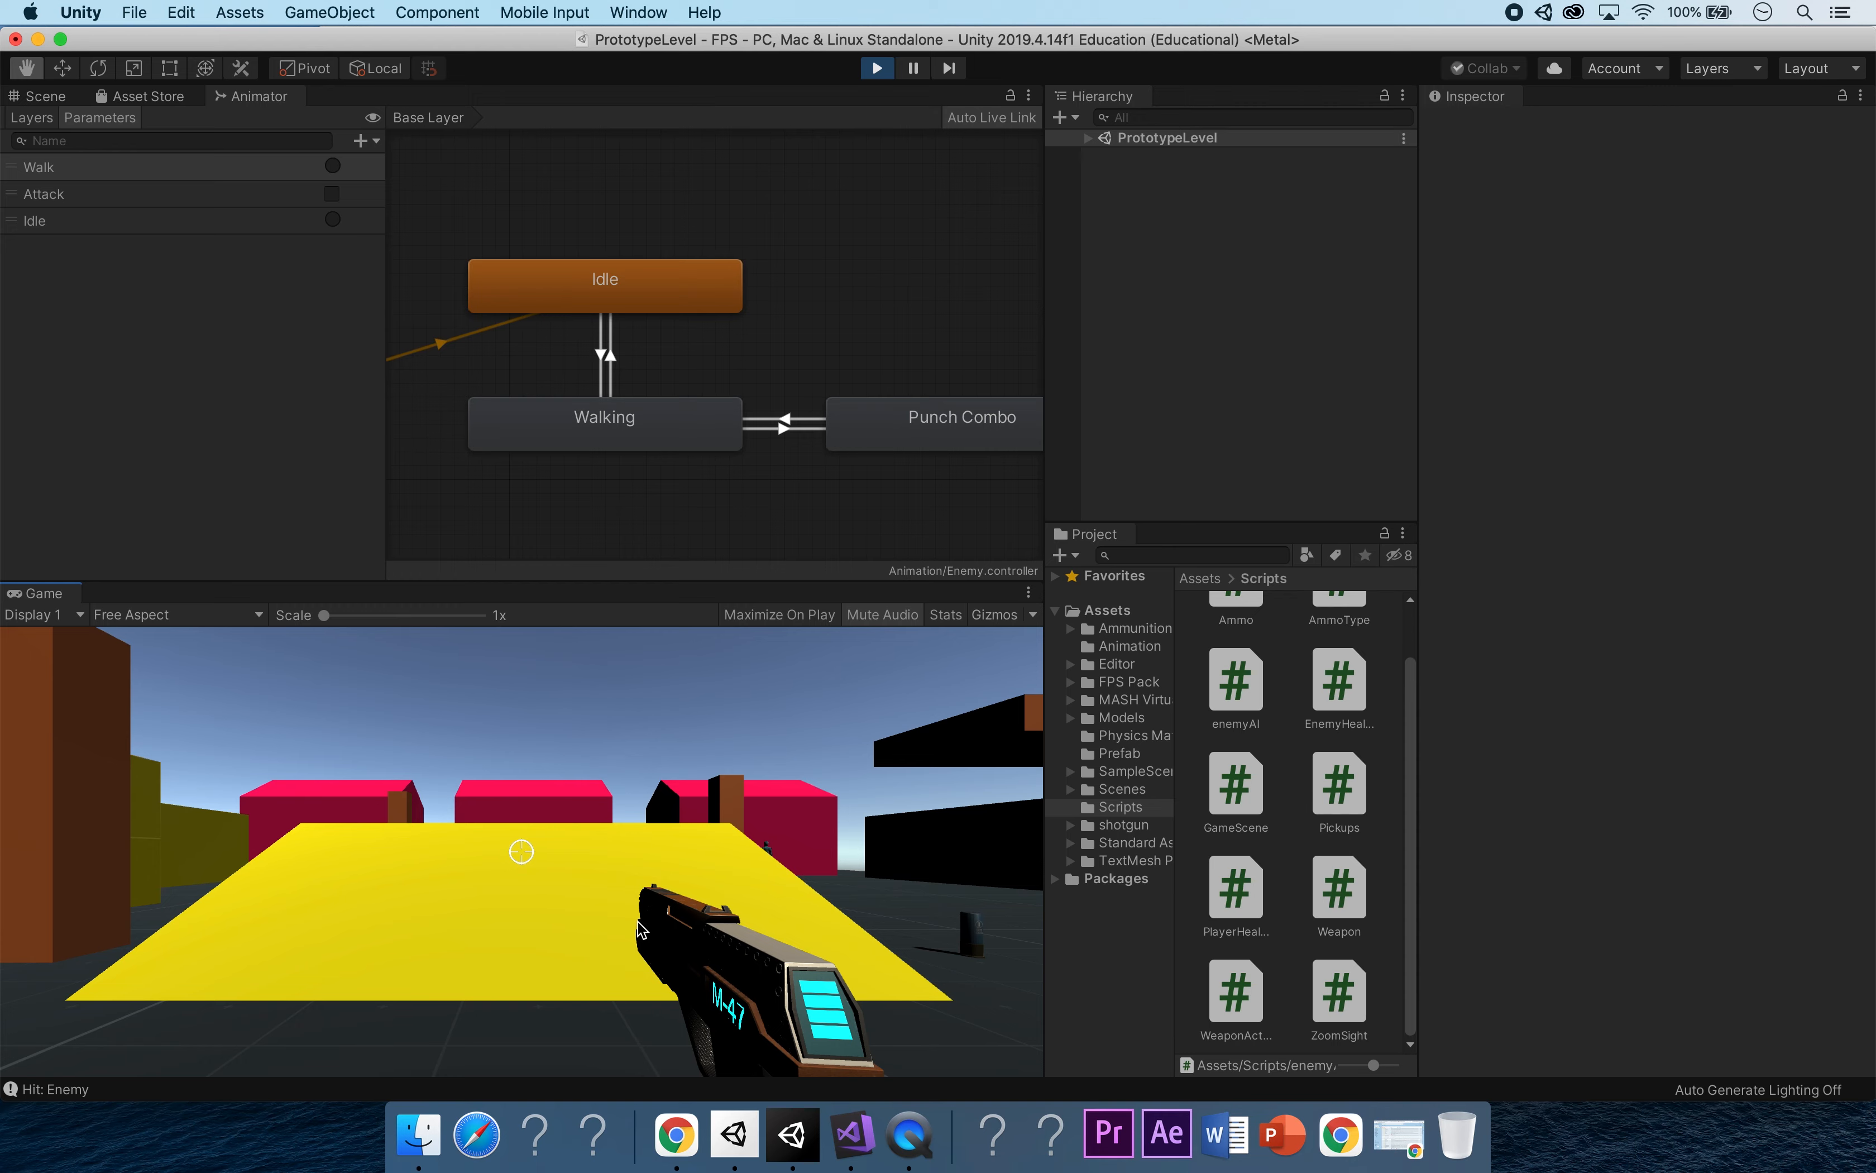
pyautogui.click(877, 67)
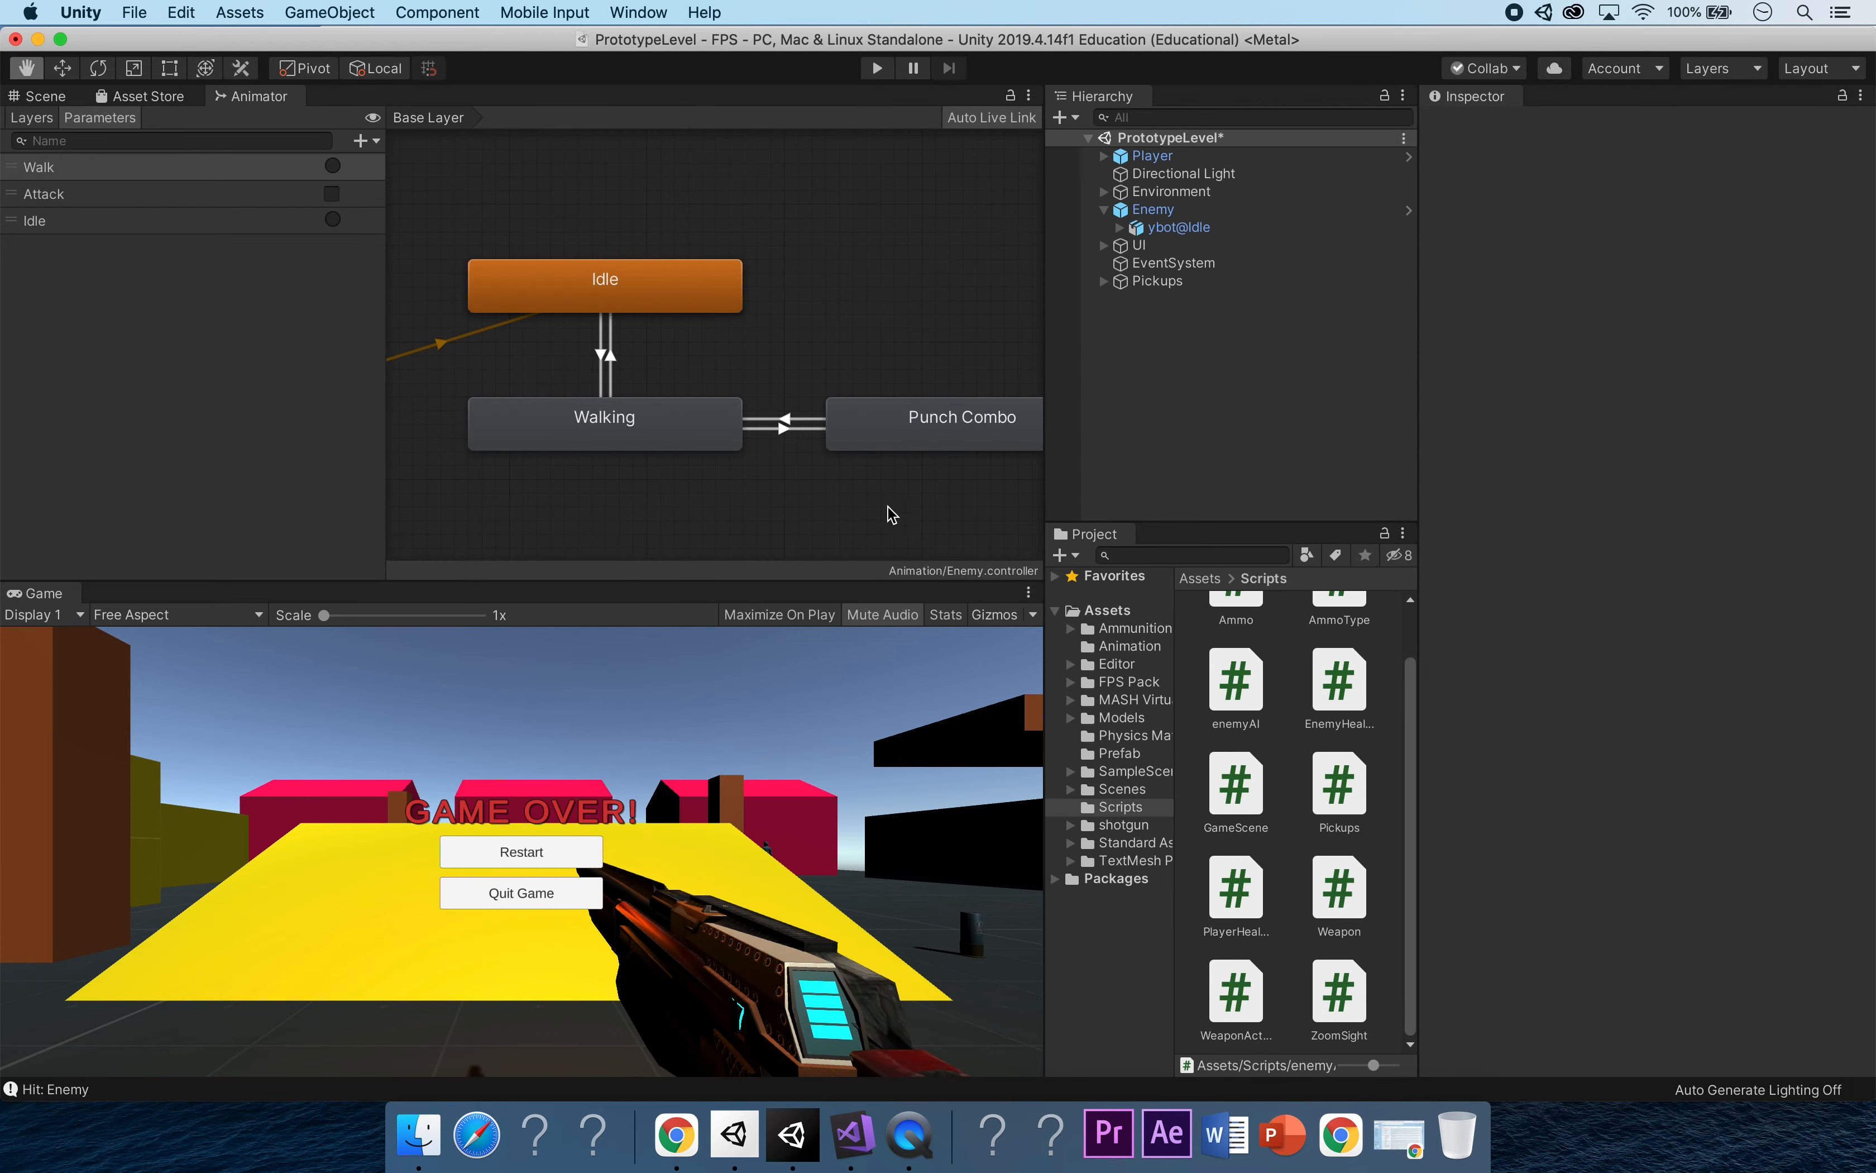
# Open the Console, clear its logged messages, and close it.
pyautogui.click(96, 1091)
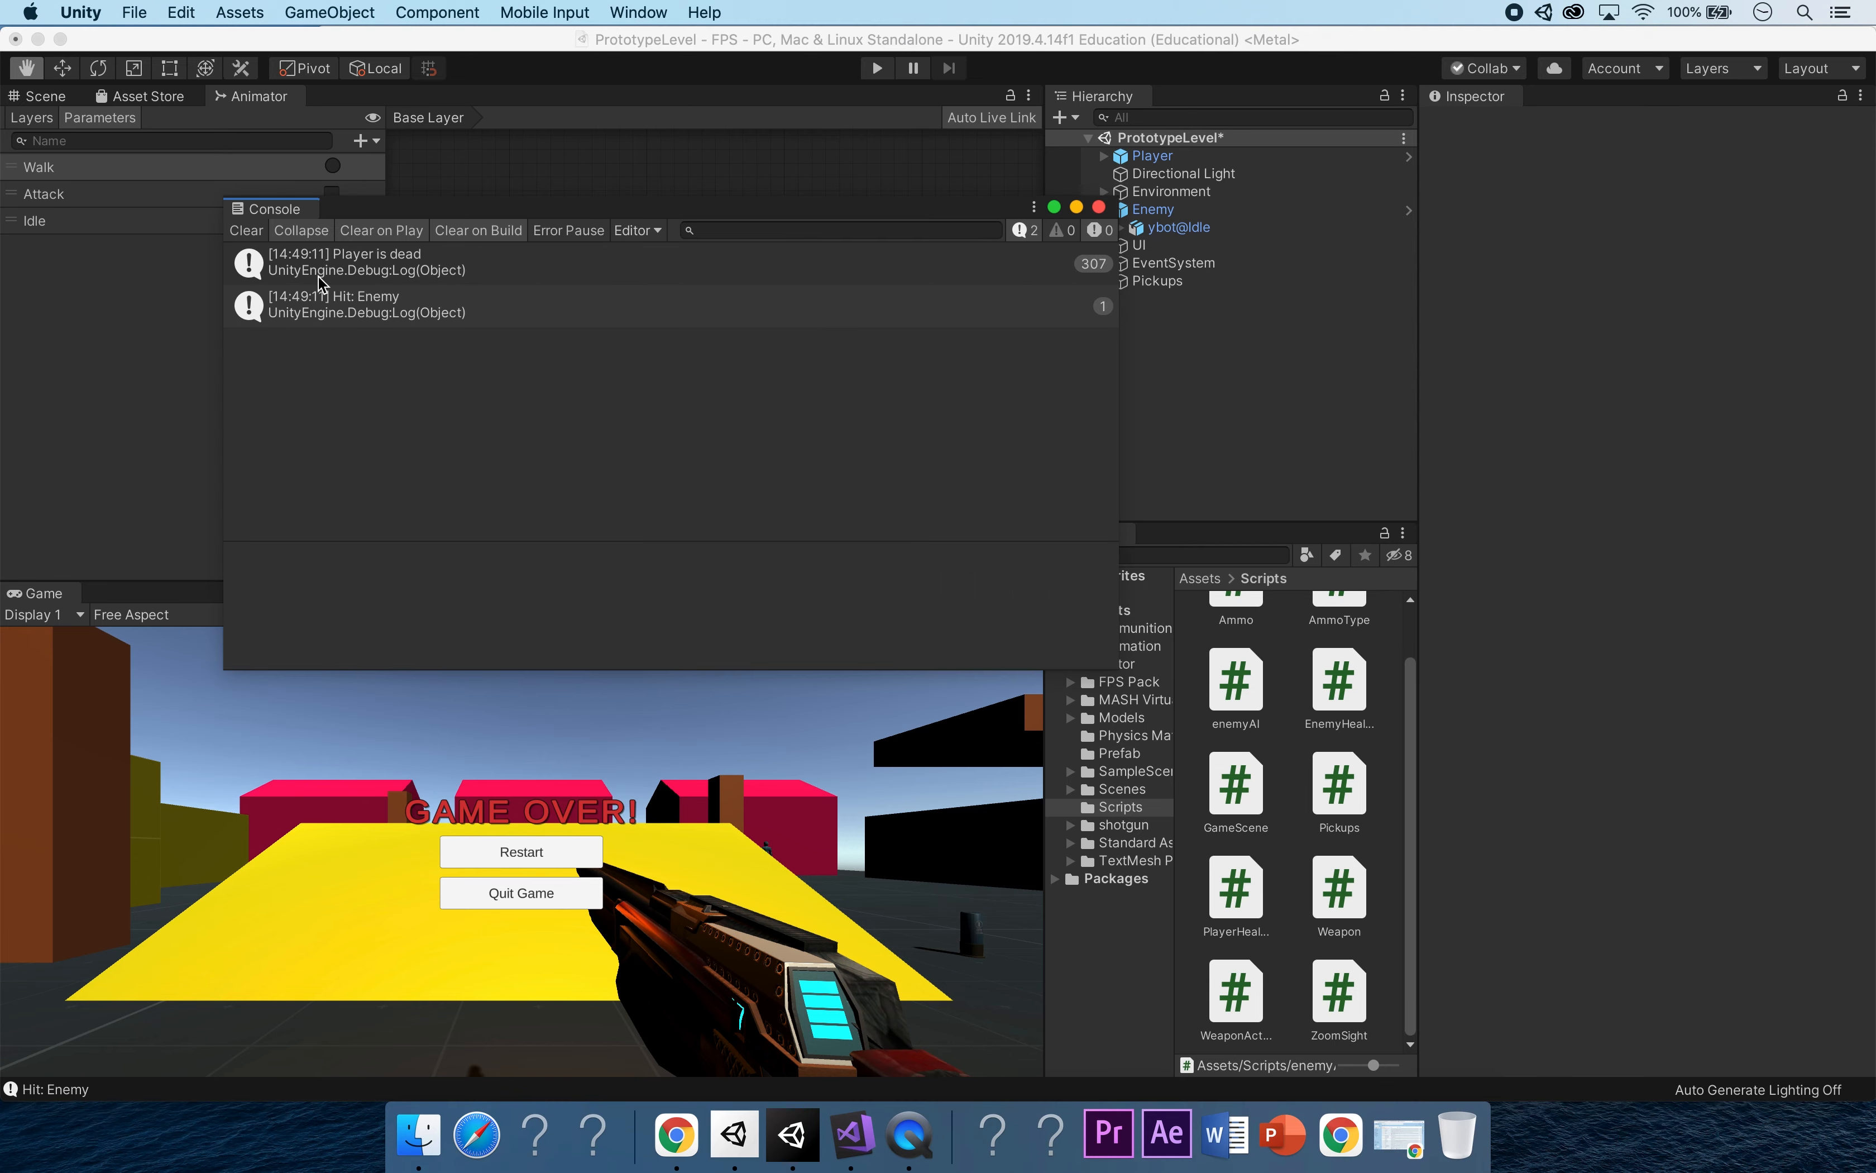
pyautogui.click(254, 232)
pyautogui.click(1101, 215)
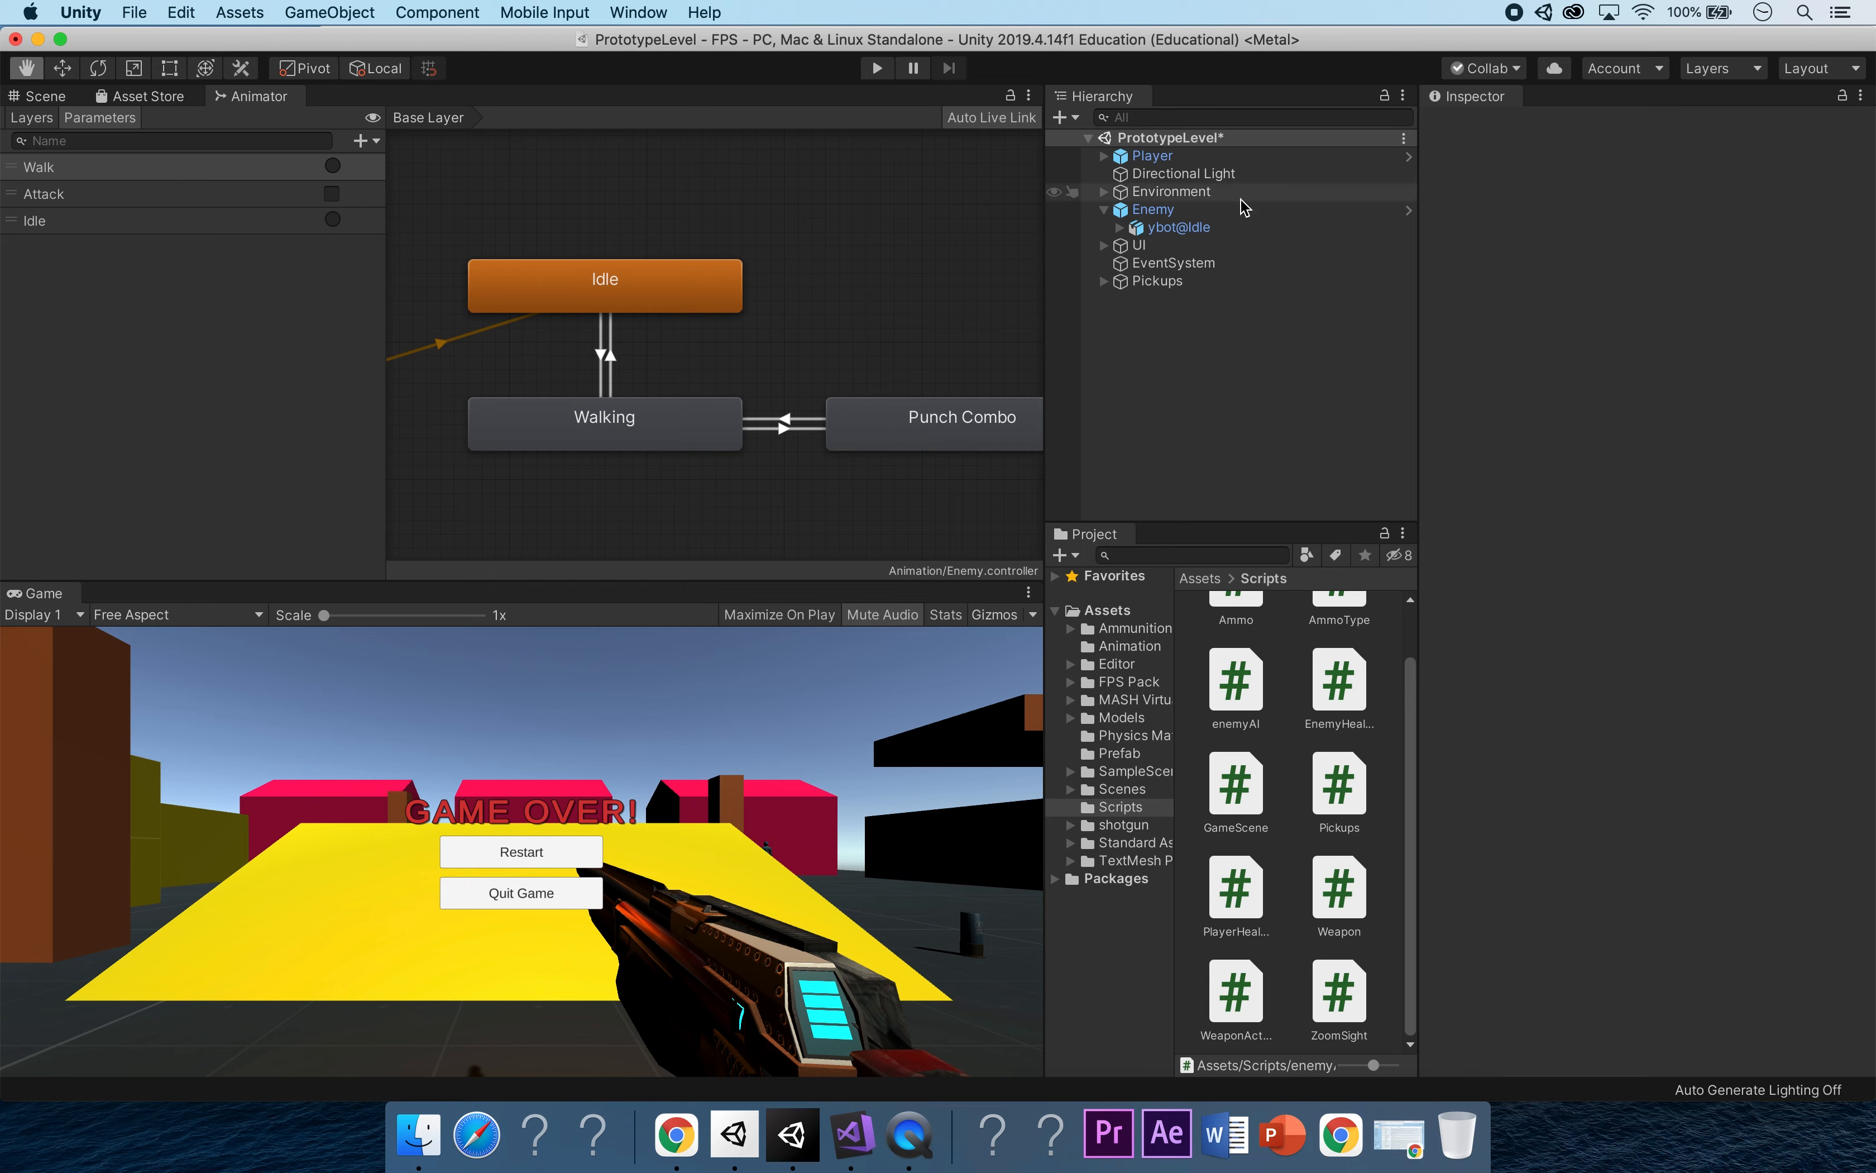
# Check the Walking -> Punch Combo transition, and set the Enemy's Nav Mesh Agent stopping distance to 4.
pyautogui.click(903, 424)
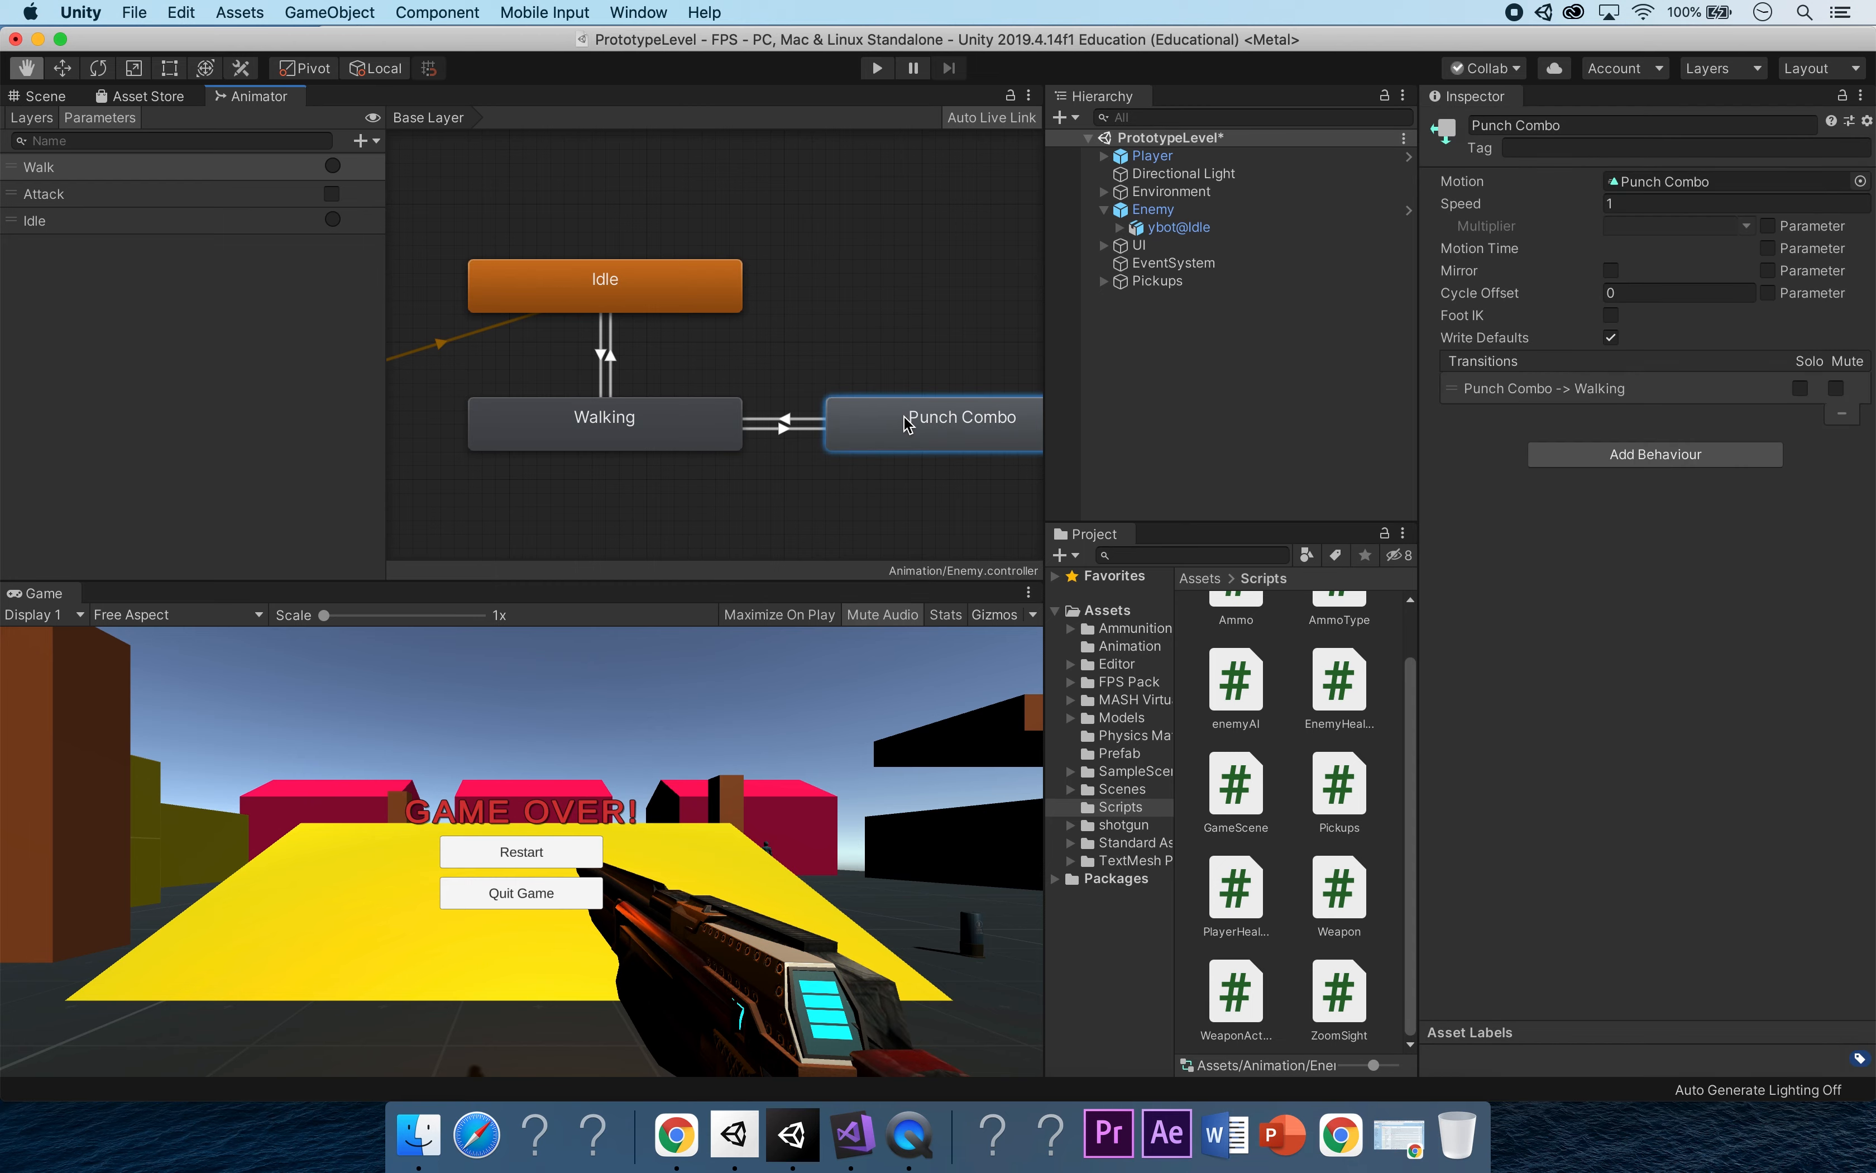
pyautogui.click(784, 429)
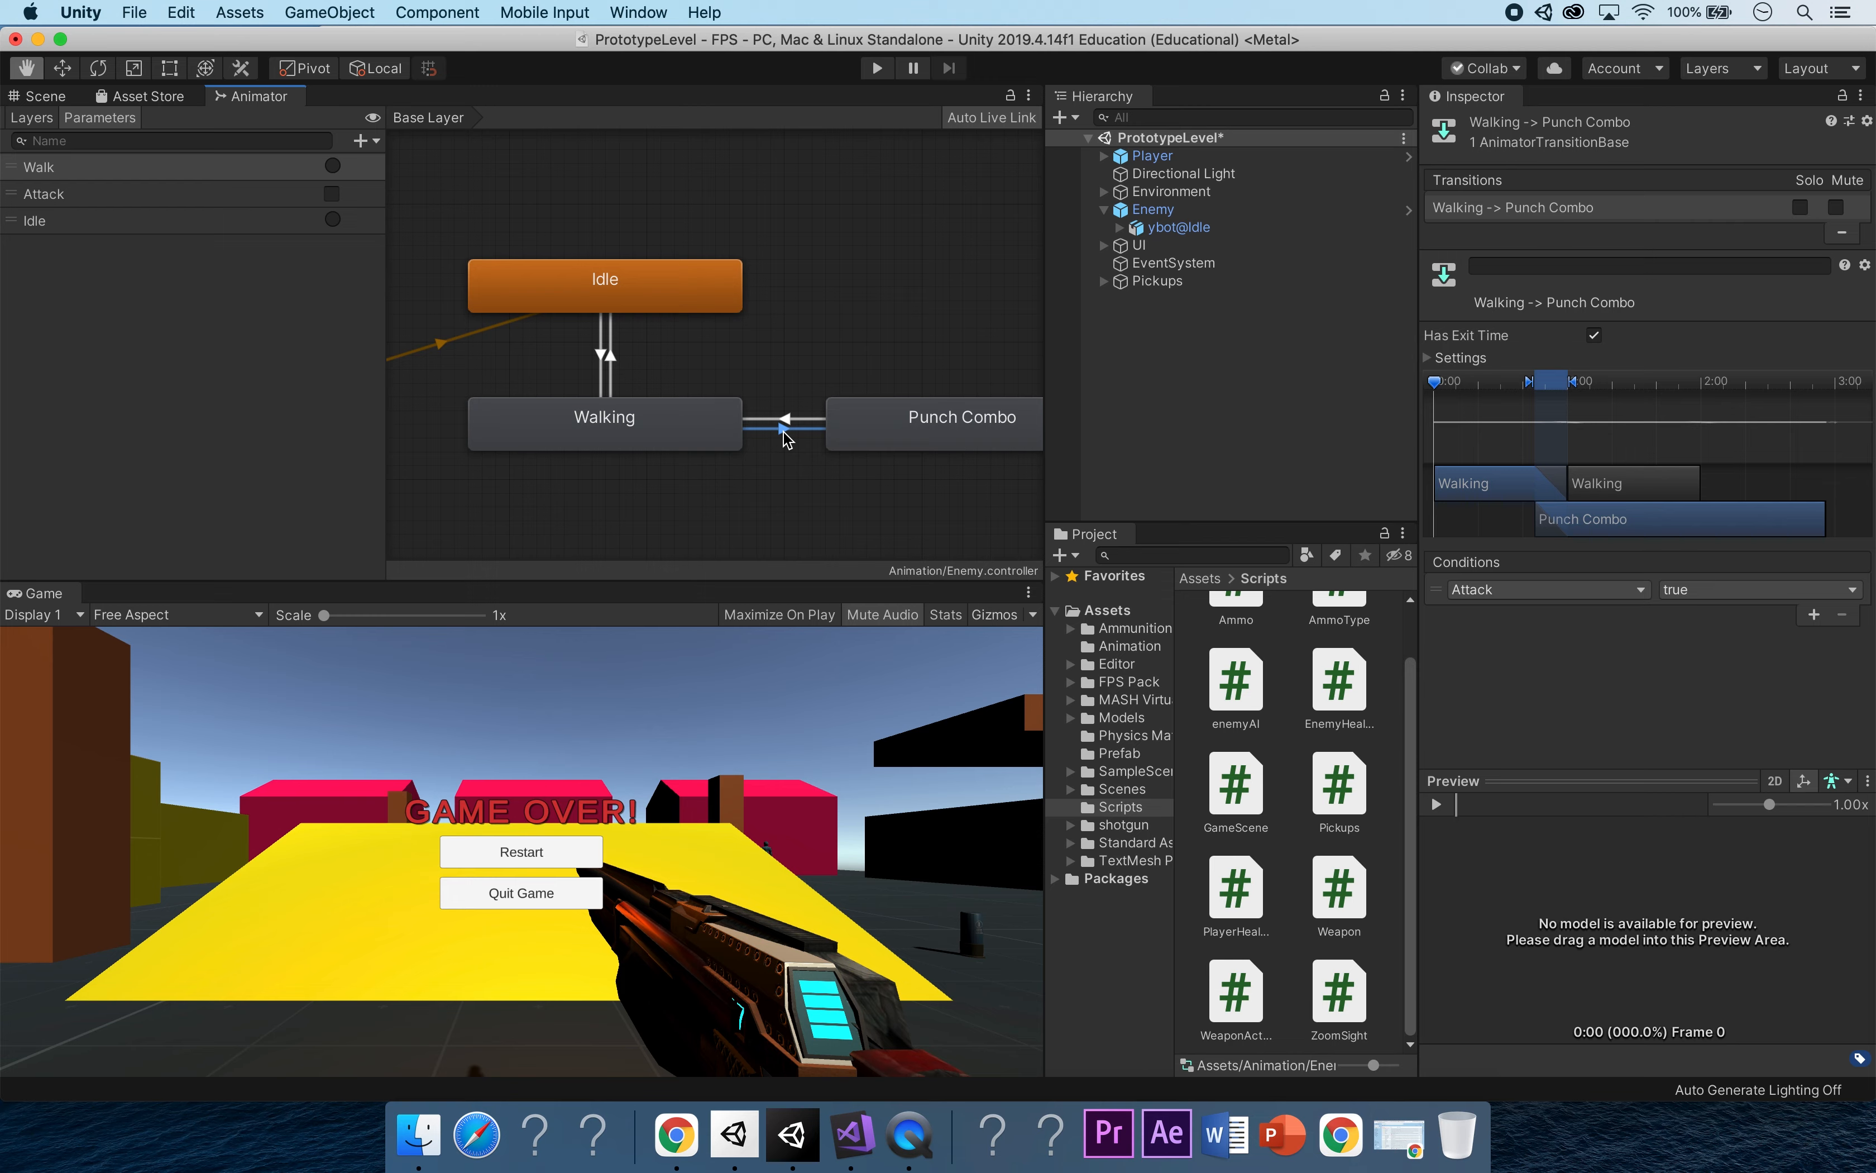
pyautogui.click(1217, 210)
pyautogui.scroll(-3, 1598, 406)
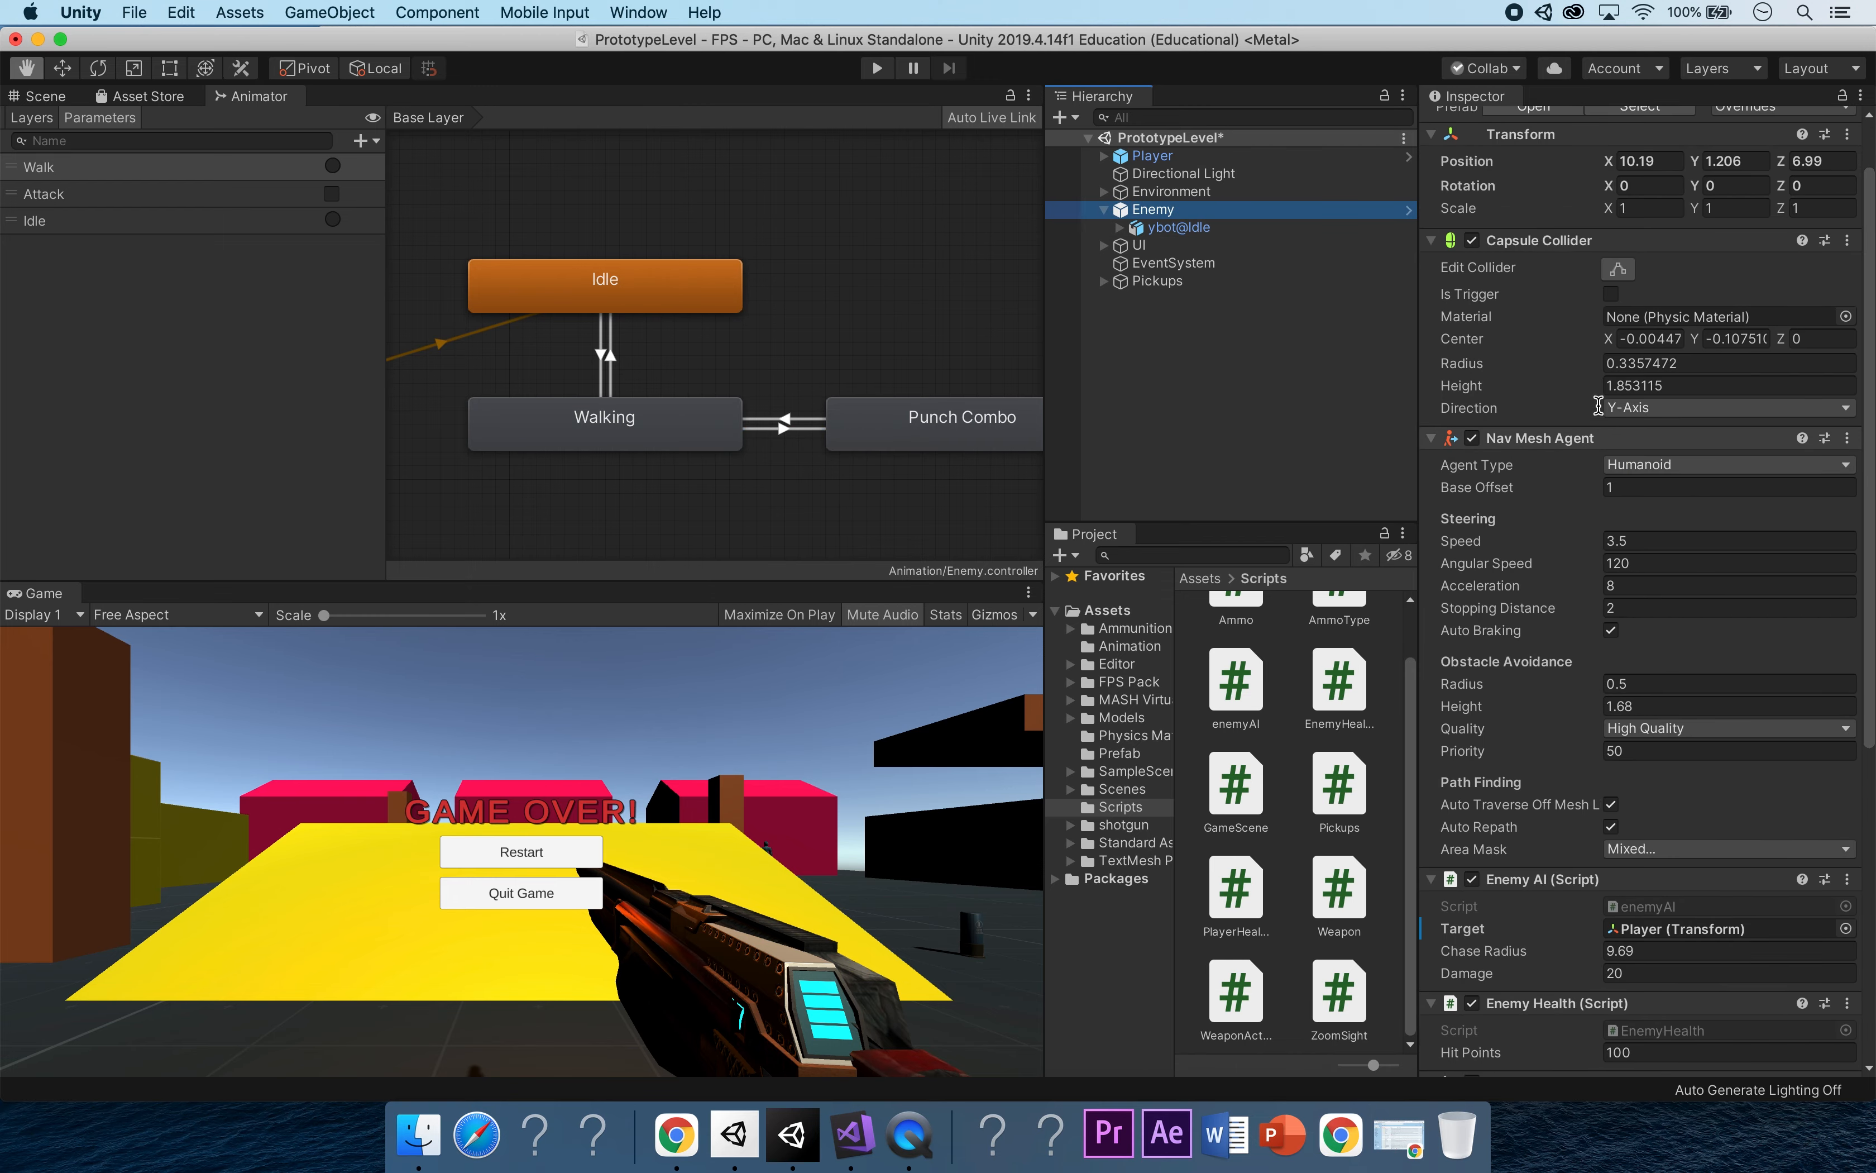
pyautogui.click(1654, 608)
pyautogui.write('4')
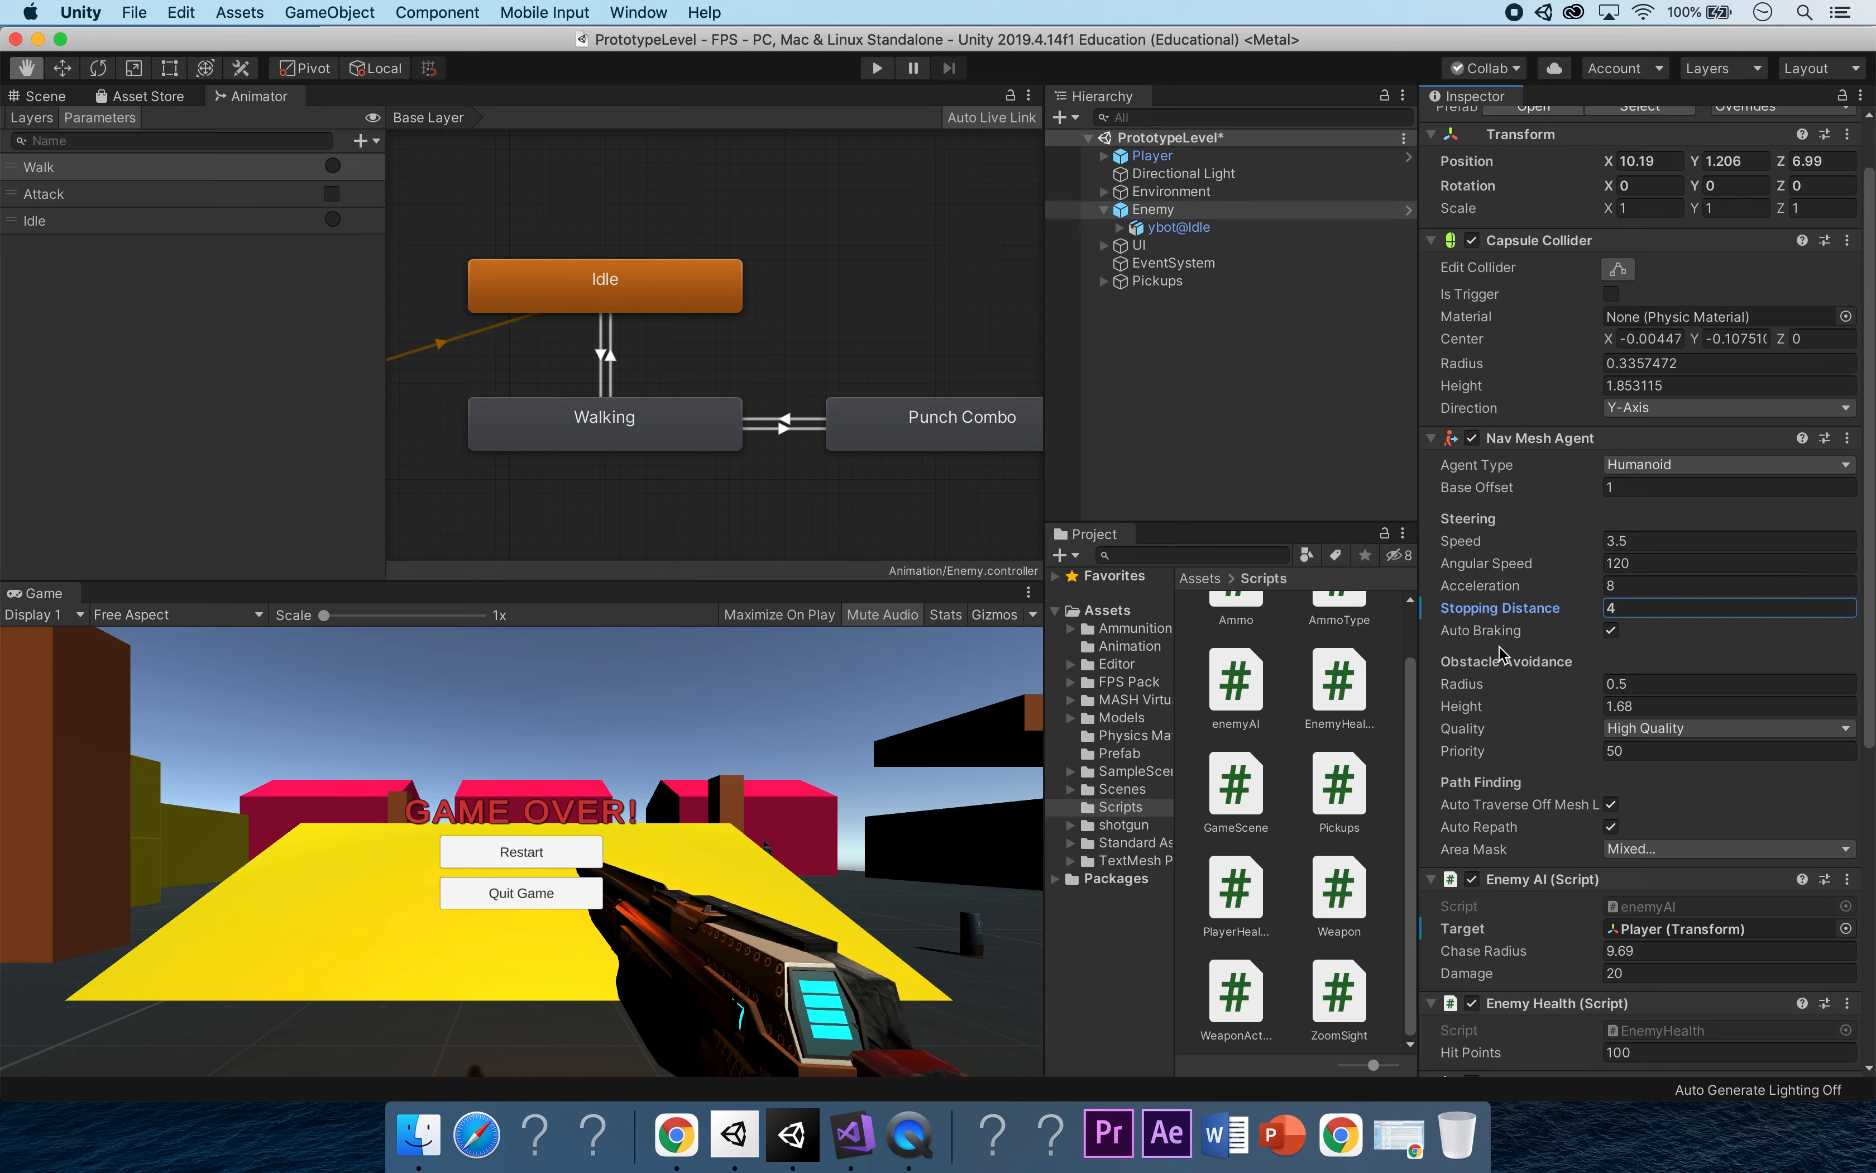
# Apply all overrides of the Enemy instance to its prefab.
pyautogui.scroll(2, 1839, 426)
pyautogui.click(1791, 182)
pyautogui.click(1787, 372)
pyautogui.scroll(-10, 1672, 455)
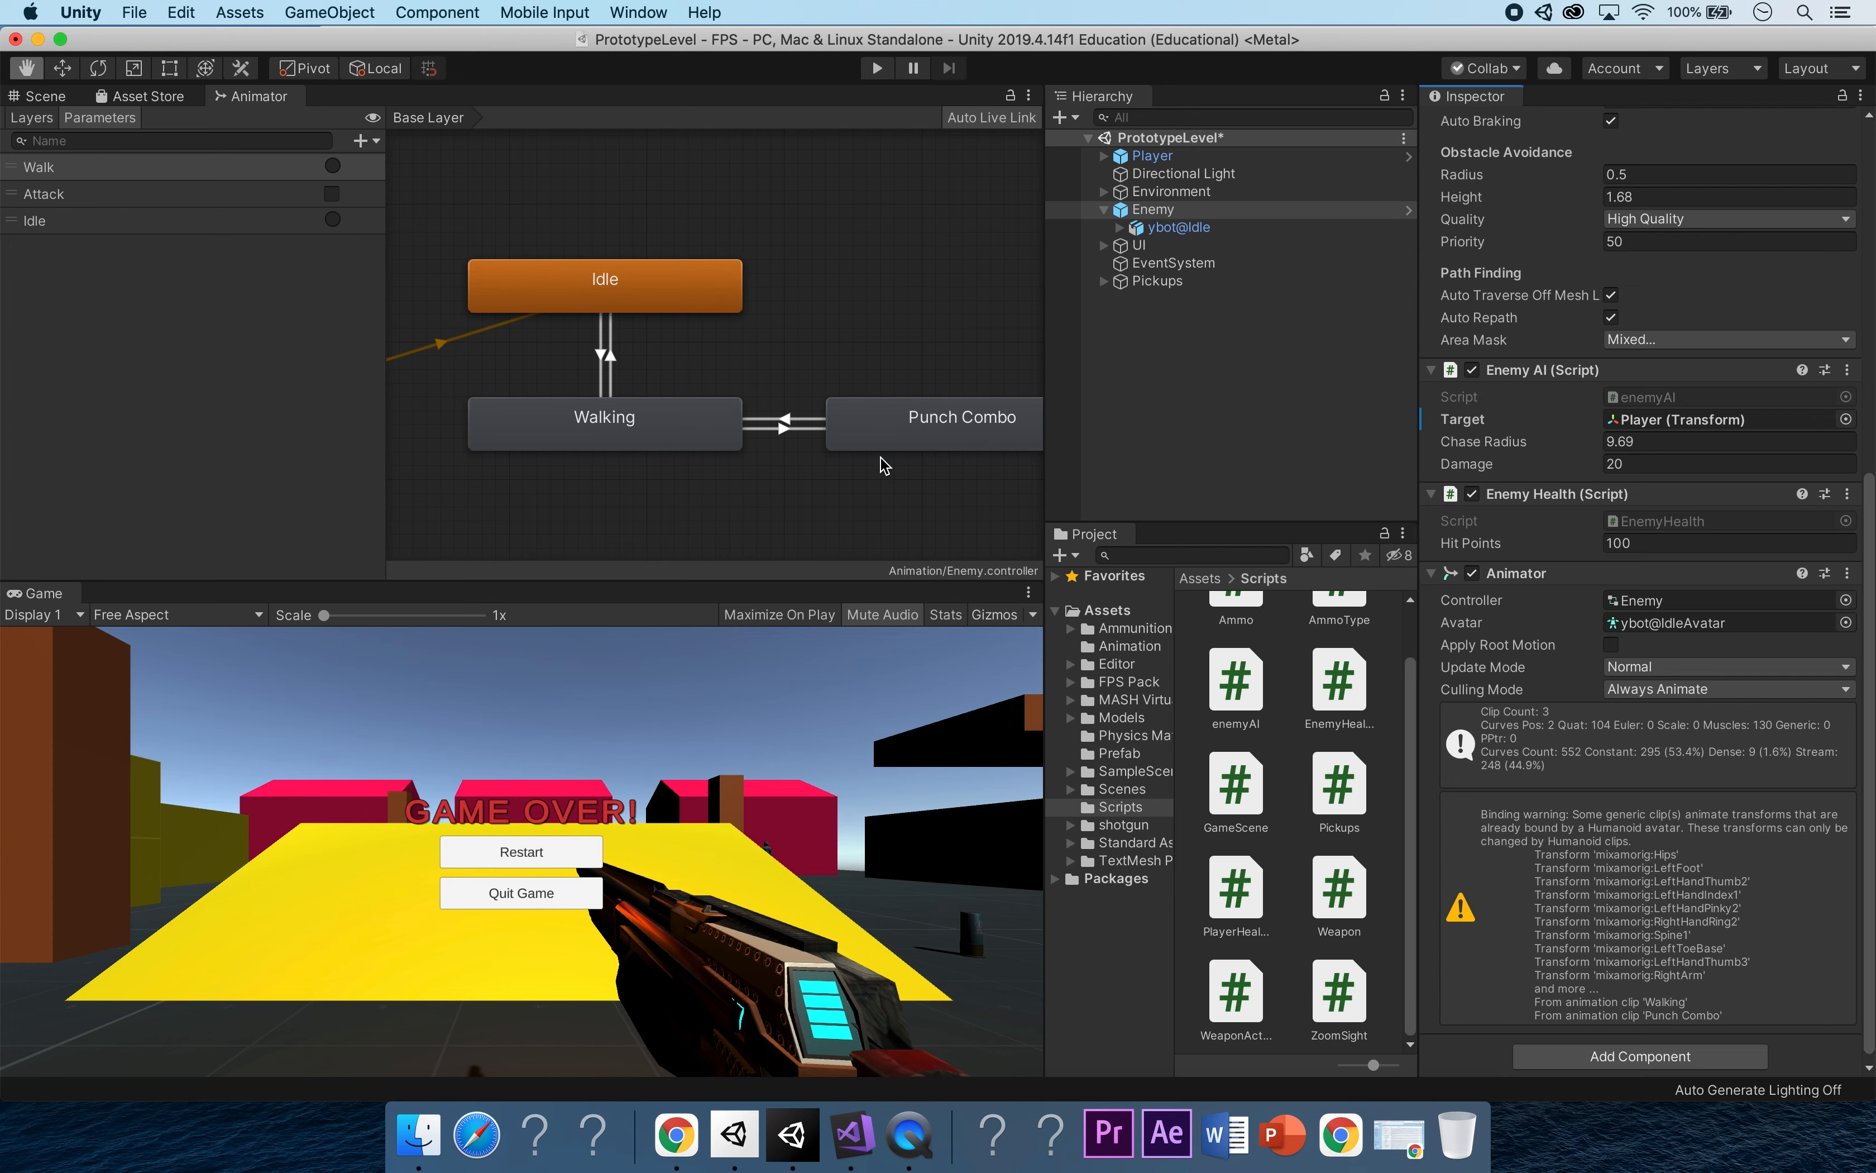
# Test the Enemy with the new stopping distance in Play mode, watching its states in the Animator graph, and exit Play mode.
pyautogui.moveTo(934, 465); pyautogui.dragTo(869, 457, button='middle')
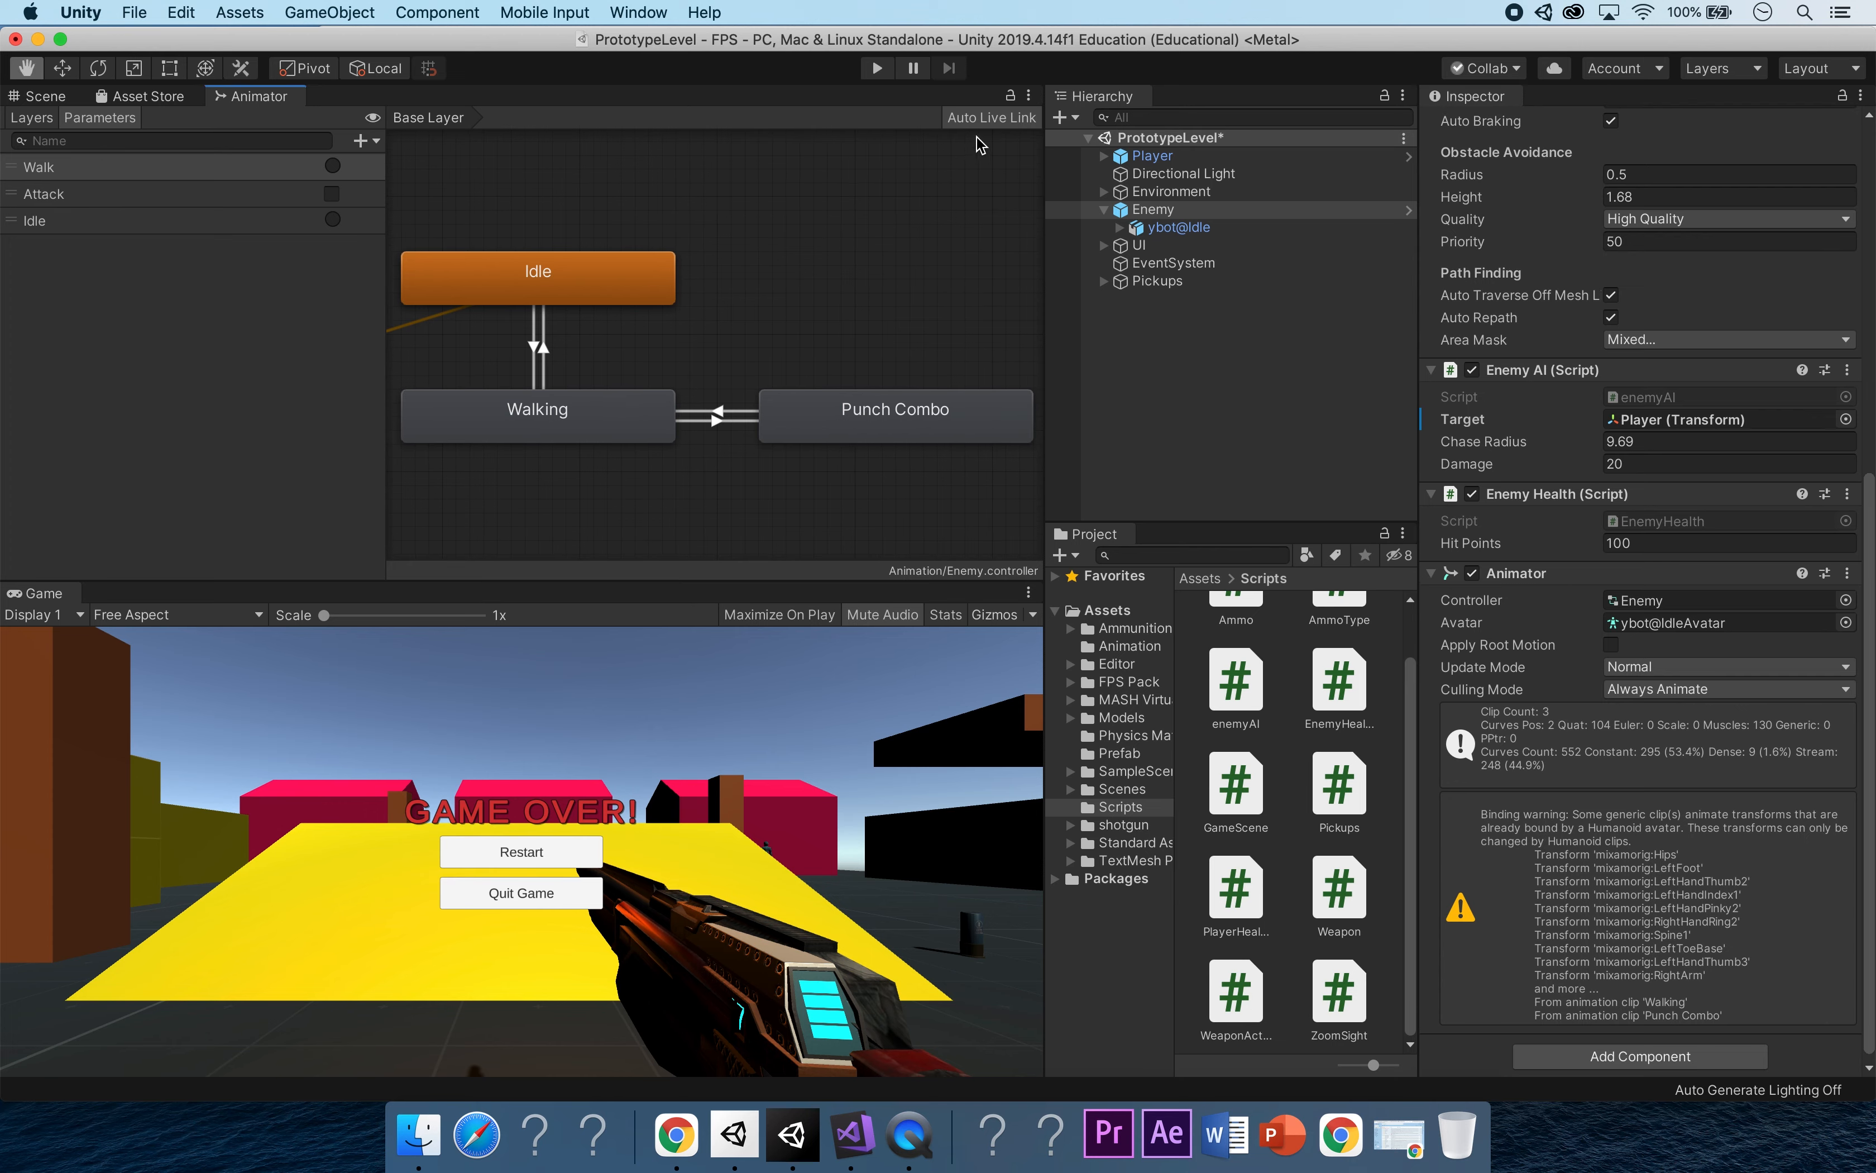
pyautogui.click(876, 68)
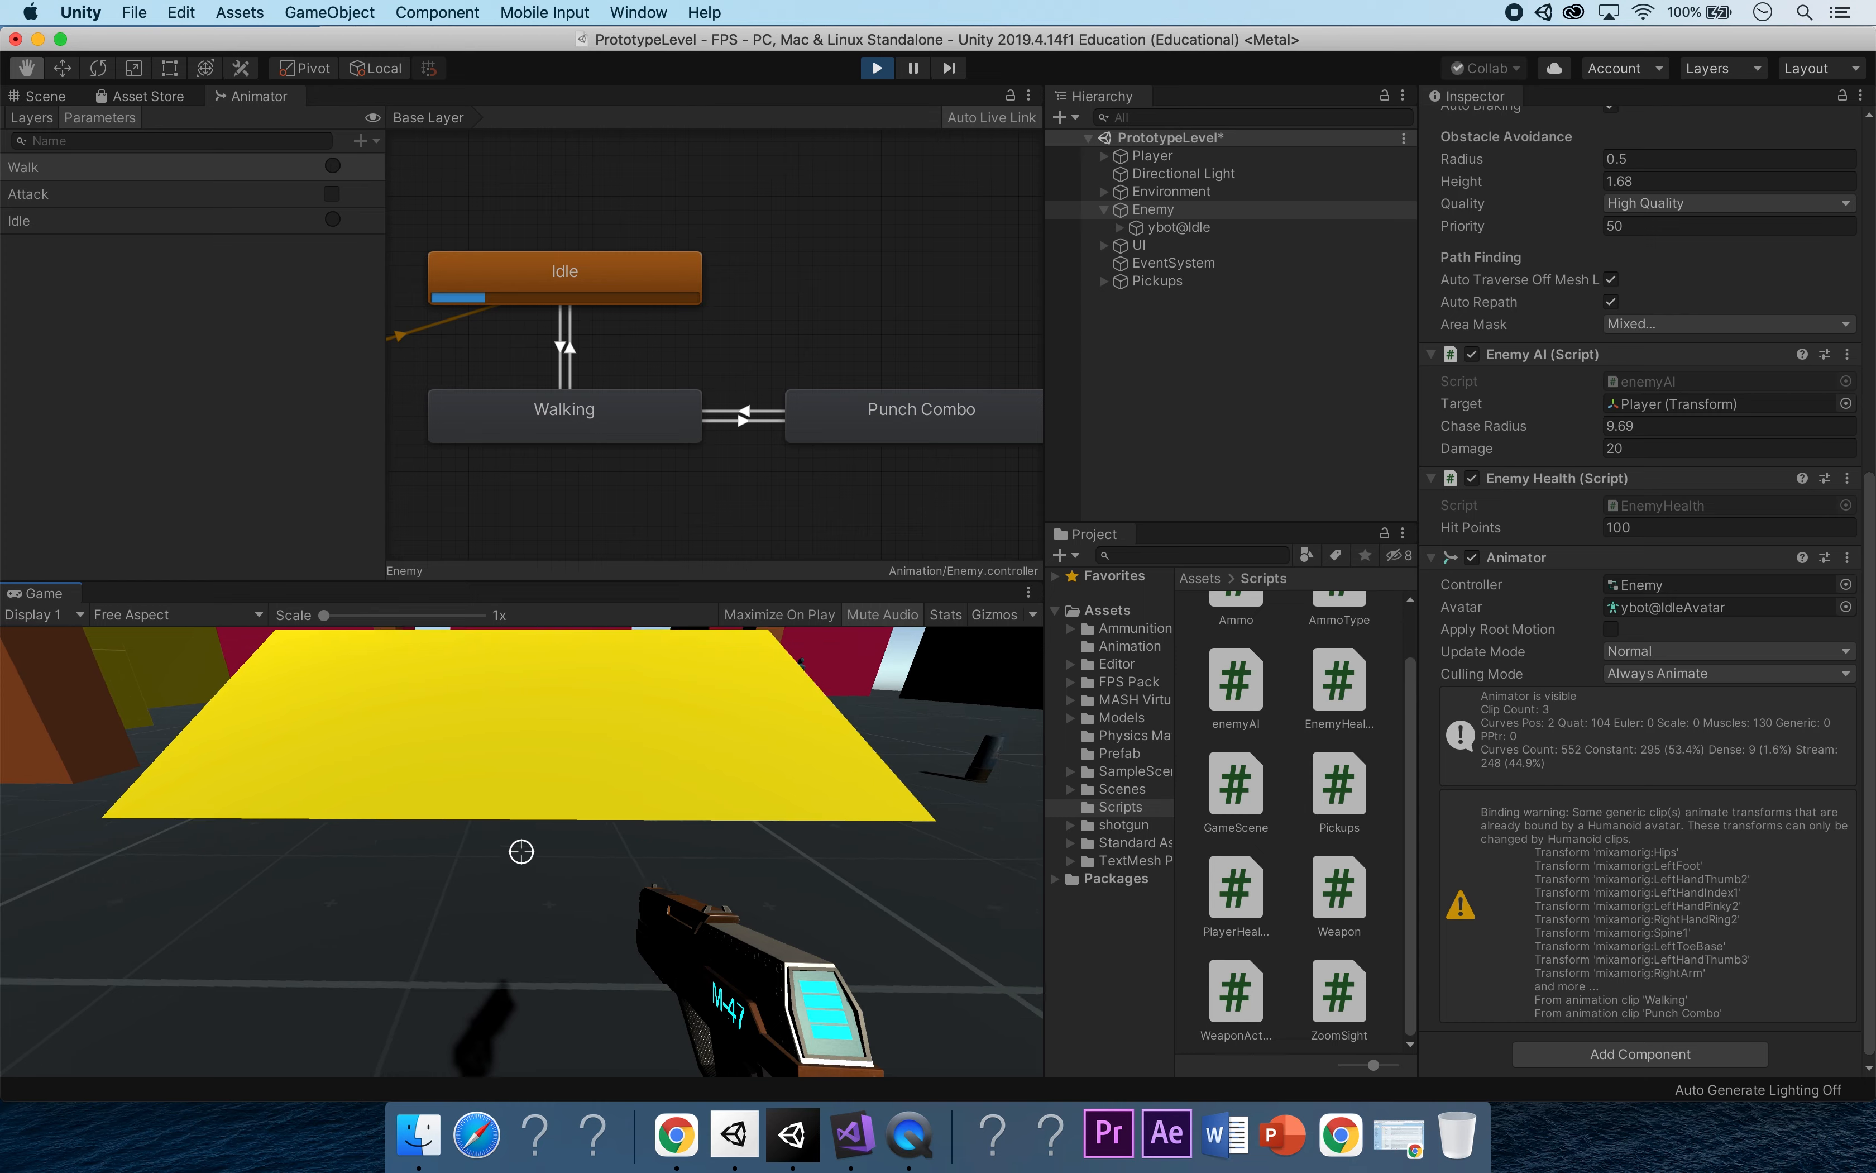
pyautogui.press('w')
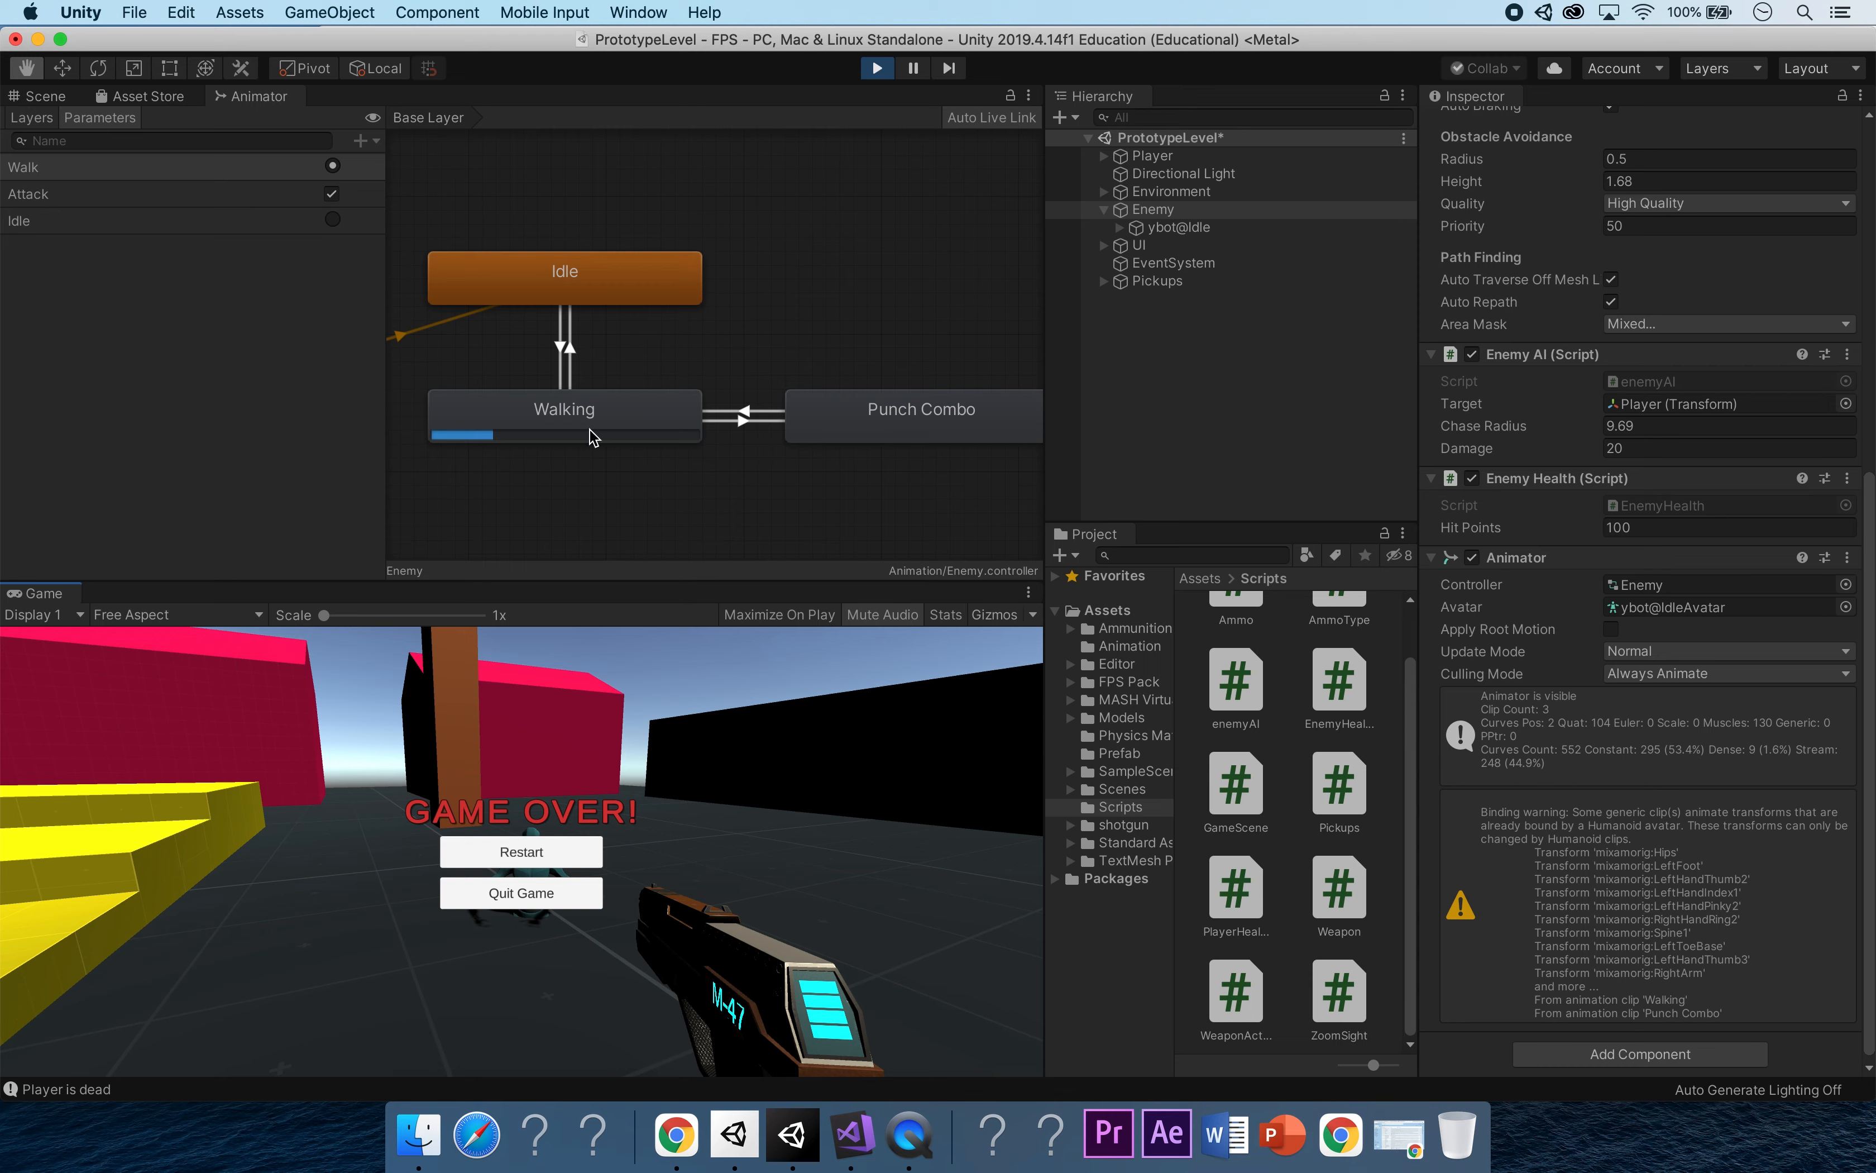
pyautogui.click(880, 70)
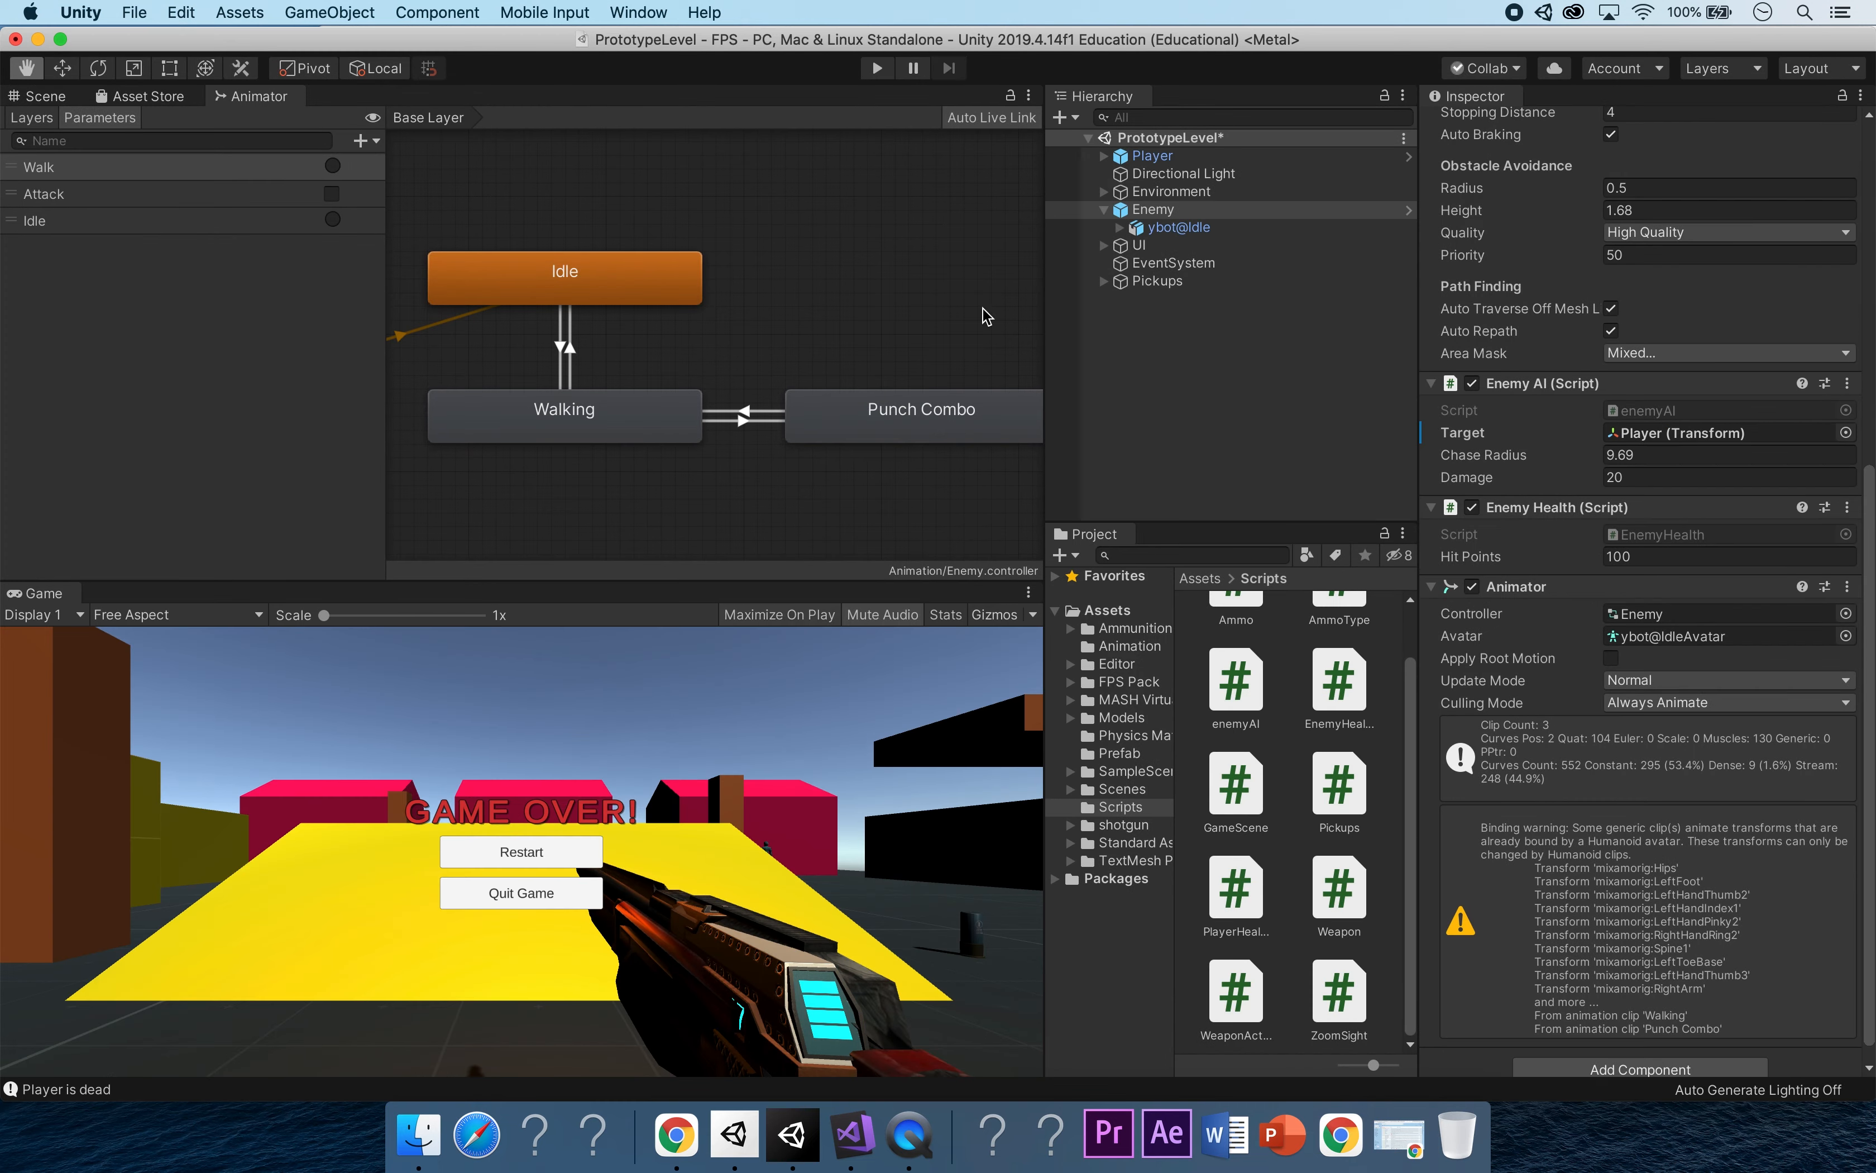
# Run the game again, walk close to the Enemy to check the Walking to Punch Combo change, and stop Play mode.
pyautogui.click(876, 68)
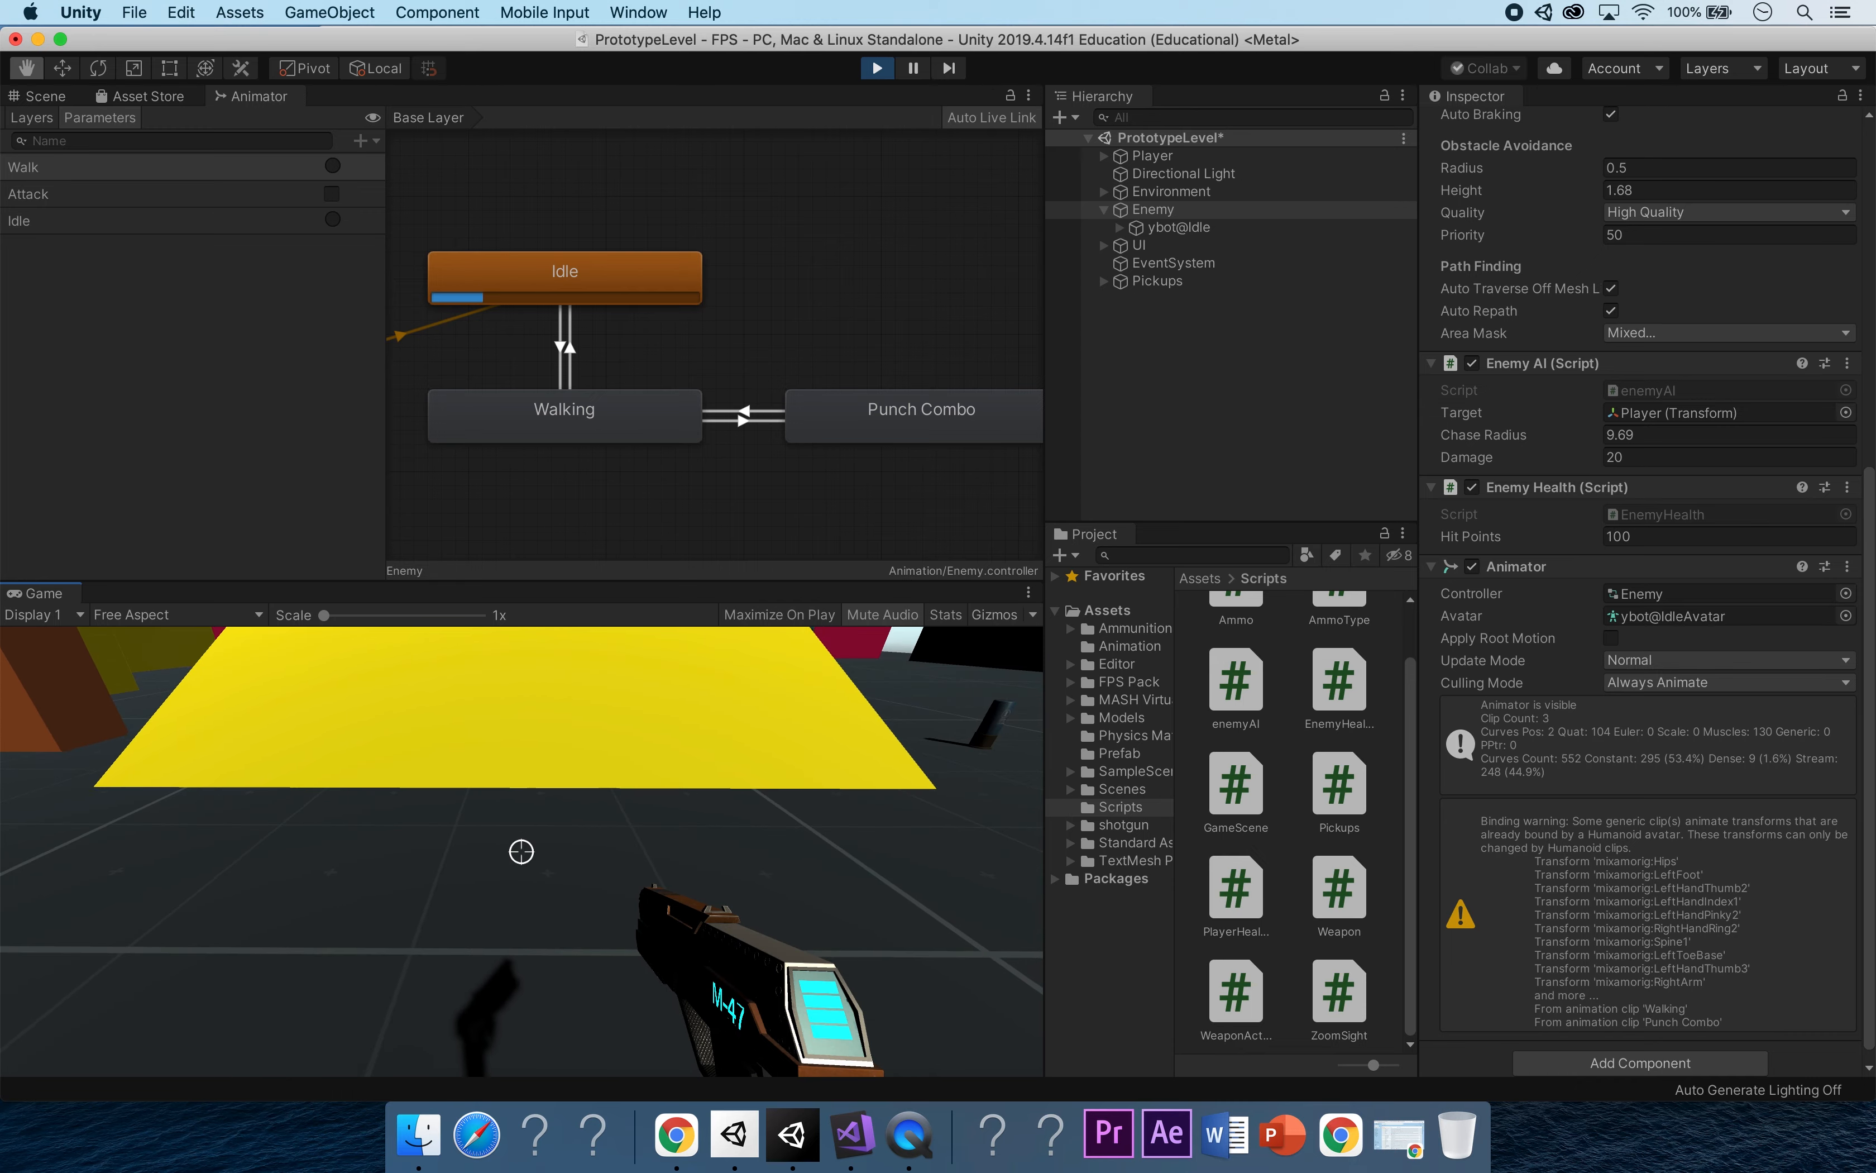
pyautogui.press('w')
pyautogui.press('w')
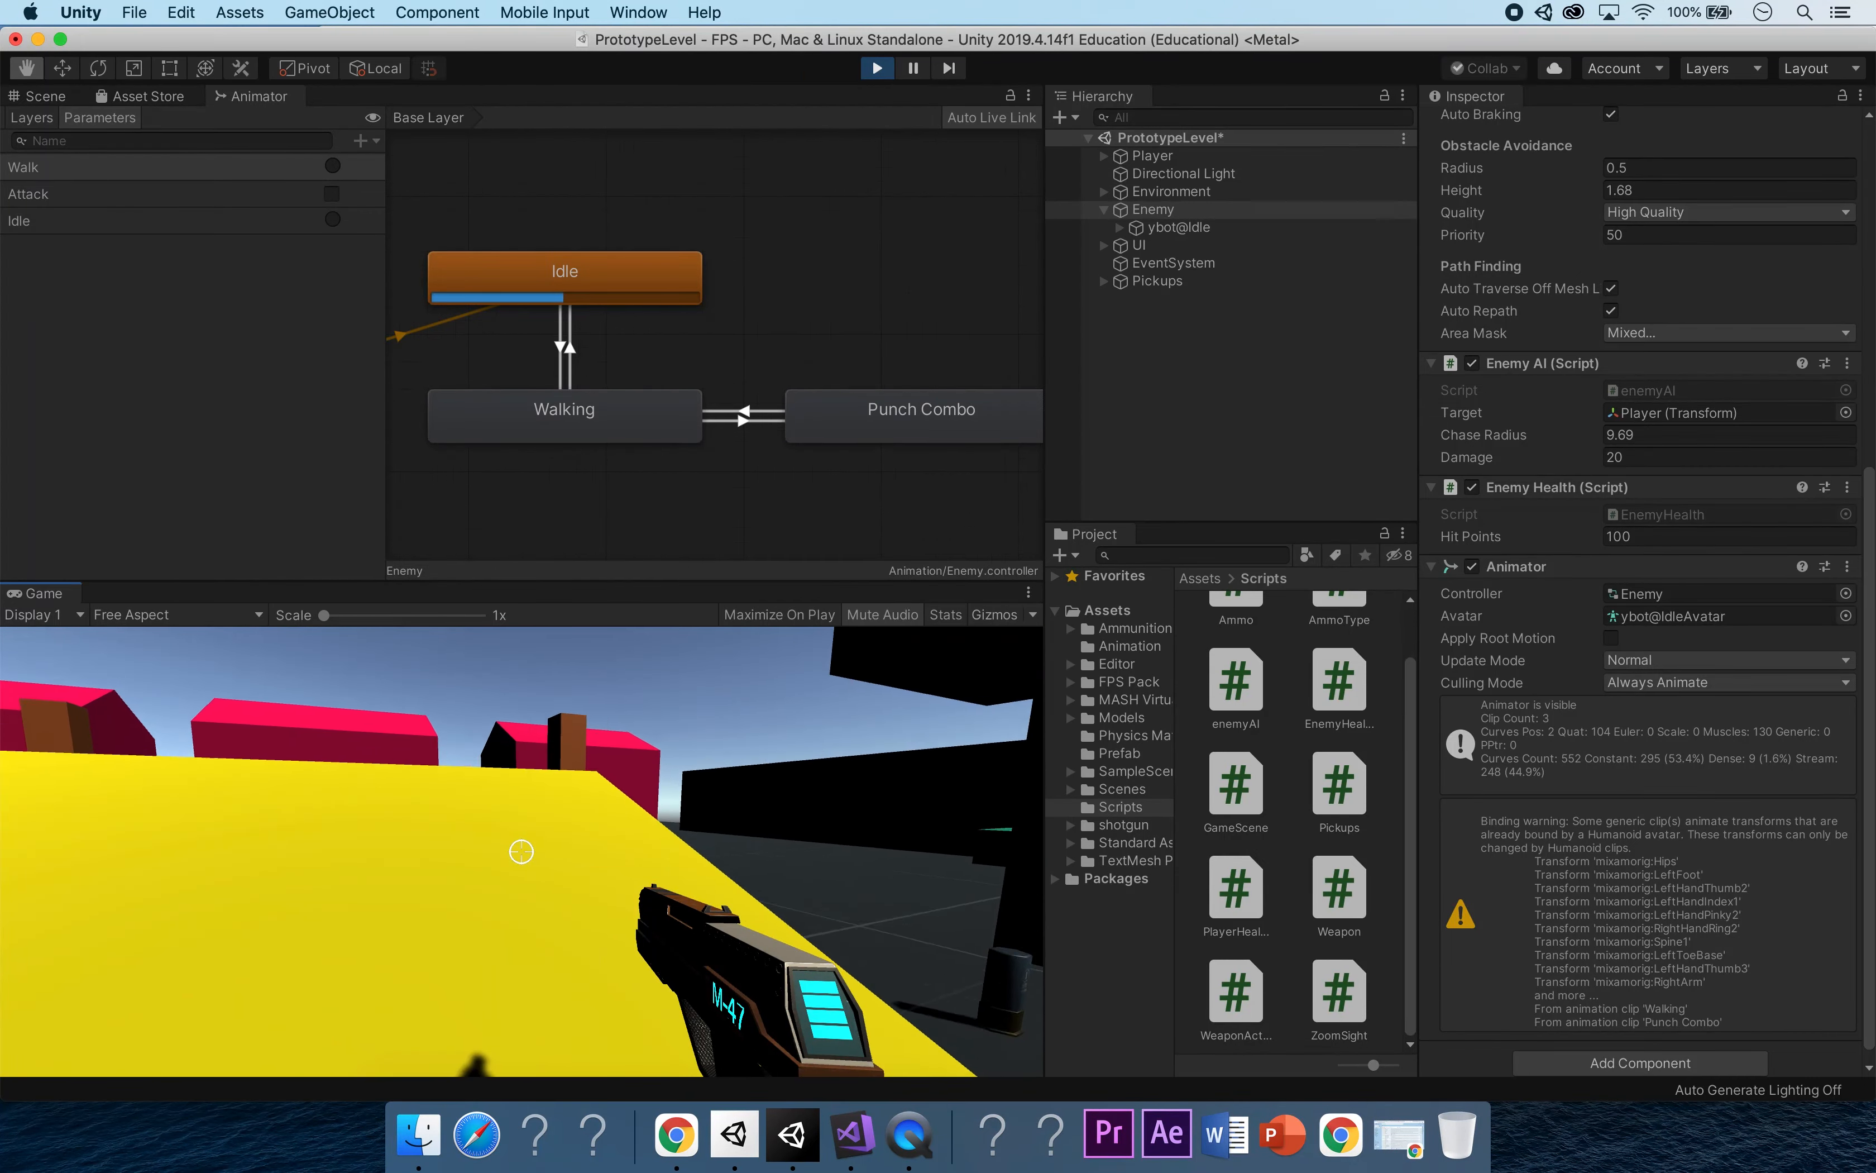
pyautogui.press('w')
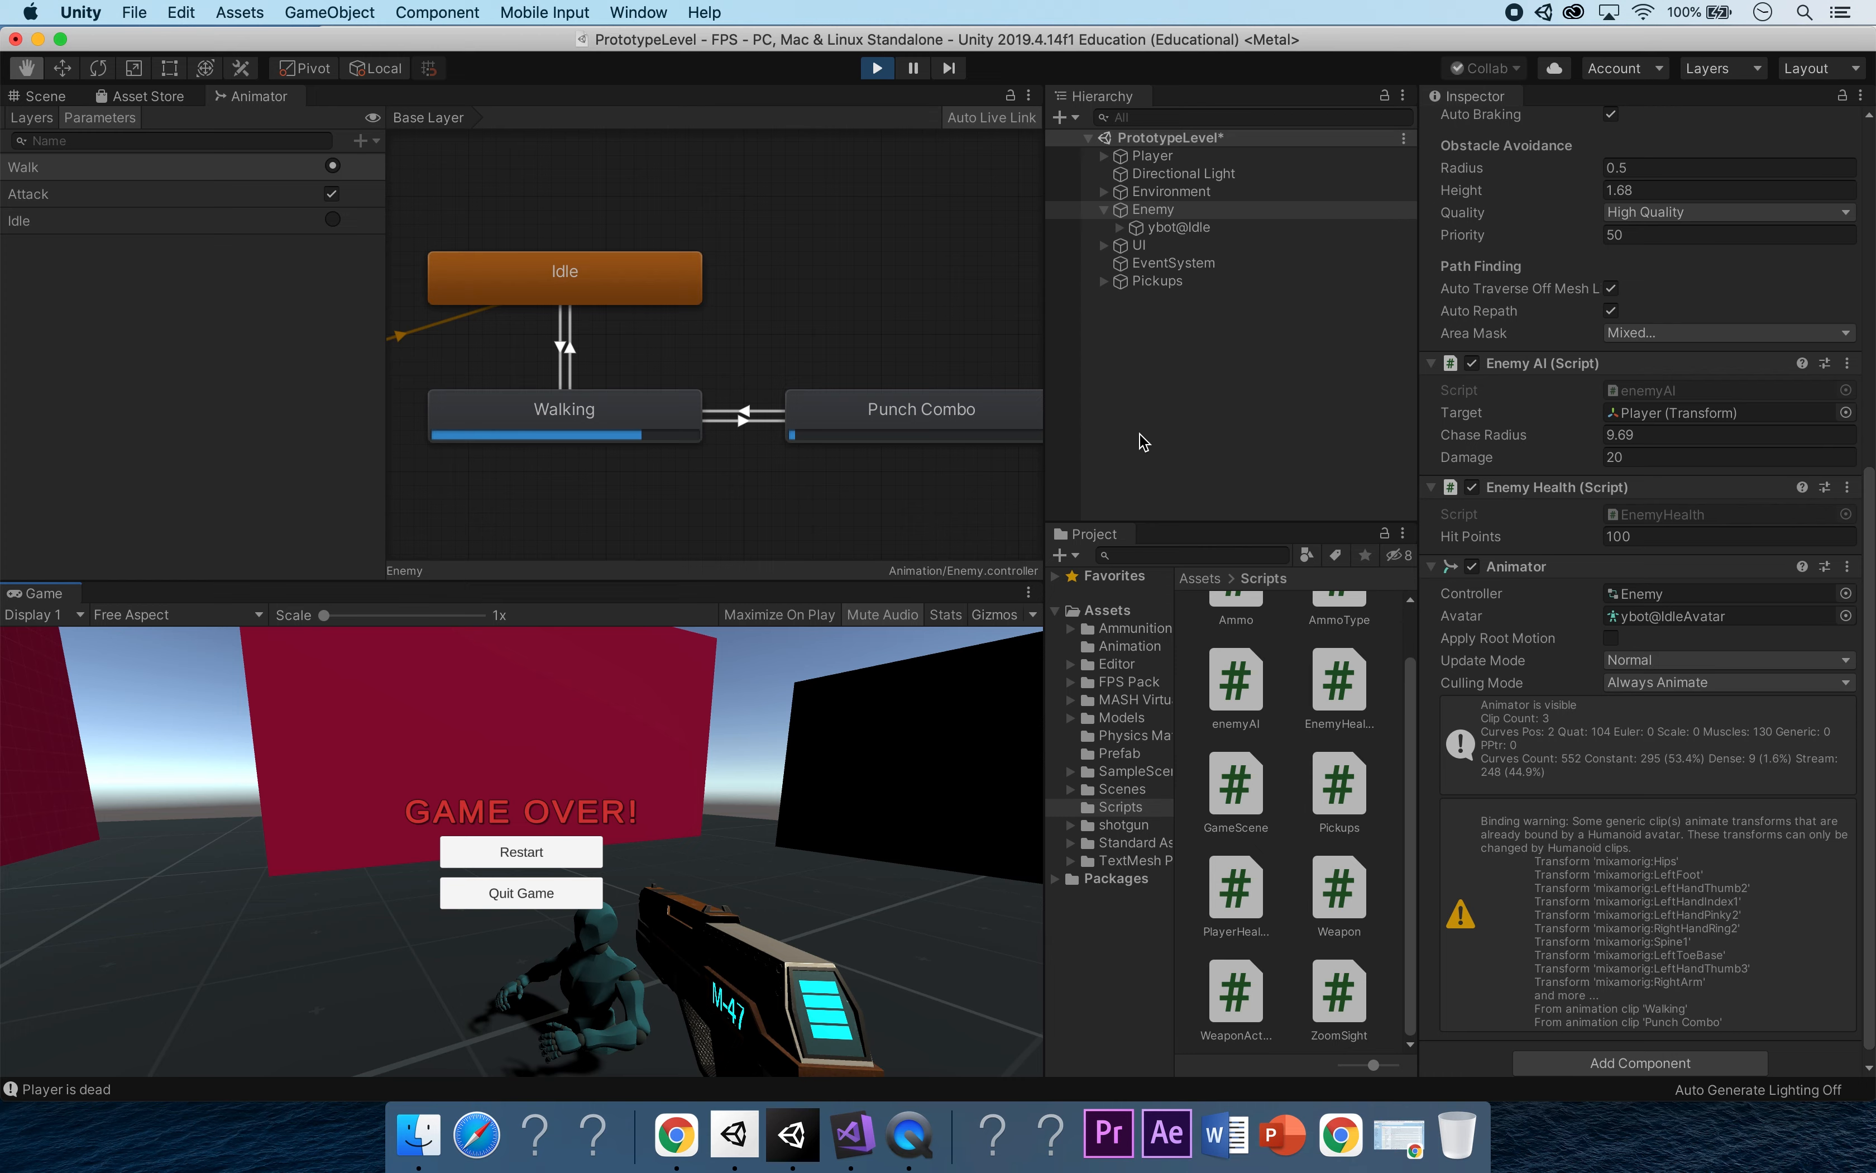
pyautogui.click(877, 69)
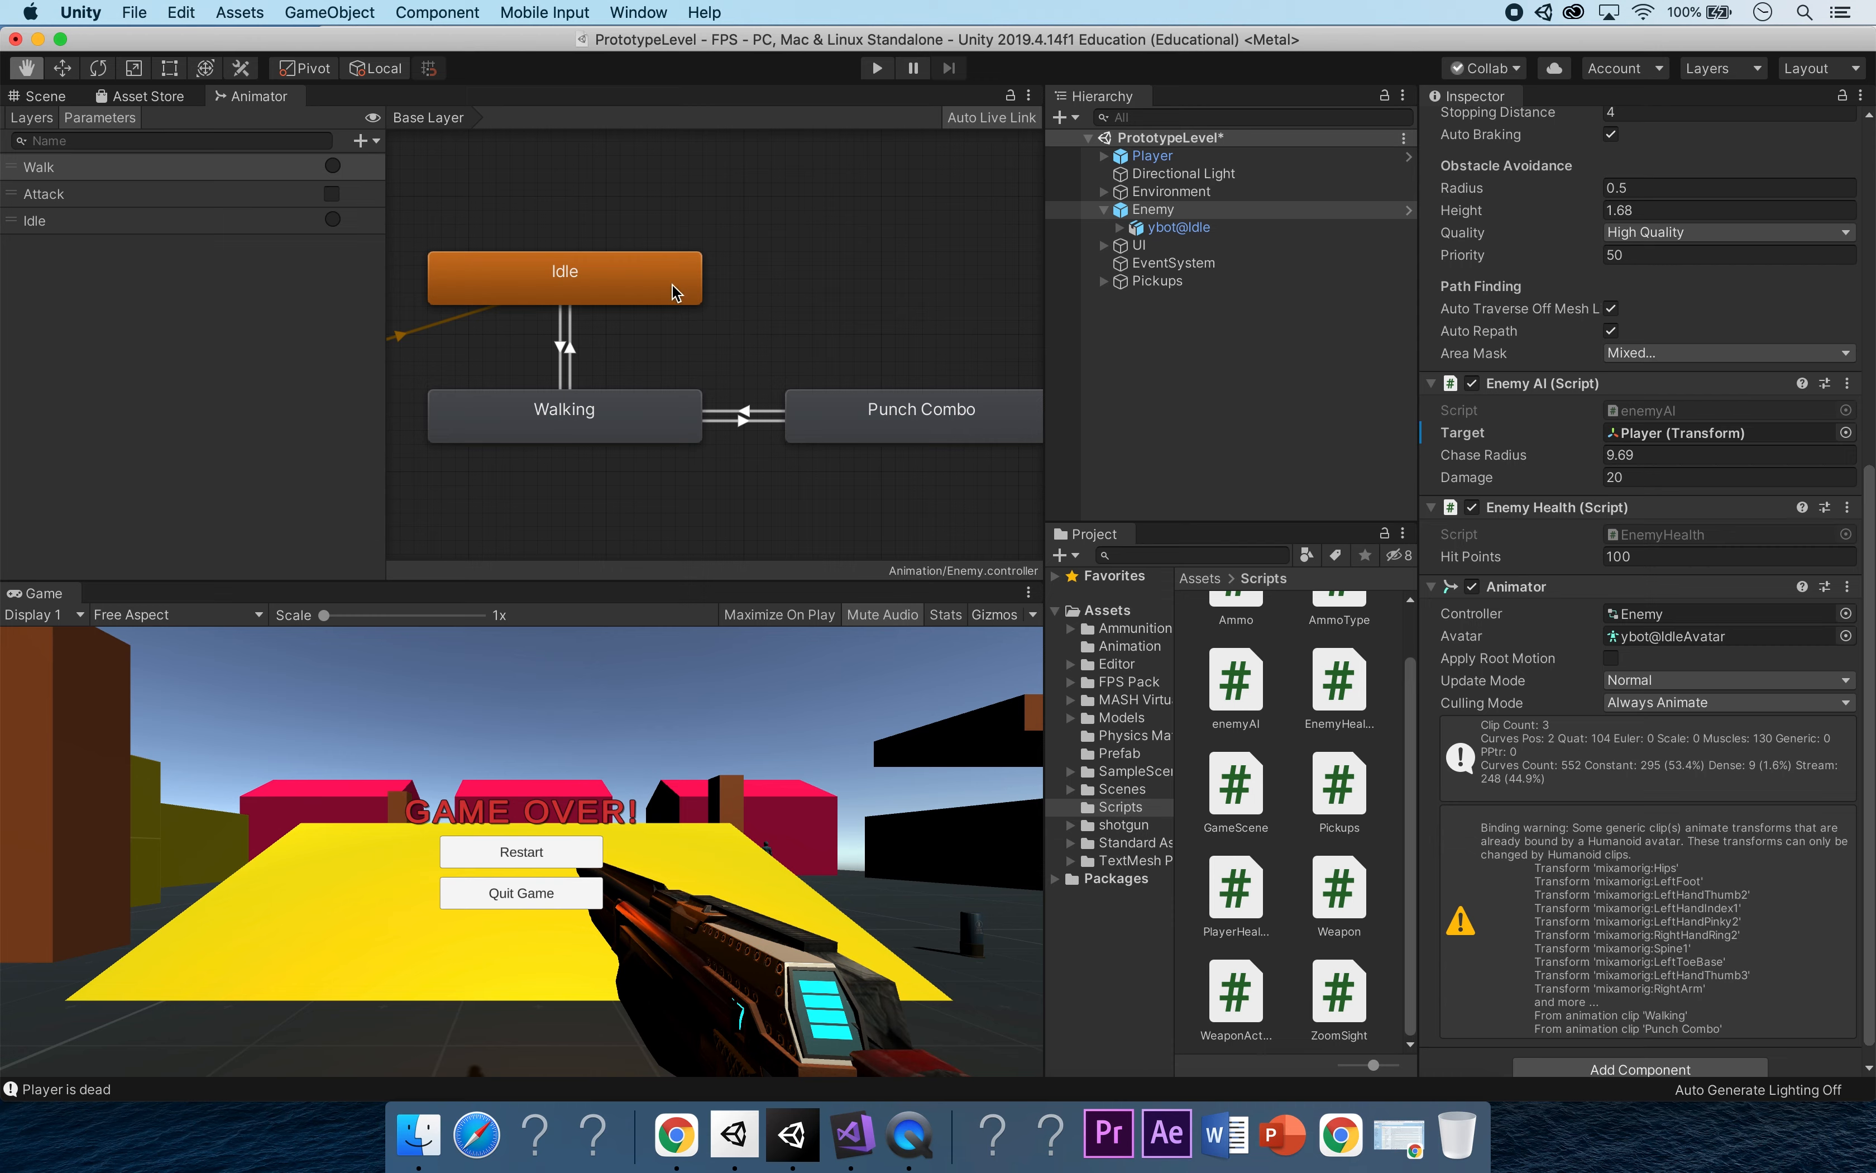
# Return to the Scene view, review the Enemy's components and check which avatars are available for its Animator without changing the assigned one.
pyautogui.click(38, 95)
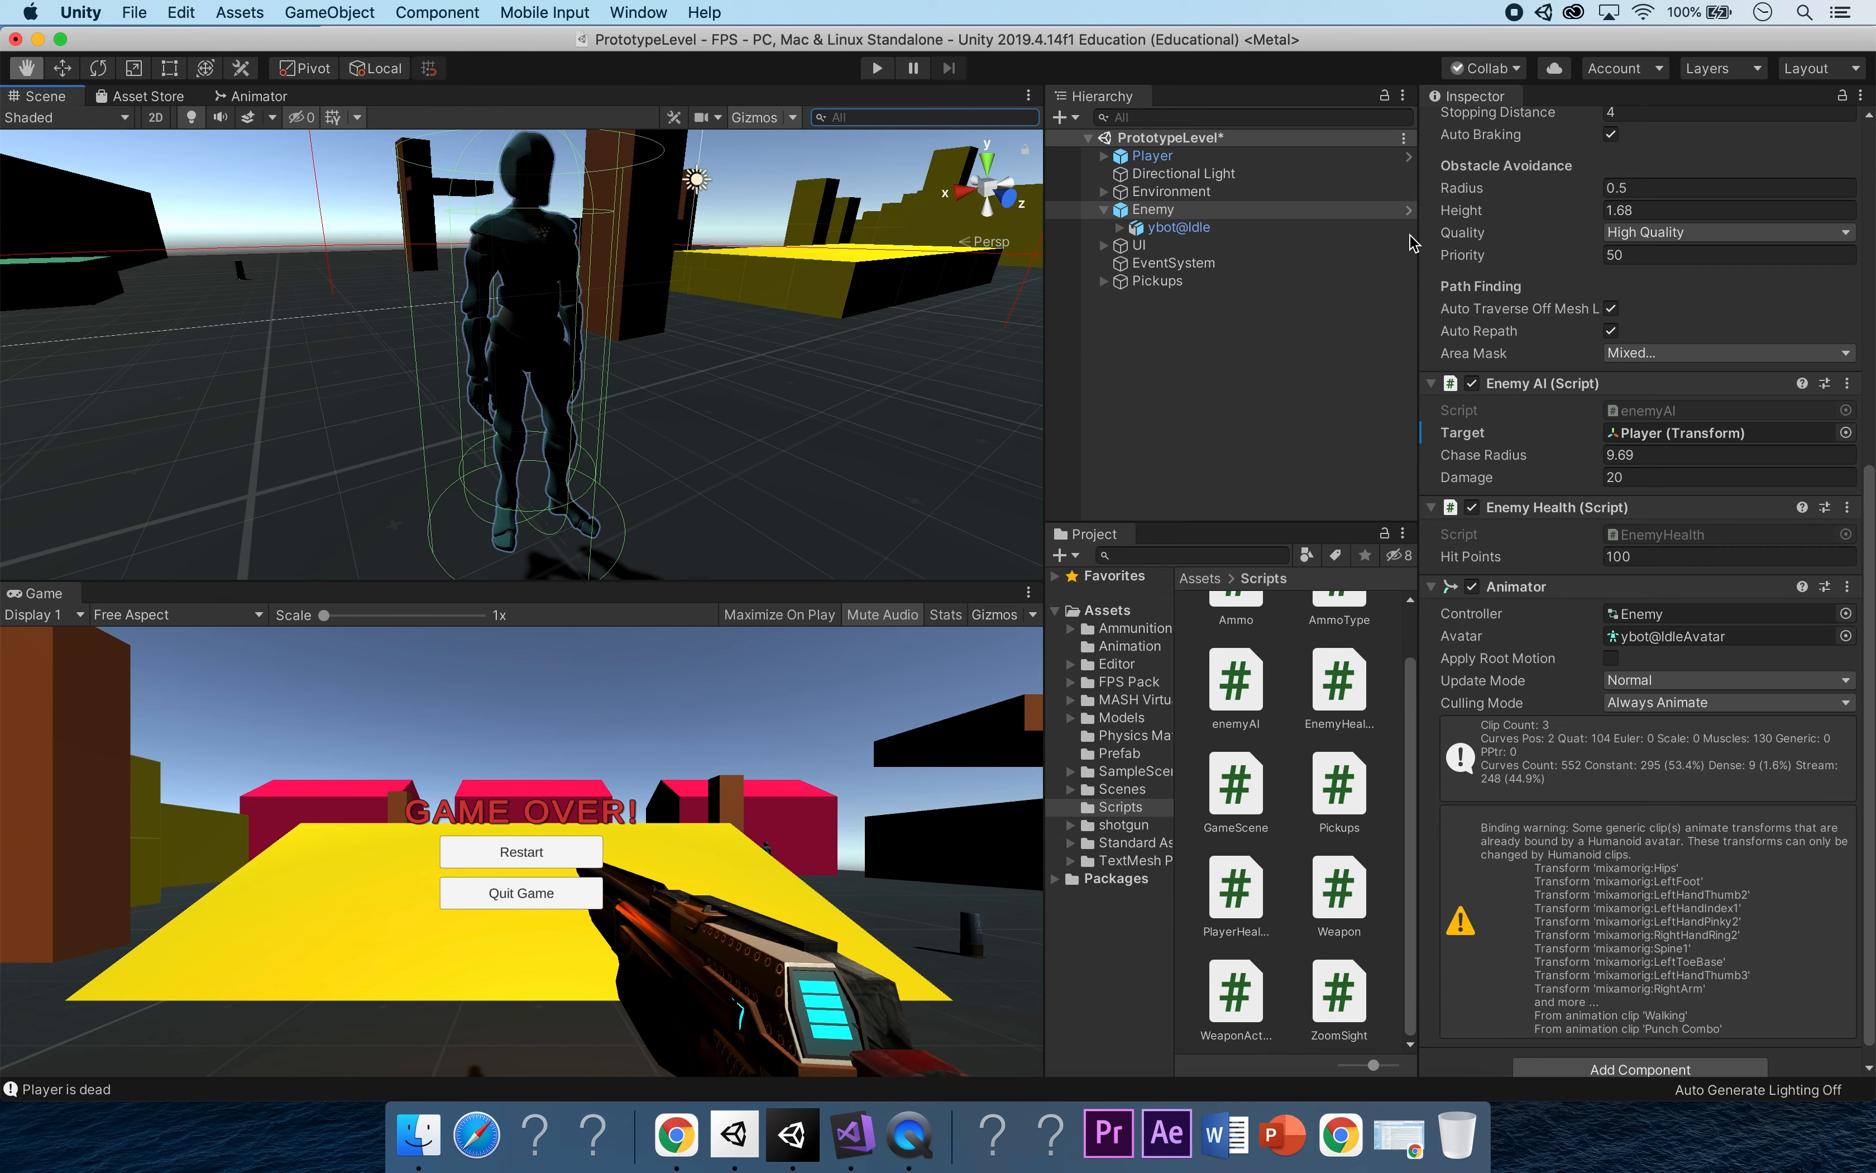
pyautogui.scroll(10, 1493, 431)
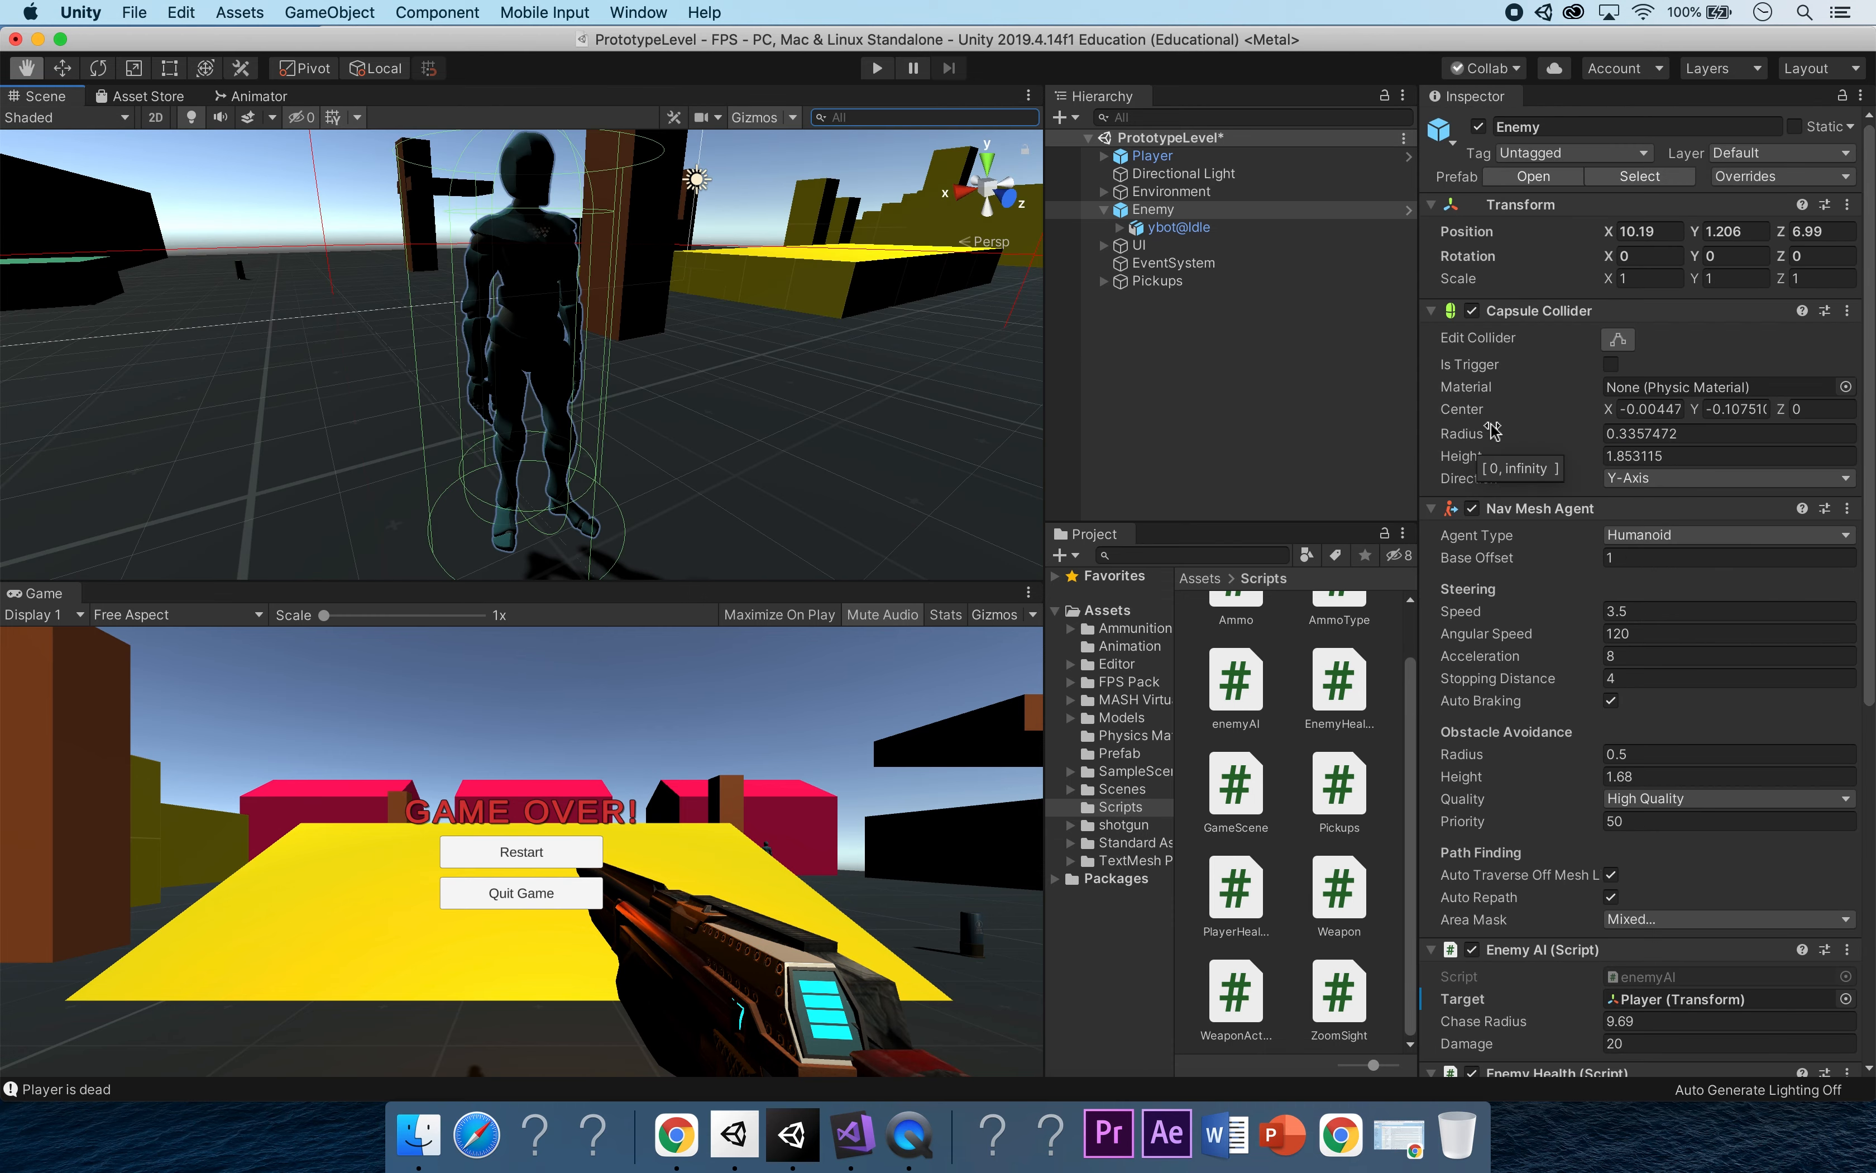
pyautogui.moveTo(1865, 361); pyautogui.dragTo(1867, 696)
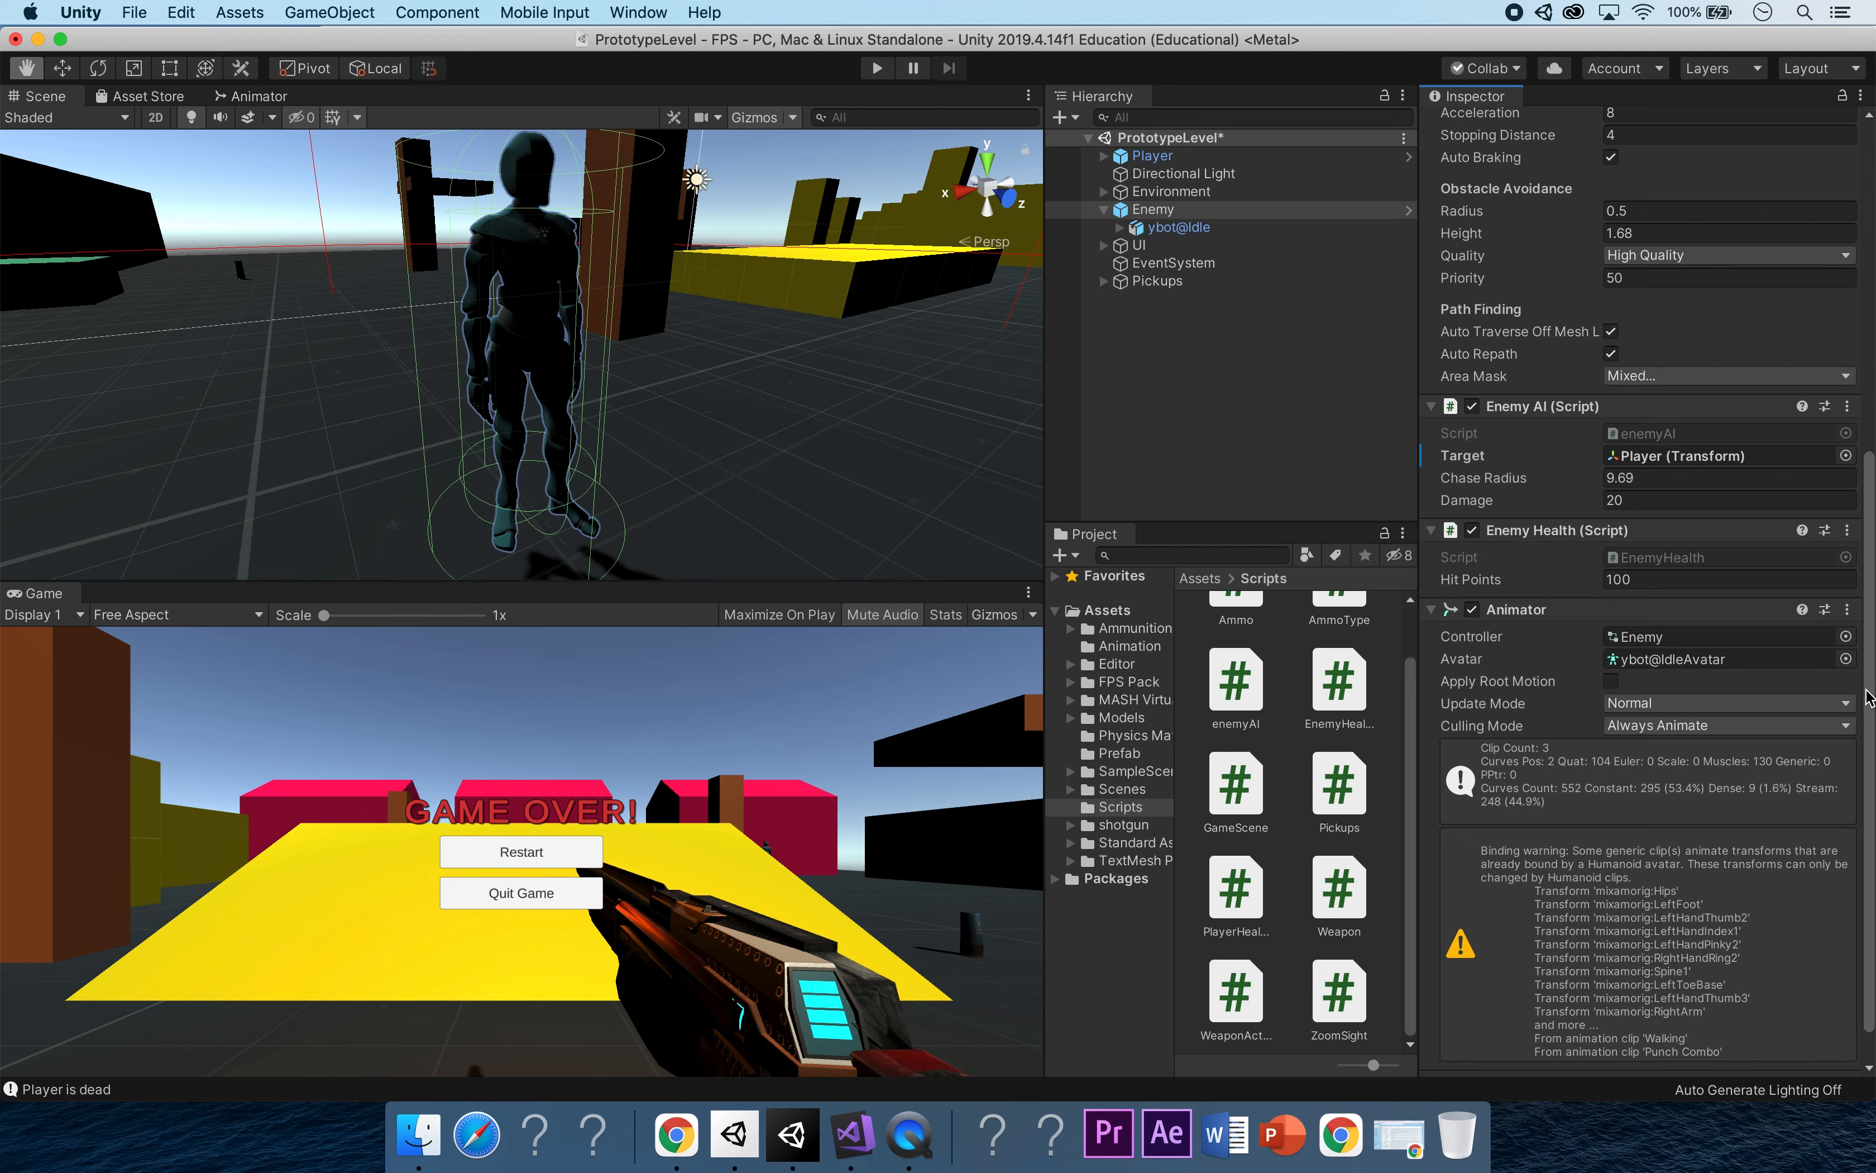
pyautogui.click(1845, 660)
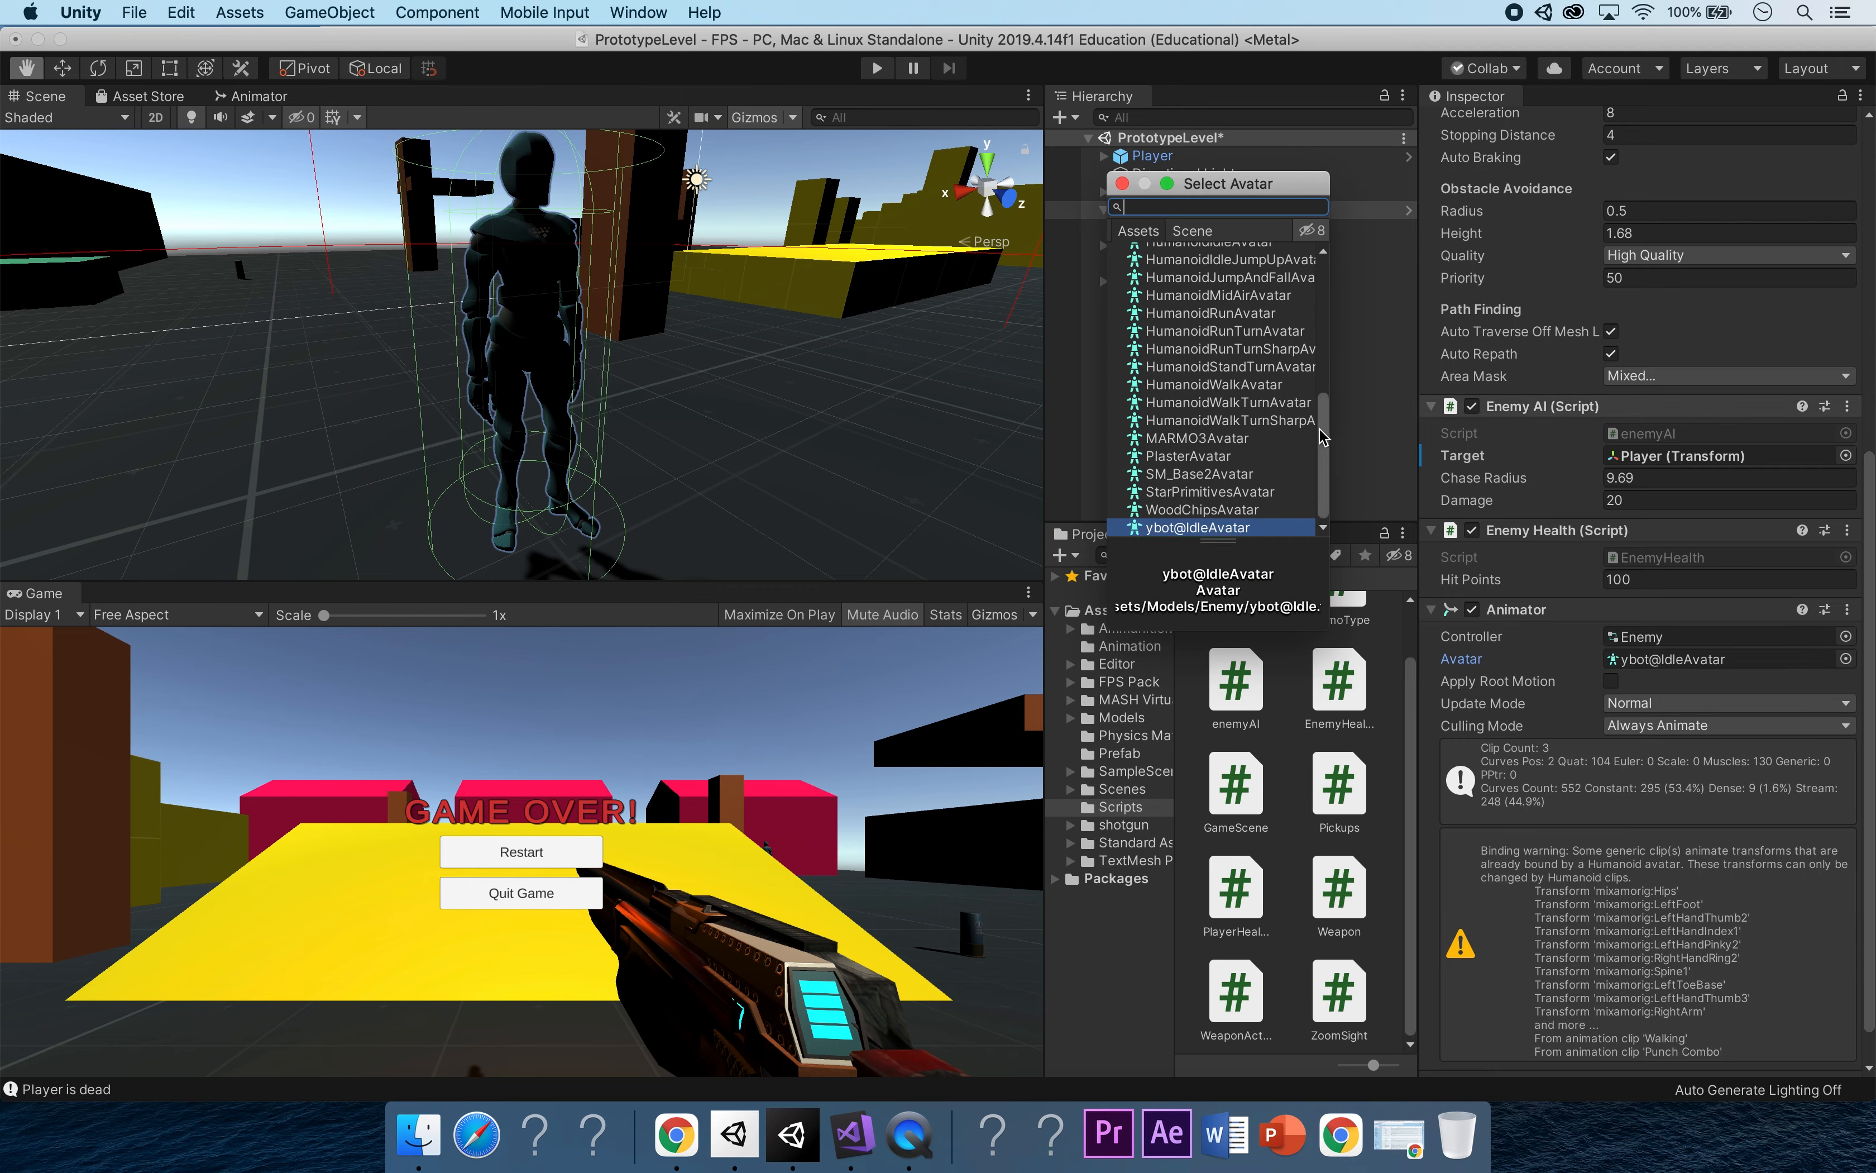
pyautogui.click(1316, 479)
pyautogui.moveTo(1316, 478)
pyautogui.mouseDown()
pyautogui.moveTo(1326, 365)
pyautogui.moveTo(1305, 239)
pyautogui.moveTo(1310, 475)
pyautogui.mouseUp()
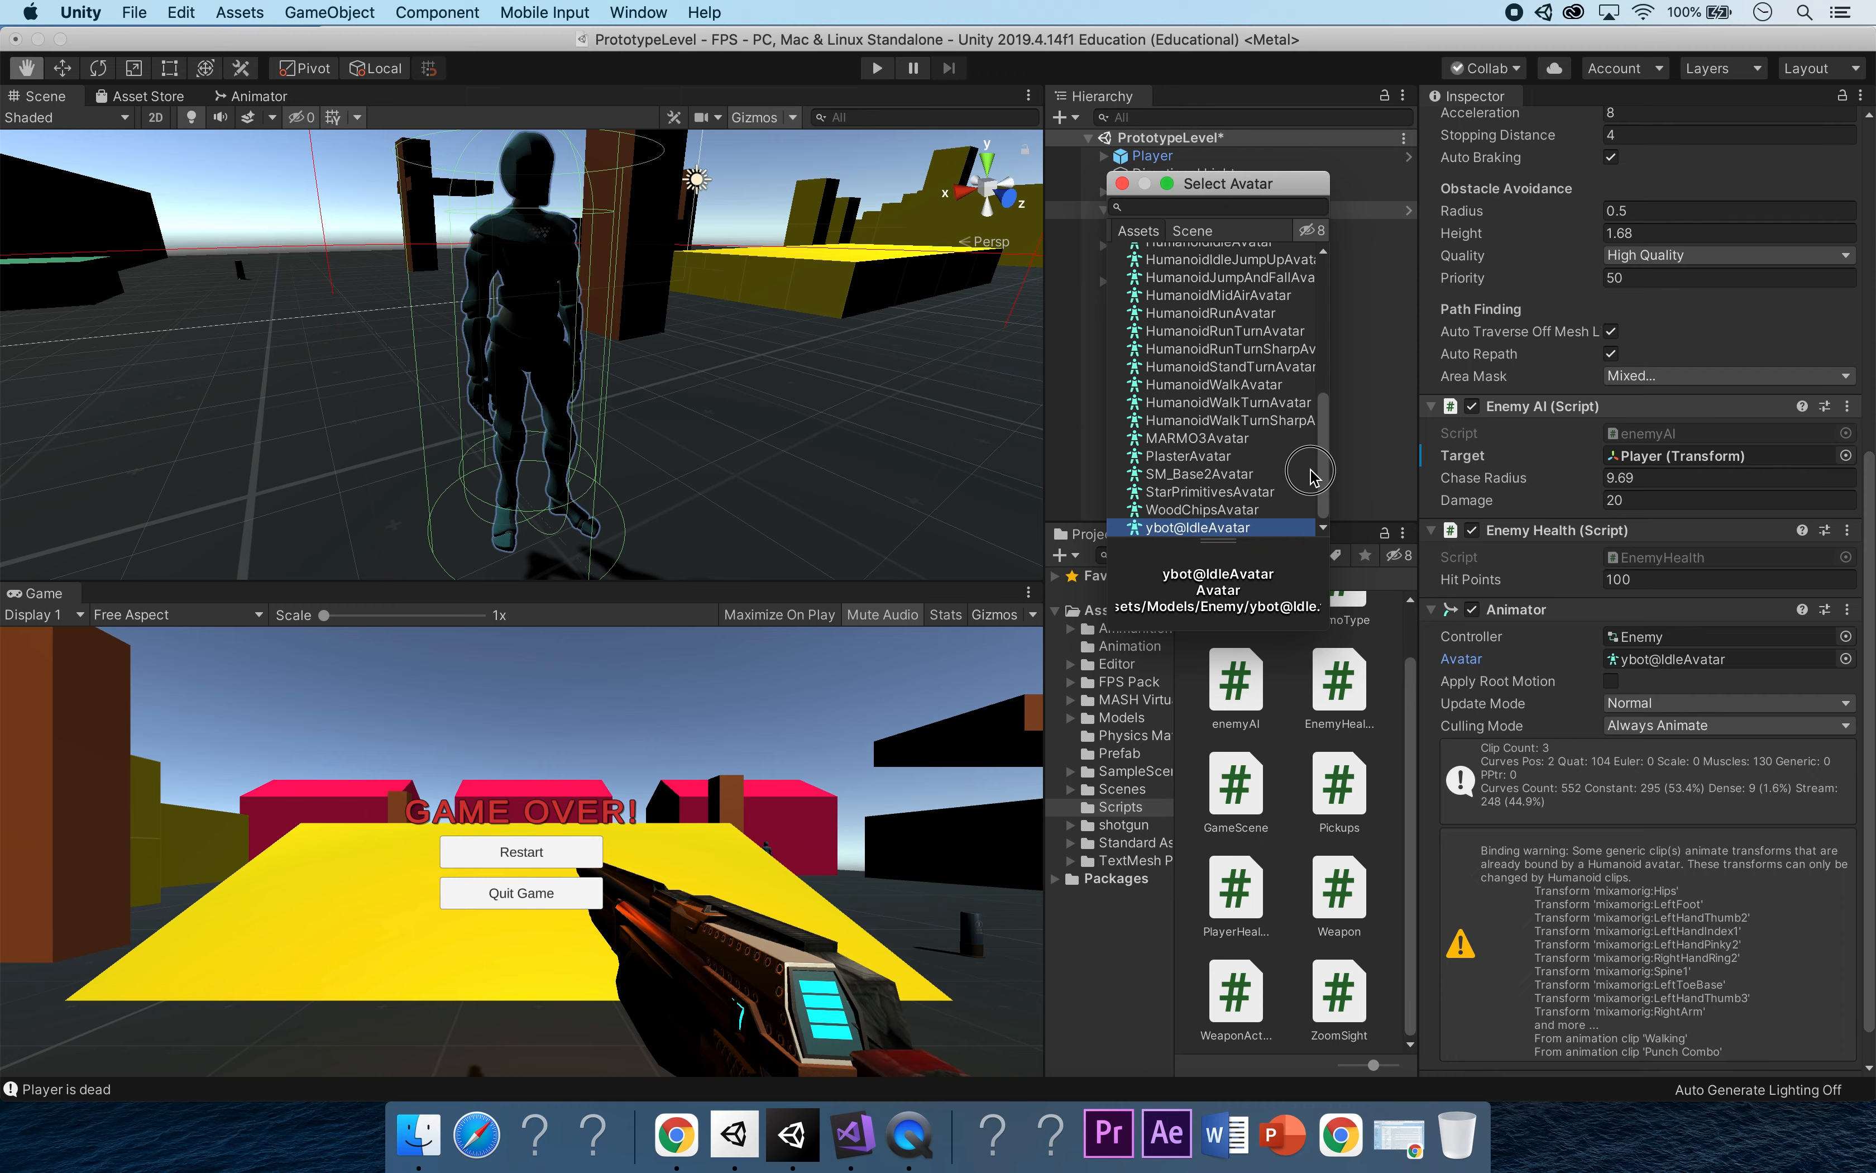
pyautogui.moveTo(1310, 475); pyautogui.dragTo(1321, 415)
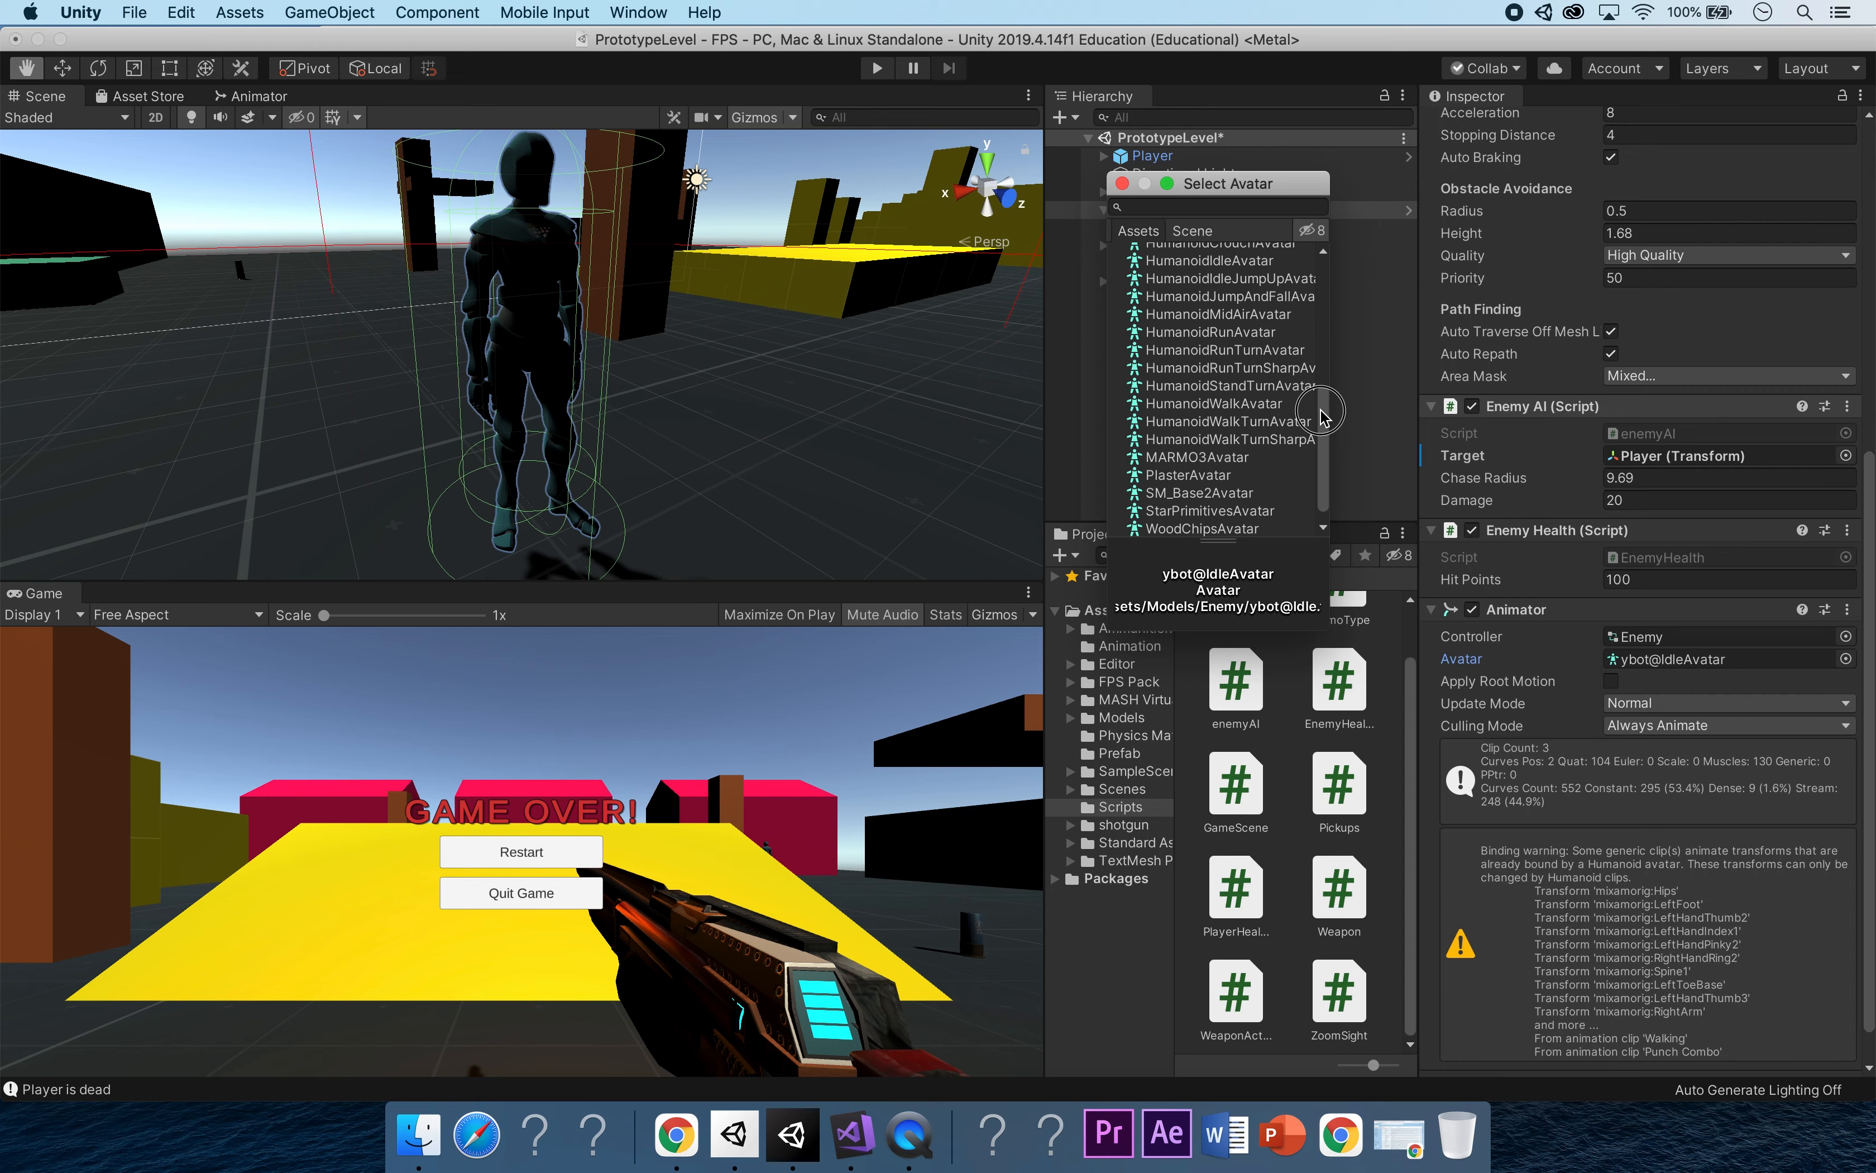
pyautogui.moveTo(1322, 415); pyautogui.dragTo(1309, 475)
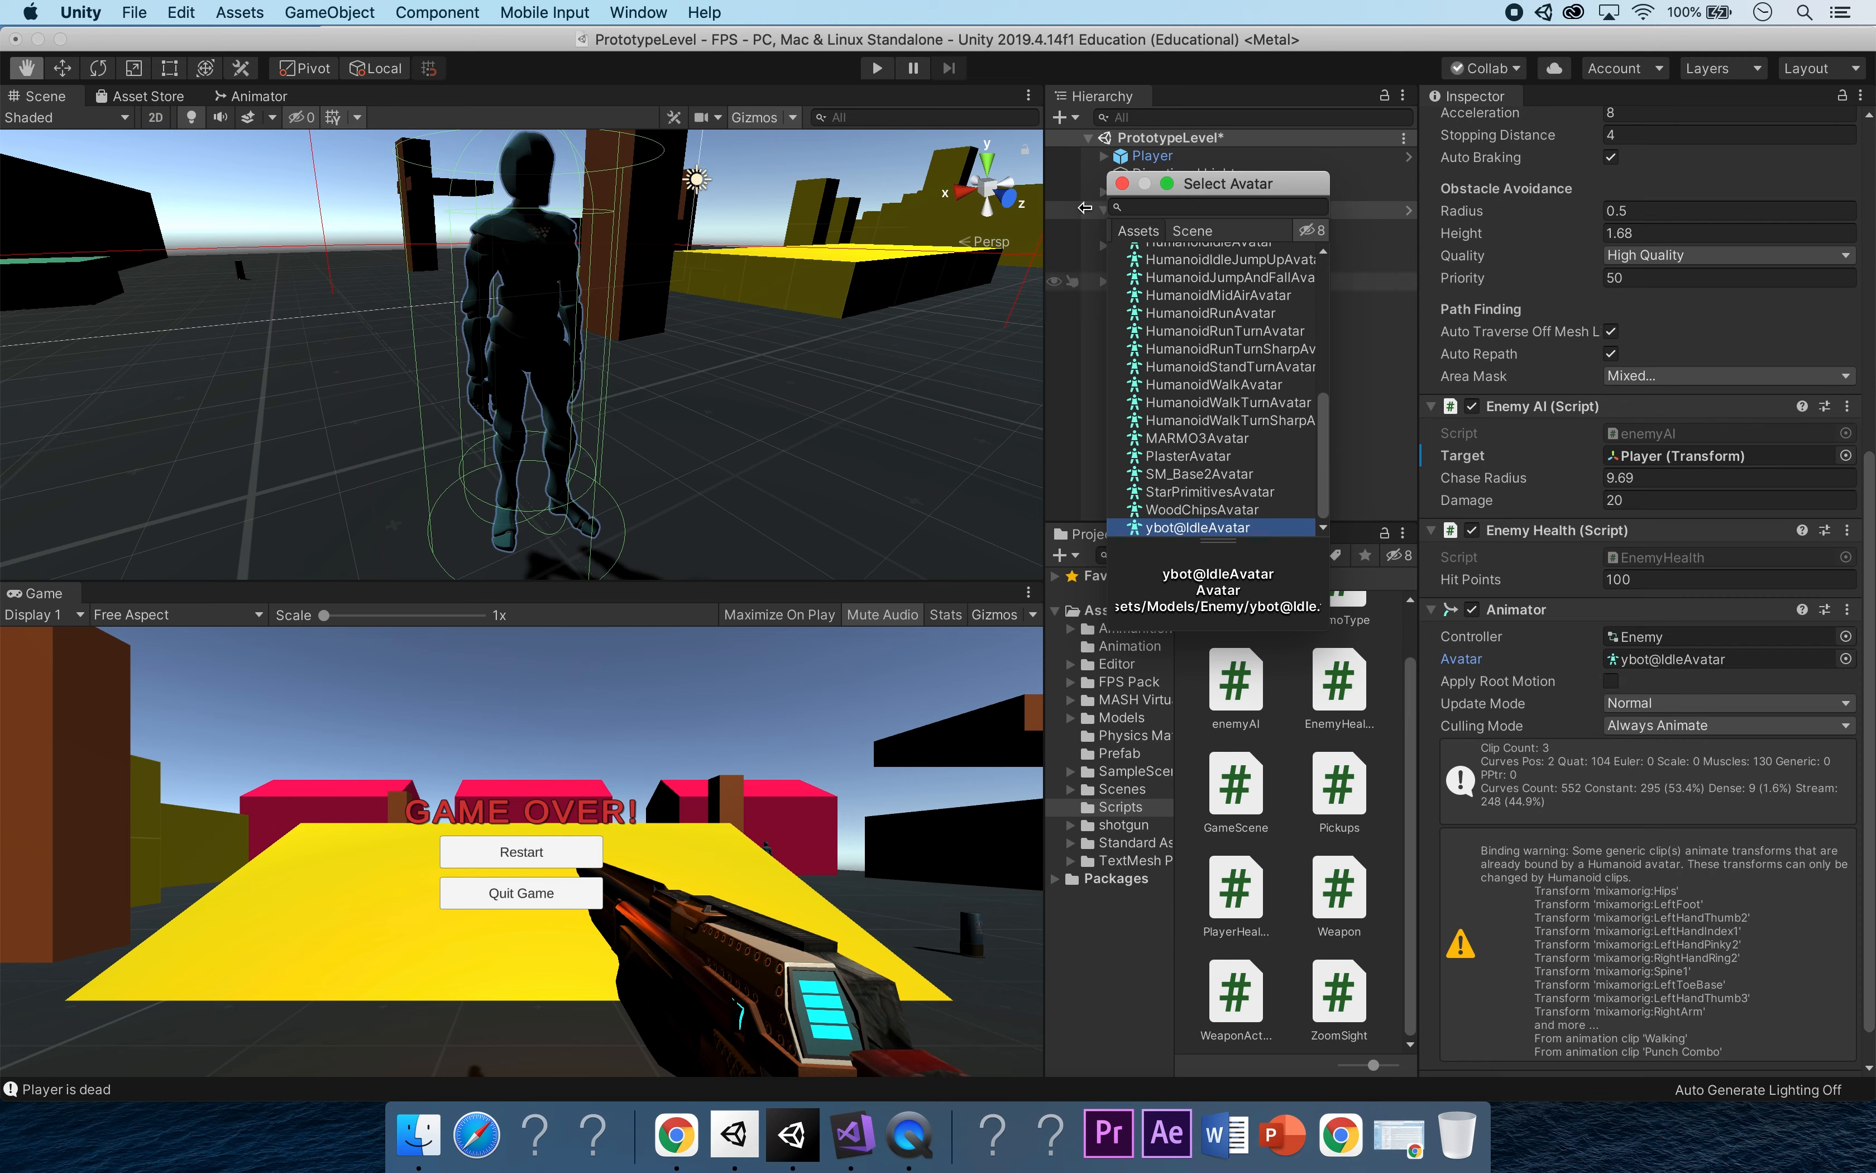
pyautogui.click(1122, 184)
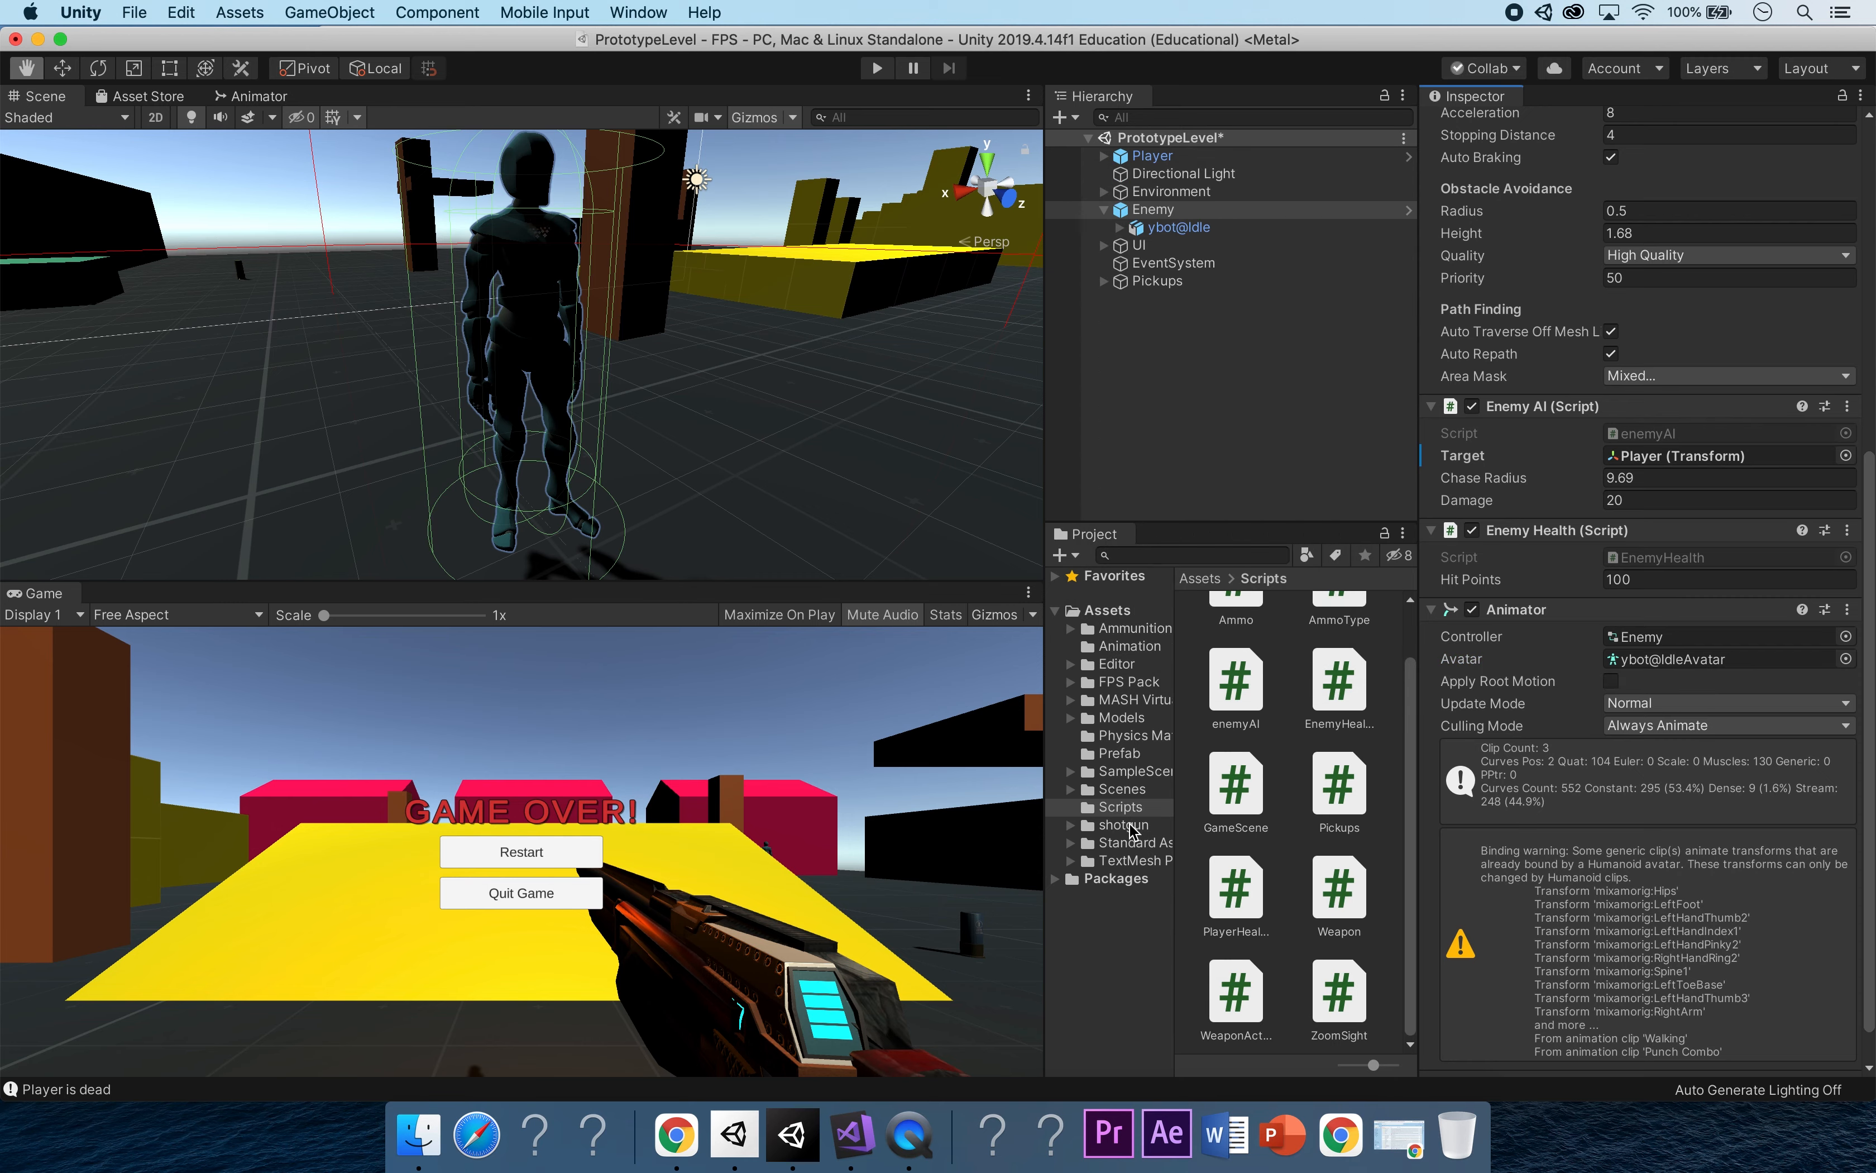
# In the Models/Enemy folder, set the rig Animation Type of the ybot@Punch Combo model to Humanoid.
pyautogui.click(1119, 721)
pyautogui.doubleClick(1233, 652)
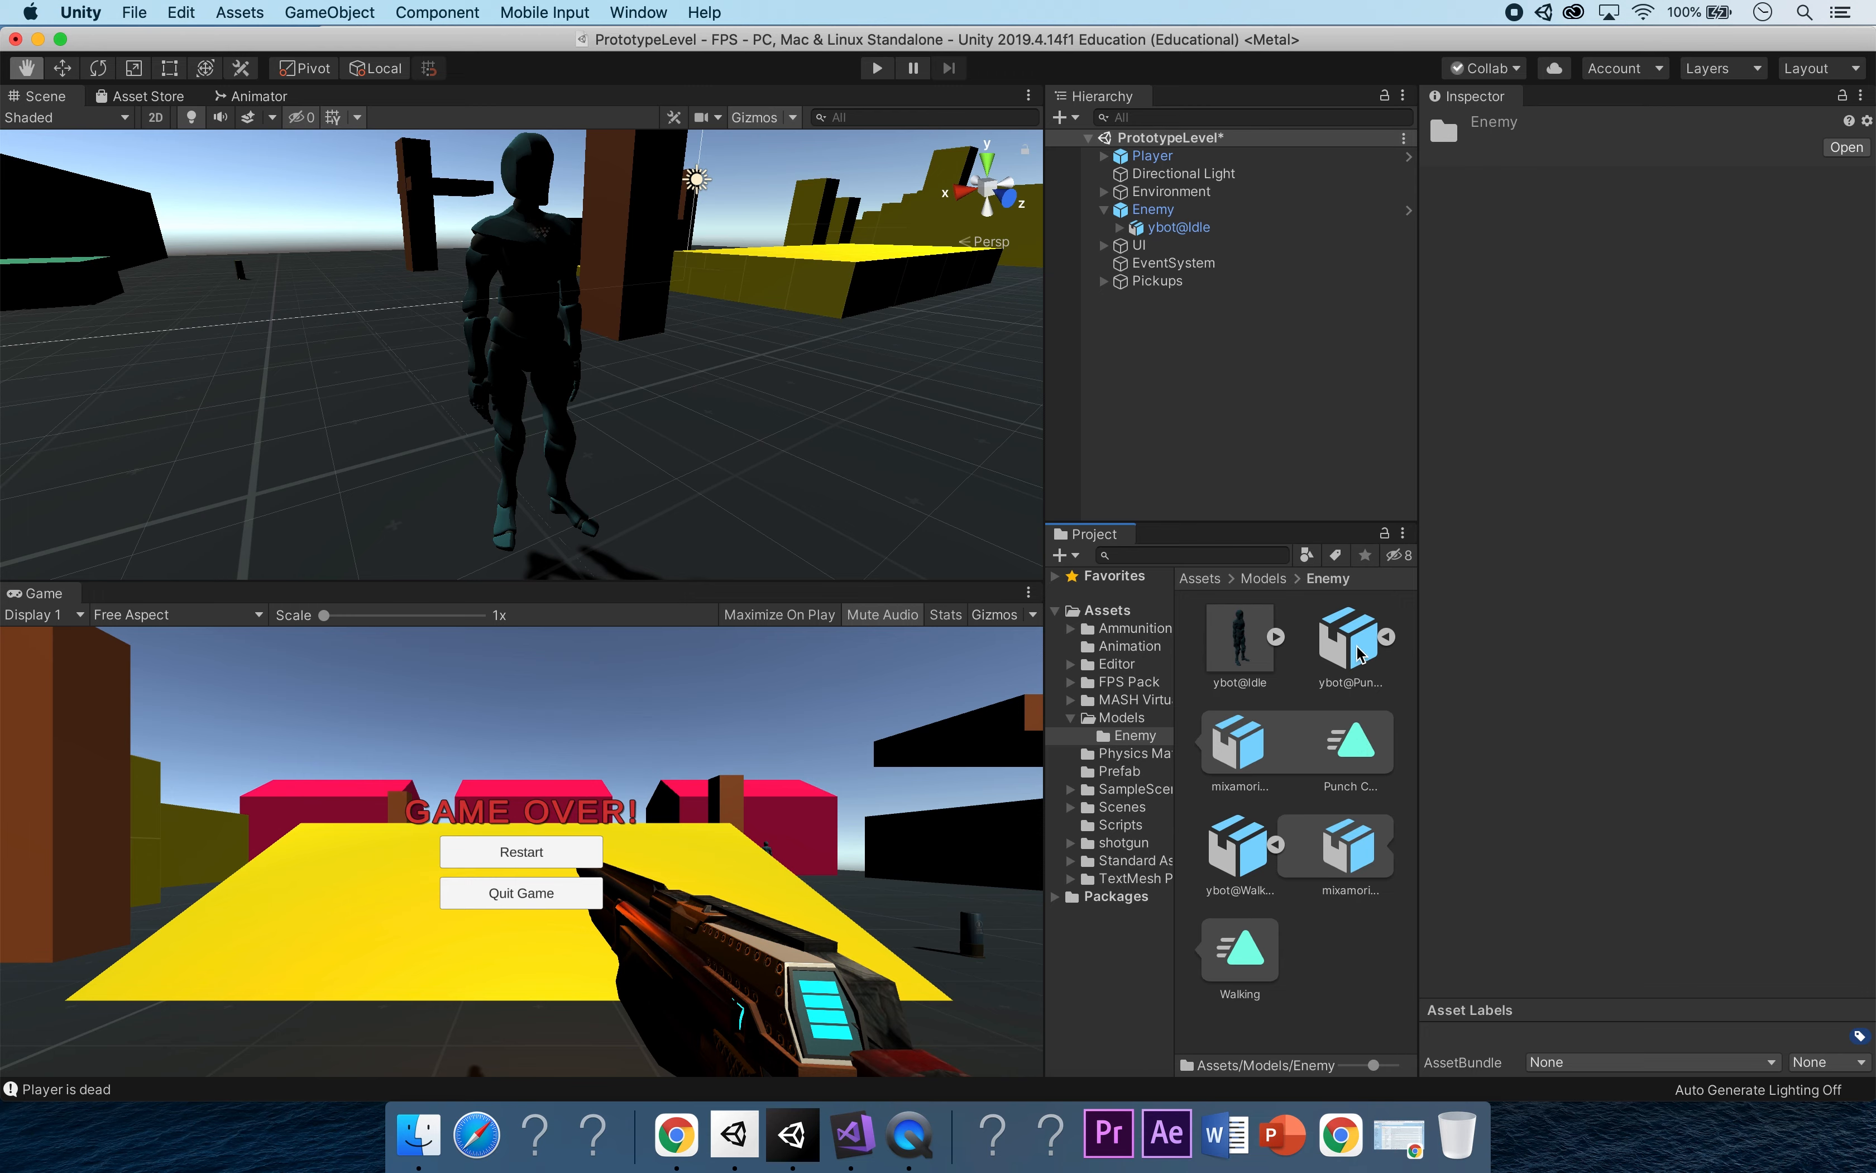
pyautogui.click(1350, 750)
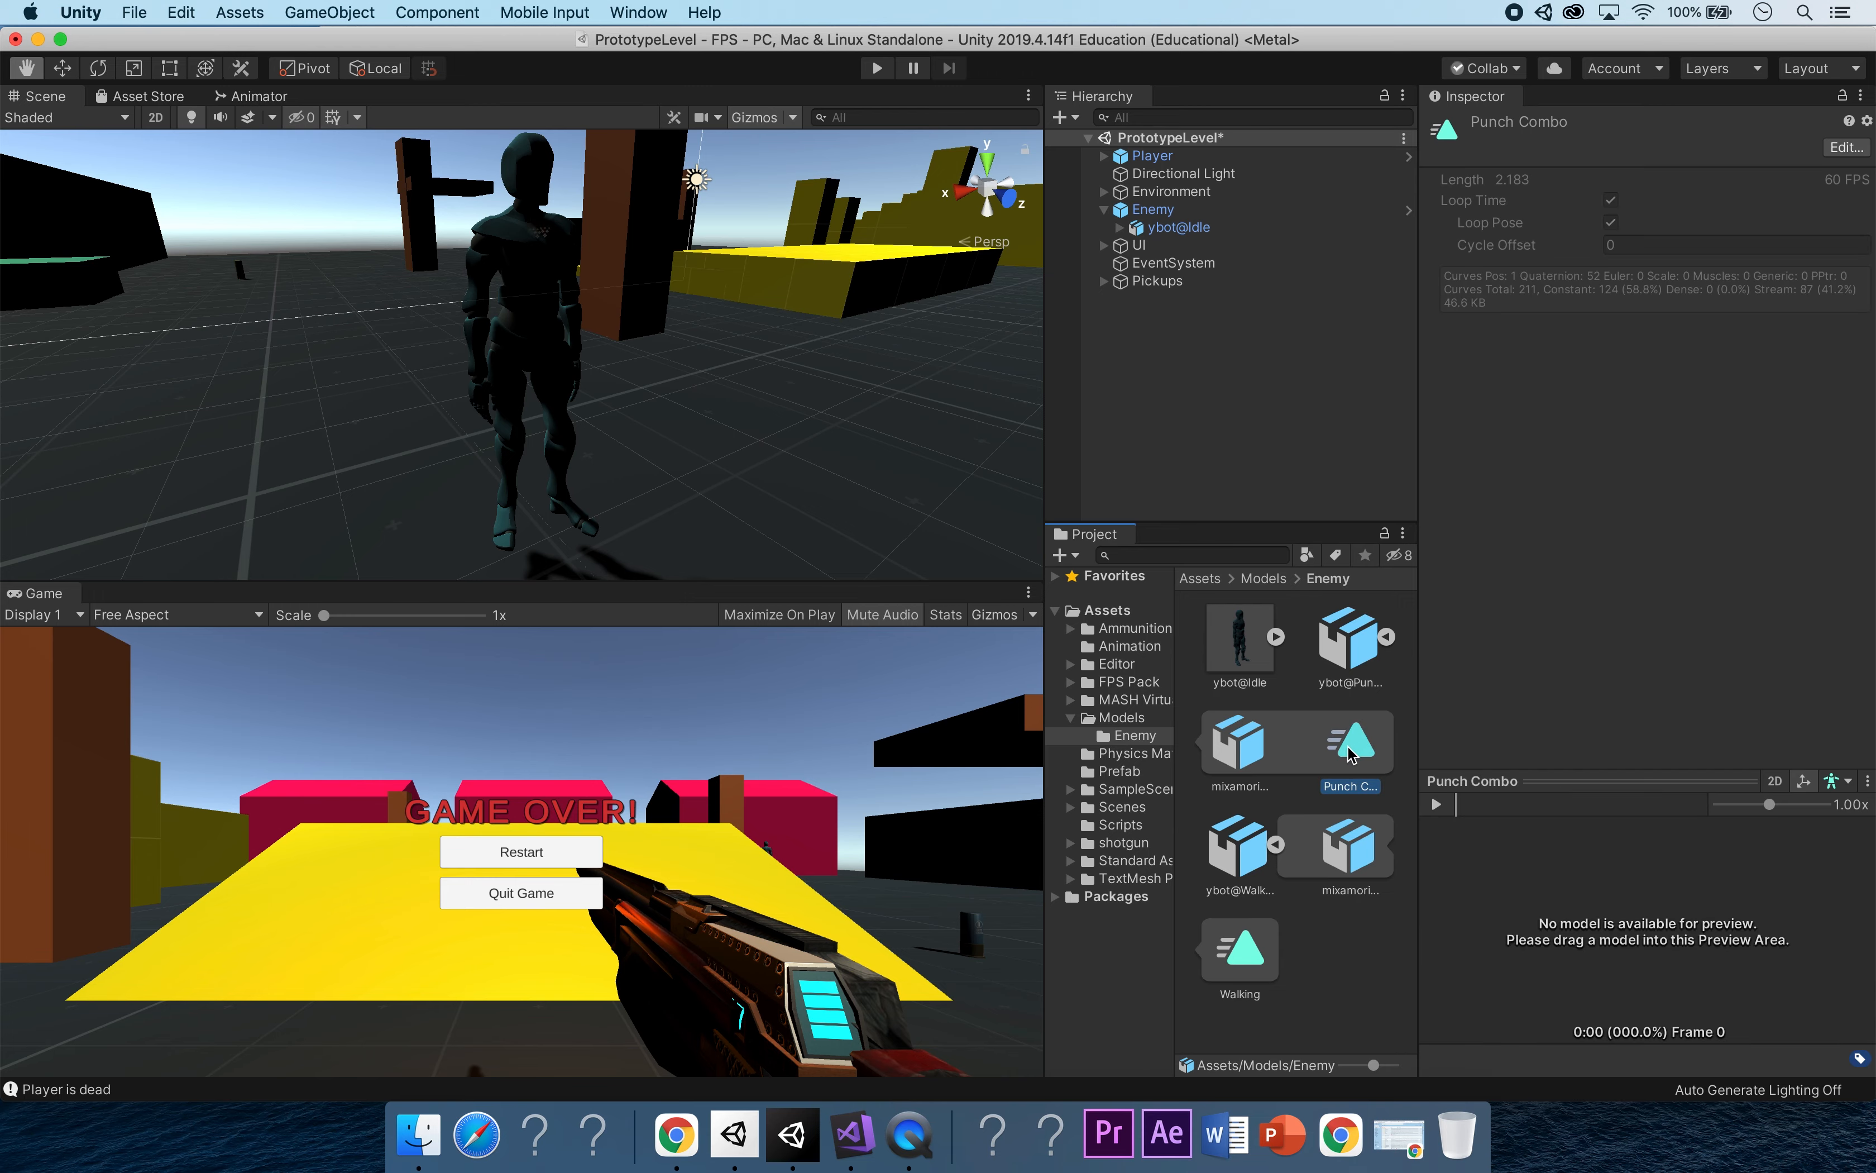
pyautogui.click(1238, 756)
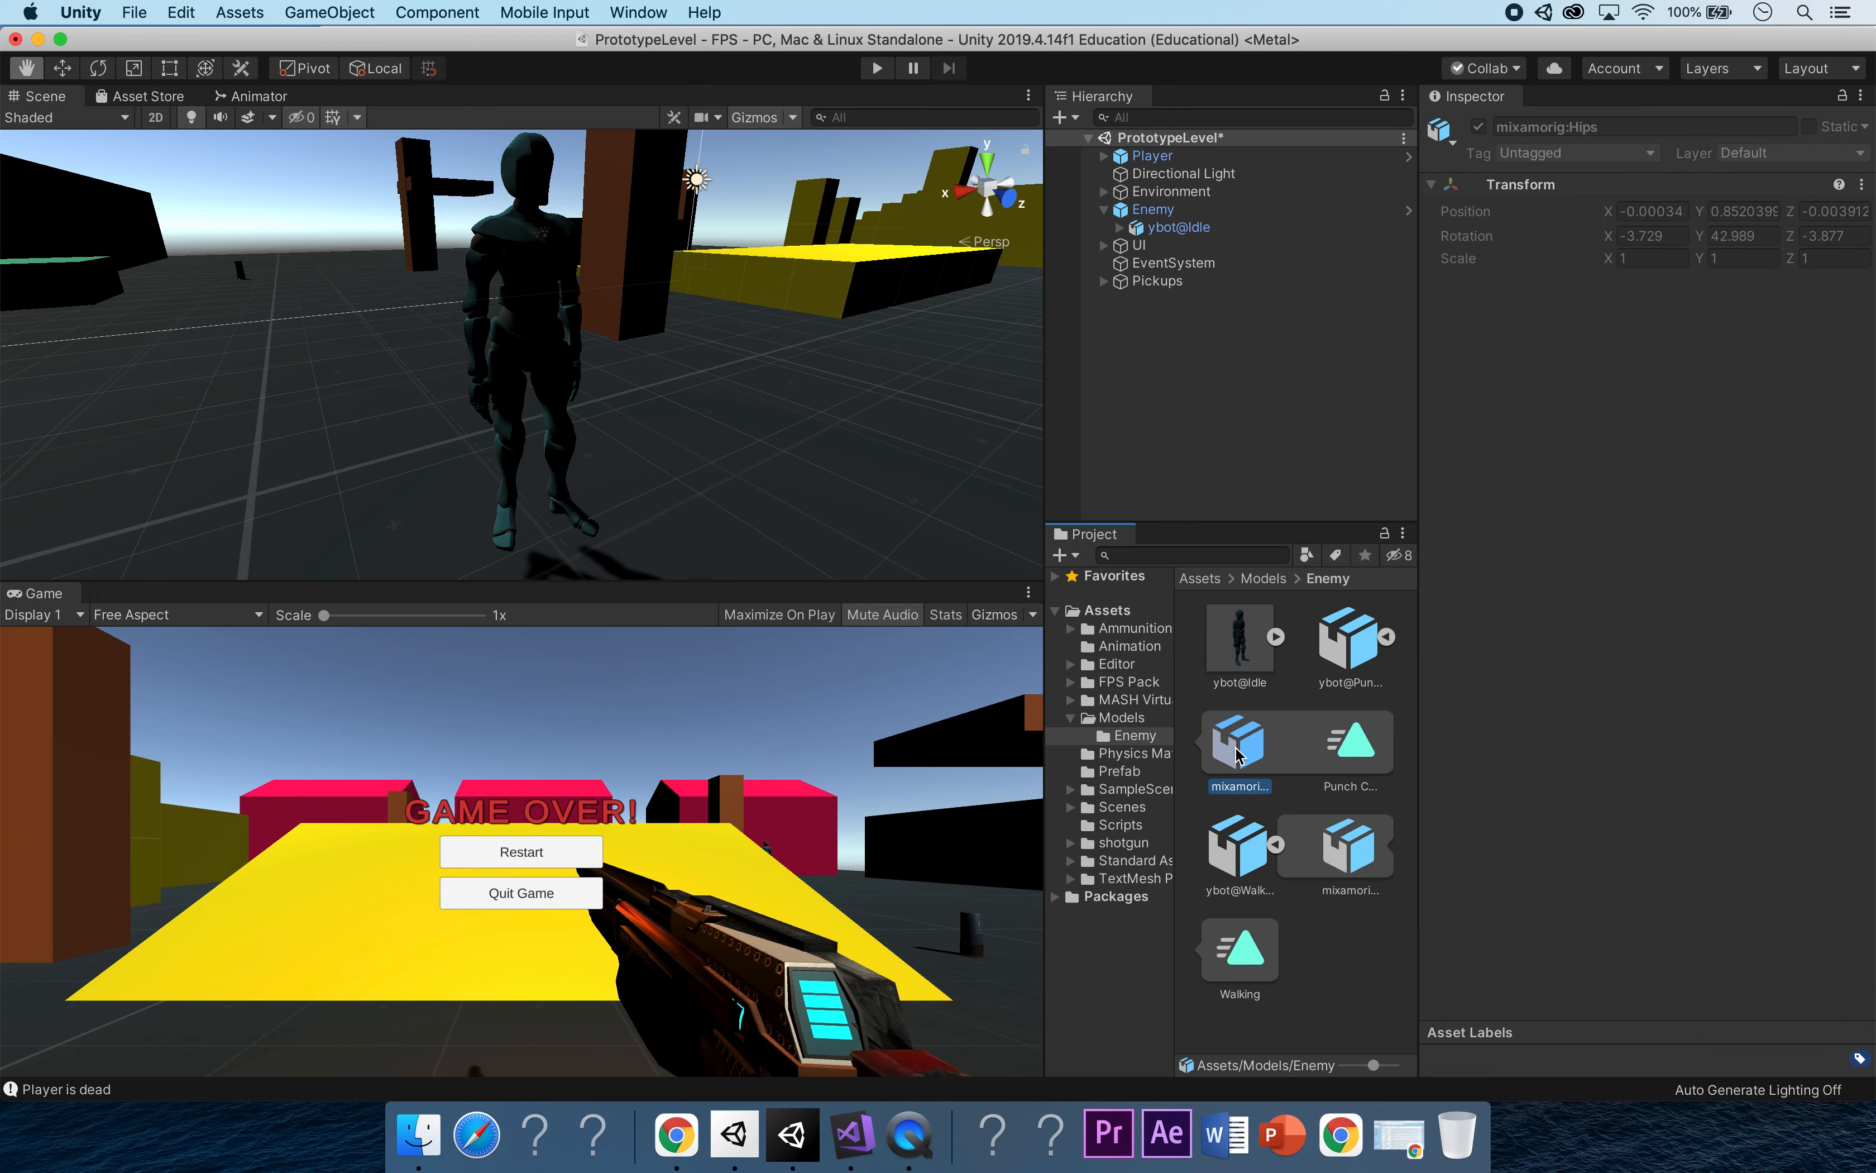
pyautogui.click(1349, 640)
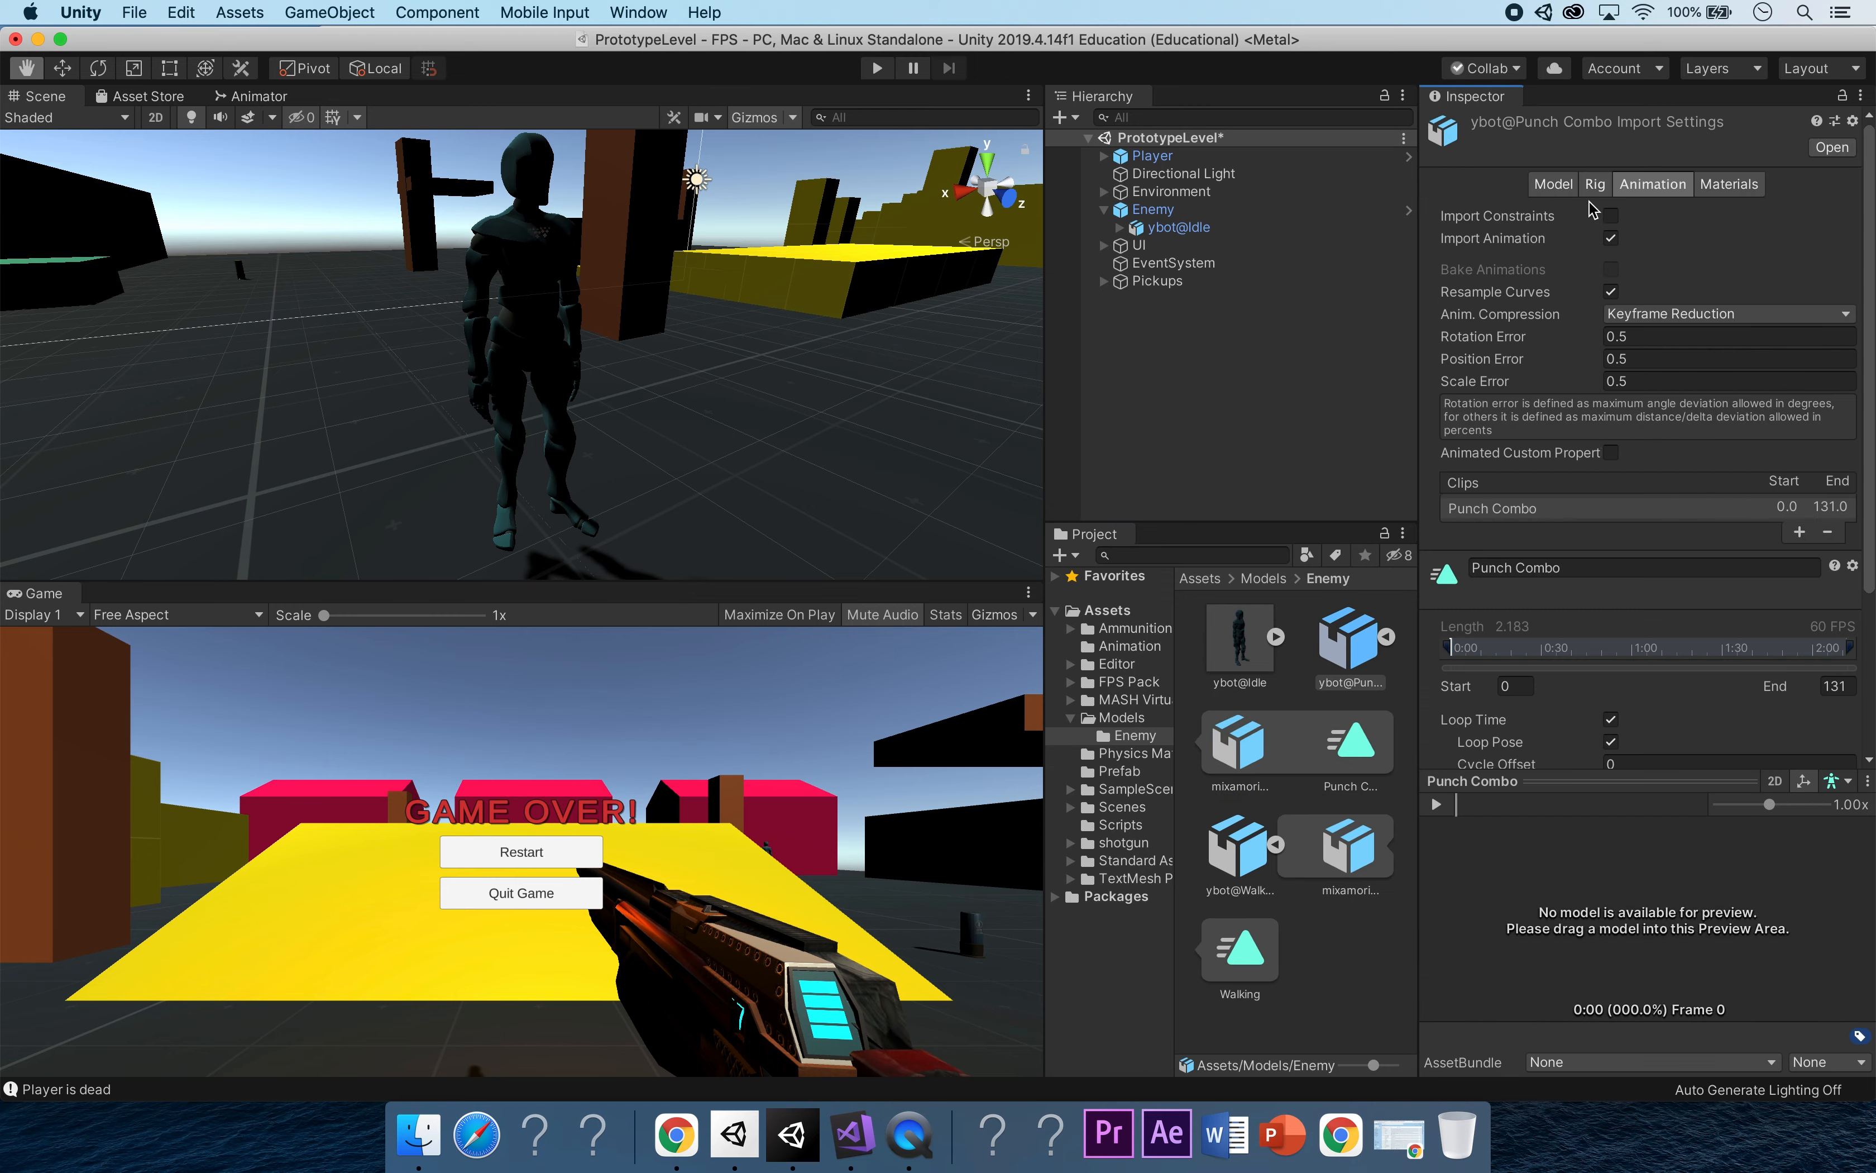
pyautogui.click(1595, 190)
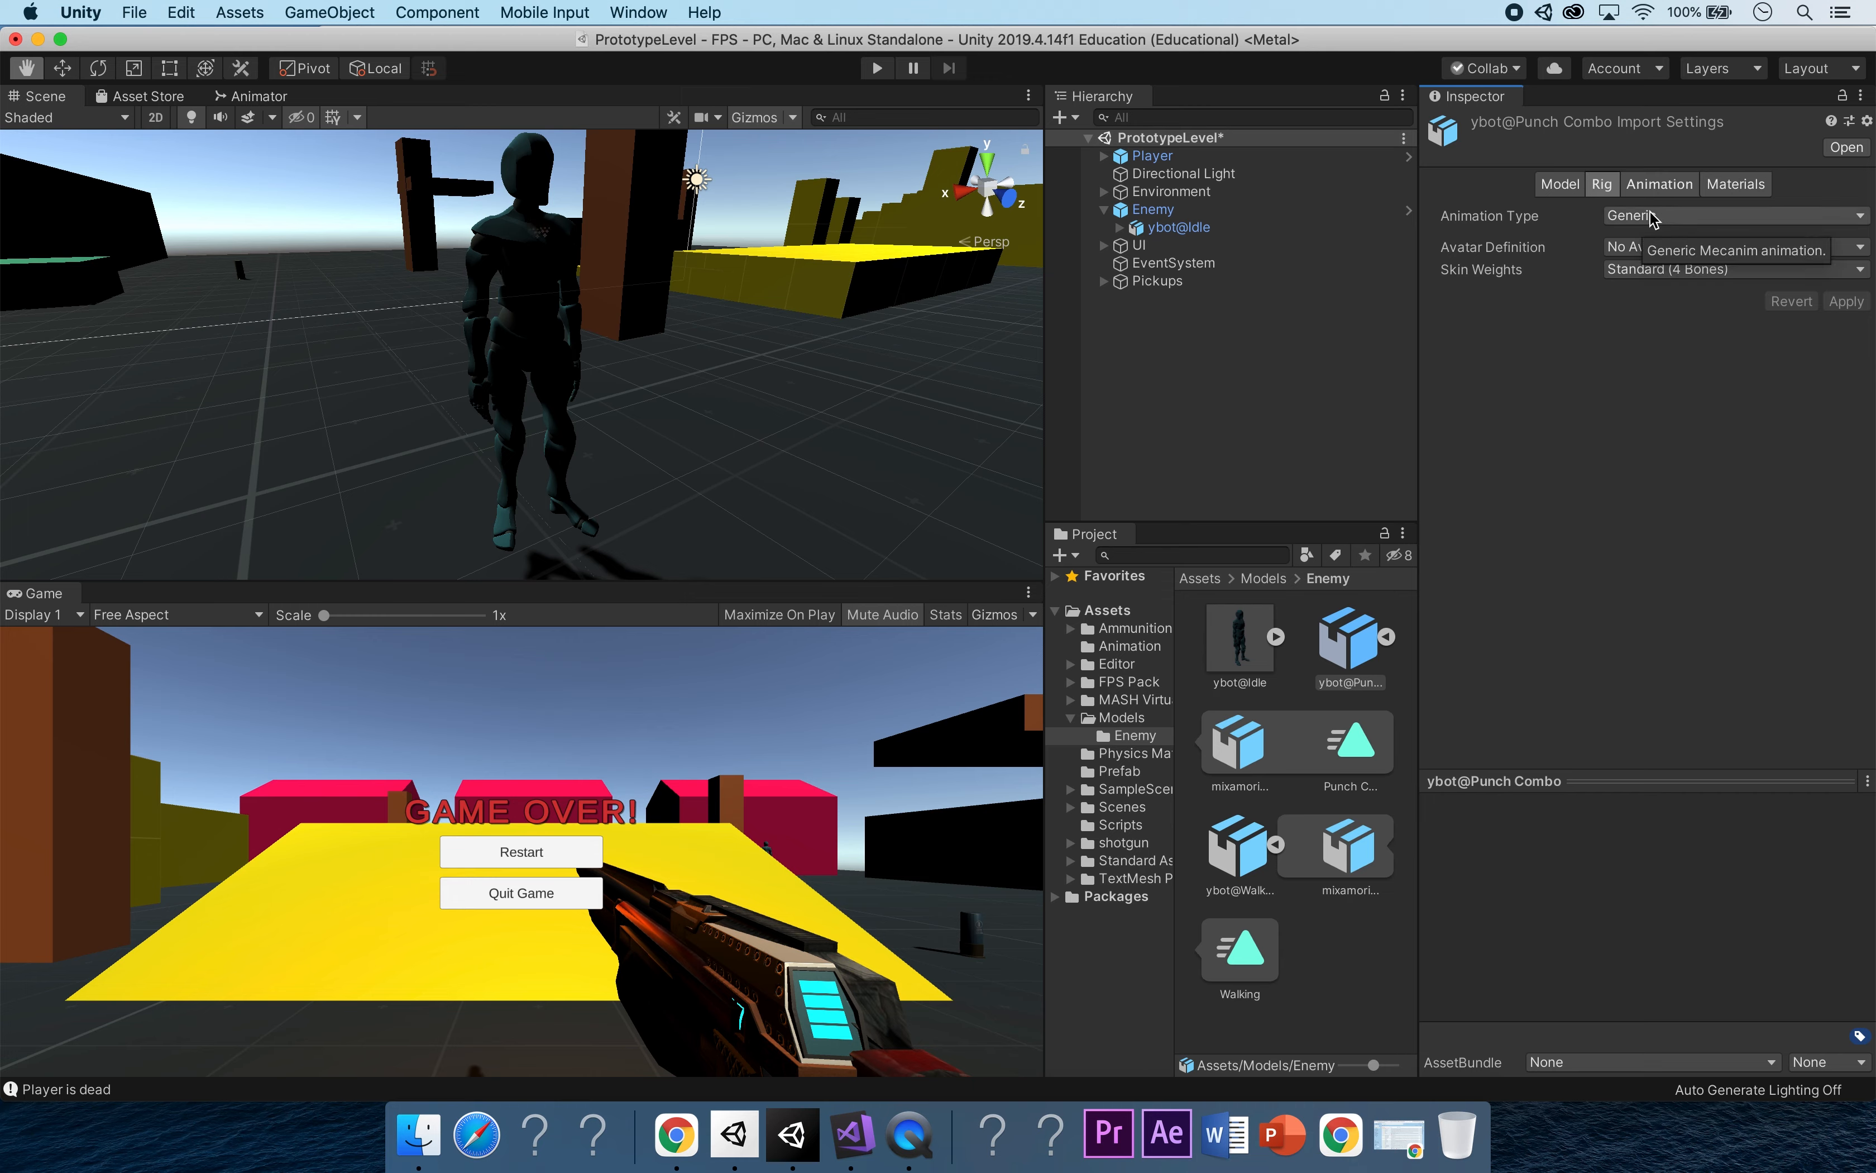
pyautogui.click(1679, 217)
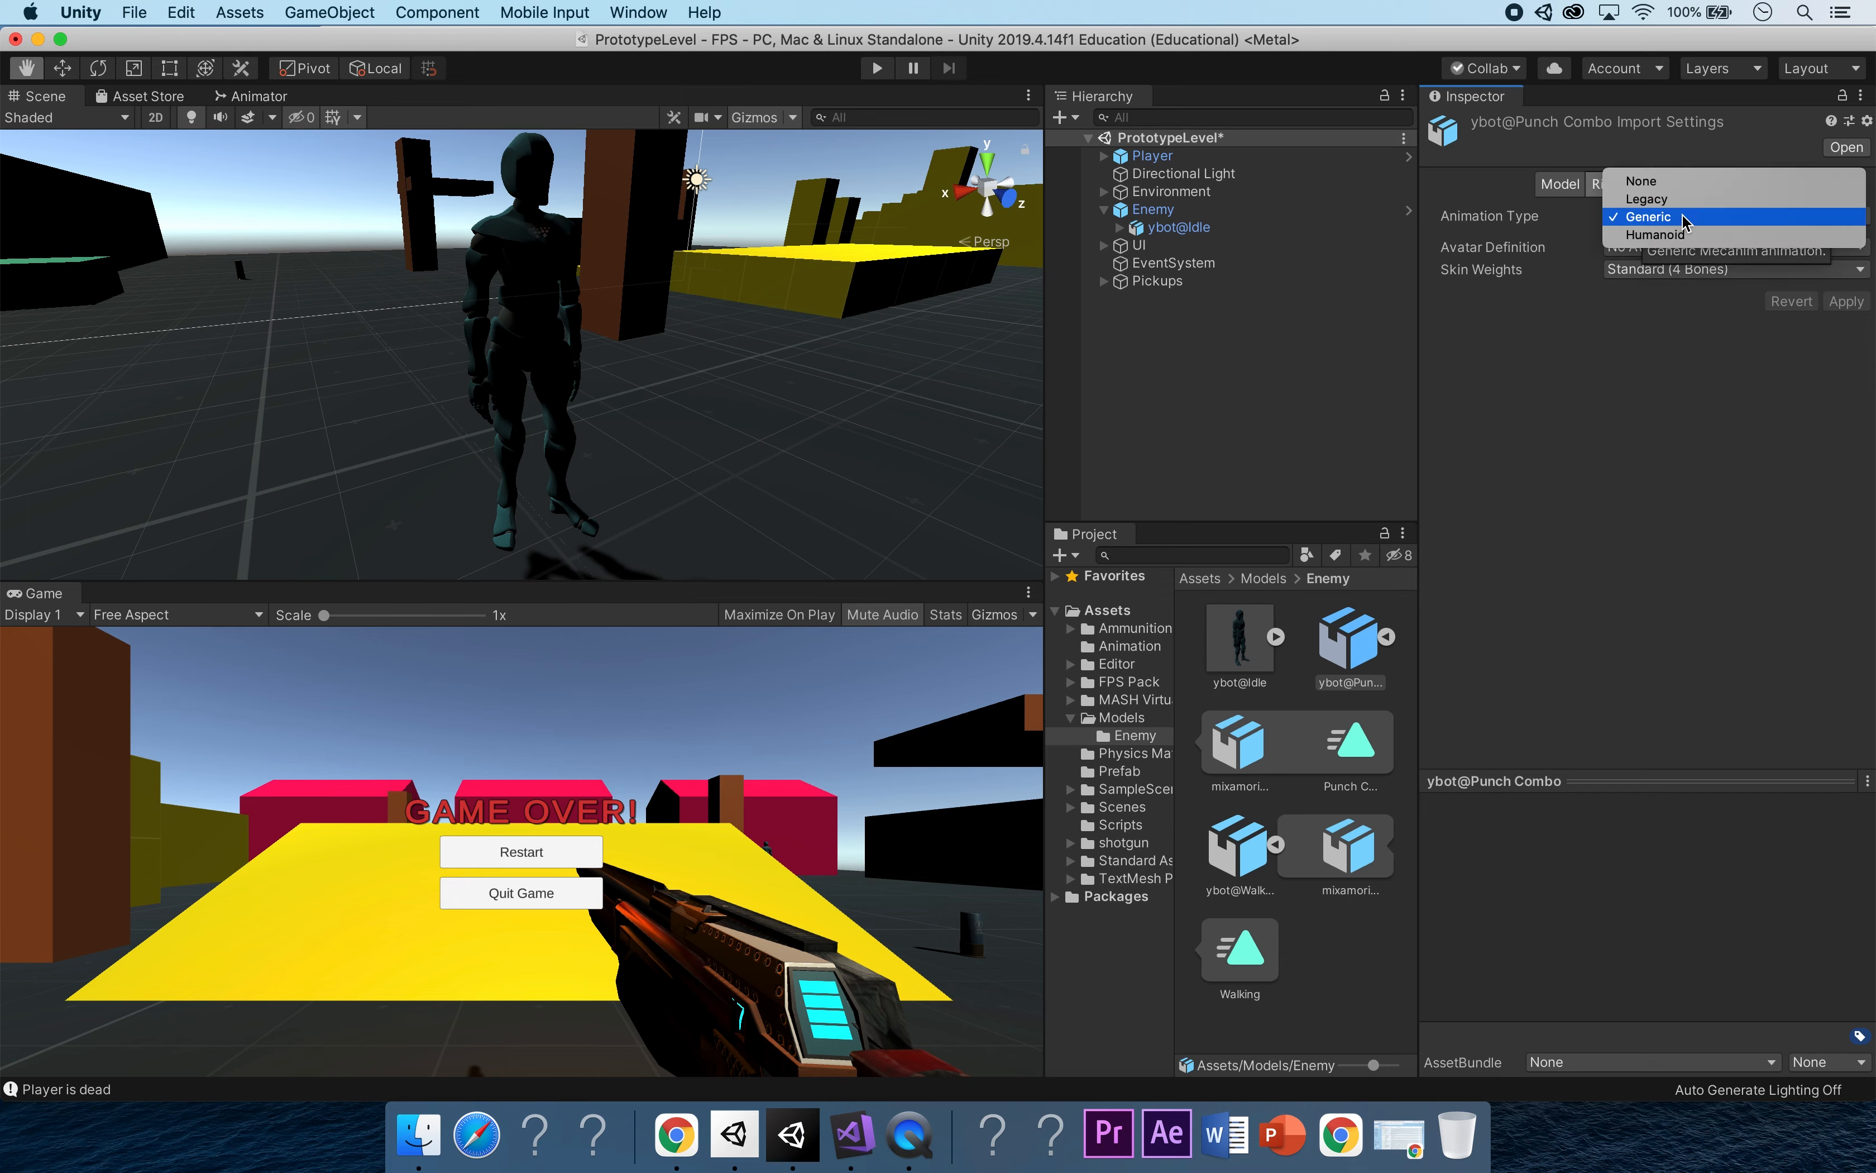
pyautogui.click(1681, 239)
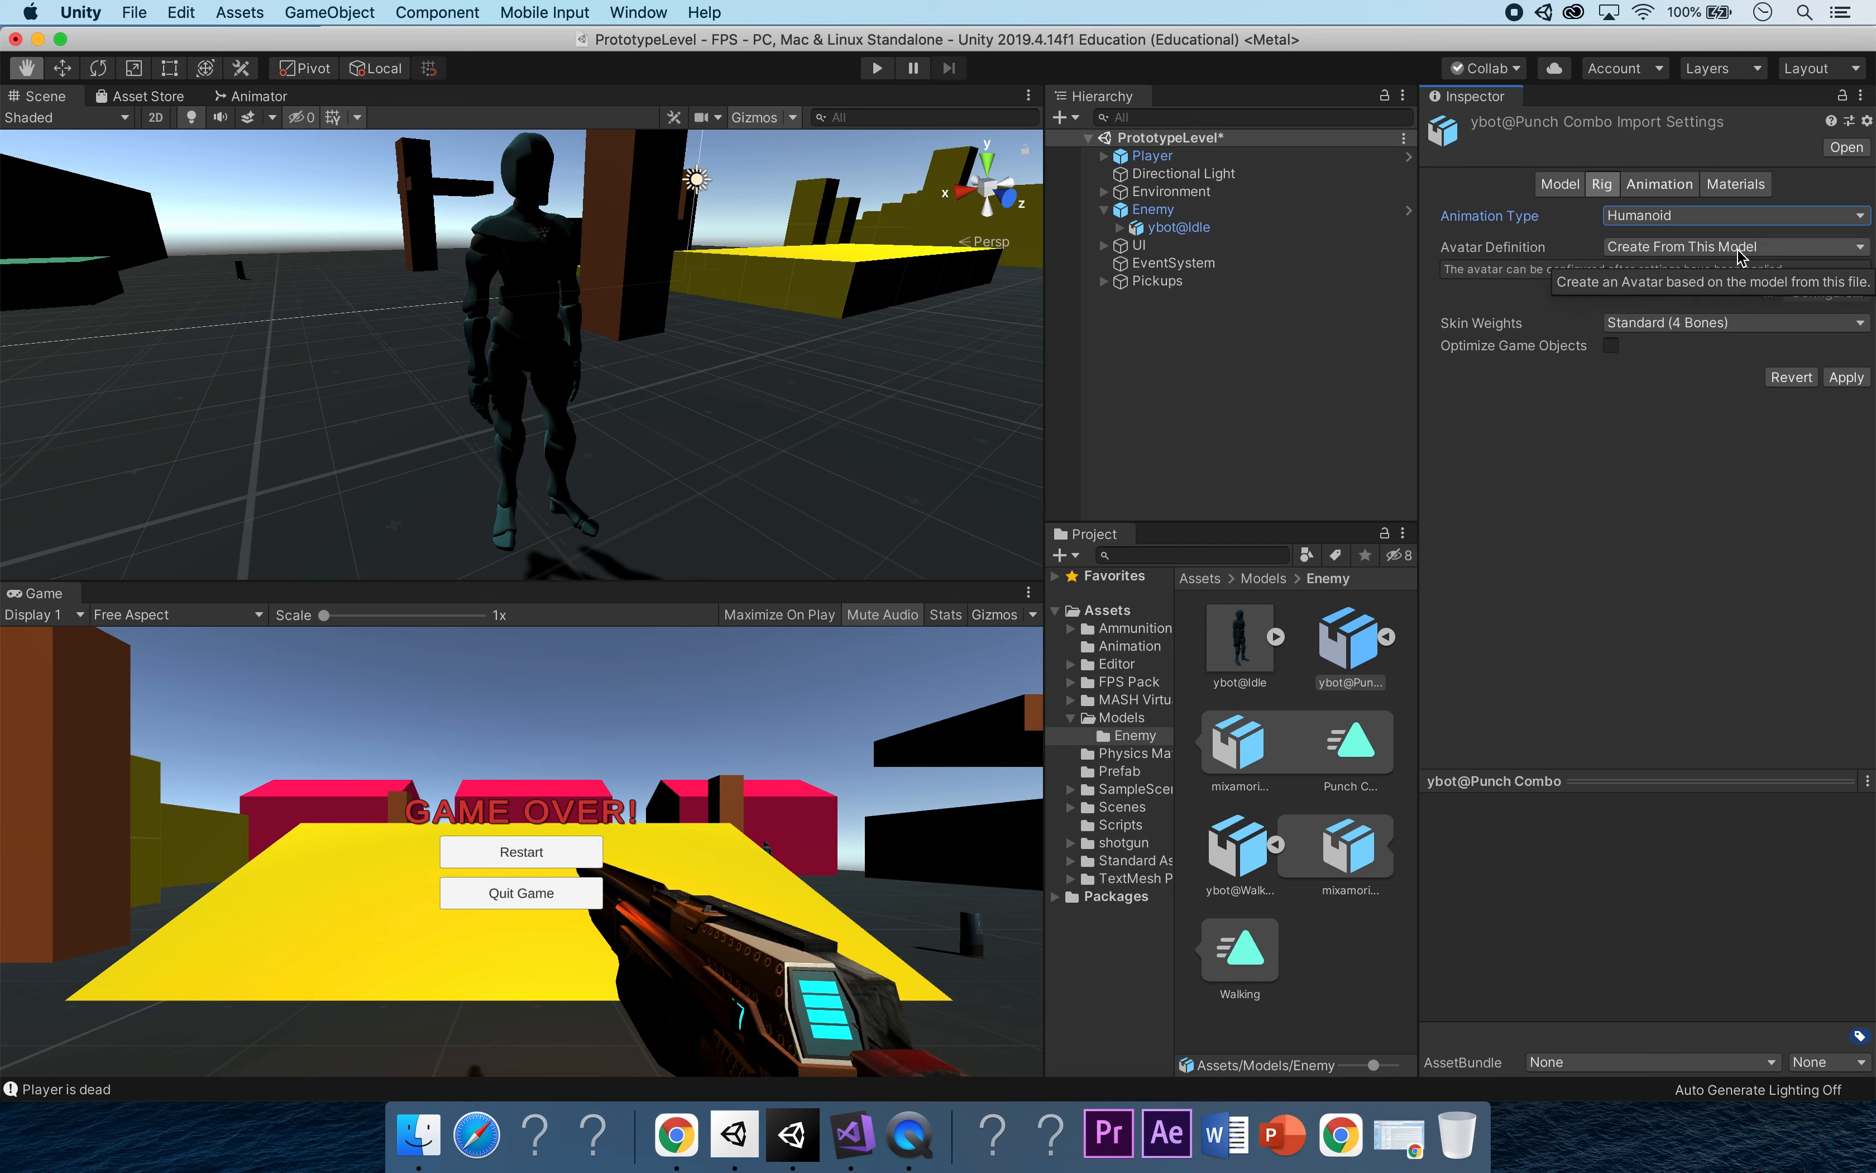
# Set the Punch Combo rig's Avatar Definition to Copy From Other Avatar with ybot@IdleAvatar as source, and apply the import settings.
pyautogui.click(1795, 249)
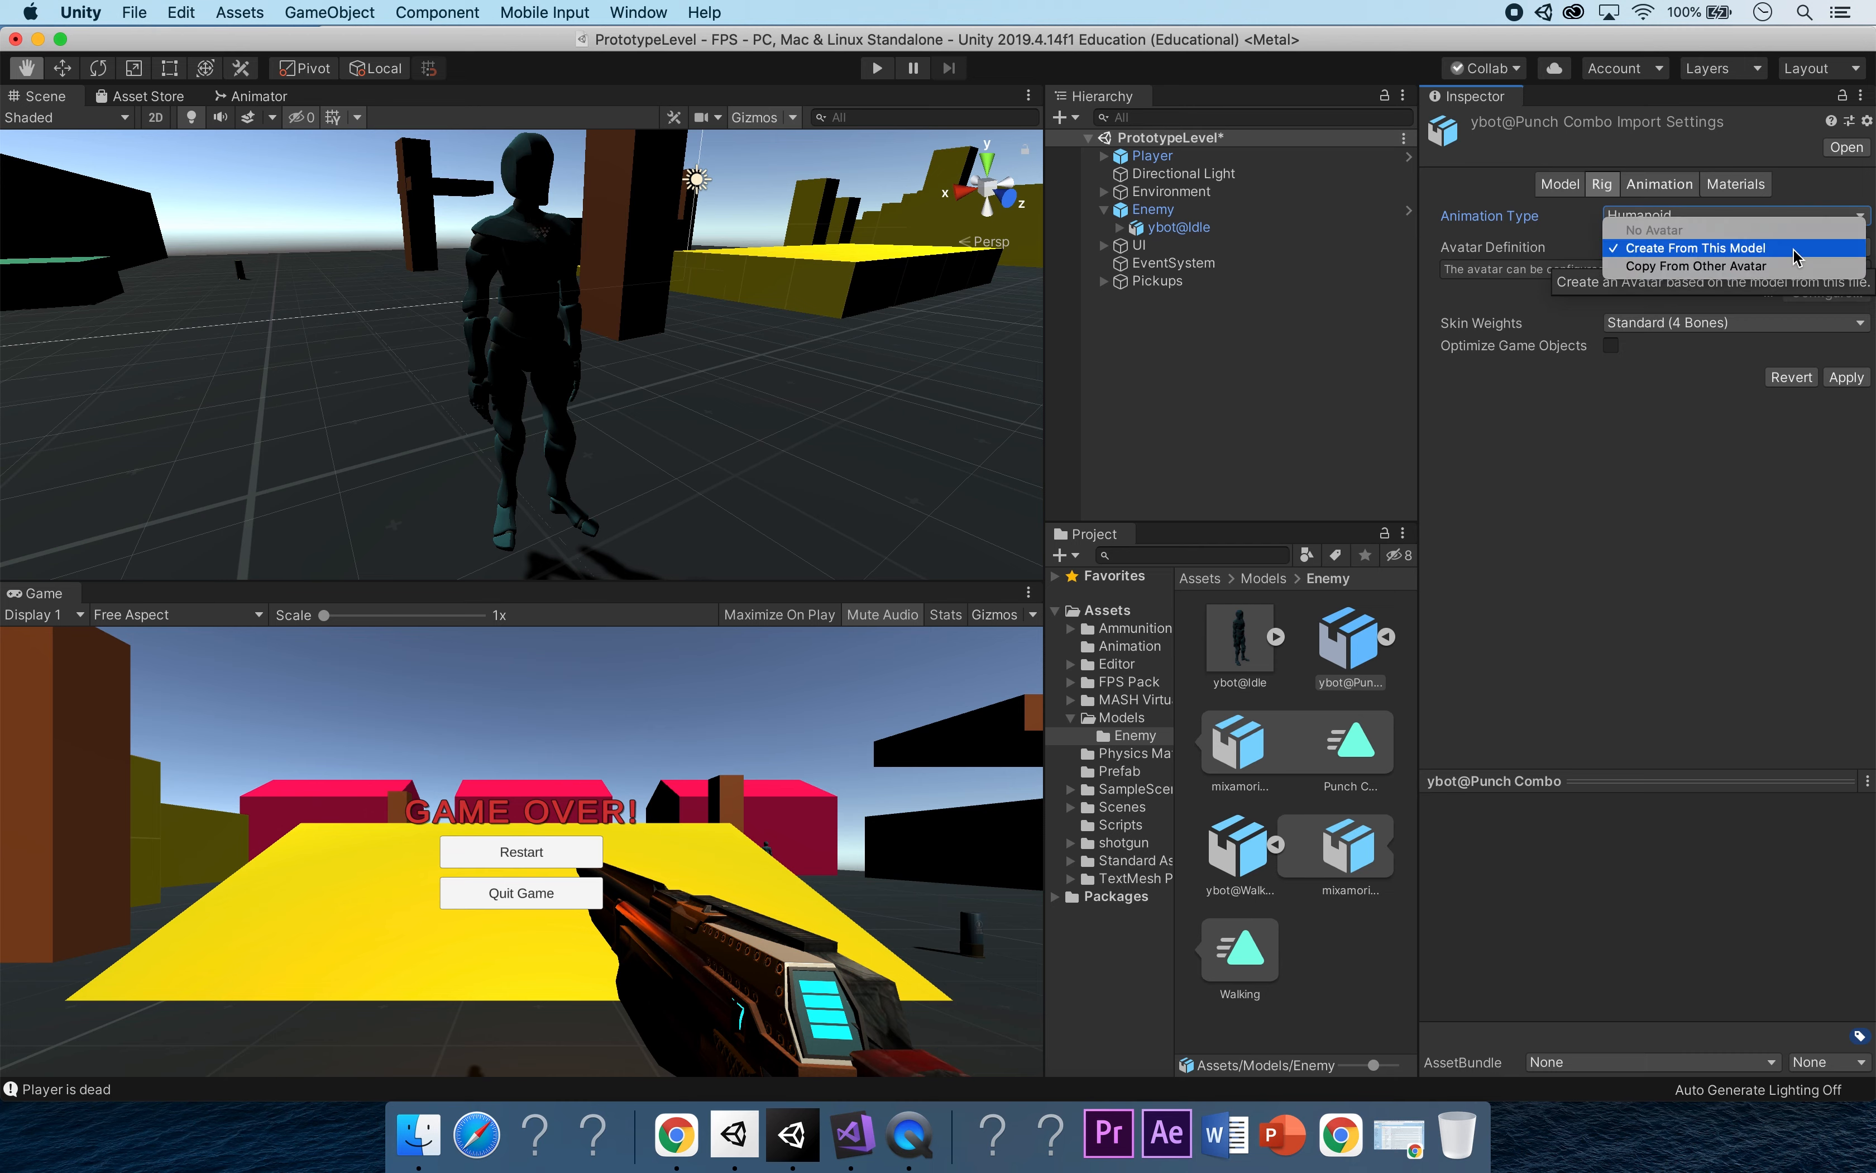
pyautogui.click(1697, 268)
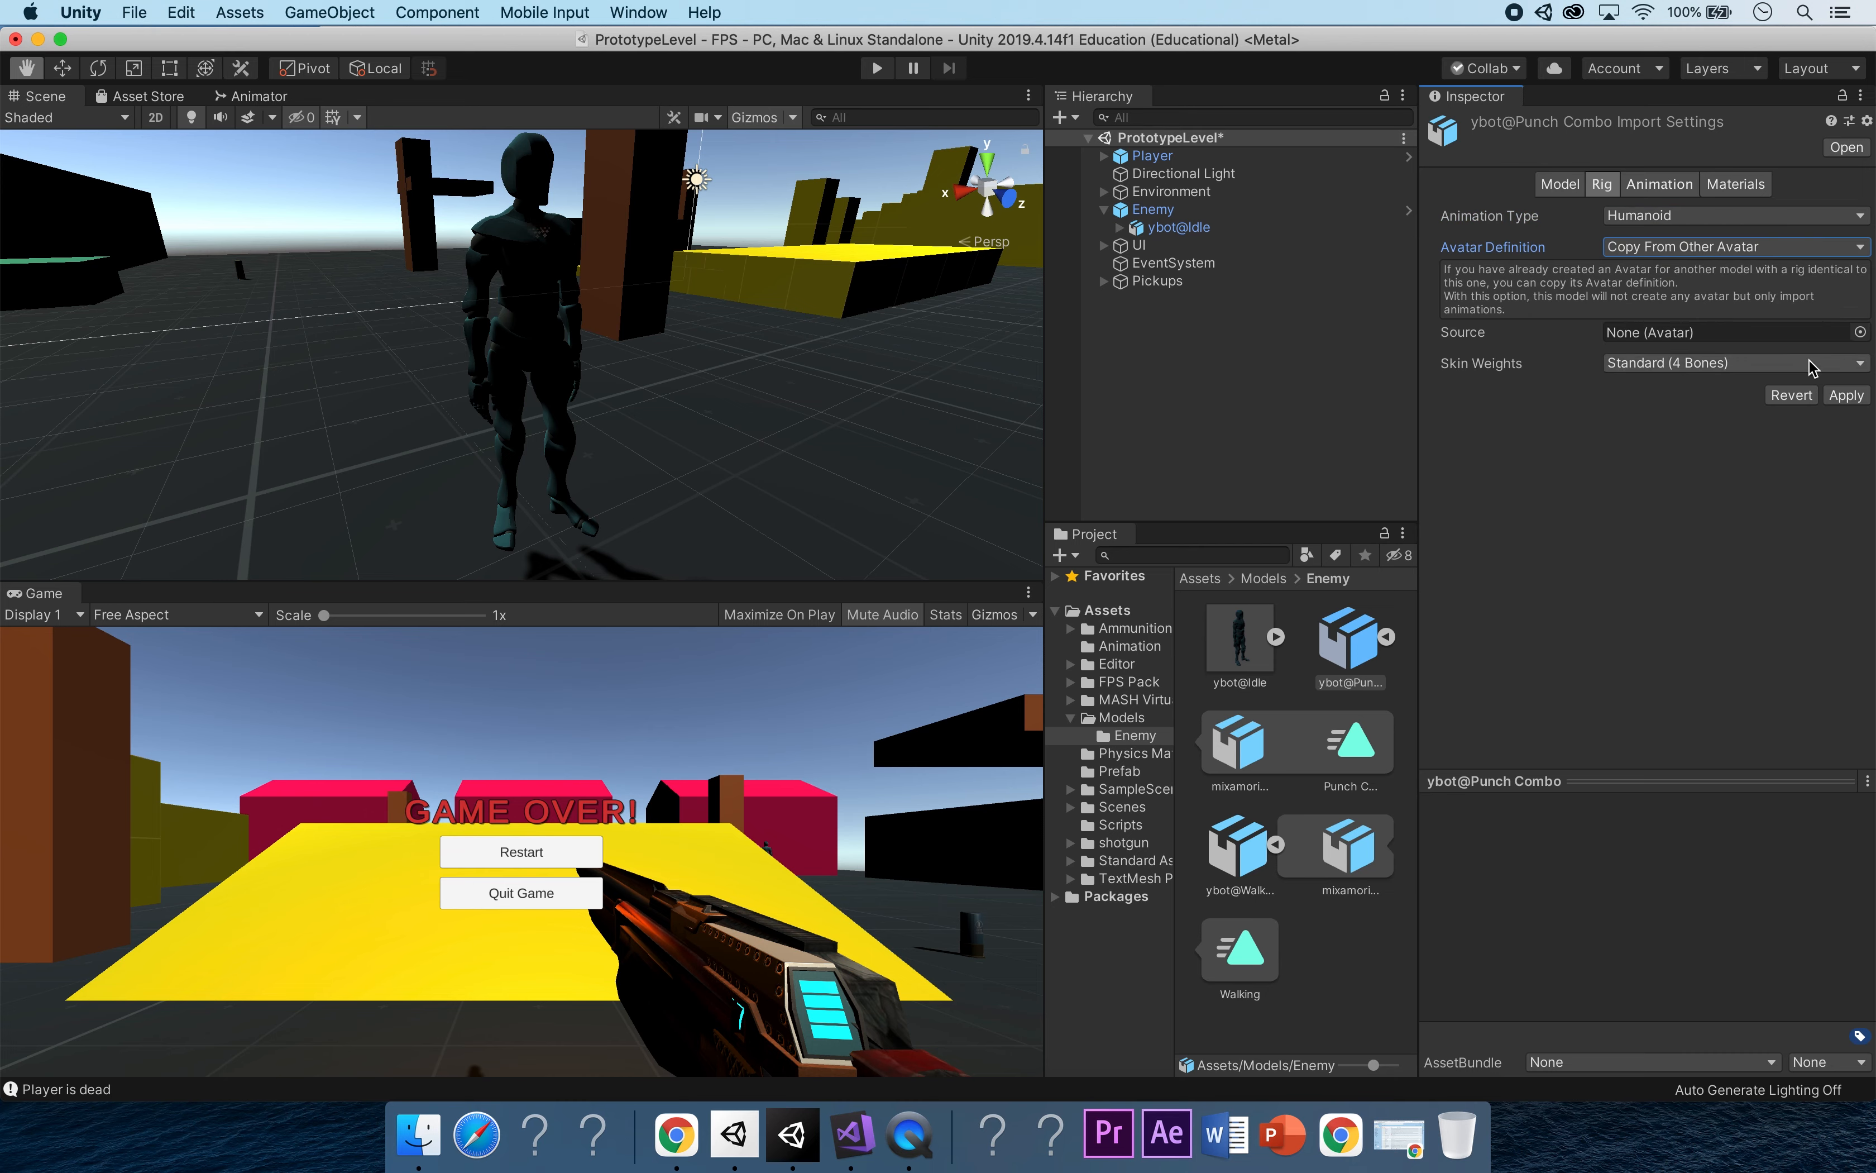
pyautogui.click(1860, 332)
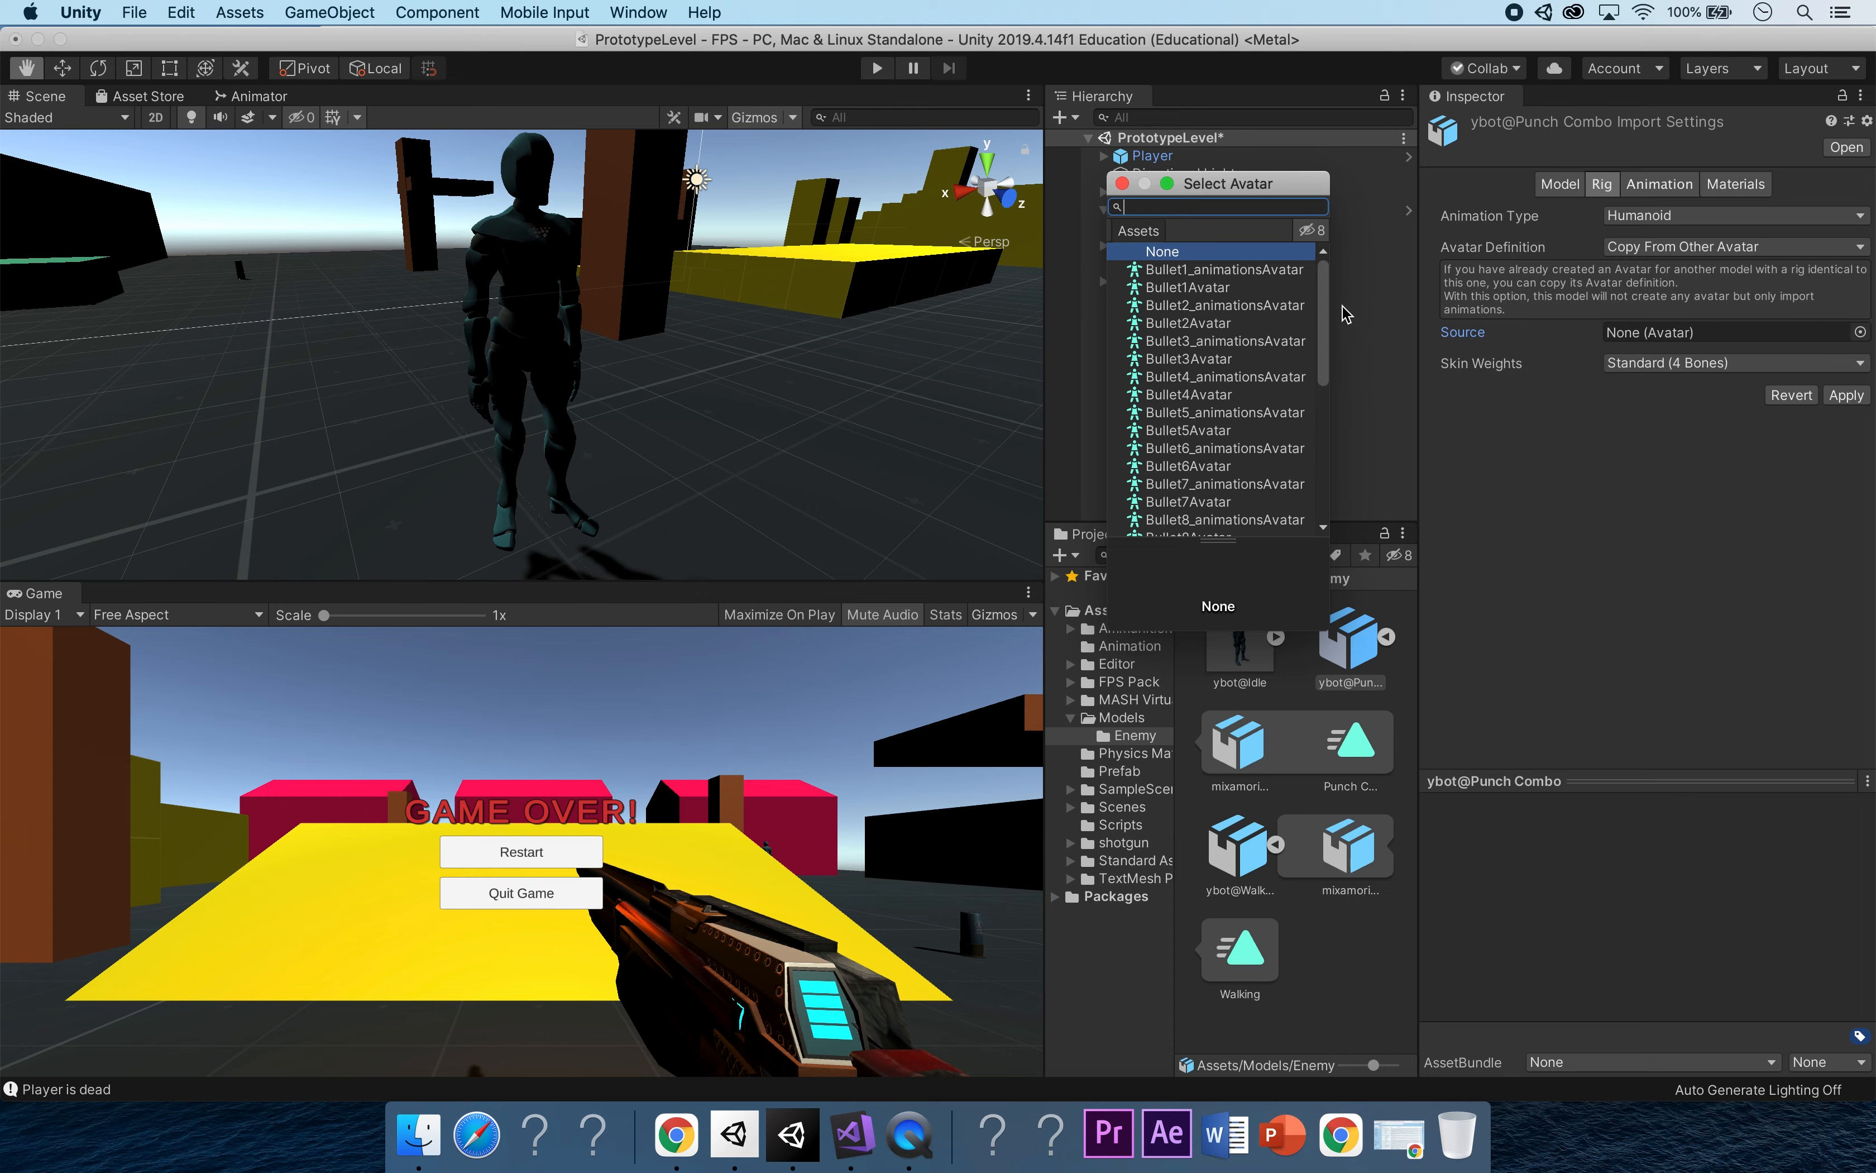
pyautogui.moveTo(1323, 290); pyautogui.dragTo(1316, 506)
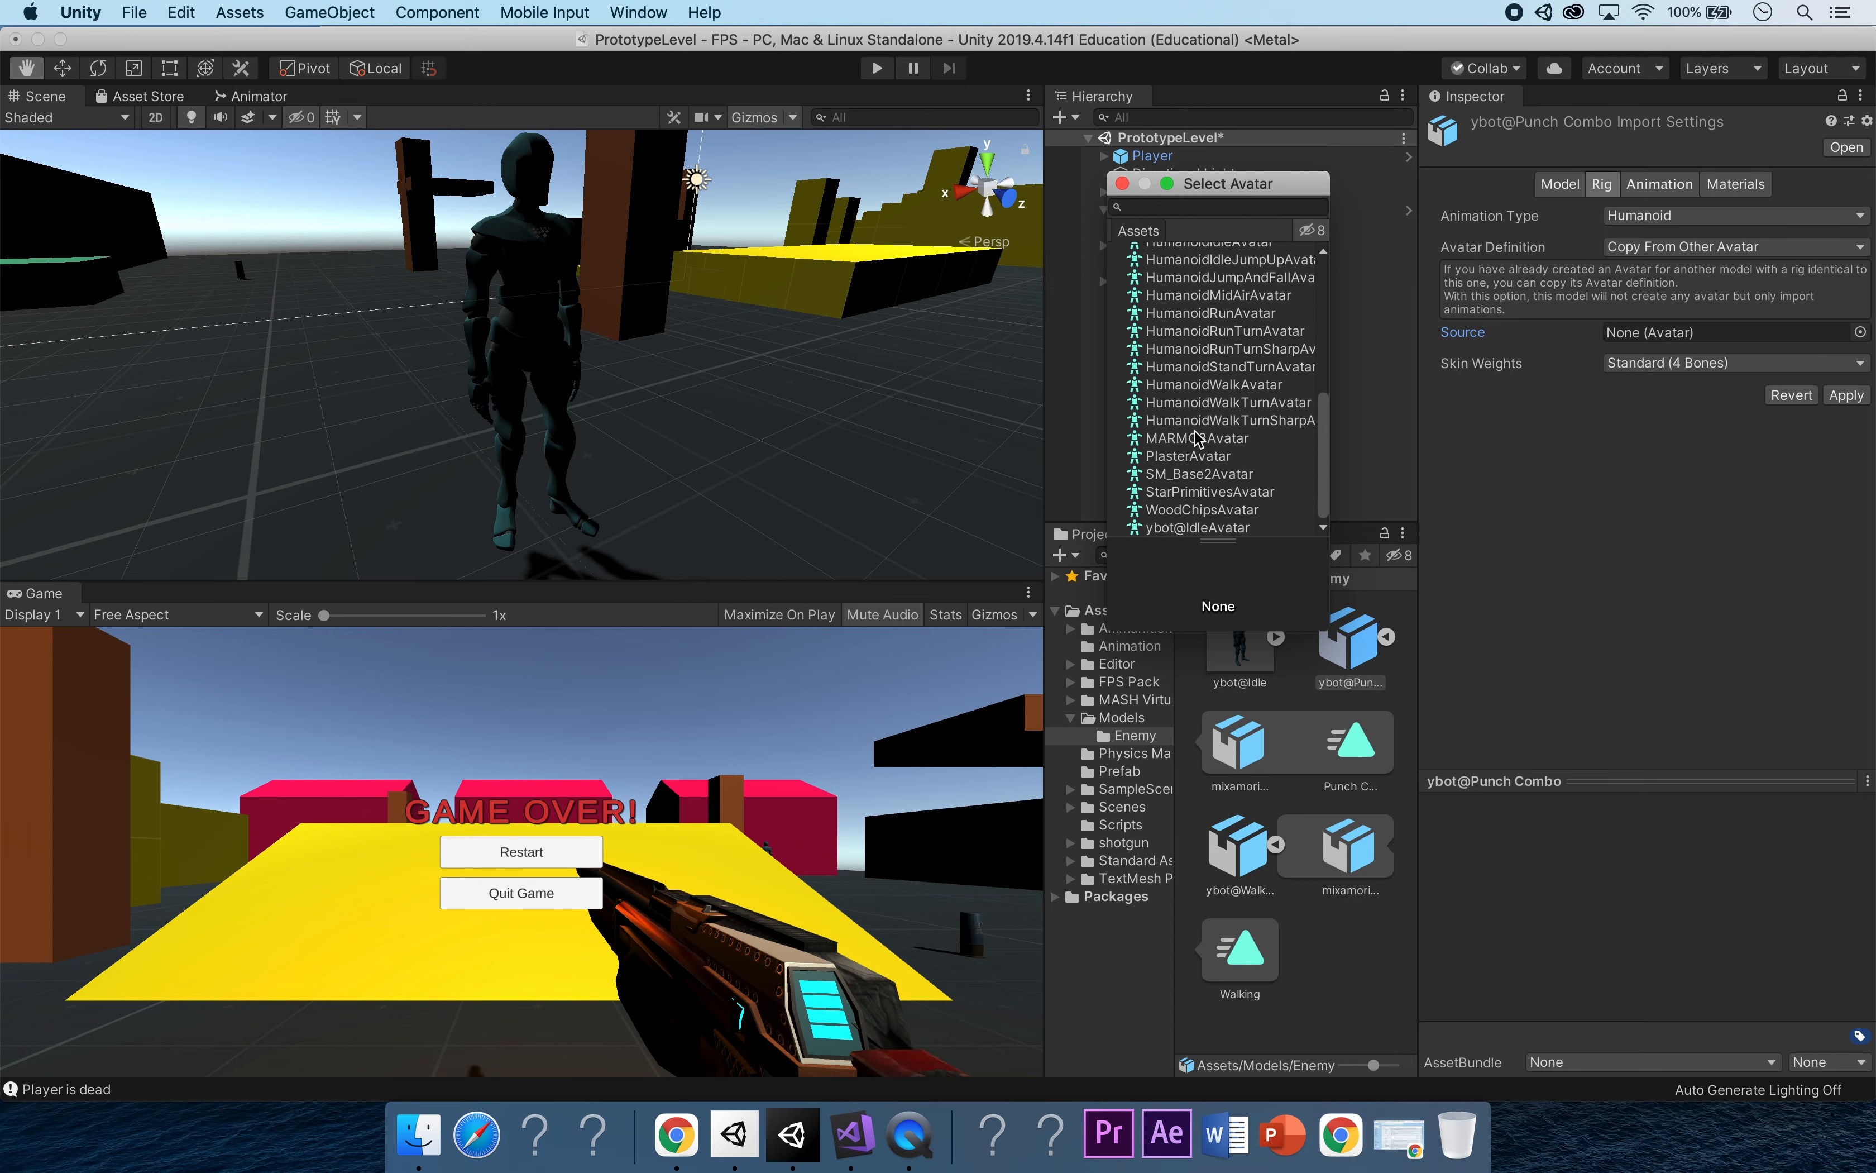
pyautogui.click(1190, 527)
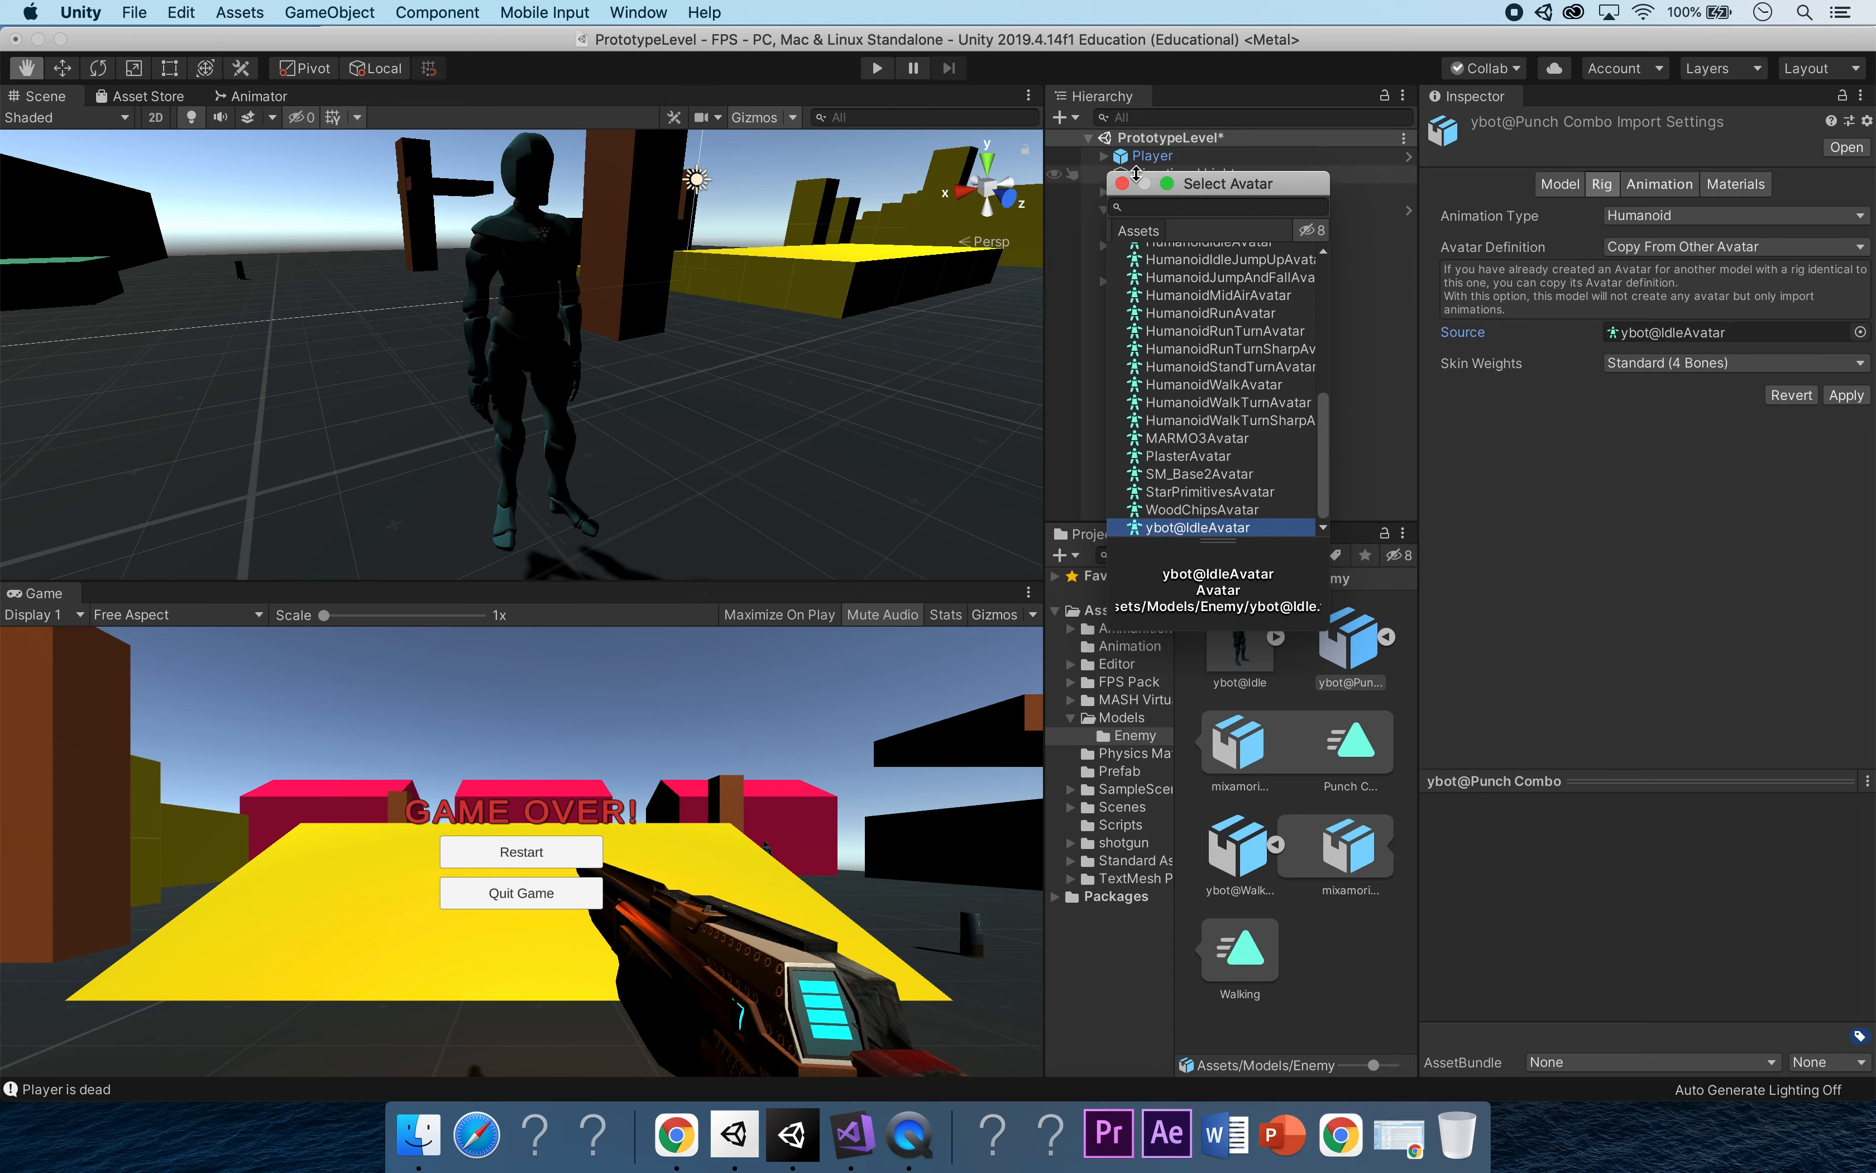
pyautogui.click(1122, 184)
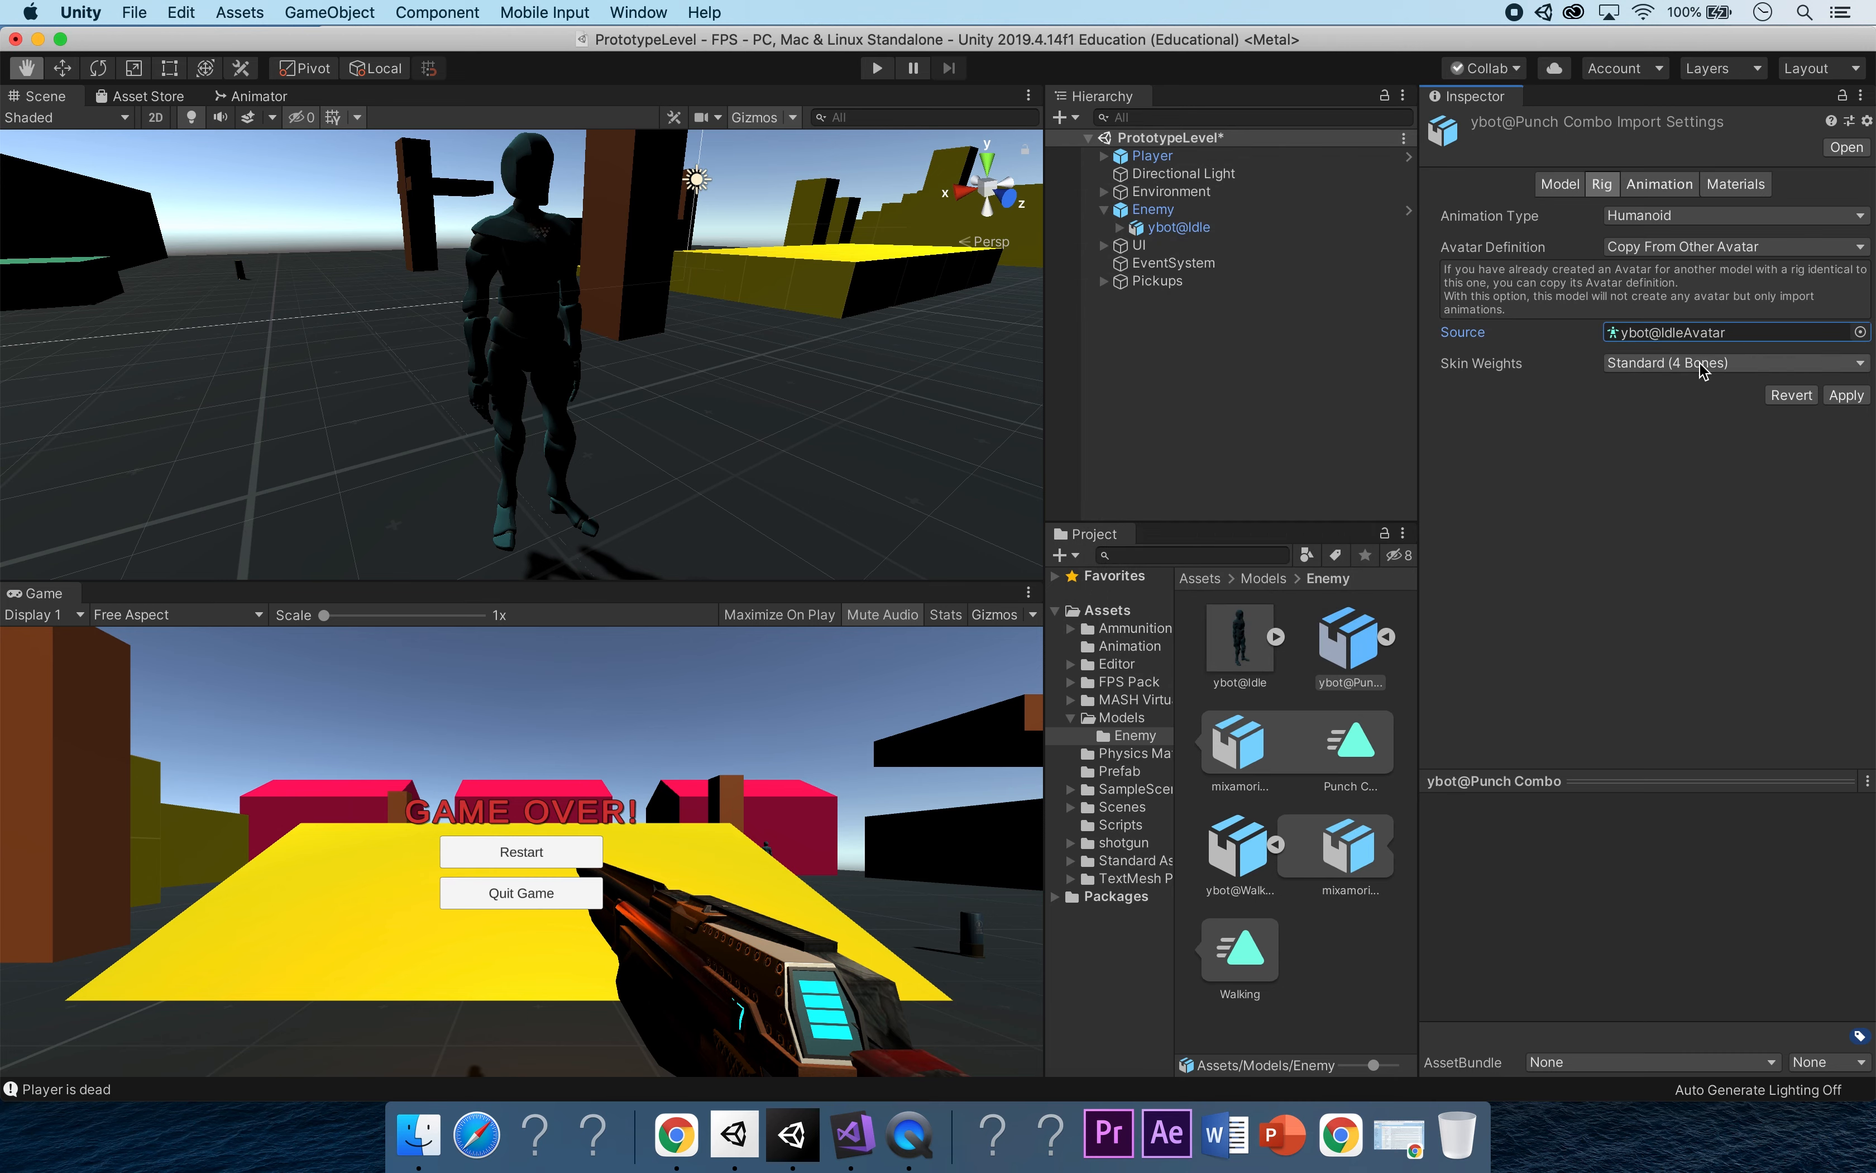
pyautogui.click(1845, 396)
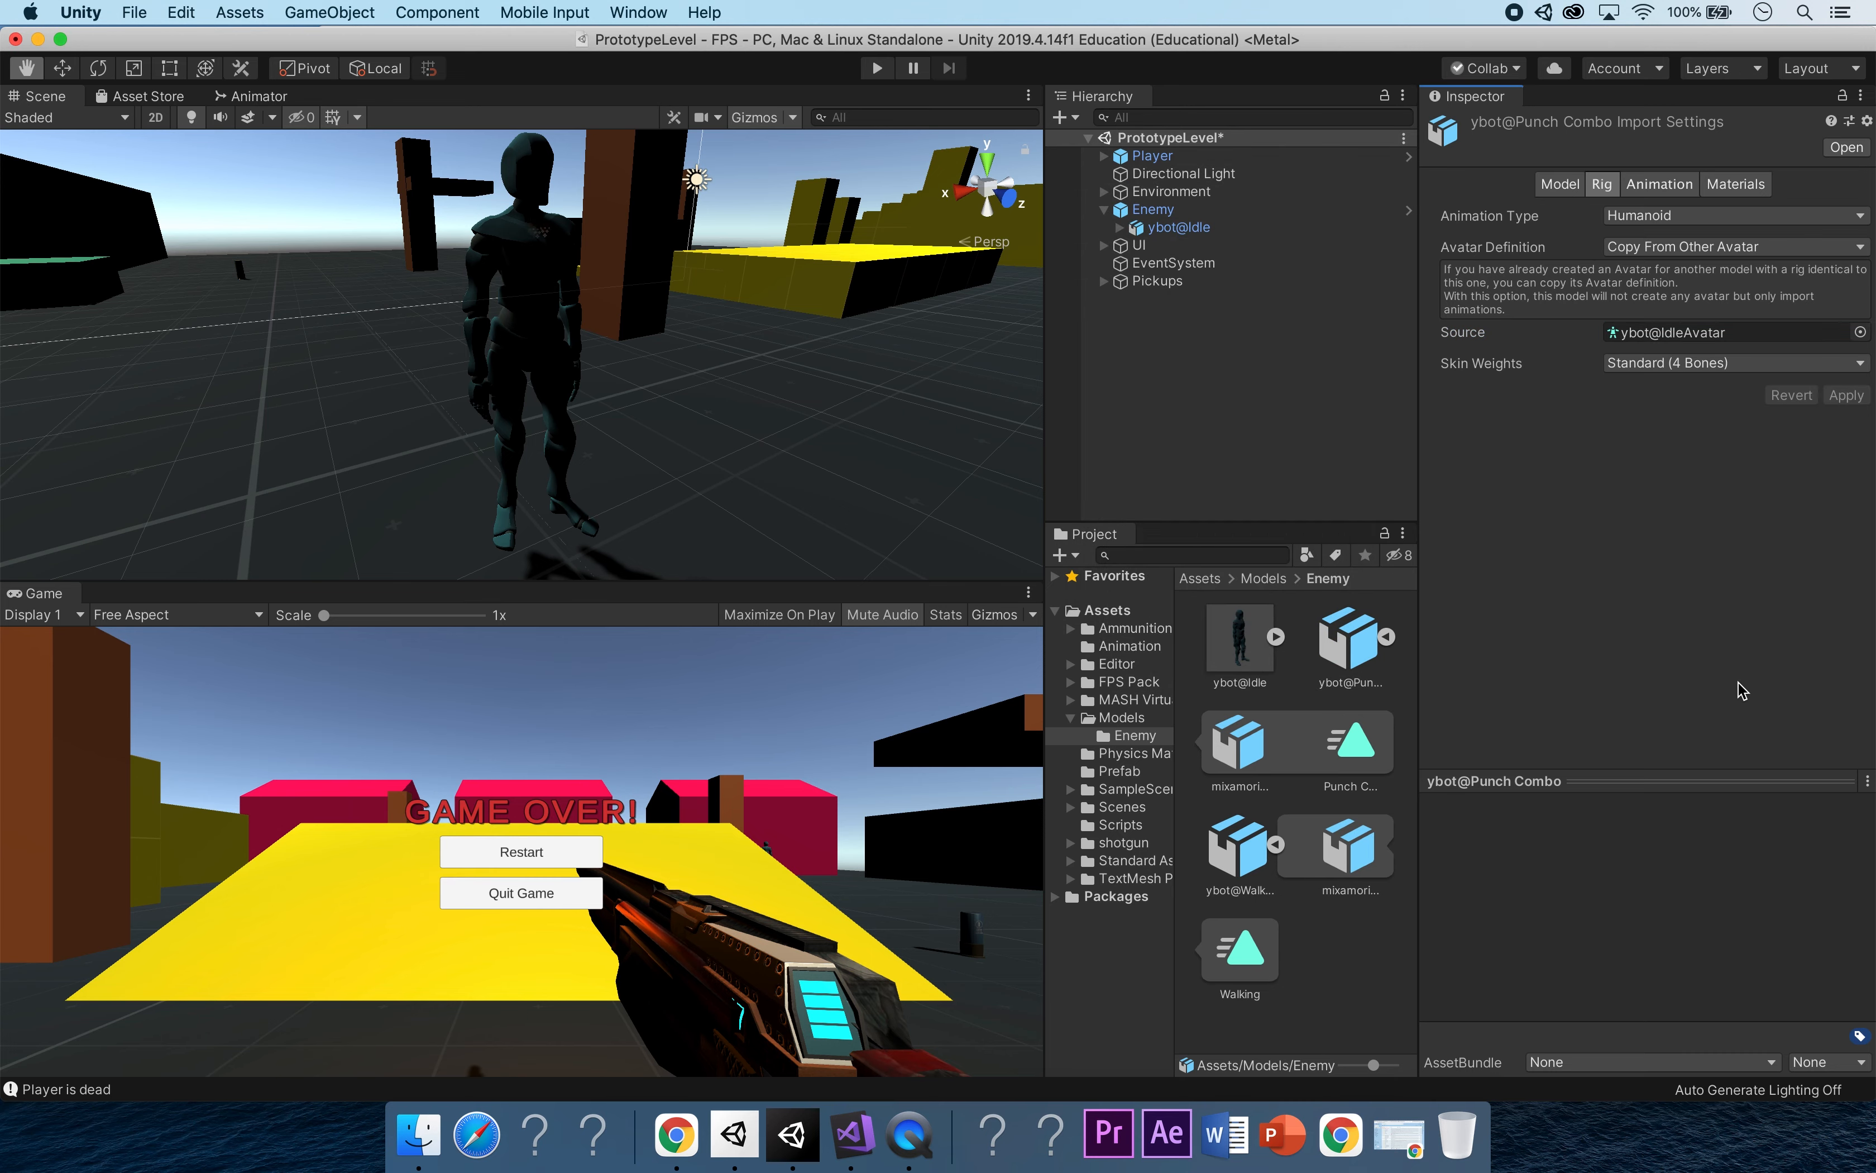
# Set the rig Animation Type of the ybot@Walking model to Humanoid.
pyautogui.click(1256, 956)
pyautogui.click(1847, 148)
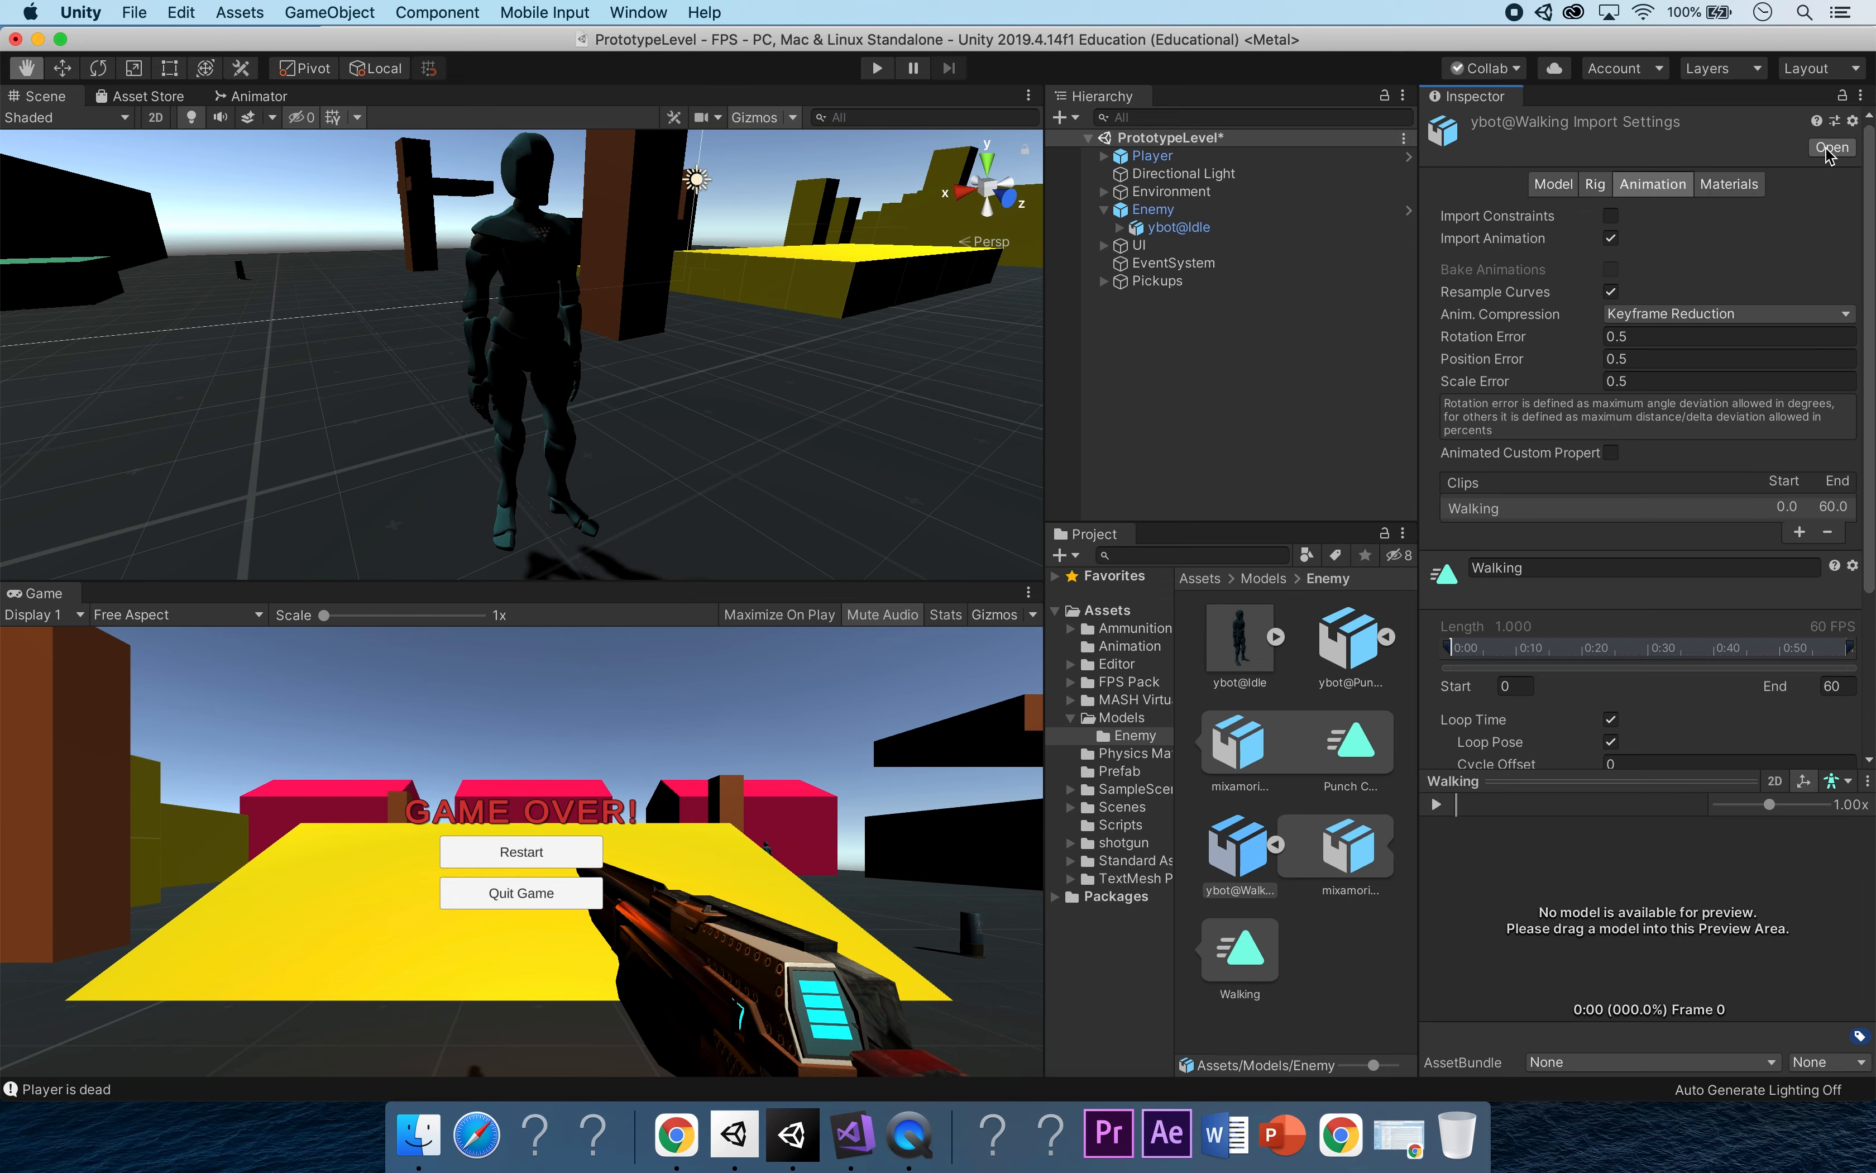
pyautogui.click(1591, 188)
pyautogui.click(1713, 225)
pyautogui.click(1682, 234)
# Make the Walking rig copy its avatar definition from ybot@IdleAvatar and apply the import settings.
pyautogui.click(1783, 255)
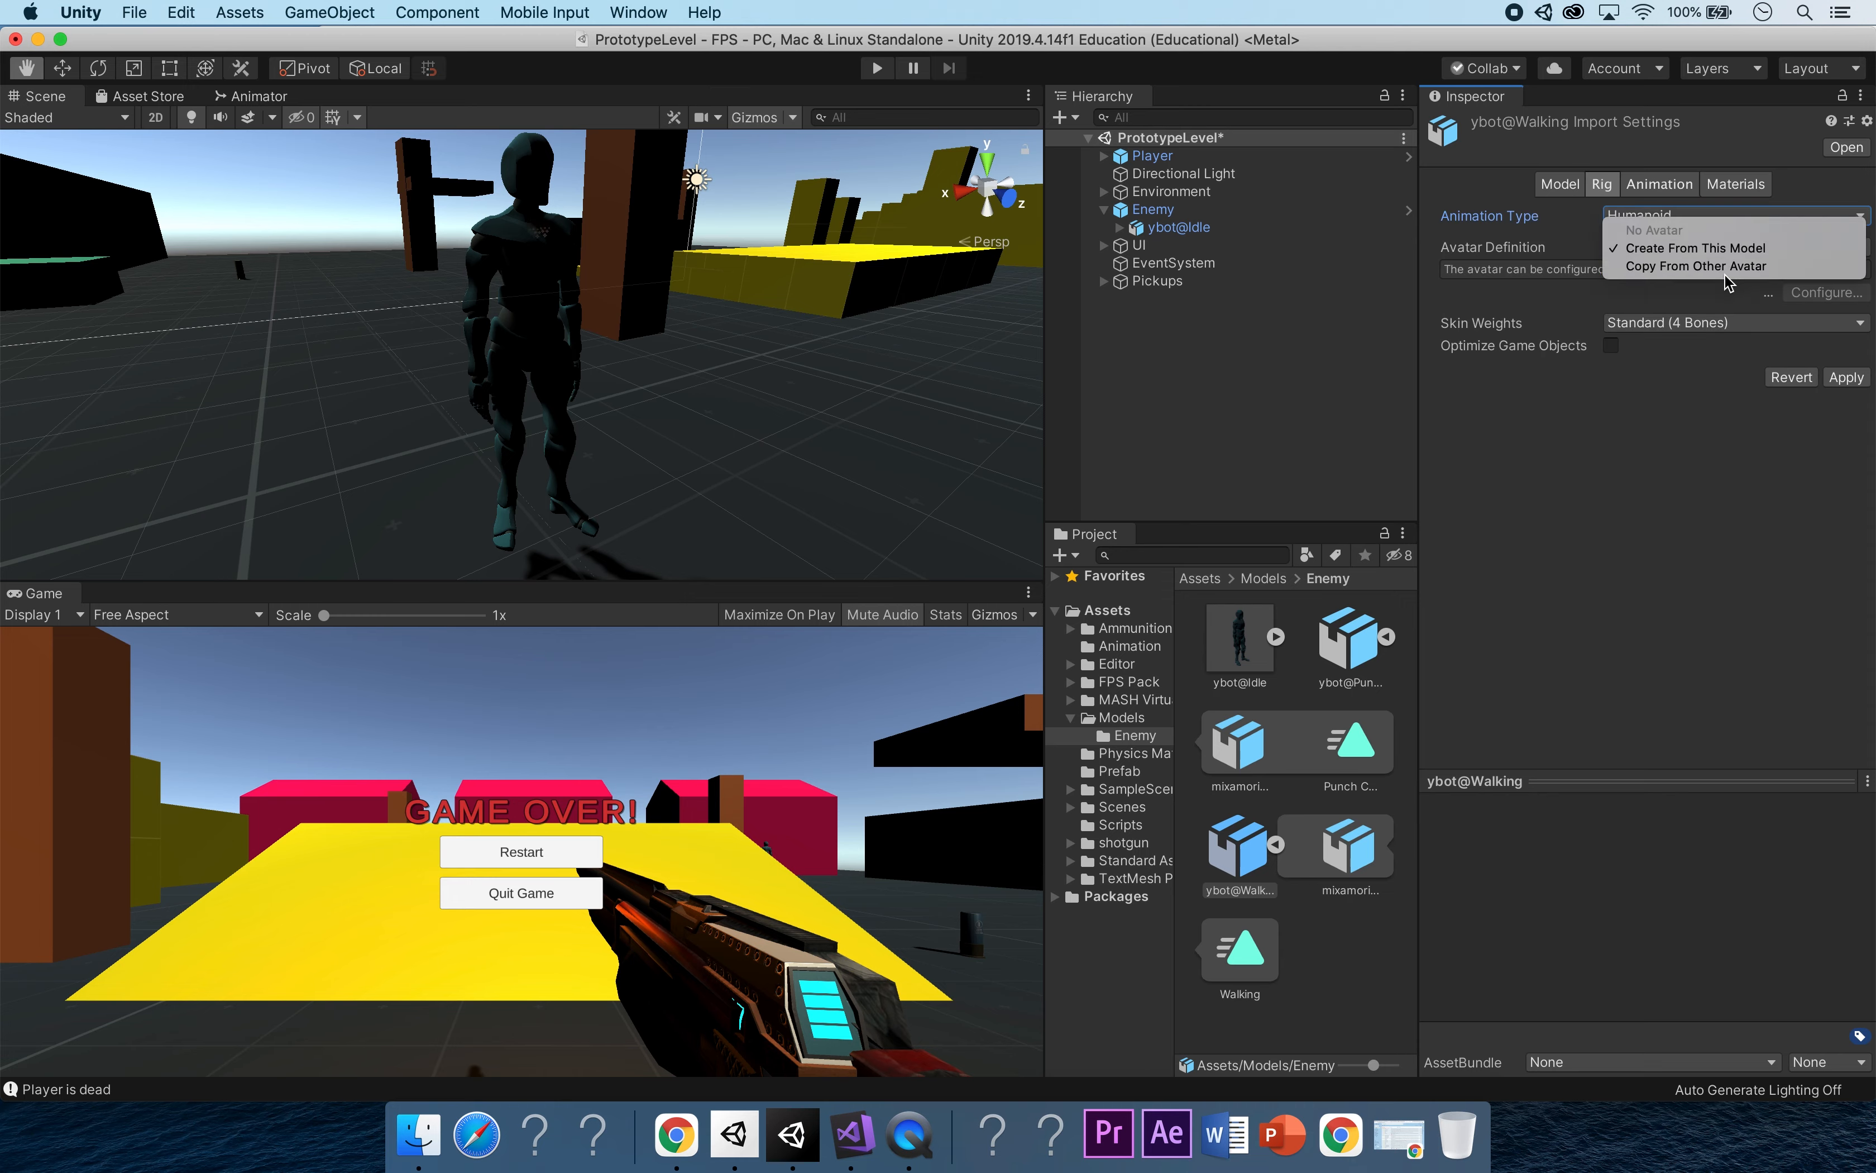
pyautogui.click(1670, 263)
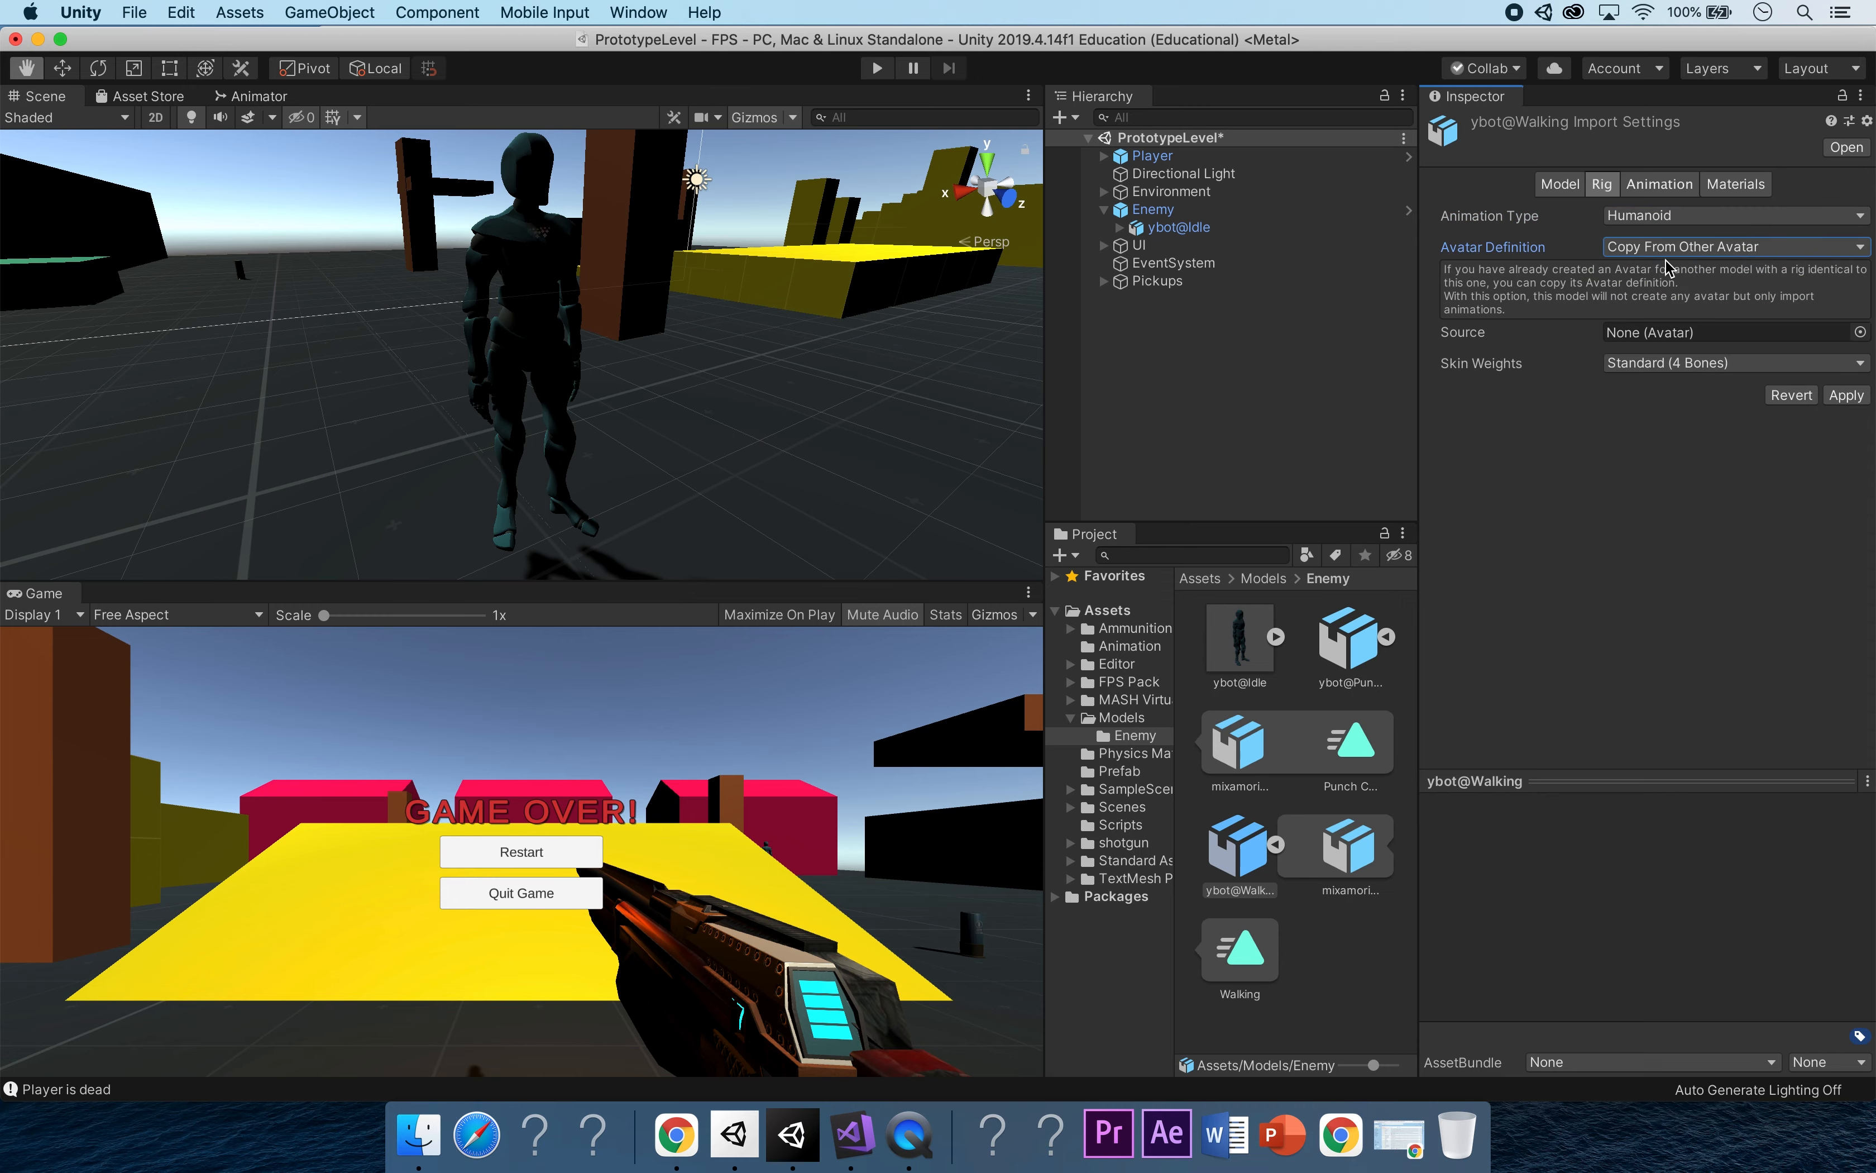
pyautogui.click(1861, 331)
pyautogui.scroll(-10, 1225, 465)
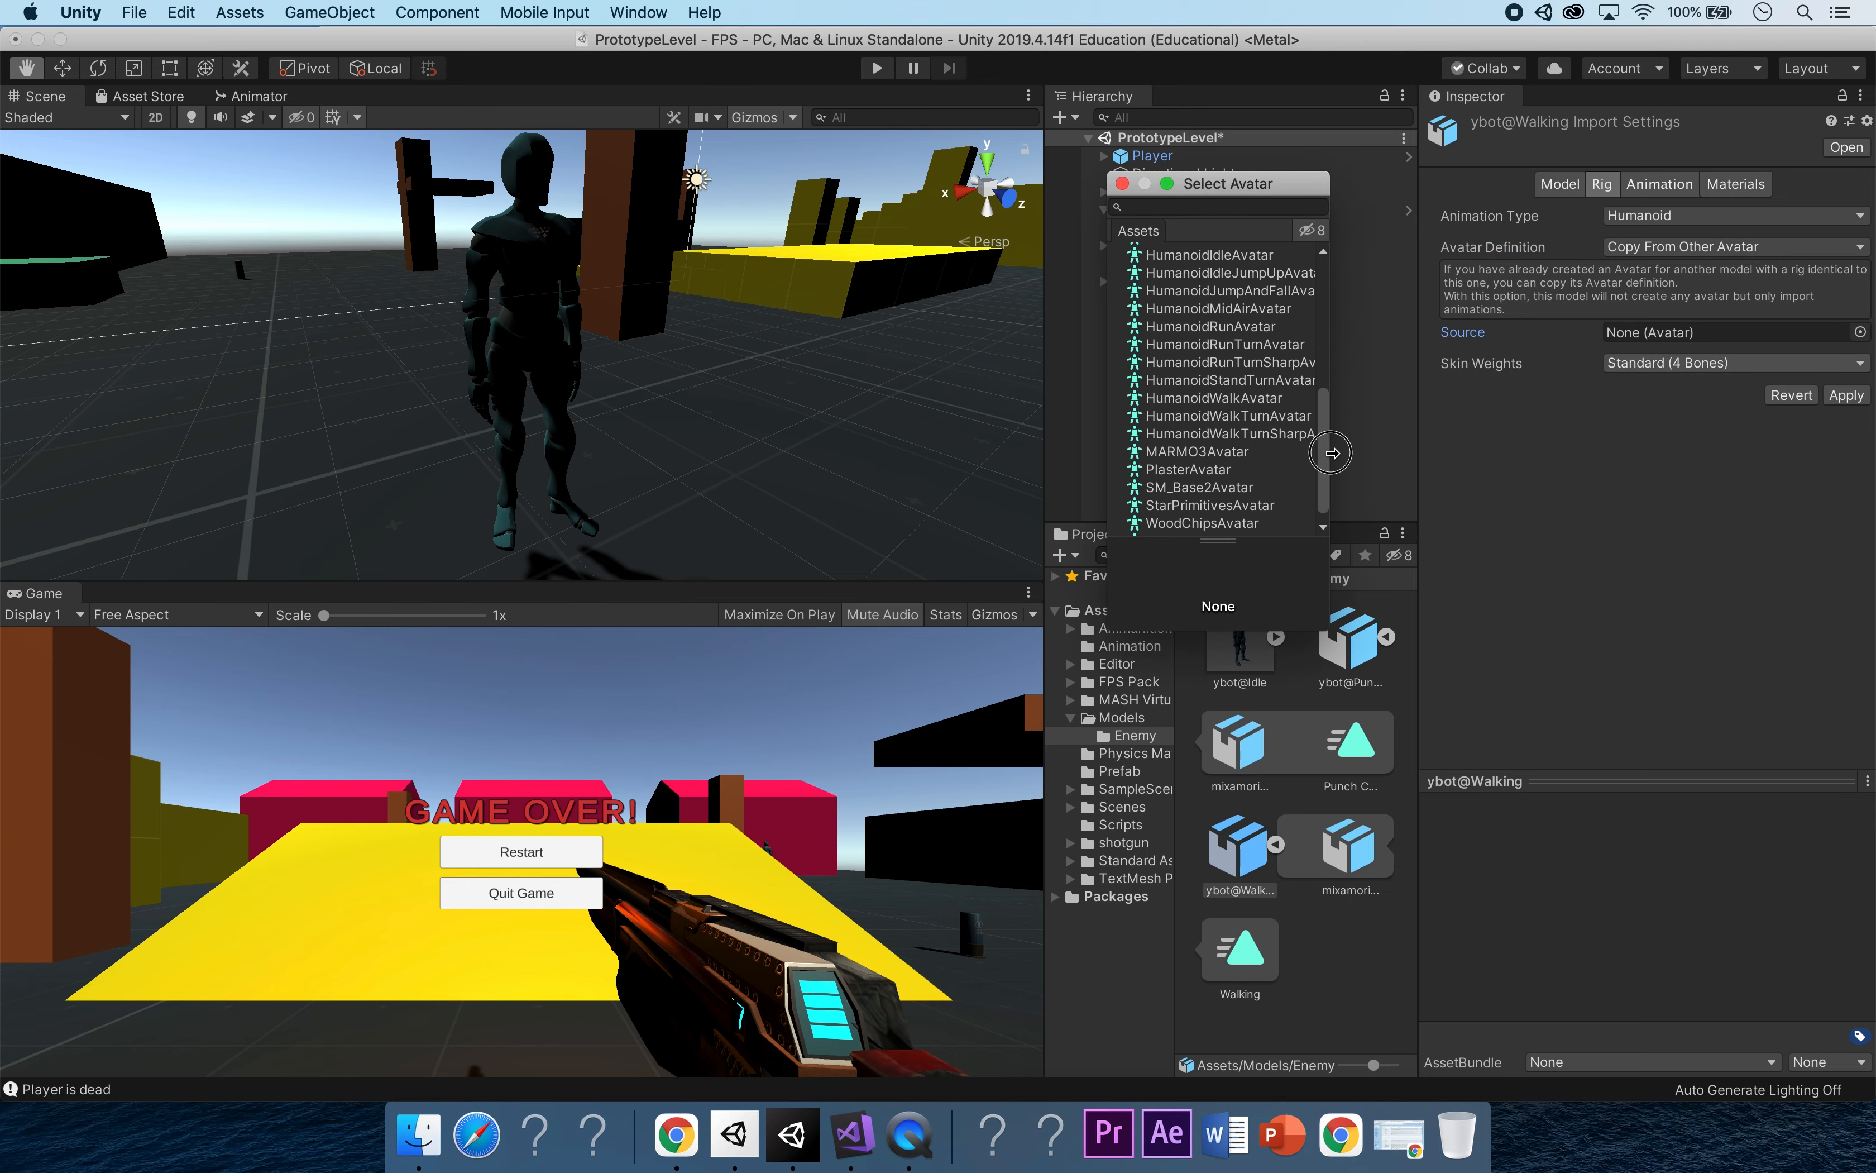
pyautogui.click(1225, 527)
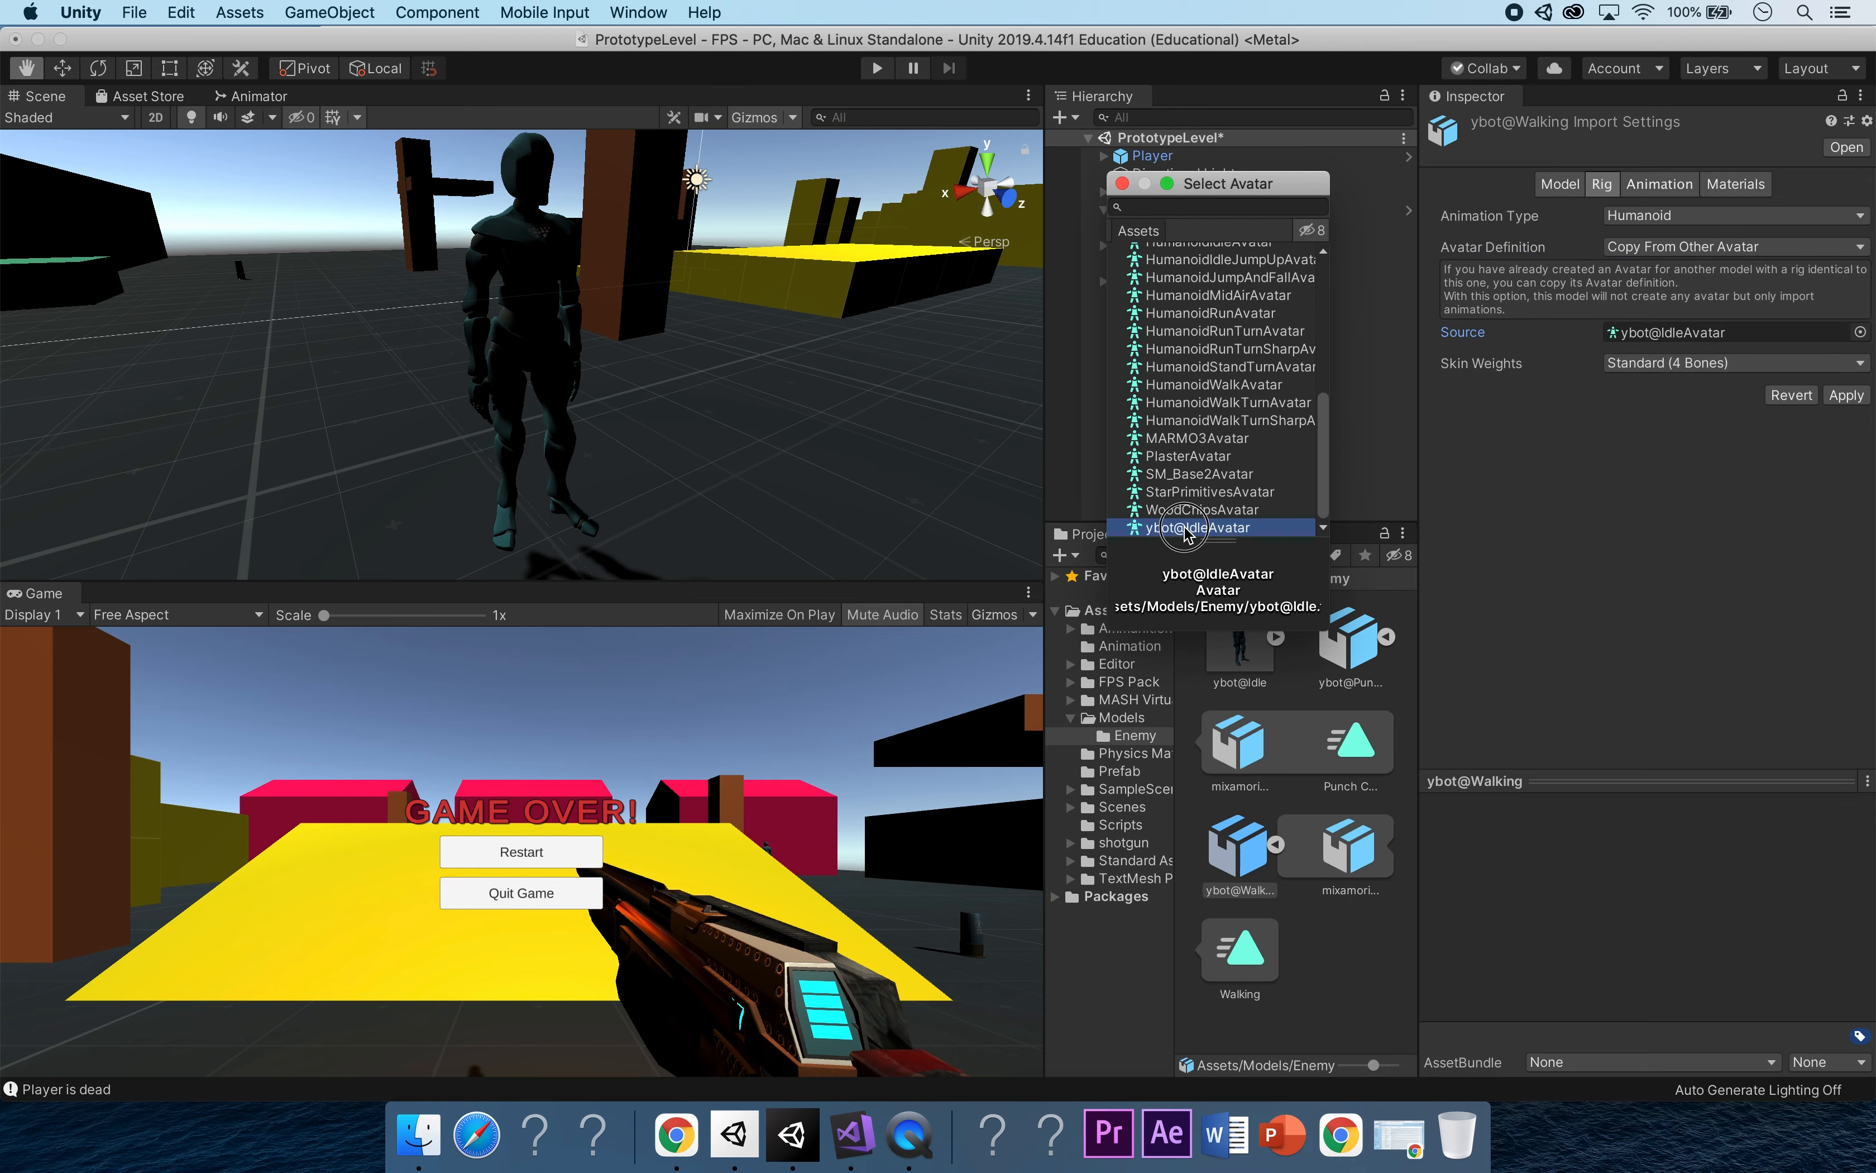
pyautogui.click(1123, 184)
pyautogui.click(1846, 394)
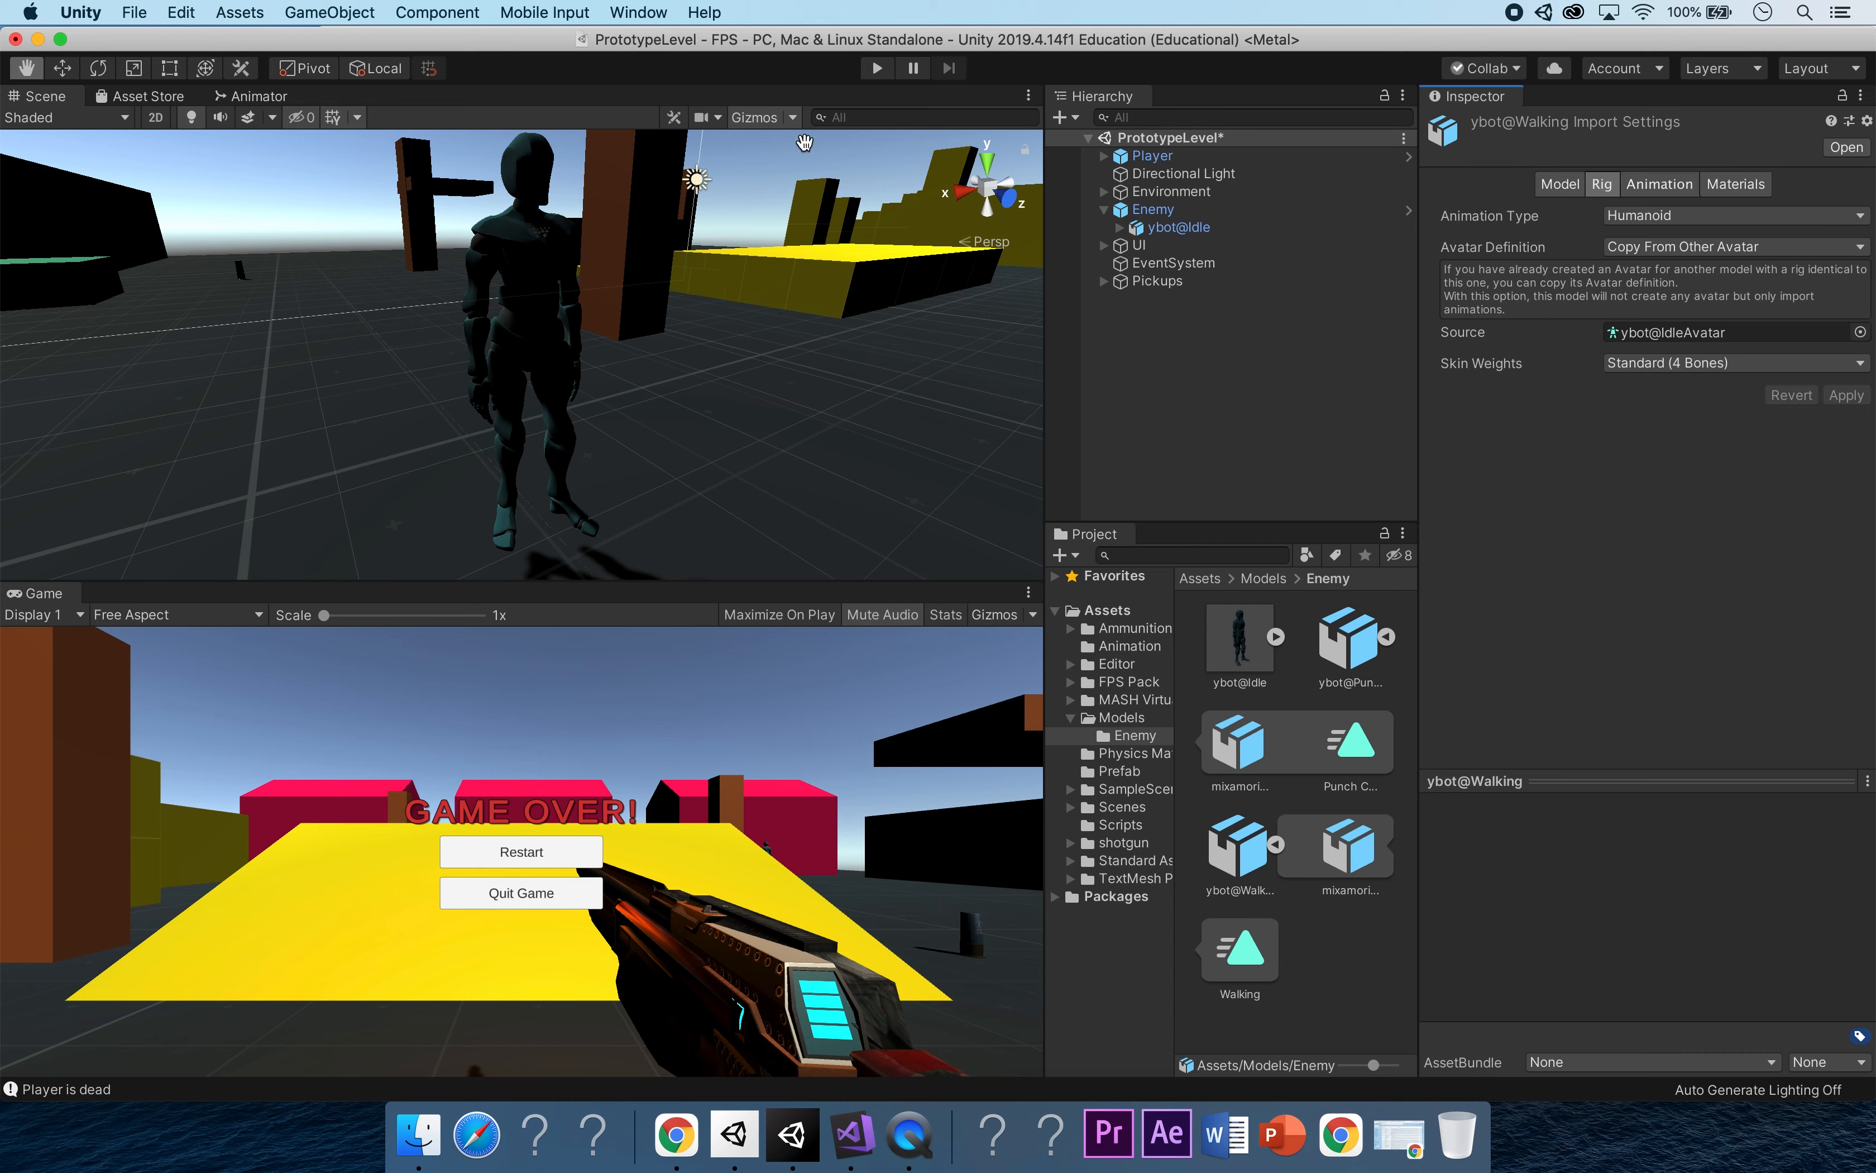
# Run the game, approach the Enemy and back away to check its walking and punching animations, and exit Play mode.
pyautogui.click(878, 68)
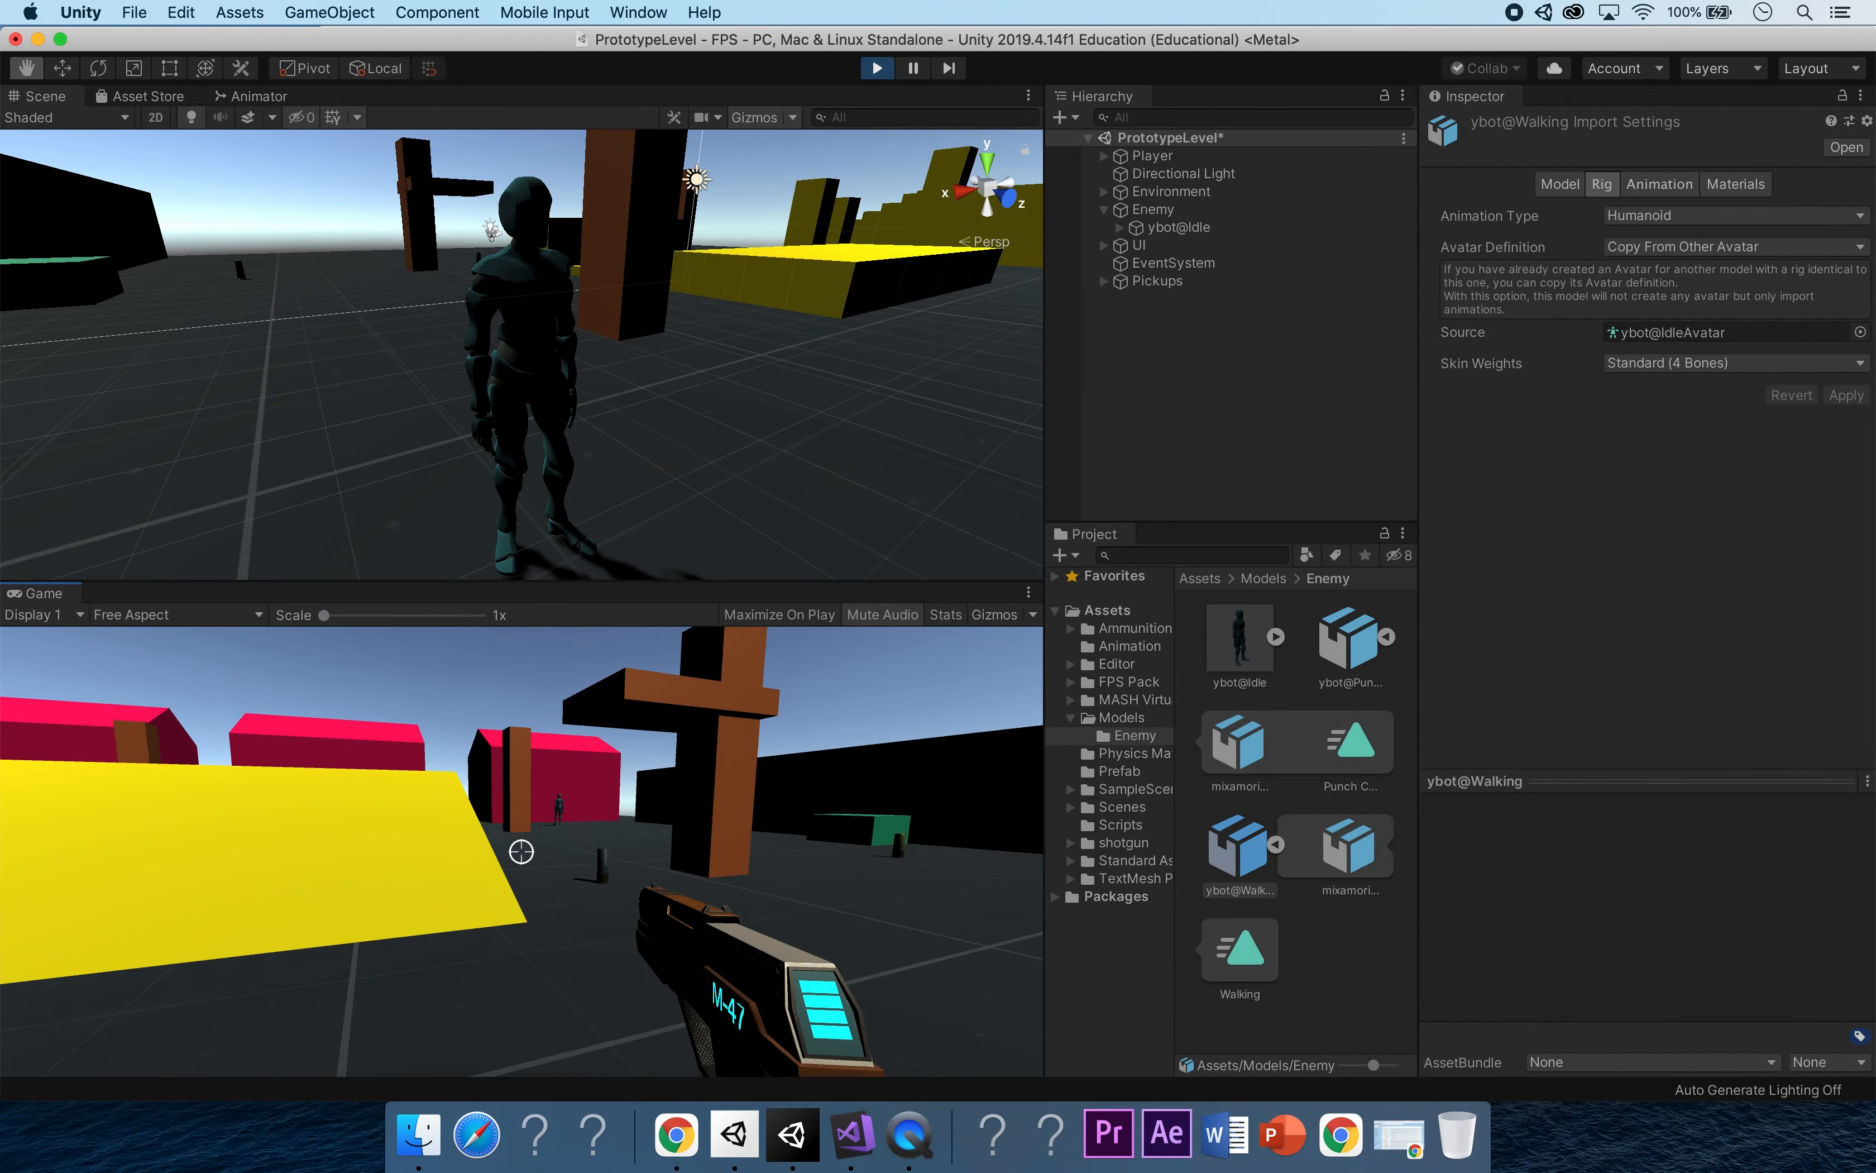
pyautogui.press('w')
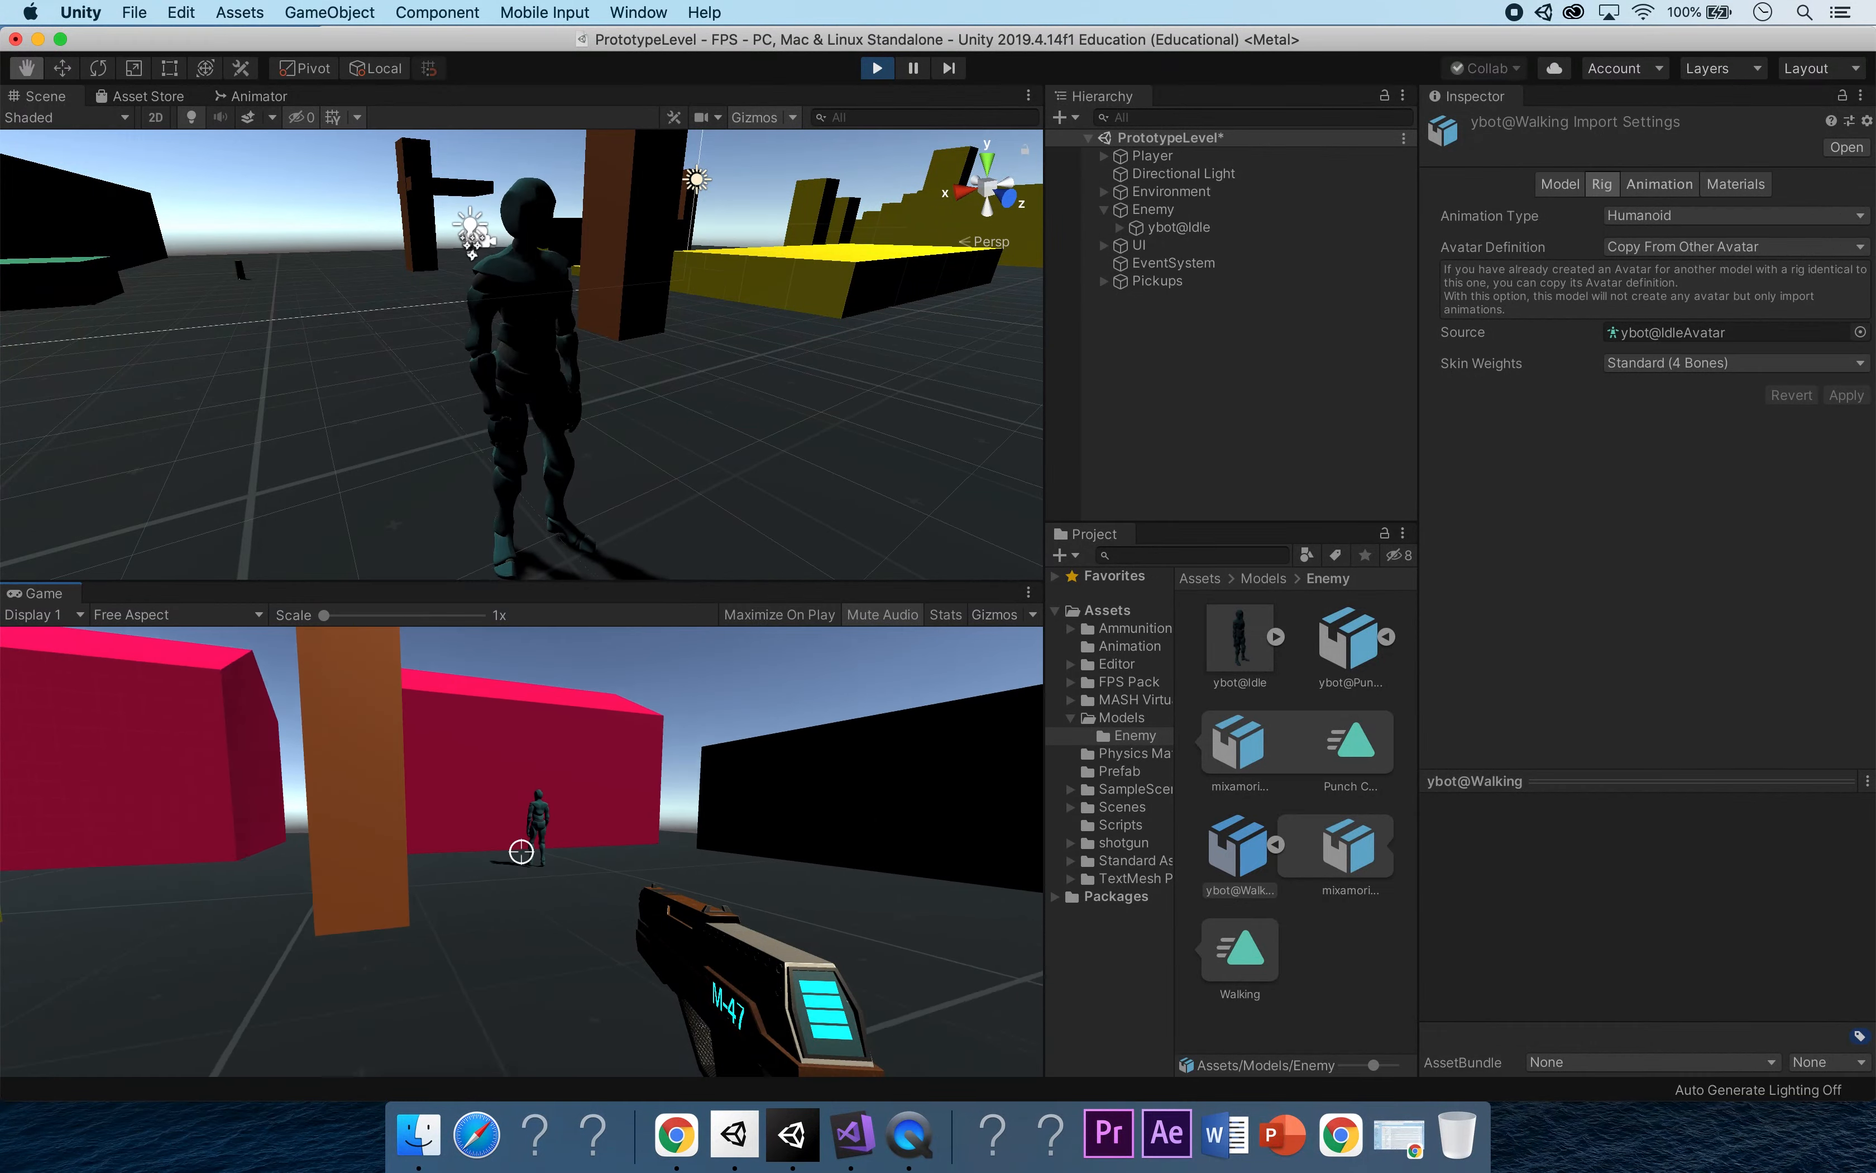
pyautogui.press('s')
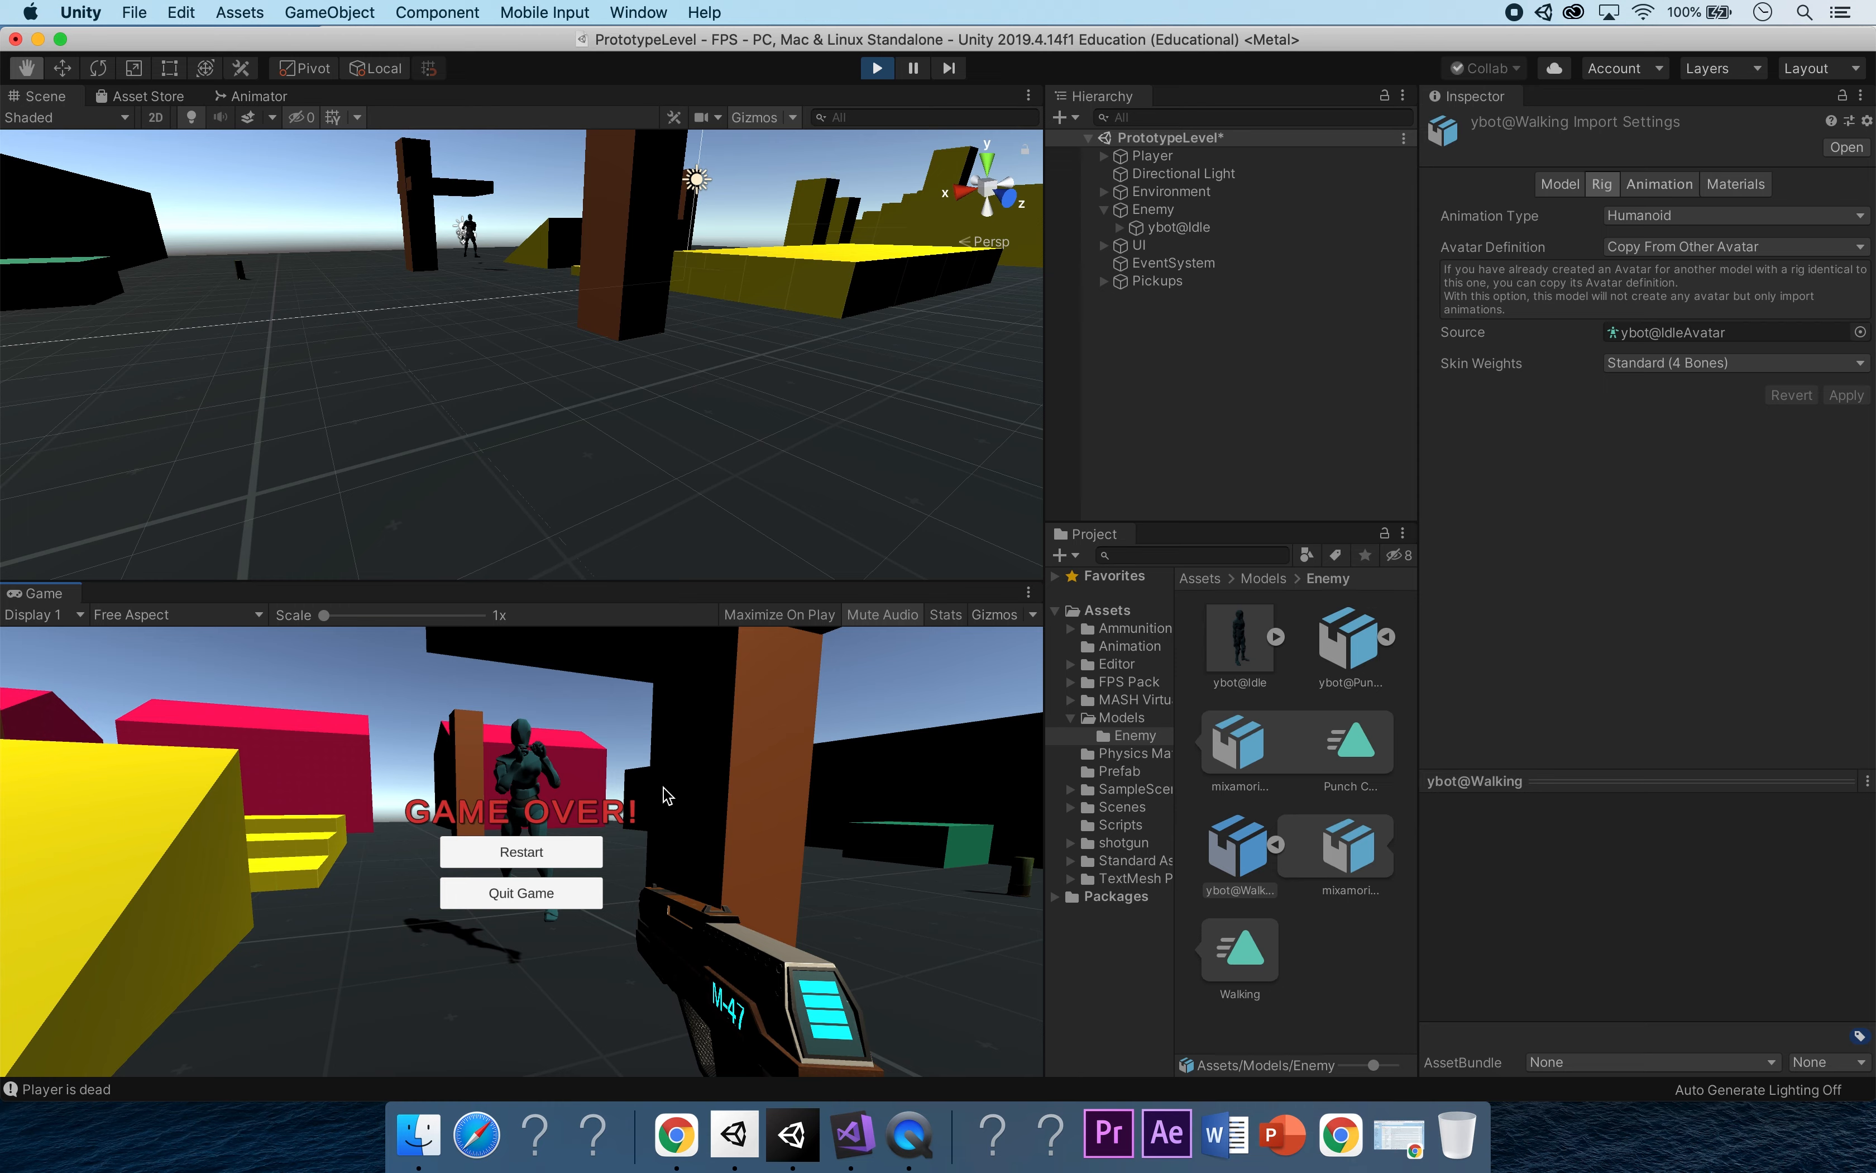
pyautogui.click(463, 900)
pyautogui.click(877, 68)
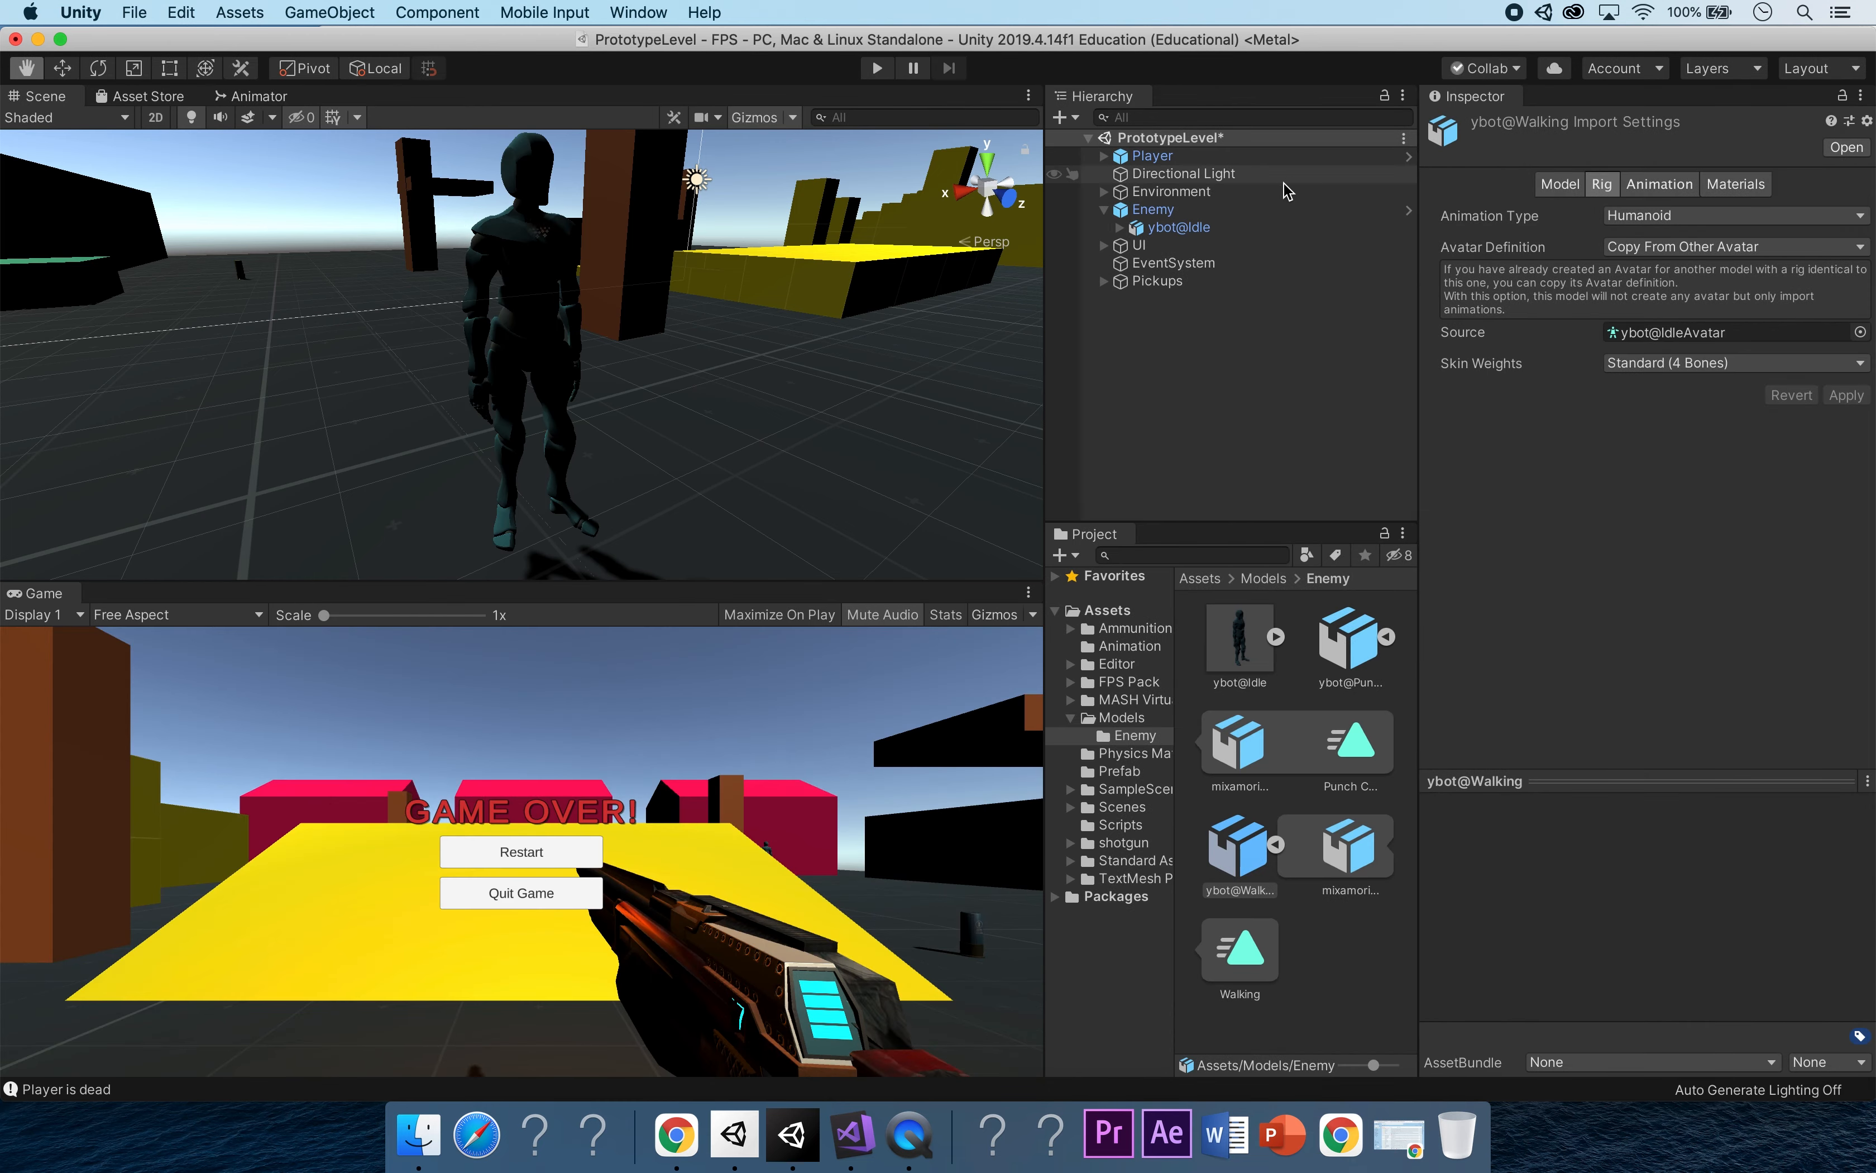
# Save the PrototypeLevel scene and look through the Enemy's components.
pyautogui.click(1178, 209)
pyautogui.press('super+s')
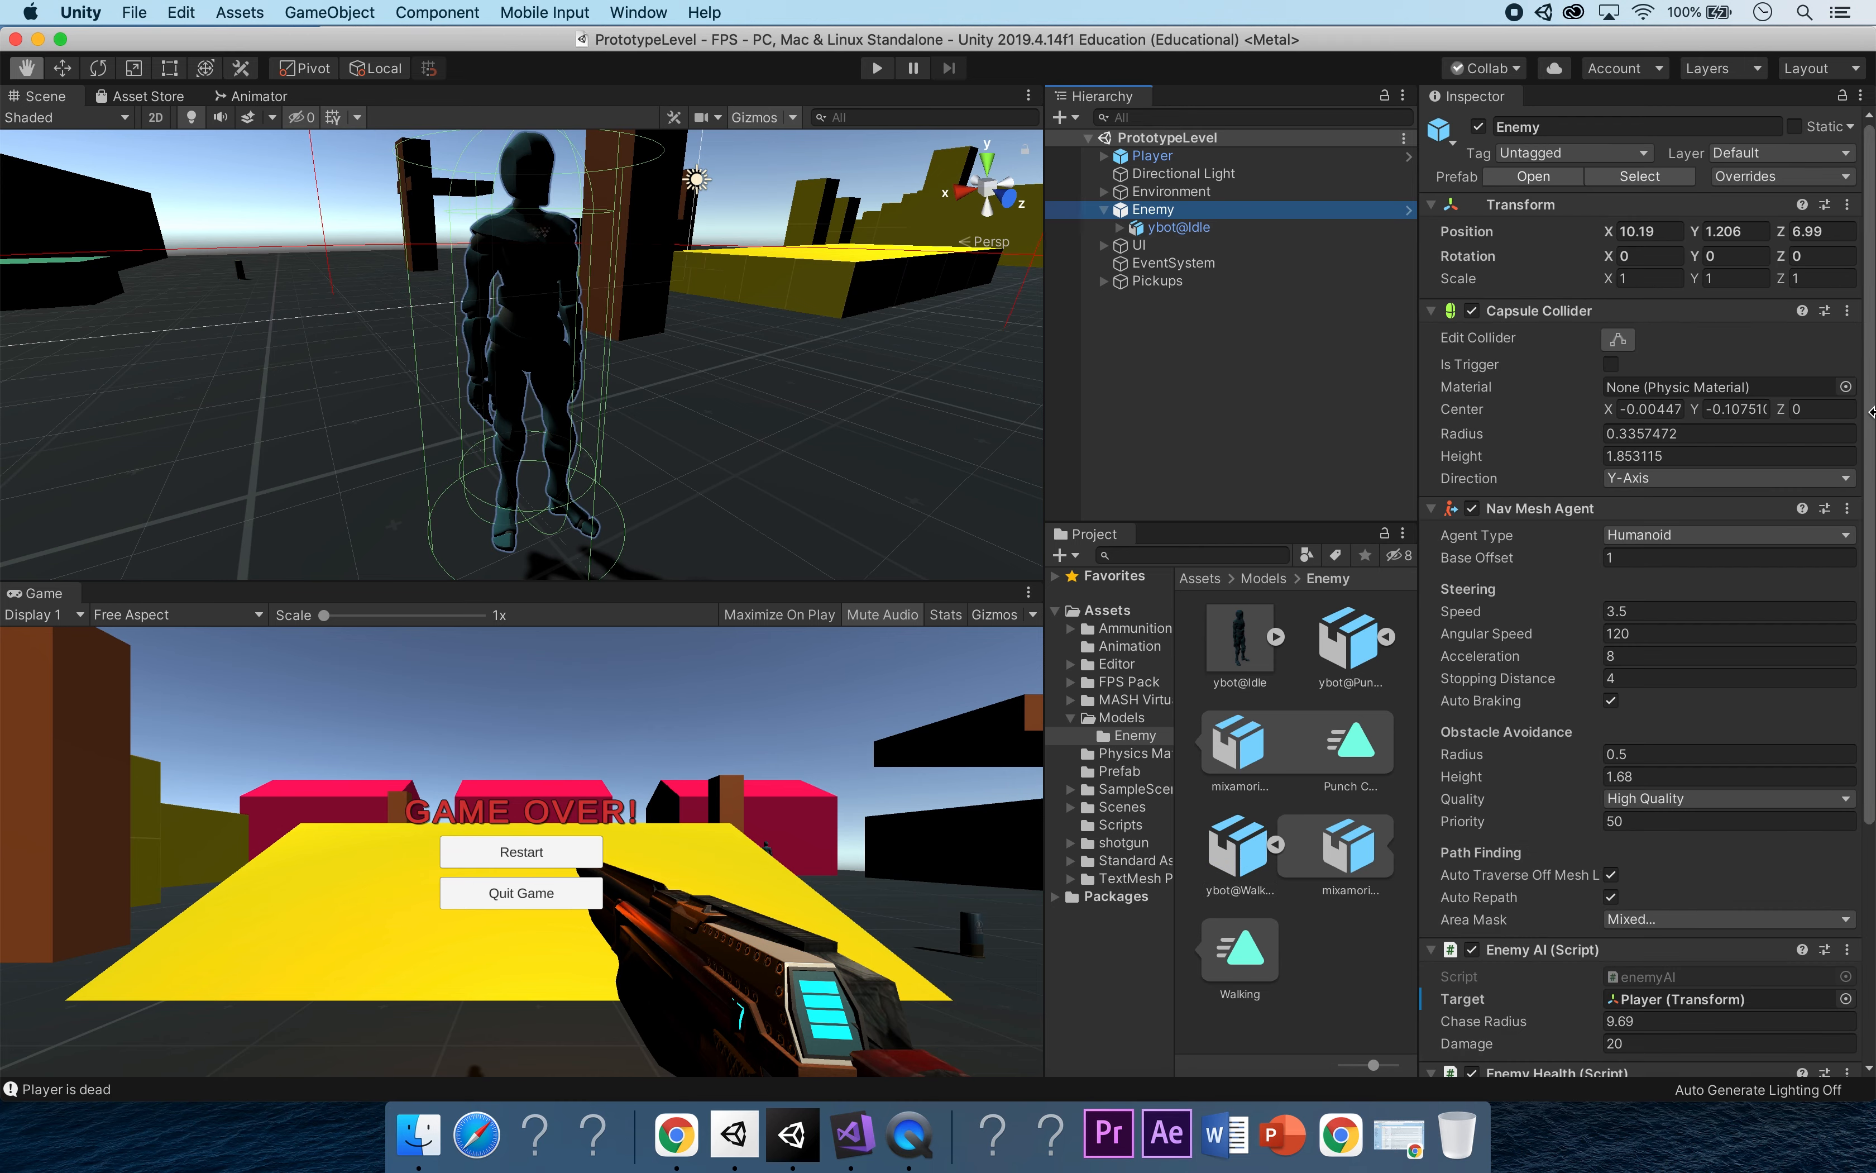
pyautogui.moveTo(1866, 405); pyautogui.dragTo(1849, 617)
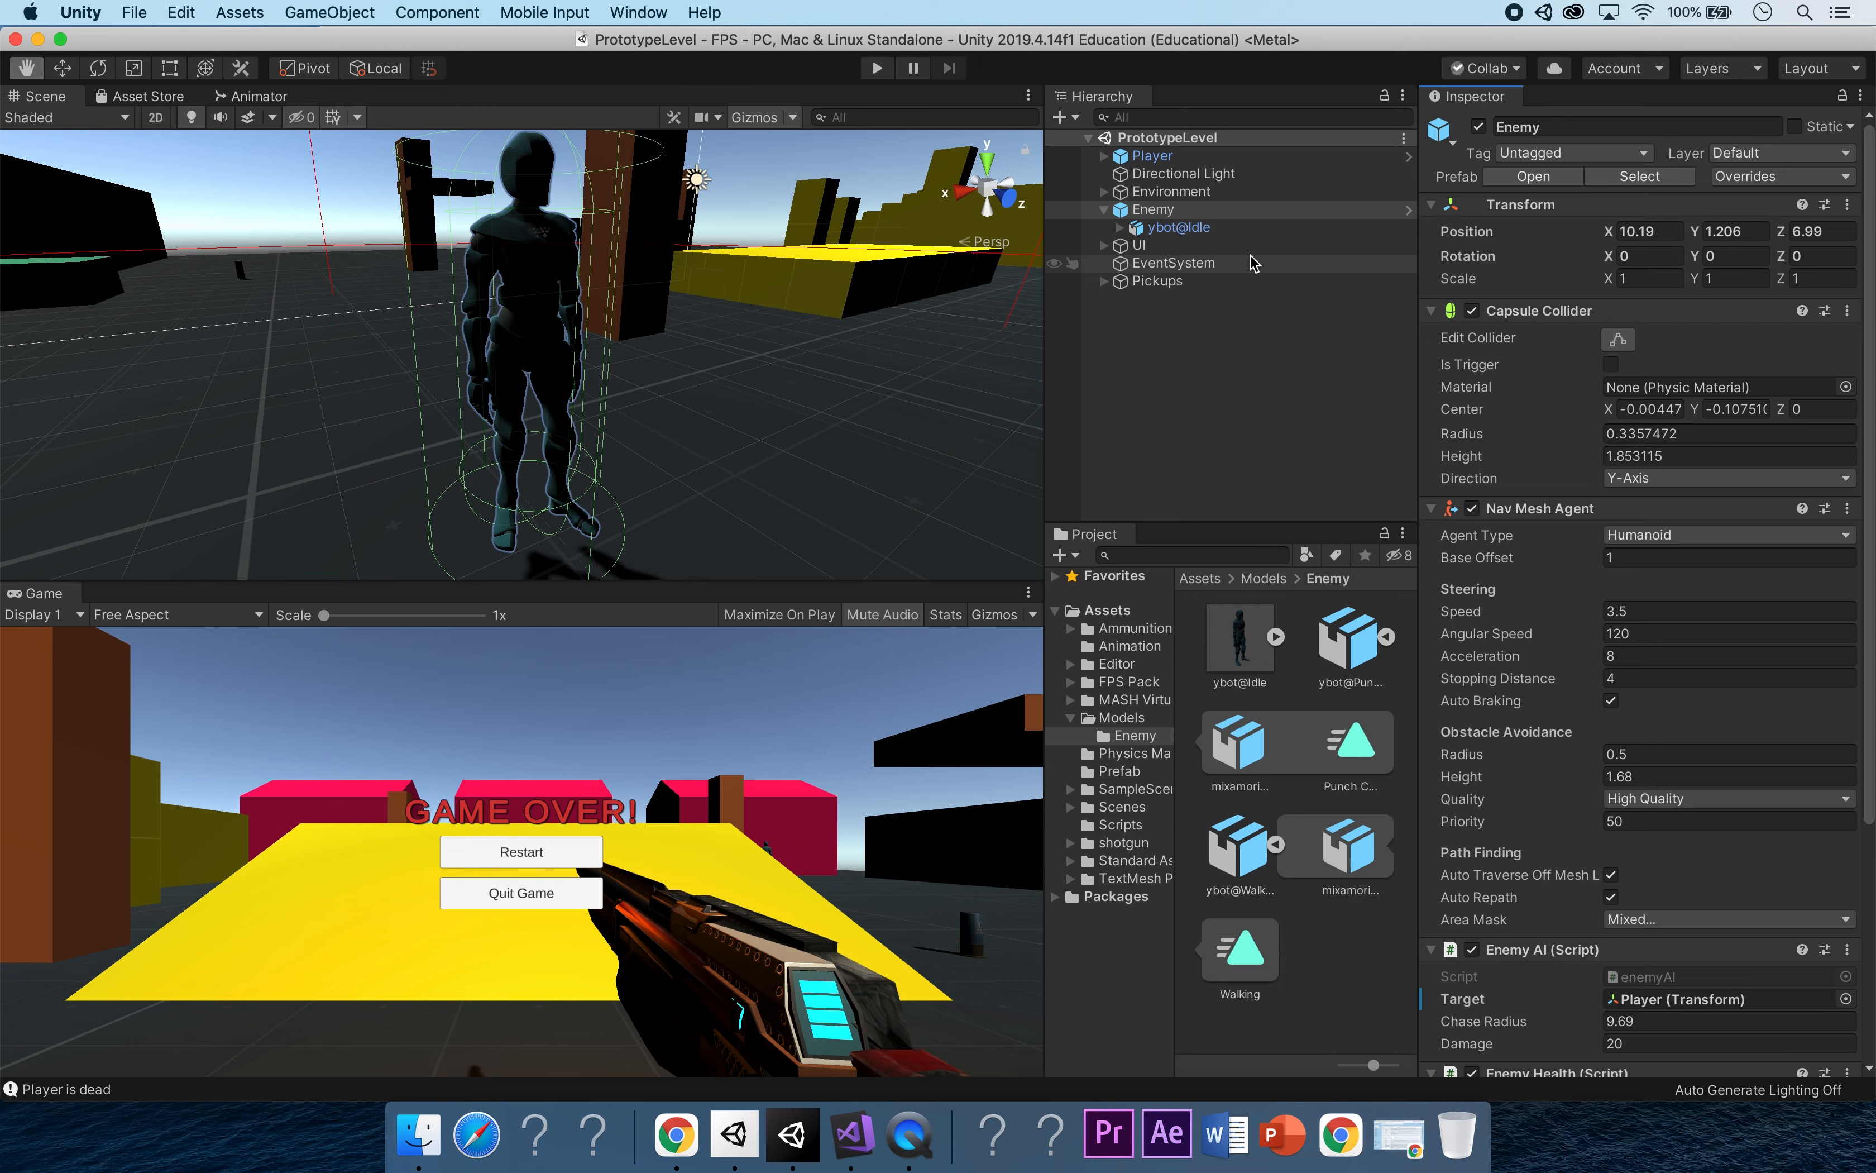
# Run the game with the Player's Player Health component in view, approach the Enemy to check the damage taken, and exit Play mode.
pyautogui.click(1229, 157)
pyautogui.moveTo(1868, 305); pyautogui.dragTo(1868, 312)
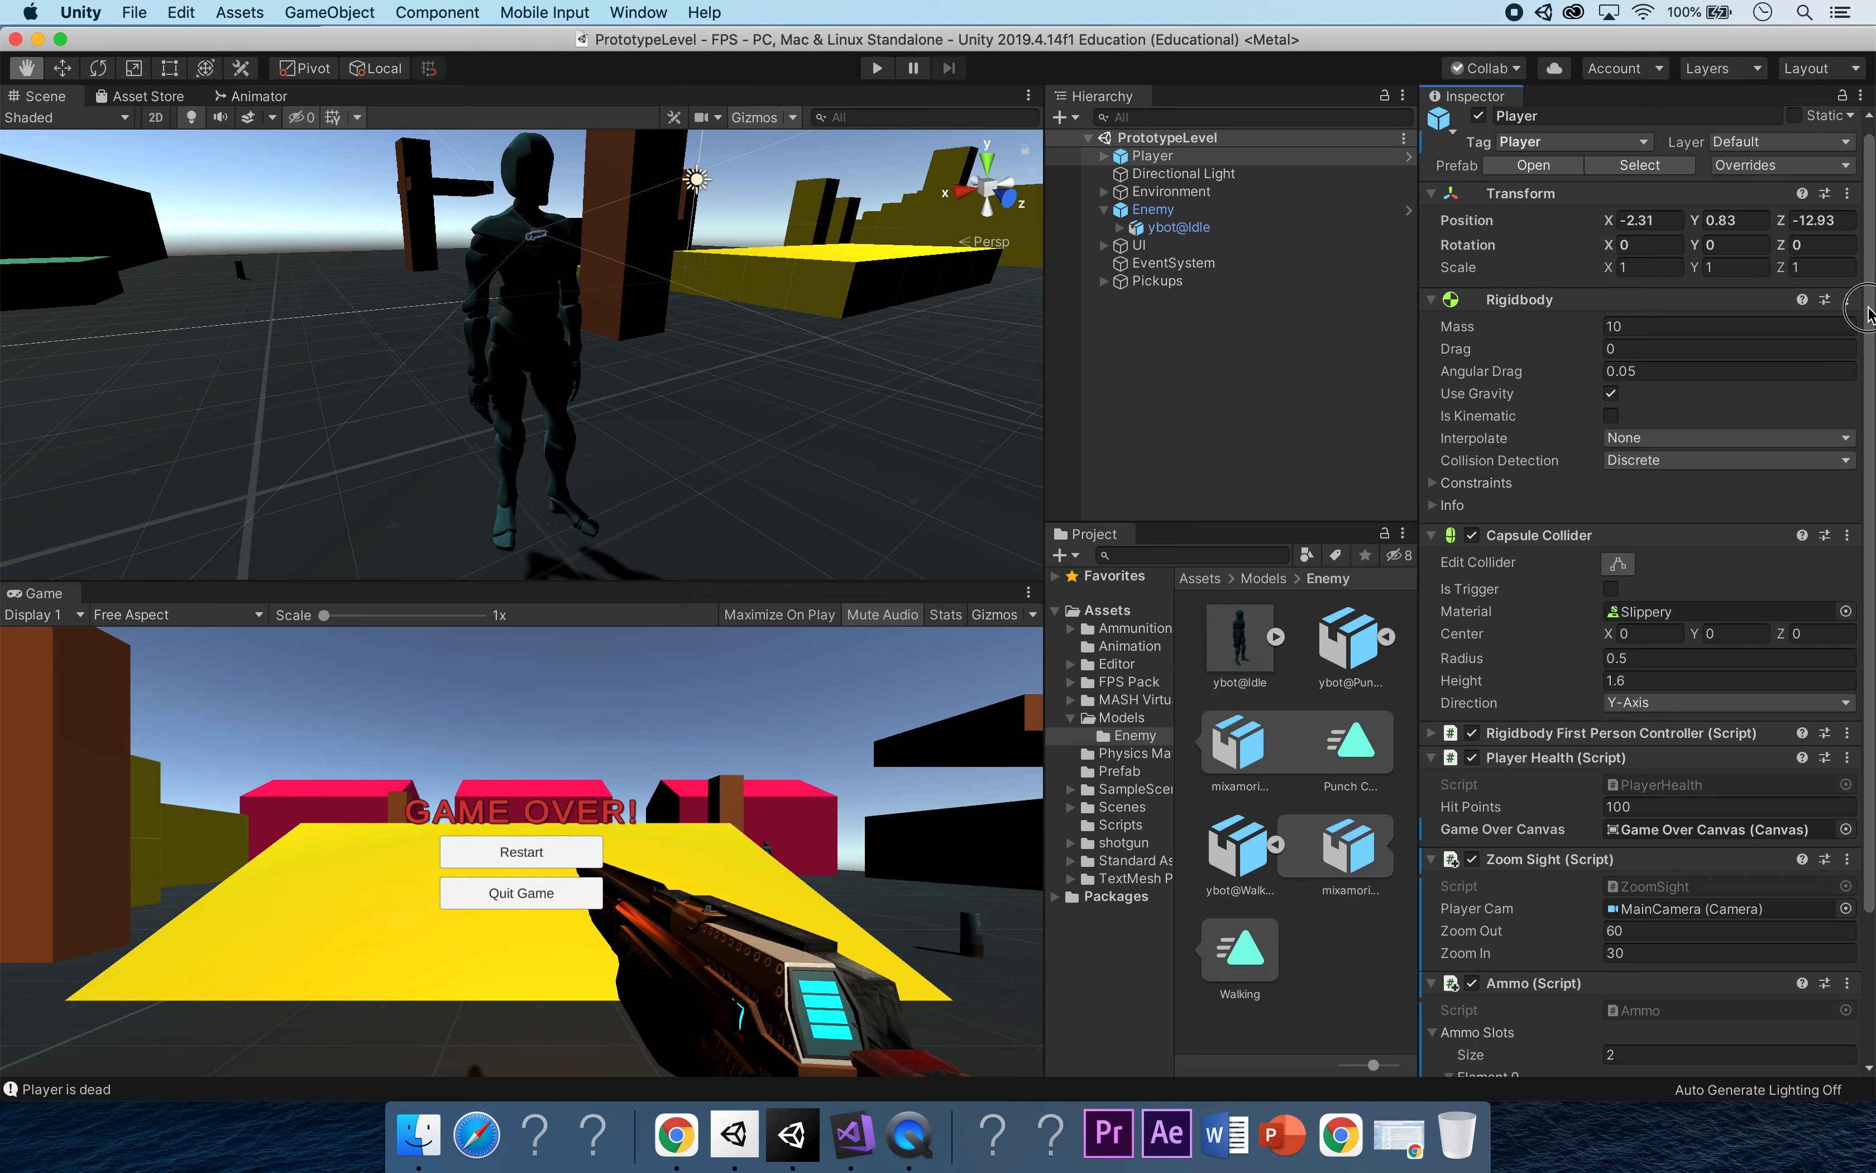
pyautogui.moveTo(1868, 308); pyautogui.dragTo(1869, 377)
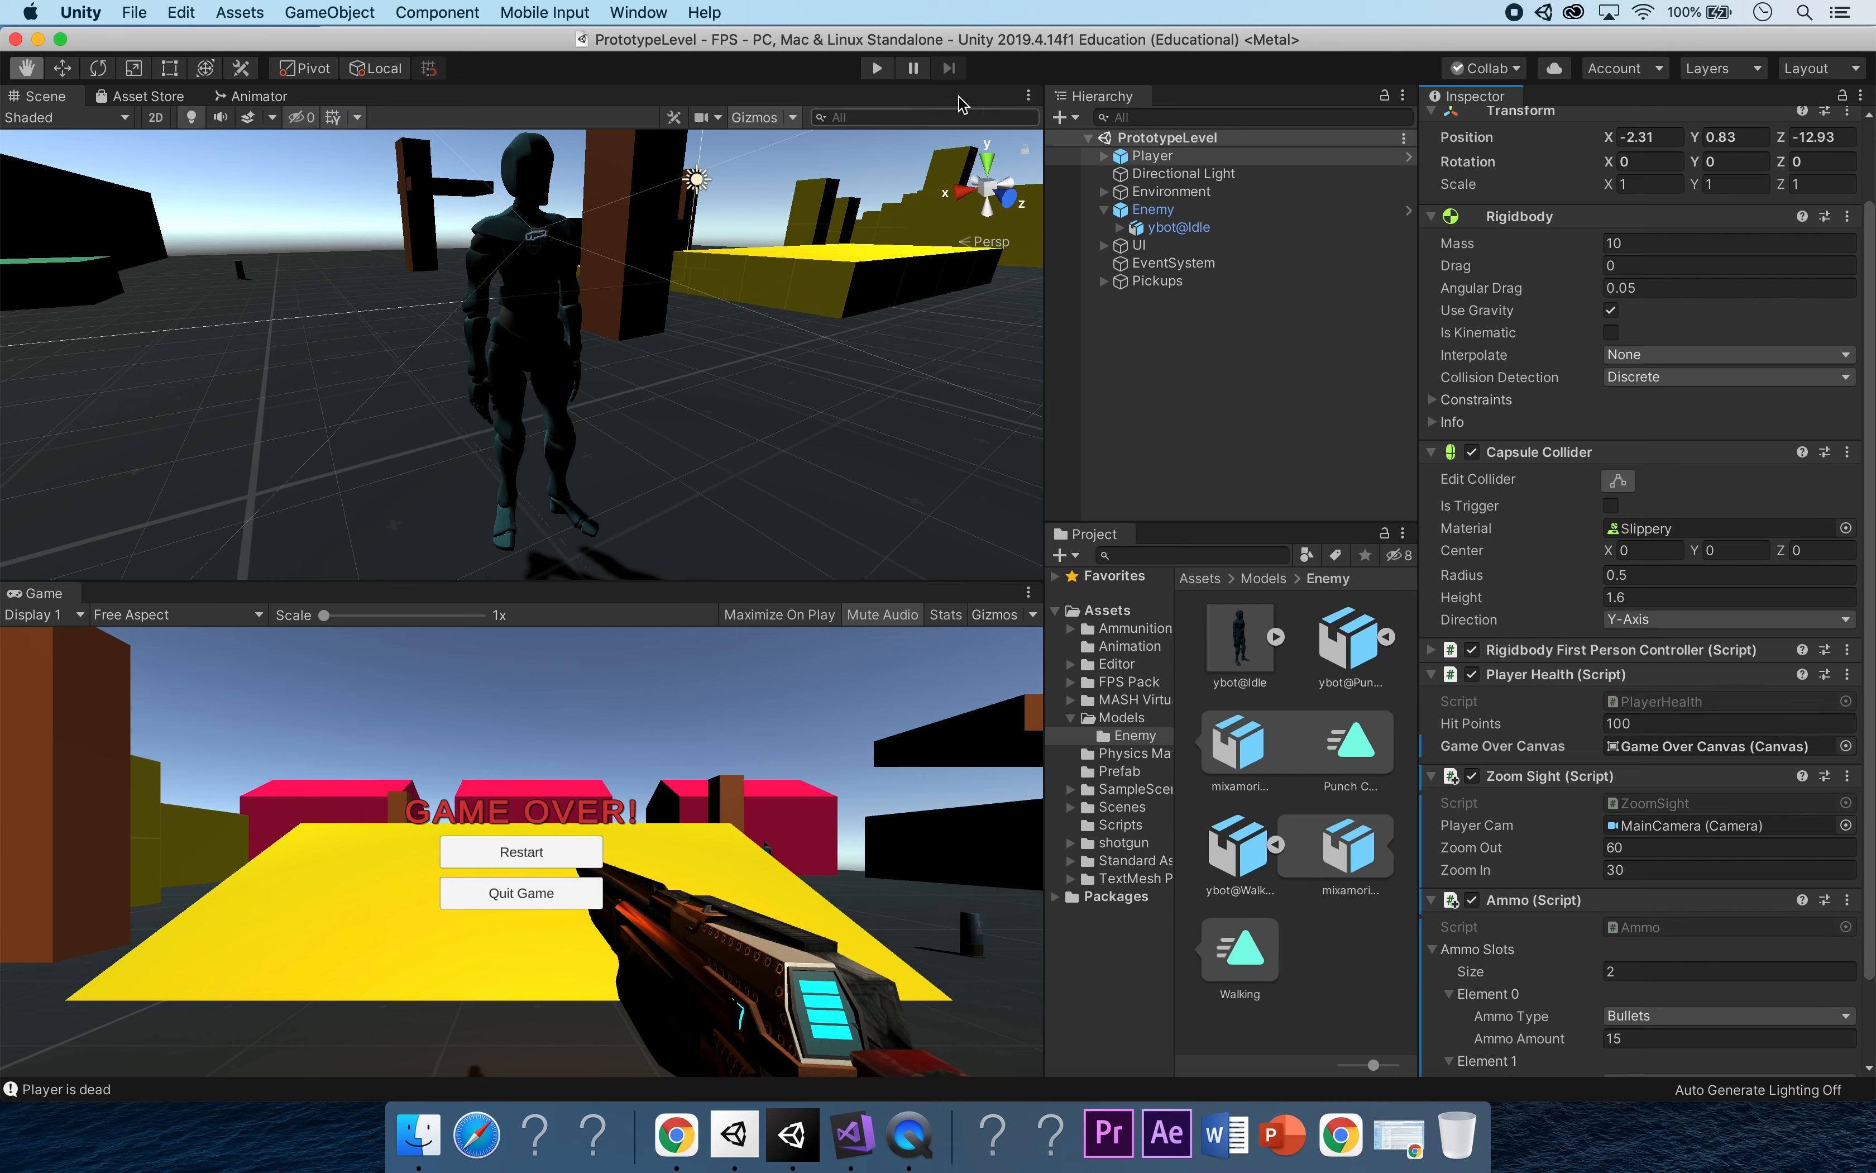
pyautogui.click(880, 70)
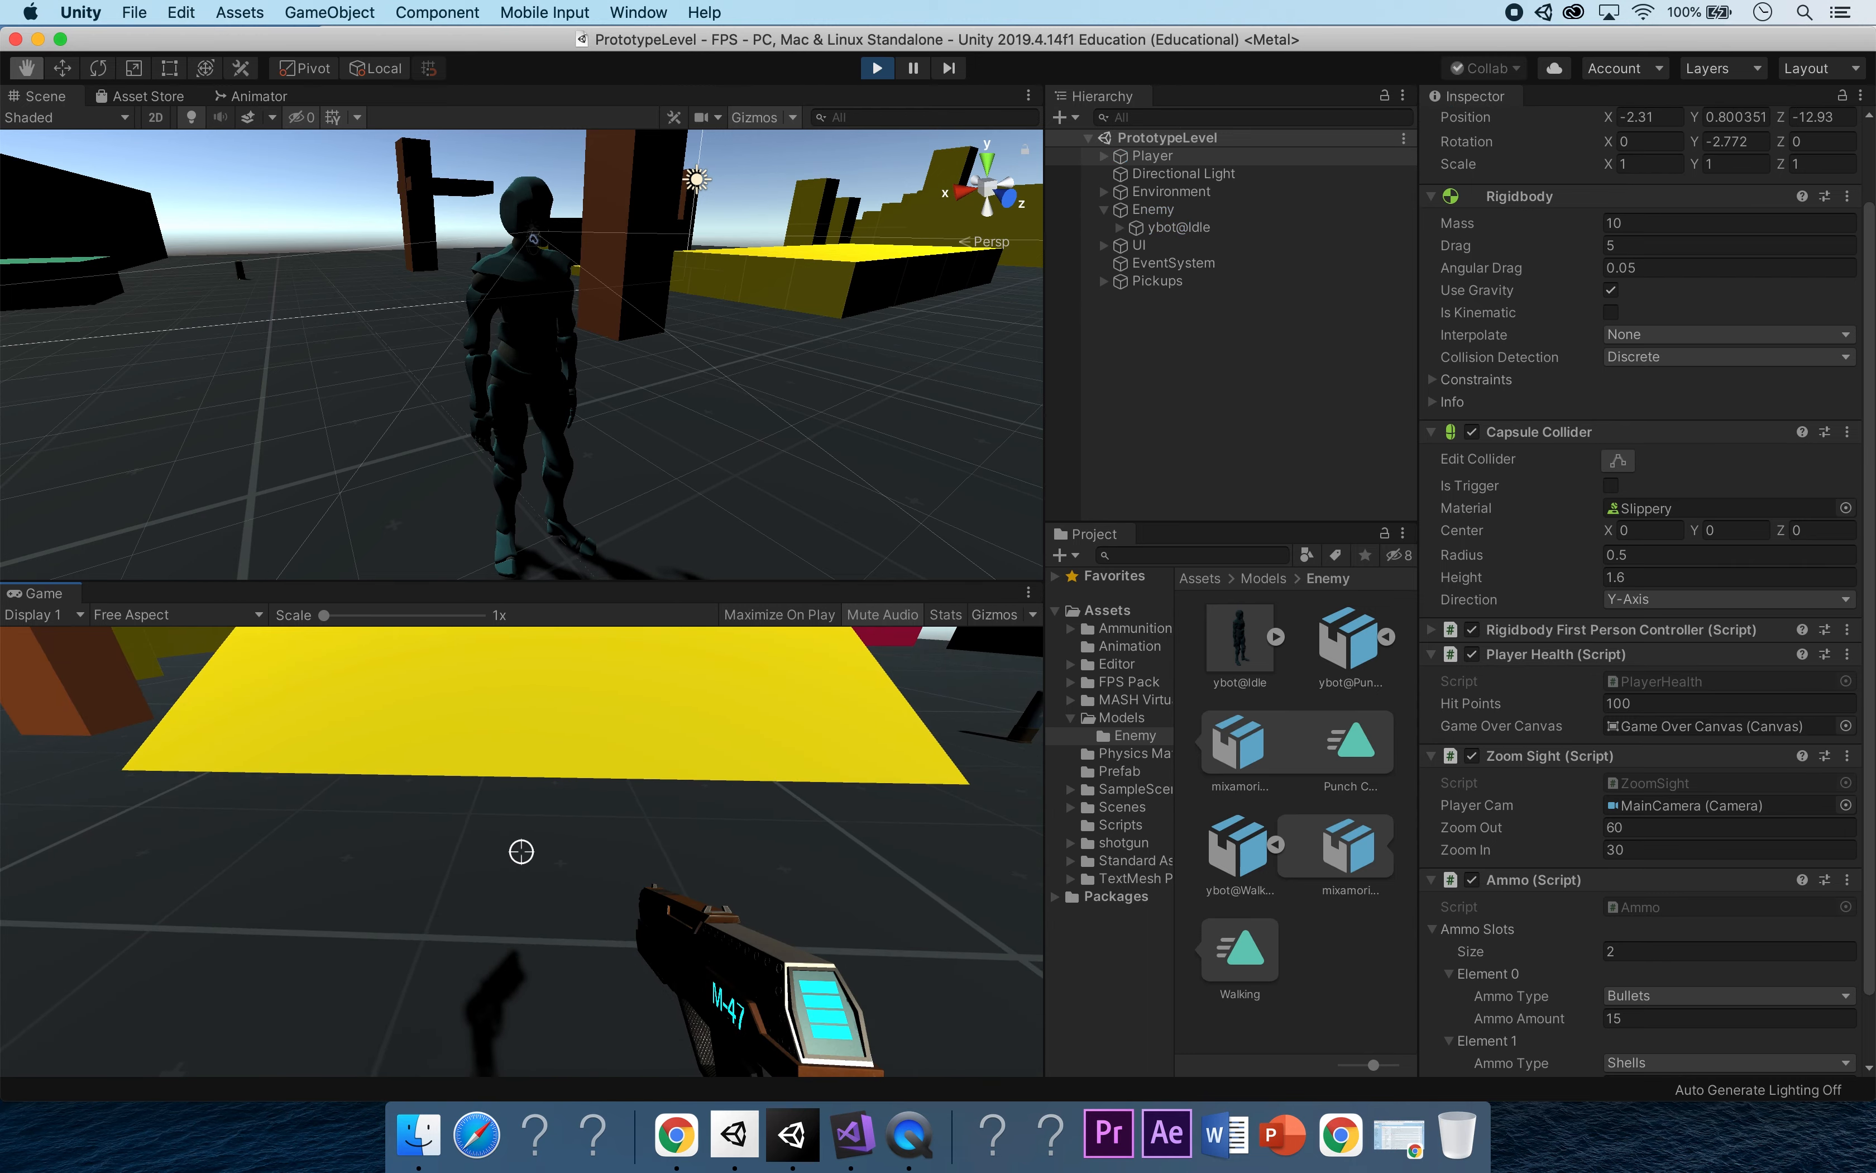
pyautogui.press('w')
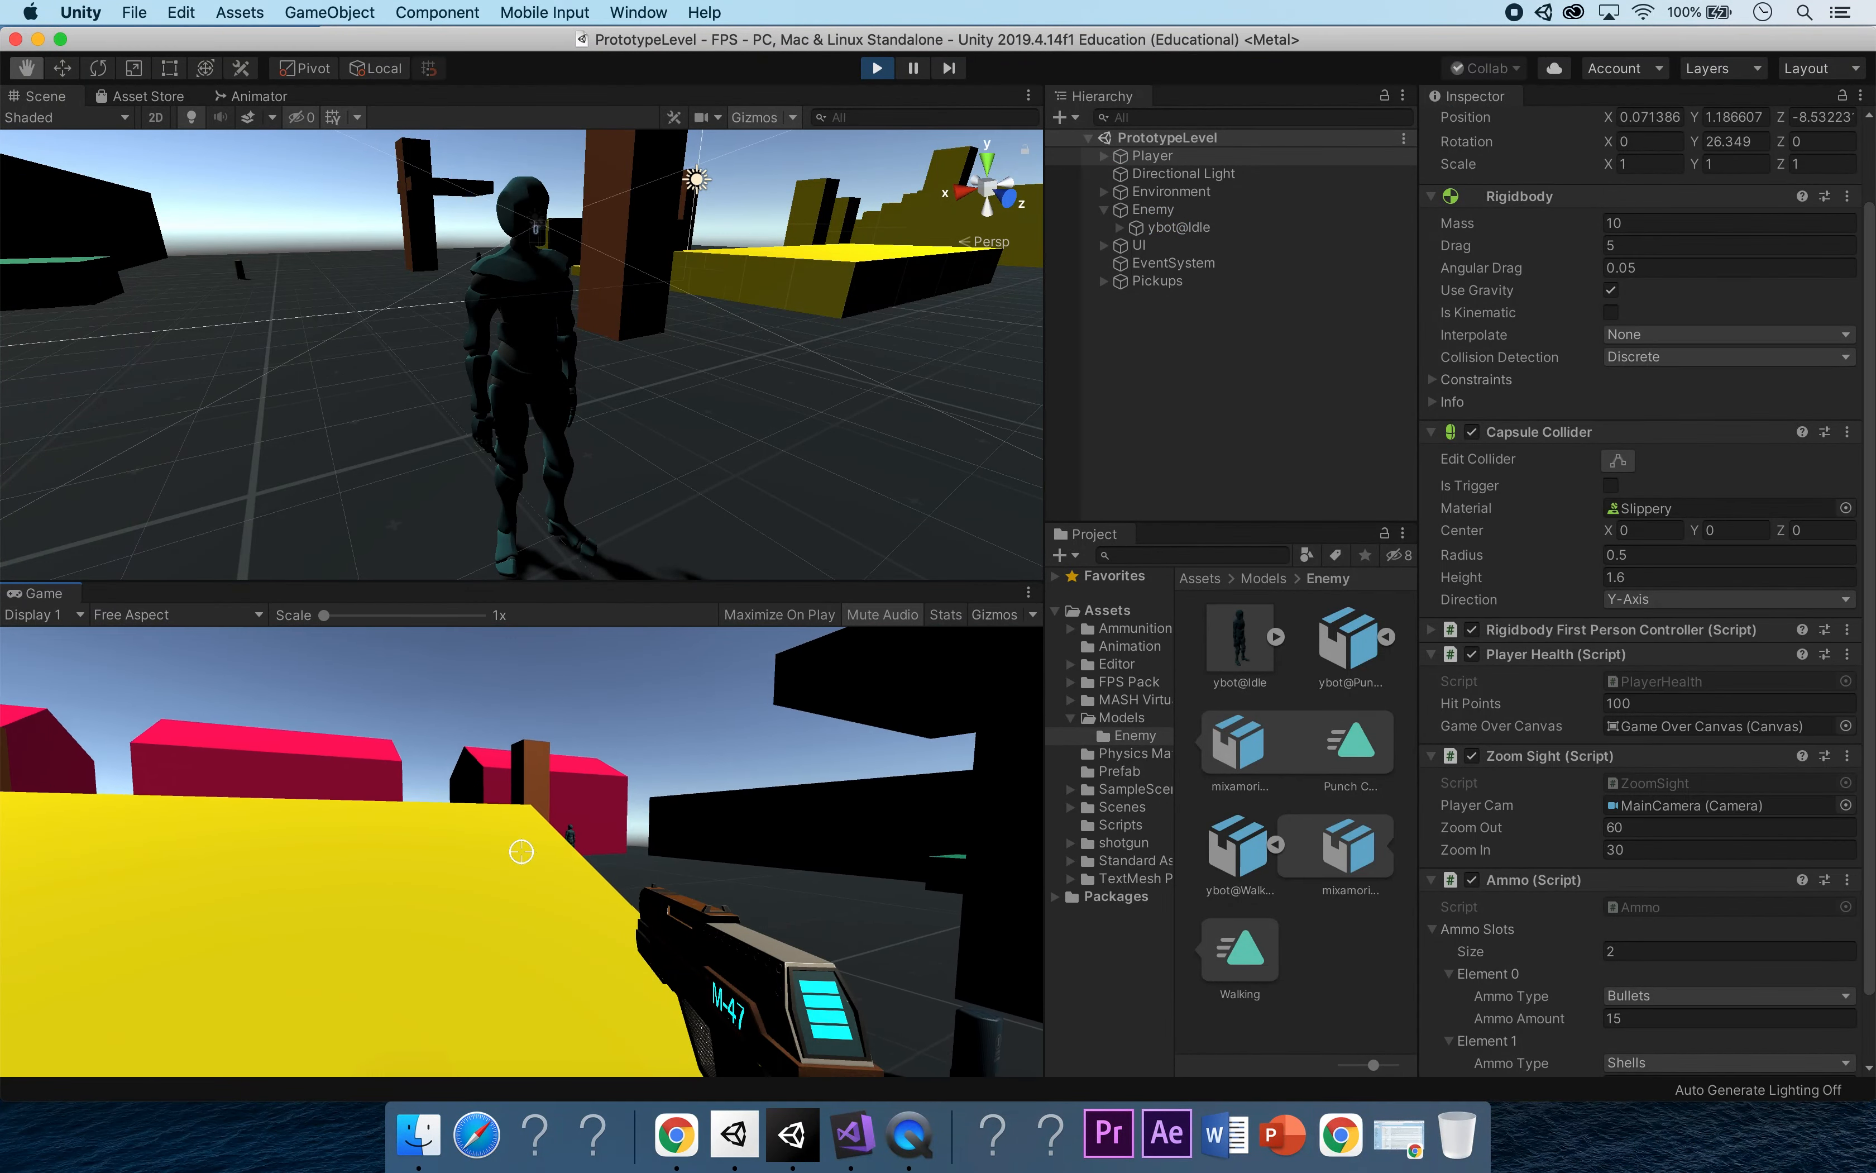
pyautogui.press('d')
pyautogui.press('w')
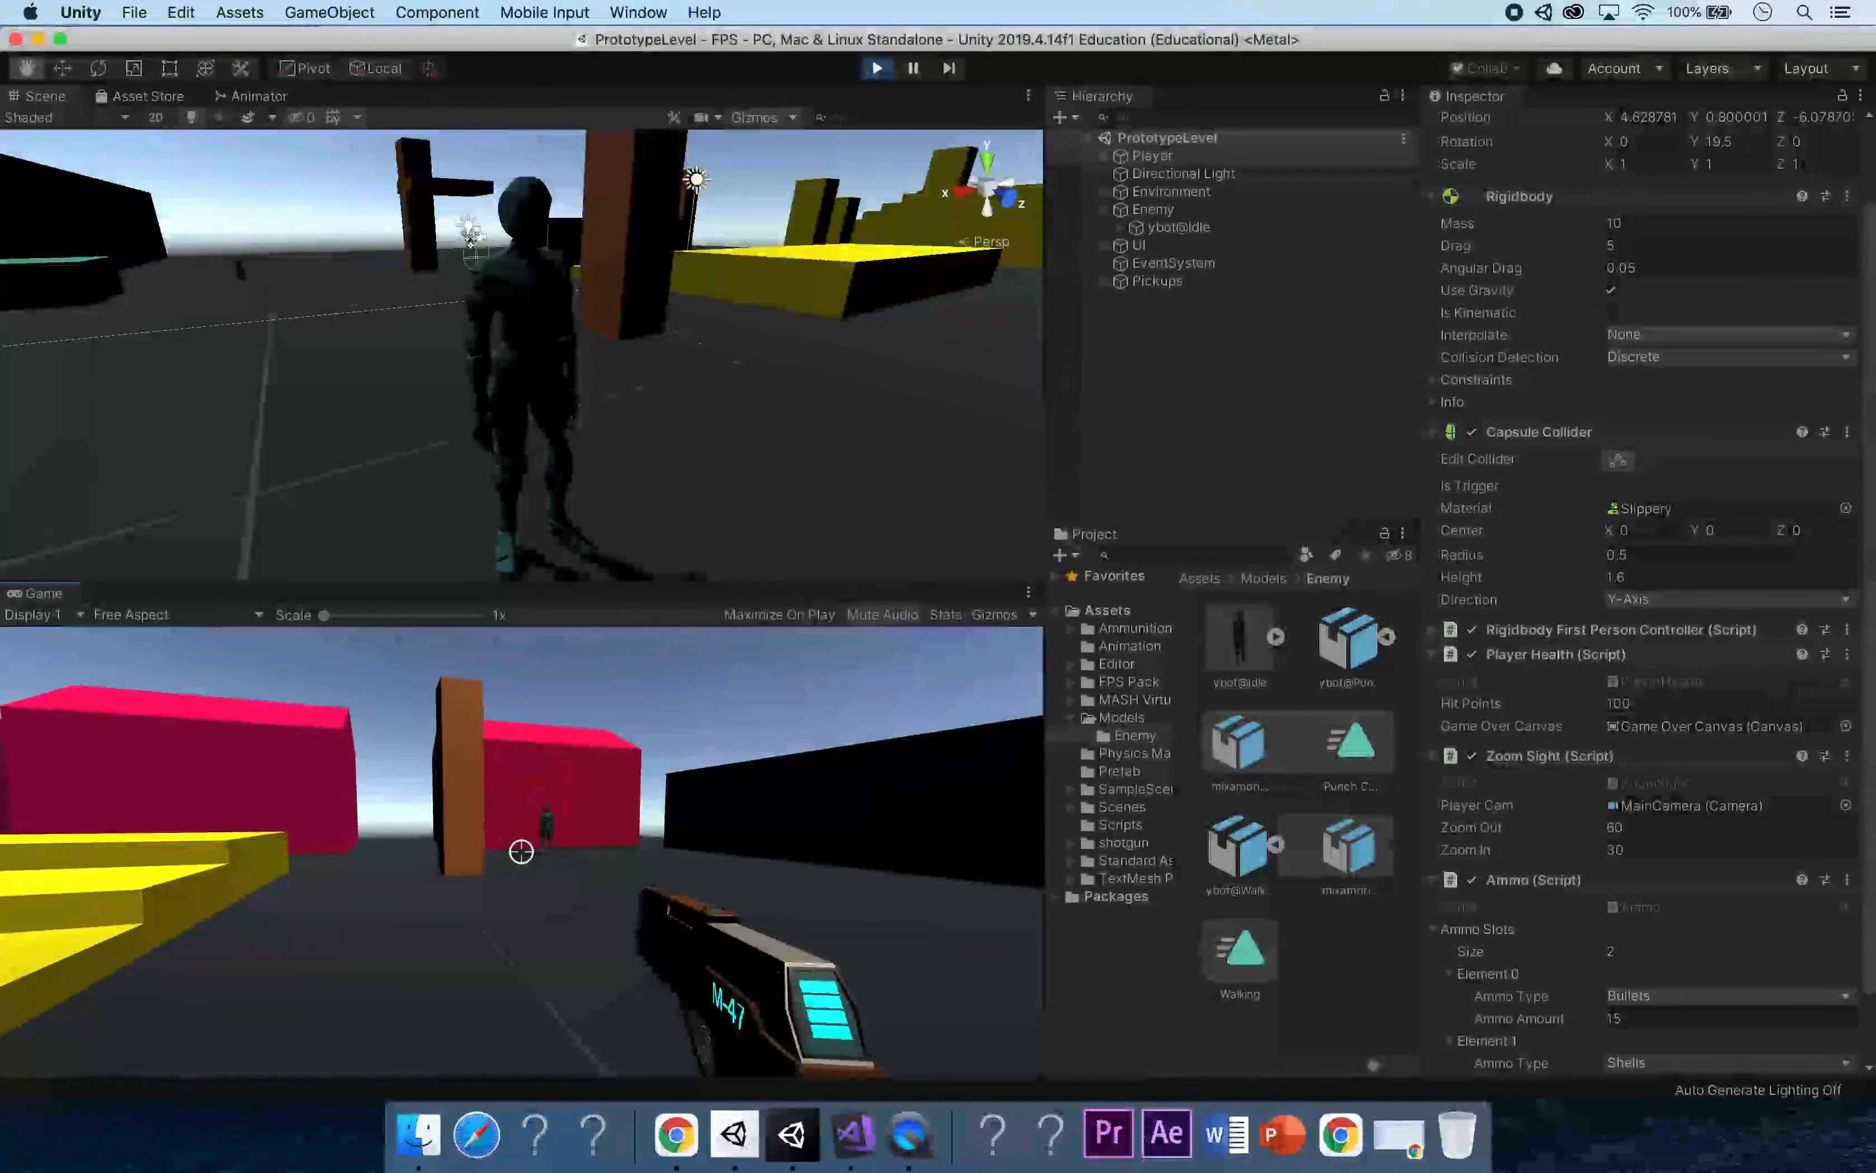
pyautogui.press('w')
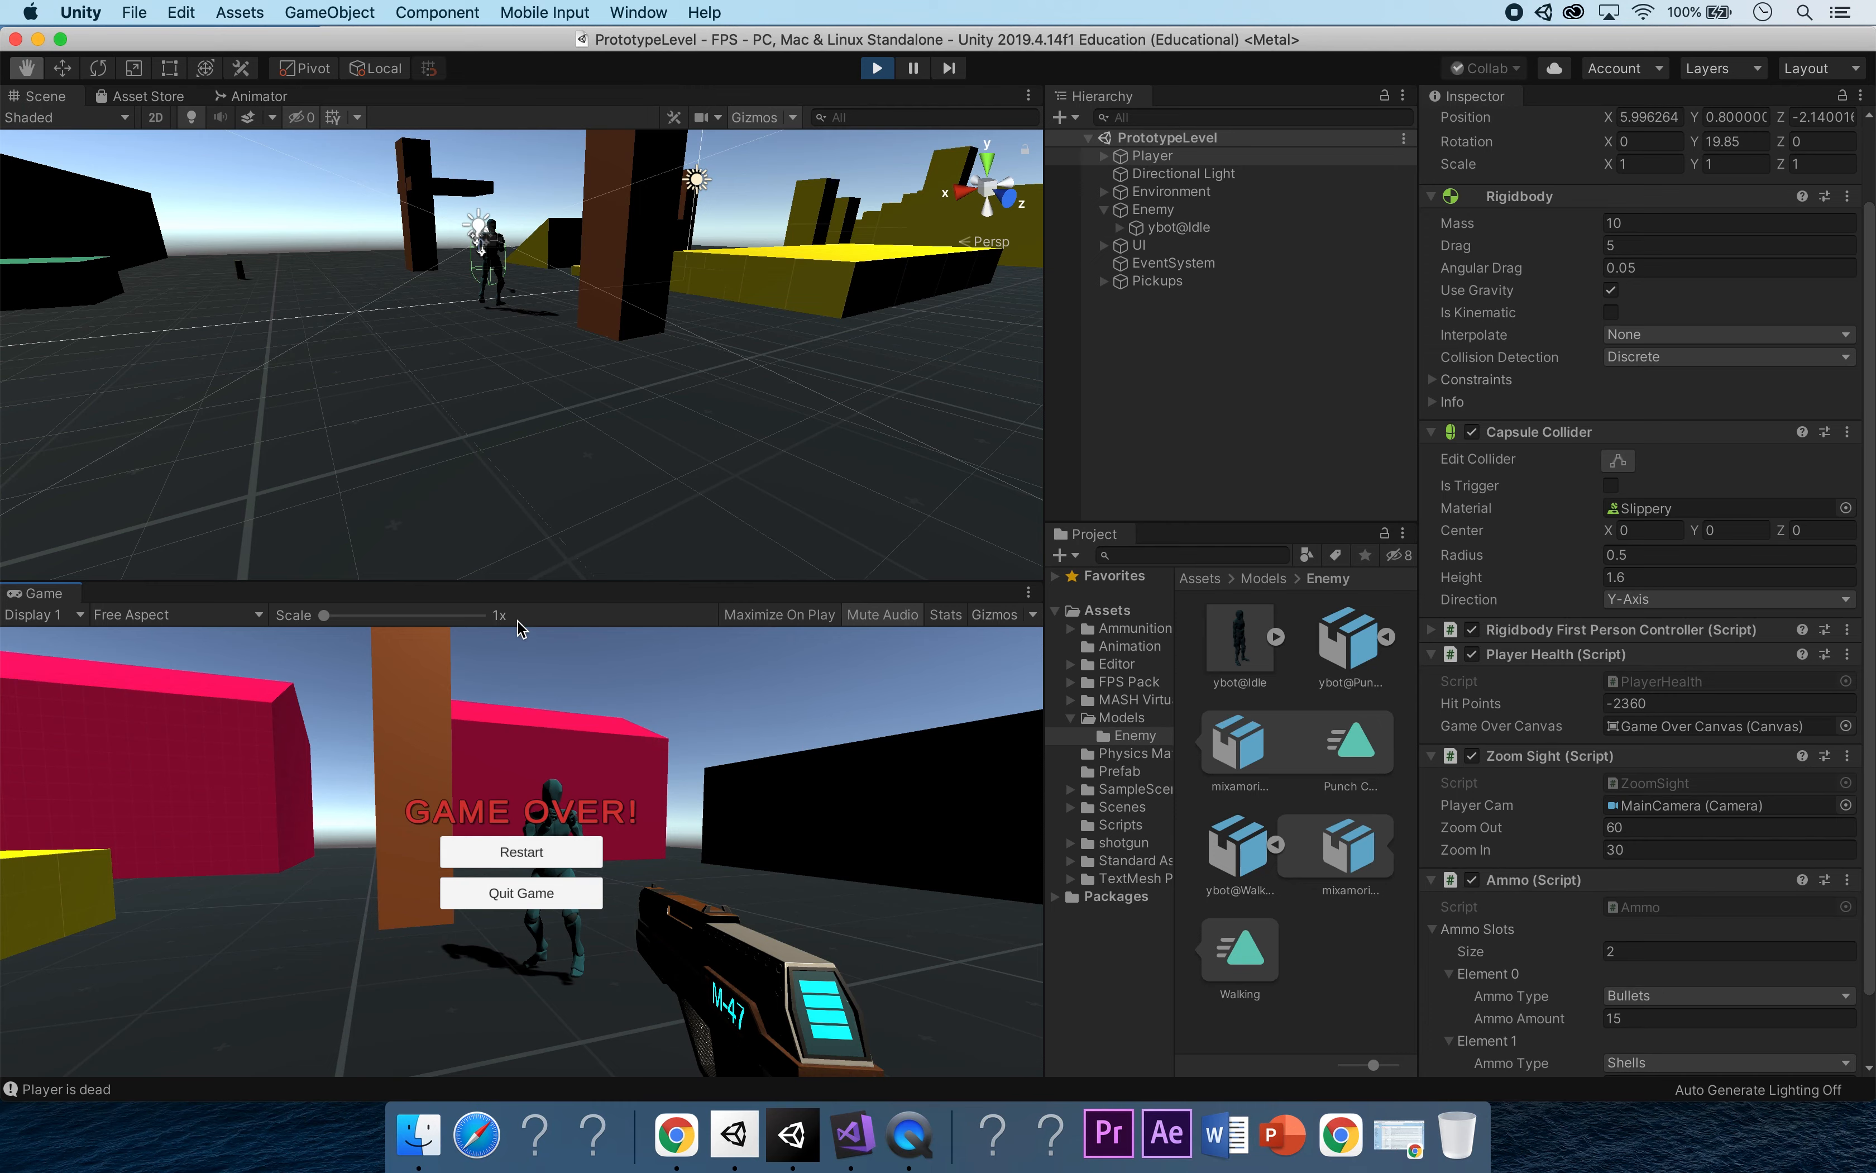
pyautogui.click(877, 68)
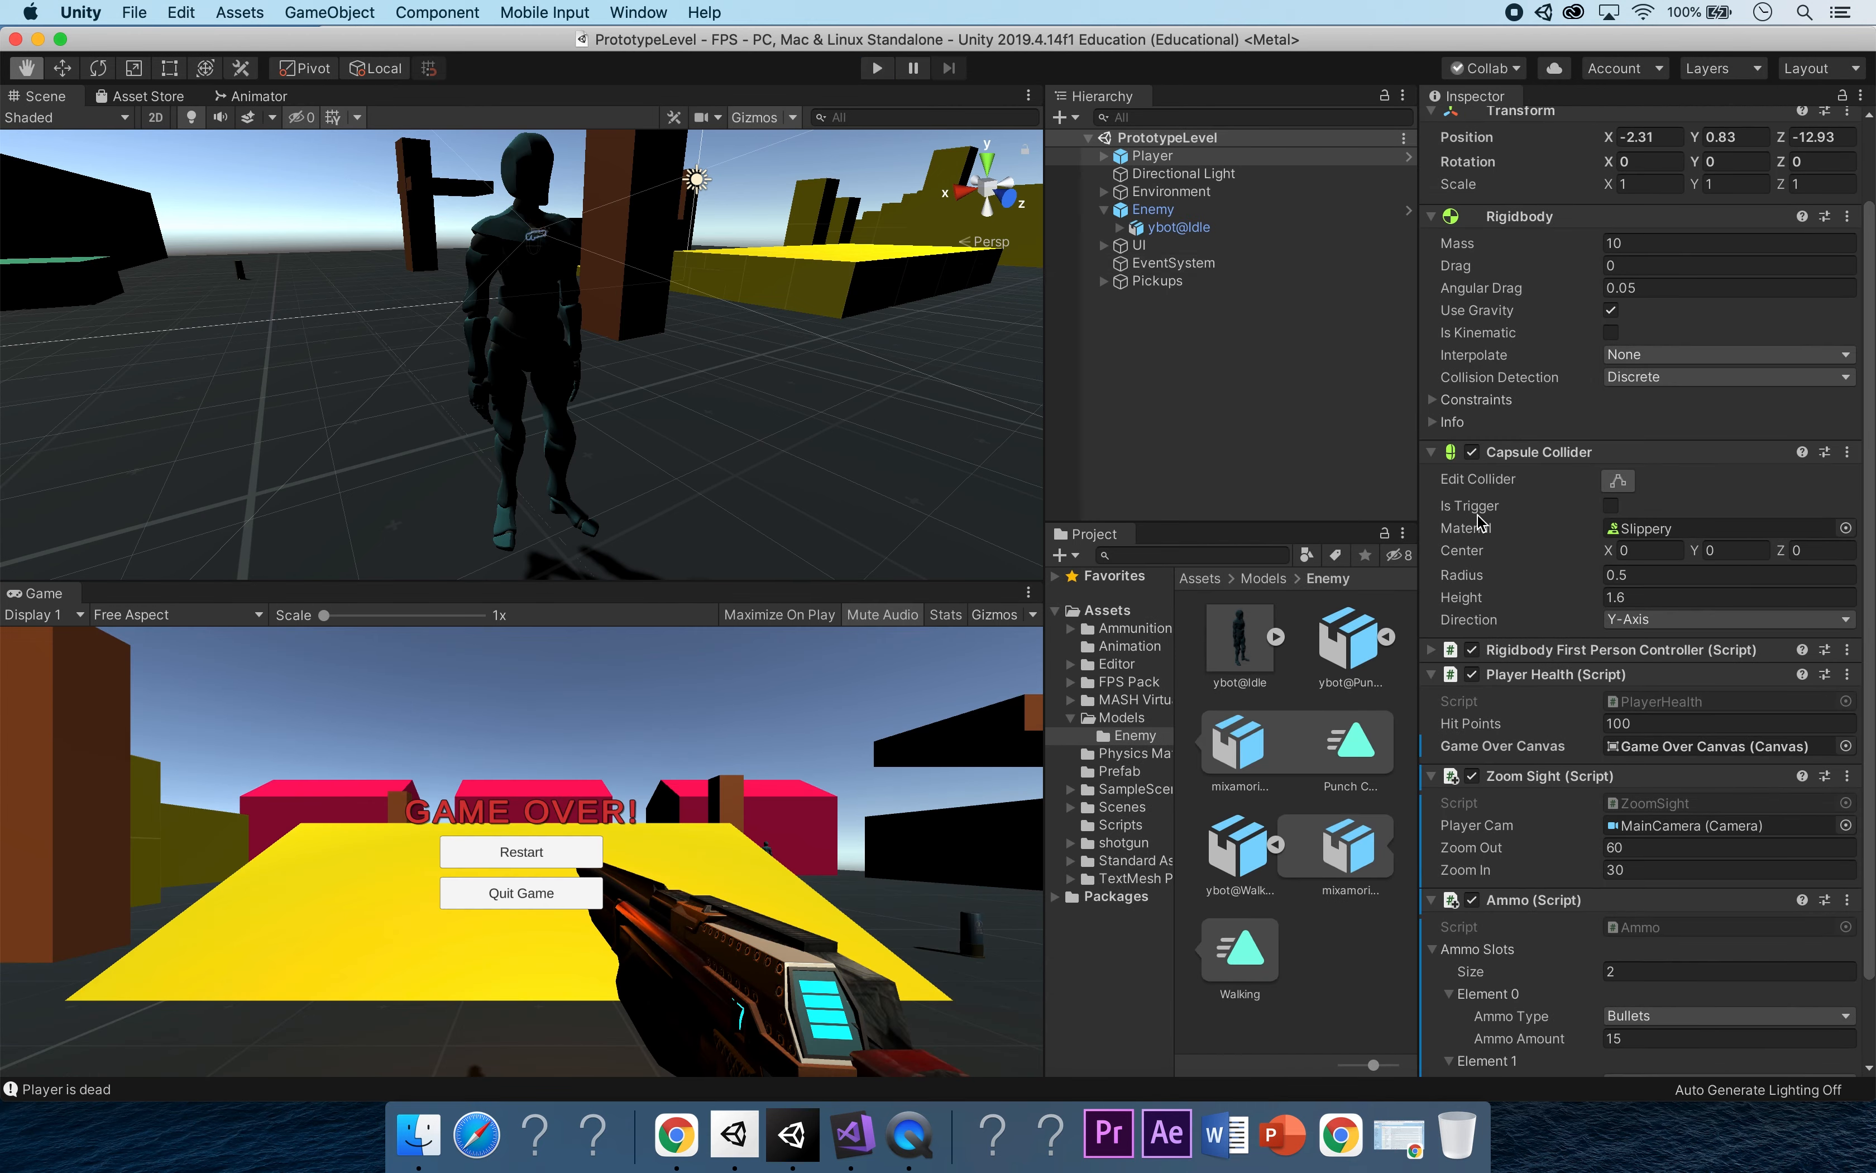
# Set the Damage of the Enemy's Enemy AI script to 1 and save the scene.
pyautogui.click(1163, 210)
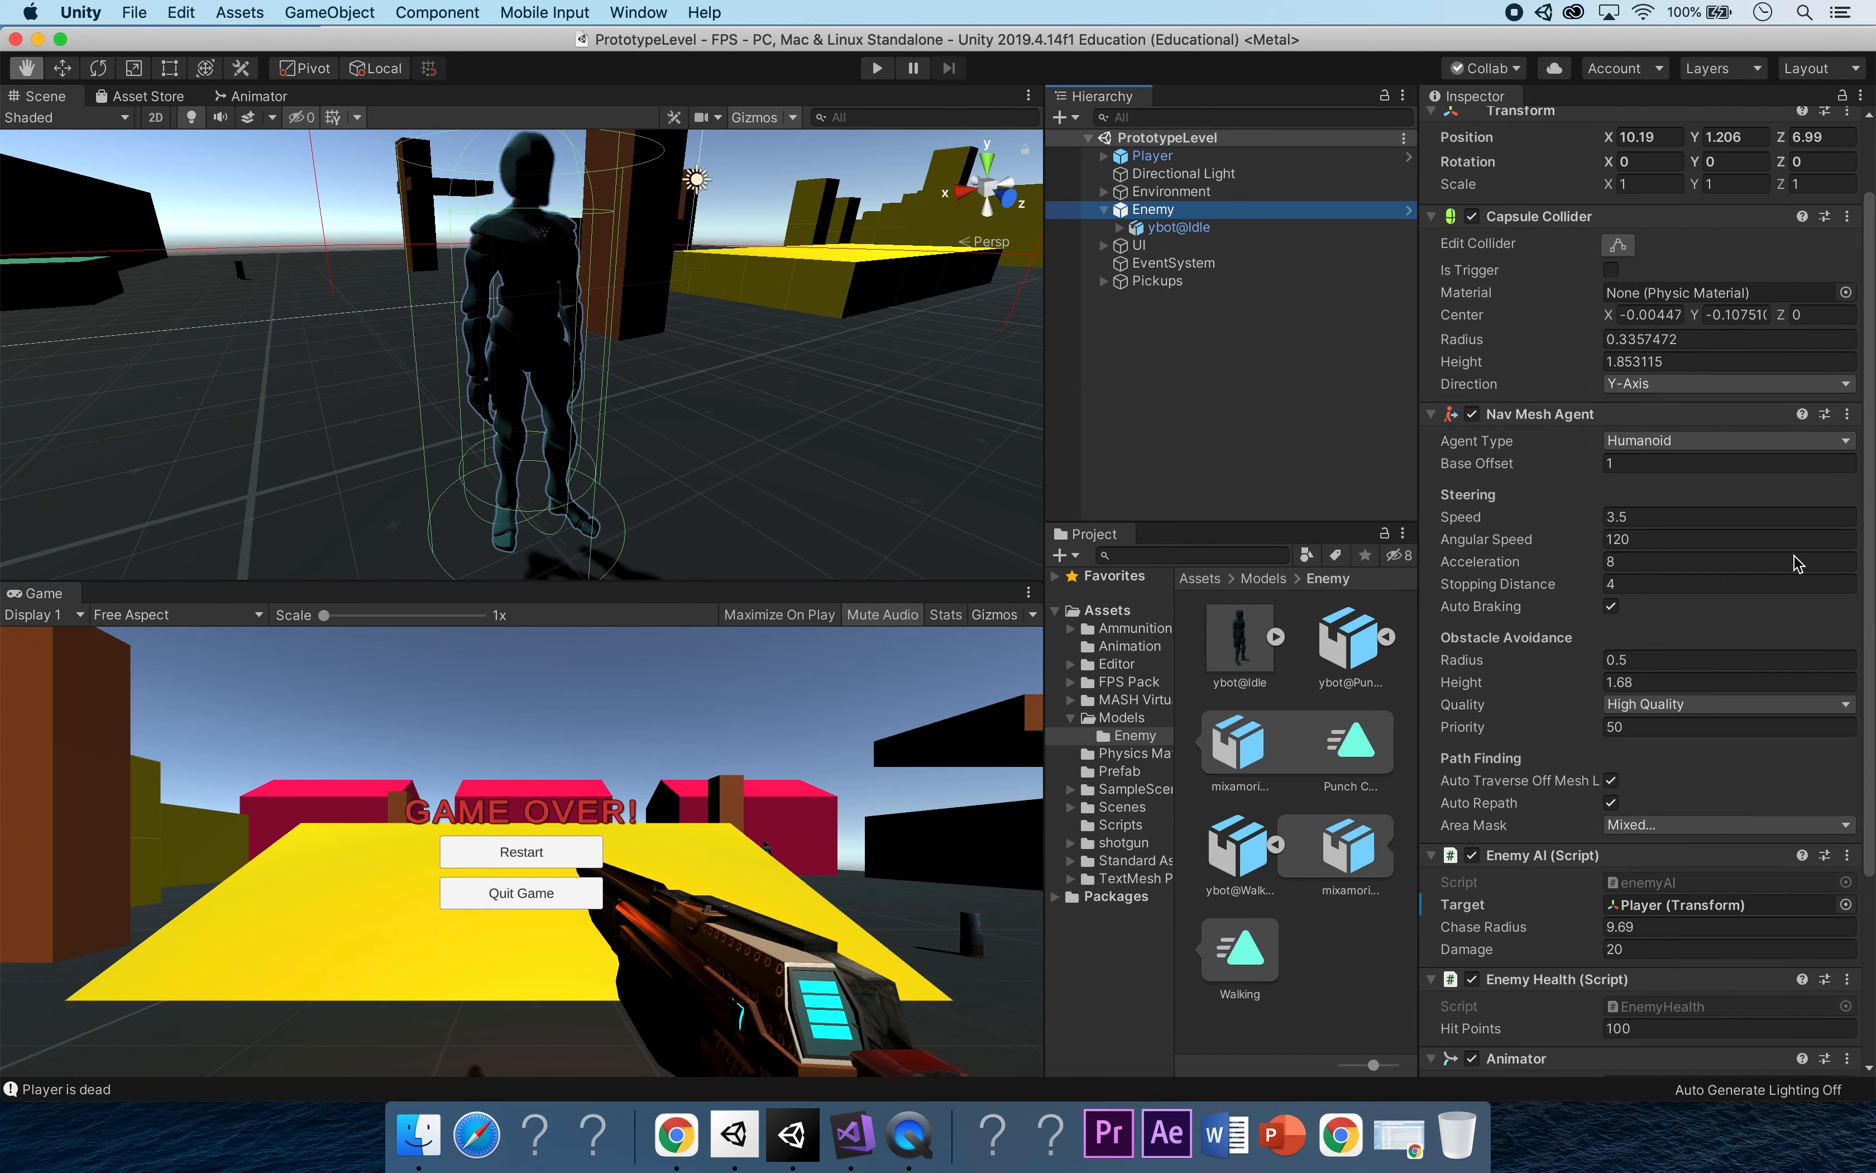
pyautogui.moveTo(1870, 475); pyautogui.dragTo(1871, 656)
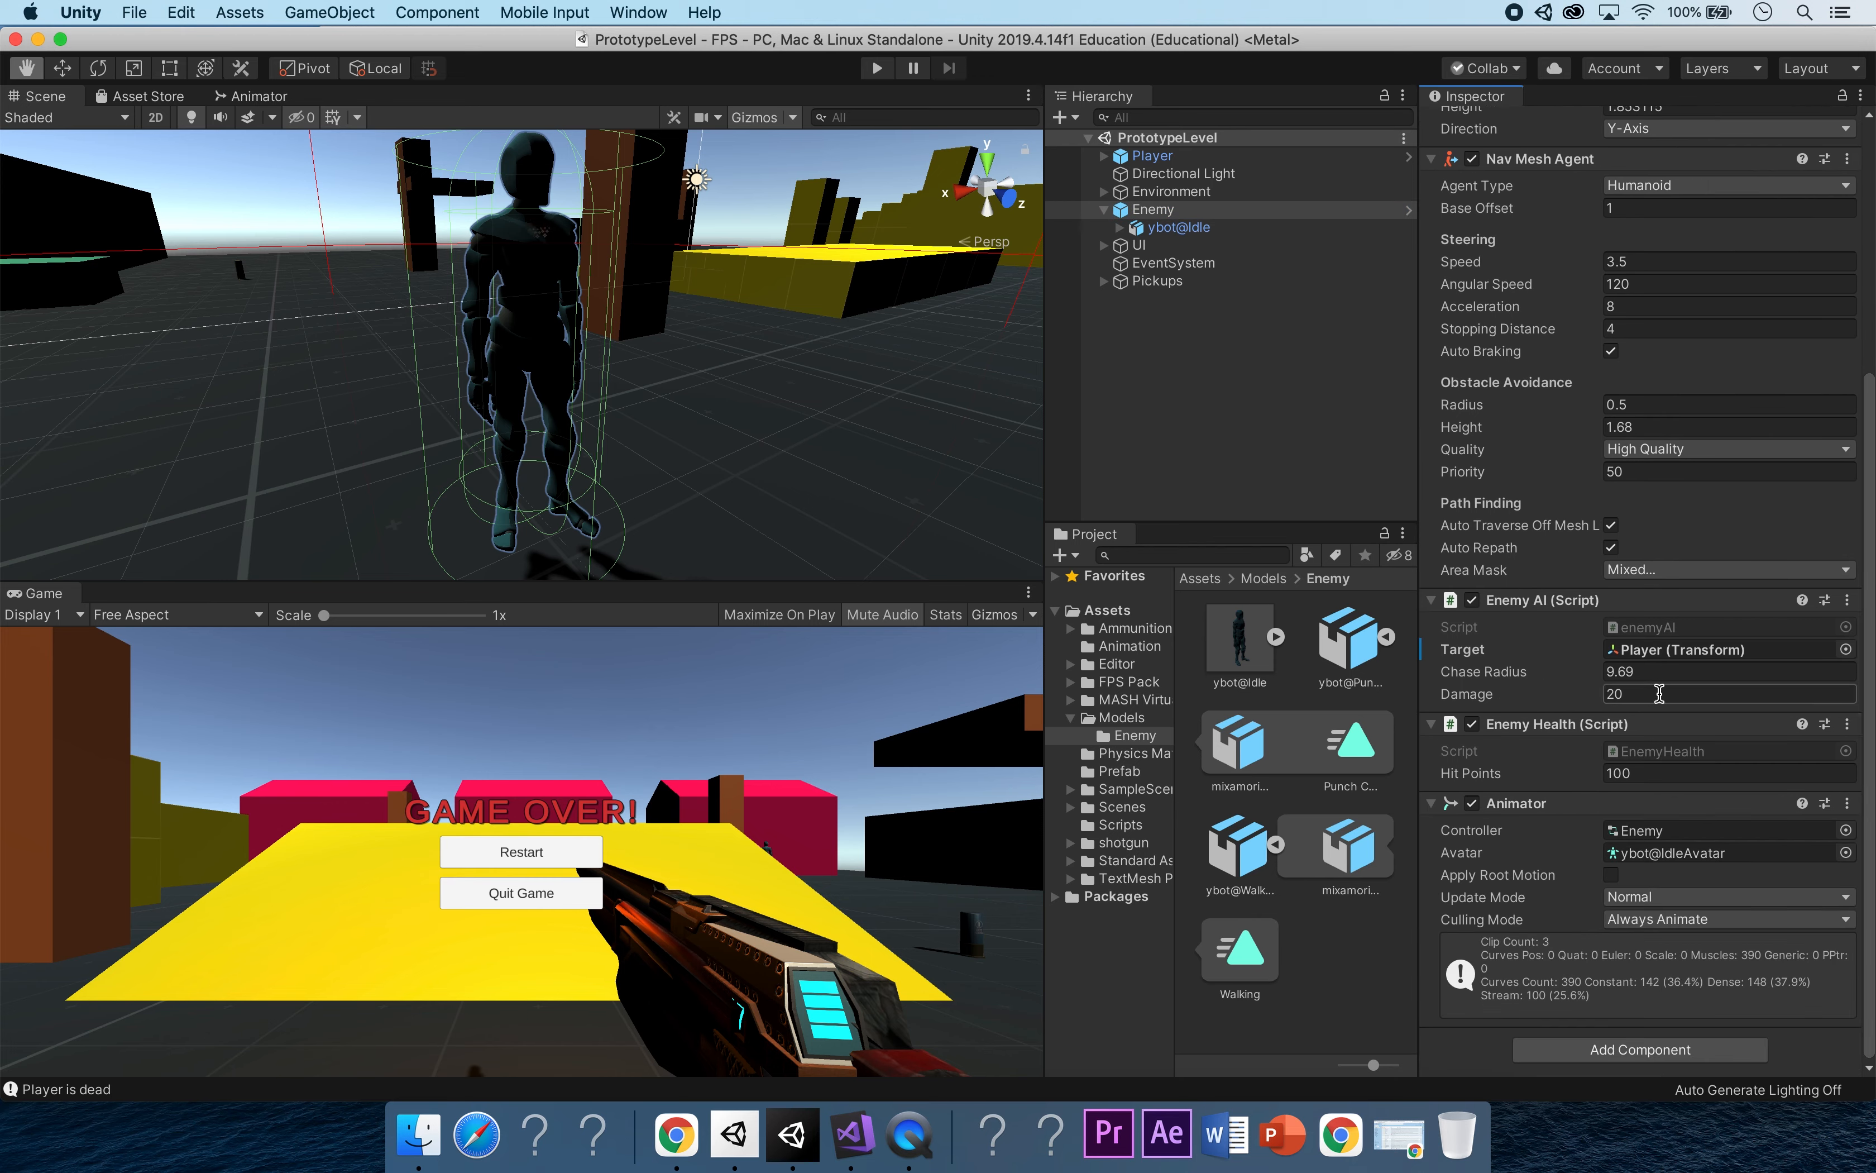
pyautogui.write('1')
pyautogui.press('super+s')
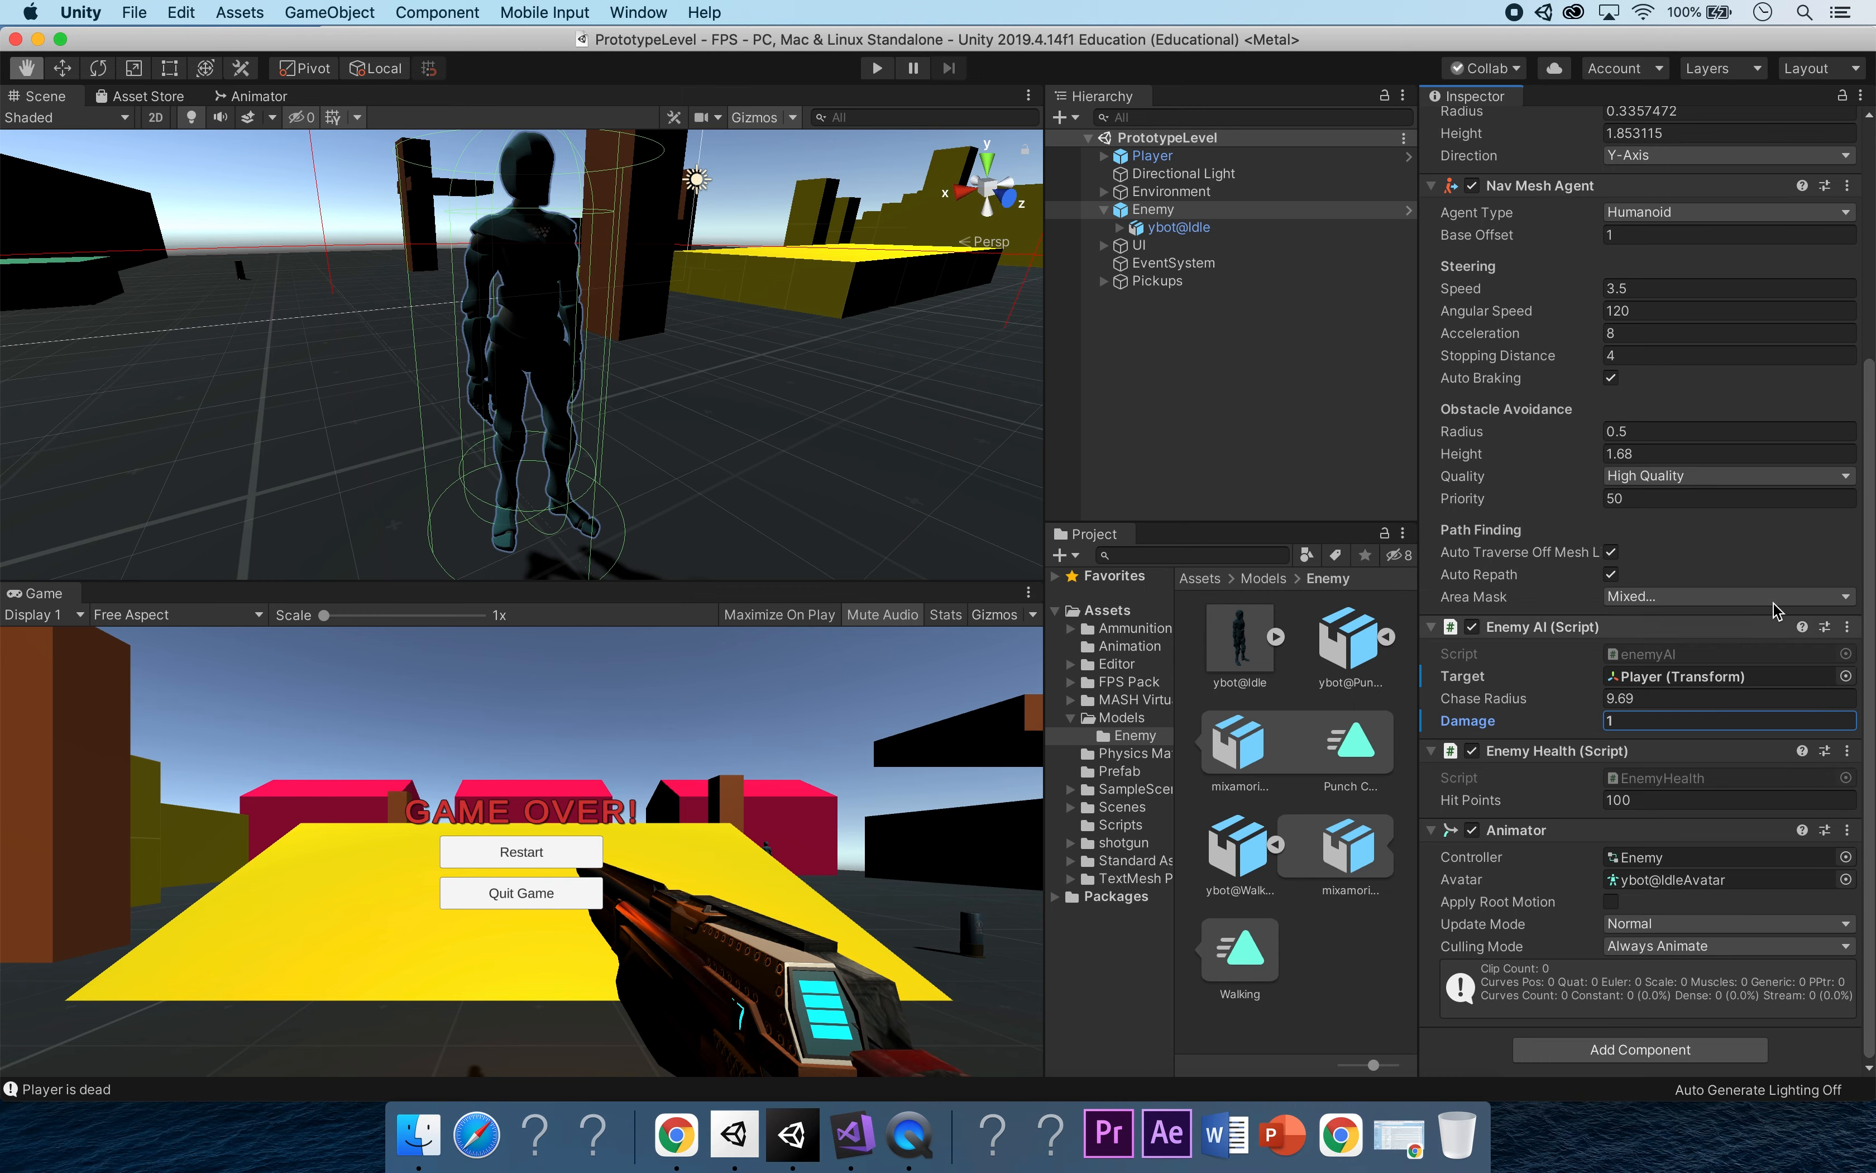
# Apply all of the Enemy's overrides to its prefab and review its component values.
pyautogui.scroll(8, 1473, 620)
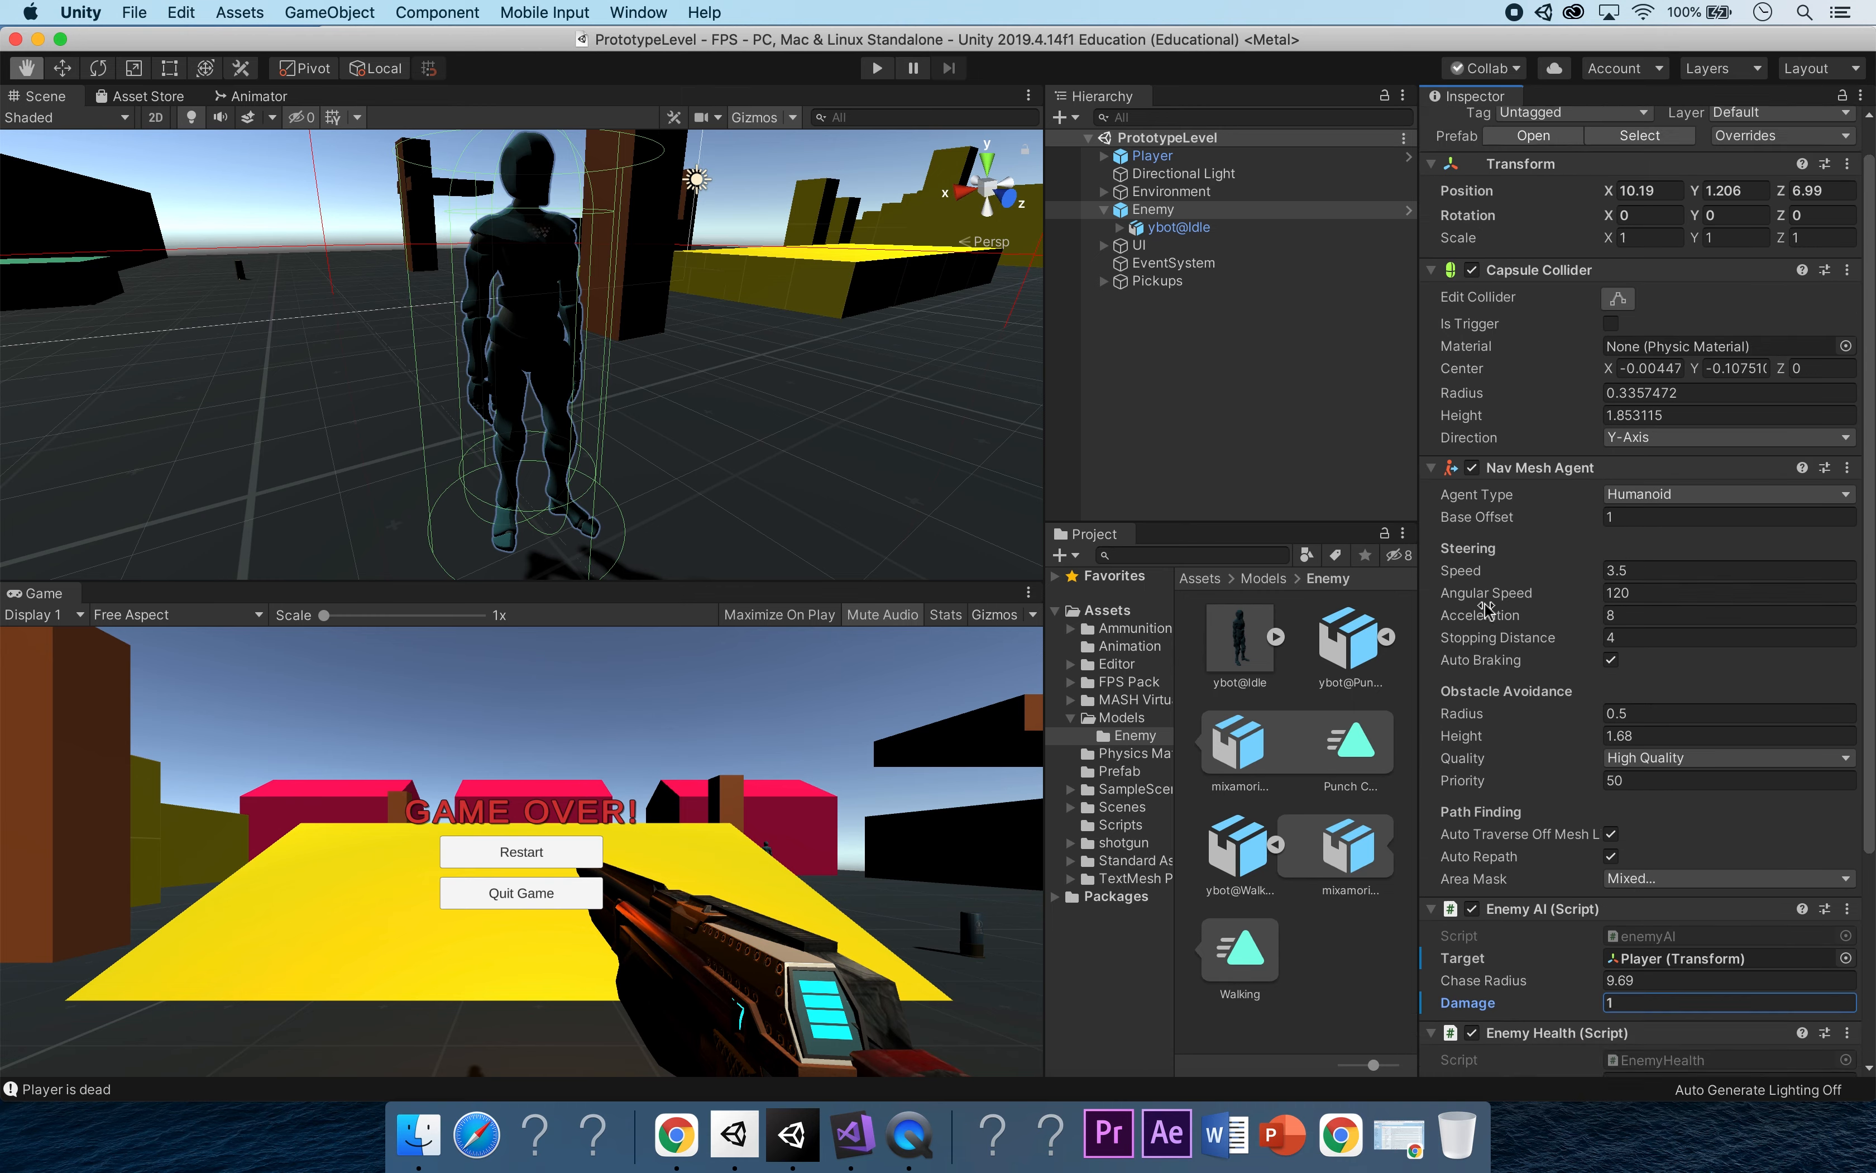
pyautogui.click(1783, 178)
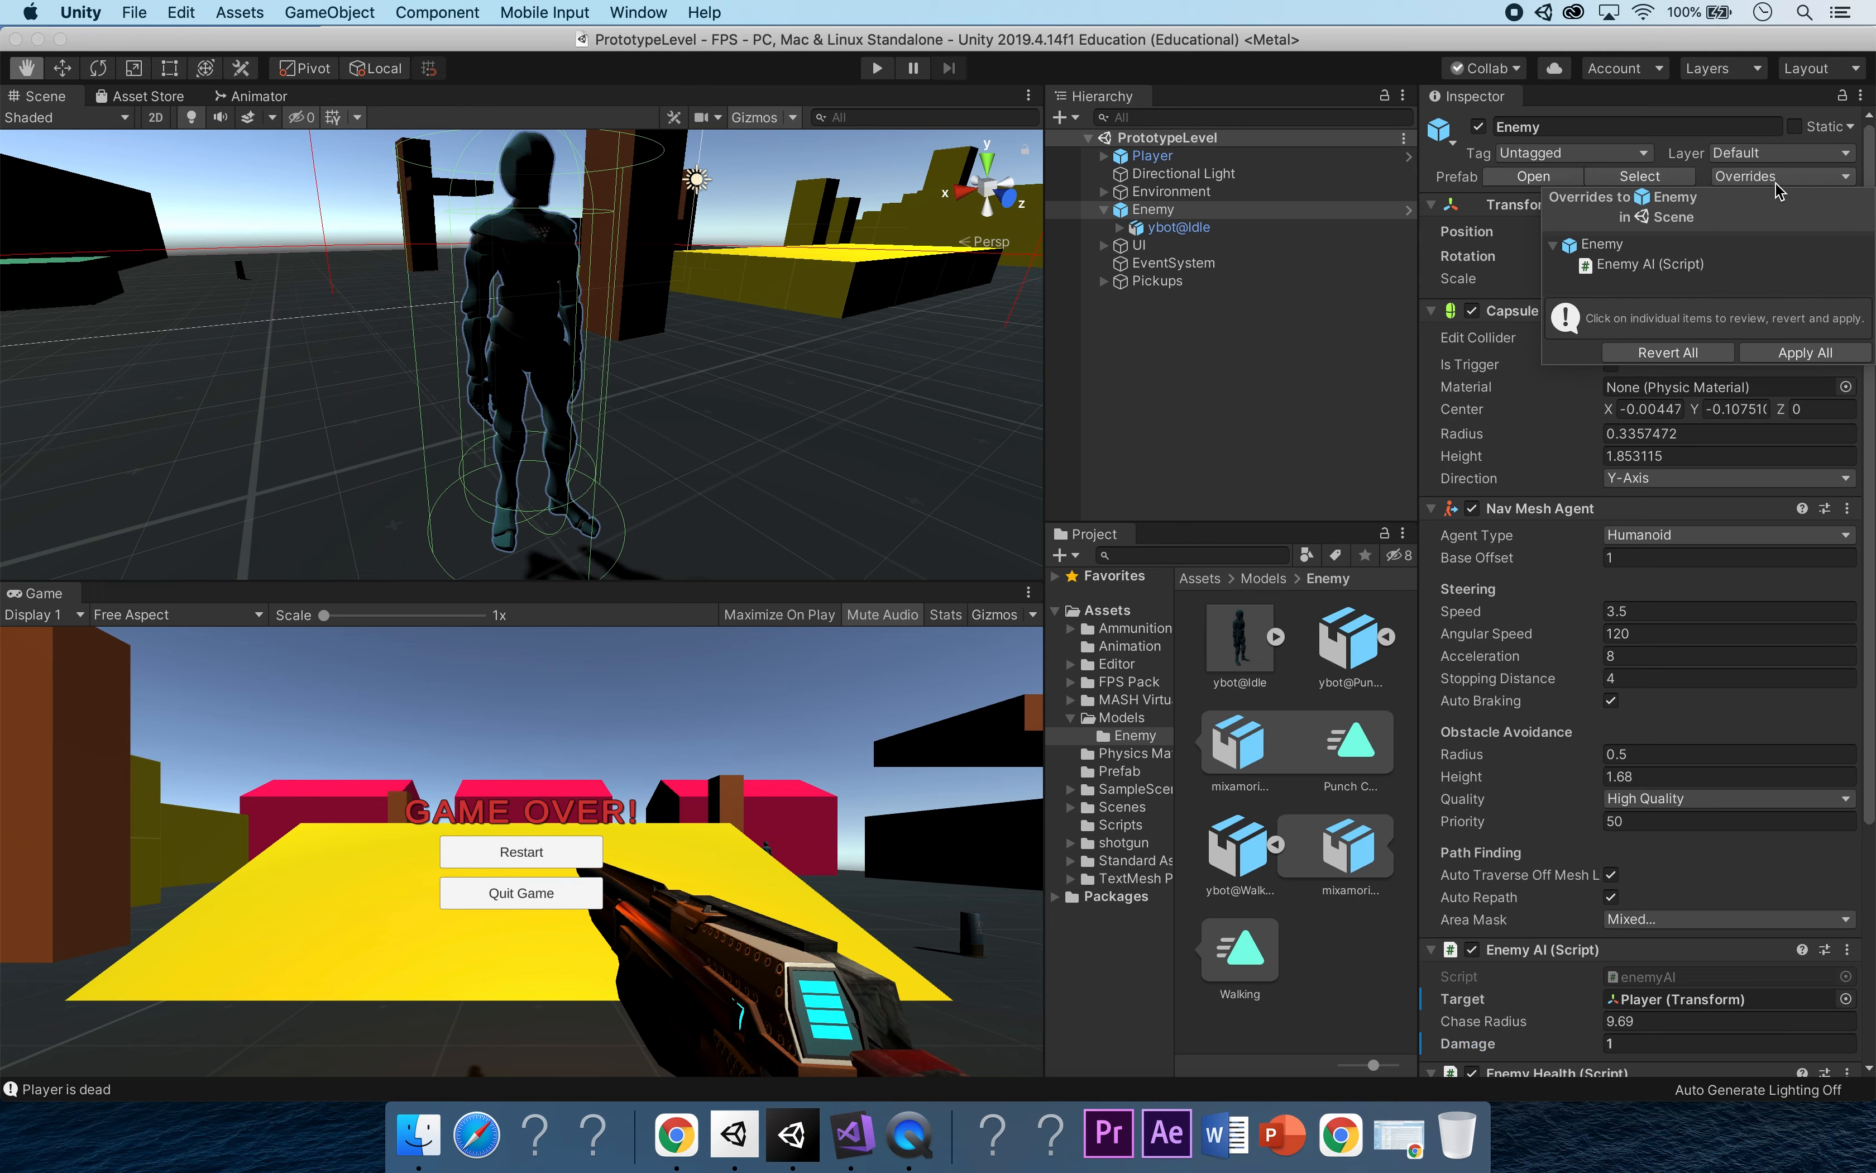
pyautogui.click(1794, 353)
pyautogui.scroll(-8, 1849, 718)
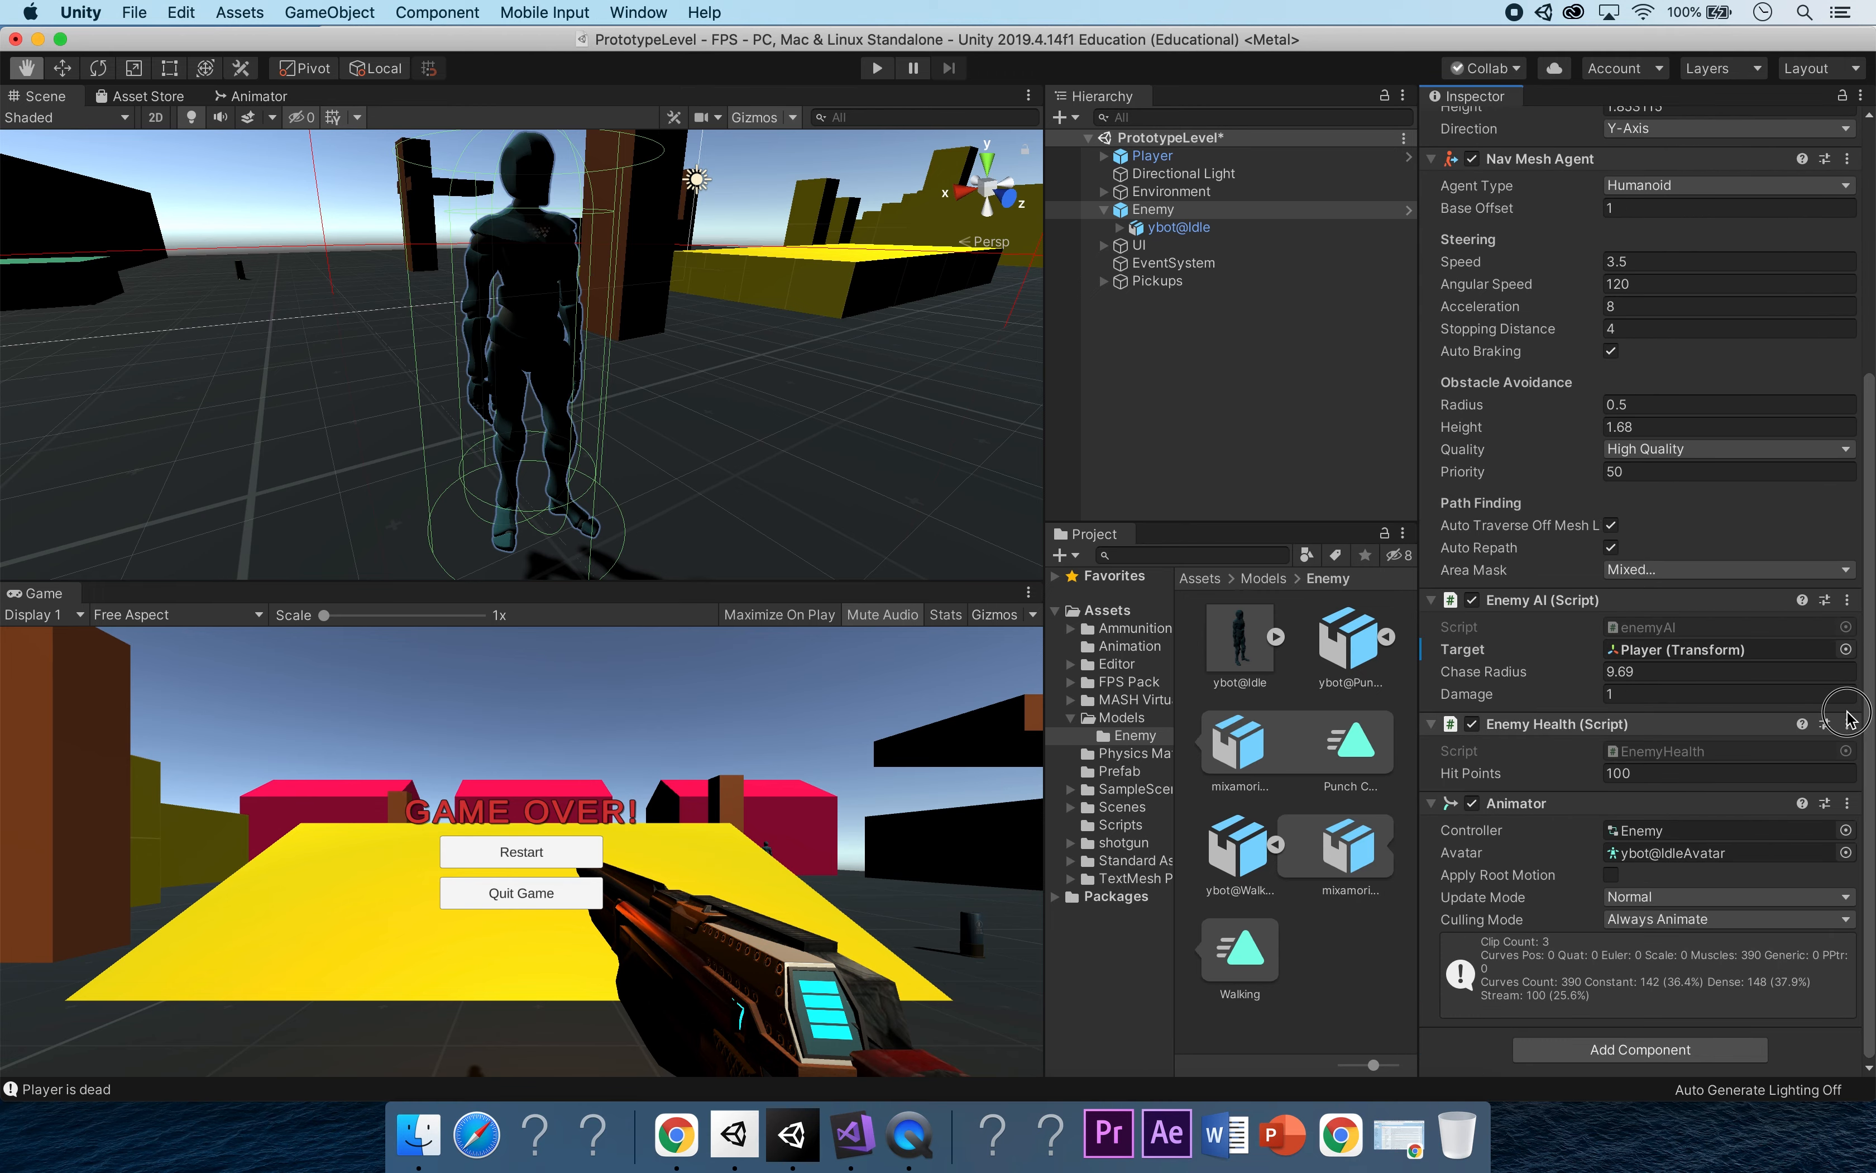
pyautogui.scroll(8, 1849, 718)
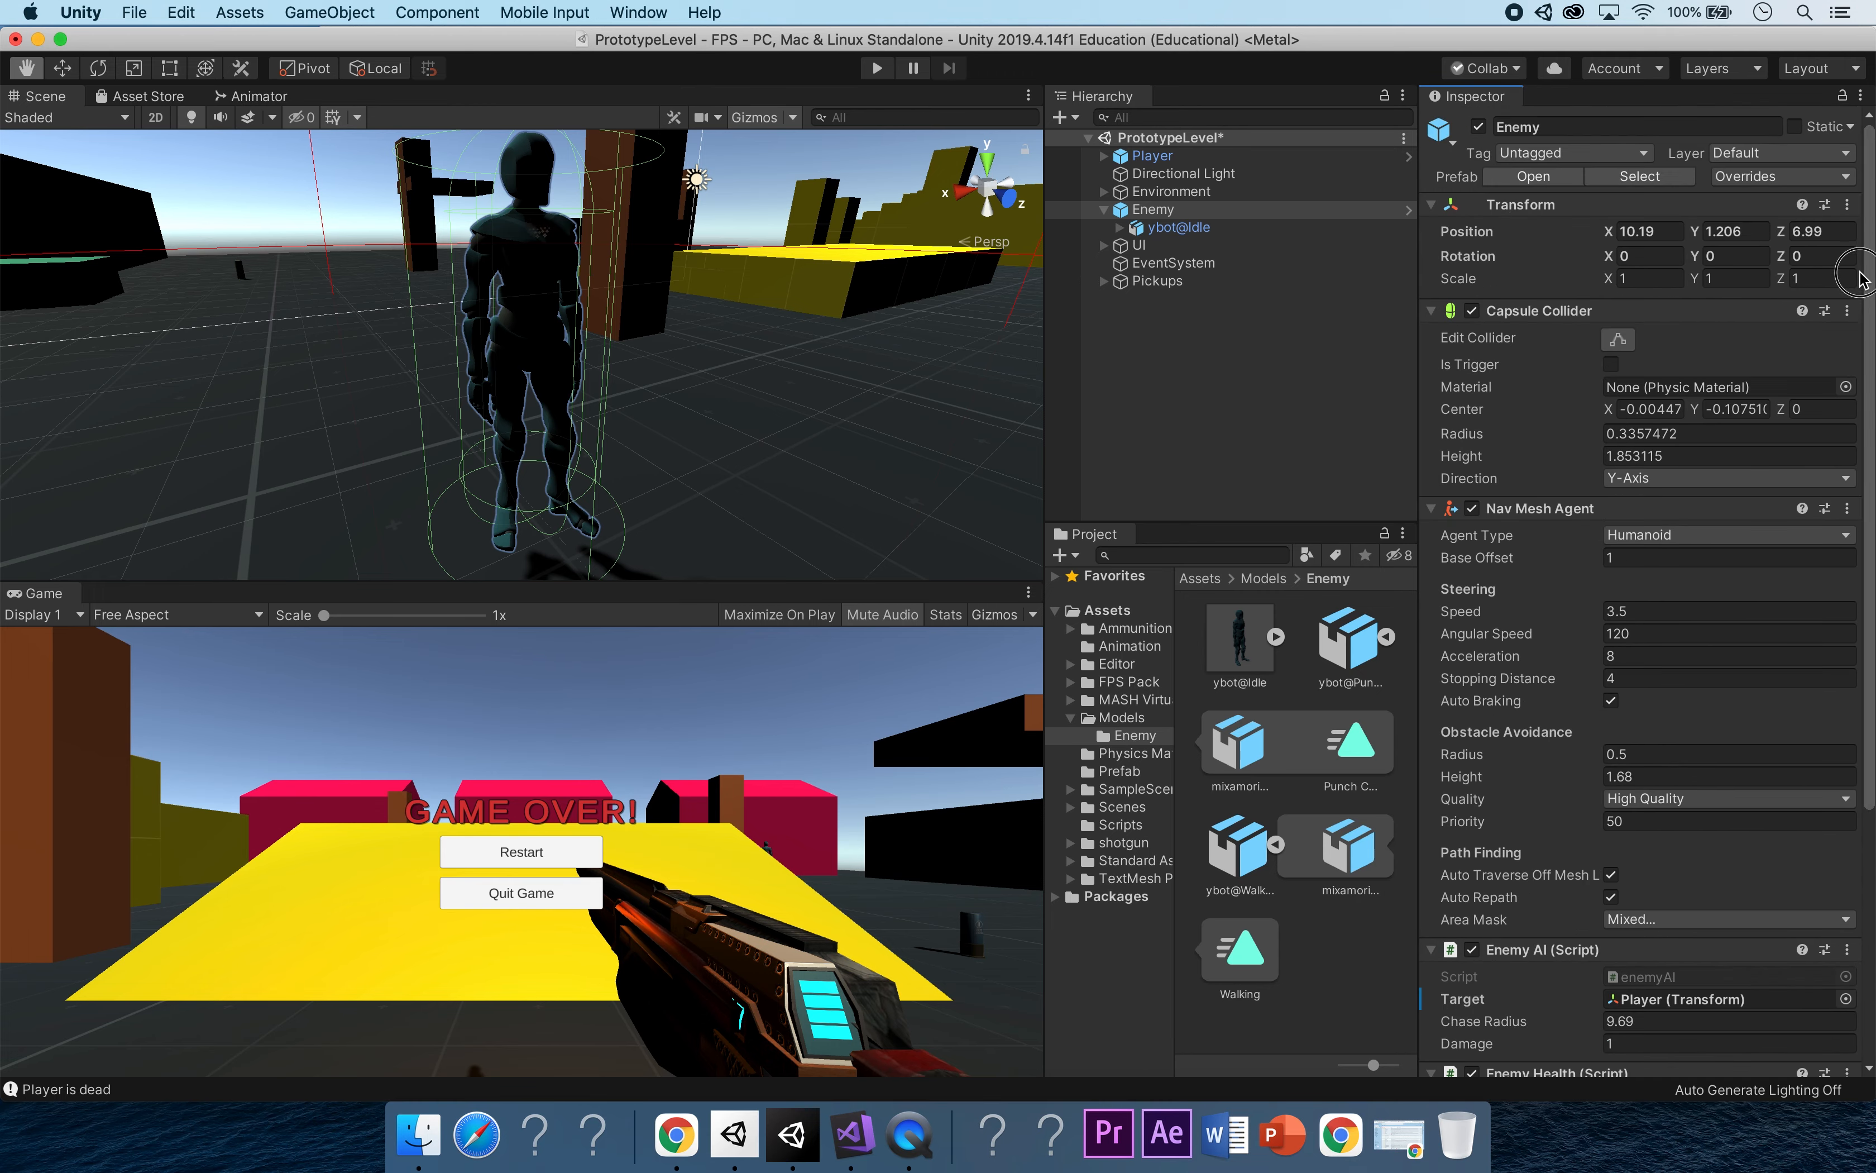
# Run the game, walk up to the Enemy to test the reduced damage and its punching distance, and exit Play mode.
pyautogui.click(877, 70)
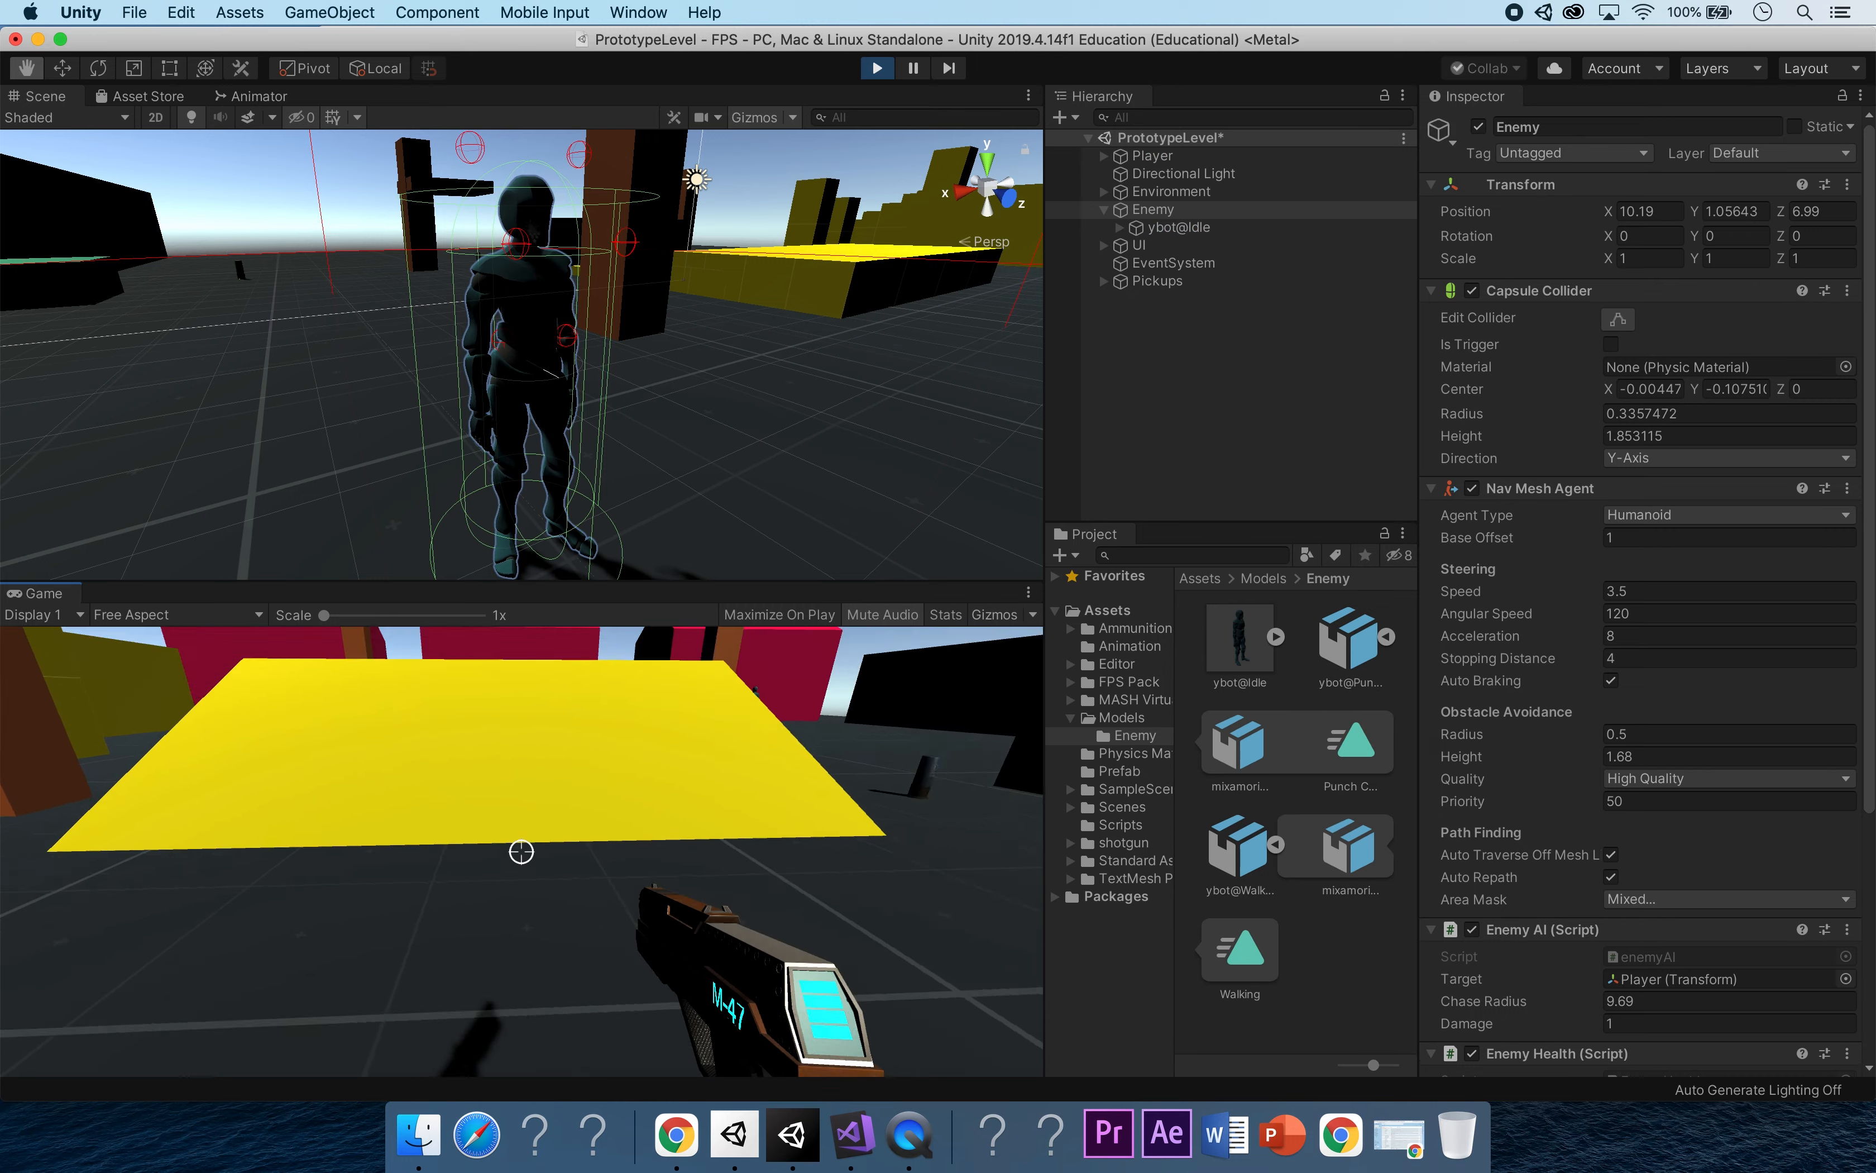
pyautogui.press('w')
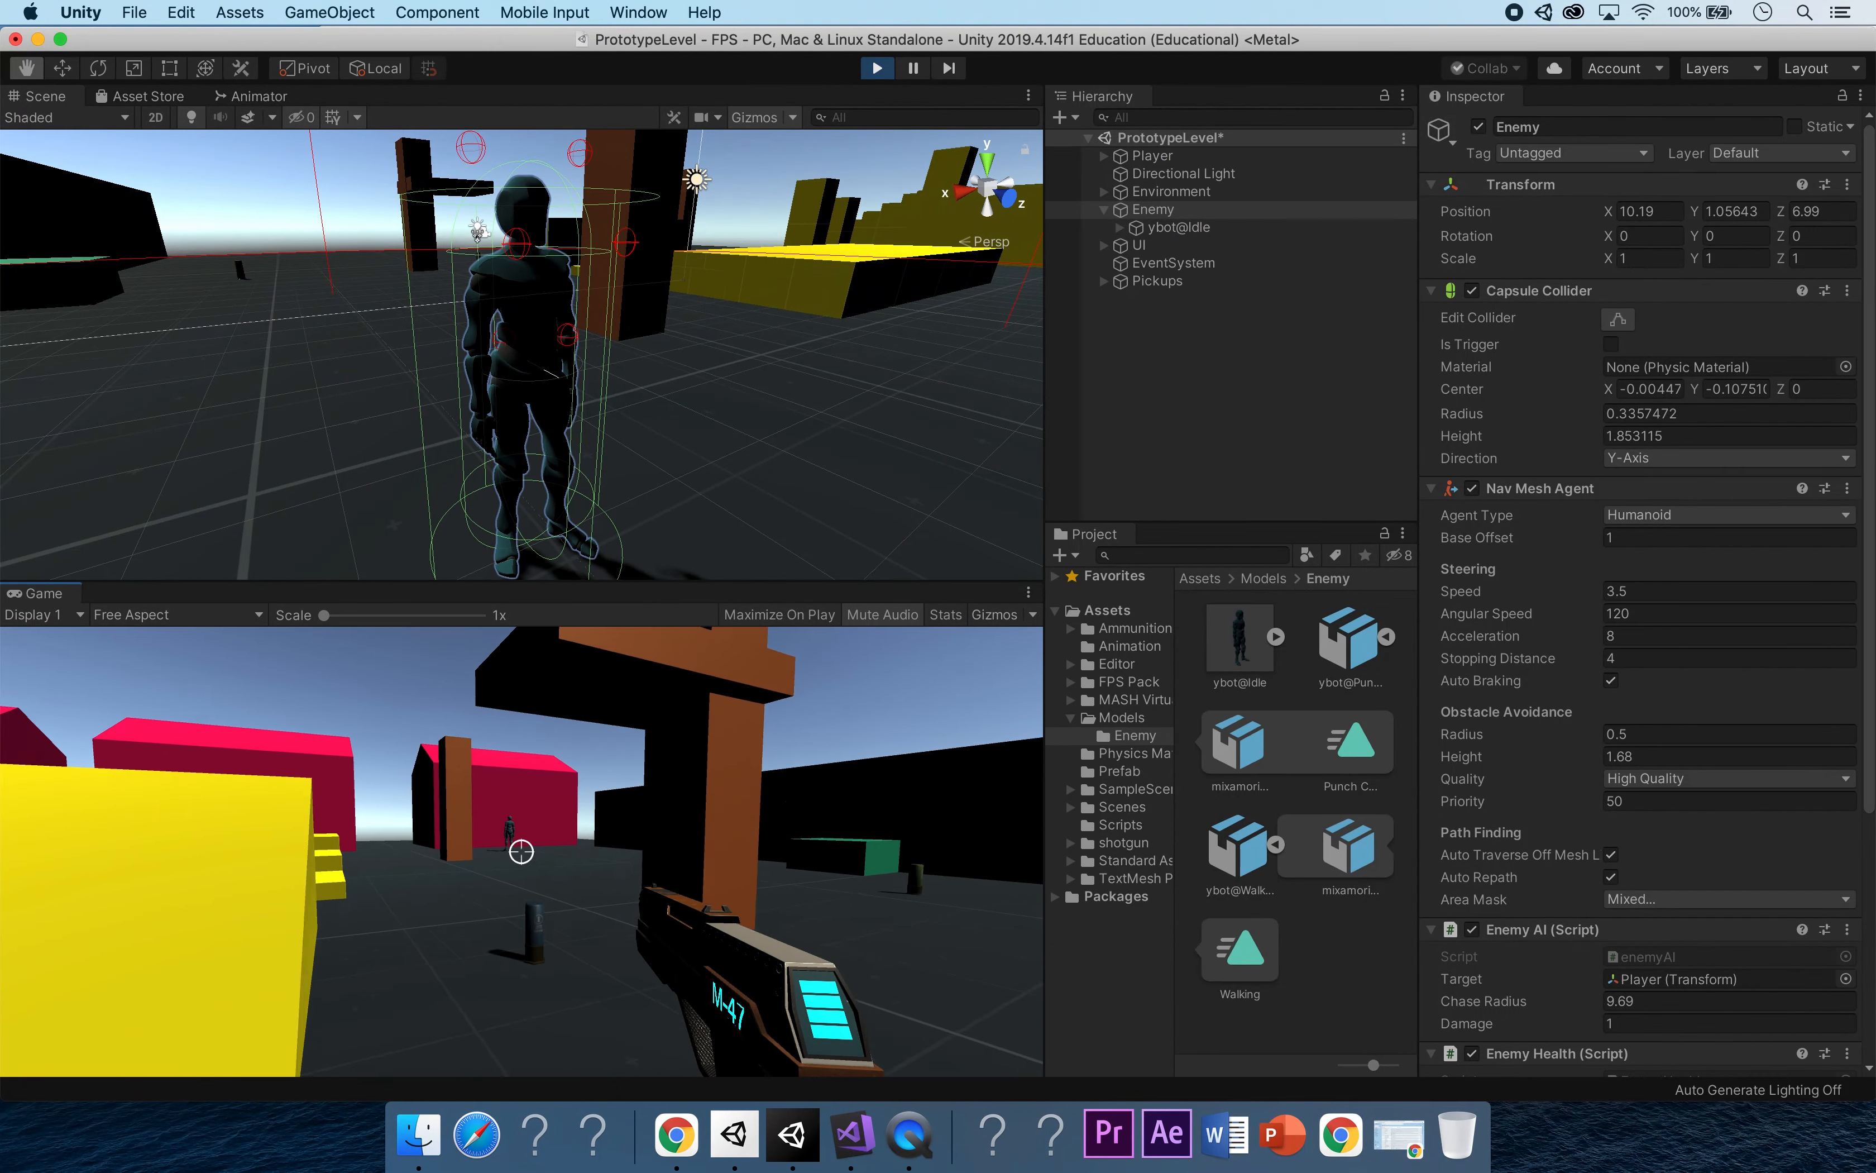
pyautogui.press('w')
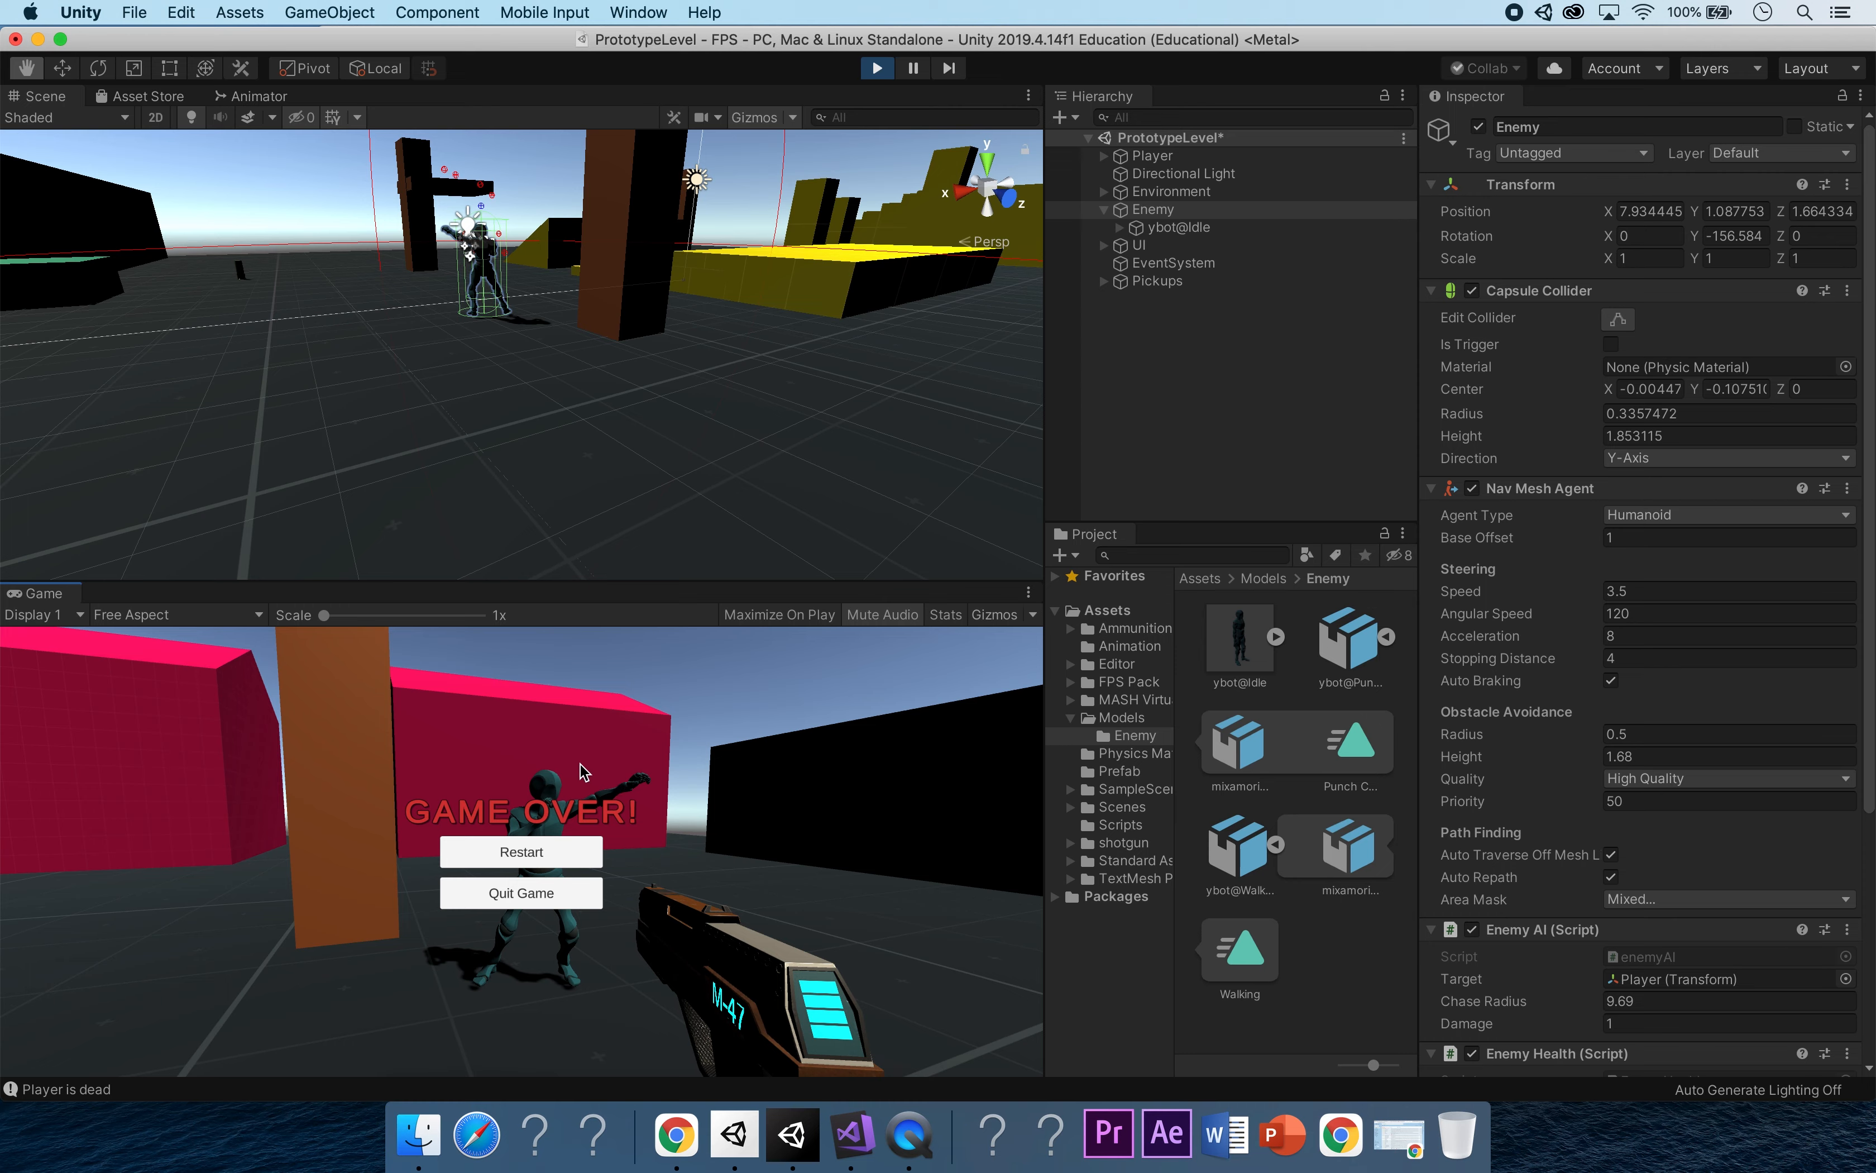
pyautogui.click(877, 68)
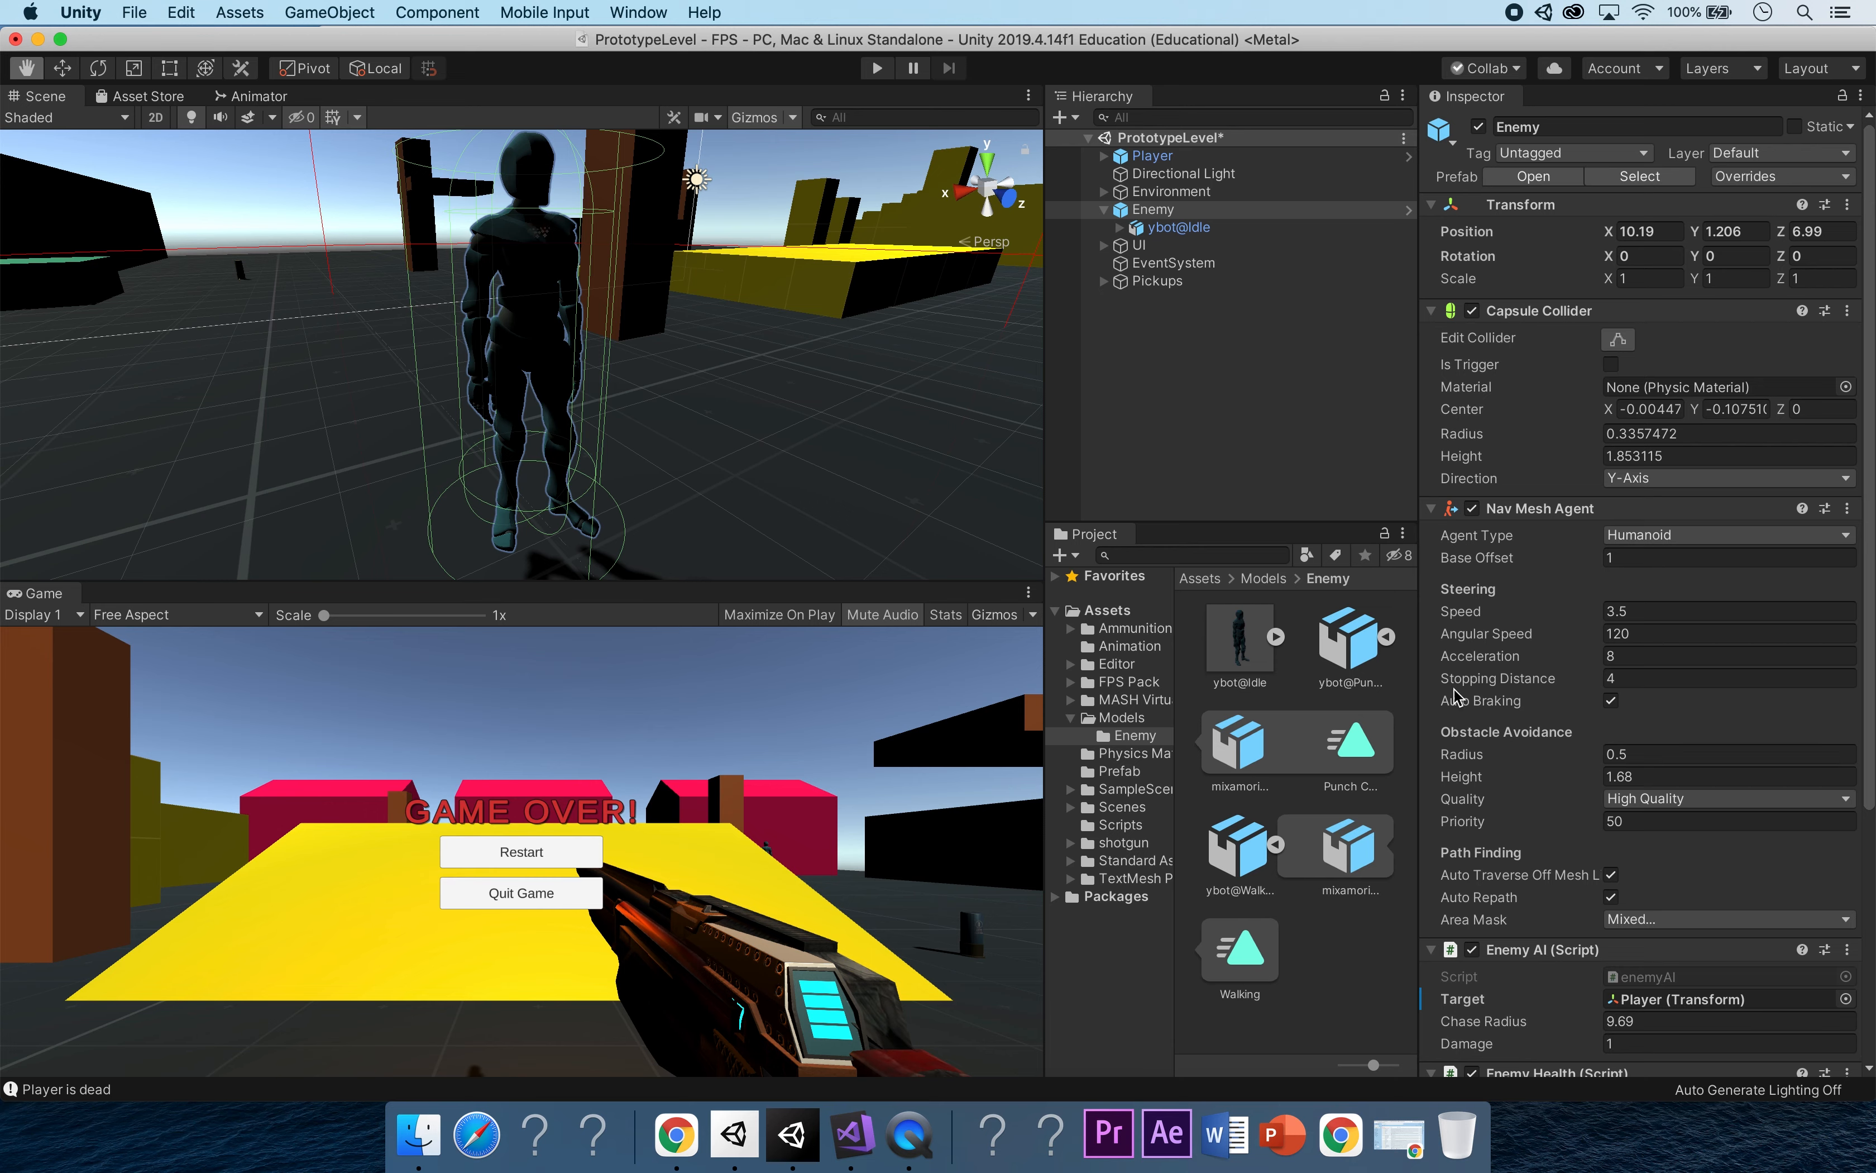
# Set the Enemy's Nav Mesh Agent Stopping Distance to 2 and apply all overrides to the prefab.
pyautogui.click(1621, 678)
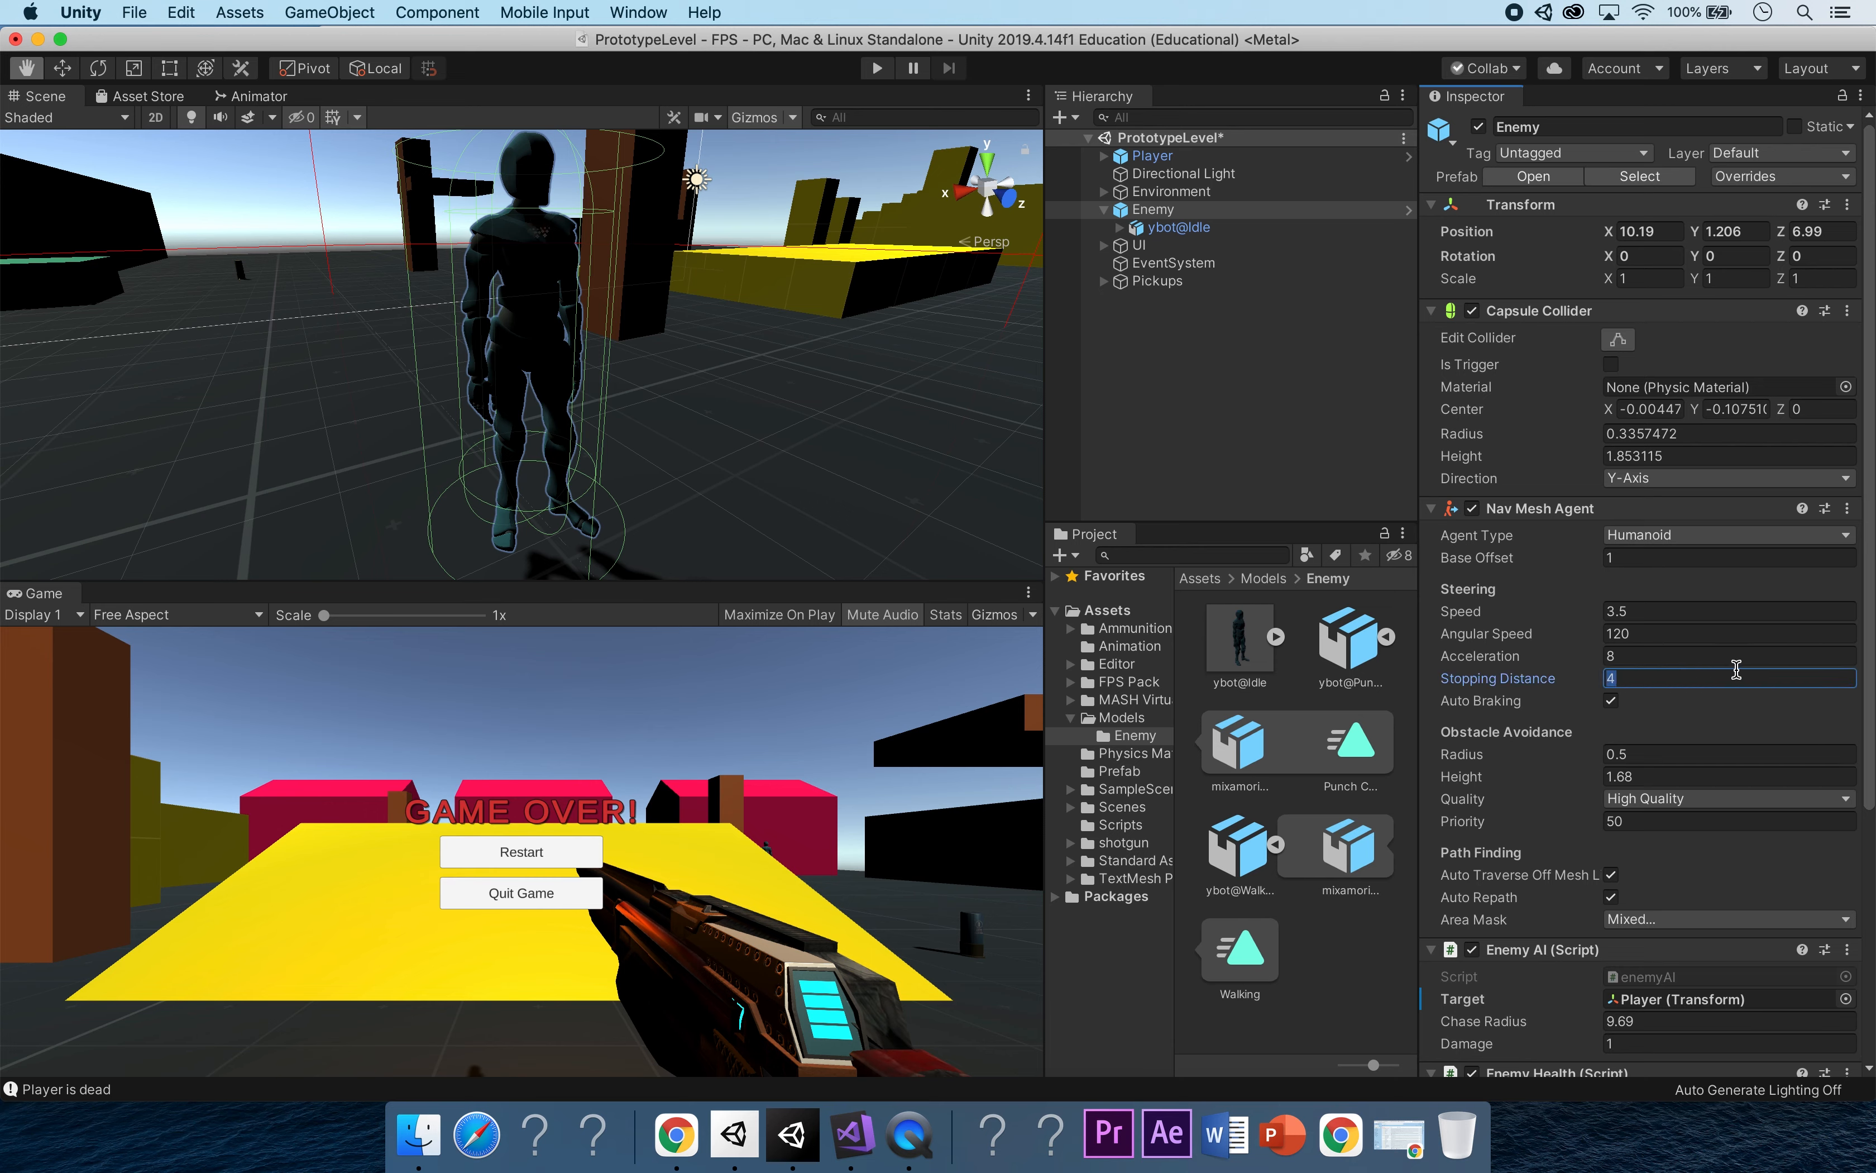
pyautogui.write('2')
pyautogui.click(1824, 177)
pyautogui.click(1812, 371)
# Run the game, approach the Enemy to check how close it stops when punching, and exit Play mode.
pyautogui.click(876, 68)
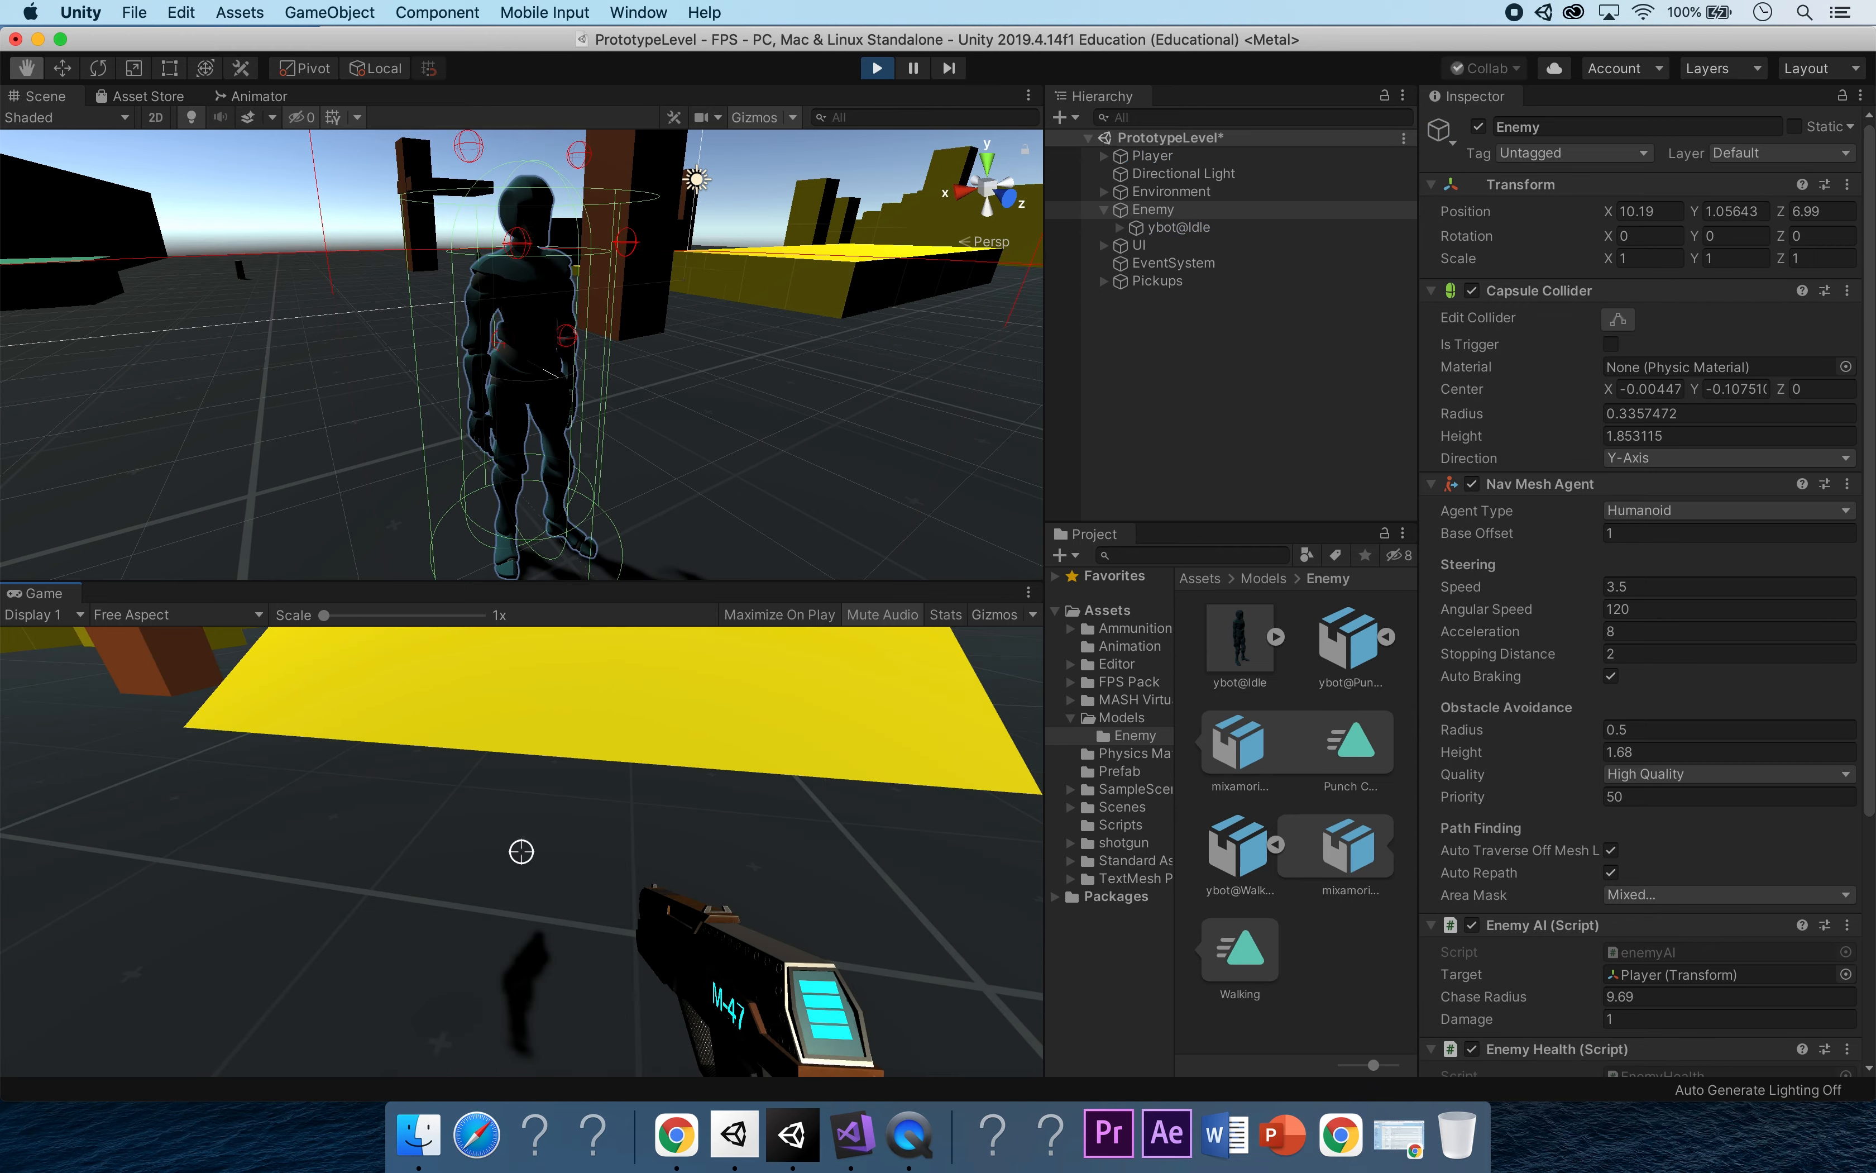
pyautogui.press('d')
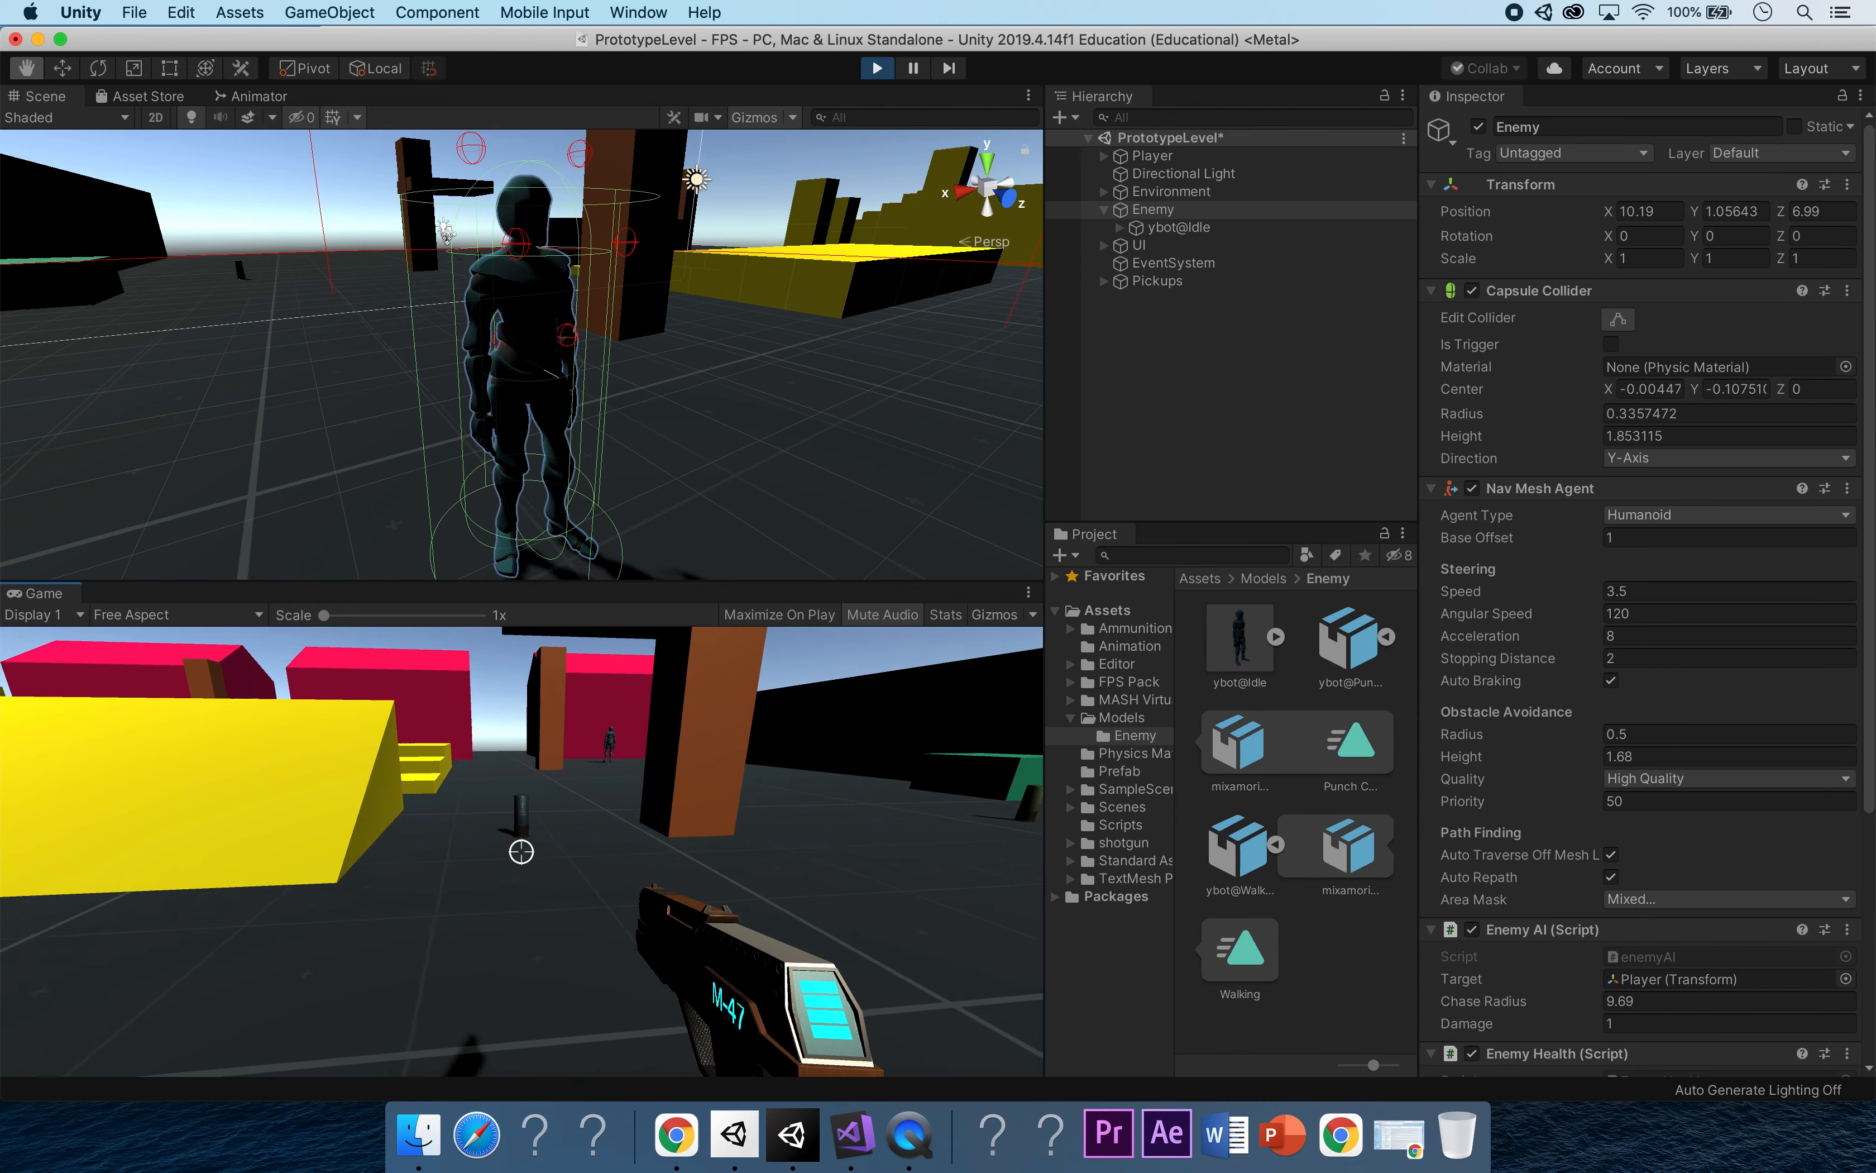
pyautogui.press('w')
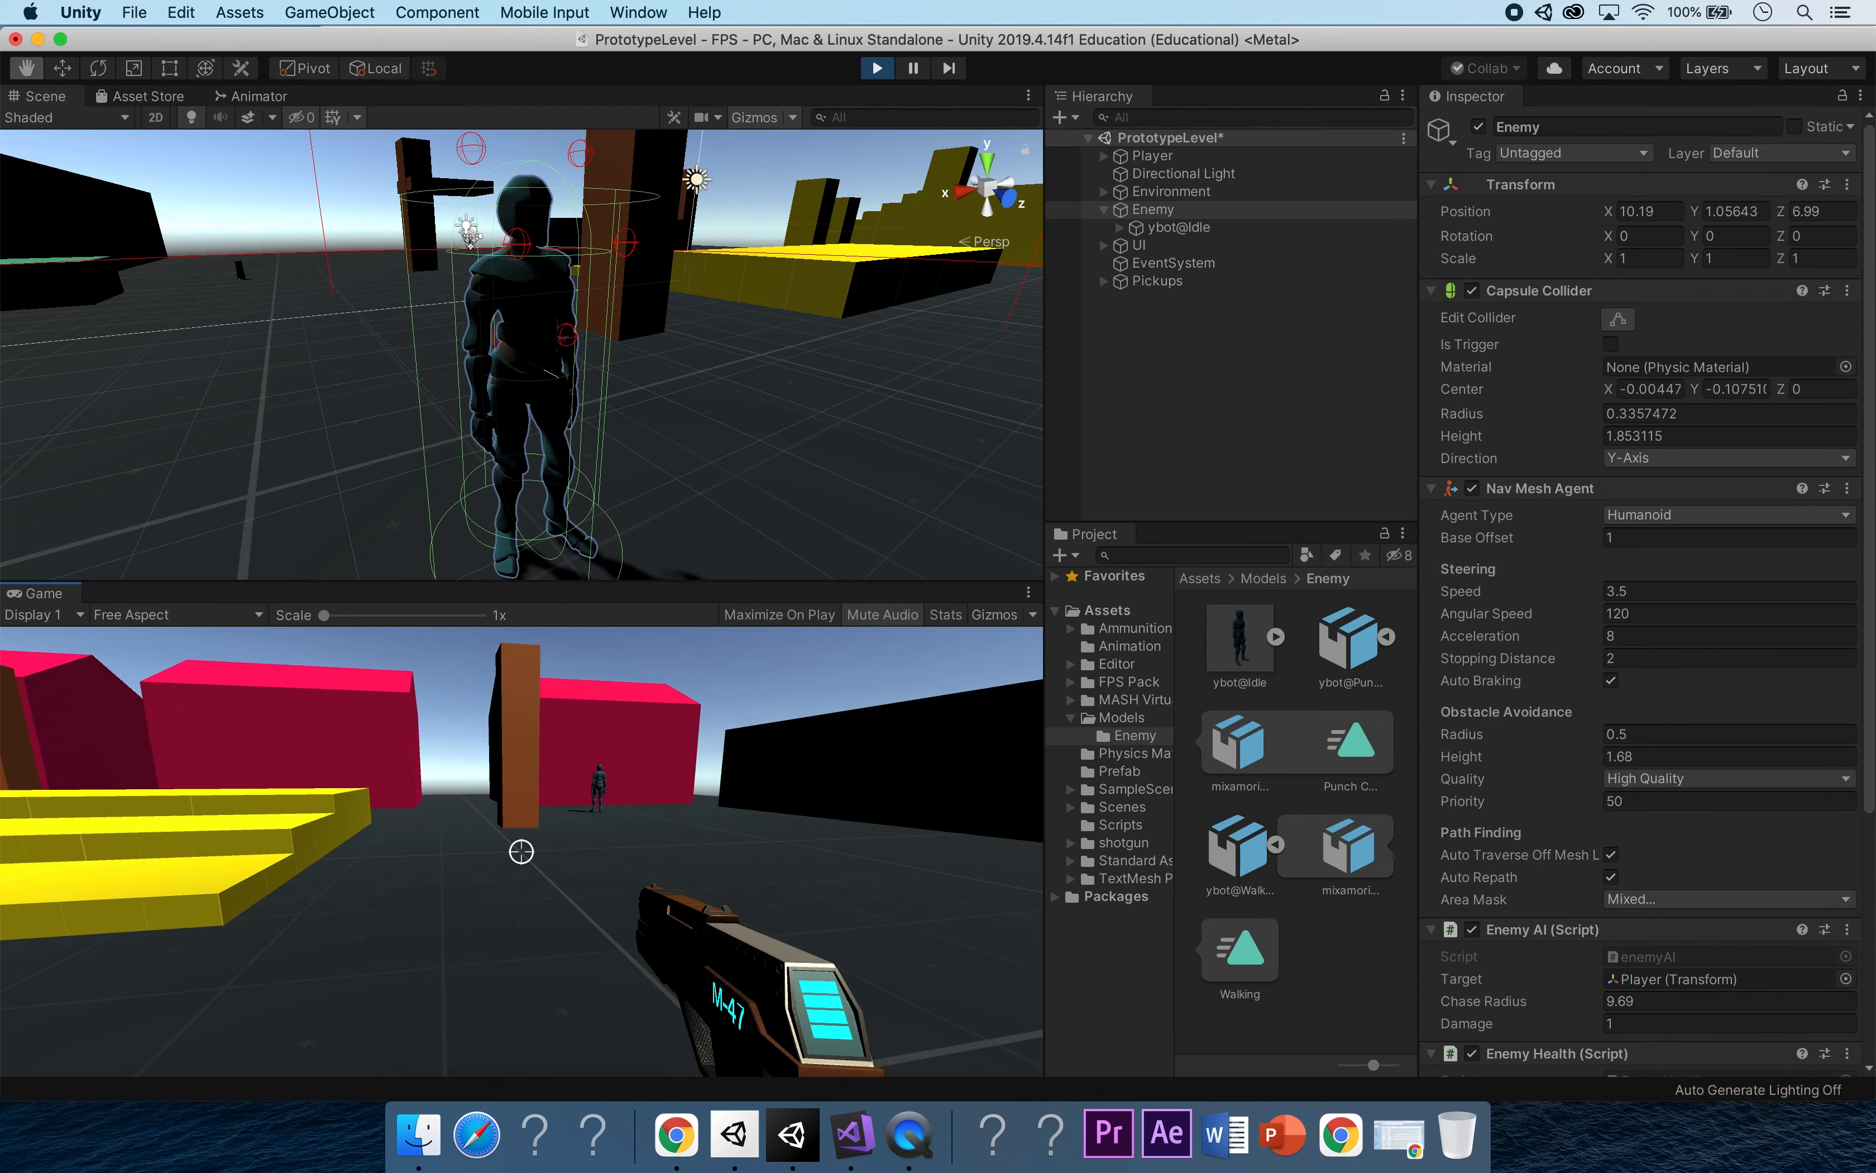
pyautogui.press('w')
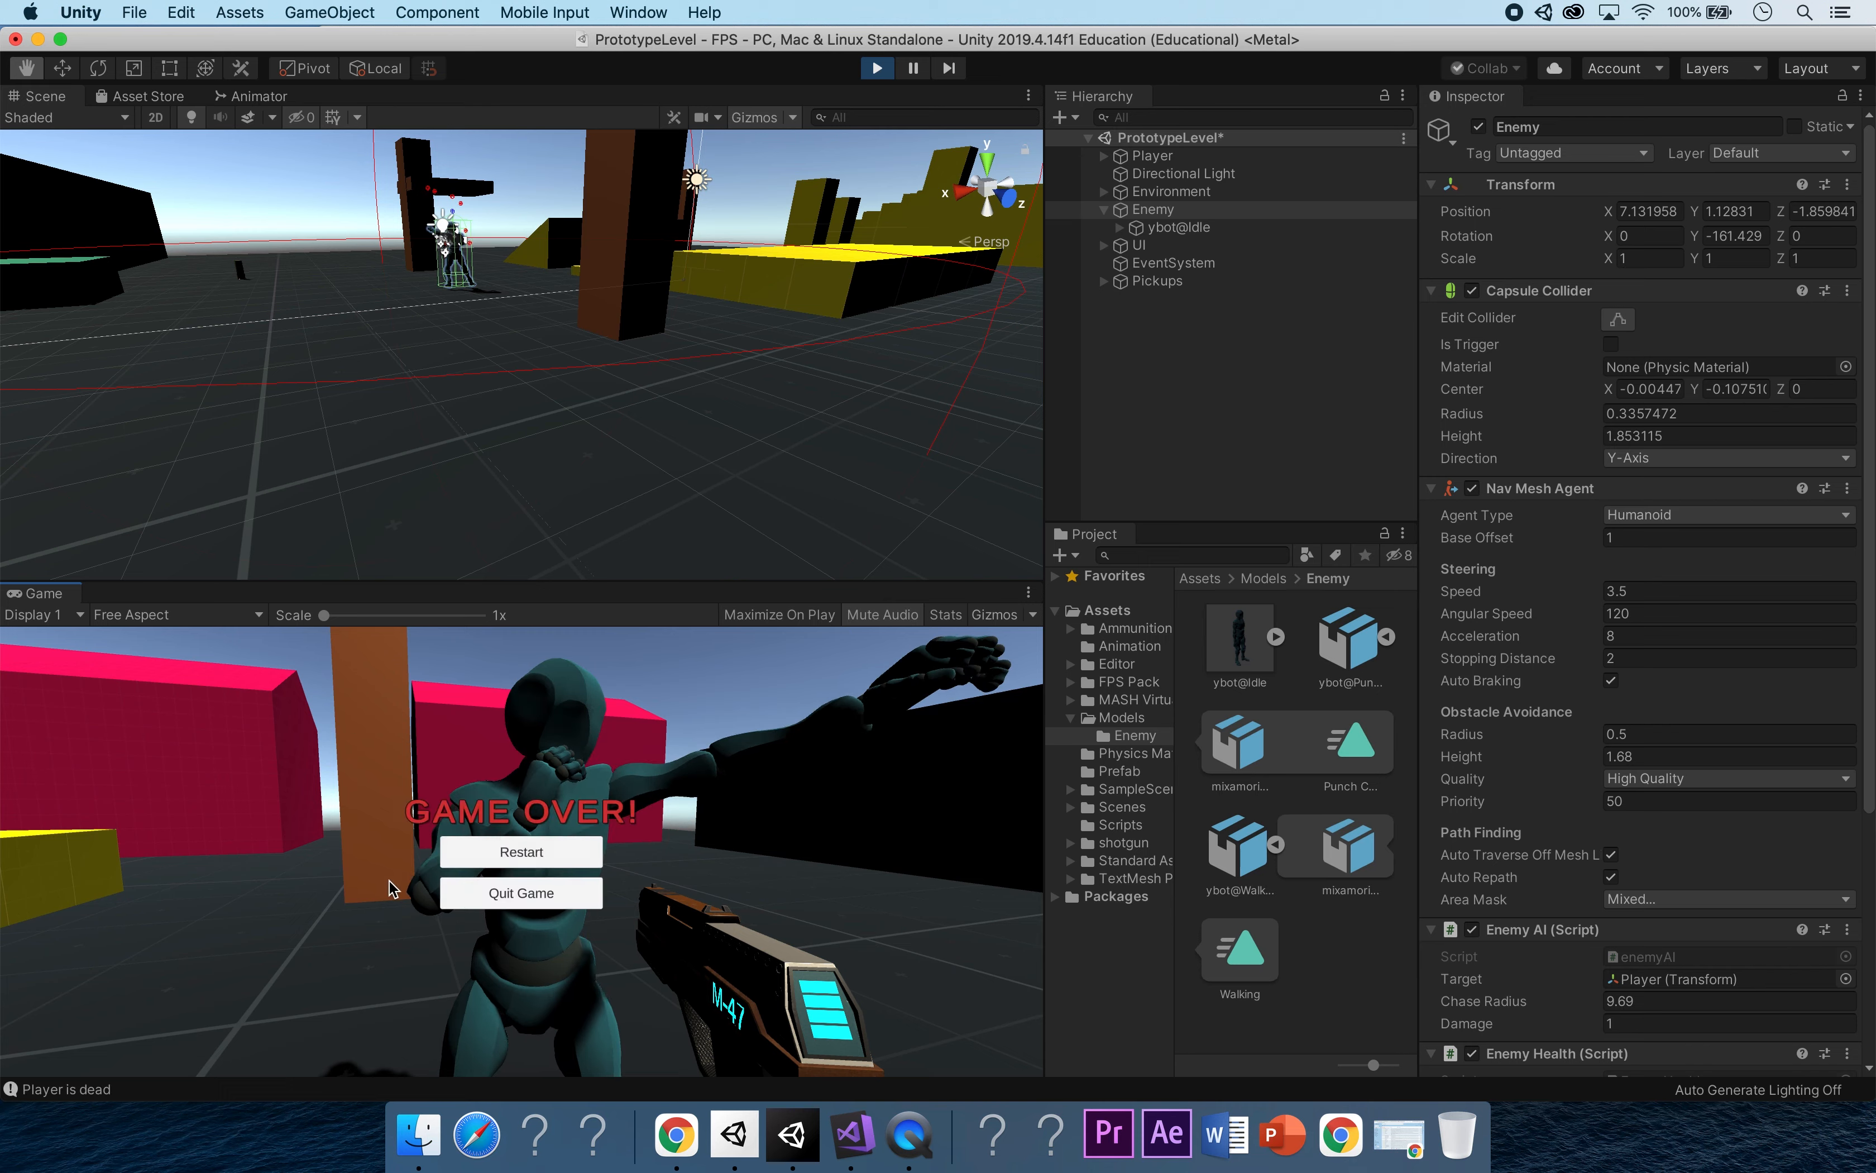
pyautogui.click(878, 70)
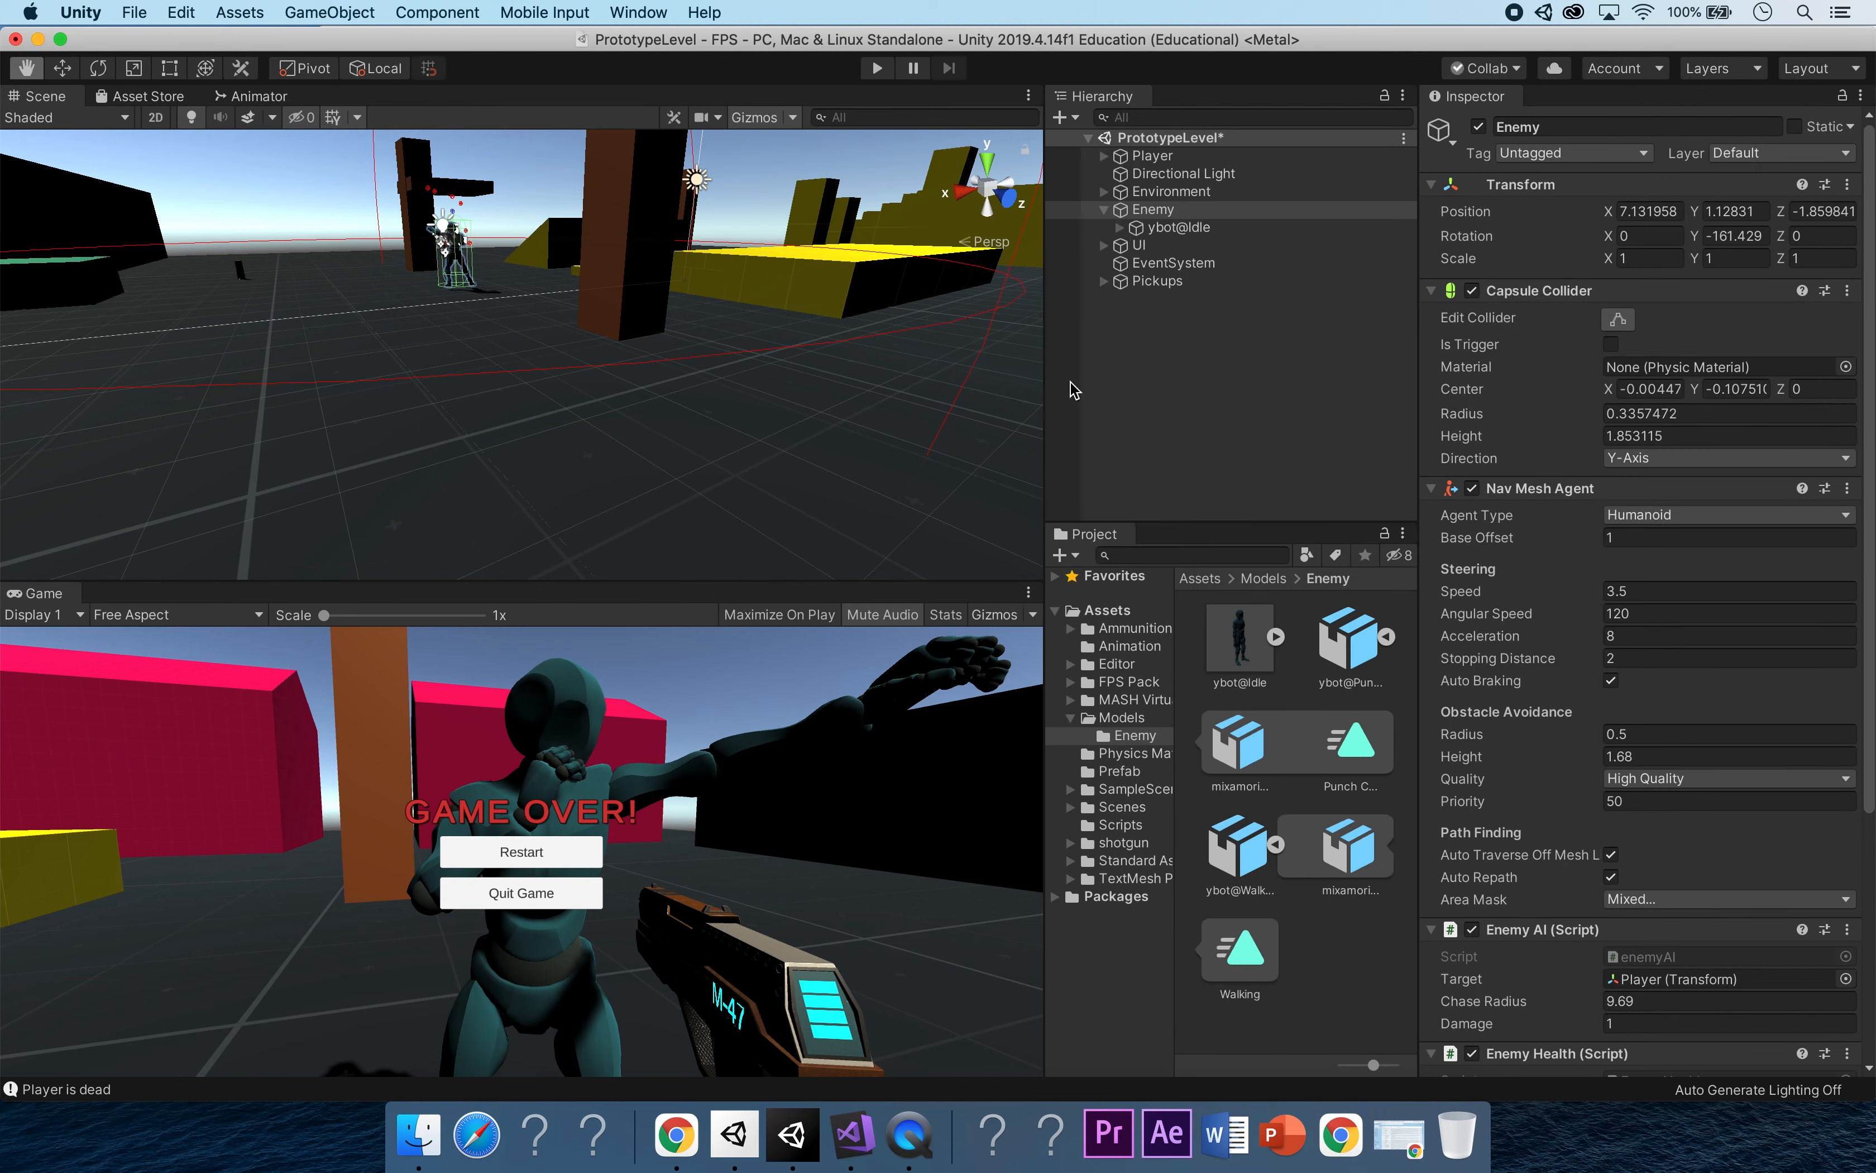